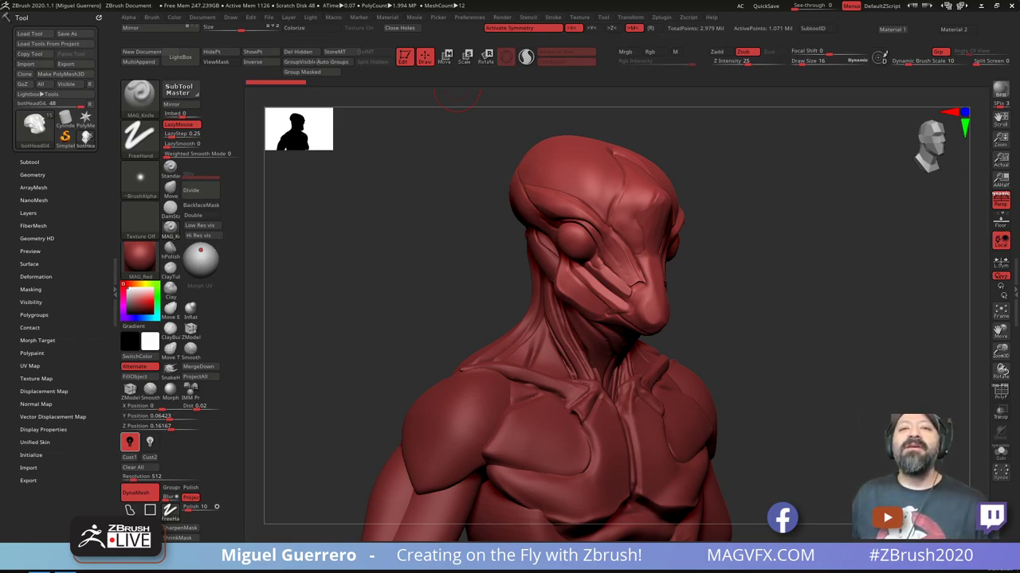
key("super+1")
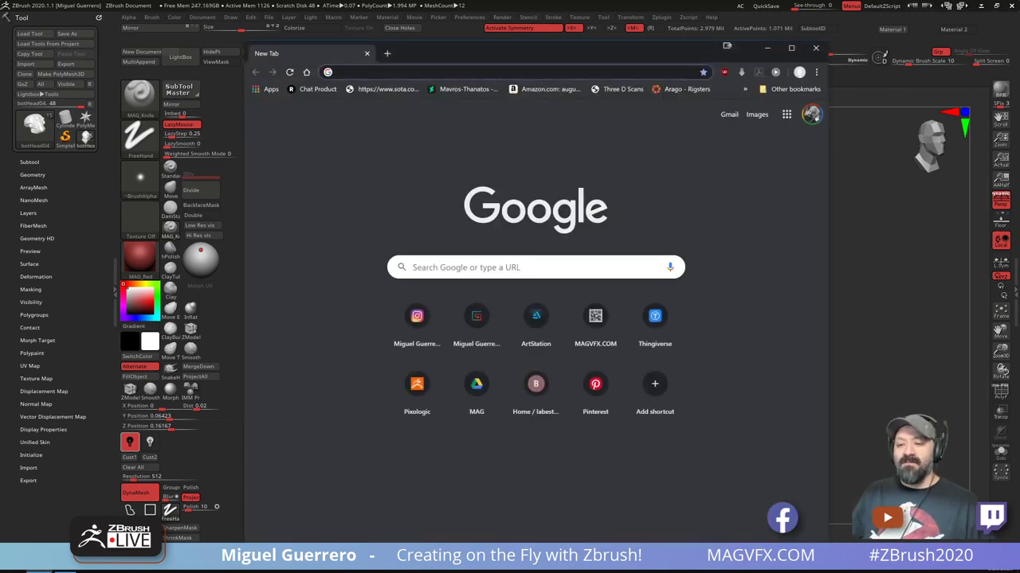
left_click_drag(488, 54, 482, 0)
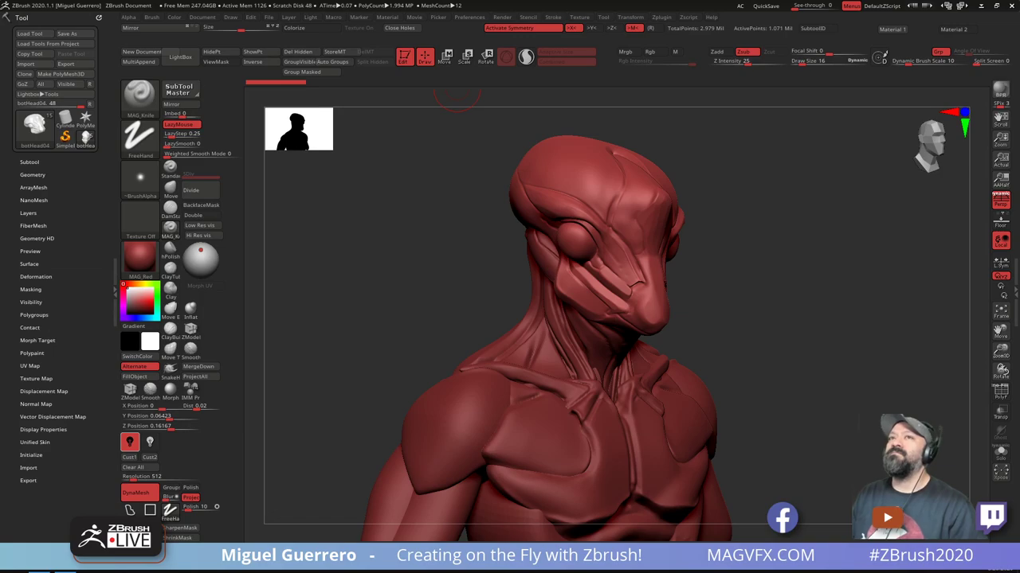
left_click_drag(392, 326, 349, 301)
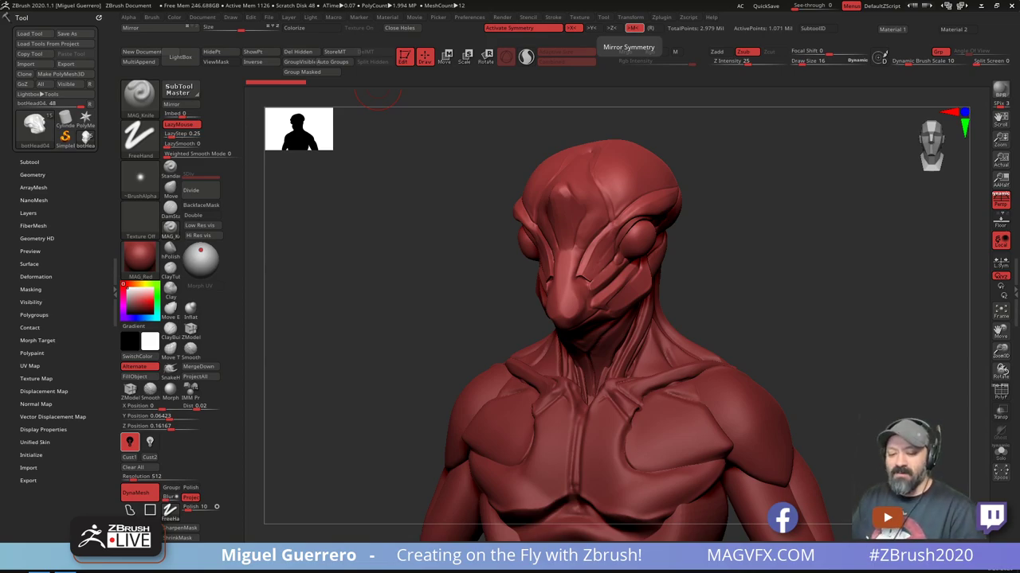
mouse_move(383, 314)
left_mouse_down()
mouse_move(330, 312)
mouse_move(395, 319)
mouse_move(387, 316)
left_mouse_up()
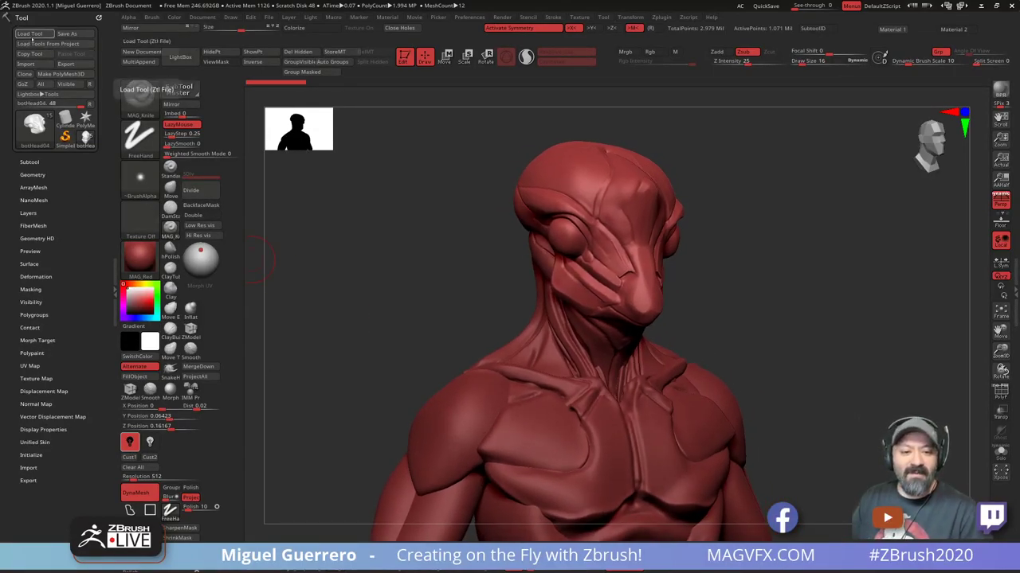
Switch to the full-body alien tool, open its subtool list and turn on the visibility of the hidden subtools
left_click(66, 119)
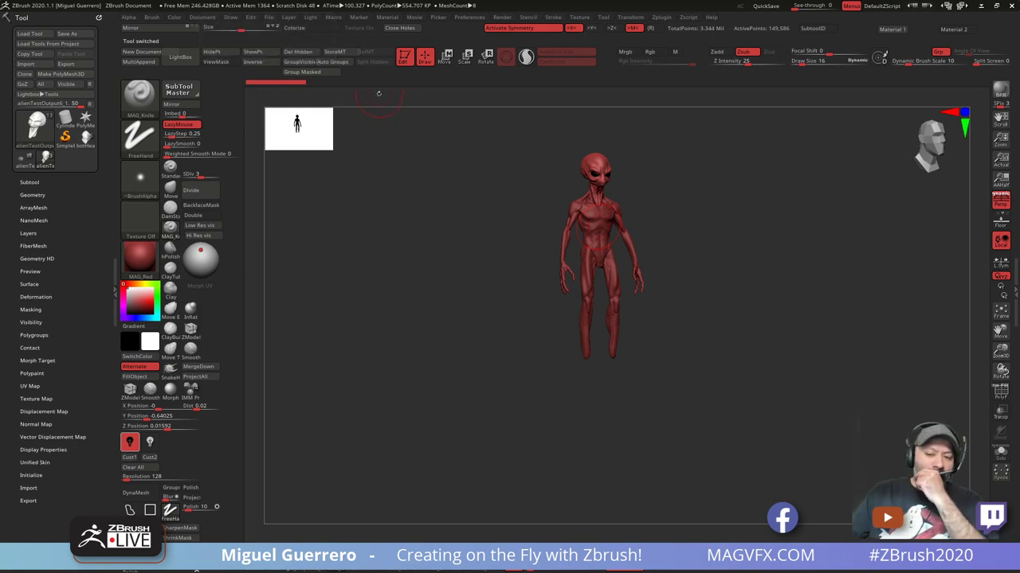
mouse_move(412, 273)
left_mouse_down()
mouse_move(431, 269)
mouse_move(409, 271)
left_mouse_up()
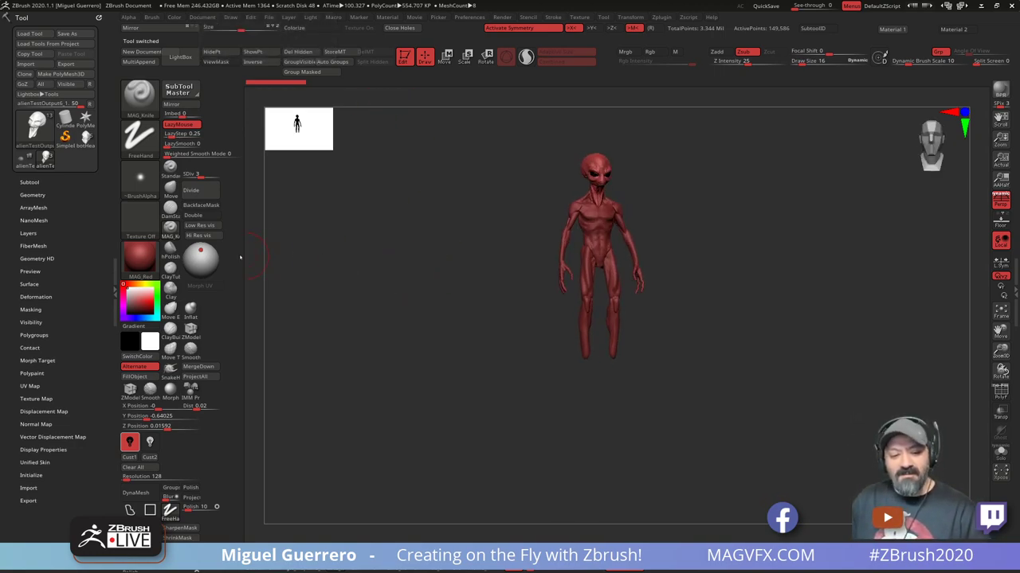
left_click(29, 182)
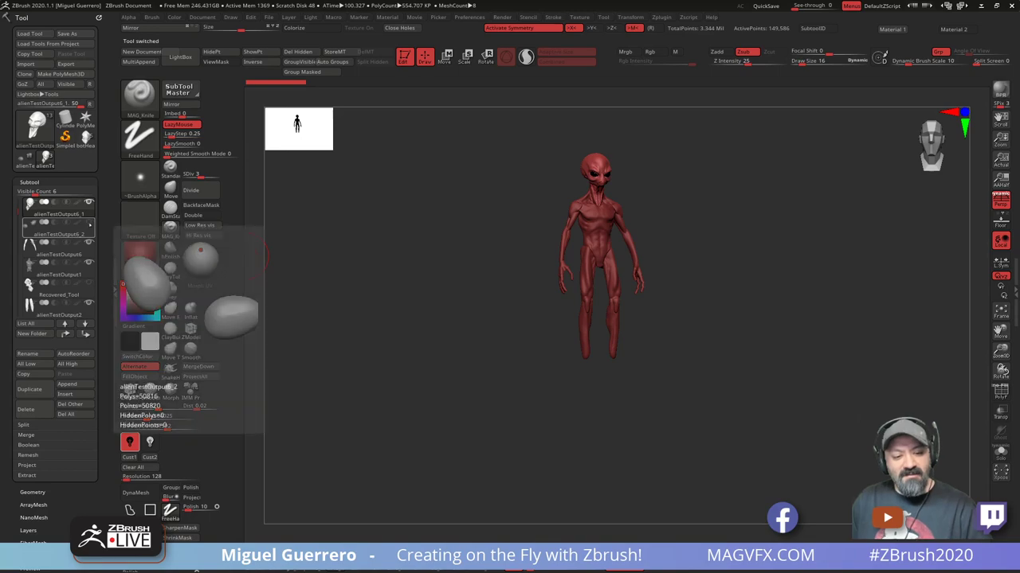
left_click(90, 224)
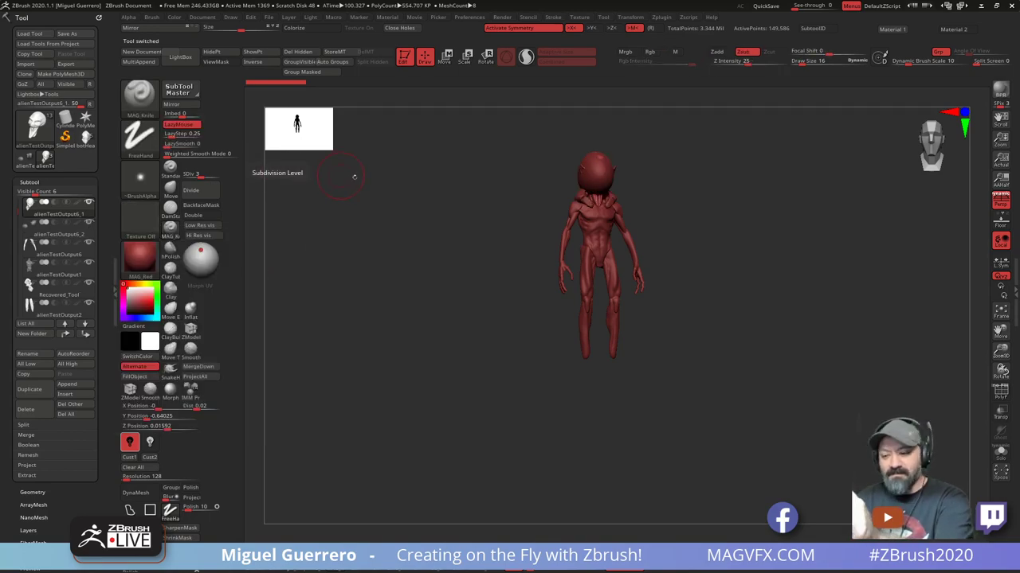
Select the sphere subtool PM3D_Sphere3D1_1 covering the alien's head and hide it
left_click(593, 171, "alt")
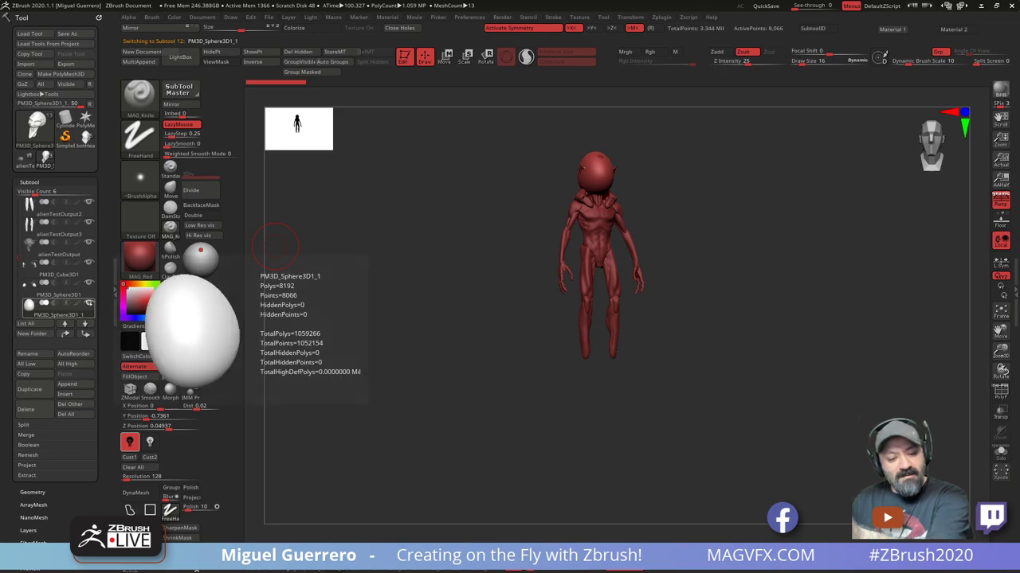
left_click(44, 271)
left_click(44, 272)
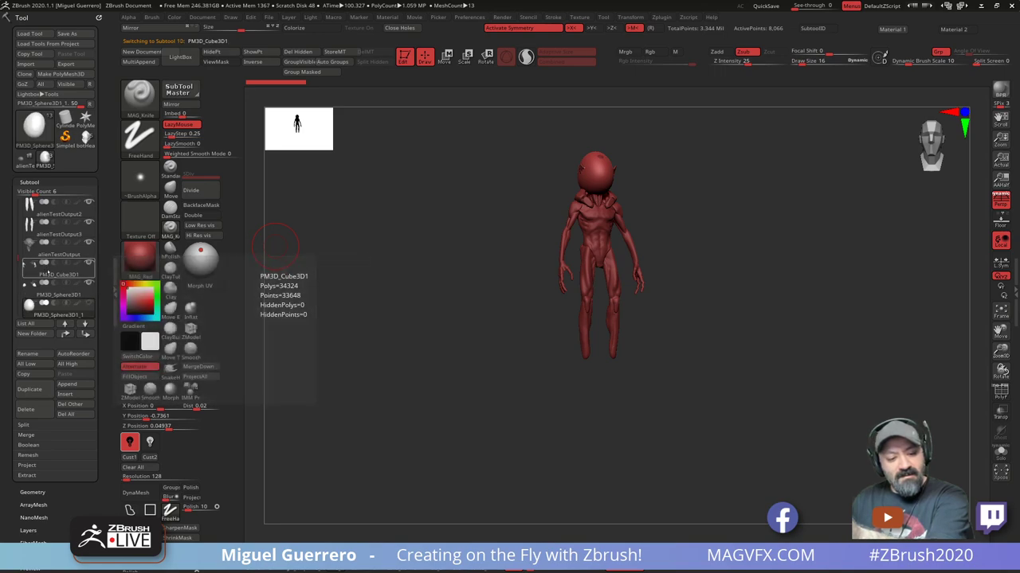
Select the alienTestOutput head subtool and delete it from the alien tool
left_click(612, 165, "alt")
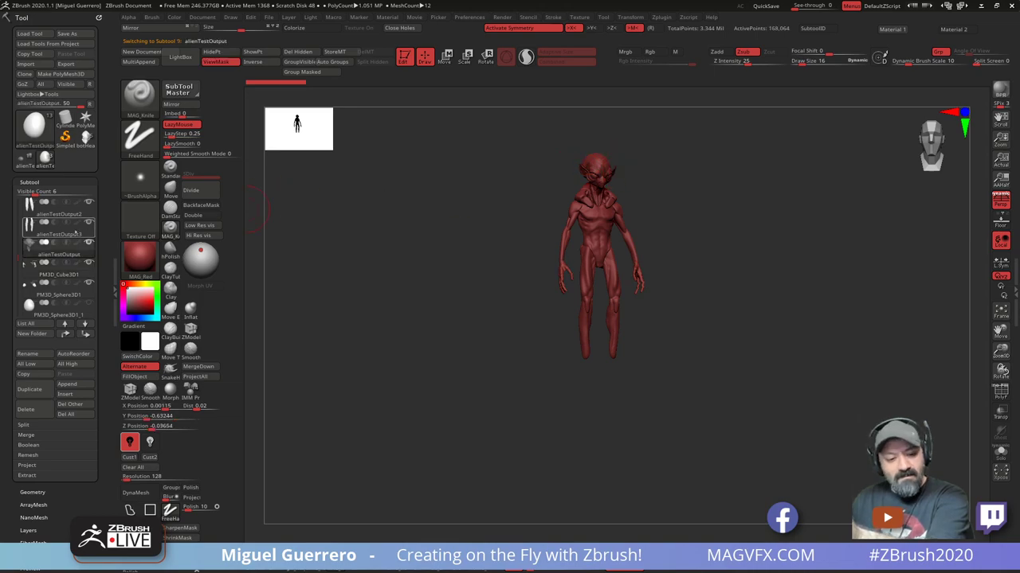
mouse_move(48, 270)
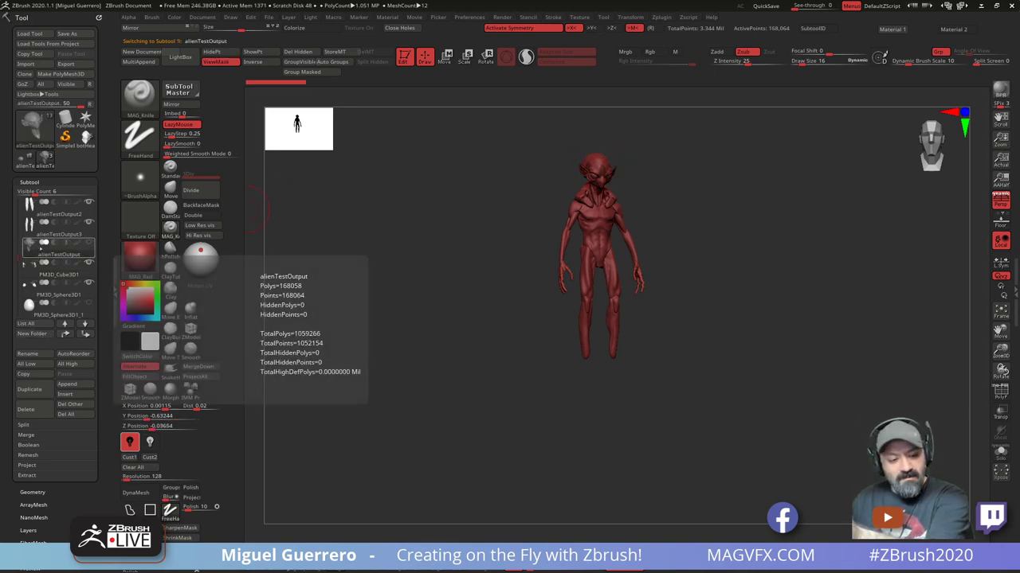
left_click(26, 410)
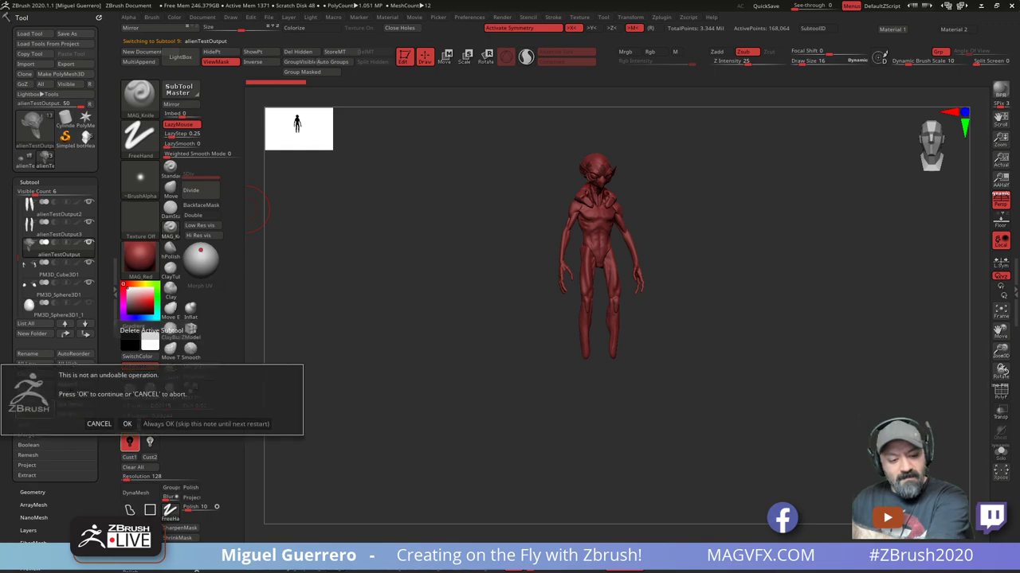
left_click(127, 424)
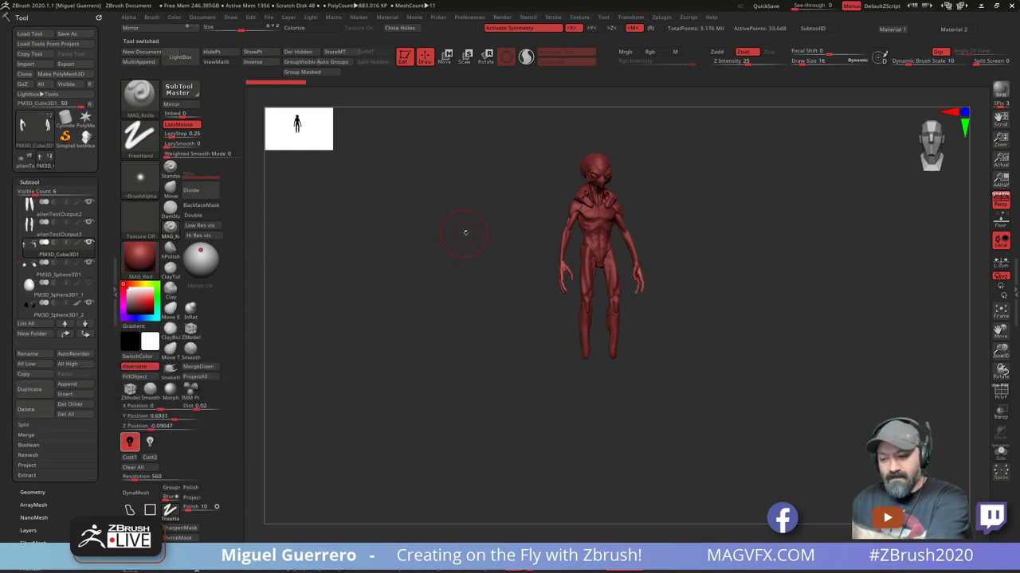
Hide the overlapping alienTestOutput6_1 head and make the deathTest2-v013 head the active subtool
left_click_drag(465, 233, 622, 166)
left_click(608, 169, "alt")
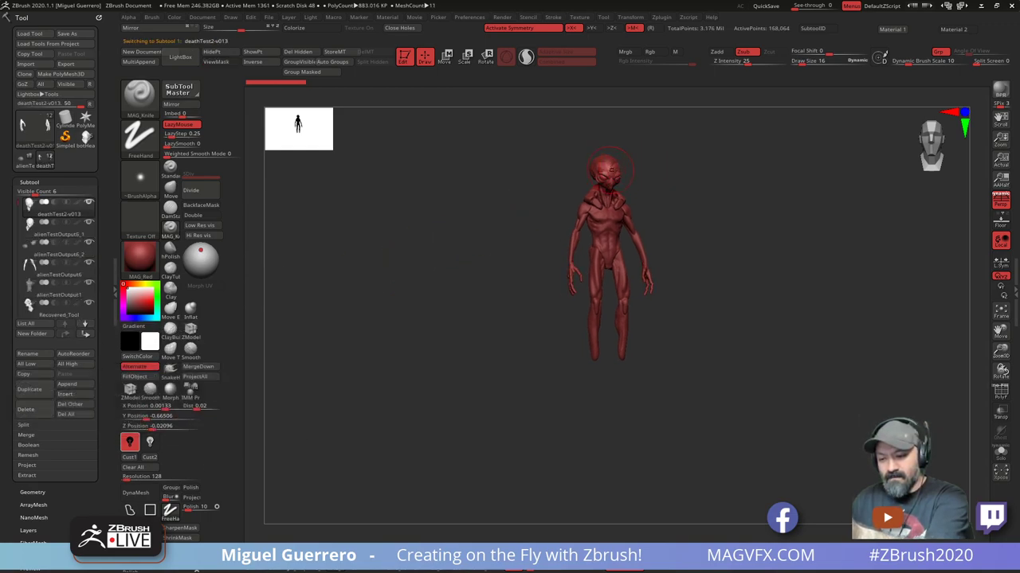
left_click(608, 161, "alt")
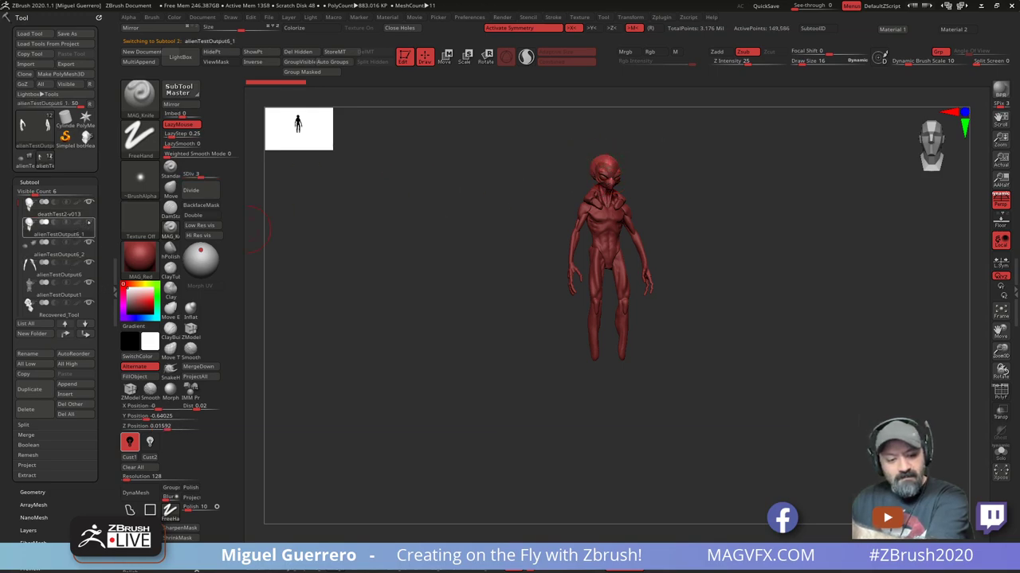
left_click(60, 251)
left_click(62, 211)
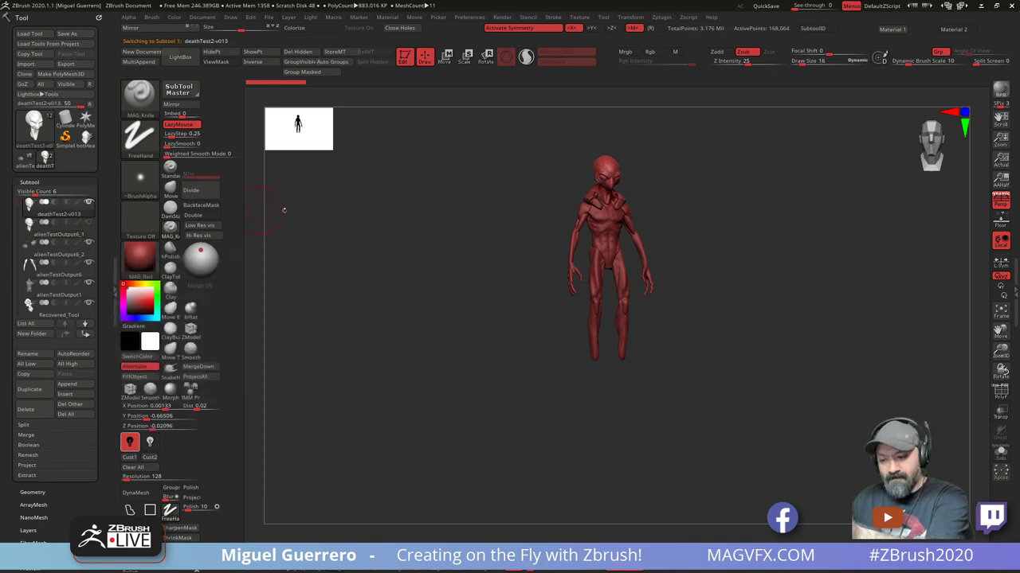
Frame the deathTest2-v013 head in a three-quarter view and reduce the brush draw size to 3
left_click_drag(374, 213, 385, 216, "alt")
key("f")
key("f")
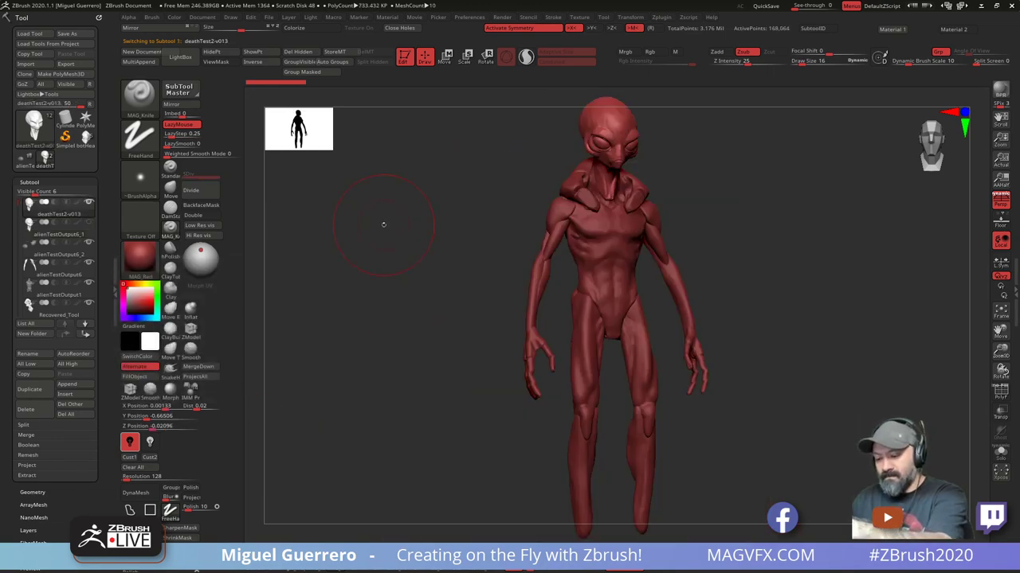
key("f")
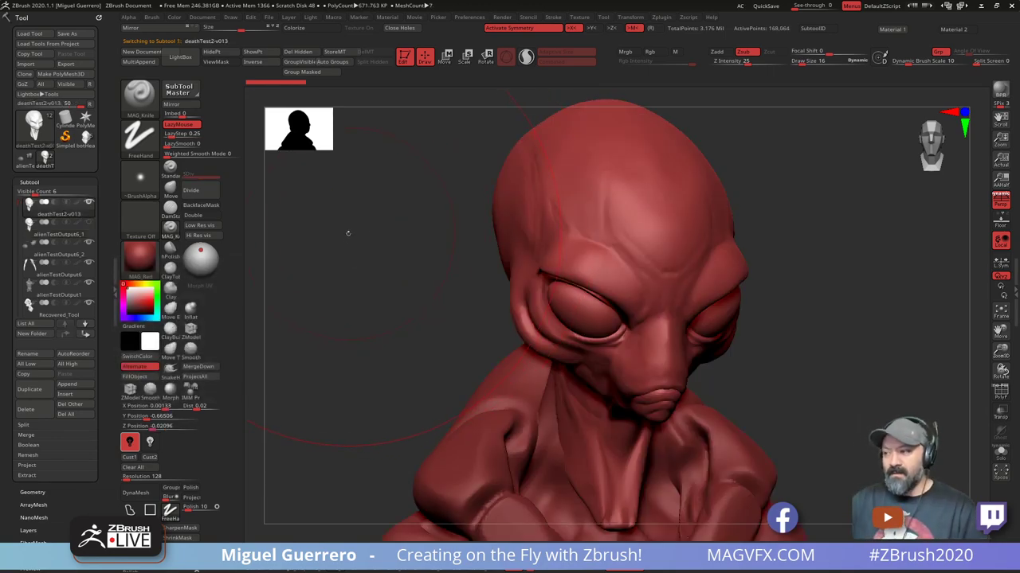
left_click_drag(353, 350, 416, 349)
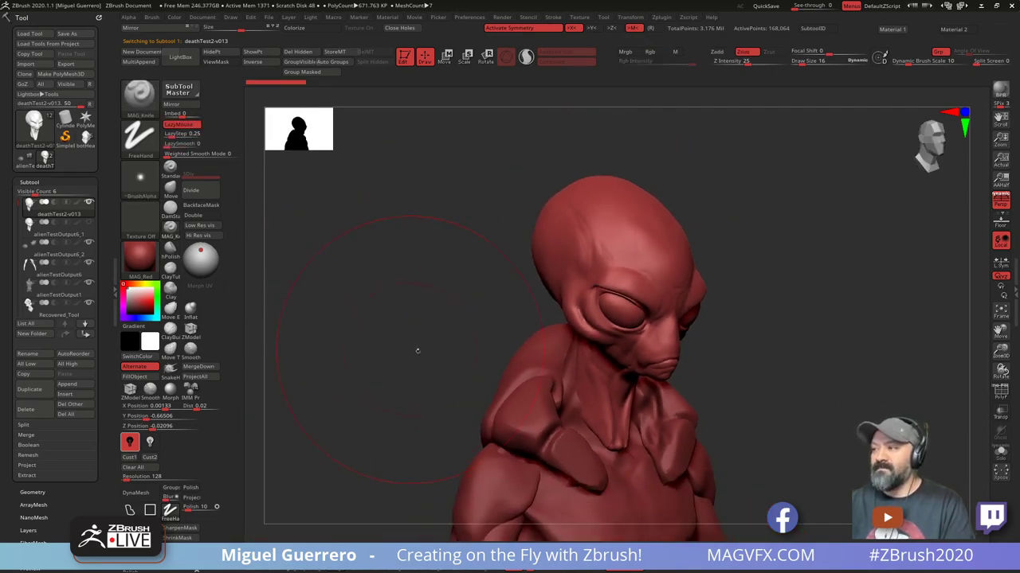
key("[")
key("[")
key("[")
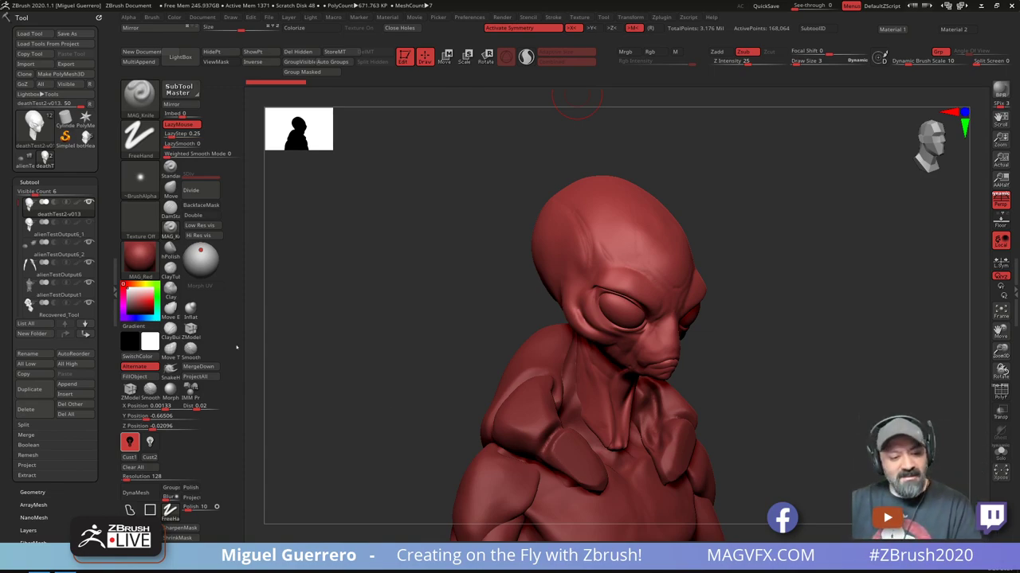
Show and select the alienTestOutput6_1 head in place of deathTest2-v013, and hide the alienTestOutput6_2 subtool
mouse_move(17, 205)
left_mouse_down()
mouse_move(19, 223)
mouse_move(18, 202)
left_mouse_up()
mouse_move(87, 227)
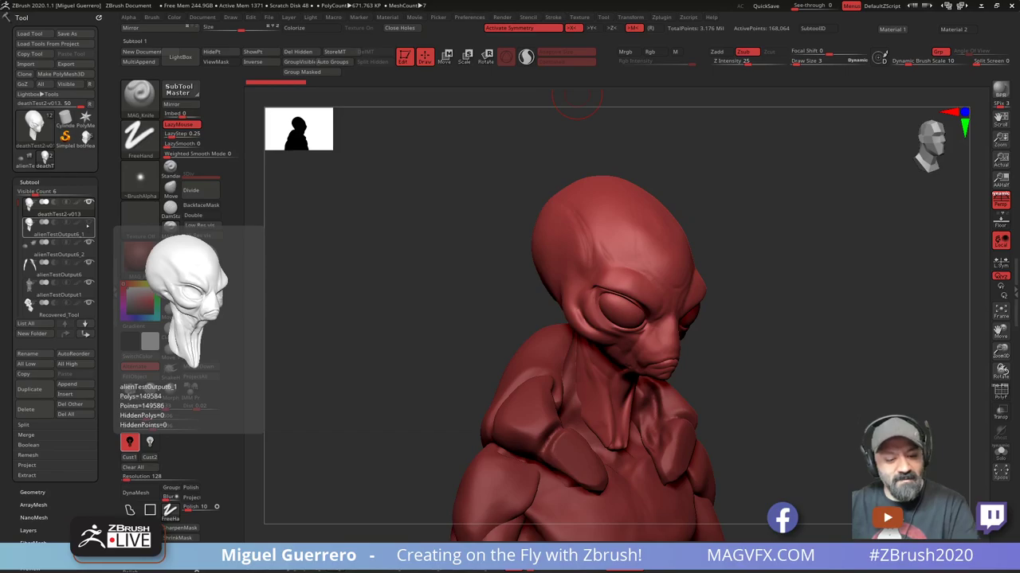
left_click(89, 207)
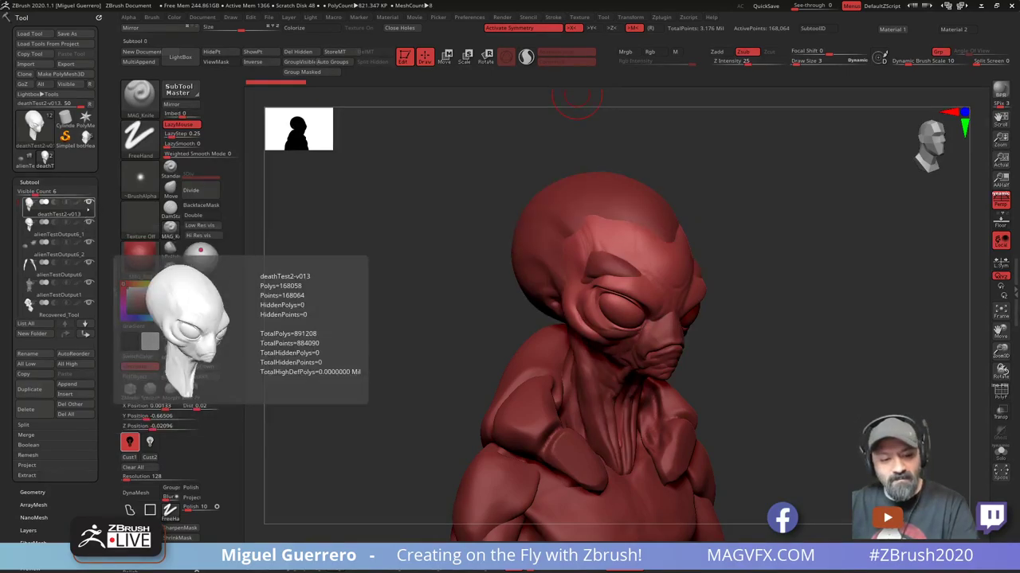
left_click(89, 229)
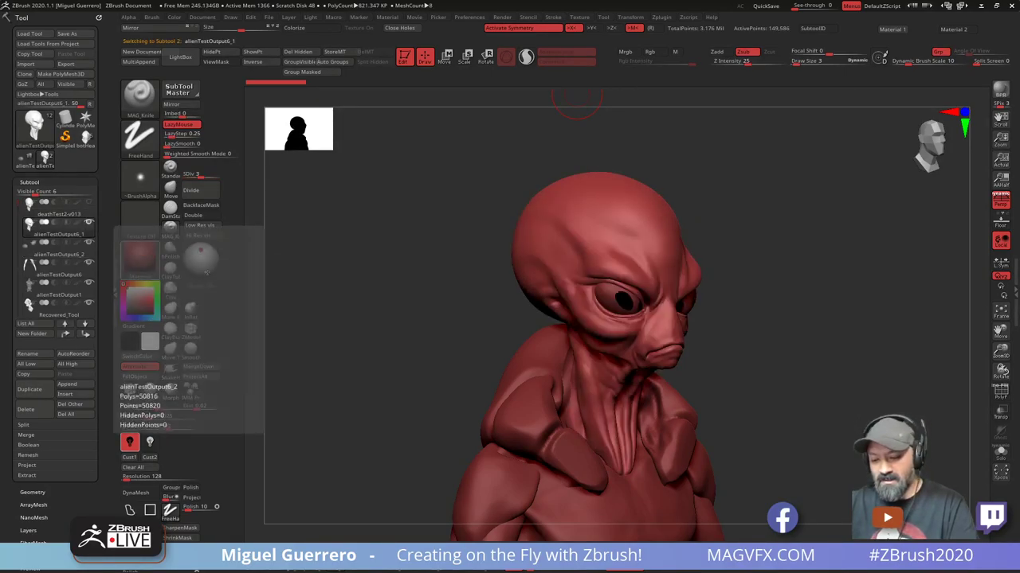
left_click_drag(373, 340, 274, 312)
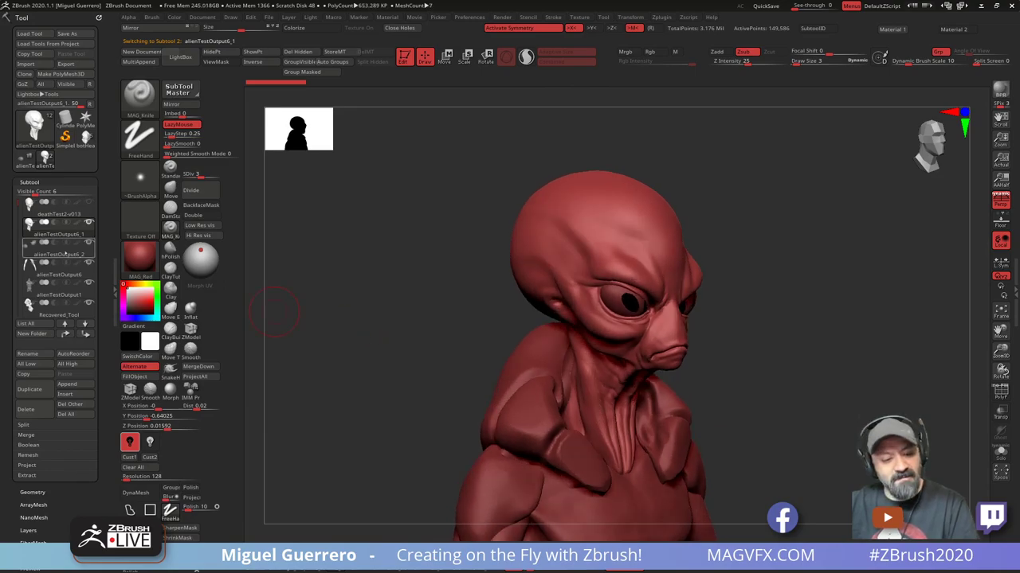
left_click_drag(416, 342, 409, 312)
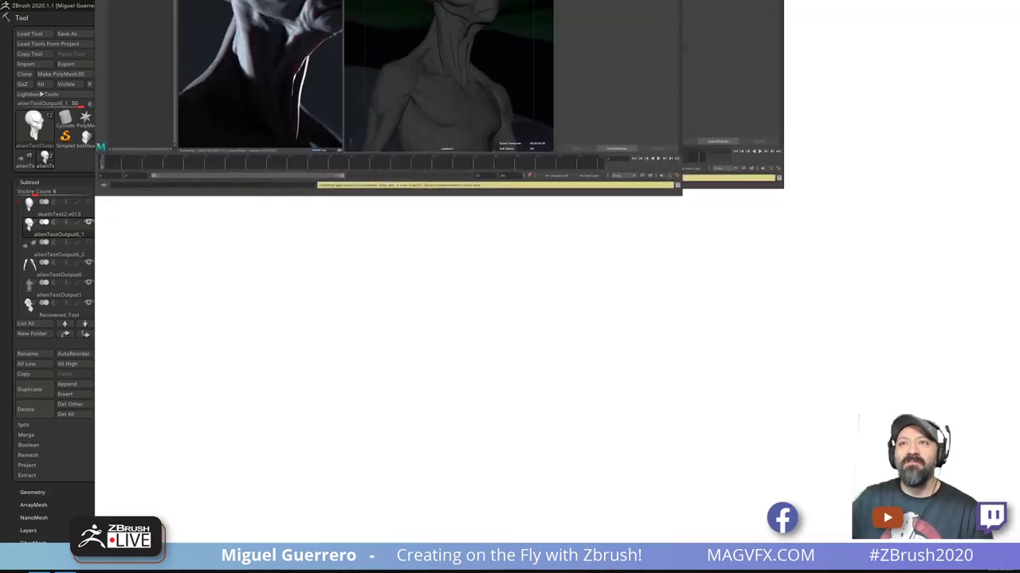
Switch to Maya with the alien_v0002.mb scene maximized and examine the alien's live render from the front, side and three-quarter views
left_click_drag(310, 2, 306, 161)
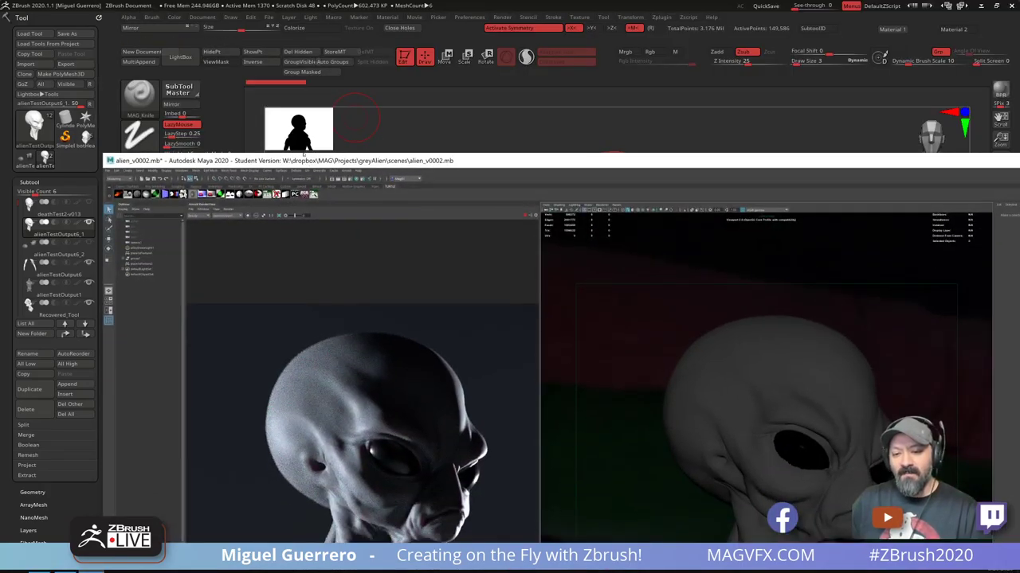
double_click(302, 160)
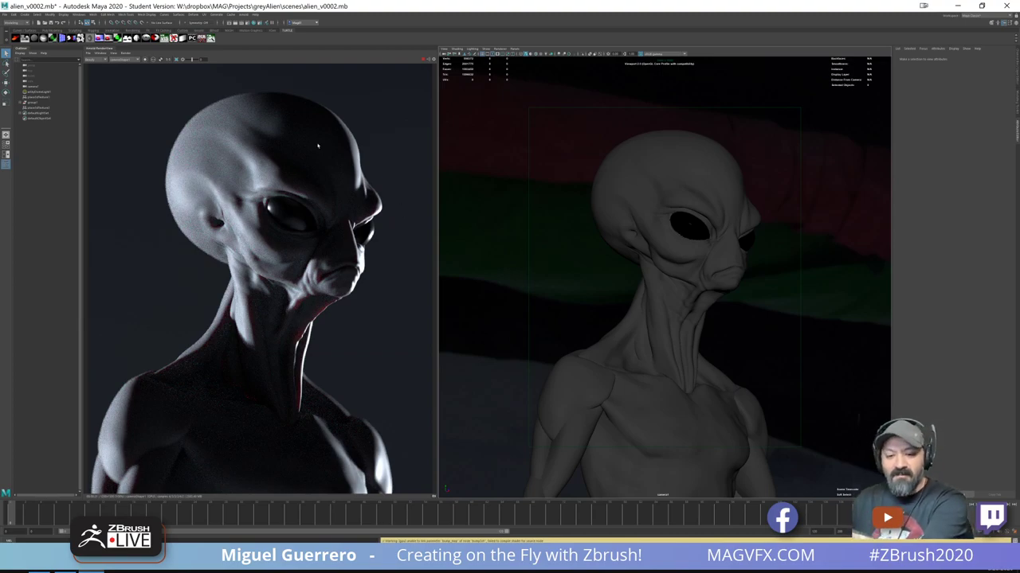
left_click_drag(316, 144, 385, 133, "alt")
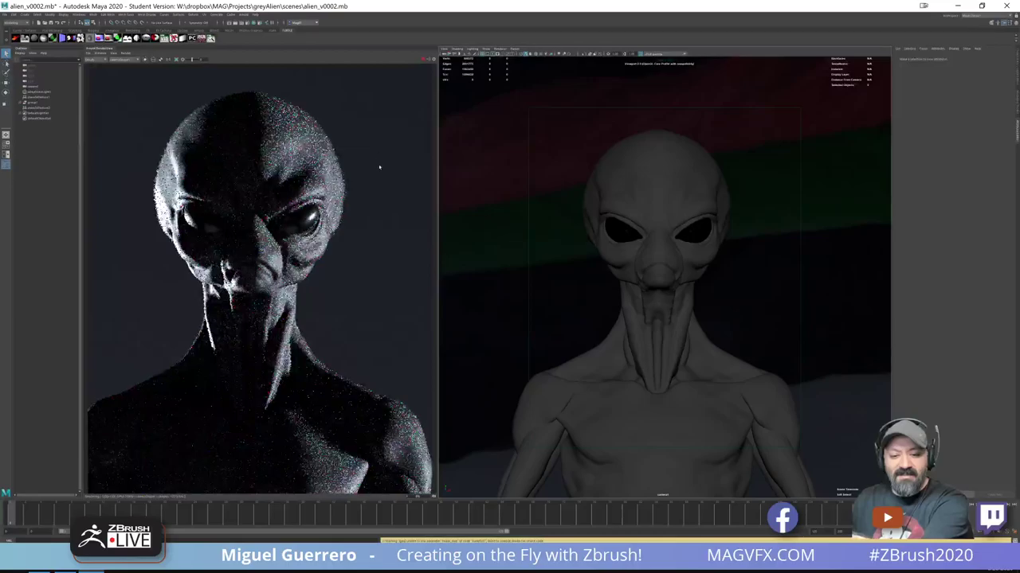
left_click_drag(379, 170, 418, 180, "alt")
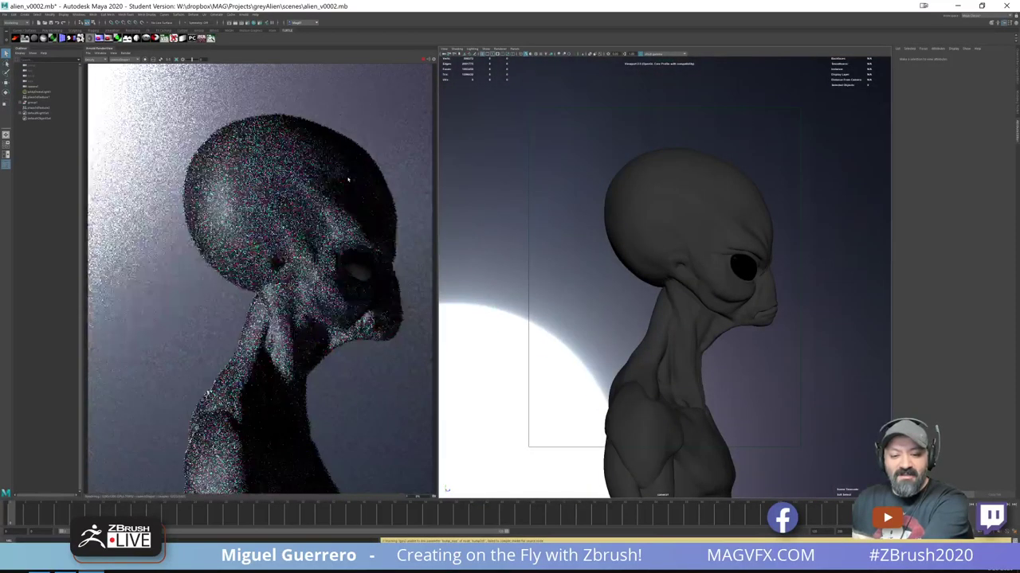
middle_click_drag(344, 176, 319, 170, "alt")
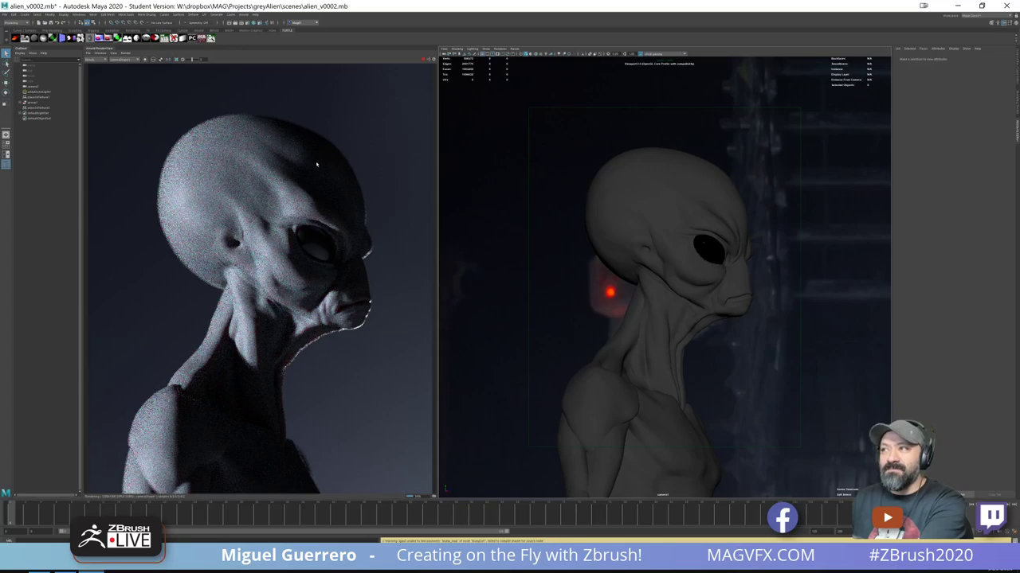
middle_click_drag(317, 165, 324, 163, "alt")
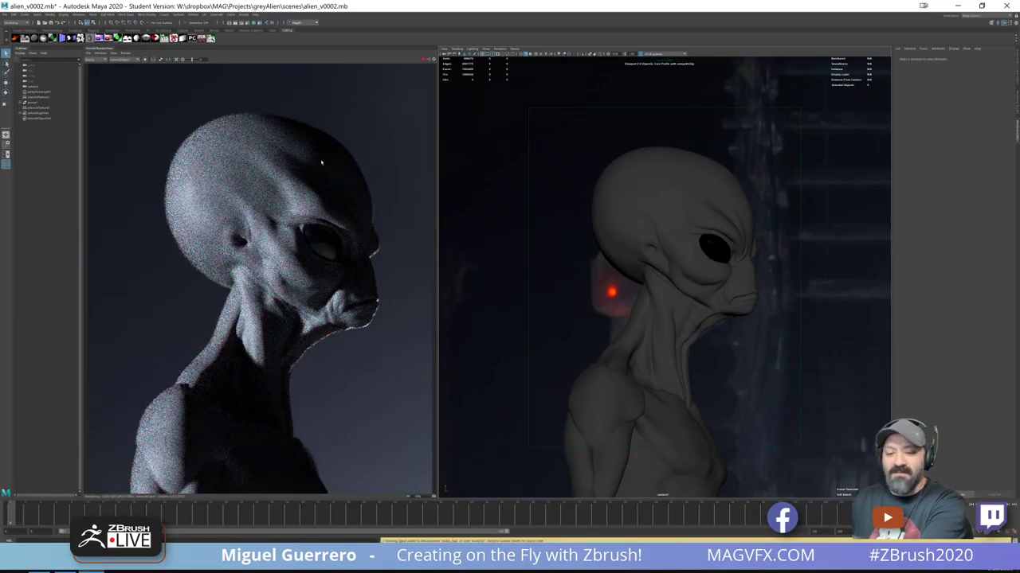
left_click_drag(320, 163, 304, 165, "alt")
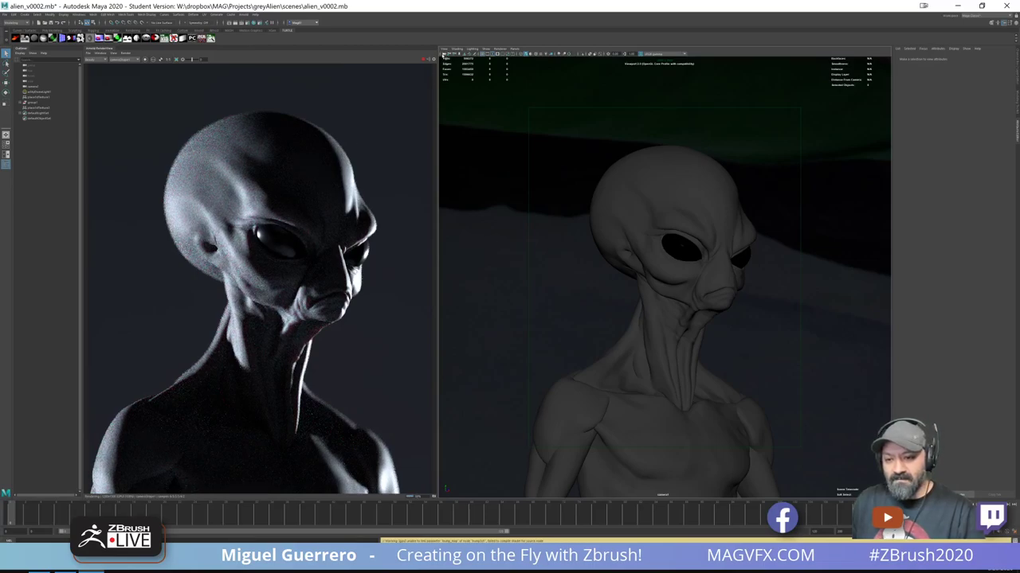
Select the render camera and toggle Enable DOF in its Arnold settings
left_click(445, 56)
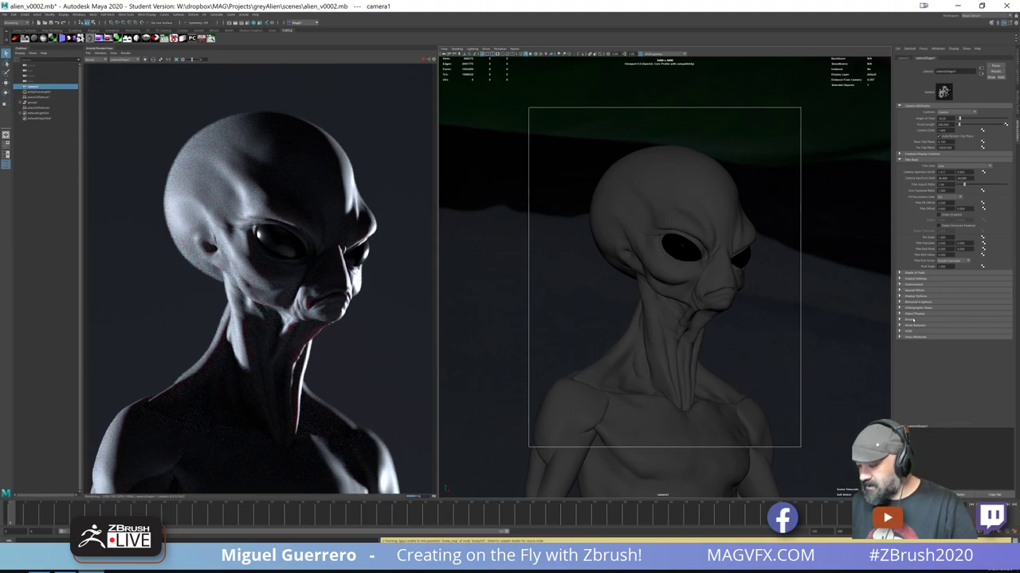
left_click(914, 320)
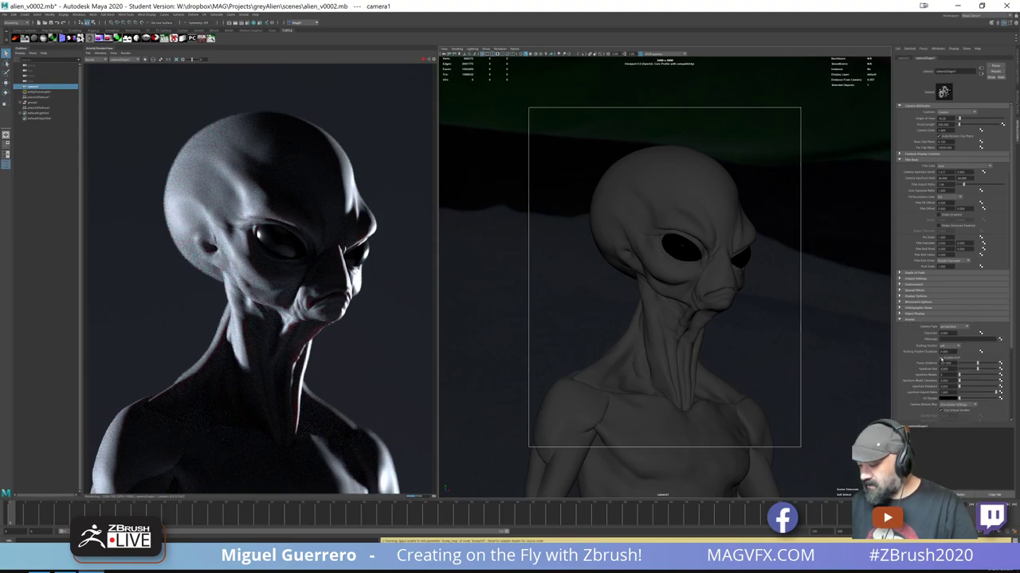
left_click(941, 358)
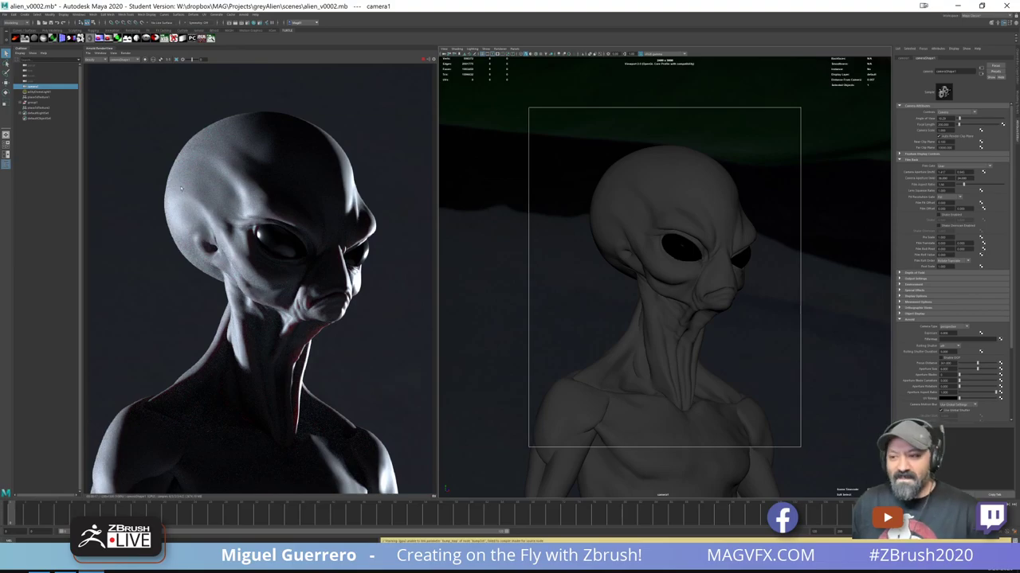
Reframe the alien through the render camera in a more frontal three-quarter view, with the figure slightly higher in the frame
left_click_drag(212, 199, 143, 196, "alt")
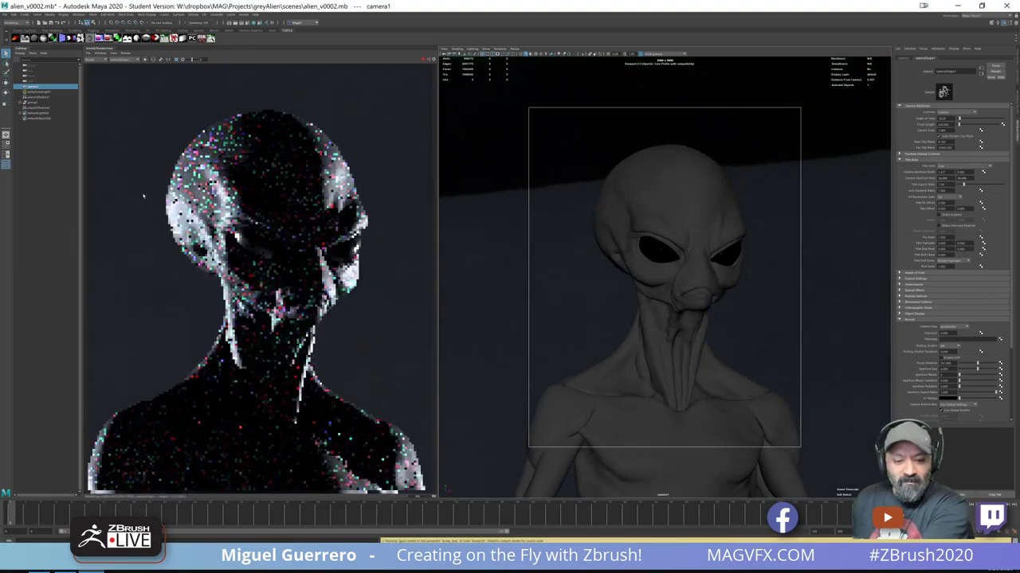
middle_click_drag(163, 244, 159, 223, "alt")
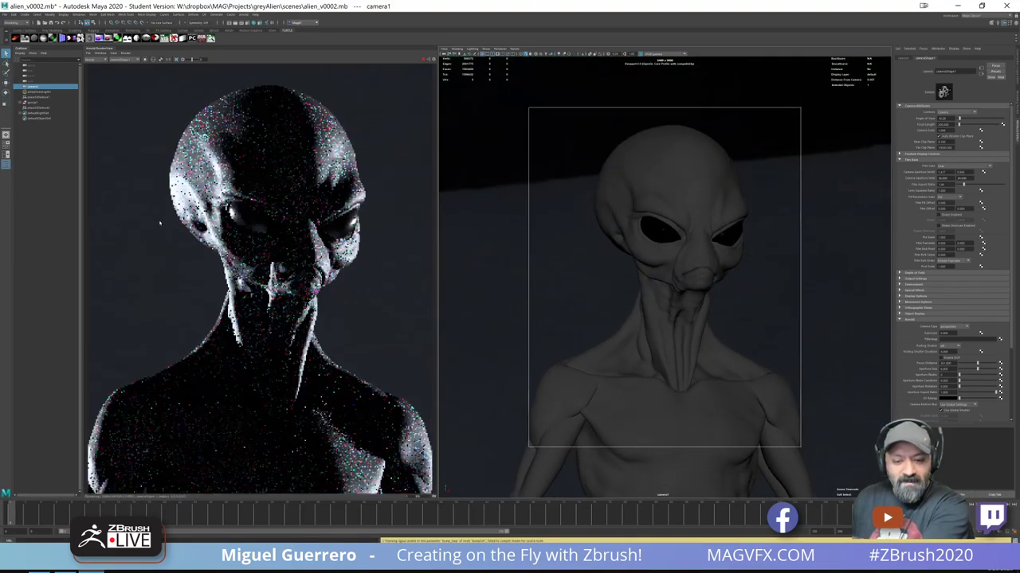
left_click_drag(159, 223, 165, 225, "alt")
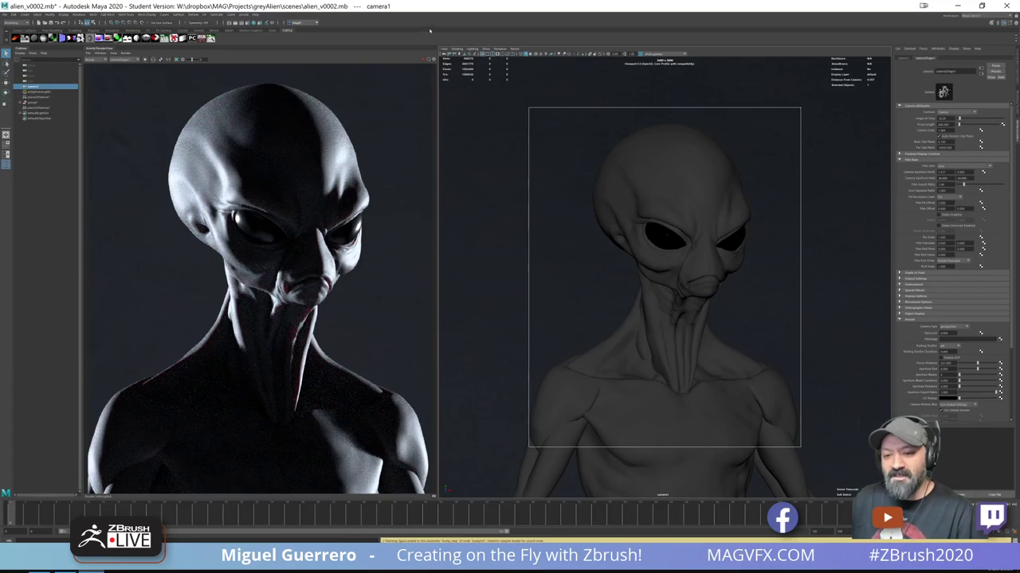
Switch back to ZBrush and turn the alien's upper body to a three-quarter view
left_click_drag(421, 8, 454, 0)
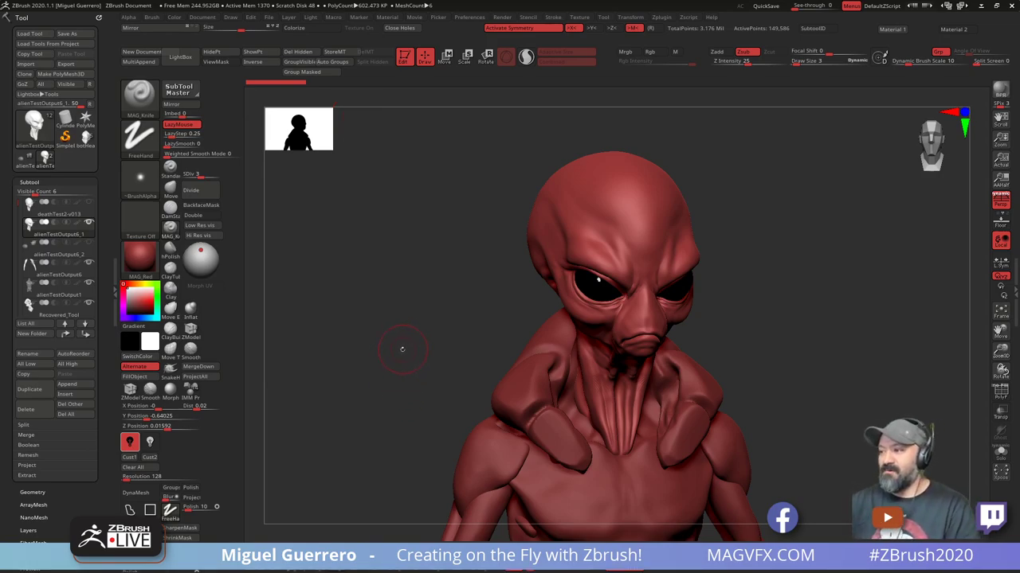
left_click_drag(403, 349, 412, 342)
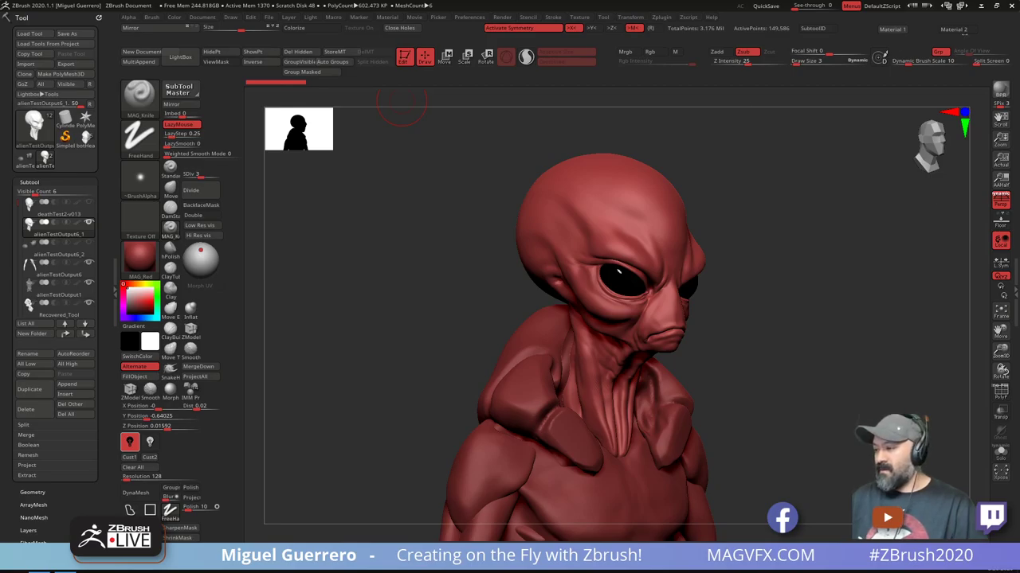
Switch to the web browser and show the MAGVFX.COM portfolio, the Gumroad product MAG! Zbrush UI 2020 and the ArtStation page
left_click(980, 9)
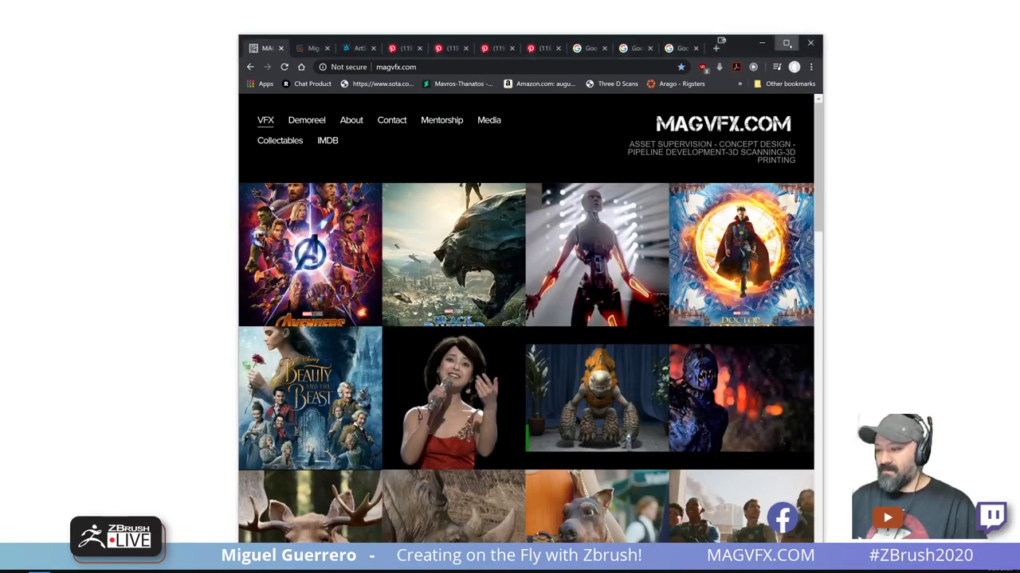
left_click(785, 42)
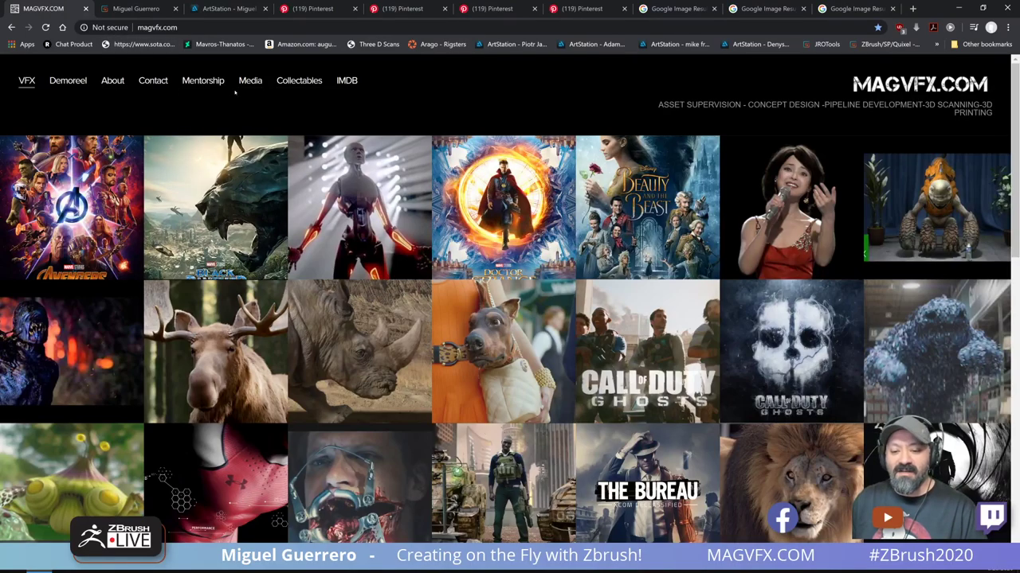
left_click(130, 8)
left_click(389, 346)
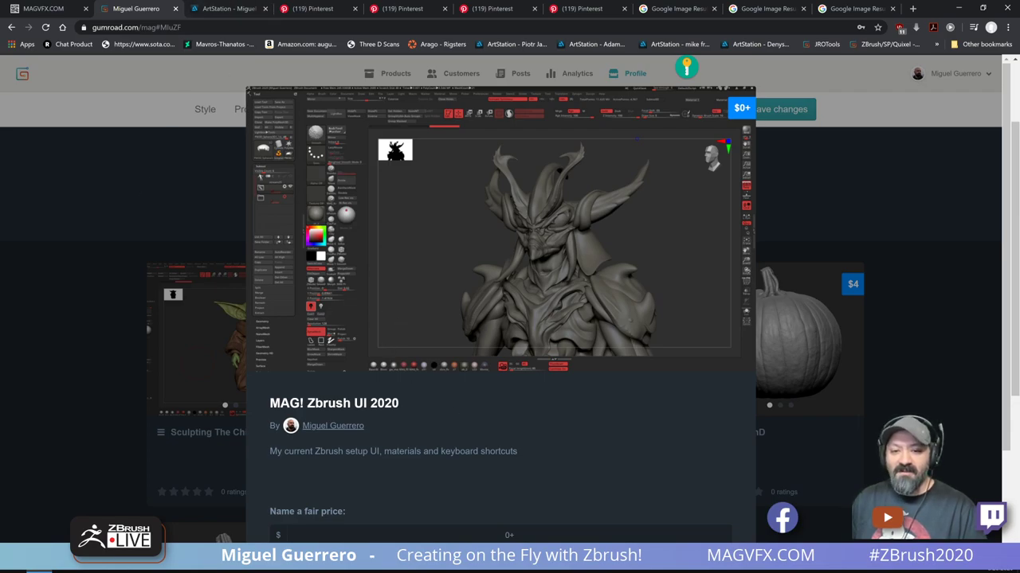
left_click(212, 10)
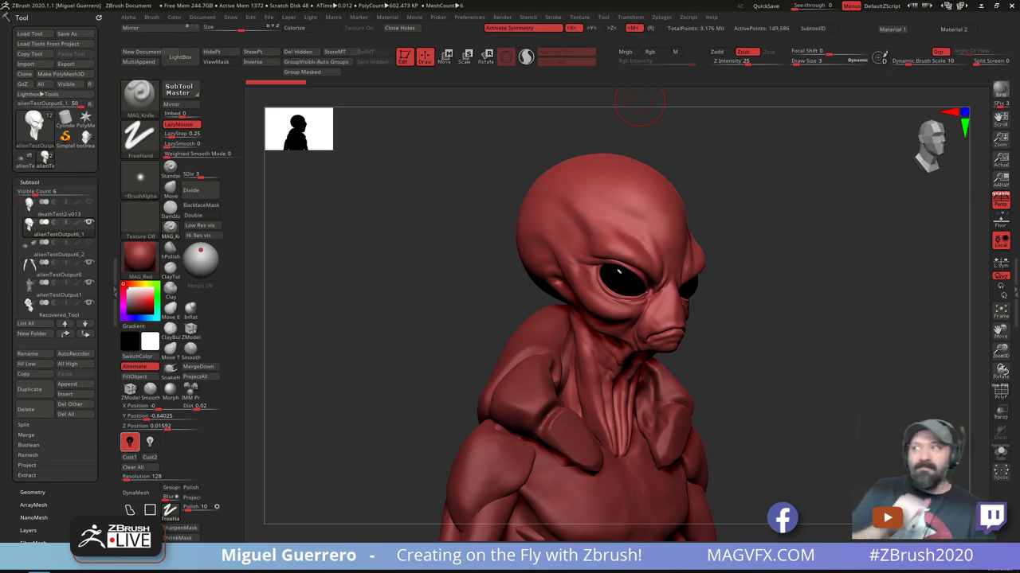
Return to ZBrush, raise the alien in the view and save the tool as deathTest2-v014
mouse_move(407, 316)
left_mouse_down()
mouse_move(388, 307)
mouse_move(391, 322)
mouse_move(399, 325)
mouse_move(397, 296)
left_mouse_up()
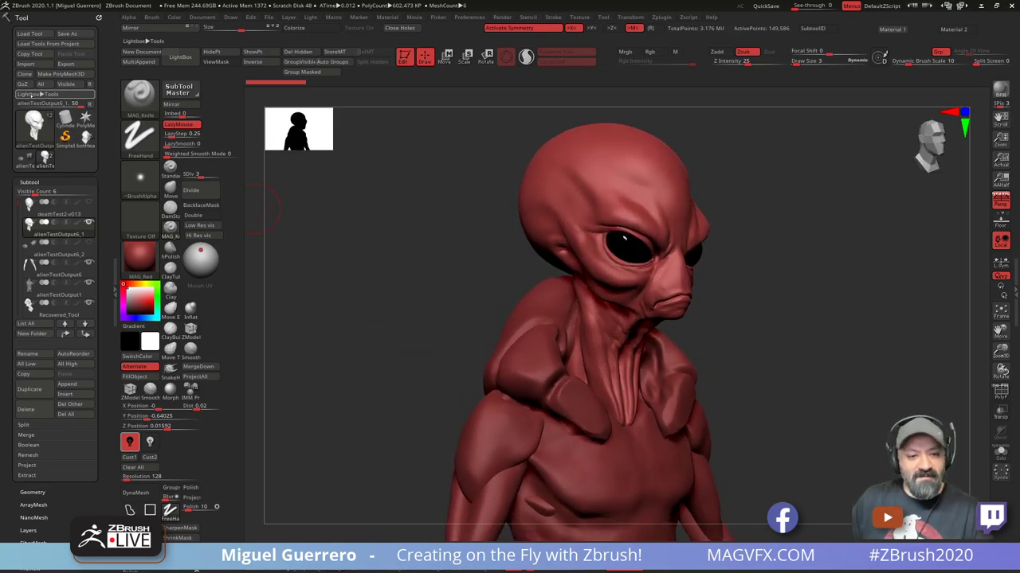
left_click(77, 35)
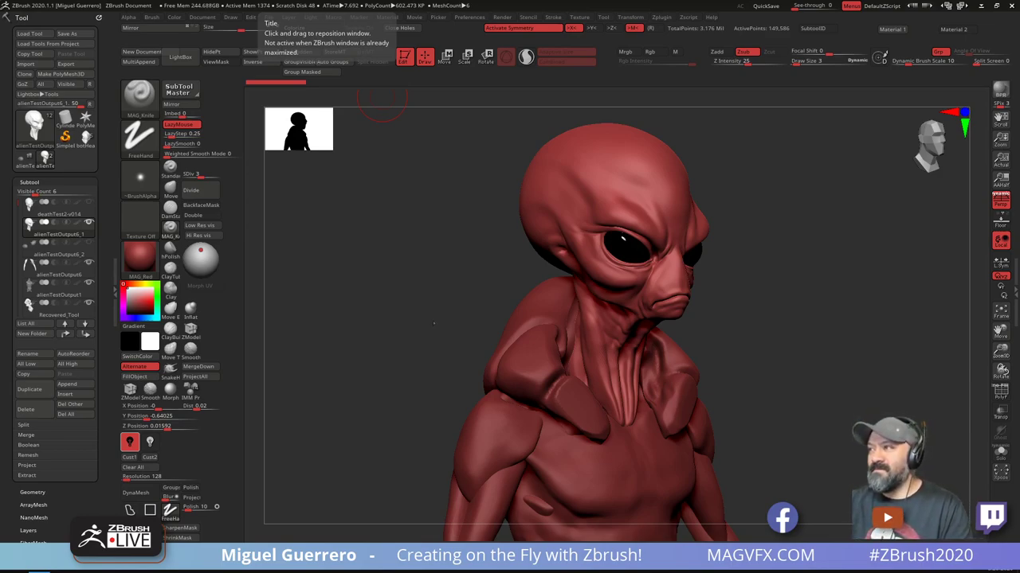
Make Recovered_Tool the active subtool and show the full figure from the side in Draw mode
mouse_move(423, 341)
left_mouse_down()
mouse_move(439, 352)
mouse_move(404, 285)
mouse_move(387, 284)
mouse_move(433, 319)
mouse_move(436, 361)
mouse_move(433, 329)
mouse_move(439, 337)
mouse_move(423, 391)
mouse_move(427, 341)
mouse_move(417, 375)
mouse_move(416, 343)
left_mouse_up()
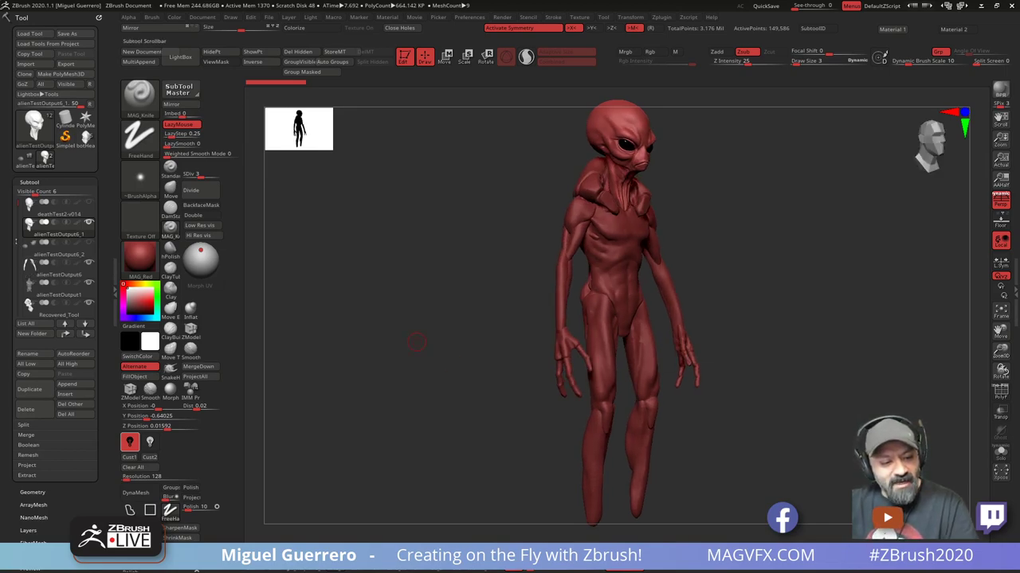
scroll(62, 233, "down", 4)
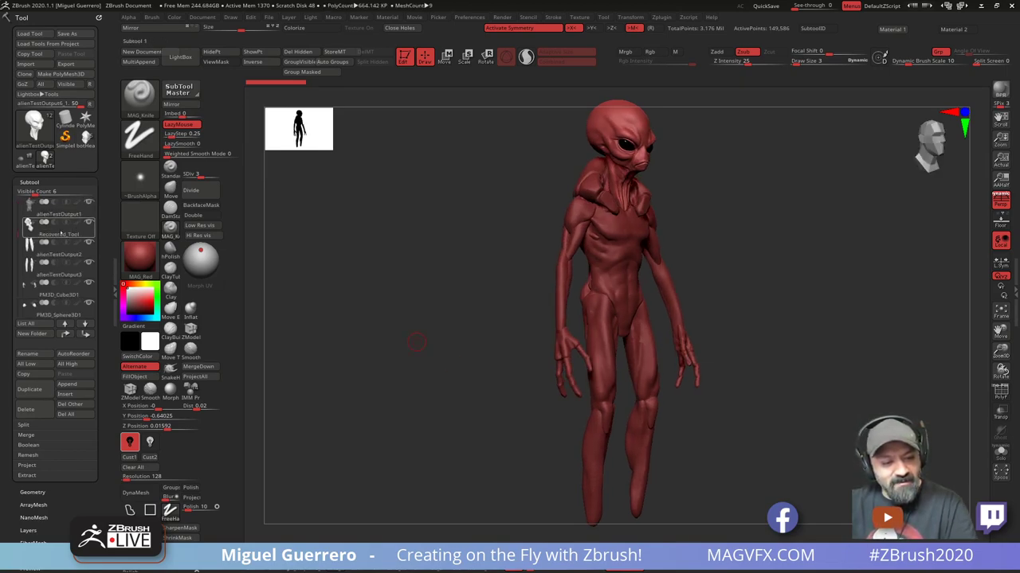
left_click(56, 232)
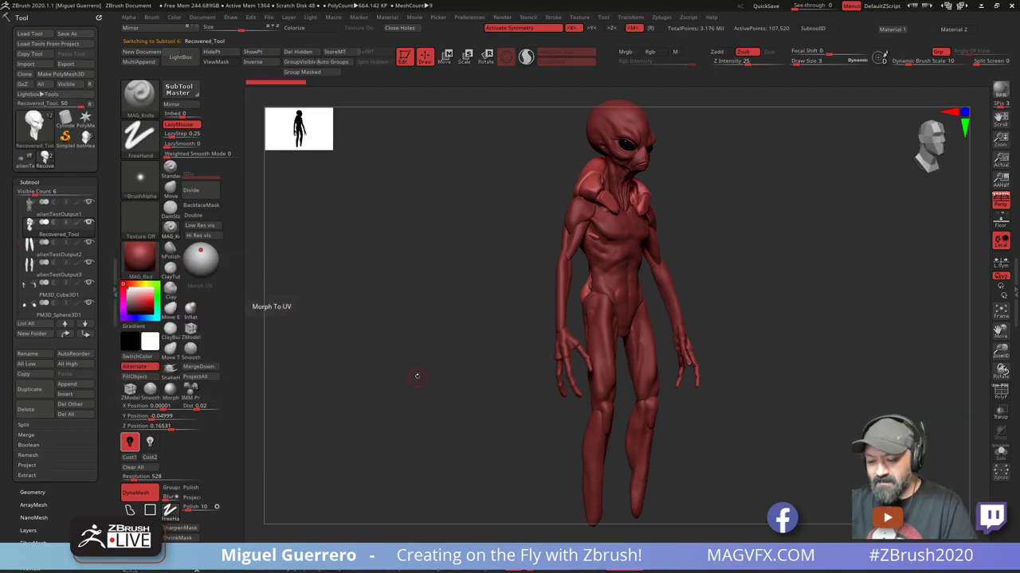
mouse_move(459, 380)
left_mouse_down()
mouse_move(505, 367)
mouse_move(462, 347)
left_mouse_up()
left_click(445, 57)
left_click(424, 59)
left_click_drag(431, 184, 393, 232)
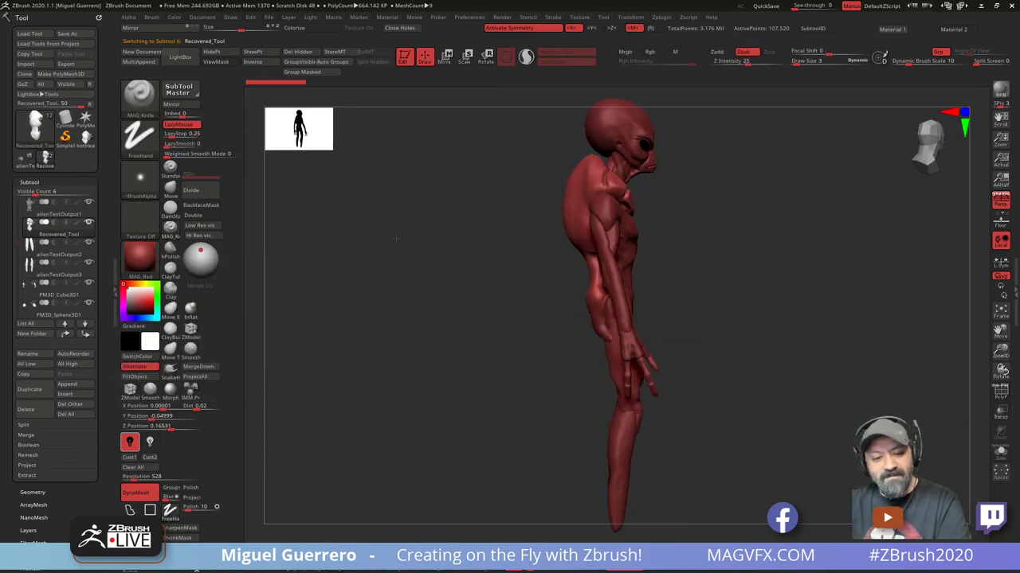
Flatten the hunched back and reshape the buttocks of Recovered_Tool in profile using the resized Move brush
left_click(170, 191)
key("bracketright")
key("bracketright")
key("bracketright")
key("bracketright")
key("bracketright")
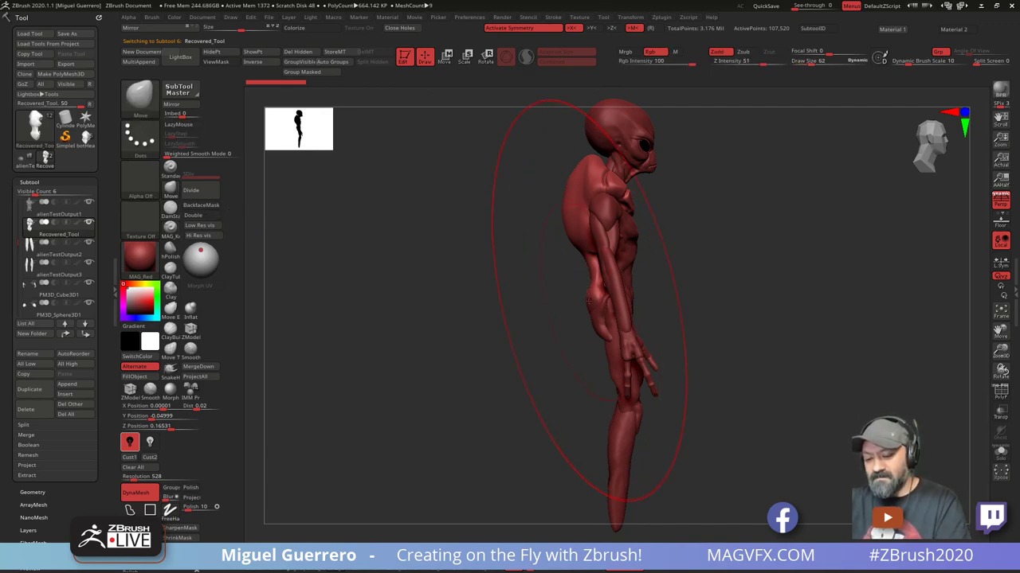
key("bracketleft")
key("bracketleft")
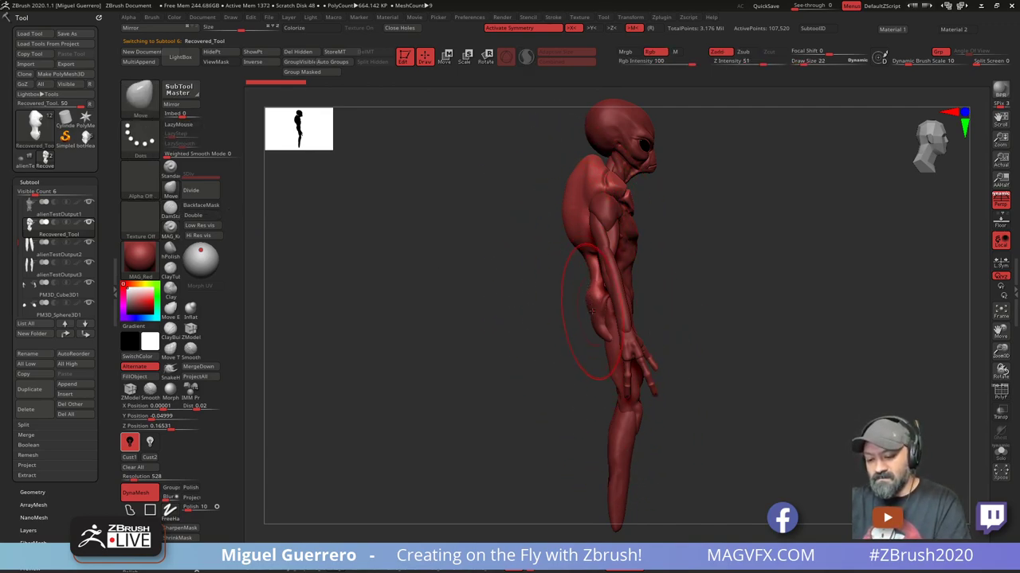
left_click_drag(591, 313, 592, 340)
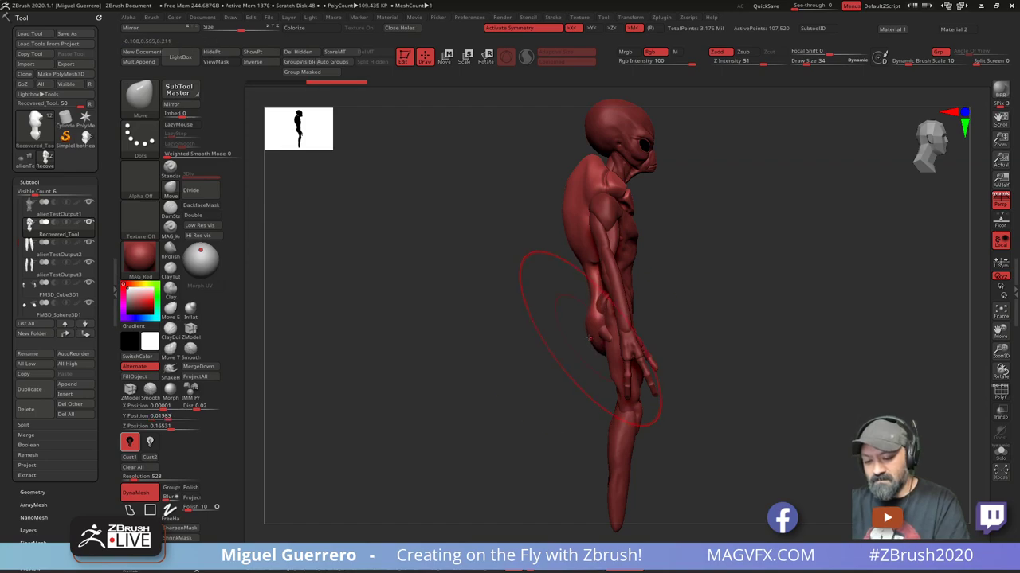
left_click_drag(574, 287, 551, 287)
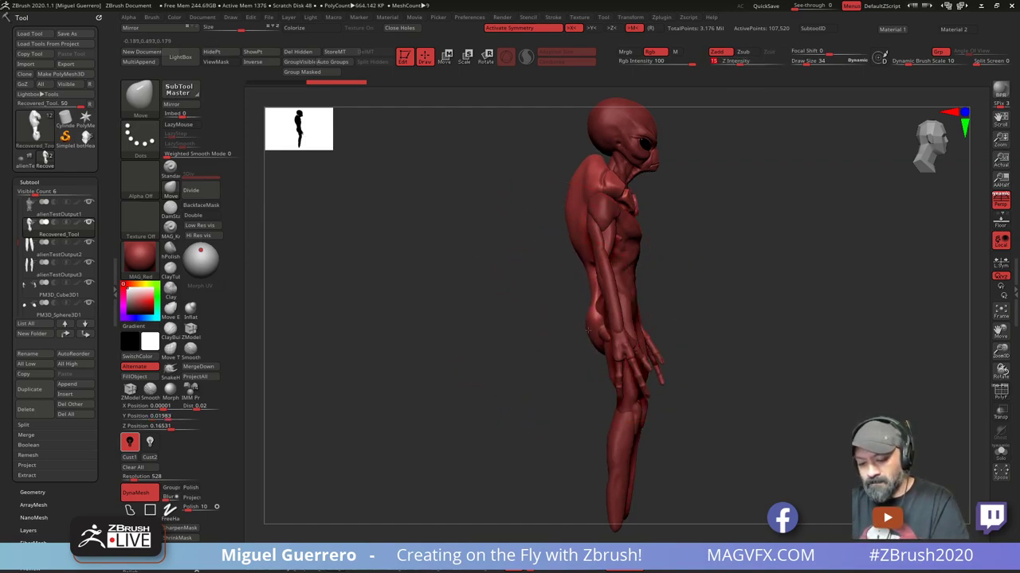
left_click_drag(596, 342, 599, 332)
Reshape the pelvis mass from behind with the Move brush, reduce the draw size to 14 and check the figure in profile
mouse_move(558, 351)
left_mouse_down("shift")
mouse_move(512, 358)
mouse_move(525, 318)
left_mouse_up("shift")
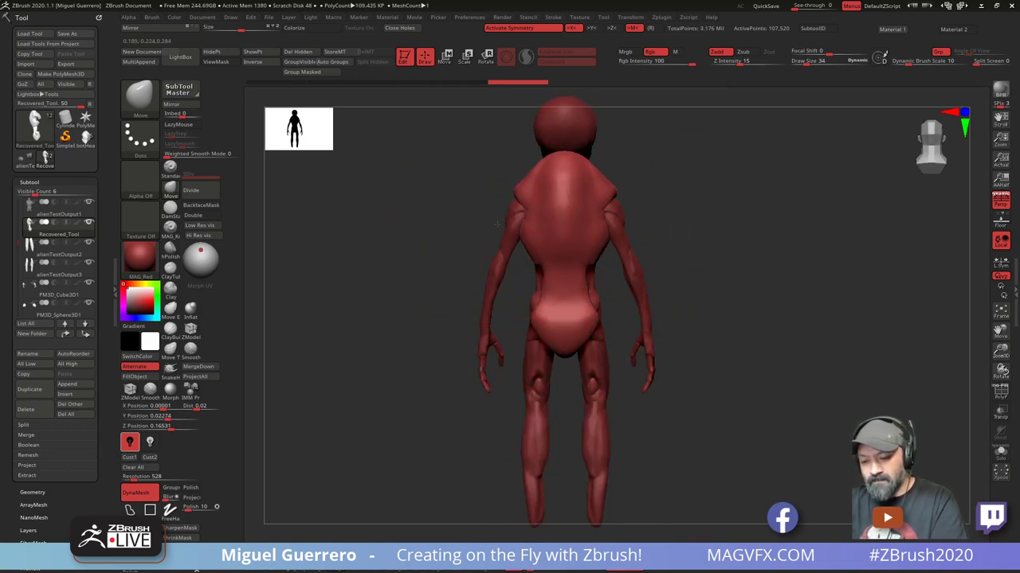
left_click_drag(557, 332, 560, 349)
left_click_drag(494, 350, 370, 333)
mouse_move(567, 319)
left_mouse_down()
mouse_move(428, 323)
mouse_move(446, 312)
left_mouse_up()
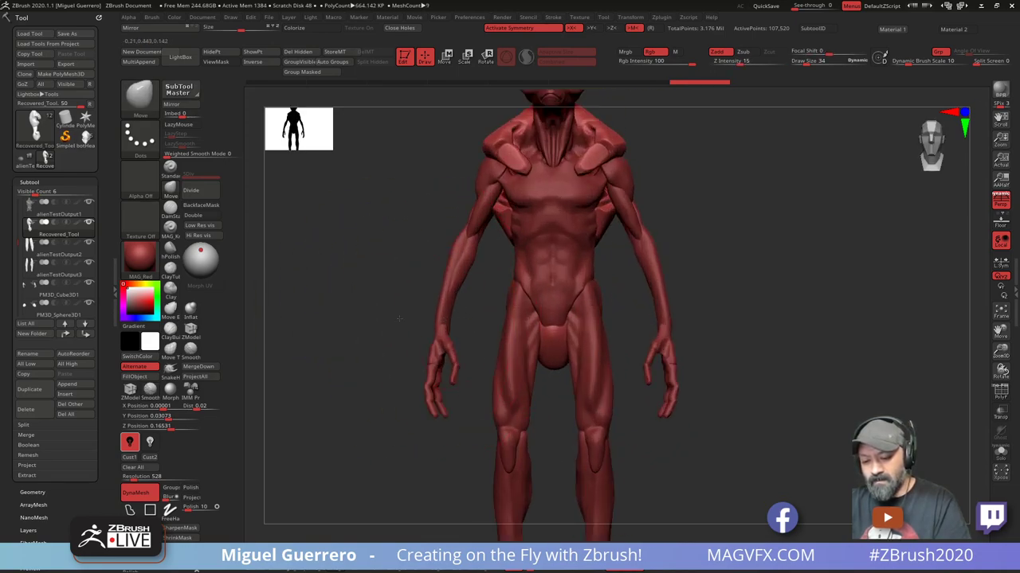
left_click_drag(378, 318, 446, 321)
key("[")
key("[")
key("[")
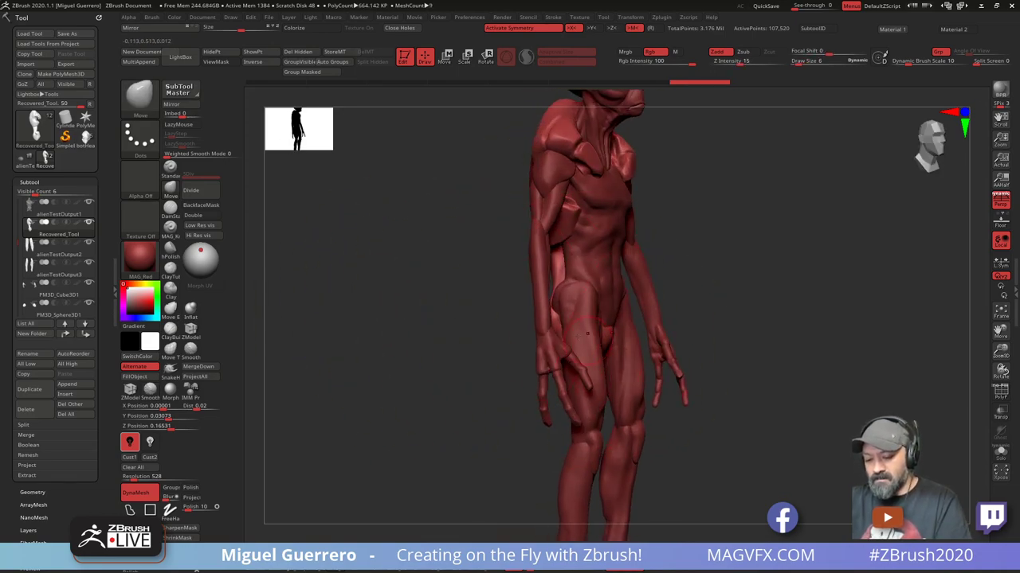
right_click_drag(434, 320, 460, 279)
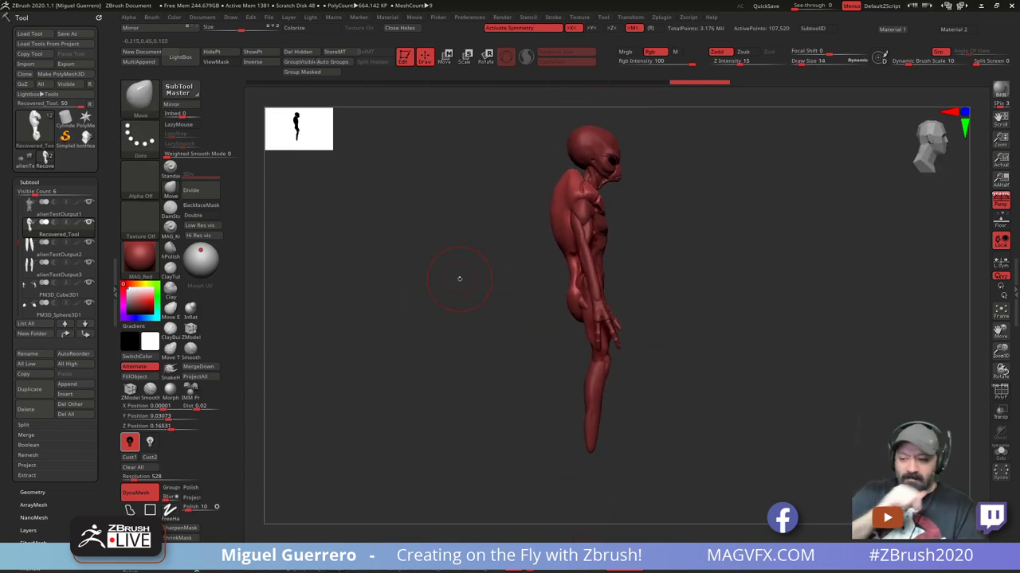
left_click_drag(463, 326, 526, 291)
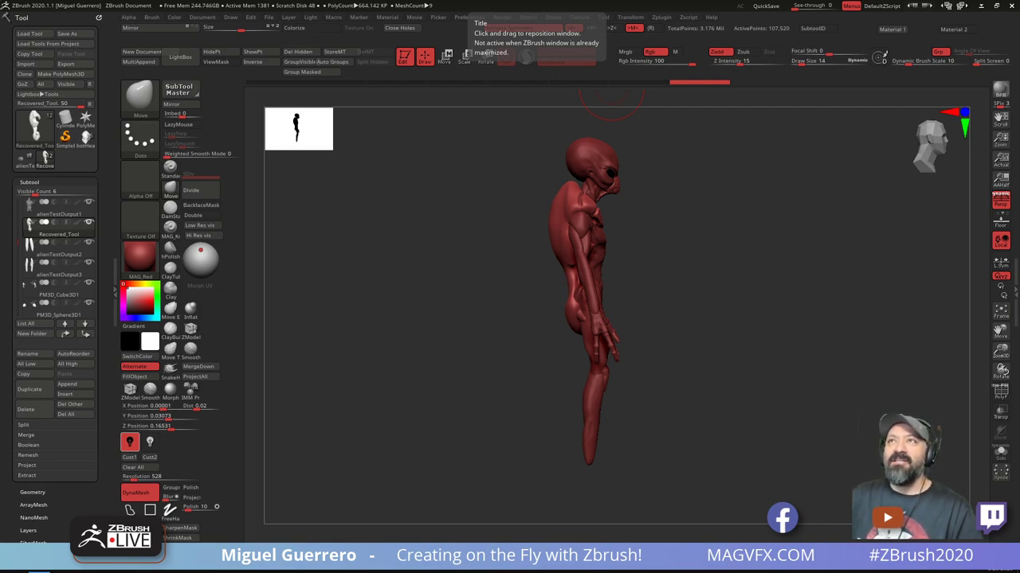
Show the grey alien test-render post and the magvfx profile on Instagram in the web browser, and return to ZBrush
left_click_drag(700, 0, 821, 4)
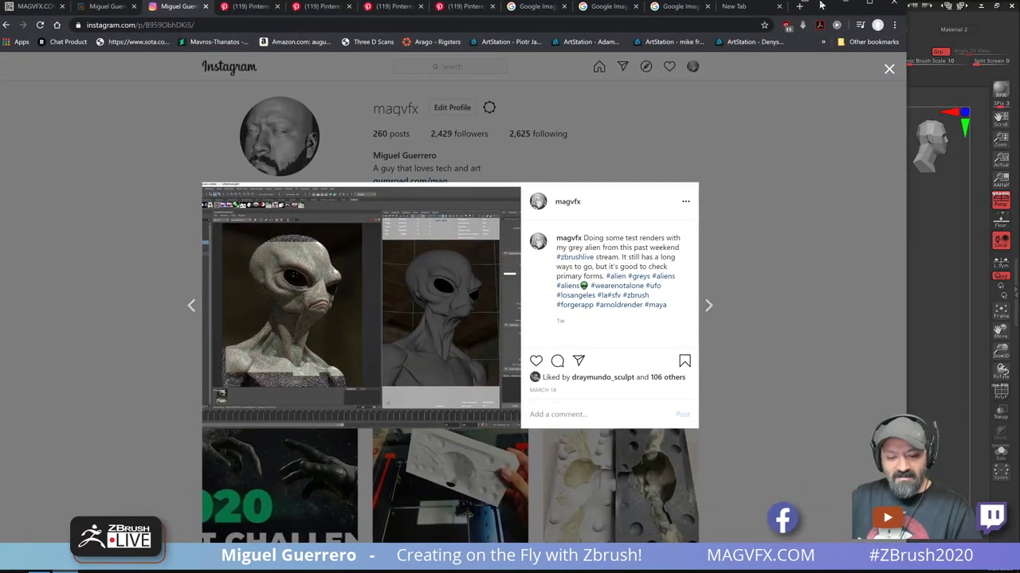
double_click(821, 6)
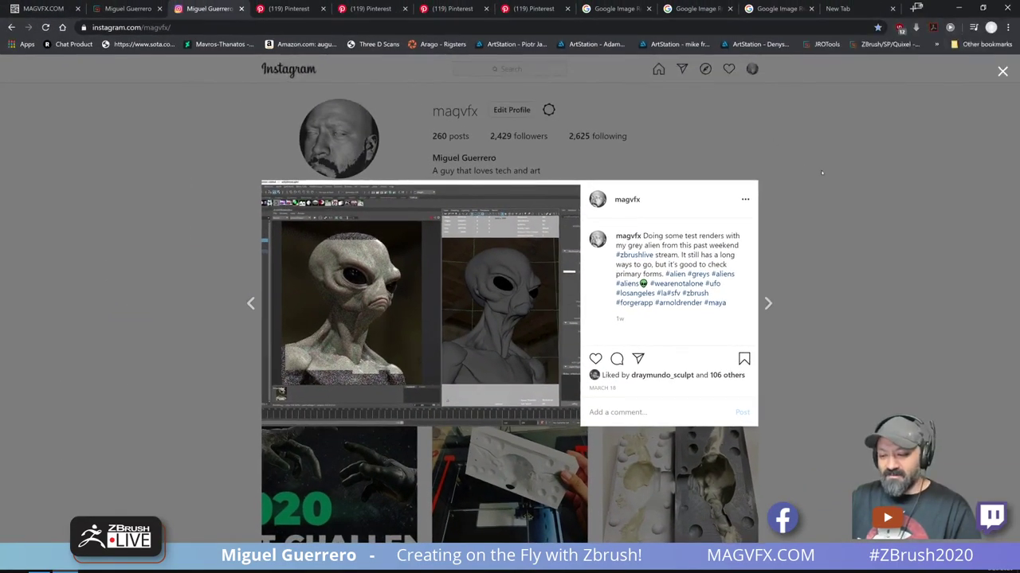
left_click(820, 169)
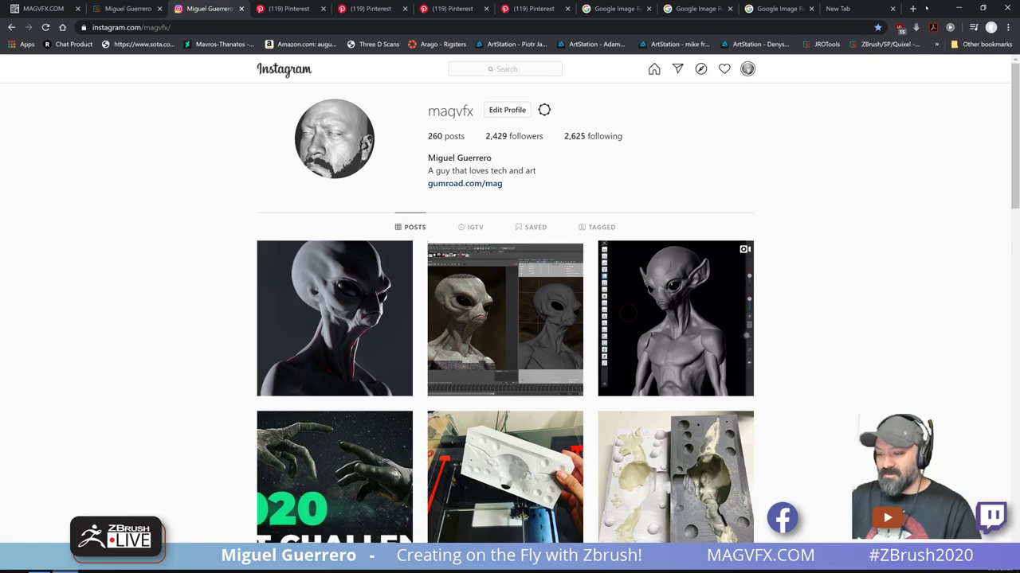
left_click(958, 7)
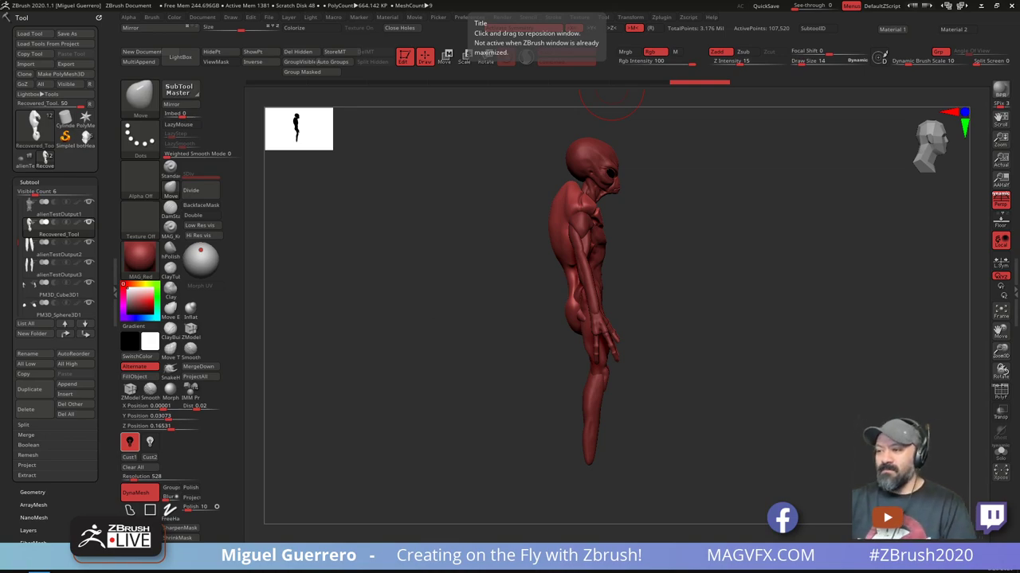
Pull the crotch area of Recovered_Tool upward between the thighs with the Move brush from a front view
left_click_drag(510, 298, 436, 356)
right_click_drag(422, 338, 473, 314, "ctrl")
right_click_drag(405, 320, 446, 332)
left_click_drag(446, 333, 512, 330)
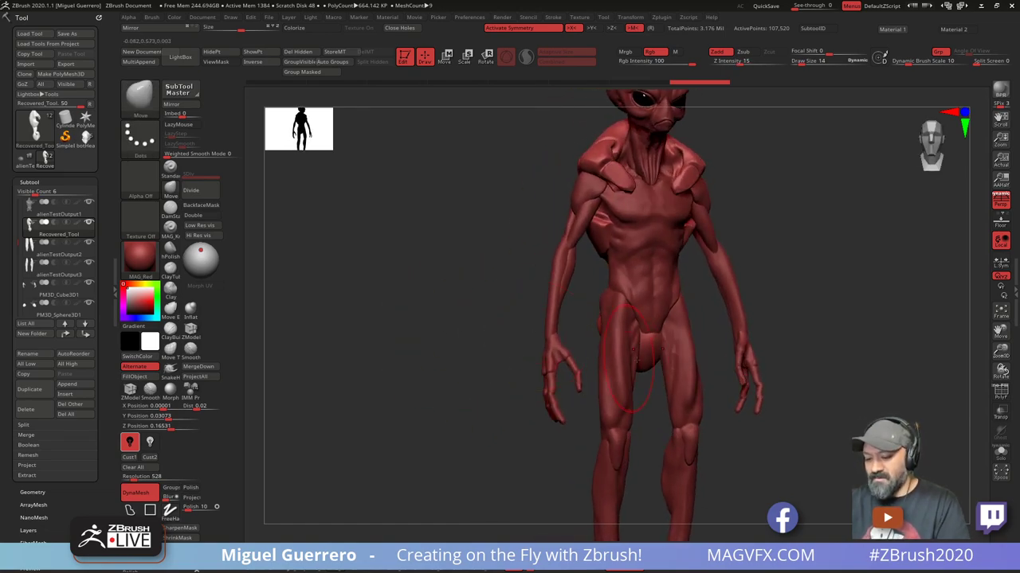
left_click_drag(657, 367, 646, 328)
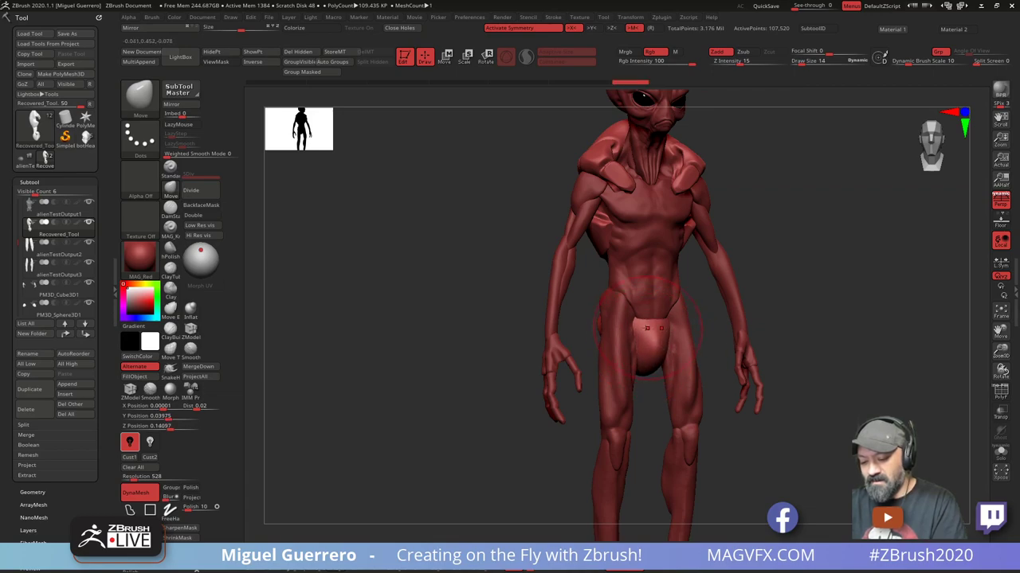
Refine the pelvis and buttocks of Recovered_Tool in profile with the Move brush at draw size 26
left_click_drag(430, 306, 505, 304)
mouse_move(588, 354)
left_mouse_down()
mouse_move(593, 373)
mouse_move(583, 361)
left_mouse_up()
left_click_drag(583, 299, 589, 292)
mouse_move(573, 257)
left_mouse_down()
mouse_move(559, 259)
mouse_move(516, 314)
left_mouse_up()
left_click_drag(516, 314, 473, 323)
mouse_move(474, 323)
right_mouse_down("ctrl")
mouse_move(473, 283)
mouse_move(494, 271)
mouse_move(474, 245)
right_mouse_up("ctrl")
left_click_drag(473, 244, 470, 336)
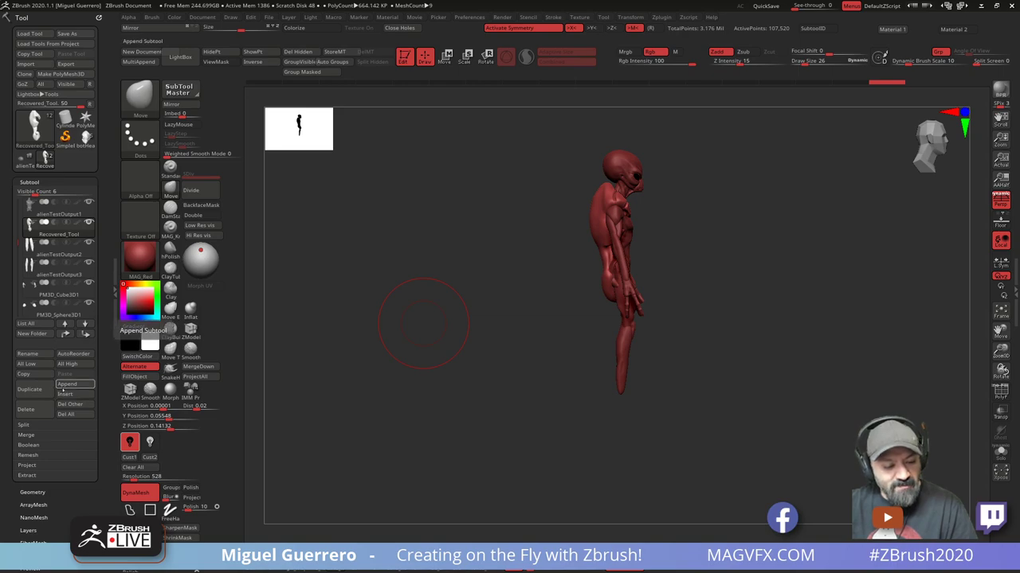
Append a sphere as a new subtool of the alien and make it active
left_click(65, 394)
left_click(86, 406)
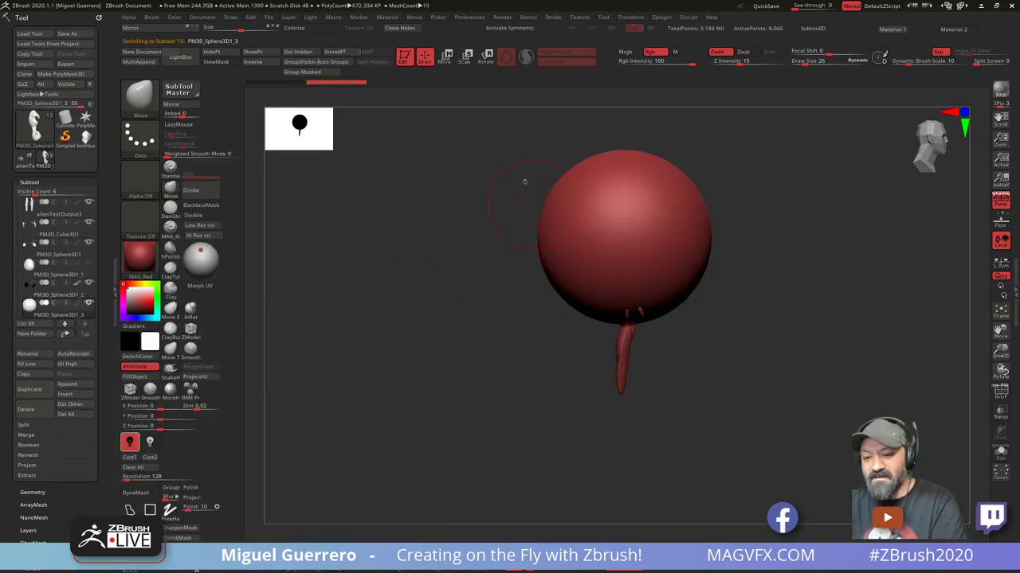
Scale the new sphere down to a small ball and move it directly behind the alien's back
key("w")
left_click_drag(619, 233, 551, 170)
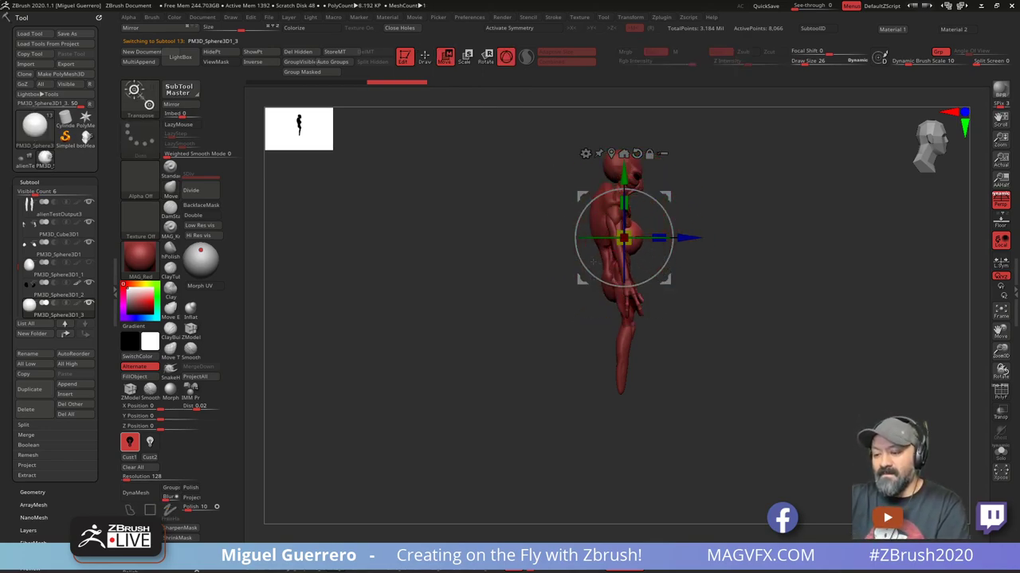
left_click_drag(688, 237, 654, 238)
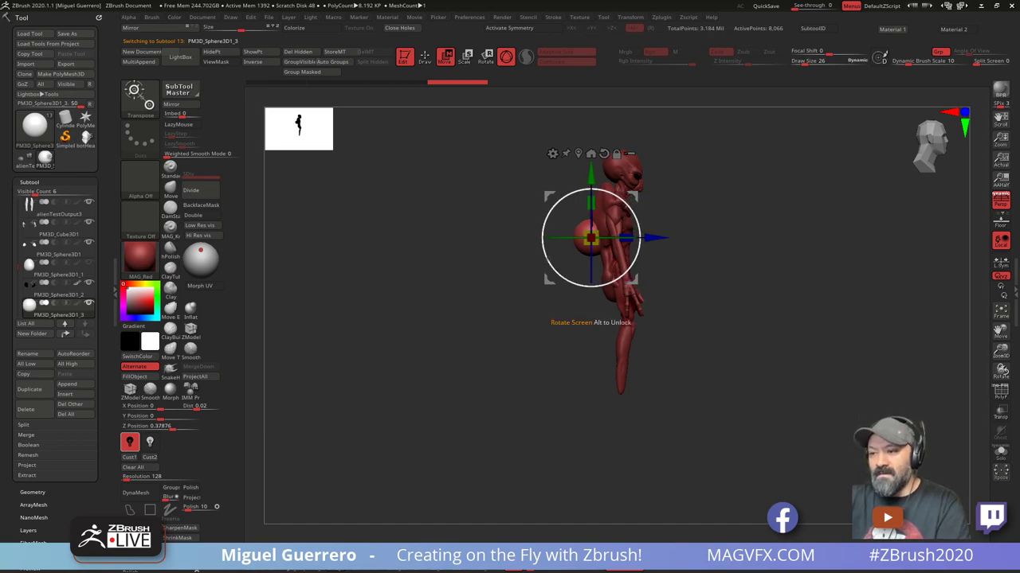
key("x")
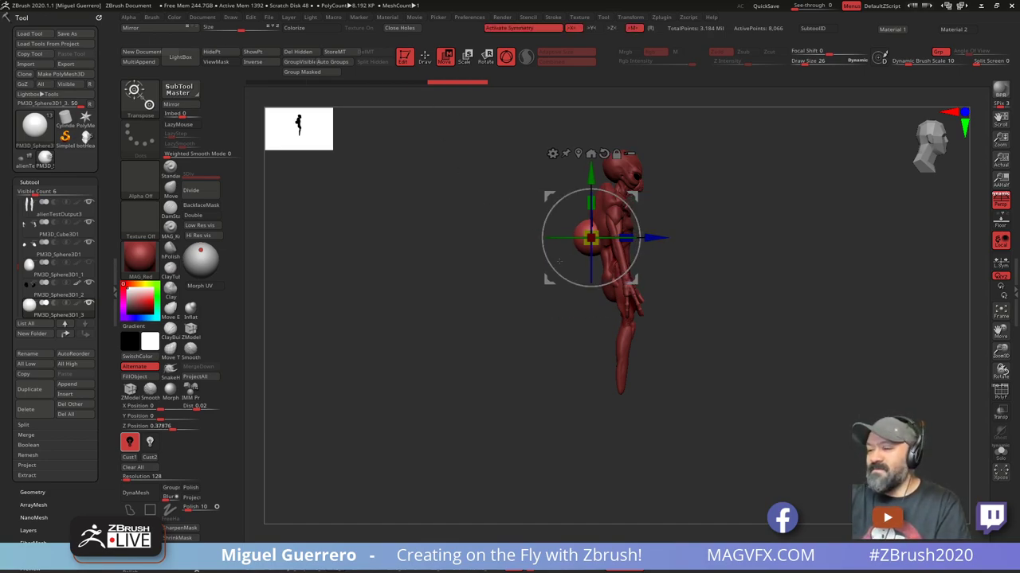
key("x")
Pull the sphere into a long tapering tentacle with the SnakeHook brush and DynaMesh it at resolution 128
key("q")
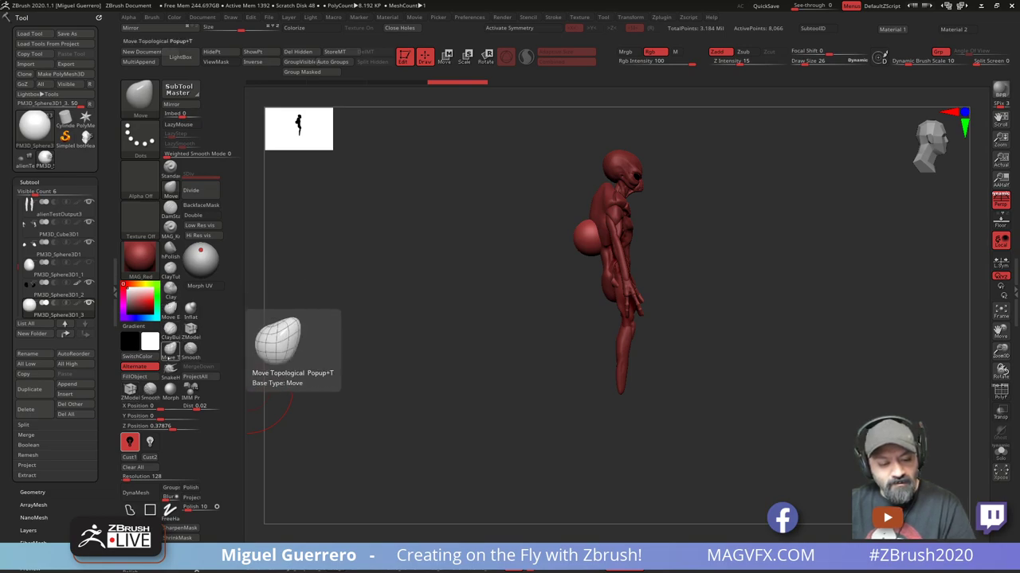
left_click(170, 369)
mouse_move(584, 252)
left_mouse_down()
mouse_move(584, 415)
mouse_move(678, 540)
left_mouse_up()
left_click_drag(489, 364, 443, 299)
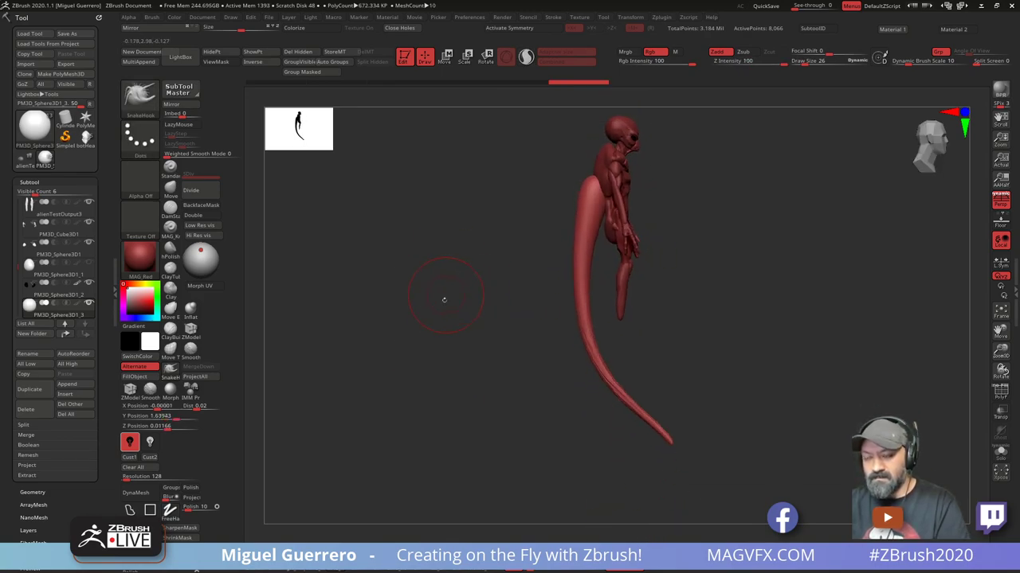
left_click(136, 492)
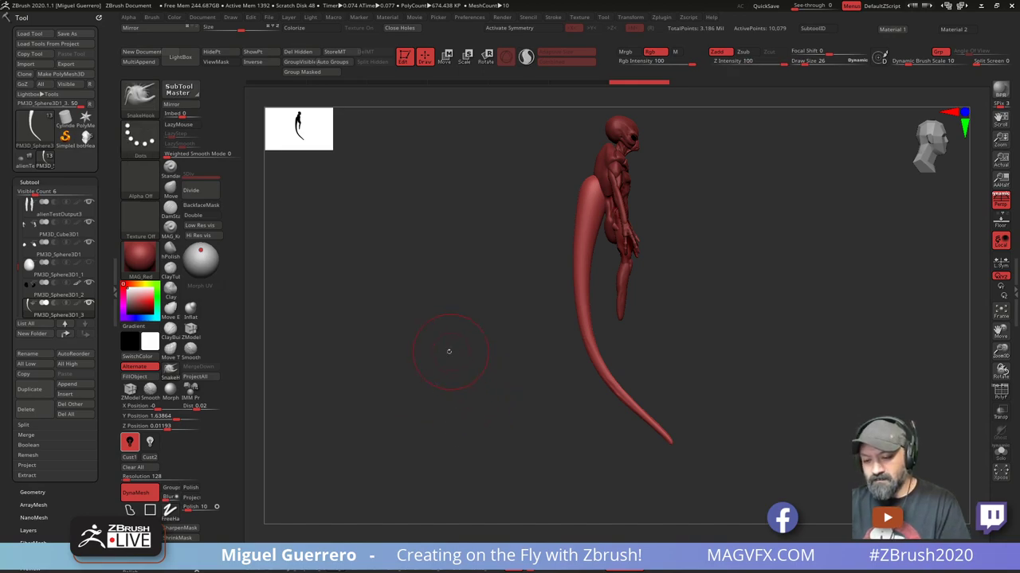
Scale the tentacle down, raise it to the alien's upper back and tilt it away from the body
key("w")
left_click_drag(593, 190, 557, 218)
left_click_drag(489, 207, 470, 204)
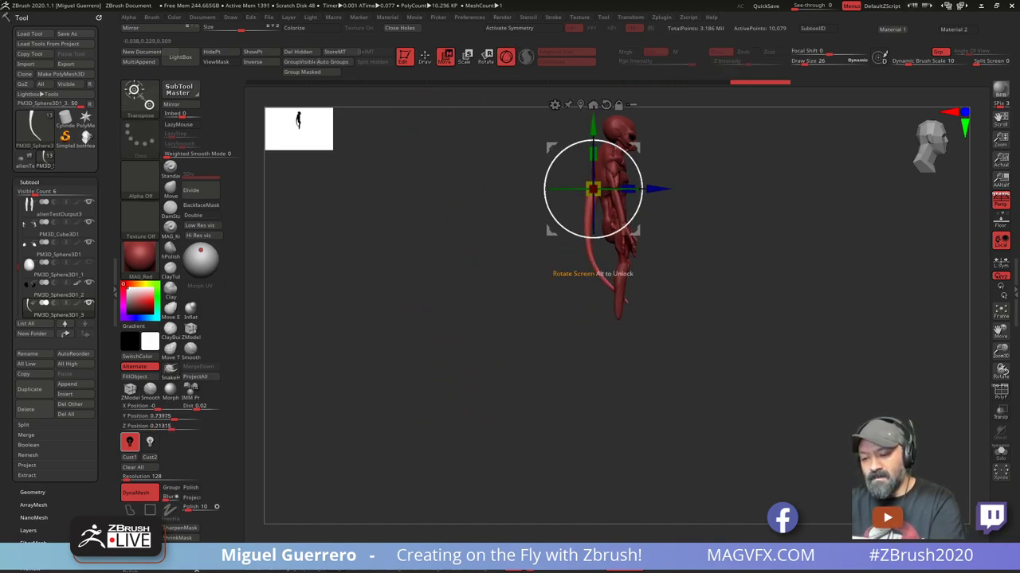
mouse_move(551, 148)
left_mouse_down()
mouse_move(548, 118)
mouse_move(544, 142)
left_mouse_up()
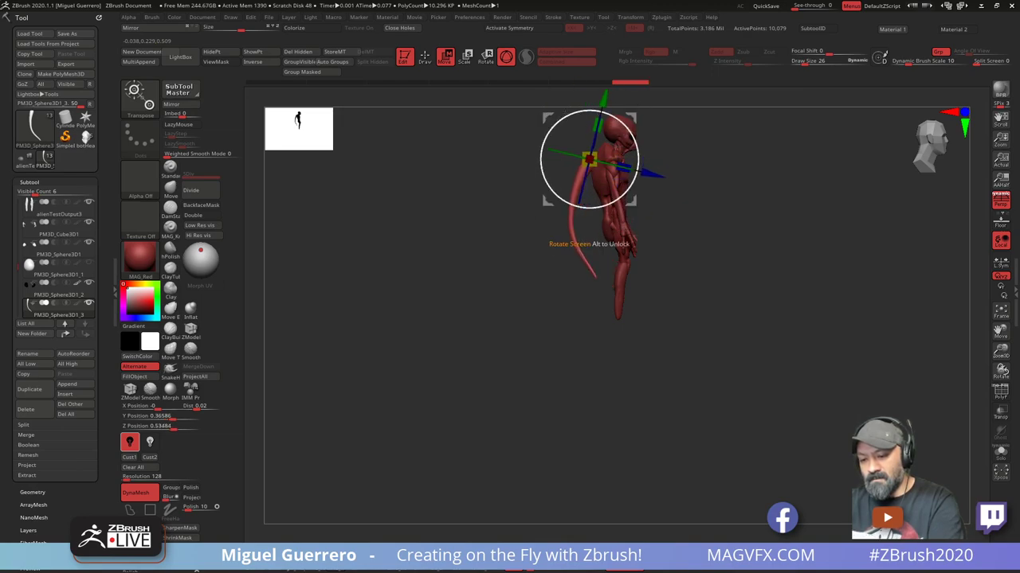
Offset the tentacle to one side of the spine and swing it outward from the upper back
left_click_drag(476, 190, 526, 191)
left_click_drag(653, 159, 674, 159)
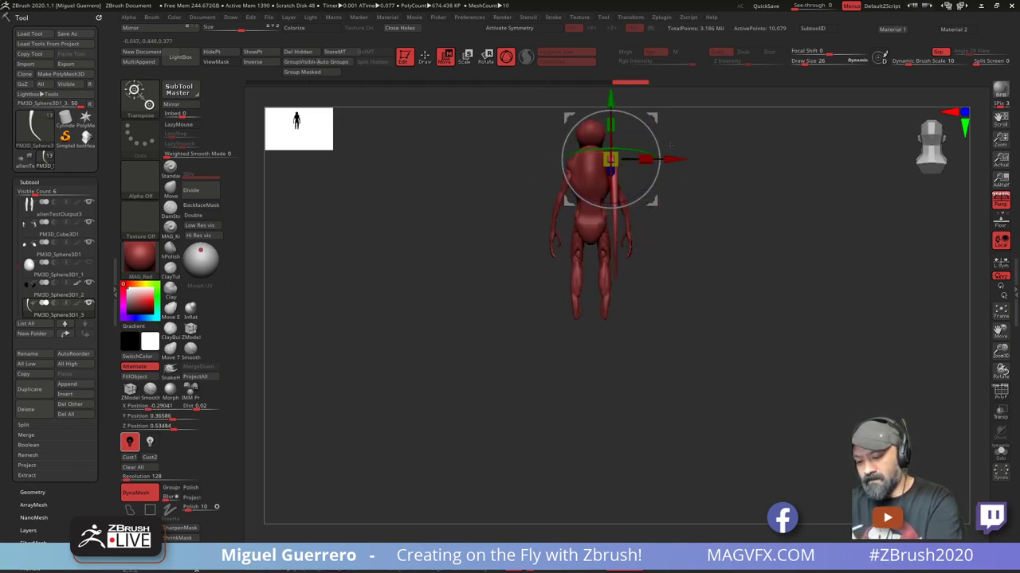
left_click_drag(516, 160, 457, 228)
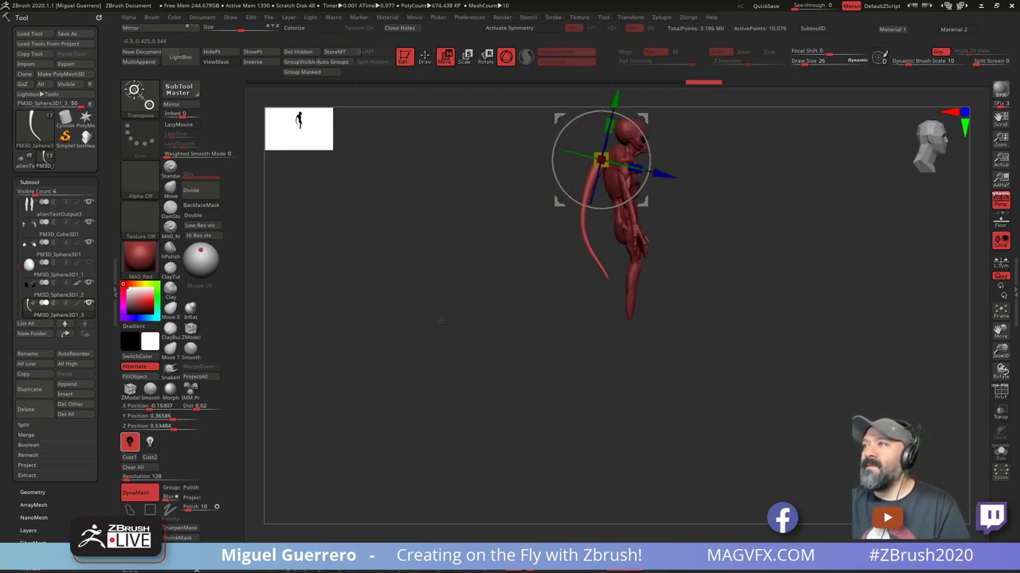
left_click_drag(441, 321, 405, 315)
mouse_move(526, 184)
left_mouse_down()
mouse_move(492, 234)
mouse_move(514, 226)
left_mouse_up()
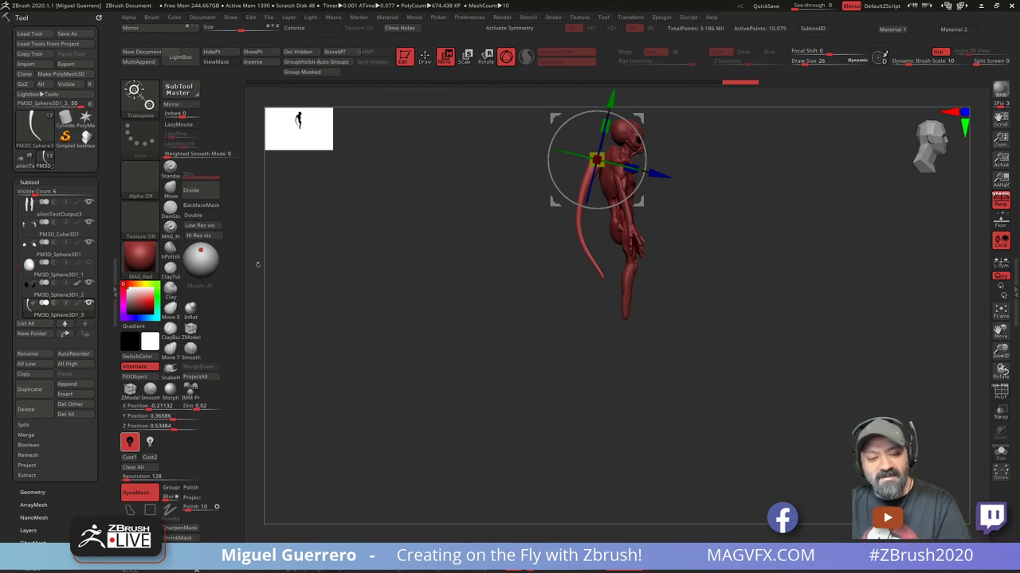
left_click_drag(550, 174, 561, 115)
left_click_drag(601, 236, 603, 238)
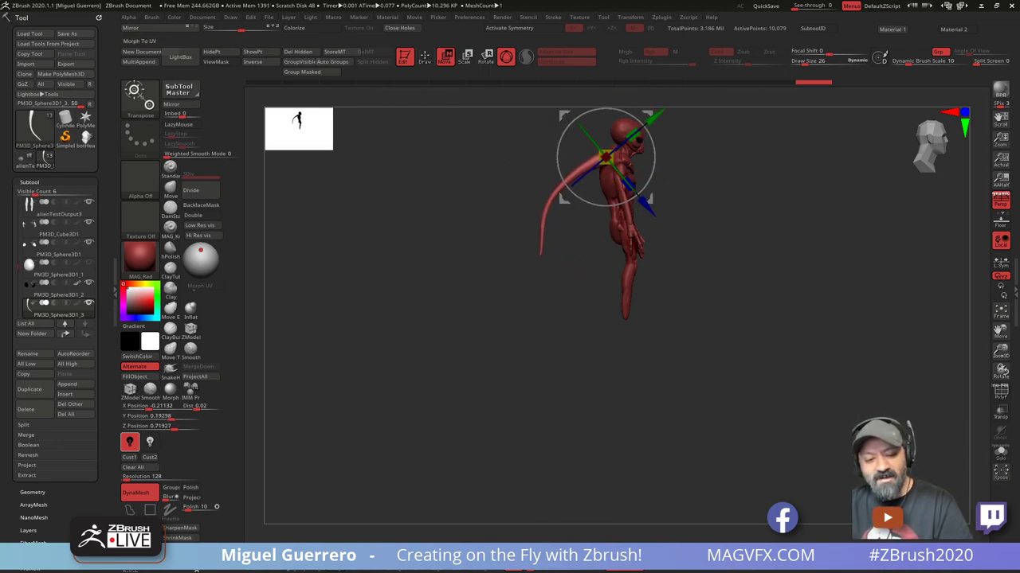
Extend the tentacle's tip with the SnakeHook brush in a long curve sweeping down and forward below the feet
left_click(170, 368)
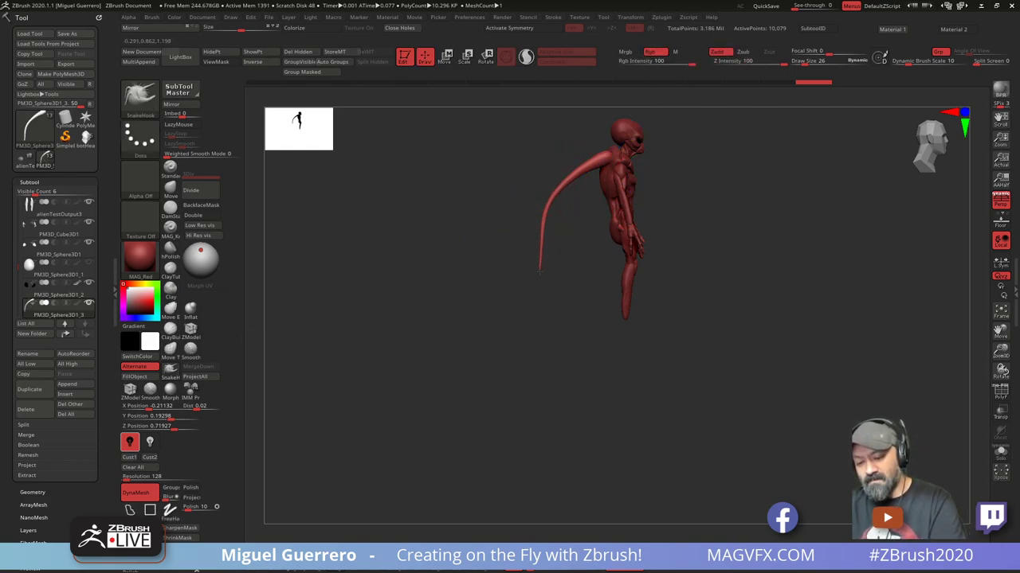
mouse_move(540, 269)
left_mouse_down()
mouse_move(557, 337)
mouse_move(653, 419)
left_mouse_up()
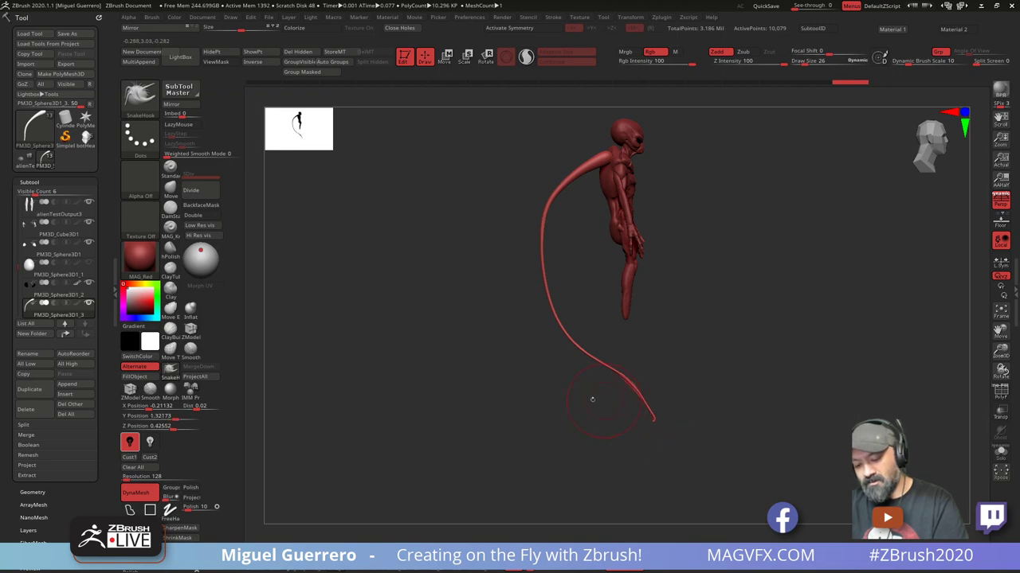
left_click_drag(497, 389, 427, 329)
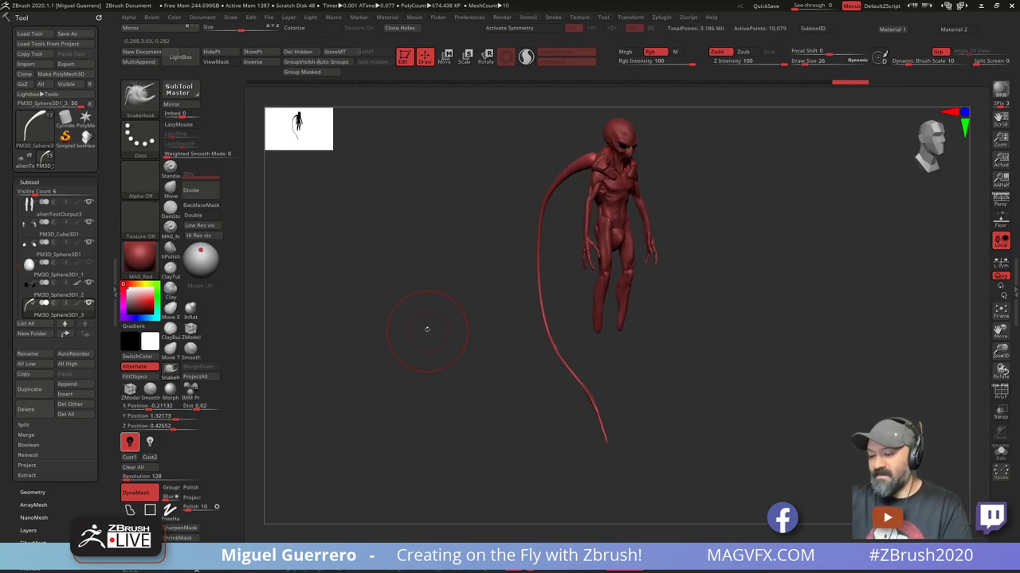
left_click_drag(444, 290, 478, 267)
Nudge the tentacle slightly sideways from a front view and try rotating it outward from the body
left_click(445, 57)
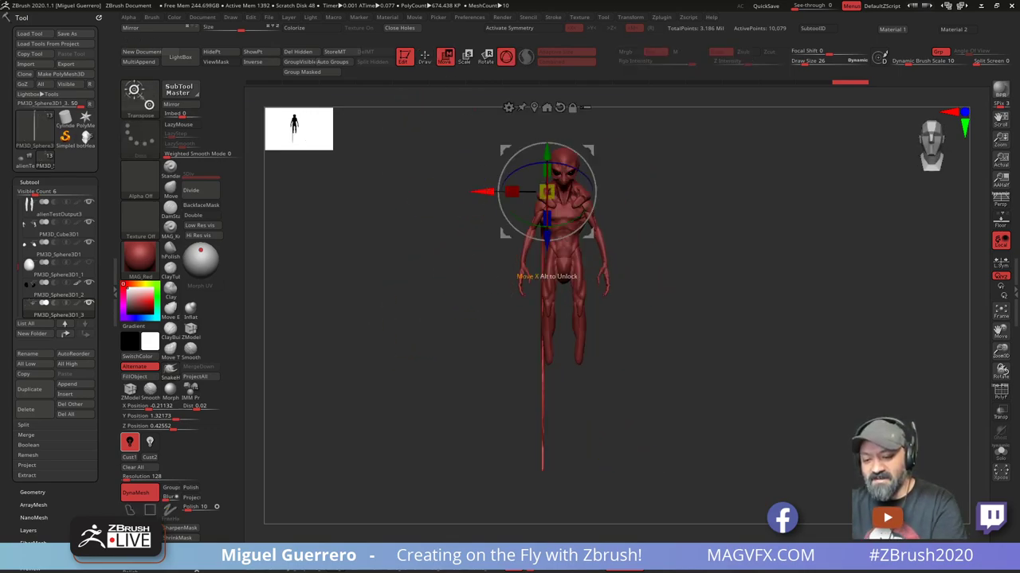
left_click_drag(483, 191, 505, 211)
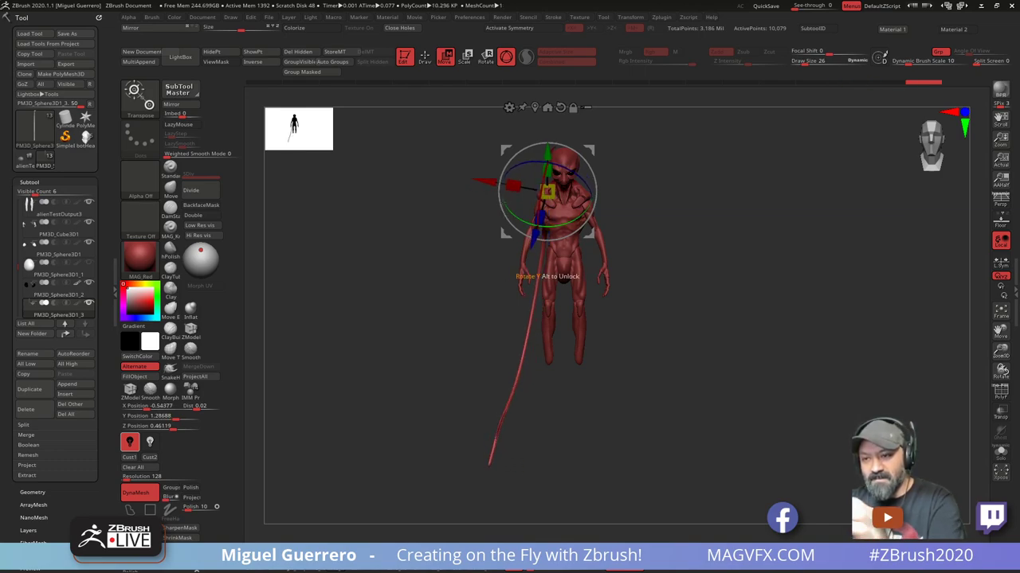
mouse_move(454, 311)
left_mouse_down()
mouse_move(516, 309)
mouse_move(419, 289)
mouse_move(439, 269)
left_mouse_up()
left_click_drag(473, 356, 514, 347)
key("q")
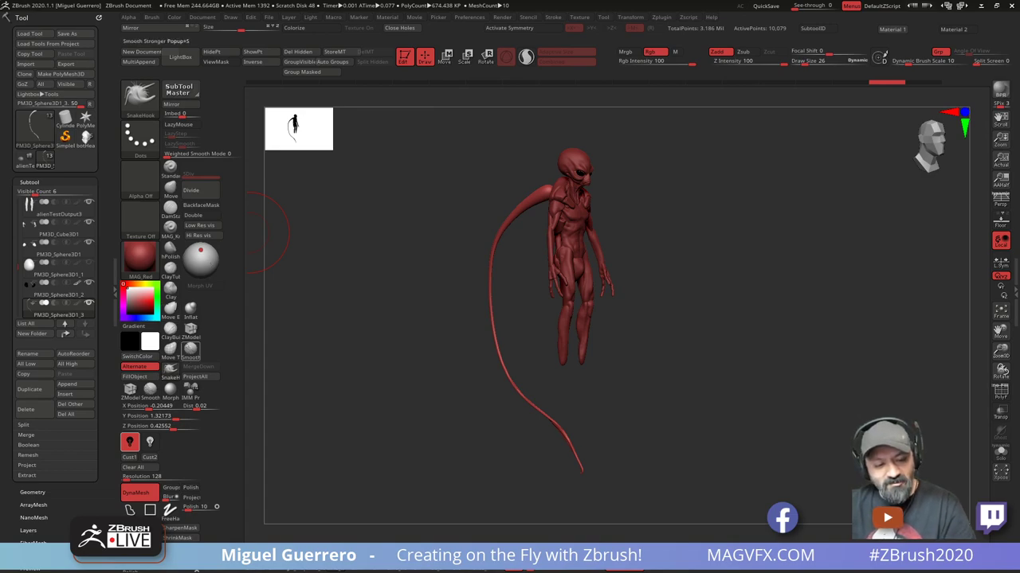
Thicken the tentacle along its whole length with the Inflat brush at intensity 10 and re-DynaMesh it
left_click_drag(252, 365, 269, 364)
left_click(190, 310)
left_click_drag(499, 232, 486, 308)
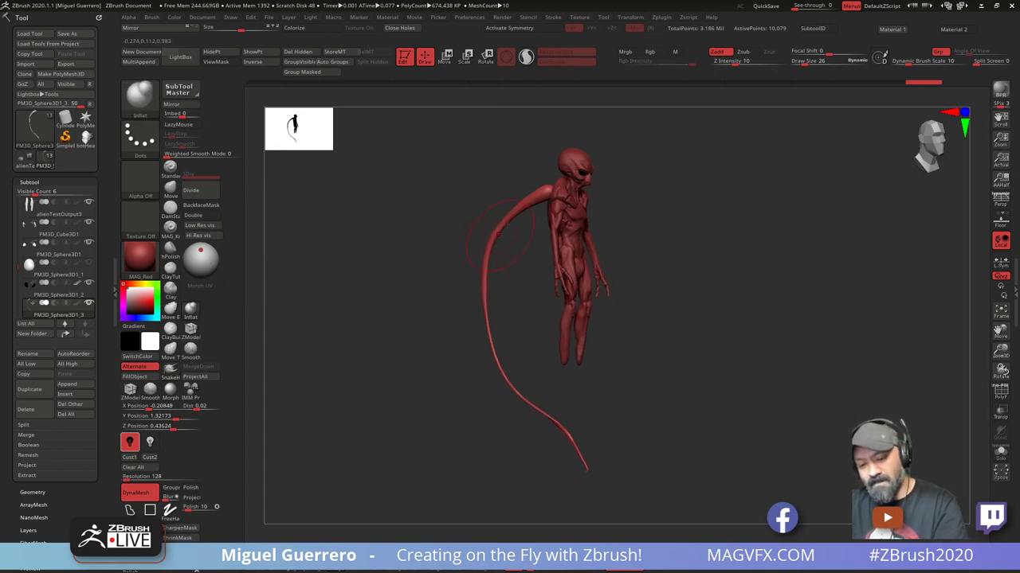
mouse_move(539, 198)
left_mouse_down()
mouse_move(498, 237)
mouse_move(518, 393)
left_mouse_up()
mouse_move(491, 343)
left_mouse_down()
mouse_move(511, 385)
mouse_move(587, 469)
left_mouse_up()
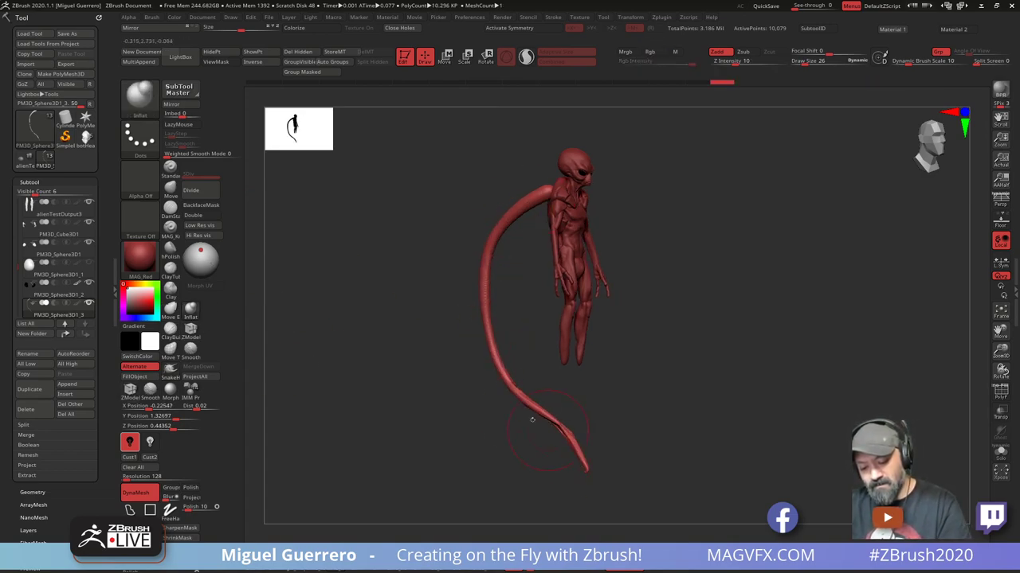
left_click_drag(386, 340, 451, 414, "ctrl")
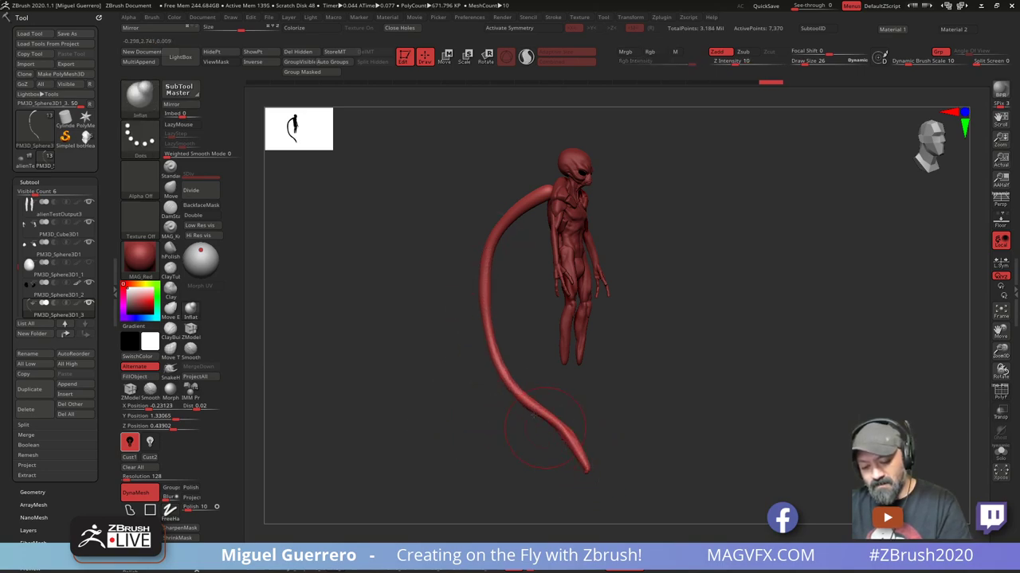
Smooth the tentacle from its tip to its root, checking it from the side and front
key("shift")
left_click_drag(582, 451, 490, 342, "shift")
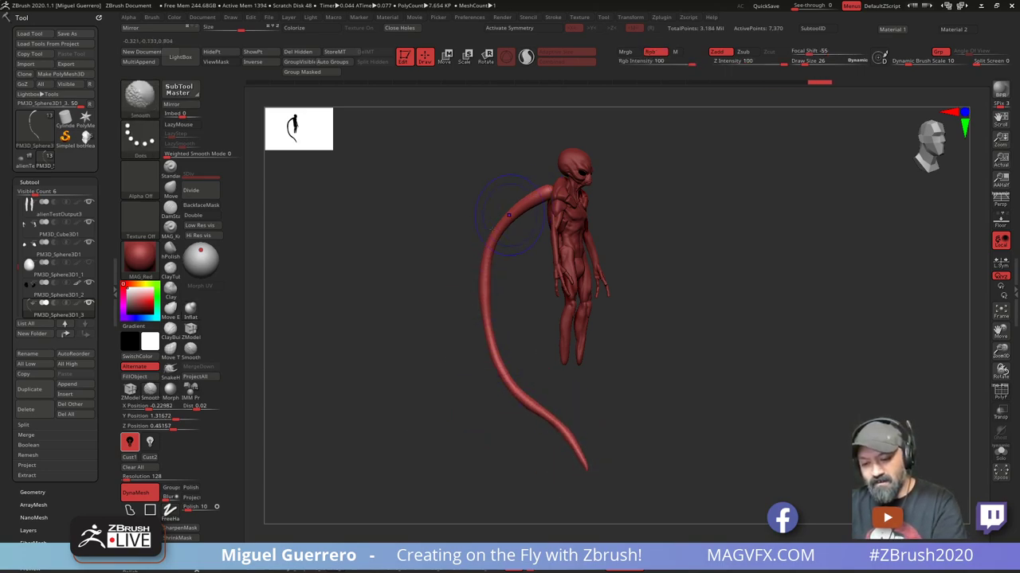
left_click_drag(509, 215, 535, 197, "shift")
left_click_drag(446, 281, 392, 291)
left_click_drag(408, 190, 475, 199, "alt")
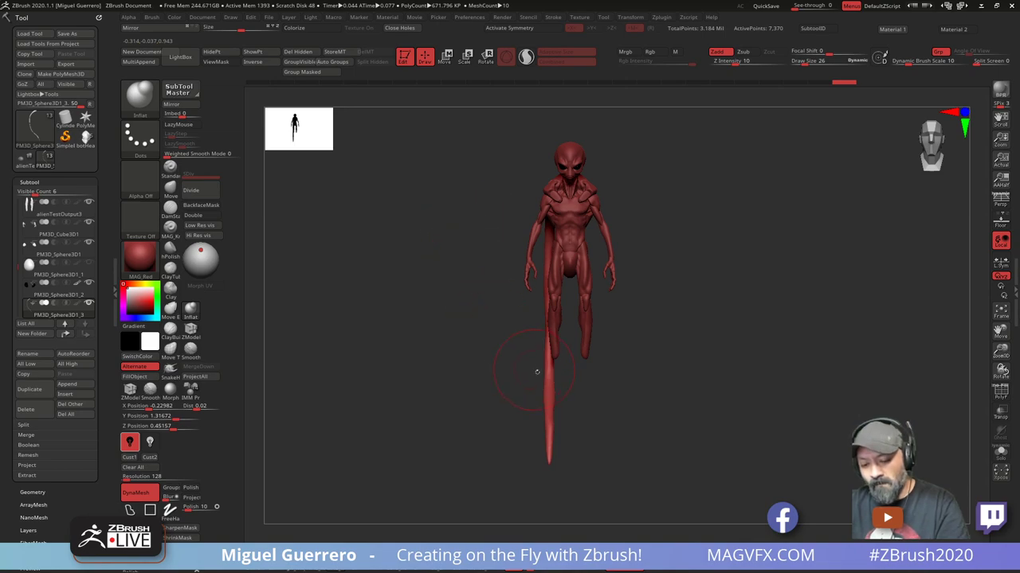
key("shift")
left_click_drag(546, 434, 769, 498, "shift")
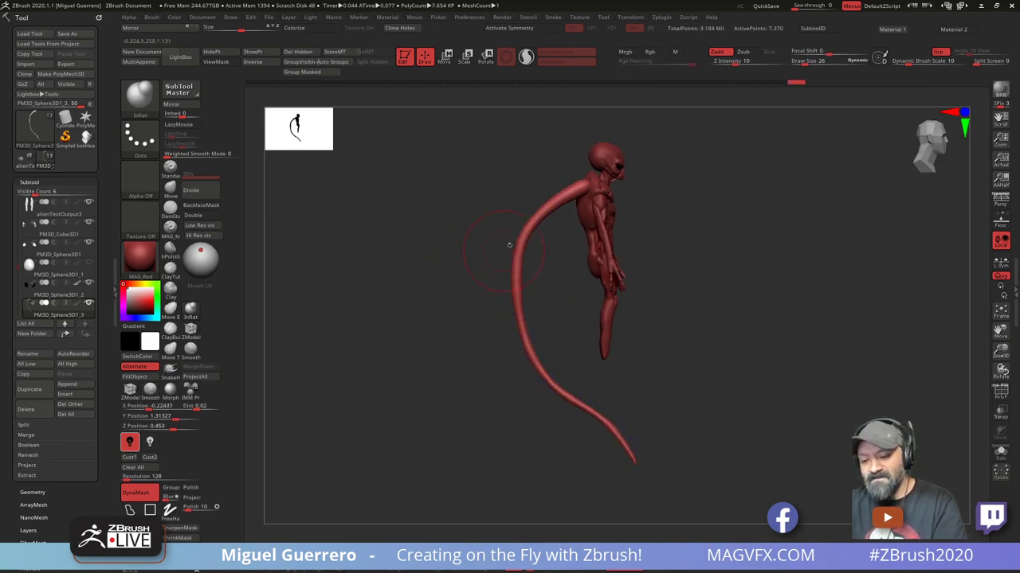
Examine the tentacle's curve, thickness and attachment to the back from side and front views
mouse_move(427, 258)
left_mouse_down()
mouse_move(359, 262)
mouse_move(494, 267)
mouse_move(455, 265)
left_mouse_up()
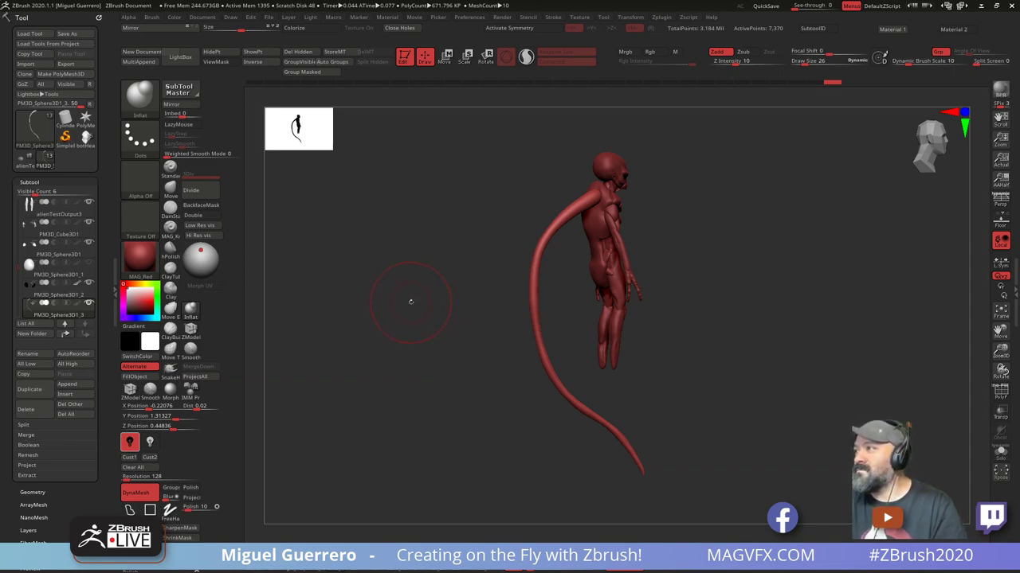
mouse_move(418, 306)
left_mouse_down()
mouse_move(403, 303)
mouse_move(439, 298)
mouse_move(434, 313)
left_mouse_up()
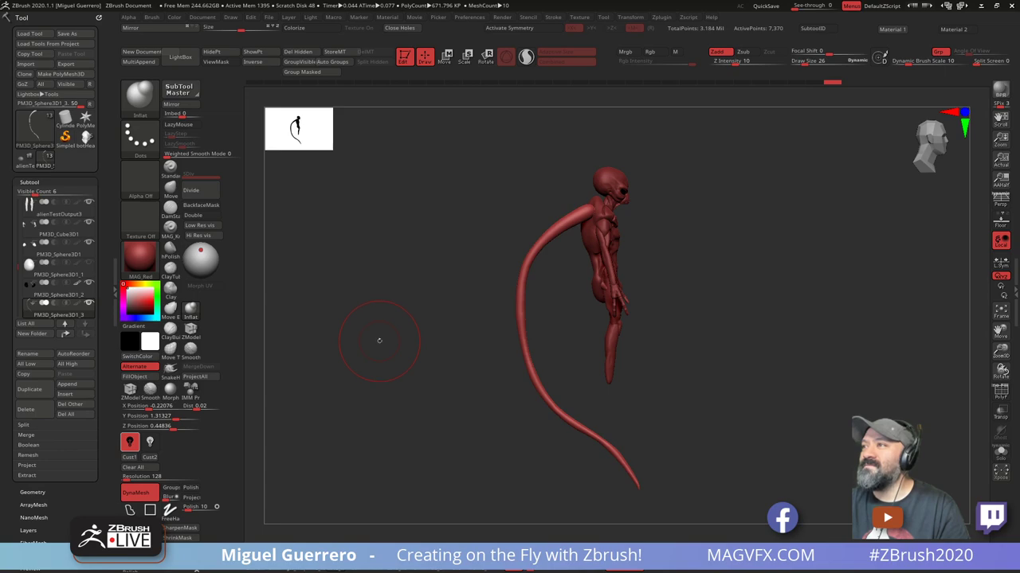
left_click_drag(384, 342, 327, 335, "shift")
left_click_drag(420, 290, 410, 277, "alt")
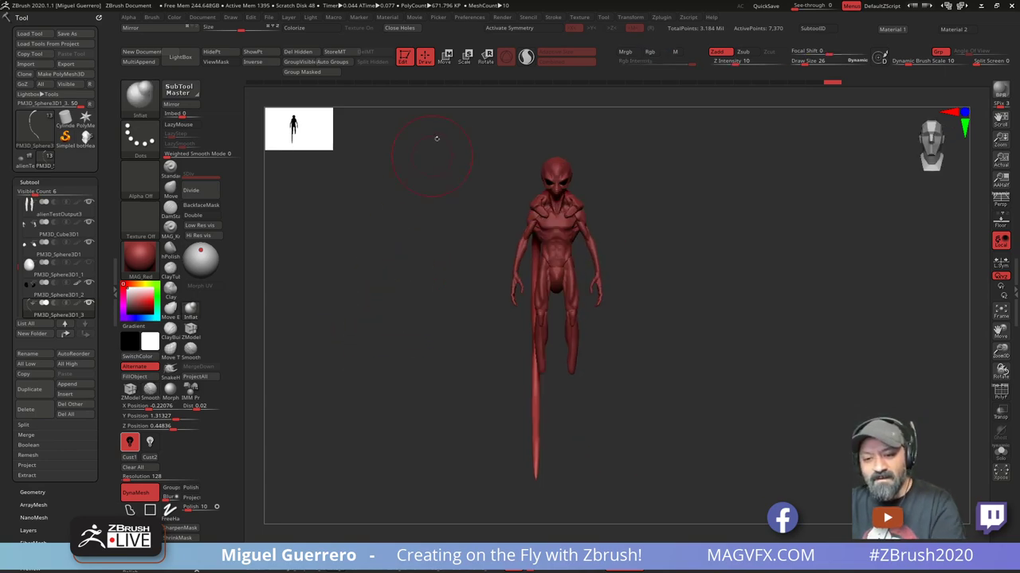
mouse_move(397, 287)
right_mouse_down()
mouse_move(430, 298)
mouse_move(448, 288)
mouse_move(462, 328)
right_mouse_up()
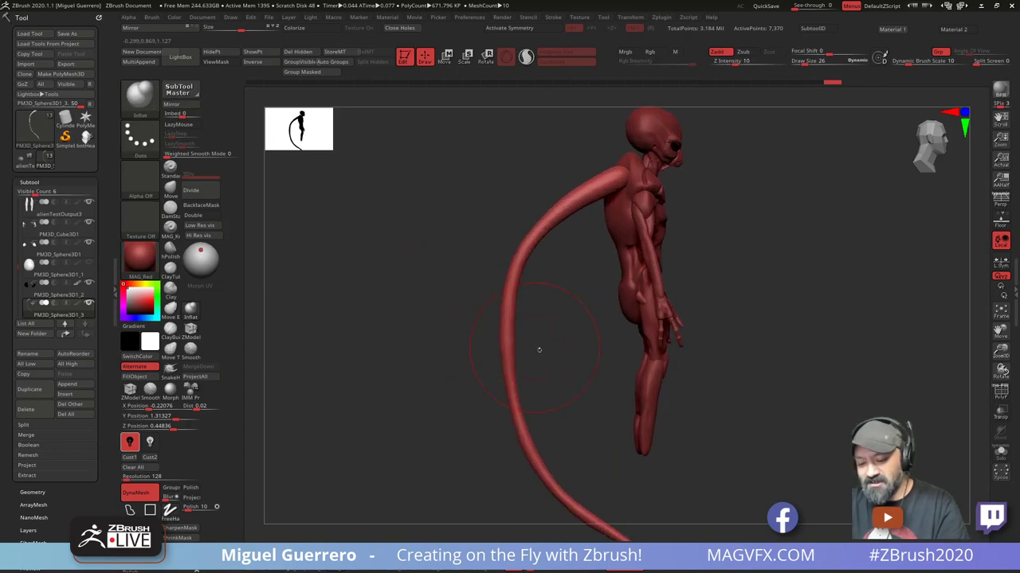
mouse_move(540, 351)
right_mouse_down("alt")
mouse_move(526, 325)
mouse_move(462, 375)
mouse_move(468, 406)
mouse_move(408, 287)
right_mouse_up("alt")
mouse_move(408, 287)
right_mouse_down("alt")
mouse_move(434, 315)
mouse_move(509, 299)
right_mouse_up("alt")
left_click_drag(543, 230, 546, 223)
key("ctrl+z")
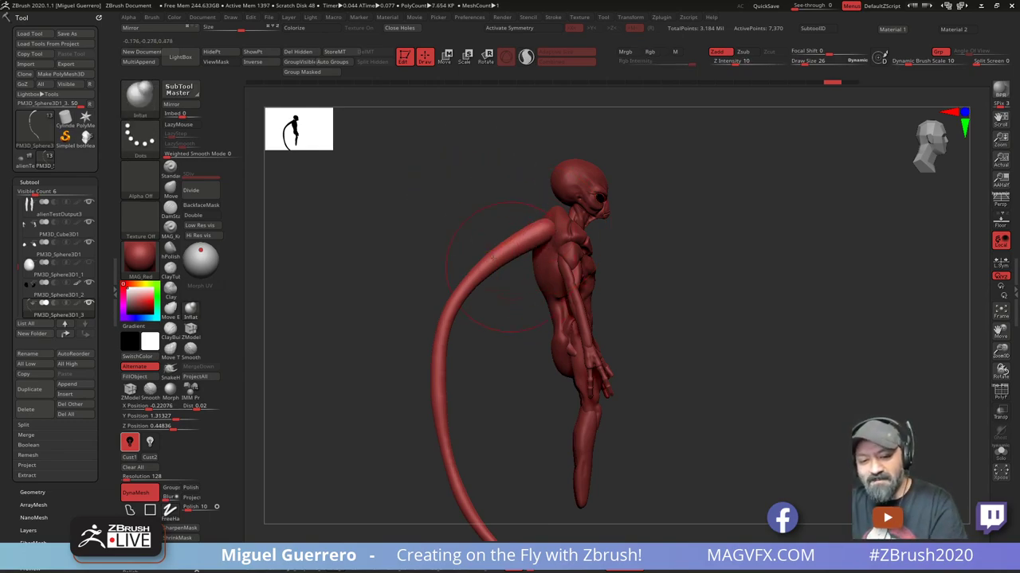
Arch the tentacle upward near its root with the Move brush at draw size 26 and smooth the bend
left_click(170, 190)
right_click_drag(326, 222, 344, 223)
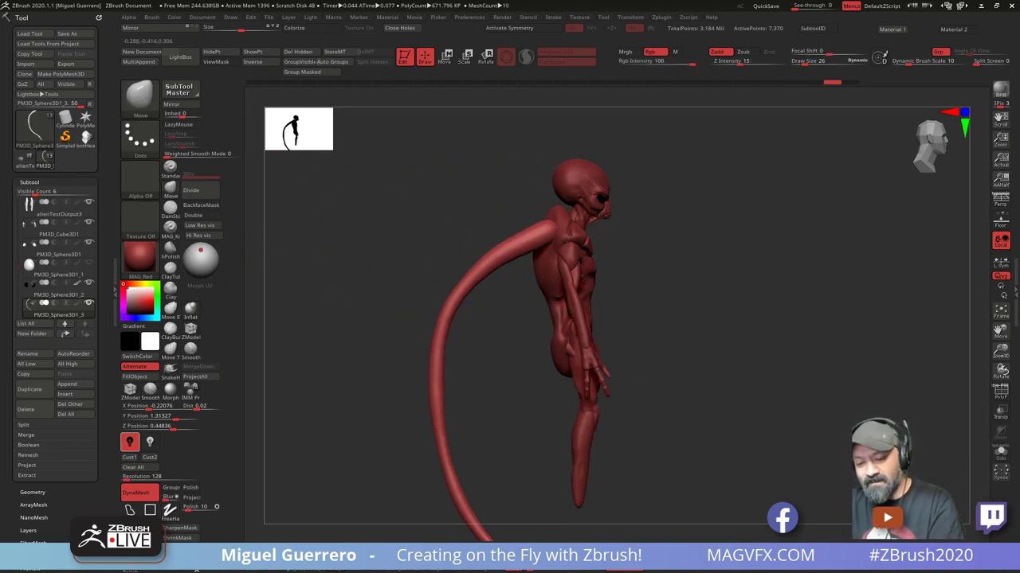
mouse_move(526, 245)
left_mouse_down()
mouse_move(494, 252)
mouse_move(529, 239)
left_mouse_up()
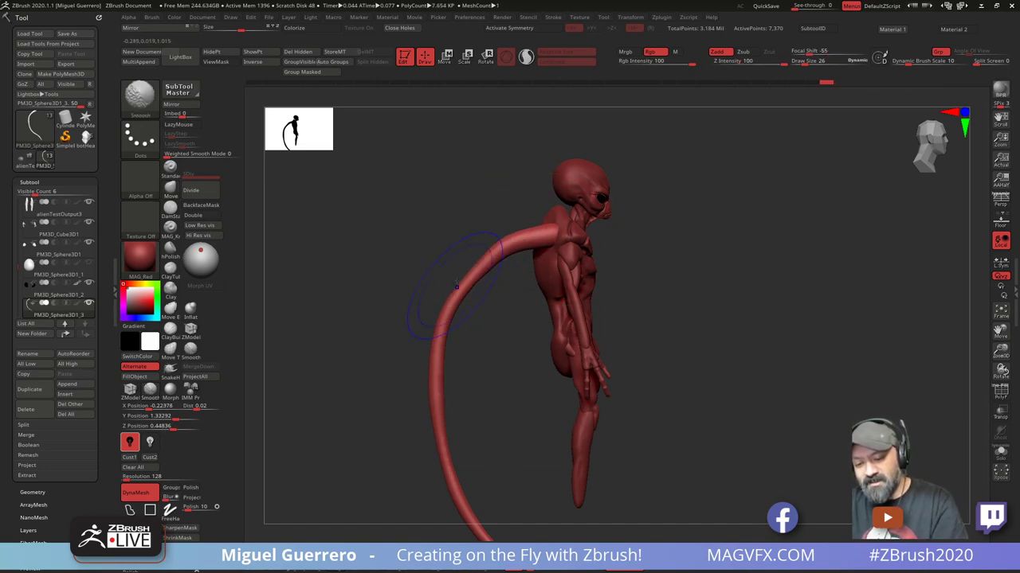
mouse_move(426, 318)
left_mouse_down("alt")
mouse_move(461, 336)
mouse_move(413, 321)
mouse_move(387, 295)
mouse_move(430, 350)
mouse_move(410, 353)
mouse_move(430, 358)
mouse_move(395, 325)
mouse_move(423, 337)
mouse_move(416, 376)
left_mouse_up("alt")
Make the PM3D_Cube3D1 subtool containing the alien's hands active and frame the hands and hips closely
left_click_drag(400, 320, 394, 266, "alt")
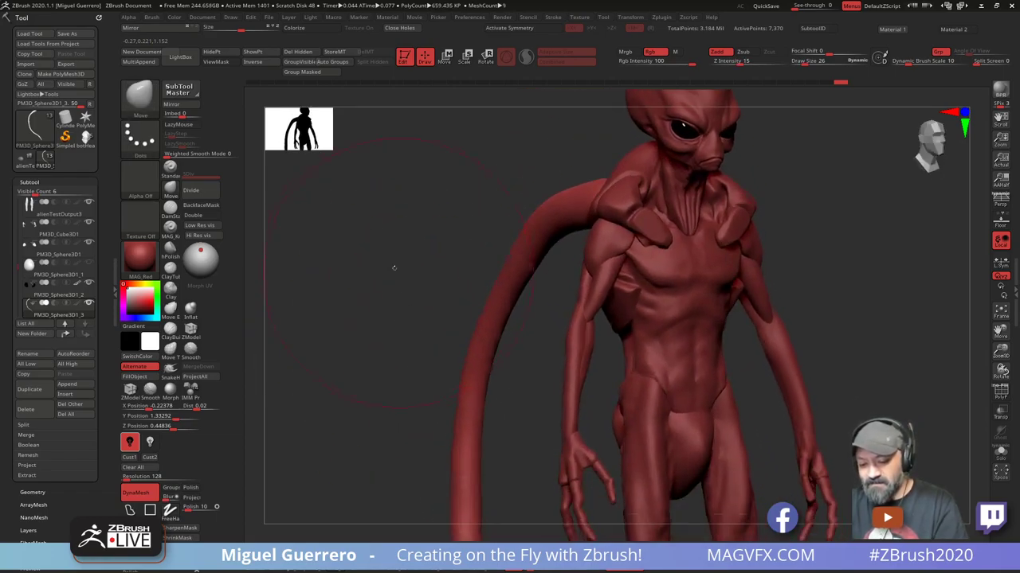
left_click_drag(259, 330, 297, 341)
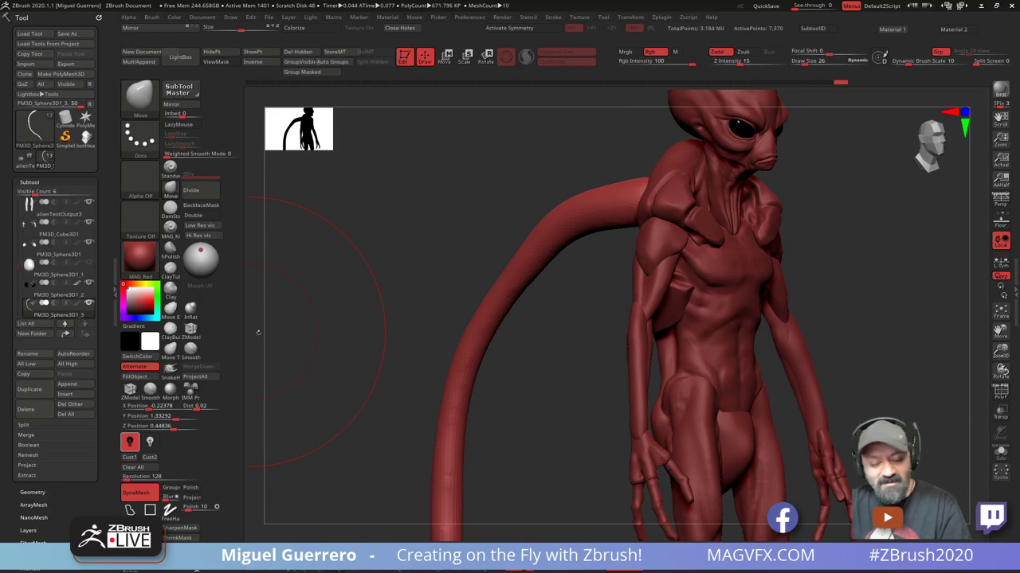
left_click_drag(603, 448, 552, 348, "alt")
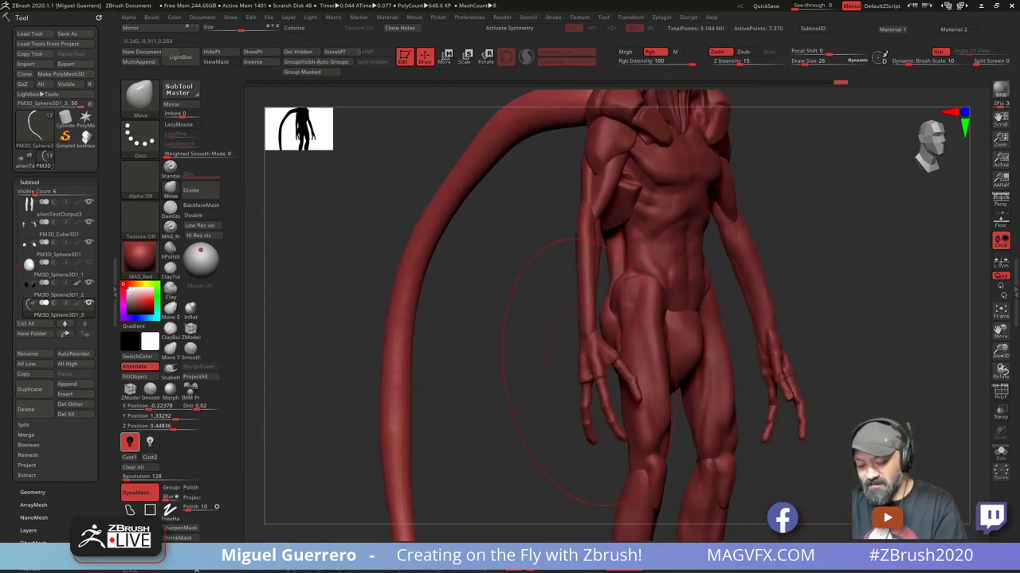
left_click(606, 365, "alt")
mouse_move(543, 384)
right_mouse_down("ctrl")
mouse_move(550, 396)
mouse_move(513, 323)
right_mouse_up("ctrl")
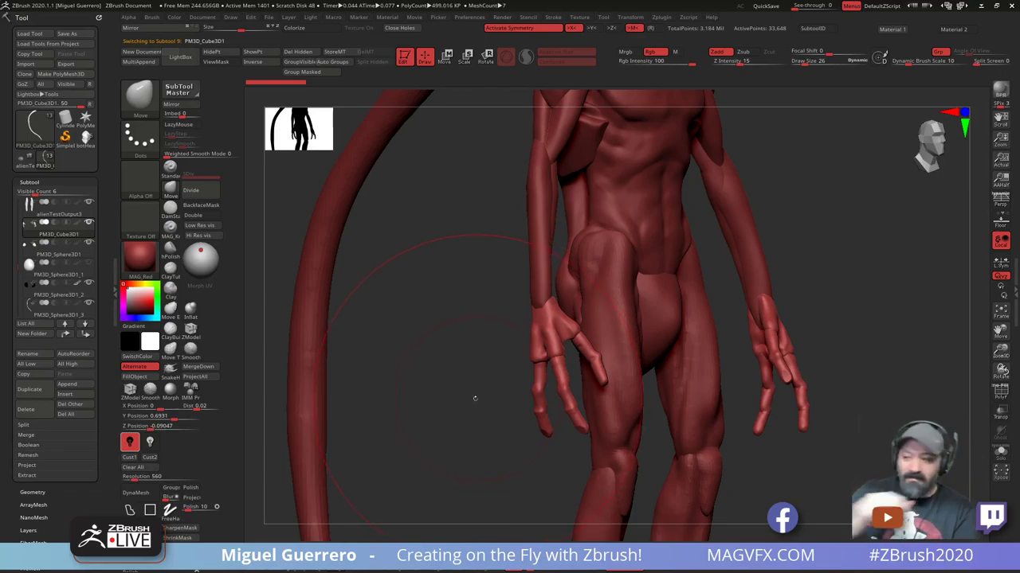
Make the alienTestOutput2 leg subtool active and reshape the upper thighs where they meet the hips with the Move brush
left_click(677, 279, "alt")
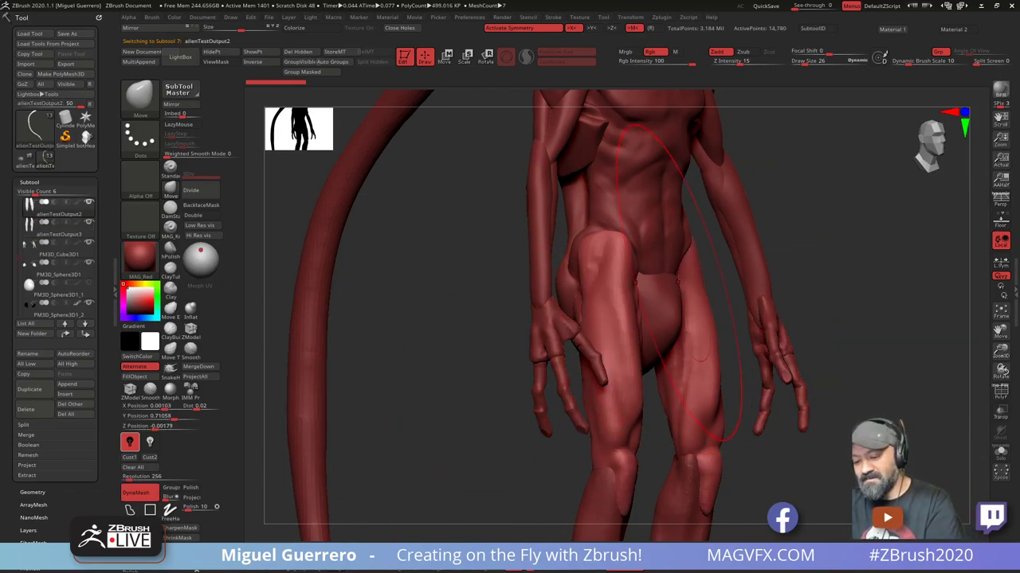
left_click_drag(685, 250, 673, 248)
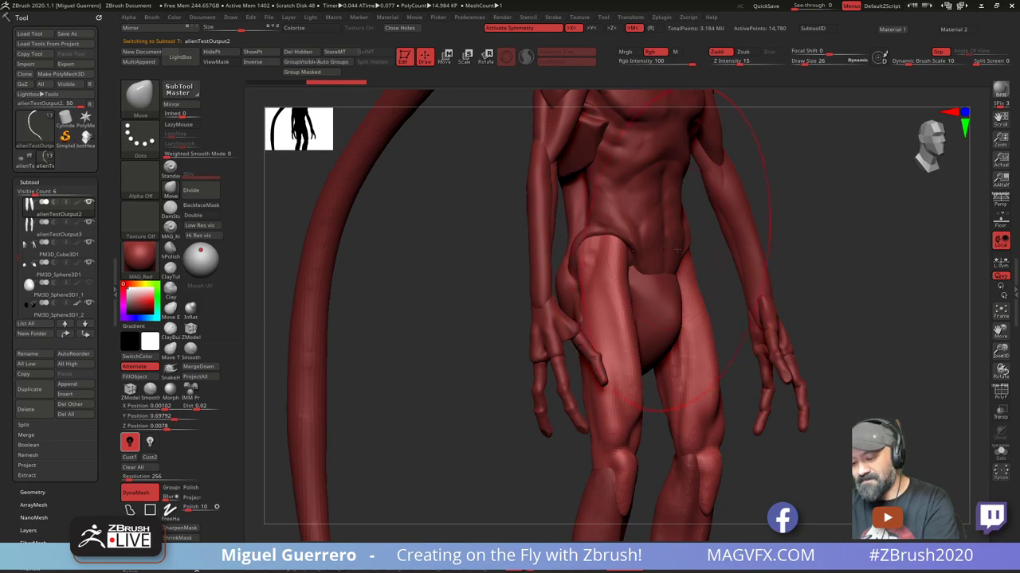
key("[")
key("[")
key("[")
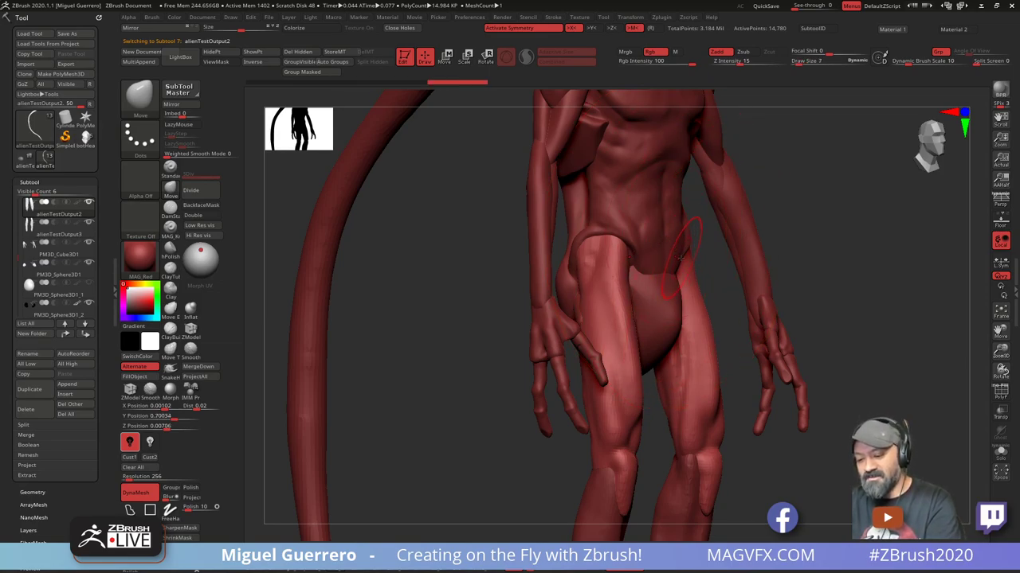
key("ctrl+shift+z")
key("ctrl+shift+z")
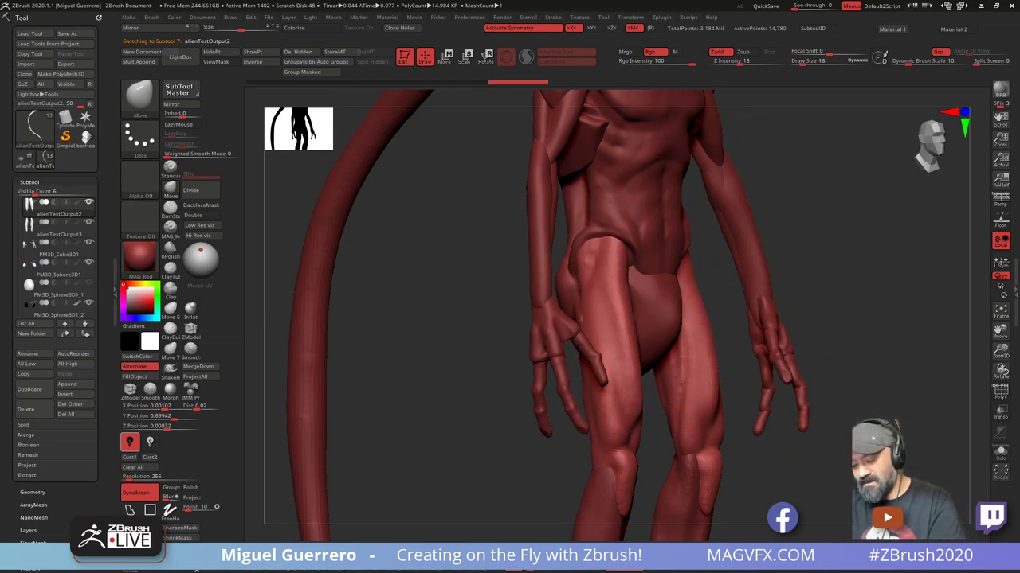
key("ctrl+shift+z")
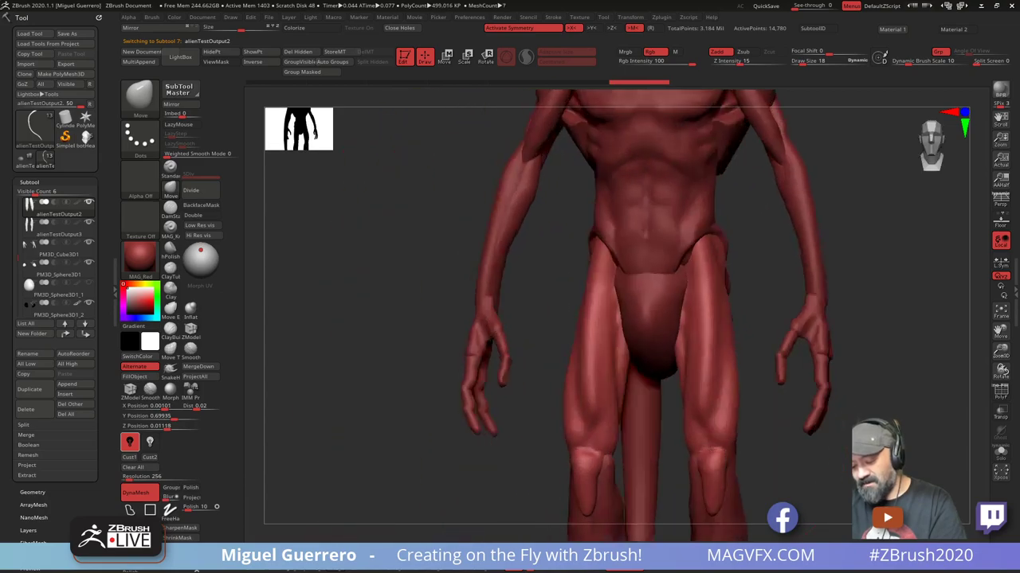
key("ctrl+shift+z")
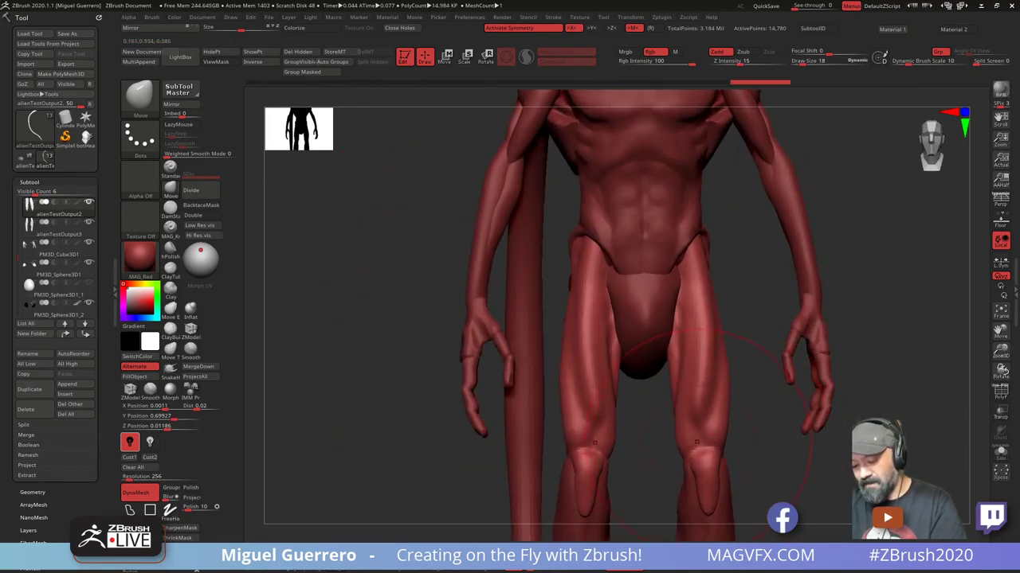
key("ctrl+z")
key("ctrl+z")
left_click_drag(358, 318, 443, 319)
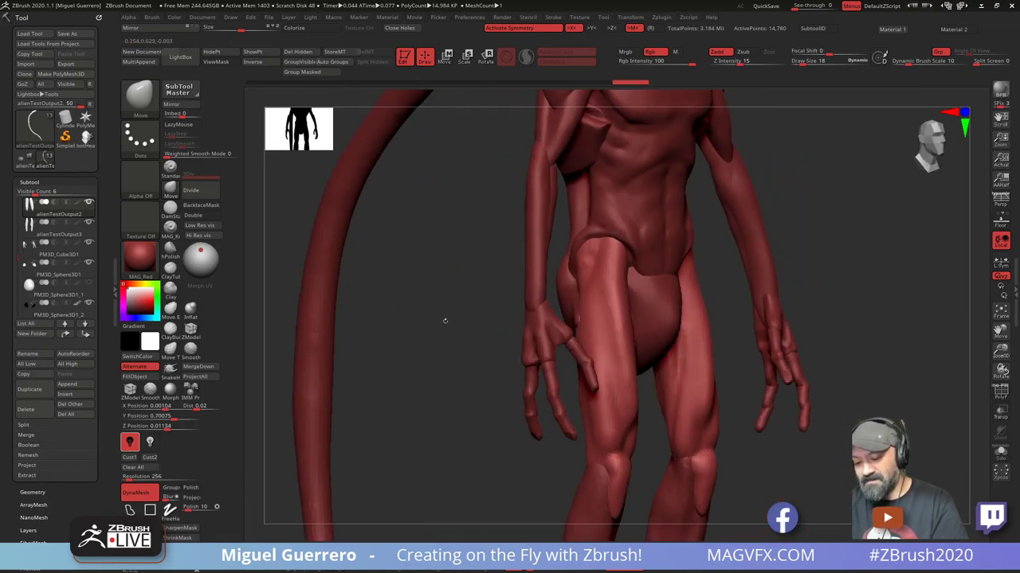
Hide the Recovered_Tool subtool behind the pelvis and torso, and make the PM3D_Cube3D1 hands the active subtool again
left_click(644, 314, "alt")
key("ctrl+shift+z")
key("ctrl+shift+z")
key("ctrl+shift+z")
key("ctrl+shift+z")
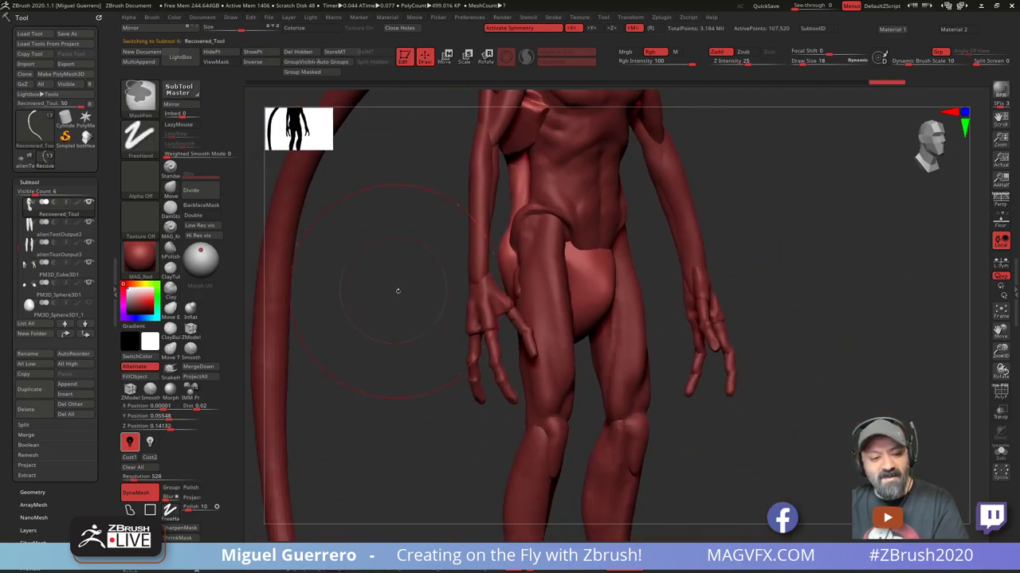
mouse_move(17, 250)
left_mouse_down()
mouse_move(17, 263)
mouse_move(17, 224)
left_mouse_up()
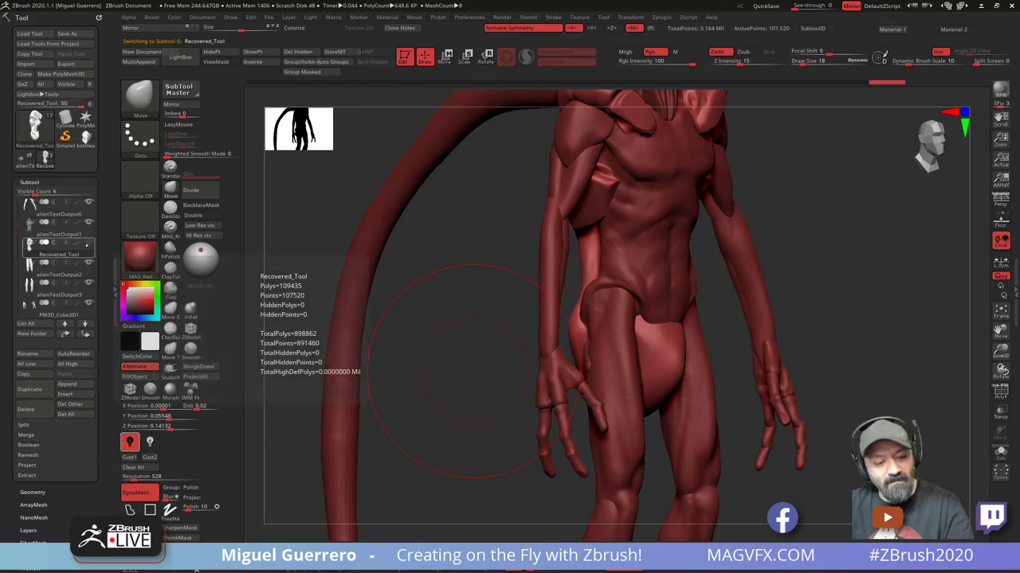
left_click(88, 243)
left_click(548, 394, "alt")
left_click_drag(497, 345, 493, 371, "alt")
left_click_drag(496, 315, 495, 337)
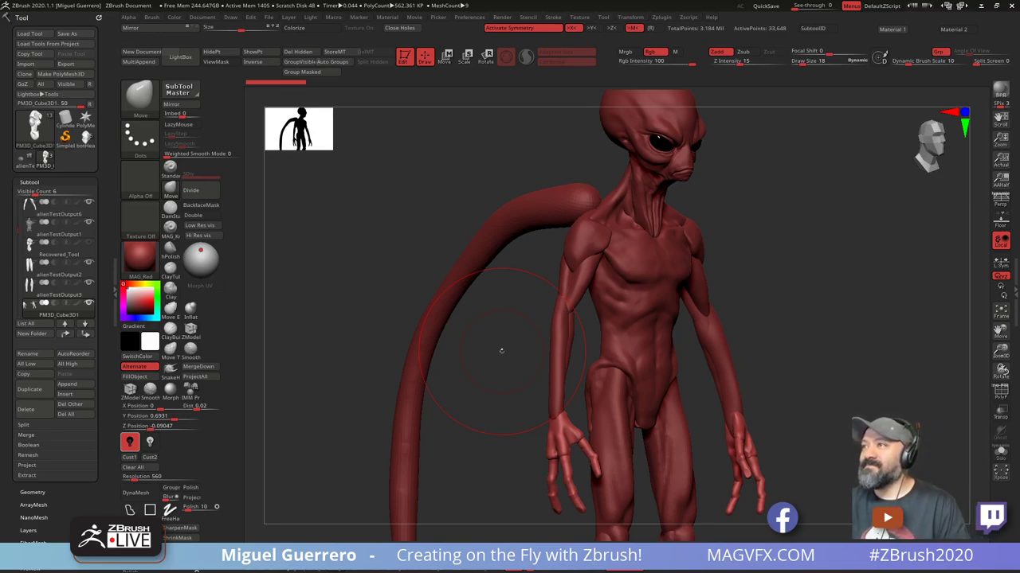
Frame the alien's hand closely, show its polygroup wireframe and isolate the hands from the other subtools
left_click_drag(368, 348, 400, 328)
right_click_drag(399, 327, 325, 320, "alt")
right_click_drag(521, 387, 573, 359, "ctrl")
left_click_drag(572, 358, 582, 387)
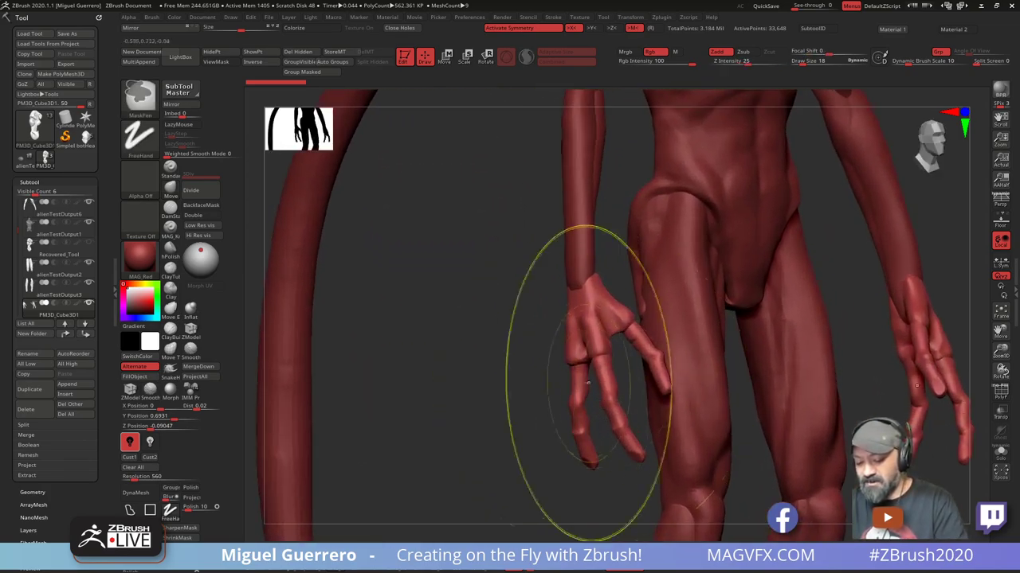
key("shift+f")
right_click_drag(548, 348, 477, 422, "alt")
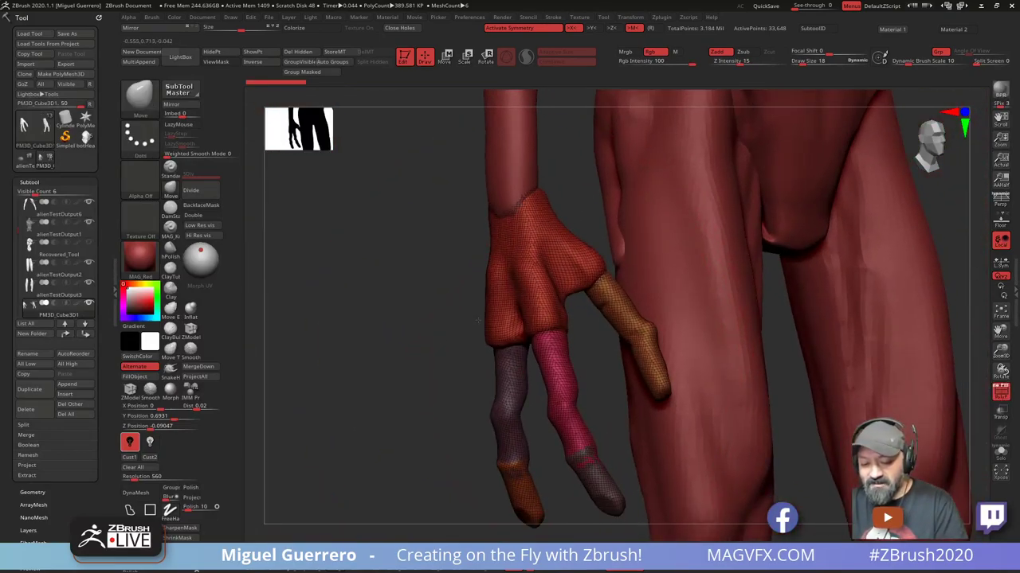
mouse_move(478, 320)
left_mouse_down()
mouse_move(439, 333)
mouse_move(399, 319)
mouse_move(405, 341)
mouse_move(445, 301)
mouse_move(478, 316)
left_mouse_up()
left_click(1000, 452)
left_click_drag(392, 333, 434, 284)
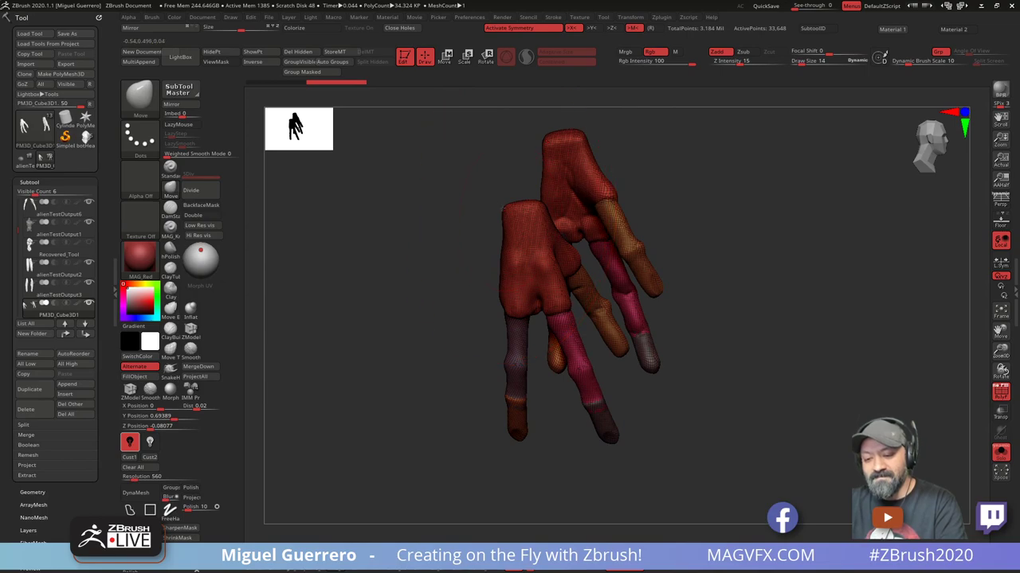
Reshape the wrist end and outer side of the palm with the Move brush, reducing the draw size to 8
left_click_drag(501, 209, 520, 189)
mouse_move(502, 237)
left_mouse_down()
mouse_move(494, 272)
mouse_move(556, 265)
mouse_move(501, 238)
left_mouse_up()
left_click_drag(526, 206, 529, 209)
mouse_move(481, 227)
left_mouse_down()
mouse_move(446, 251)
mouse_move(441, 293)
mouse_move(388, 311)
left_mouse_up()
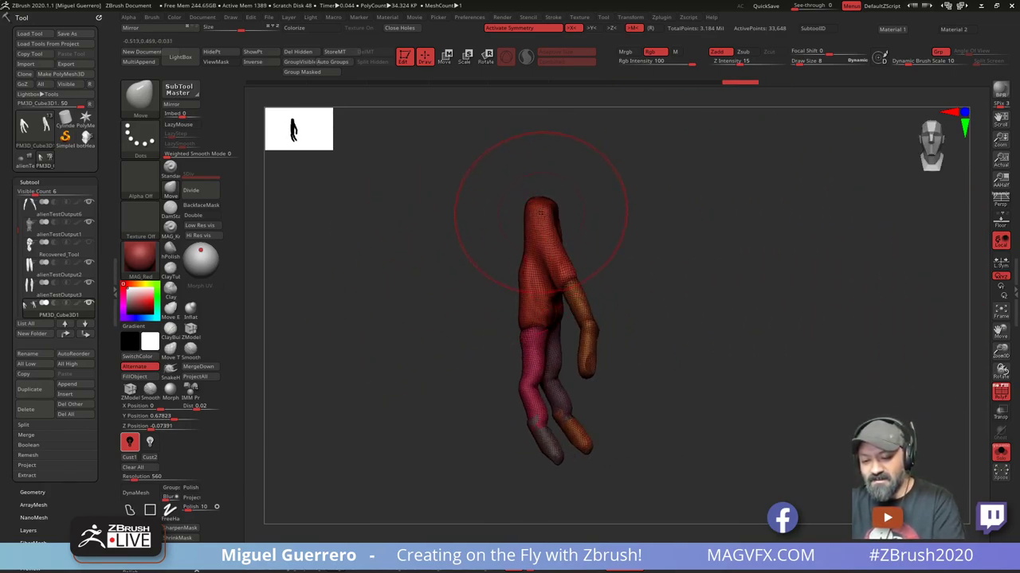
left_click_drag(539, 201, 539, 194)
left_click_drag(430, 244, 535, 241)
left_click_drag(496, 259, 501, 259)
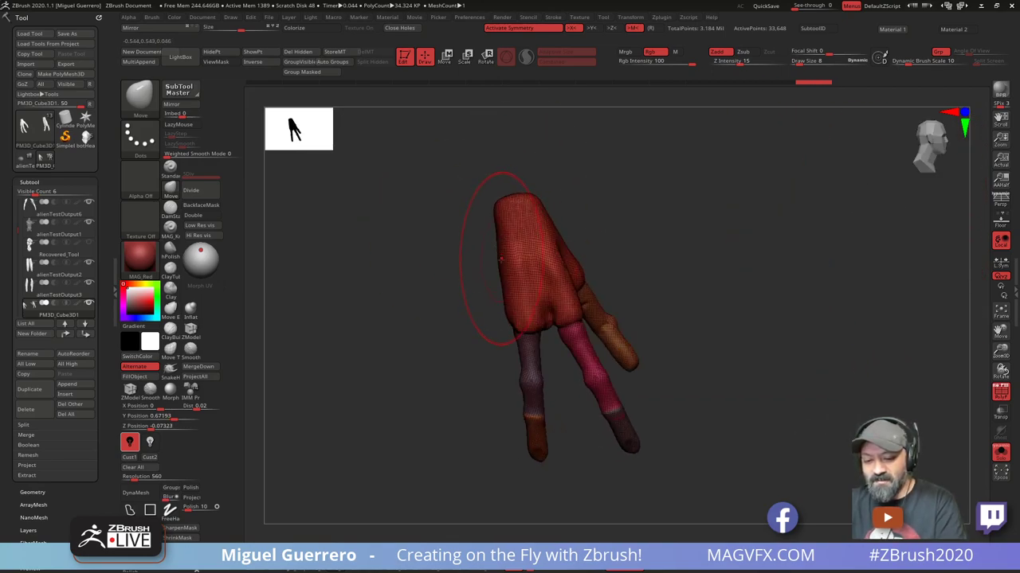
left_click_drag(509, 328, 498, 329)
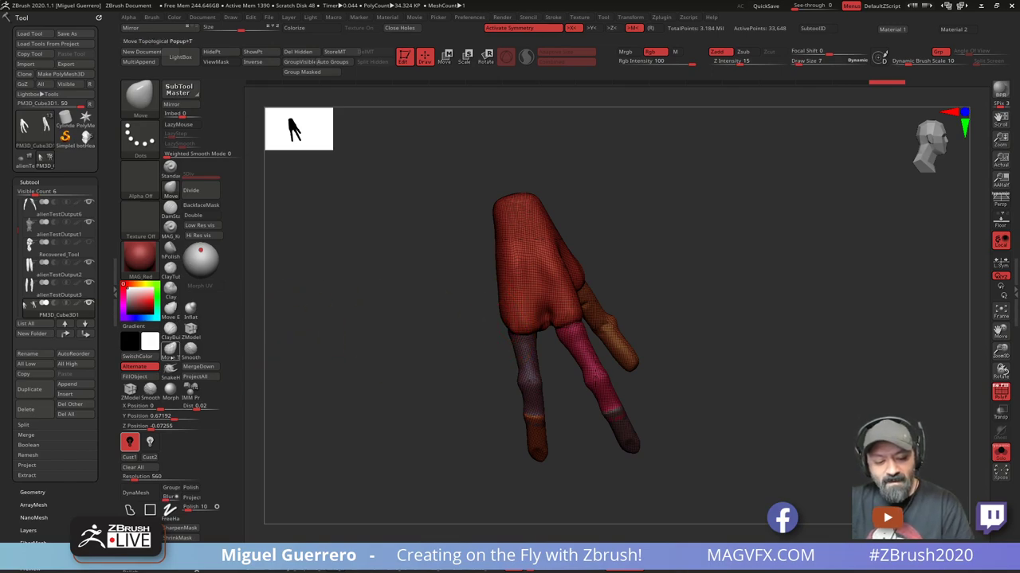
Push the lower outer edge of the palm outward with the Move Topological brush at draw size 7
left_click(170, 350)
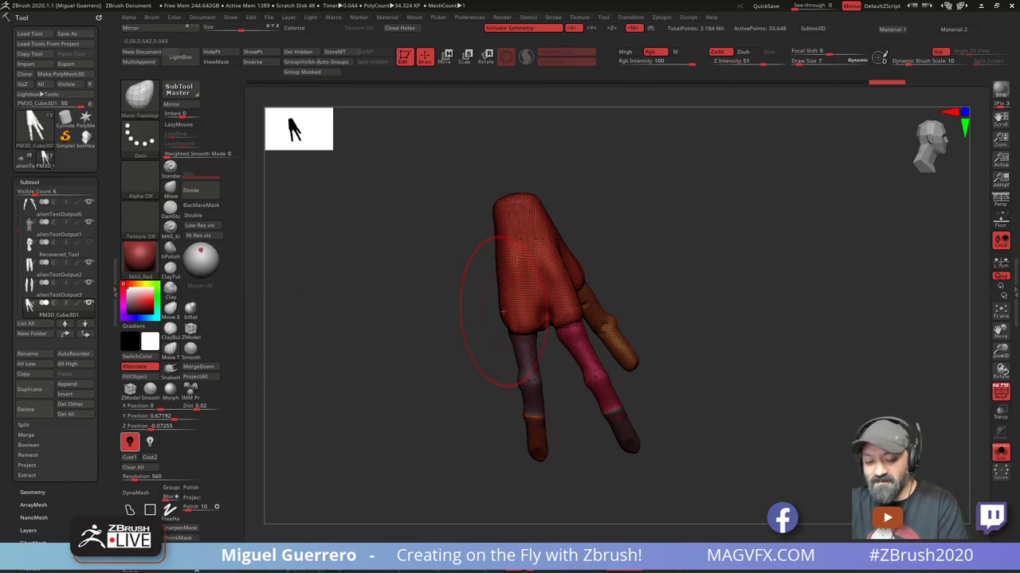
key("ctrl+z")
key("ctrl+z")
key("ctrl+z")
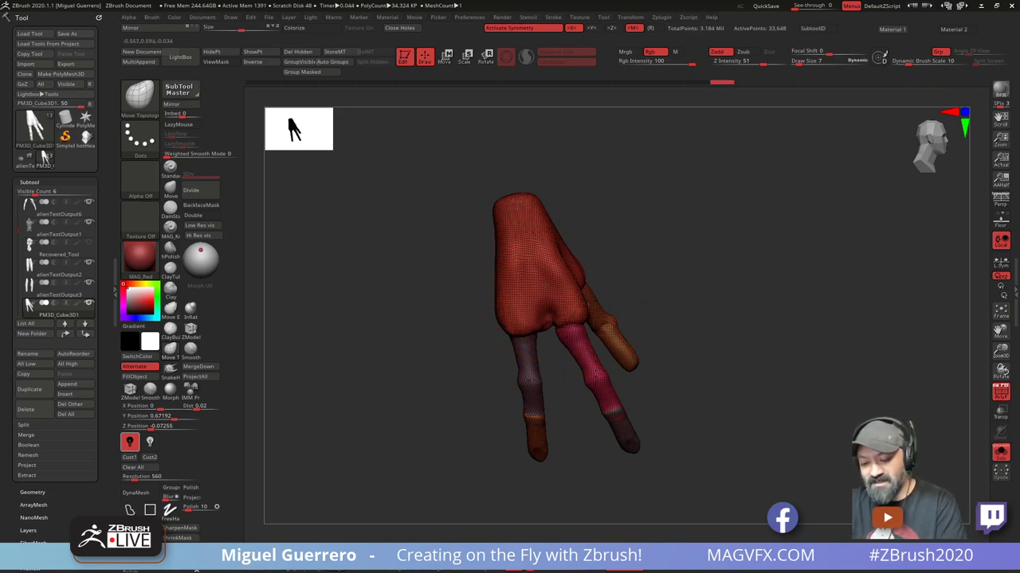
key("ctrl+shift+z")
key("ctrl+shift+z")
key("ctrl+shift+z")
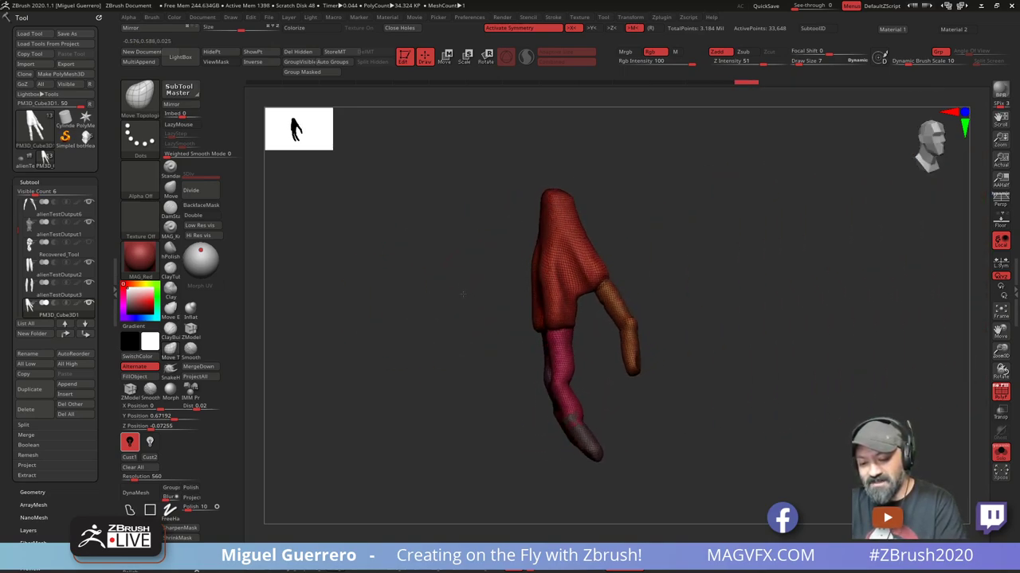
Extend the wrist end of the palm upward and pull the base of the thumb outward
mouse_move(548, 220)
left_mouse_down()
mouse_move(538, 215)
mouse_move(551, 175)
left_mouse_up()
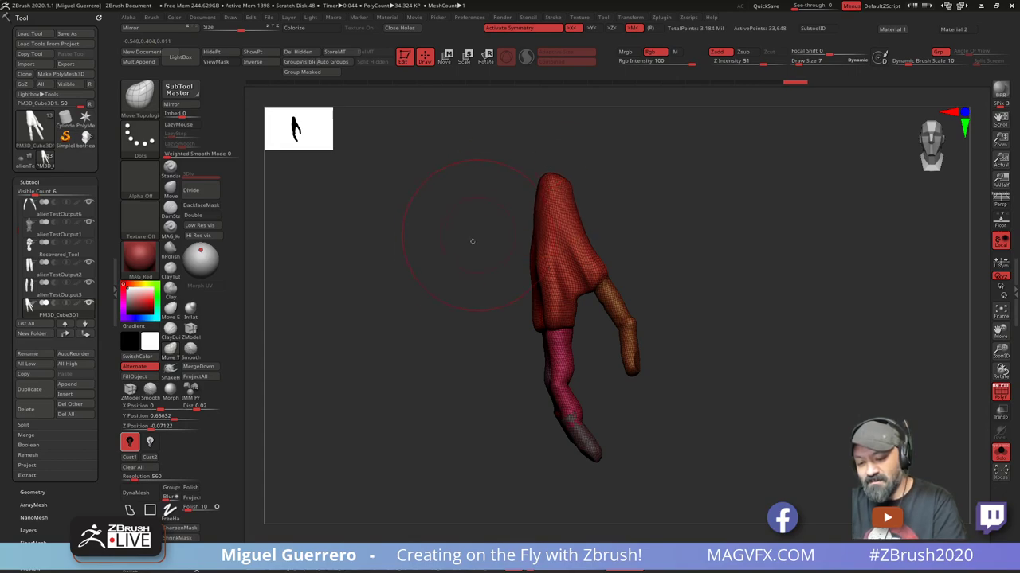
key("ctrl+shift+z")
key("ctrl+shift+z")
key("ctrl+shift+z")
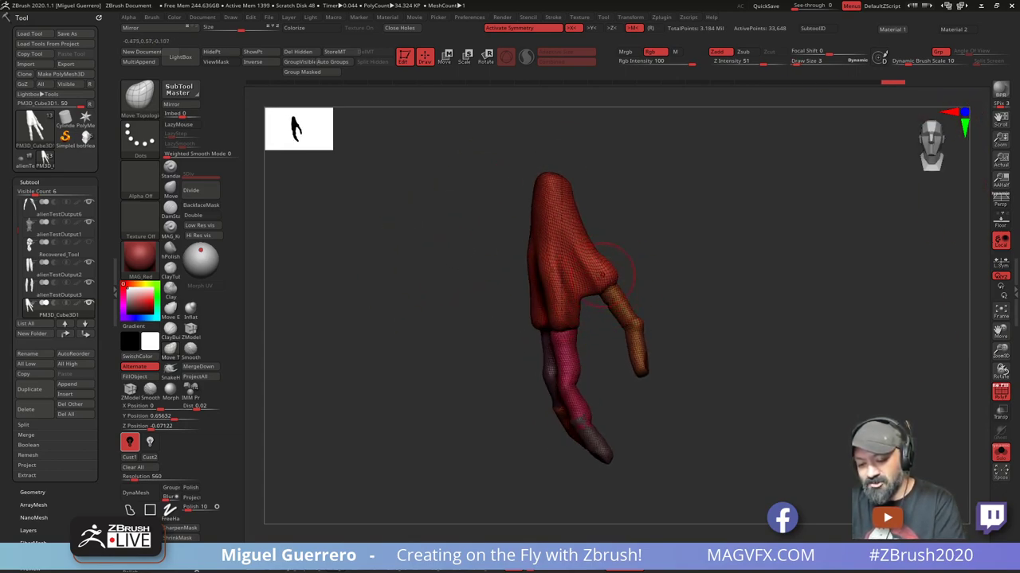
Refine the palm's lower edge around the finger bases with the Move Topological brush at draw size 3, working from several angles
key("ctrl+shift+z")
key("ctrl+shift+z")
key("ctrl+shift+z")
key("ctrl+shift+z")
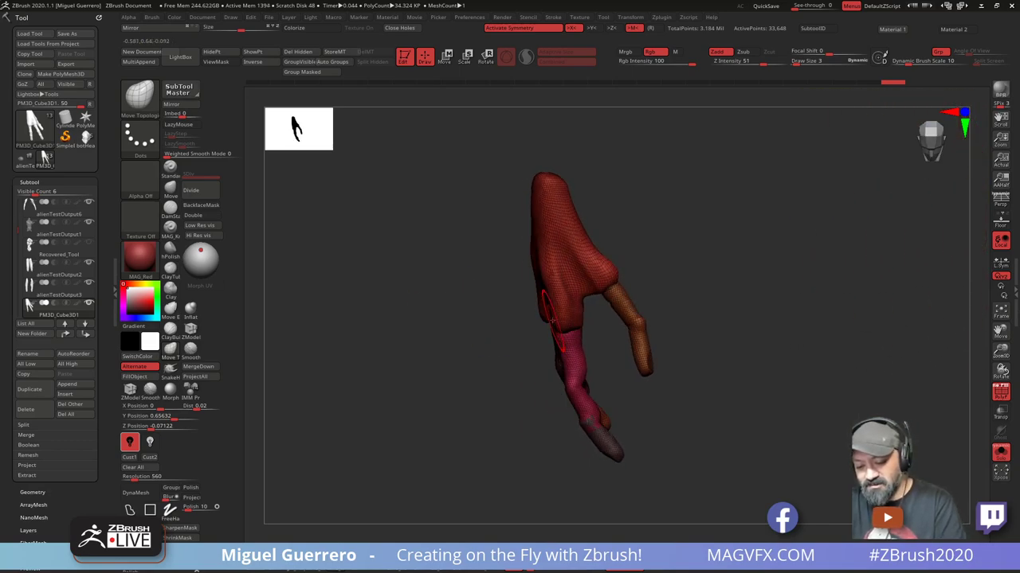
key("ctrl+shift+z")
key("ctrl+shift+z")
left_click_drag(488, 310, 504, 312)
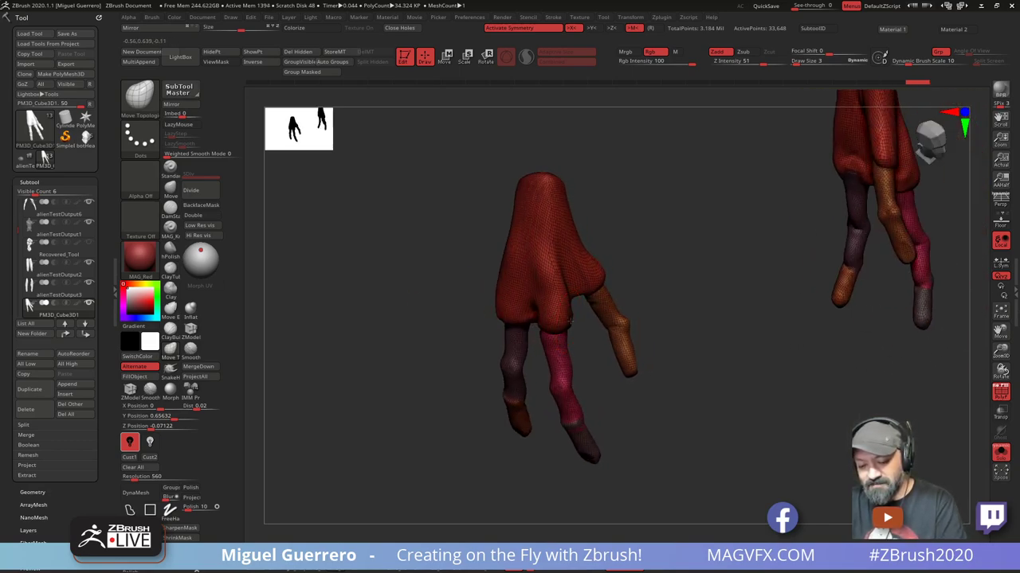
left_click_drag(478, 256, 435, 285)
key("ctrl+shift+z")
key("ctrl+shift+z")
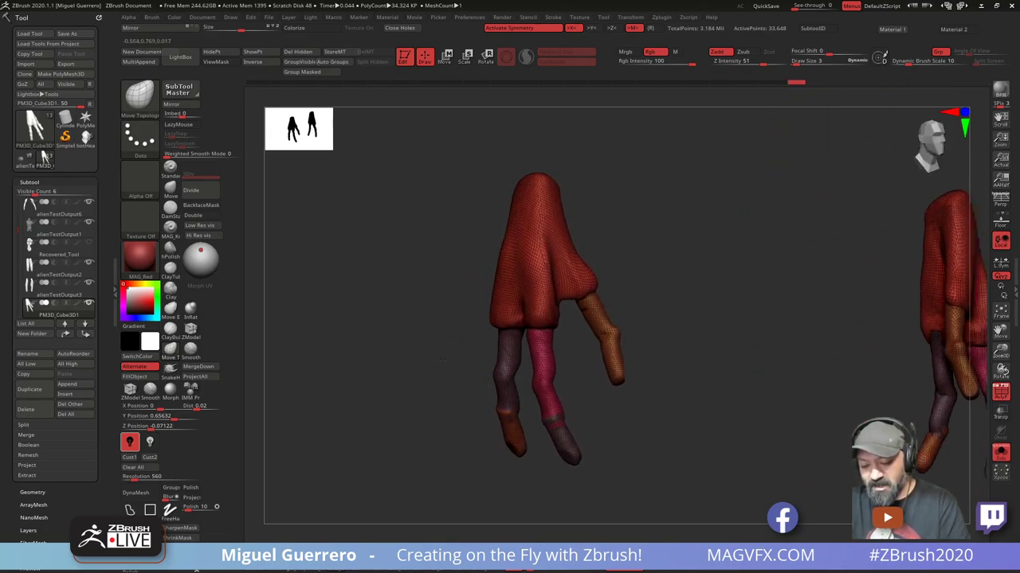
key("ctrl+shift+z")
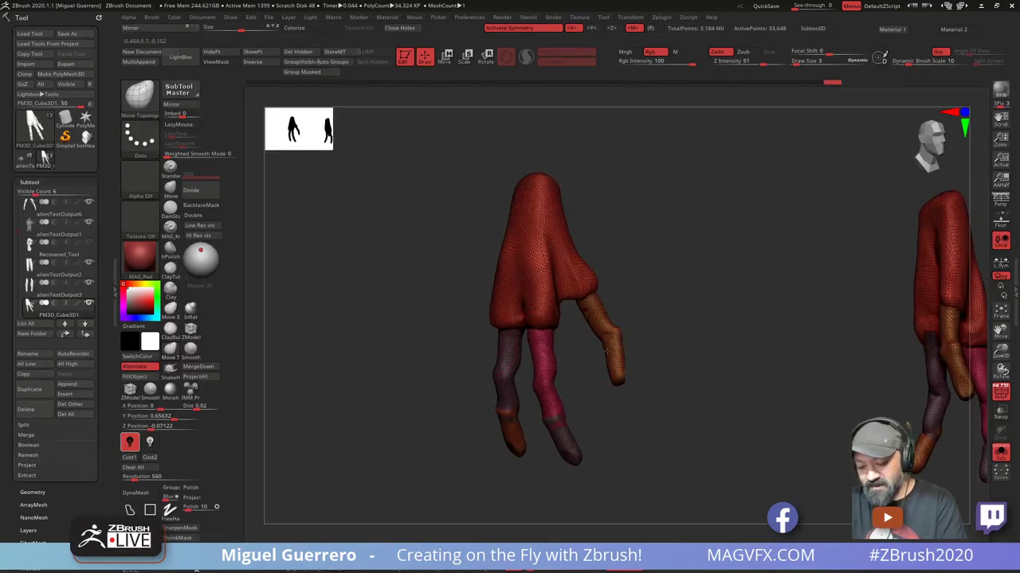
key("ctrl+shift+z")
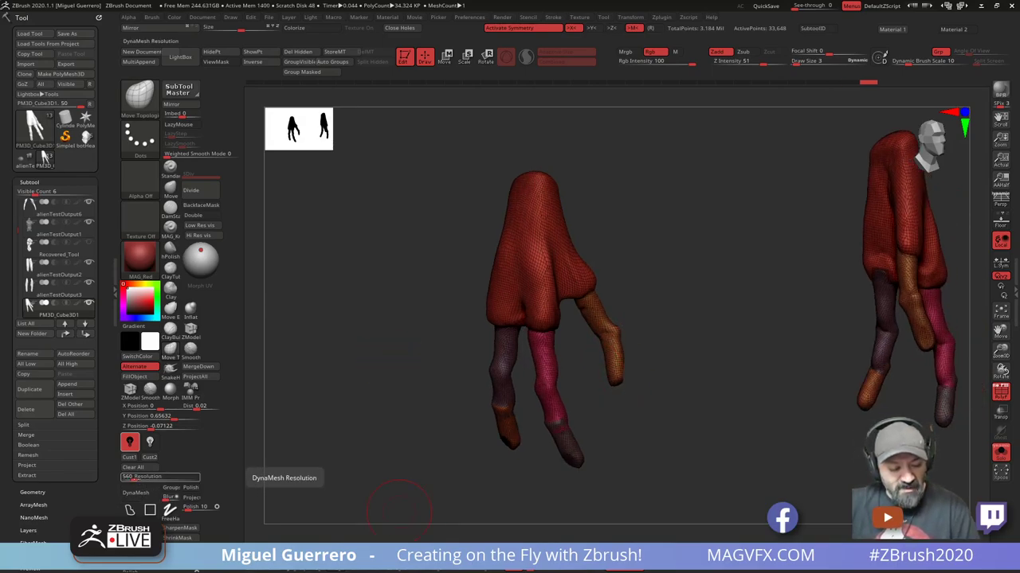
Try remeshing the hands with DynaMesh at resolution 864
left_click_drag(134, 479, 139, 480)
left_click(136, 492)
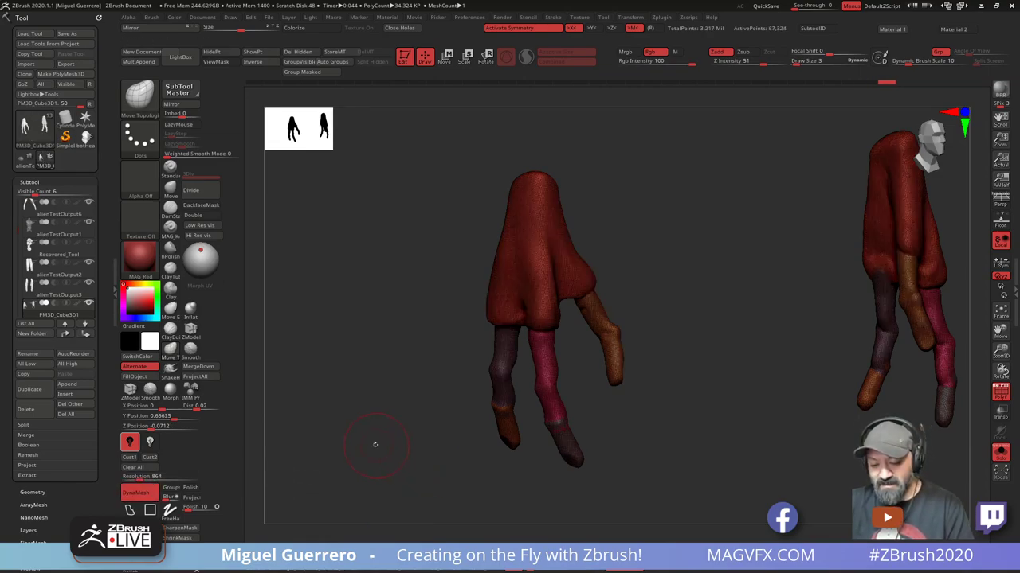
left_click_drag(375, 444, 431, 410)
mouse_move(432, 411)
right_mouse_down("ctrl")
mouse_move(376, 415)
mouse_move(403, 412)
right_mouse_up("ctrl")
key("ctrl+z")
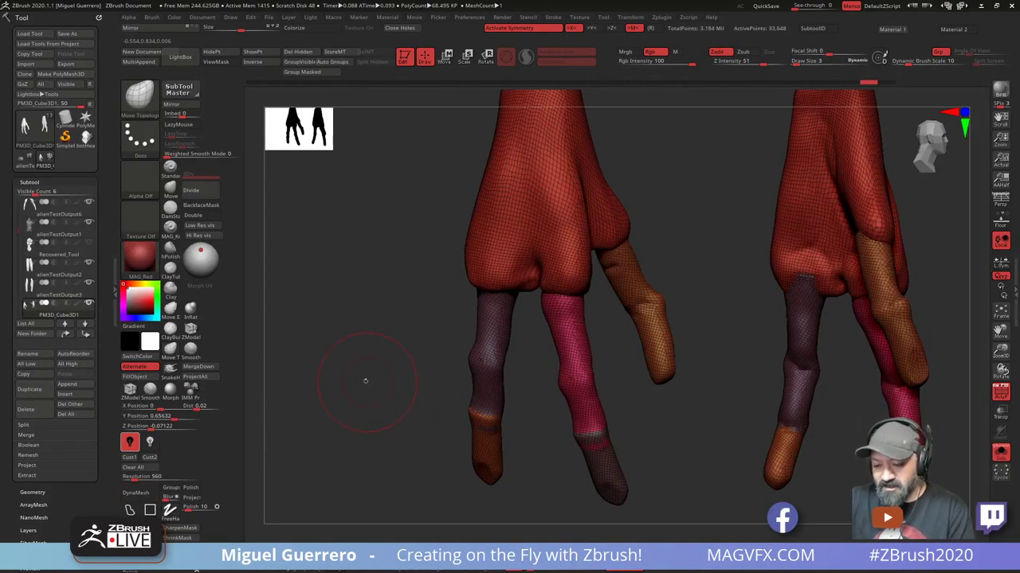
Try pulling the separate thumb piece away from the palm with the Move Topological brush at draw size 9
left_click_drag(365, 380, 408, 356)
right_click_drag(408, 355, 403, 374, "ctrl")
right_click_drag(408, 329, 476, 346, "alt")
left_click_drag(383, 322, 400, 335)
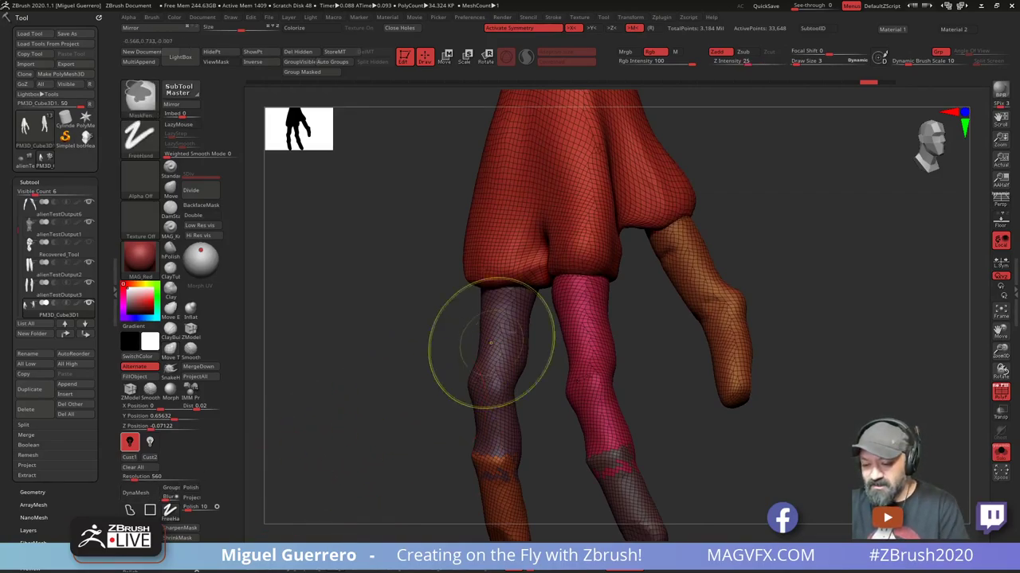
right_click_drag(491, 345, 489, 390, "ctrl")
mouse_move(551, 280)
right_mouse_down("ctrl")
mouse_move(579, 291)
mouse_move(582, 280)
mouse_move(510, 241)
mouse_move(448, 250)
right_mouse_up("ctrl")
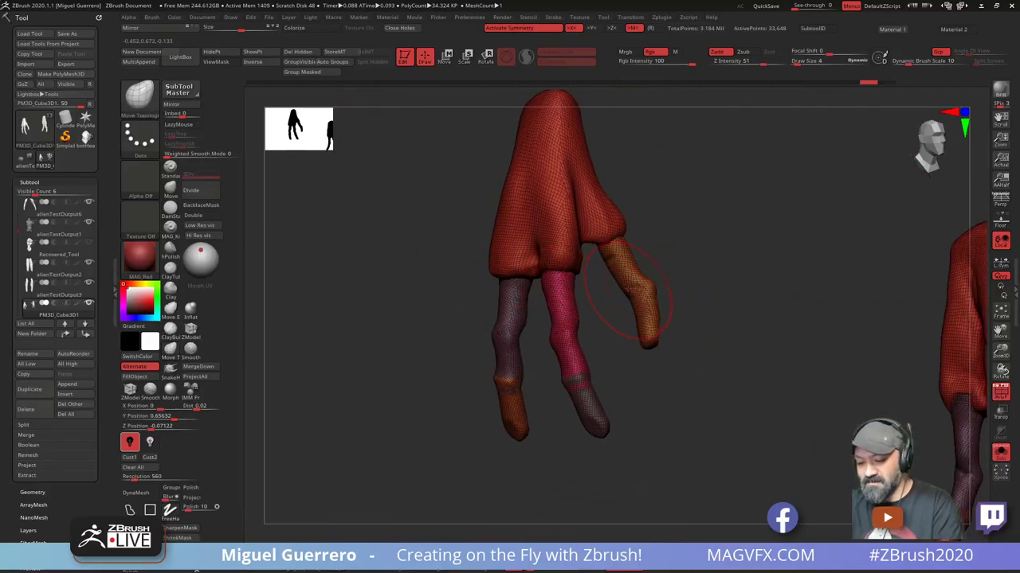
left_click_drag(623, 274, 731, 287)
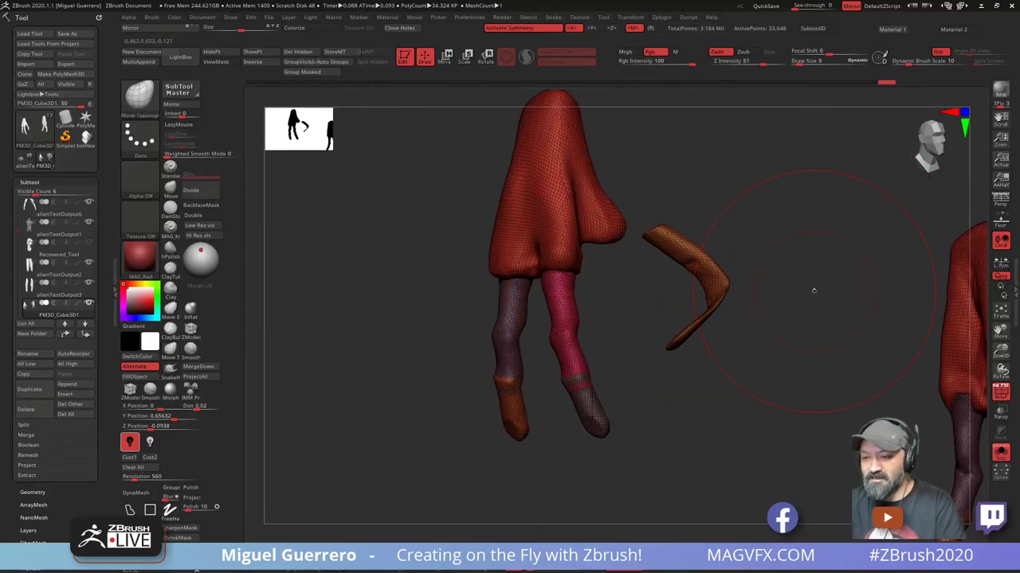
key("ctrl+z")
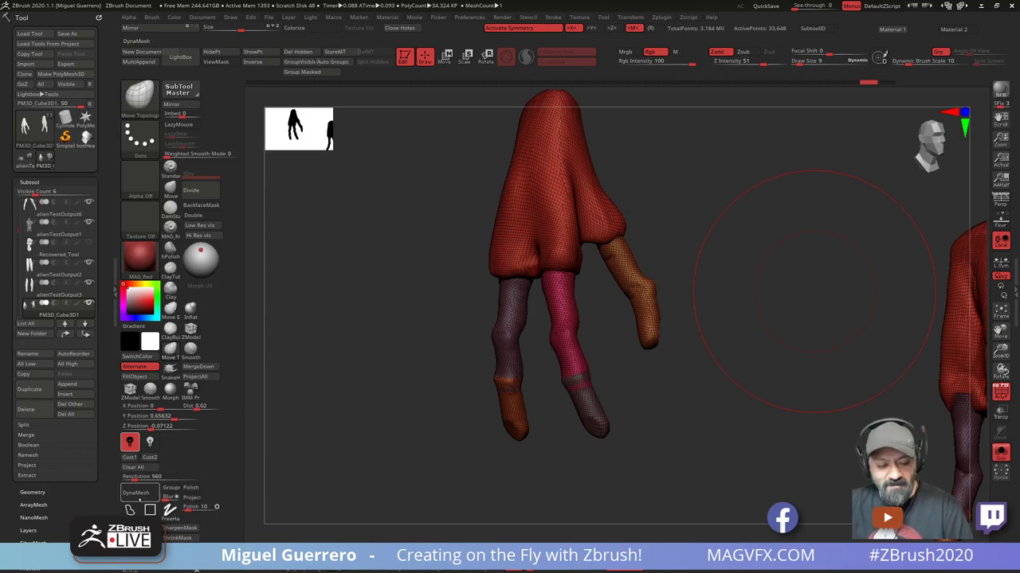
Remesh the hands with DynaMesh at resolution 560 and test the joined surface by pulling the thumb outward
left_click(136, 494)
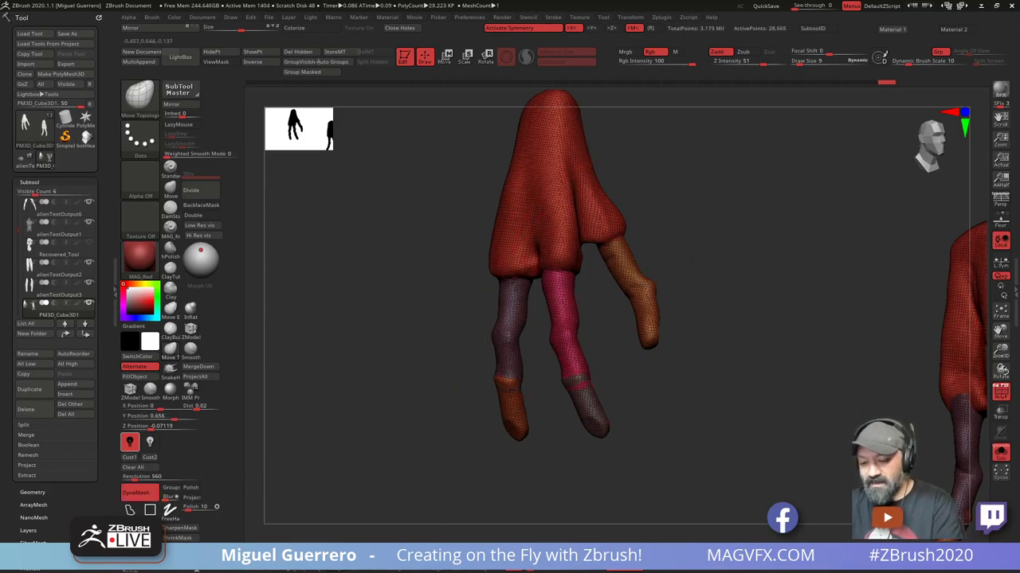
mouse_move(630, 262)
left_mouse_down()
mouse_move(739, 268)
mouse_move(697, 257)
left_mouse_up()
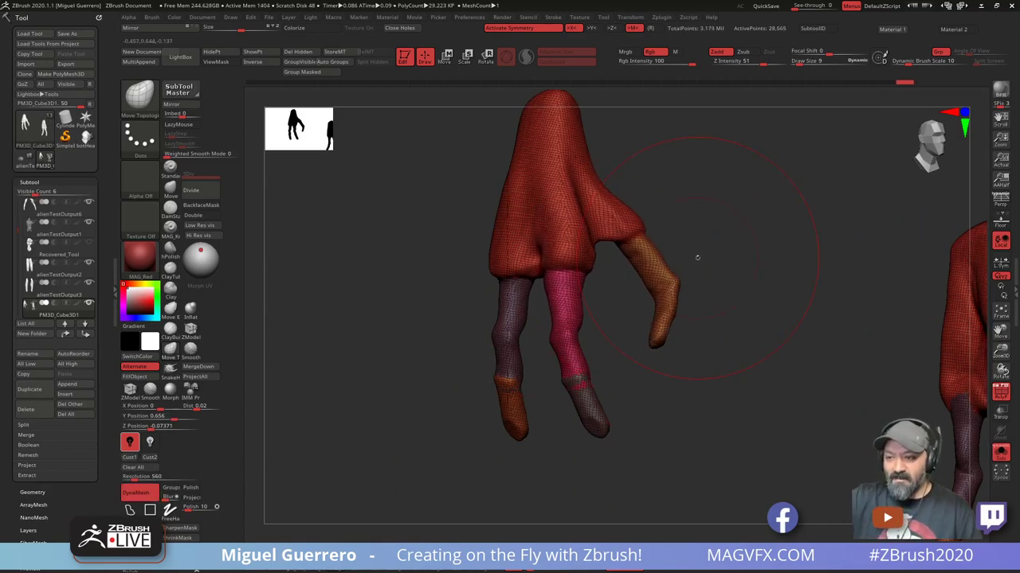
key("ctrl+z")
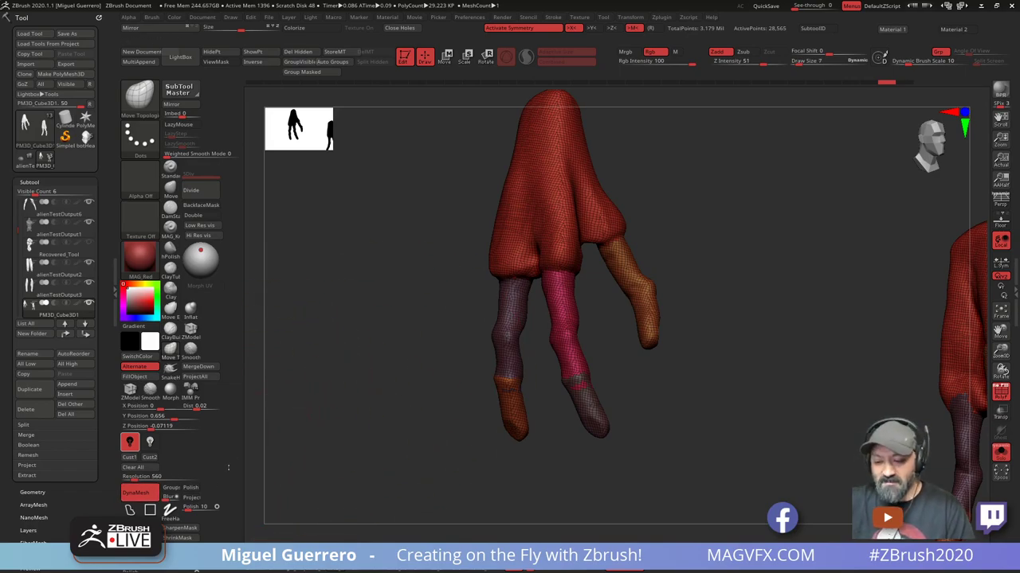
Undo the last hand remesh and remesh the hands with DynaMesh at resolution 896 with Groups enabled
key("ctrl+z")
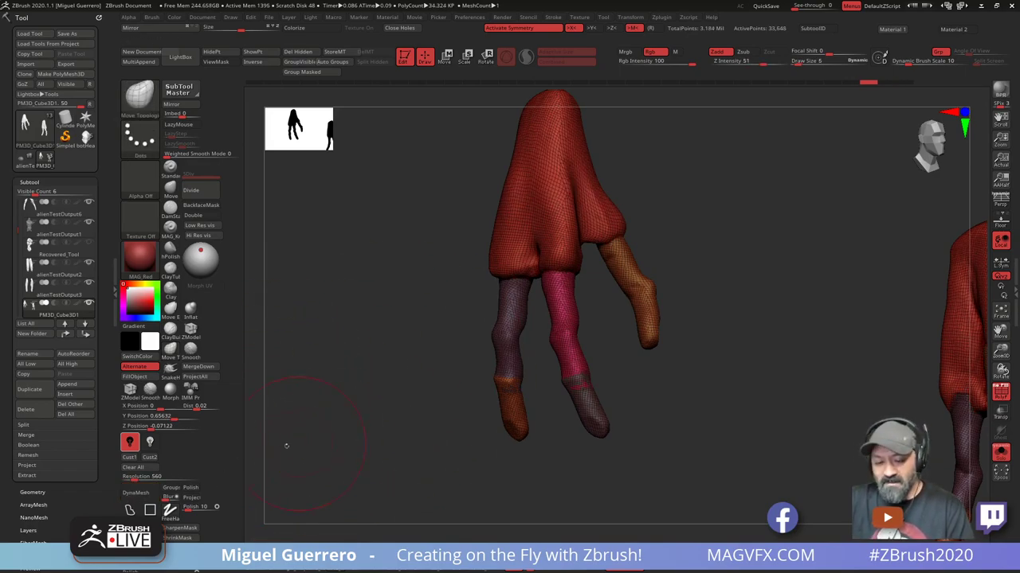
left_click(170, 488)
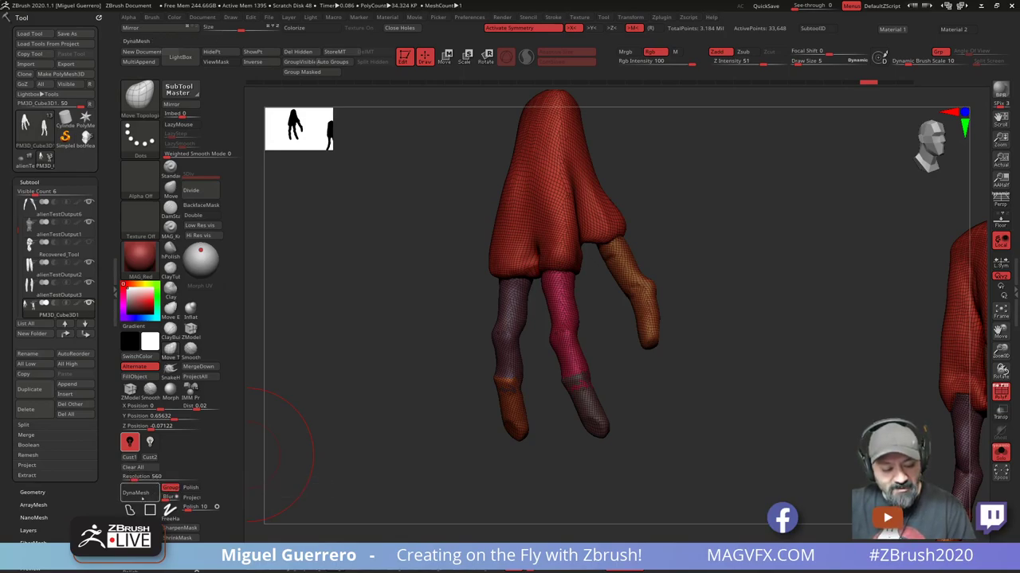
left_click(140, 478)
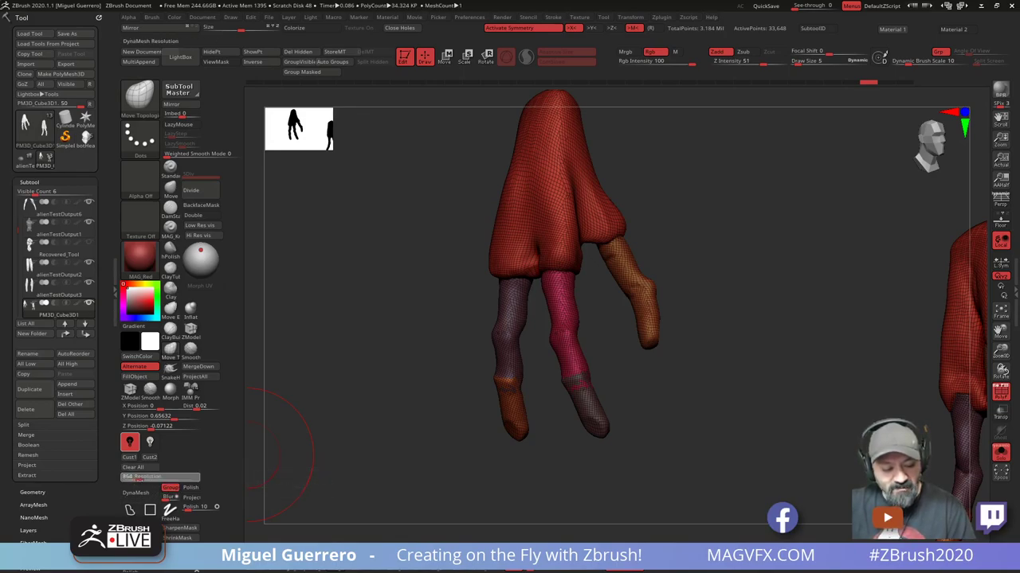
left_click(135, 493)
right_click_drag(433, 355, 450, 373, "alt")
mouse_move(672, 286)
left_mouse_down()
mouse_move(702, 245)
mouse_move(659, 301)
mouse_move(693, 299)
mouse_move(678, 293)
left_mouse_up()
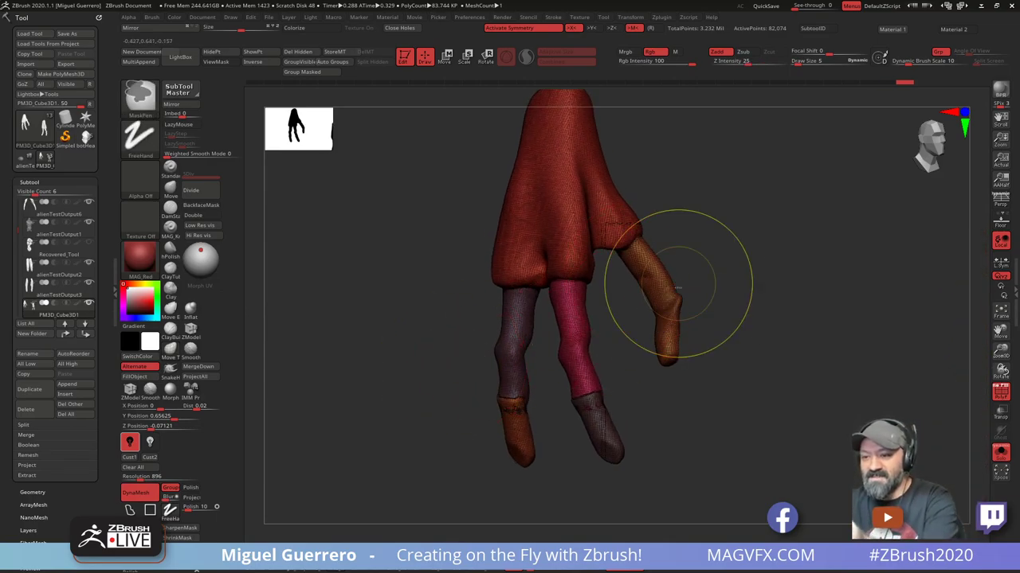
key("ctrl+z")
right_click_drag(334, 375, 430, 368)
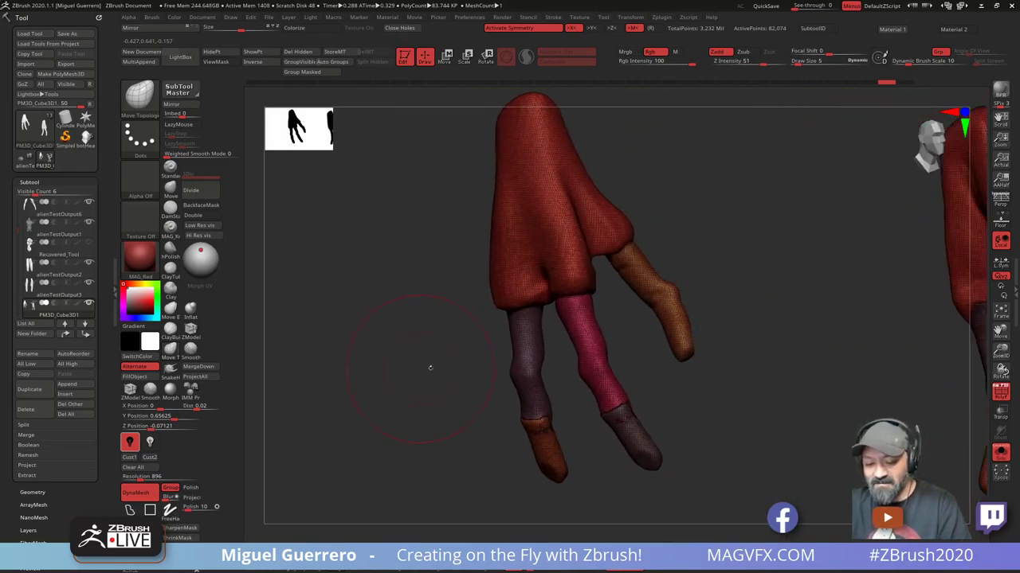
Isolate the outer finger on both hands by hiding its polygroups and inverting the visibility
left_click(523, 387, "ctrl+shift")
left_click(524, 399, "ctrl+shift")
left_click(536, 441, "ctrl+shift")
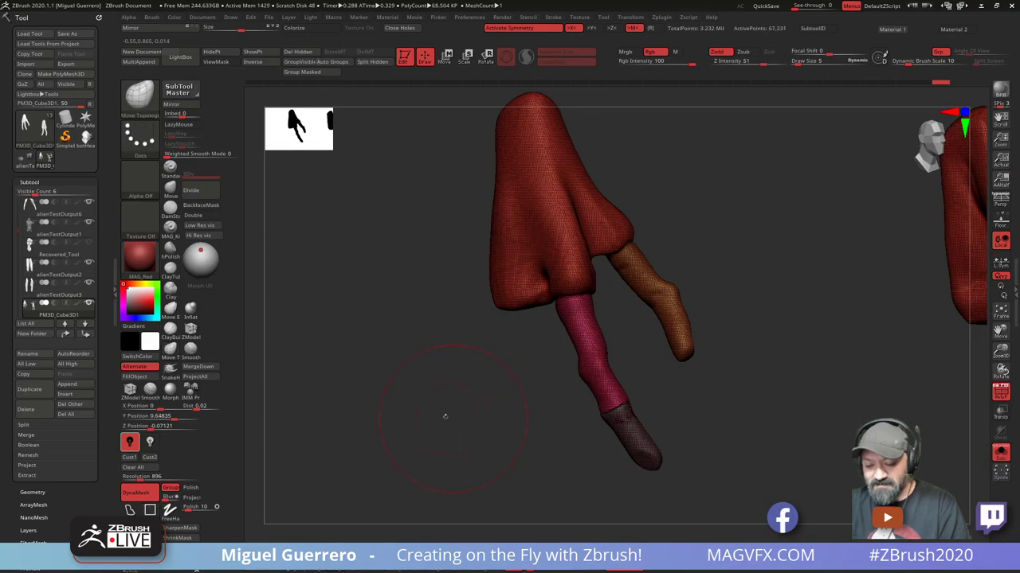
right_click_drag(444, 417, 452, 408)
left_click_drag(360, 385, 378, 397, "ctrl+shift")
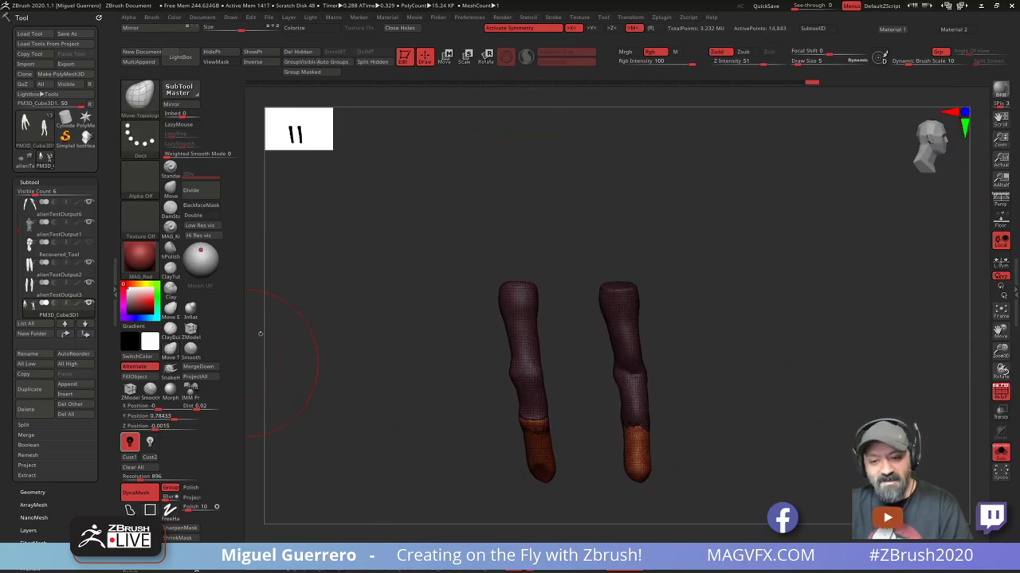
Try to duplicate the isolated outer fingers with the move gizmo, undo the offsets and show the full hands again
left_click(445, 58)
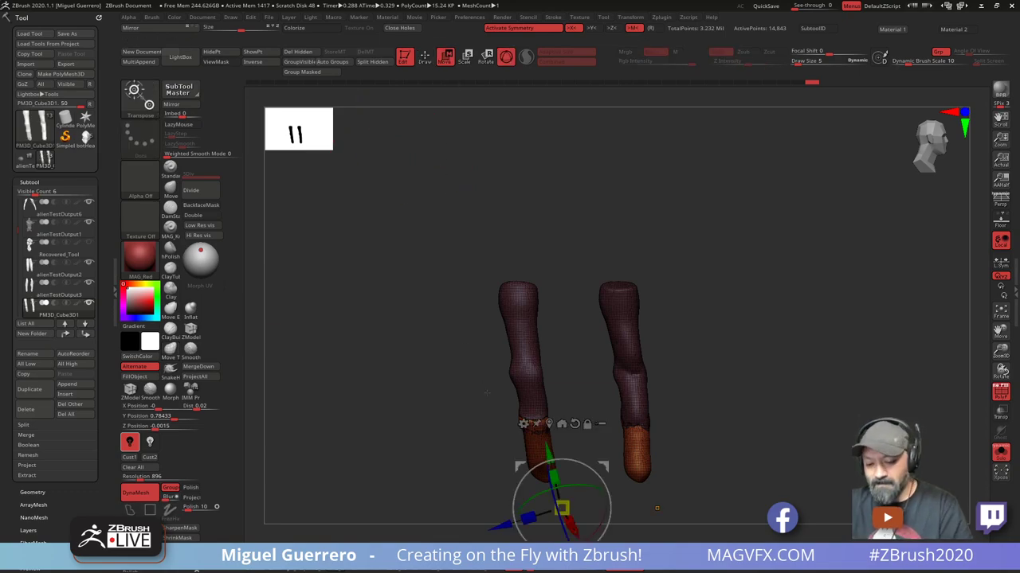
left_click_drag(516, 464, 479, 471)
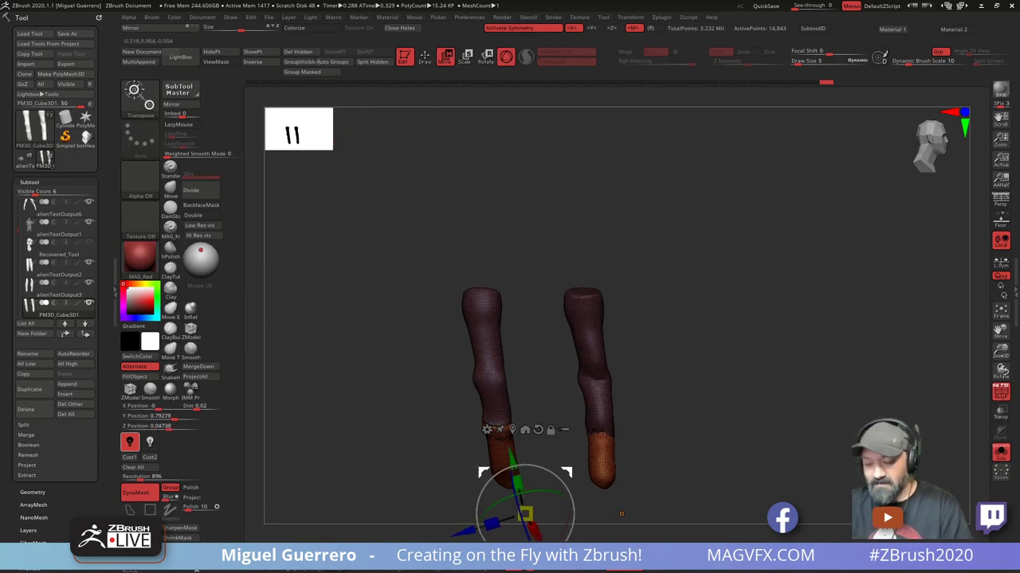
key("ctrl+z")
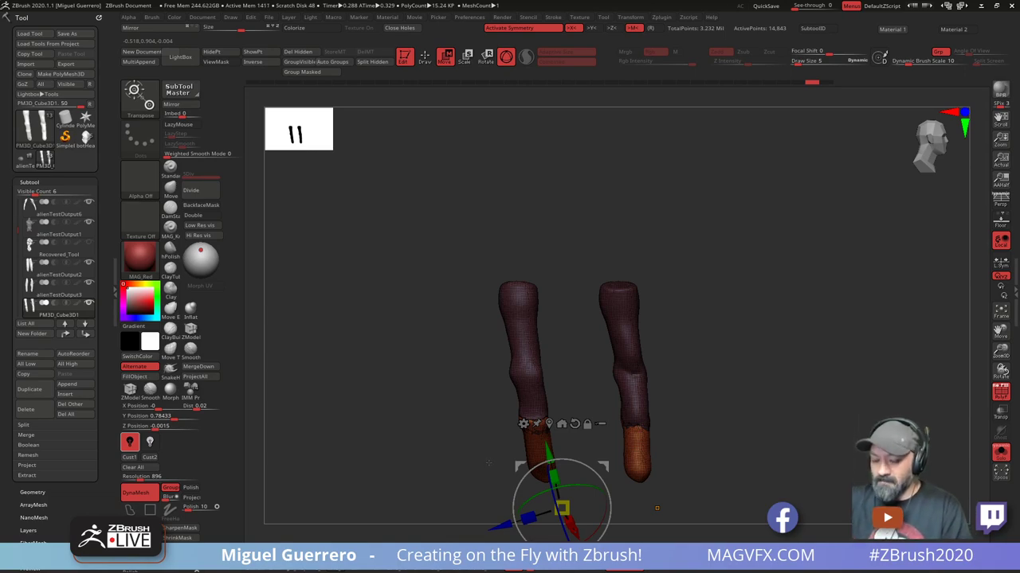
left_click_drag(518, 465, 491, 465, "alt")
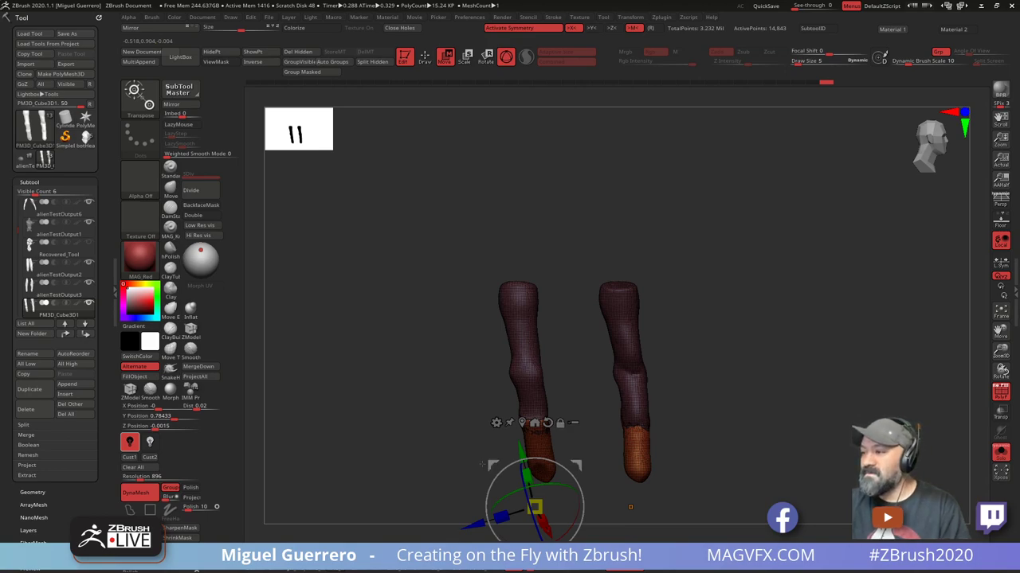
left_click_drag(630, 506, 593, 502, "alt")
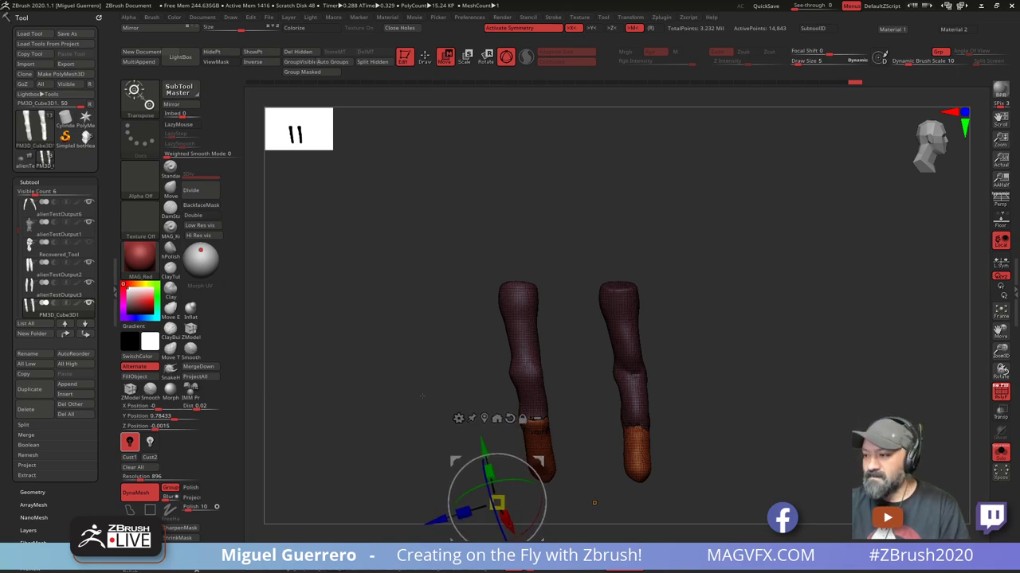
left_click_drag(422, 396, 487, 239, "alt")
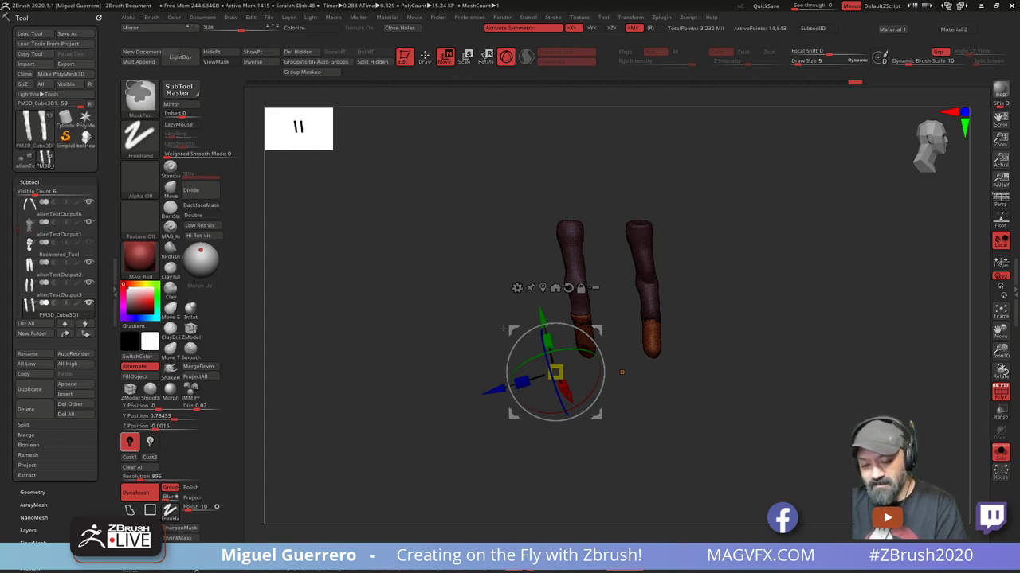
left_click_drag(514, 330, 504, 329, "ctrl")
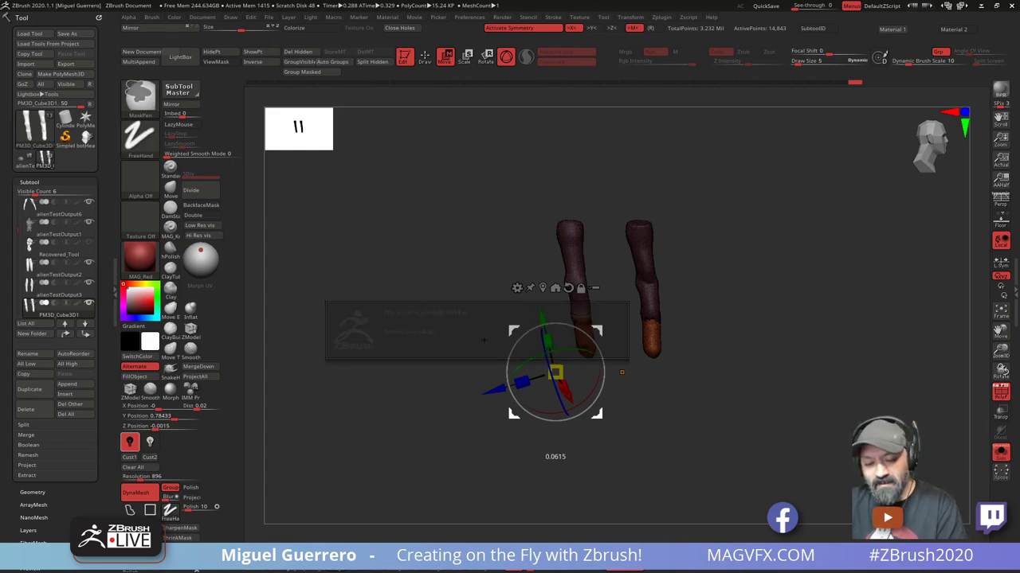
left_click_drag(504, 329, 493, 332)
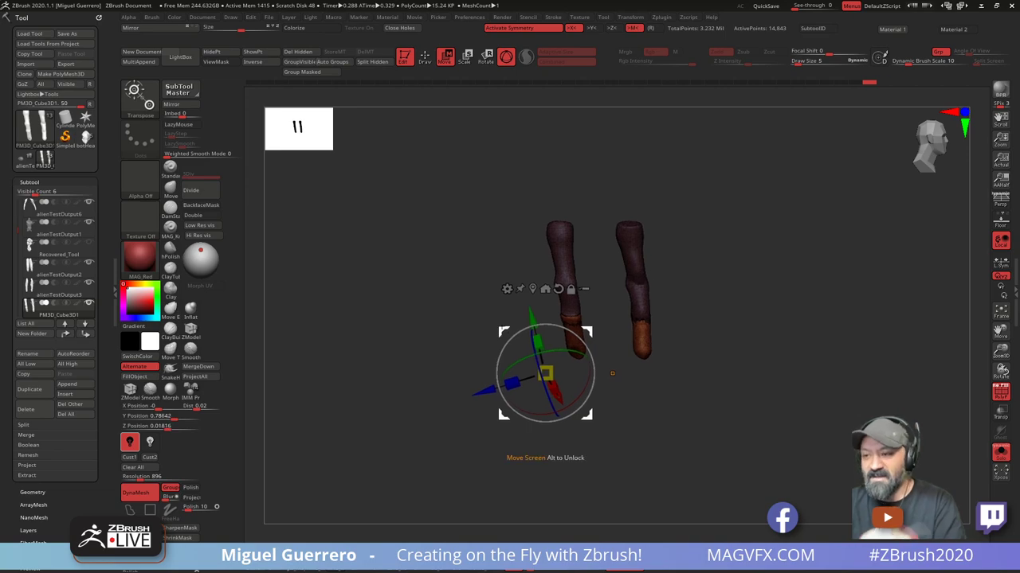
key("ctrl+z")
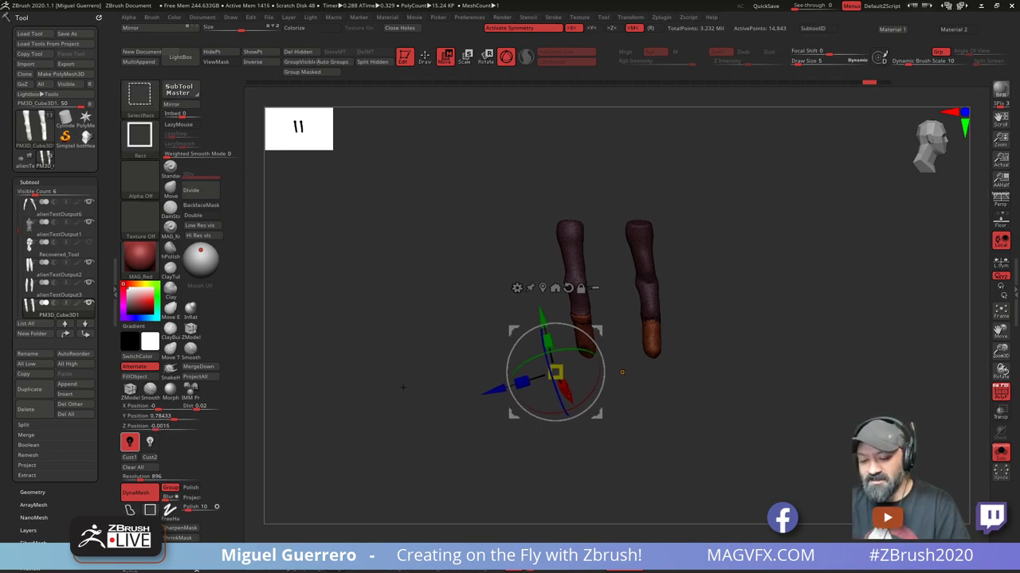
left_click(403, 387, "ctrl+shift")
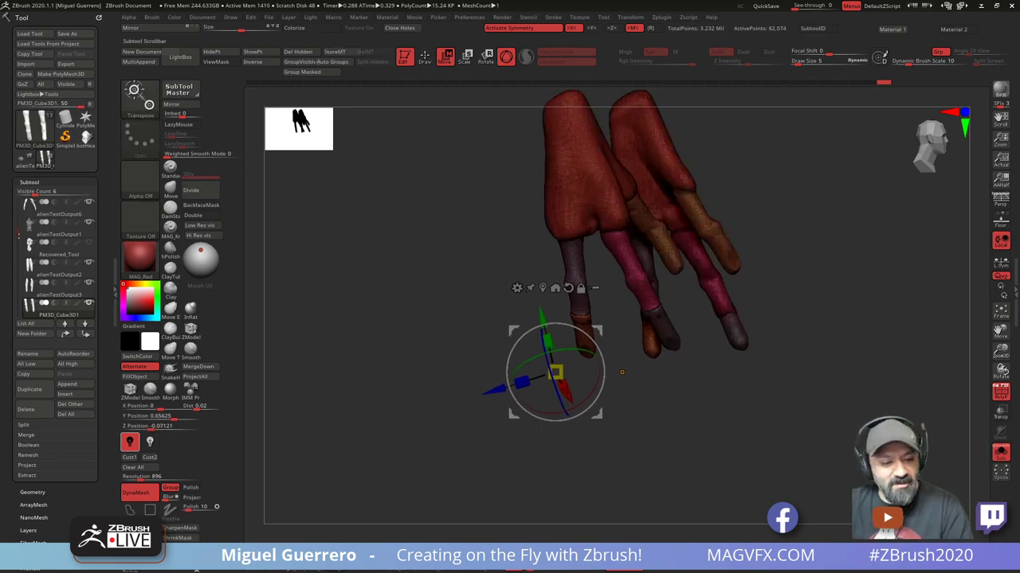
Move the hands subtool PM3D_Cube3D1 to the top of the subtool list and duplicate it
left_click_drag(16, 230, 16, 249)
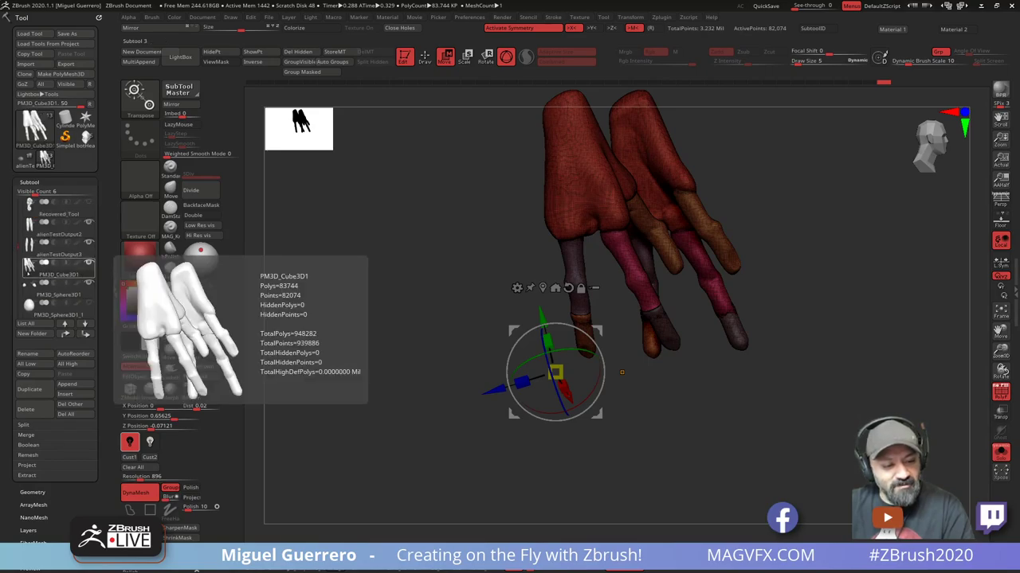
left_click(65, 335)
left_click(65, 335)
left_click(66, 335)
left_click(66, 336)
left_click(65, 336)
left_click(65, 335)
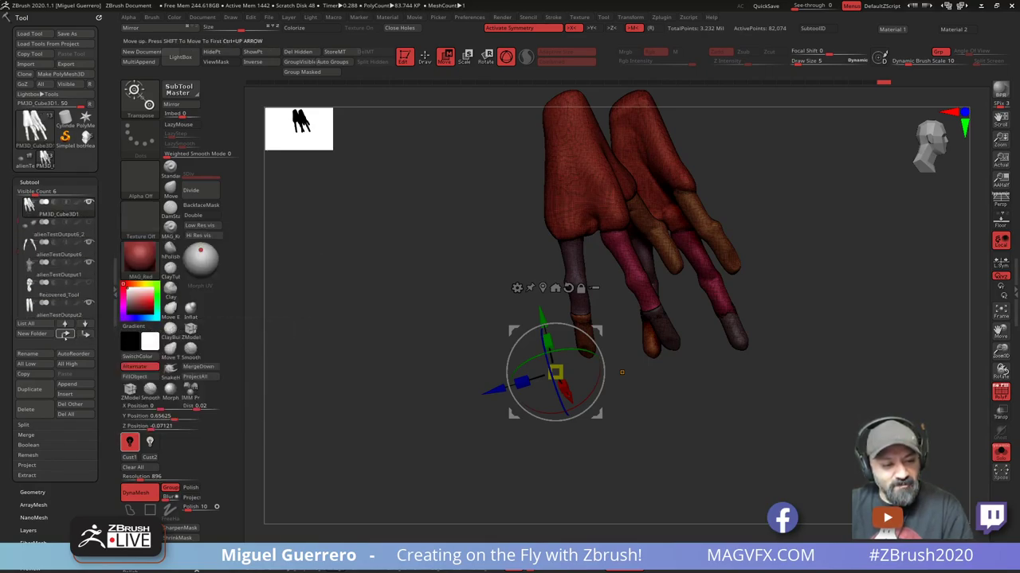
left_click(65, 335)
left_click(66, 336)
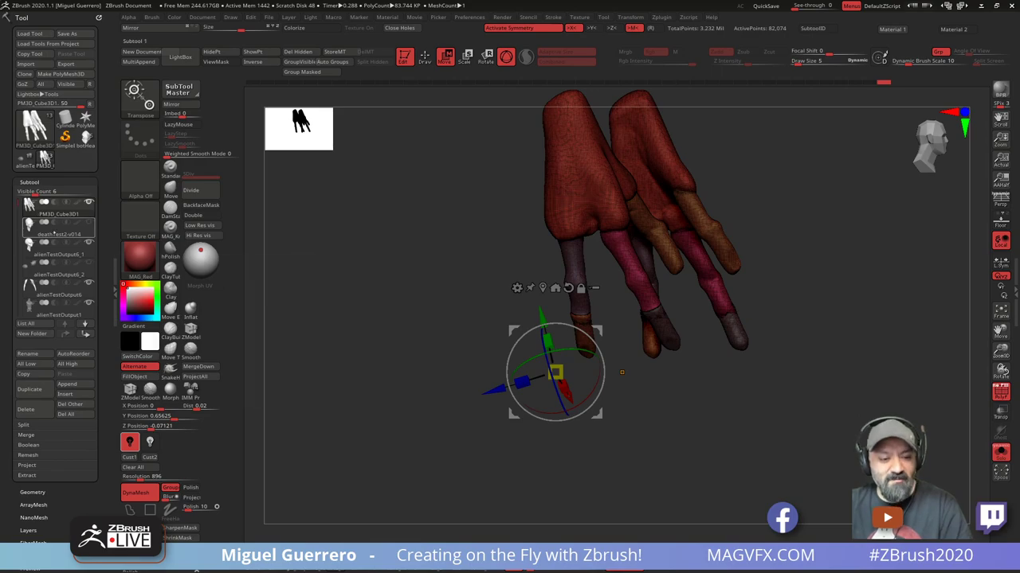
mouse_move(55, 231)
left_click(28, 390)
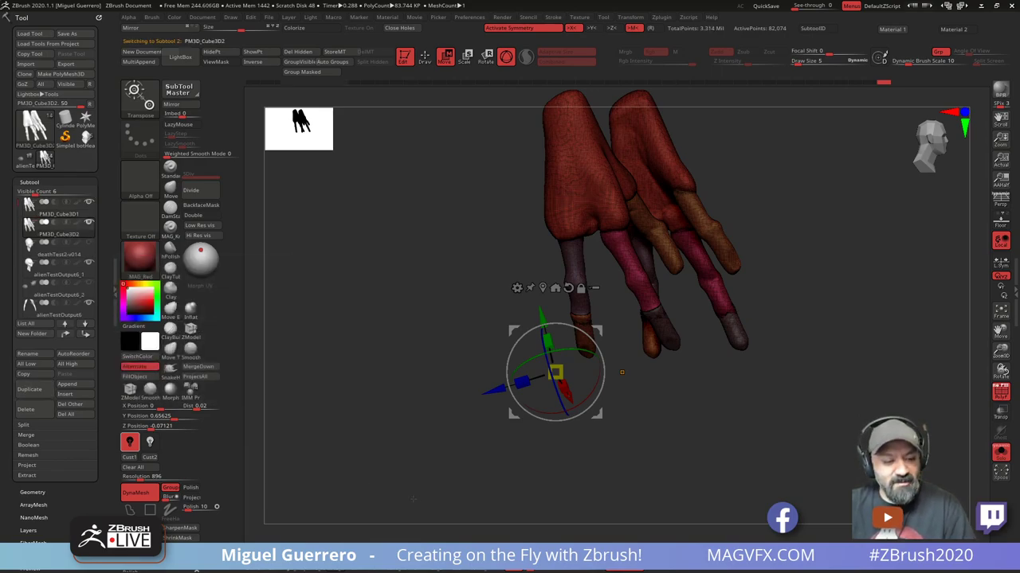
In the duplicated hands subtool, isolate the outer finger on both hands and delete all hidden geometry
left_click(999, 454)
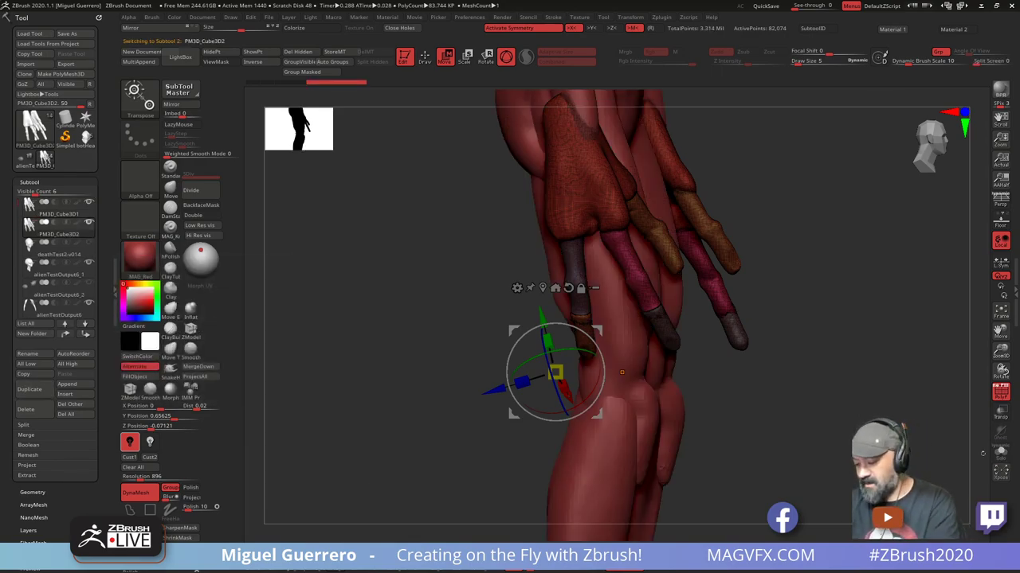
left_click(999, 454)
left_click(573, 274, "ctrl")
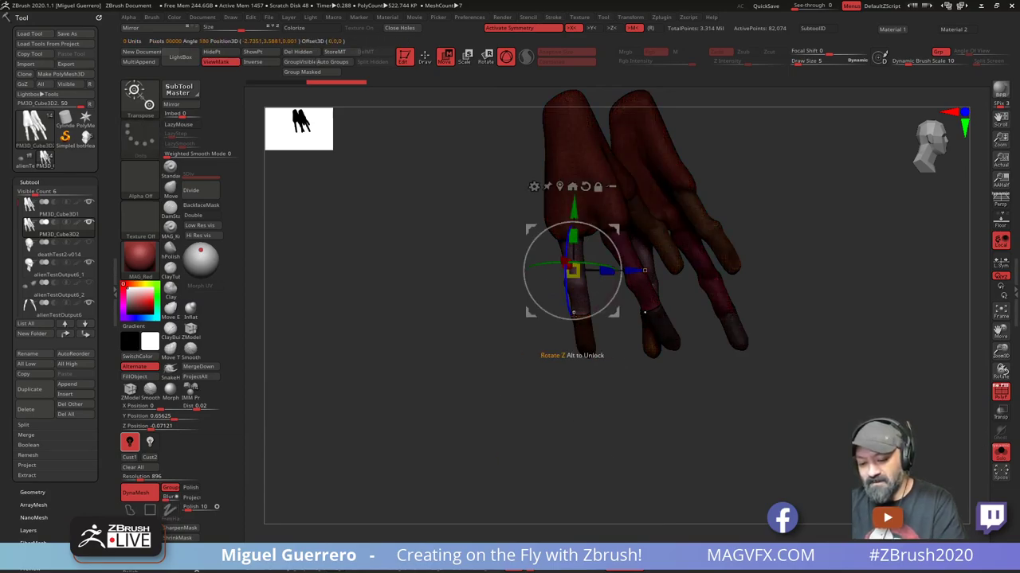
key("q")
left_click(579, 341, "ctrl+shift")
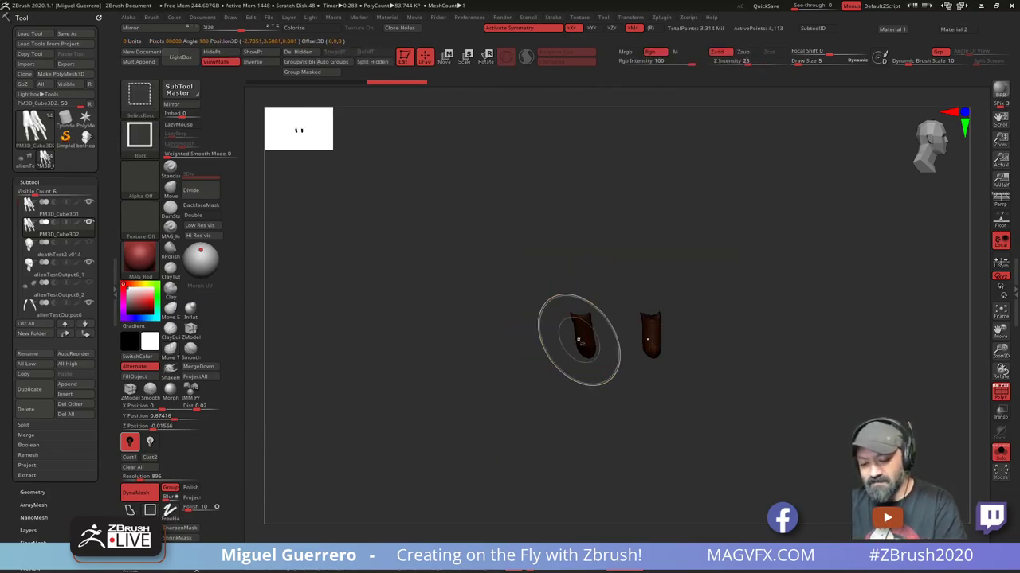
left_click(579, 341, "ctrl+shift")
left_click(575, 314, "ctrl+shift")
left_click_drag(536, 329, 455, 289)
left_click_drag(461, 325, 470, 344, "ctrl+shift")
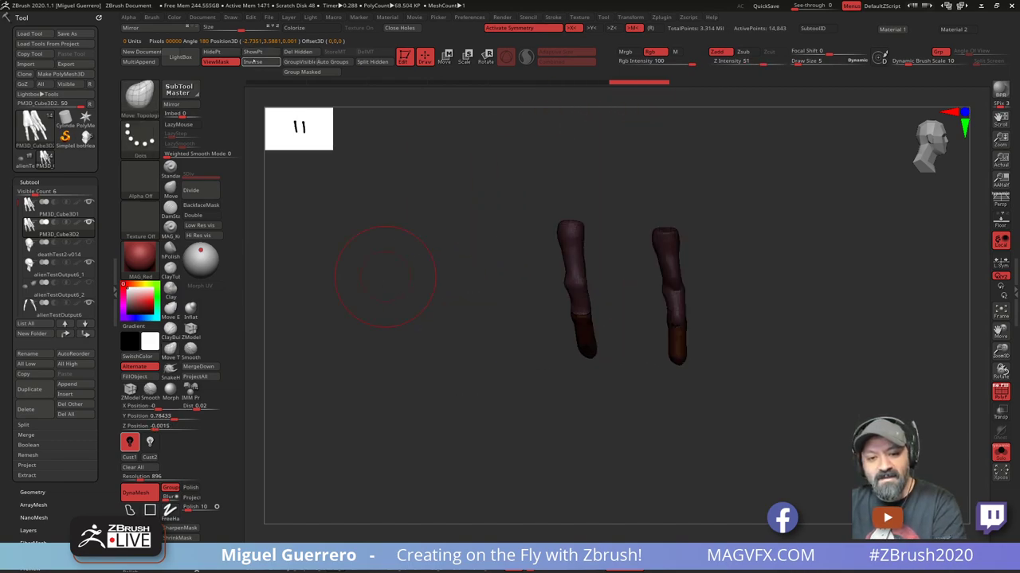
left_click(297, 51)
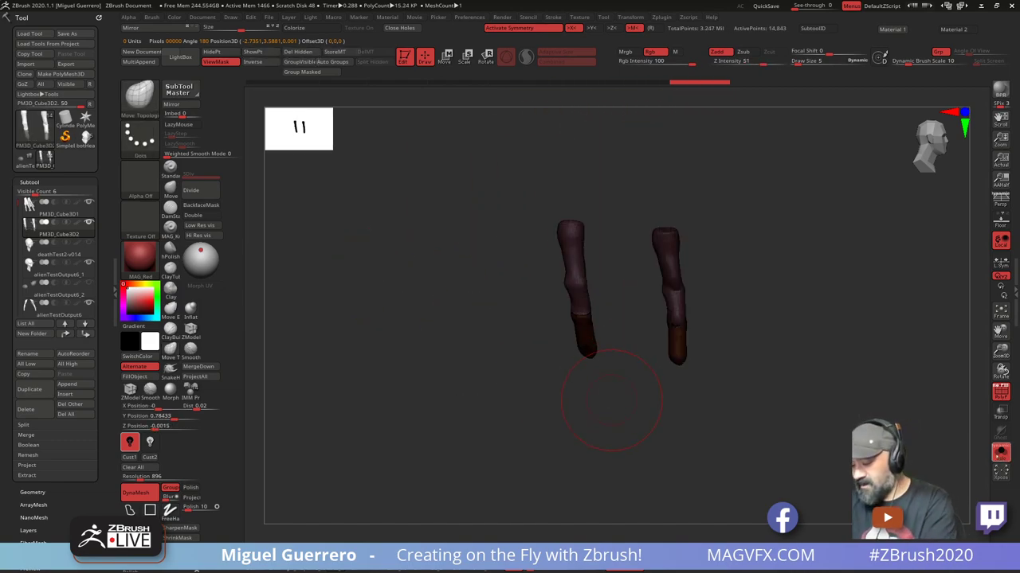
Show the full body and move the duplicated finger between the two existing fingers with the gizmo, then turn off the polyframe display
left_click(1001, 453)
left_click_drag(494, 366, 443, 343)
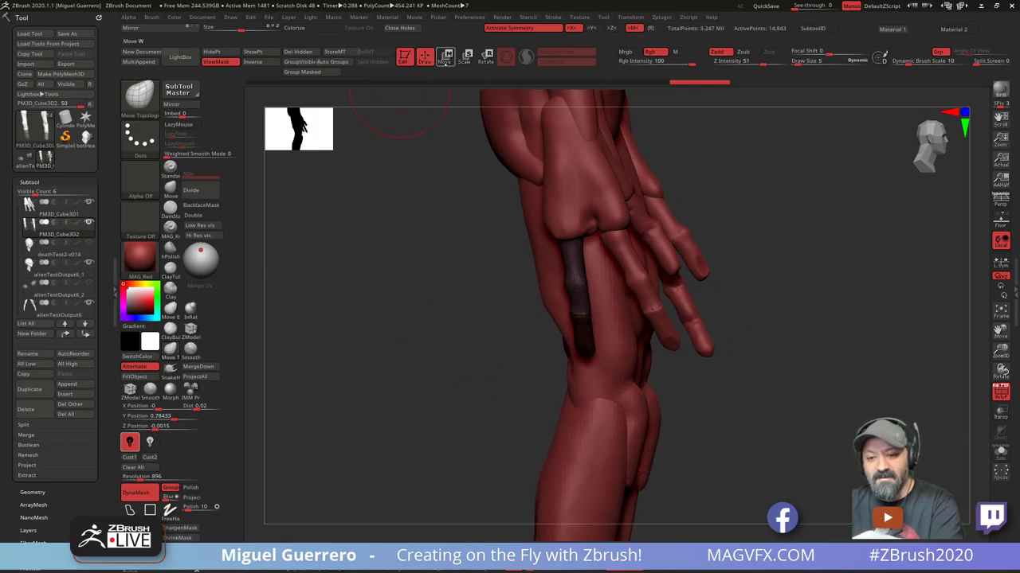
left_click(445, 56)
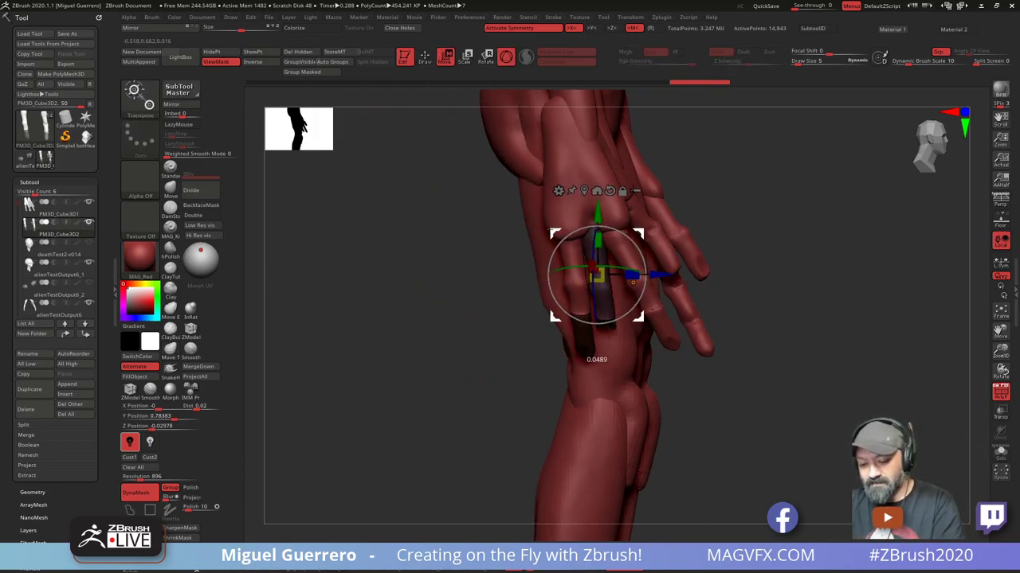
left_click_drag(555, 233, 555, 232)
key("ctrl+z")
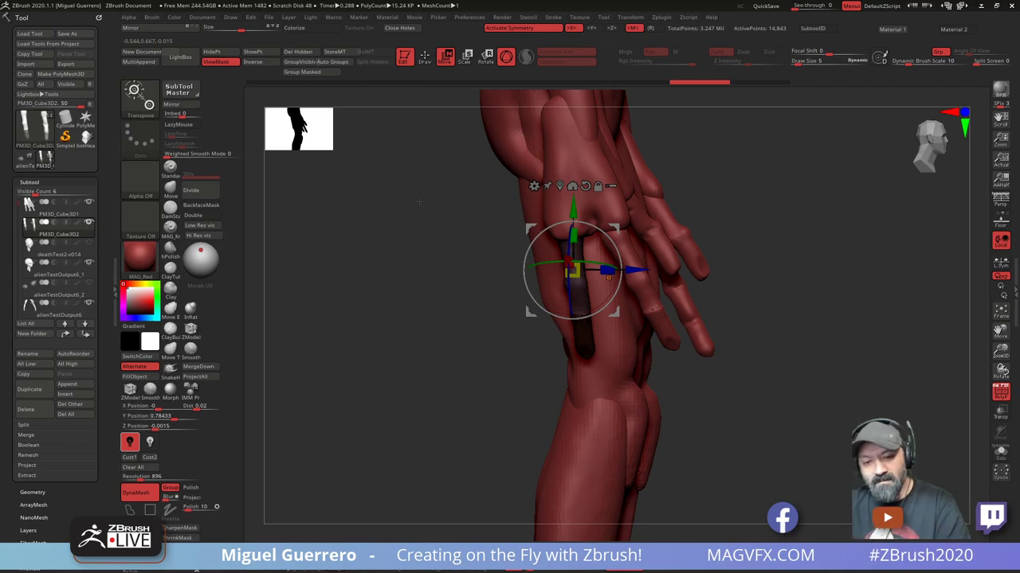
left_click_drag(572, 272, 595, 274)
left_click_drag(510, 253, 403, 296)
left_click(1001, 396)
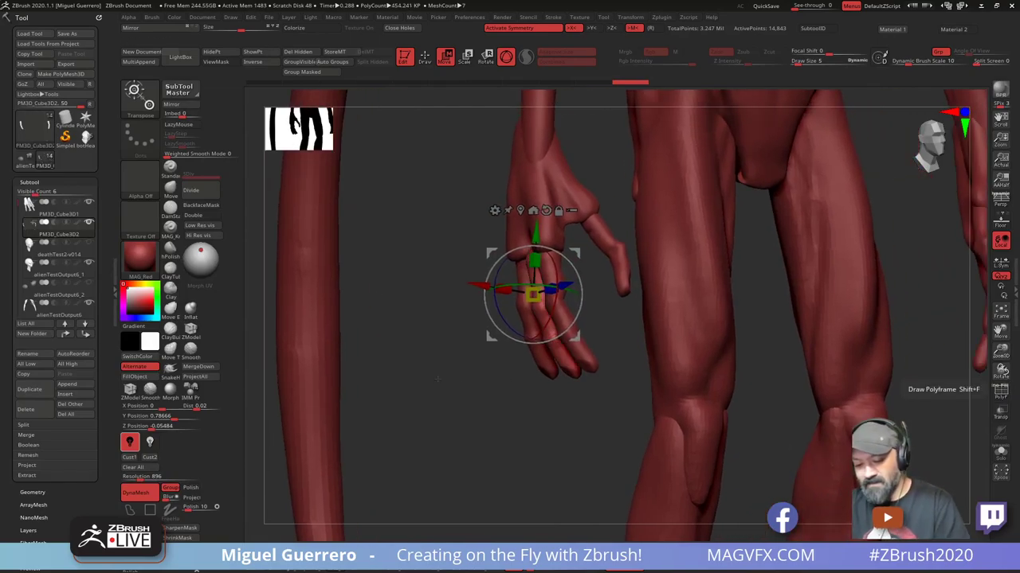
Hide the back tentacle subtool and reselect the duplicated finger PM3D_Cube3D2 with the whole body in view
mouse_move(378, 353)
left_mouse_down()
mouse_move(434, 359)
mouse_move(372, 359)
left_mouse_up()
left_click(314, 347, "alt")
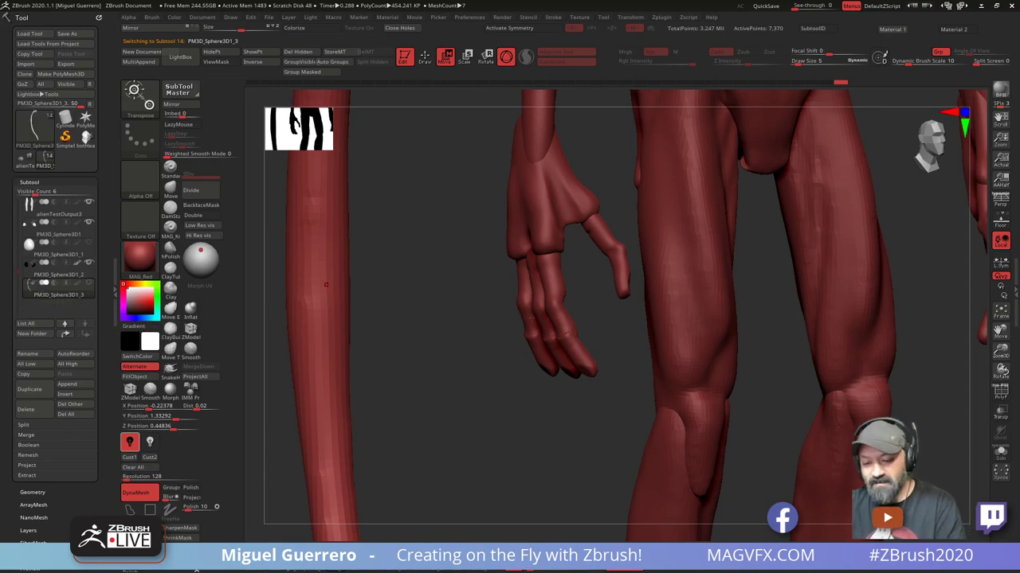
left_click(544, 293, "alt")
left_click_drag(351, 315, 386, 364)
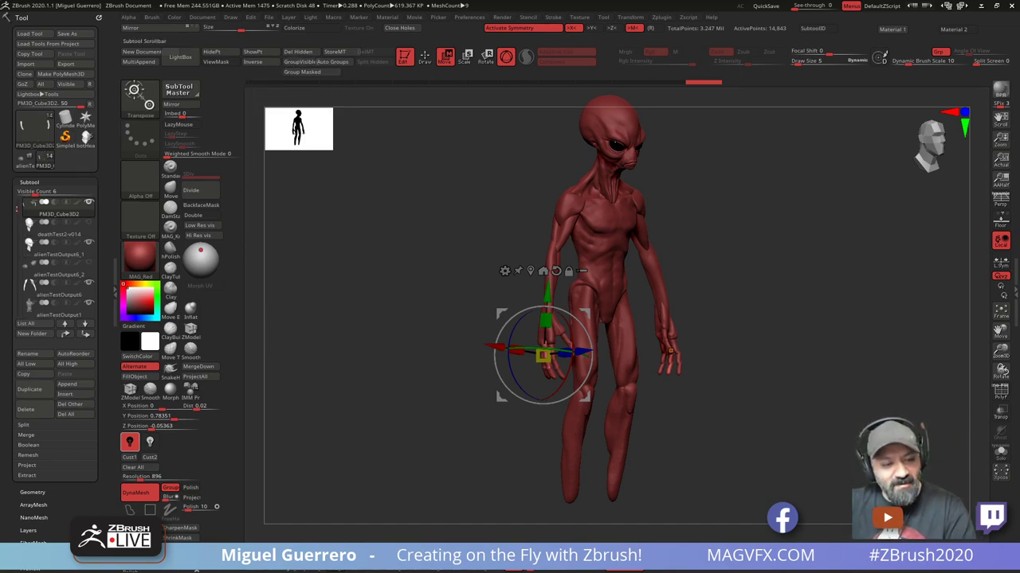
Select the hands subtool PM3D_Cube3D1 and merge it down with the duplicated finger subtool PM3D_Cube3D2
left_click_drag(17, 209, 15, 195)
left_click(29, 204)
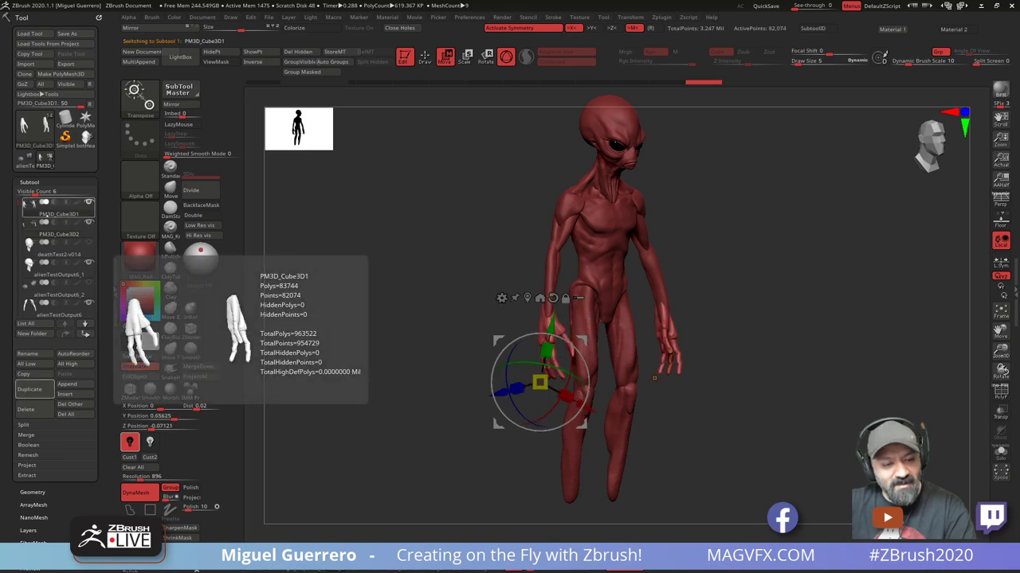
left_click(24, 425)
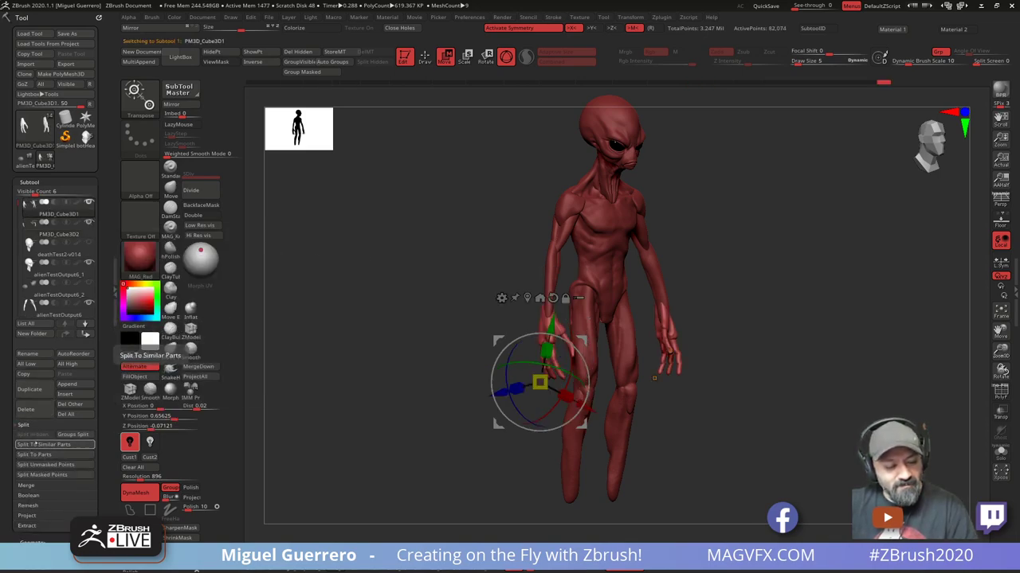
left_click(24, 486)
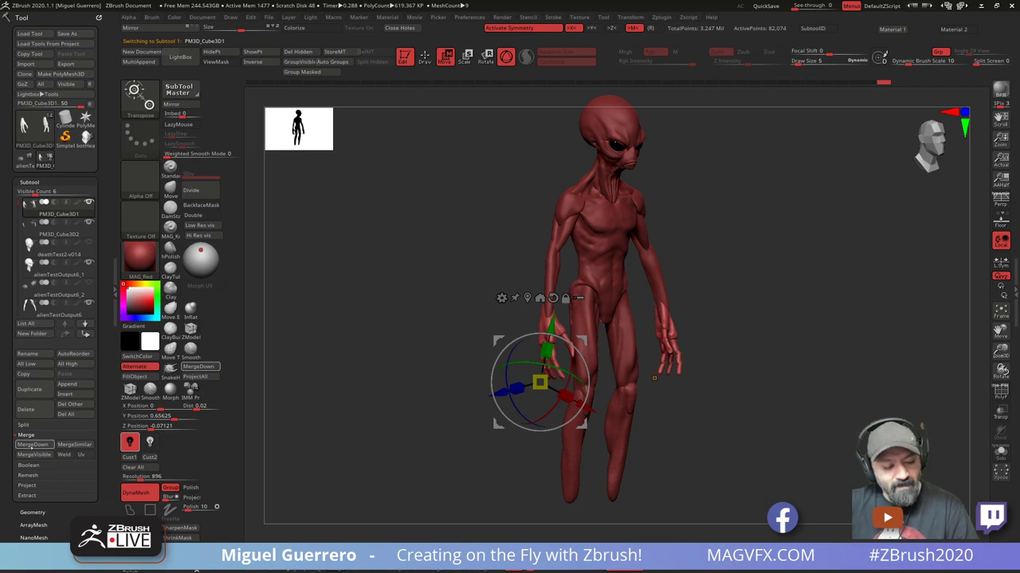
left_click(30, 445)
left_click(127, 468)
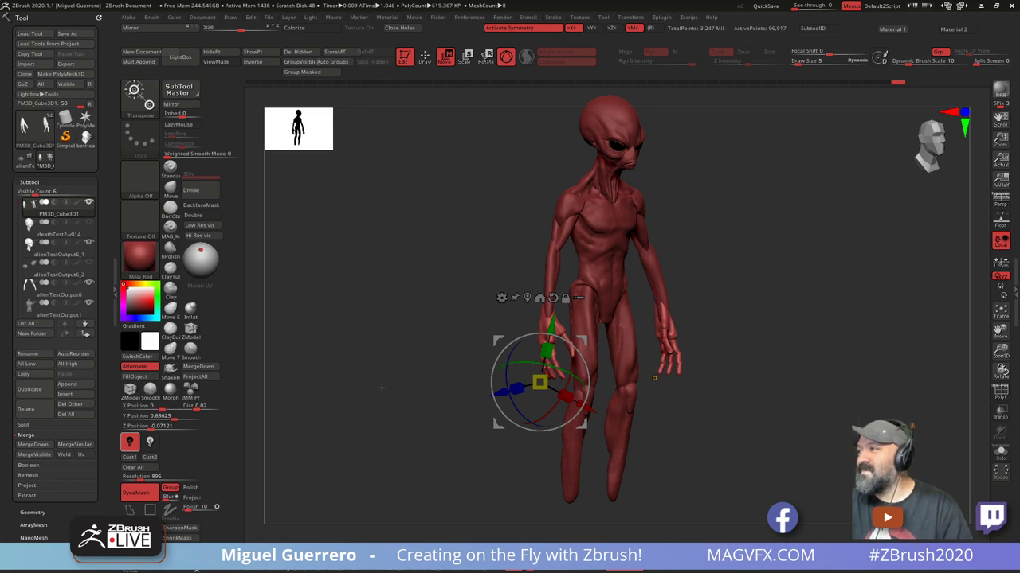
Nudge the merged hands forward so that they line up better with the wrists
left_click_drag(380, 373, 446, 394)
left_click_drag(345, 379, 436, 362)
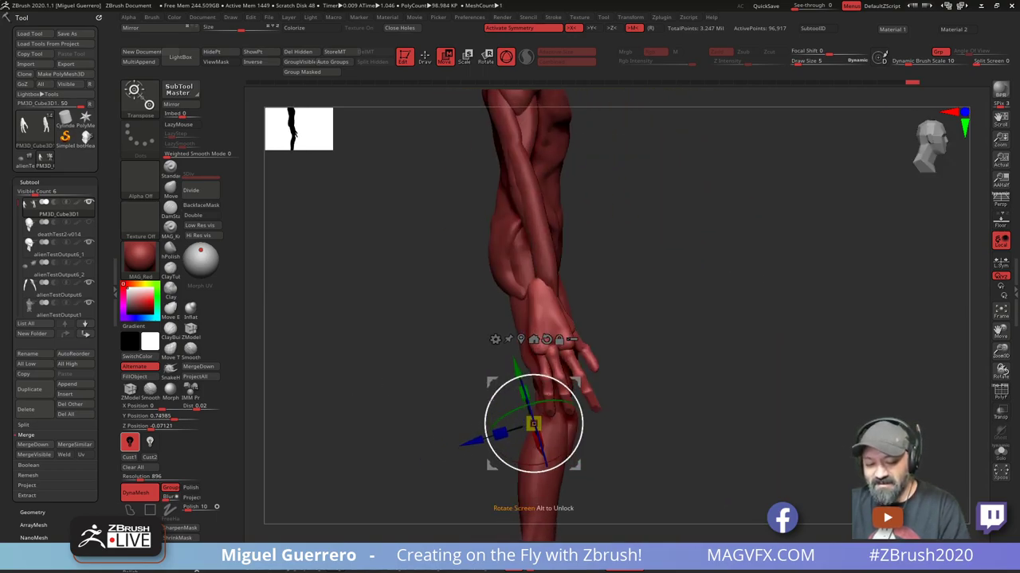
left_click_drag(493, 382, 500, 383)
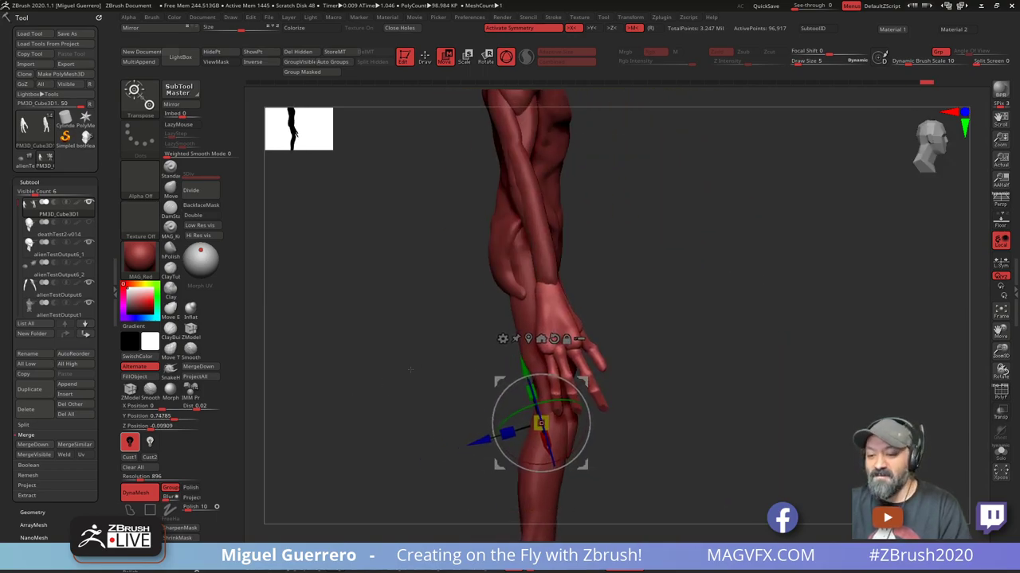
left_click_drag(410, 369, 380, 365)
left_click_drag(422, 393, 416, 398)
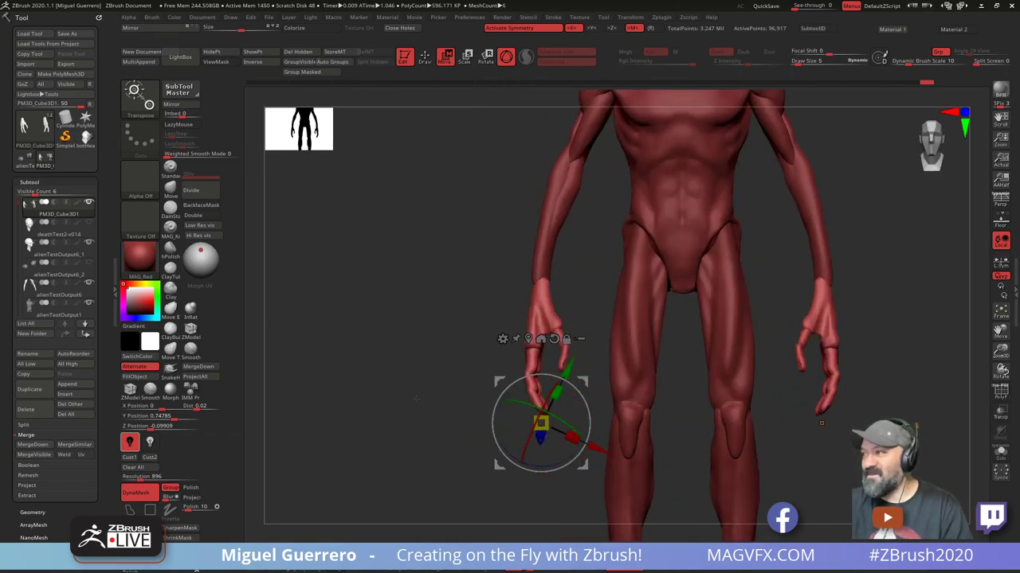
left_click_drag(423, 400, 423, 311)
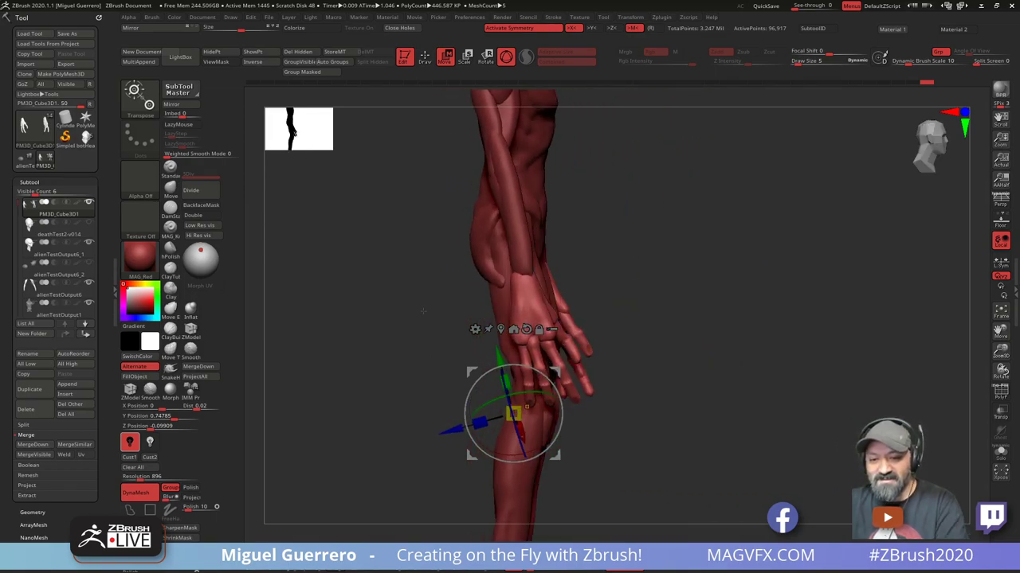
Isolate the added finger by its polygroup and mask the rest of both hands, leaving only that finger free to move
key("q")
mouse_move(424, 372)
left_mouse_down()
mouse_move(428, 364)
mouse_move(465, 403)
mouse_move(536, 364)
mouse_move(467, 369)
mouse_move(485, 390)
mouse_move(462, 385)
left_mouse_up()
left_click(537, 373, "ctrl+alt+shift")
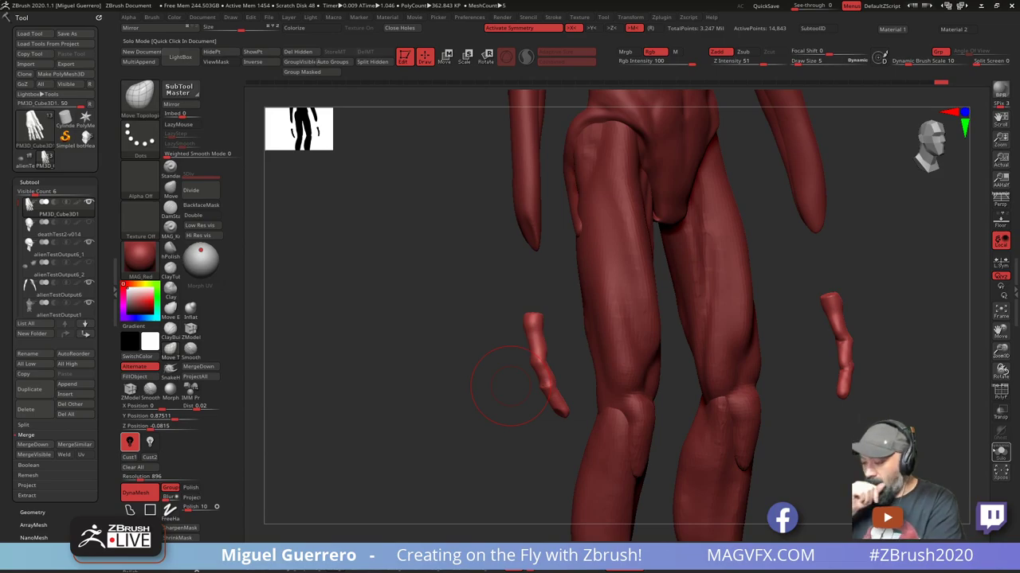
left_click_drag(483, 300, 701, 485, "ctrl")
left_click(418, 394, "ctrl+shift")
left_click_drag(418, 394, 387, 239)
key("w")
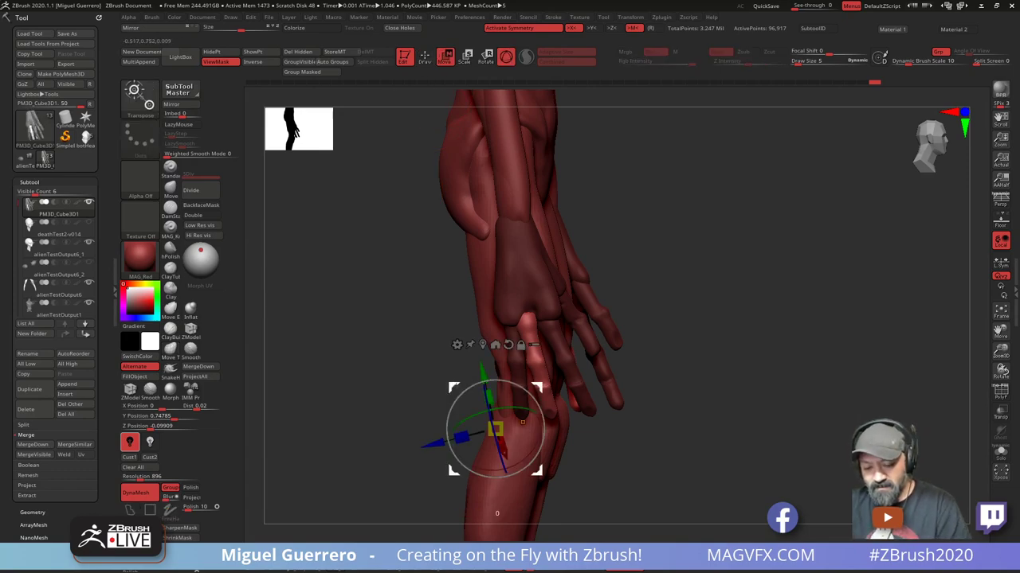
Shift the unmasked finger slightly toward its neighbour and set the gizmo pivot at its knuckle
left_click_drag(454, 388, 459, 392)
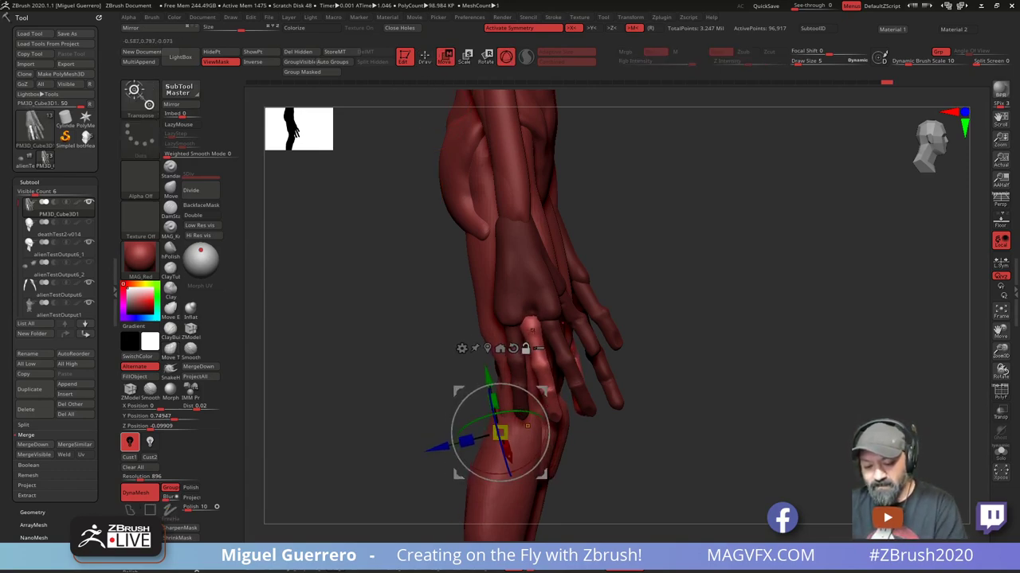
left_click_drag(499, 433, 532, 329, "alt")
right_click_drag(436, 318, 446, 406, "ctrl")
right_click_drag(526, 399, 495, 314, "alt")
left_click(528, 423, "alt")
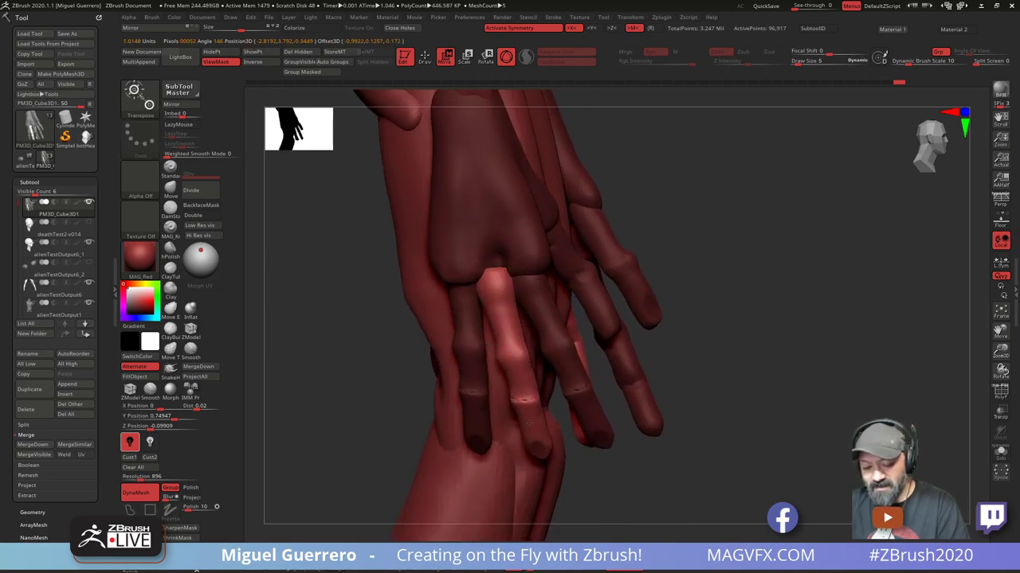
left_click(492, 275, "alt")
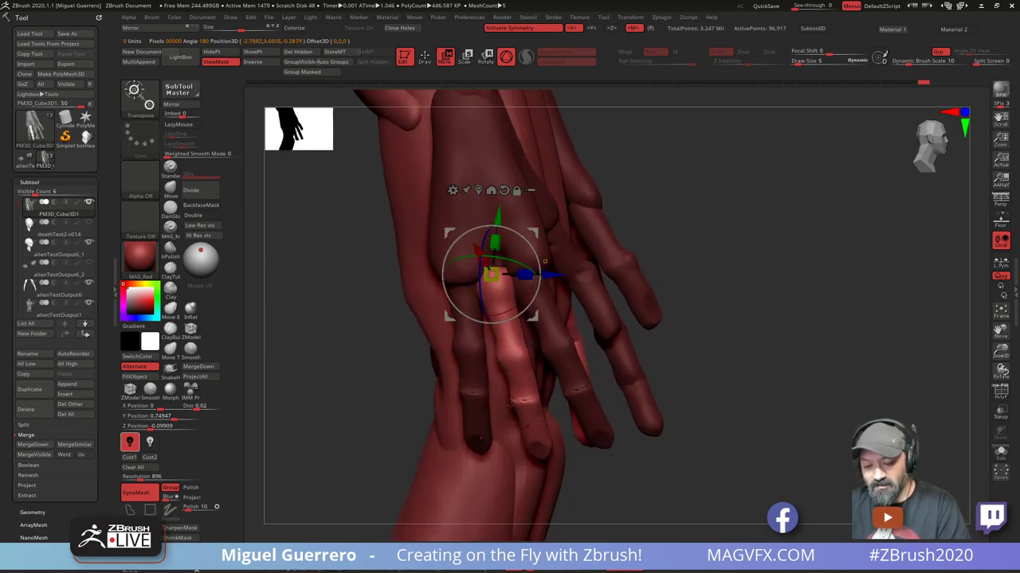
left_click(534, 441, "alt")
left_click_drag(534, 441, 491, 275, "alt")
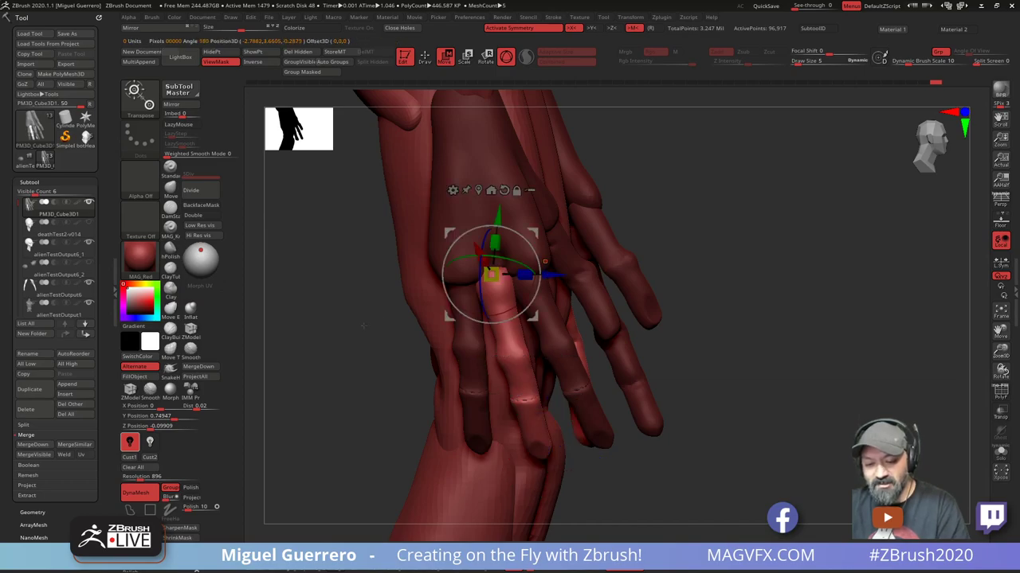
Adjust the added finger's placement at the knuckle with the gizmo
left_click_drag(362, 325, 355, 390)
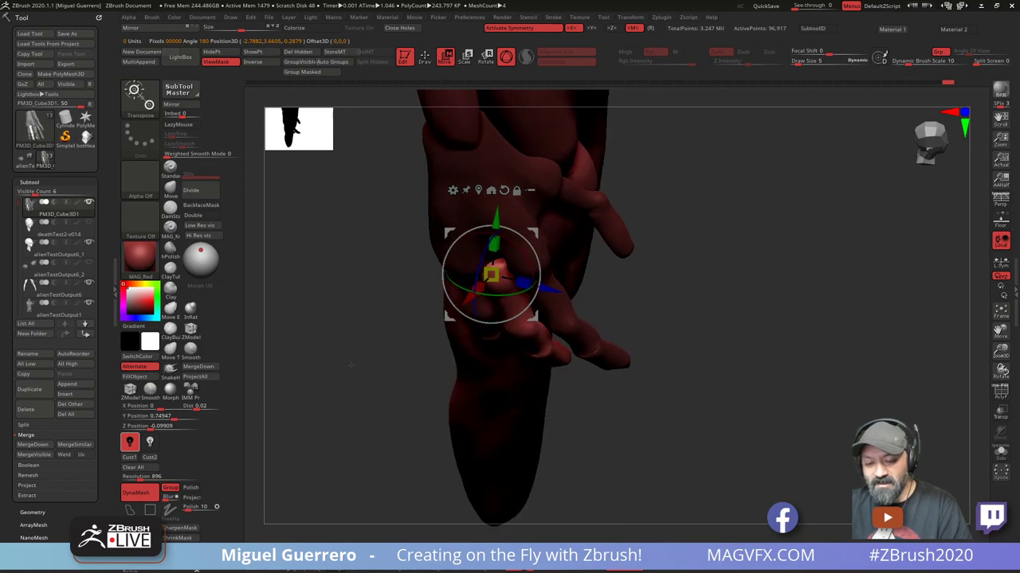
right_click_drag(354, 382, 358, 342, "ctrl")
left_click(502, 254, "alt")
left_click_drag(577, 247, 579, 246)
right_click_drag(496, 296, 434, 275)
left_click_drag(434, 275, 386, 284)
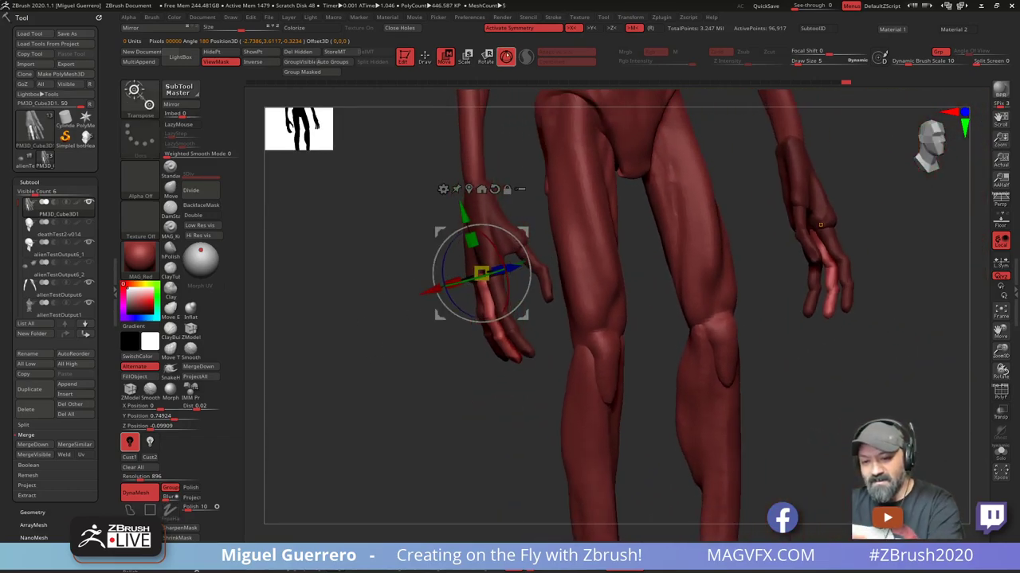
Lay a transpose line along the added finger and scale the finger with it
key("y")
left_click_drag(390, 119, 445, 119)
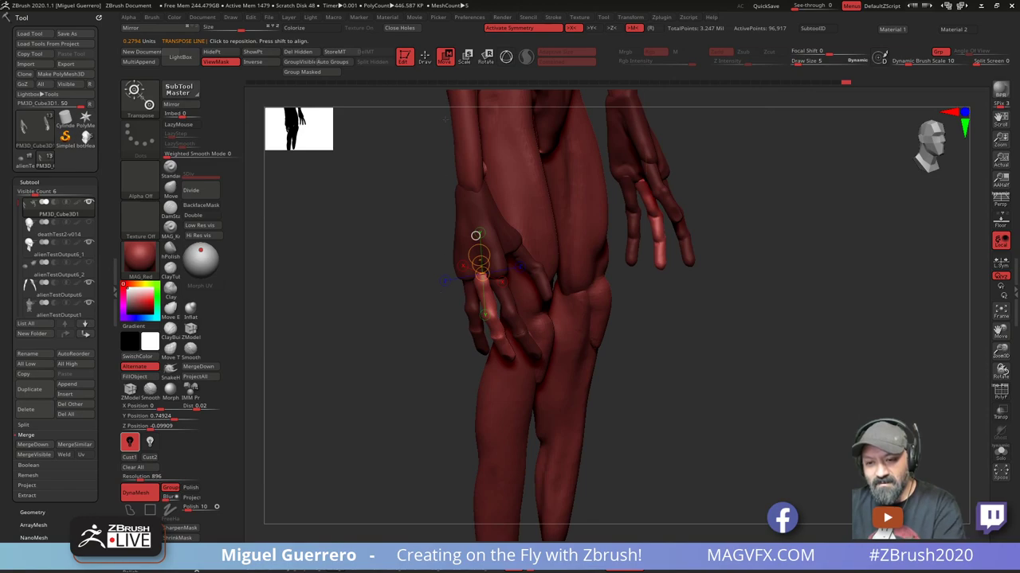
key("e")
left_click_drag(479, 263, 516, 395)
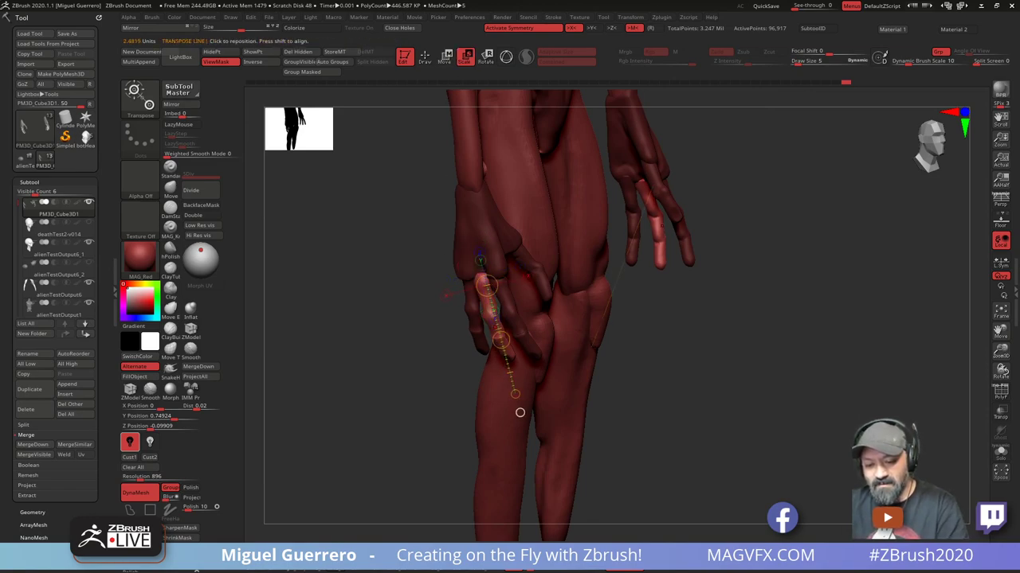
left_click_drag(500, 340, 492, 323)
left_click_drag(486, 285, 482, 268)
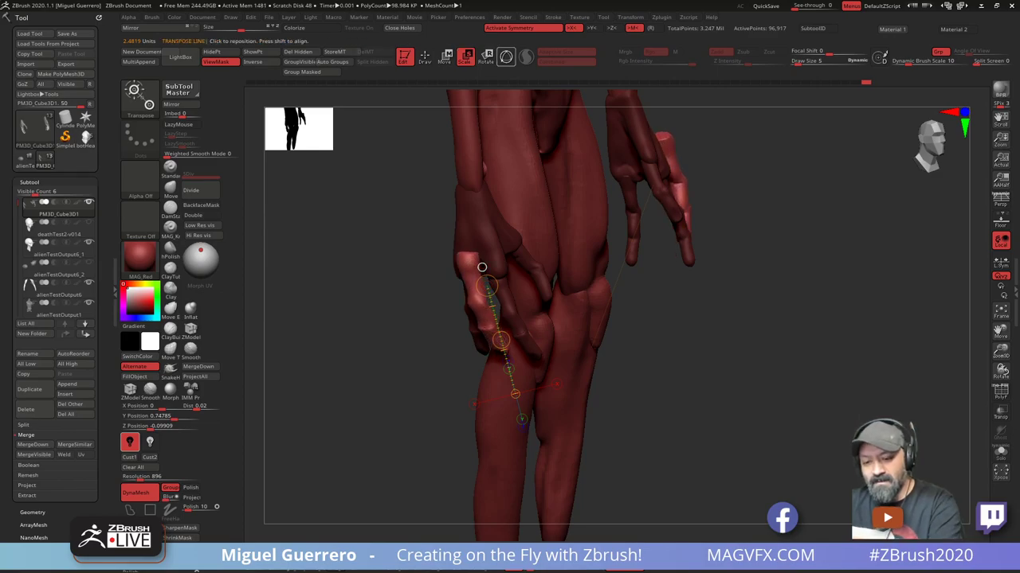
Switch back to the gizmo and move the scaled finger into place at the knuckle between the neighbouring fingers
key("y")
left_click_drag(443, 327, 458, 344)
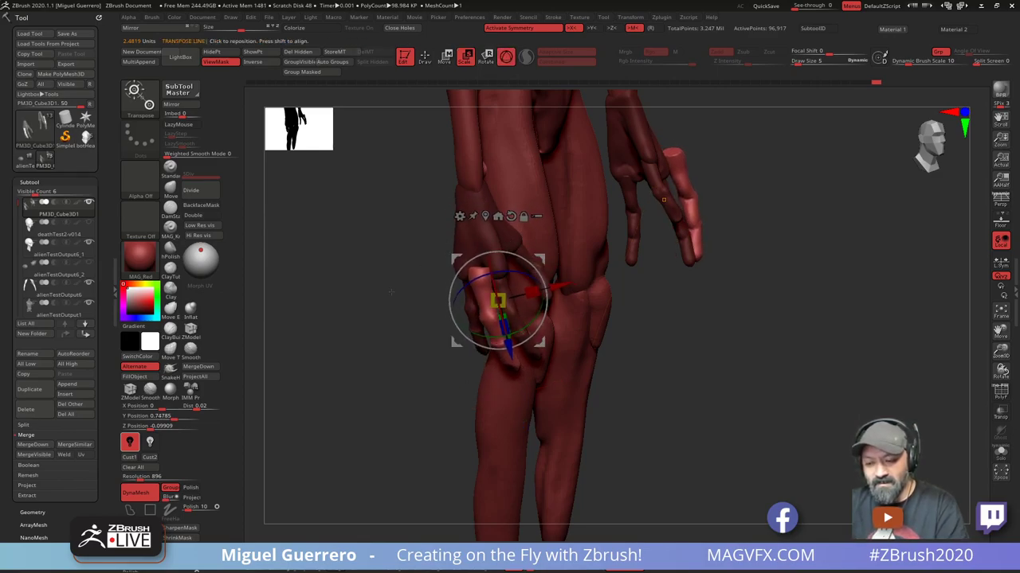
left_click_drag(391, 292, 335, 283)
left_click_drag(455, 257, 495, 264)
left_click_drag(435, 275, 479, 275)
left_click_drag(410, 307, 361, 313)
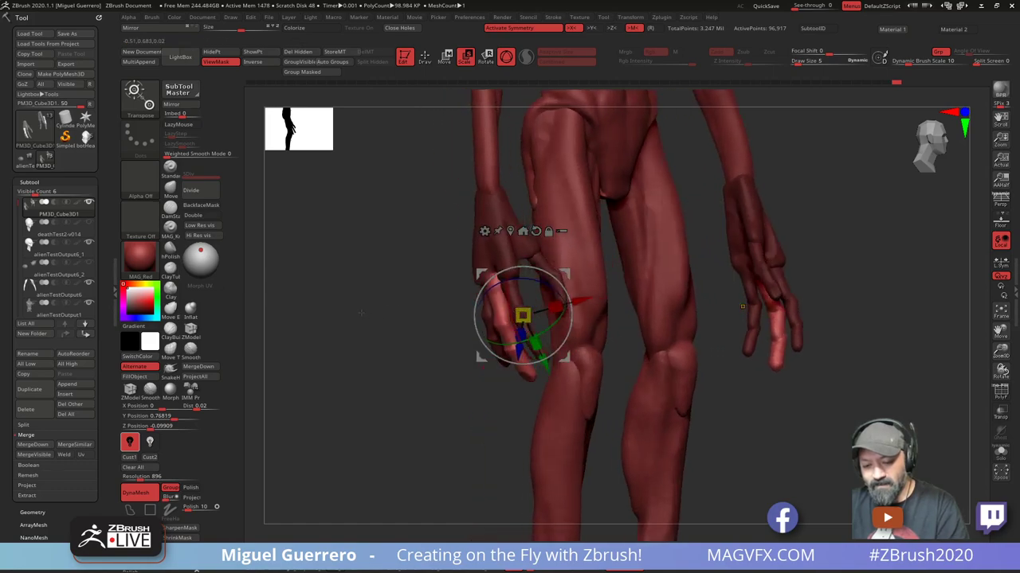
right_click_drag(361, 312, 322, 278)
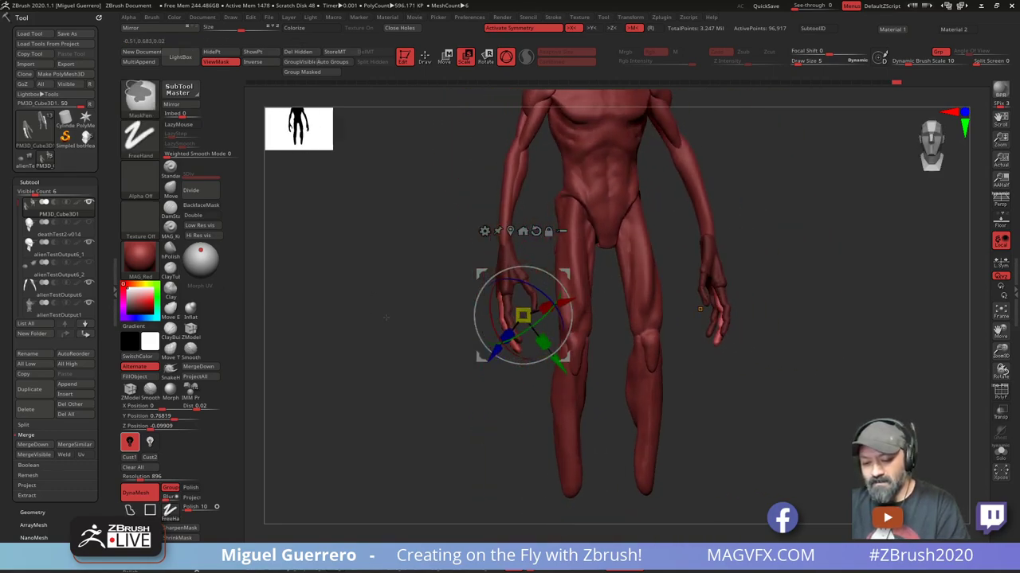
right_click_drag(386, 318, 375, 317)
left_click_drag(481, 274, 414, 316)
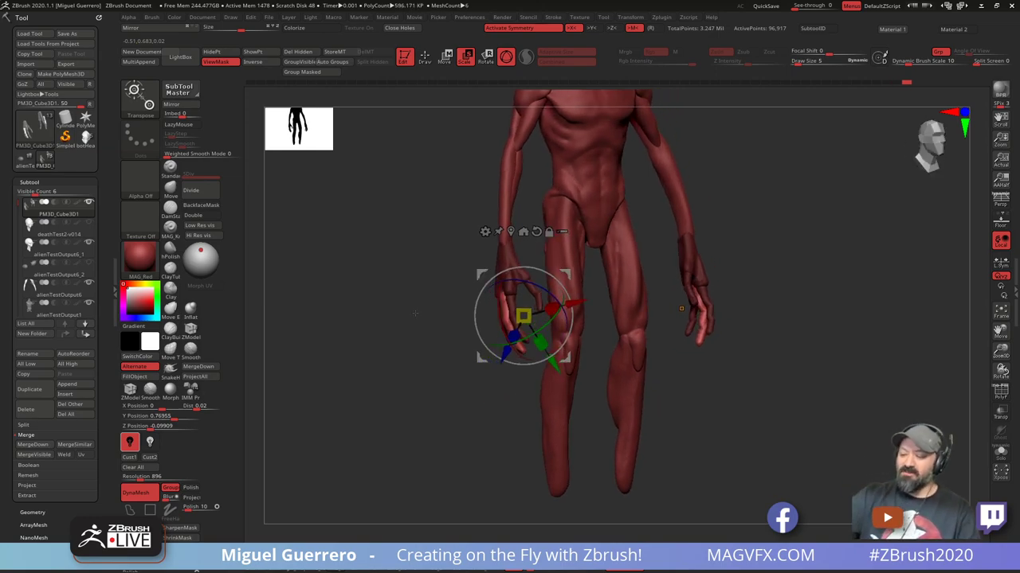
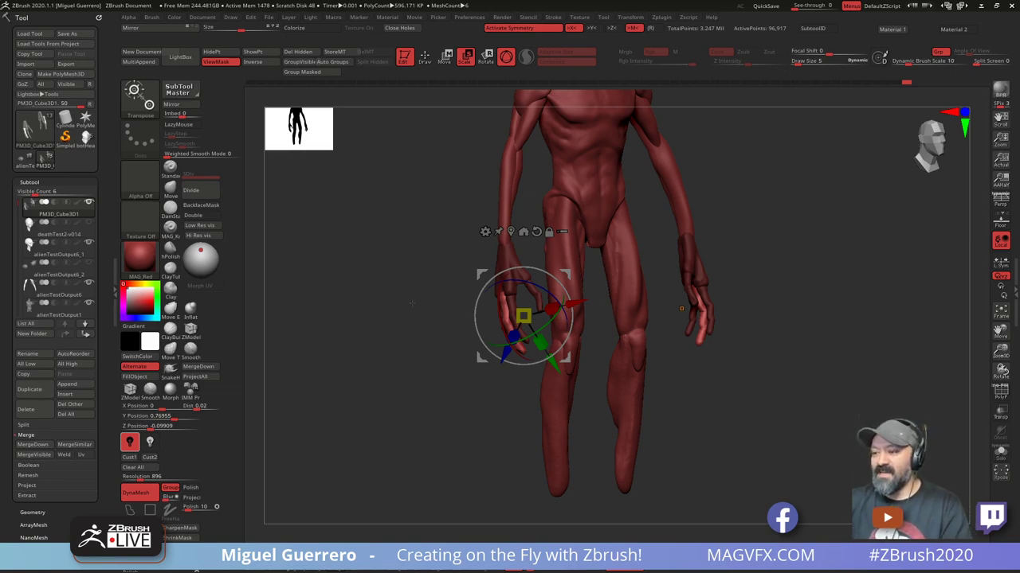
Select the head subtool alienTestOutput6_1, return to Draw mode and raise its subdivision level to 5
left_click_drag(449, 128, 476, 290, "alt")
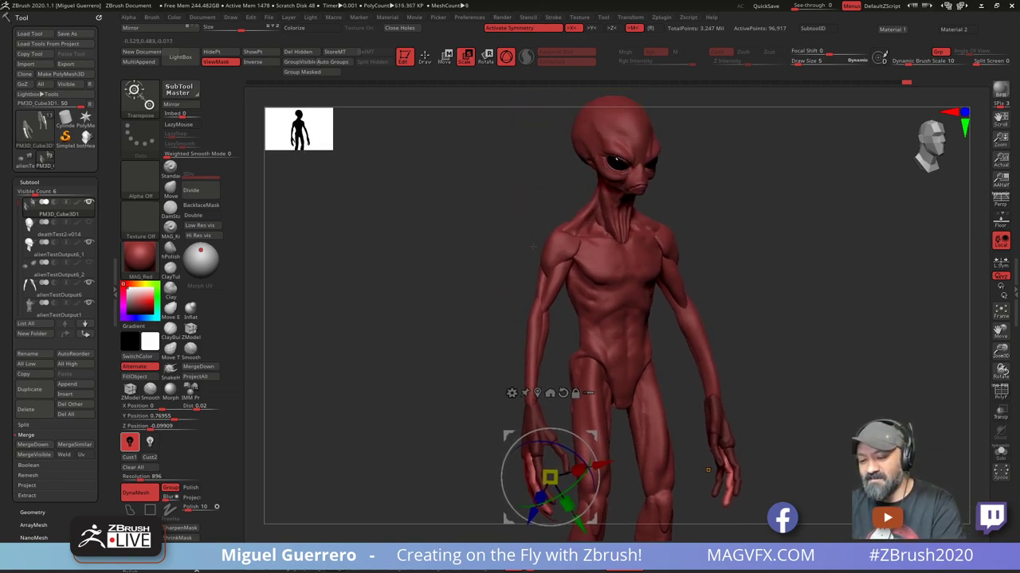
left_click(607, 208, "alt")
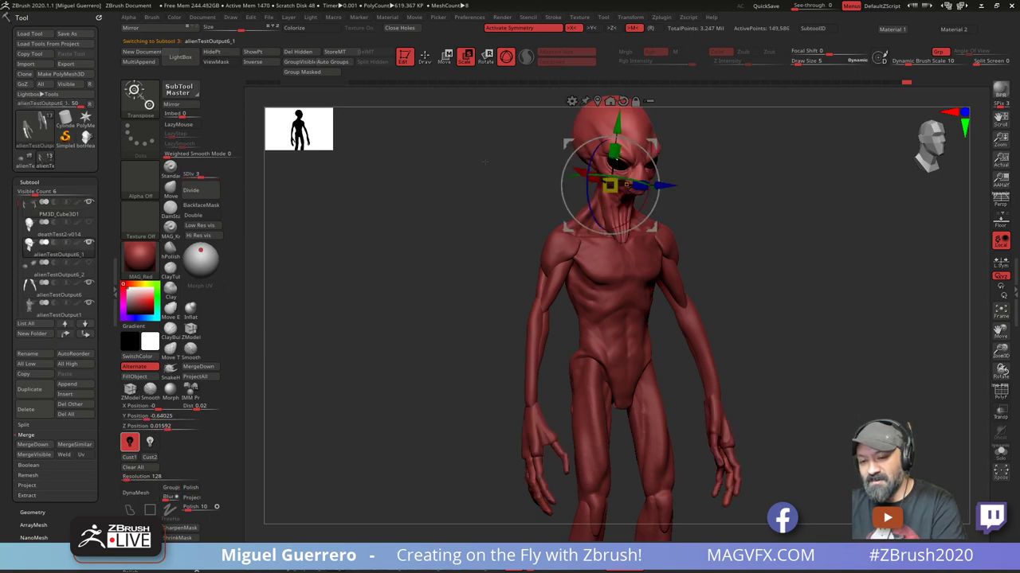
left_click(426, 57)
left_click_drag(446, 234, 489, 285, "alt")
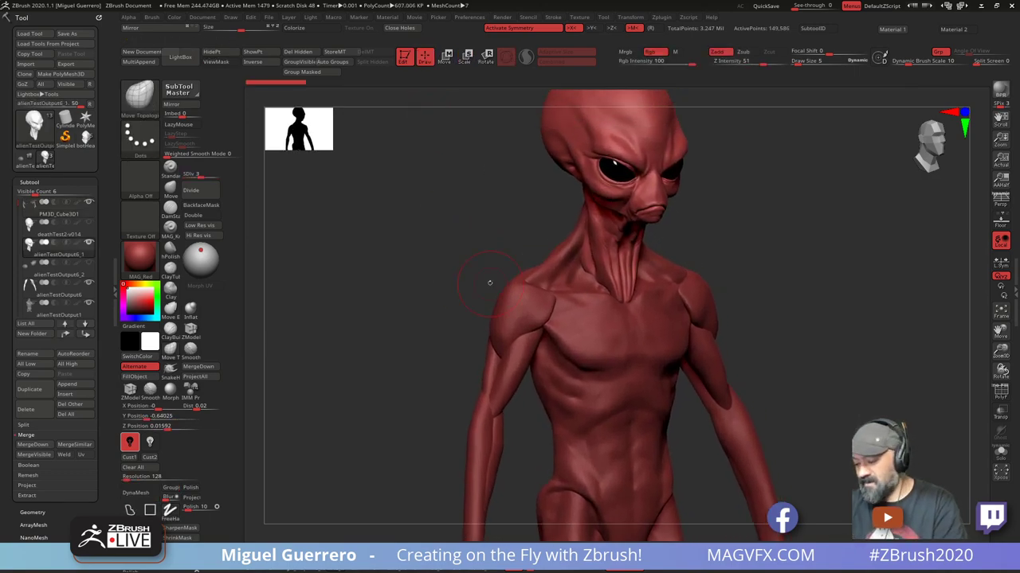
left_click(1001, 451)
left_click(1000, 451)
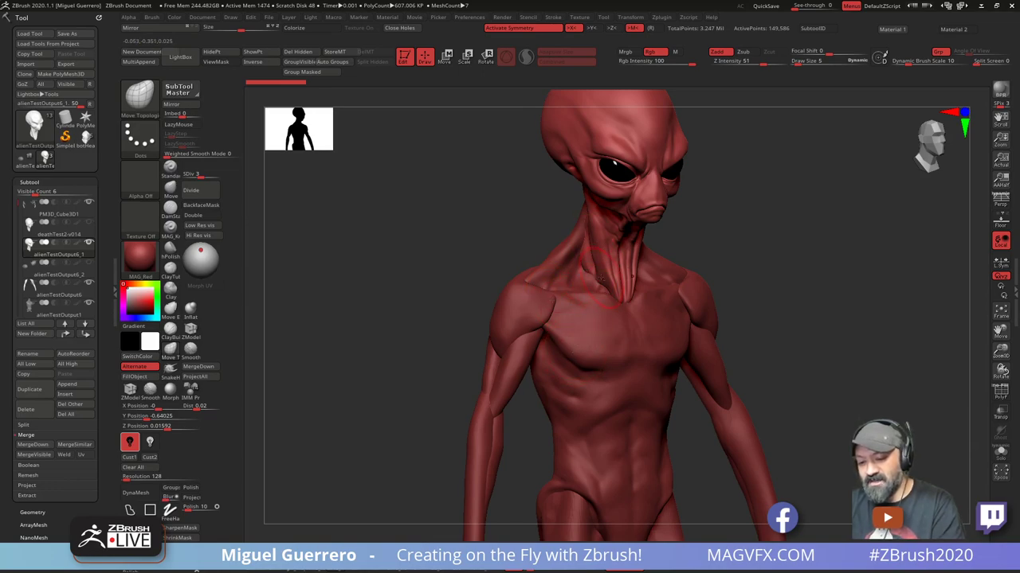
left_click_drag(200, 175, 294, 195)
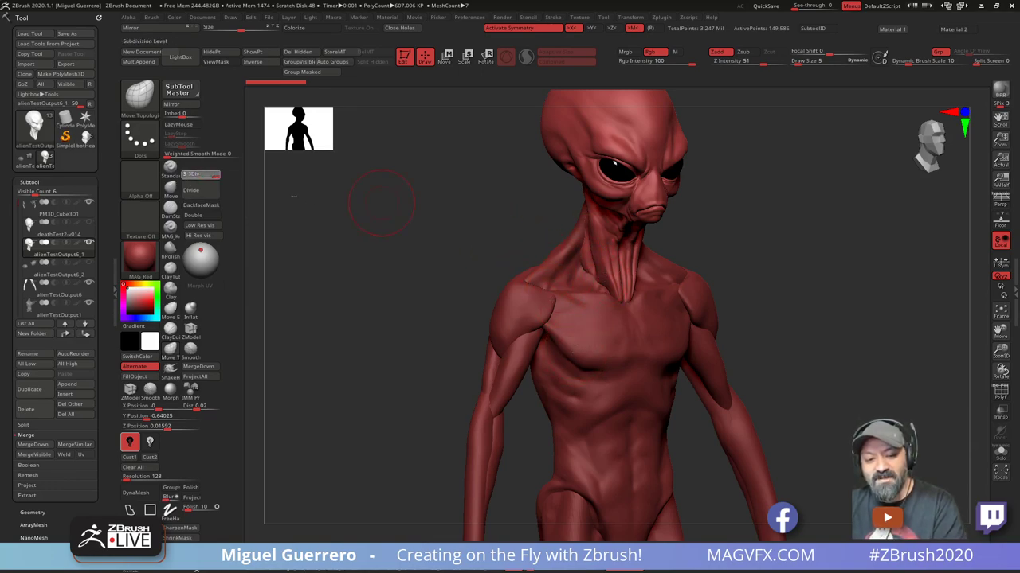
right_click_drag(414, 262, 475, 331, "alt")
left_click_drag(476, 330, 431, 302)
left_click_drag(403, 296, 427, 302)
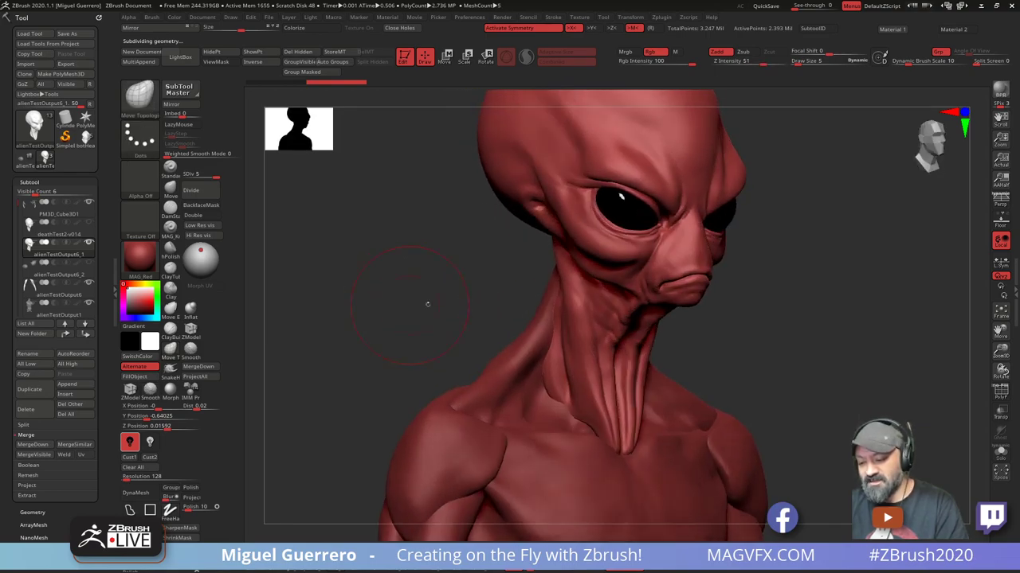
Turn on the polyframe display and examine the head's mesh density around the eye, finishing with the whole body framed
left_click(1000, 392)
left_click_drag(507, 275, 460, 329)
left_click_drag(460, 238, 443, 347, "alt")
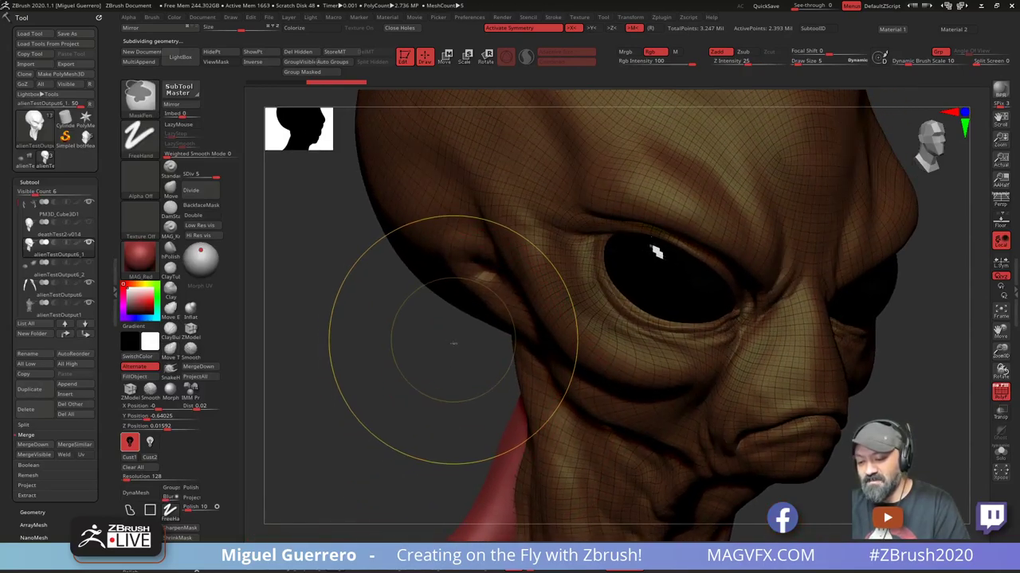
right_click_drag(454, 341, 464, 382, "ctrl")
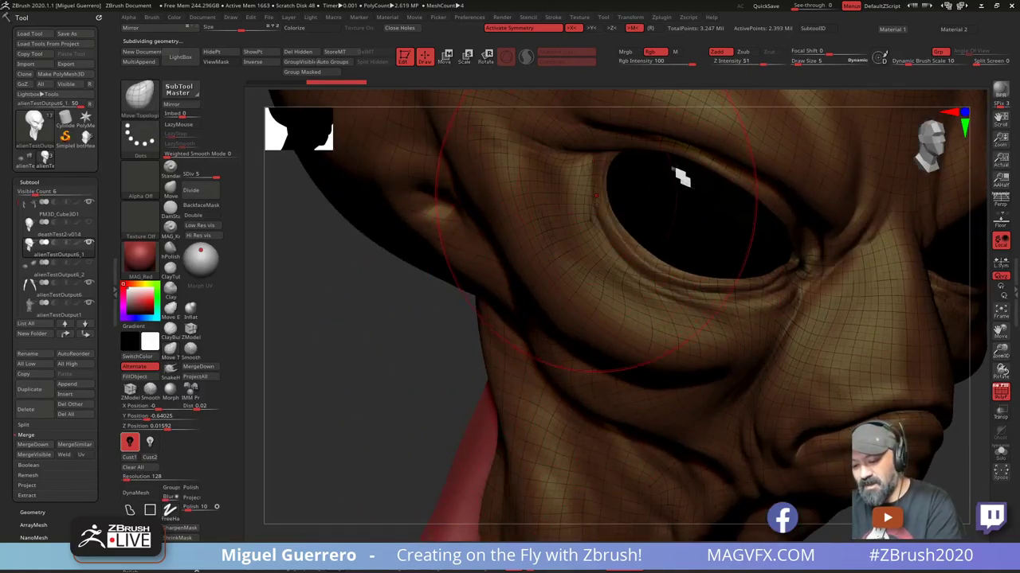
mouse_move(639, 278)
right_mouse_down("ctrl")
mouse_move(644, 307)
mouse_move(627, 311)
mouse_move(567, 225)
mouse_move(559, 258)
mouse_move(634, 290)
right_mouse_up("ctrl")
right_click_drag(690, 268, 595, 301, "alt")
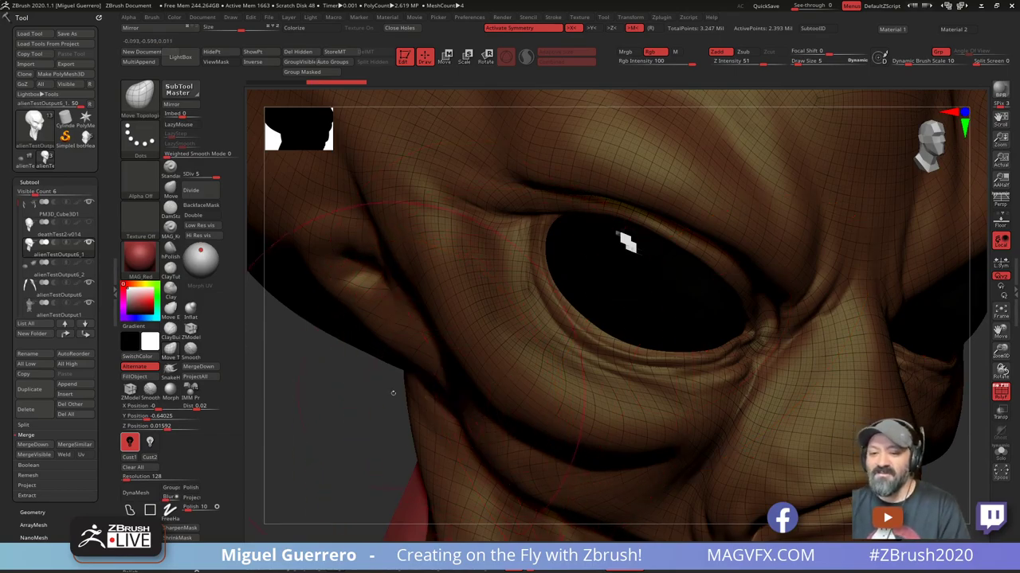
key("ctrl")
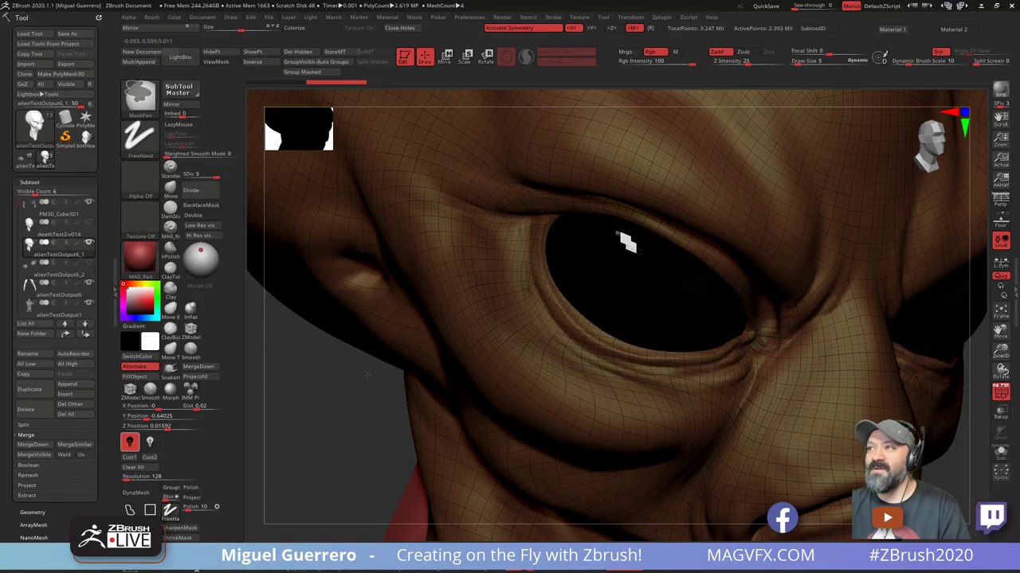
key("f")
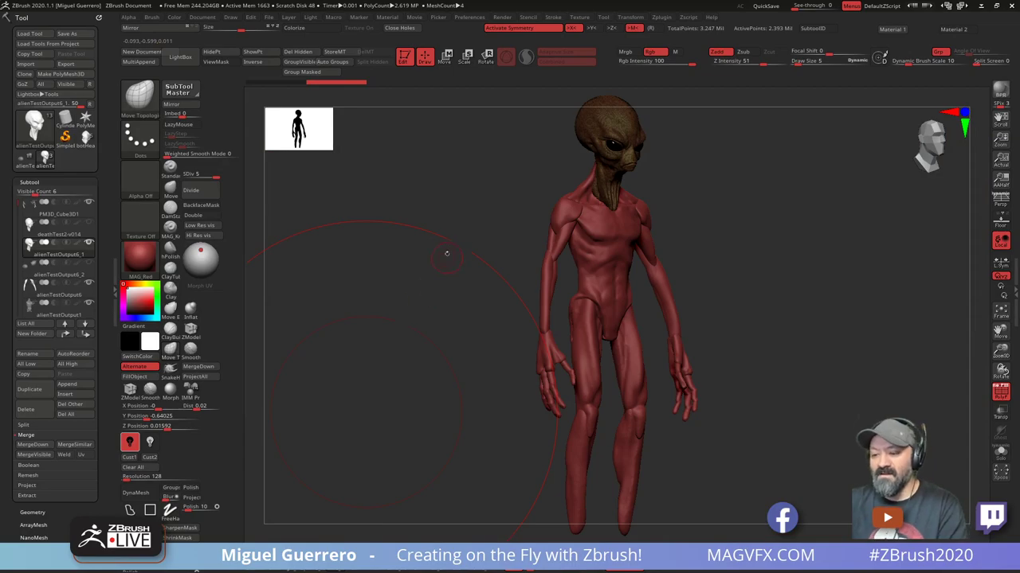
Turn off the polyframe display, look over the head and torso, and make the hands subtool PM3D_Cube3D1 active
left_click_drag(446, 253, 441, 333, "alt")
right_click_drag(442, 331, 450, 430, "alt")
right_click_drag(494, 320, 535, 351, "ctrl")
left_click_drag(434, 357, 407, 372)
key("shift+f")
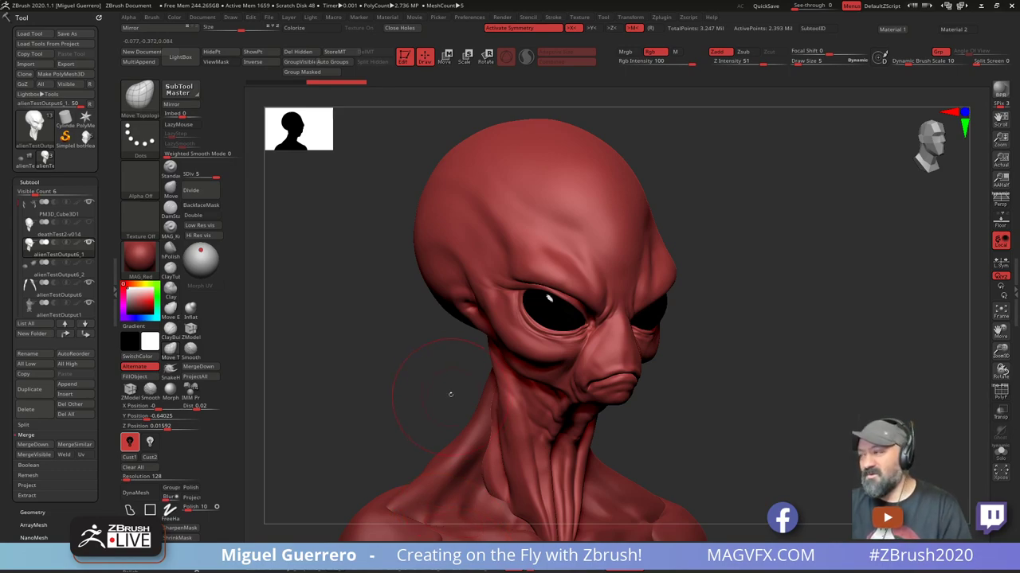
left_click_drag(434, 390, 472, 256, "alt")
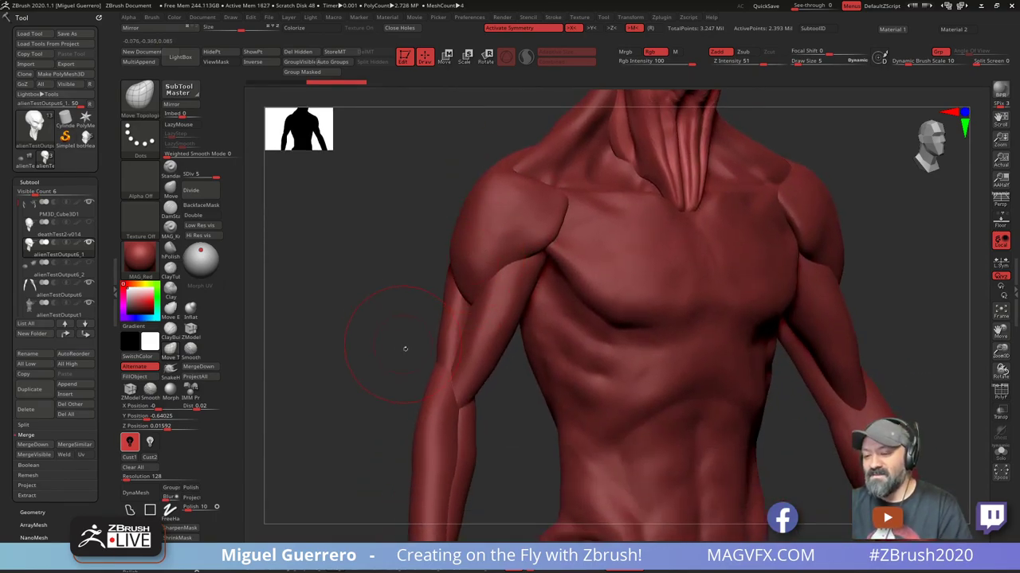
left_click_drag(407, 429, 490, 333, "alt")
left_click(489, 333, "alt")
left_click_drag(350, 374, 387, 346)
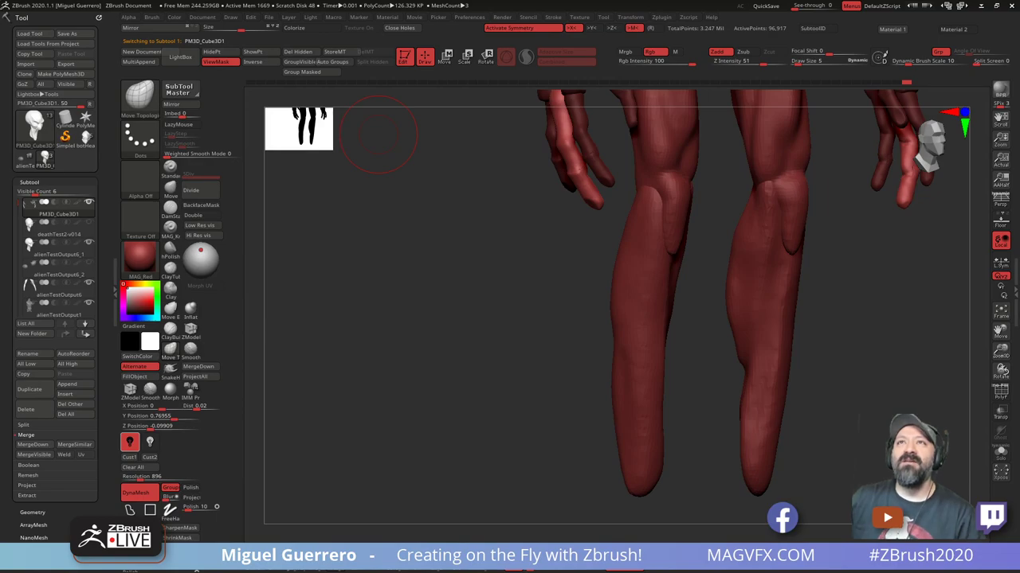
Switch to Chrome, compare the open creature-hand and monster sculpture references across Google and Pinterest, and return to ZBrush
left_click_drag(504, 0, 589, 40)
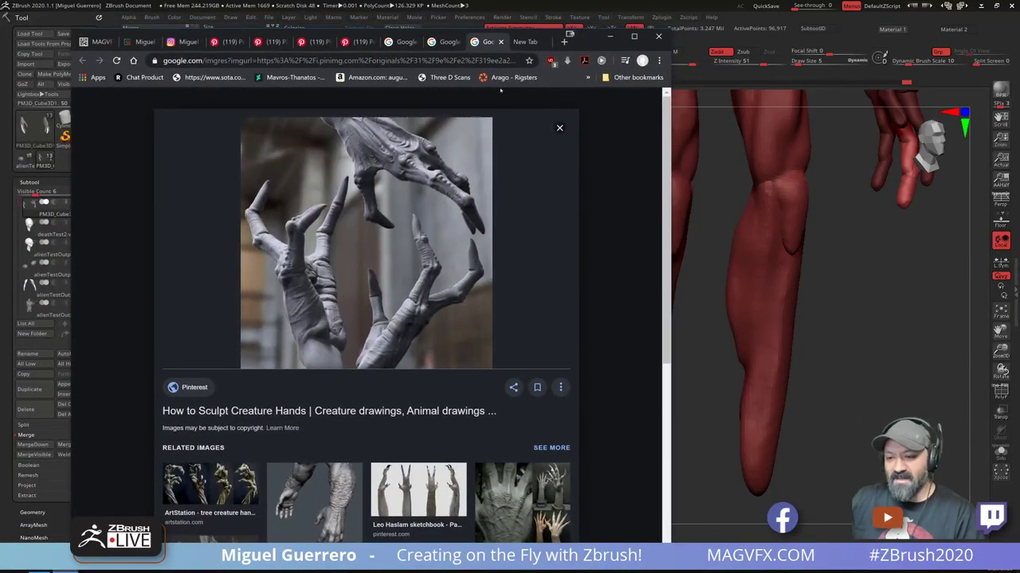
left_click(442, 43)
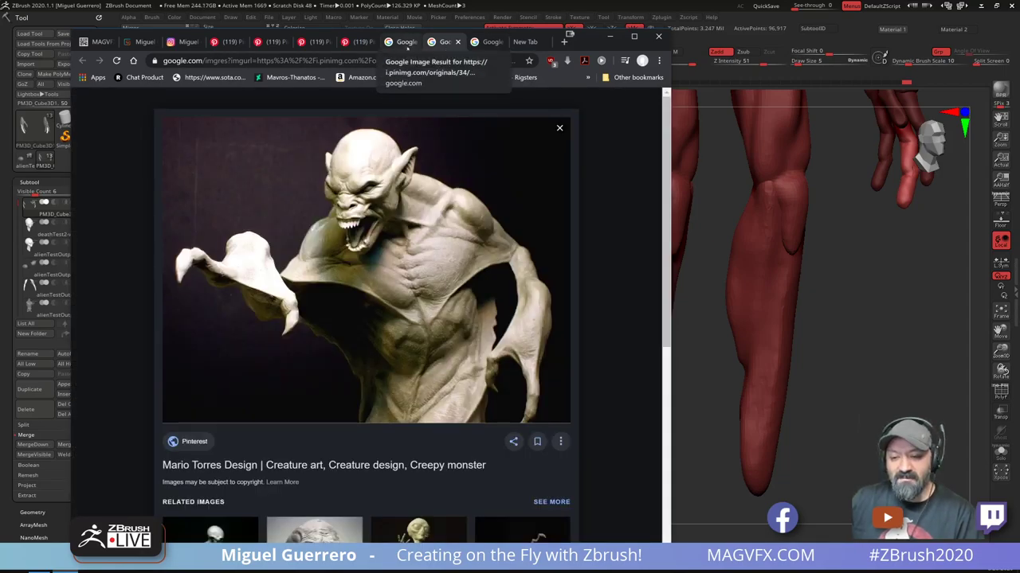
left_click(403, 44)
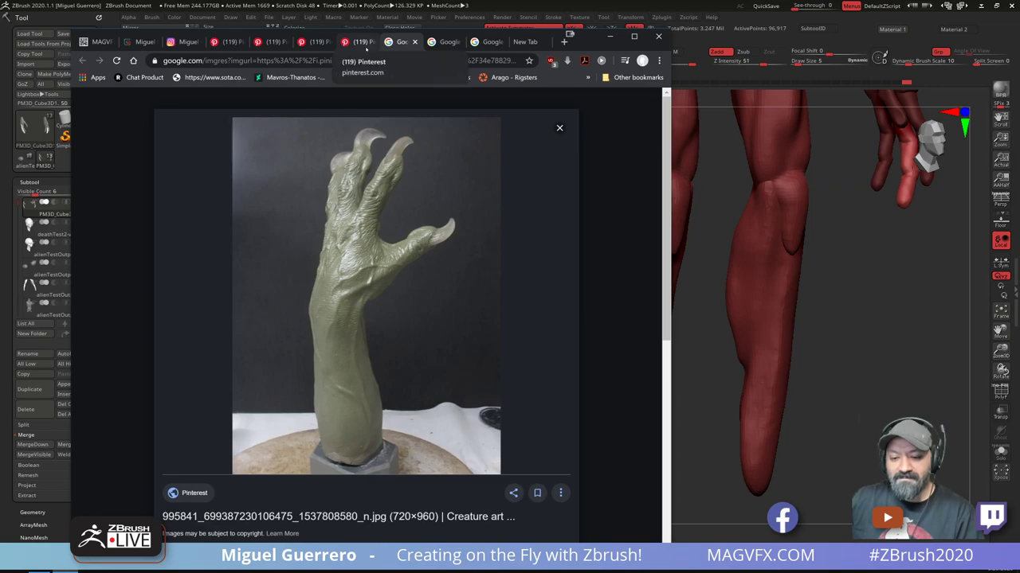
left_click(360, 42)
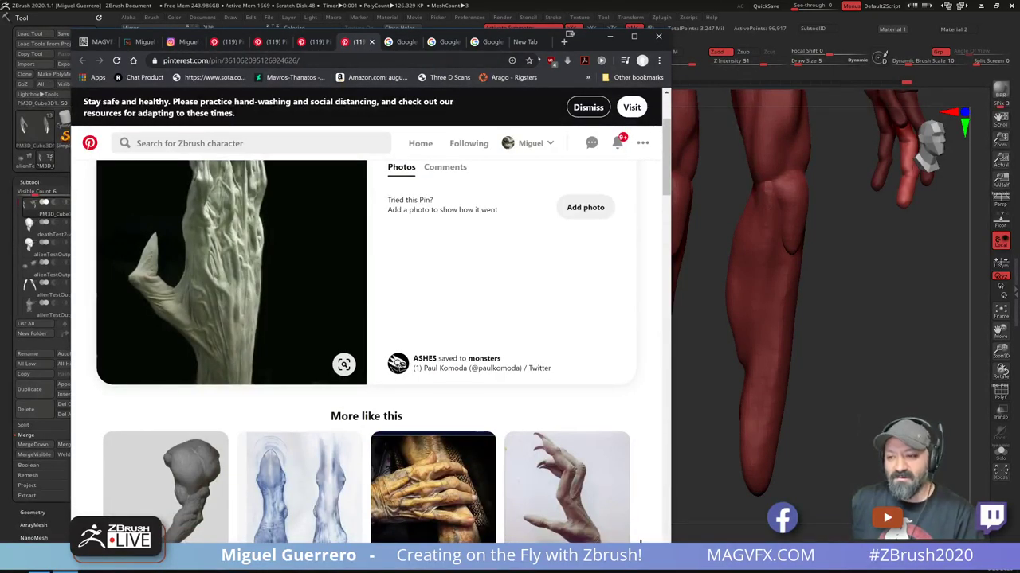
left_click_drag(569, 34, 518, 0)
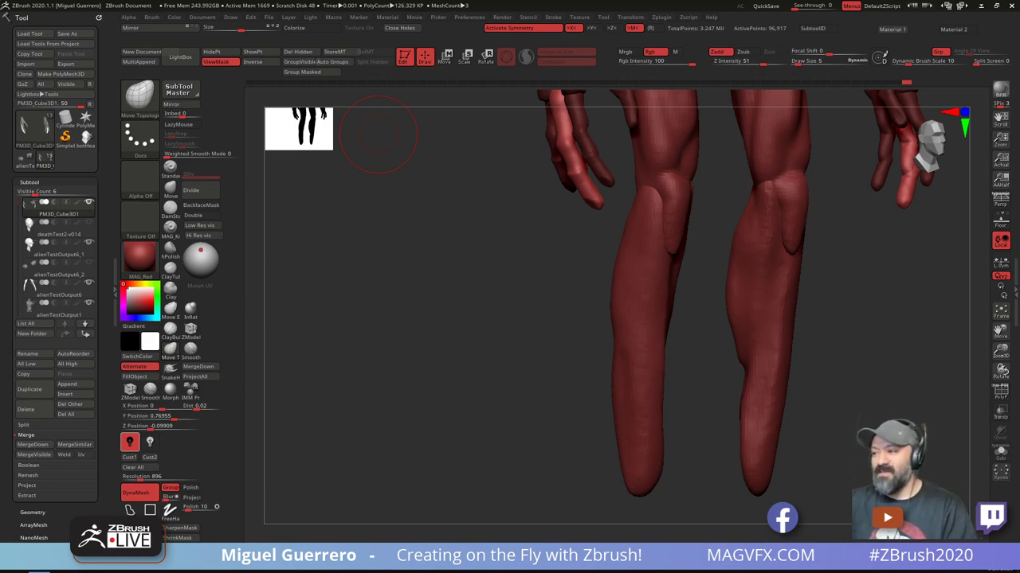
Clear the mask from the hands so the palms and all fingers are editable
left_click_drag(419, 328, 439, 295)
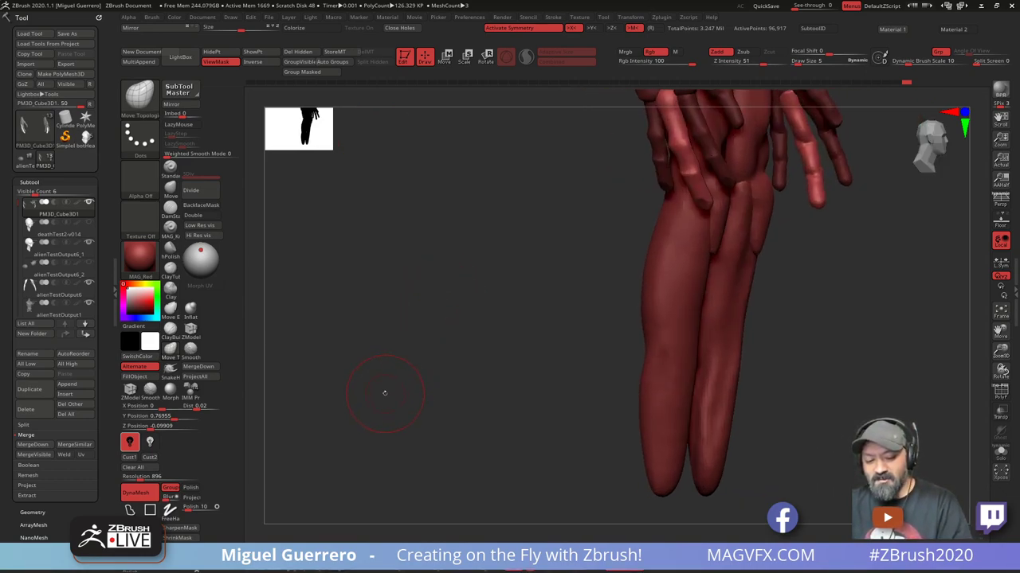
mouse_move(385, 392)
left_mouse_down()
mouse_move(421, 387)
mouse_move(412, 348)
left_mouse_up()
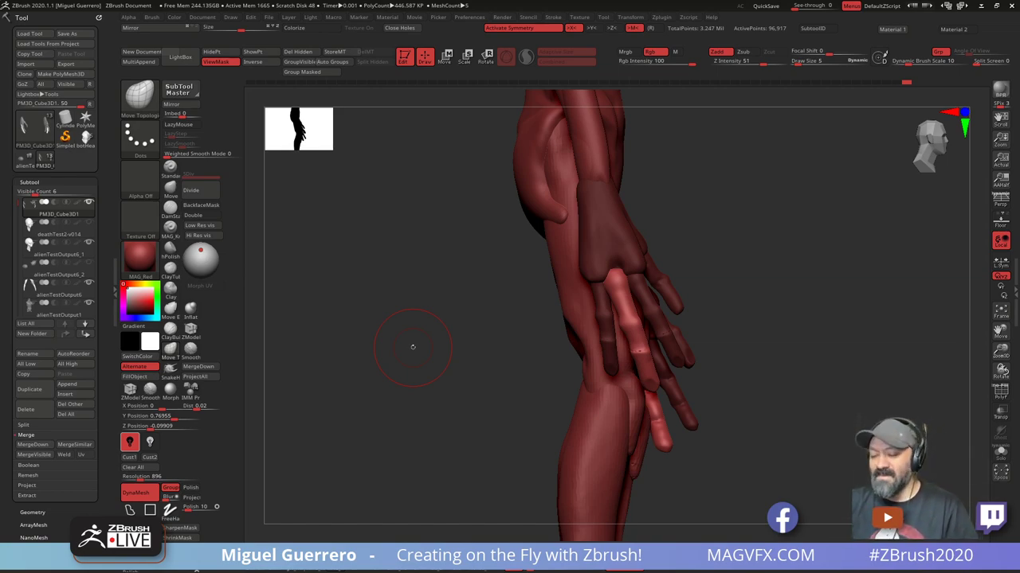
mouse_move(413, 346)
left_mouse_down()
mouse_move(380, 364)
mouse_move(396, 402)
mouse_move(392, 381)
left_mouse_up()
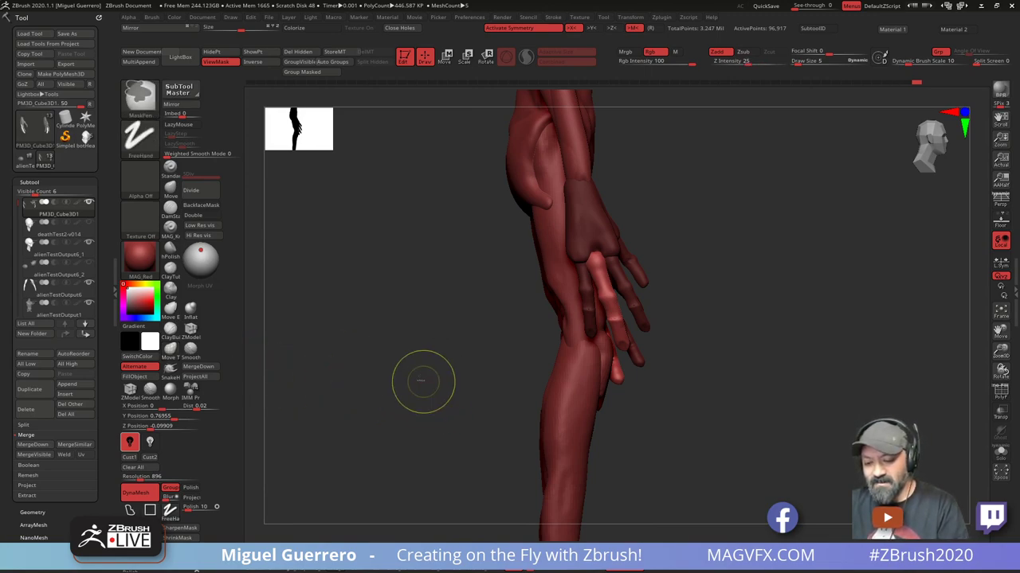
mouse_move(408, 345)
left_mouse_down("ctrl")
mouse_move(458, 414)
mouse_move(387, 369)
mouse_move(452, 293)
mouse_move(415, 302)
left_mouse_up("ctrl")
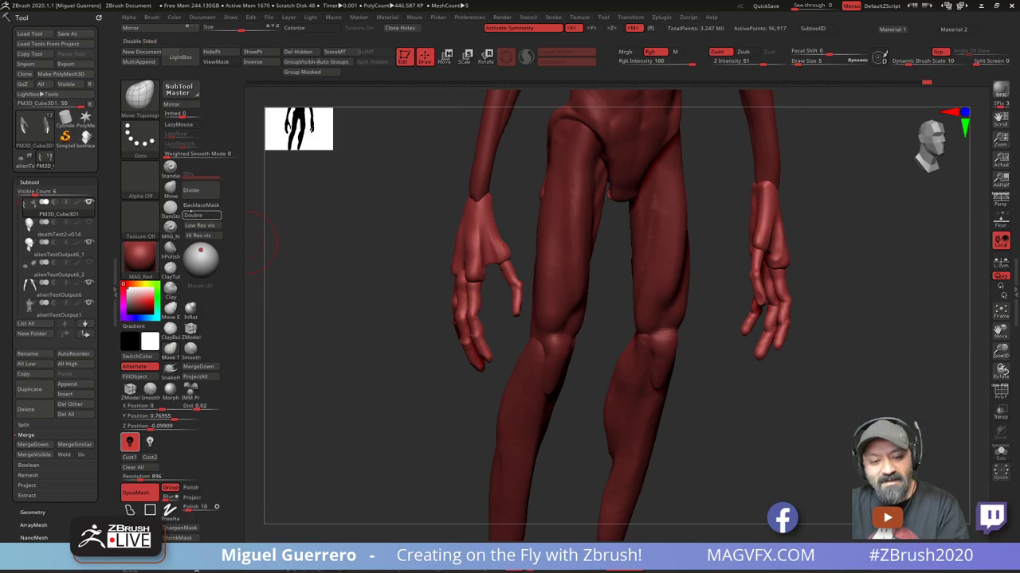
Swell the base of the thumb on the hands with the Inflat brush
left_click(190, 307)
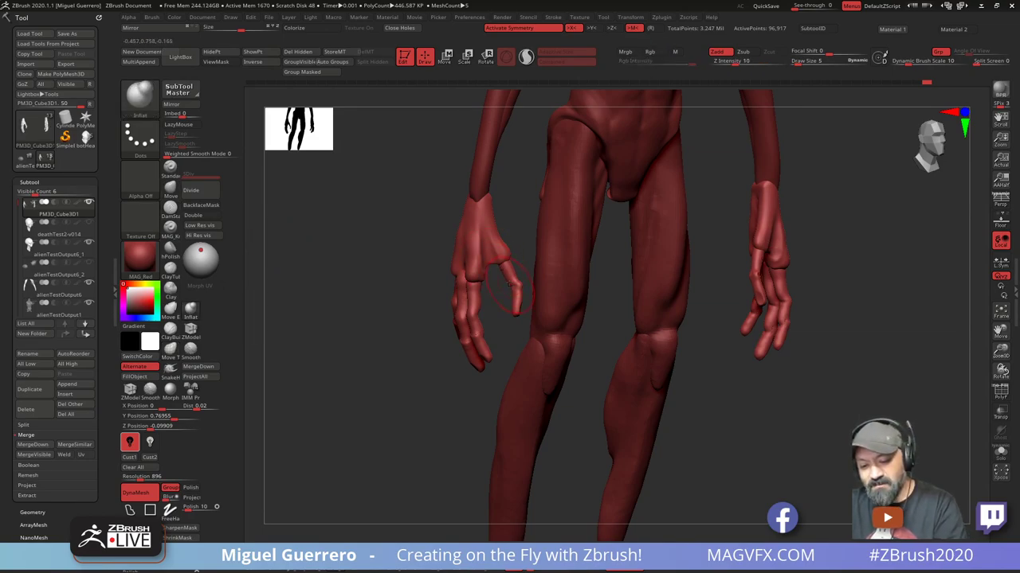
left_click_drag(510, 284, 499, 271)
left_click_drag(400, 265, 494, 261)
left_click_drag(394, 261, 339, 264)
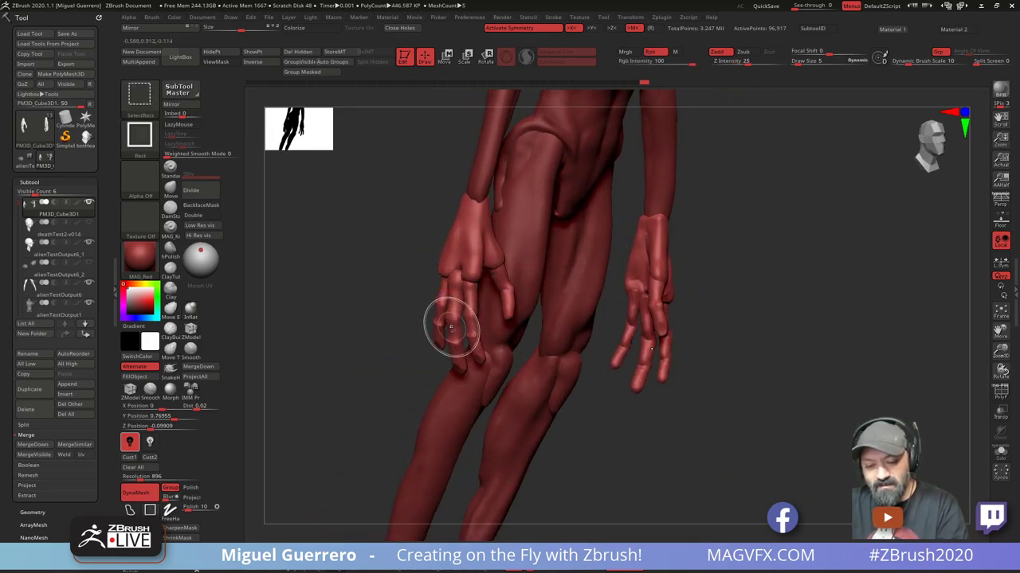
Hide the middle finger's polygroup on both hands and delete the hidden geometry
left_click(451, 328, "ctrl+shift")
left_click(351, 294, "ctrl+shift")
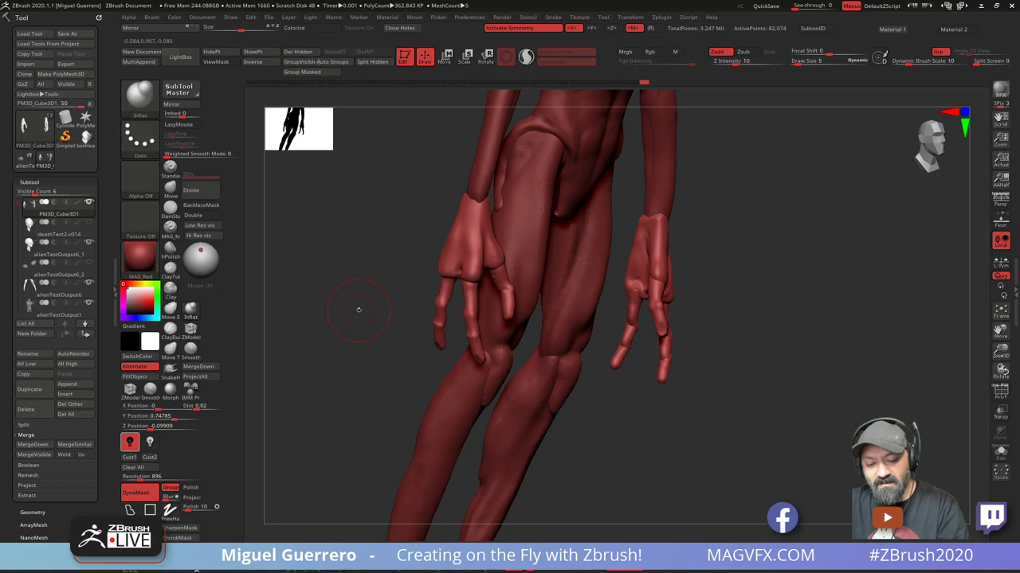
left_click(299, 52)
left_click_drag(354, 262, 361, 345)
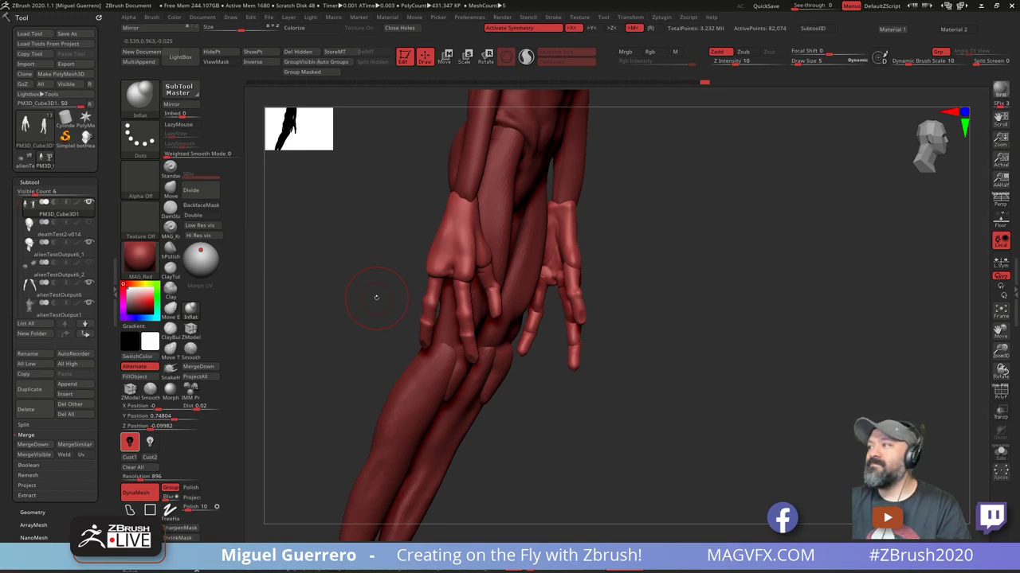
Isolate the hands with Solo and reshape the palm toward the wrist with the Move brush
left_click_drag(376, 297, 378, 335, "alt")
left_click(1001, 453)
mouse_move(462, 319)
left_mouse_down()
mouse_move(384, 309)
mouse_move(397, 306)
left_mouse_up()
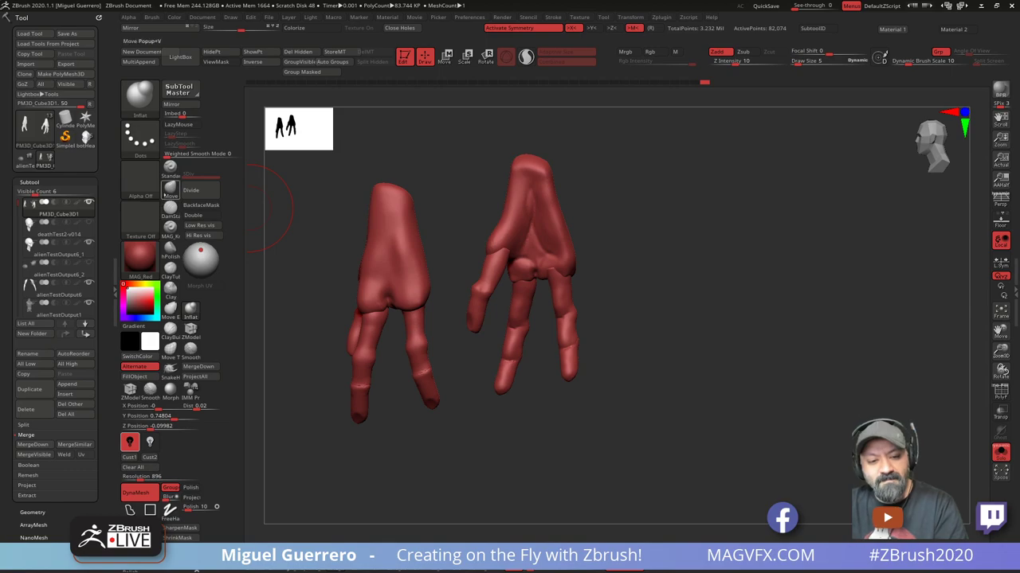
left_click(170, 190)
left_click_drag(567, 237, 555, 171)
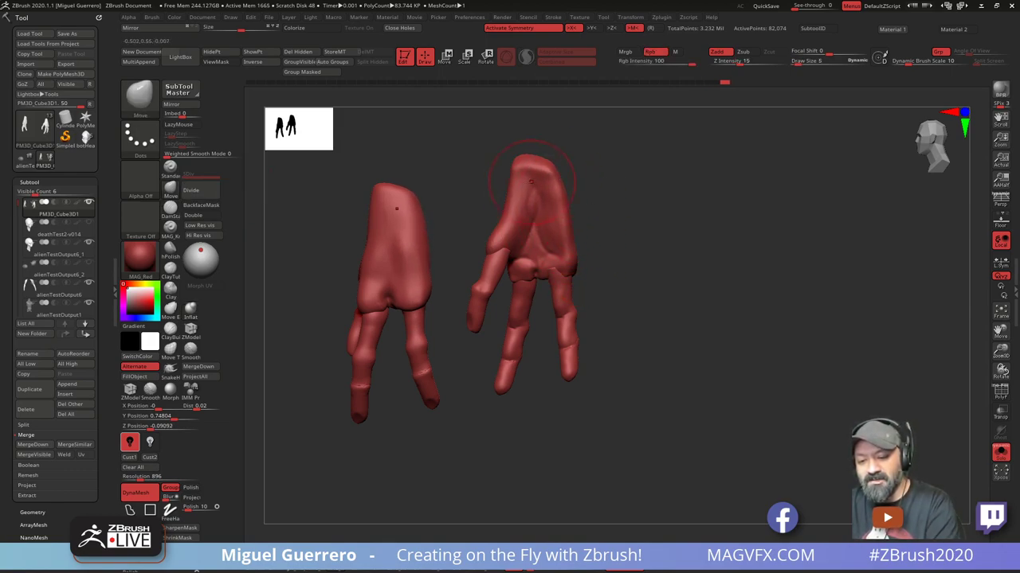
mouse_move(508, 215)
left_mouse_down()
mouse_move(499, 217)
mouse_move(500, 200)
mouse_move(597, 209)
mouse_move(326, 255)
mouse_move(361, 263)
mouse_move(270, 279)
left_mouse_up()
Inflate the thumb side of the palm and the thumb with the Inflat brush
left_click(190, 309)
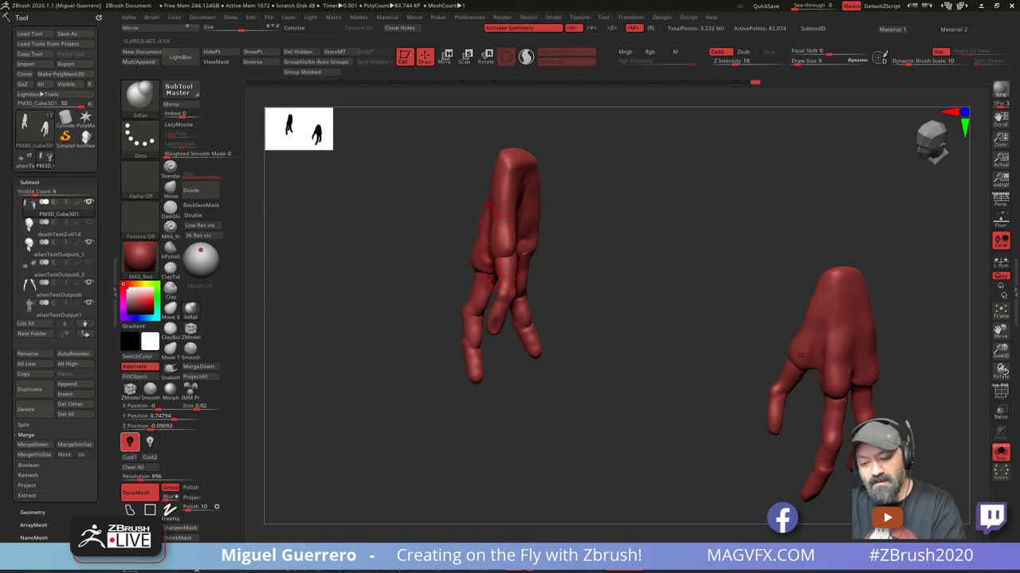
left_click_drag(507, 254, 506, 182)
mouse_move(360, 227)
left_mouse_down()
mouse_move(419, 229)
mouse_move(393, 225)
left_mouse_up()
mouse_move(486, 274)
left_mouse_down()
mouse_move(501, 255)
mouse_move(460, 250)
mouse_move(434, 292)
mouse_move(425, 283)
left_mouse_up()
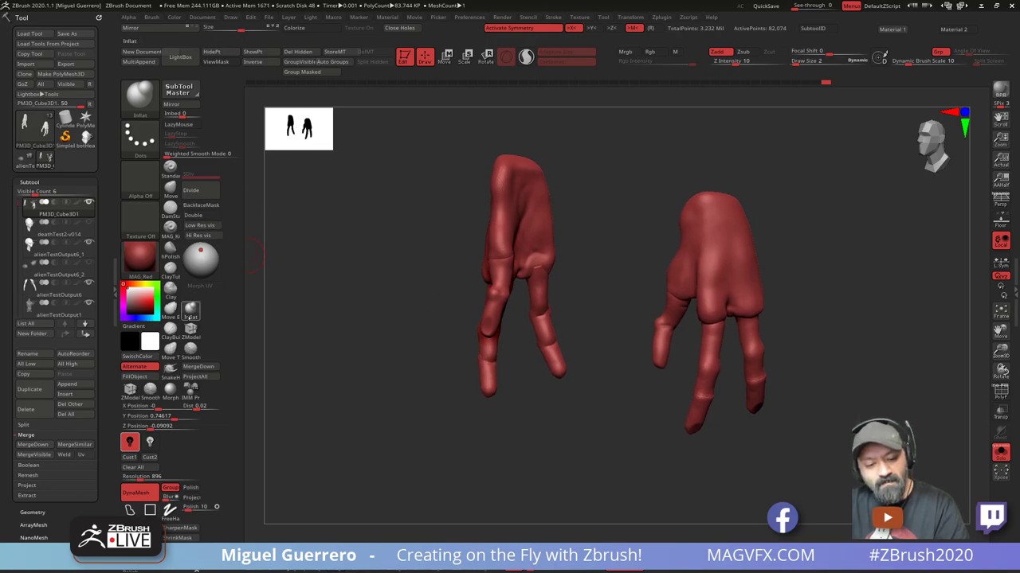
Adjust the thumb's lower segment where it joins the palm with the Move Topological brush
left_click(170, 355)
left_click(170, 354)
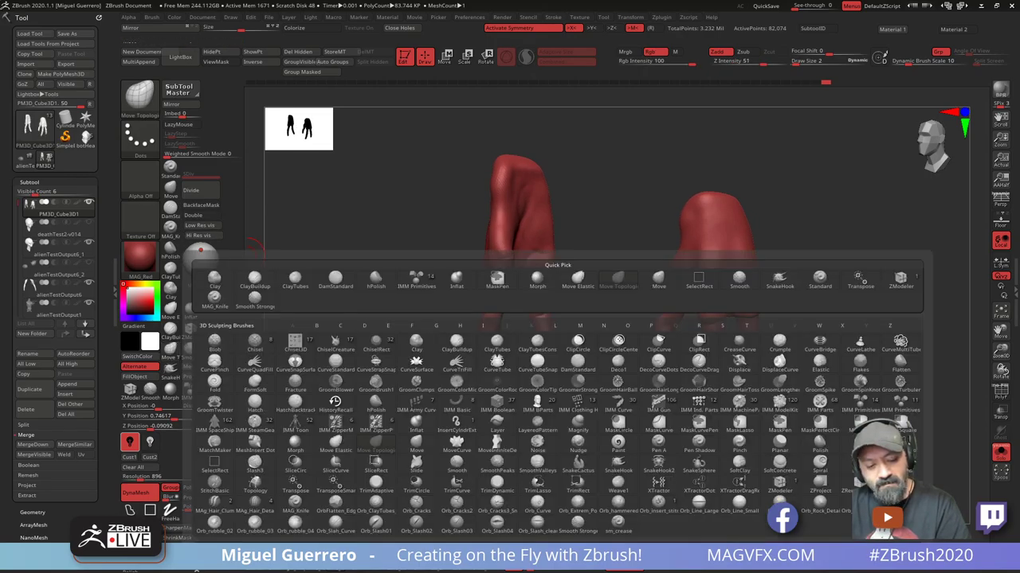
left_click_drag(484, 323, 495, 331)
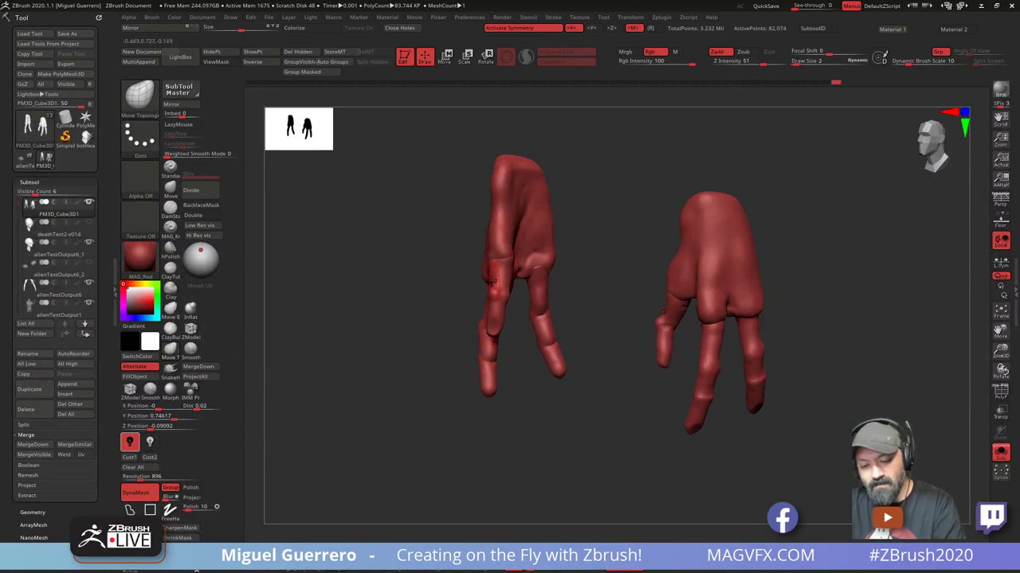
left_click_drag(492, 281, 494, 269)
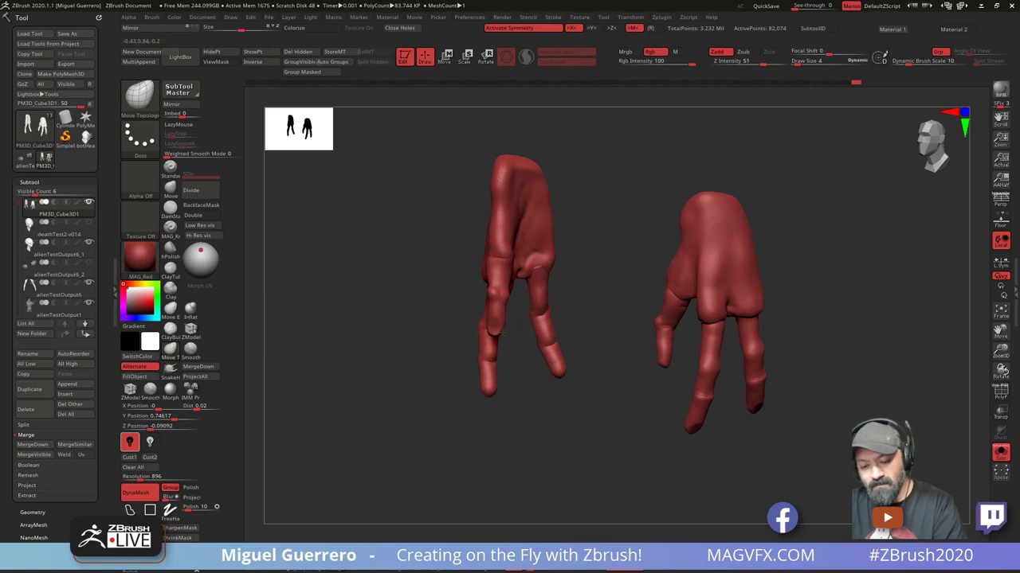
mouse_move(399, 295)
left_mouse_down()
mouse_move(484, 300)
mouse_move(496, 285)
mouse_move(478, 277)
left_mouse_up()
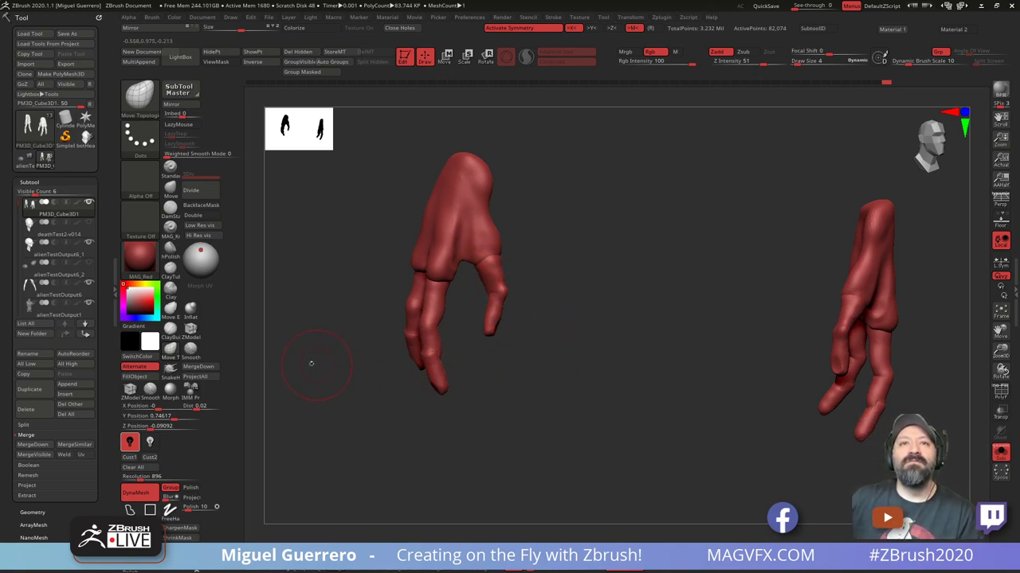
left_click_drag(334, 363, 524, 320)
Choose the Move brush and hide the segments of both fingers and the thumb, leaving only the palms visible
left_click(170, 188)
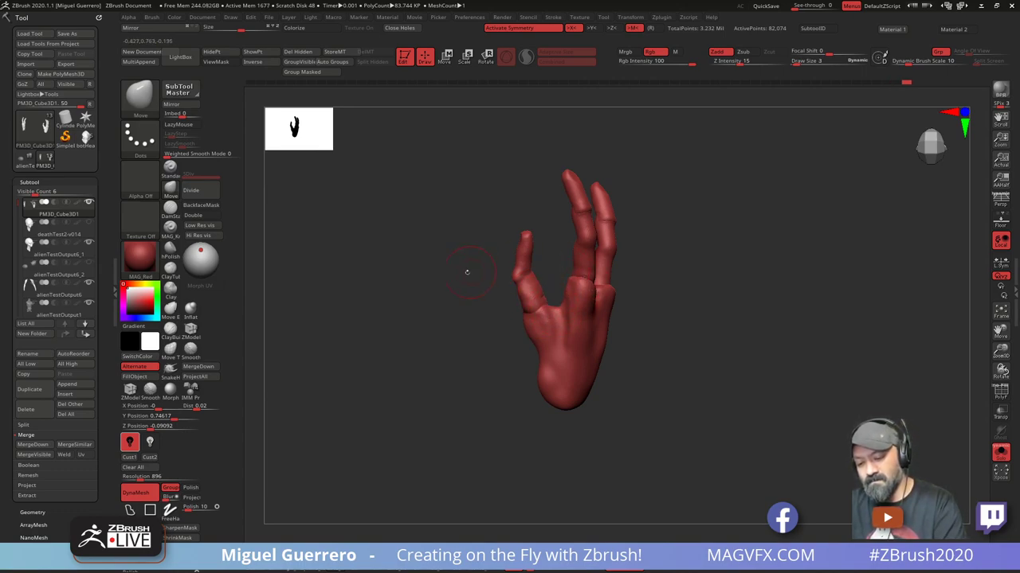
left_click_drag(467, 273, 535, 278)
right_click_drag(589, 285, 642, 278)
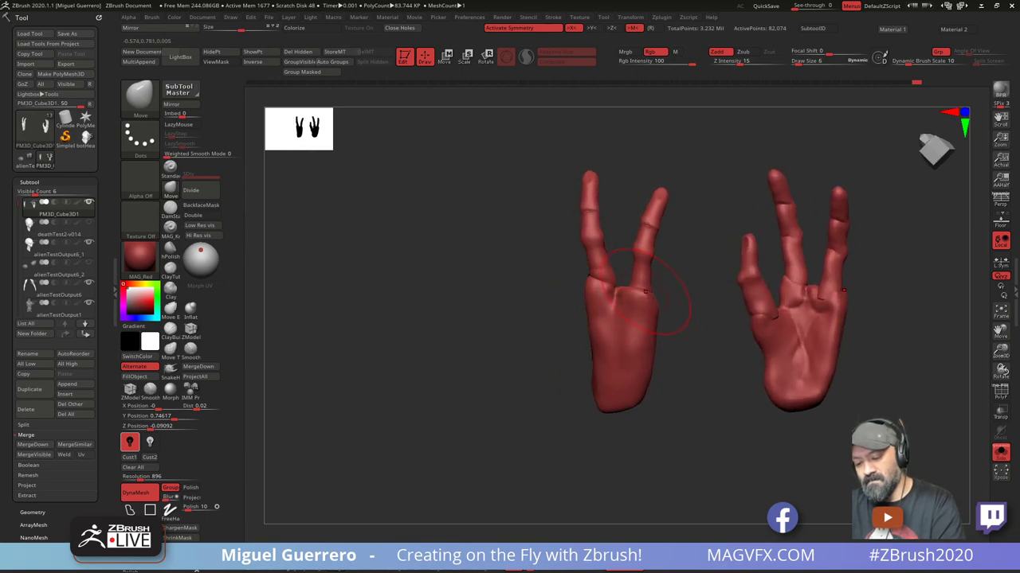
left_click(592, 246, "ctrl+shift")
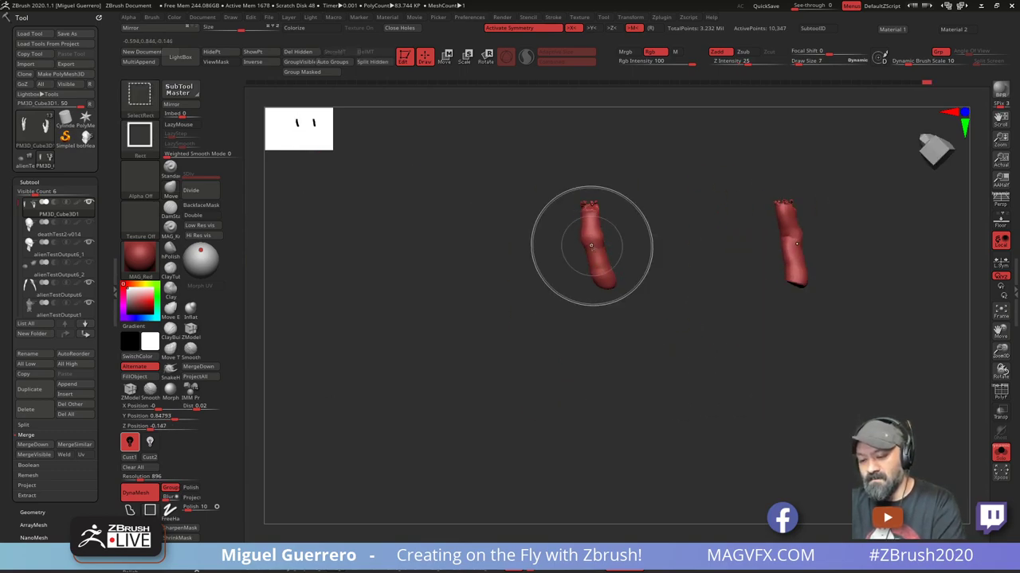
left_click(592, 245, "ctrl+shift")
left_click(640, 254, "ctrl+shift")
left_click(655, 209, "ctrl+shift")
left_click(591, 203, "ctrl+shift")
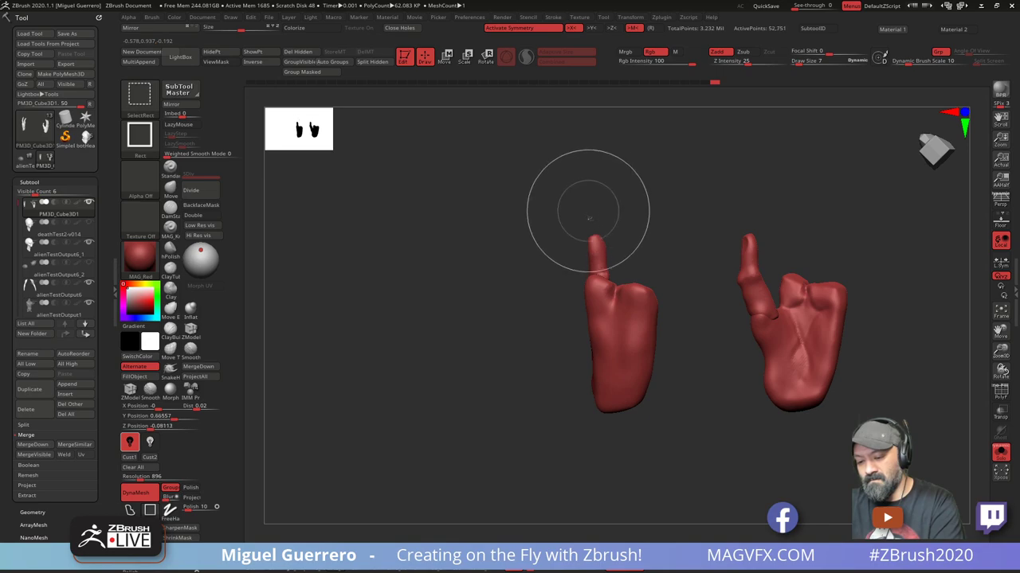
left_click(596, 251, "ctrl+shift")
Reshape the palm's knuckle ends, where the two fingers attach, with the Move brush
left_click_drag(539, 259, 532, 272)
left_click_drag(549, 272, 570, 267)
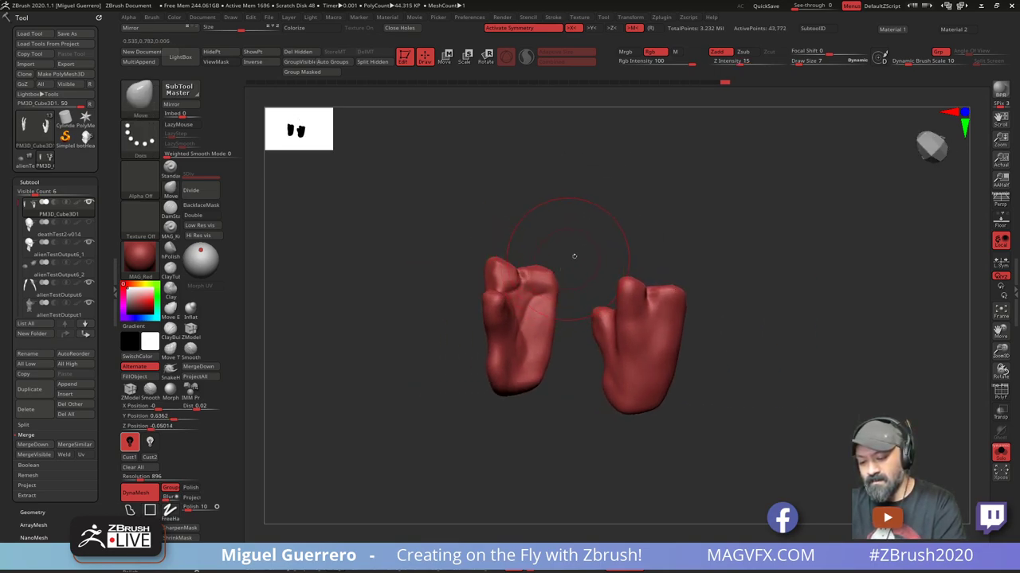
mouse_move(634, 290)
left_mouse_down()
mouse_move(625, 286)
mouse_move(669, 292)
left_mouse_up()
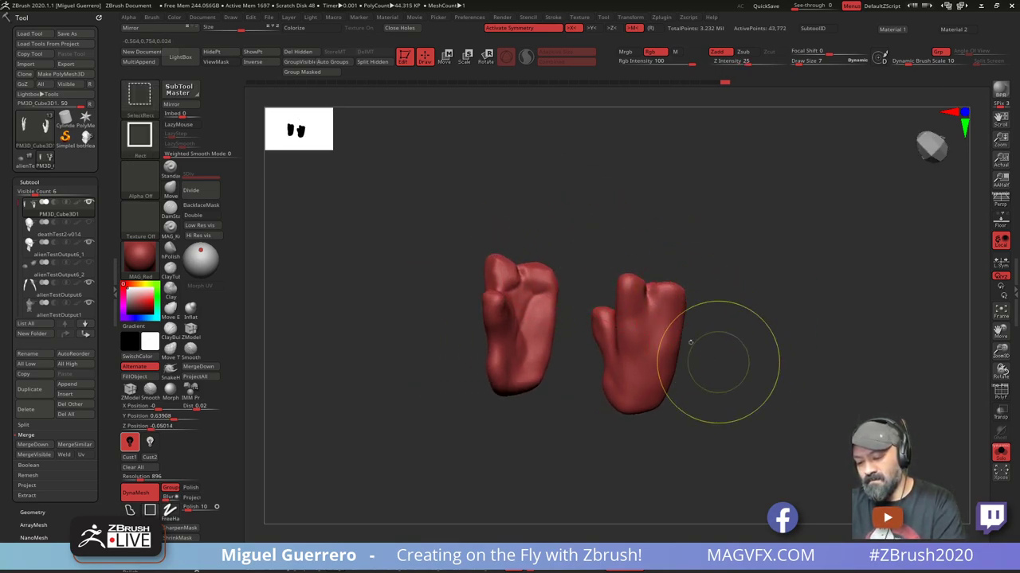
Mask the palms, unhide the fingers, and extend the mask over the thumbs, keeping the two fingers unmasked
mouse_move(576, 252)
left_mouse_down("ctrl+shift")
mouse_move(730, 464)
mouse_move(731, 426)
left_mouse_up("ctrl+shift")
left_click(731, 426, "ctrl+shift")
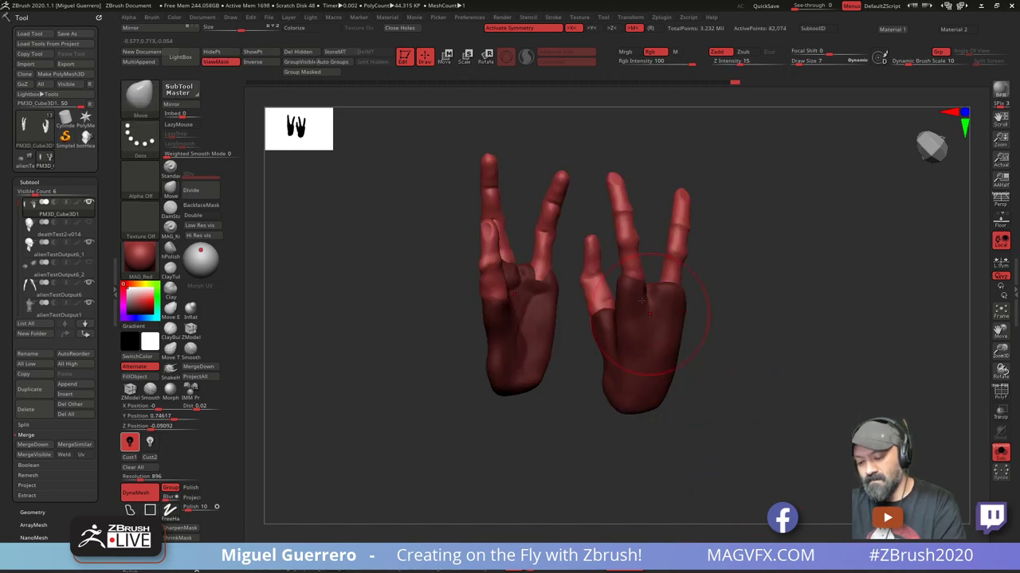
left_click_drag(361, 231, 386, 308, "alt")
left_click_drag(501, 281, 569, 406, "ctrl")
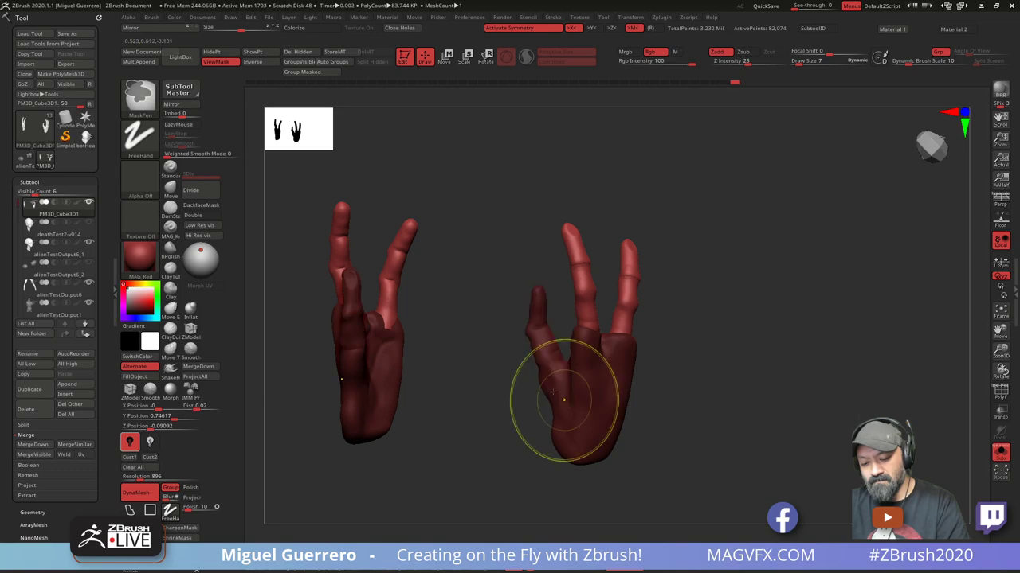
Move the two unmasked fingers of each hand outward from the palm with the gizmo
left_click_drag(526, 380, 451, 354)
left_click(446, 57)
left_click_drag(478, 187, 405, 188)
left_click_drag(602, 300, 597, 283)
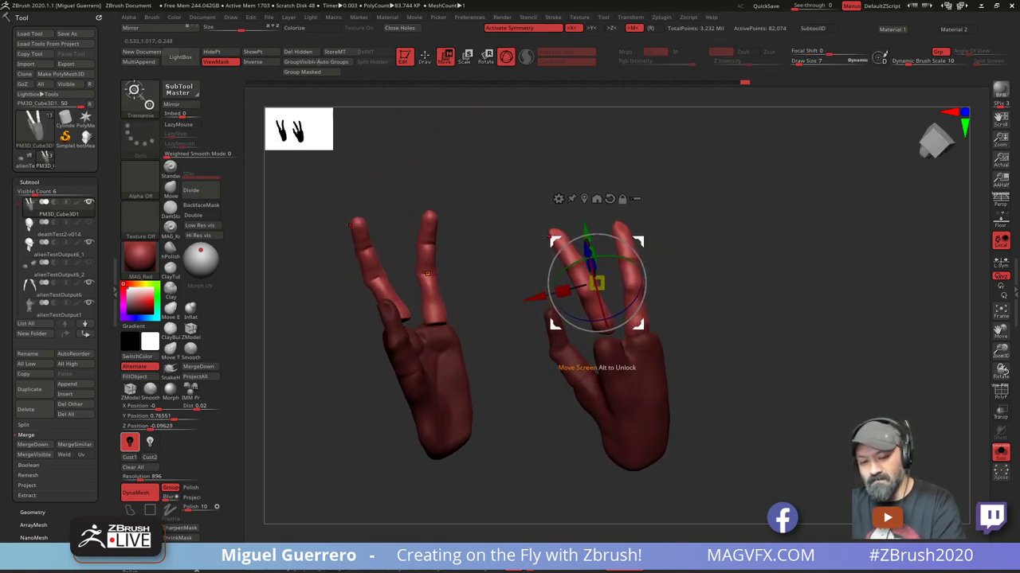
Return to Draw mode and pull the detached finger's base back onto its knuckle with the Move brush
left_click(425, 58)
left_click(171, 190)
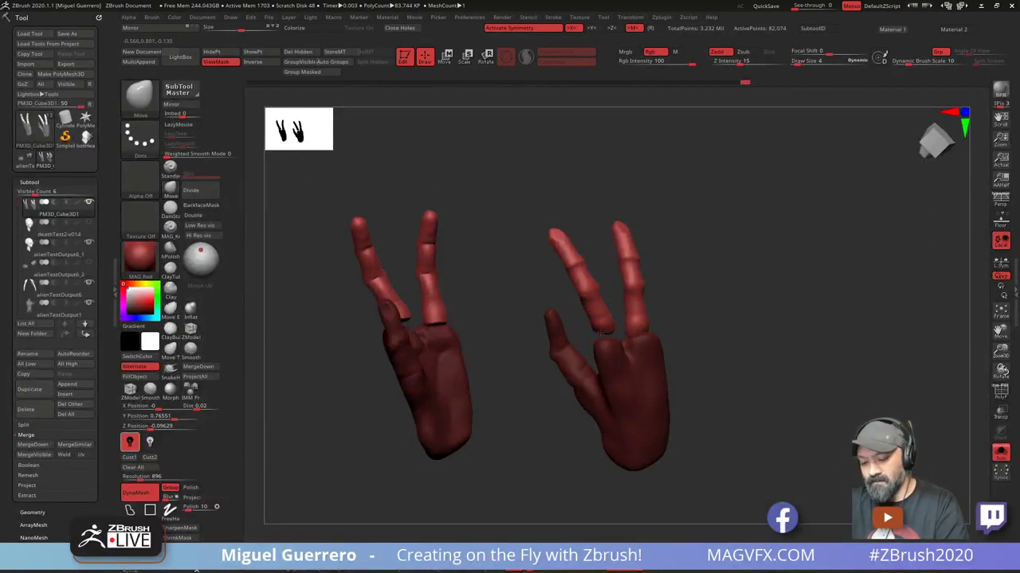
mouse_move(603, 325)
left_mouse_down()
mouse_move(603, 335)
mouse_move(639, 331)
left_mouse_up()
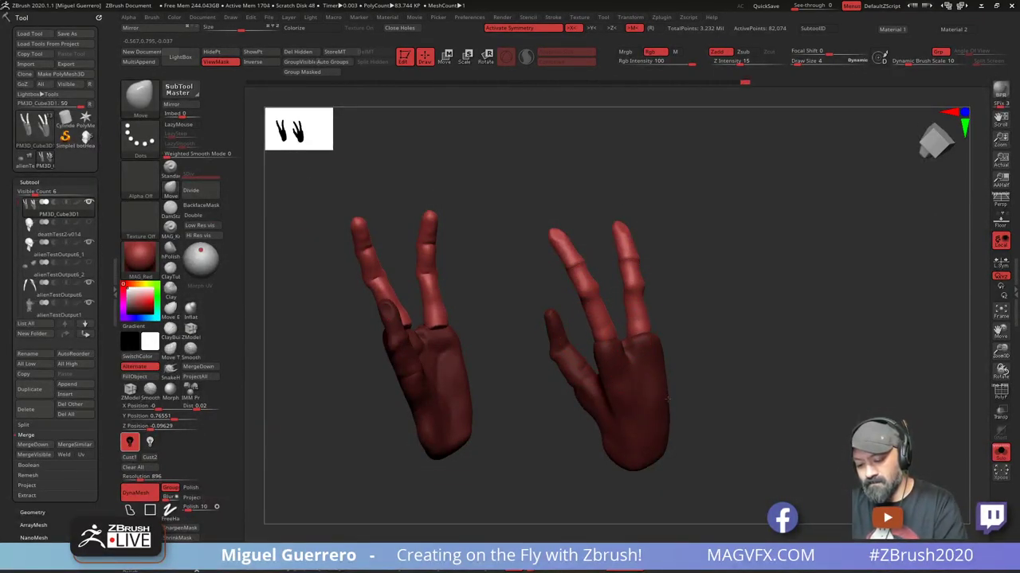
Shift the unmasked fingers slightly toward the back of the hands with the gizmo and return to Draw mode
mouse_move(533, 344)
left_mouse_down()
mouse_move(503, 344)
mouse_move(541, 329)
left_mouse_up()
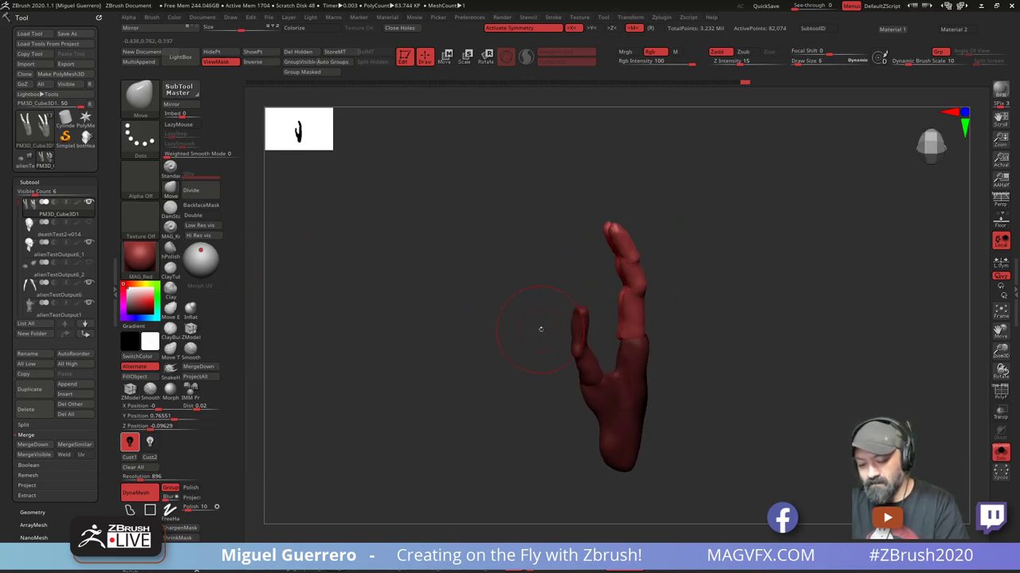
key("w")
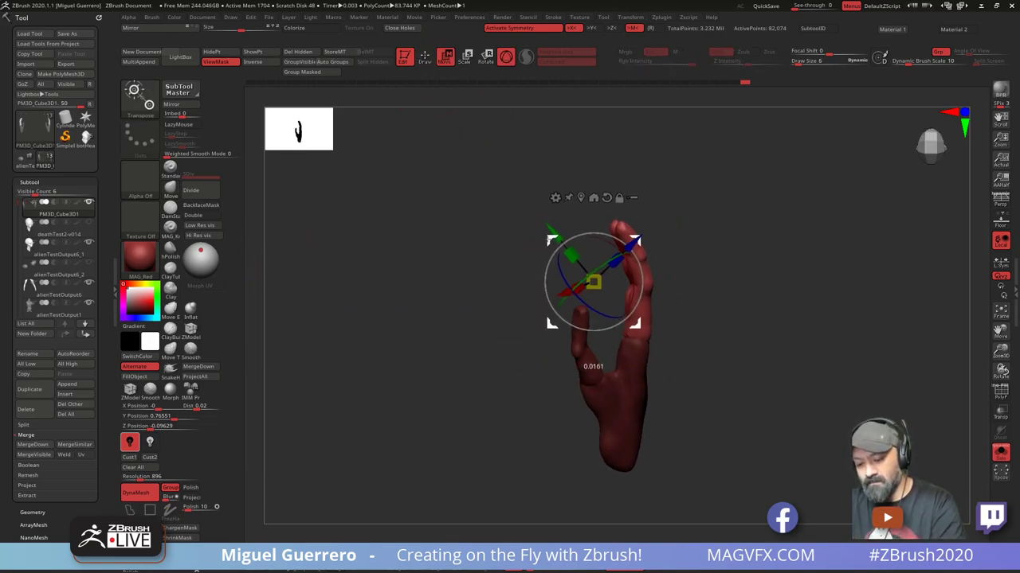
key("q")
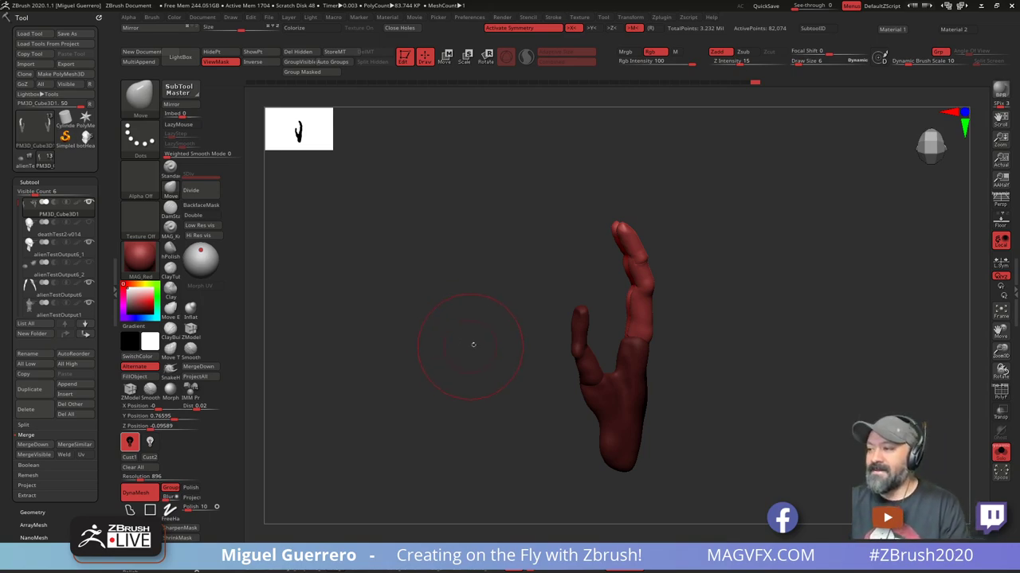
Nudge the base of the unmasked fingers into line with the palm's knuckles using the Move brush
left_click_drag(503, 333, 479, 341, "alt")
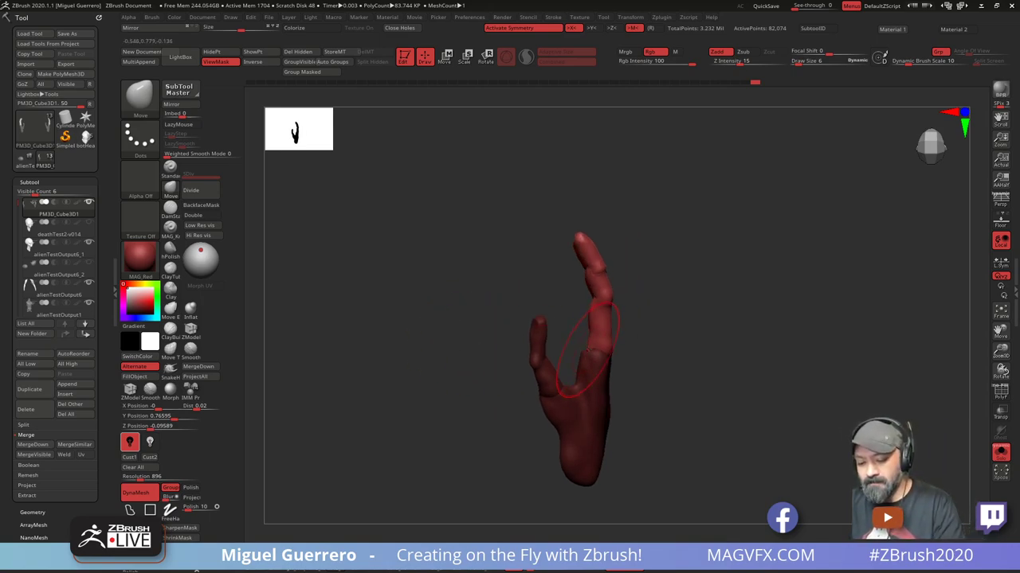
left_click_drag(358, 353, 454, 368)
mouse_move(578, 367)
left_mouse_down()
mouse_move(526, 362)
mouse_move(567, 351)
left_mouse_up()
left_click_drag(403, 364, 520, 354)
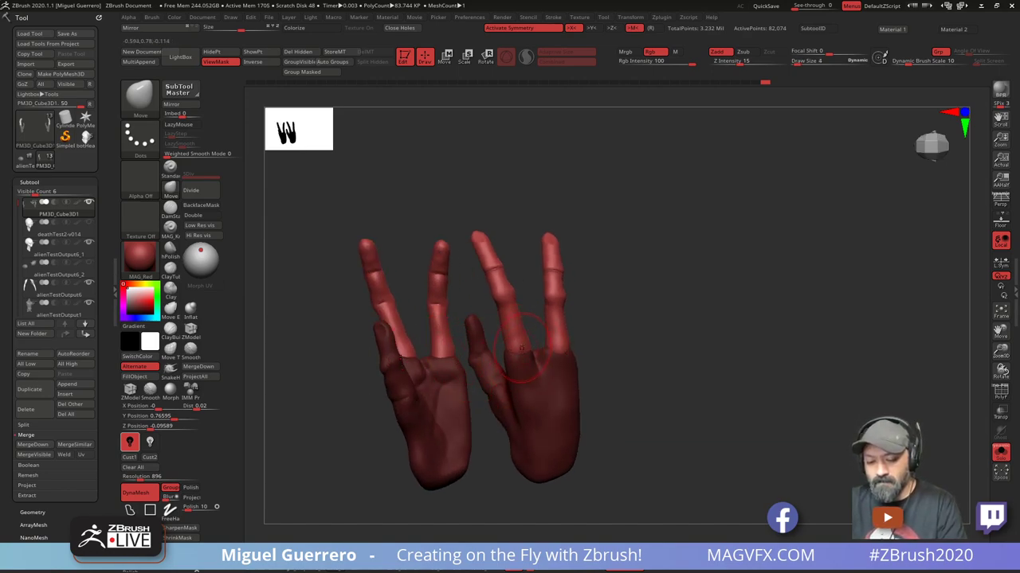
Extend the mask over the whole outer finger of each hand, leaving only the finger nearest the thumb unmasked
key("ctrl")
left_click_drag(529, 279, 567, 303, "ctrl")
left_click(130, 509, "ctrl")
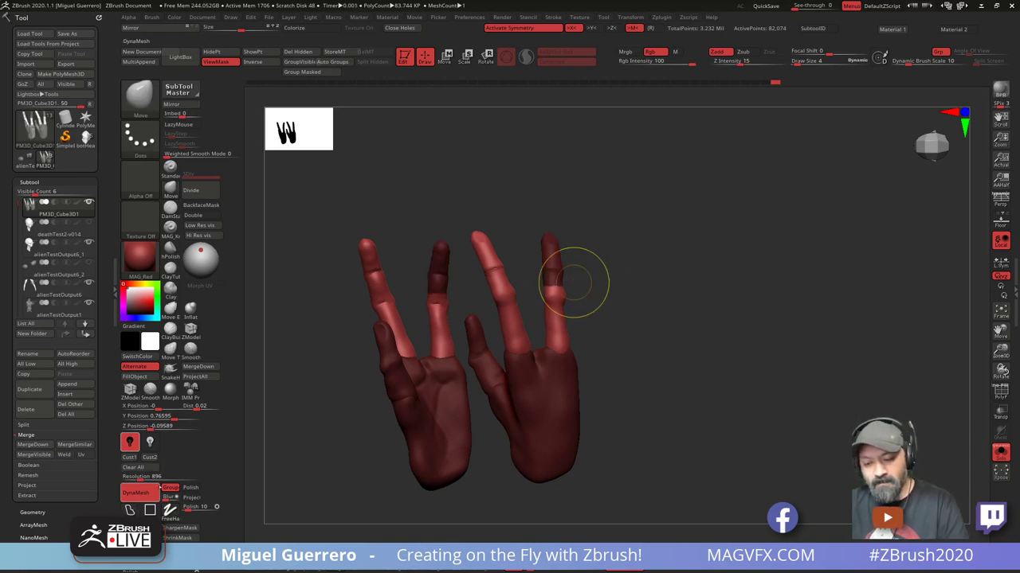
mouse_move(540, 309)
left_mouse_down("ctrl")
mouse_move(586, 373)
mouse_move(551, 208)
left_mouse_up("ctrl")
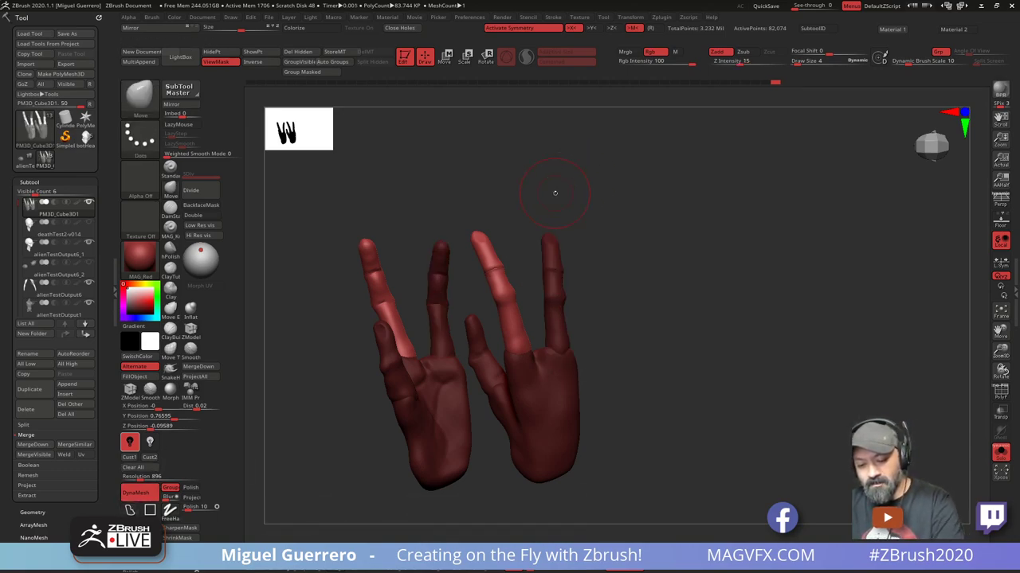
Adjust the unmasked finger's position and curve on the palm with the Move brush, and clear the mask
right_click_drag(510, 394, 452, 347)
right_click_drag(430, 404, 390, 391)
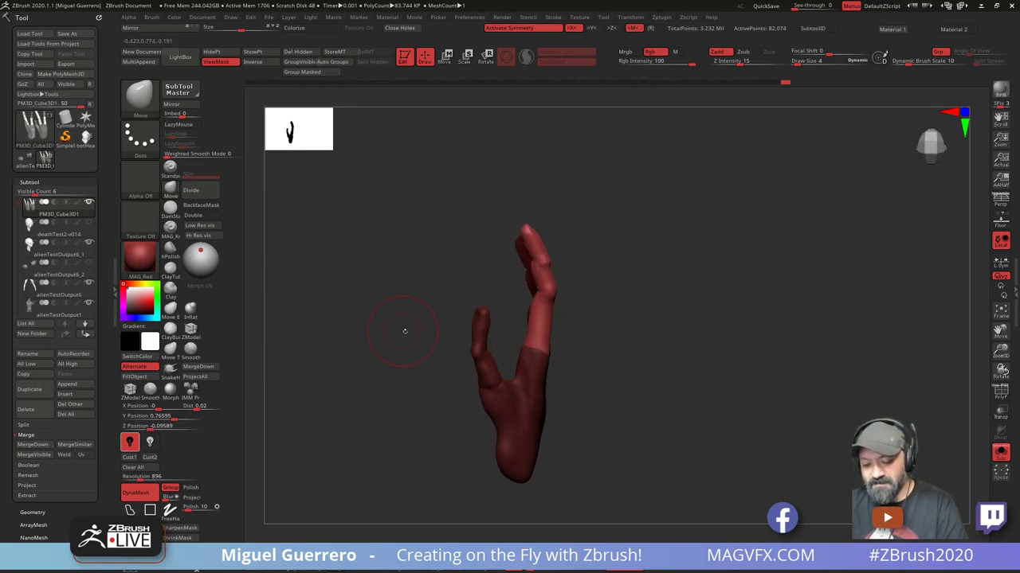
right_click_drag(404, 330, 426, 345)
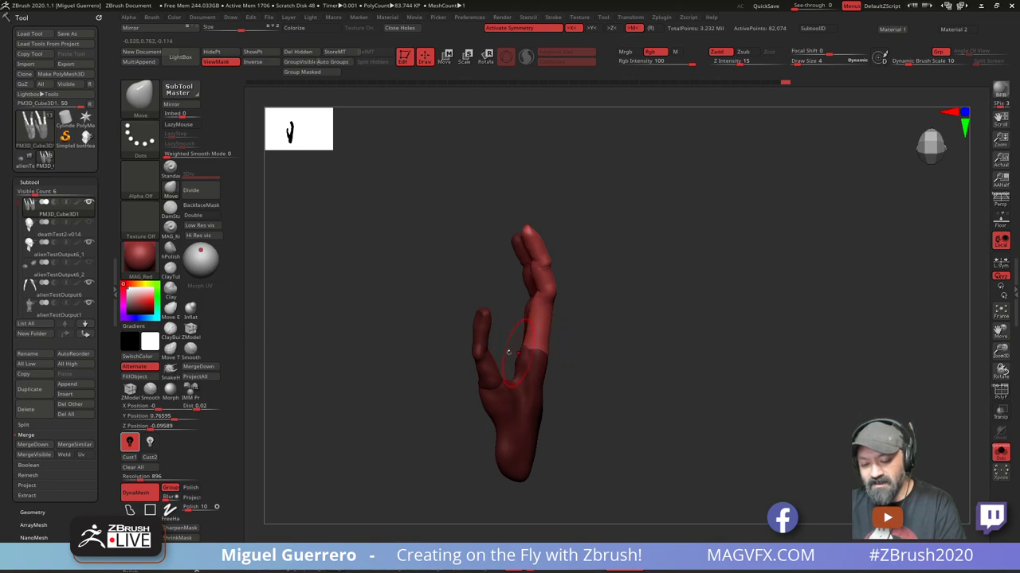
right_click_drag(508, 352, 446, 348)
right_click_drag(525, 255, 519, 192)
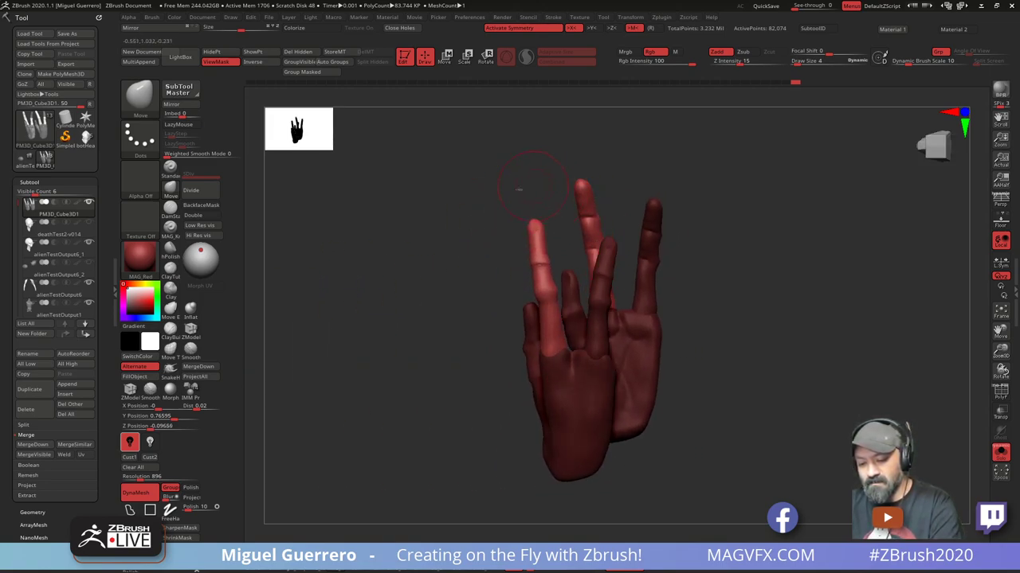
left_click_drag(462, 203, 430, 229, "ctrl")
right_click_drag(430, 229, 510, 234)
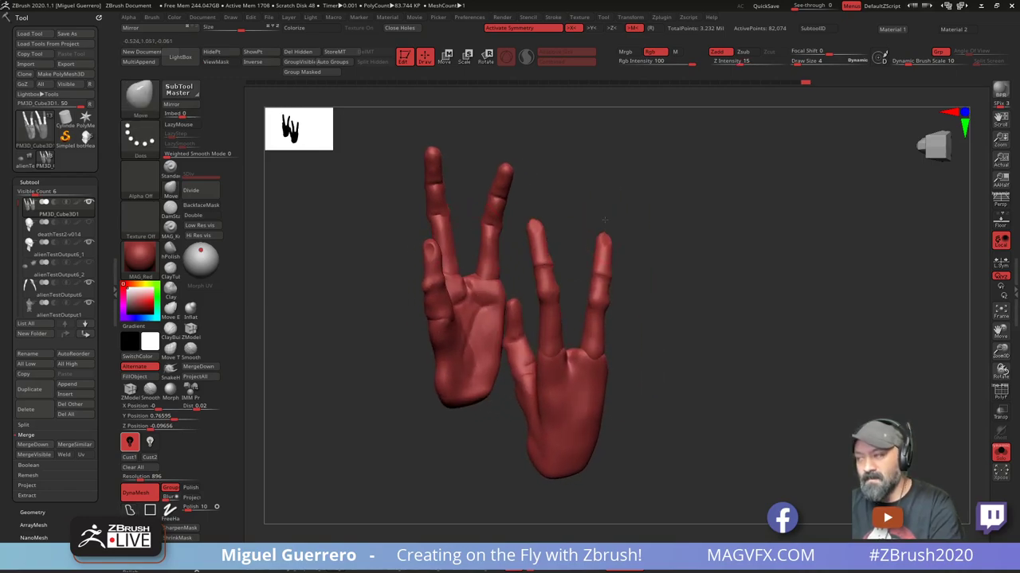
Switch to the Move Topological brush and refine the base of the outer finger where it meets the palm
left_click_drag(717, 335, 721, 332)
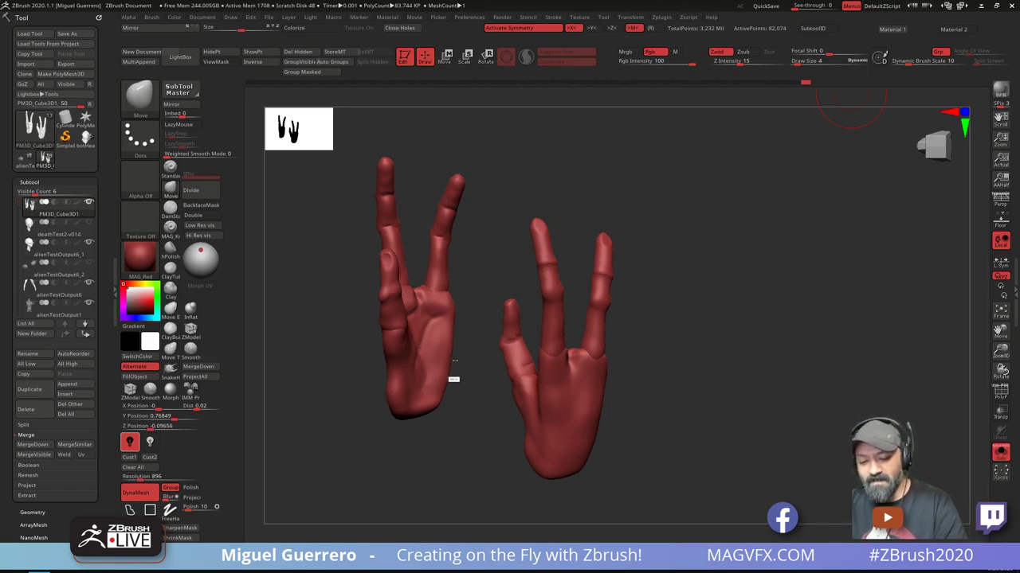
left_click_drag(454, 363, 619, 353)
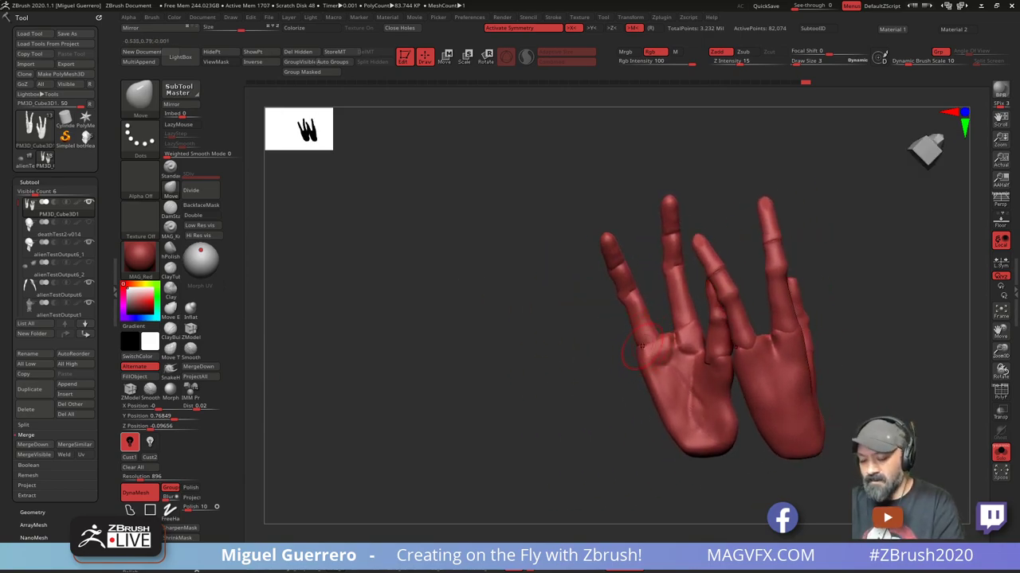
left_click(170, 348)
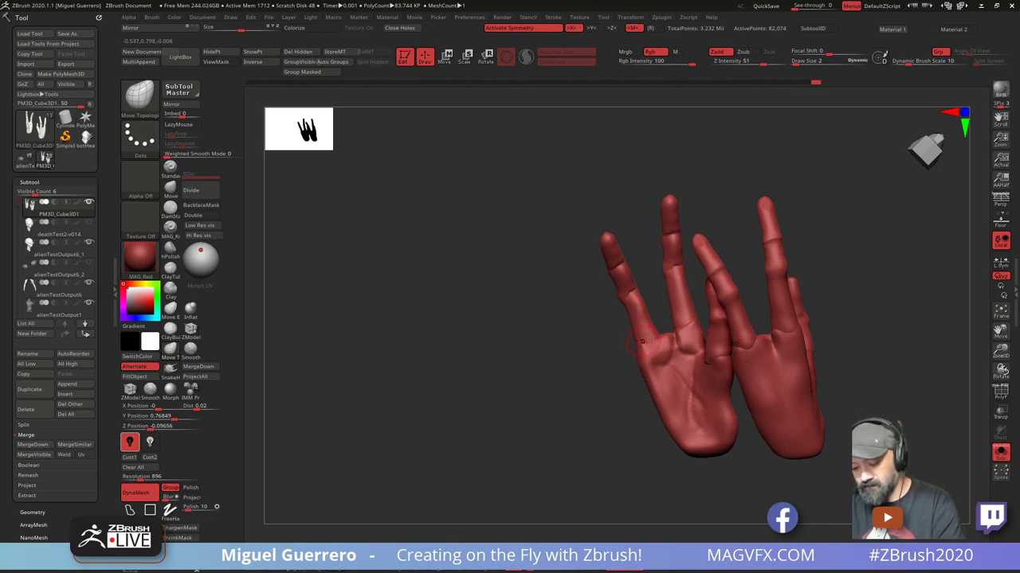
left_click_drag(554, 350, 549, 319)
right_click_drag(638, 365, 694, 319)
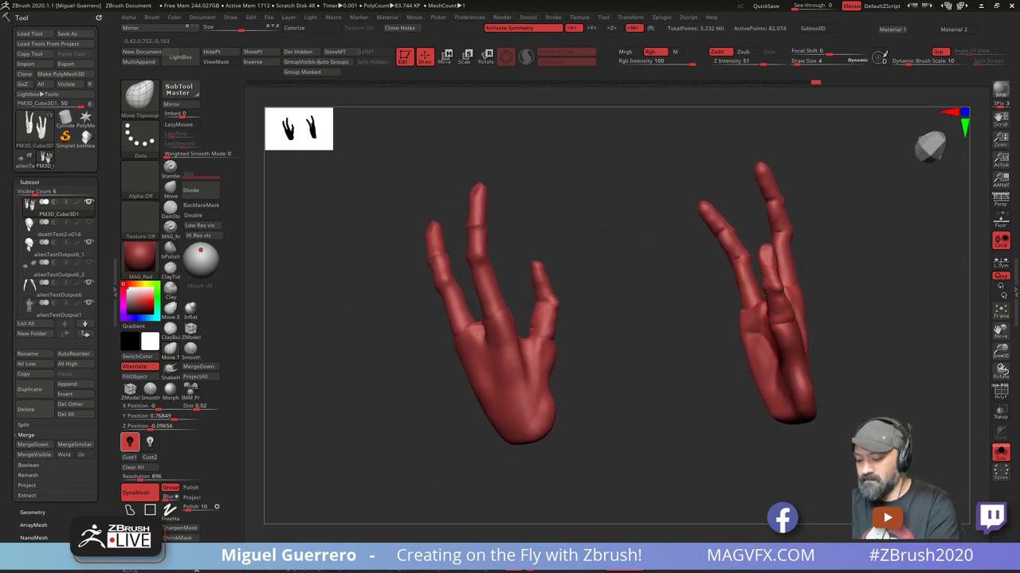
Reshape the thumb and the webbing between thumb and palm with the Move Topological brush
left_click_drag(763, 293, 777, 287)
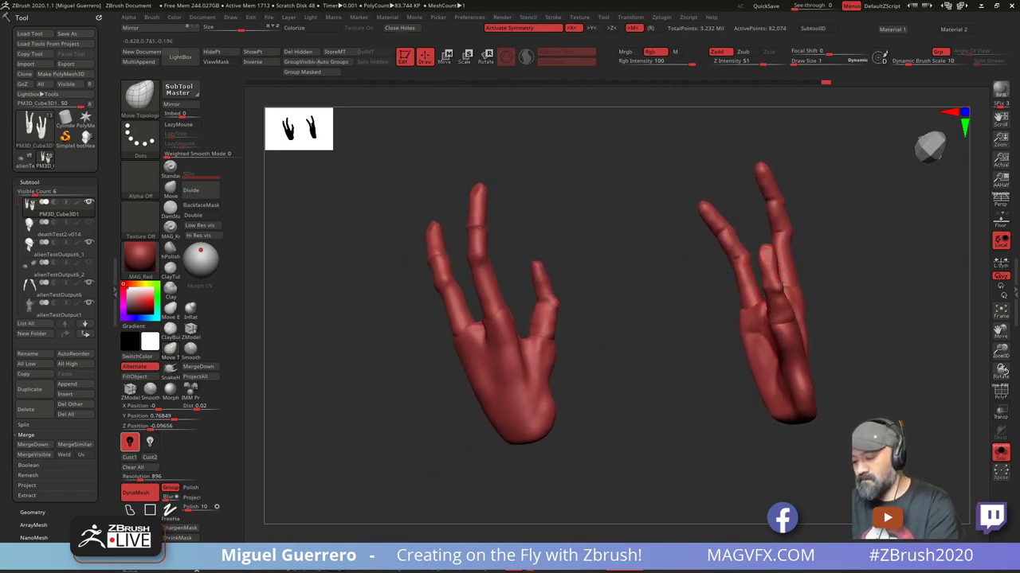
key("]")
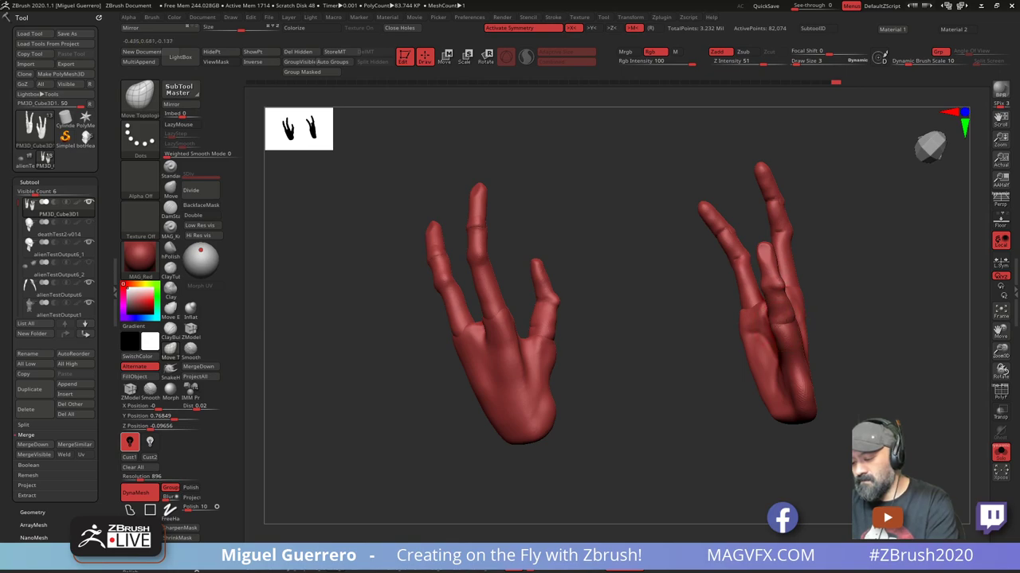
mouse_move(694, 353)
left_mouse_down()
mouse_move(667, 326)
mouse_move(648, 351)
mouse_move(677, 325)
mouse_move(596, 323)
mouse_move(623, 338)
mouse_move(706, 257)
left_mouse_up()
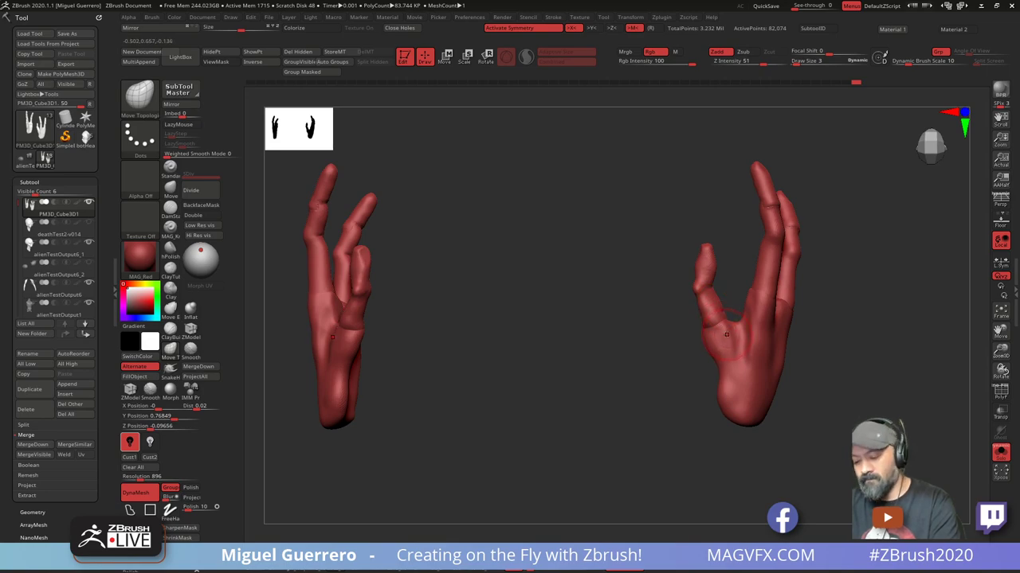
left_click_drag(730, 323, 736, 341)
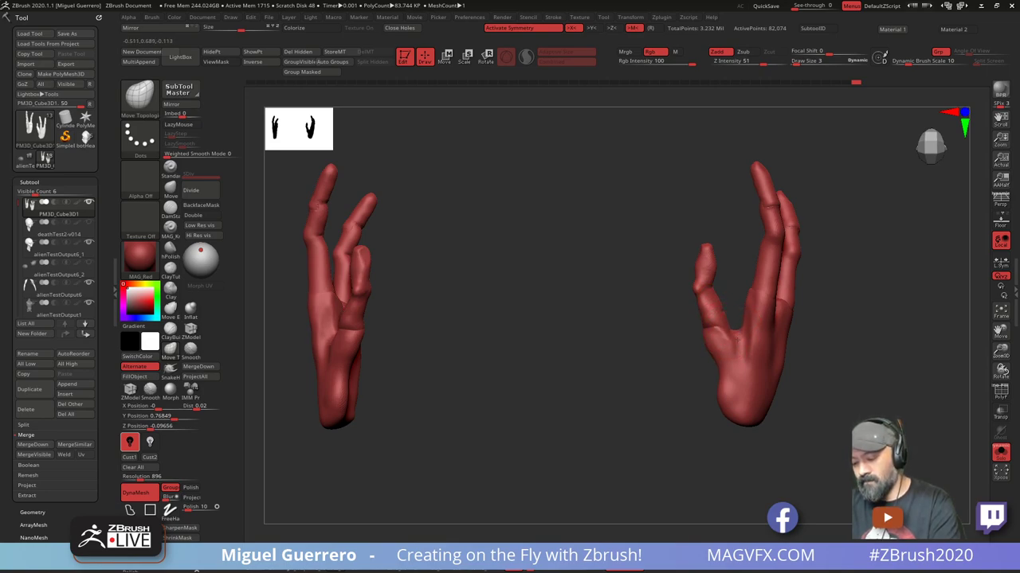
Refine the profile of the finger nearest the thumb around its upper joint with the Move Topological brush
mouse_move(660, 308)
left_mouse_down()
mouse_move(532, 338)
mouse_move(559, 288)
left_mouse_up()
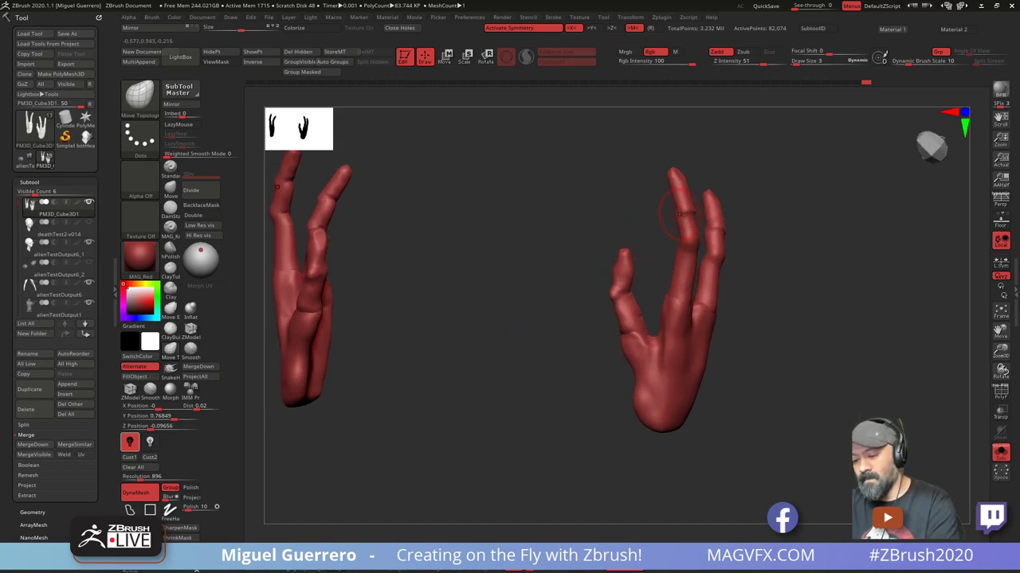
left_click_drag(570, 238, 643, 233)
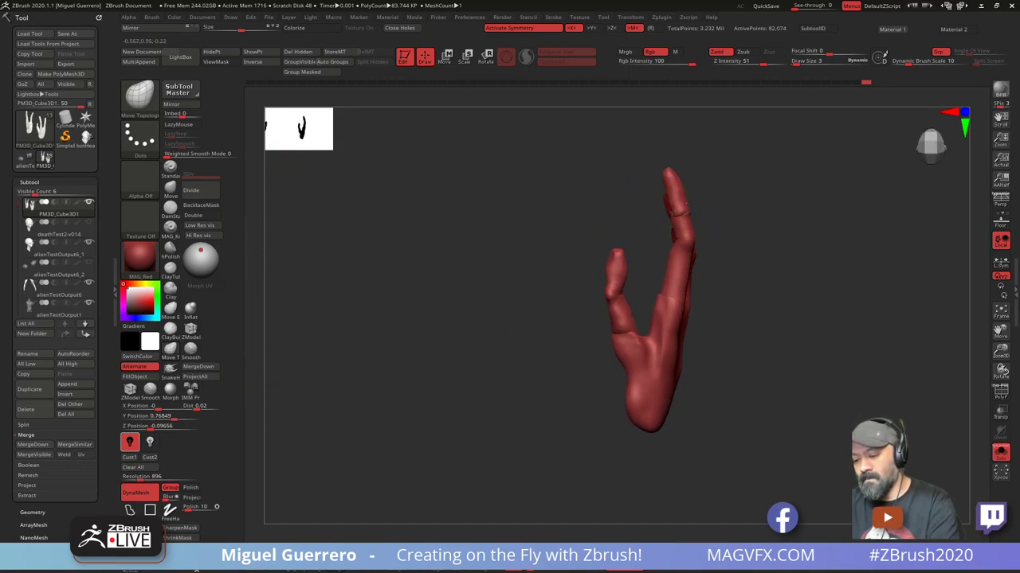
mouse_move(621, 176)
left_mouse_down()
mouse_move(687, 180)
mouse_move(637, 166)
mouse_move(500, 230)
left_mouse_up()
right_click_drag(500, 231, 499, 294)
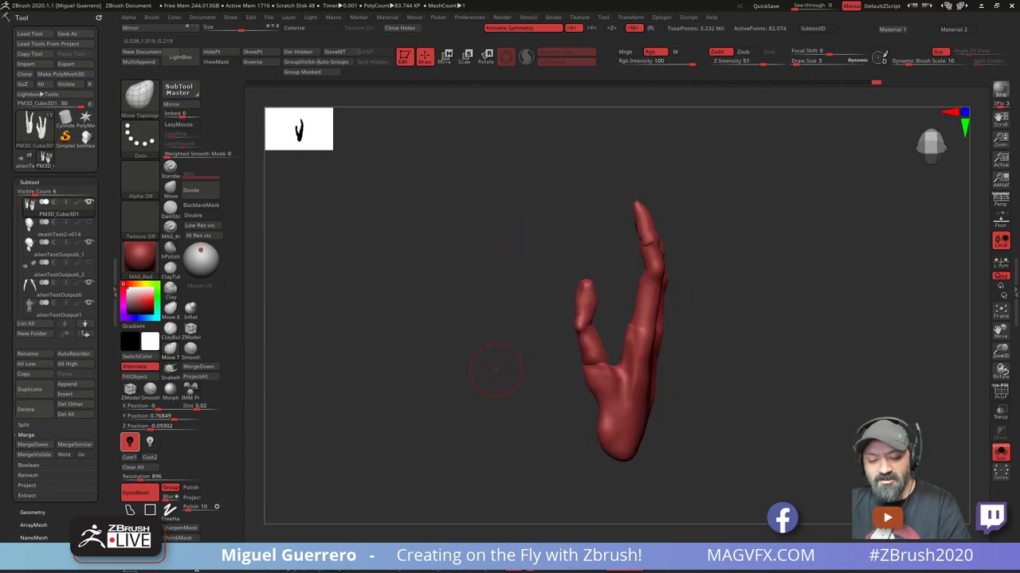
Insert a Cube3D subtool, turn off Solo, and select and frame the new cube
left_click(141, 95)
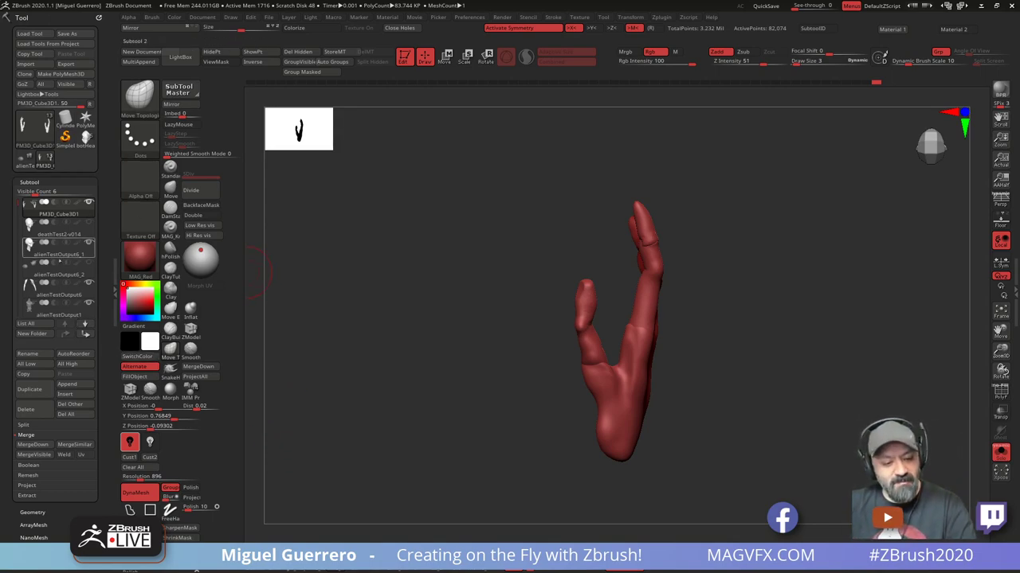
left_click(64, 395)
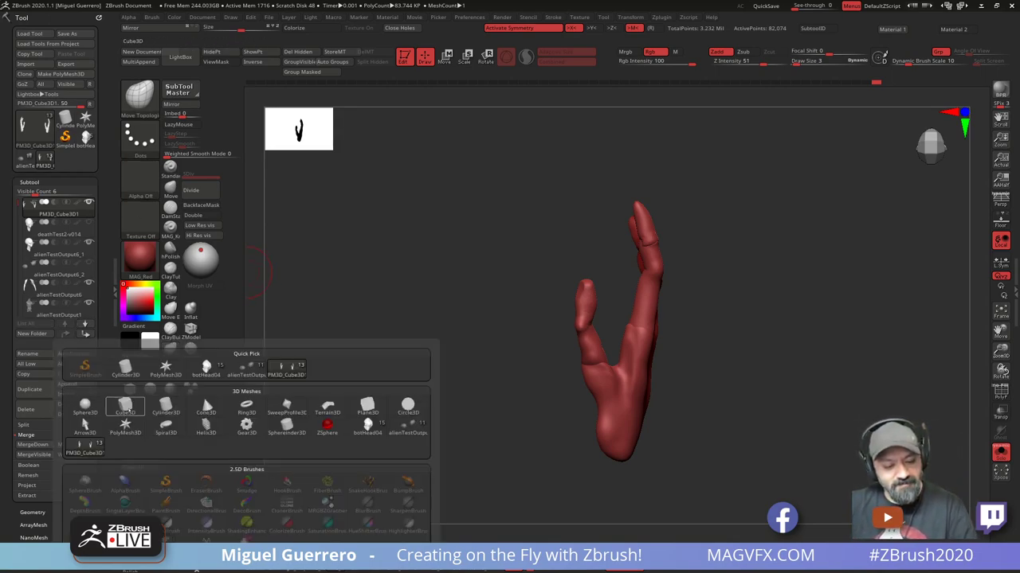
right_click_drag(459, 381, 458, 354, "ctrl")
left_click(458, 380, "ctrl+shift")
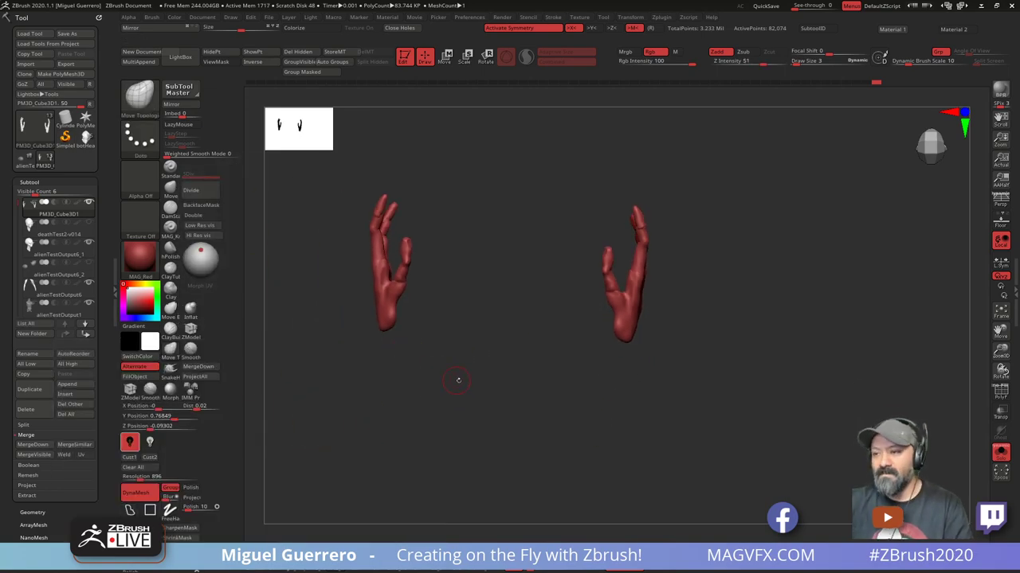
left_click(999, 452)
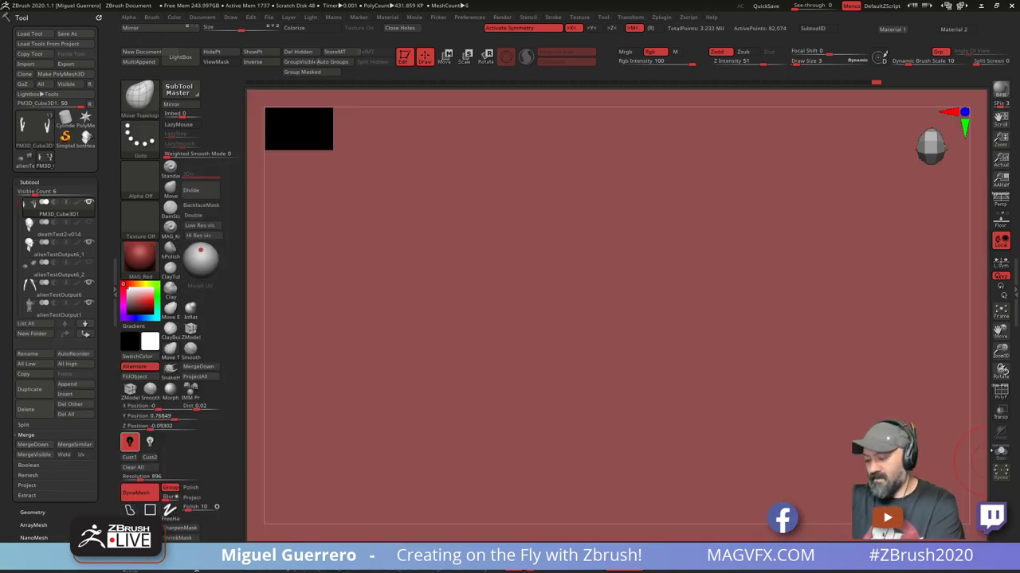
left_click_drag(17, 206, 17, 286)
left_click(56, 270)
key("f")
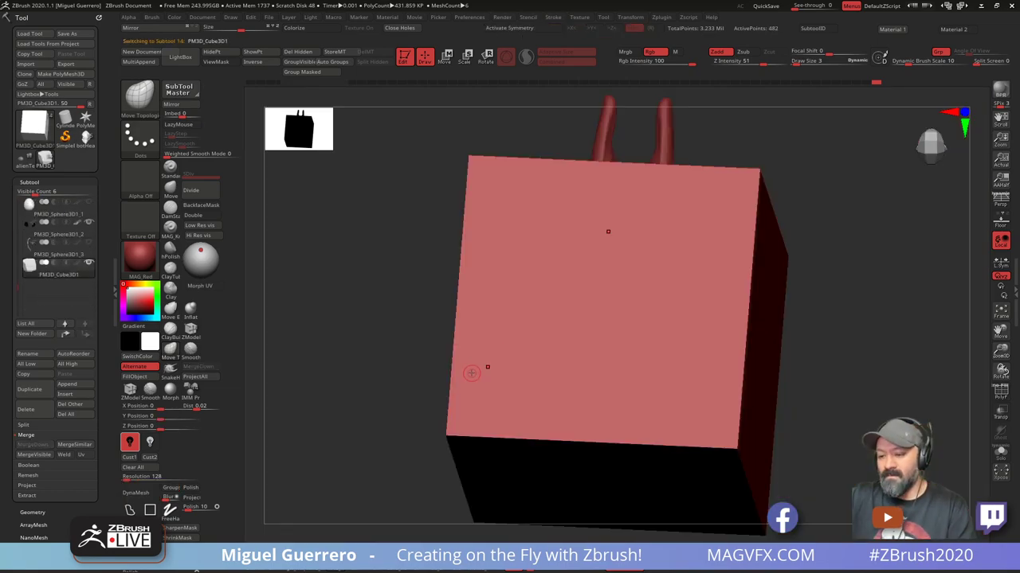
Try pulling the cube's side edge outward with the Move brush at draw size 58, inspect its depth, and undo the stroke
right_click_drag(372, 340, 413, 345, "shift")
left_click(169, 188)
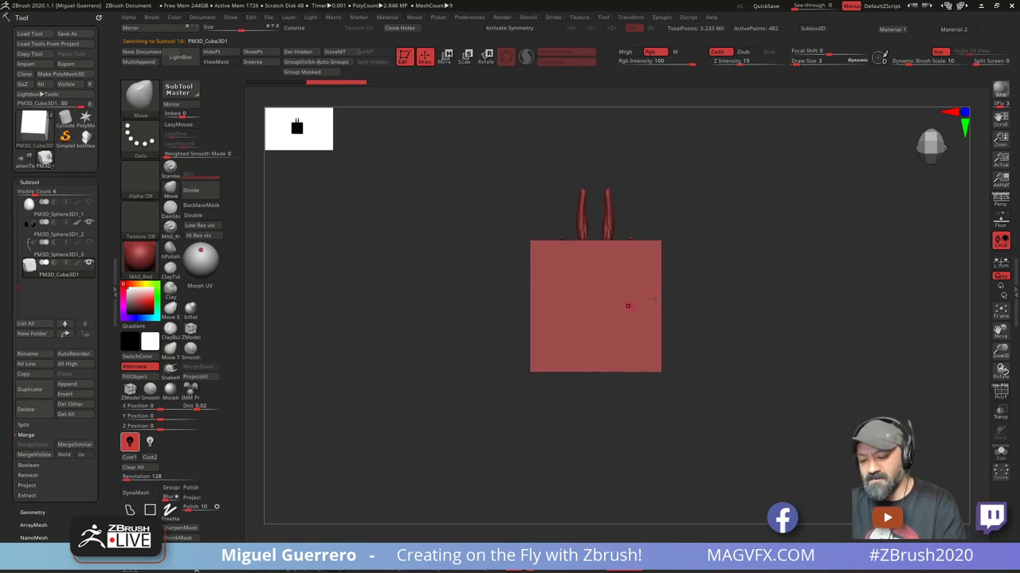
key("bracketright")
key("bracketright")
left_click_drag(658, 307, 885, 336)
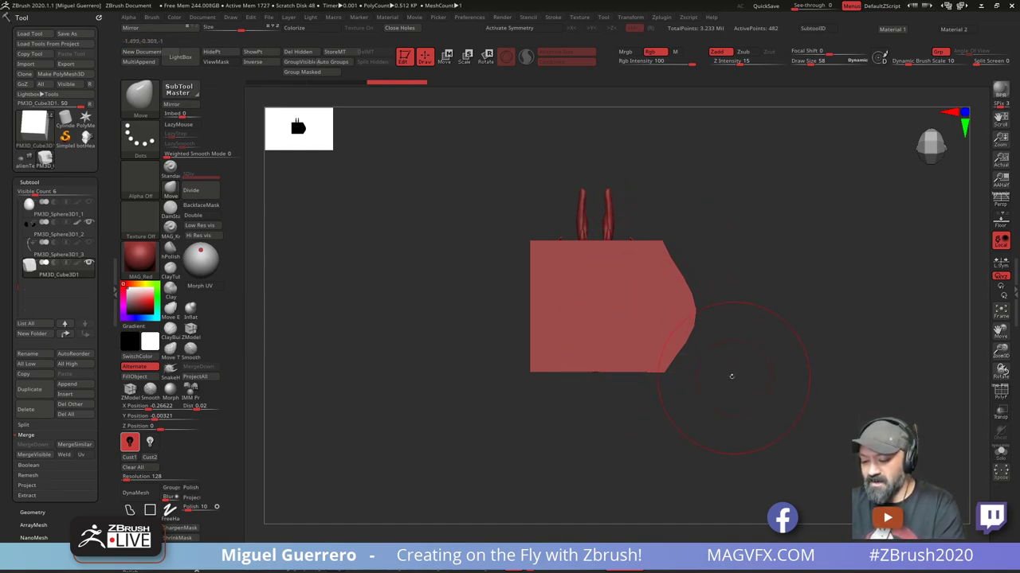
left_click_drag(719, 357, 669, 293)
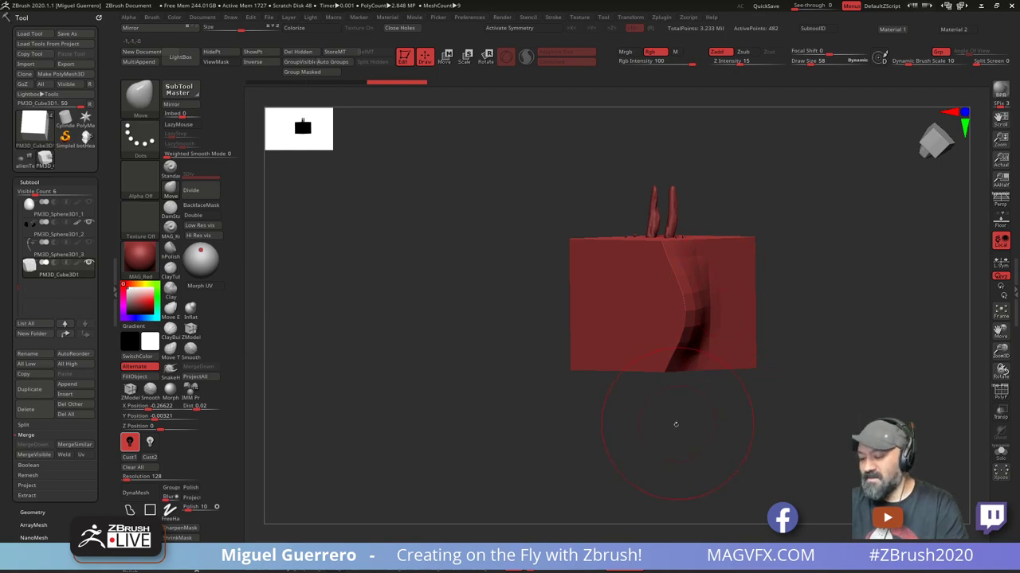
left_click_drag(676, 424, 688, 441)
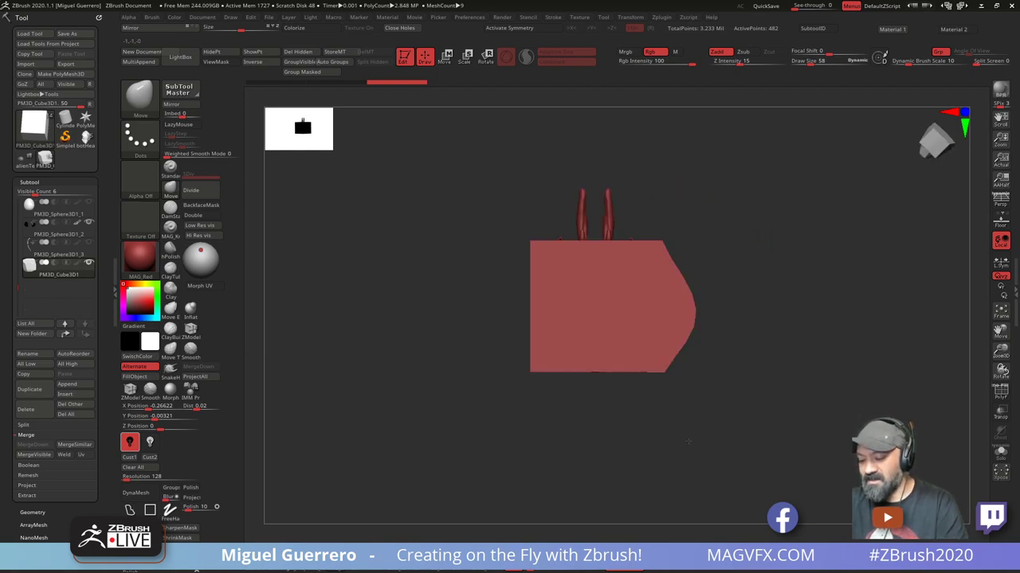
key("ctrl+z")
Choose the MoveInfiniteDepth brush and pull the cube's side outward through its full depth
left_click(148, 106)
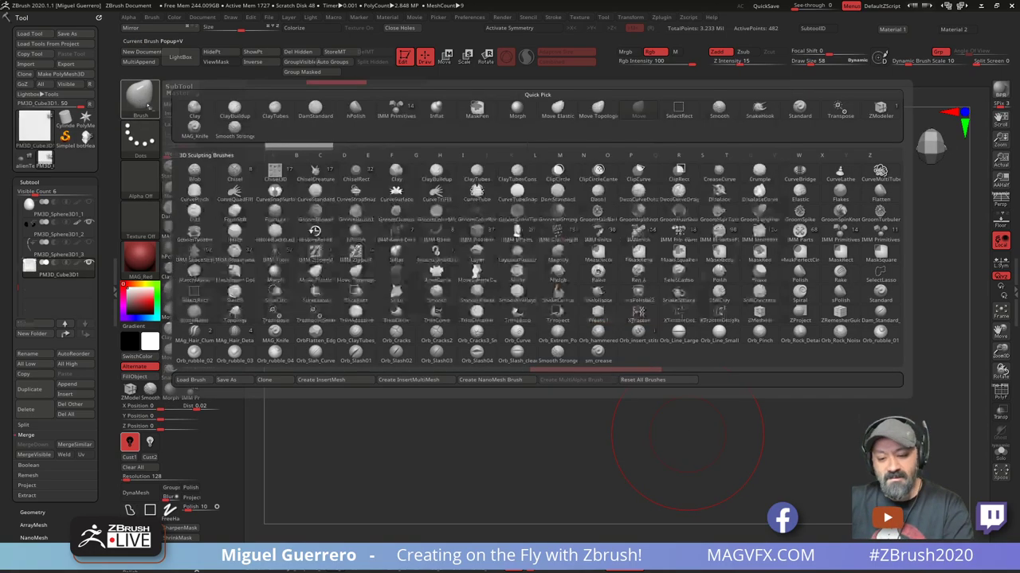
key("m")
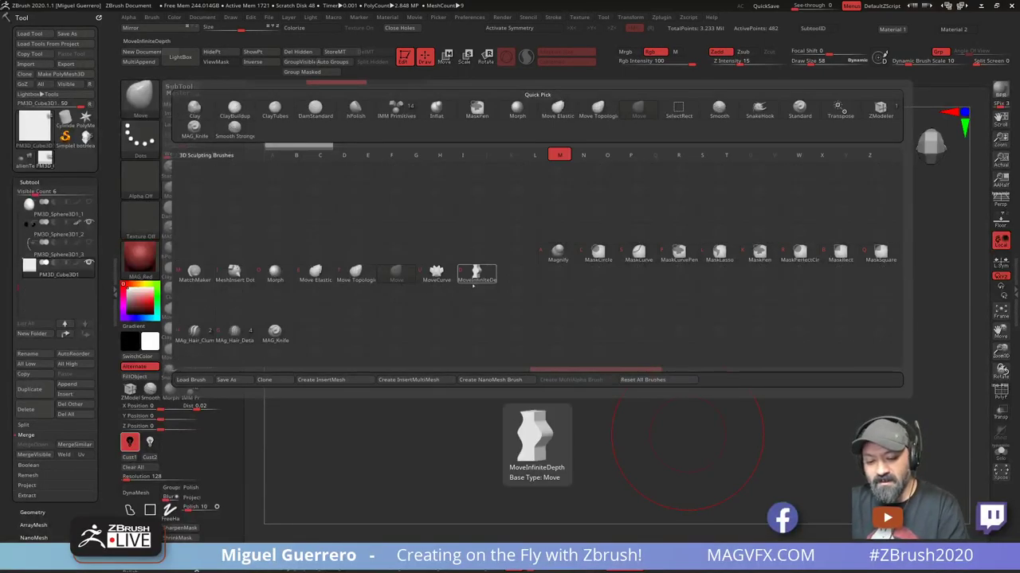
left_click(474, 274)
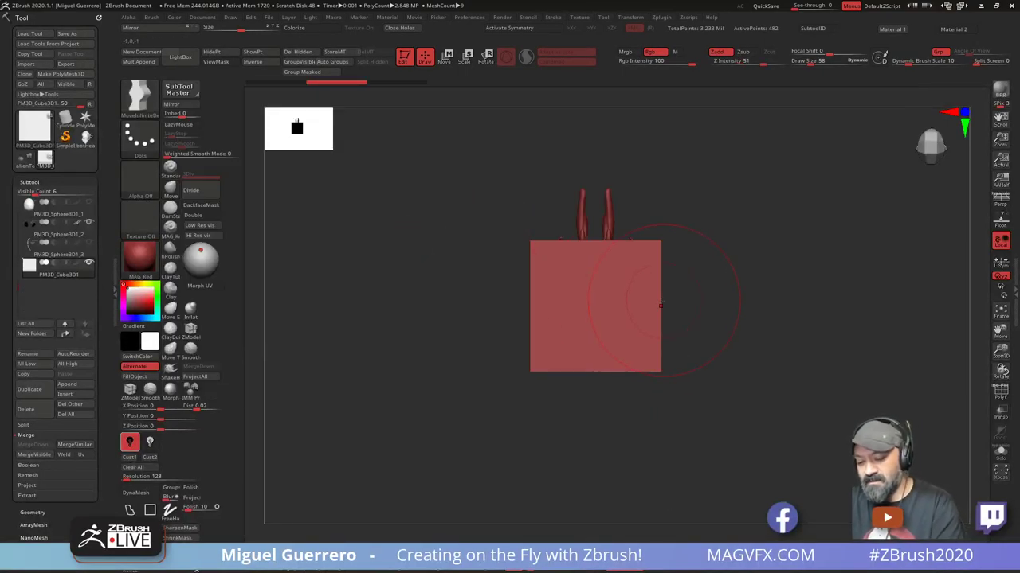
mouse_move(659, 305)
left_mouse_down()
mouse_move(763, 311)
mouse_move(693, 377)
mouse_move(744, 328)
left_mouse_up()
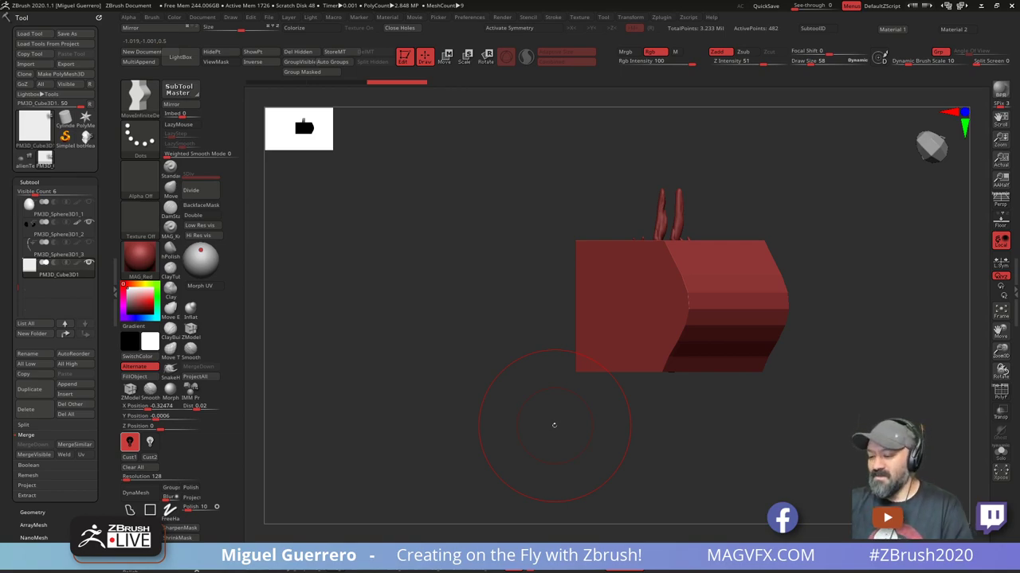
Delete the Cube3D subtool and confirm the deletion so the alien body is unobstructed
left_click_drag(553, 425, 459, 419, "shift")
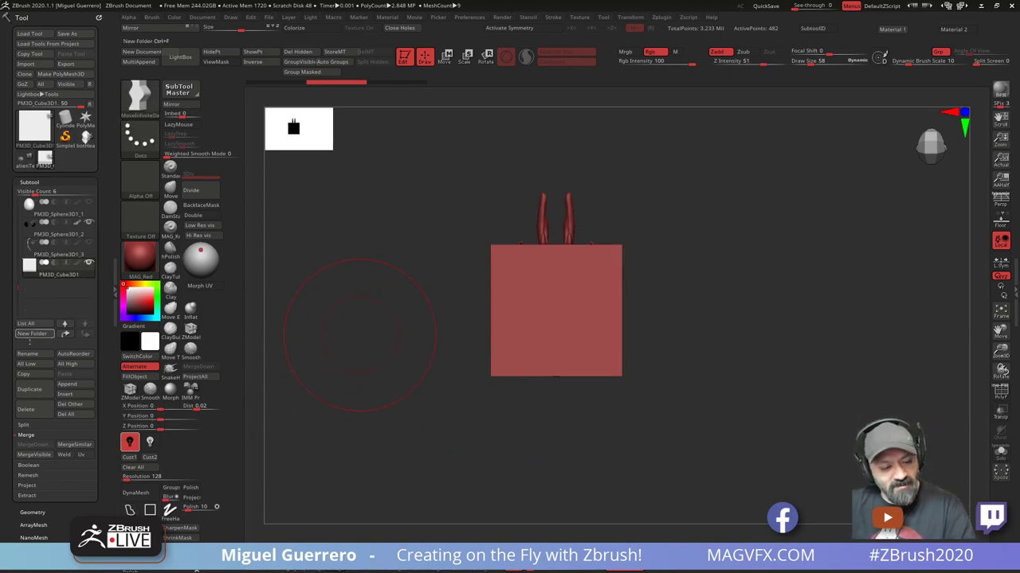
left_click(26, 409)
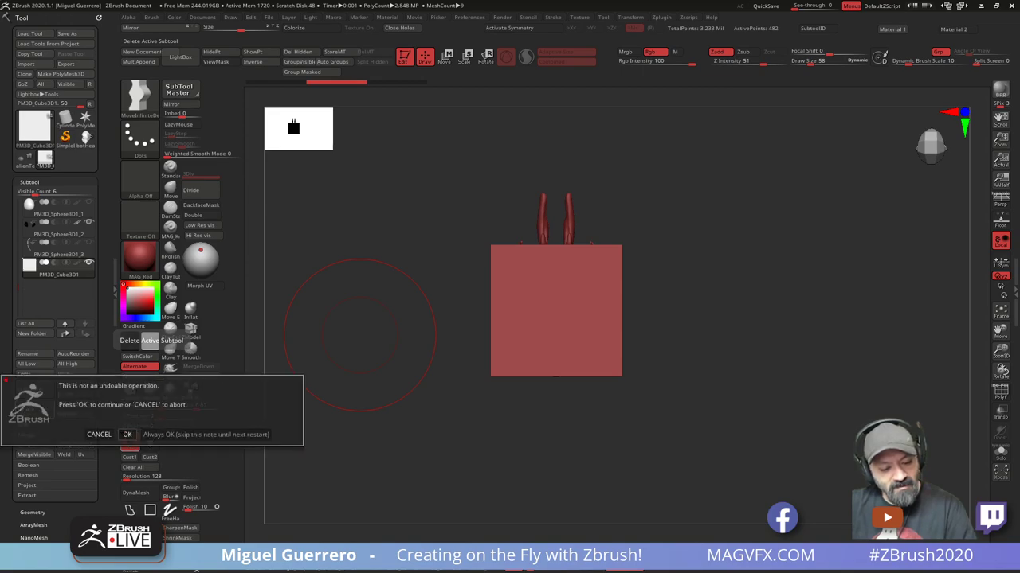
left_click(127, 434)
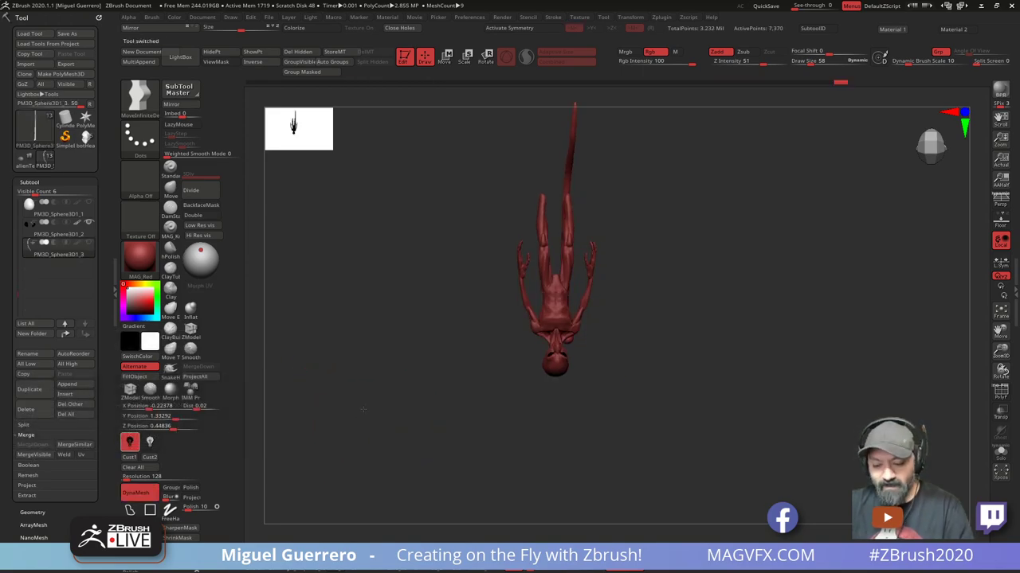
left_click_drag(364, 409, 314, 412)
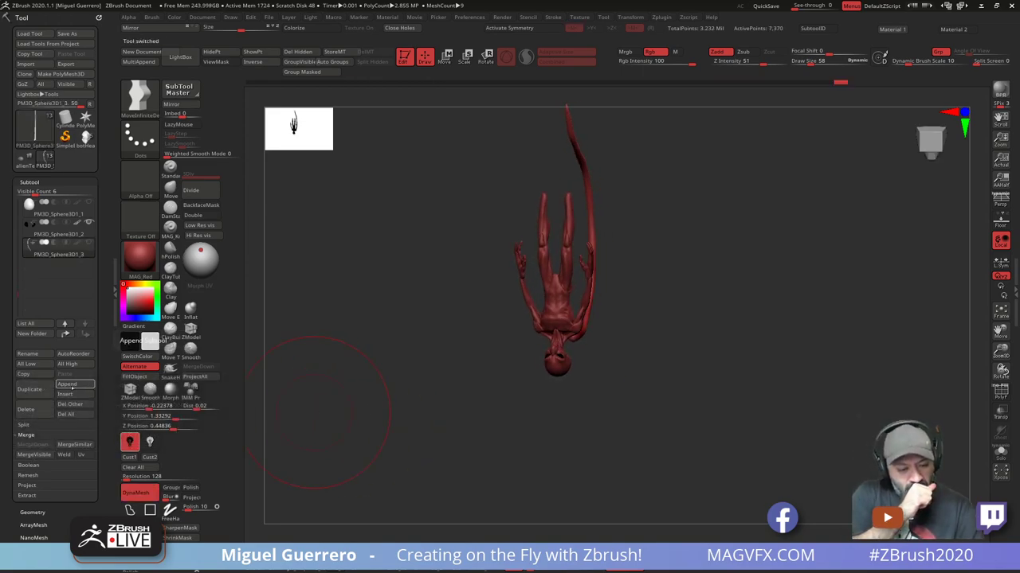
Append a Sphere3D subtool, select it, and convert it to DynaMesh at resolution 128
left_click(72, 385)
left_click(85, 407)
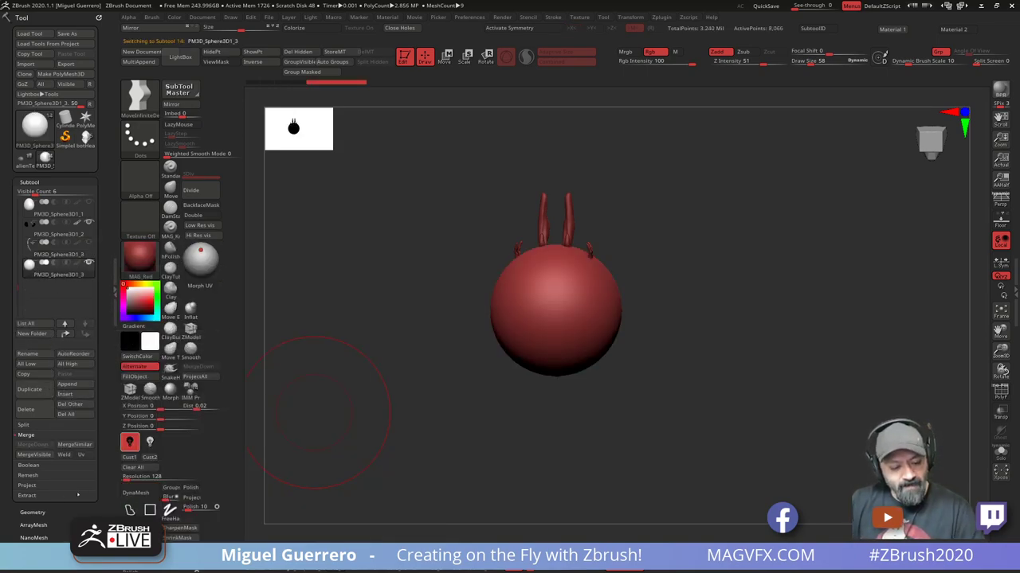
left_click(136, 492)
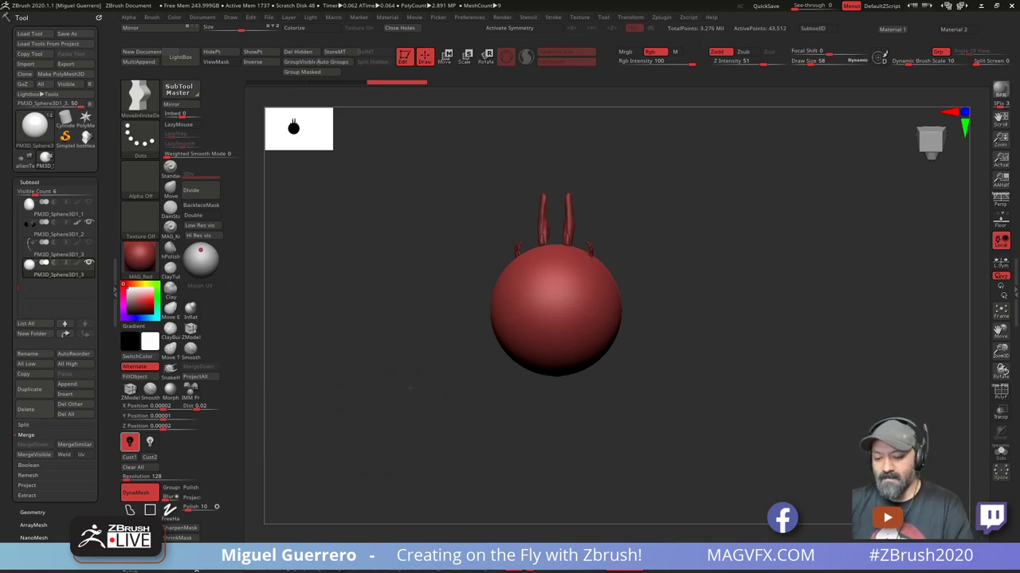
From a side view, pull the sphere's upper front outward with the MoveInfiniteDepth brush at draw size 58
mouse_move(410, 388)
right_mouse_down()
mouse_move(401, 210)
mouse_move(409, 278)
mouse_move(395, 377)
mouse_move(430, 351)
right_mouse_up()
right_click_drag(430, 350, 482, 386, "ctrl")
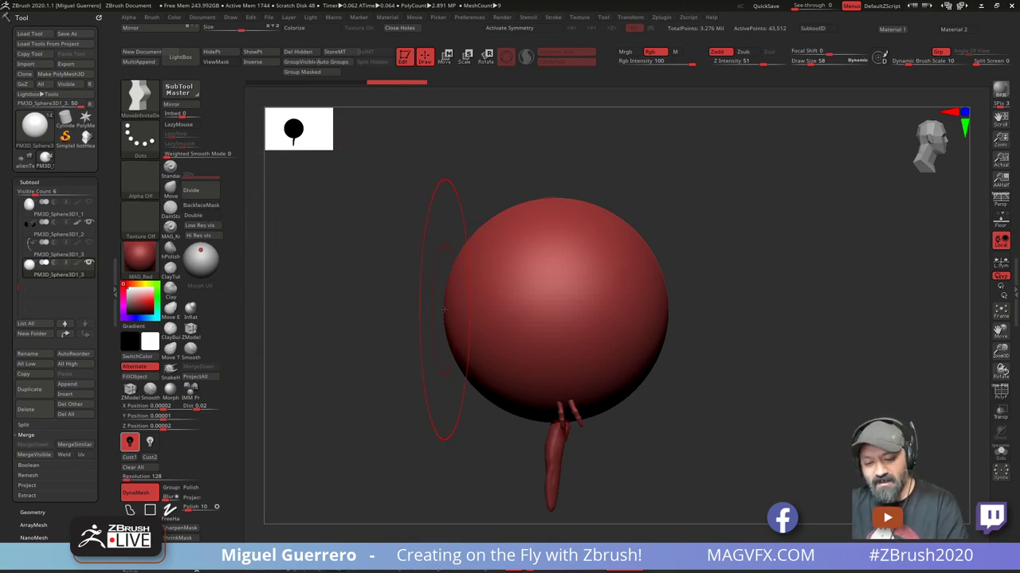
left_click_drag(441, 308, 434, 305)
left_click_drag(476, 229, 458, 203)
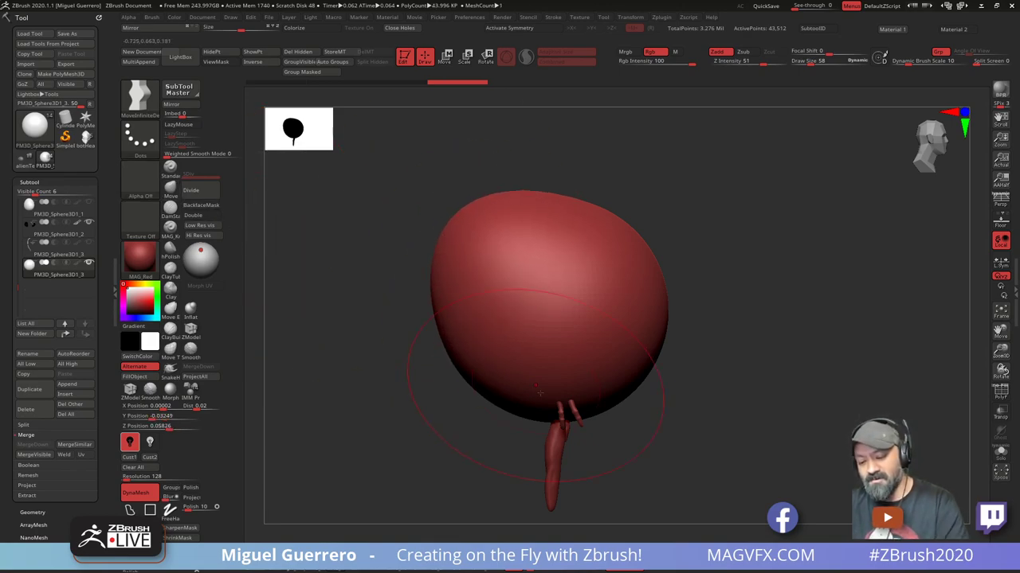
Push the sphere's underside upward and its lower front inward with the MoveInfiniteDepth brush to form a rough head profile
mouse_move(593, 433)
right_mouse_down()
mouse_move(580, 365)
mouse_move(586, 403)
right_mouse_up()
mouse_move(551, 401)
left_mouse_down()
mouse_move(548, 342)
mouse_move(532, 344)
left_mouse_up()
left_click_drag(609, 370, 615, 397)
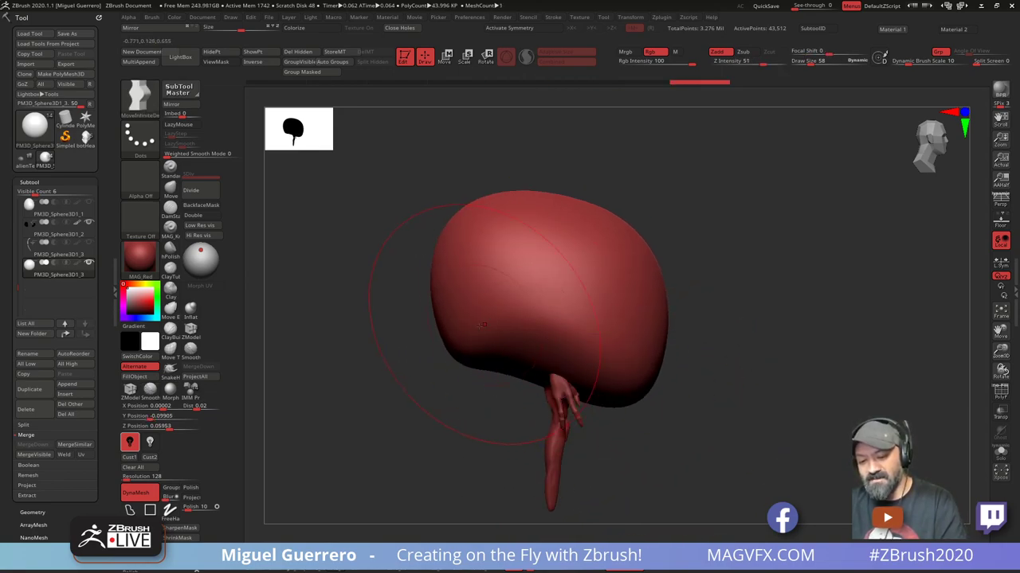
left_click_drag(459, 336, 489, 339)
left_click_drag(412, 319, 506, 307)
mouse_move(411, 242)
right_mouse_down()
mouse_move(541, 419)
mouse_move(522, 414)
right_mouse_up()
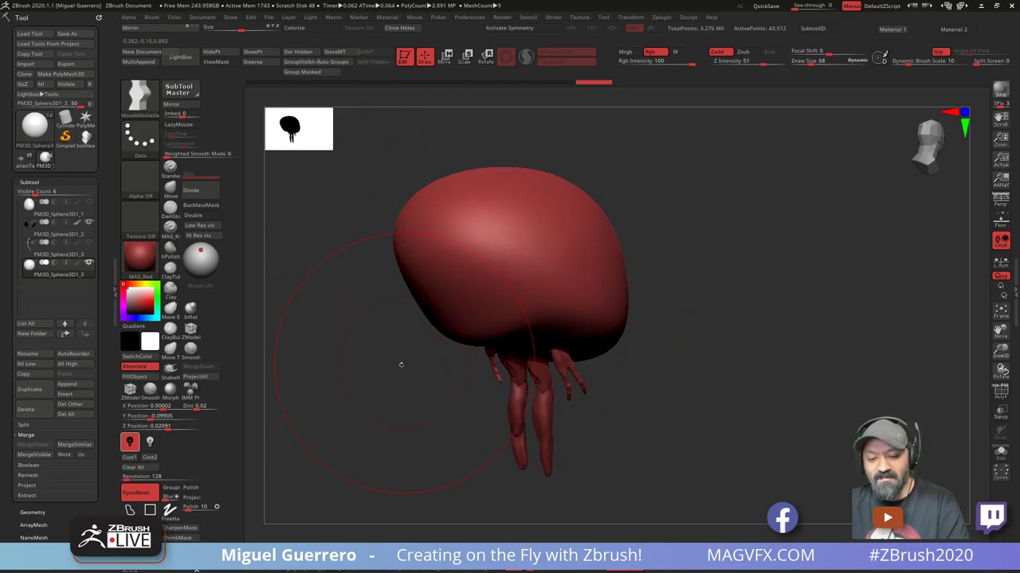
right_click_drag(401, 365, 453, 312)
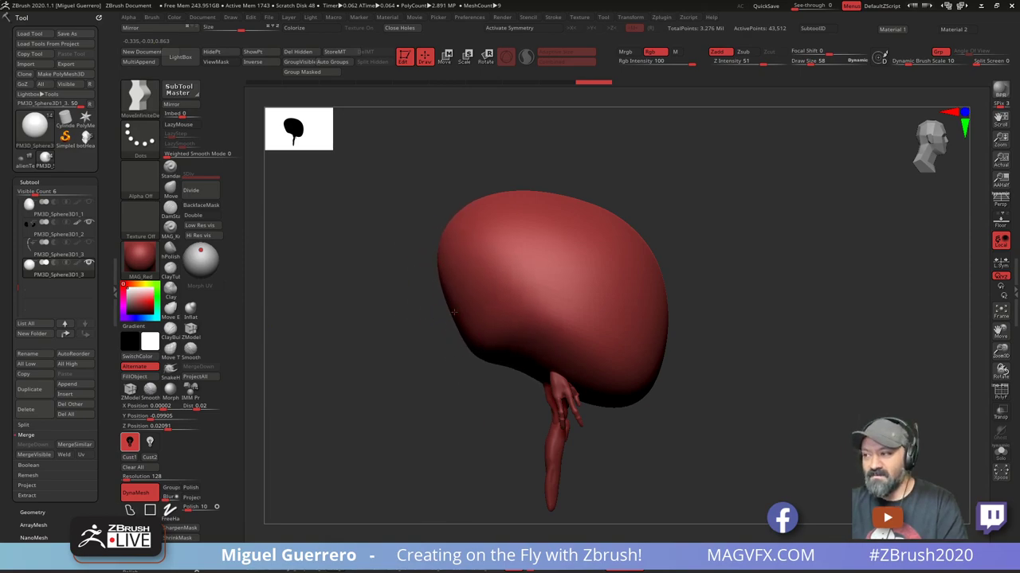
Try pulling a brow-like ridge from the front with MoveInfiniteDepth at draw size 18, inspect its width, and undo it
left_click_drag(451, 311, 413, 315)
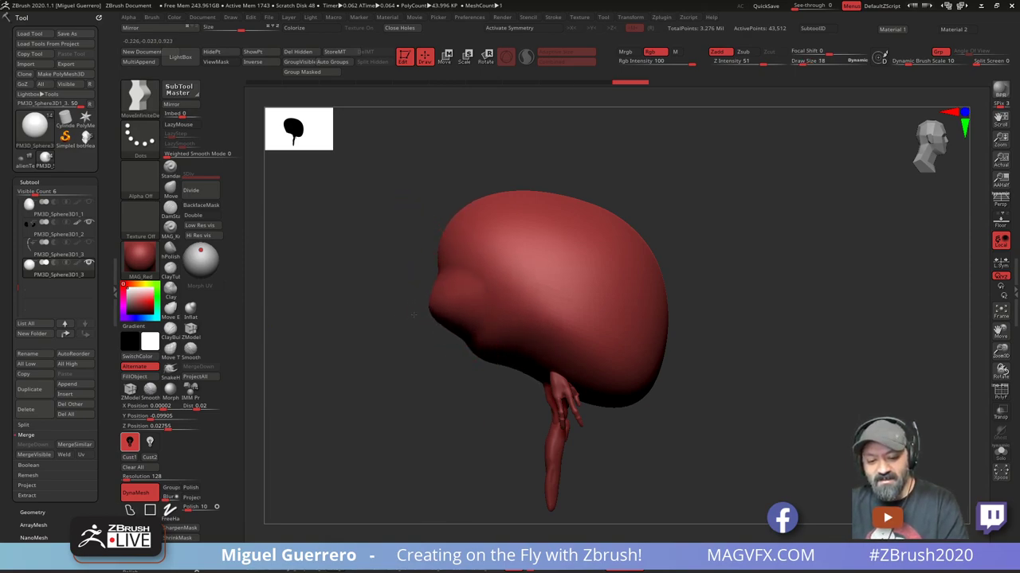
right_click_drag(413, 314, 453, 309)
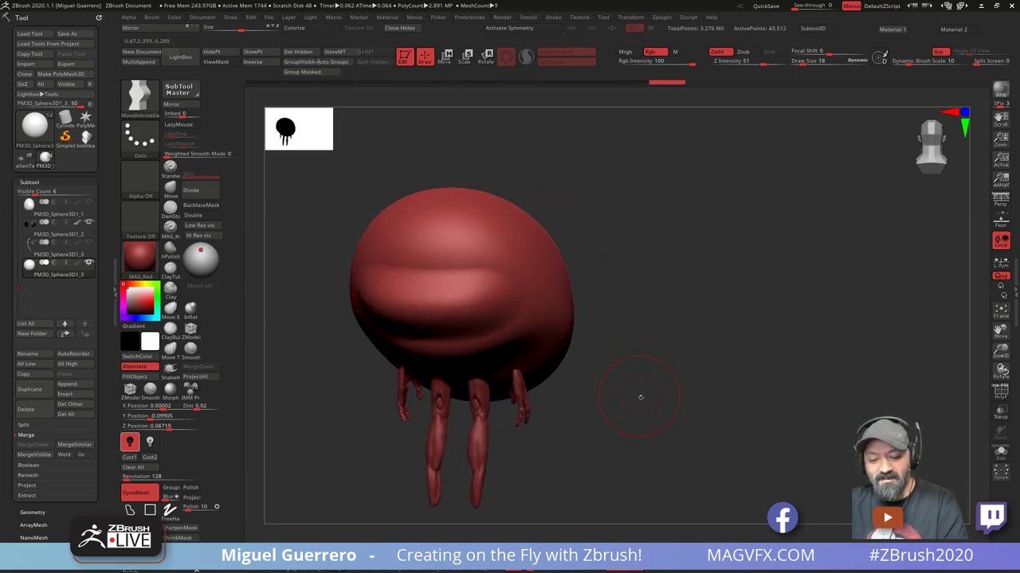
right_click_drag(641, 397, 478, 263)
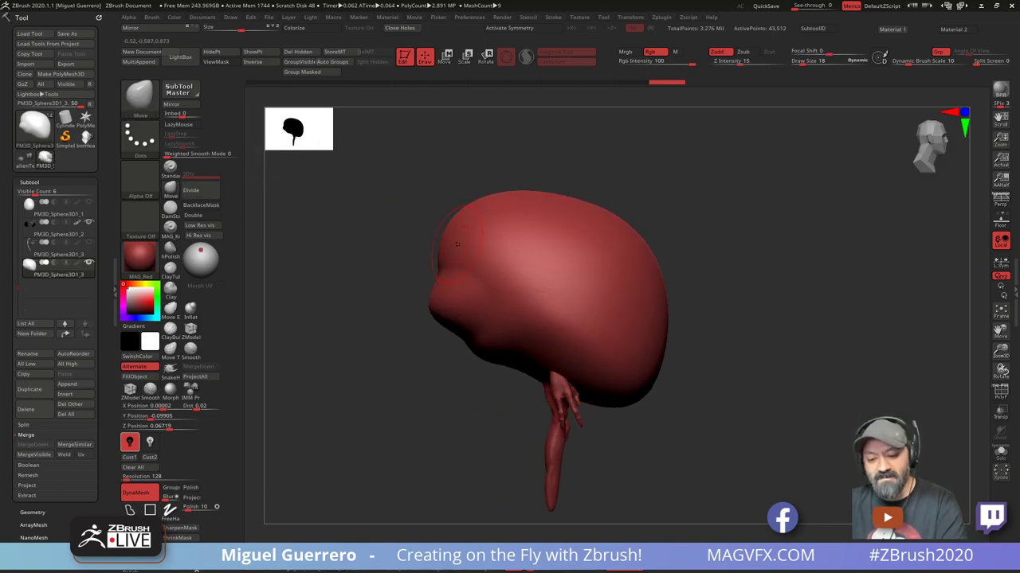
key("ctrl+z")
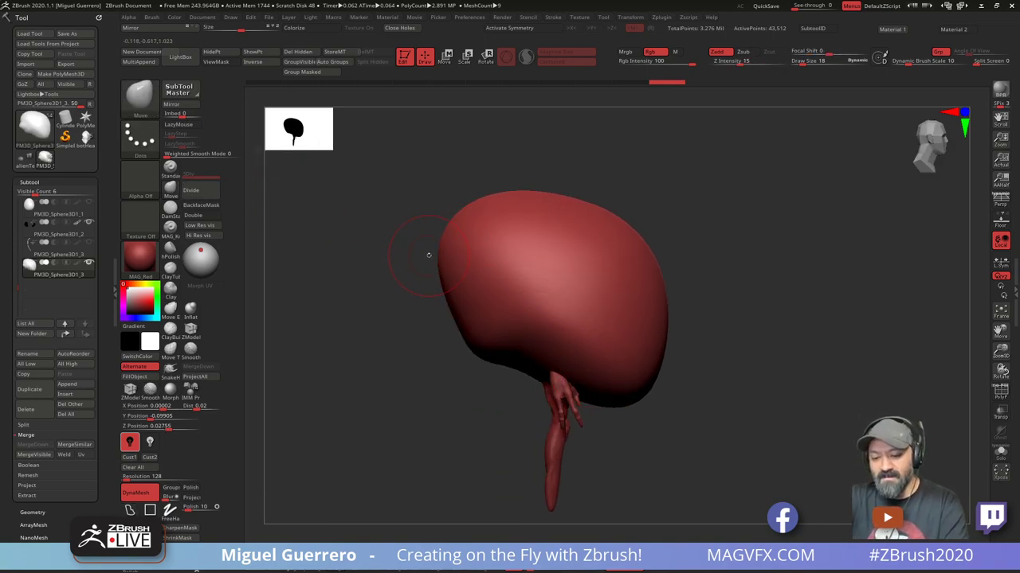
Try pulling the lower front outward with the regular Move brush, compare the local bulge from the front, and undo it
left_click_drag(456, 317, 446, 310)
right_click_drag(343, 314, 536, 309)
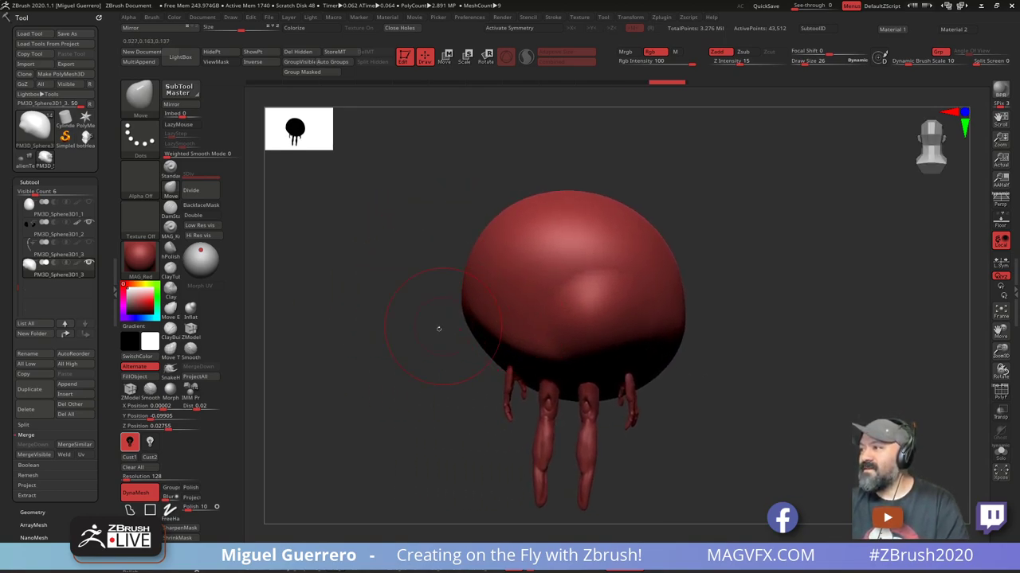
right_click_drag(404, 358, 429, 338, "alt")
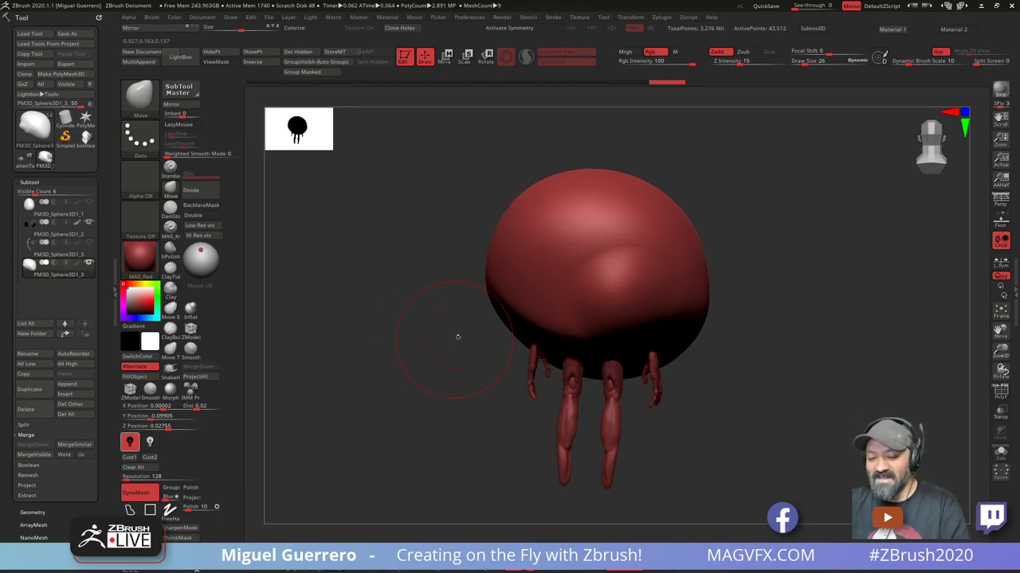
mouse_move(507, 313)
right_mouse_down()
mouse_move(498, 311)
mouse_move(514, 305)
right_mouse_up()
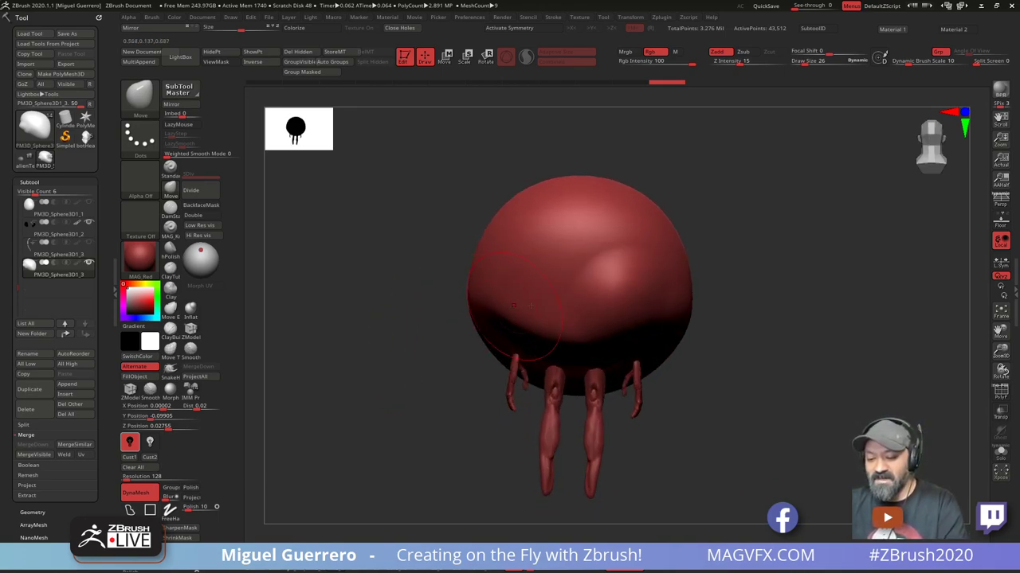
key("ctrl+z")
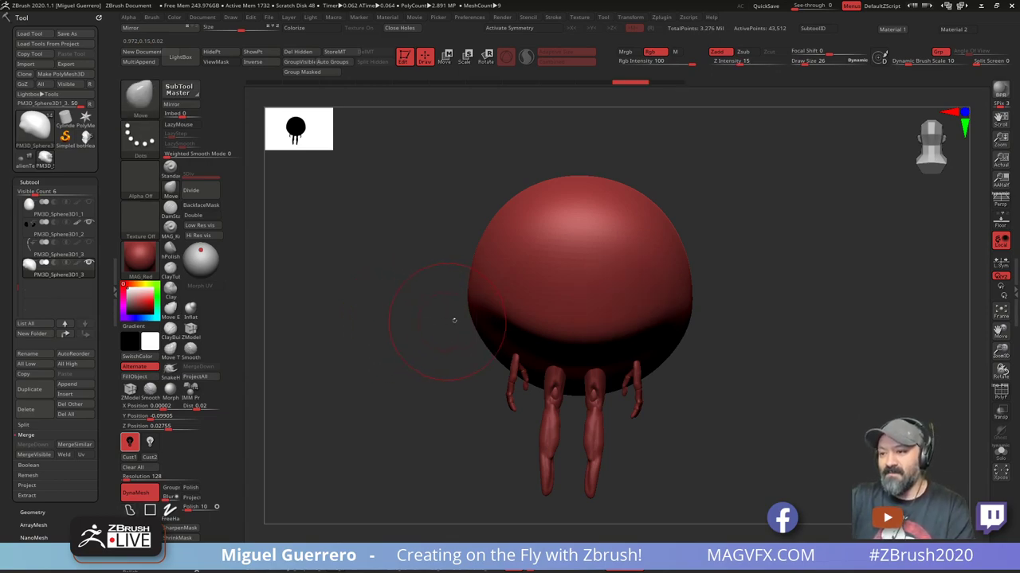
Turn on X symmetry and try pulling the lower front outward with the Move brush at draw size 26
key("x")
right_click_drag(558, 335, 589, 386)
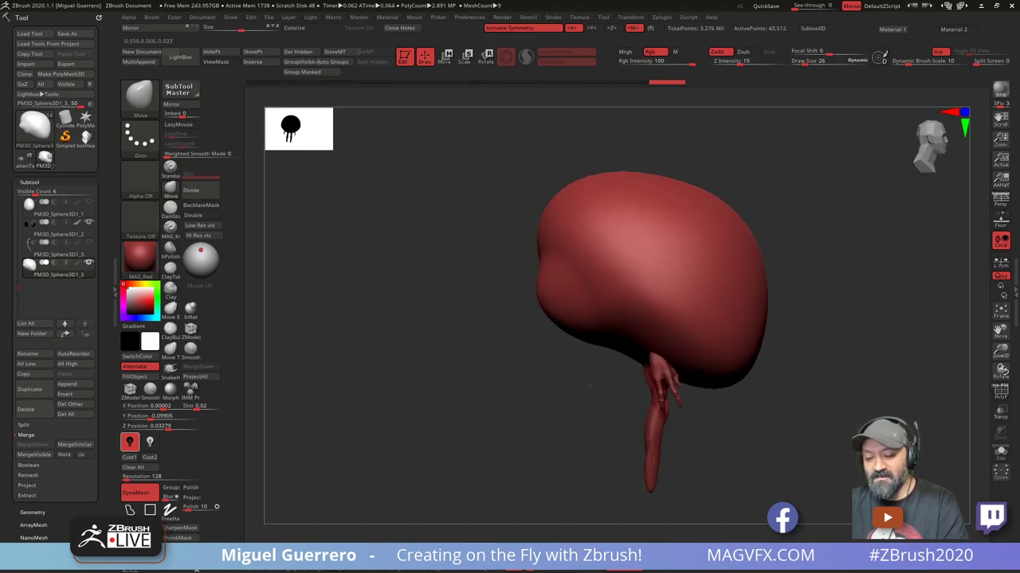
right_click_drag(444, 349, 448, 354)
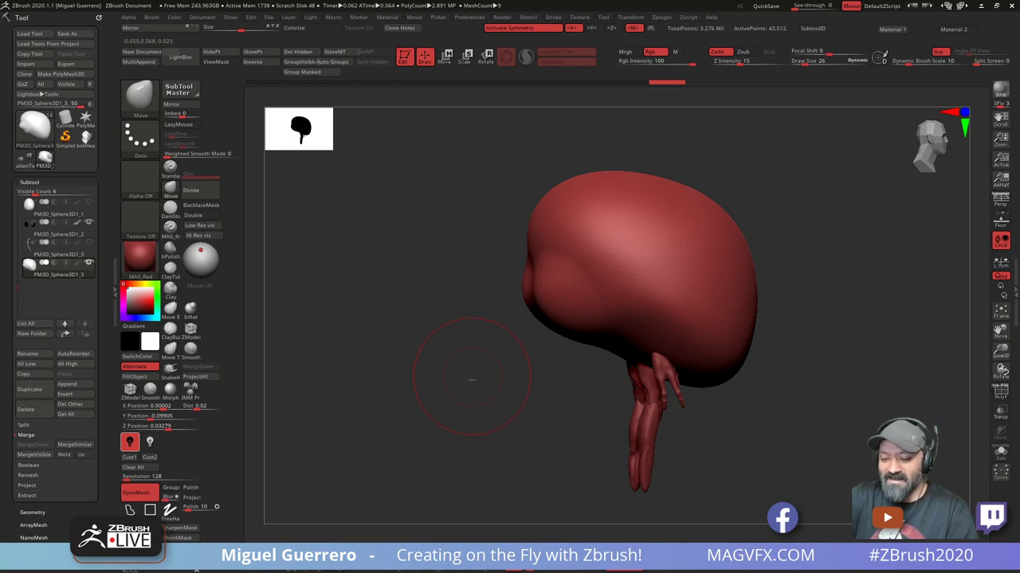
Choose the MoveInfiniteDepth brush and pull the head shape's front outward across its full width at draw size 26
key("b")
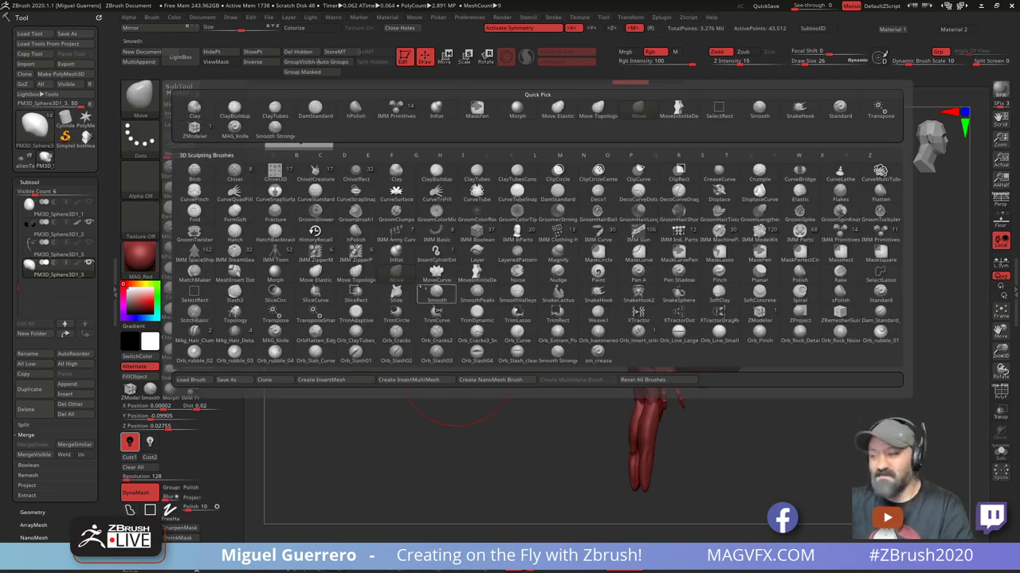
key("m")
left_click(473, 273)
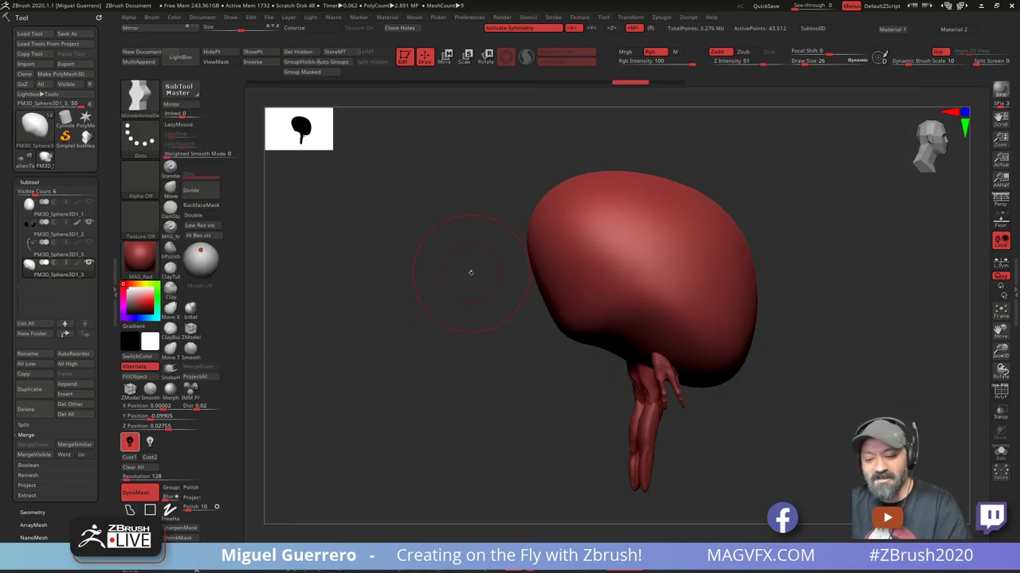
left_click_drag(542, 282, 521, 284)
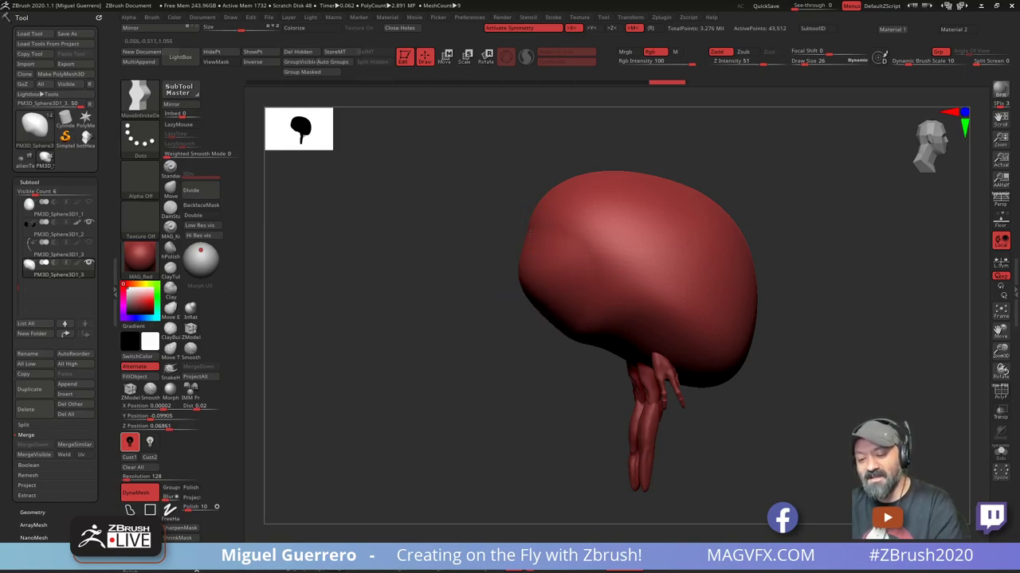
Push in the back of the head shape and draw its lower rear corner downward with the MoveInfiniteDepth brush
left_click_drag(754, 339, 738, 310)
left_click_drag(735, 367, 740, 389)
left_click_drag(747, 263, 744, 273)
mouse_move(480, 322)
left_mouse_down()
mouse_move(536, 323)
mouse_move(450, 315)
left_mouse_up()
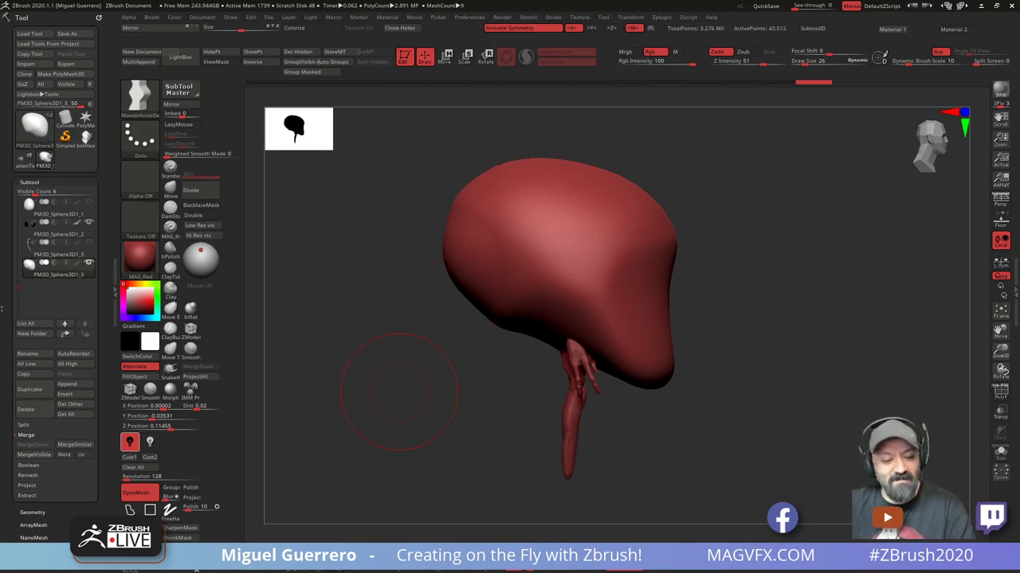
Select the hands subtool, hide the demonstration sphere, and frame the alien's arms and hands
left_click(557, 333, "alt")
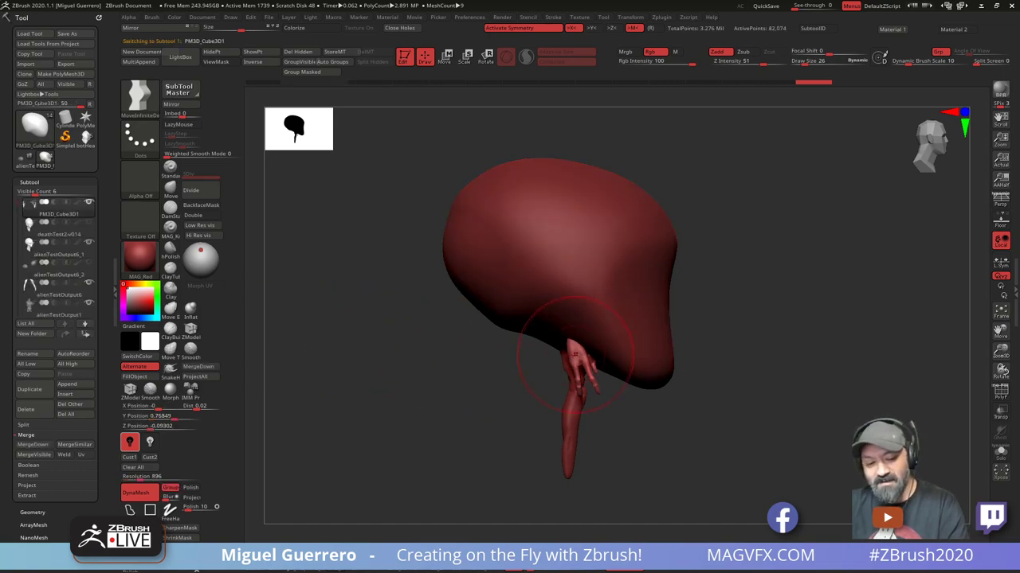
left_click_drag(20, 253, 21, 296)
left_click(88, 243)
right_click_drag(458, 394, 466, 339)
mouse_move(466, 339)
right_mouse_down("ctrl")
mouse_move(477, 364)
mouse_move(443, 350)
mouse_move(476, 371)
mouse_move(443, 360)
mouse_move(483, 365)
right_mouse_up("ctrl")
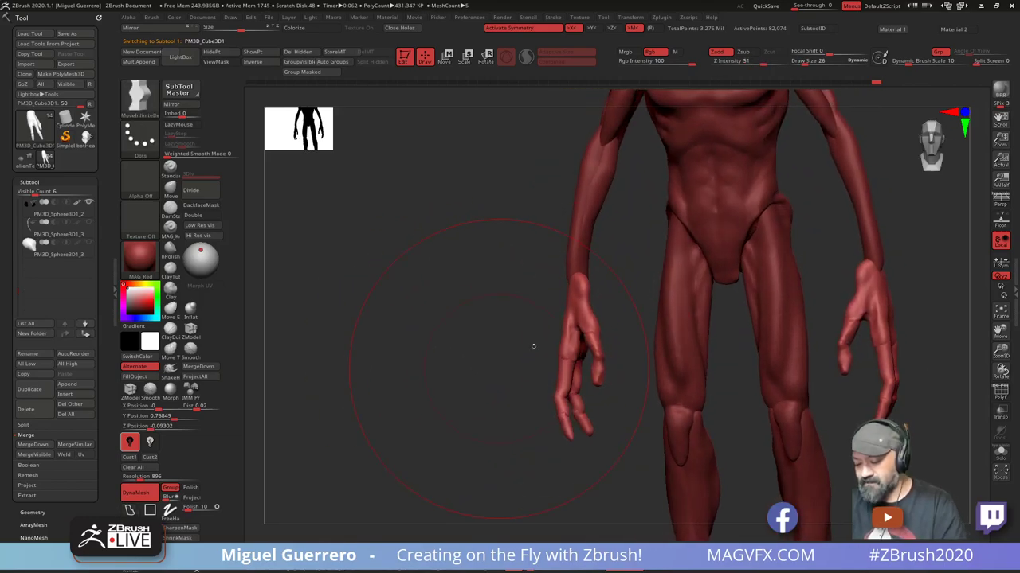
mouse_move(411, 312)
right_mouse_down("alt")
mouse_move(363, 321)
mouse_move(392, 337)
mouse_move(437, 334)
right_mouse_up("alt")
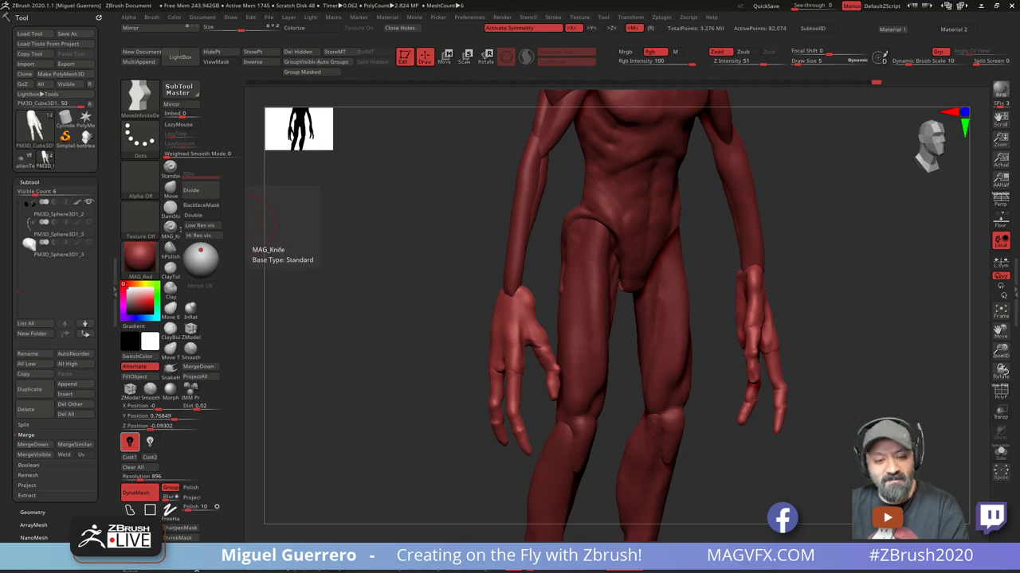
Isolate the hands with Solo and refine their shape with the Move brush, reducing the draw size to 3
left_click(171, 189)
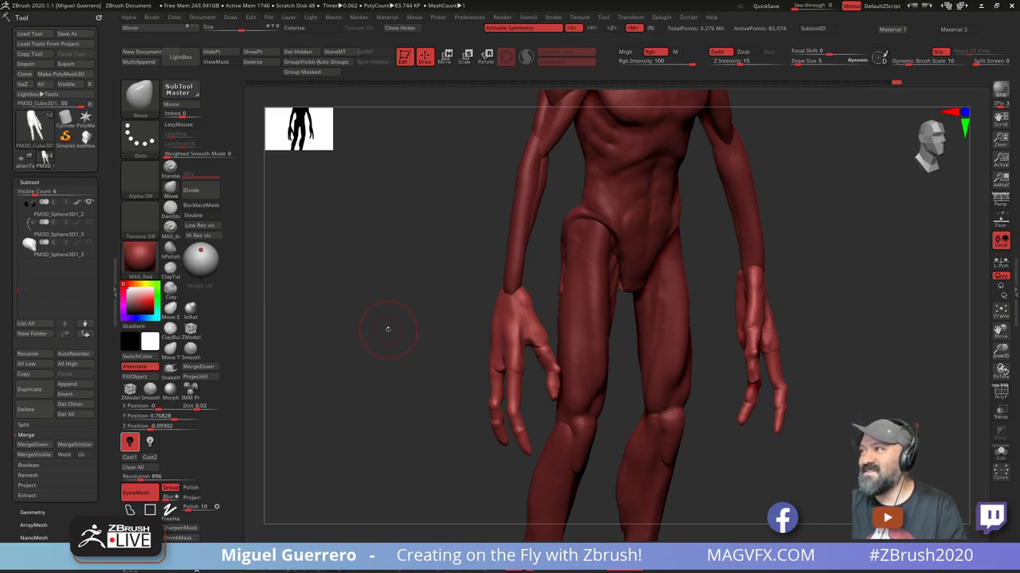
mouse_move(386, 330)
right_mouse_down("shift")
mouse_move(359, 328)
mouse_move(354, 303)
mouse_move(404, 329)
right_mouse_up("shift")
mouse_move(391, 405)
left_mouse_down()
mouse_move(382, 358)
mouse_move(454, 364)
mouse_move(414, 405)
mouse_move(512, 387)
mouse_move(454, 391)
mouse_move(580, 442)
mouse_move(588, 455)
left_mouse_up()
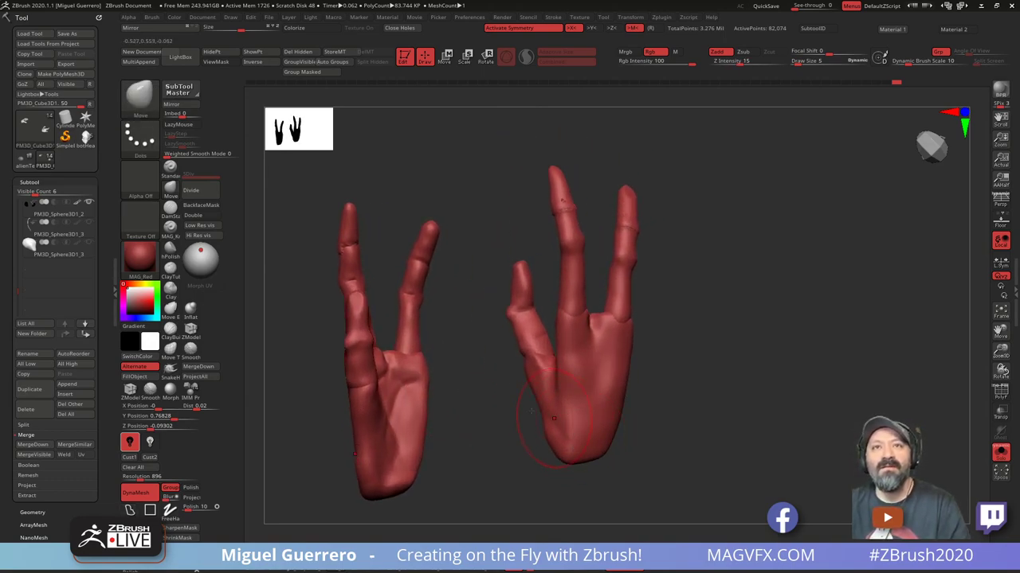
left_click_drag(481, 396, 504, 363)
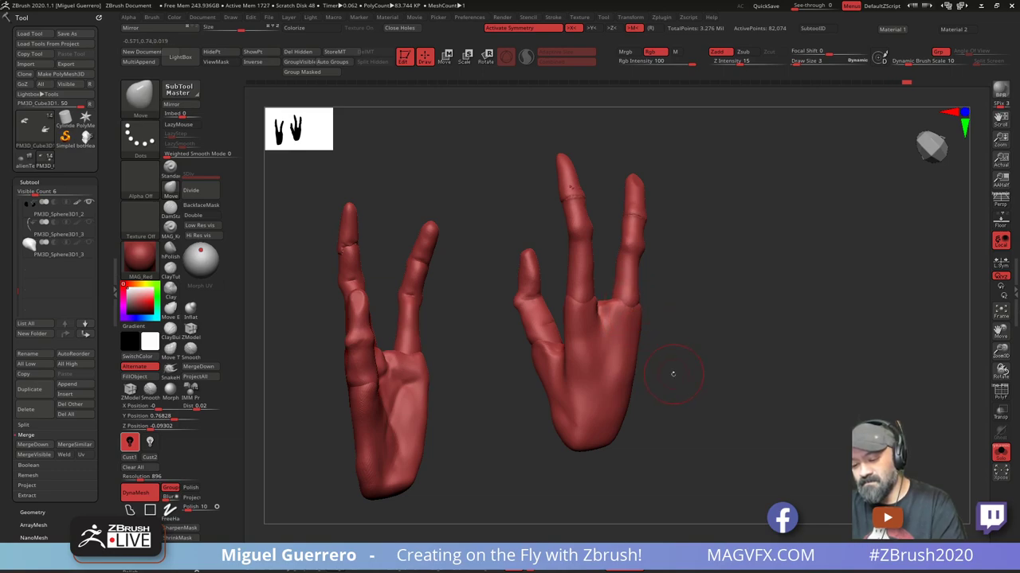
mouse_move(673, 375)
left_mouse_down()
mouse_move(692, 372)
mouse_move(656, 365)
left_mouse_up()
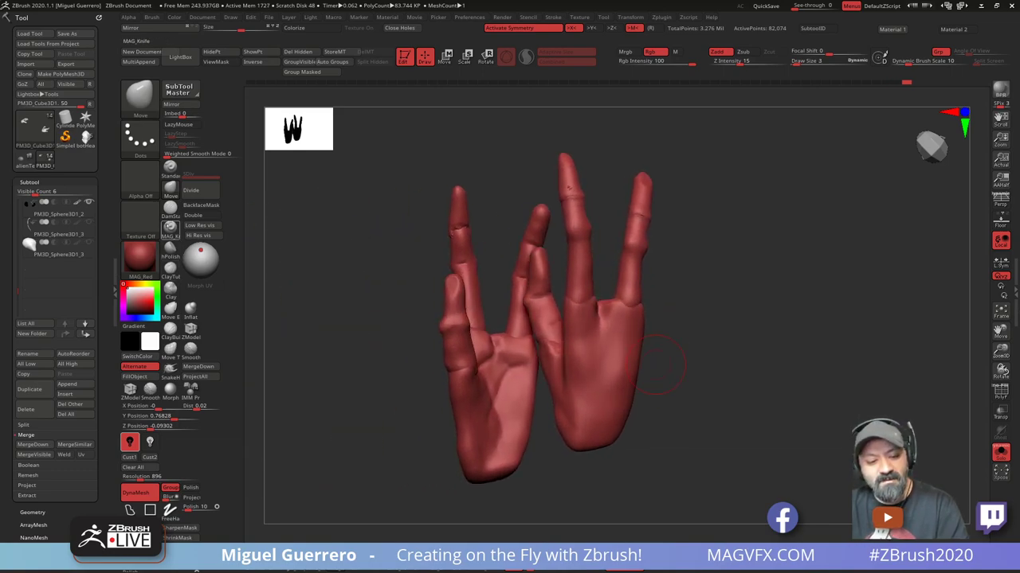
Carve tendon lines from the knuckles down the back of the hand with the DamStandard brush at draw size 1
left_click(169, 209)
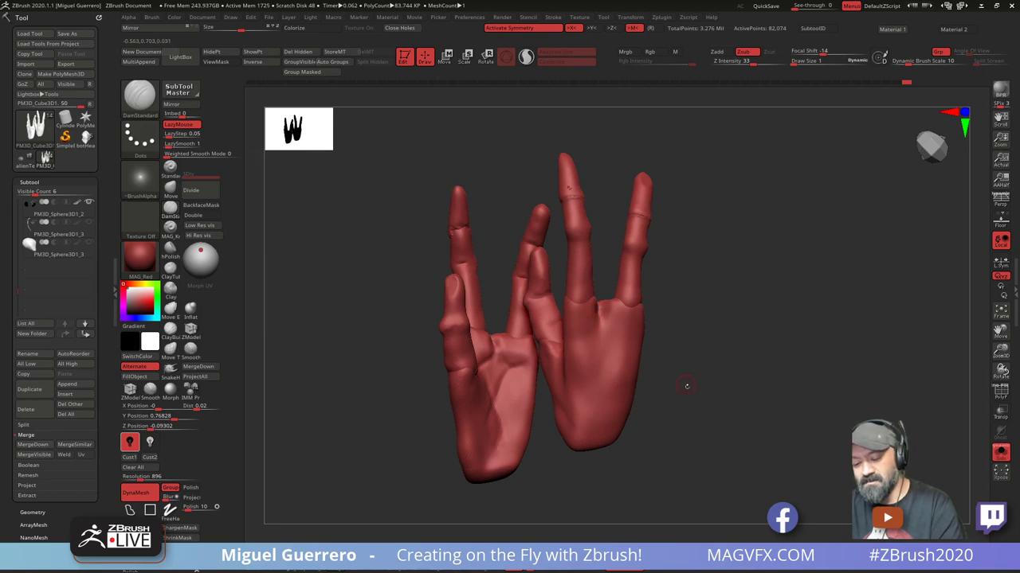
left_click_drag(687, 387, 622, 311)
left_click_drag(517, 312, 443, 325)
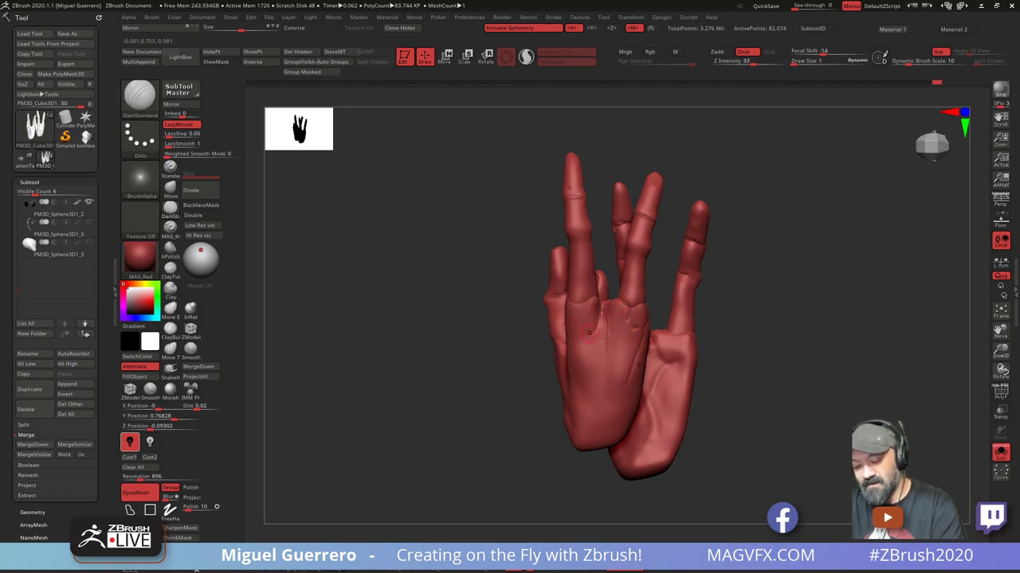
left_click_drag(506, 325, 563, 300)
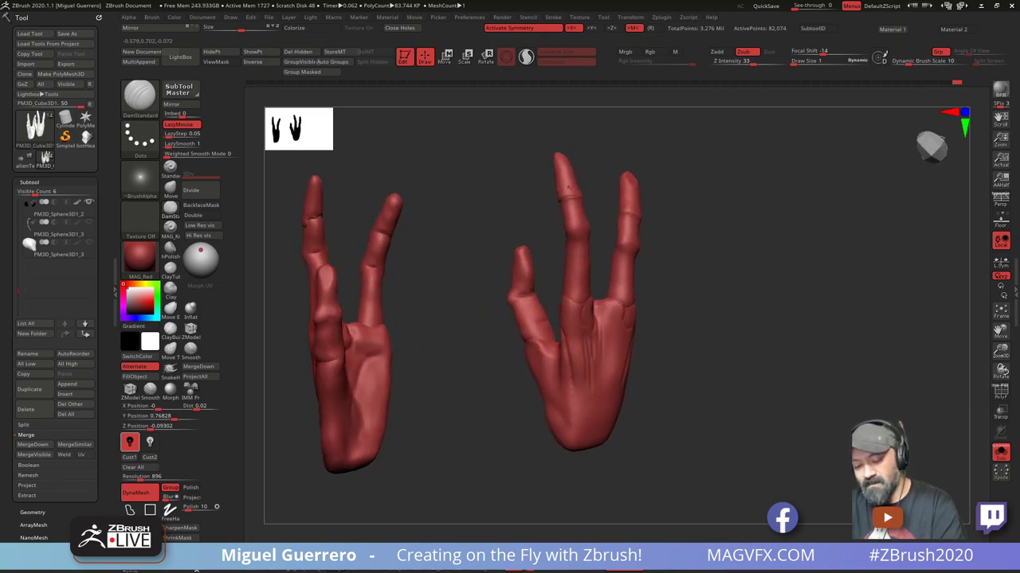
Carve creases into the palm and around the thumb base with the DamStandard brush
left_click_drag(443, 368, 524, 335)
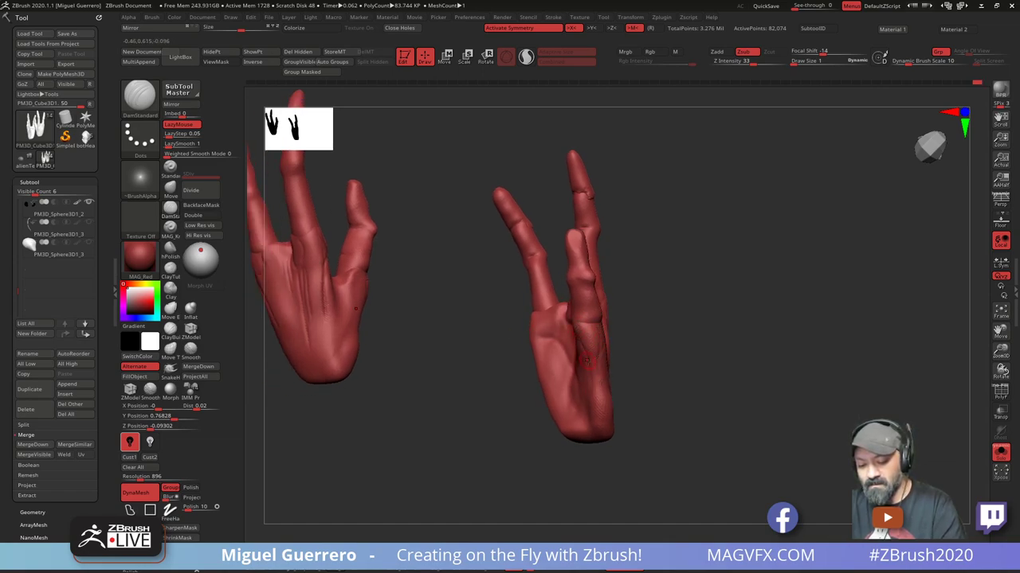
left_click_drag(587, 362, 589, 331)
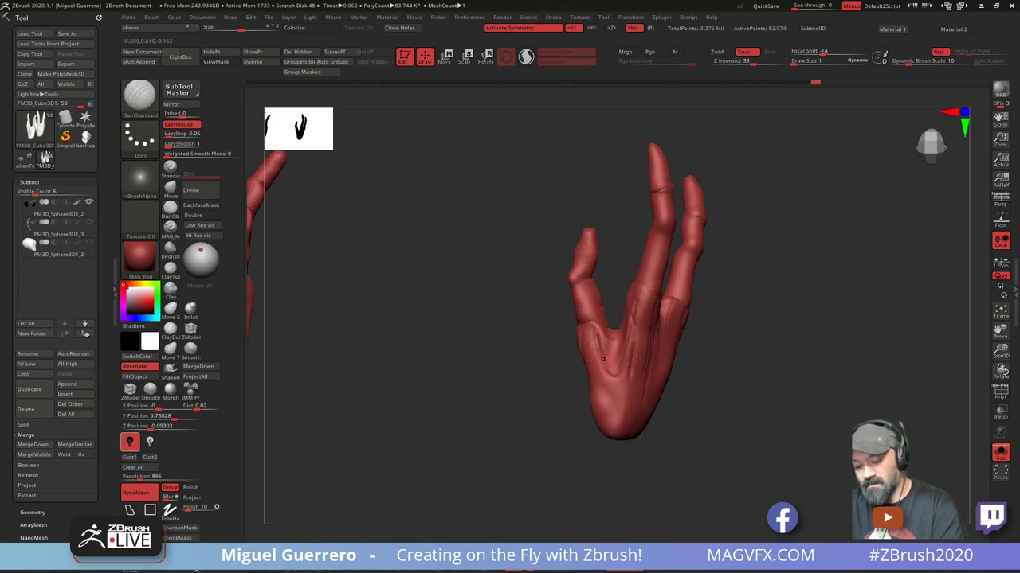
left_click_drag(515, 334, 563, 284)
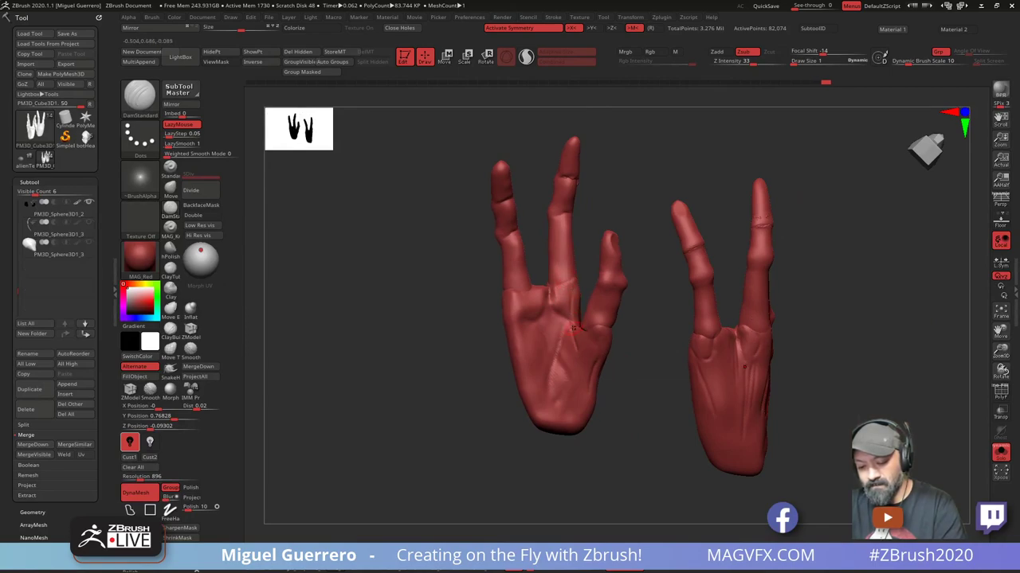
left_click_drag(573, 328, 645, 330)
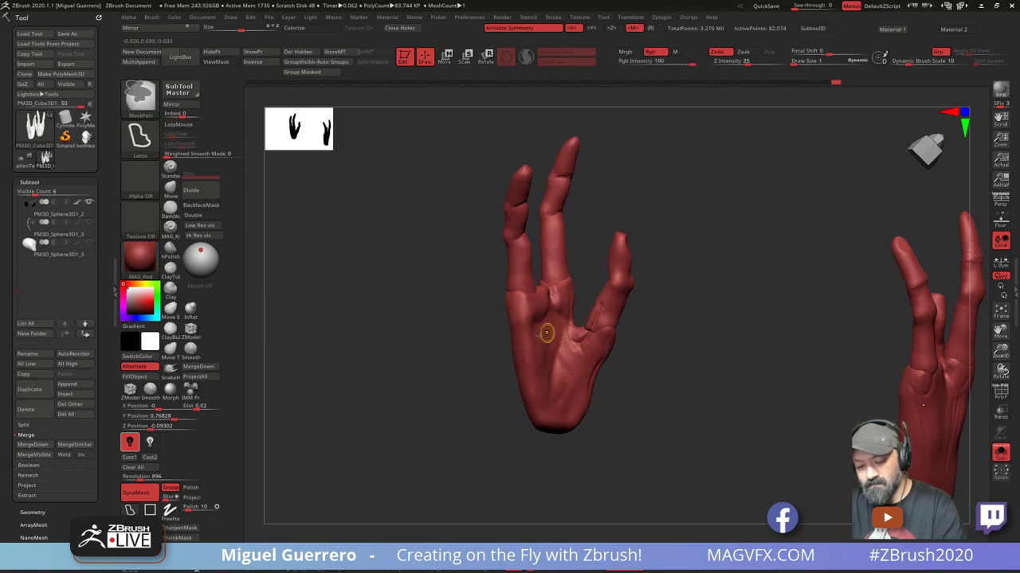
Inflate the crease between the thumb and palm with the Inflat brush and smooth it
left_click(190, 308)
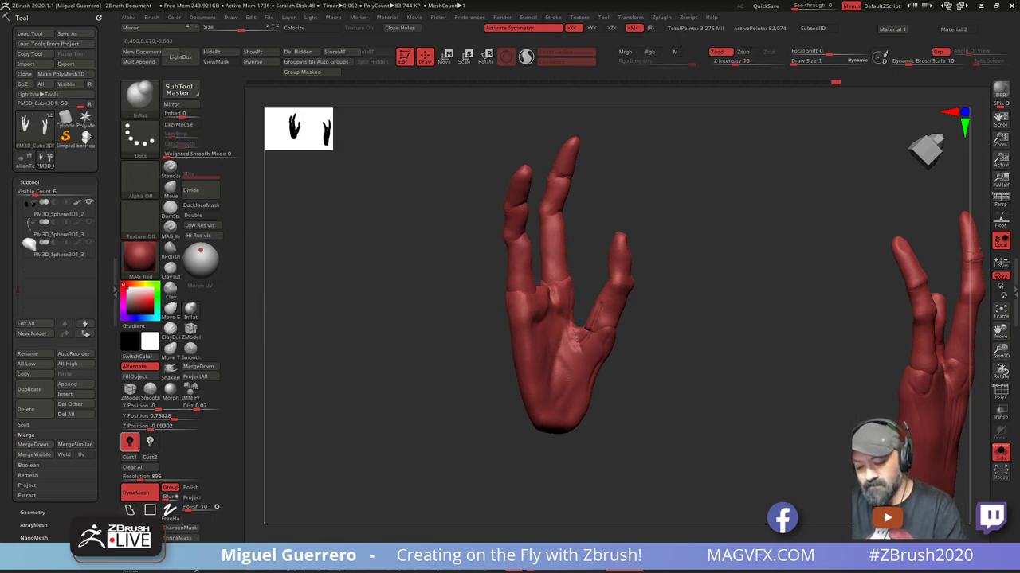
left_click_drag(571, 332, 574, 336, "shift")
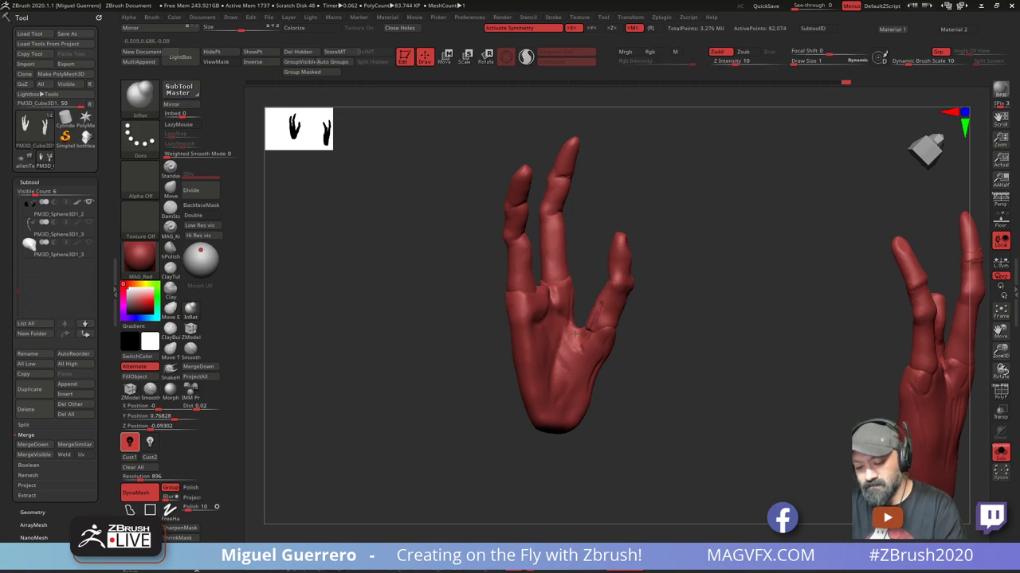
mouse_move(465, 318)
left_mouse_down()
mouse_move(449, 330)
mouse_move(464, 331)
left_mouse_up()
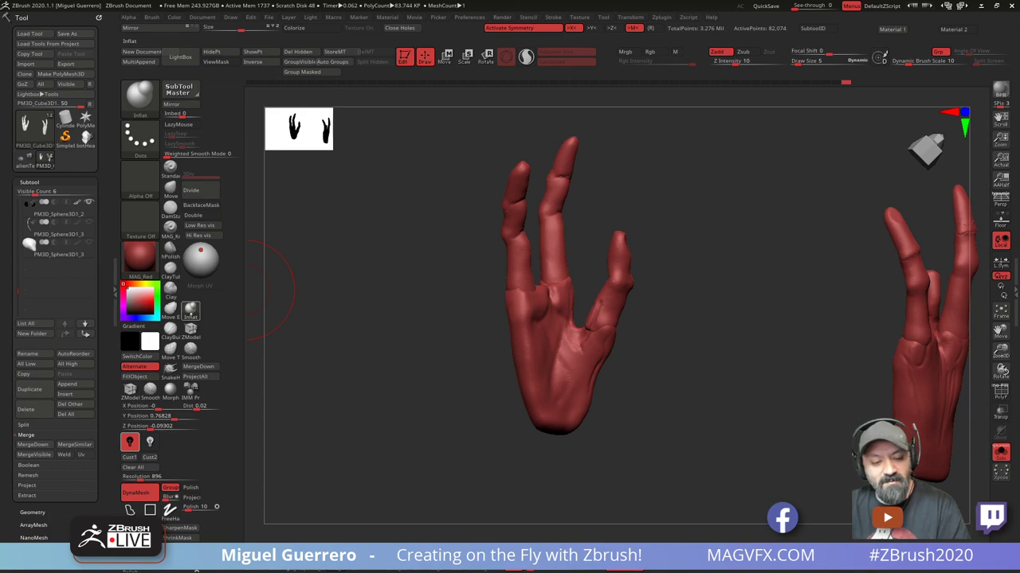
Pull the thumb outward from the palm with the Move Topological brush
left_click(170, 330)
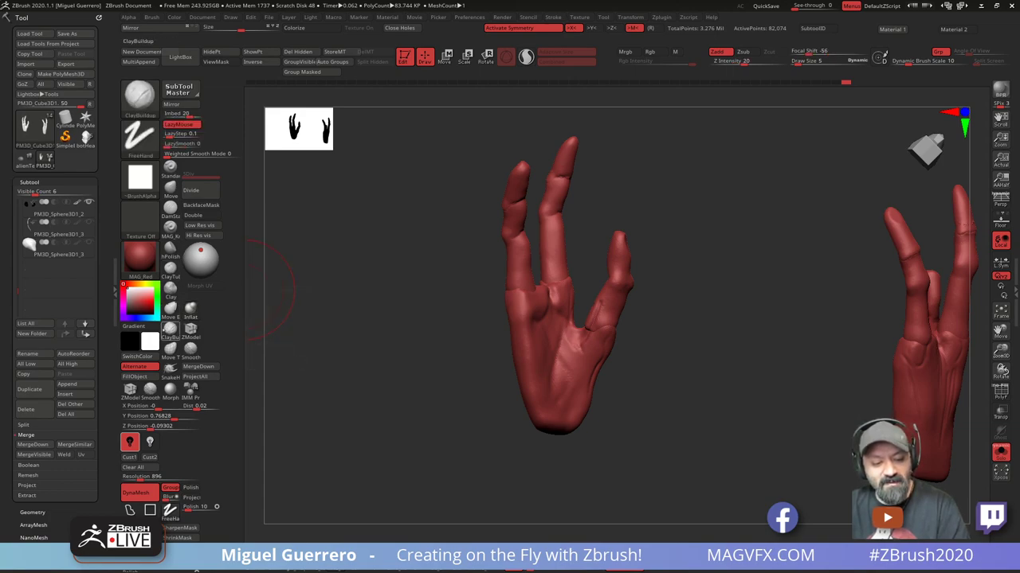
key("b")
key("m")
key("t")
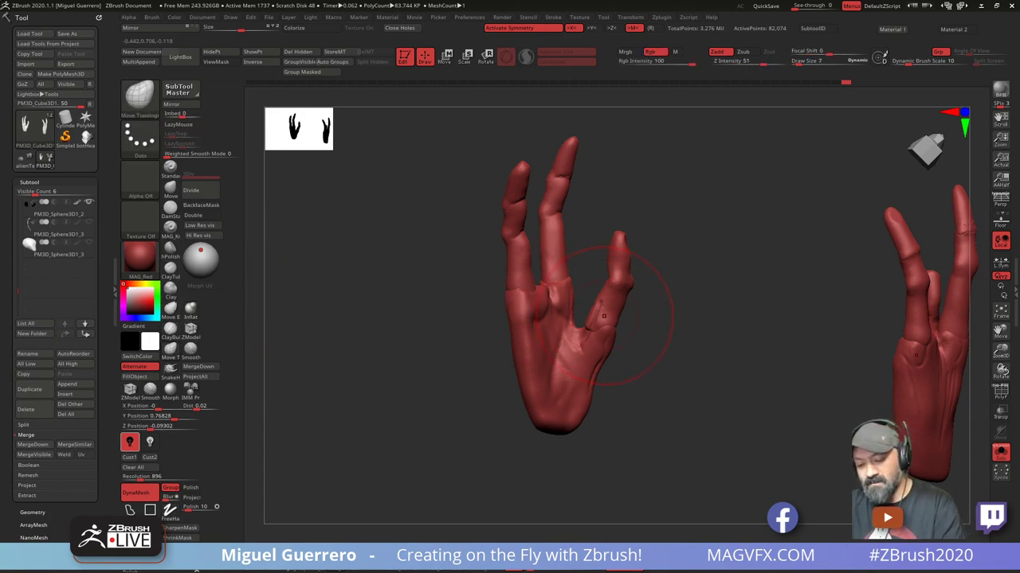
mouse_move(604, 315)
left_mouse_down()
mouse_move(600, 333)
mouse_move(618, 335)
mouse_move(618, 306)
left_mouse_up()
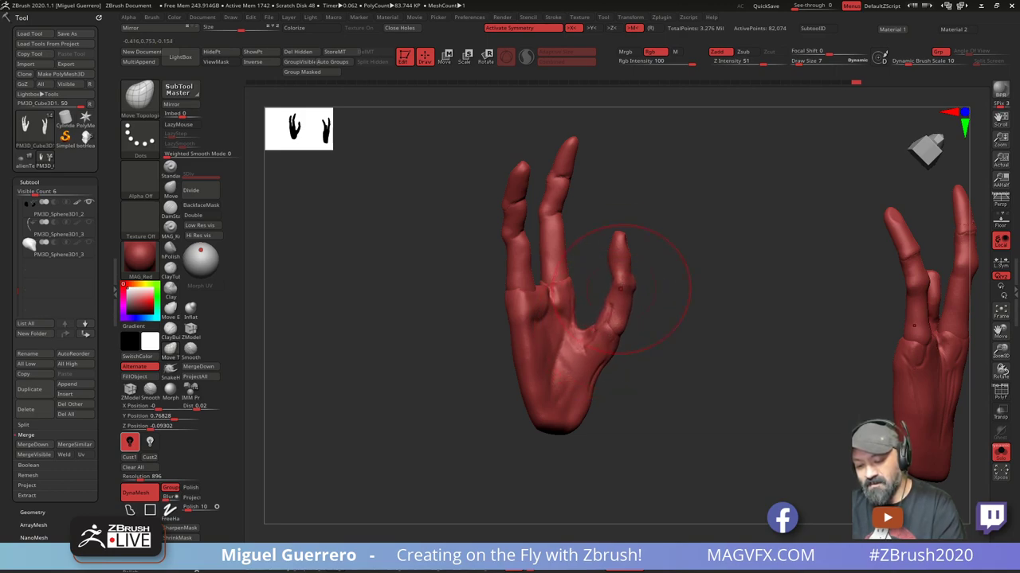
left_click_drag(620, 256, 635, 268)
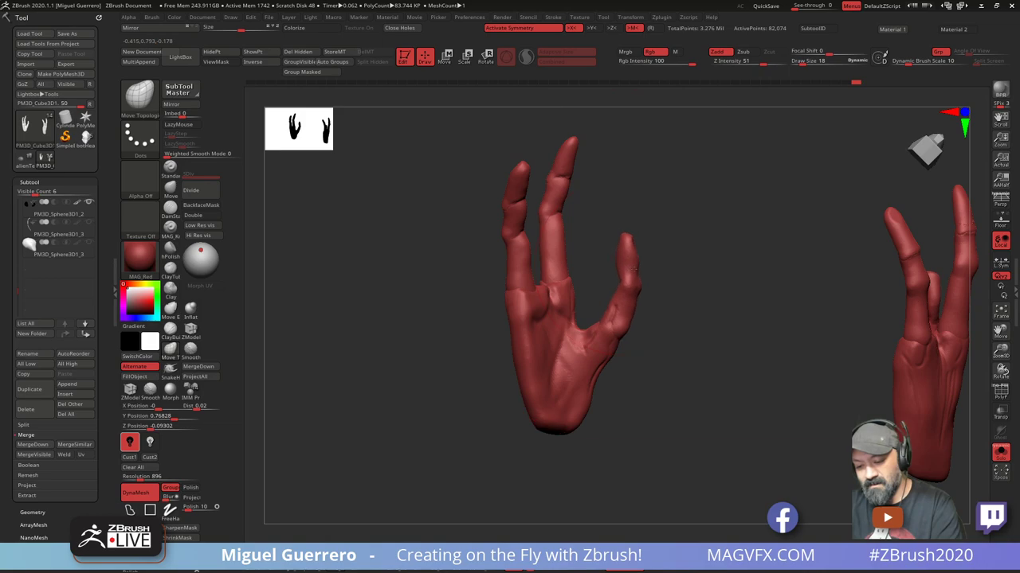
left_click_drag(620, 308, 616, 309)
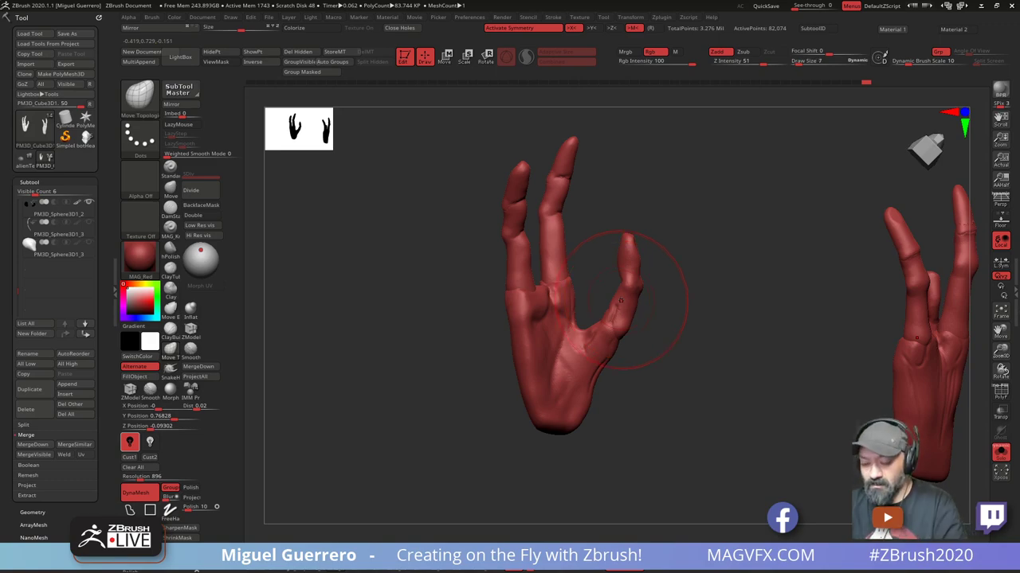
Push the whole thumb further away from the fingers using Move Topological at a draw size of 30
key("w")
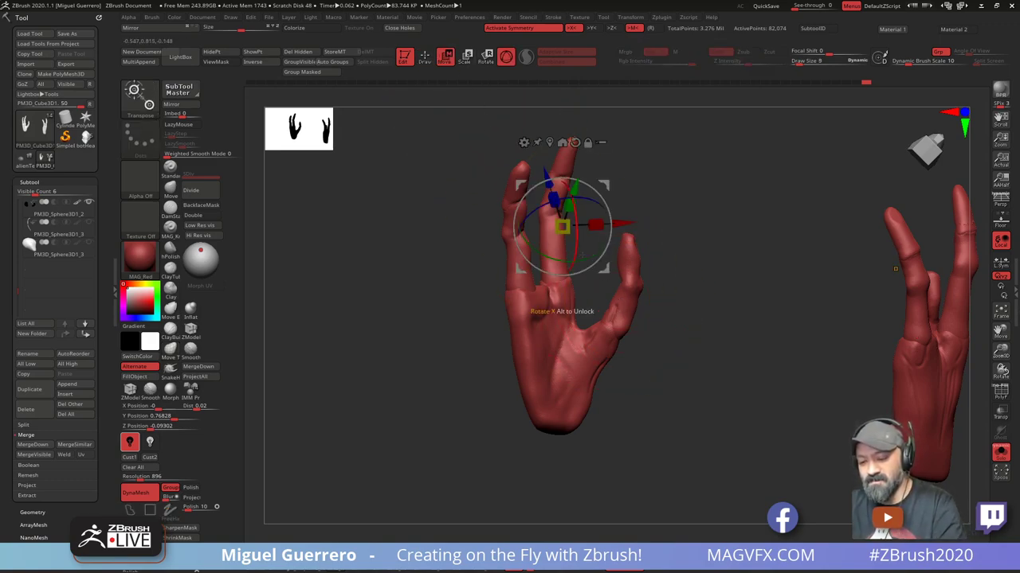
key("q")
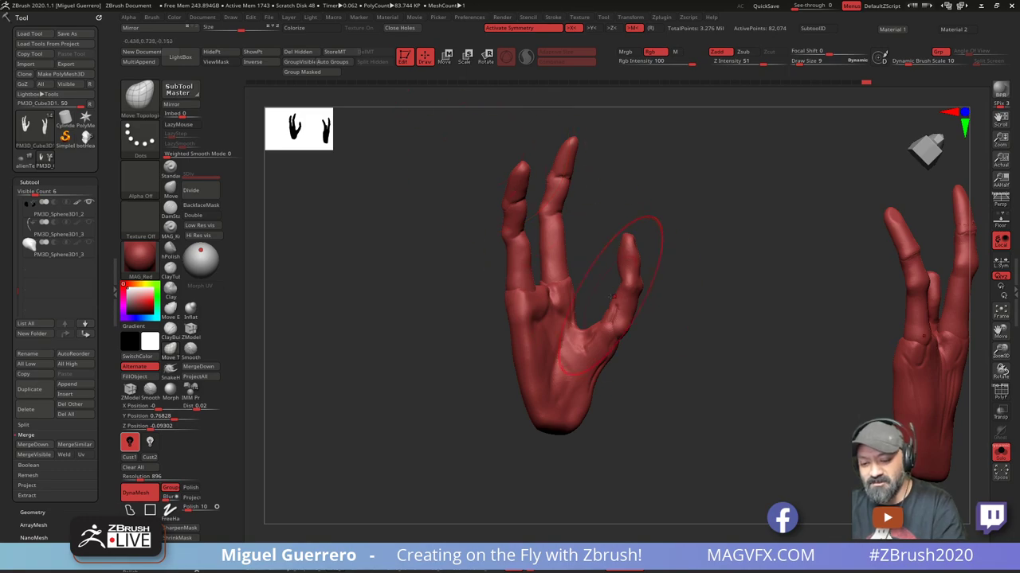
key("]")
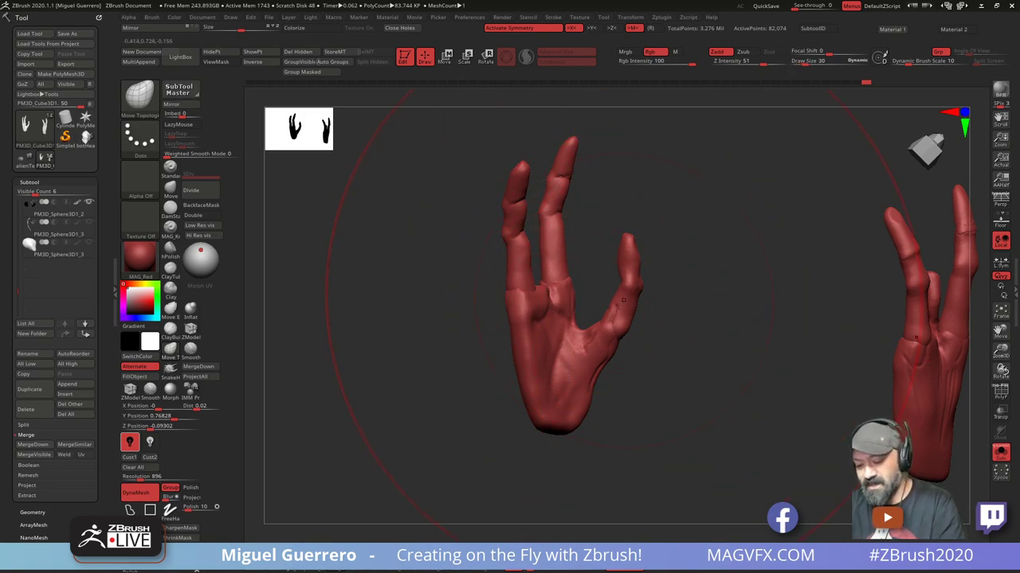
left_click_drag(624, 300, 630, 308)
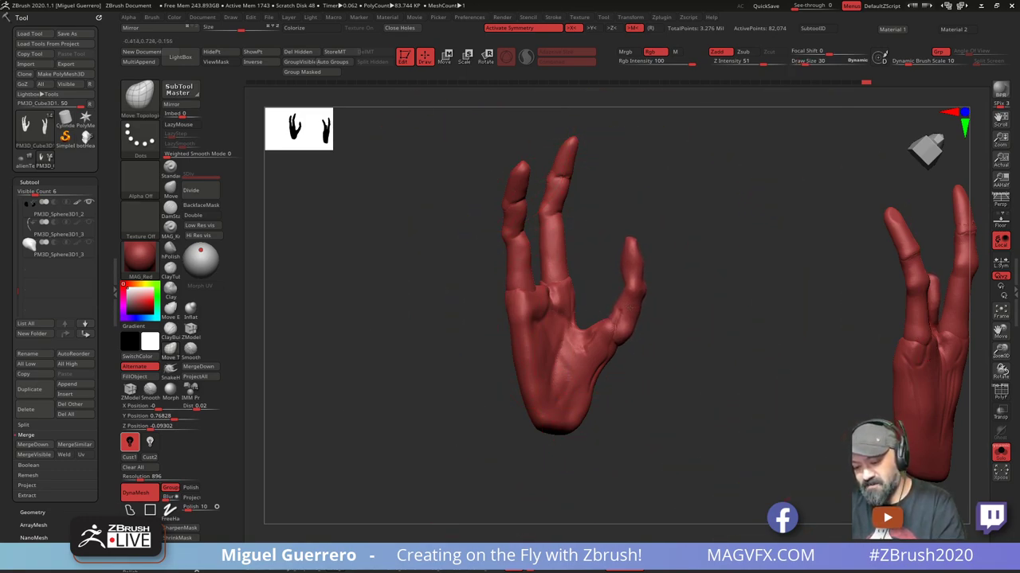
left_click_drag(628, 243, 634, 243)
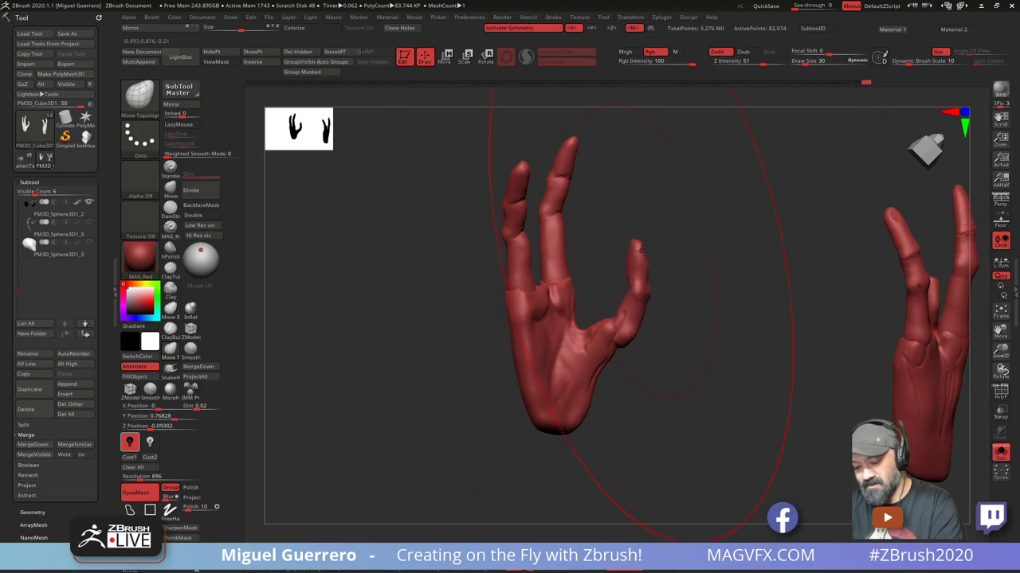
left_click_drag(623, 335, 619, 335)
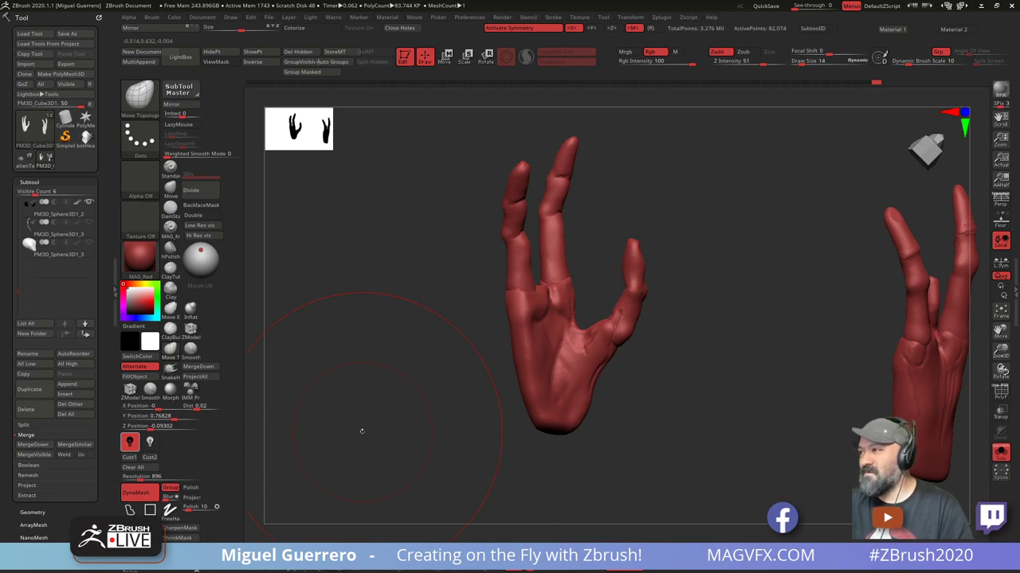
Adjust the form of the fingers and palm with Move Topological at a draw size of 5
mouse_move(546, 321)
right_mouse_down()
mouse_move(514, 317)
mouse_move(517, 305)
right_mouse_up()
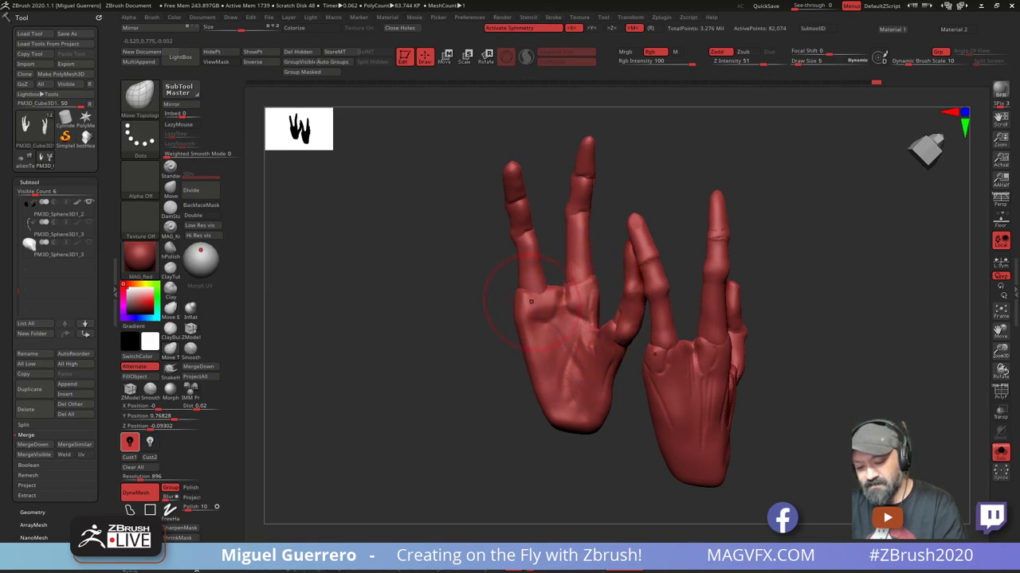
right_click_drag(471, 279, 524, 278)
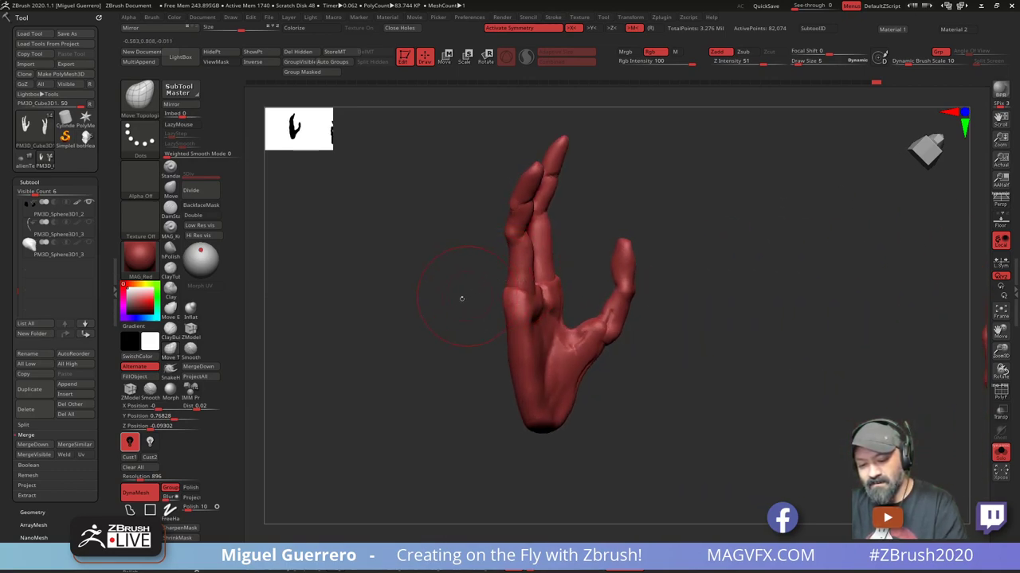
right_click_drag(461, 298, 480, 284)
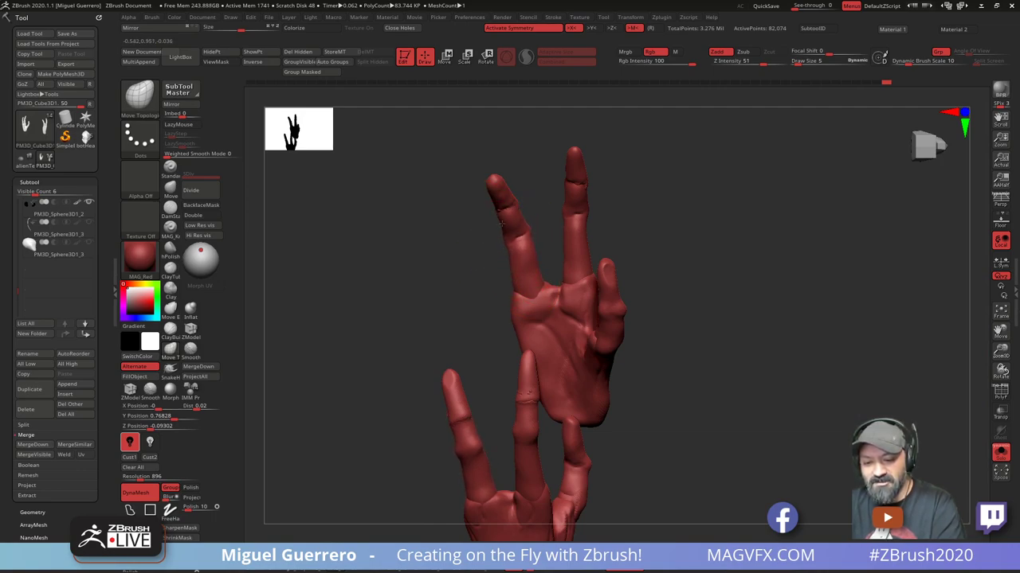
left_click_drag(420, 243, 562, 332)
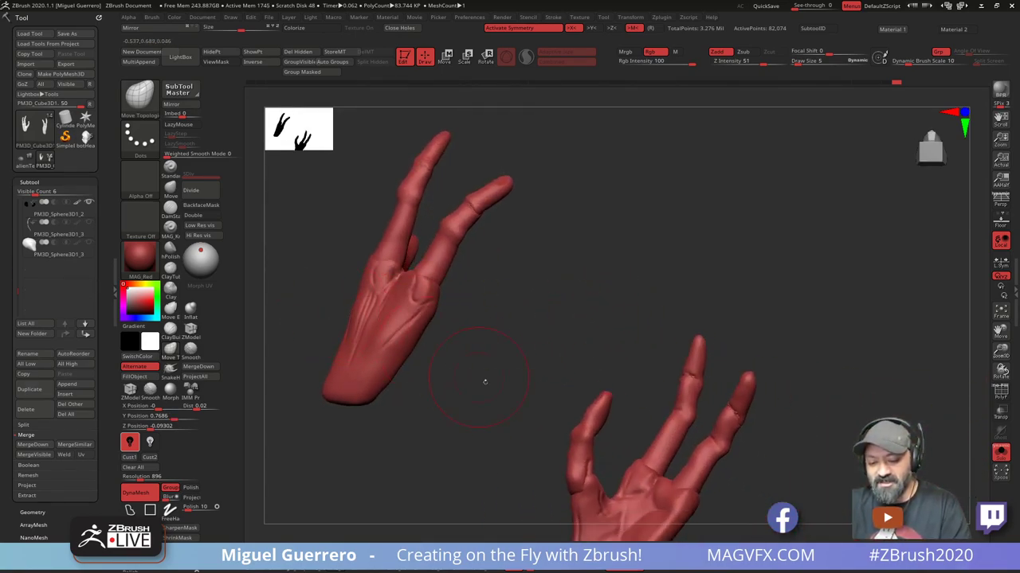
left_click_drag(484, 381, 385, 354)
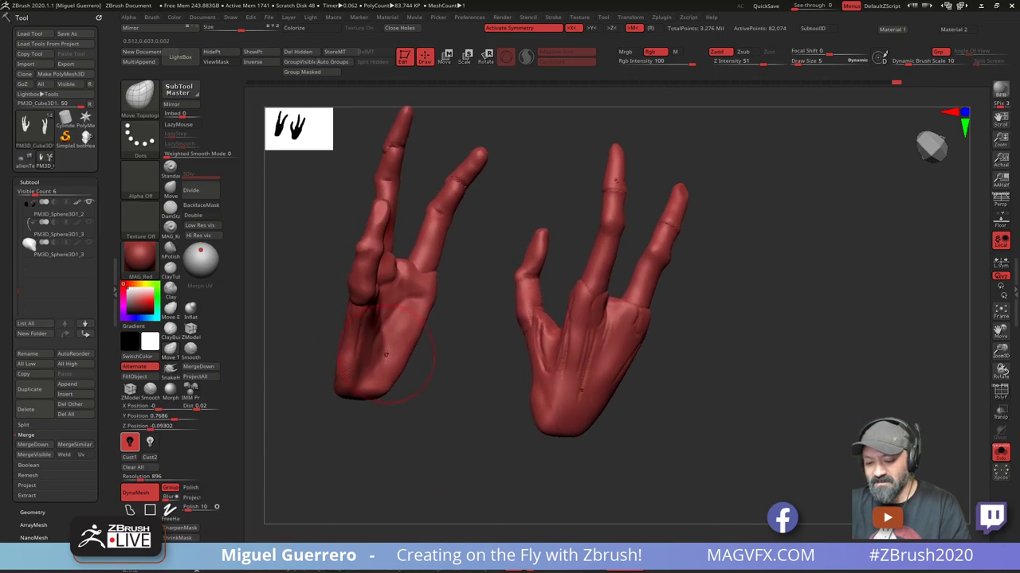
Rebuild the hands' mesh with DynaMesh and smooth the knuckle area on the back of the hand
left_click_drag(460, 411, 440, 408, "ctrl")
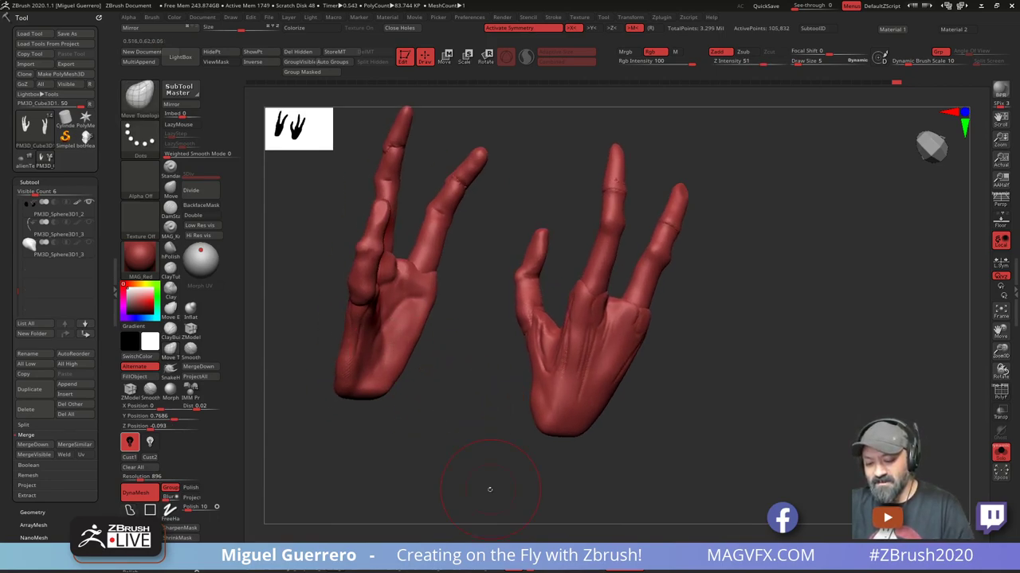
mouse_move(545, 306)
left_mouse_down("shift")
mouse_move(518, 288)
mouse_move(594, 284)
mouse_move(628, 308)
left_mouse_up("shift")
right_click_drag(641, 422, 637, 383, "ctrl")
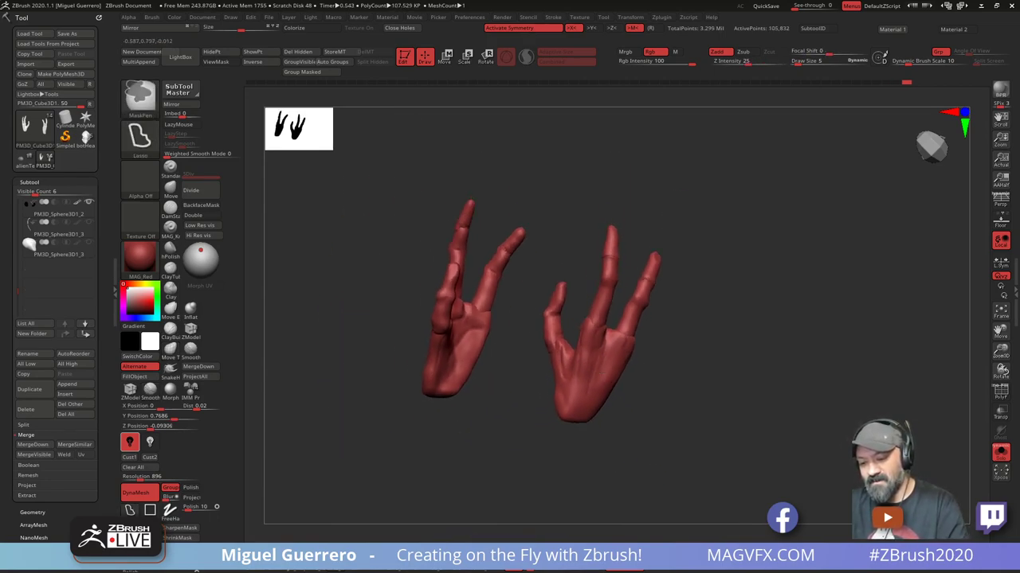
Shorten and taper the thumb's tip from several angles with the Move brush at small draw sizes
mouse_move(606, 342)
left_mouse_down()
mouse_move(553, 341)
mouse_move(445, 370)
left_mouse_up()
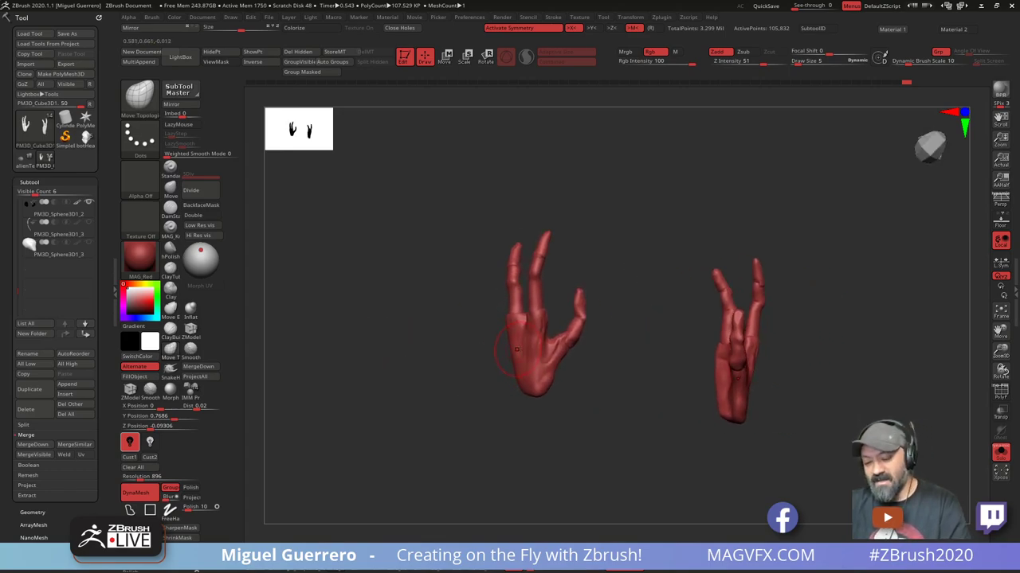
right_click_drag(521, 344, 532, 407, "ctrl")
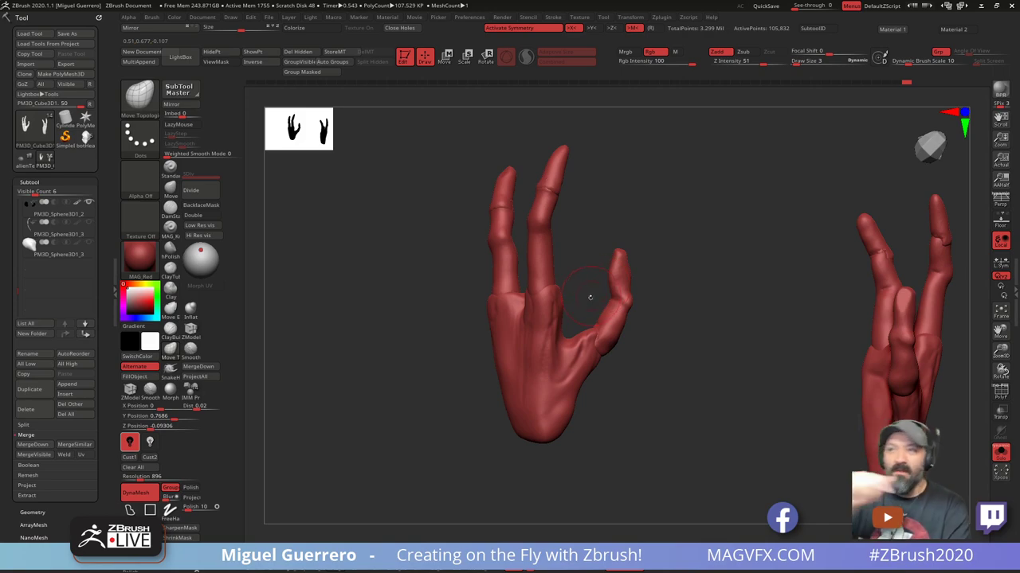
key("bracketleft")
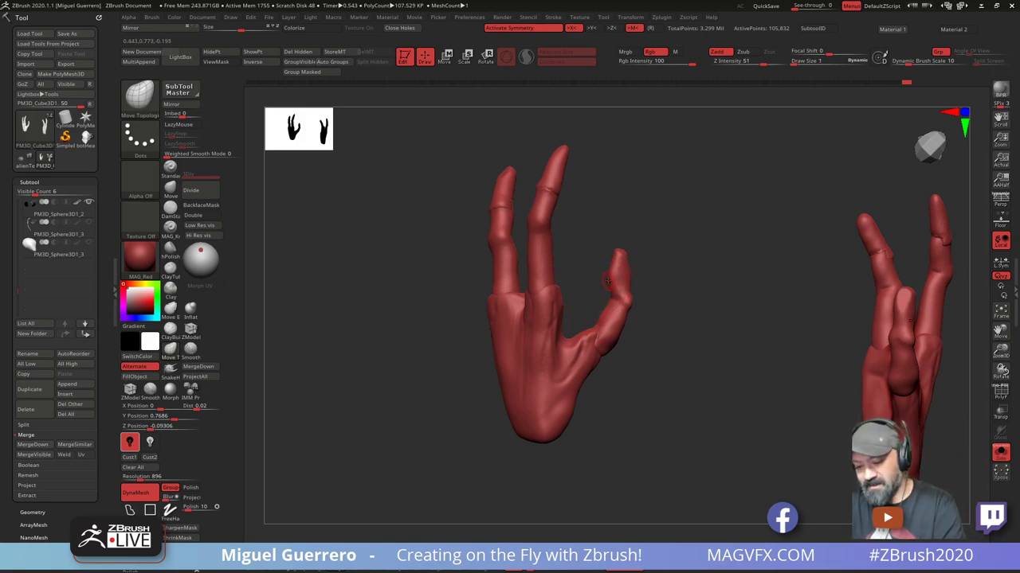
key("bracketright")
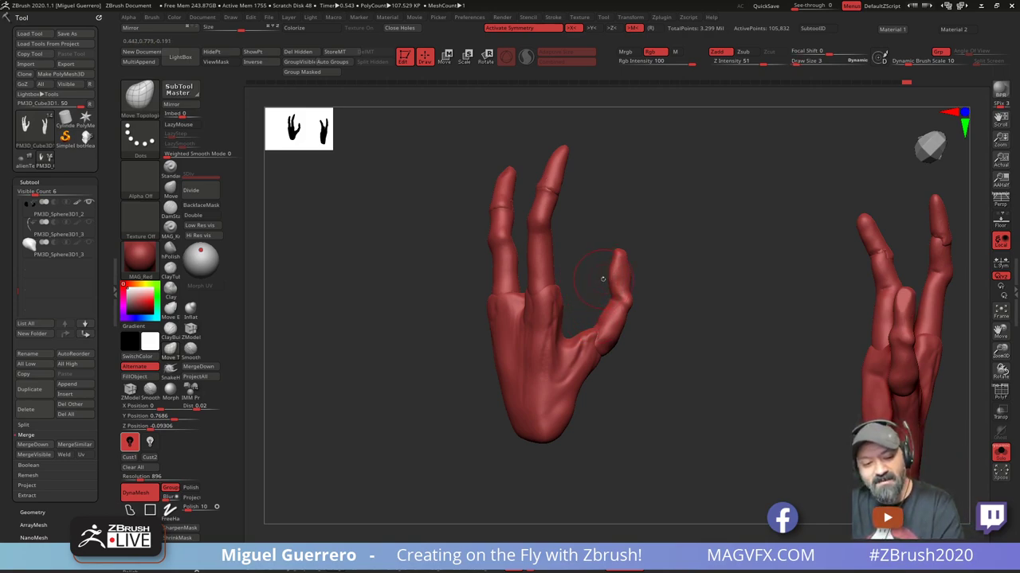
left_click(171, 190)
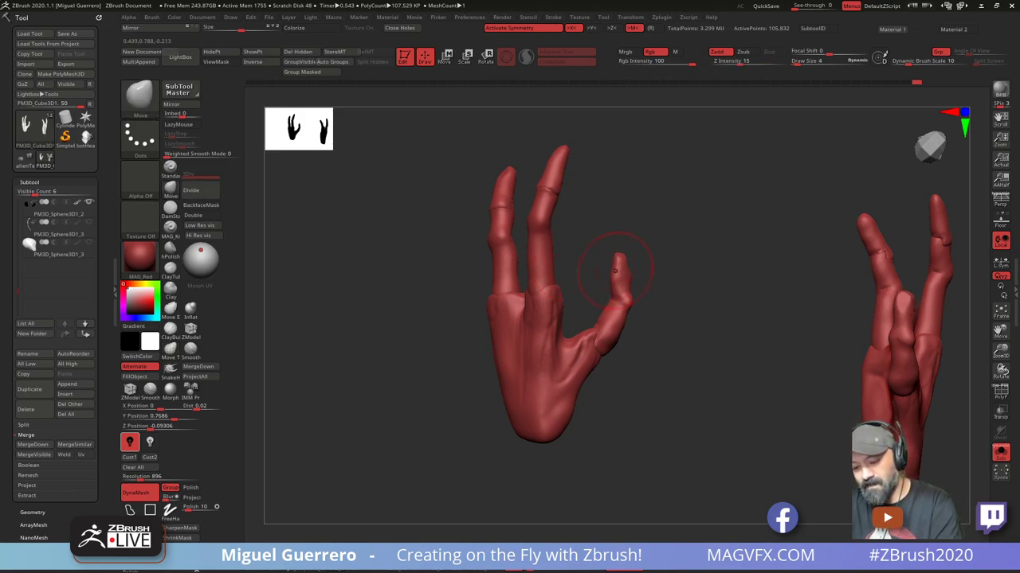
left_click_drag(684, 301, 583, 262)
mouse_move(701, 341)
left_mouse_down()
mouse_move(625, 349)
mouse_move(624, 267)
left_mouse_up()
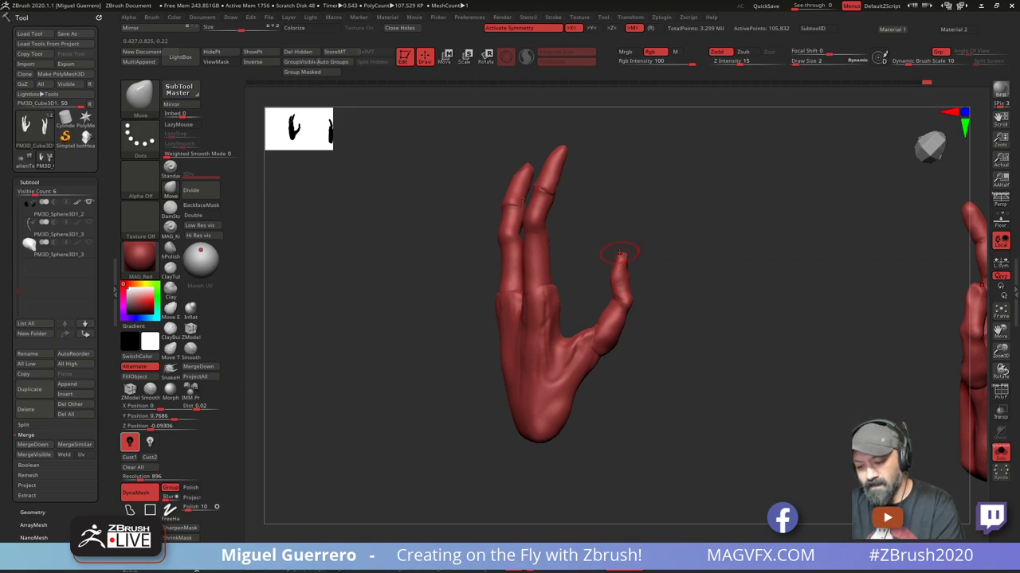
left_click_drag(621, 269, 619, 264)
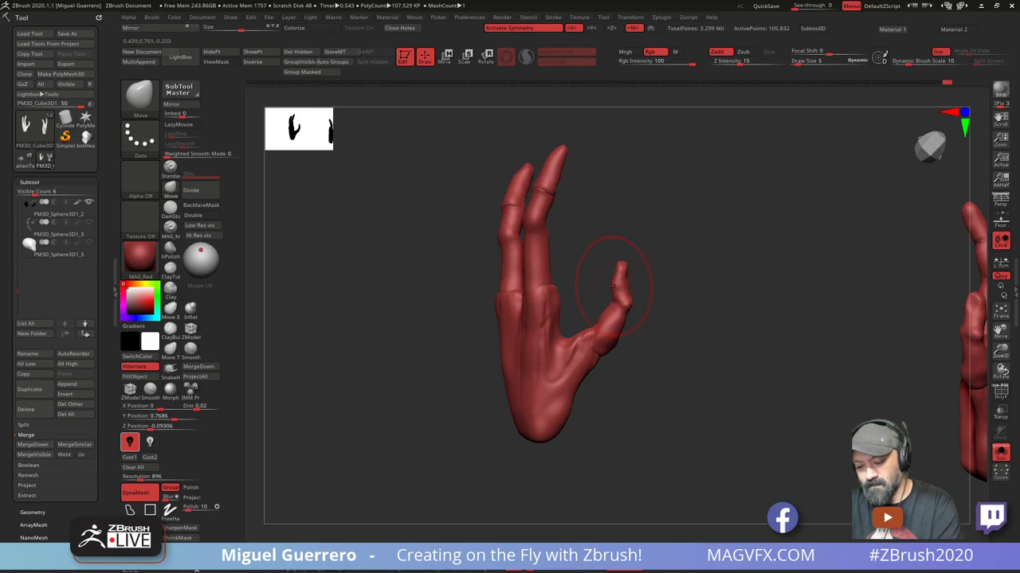
left_click_drag(653, 319, 693, 368)
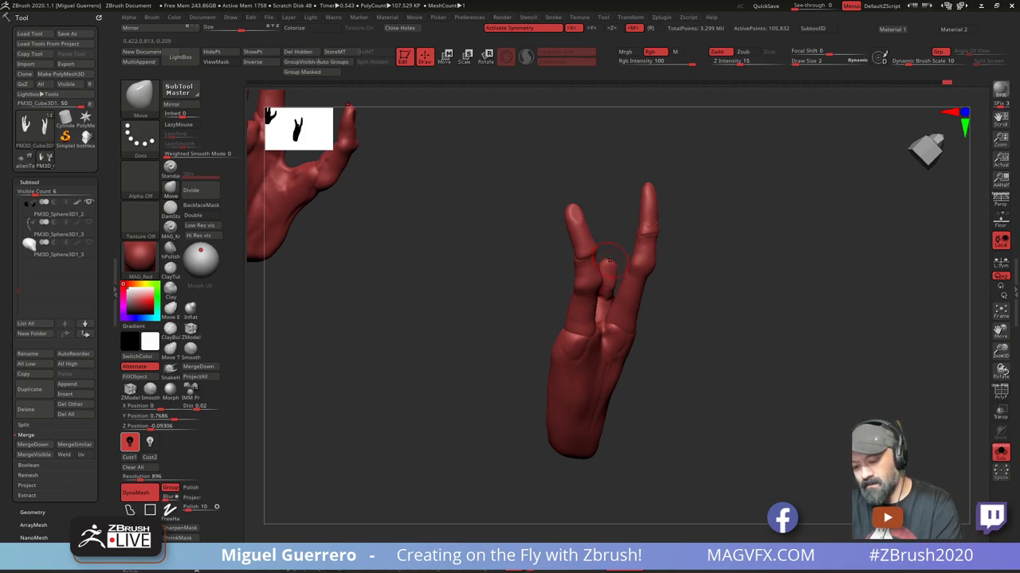
mouse_move(611, 259)
left_mouse_down()
mouse_move(601, 249)
mouse_move(591, 274)
mouse_move(605, 266)
mouse_move(610, 277)
left_mouse_up()
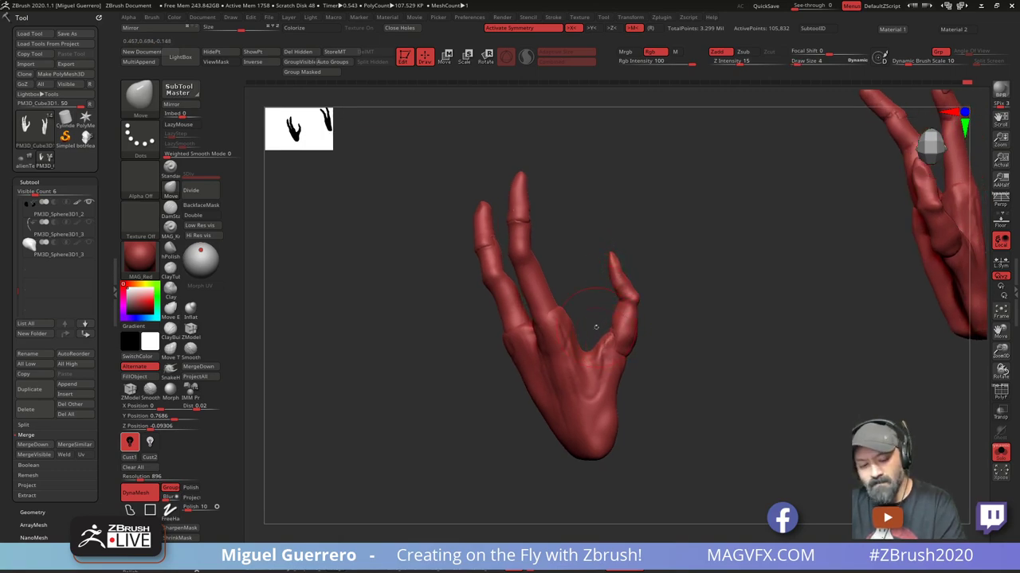
Adjust the base of the thumb from several angles with the Move Topological brush at draw sizes 2 and 3
left_click(190, 348)
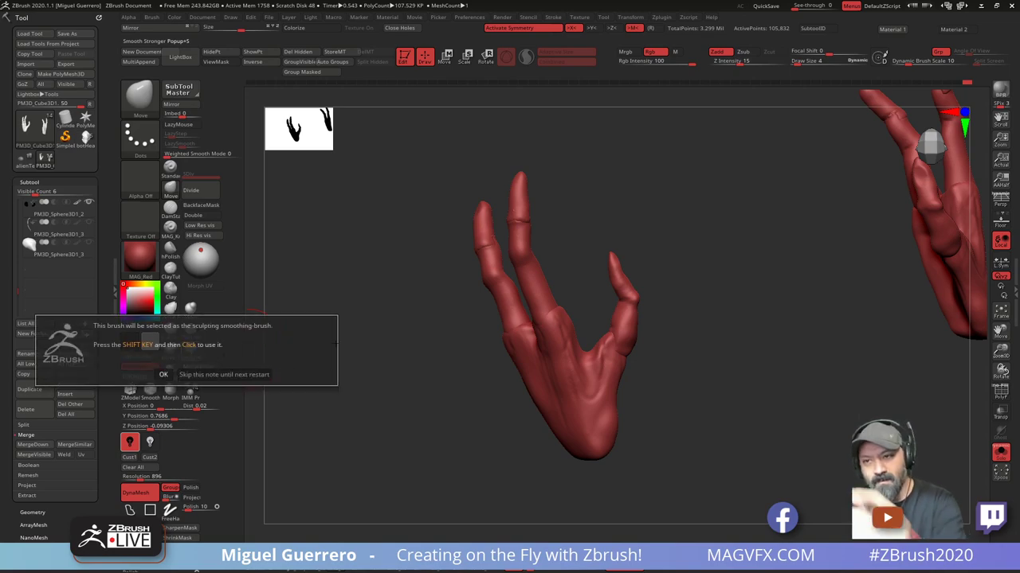
left_click(163, 374)
left_click(169, 348)
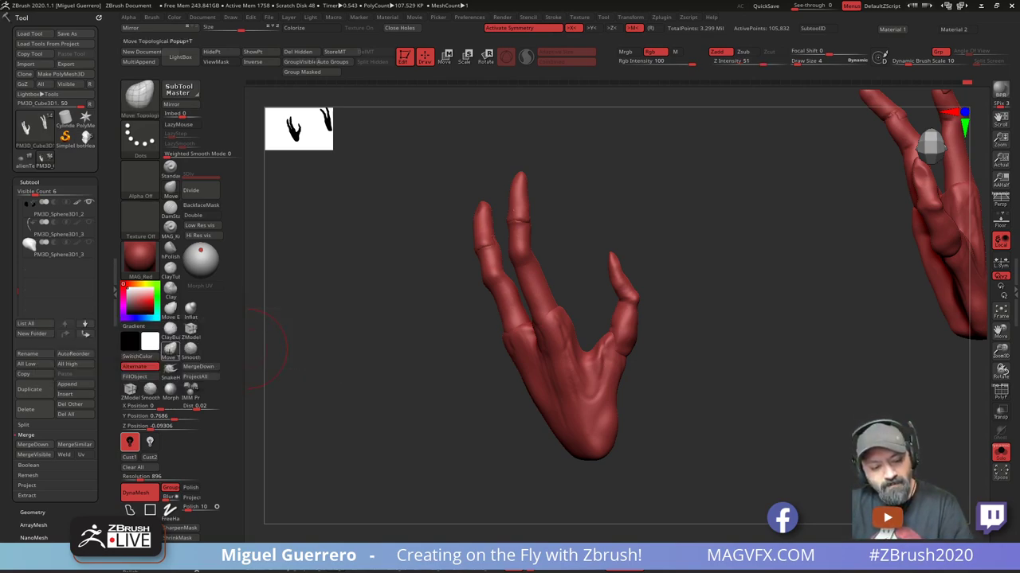
key("b")
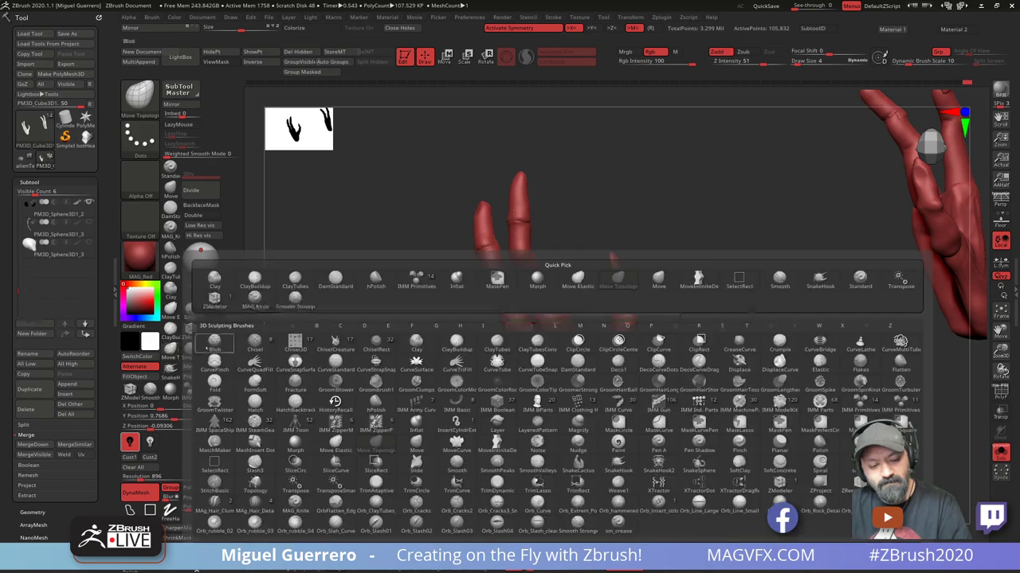
key("m")
key("t")
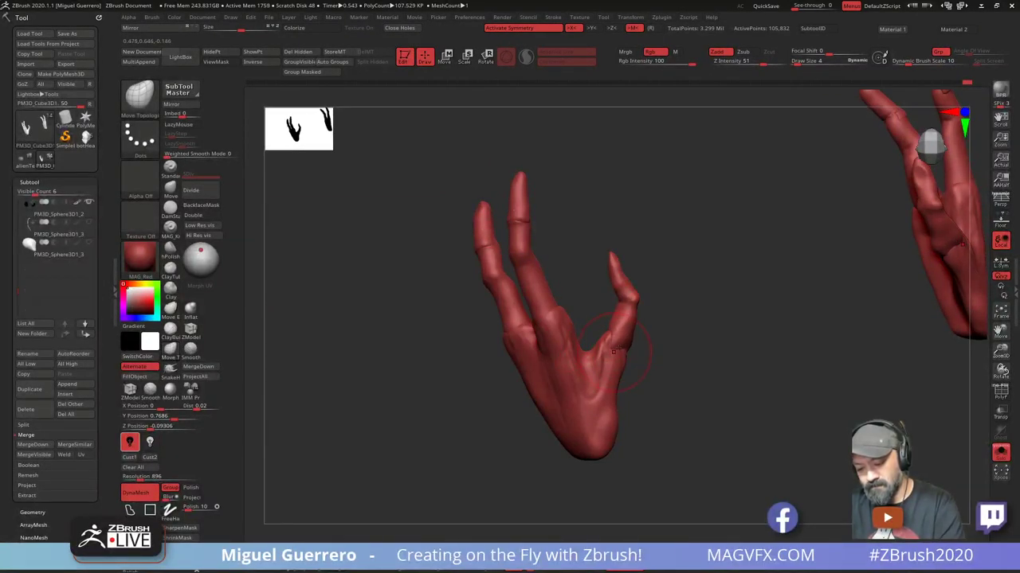
mouse_move(392, 348)
right_mouse_down()
mouse_move(384, 382)
mouse_move(379, 366)
right_mouse_up()
mouse_move(379, 365)
left_mouse_down()
mouse_move(434, 353)
mouse_move(458, 303)
mouse_move(483, 359)
left_mouse_up()
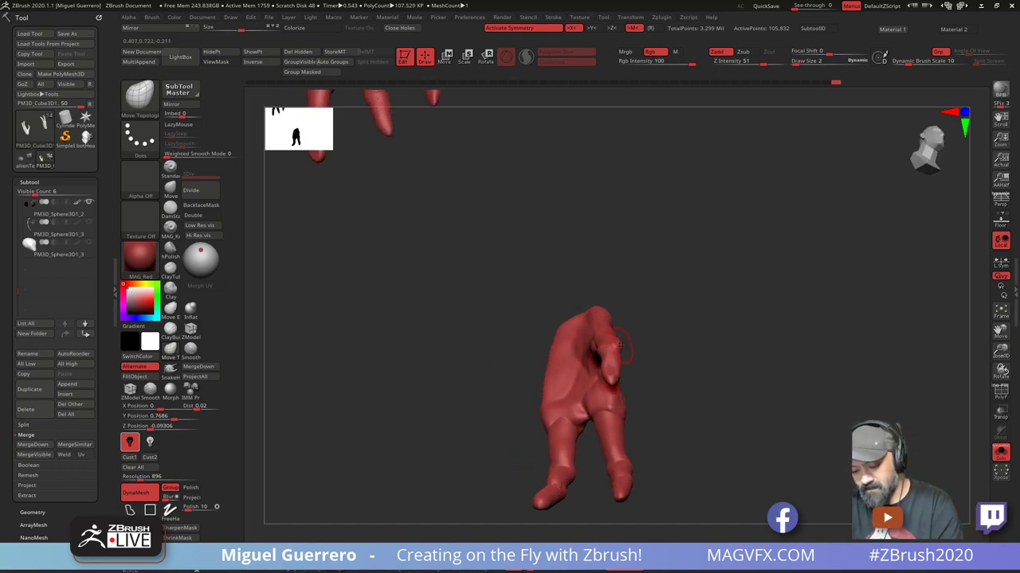
left_click_drag(528, 321, 613, 315)
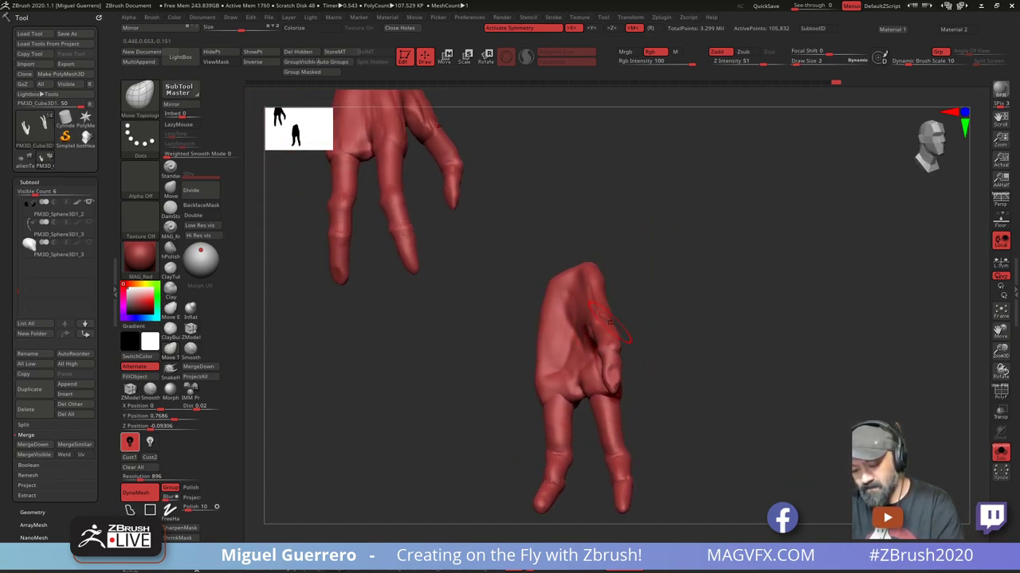
left_click_drag(662, 356, 627, 326)
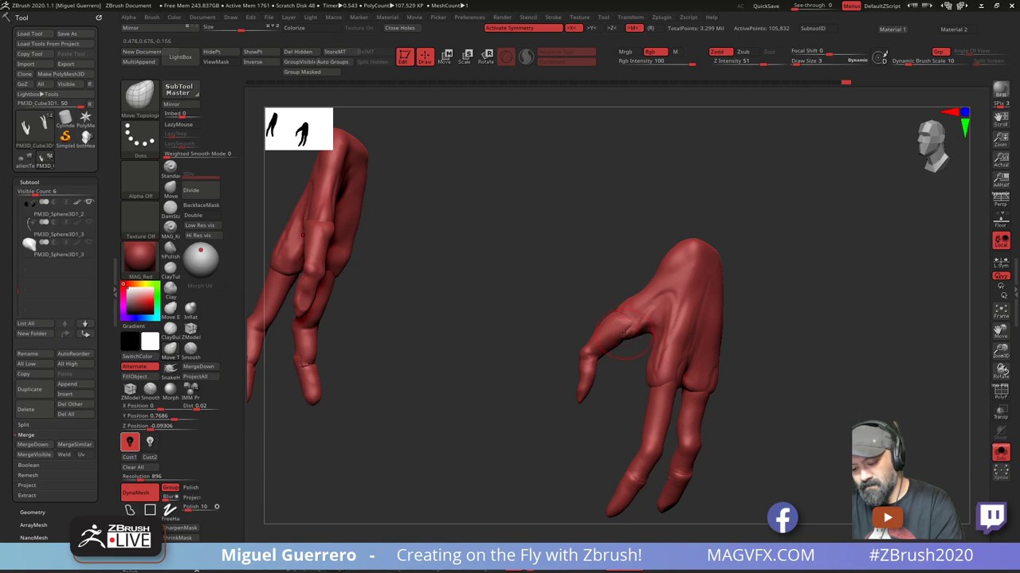
Reshape the web between the thumb and the palm with Move Topological at draw size 3
left_click_drag(637, 366, 642, 318)
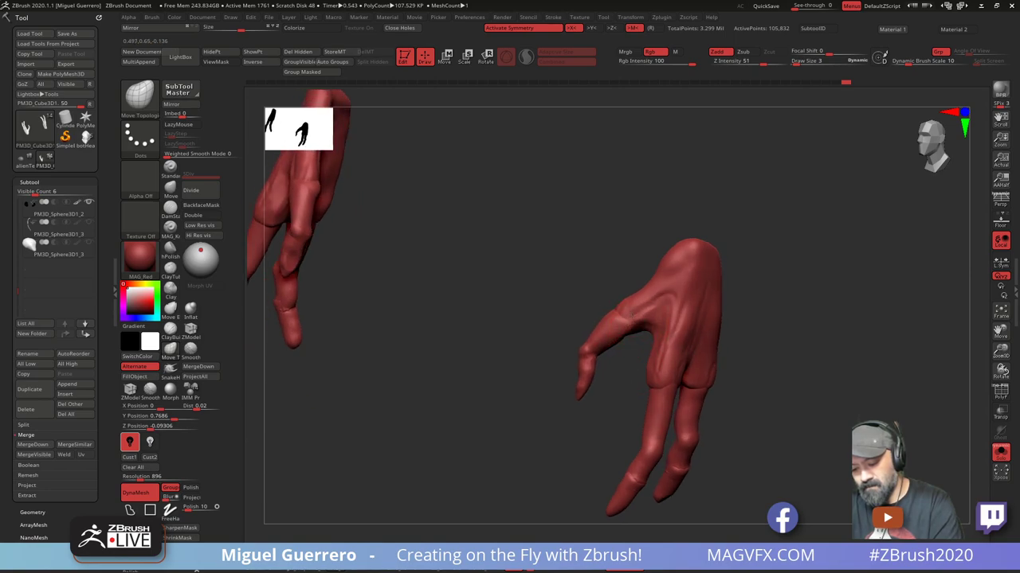
left_click_drag(538, 275, 597, 278)
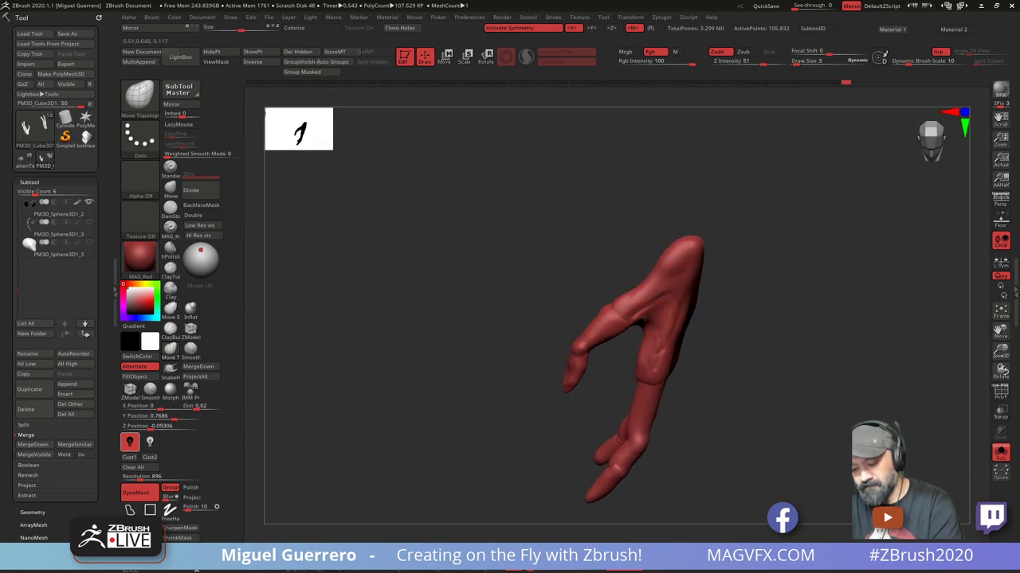
left_click_drag(643, 319, 637, 311)
mouse_move(585, 278)
left_mouse_down()
mouse_move(538, 272)
mouse_move(669, 382)
left_mouse_up()
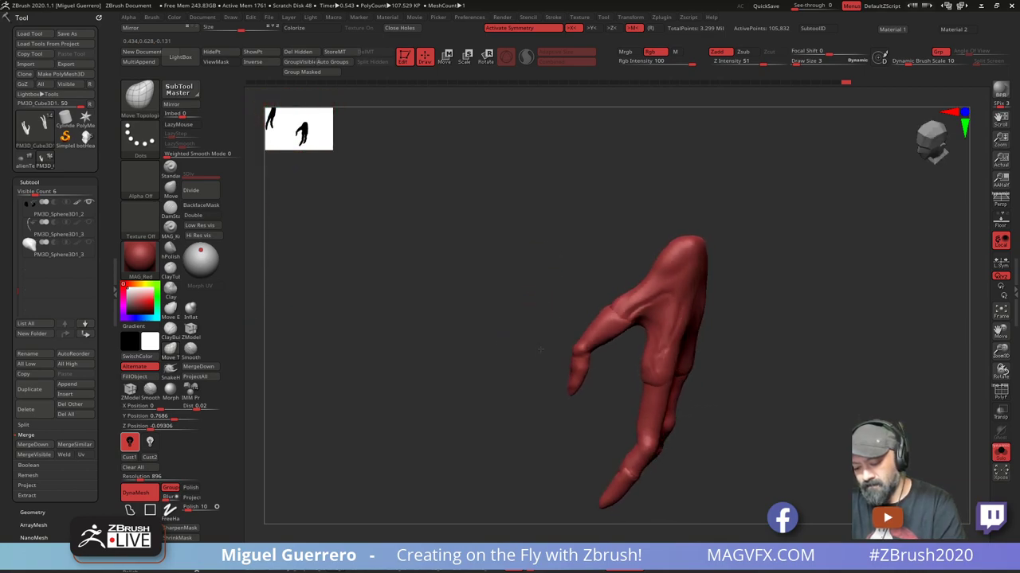
left_click_drag(716, 415, 619, 345)
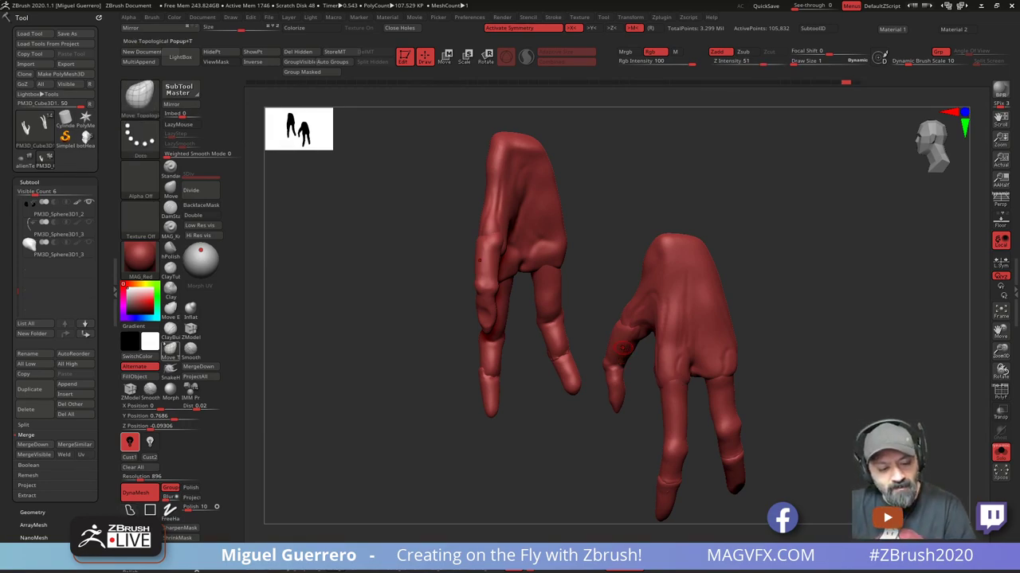
Build up the knuckles at the base of both fingers on the back of the hand with ClayTubes at draw size 1
left_click(171, 329)
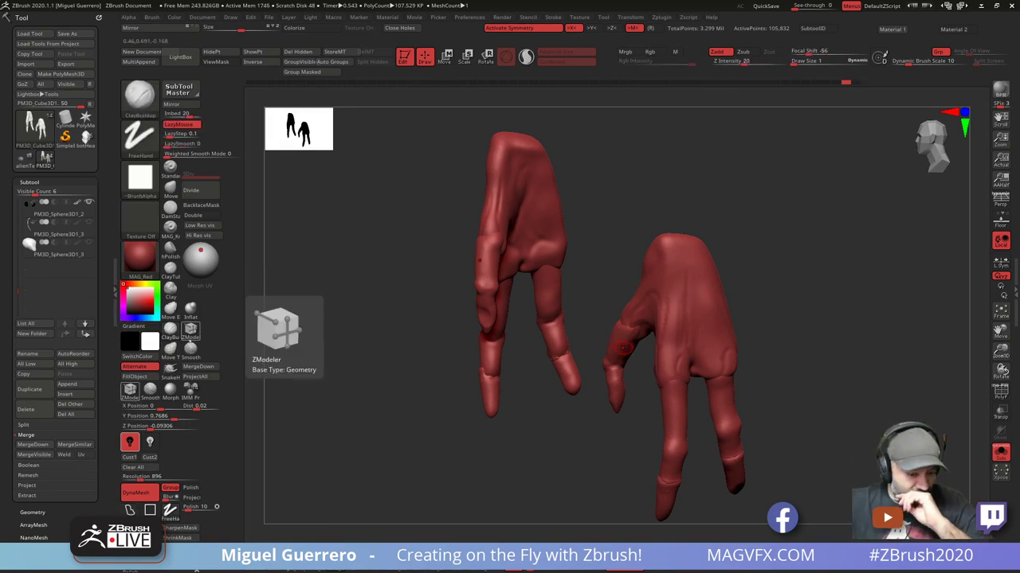
left_click(171, 308)
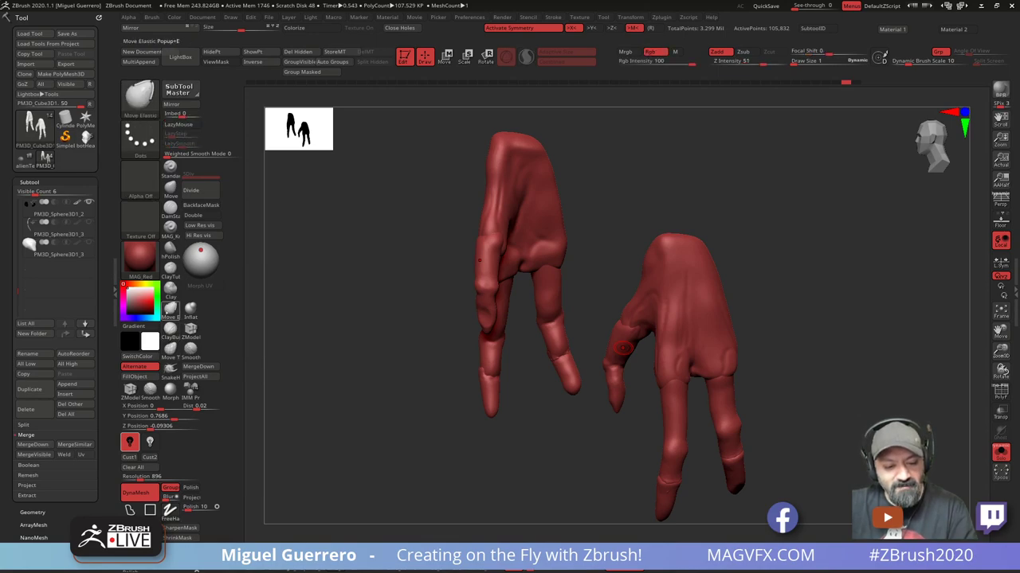
left_click(171, 288)
left_click(171, 268)
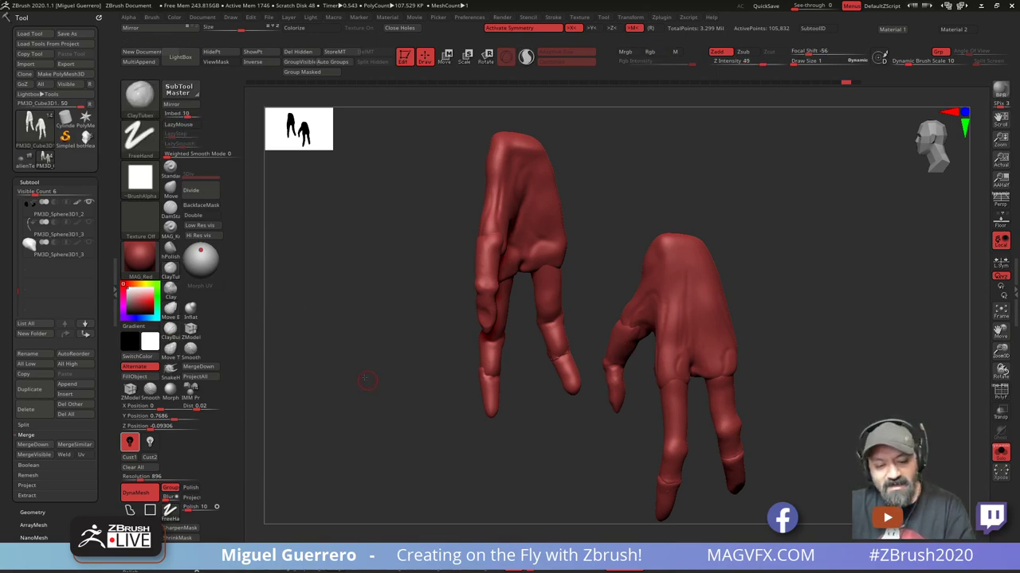
left_click_drag(364, 375, 398, 353)
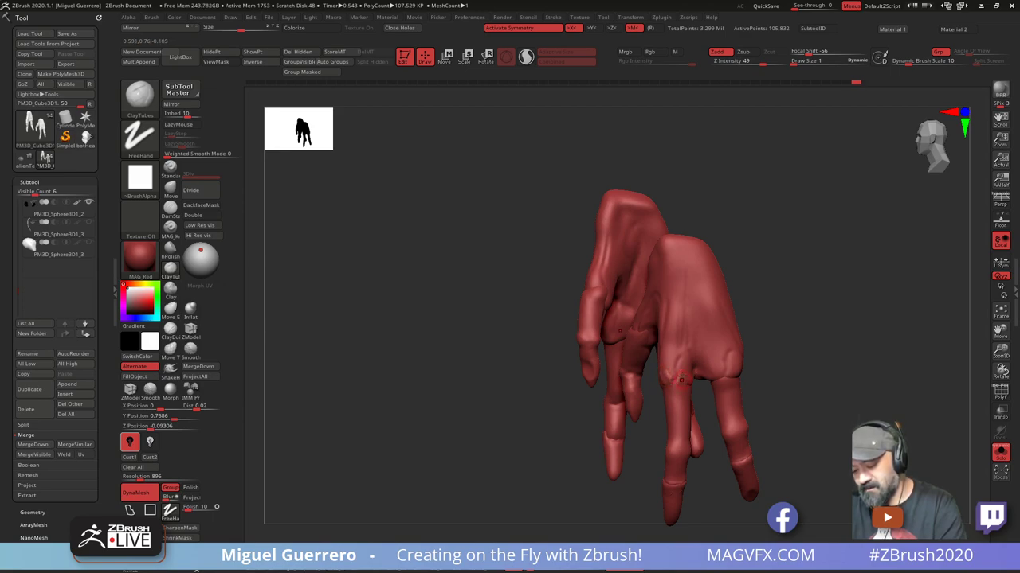
left_click_drag(529, 359, 660, 374)
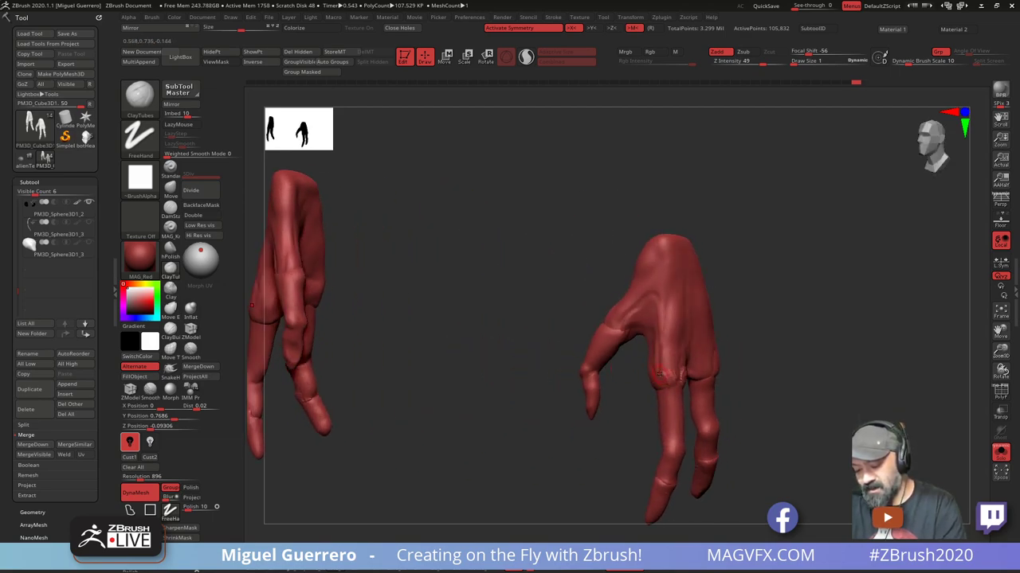
left_click_drag(570, 328, 514, 330)
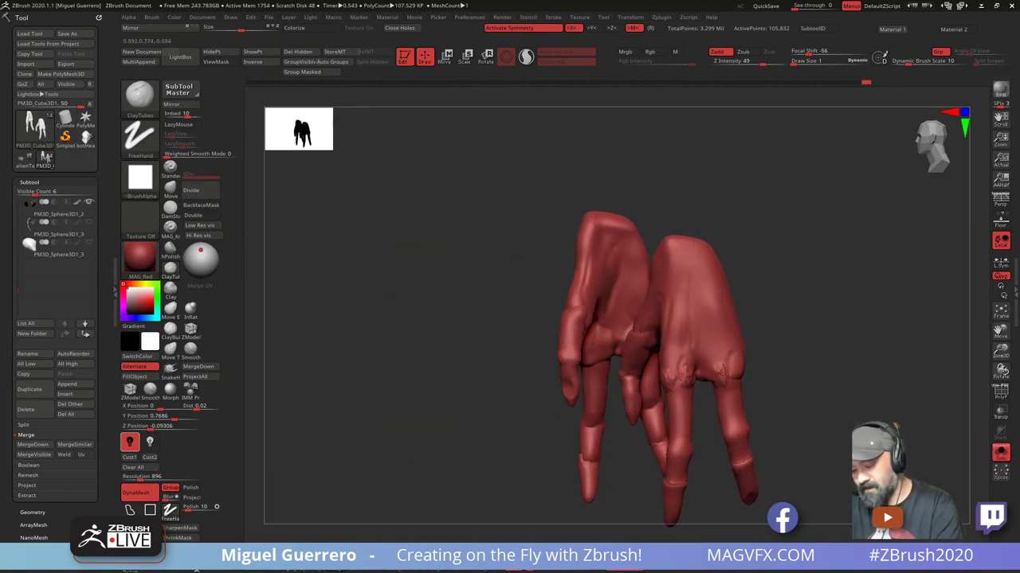
left_click_drag(754, 392, 736, 383)
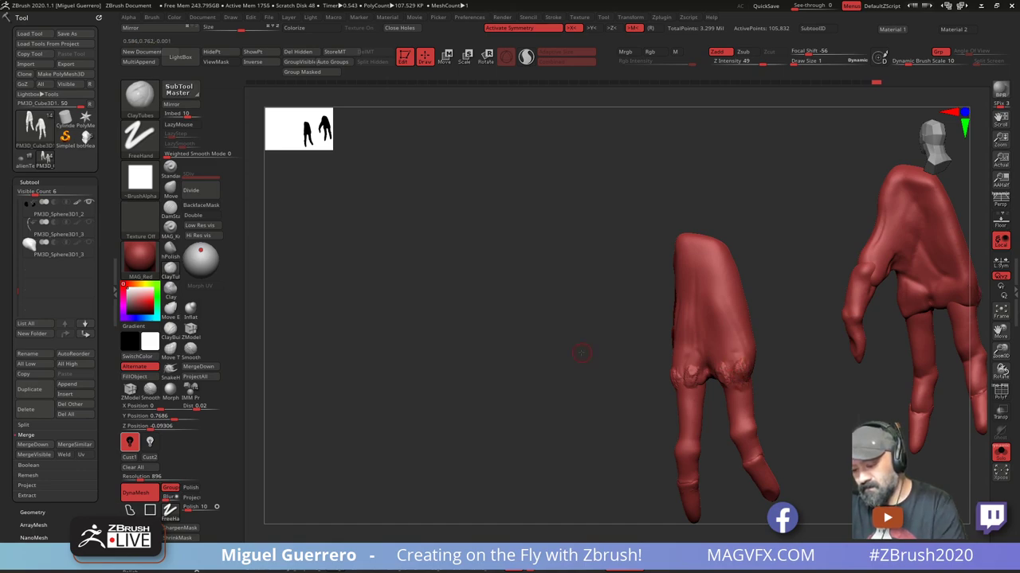
Add two tendon ridges along the back of the hand down to the knuckles with ClayTubes at draw size 2
left_click_drag(587, 353, 660, 358)
key("[")
left_click_drag(681, 291, 678, 371)
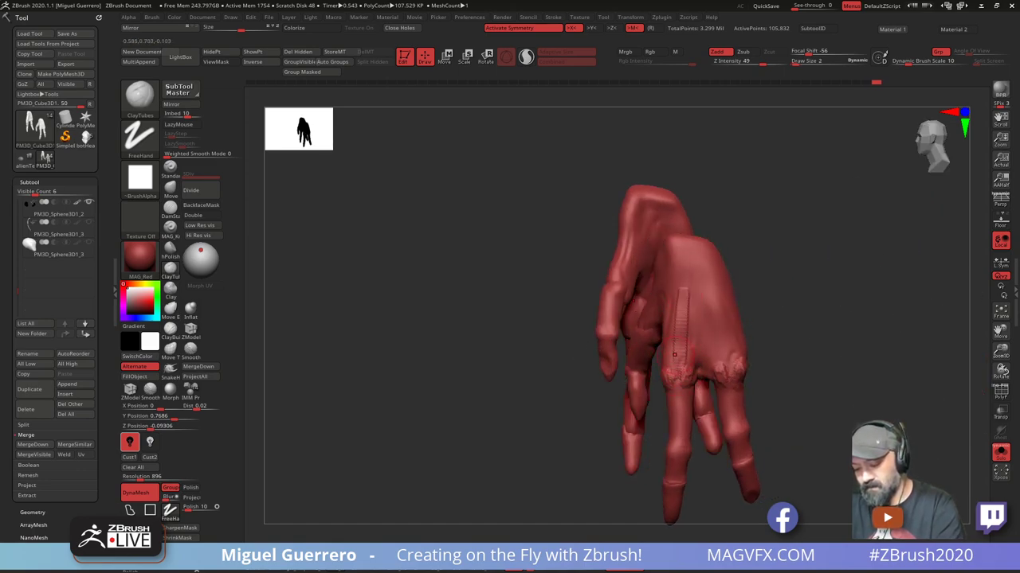
left_click_drag(709, 292, 725, 360)
mouse_move(422, 300)
left_mouse_down()
mouse_move(490, 298)
mouse_move(566, 317)
mouse_move(483, 314)
left_mouse_up()
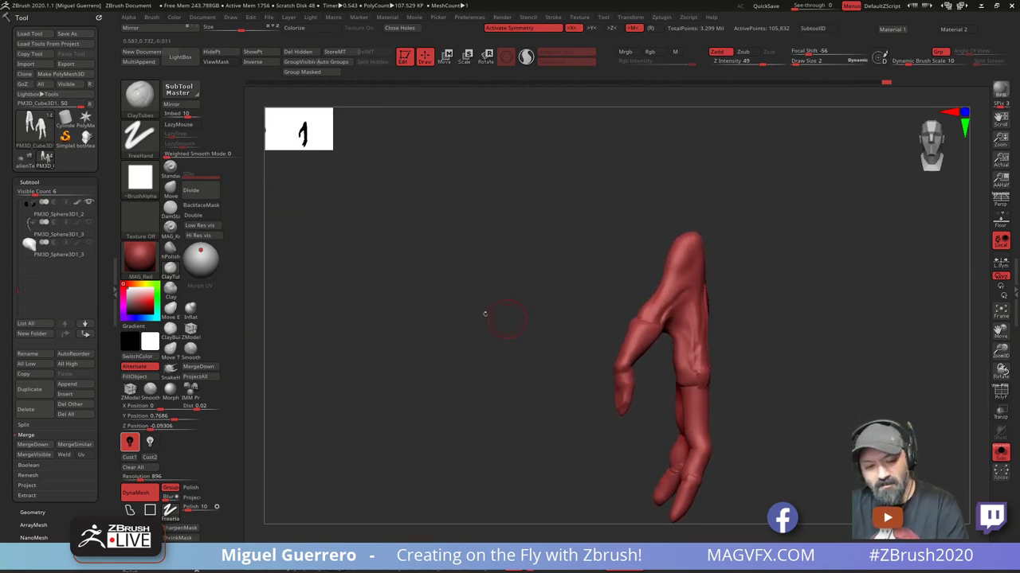
Refine the side profile of the knuckles and fingers with the Move brush at draw size 3
key("b")
key("m")
key("v")
left_click_drag(555, 376, 598, 368)
left_click_drag(741, 408, 715, 378)
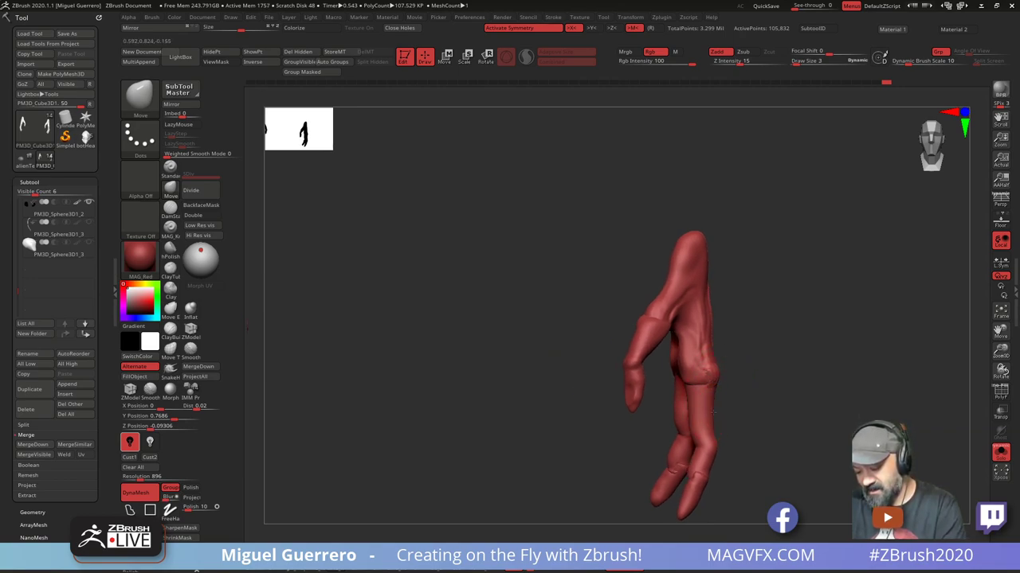
left_click_drag(706, 436, 713, 431)
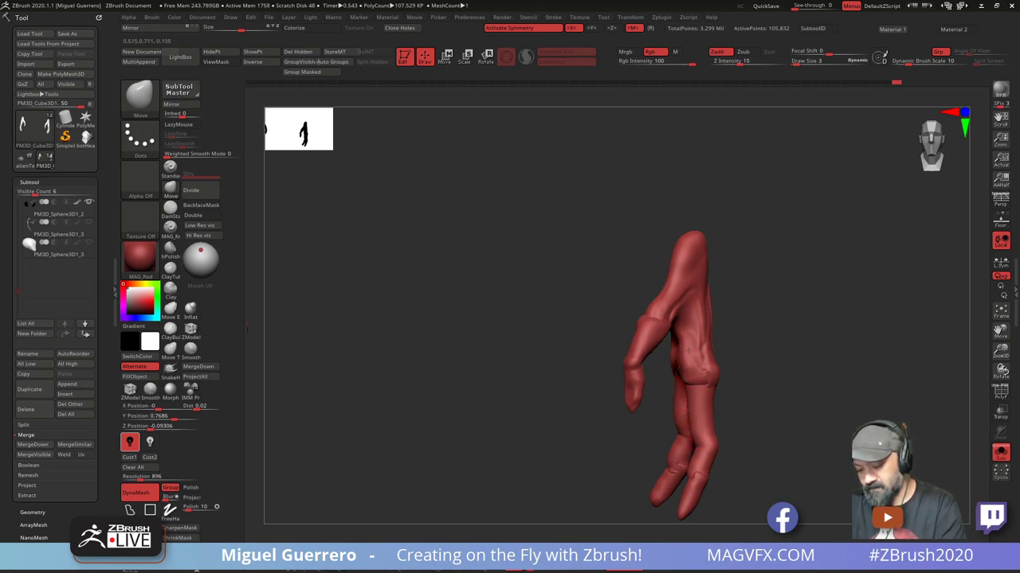
left_click_drag(689, 350, 694, 351)
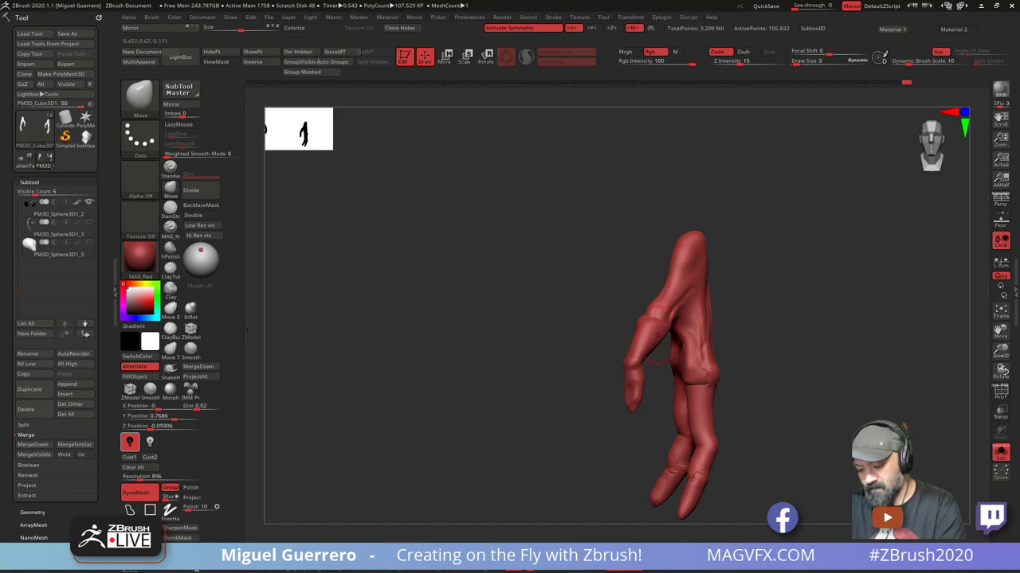
Refine the thumb's base where it joins the palm with the Move brush at draw size 2, checking both hands
left_click_drag(599, 301, 681, 296)
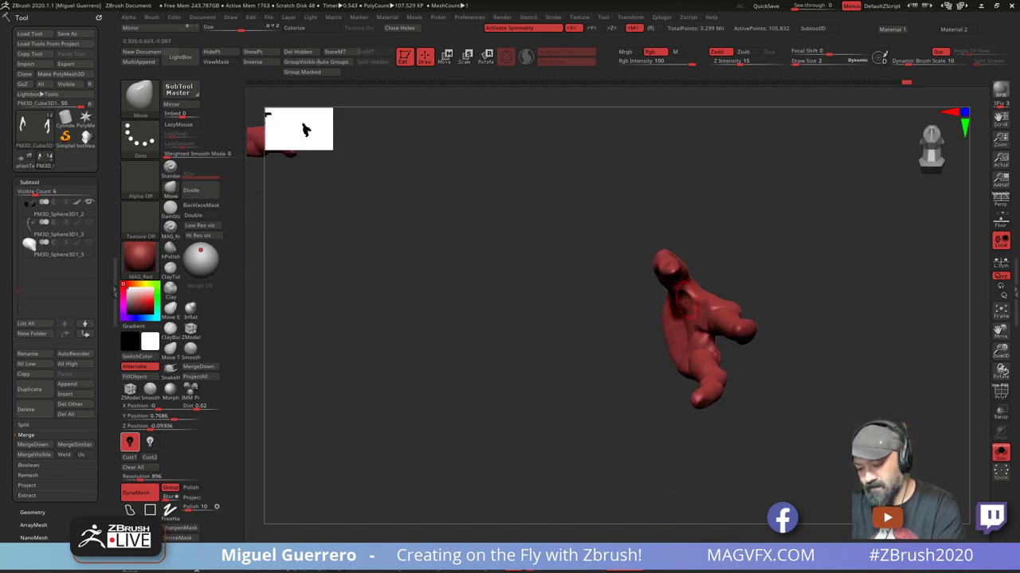
left_click_drag(561, 275, 469, 316)
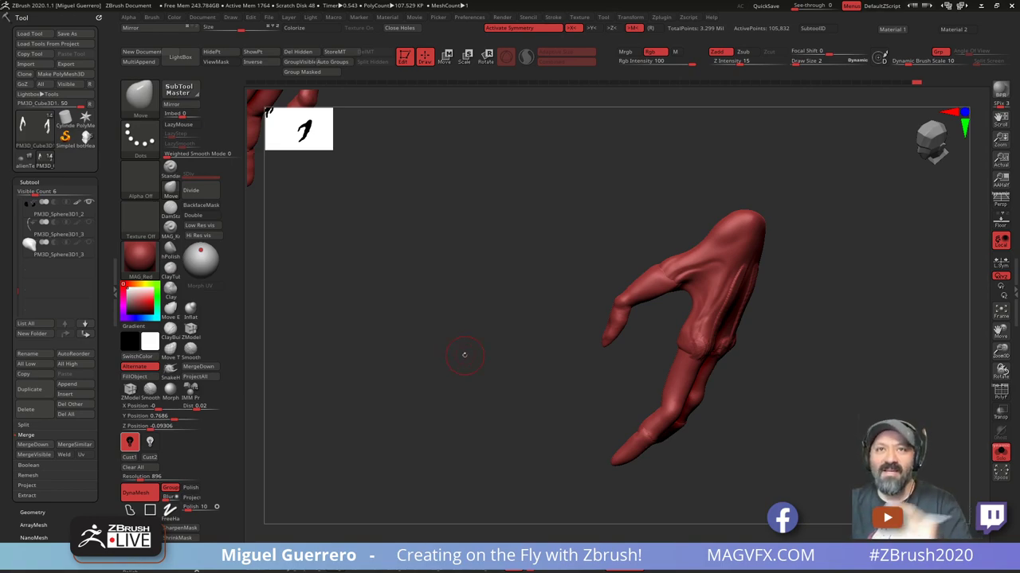
left_click_drag(457, 374, 443, 359)
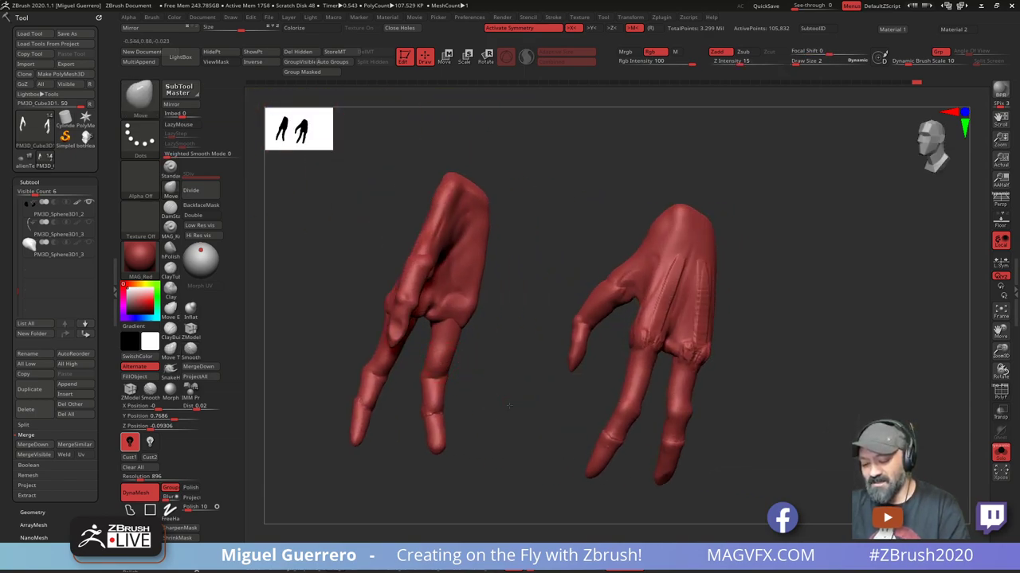
mouse_move(509, 405)
left_mouse_down()
mouse_move(499, 364)
mouse_move(515, 366)
mouse_move(500, 351)
left_mouse_up()
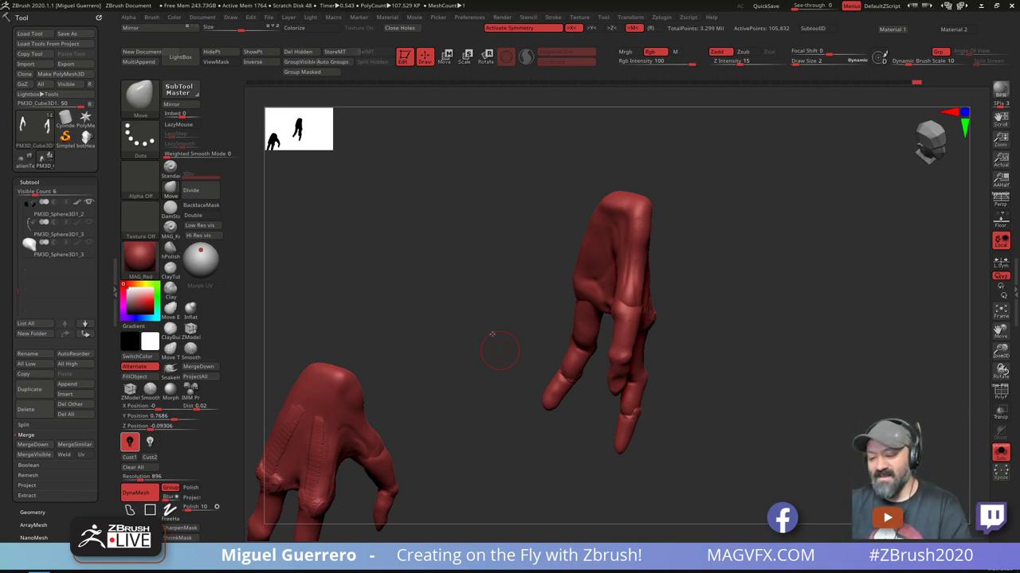
mouse_move(491, 333)
left_mouse_down()
mouse_move(435, 304)
mouse_move(426, 318)
mouse_move(448, 325)
mouse_move(434, 337)
mouse_move(505, 291)
mouse_move(488, 320)
mouse_move(446, 326)
left_mouse_up()
Mask the hands so that only the wrist end of the palm stays editable
mouse_move(587, 272)
left_mouse_down("ctrl")
mouse_move(765, 275)
mouse_move(584, 171)
left_mouse_up("ctrl")
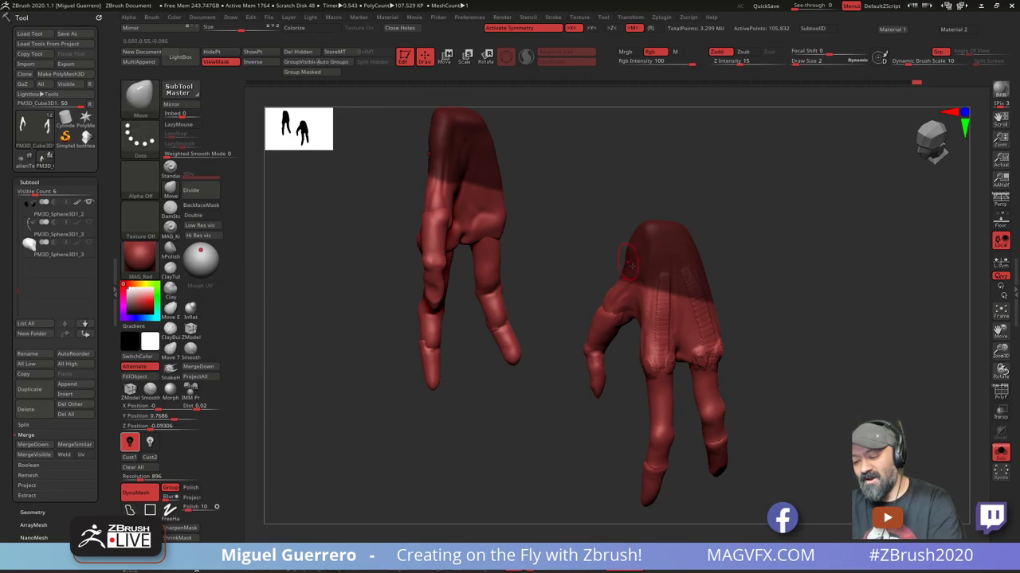
left_click(565, 289, "ctrl")
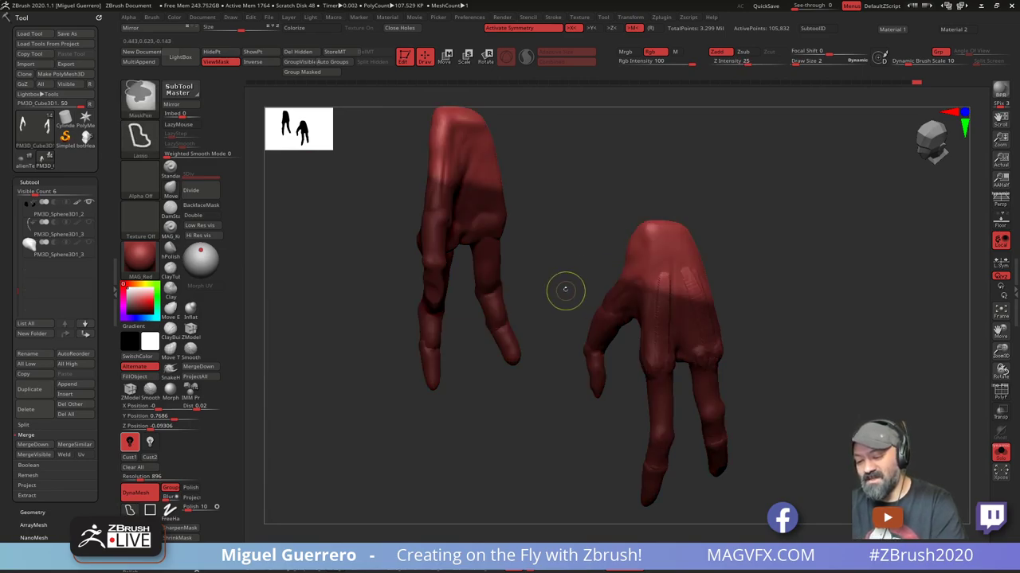
mouse_move(565, 289)
left_mouse_down()
mouse_move(579, 250)
mouse_move(533, 298)
mouse_move(411, 255)
left_mouse_up()
Reshape the unmasked wrist end with the Move brush at draw size 7 and clear the mask
key("v")
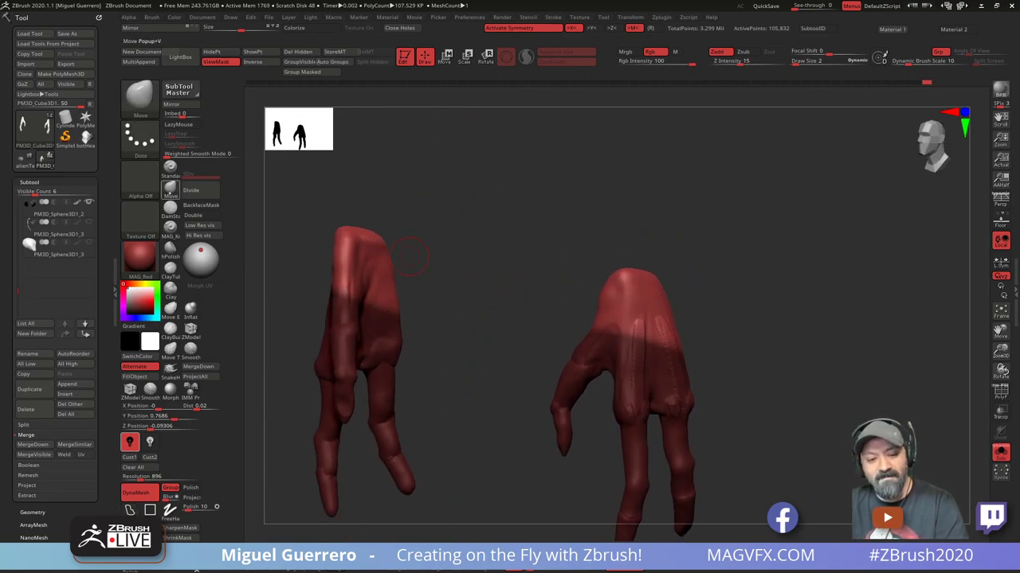
left_click(168, 192)
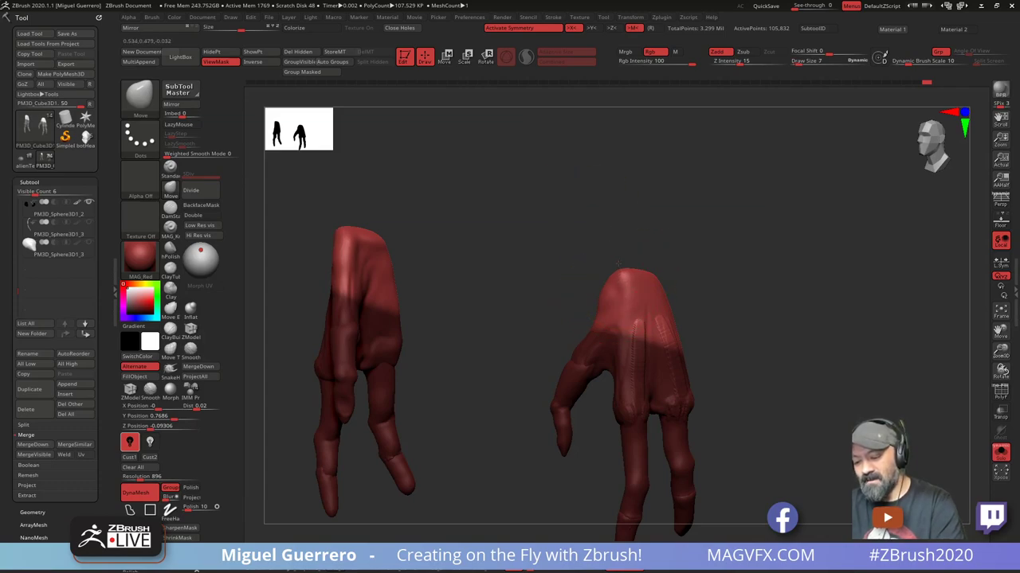
mouse_move(637, 221)
left_mouse_down()
mouse_move(653, 259)
mouse_move(593, 232)
mouse_move(562, 260)
mouse_move(576, 276)
mouse_move(545, 270)
left_mouse_up()
left_click_drag(580, 277, 502, 276)
left_click_drag(419, 280, 390, 296, "ctrl")
Paint a freehand mask strip along the outer edge of the palm at draw size 1 and invert the mask
left_click_drag(351, 301, 441, 323)
key("bracketleft")
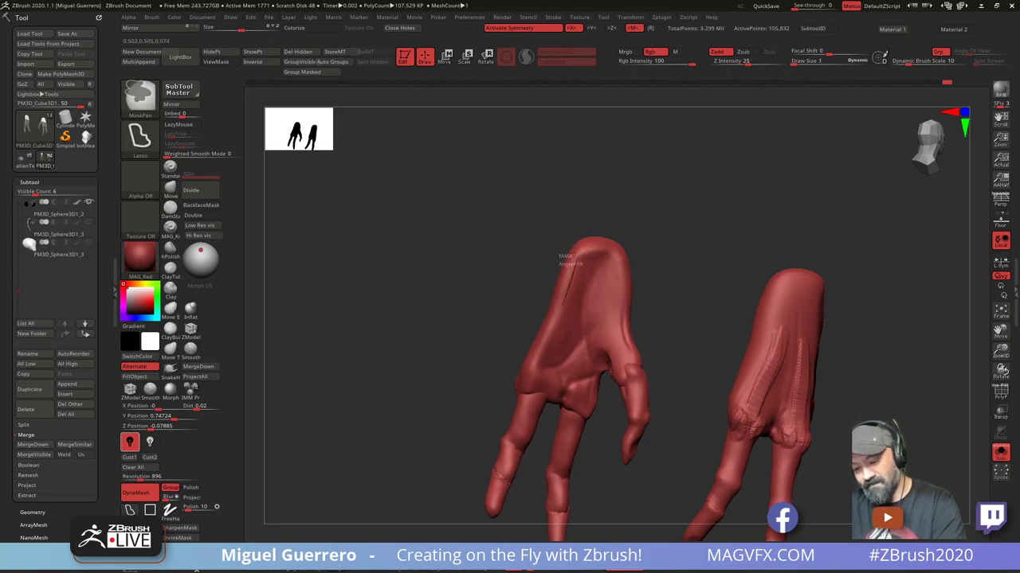
key("ctrl+h")
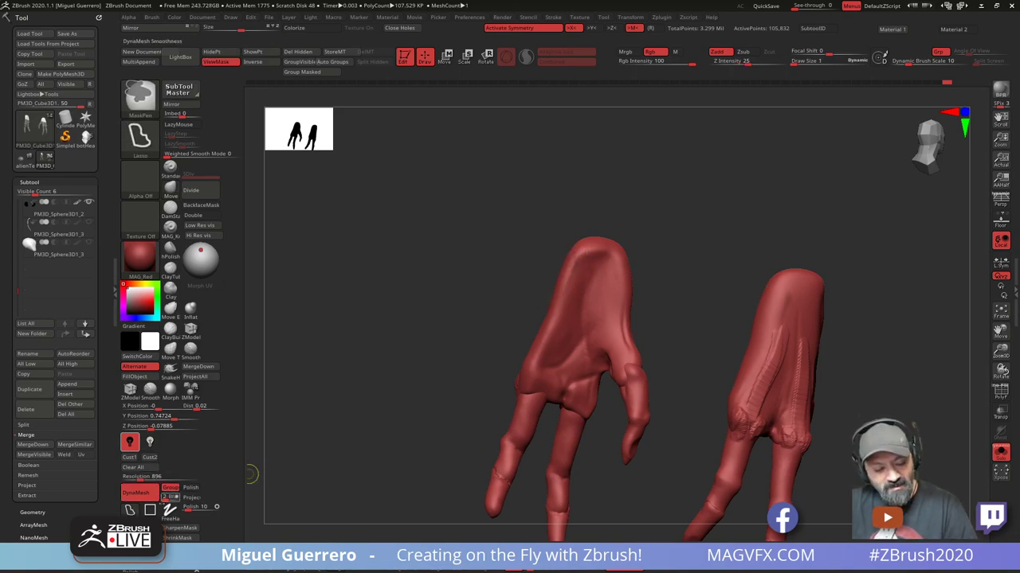
left_click_drag(577, 253, 538, 356, "ctrl")
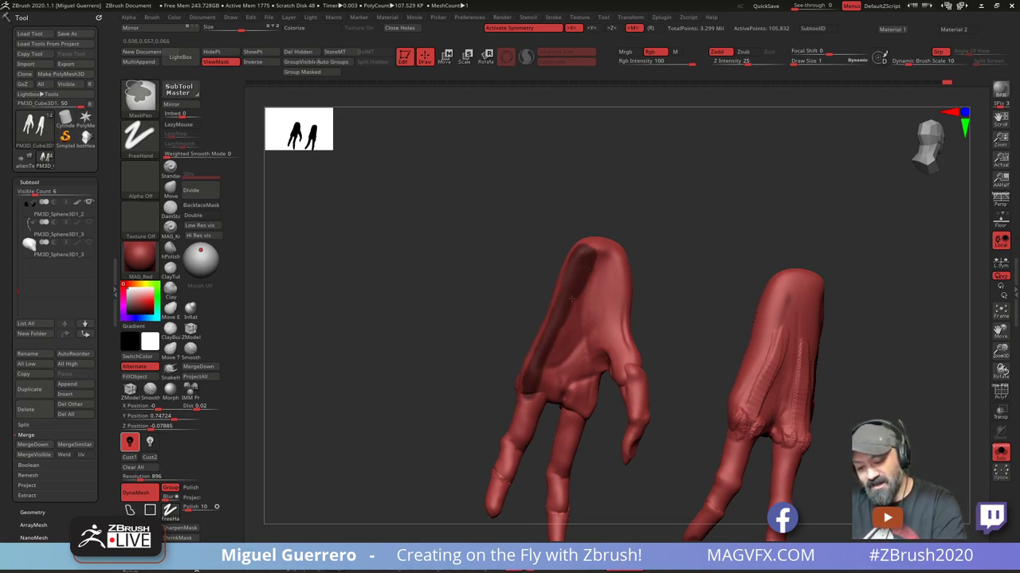
left_click(521, 344, "ctrl")
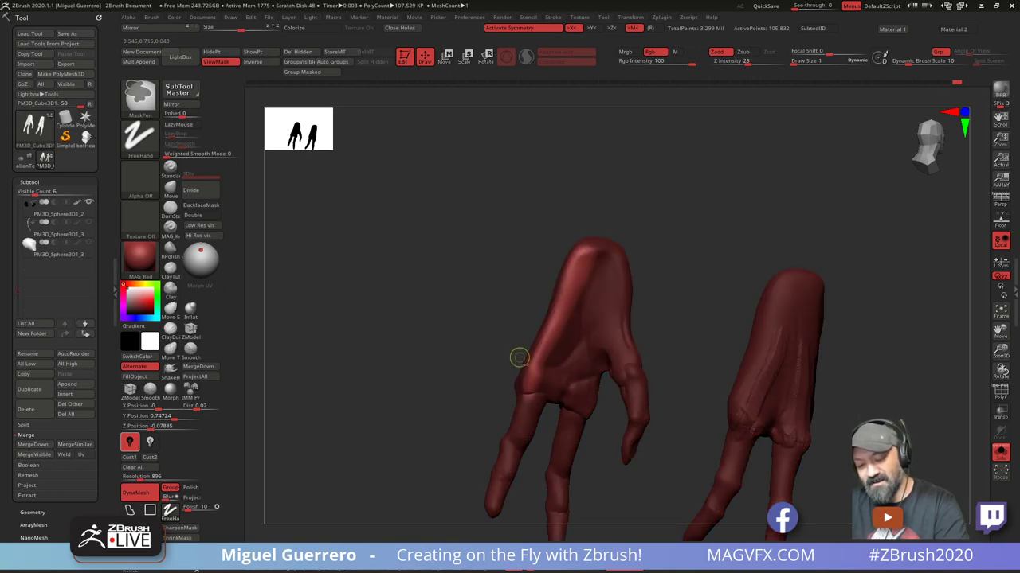
Inflate the unmasked outer edge of the palm with the Inflat brush at draw size 4 and hide the mask display
left_click(190, 311)
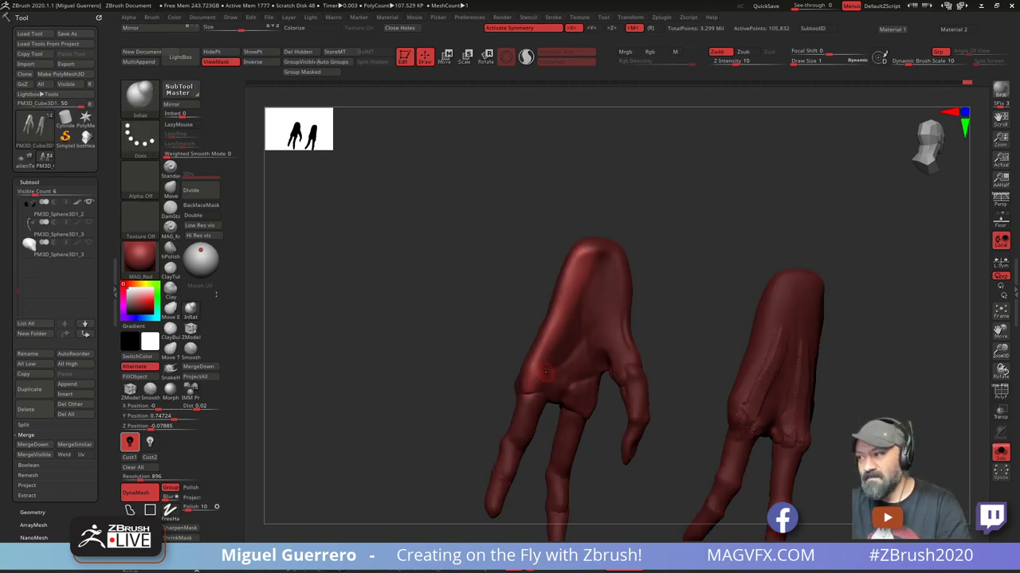
right_click_drag(584, 260, 541, 245)
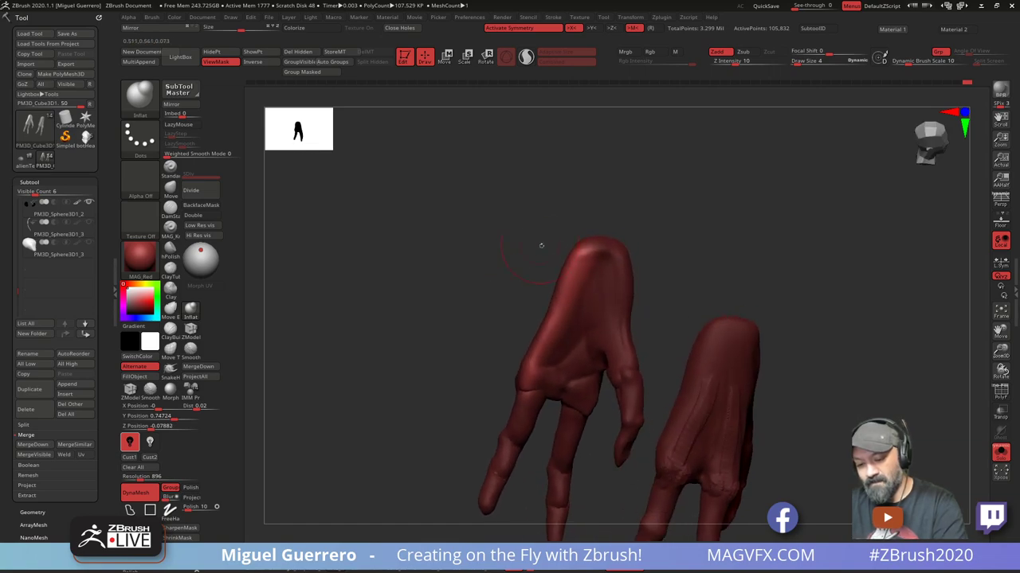
right_click_drag(500, 343, 430, 297)
key("ctrl+h")
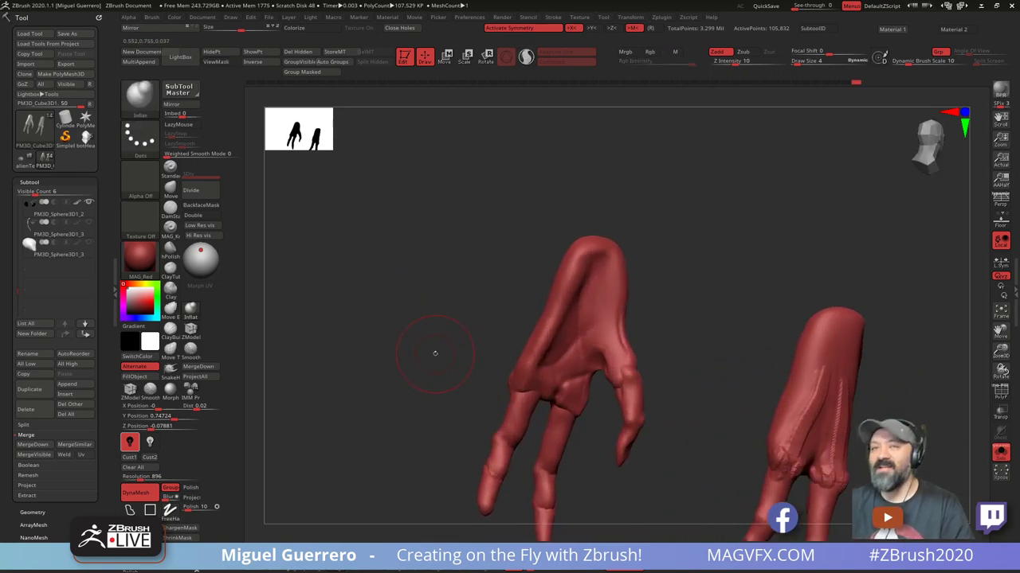
Paint a freehand mask over the thumb side of the palm at draw size 2, with masks displayed, and invert it
right_click_drag(428, 369, 440, 368)
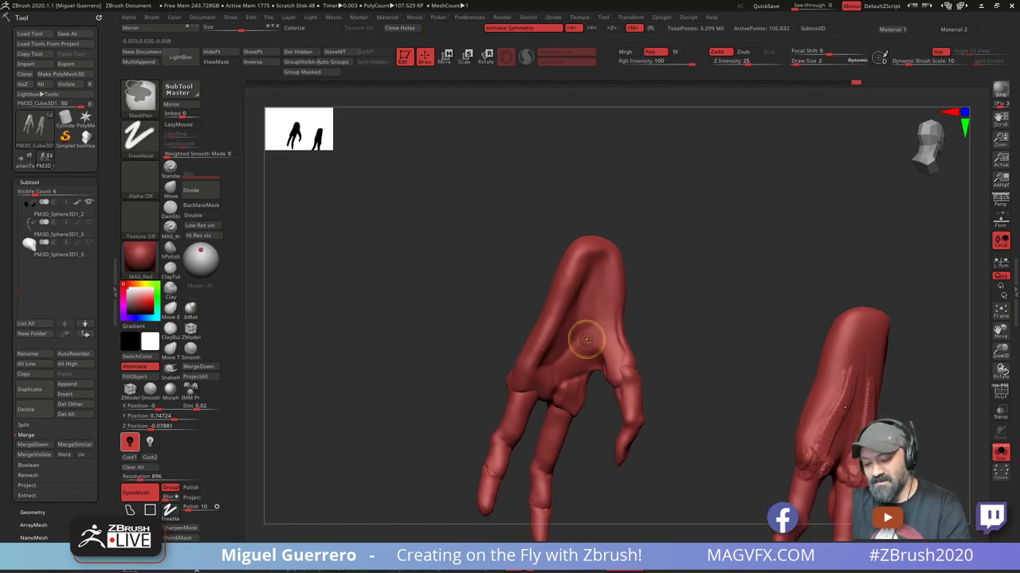
key("ctrl+h")
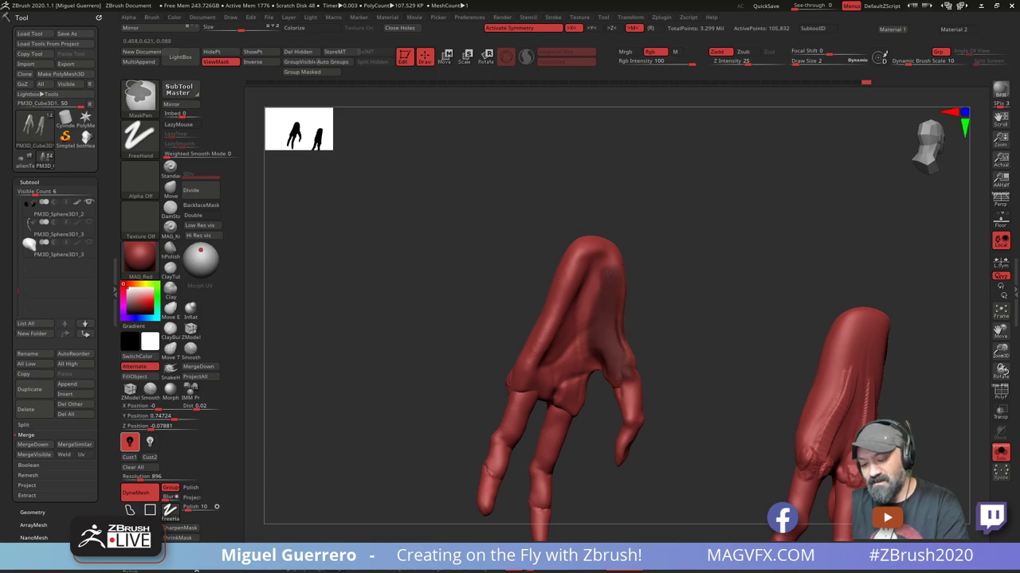
left_click_drag(440, 314, 456, 329, "ctrl")
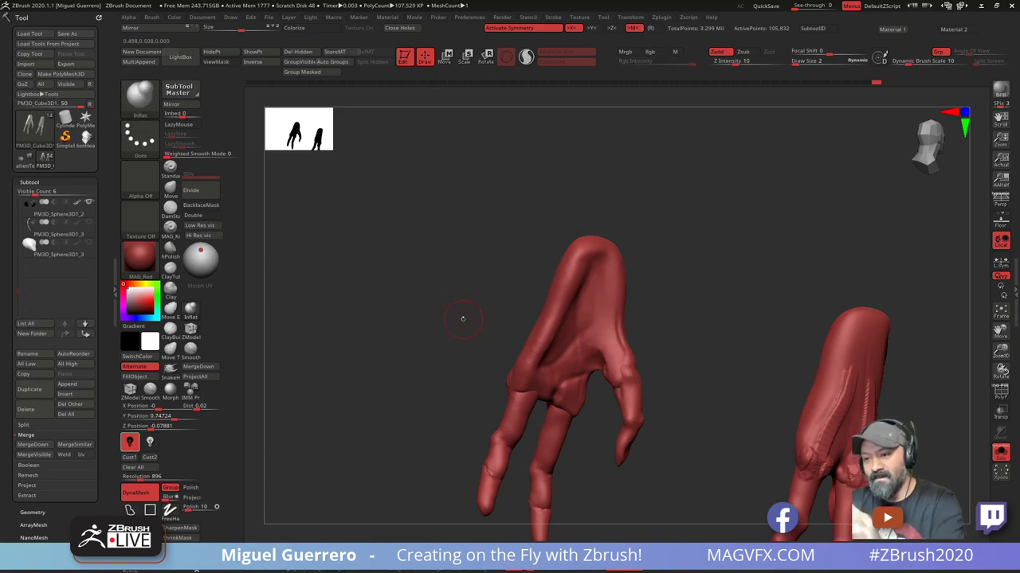
key("ctrl+z")
left_click(407, 334, "ctrl")
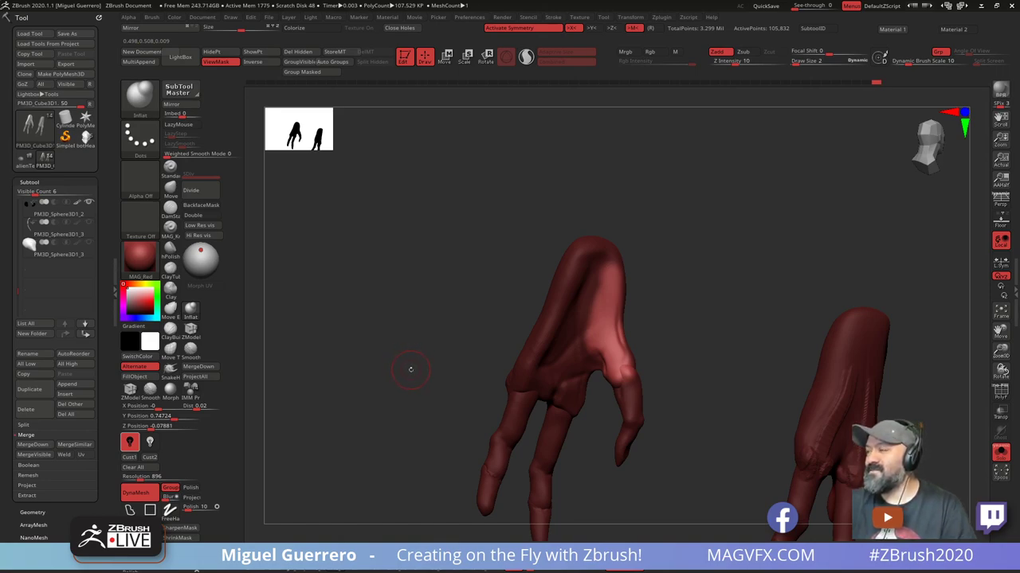
left_click_drag(427, 380, 422, 378, "ctrl")
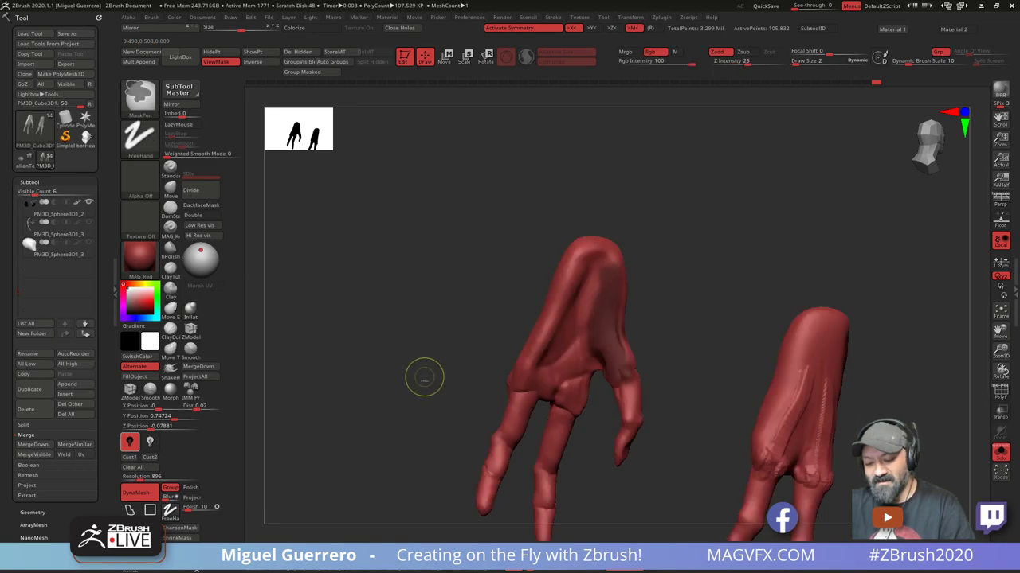
key("ctrl+z")
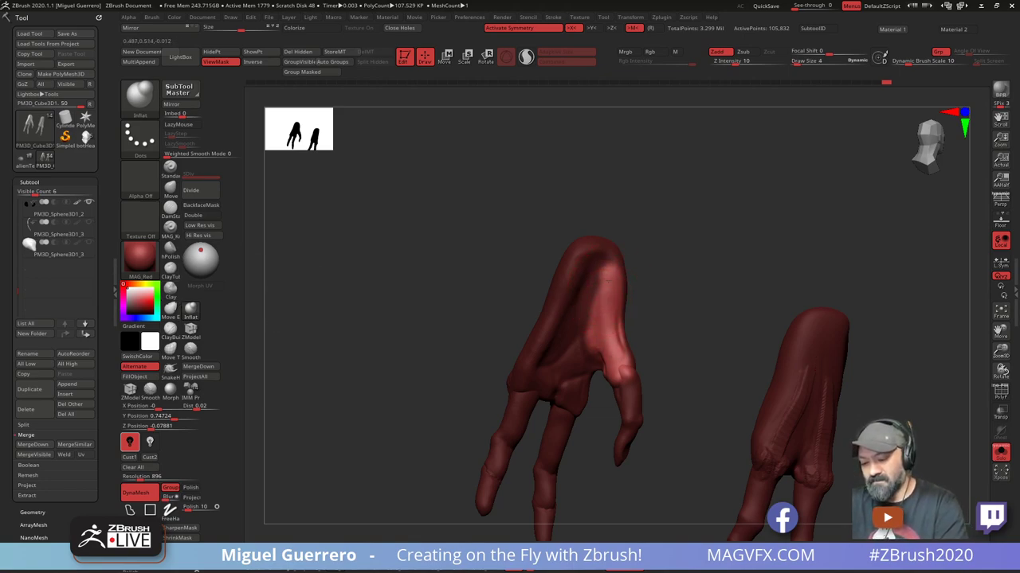
Inflate the unmasked thumb side of the palm with the Inflat brush at draw size 4 and clear the mask
mouse_move(609, 281)
left_mouse_down()
mouse_move(615, 344)
mouse_move(603, 357)
left_mouse_up()
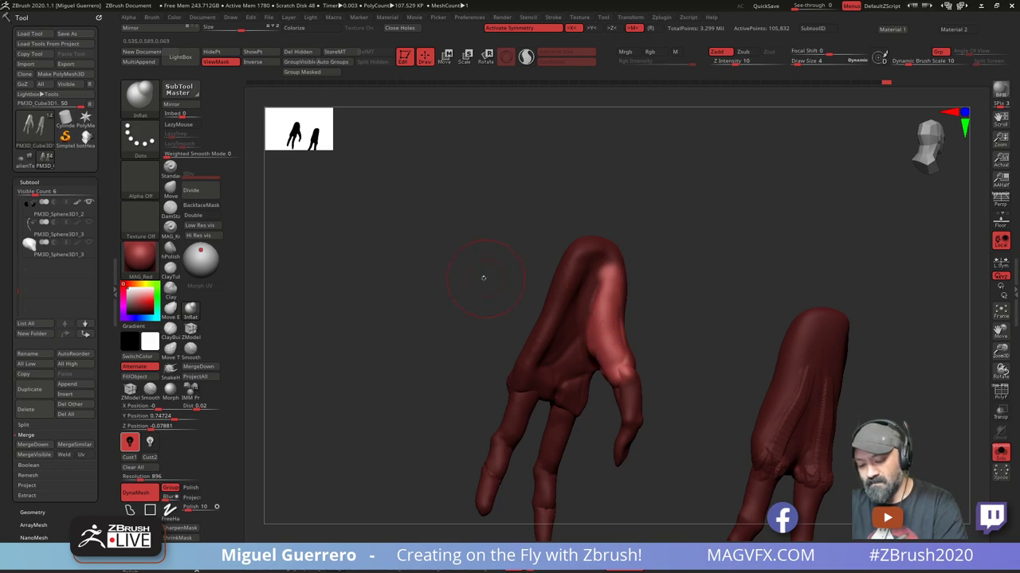
left_click_drag(482, 277, 372, 347)
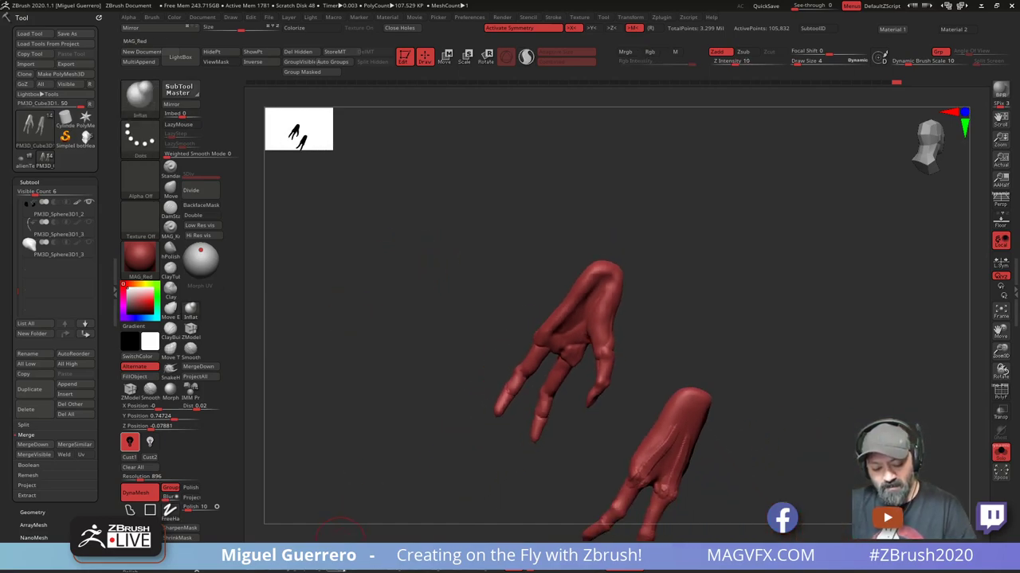
Switch the hands from the red material to the grey-blue z91 material and view both hands from the front
left_click(343, 564)
left_click_drag(340, 505, 779, 380)
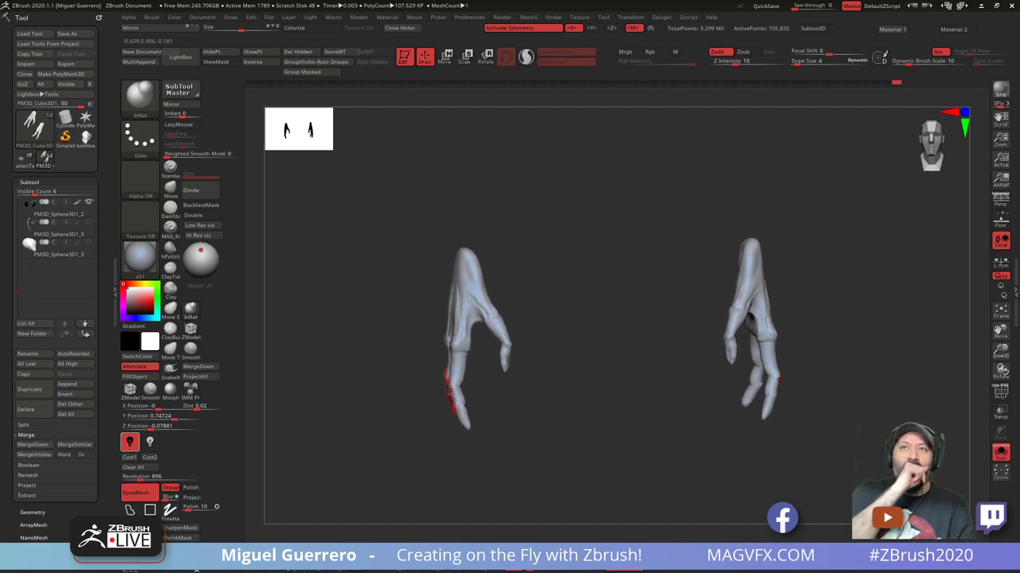
left_click_drag(367, 364, 361, 369)
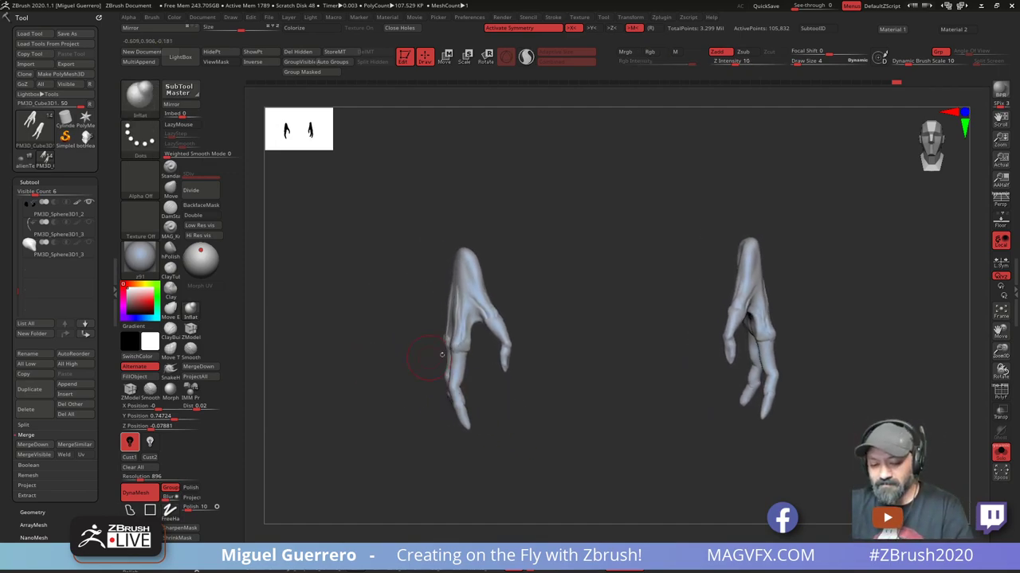
Reshape the thumb around its base joint with the Move brush
right_click_drag(511, 375, 526, 411, "ctrl")
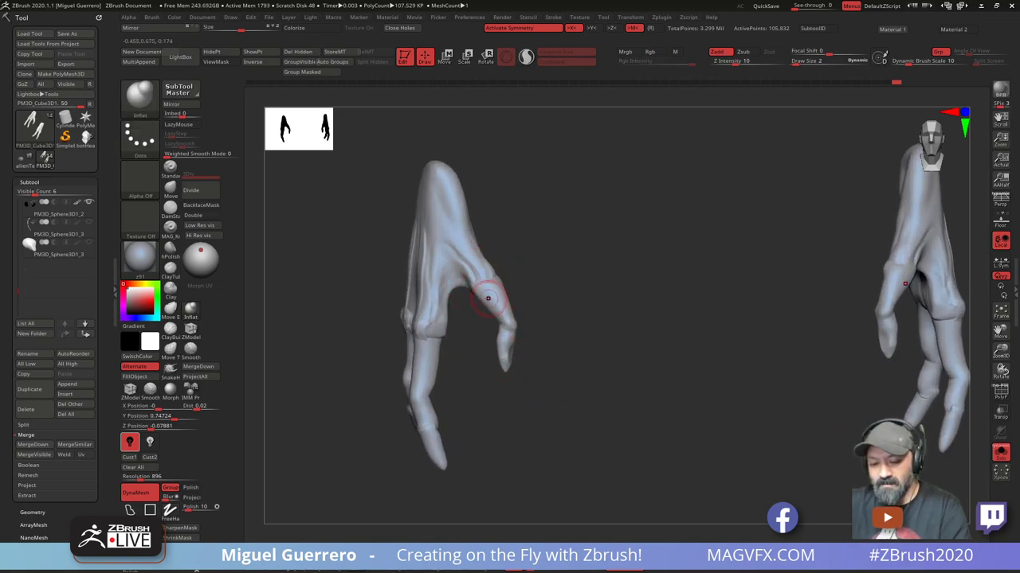
mouse_move(380, 314)
left_mouse_down()
mouse_move(341, 322)
mouse_move(372, 279)
left_mouse_up()
left_click(170, 188)
mouse_move(480, 296)
left_mouse_down()
mouse_move(487, 288)
mouse_move(494, 297)
left_mouse_up()
left_click_drag(567, 309, 495, 305)
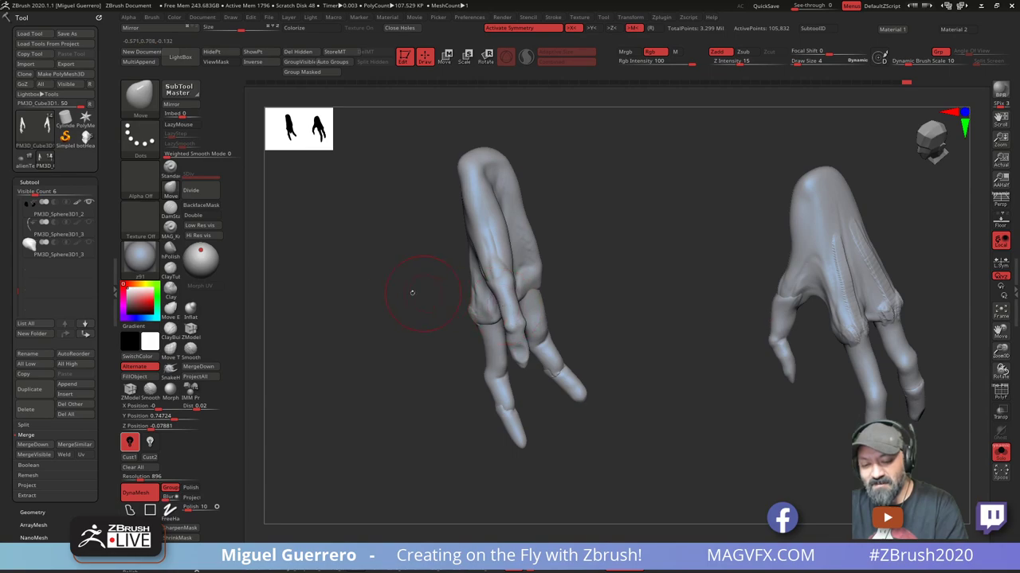
Refine the thumb side of the palm up to the wrist with the Move brush at draw size 5
left_click_drag(412, 292, 368, 254)
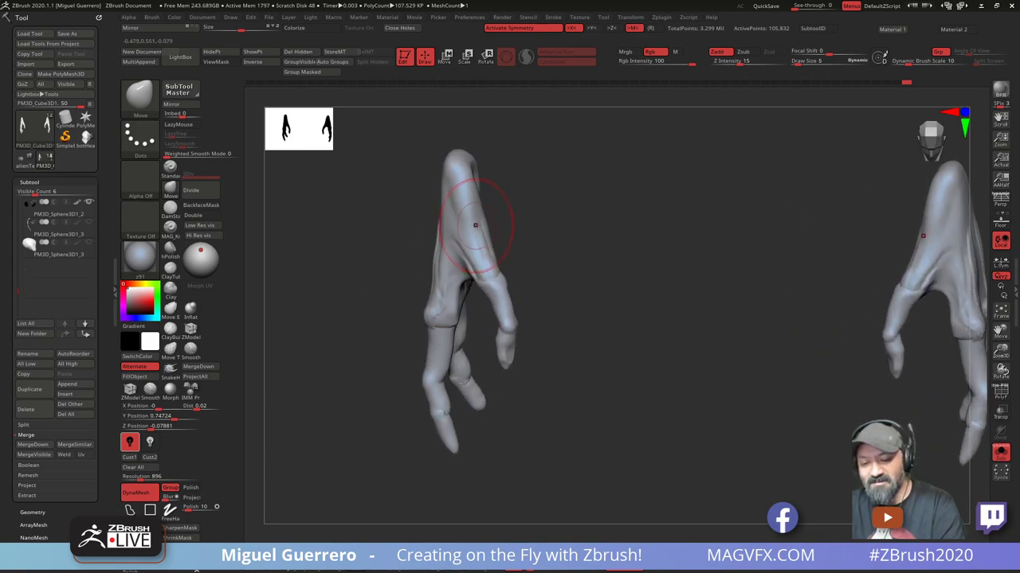
mouse_move(477, 201)
left_mouse_down()
mouse_move(486, 189)
mouse_move(485, 228)
mouse_move(460, 229)
left_mouse_up()
left_click_drag(393, 229, 455, 205)
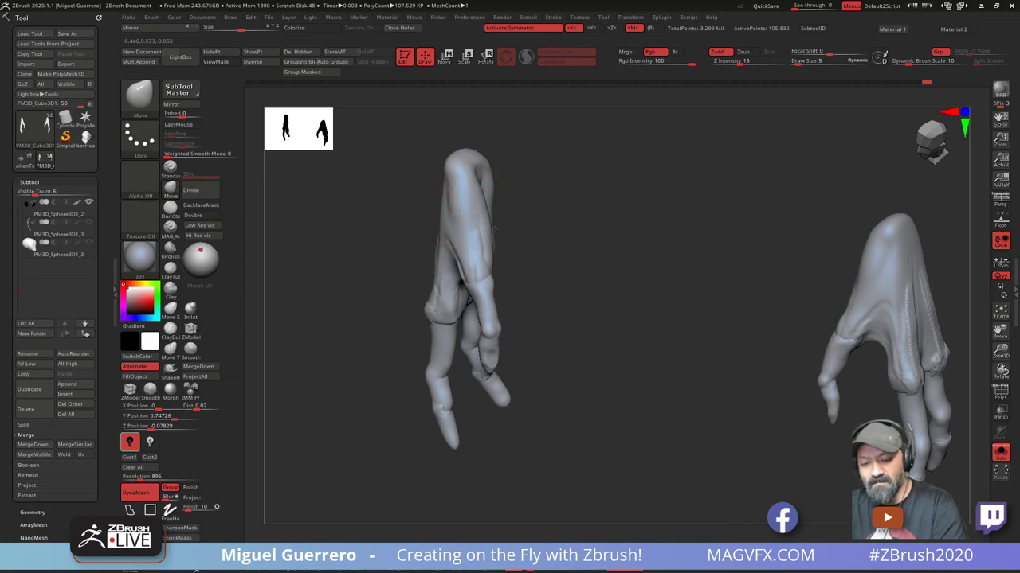
mouse_move(397, 264)
left_mouse_down()
mouse_move(398, 278)
mouse_move(556, 375)
mouse_move(510, 359)
mouse_move(547, 401)
mouse_move(301, 360)
mouse_move(398, 326)
left_mouse_up()
Adjust the thumb's lower segment beside the palm with the Move Topological brush at draw size 5
left_click(171, 349)
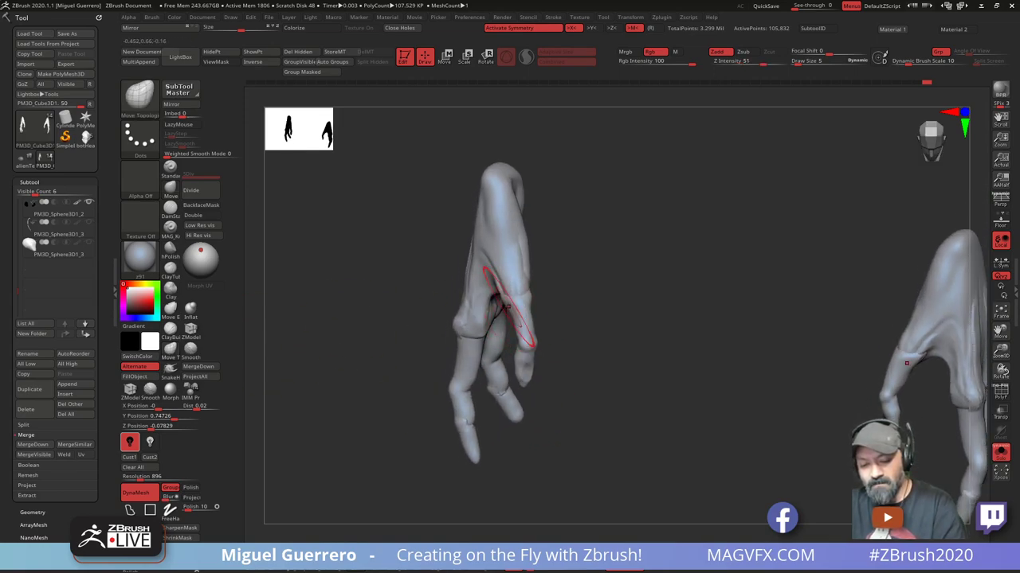
mouse_move(513, 307)
left_mouse_down()
mouse_move(504, 306)
mouse_move(521, 314)
left_mouse_up()
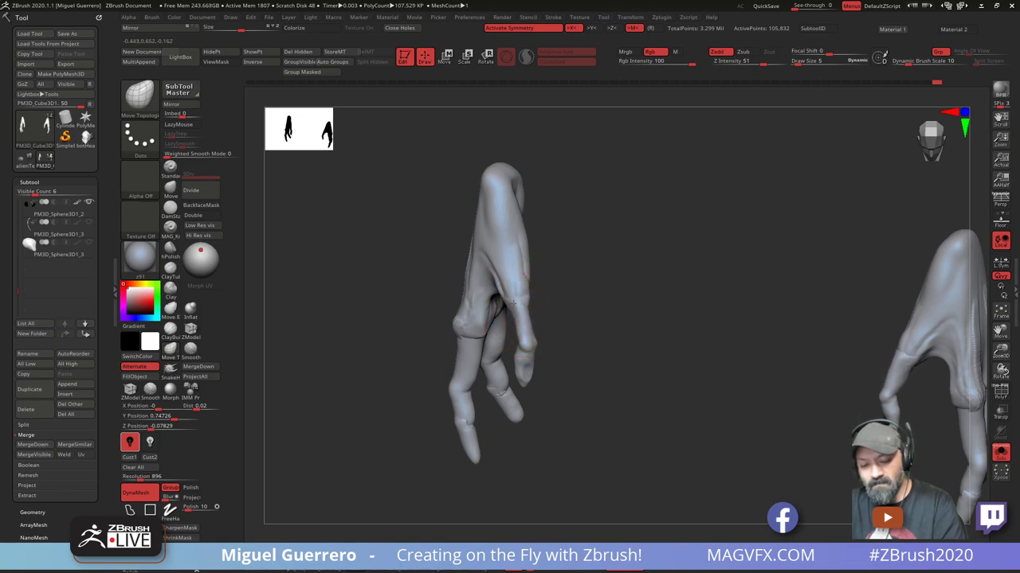
left_click_drag(349, 312, 319, 341)
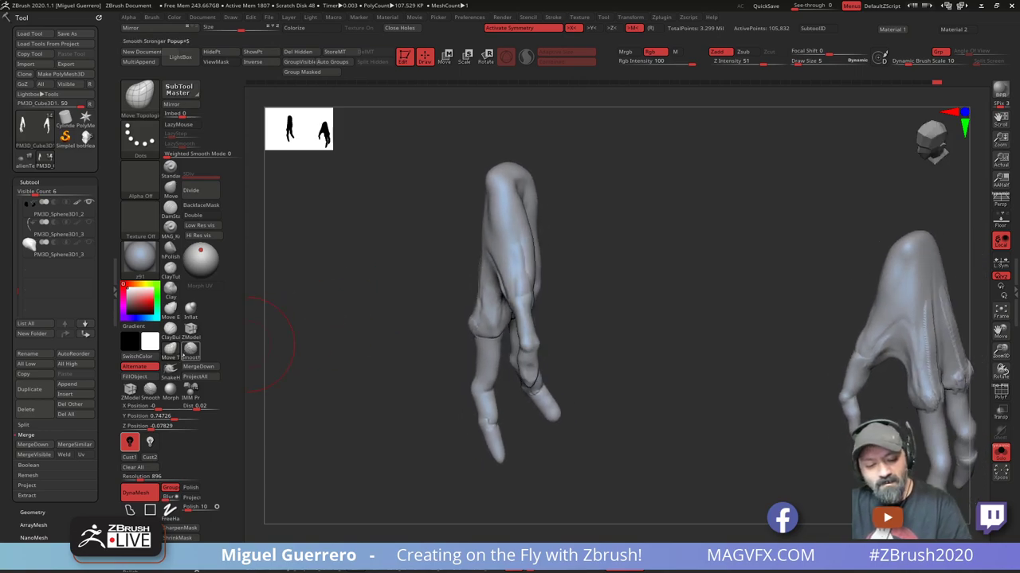
Add volume to the thumb with the Inflat brush, reducing the draw size to 2 for its tip
left_click(169, 387)
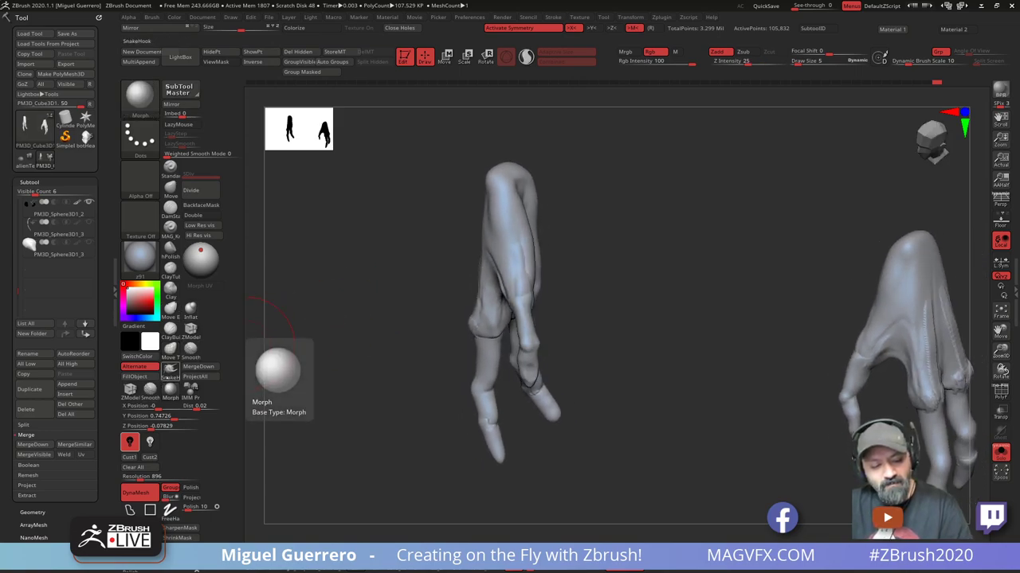
left_click(191, 309)
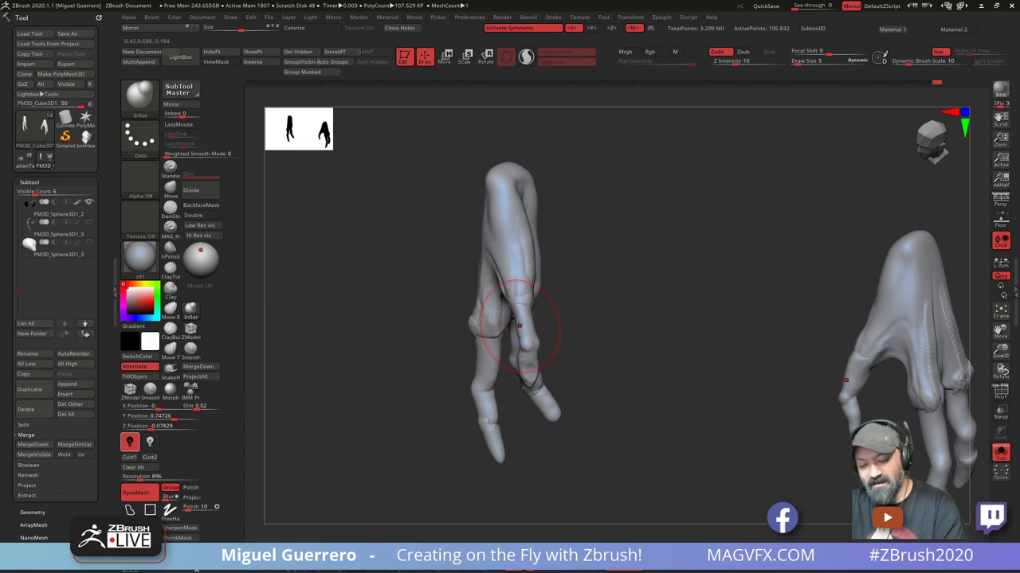
left_click_drag(363, 313, 419, 302)
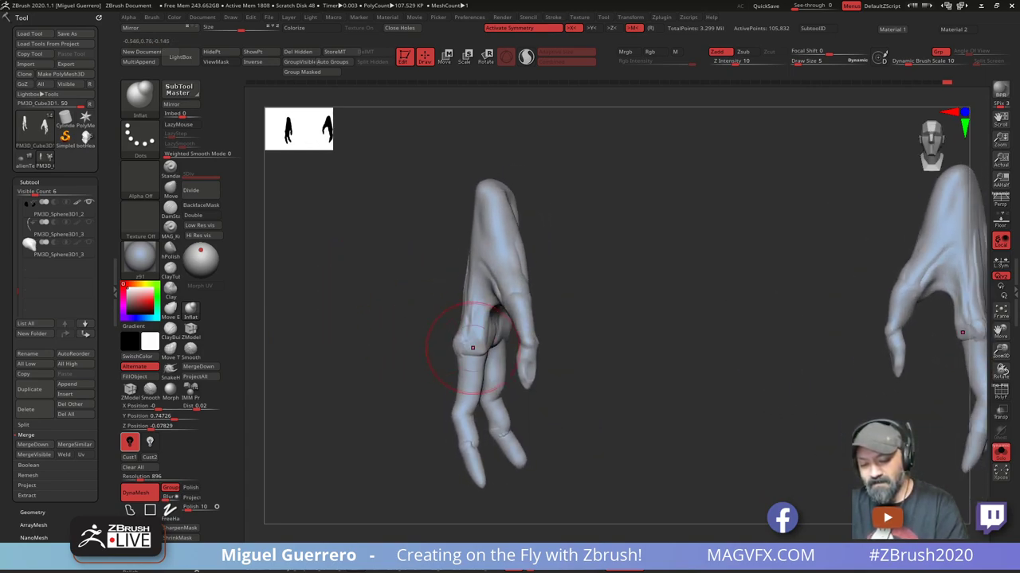
left_click_drag(418, 344, 326, 330)
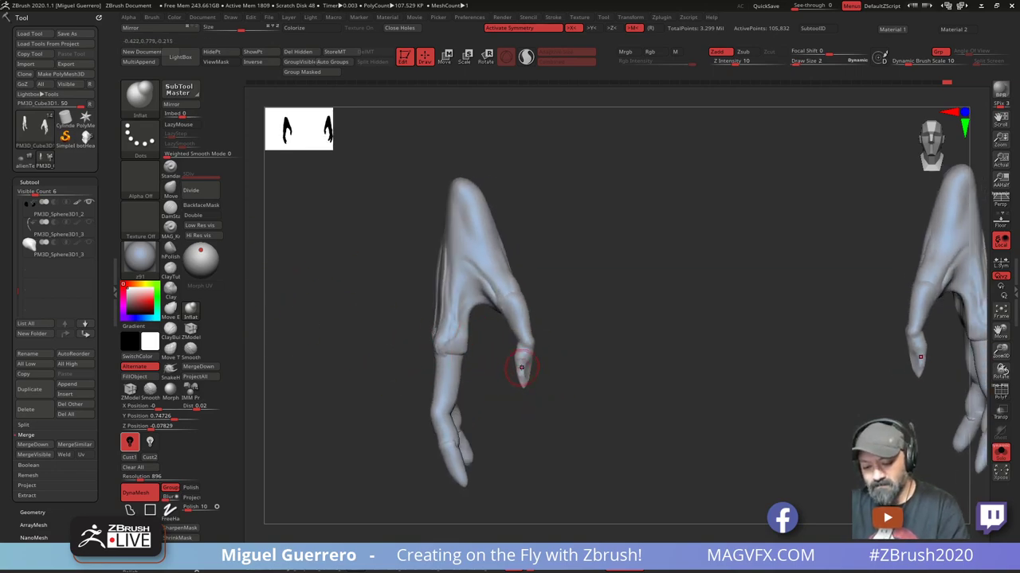
mouse_move(489, 391)
left_mouse_down()
mouse_move(522, 407)
mouse_move(502, 423)
mouse_move(386, 314)
mouse_move(350, 327)
left_mouse_up()
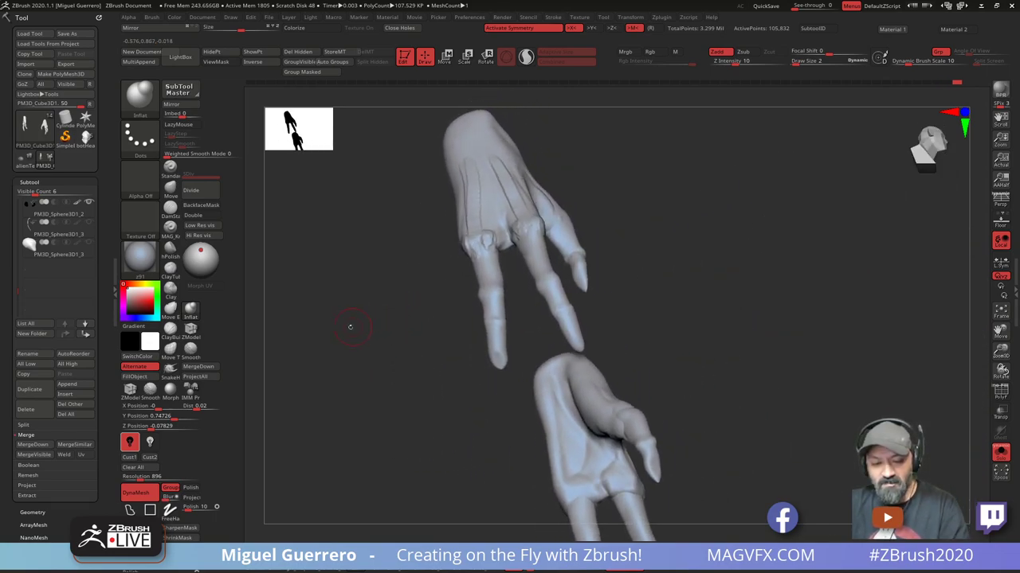
Lengthen and taper the fingertips with the Move brush at draw size 2
left_click(171, 188)
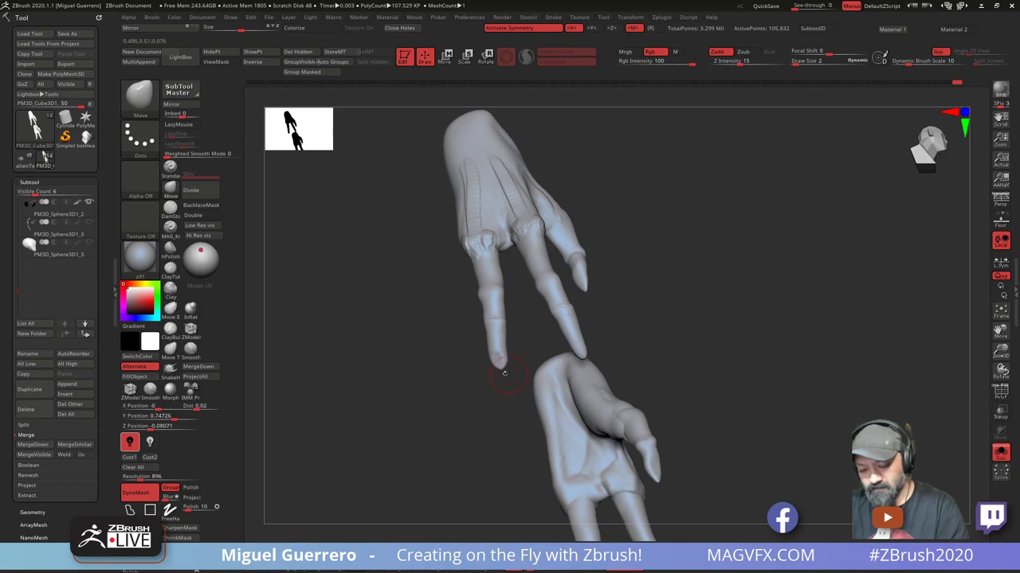
mouse_move(467, 403)
left_mouse_down()
mouse_move(485, 364)
mouse_move(410, 423)
mouse_move(478, 396)
mouse_move(470, 419)
mouse_move(391, 414)
mouse_move(369, 387)
left_mouse_up()
left_click(170, 190)
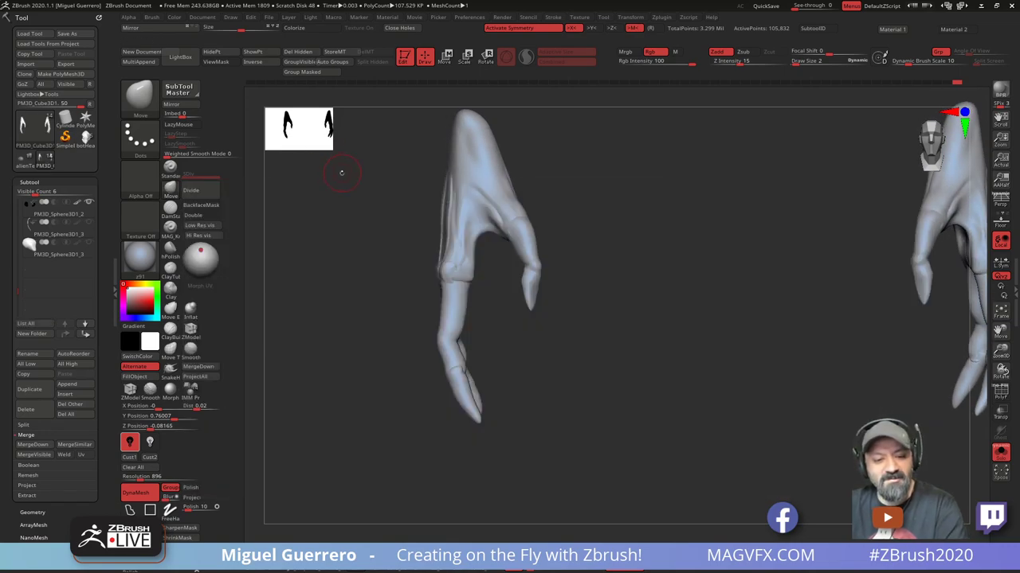
Reshape the palm's side profile and the back of the hand up to the wrist with the Move brush at draw size 7
left_click_drag(341, 172, 345, 207)
left_click_drag(445, 242, 433, 244)
key("bracketright")
mouse_move(446, 204)
left_mouse_down()
mouse_move(441, 177)
mouse_move(507, 167)
left_mouse_up()
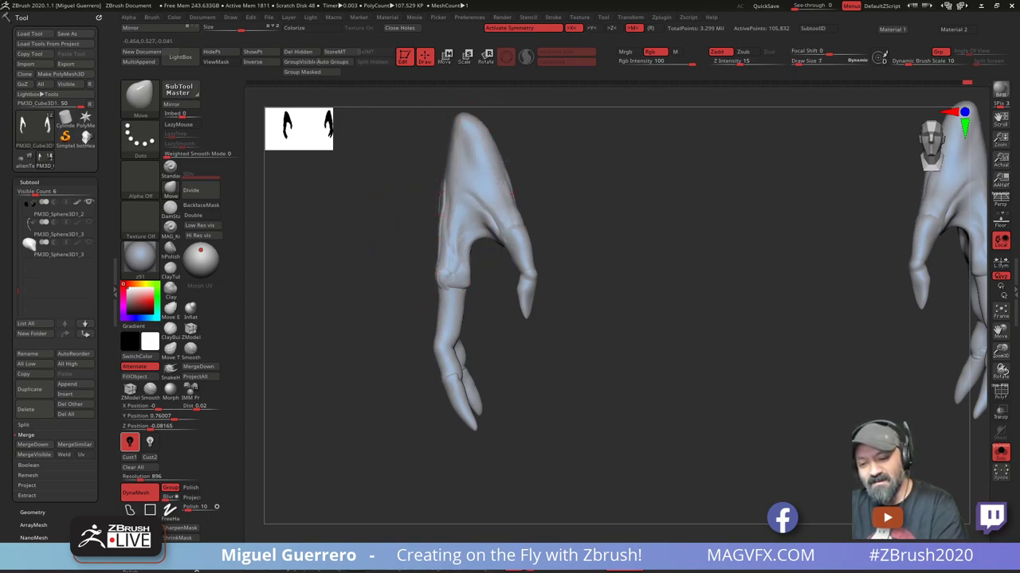
left_click_drag(422, 176, 429, 176)
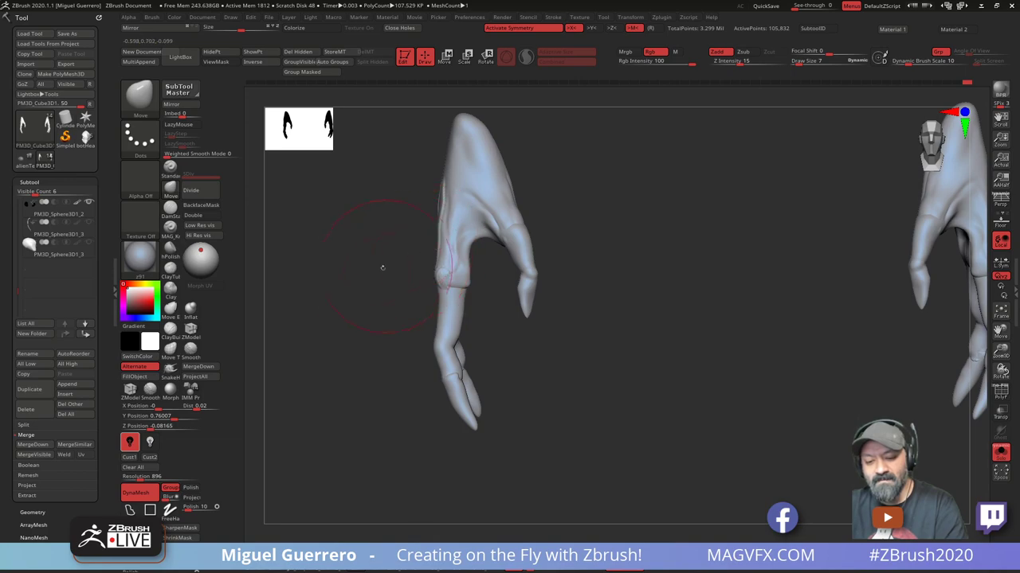
left_click_drag(380, 268, 397, 244)
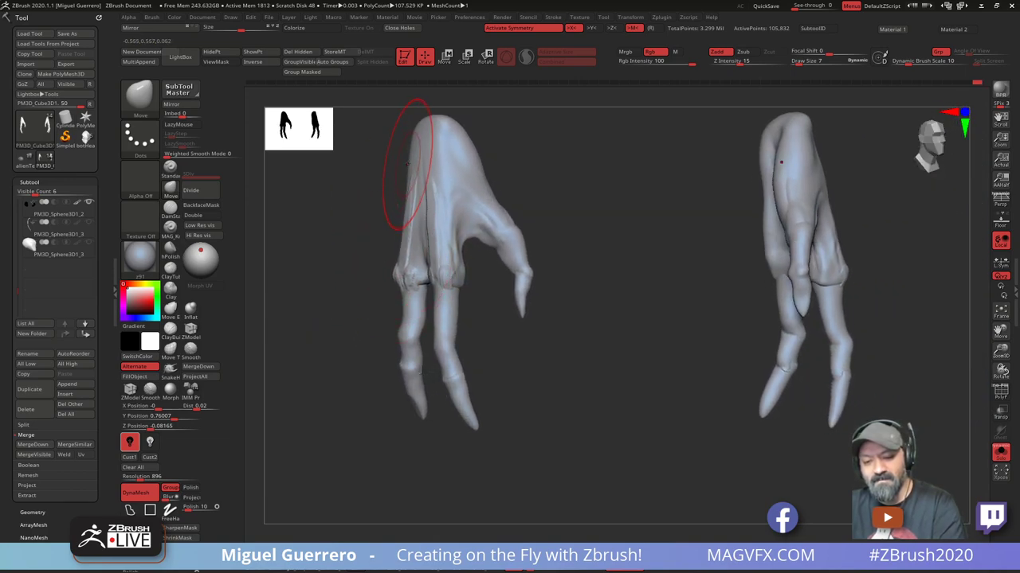
left_click_drag(358, 182, 333, 151)
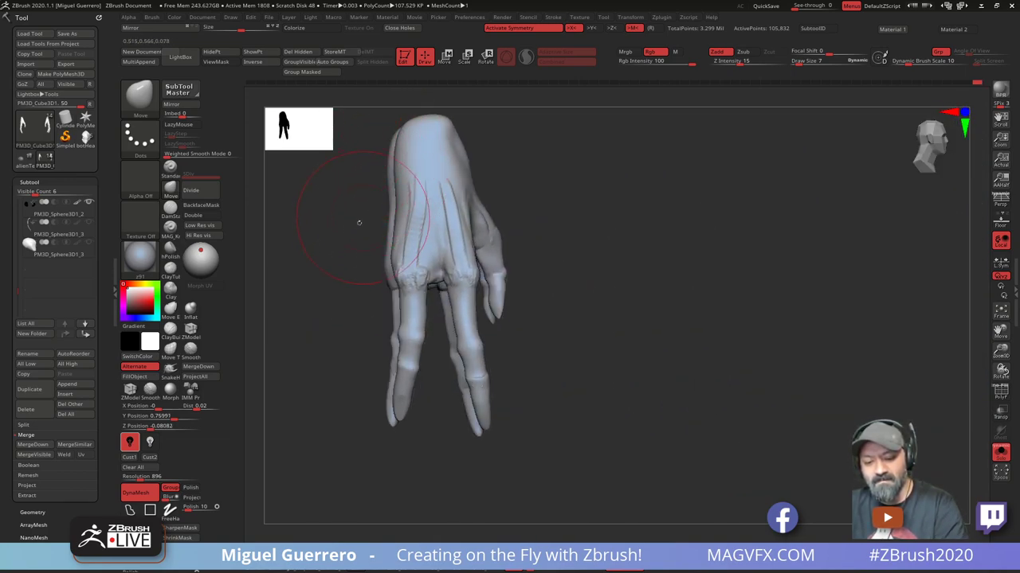
left_click_drag(353, 240, 347, 269)
Carve creases along the fingers from the knuckles towards the middle joints with the DamStandard brush at draw sizes 1 and 2
mouse_move(346, 269)
right_mouse_down()
mouse_move(423, 295)
mouse_move(422, 318)
mouse_move(542, 362)
right_mouse_up()
mouse_move(541, 363)
left_mouse_down()
mouse_move(455, 398)
mouse_move(587, 357)
mouse_move(372, 412)
mouse_move(348, 378)
mouse_move(519, 337)
mouse_move(569, 348)
mouse_move(419, 344)
mouse_move(391, 325)
mouse_move(405, 286)
left_mouse_up()
left_click(178, 214)
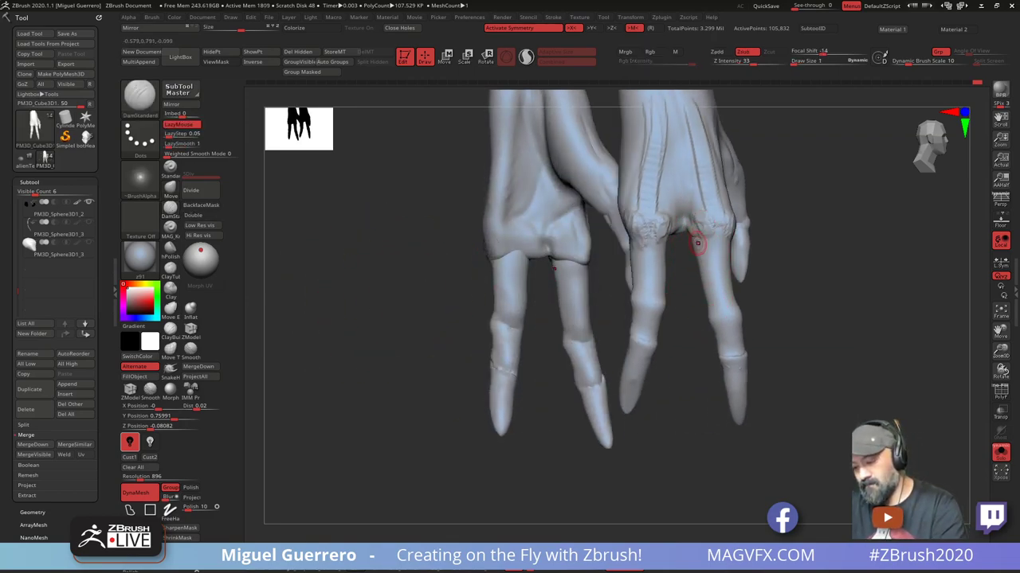
mouse_move(695, 242)
left_mouse_down()
mouse_move(717, 314)
mouse_move(621, 297)
mouse_move(631, 296)
left_mouse_up()
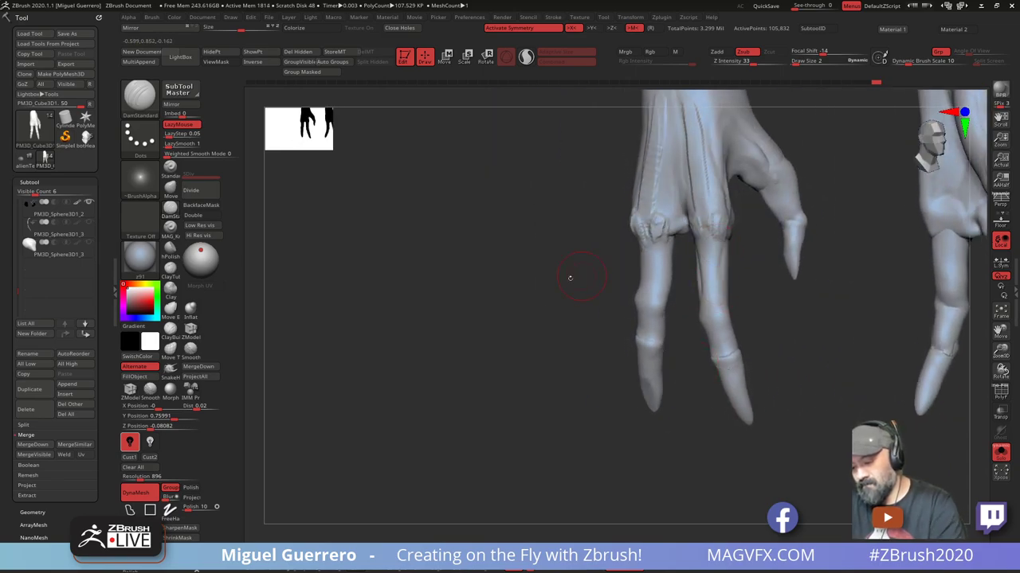
left_click_drag(569, 280, 772, 392)
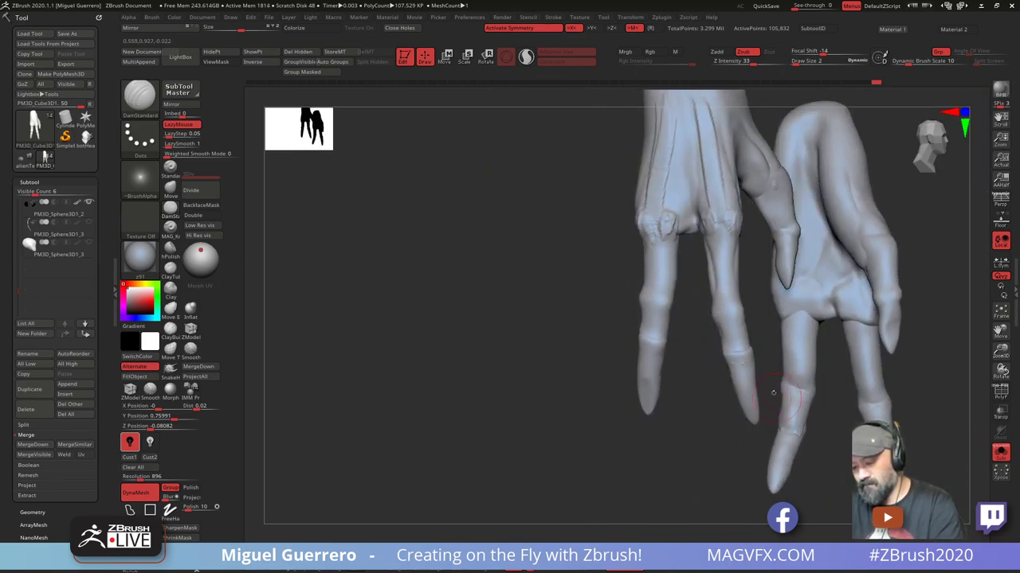
mouse_move(734, 322)
left_mouse_down()
mouse_move(740, 343)
mouse_move(703, 346)
left_mouse_up()
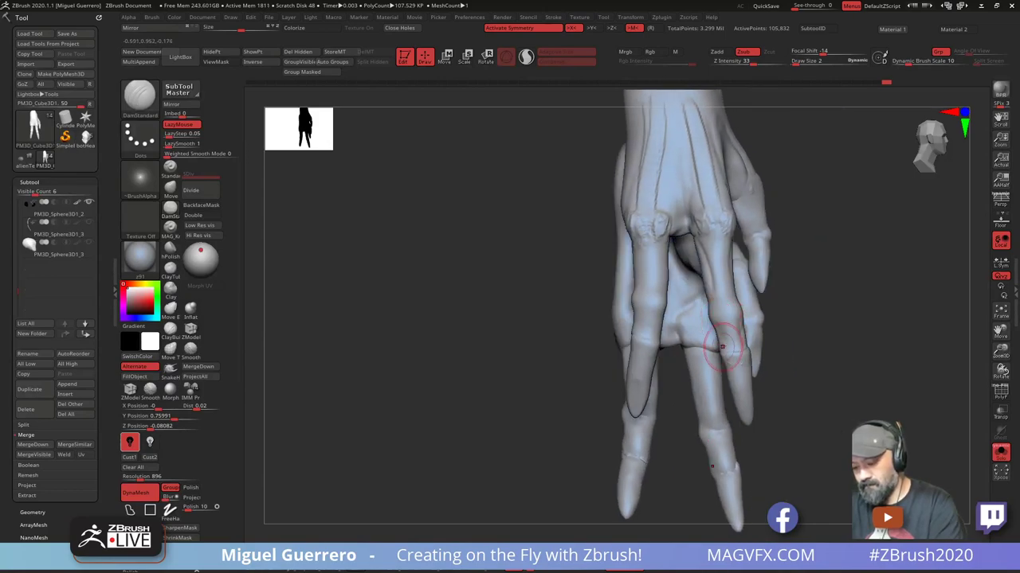
right_click_drag(709, 391, 742, 395)
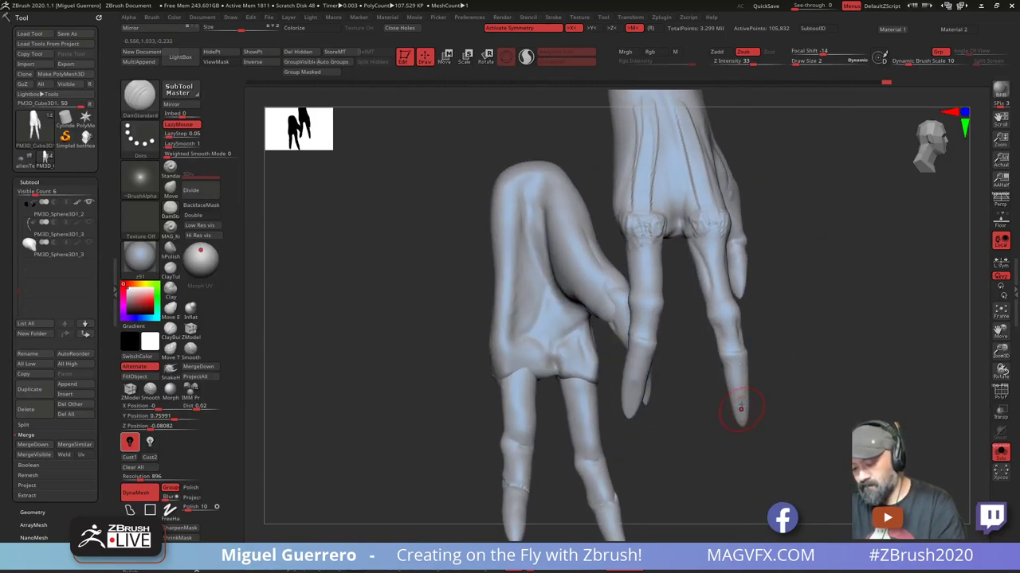
Carve a hollow into the fingertip and deepen the finger creases with the DamStandard brush, raising the draw size to 4
left_click_drag(734, 394, 741, 383)
left_click_drag(450, 339, 563, 340)
mouse_move(563, 341)
right_mouse_down()
mouse_move(470, 355)
mouse_move(469, 341)
mouse_move(637, 302)
right_mouse_up()
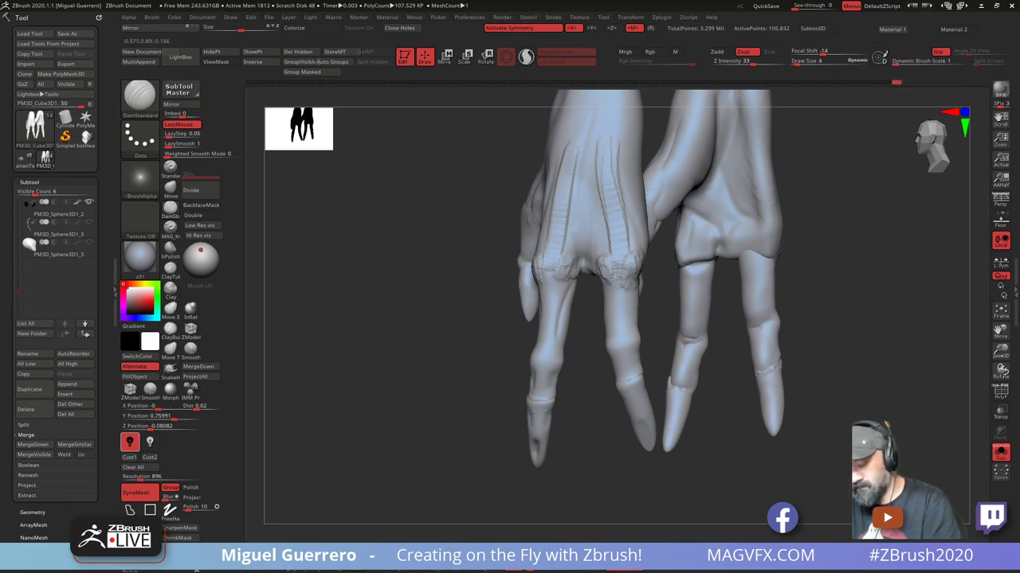
right_click_drag(668, 389, 678, 343)
right_click_drag(603, 349, 437, 339)
left_click_drag(435, 338, 702, 330)
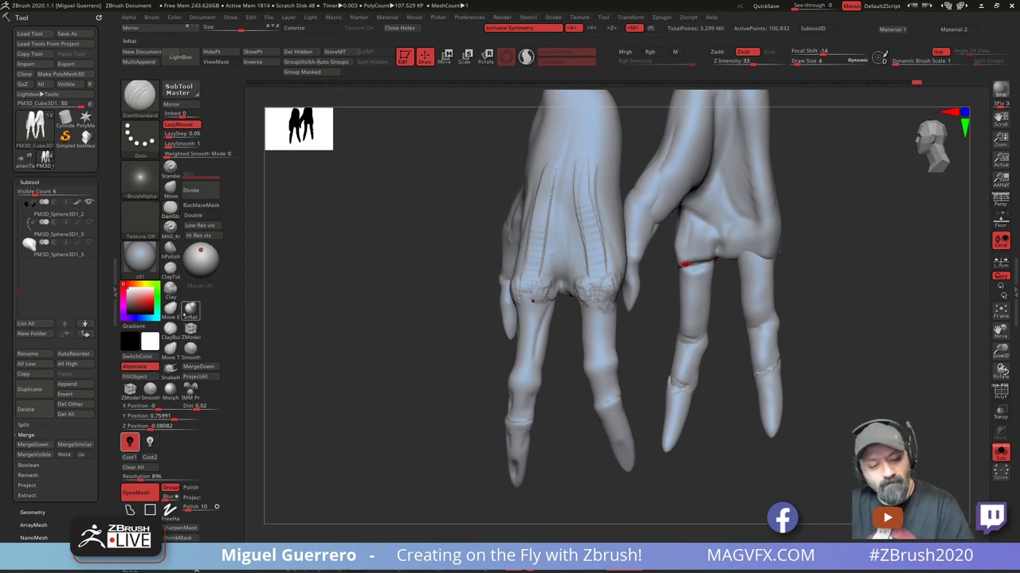
Turn off the DynaMesh Groups option, remesh both hands and check their polygroups with the polyframe display
left_click(186, 314)
mouse_move(350, 292)
left_mouse_down()
mouse_move(539, 291)
mouse_move(356, 316)
mouse_move(379, 310)
mouse_move(380, 355)
mouse_move(423, 375)
mouse_move(433, 366)
mouse_move(376, 368)
mouse_move(406, 381)
mouse_move(385, 386)
mouse_move(402, 388)
left_mouse_up()
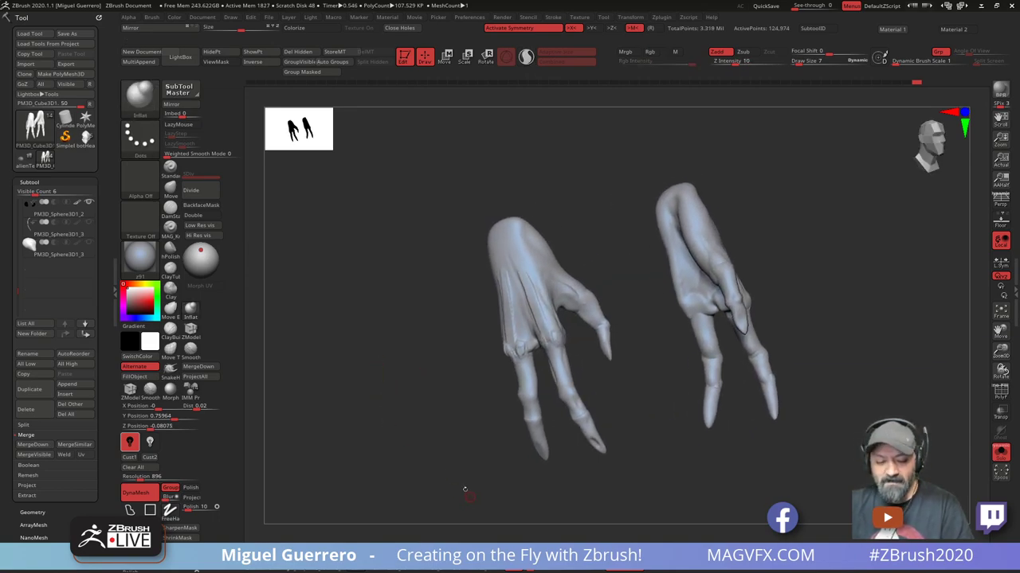
left_click_drag(465, 490, 446, 417)
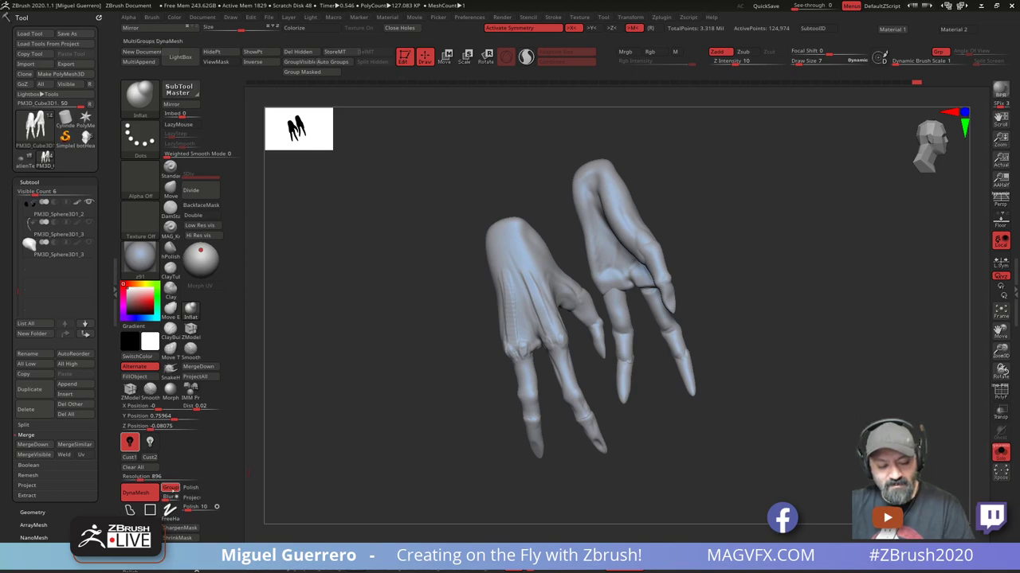
left_click(169, 489)
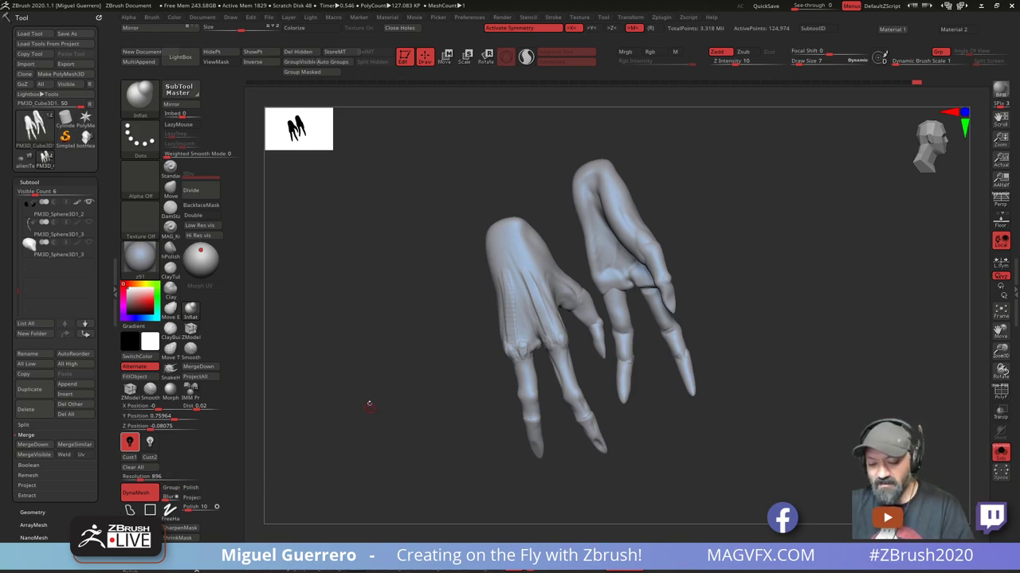
left_click_drag(369, 404, 542, 391)
right_click_drag(542, 391, 596, 406, "ctrl")
key("shift+f")
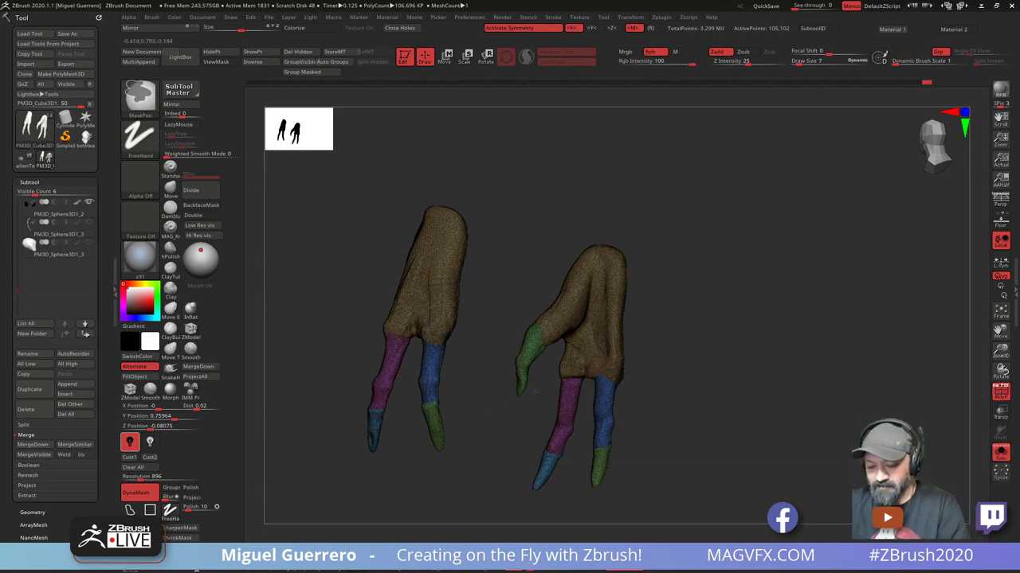
mouse_move(507, 391)
right_mouse_down("ctrl")
mouse_move(521, 431)
mouse_move(529, 407)
right_mouse_up("ctrl")
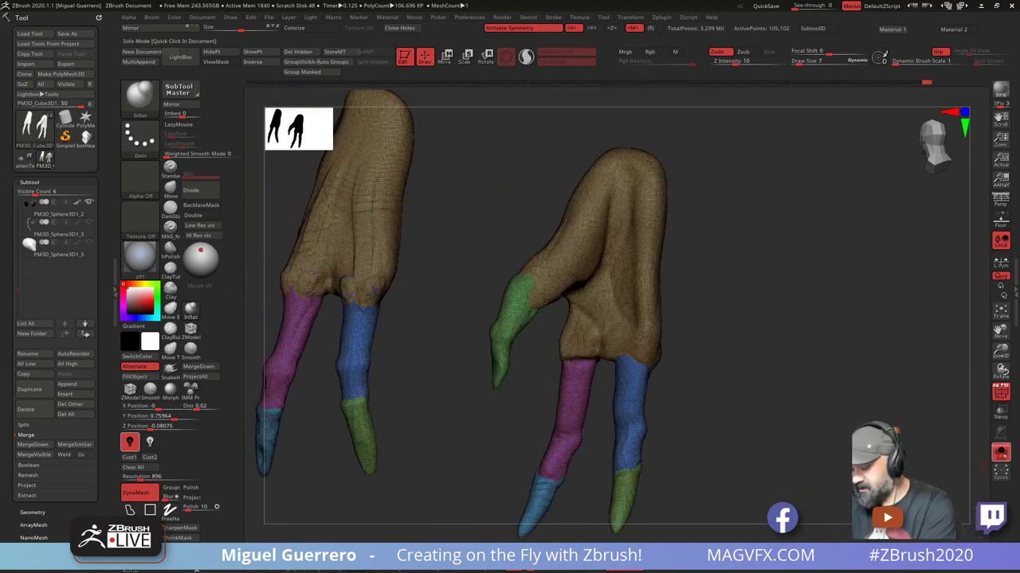
key("shift+f")
Fill the seam where the finger meets the palm using the Clay brush at draw size 7, and remesh the hands
left_click_drag(542, 382, 470, 387, "alt")
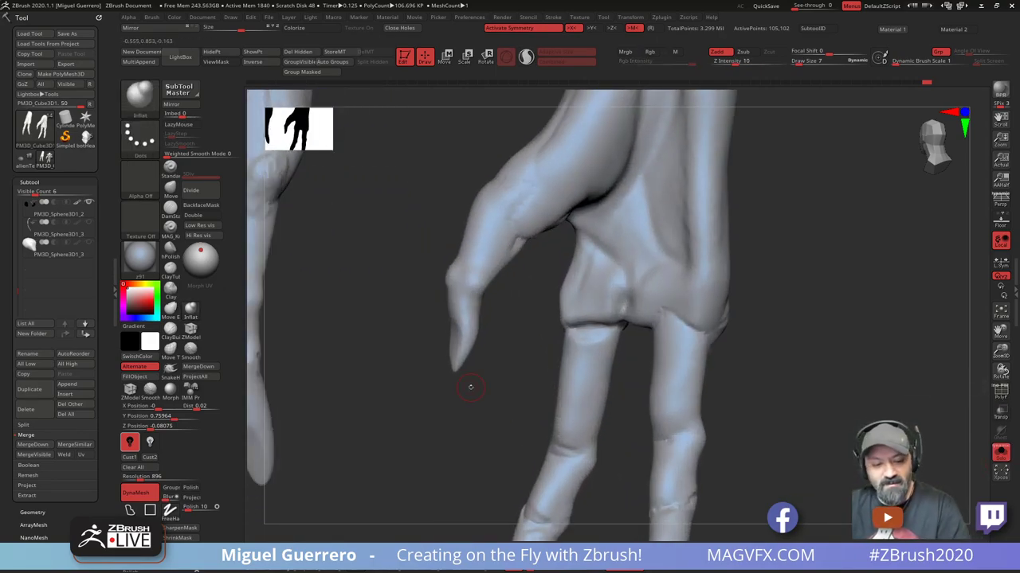
key("shift")
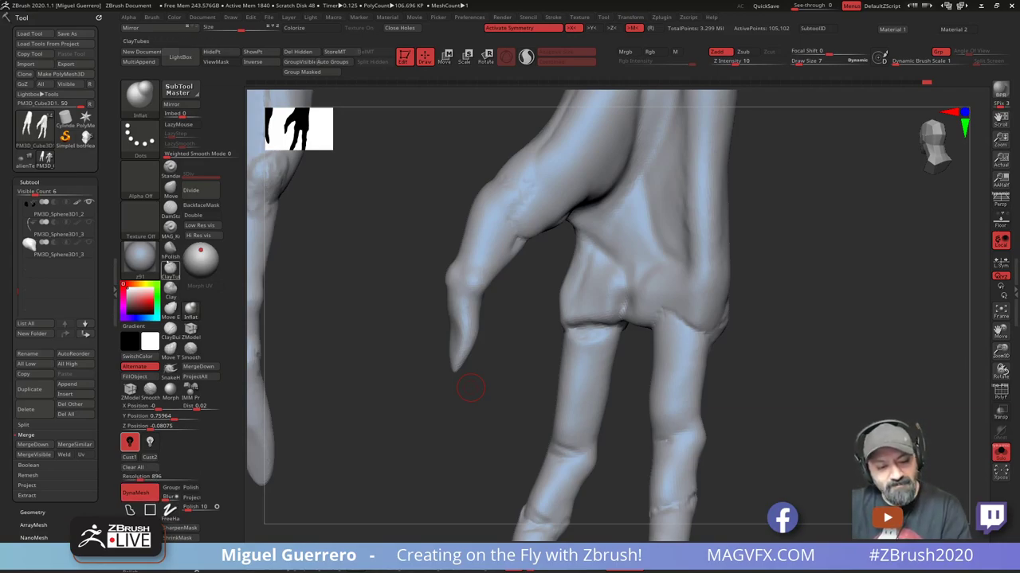
left_click(170, 296)
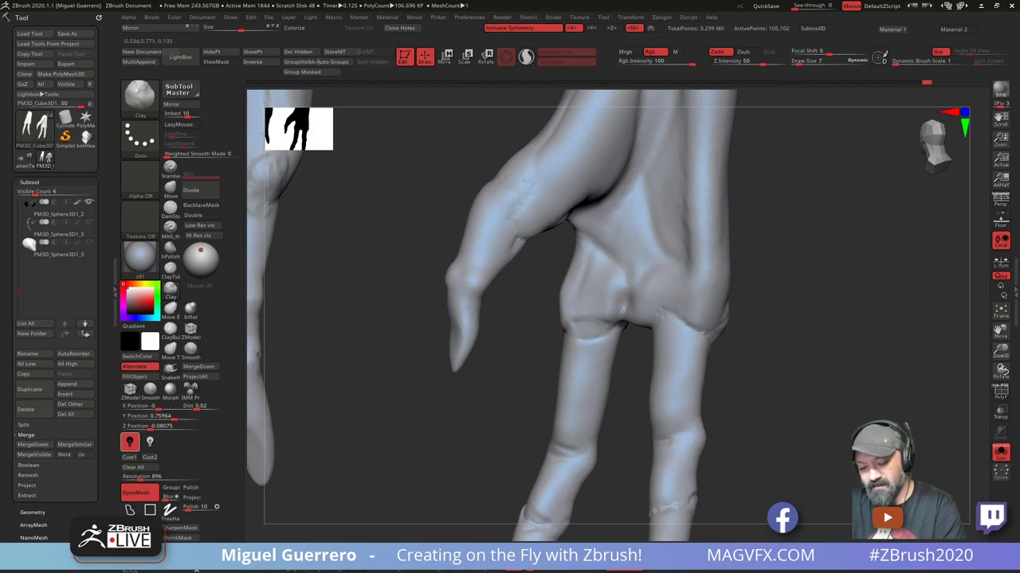
left_click_drag(572, 326, 605, 328)
mouse_move(547, 332)
right_mouse_down("ctrl")
mouse_move(480, 382)
mouse_move(499, 344)
right_mouse_up("ctrl")
right_click_drag(521, 421, 434, 403)
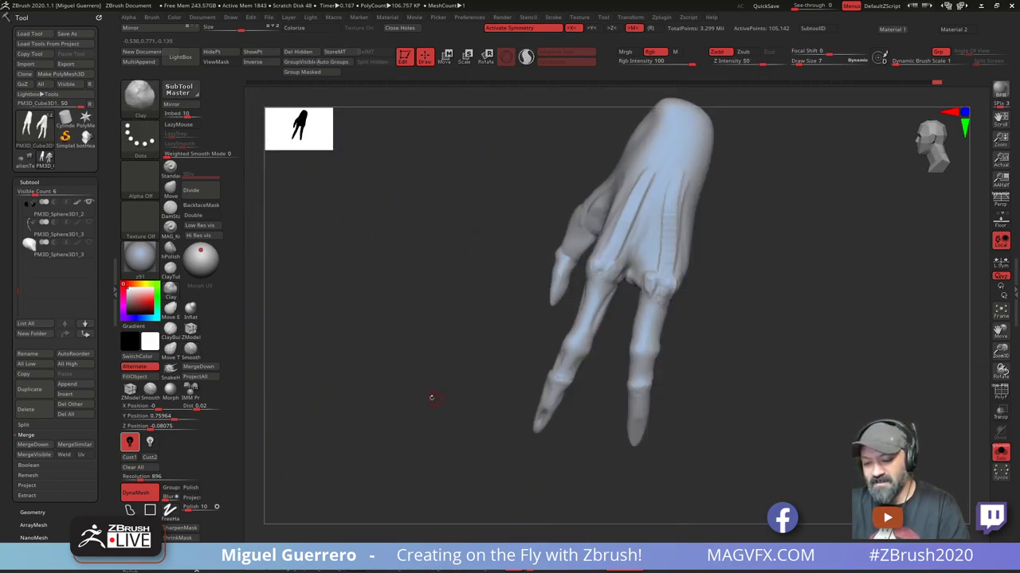
mouse_move(510, 405)
right_mouse_down()
mouse_move(444, 403)
mouse_move(451, 391)
mouse_move(425, 358)
mouse_move(475, 378)
mouse_move(420, 342)
mouse_move(416, 353)
mouse_move(437, 346)
right_mouse_up()
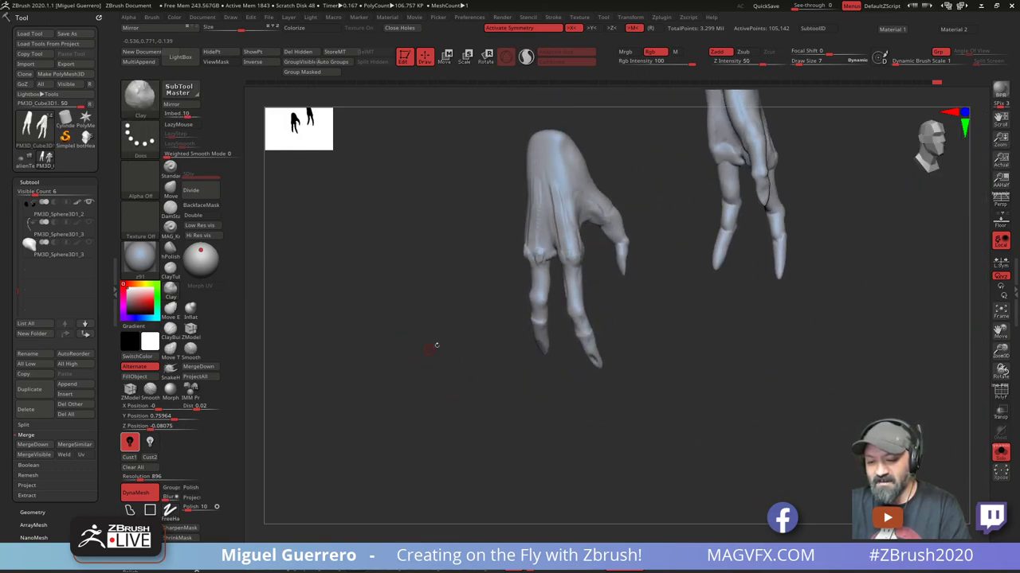
Soften the tendons and creases on the back of the hand with the Smooth Stronger brush at draw size 18
left_click_drag(544, 253, 560, 235, "shift")
right_click_drag(551, 181, 564, 225)
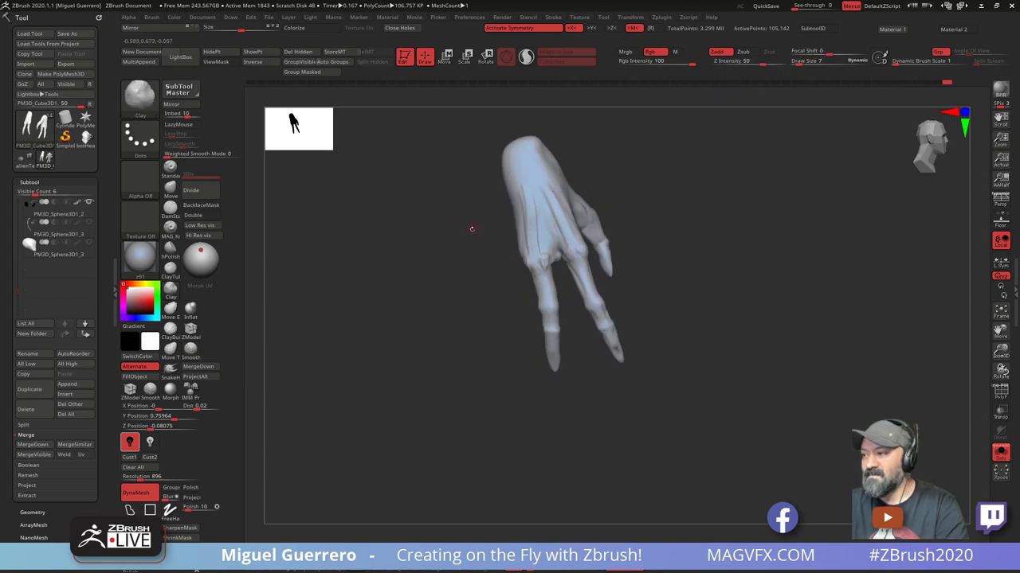
key("shift")
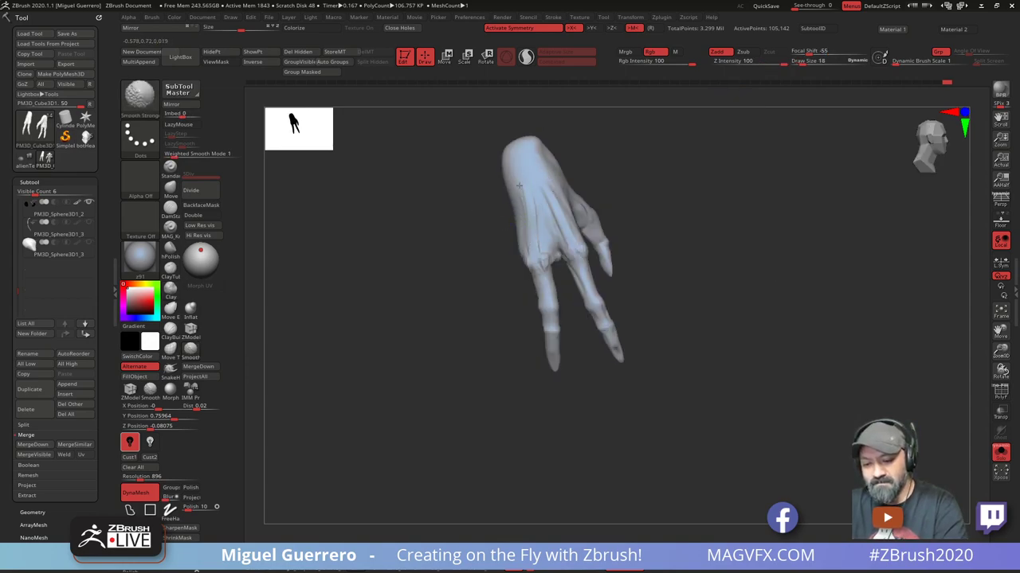
right_click_drag(570, 236, 455, 247)
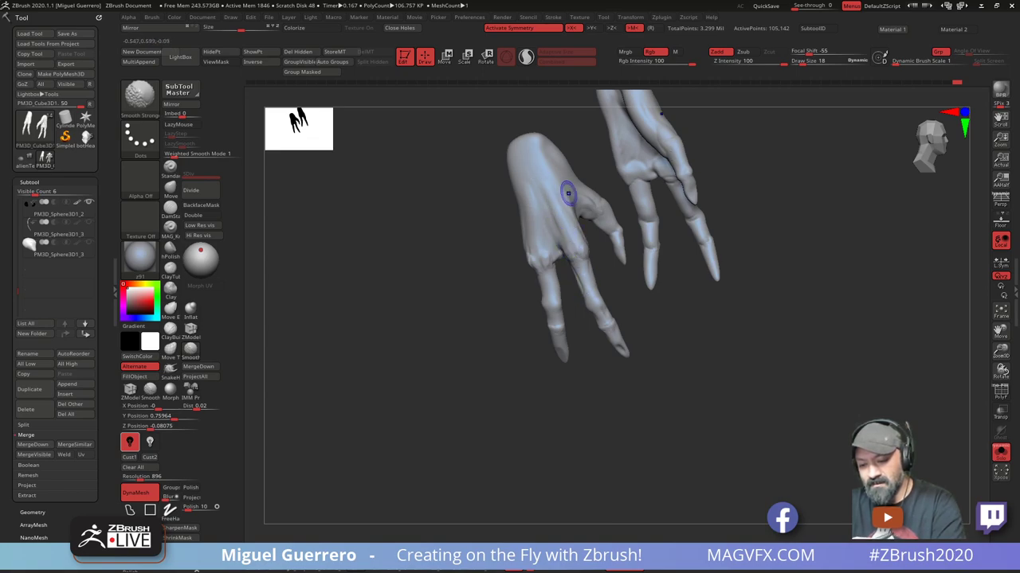
left_click_drag(459, 232, 522, 228)
mouse_move(446, 274)
left_mouse_down()
mouse_move(492, 254)
mouse_move(482, 245)
left_mouse_up()
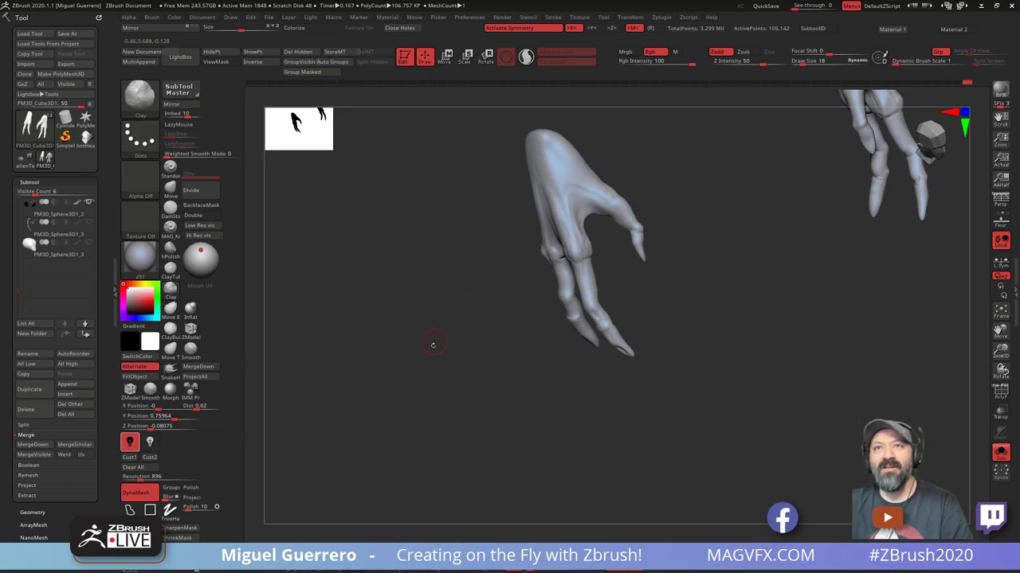
Reshape the side of the hand between thumb and finger base with the Move brush at draw size 18
key("b")
key("m")
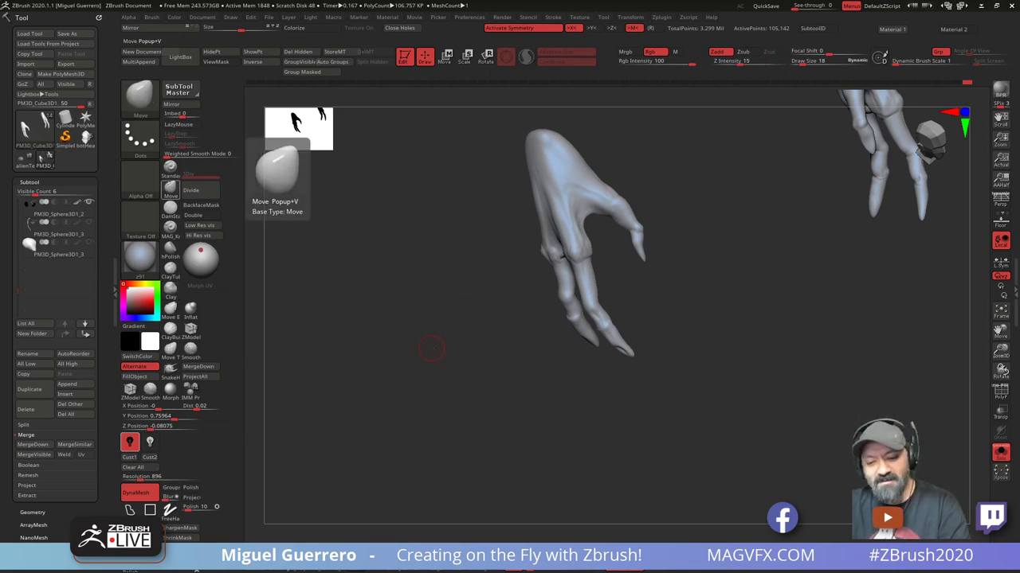
key("v")
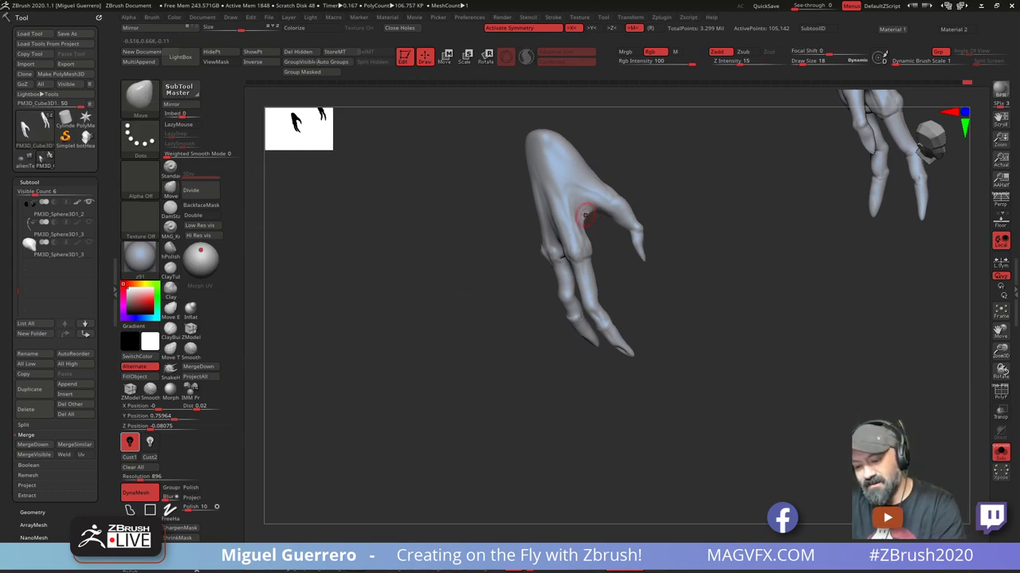
key("]")
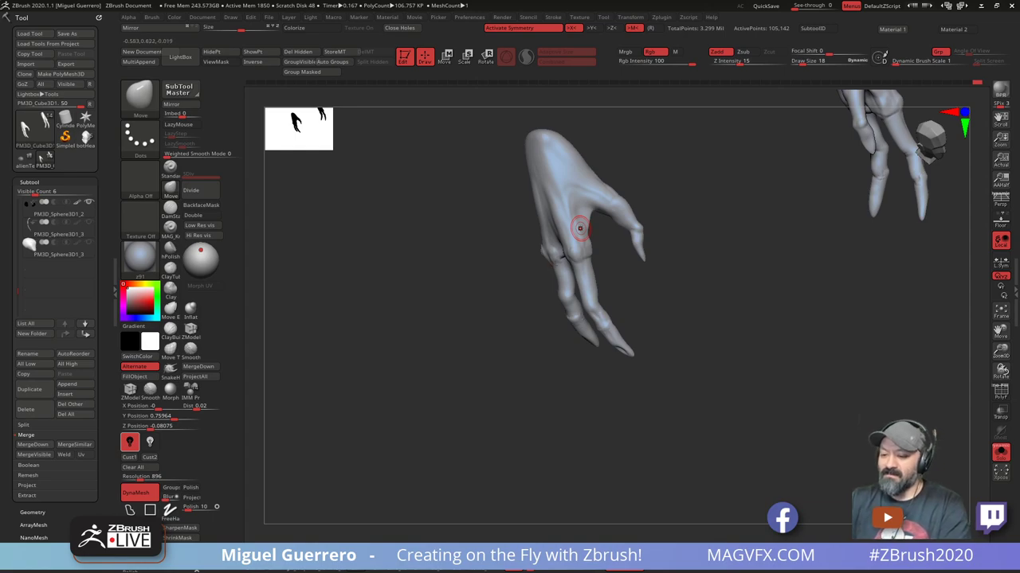
left_click_drag(494, 238, 420, 249)
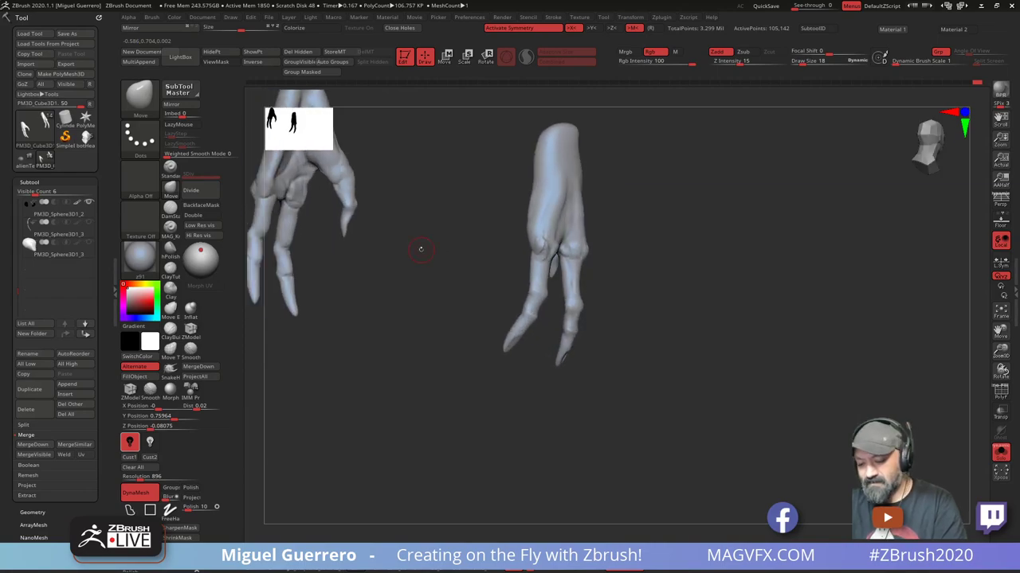
Turn off Solo mode and view the whole alien figure from the front
left_click(996, 451)
left_click_drag(792, 414, 517, 330, "shift")
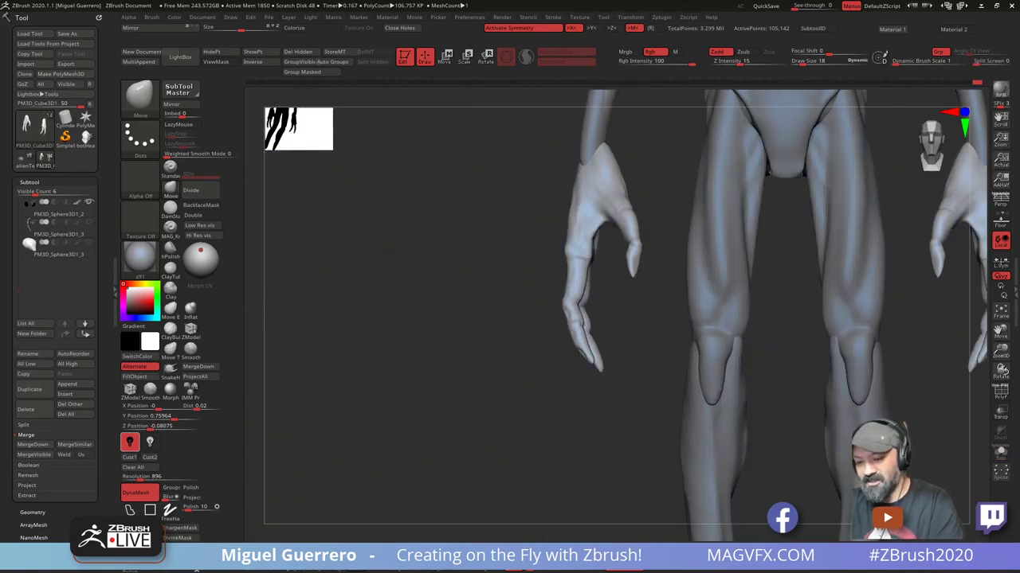
right_click_drag(507, 323, 430, 366, "ctrl")
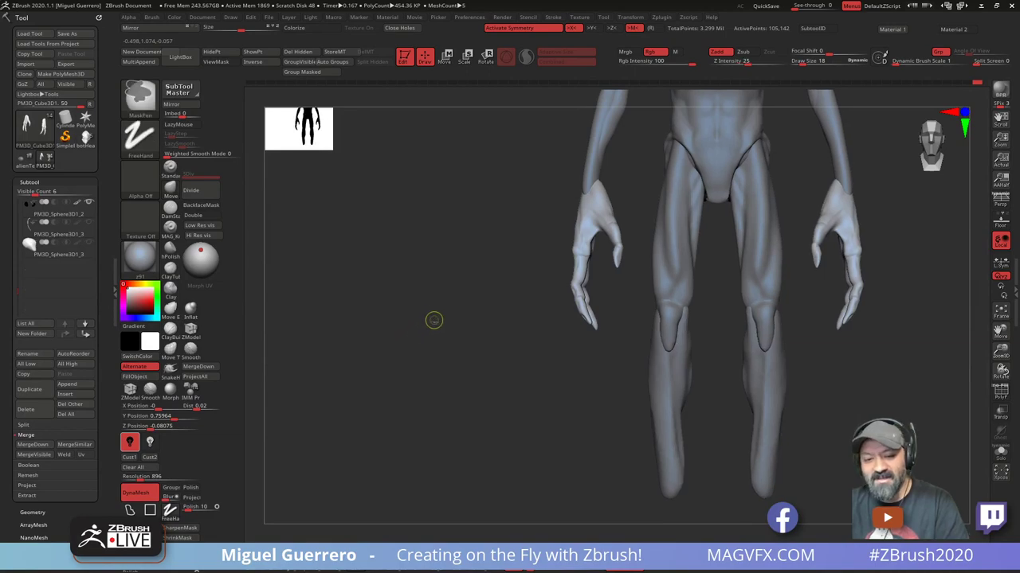
left_click_drag(391, 292, 420, 362, "alt")
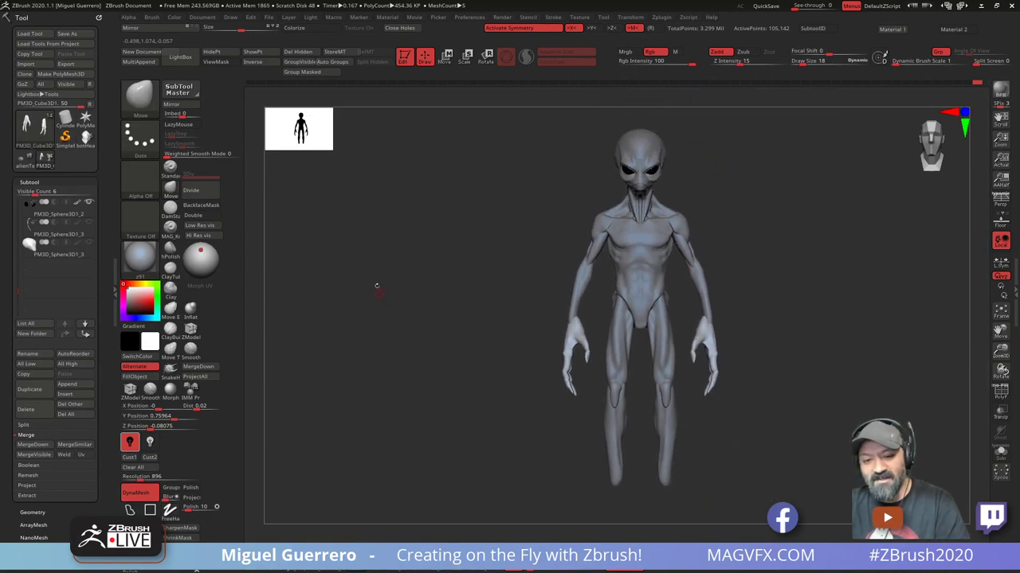
Activate the transform gizmo for the hands and place its pivot at the wrist
left_click(446, 57)
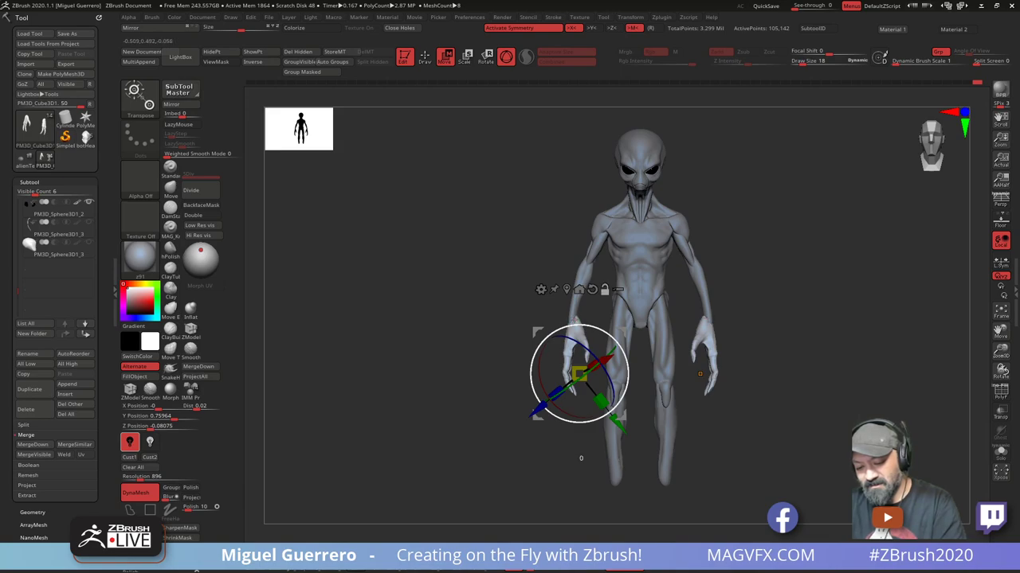
right_click_drag(525, 225, 567, 273, "ctrl")
right_click_drag(594, 310, 602, 347, "ctrl")
left_click(612, 311)
right_click_drag(514, 307, 505, 279, "ctrl")
Turn on Local Symmetry and uniformly scale both hands down from the wrists
left_click_drag(611, 311, 597, 313)
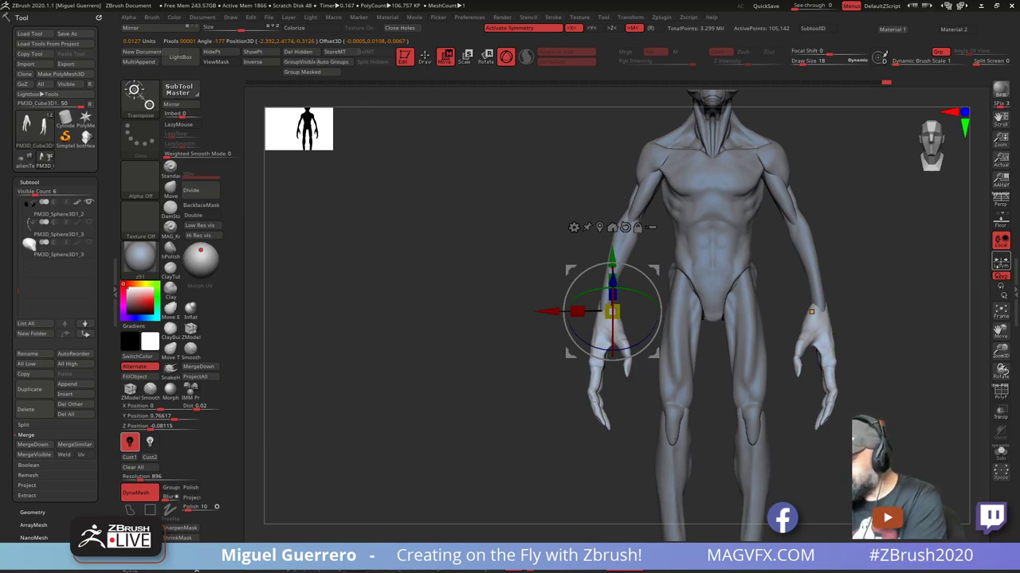
left_click(1000, 261)
left_click_drag(611, 312, 588, 351)
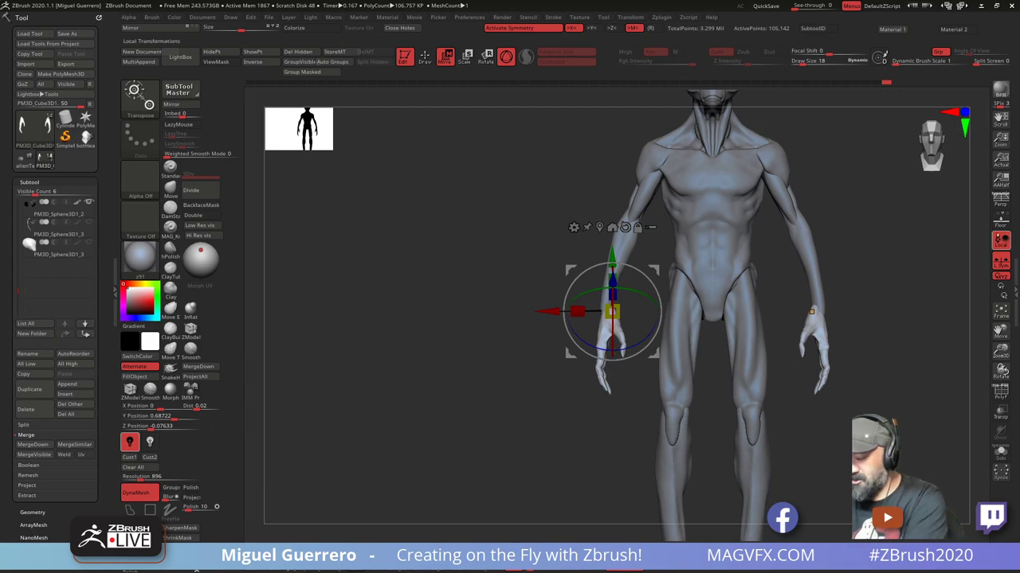
mouse_move(612, 311)
left_mouse_down()
mouse_move(612, 320)
mouse_move(611, 312)
left_mouse_up()
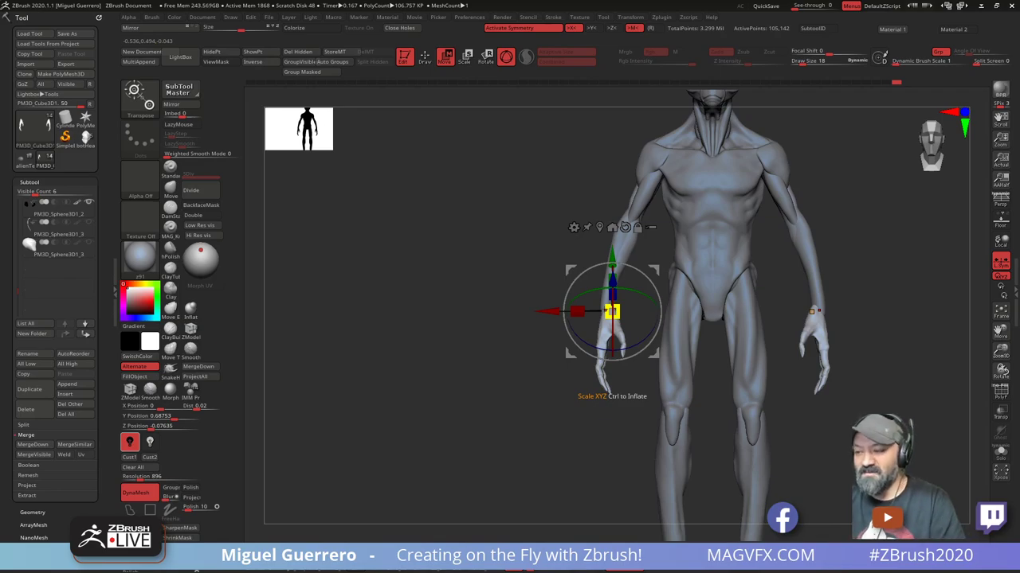
Check the hands' proportions against the whole body and scale them back up slightly
mouse_move(452, 256)
left_mouse_down("alt")
mouse_move(384, 247)
mouse_move(450, 244)
left_mouse_up("alt")
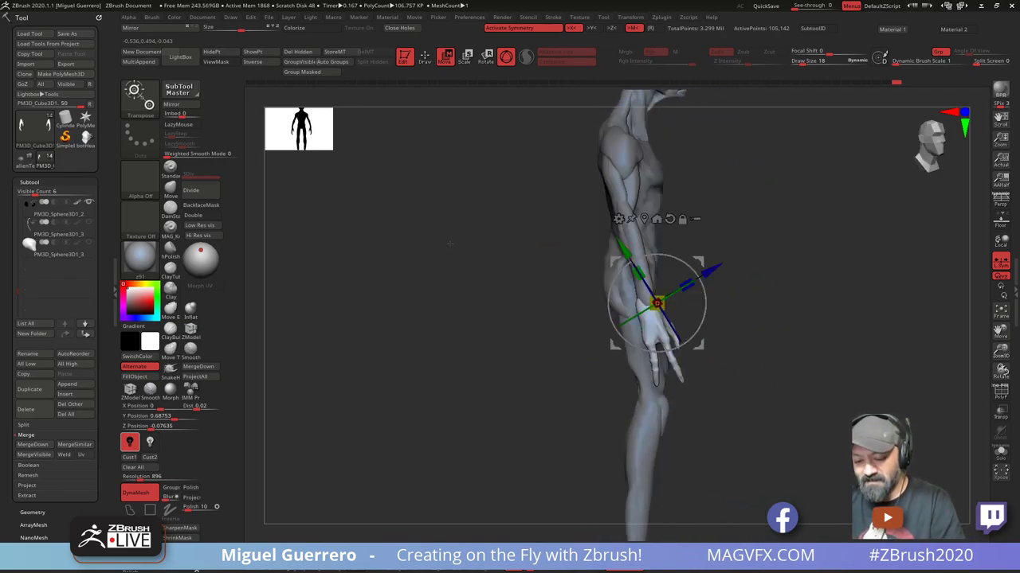
mouse_move(526, 311)
left_mouse_down()
mouse_move(456, 307)
mouse_move(452, 344)
mouse_move(386, 348)
mouse_move(422, 356)
left_mouse_up()
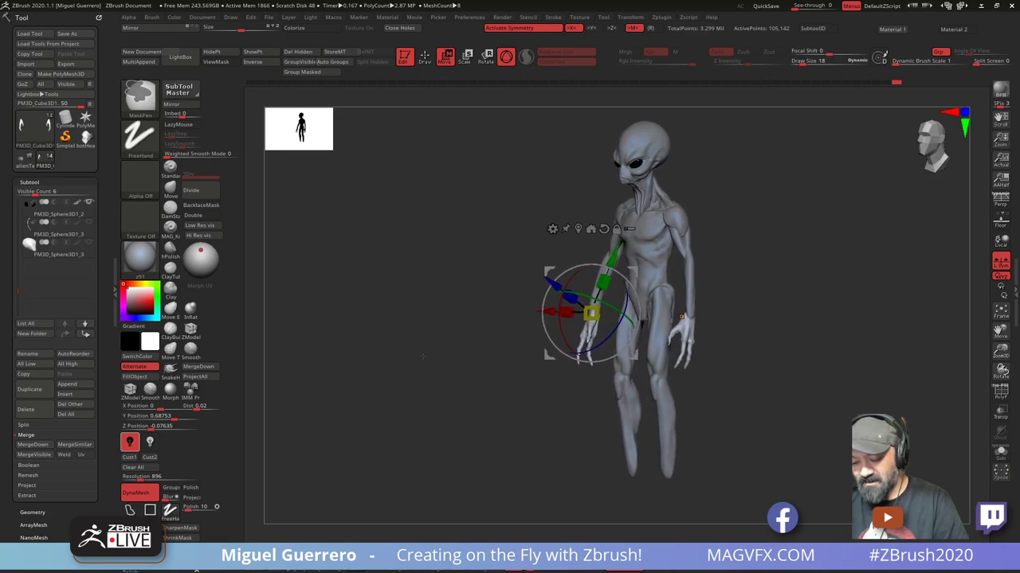
right_click_drag(423, 356, 425, 390, "ctrl")
left_click_drag(563, 348, 575, 342)
right_click_drag(425, 344, 429, 313, "ctrl")
left_click_drag(429, 313, 440, 314)
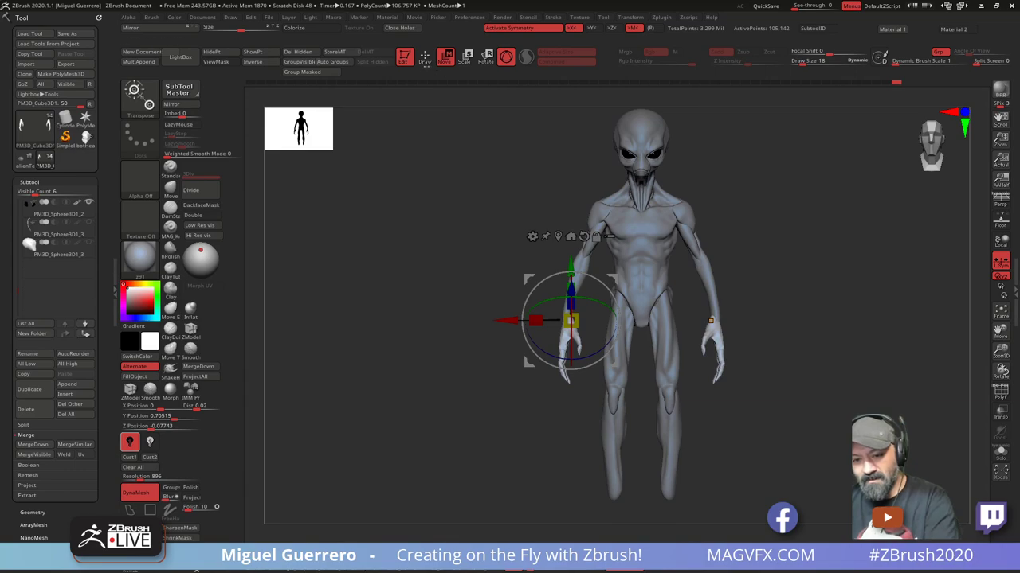
right_click_drag(504, 321, 516, 320)
mouse_move(516, 321)
right_mouse_down("ctrl")
mouse_move(515, 351)
mouse_move(530, 331)
right_mouse_up("ctrl")
key("y")
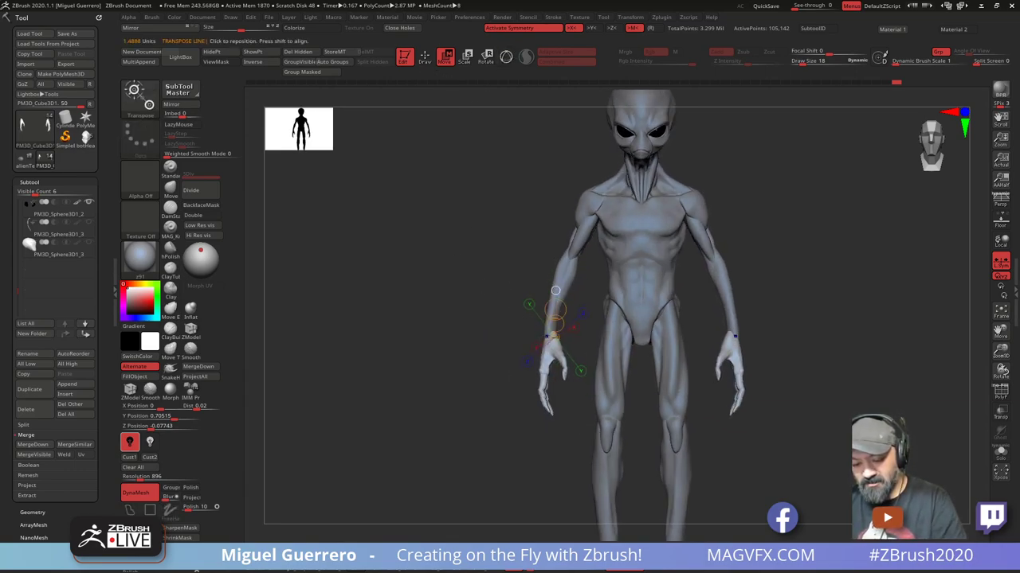
mouse_move(547, 336)
left_mouse_down("shift")
mouse_move(547, 401)
mouse_move(538, 423)
mouse_move(525, 423)
left_mouse_up("shift")
key("ctrl+z")
left_click(505, 57)
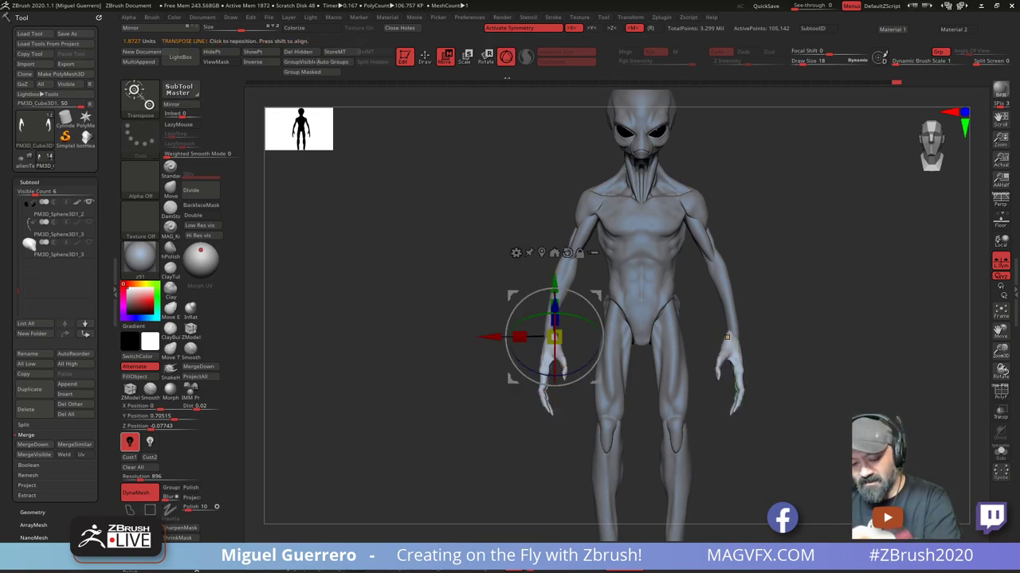
Rotate both hands at the wrists and reposition them to line up with the forearms in side and front views
left_click_drag(522, 368, 429, 373)
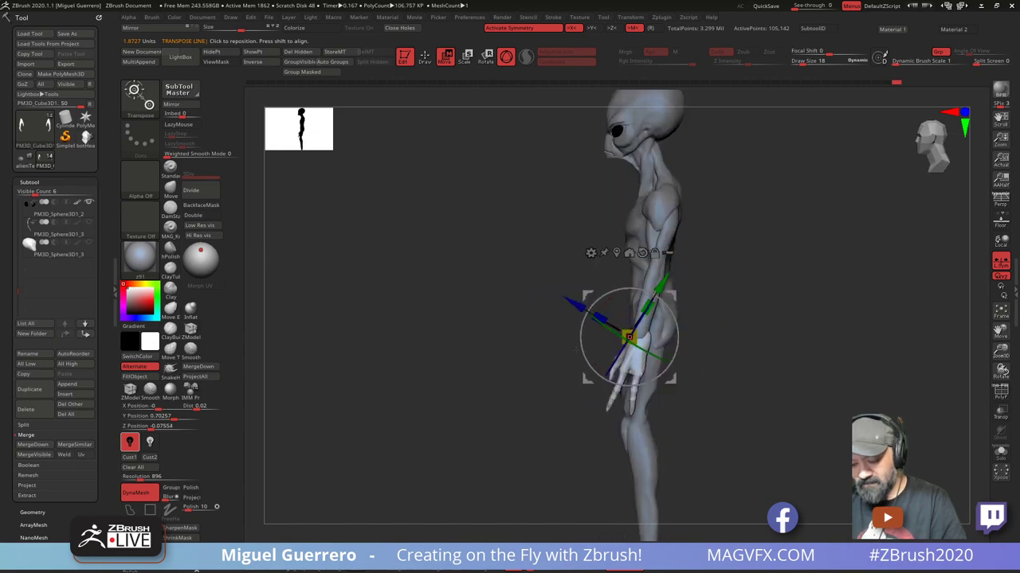
left_click_drag(581, 348, 584, 356)
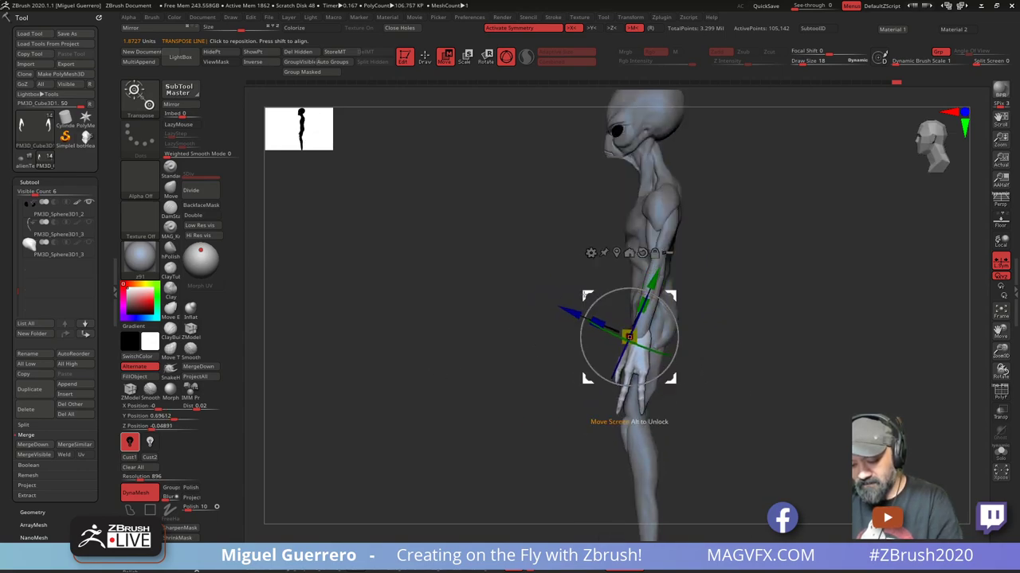
left_click_drag(585, 295, 582, 300)
left_click_drag(489, 354, 535, 422, "shift")
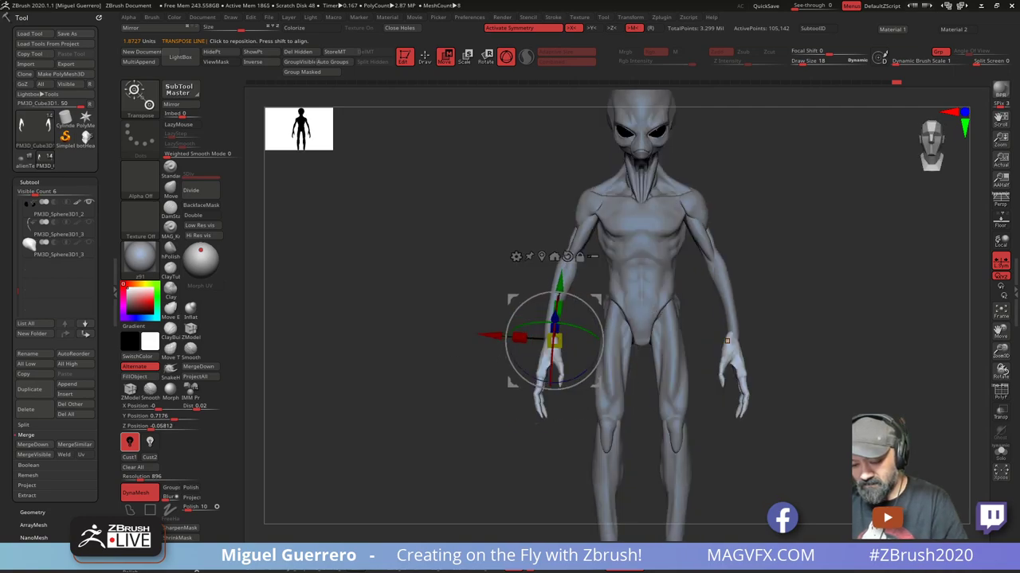
left_click_drag(510, 297, 507, 297)
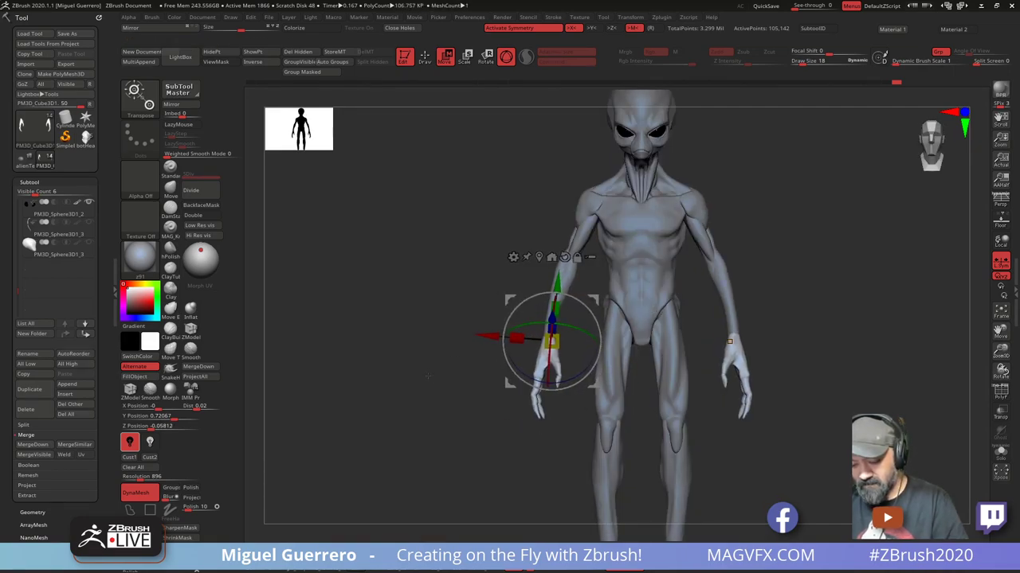
left_click_drag(427, 376, 428, 411)
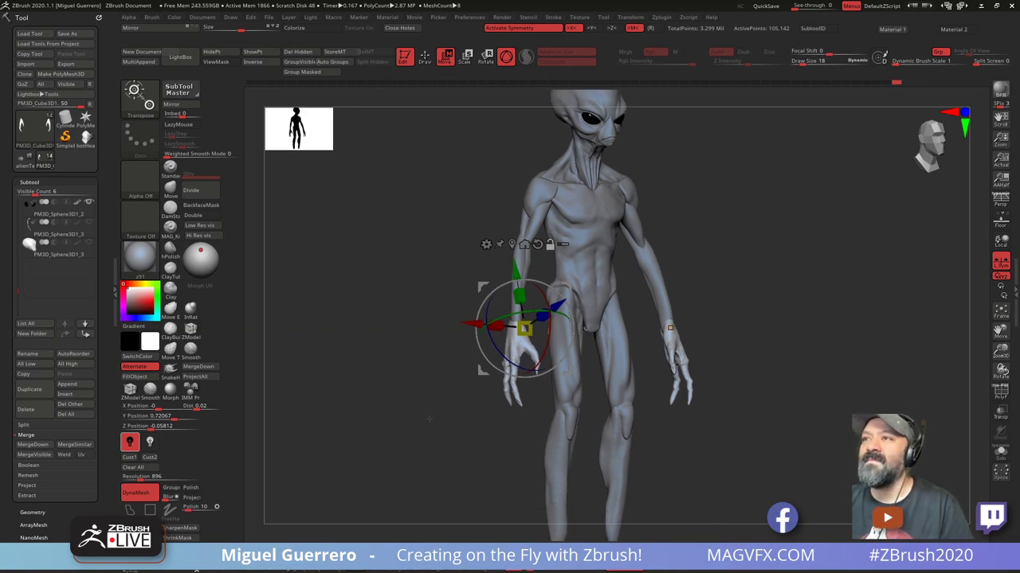
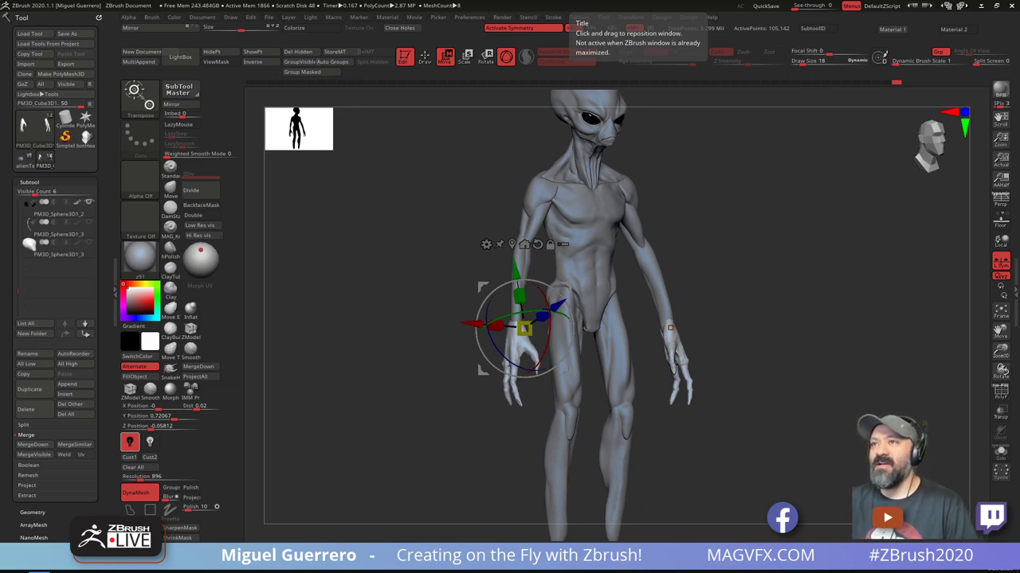
Leave the transform mode and check the hands' placement and proportions on the whole figure
mouse_move(430, 396)
left_mouse_down()
mouse_move(434, 350)
mouse_move(401, 369)
left_mouse_up()
mouse_move(401, 370)
right_mouse_down("alt")
mouse_move(433, 308)
mouse_move(417, 390)
mouse_move(402, 353)
right_mouse_up("alt")
left_click_drag(390, 394, 455, 390)
left_click(424, 57)
right_click_drag(433, 276, 401, 396, "ctrl")
left_click_drag(400, 396, 418, 406, "shift")
mouse_move(447, 409)
right_mouse_down("ctrl")
mouse_move(441, 396)
mouse_move(446, 411)
right_mouse_up("ctrl")
right_click_drag(522, 428, 482, 400, "alt")
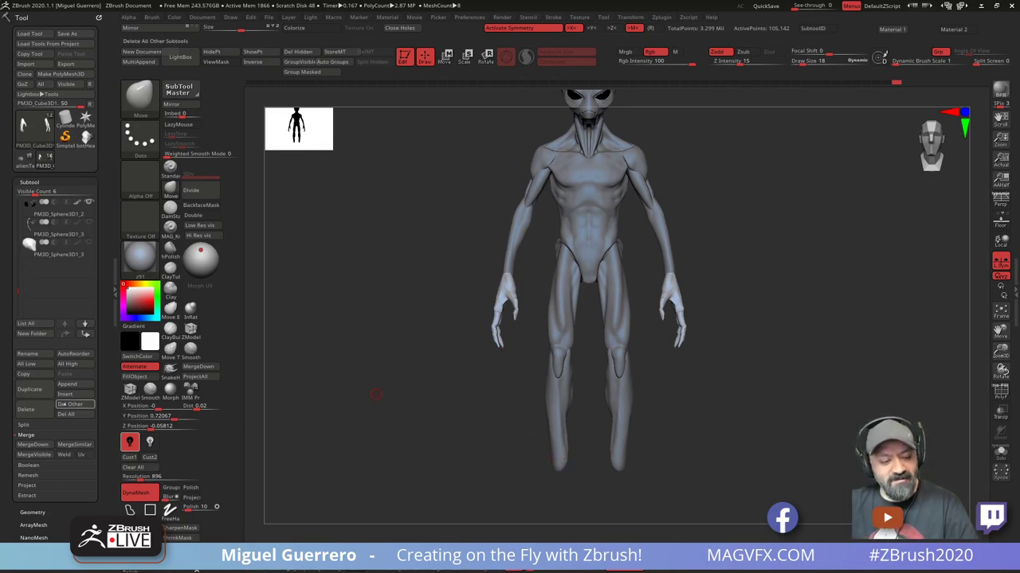
Append a Cube3D subtool, move it down beside the figure's lower leg and scale it down to about foot size
left_click(67, 385)
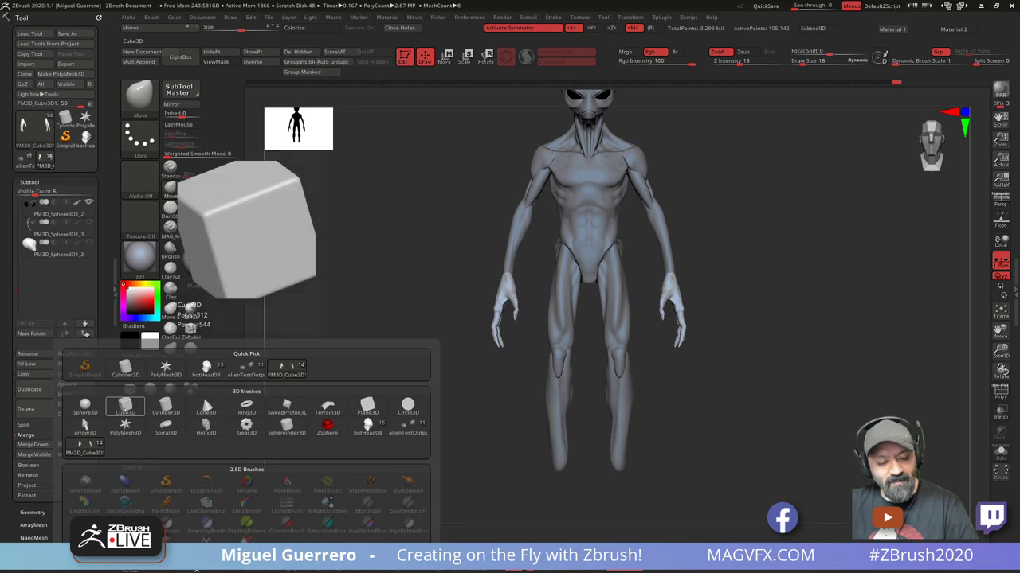
left_click(125, 406)
right_click_drag(403, 347, 408, 263, "ctrl")
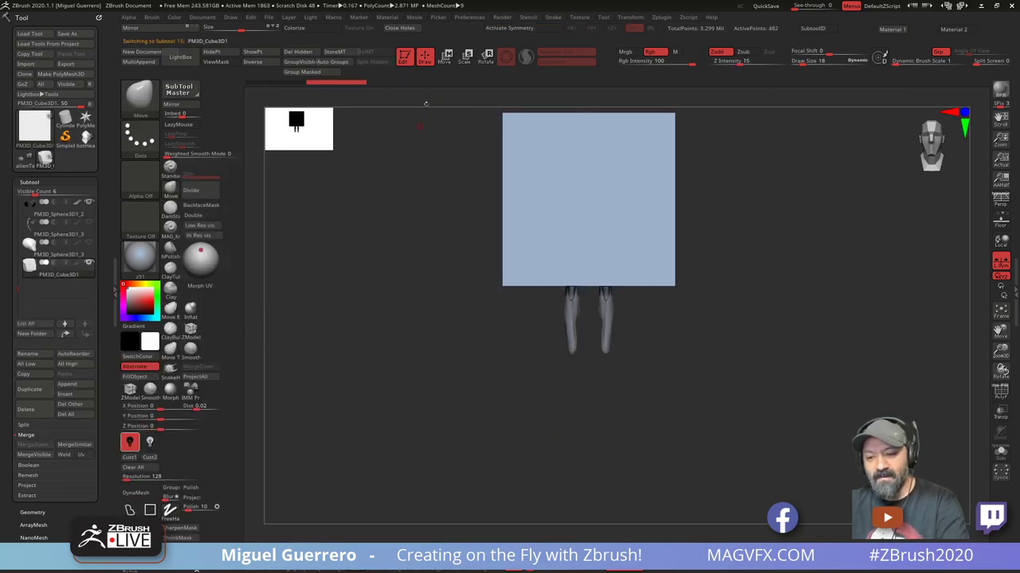
left_click(445, 56)
right_click_drag(516, 166, 508, 221, "alt")
left_click_drag(530, 215, 490, 362)
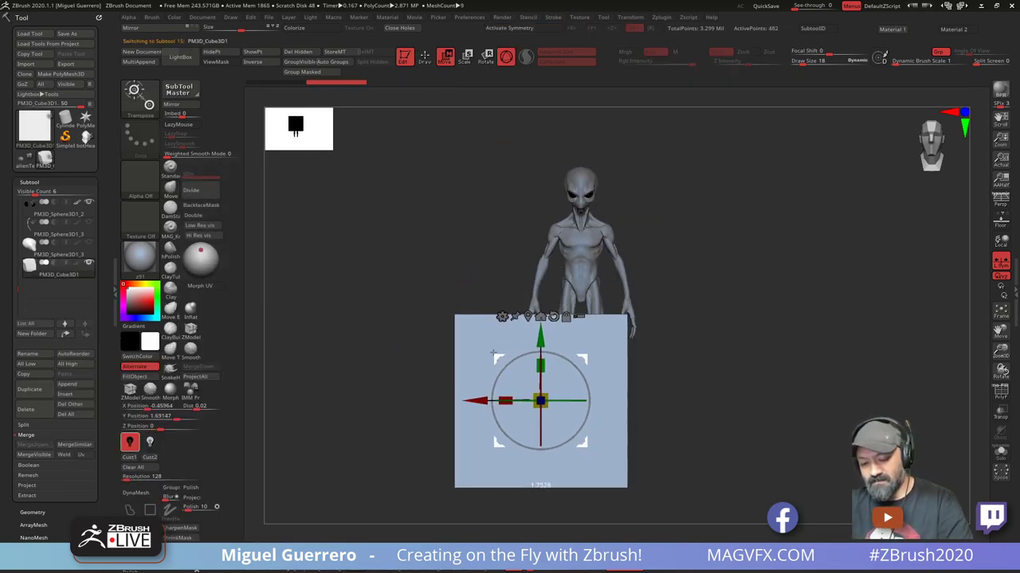
left_click_drag(543, 398, 494, 469)
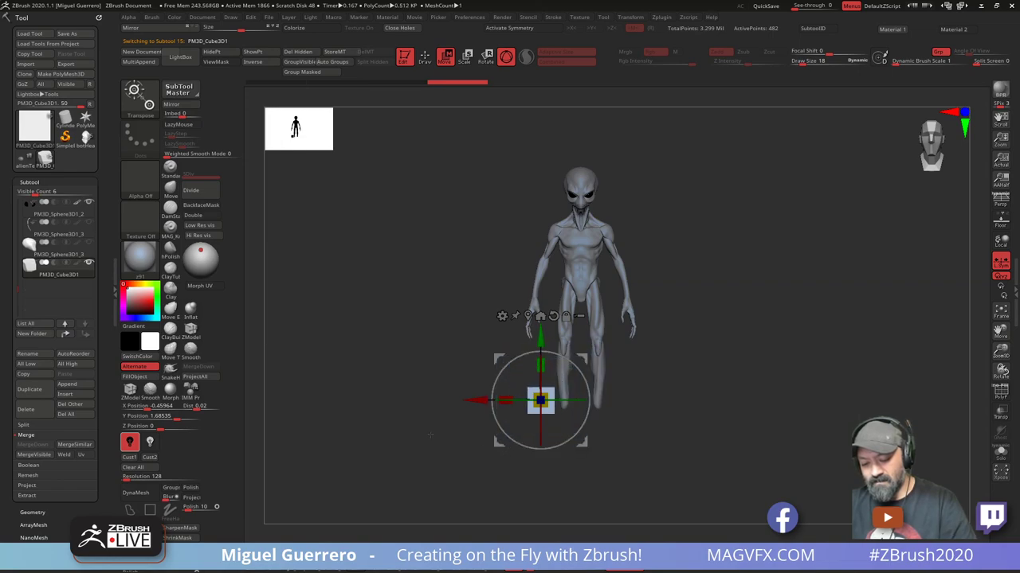
Flatten and lengthen the cube into a foot-shaped block and place it below the ankle
right_click_drag(494, 468, 622, 470)
left_click_drag(535, 357, 545, 377)
left_click_drag(589, 420, 678, 417)
left_click_drag(541, 377, 563, 377)
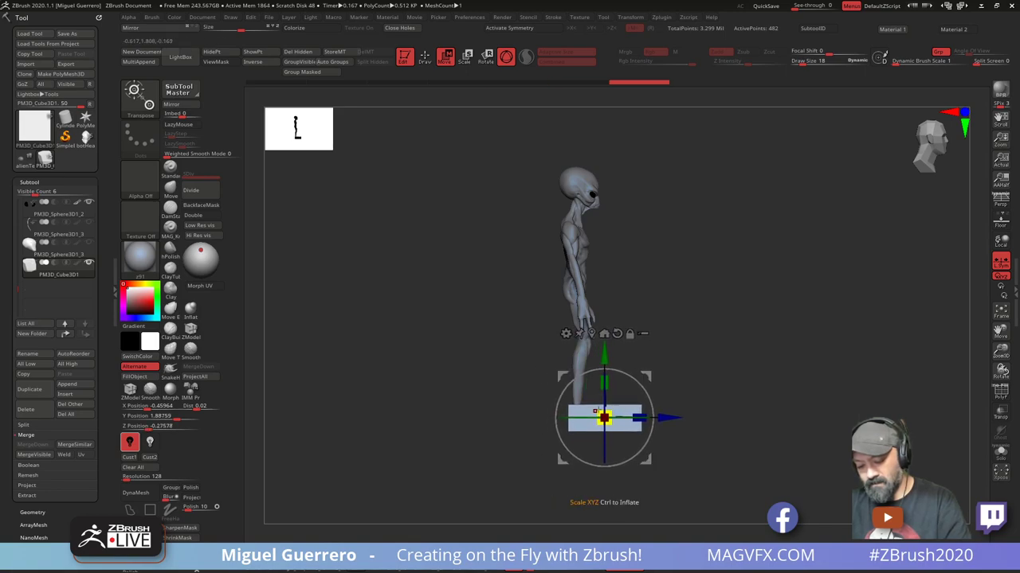
left_click_drag(599, 418, 589, 419)
Turn the foot block's toe end outward, nudge it sideways and mirror it to the other leg
mouse_move(563, 377)
left_mouse_down()
mouse_move(549, 373)
mouse_move(443, 425)
mouse_move(498, 406)
mouse_move(460, 377)
mouse_move(469, 399)
left_mouse_up()
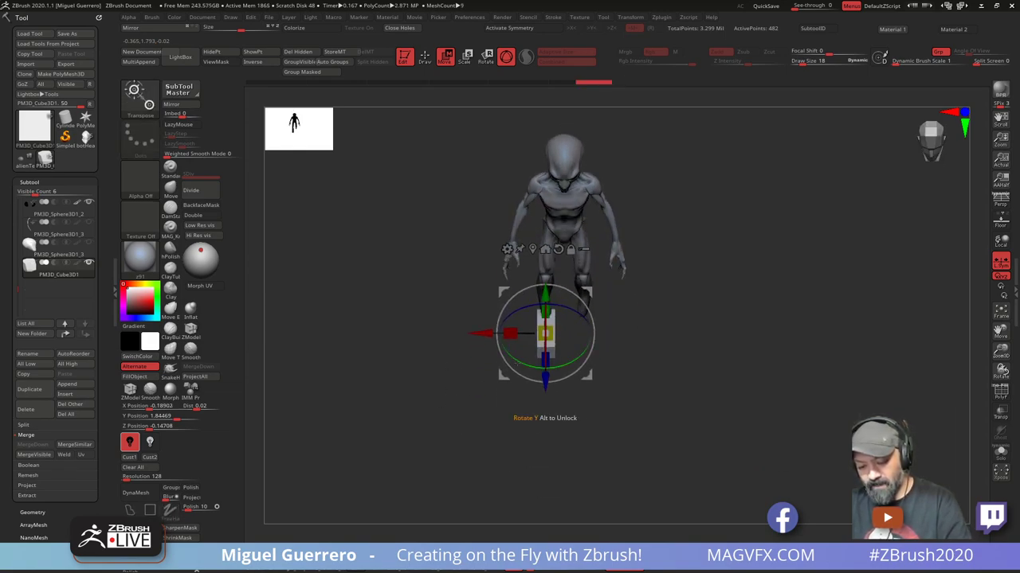
left_click_drag(529, 367, 512, 364)
left_click_drag(482, 323, 474, 322)
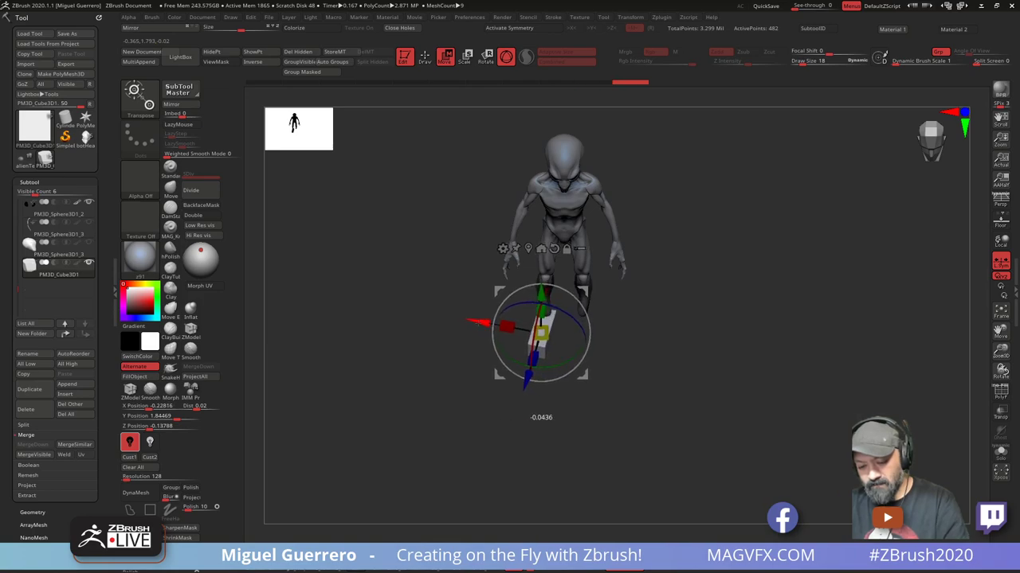
left_click_drag(446, 279, 443, 249)
left_click(172, 104)
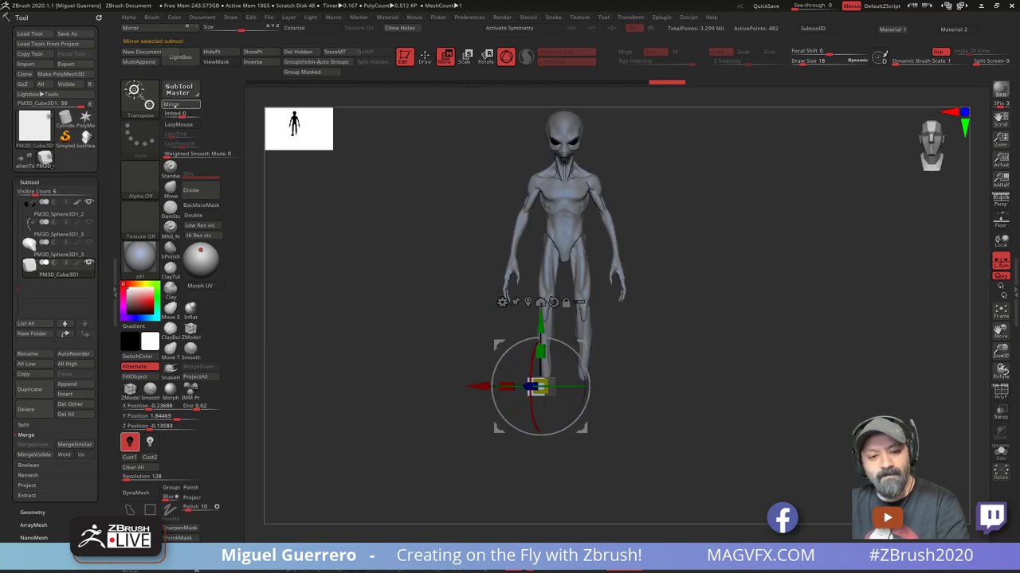
left_click(448, 272)
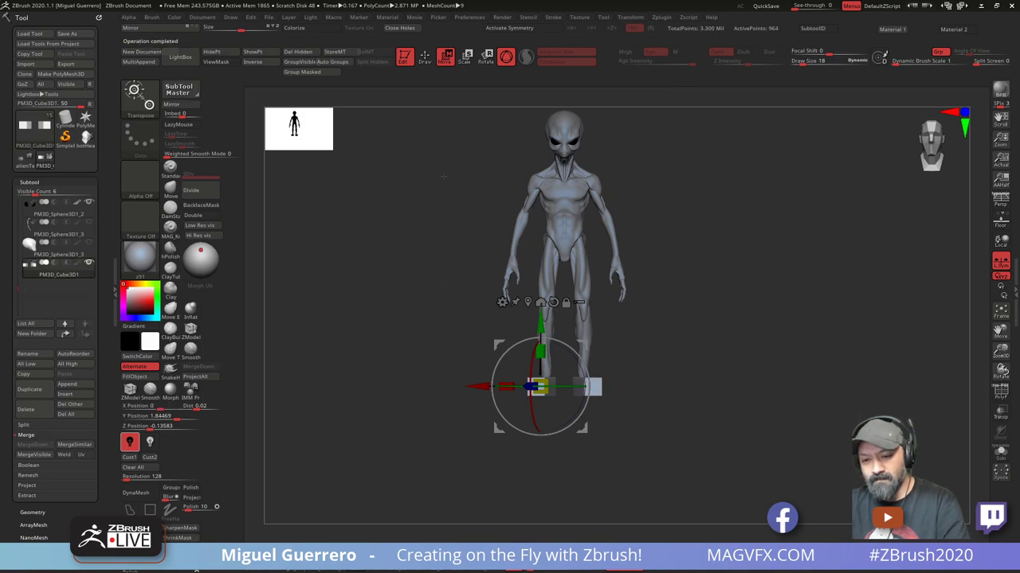
Switch to the infinite-depth Move brush and DynaMesh the mirrored foot blocks
key("q")
right_click_drag(455, 350, 440, 454, "ctrl")
right_click_drag(441, 454, 406, 369, "alt")
mouse_move(406, 369)
right_mouse_down()
mouse_move(438, 370)
mouse_move(442, 334)
right_mouse_up()
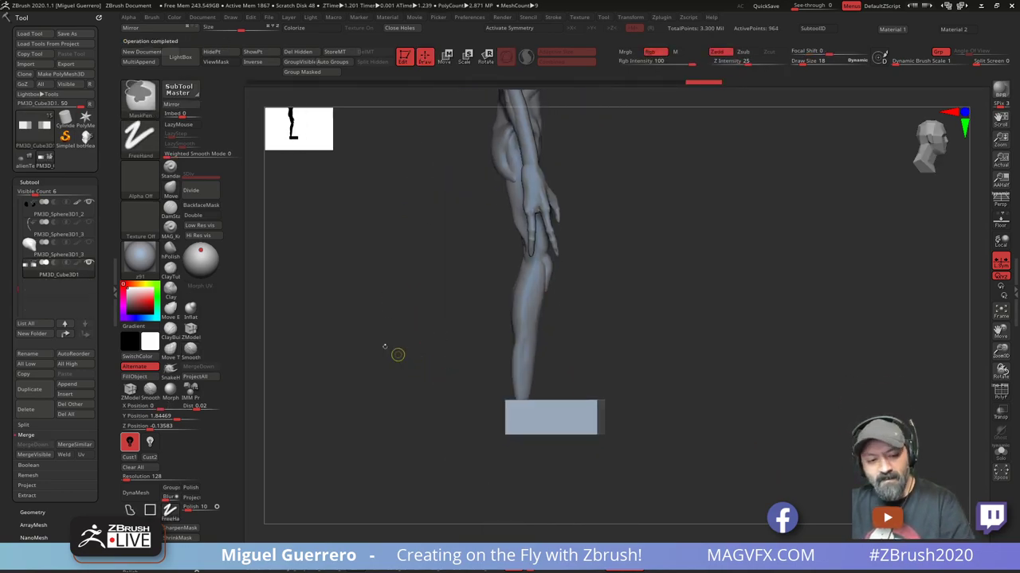
key("b")
key("m")
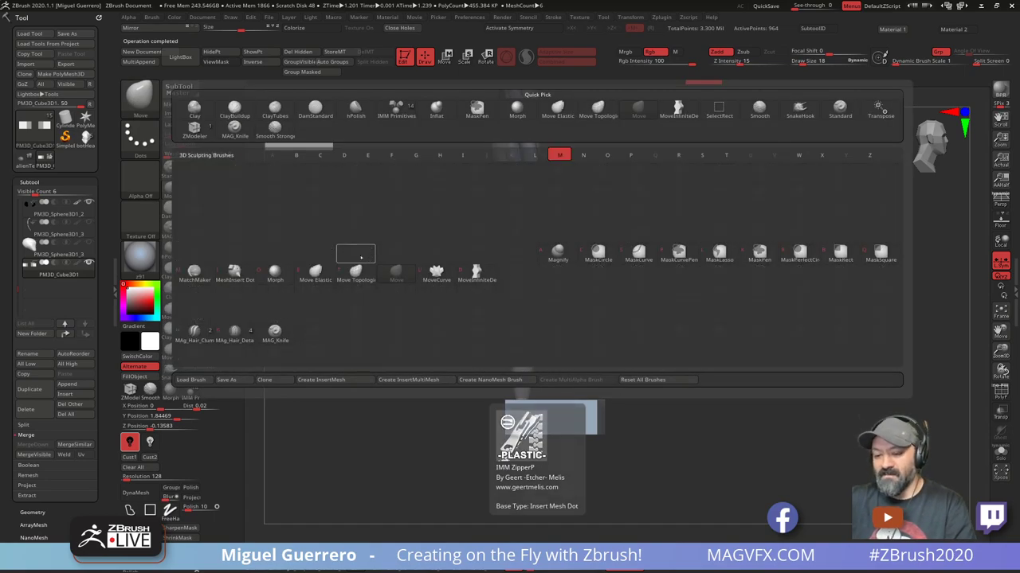
key("i")
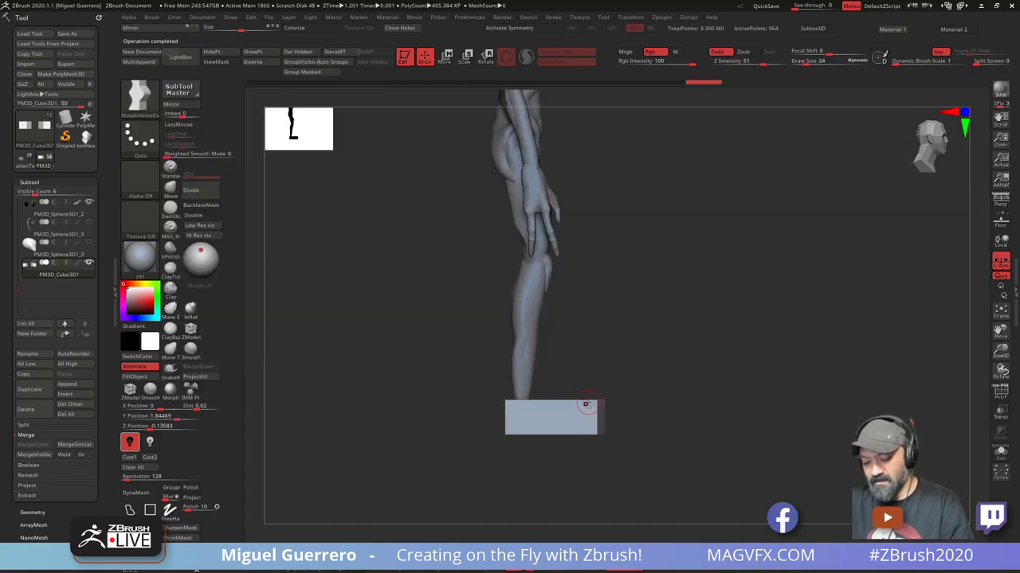
key("bracketright")
left_click(137, 493)
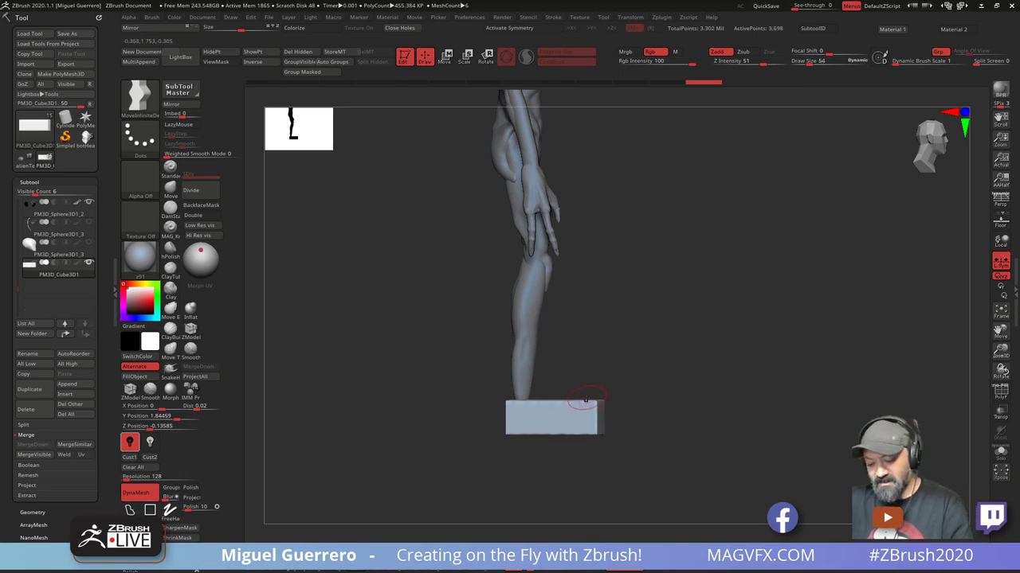
Sculpt the blocks' side profile into rounded feet sloping down to the toes, with X symmetry on
key("bracketright")
key("bracketright")
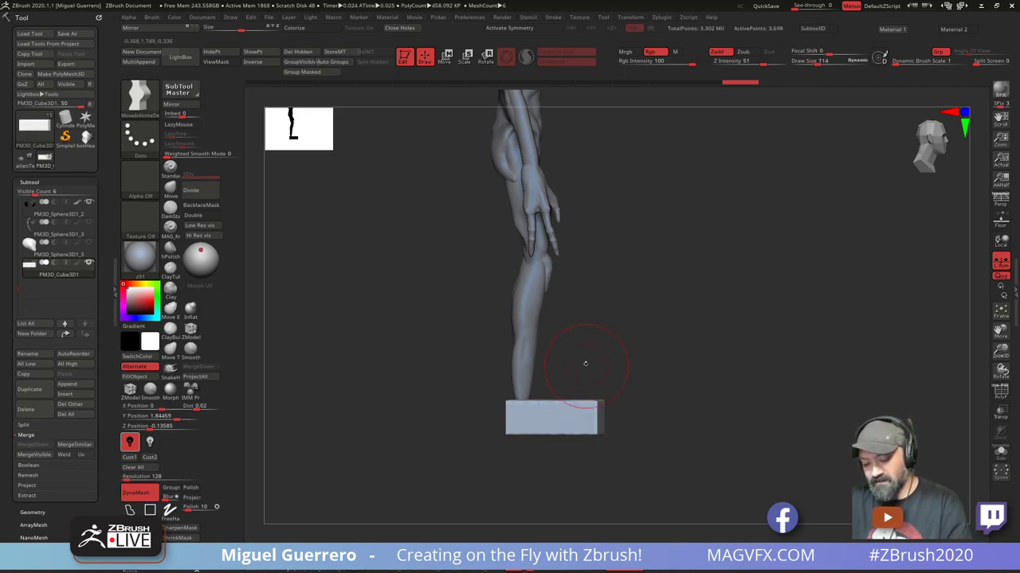
left_click_drag(586, 363, 467, 346)
key("x")
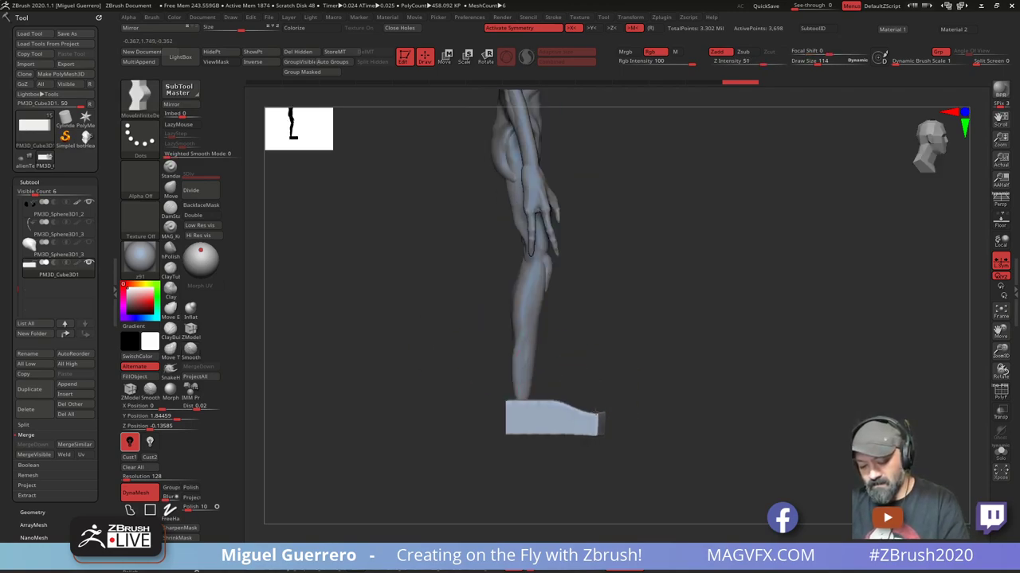
mouse_move(596, 414)
left_mouse_down()
mouse_move(555, 408)
mouse_move(591, 425)
mouse_move(513, 418)
mouse_move(517, 402)
mouse_move(522, 428)
left_mouse_up()
key("bracketleft")
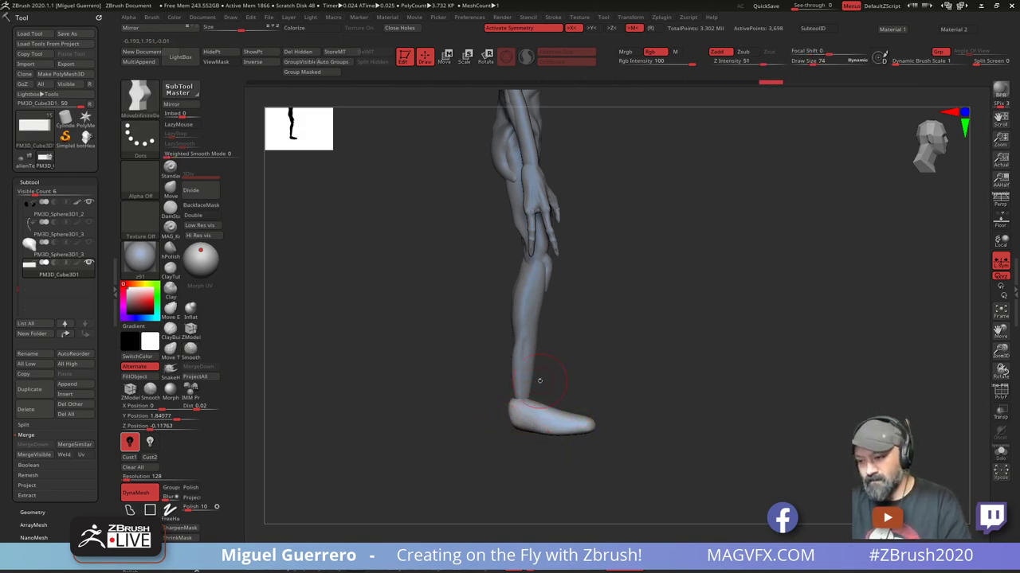
Set the brush's Z Intensity to 25 and refine the feet's soles, front and sides from several views
left_click(746, 62)
type("25")
key("Return")
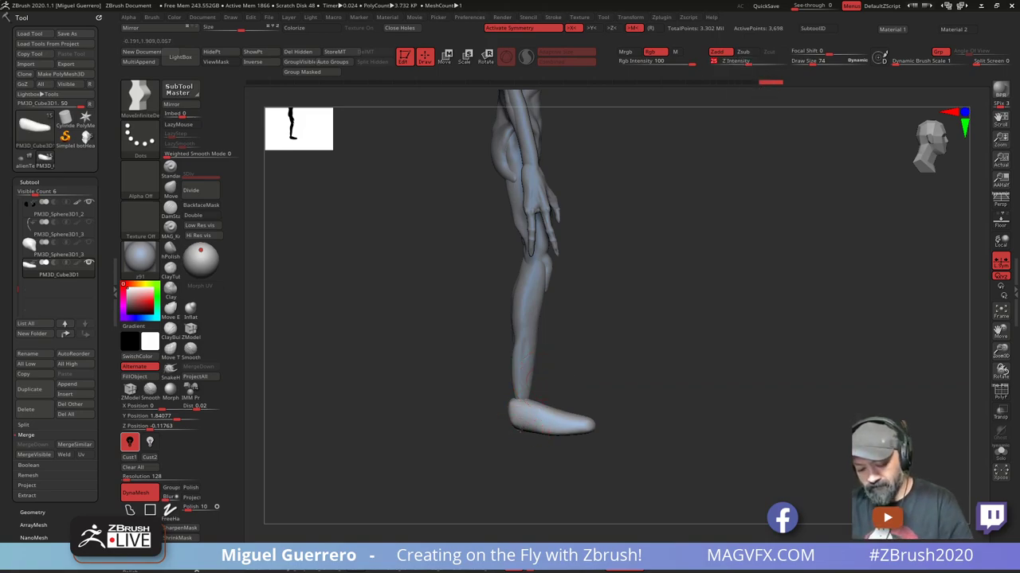
mouse_move(524, 427)
left_mouse_down()
mouse_move(564, 433)
mouse_move(525, 454)
mouse_move(470, 447)
mouse_move(465, 433)
left_mouse_up()
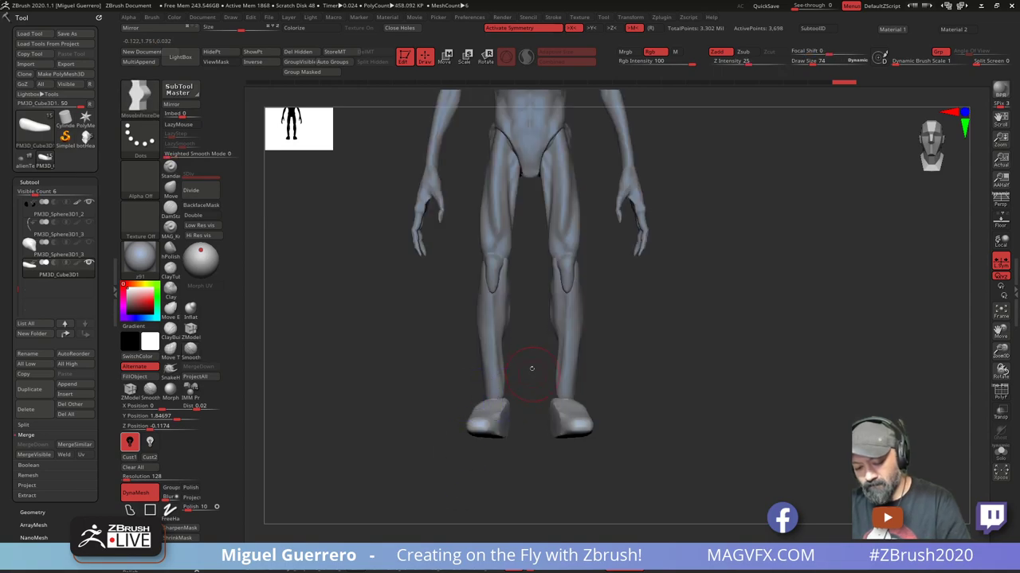
mouse_move(532, 369)
left_mouse_down()
mouse_move(533, 402)
mouse_move(546, 371)
mouse_move(553, 397)
mouse_move(584, 321)
left_mouse_up()
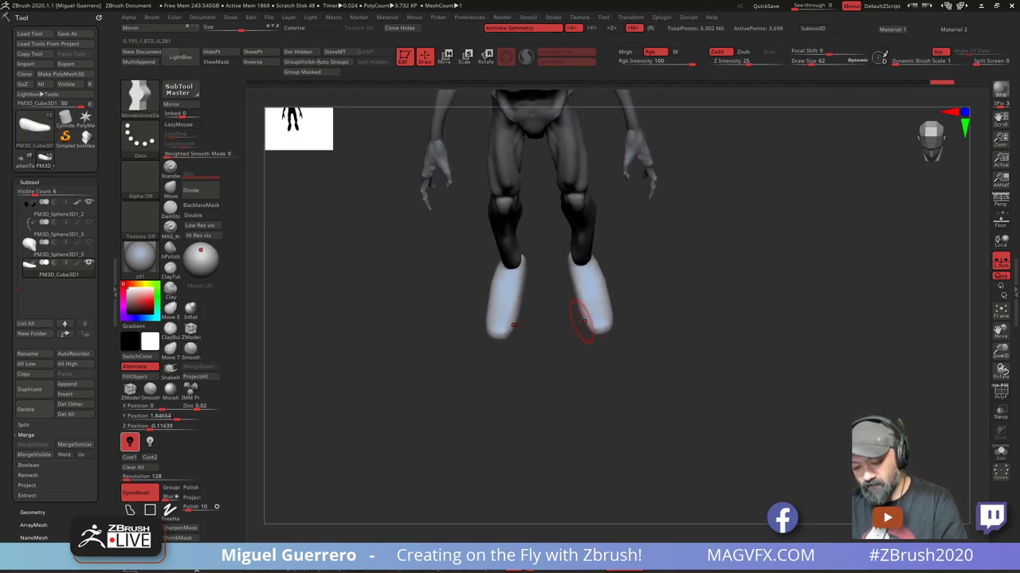
left_click_drag(549, 355, 538, 385)
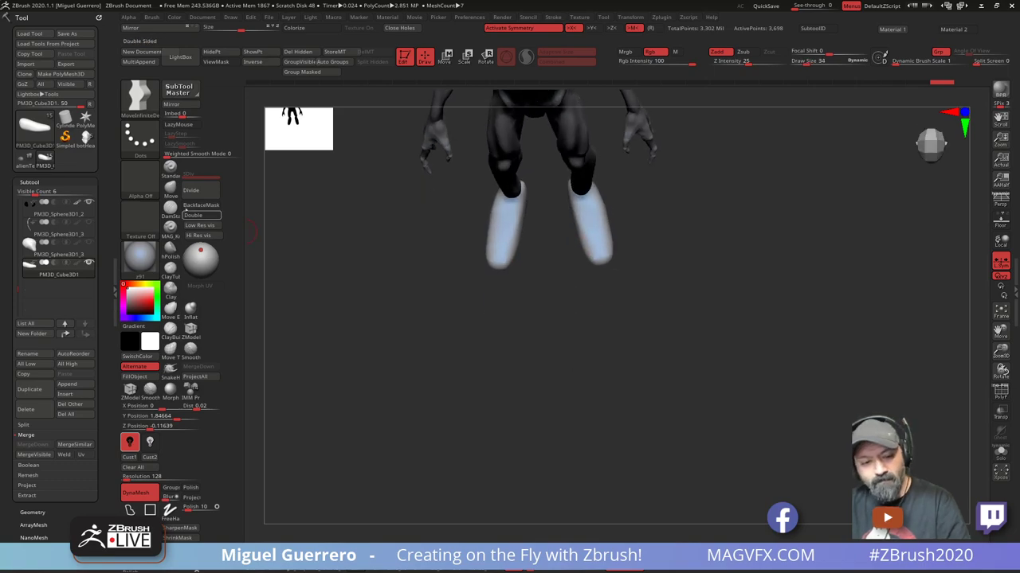
Reshape the toe ends with the Move brush, tapering each foot to a tip on its inner side
left_click(171, 190)
mouse_move(462, 299)
left_mouse_down()
mouse_move(486, 342)
mouse_move(571, 213)
left_mouse_up()
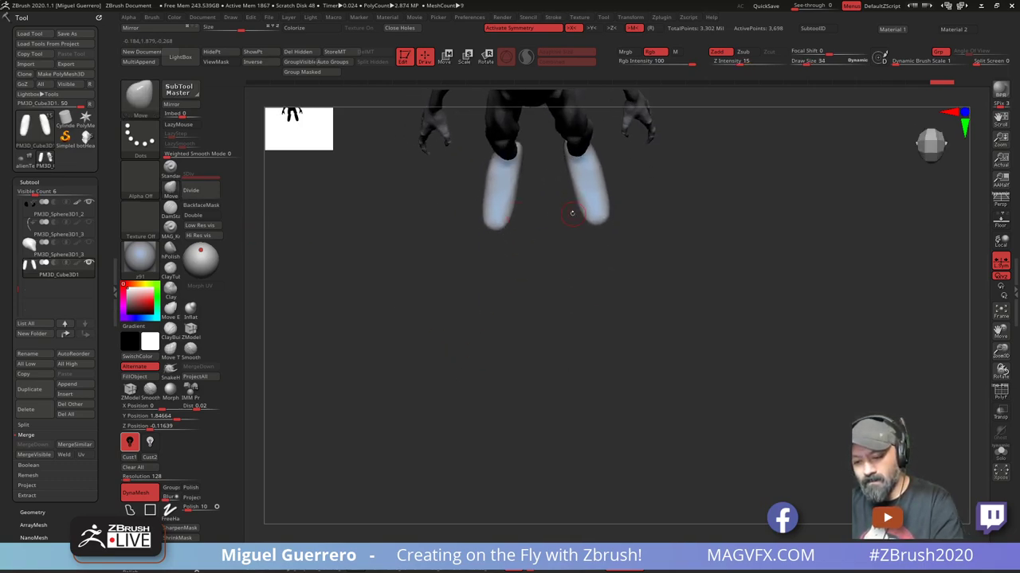
key("ctrl+z")
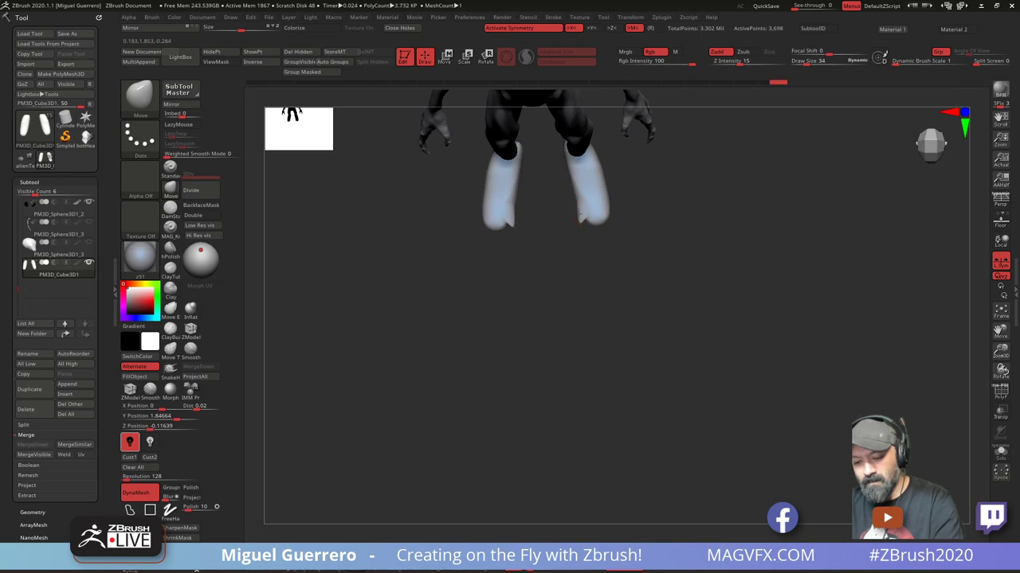
mouse_move(584, 217)
left_mouse_down()
mouse_move(583, 228)
mouse_move(596, 227)
mouse_move(612, 196)
mouse_move(607, 306)
mouse_move(601, 274)
left_mouse_up()
key("bracketright")
mouse_move(613, 313)
left_mouse_down()
mouse_move(605, 299)
mouse_move(591, 331)
mouse_move(555, 313)
mouse_move(569, 278)
left_mouse_up()
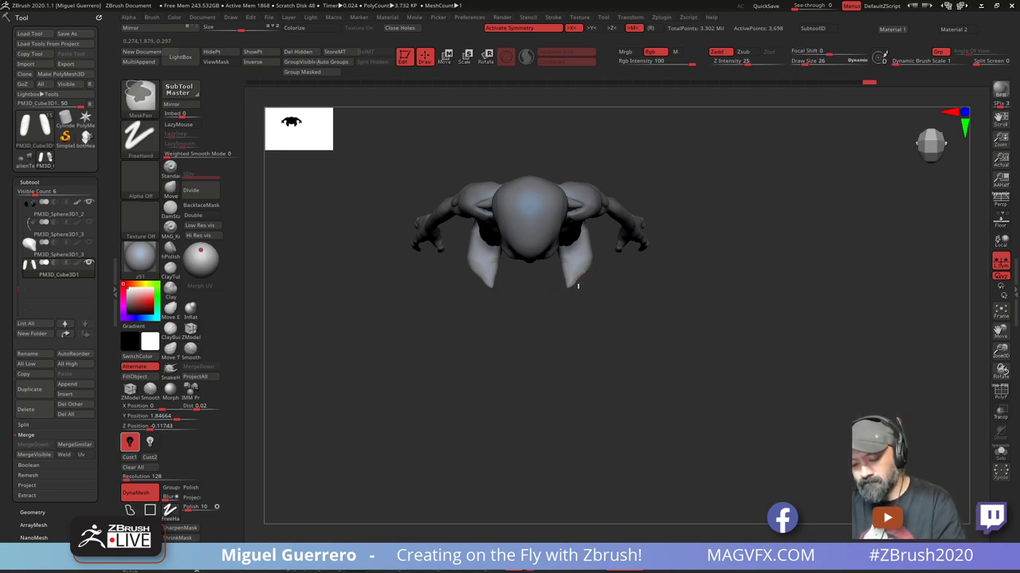
Isolate the outer toe area of each foot with an inverted Lasso mask and select the Move brush
left_click_drag(578, 289, 604, 261, "ctrl")
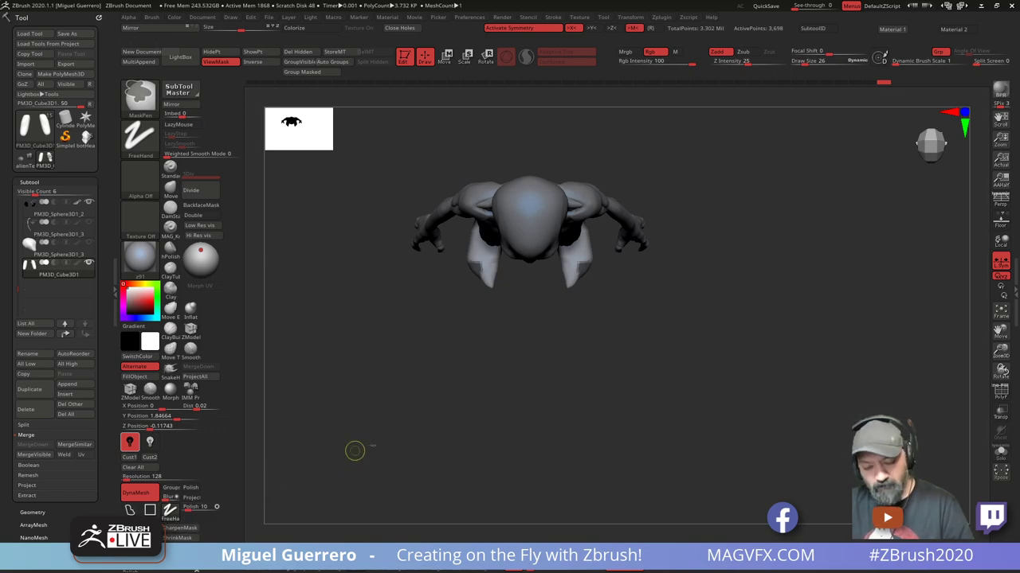
left_click(170, 512, "ctrl")
left_click(130, 511, "ctrl")
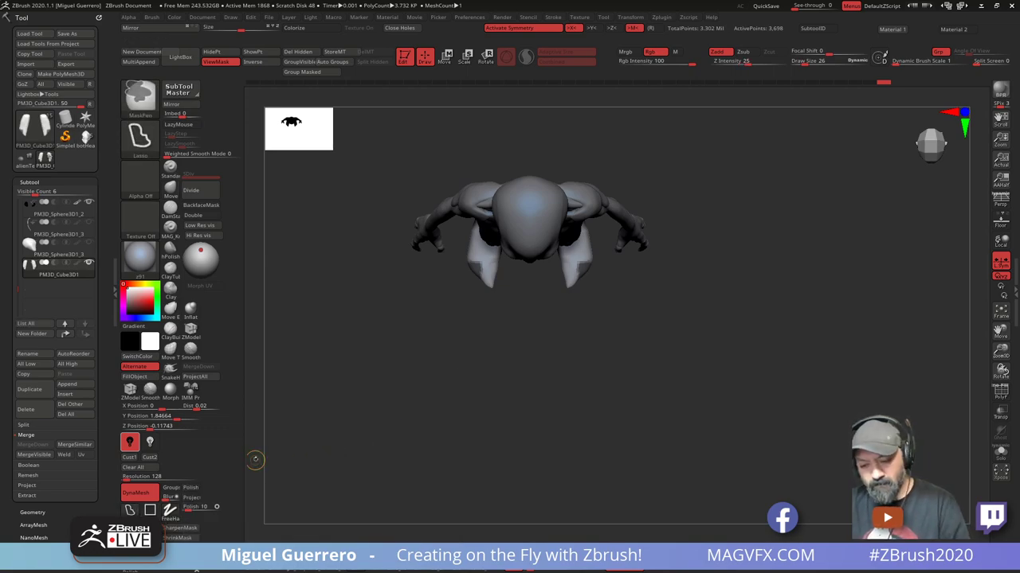
left_click_drag(255, 459, 310, 431, "ctrl")
left_click_drag(582, 266, 582, 287, "ctrl")
left_click(585, 298, "ctrl")
left_click(171, 191)
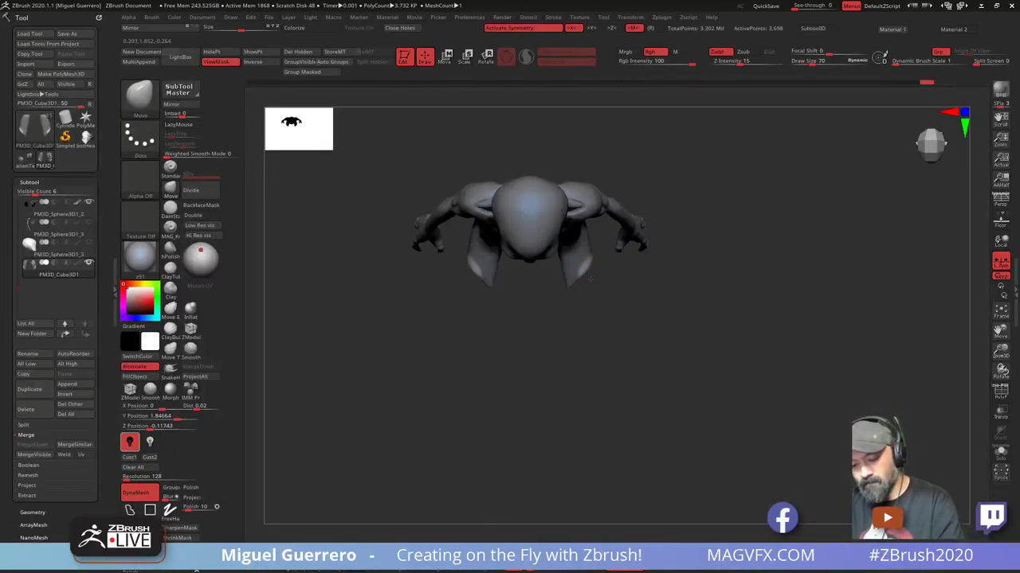
Reshape the isolated outer toe area of each foot with the Move brush at a smaller size and clear the mask
left_click_drag(586, 309, 566, 318, "ctrl")
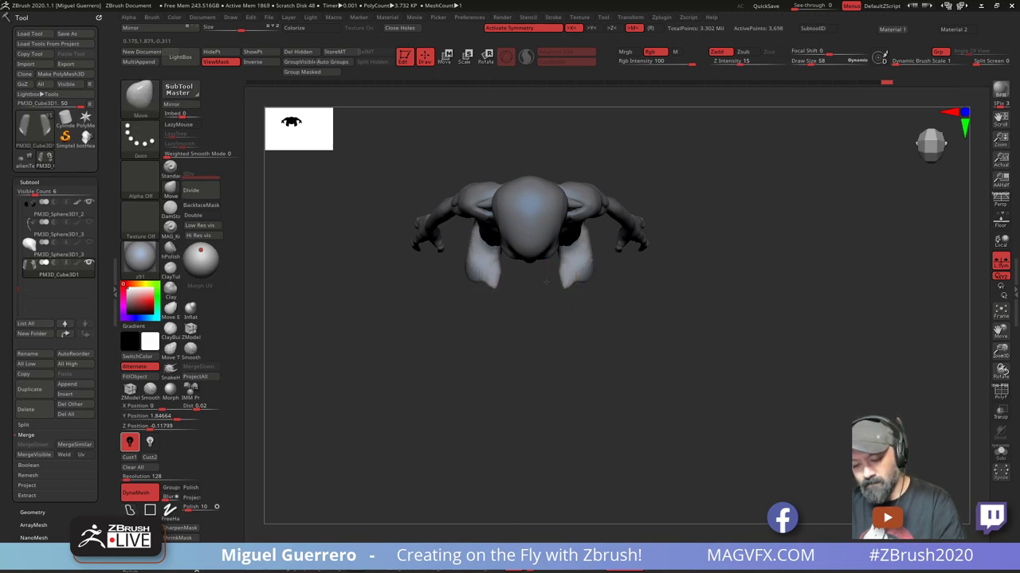
mouse_move(548, 282)
left_mouse_down()
mouse_move(595, 275)
mouse_move(564, 278)
left_mouse_up()
key("bracketleft")
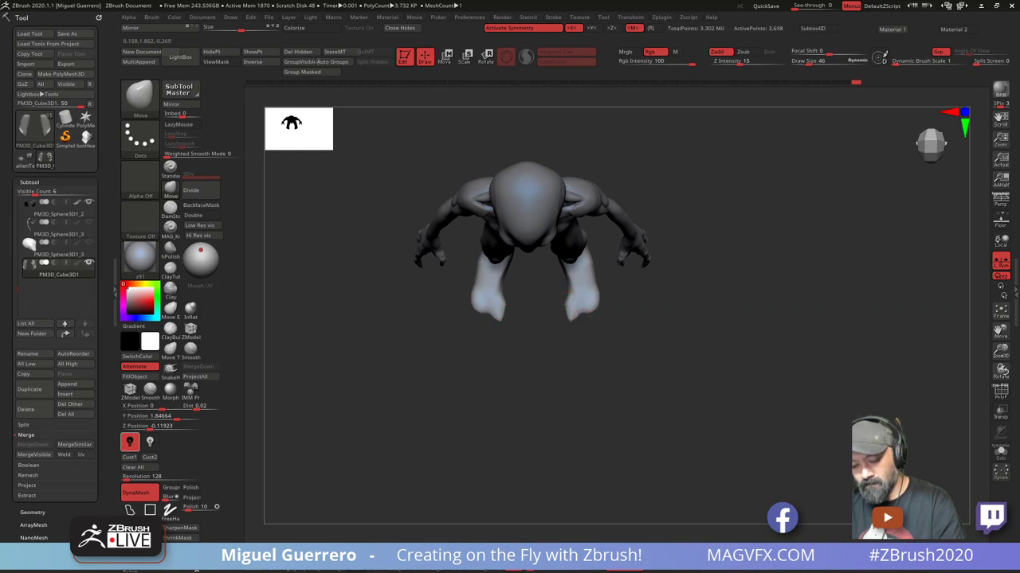
mouse_move(568, 332)
left_mouse_down()
mouse_move(575, 296)
mouse_move(581, 311)
left_mouse_up()
Carve a crease into the top of each foot's toe area with the DamStandard brush at a reduced size
left_click(171, 209)
key("bracketleft")
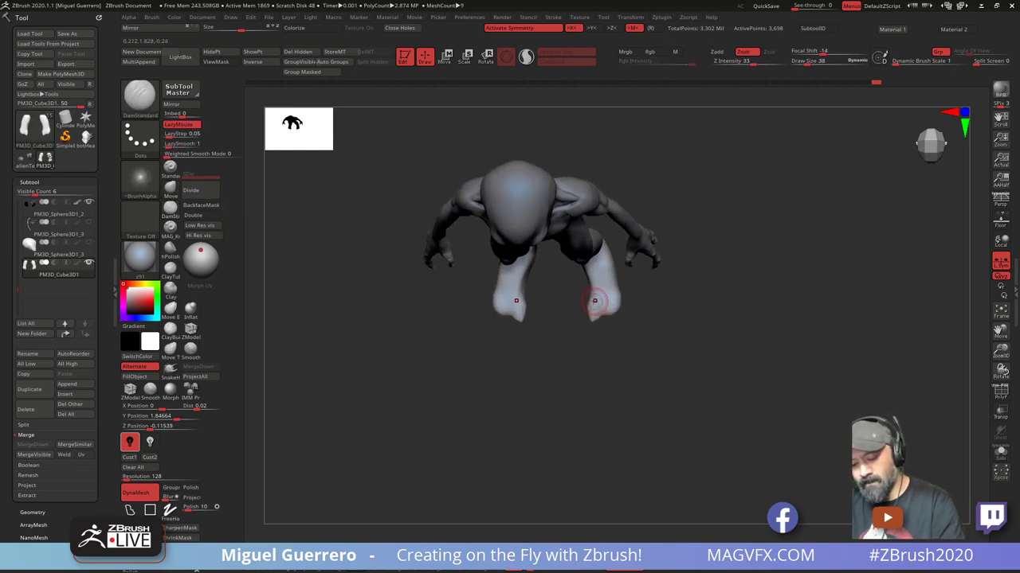
mouse_move(611, 294)
left_mouse_down()
mouse_move(601, 308)
mouse_move(572, 306)
mouse_move(572, 342)
left_mouse_up()
mouse_move(538, 462)
left_mouse_down()
mouse_move(528, 395)
mouse_move(526, 422)
left_mouse_up()
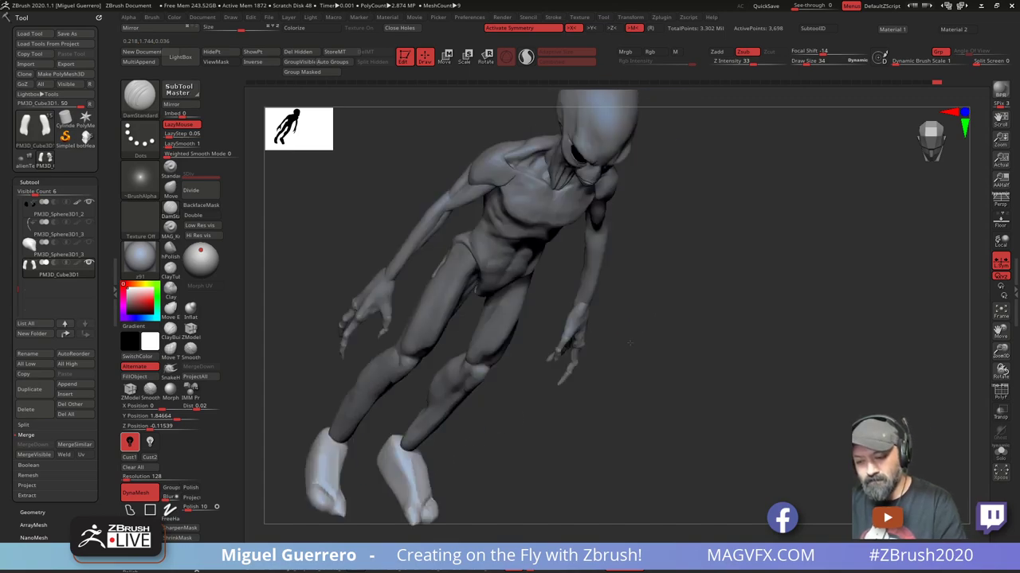
left_click_drag(306, 318, 411, 280, "shift")
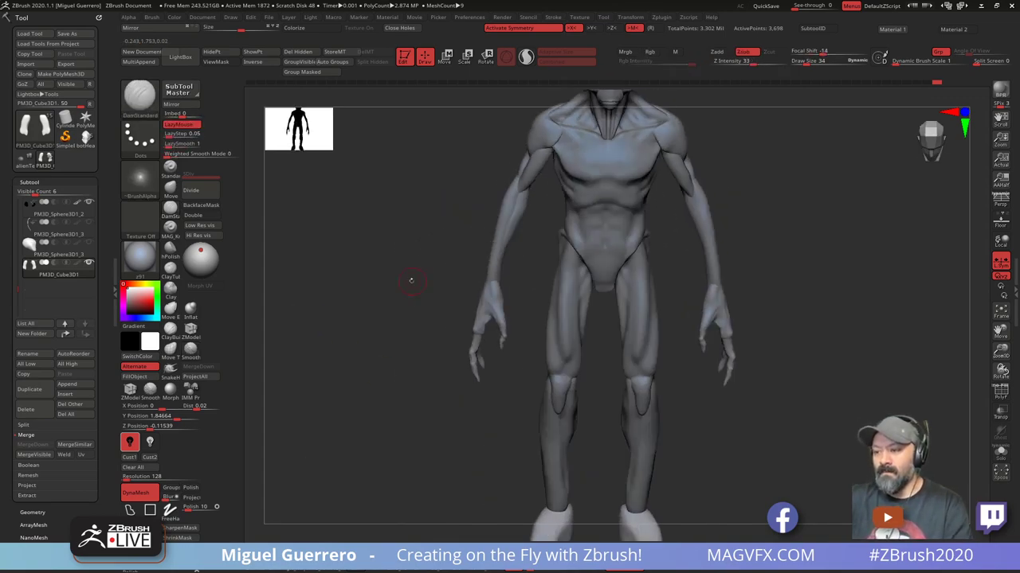
Refine the toes and upper surfaces of both feet with the Move brush at Draw Size 66
key("f")
left_click_drag(570, 398, 535, 338)
left_click(537, 335, "ctrl+shift")
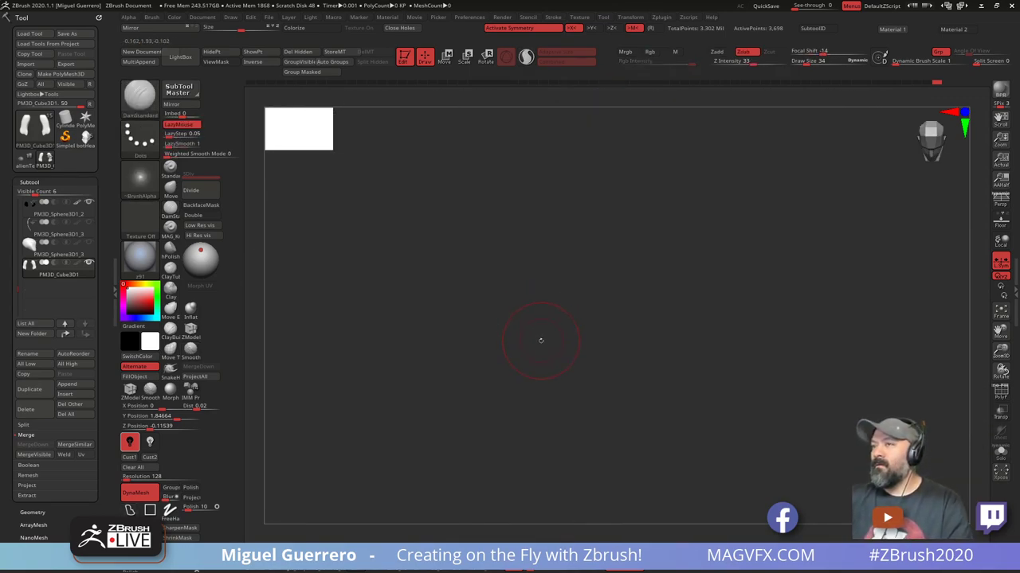
key("f")
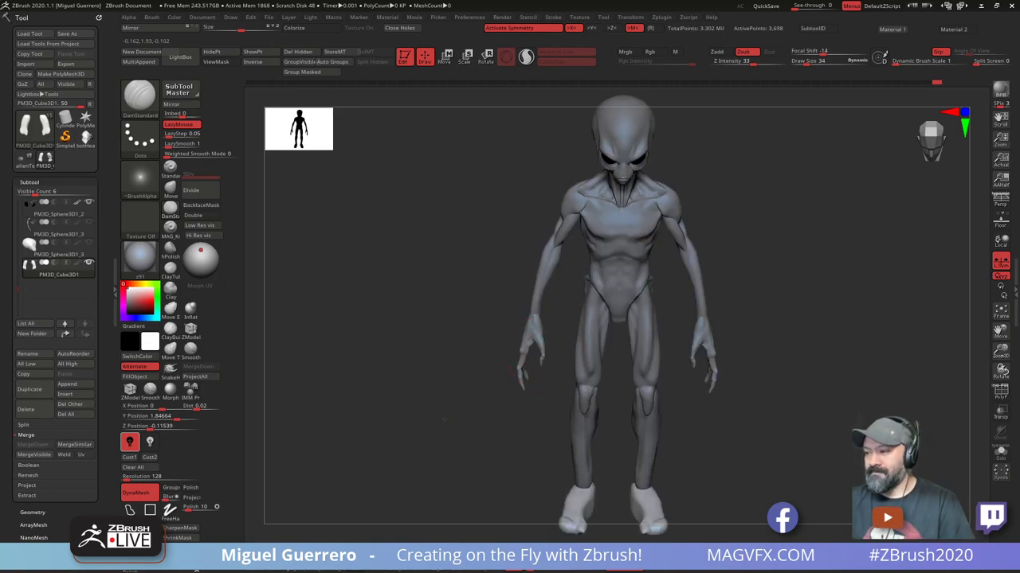
left_click_drag(490, 368, 471, 300)
left_click_drag(462, 375, 554, 398)
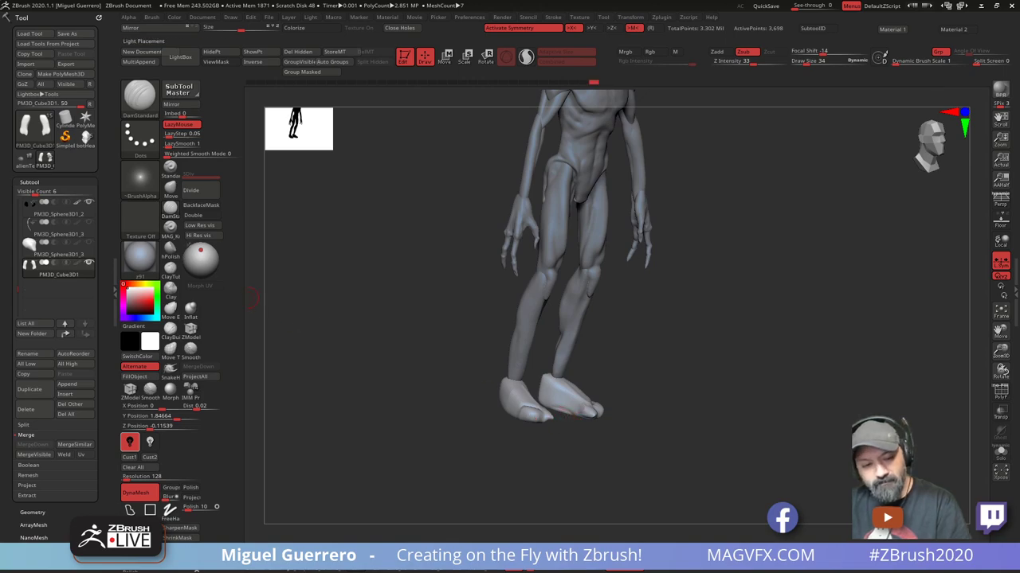
left_click(170, 190)
left_click_drag(561, 408, 564, 399)
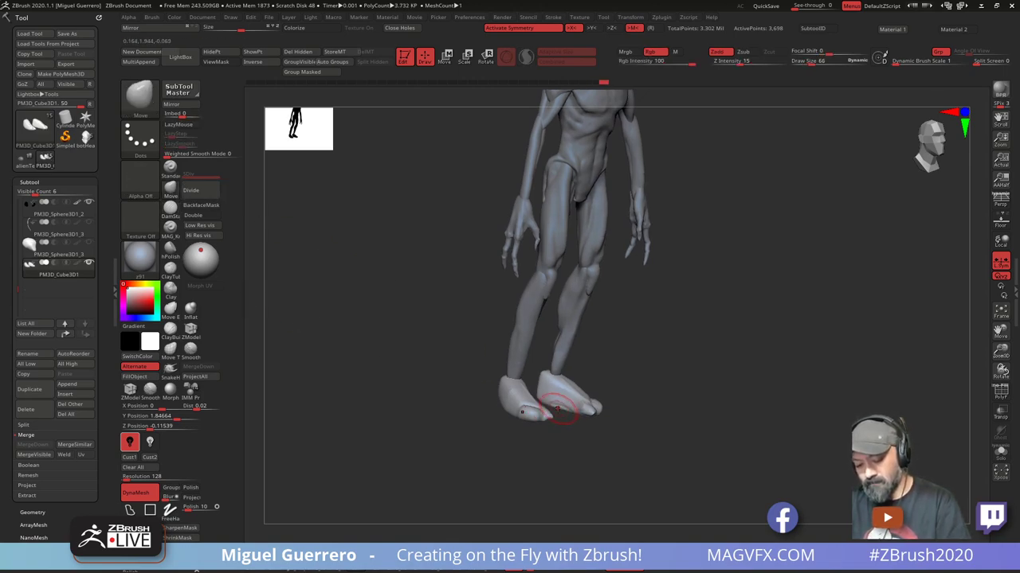
mouse_move(565, 391)
left_mouse_down()
mouse_move(600, 406)
mouse_move(590, 414)
left_mouse_up()
mouse_move(677, 425)
left_mouse_down()
mouse_move(621, 422)
mouse_move(648, 419)
left_mouse_up()
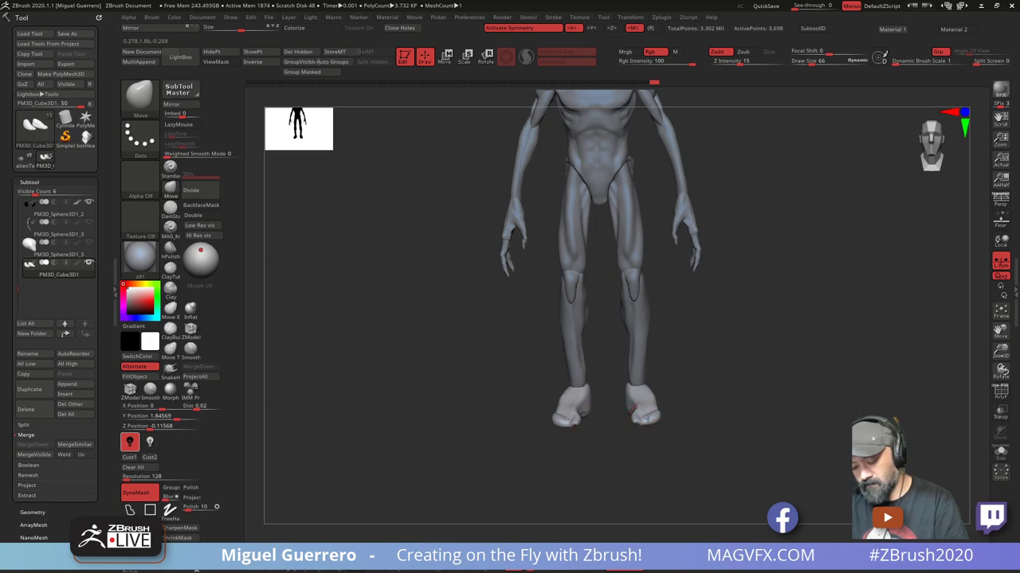
Flatten the tops and outer sides of the toes with the hPolish brush at Draw Size 50
right_click_drag(651, 451, 557, 378)
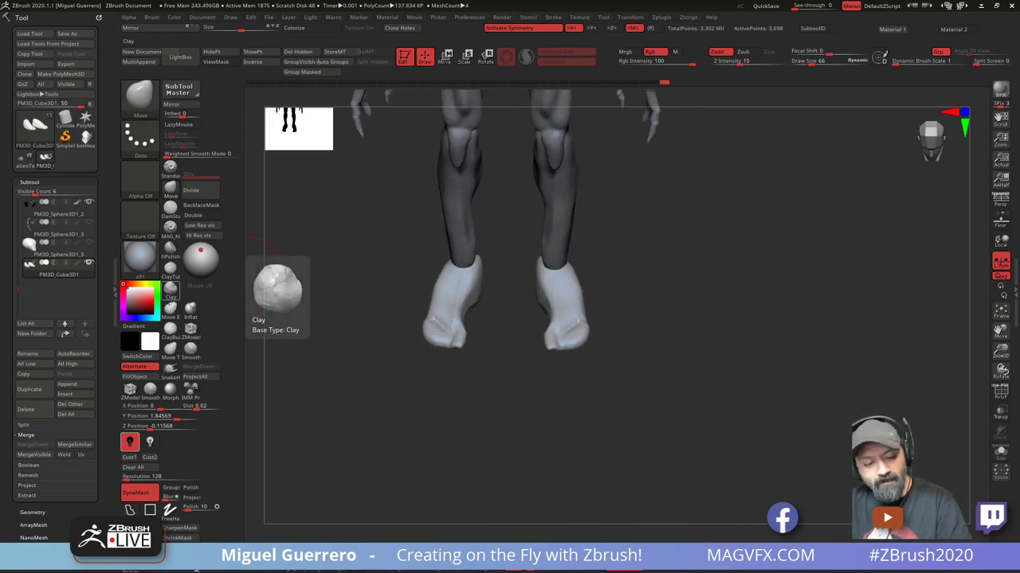
left_click(169, 248)
mouse_move(270, 239)
left_mouse_down()
mouse_move(611, 304)
mouse_move(604, 319)
mouse_move(610, 308)
left_mouse_up()
left_click_drag(597, 305, 615, 299)
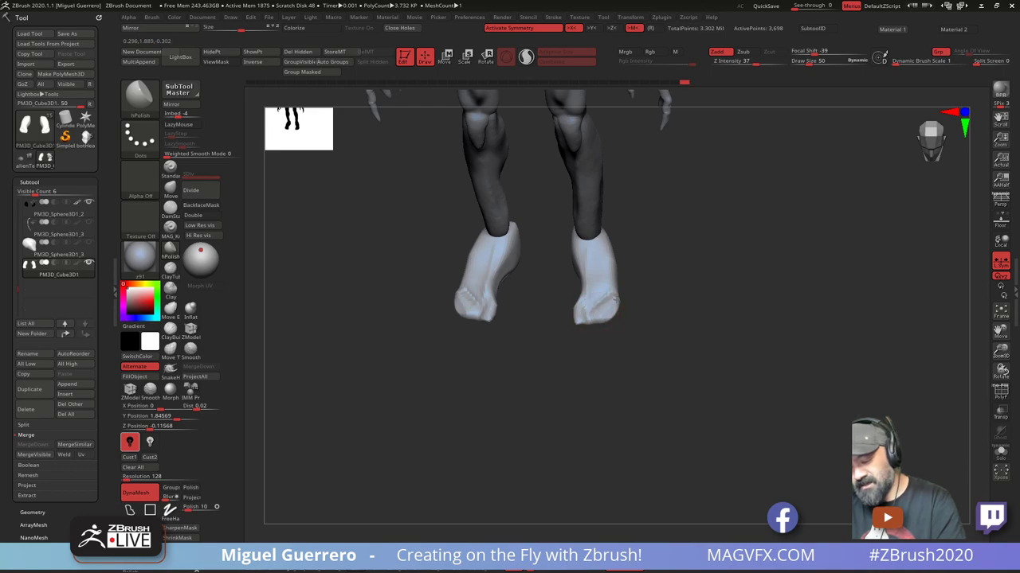
Isolate a spot on each outer ankle with an inverted mask and swell it into an ankle bone using the Inflat brush
left_click_drag(583, 334, 428, 364)
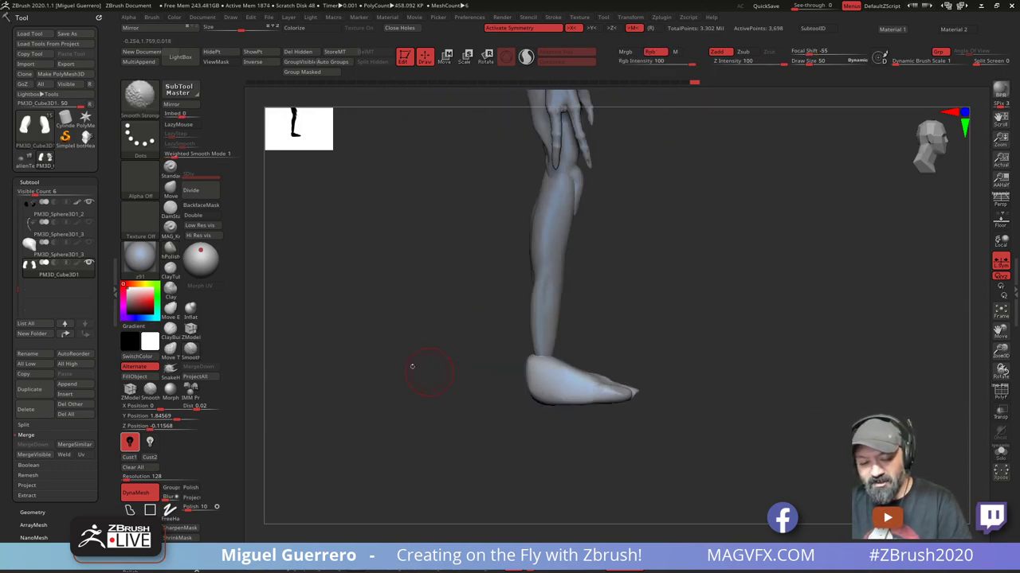
key("ctrl")
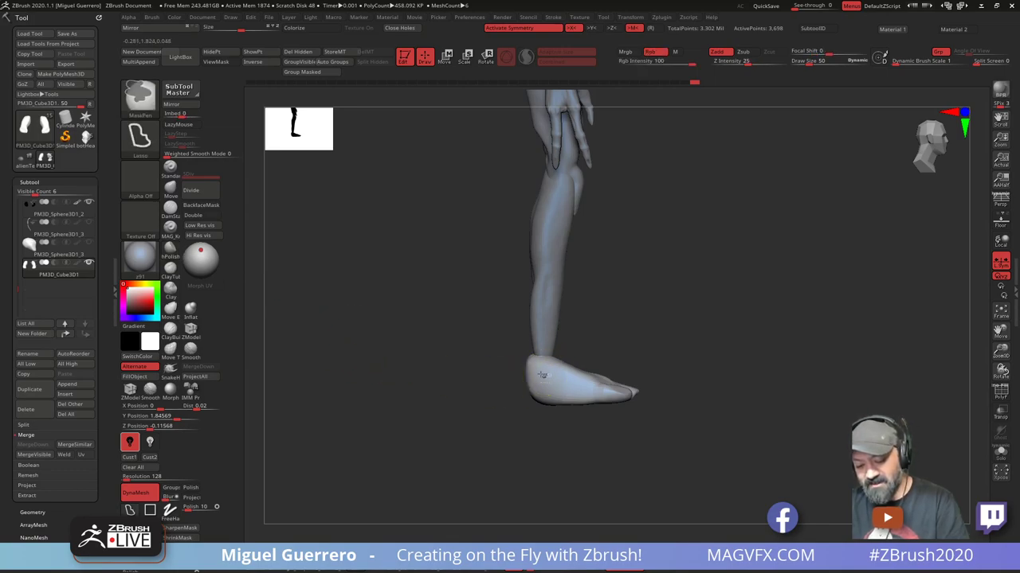
left_click(541, 375, "ctrl")
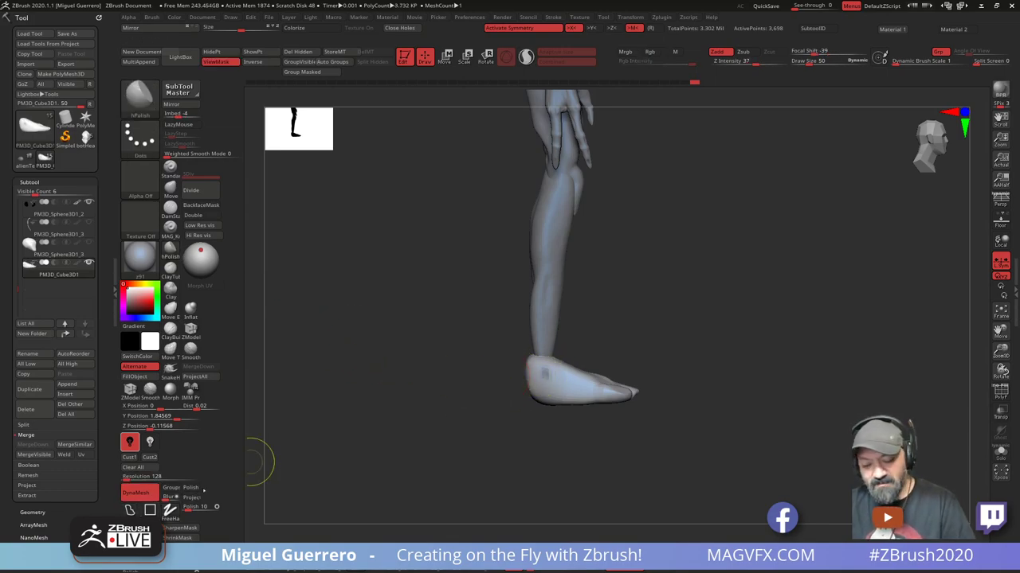
left_click_drag(534, 373, 540, 376, "ctrl")
left_click(454, 388, "ctrl")
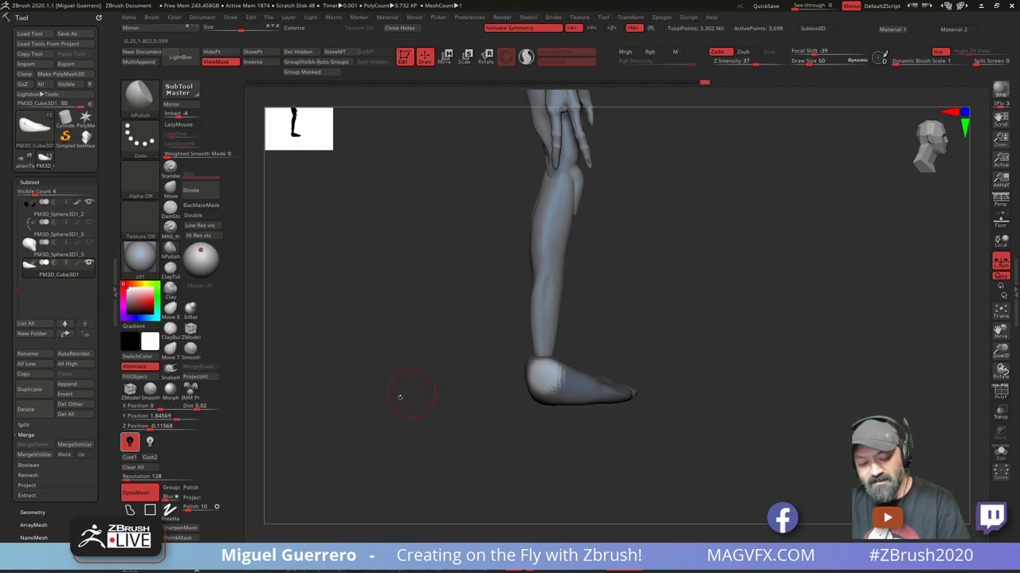
left_click(190, 307)
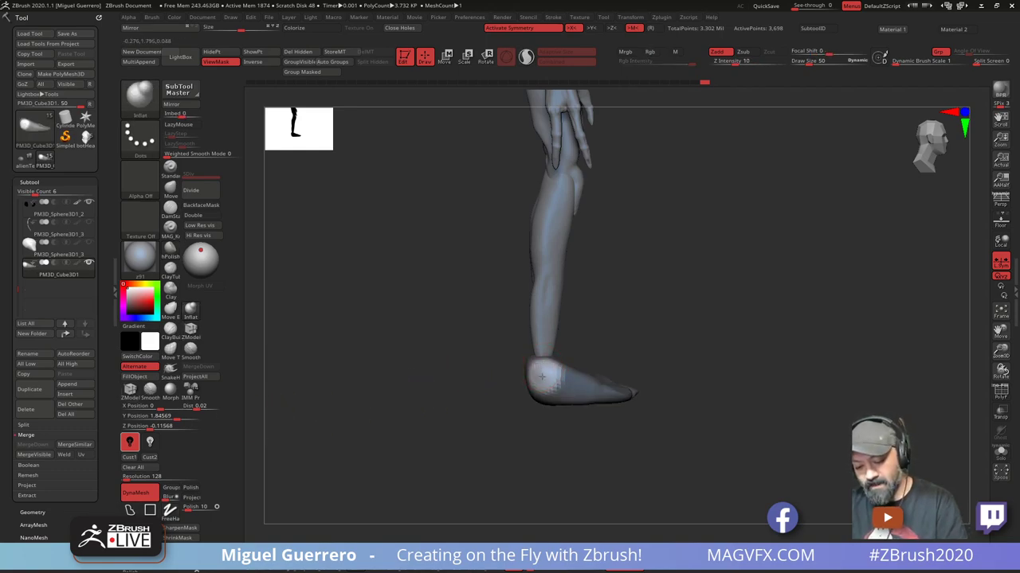
left_click_drag(448, 381, 458, 371)
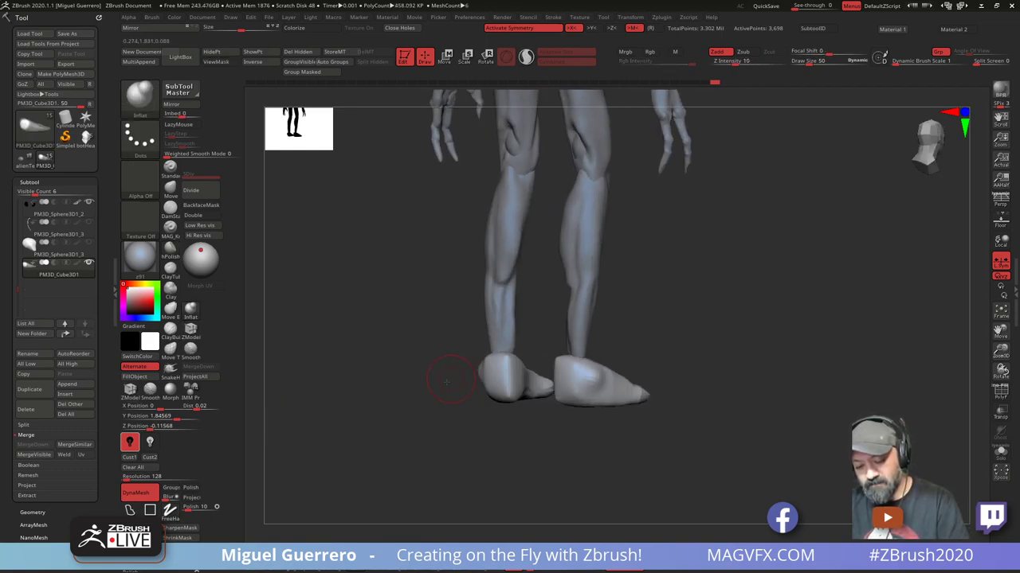
mouse_move(524, 371)
left_mouse_down()
mouse_move(423, 392)
mouse_move(493, 387)
mouse_move(470, 403)
left_mouse_up()
Reshape the ankles, curve the inner arches of the soles and adjust the feet's side profile with the Move brush
left_click(177, 194)
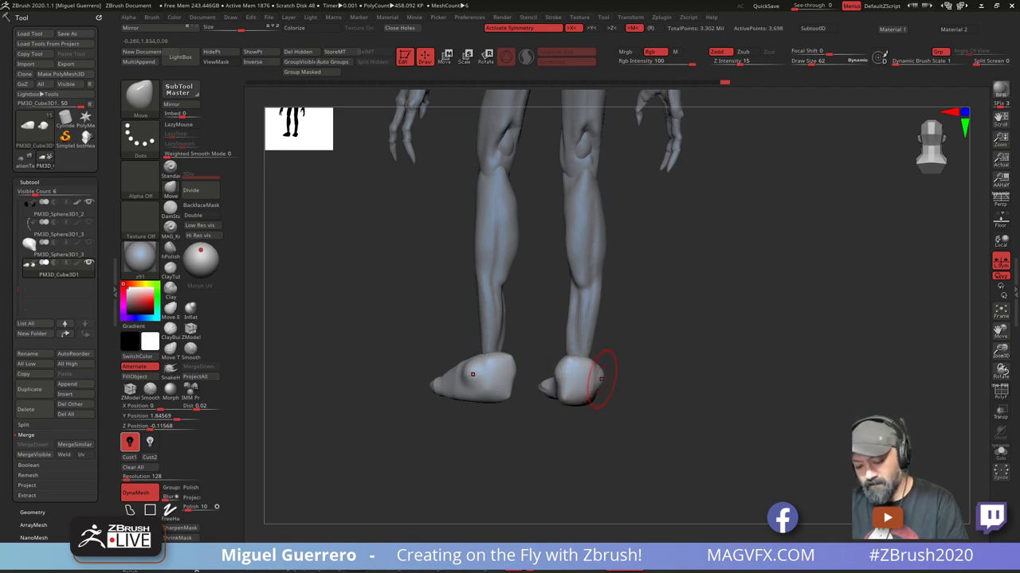
mouse_move(602, 380)
left_mouse_down()
mouse_move(568, 374)
mouse_move(573, 395)
mouse_move(585, 368)
mouse_move(582, 337)
mouse_move(512, 405)
mouse_move(547, 326)
left_mouse_up()
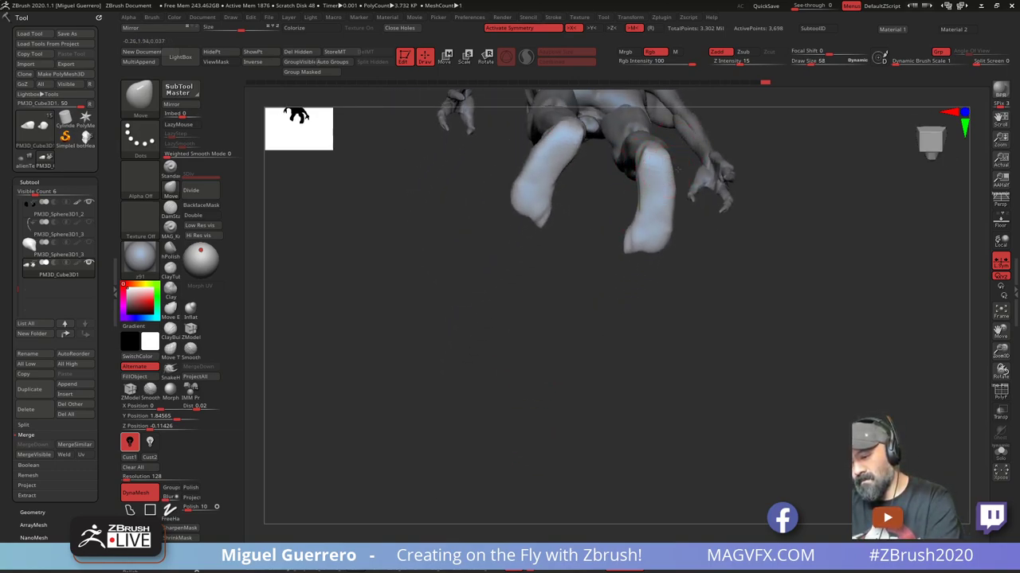
mouse_move(646, 196)
left_mouse_down()
mouse_move(662, 206)
mouse_move(655, 189)
left_mouse_up()
mouse_move(663, 238)
left_mouse_down()
mouse_move(655, 231)
mouse_move(652, 242)
left_mouse_up()
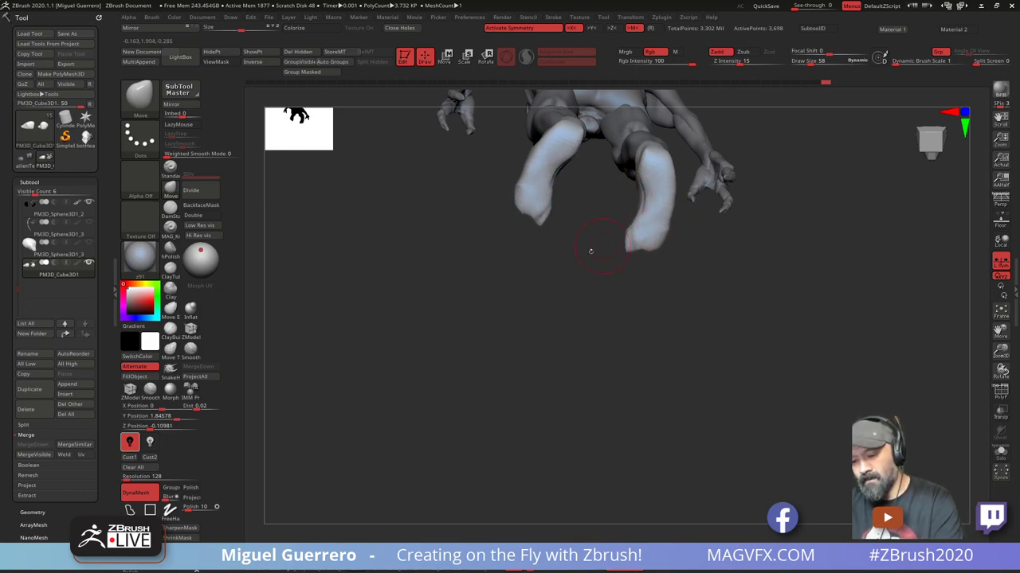
left_click_drag(591, 251, 435, 375)
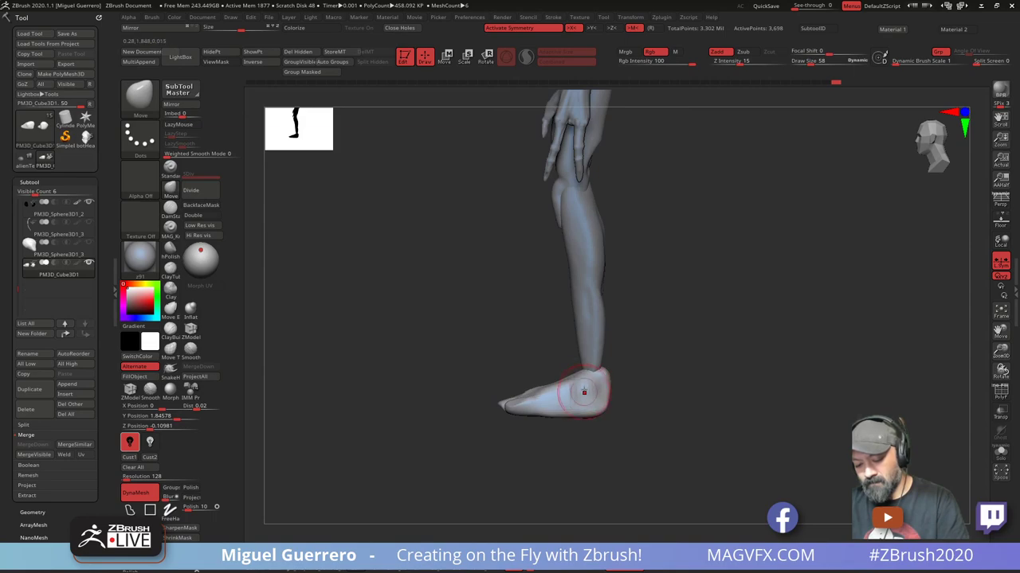
left_click_drag(577, 399, 543, 401)
left_click_drag(428, 362, 501, 380)
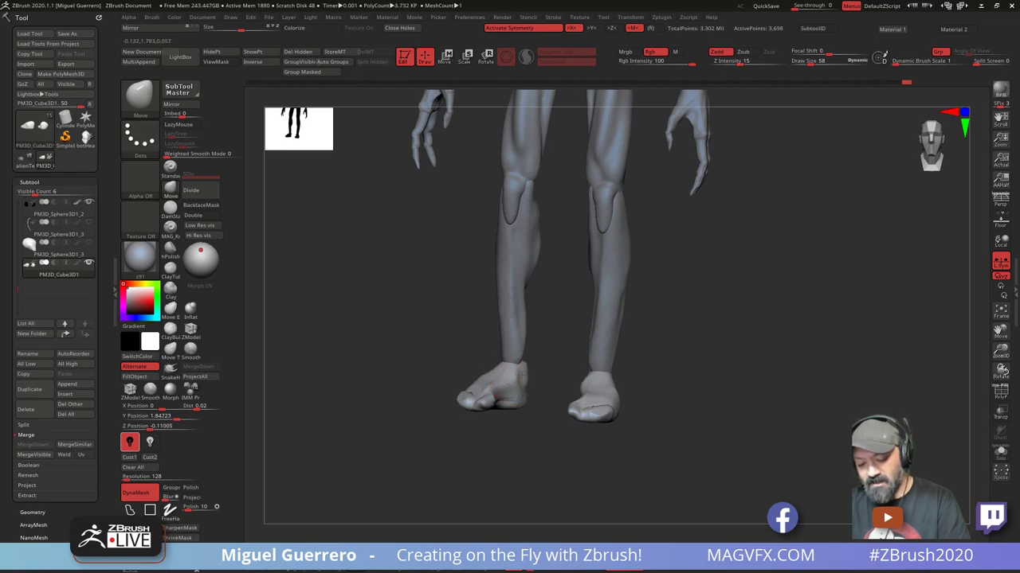
Lower the feet's upper edge where it meets the lower legs and adjust the toe tips, using the Move brush at Draw Size 86
left_click_drag(434, 356, 491, 359)
left_click(526, 348, "alt")
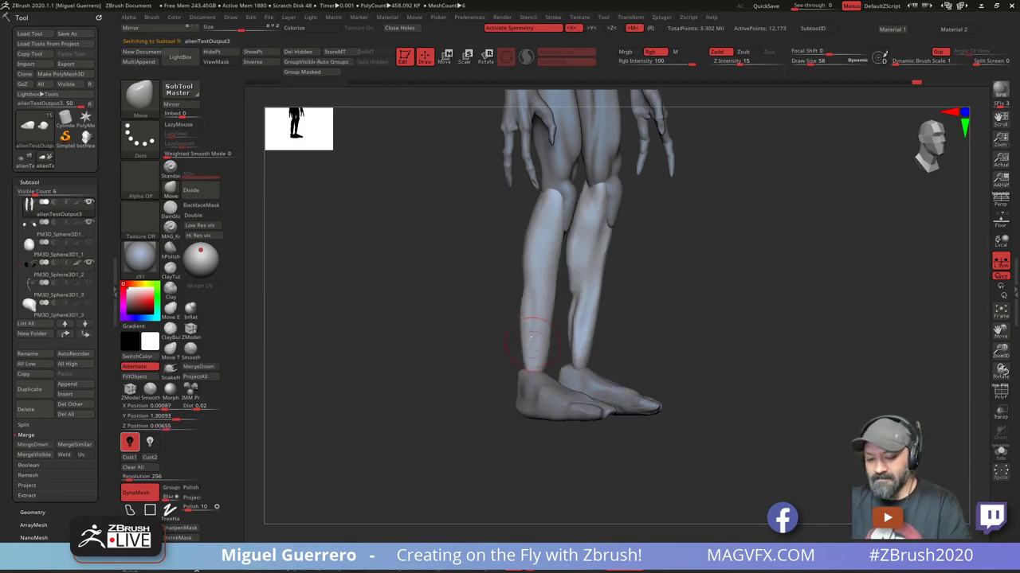
key("bracketright")
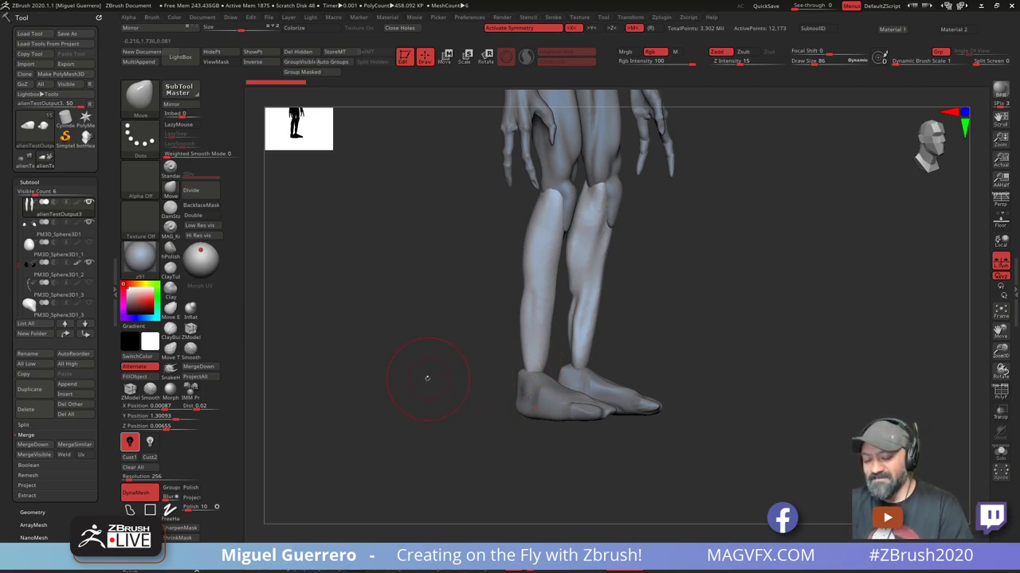
left_click_drag(427, 377, 452, 391)
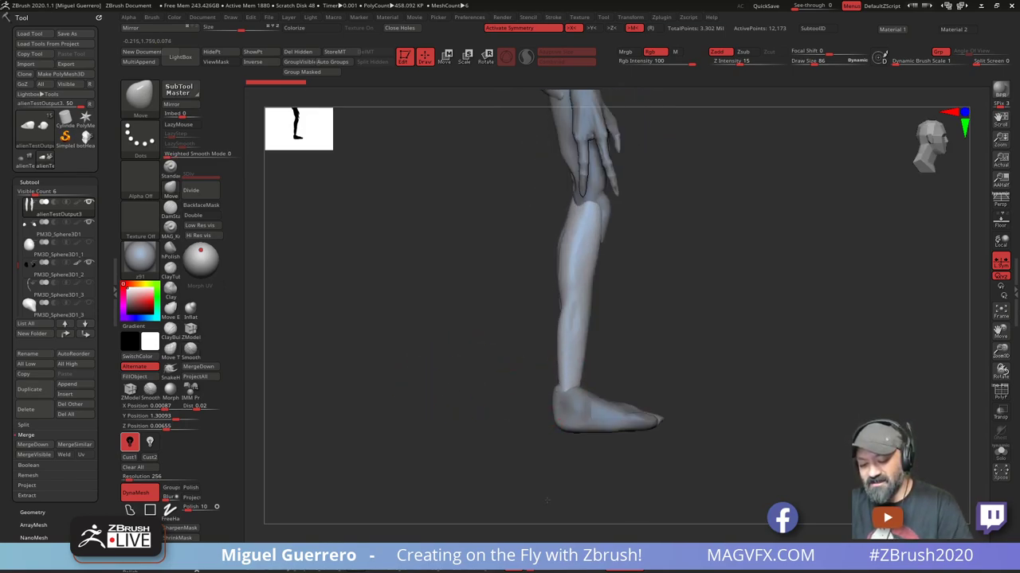
left_click(558, 402, "alt")
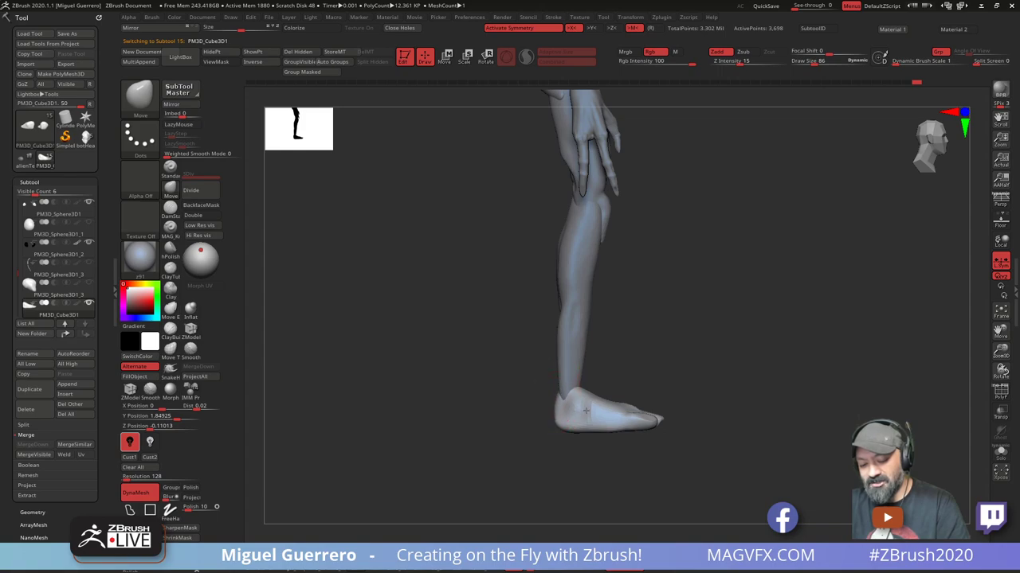
left_click_drag(574, 396, 578, 413)
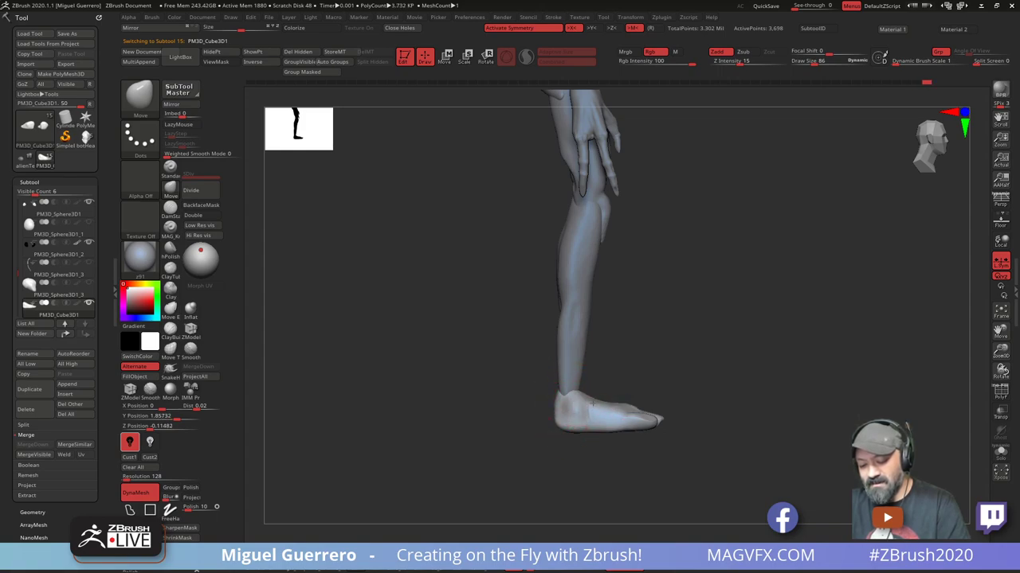
left_click_drag(650, 414, 651, 421)
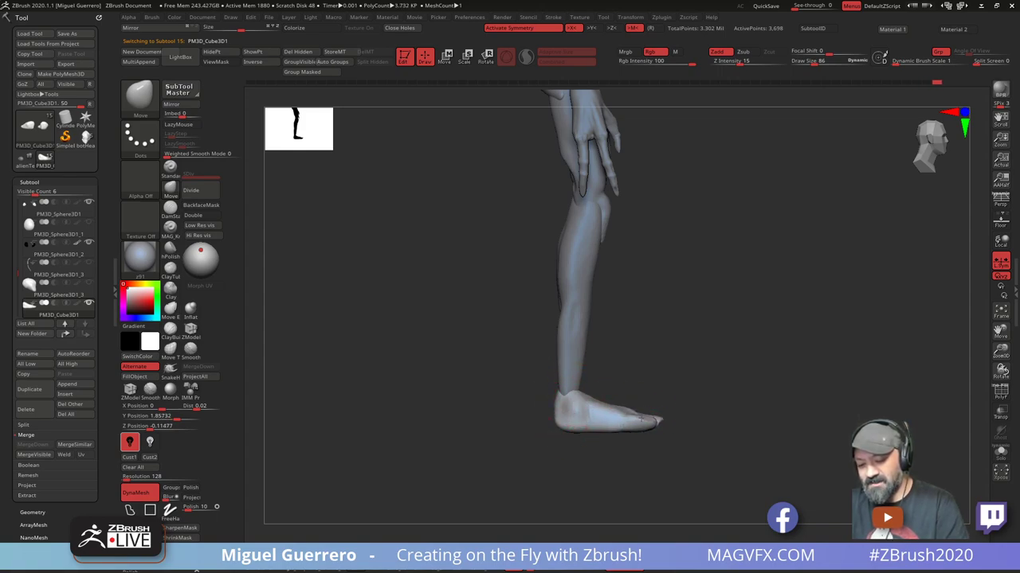
Examine the feet up close and the proportions of the full figure from the front, side and back
left_click_drag(594, 470, 493, 458, "shift")
mouse_move(478, 390)
left_mouse_down()
mouse_move(414, 374)
mouse_move(399, 337)
left_mouse_up()
mouse_move(435, 322)
left_mouse_down("alt")
mouse_move(464, 425)
mouse_move(462, 485)
mouse_move(398, 323)
left_mouse_up("alt")
key("f")
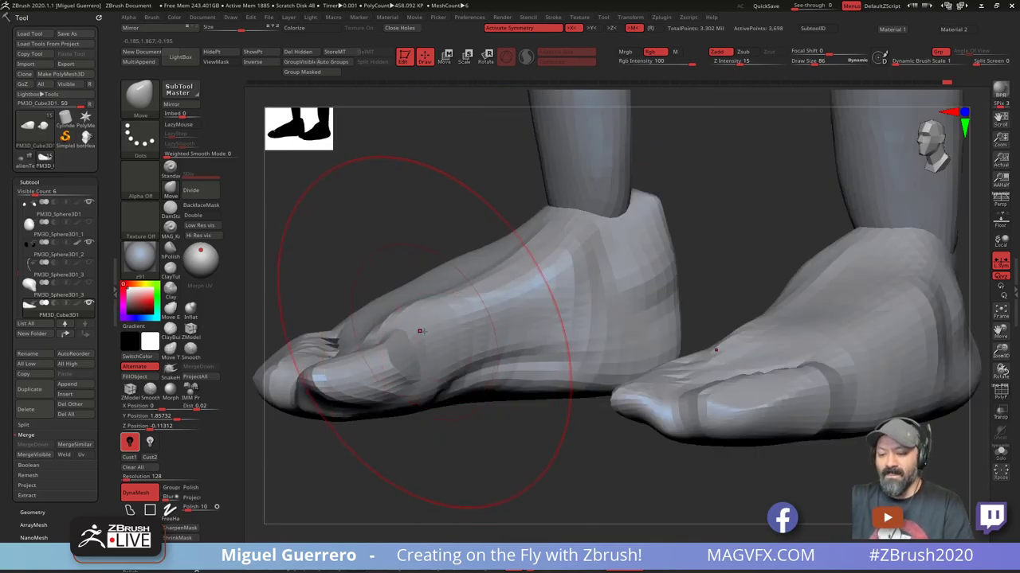
key("f")
left_click_drag(452, 315, 430, 342)
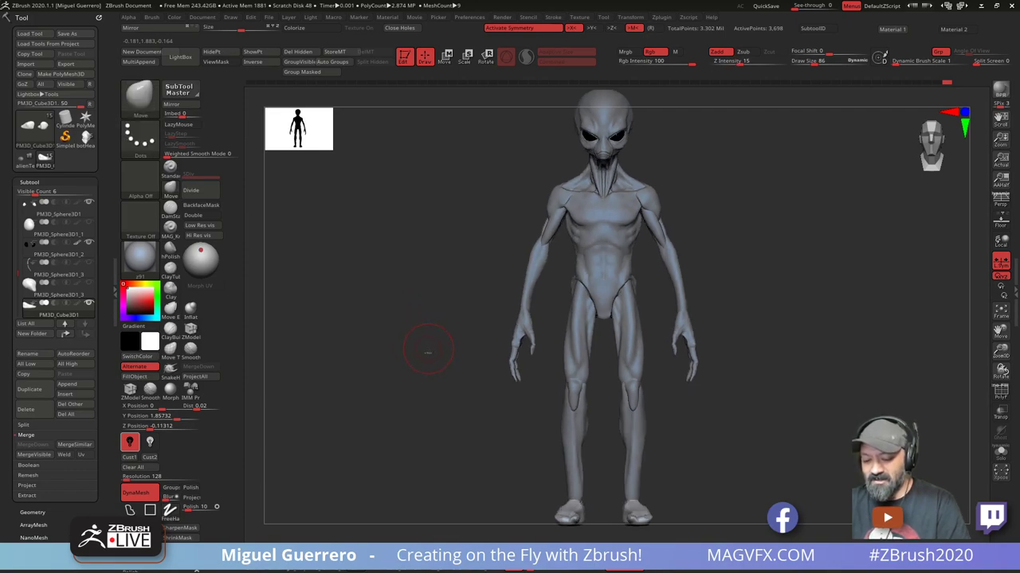
mouse_move(428, 350)
right_mouse_down("ctrl")
mouse_move(396, 329)
mouse_move(412, 376)
mouse_move(392, 377)
mouse_move(407, 379)
right_mouse_up("ctrl")
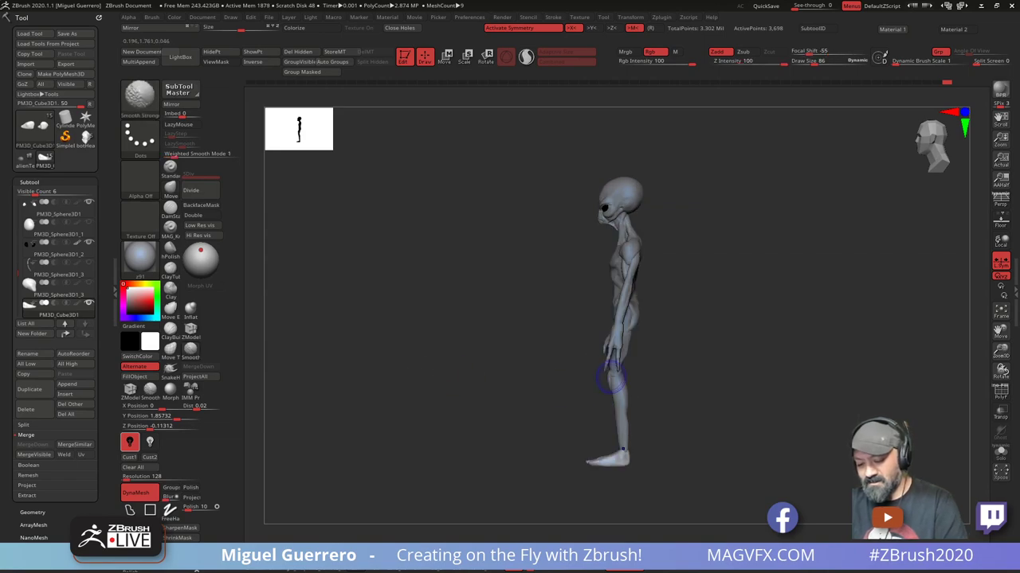
left_click_drag(478, 358, 446, 356)
left_click_drag(615, 355, 611, 353, "shift")
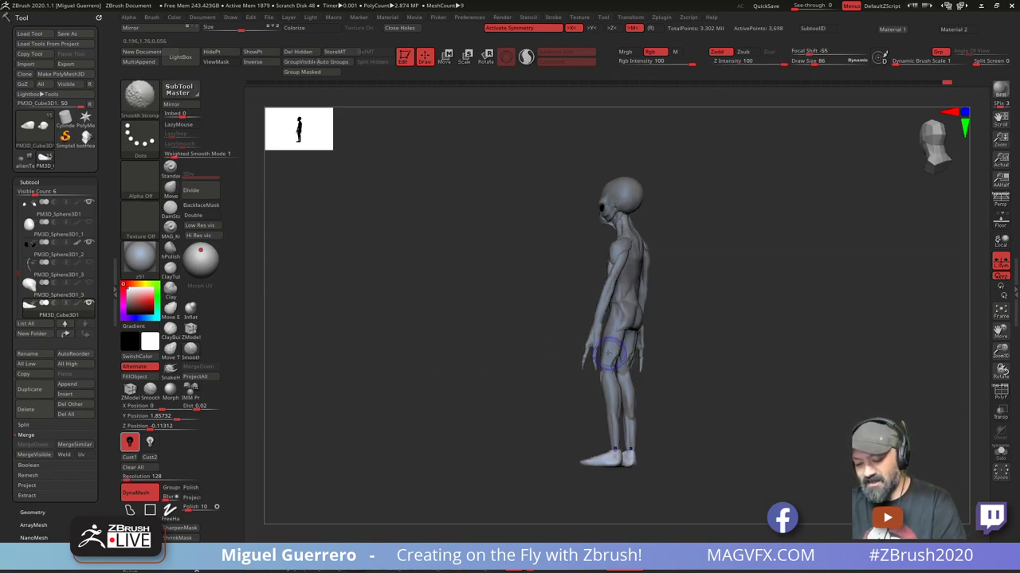
mouse_move(451, 345)
left_mouse_down()
mouse_move(468, 344)
mouse_move(439, 369)
left_mouse_up()
Select the thigh SubTool and switch the figure to the warmer olive-grey material
left_click(611, 346, "alt")
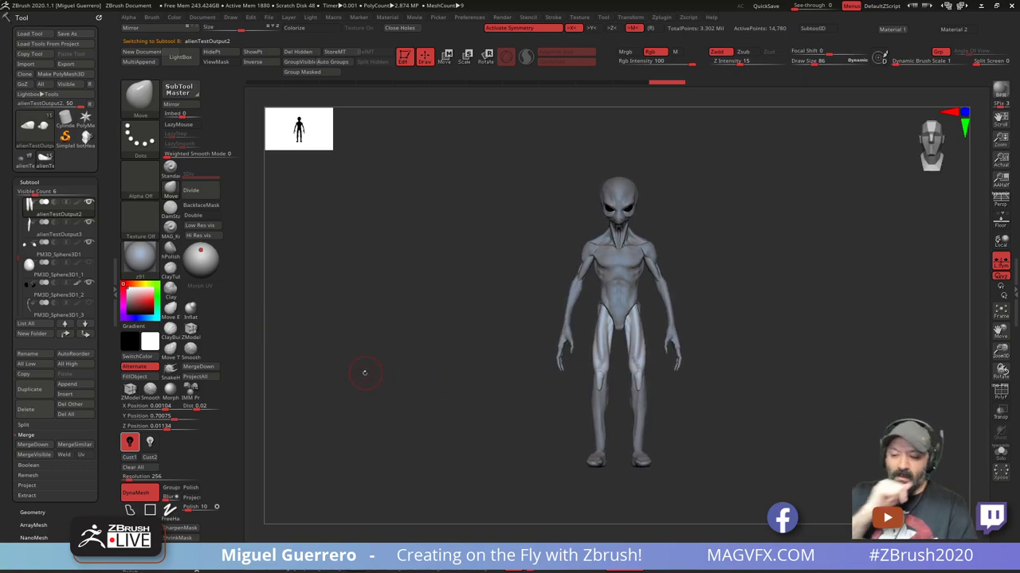
key("2")
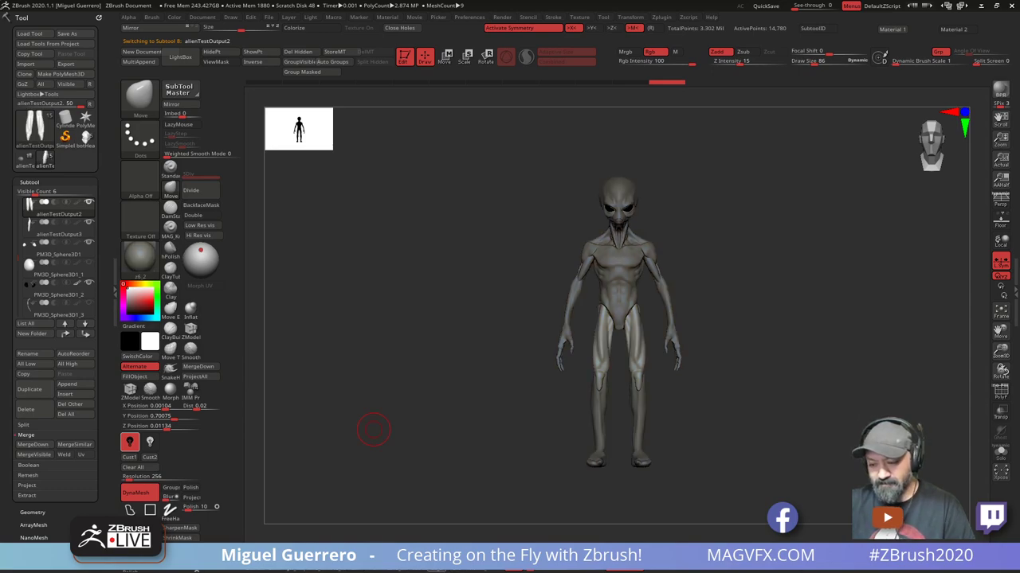
Select the arms SubTool and add volume to the forearms with the Inflat brush, working down from Draw Size 110 to 90
left_click_drag(450, 346, 496, 393)
left_click(561, 379, "alt")
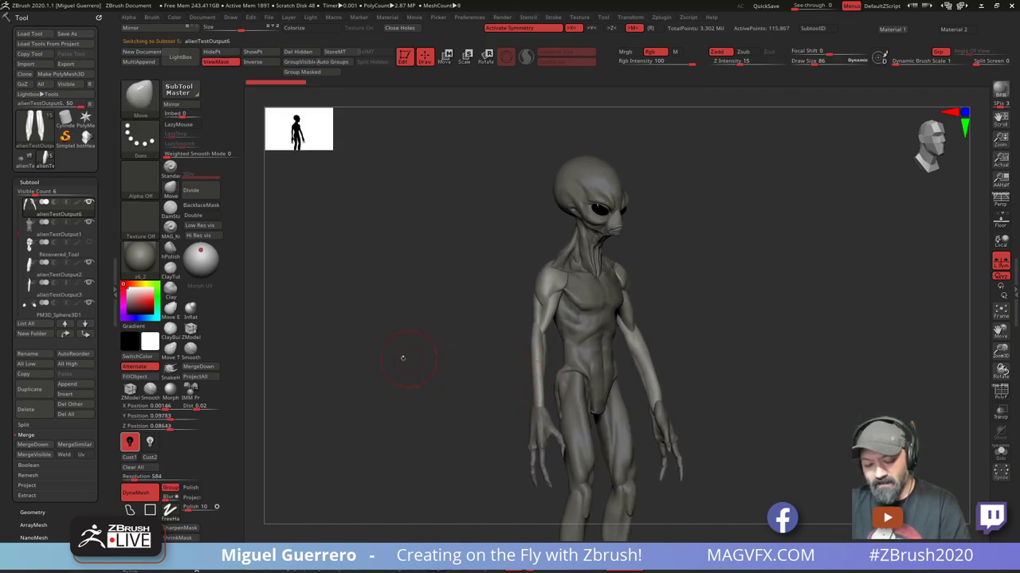
left_click(196, 310)
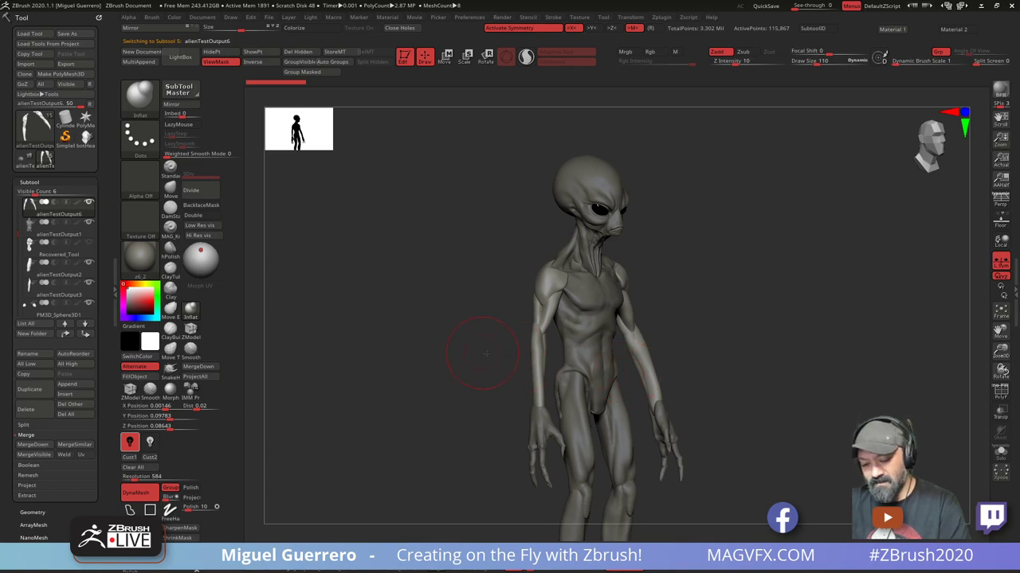
left_click_drag(526, 363, 566, 351)
mouse_move(626, 375)
left_mouse_down()
mouse_move(620, 355)
mouse_move(632, 373)
left_mouse_up()
left_click_drag(682, 398, 609, 383)
right_click_drag(514, 365, 637, 353)
left_click(627, 349)
key("[")
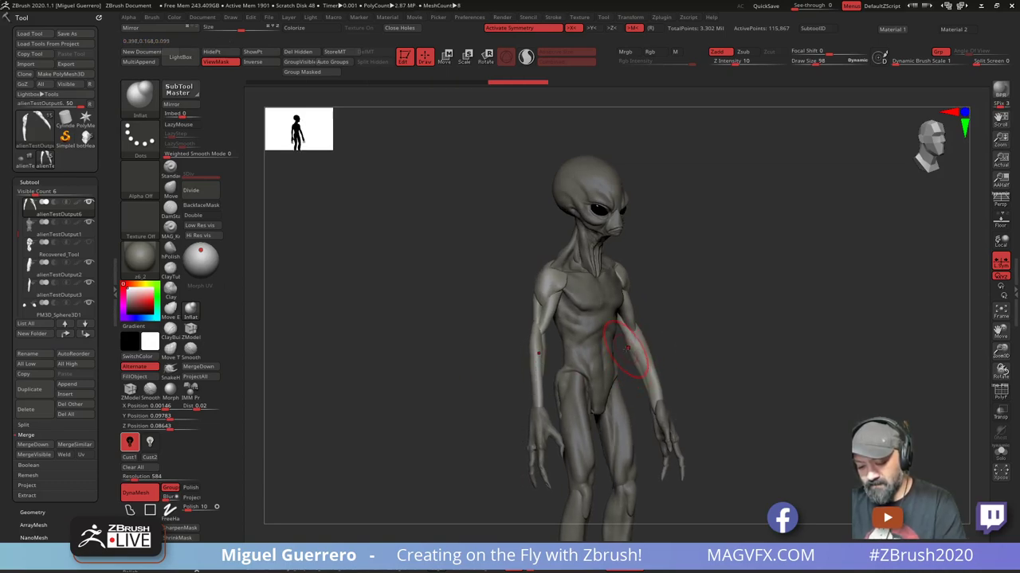
left_click_drag(627, 347, 642, 380)
left_click_drag(467, 358, 435, 330, "shift")
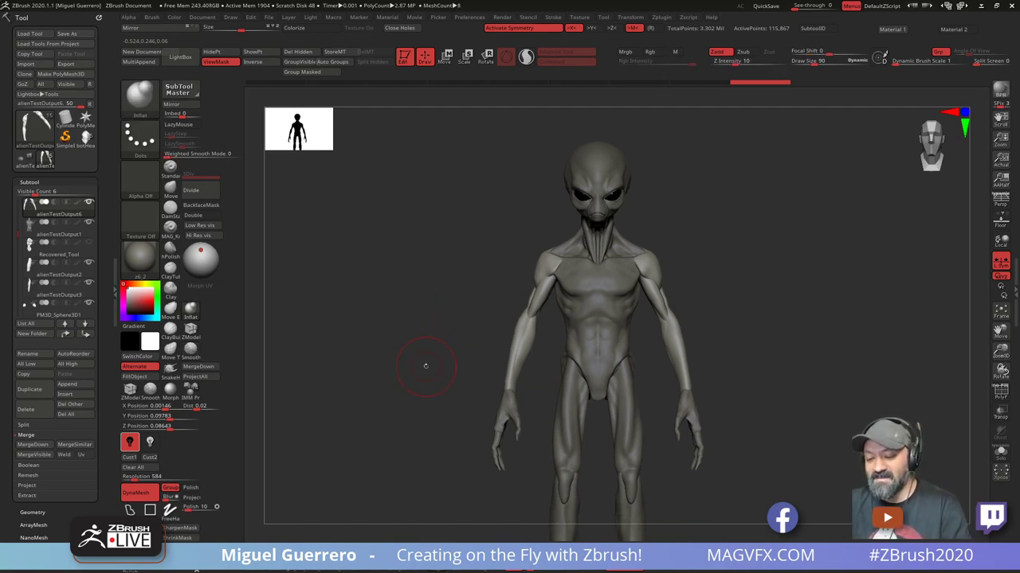
Select the head SubTool and reshape the side and base of the neck at subdivision level 3 with the Move brush
right_click_drag(542, 273, 587, 236)
left_click(586, 246, "alt")
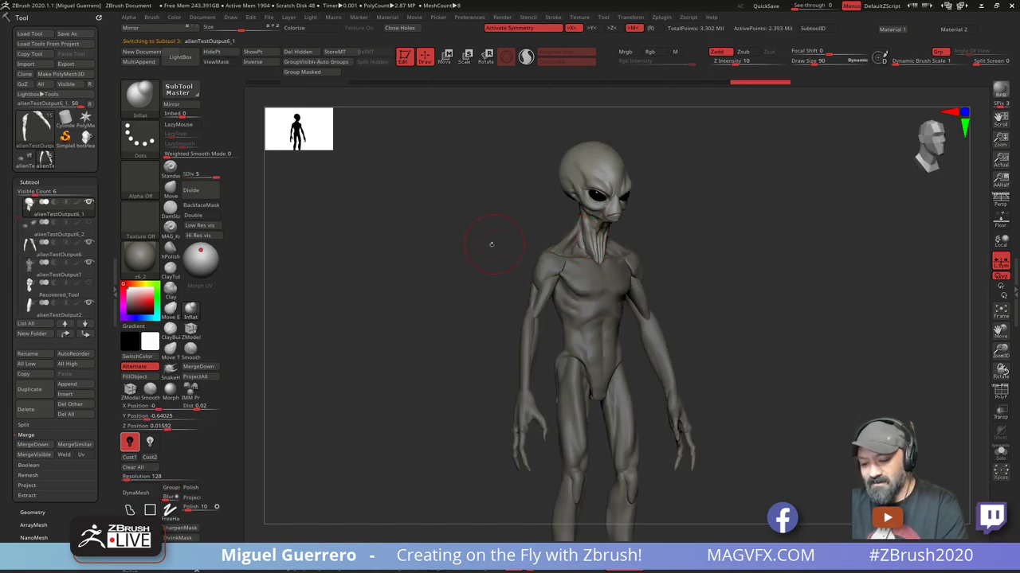
right_click_drag(491, 243, 471, 299)
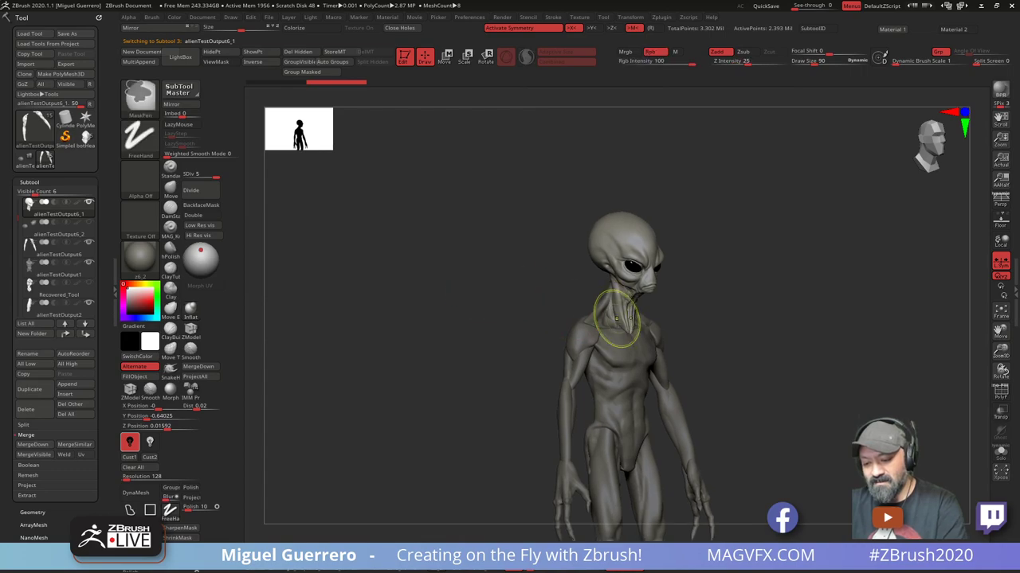
right_click_drag(615, 317, 627, 353, "ctrl")
right_click_drag(588, 283, 599, 294, "ctrl")
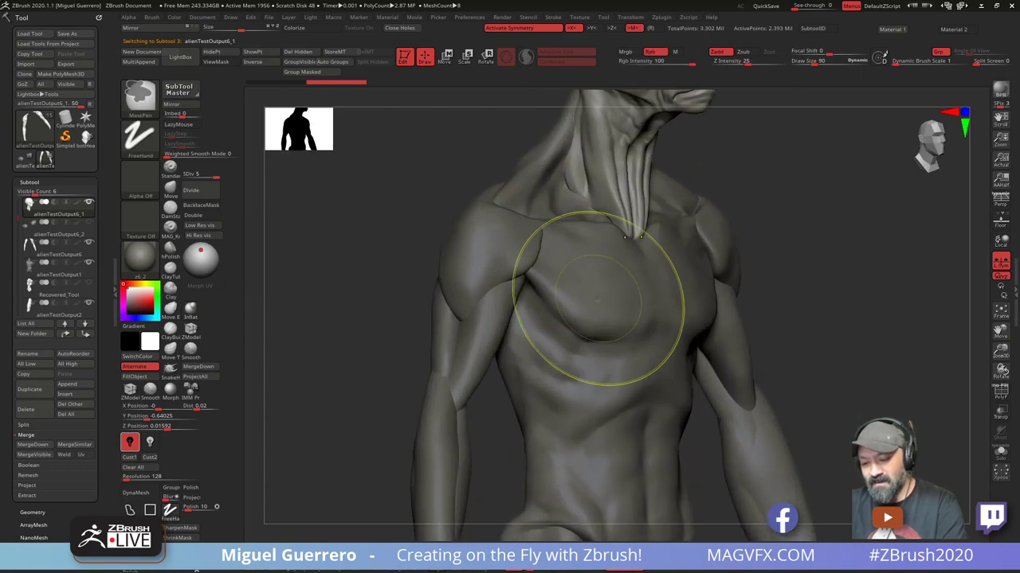
left_click(193, 174)
left_click(171, 190)
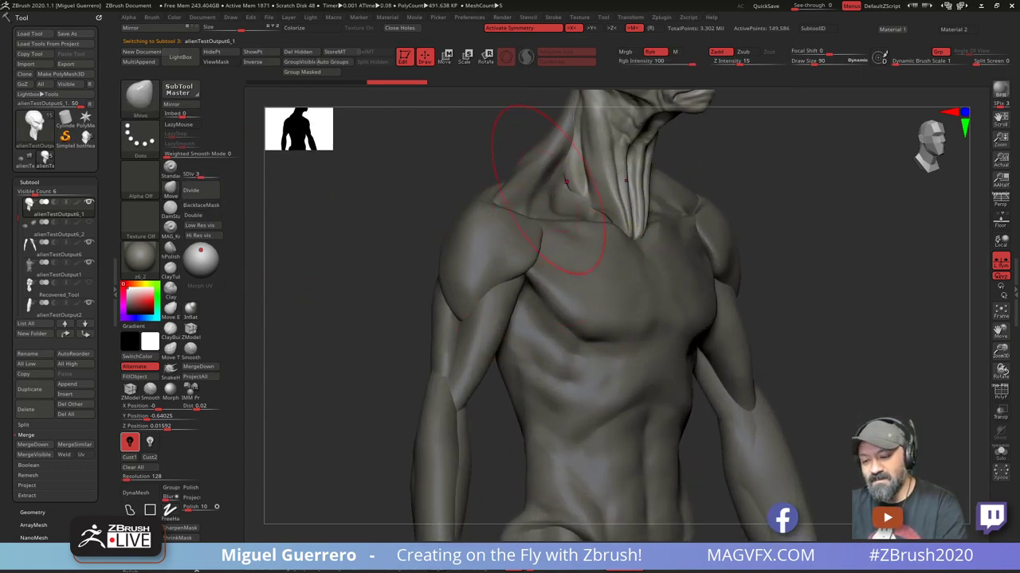
left_click_drag(564, 175, 556, 174)
right_click_drag(452, 170, 504, 169)
left_click_drag(566, 171, 576, 172)
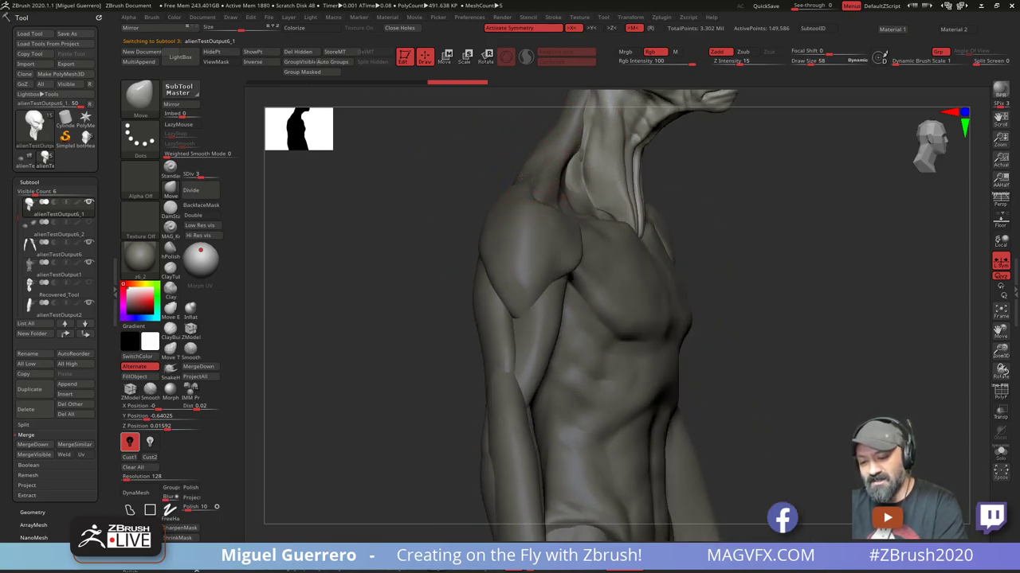
mouse_move(604, 213)
left_mouse_down()
mouse_move(619, 222)
mouse_move(627, 208)
left_mouse_up()
right_click_drag(452, 181, 505, 182)
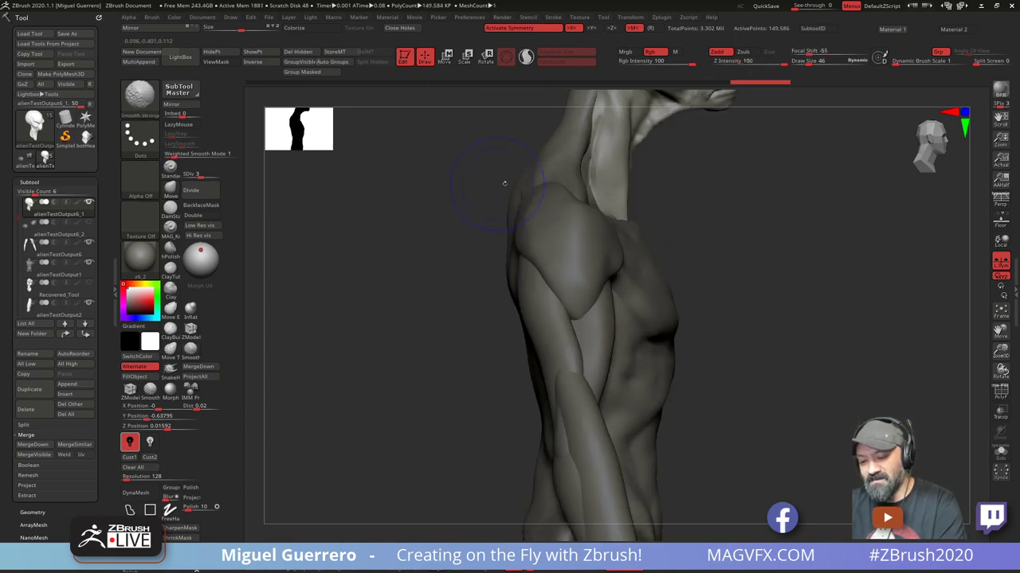
Reshape the neck's side profile at subdivision level 1 with the Move brush at Draw Size 70
key("bracketright")
key("bracketright")
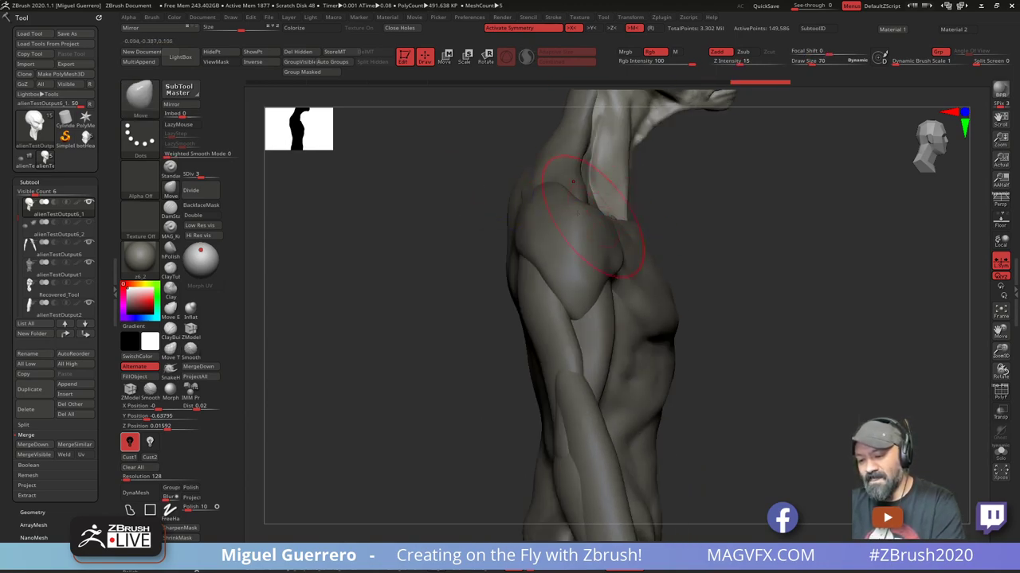
left_click_drag(470, 223, 476, 293)
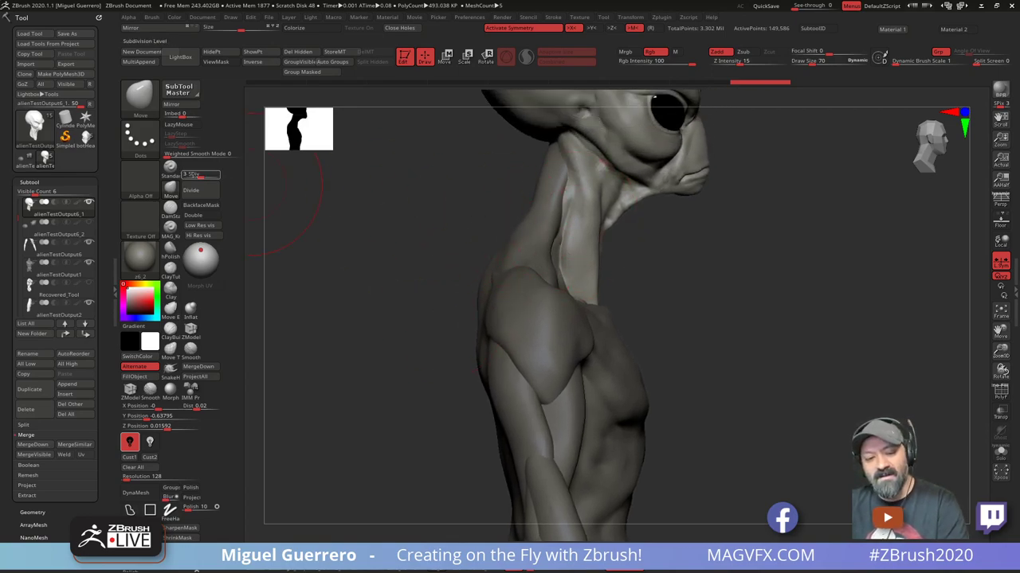
left_click(186, 175)
left_click_drag(576, 207, 572, 207)
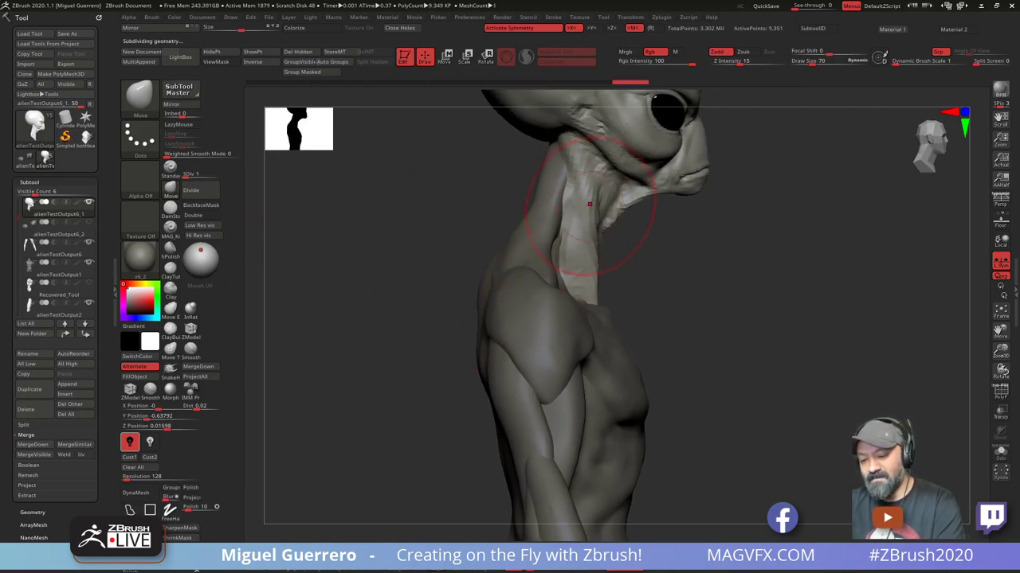
left_click_drag(582, 269, 579, 274)
mouse_move(581, 228)
left_mouse_down()
mouse_move(589, 293)
mouse_move(604, 305)
left_mouse_up()
mouse_move(599, 294)
left_mouse_down()
mouse_move(606, 277)
mouse_move(583, 284)
mouse_move(580, 274)
left_mouse_up()
Adjust the lower neck where it meets the collarbone, using the Move brush at Draw Size 54
key("bracketleft")
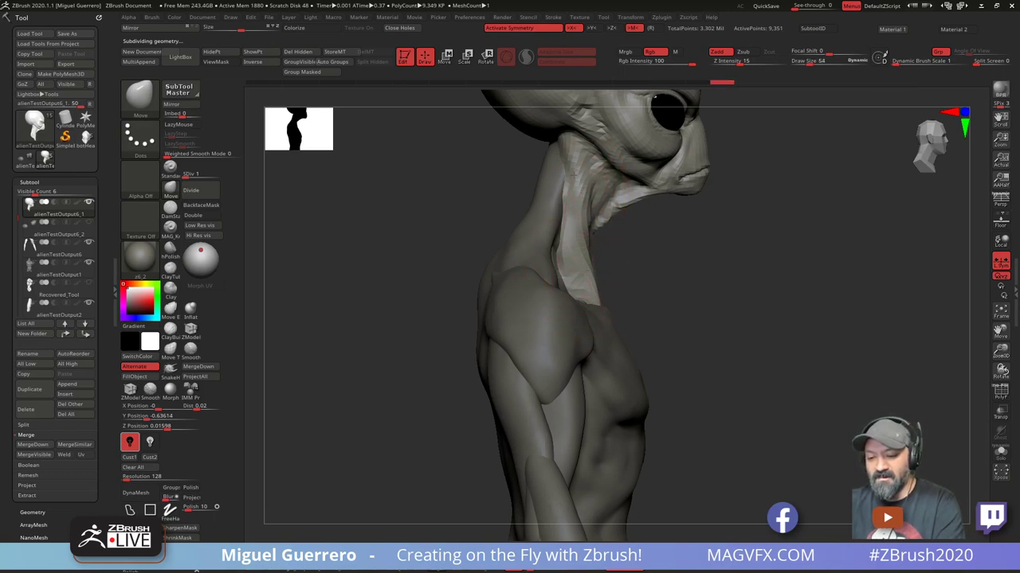
left_click_drag(556, 261, 564, 258)
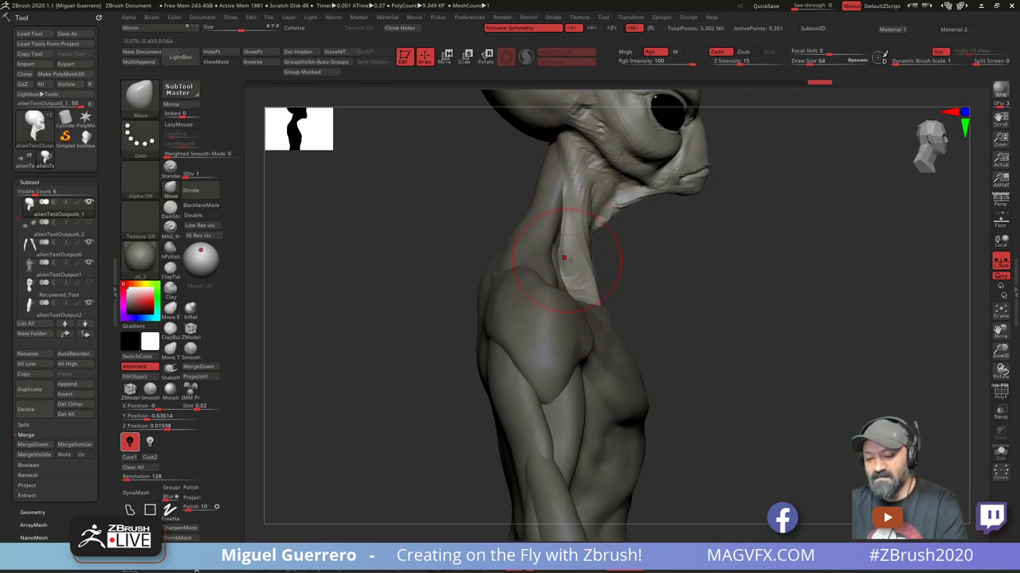
mouse_move(582, 296)
left_mouse_down()
mouse_move(591, 302)
mouse_move(583, 290)
left_mouse_up()
right_click_drag(582, 289, 424, 242)
left_click_drag(425, 242, 468, 250)
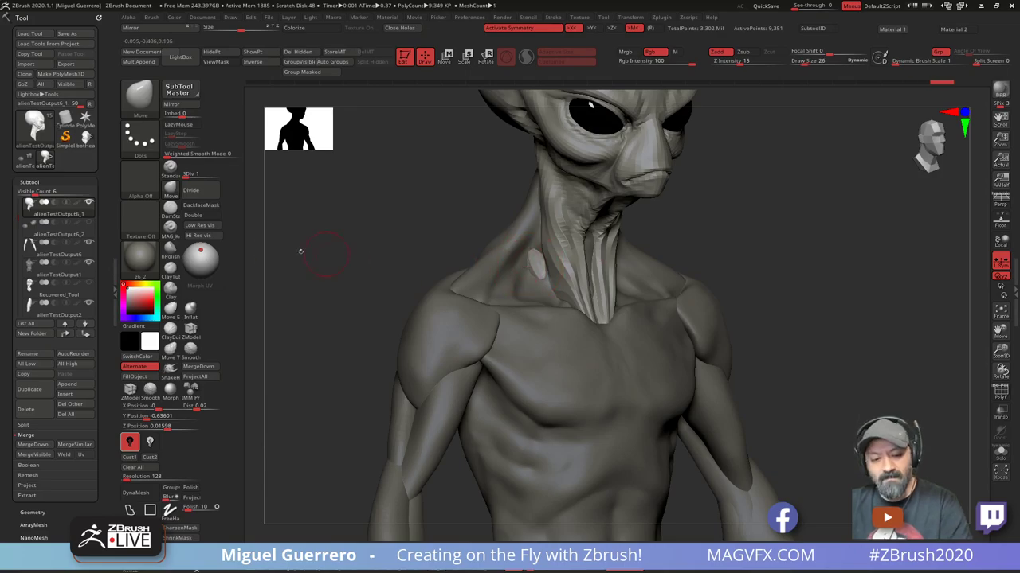
Switch to the Inflat brush at Draw Size 18 and undo the last strokes on the neck
left_click(191, 309)
key("[")
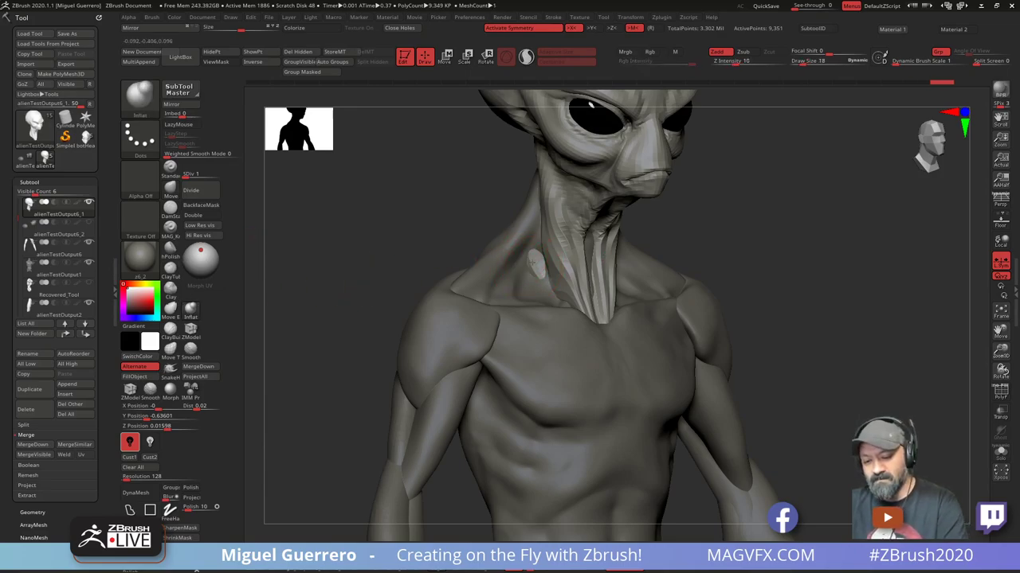
key("ctrl+z")
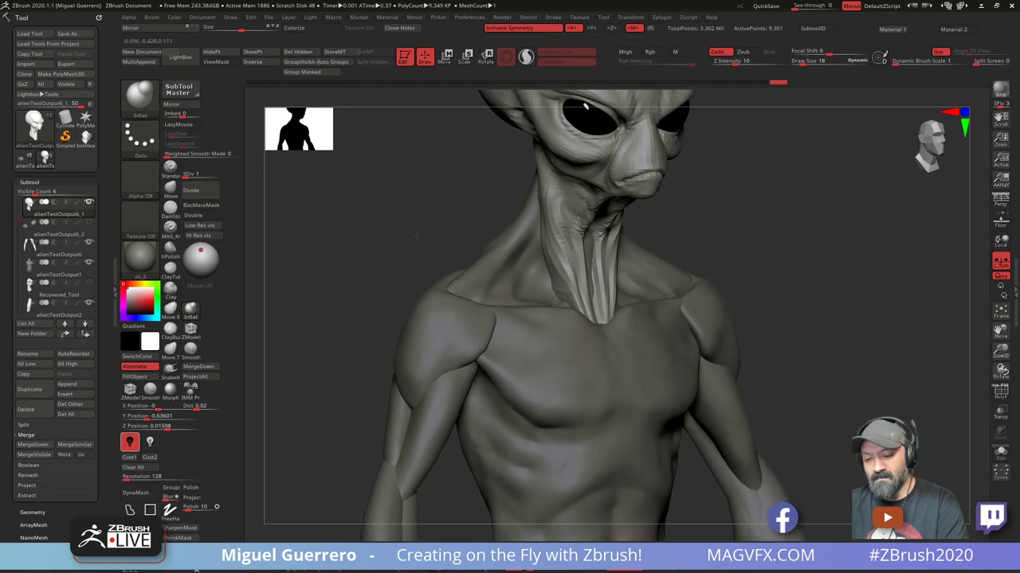
key("ctrl+z")
mouse_move(487, 327)
right_mouse_down("ctrl")
mouse_move(487, 282)
mouse_move(519, 282)
right_mouse_up("ctrl")
Check the torso against the neck and raise the head SubTool to subdivision level 4
left_click(516, 298, "alt")
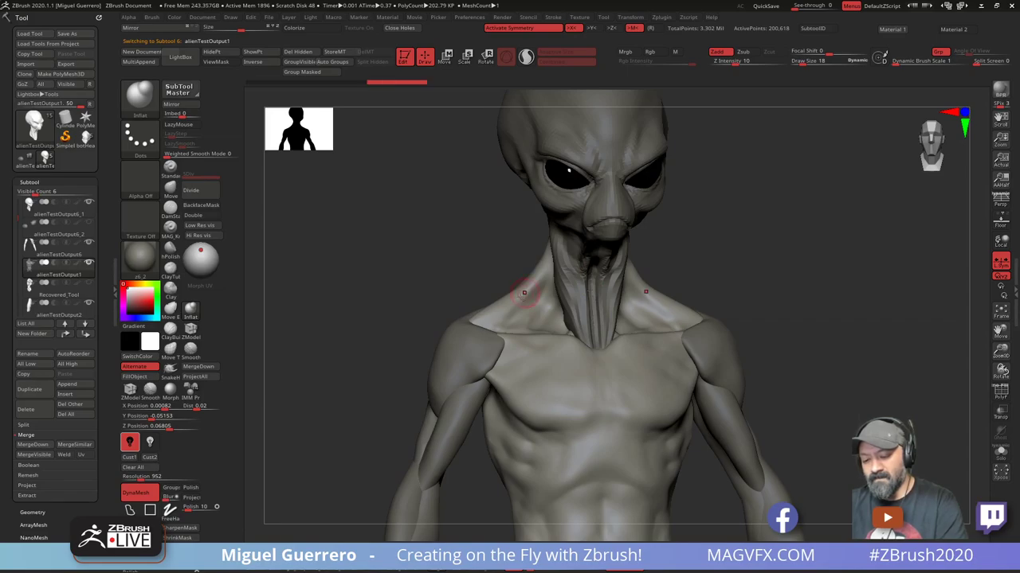
right_click_drag(515, 307, 486, 270)
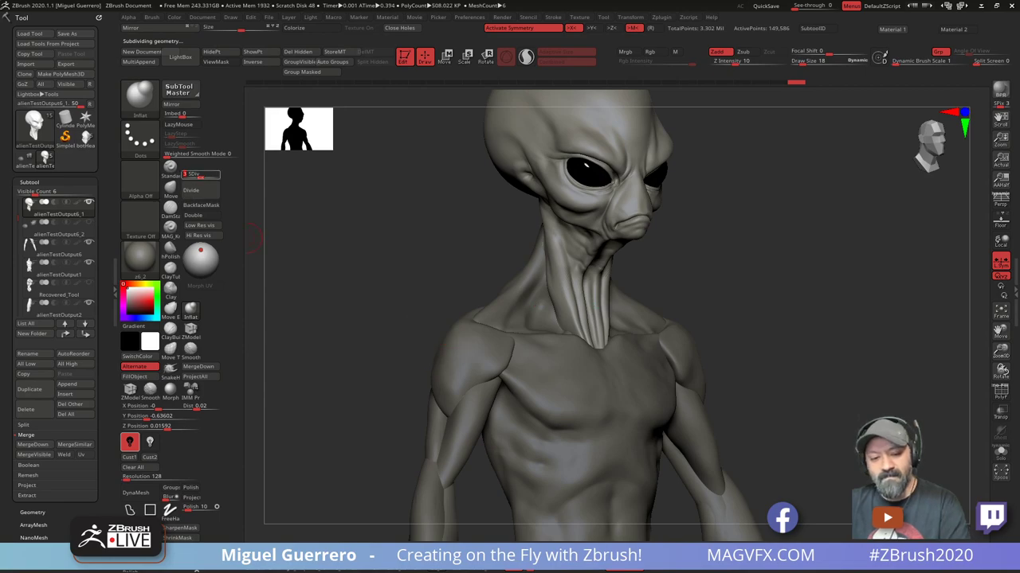
left_click(205, 175)
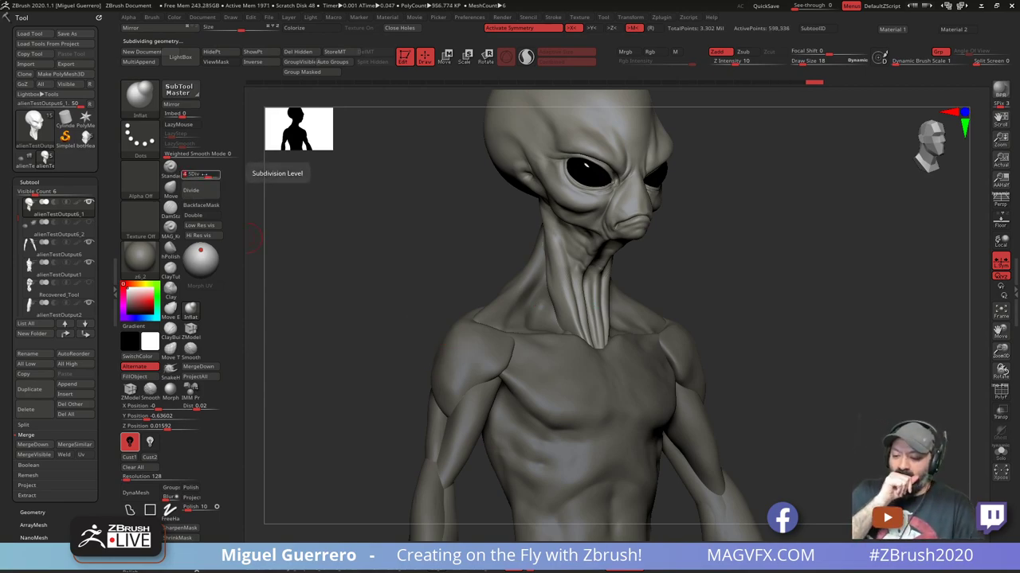
Move the head SubTool to the start of the SubTool list, then duplicate it and keep only the copy visible
left_click_drag(422, 339, 382, 360)
left_click(558, 334, "alt")
left_click_drag(16, 206, 12, 191)
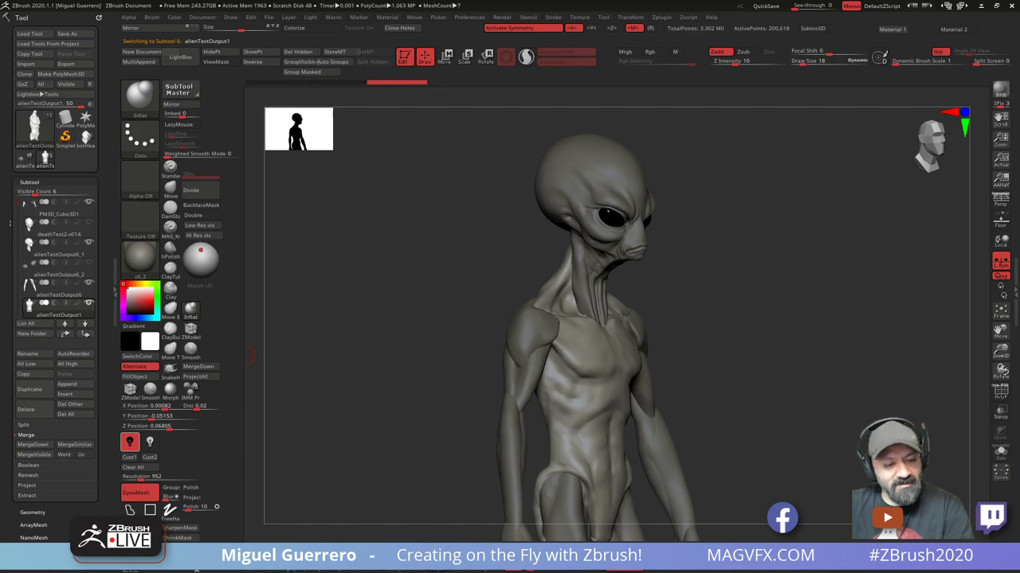
left_click(537, 204, "alt")
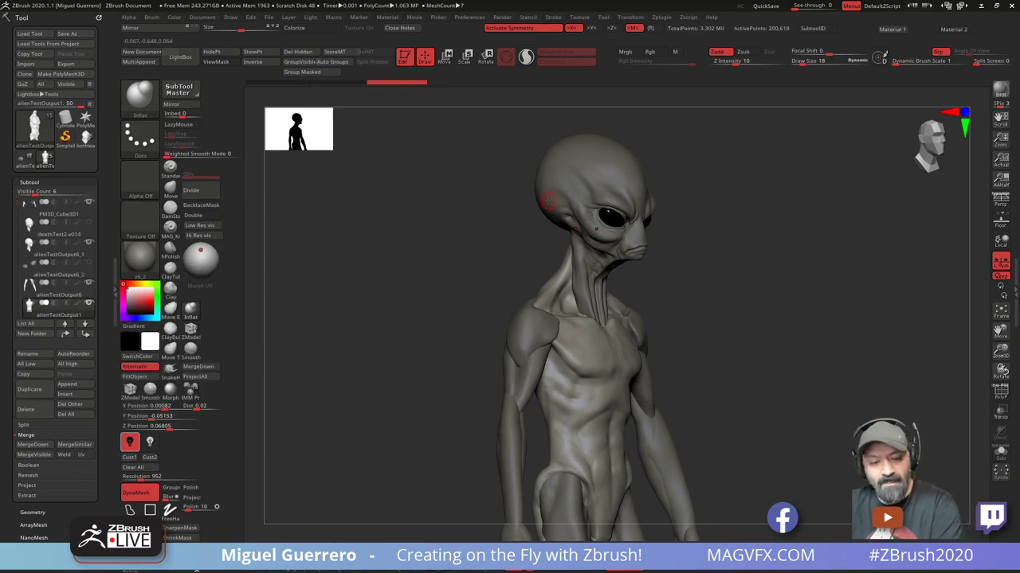
left_click(65, 333)
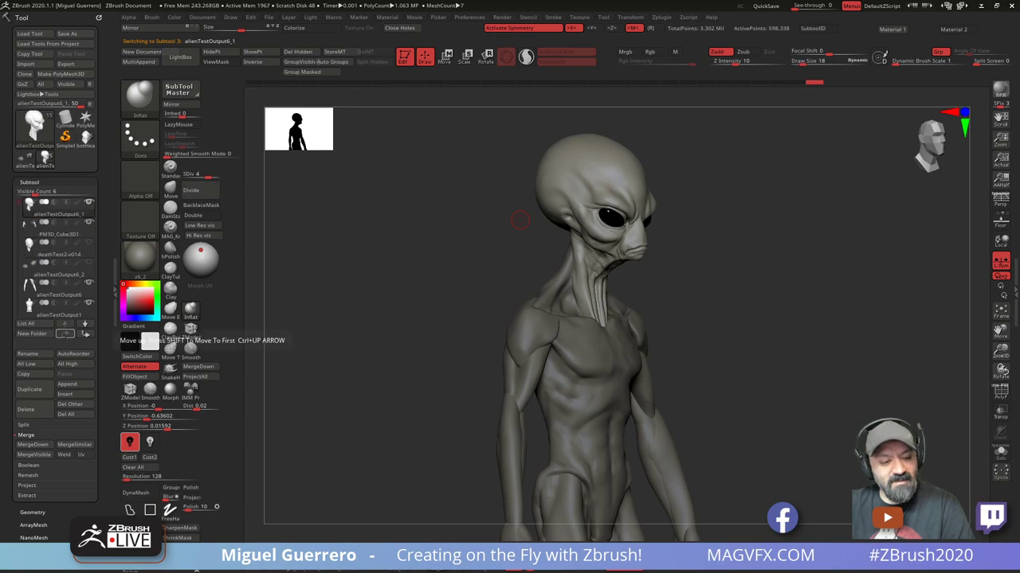
left_click(64, 333)
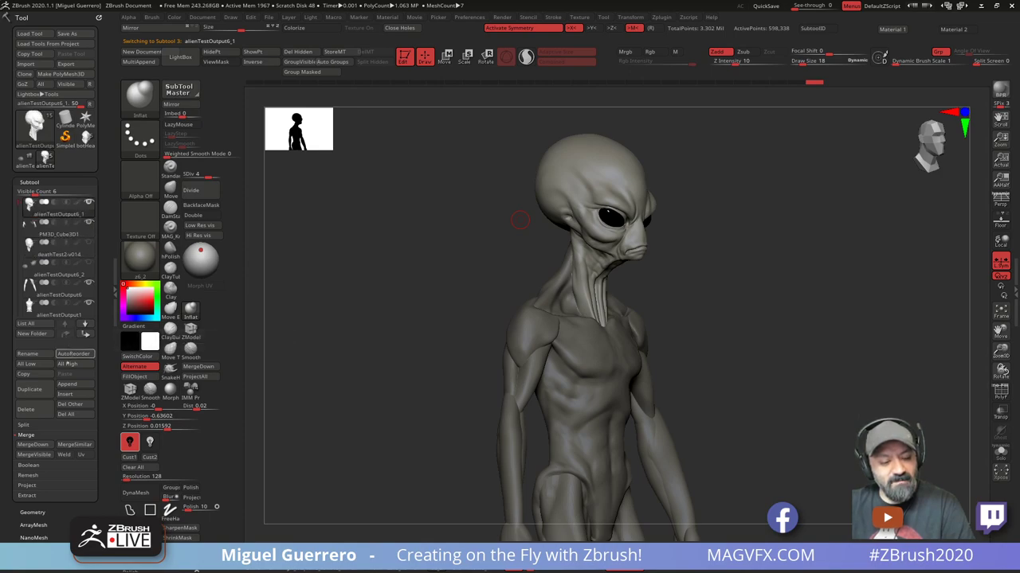
left_click(31, 388)
mouse_move(41, 214)
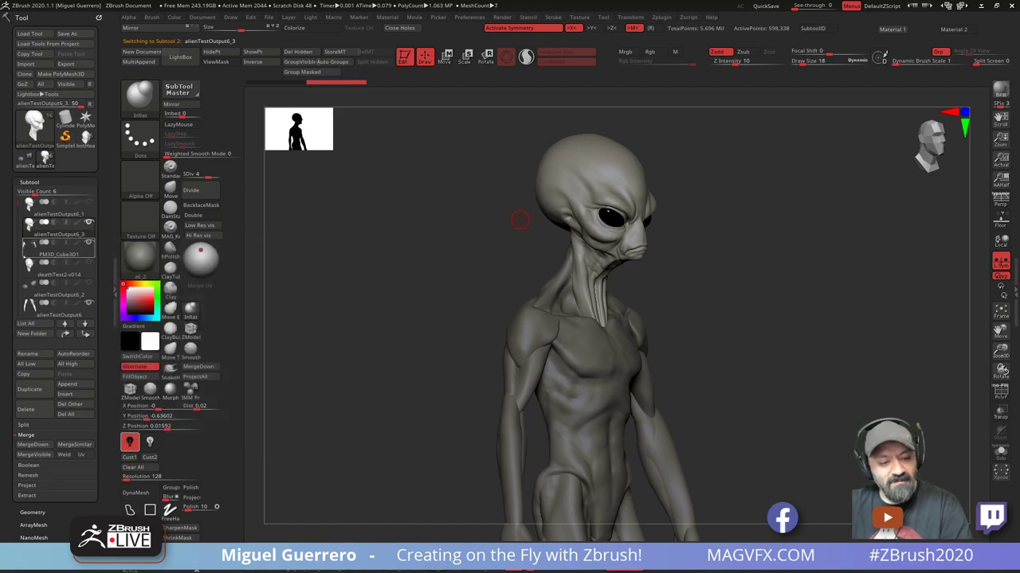
Reorder the torso SubTool so it sits directly below the duplicated head in the SubTool list
left_click(573, 360, "alt")
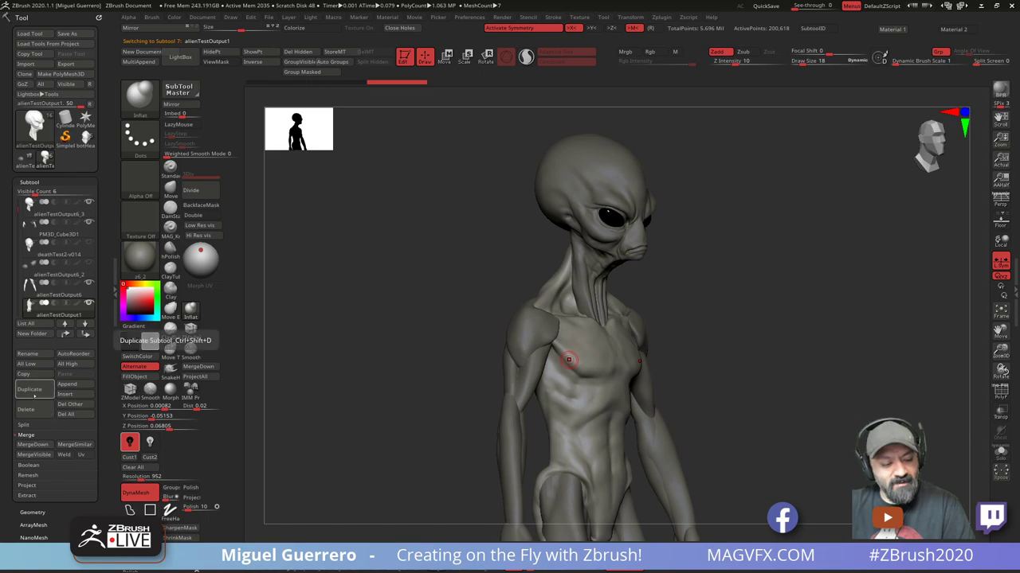
left_click(85, 335)
left_click(85, 334)
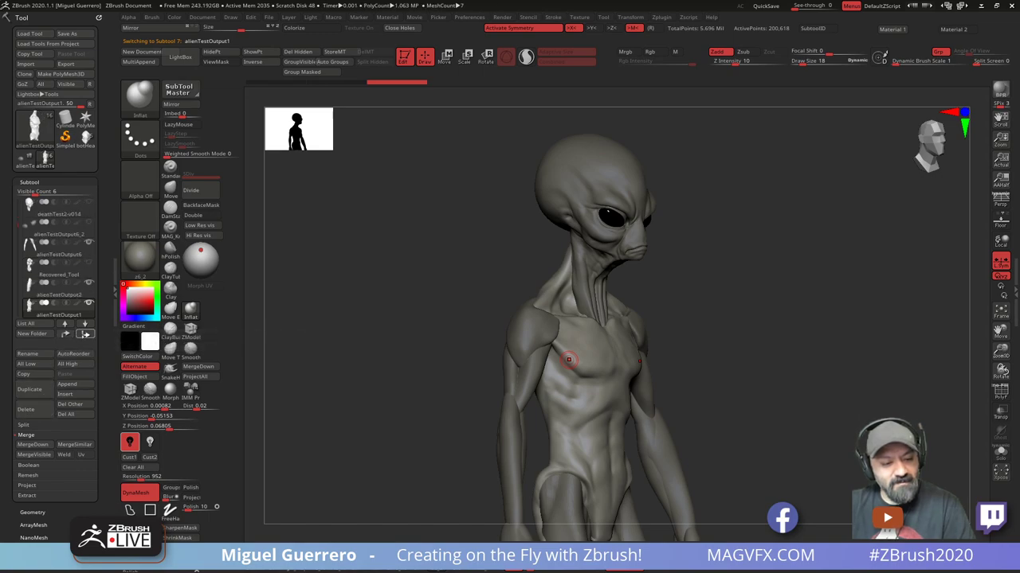
left_click(85, 334)
left_click(86, 334)
left_click(85, 335)
left_click(86, 335)
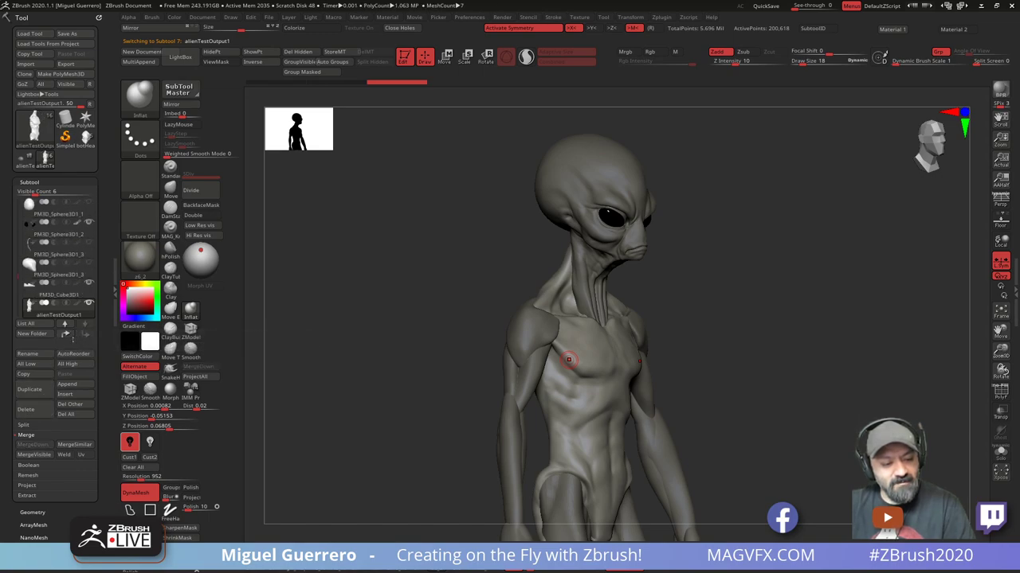
left_click(63, 336)
left_click(63, 337)
left_click(64, 336)
left_click(63, 336)
left_click(65, 337)
left_click(66, 337)
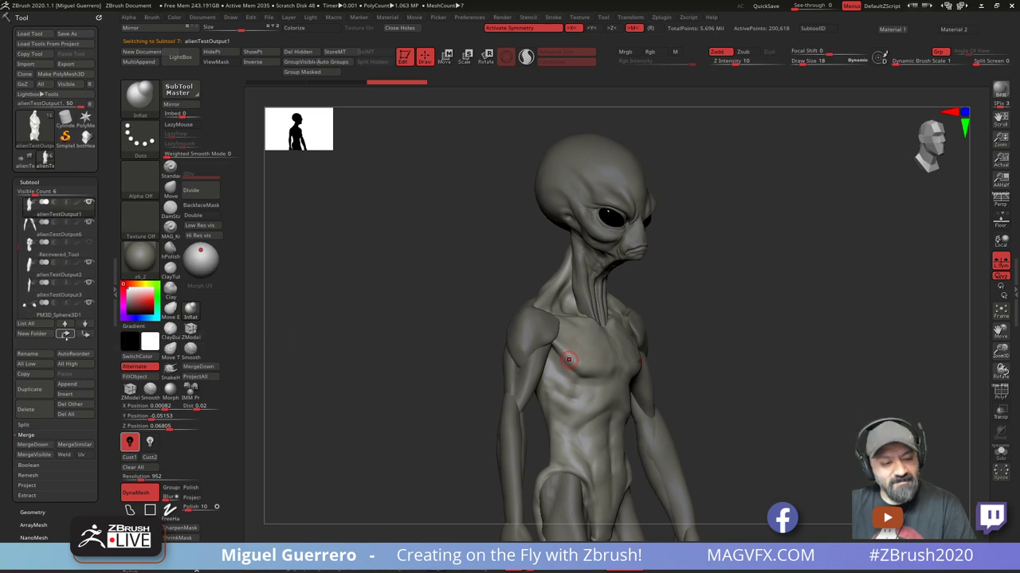
left_click(66, 338)
left_click(66, 337)
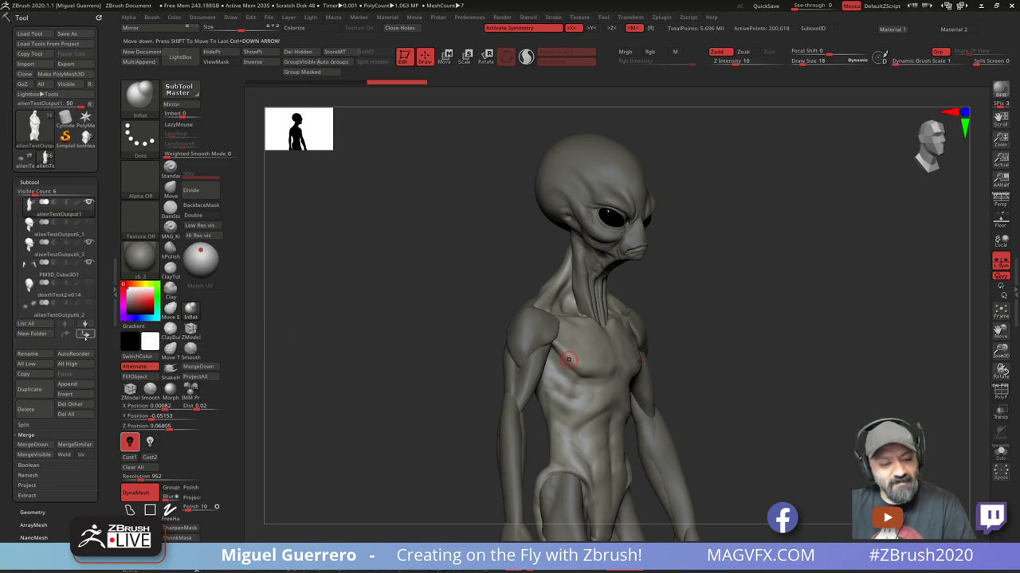
left_click(84, 333)
left_click(84, 334)
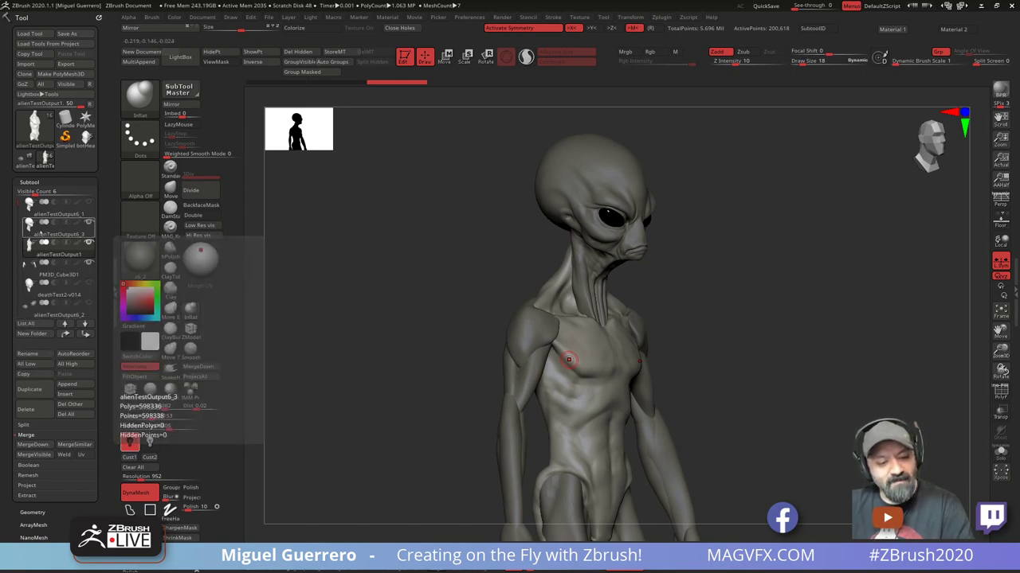
Set the duplicated head to subdivision level 5 and delete its lower subdivision levels
left_click(54, 231)
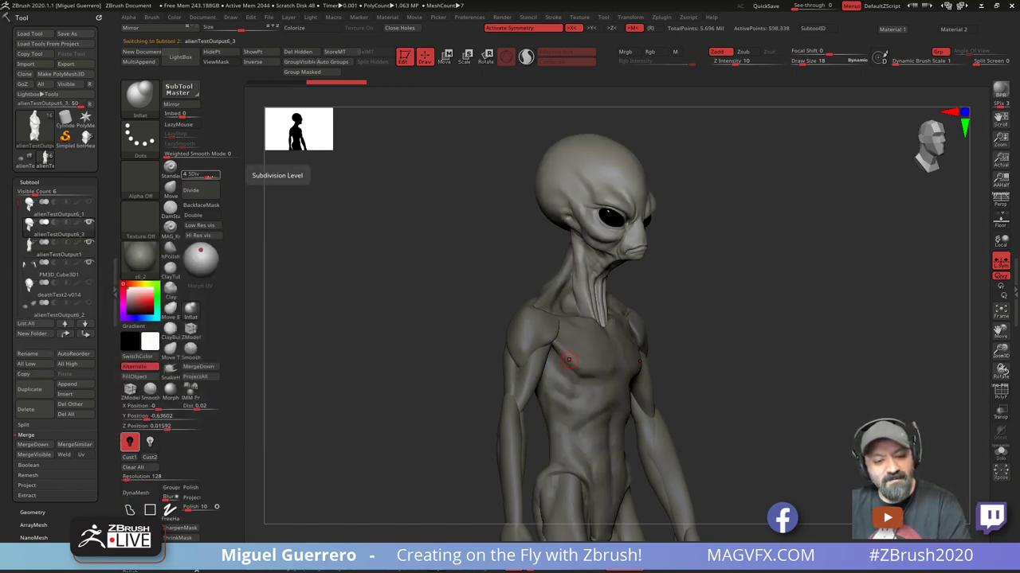
left_click(214, 175)
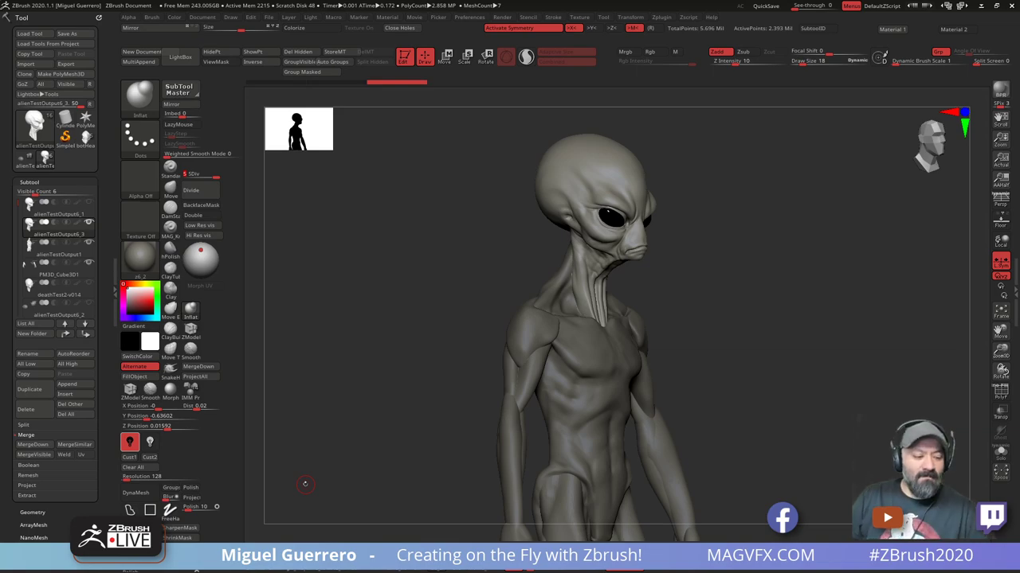
mouse_move(305, 483)
left_mouse_down()
mouse_move(394, 346)
mouse_move(375, 348)
mouse_move(398, 359)
mouse_move(278, 320)
mouse_move(275, 346)
left_mouse_up()
left_click(31, 513)
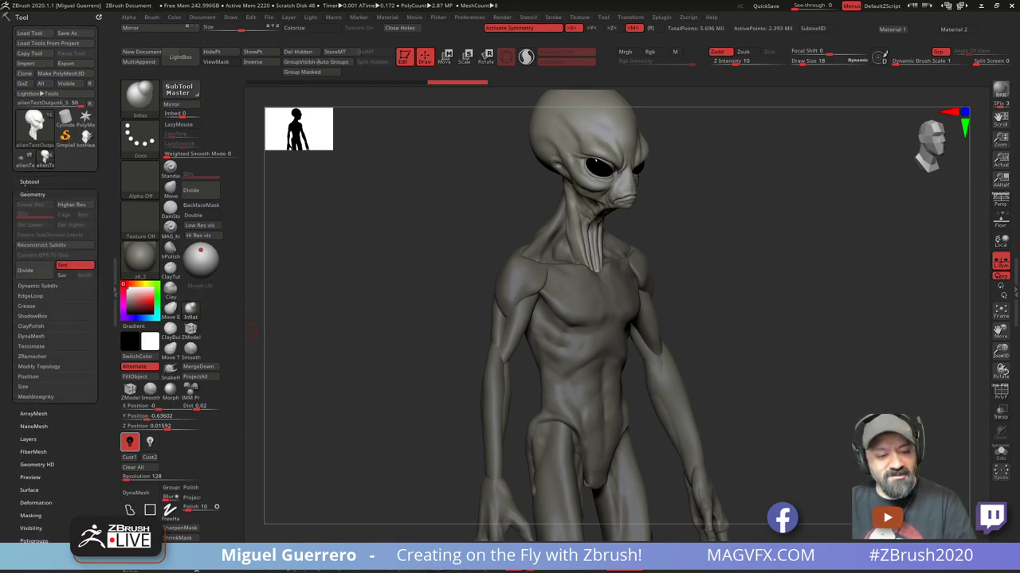
Merge the duplicated head SubTool down into the torso SubTool and confirm the merge
left_click(28, 181)
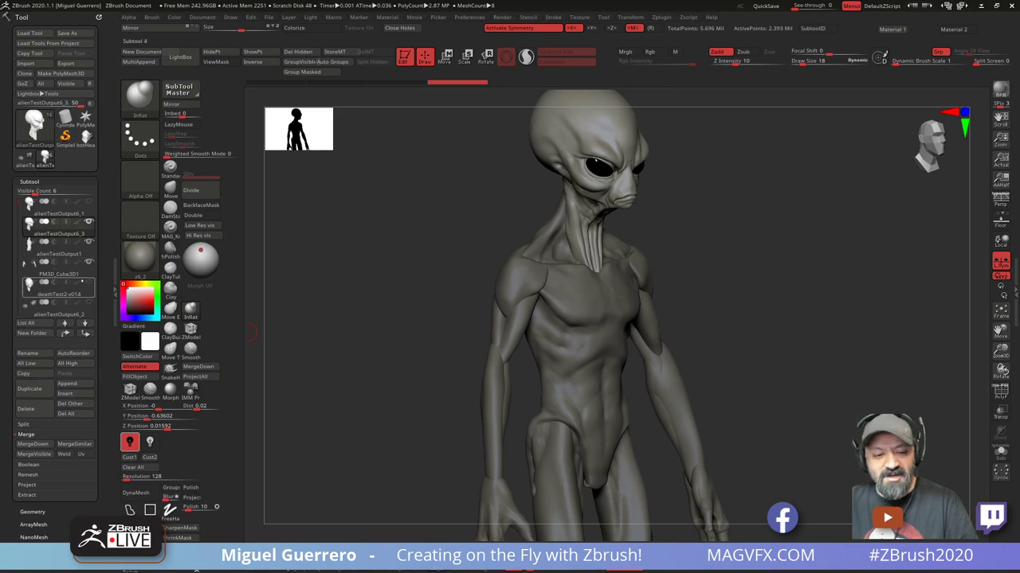
left_click(56, 248)
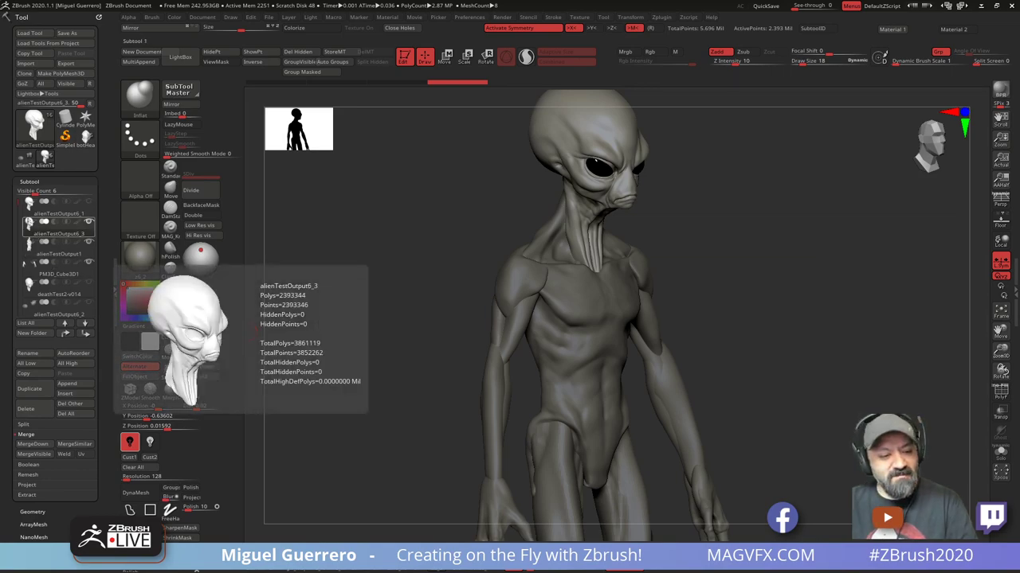
left_click(48, 231)
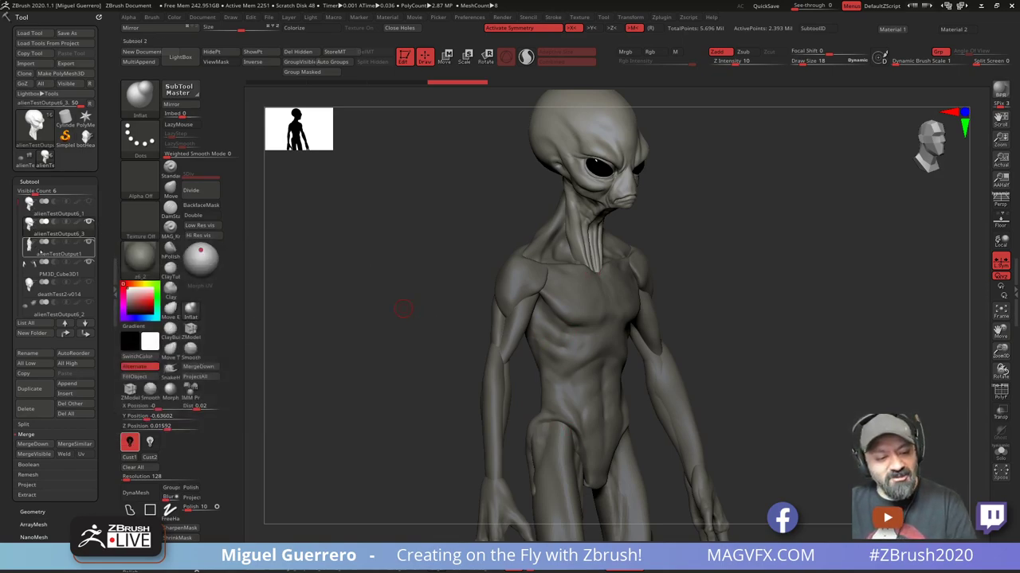
mouse_move(41, 231)
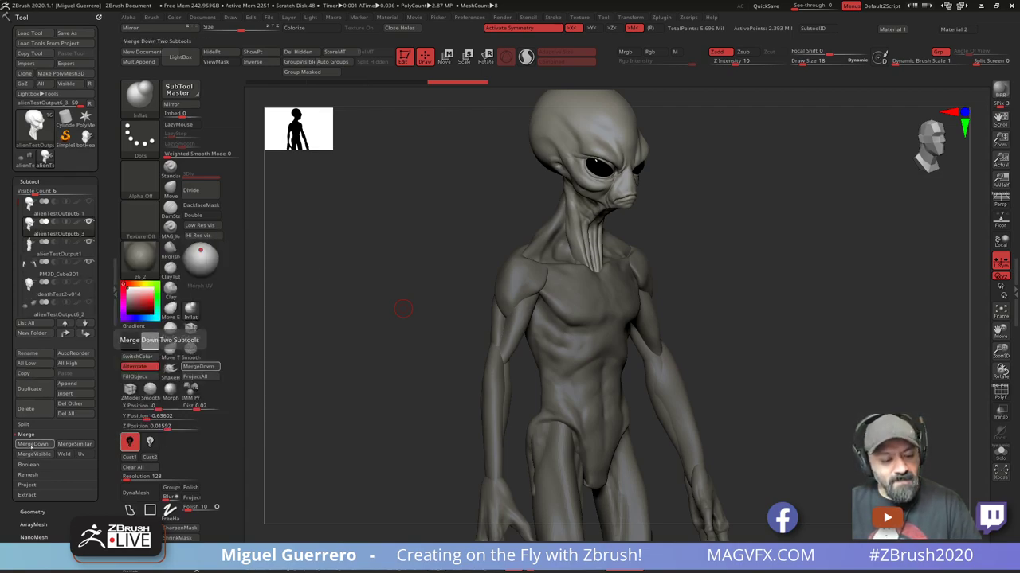
left_click(31, 444)
left_click(132, 470)
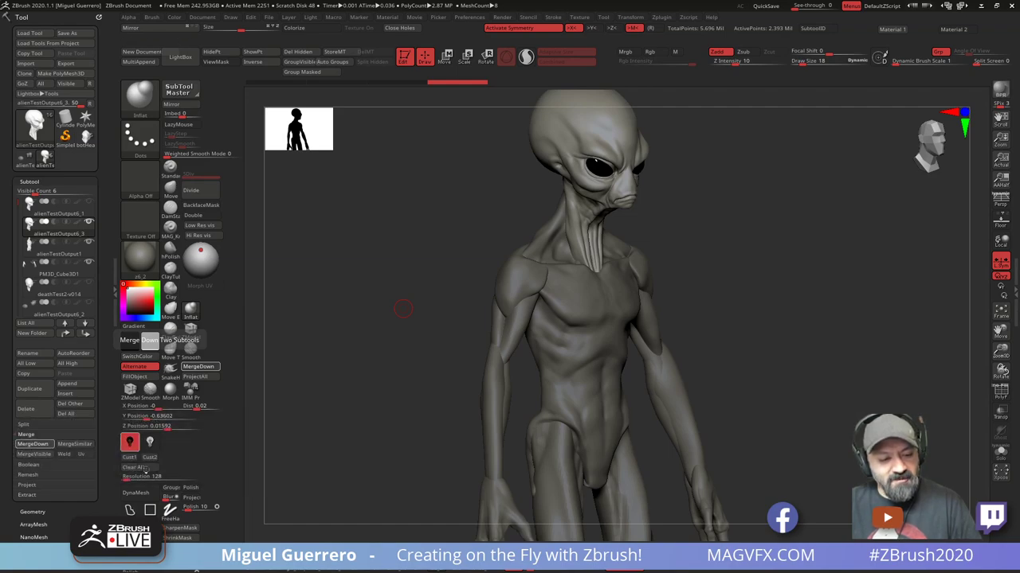
mouse_move(42, 234)
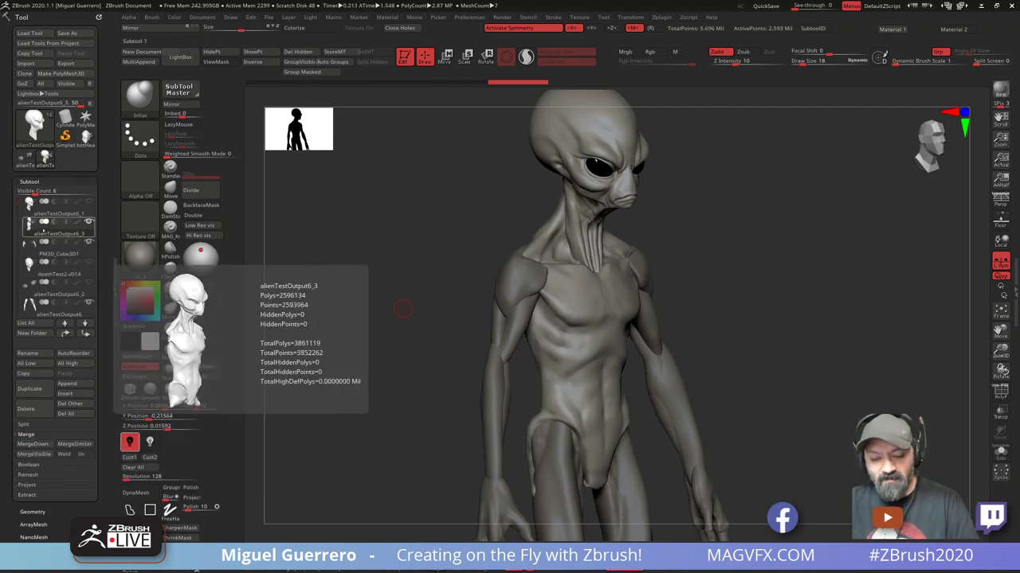
Isolate the merged head-and-torso SubTool in Solo mode and open its geometry settings
left_click_drag(448, 329, 404, 322)
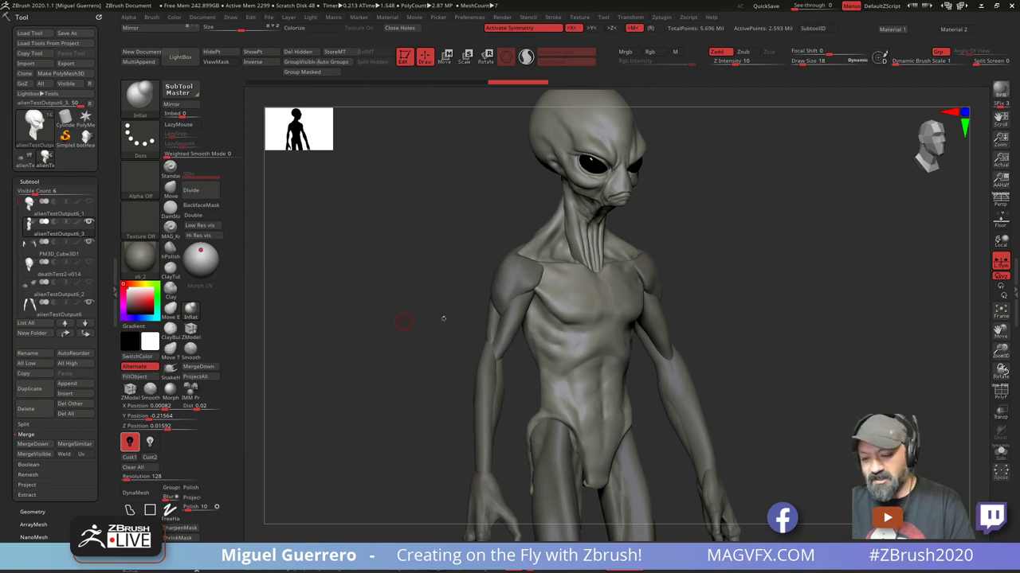
left_click(1000, 452)
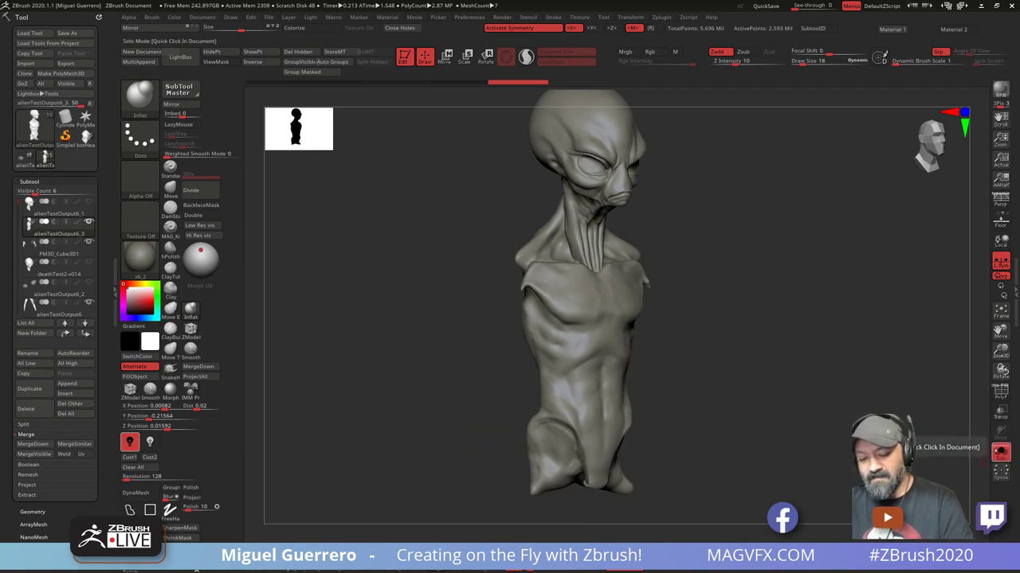
right_click_drag(422, 209, 430, 279, "alt")
right_click_drag(428, 171, 436, 419, "ctrl")
right_click_drag(386, 263, 384, 386, "ctrl")
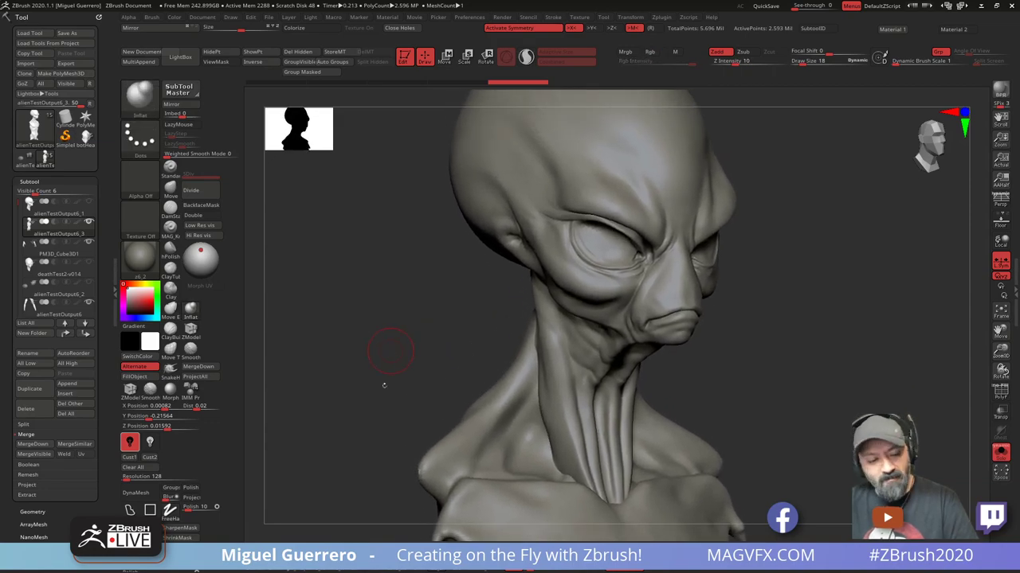
left_click_drag(109, 481, 110, 427)
left_click(33, 422)
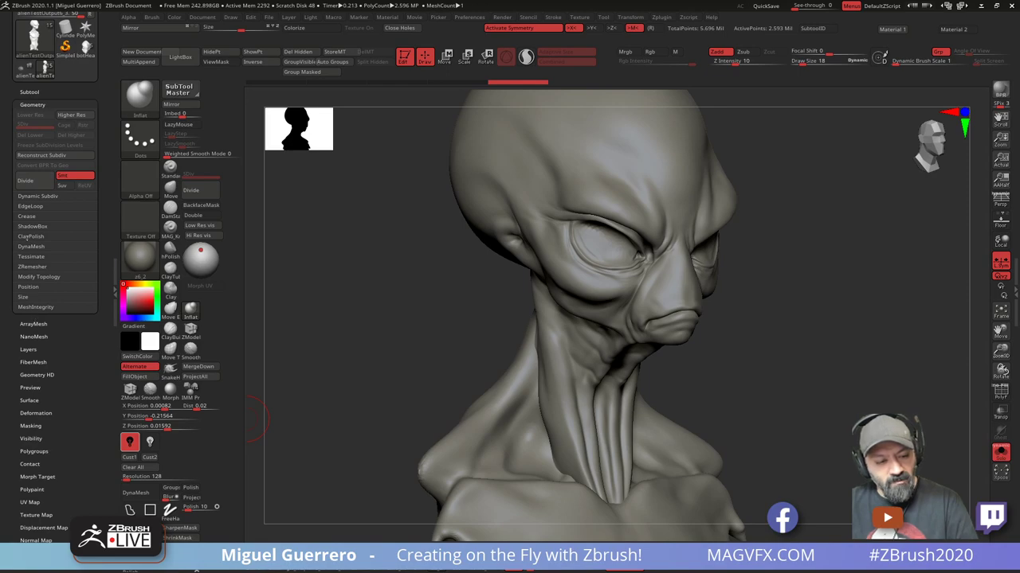
Try DynaMesh on the merged head and torso at resolution 128, then undo it
left_click(28, 247)
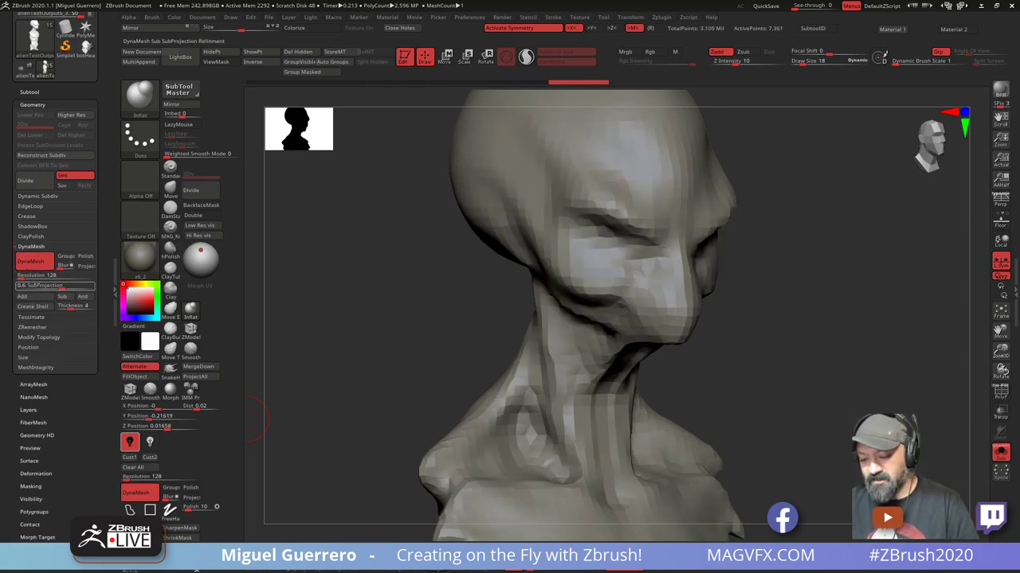
key("ctrl")
key("ctrl+z")
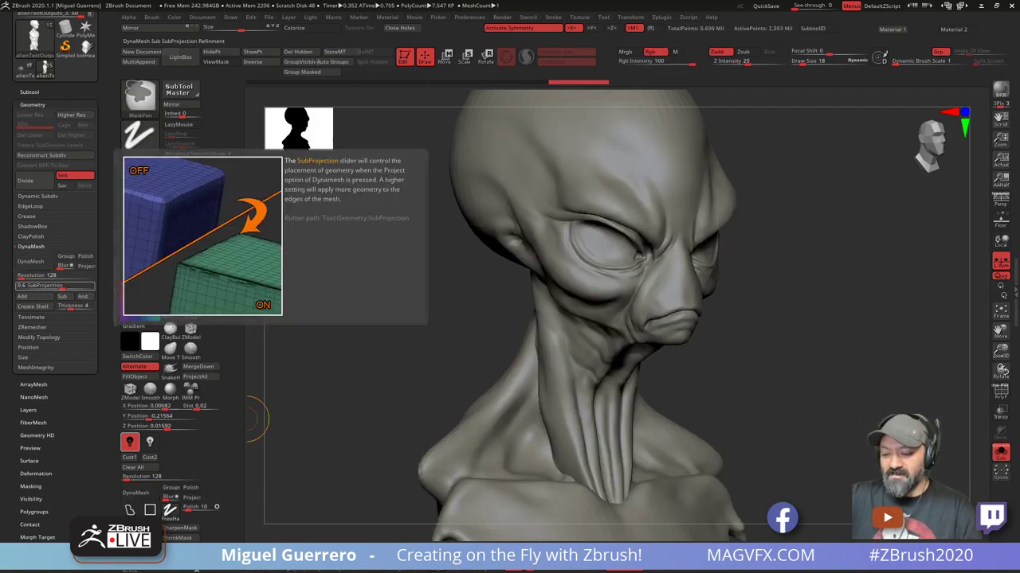
Try DynaMesh on the merged head and torso at resolution 1048, then undo it
left_click_drag(27, 277, 51, 278)
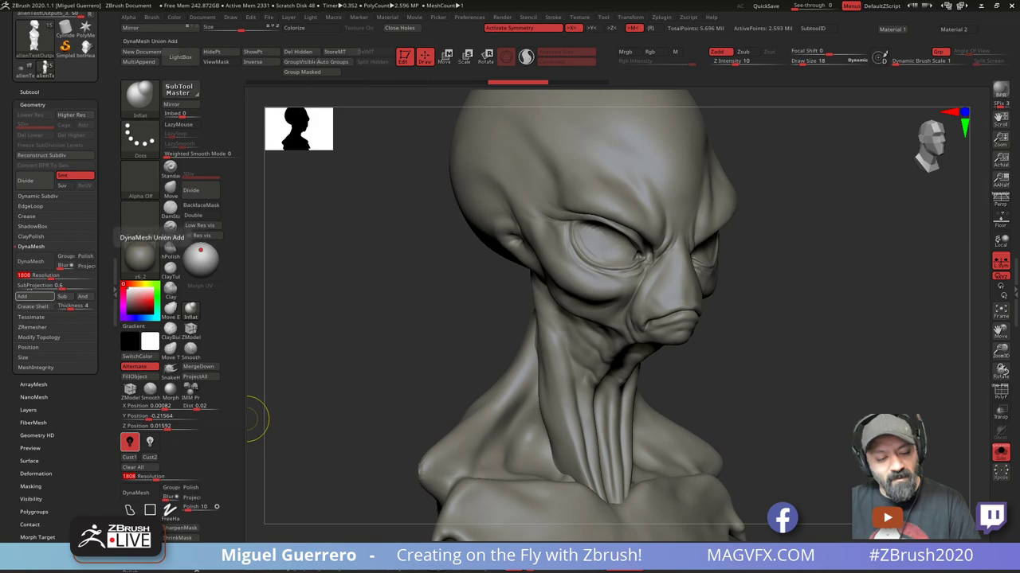
left_click_drag(46, 277, 38, 278)
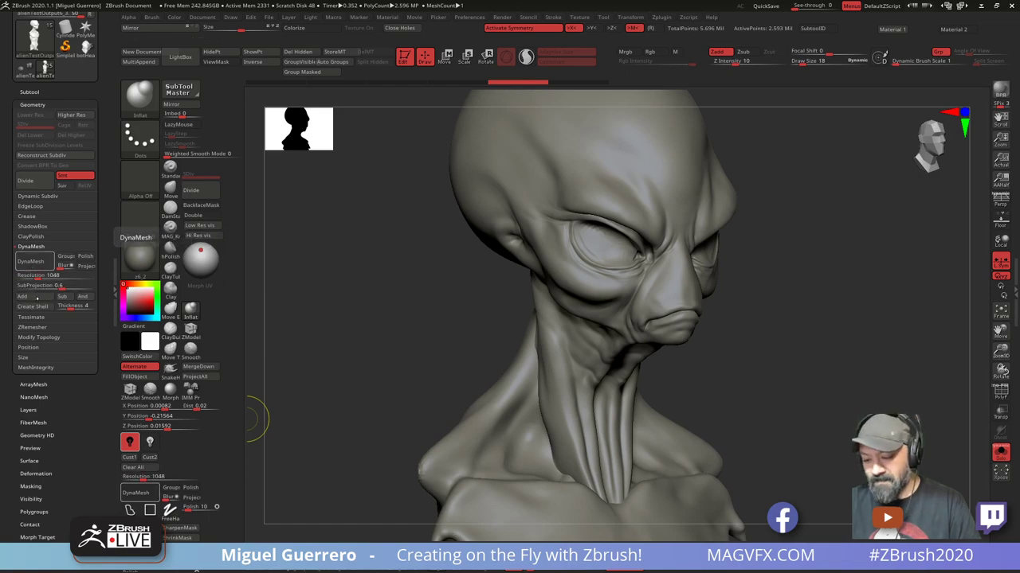
left_click(31, 261)
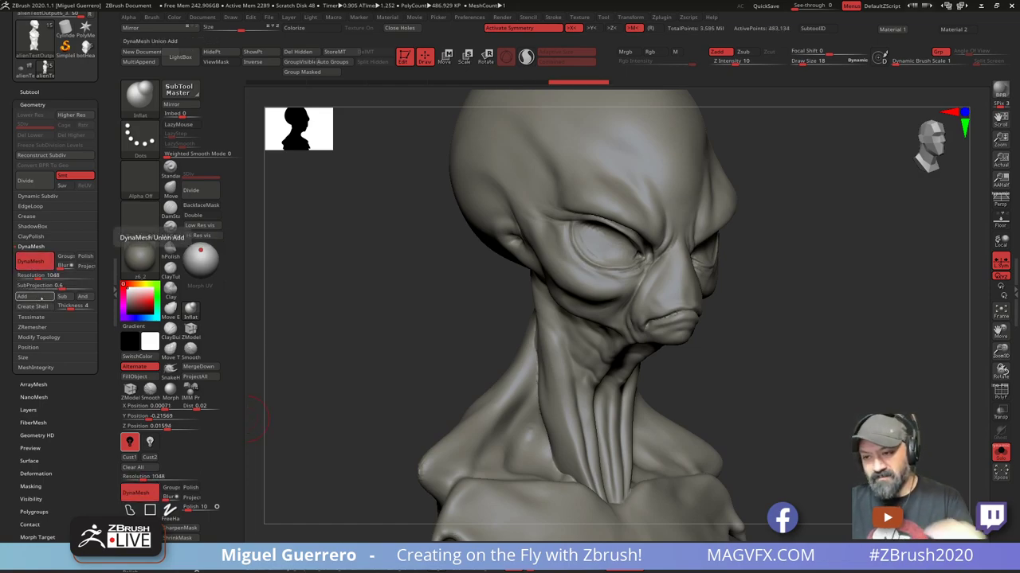
key("ctrl+z")
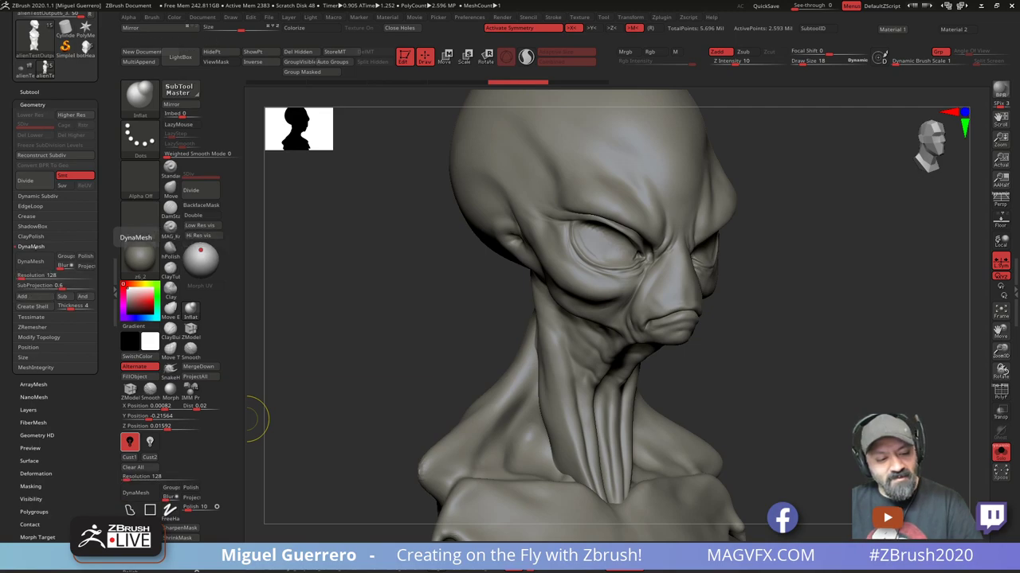
Try DynaMesh at resolution 1624, check the neck detail, then undo the remesh
left_click(36, 275)
type("128")
key("Return")
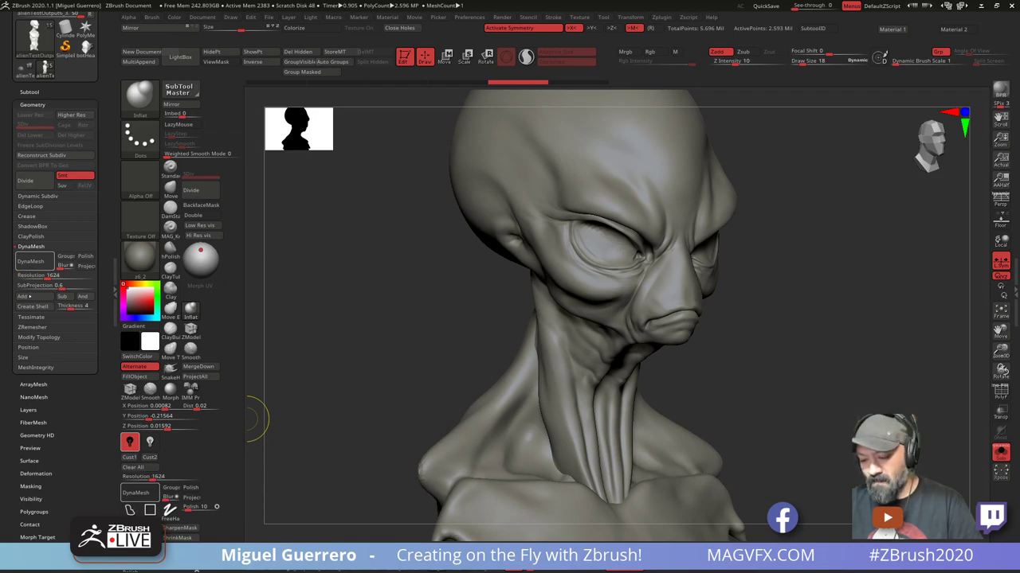
left_click(28, 297)
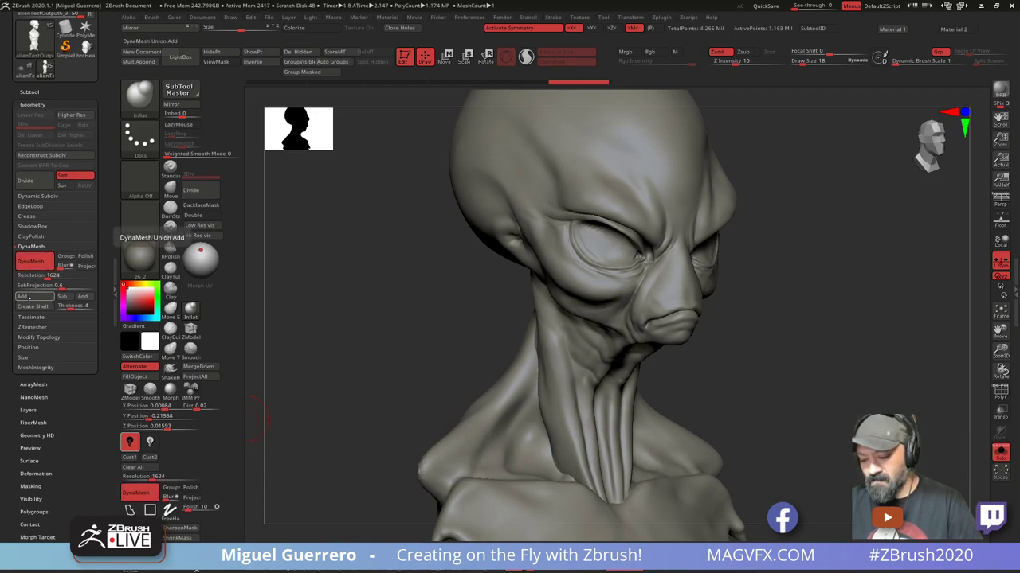
left_click_drag(417, 346, 402, 287)
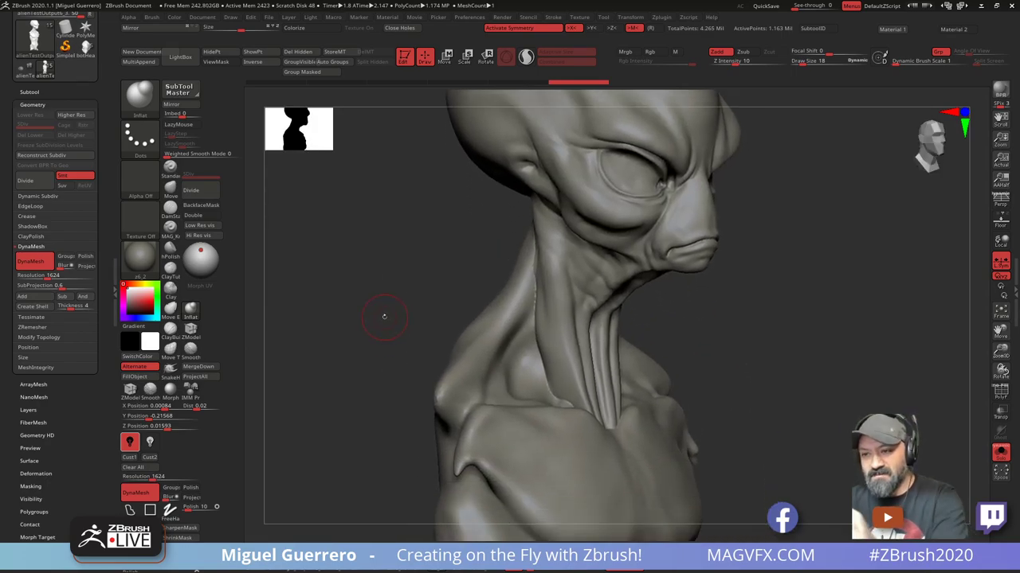
key("ctrl+z")
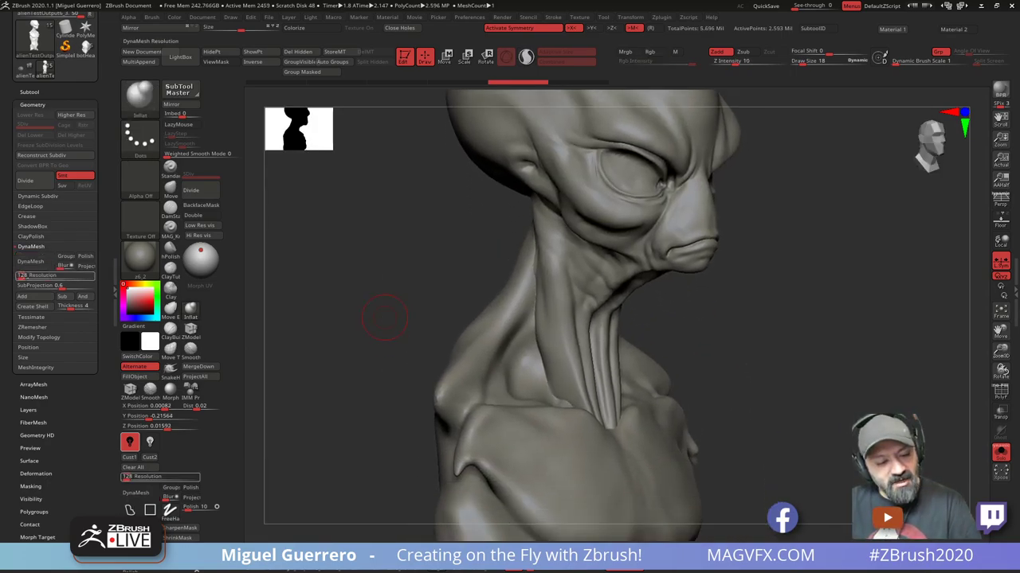
DynaMesh the merged head and torso into one mesh at resolution 1992
left_click_drag(24, 277, 54, 279)
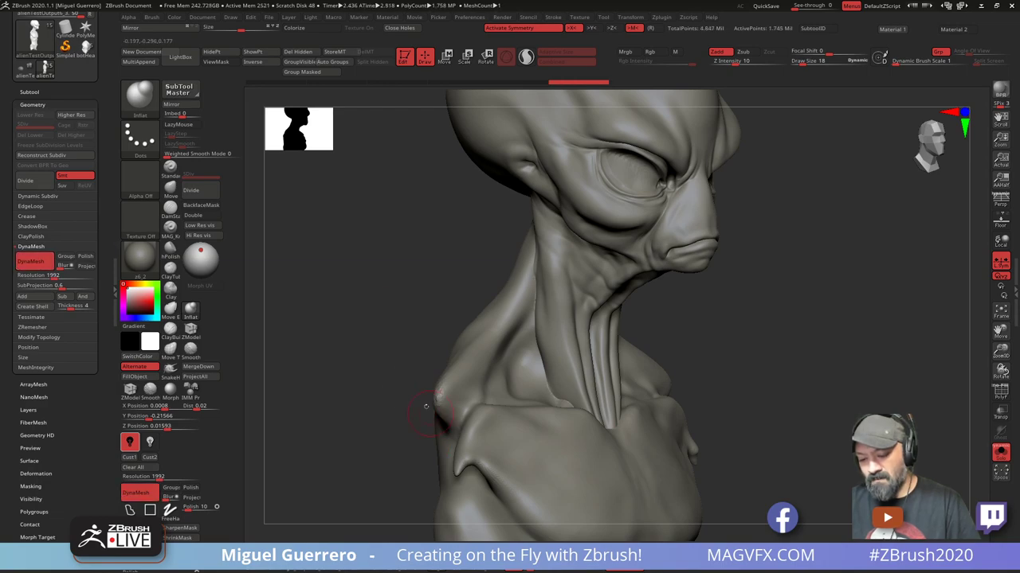
left_click_drag(426, 407, 398, 346)
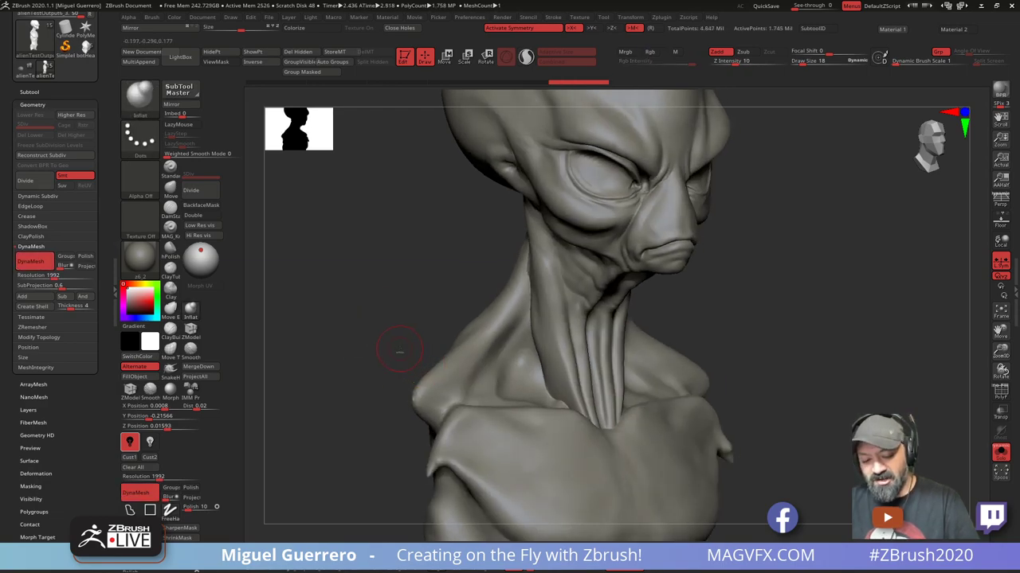
right_click_drag(400, 351, 409, 273, "ctrl")
Smooth the seams along the side and front of the neck down to the collarbones
left_click_drag(496, 258, 513, 227, "shift")
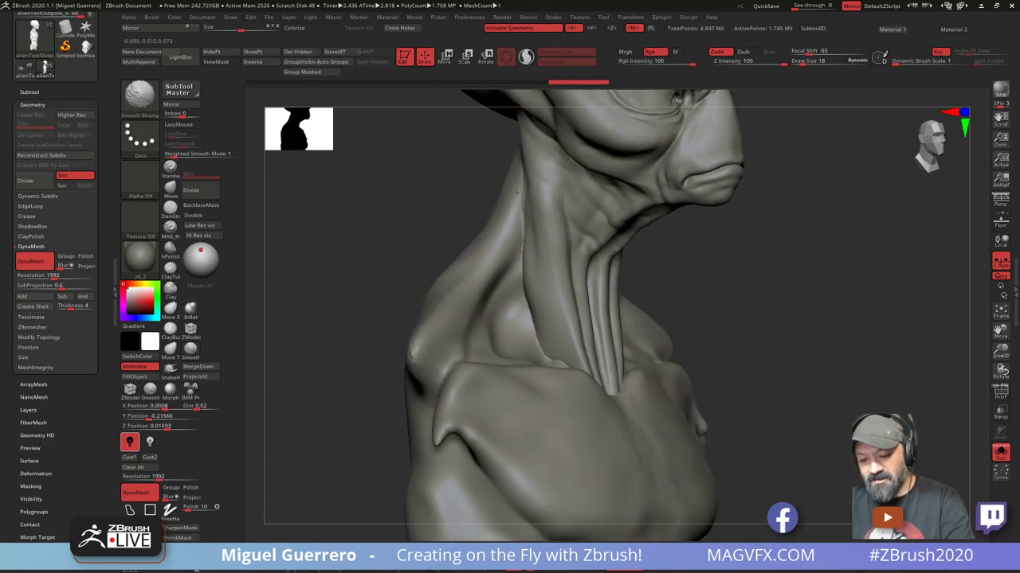
left_click_drag(516, 192, 515, 175, "shift")
mouse_move(514, 175)
left_mouse_down("shift")
mouse_move(528, 307)
mouse_move(520, 296)
left_mouse_up("shift")
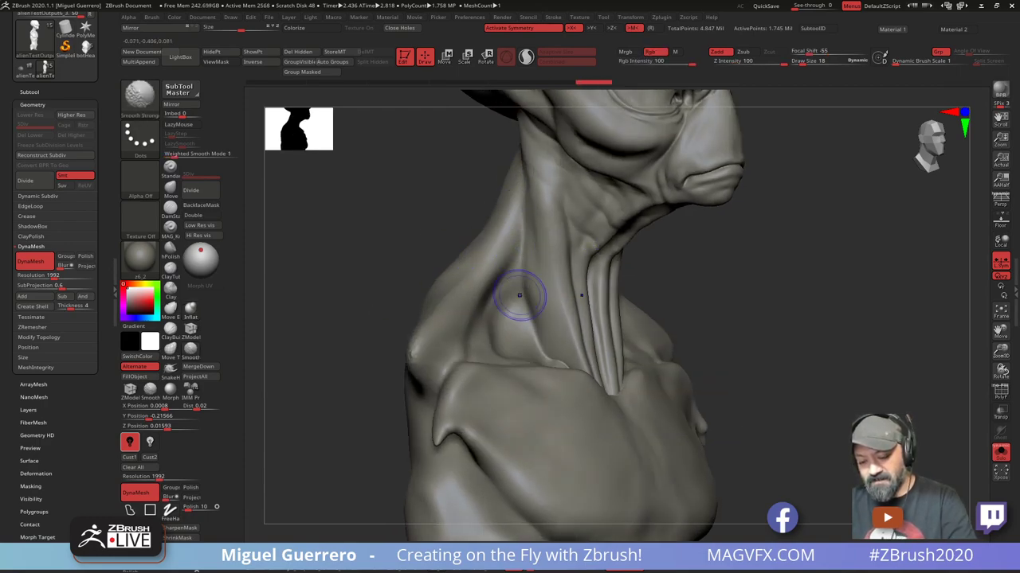
right_click_drag(519, 296, 514, 310)
left_click_drag(529, 298, 544, 351, "shift")
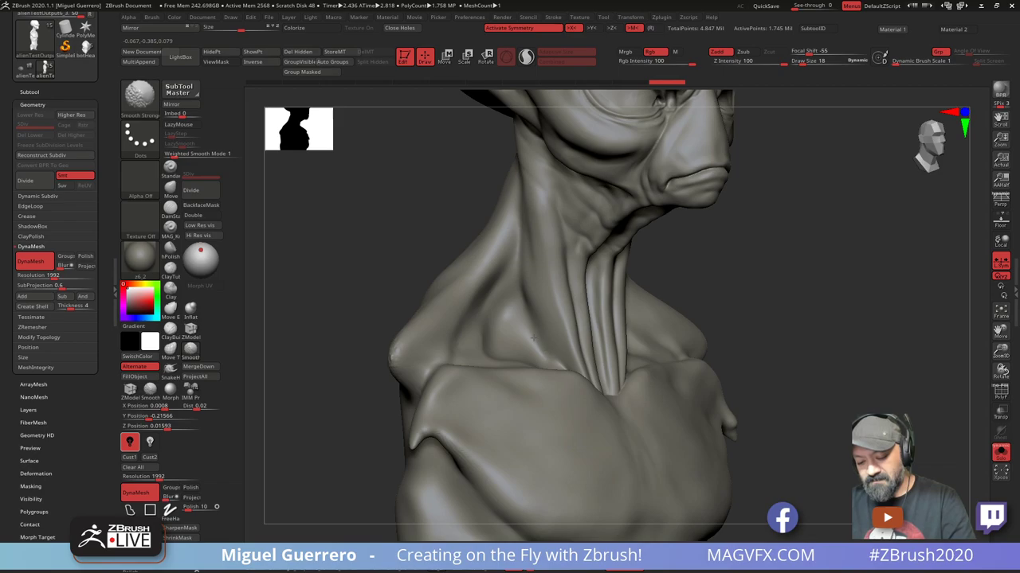
right_click_drag(510, 307, 523, 353)
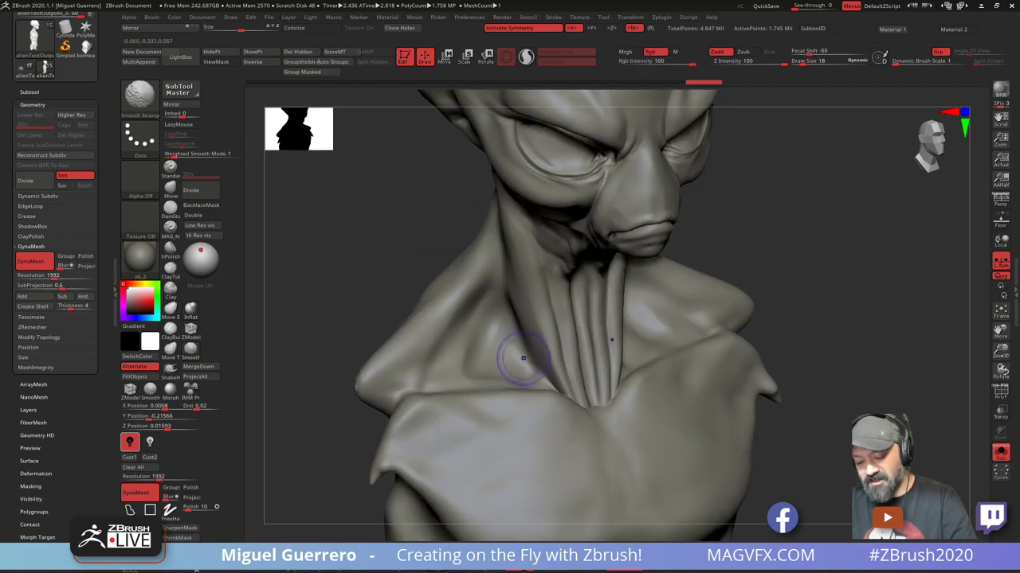
left_click_drag(566, 401, 556, 388, "shift")
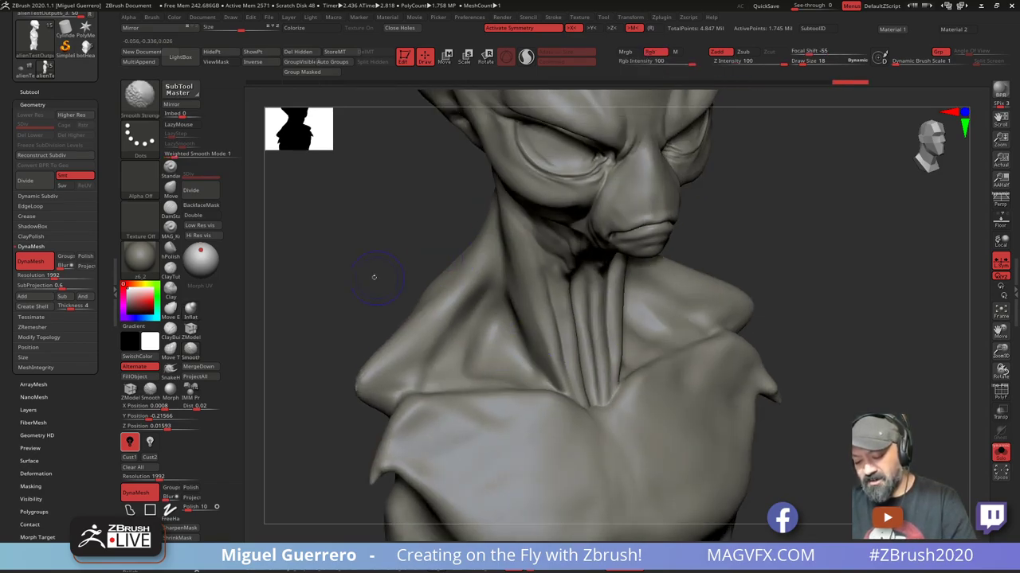
right_click_drag(374, 277, 398, 237)
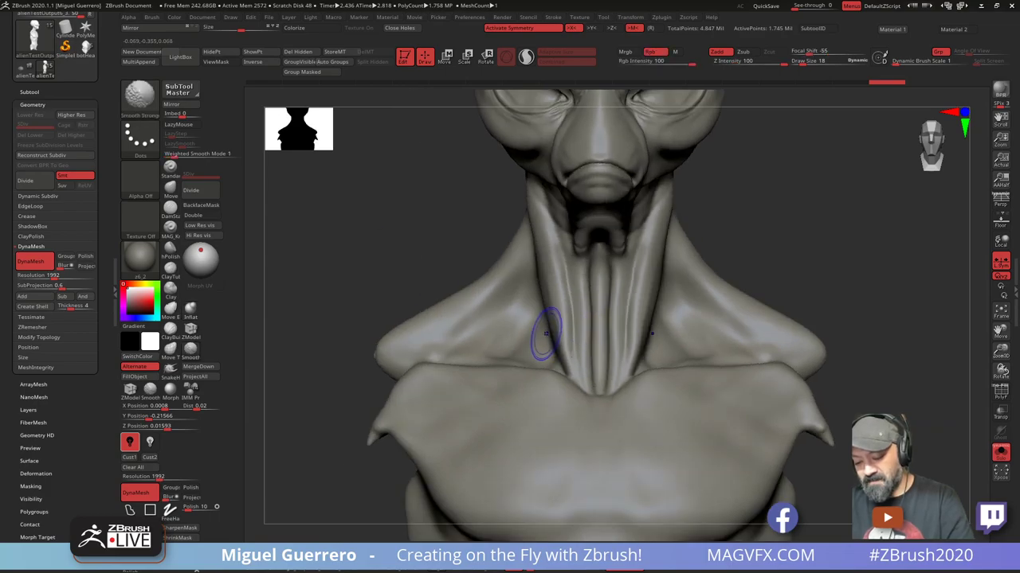
left_click_drag(563, 365, 545, 341, "shift")
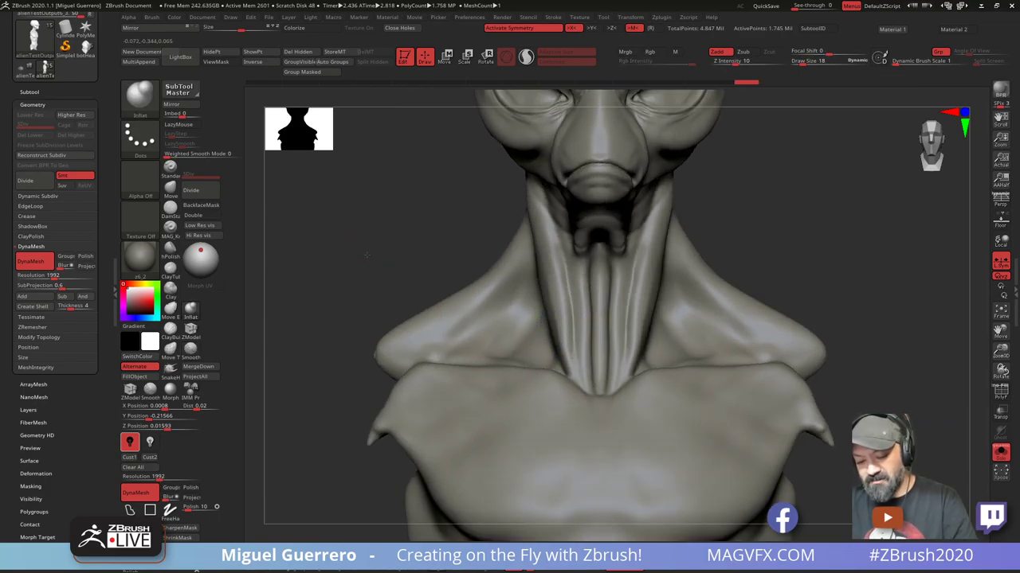
Smooth the seam at the back of the neck under the skull and the rough patch on the shoulder
mouse_move(401, 274)
right_mouse_down()
mouse_move(551, 375)
mouse_move(544, 342)
mouse_move(504, 278)
right_mouse_up()
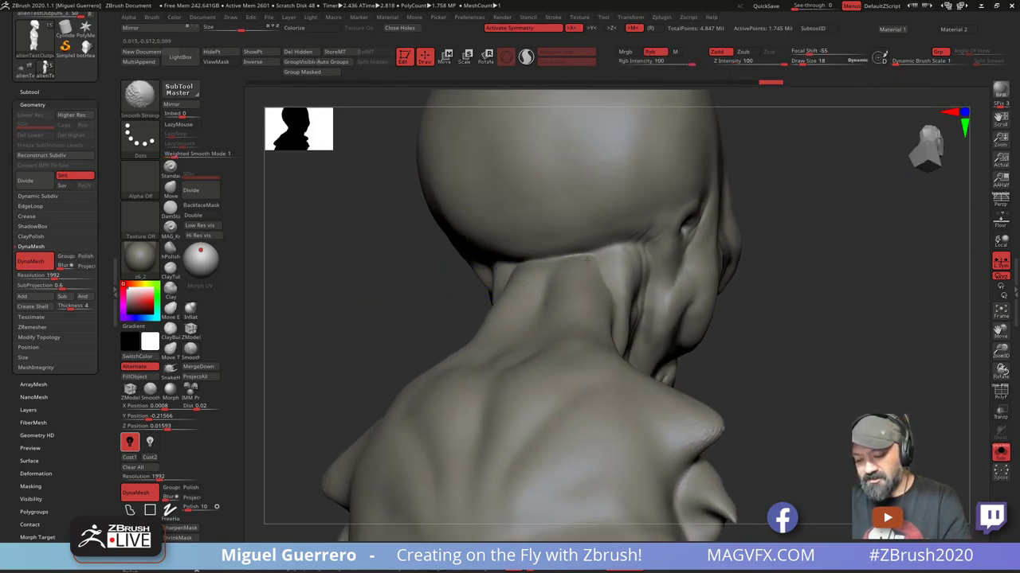
left_click_drag(538, 256, 562, 253, "shift")
right_click_drag(562, 253, 567, 255, "shift")
right_click_drag(355, 260, 307, 270)
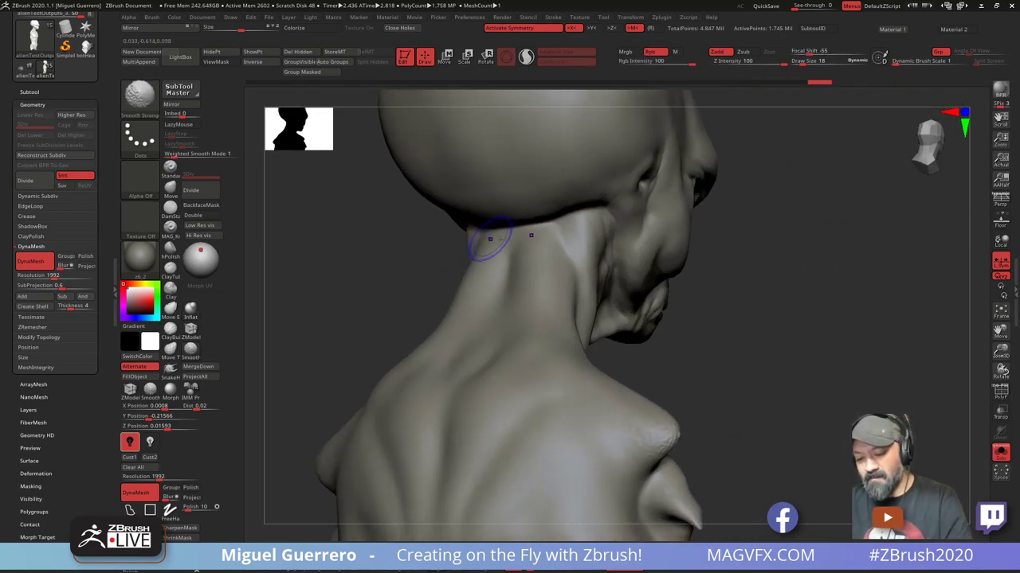
right_click_drag(570, 283, 533, 240)
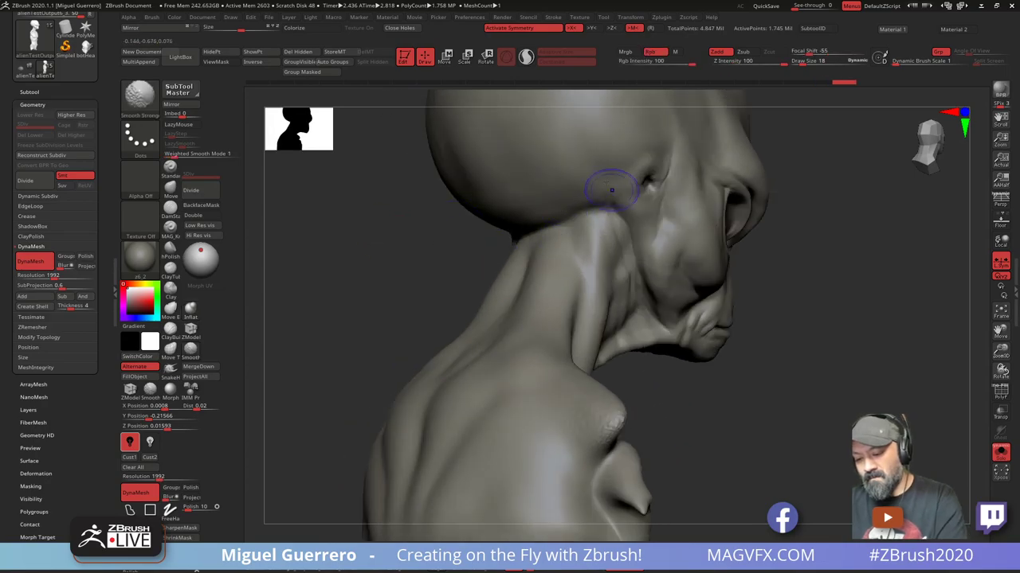
right_click_drag(612, 189, 418, 293)
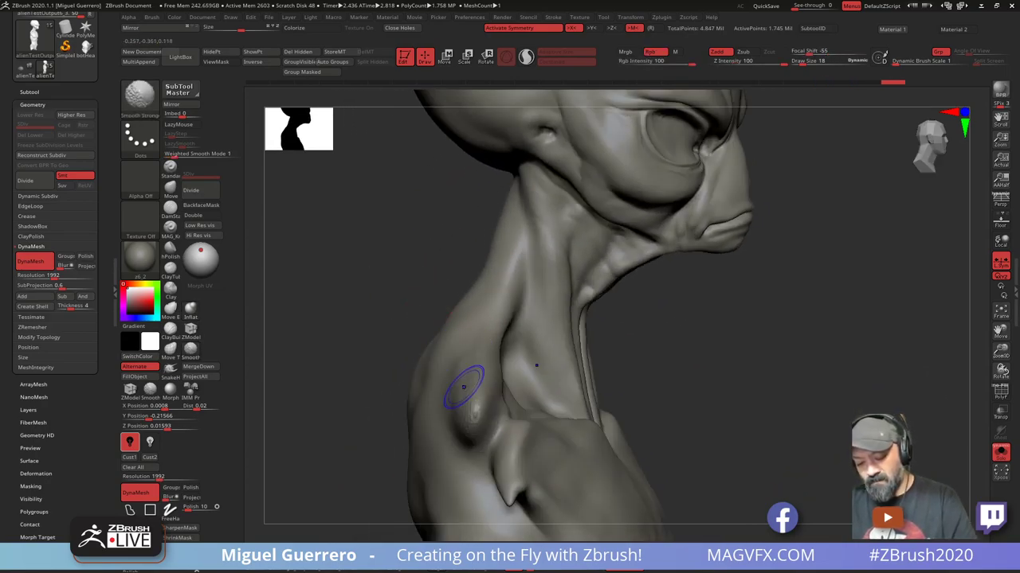
left_click_drag(463, 387, 488, 442, "shift")
Leave Solo mode to show the other visible SubTools and review the joined body in the SubTool list and viewport
right_click_drag(390, 317, 342, 301)
mouse_move(342, 301)
right_mouse_down("ctrl")
mouse_move(359, 286)
mouse_move(373, 293)
mouse_move(372, 342)
mouse_move(406, 292)
mouse_move(368, 300)
mouse_move(248, 223)
right_mouse_up("ctrl")
left_click(30, 92)
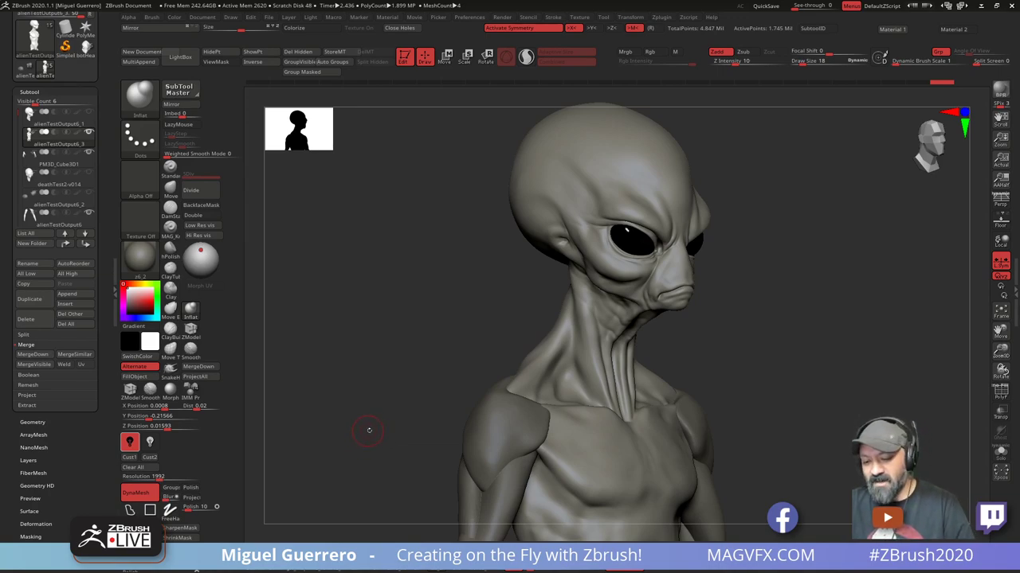
right_click_drag(369, 430, 391, 385, "alt")
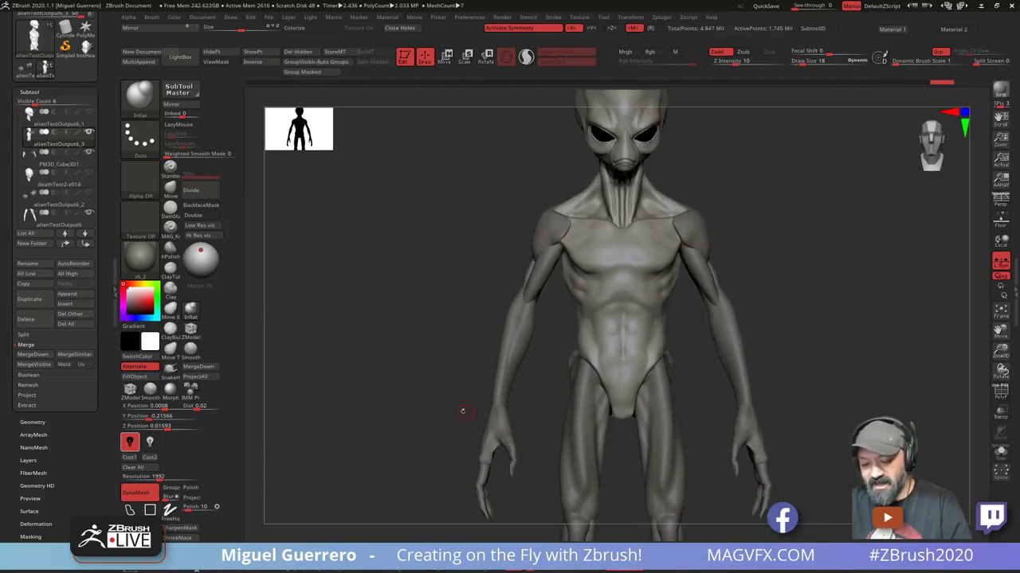
Make the hands SubTool PM3D_Cube3D1 active
mouse_move(462, 411)
left_mouse_down("alt")
mouse_move(420, 362)
mouse_move(446, 378)
mouse_move(398, 379)
left_mouse_up("alt")
right_click_drag(397, 379, 390, 330, "ctrl")
right_click_drag(390, 330, 412, 347, "ctrl")
right_click_drag(412, 347, 415, 309, "alt")
left_click_drag(414, 308, 470, 163)
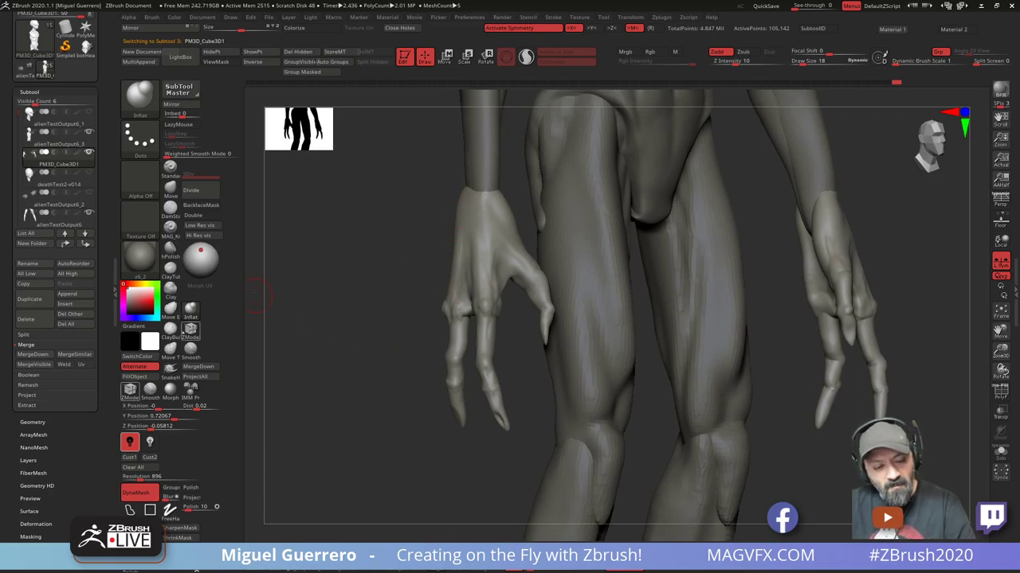
right_click_drag(349, 416, 335, 380, "ctrl")
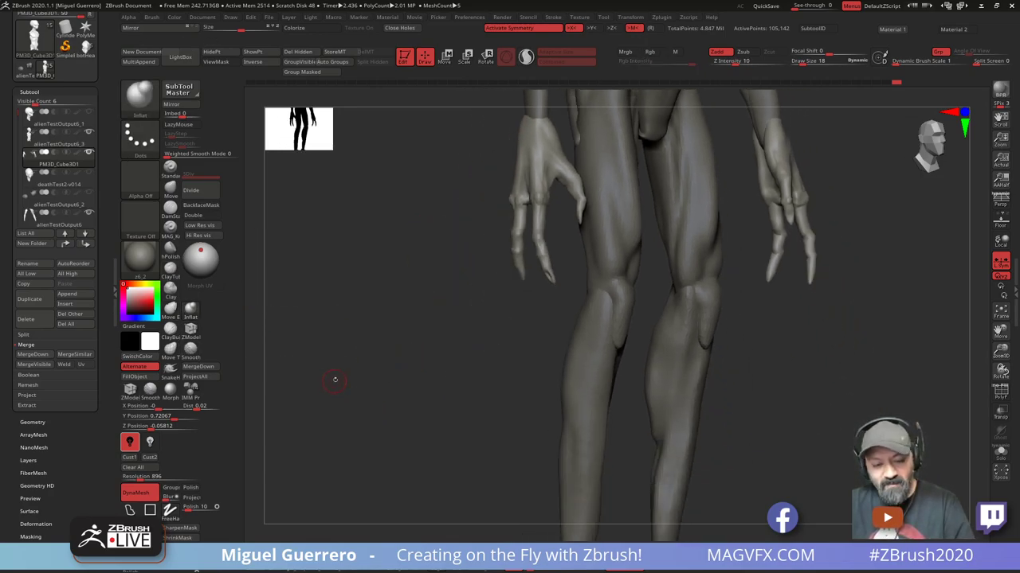
left_click_drag(335, 379, 324, 345, "alt")
left_click_drag(321, 230, 323, 309)
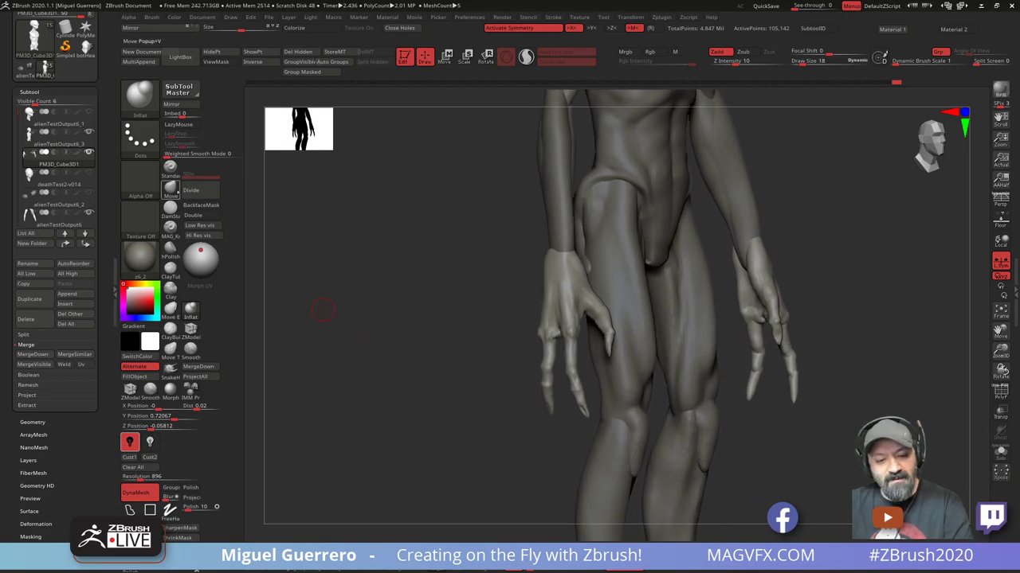
Adjust the hand around the base of the thumb with the Move brush and smooth the area
key("v")
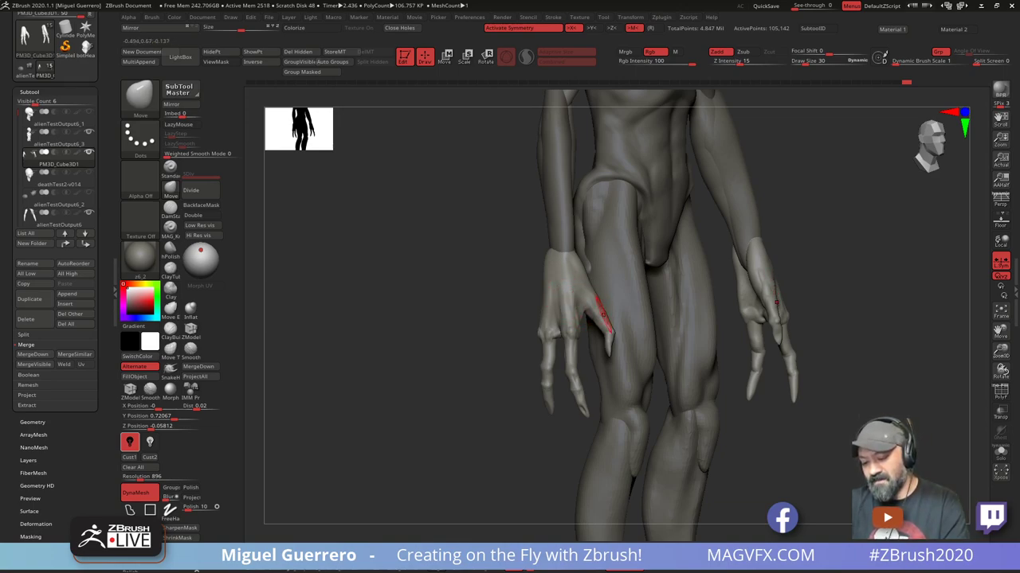
left_click_drag(472, 320, 400, 336)
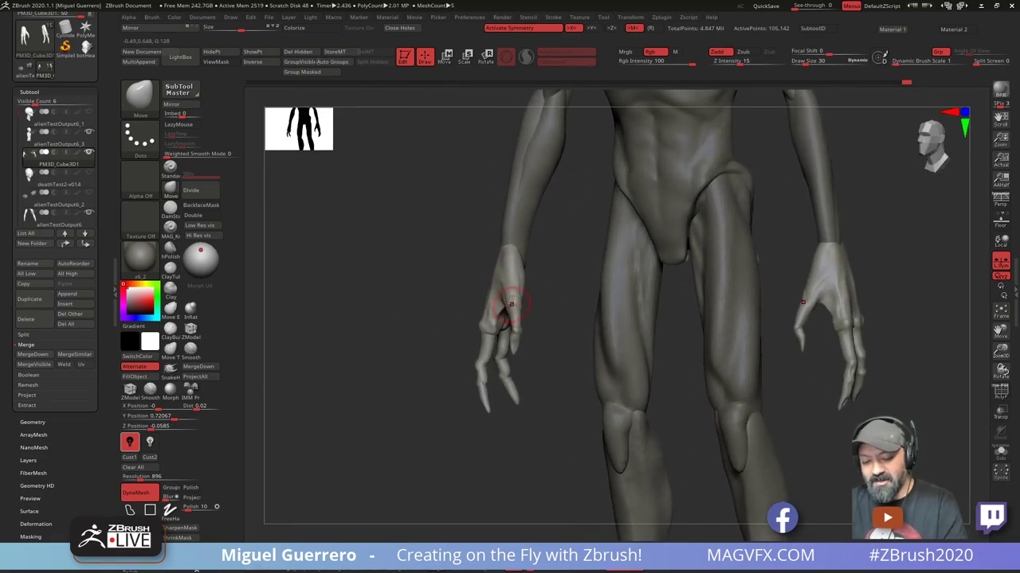
left_click_drag(454, 313, 422, 312)
mouse_move(411, 324)
right_mouse_down("ctrl")
mouse_move(387, 330)
mouse_move(451, 295)
mouse_move(460, 351)
right_mouse_up("ctrl")
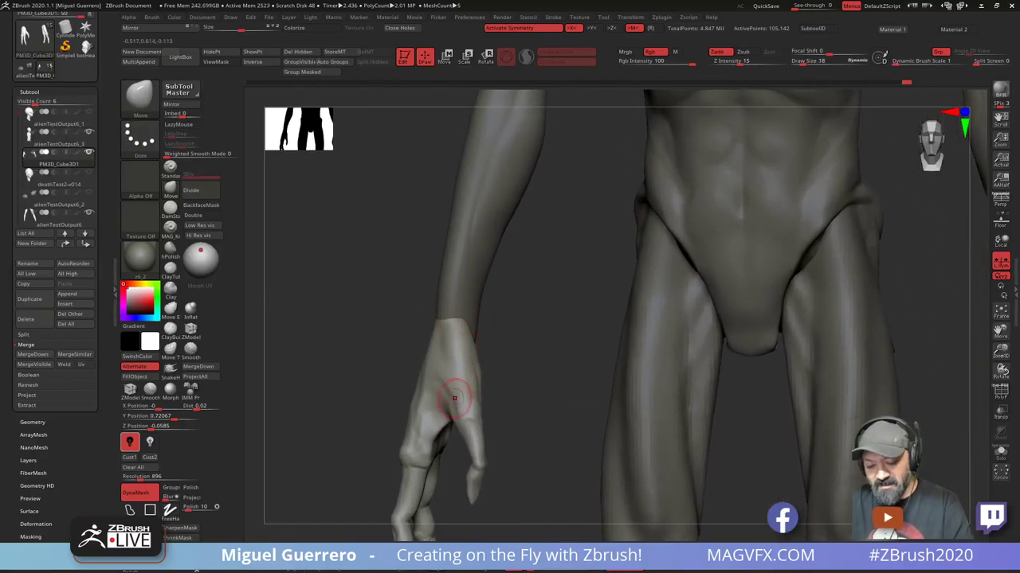
left_click_drag(465, 418, 466, 430, "shift")
mouse_move(386, 360)
left_mouse_down("shift")
mouse_move(365, 361)
mouse_move(378, 385)
mouse_move(364, 375)
mouse_move(417, 253)
left_mouse_up("shift")
key("shift")
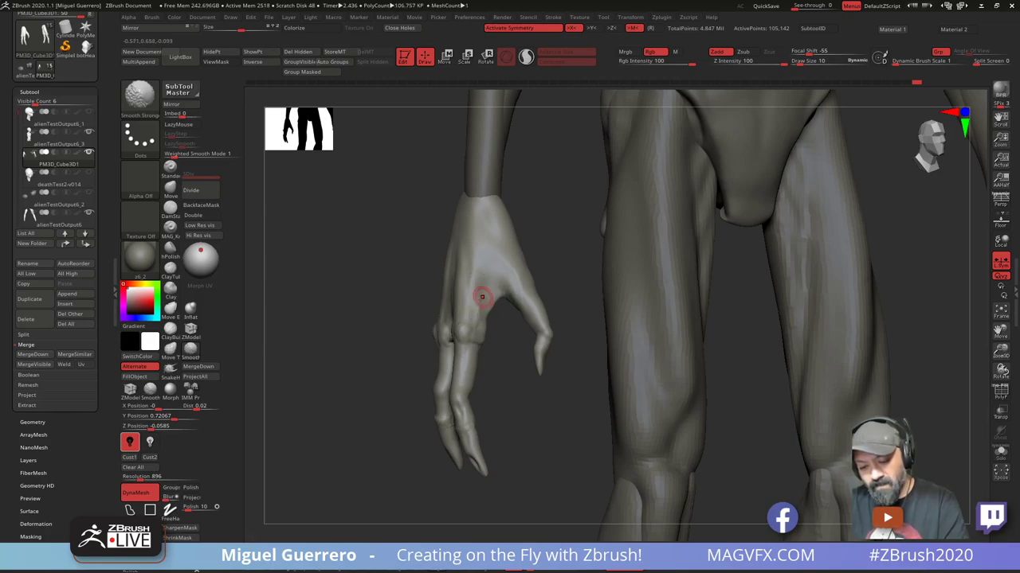
Mask the web of the hand between the thumb and the index finger
key("ctrl")
left_click_drag(480, 308, 499, 285, "ctrl")
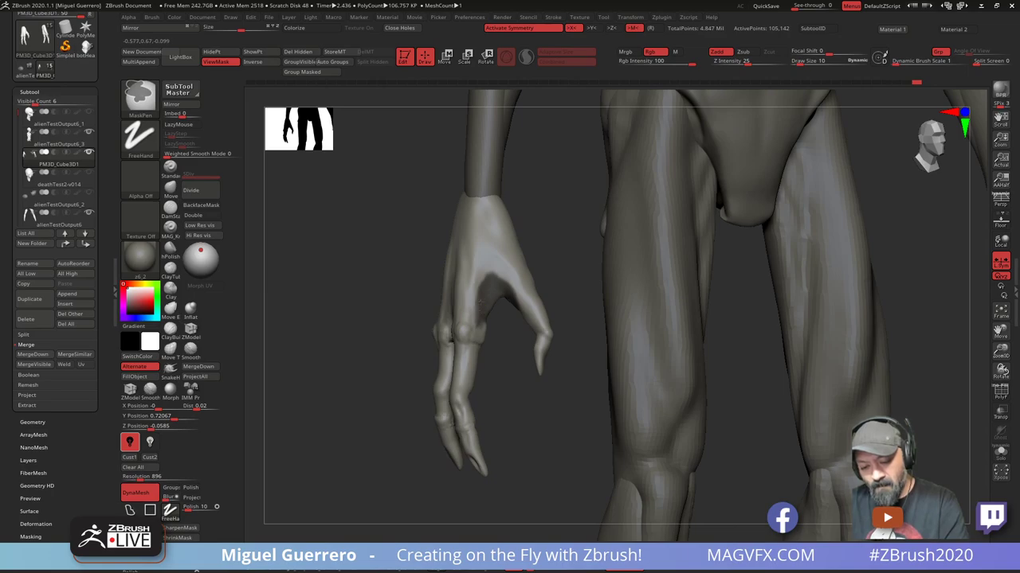
right_click_drag(483, 335, 547, 300)
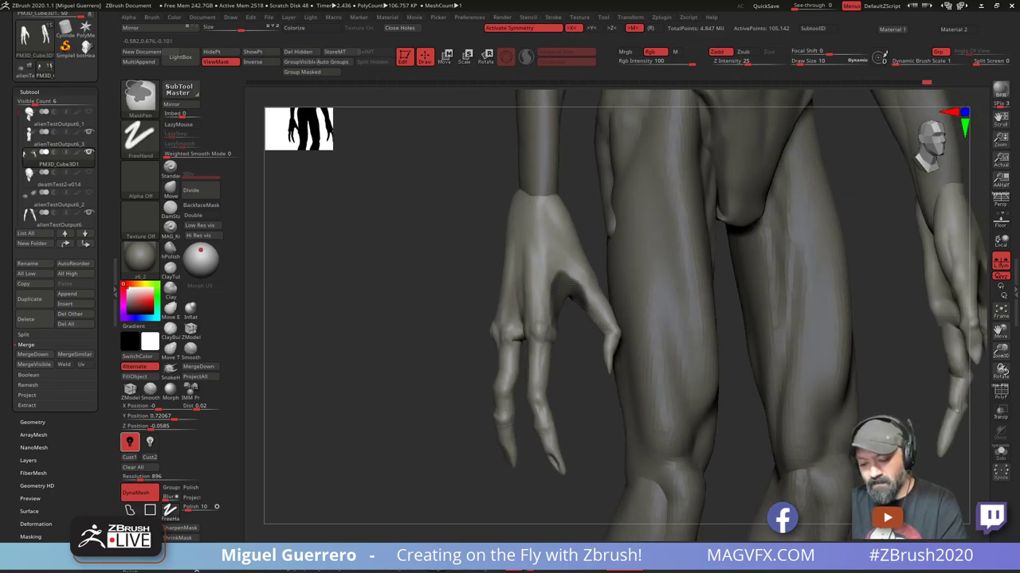
mouse_move(437, 284)
left_mouse_down()
mouse_move(383, 271)
mouse_move(395, 255)
left_mouse_up()
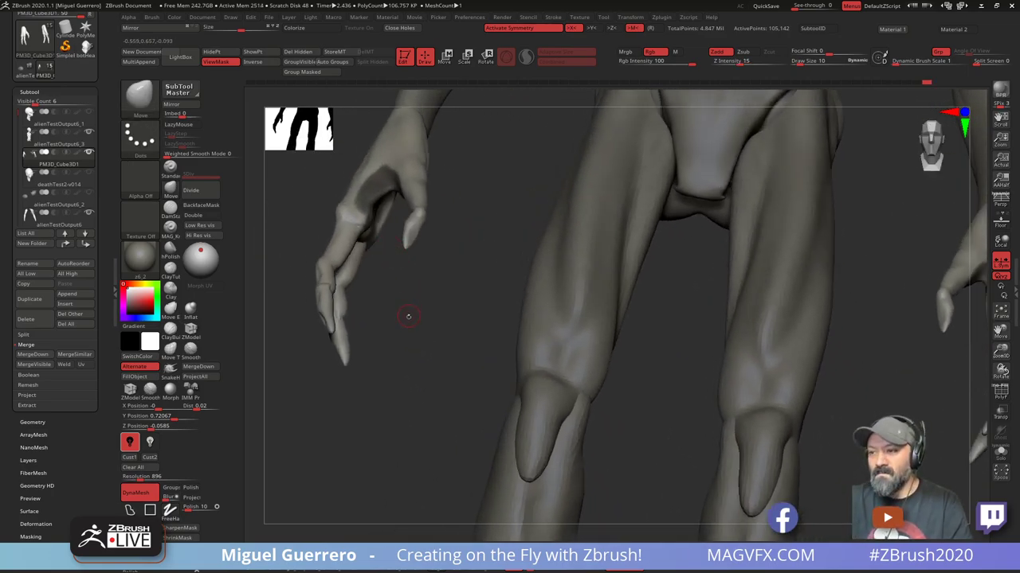
right_click_drag(408, 316, 390, 335)
right_click_drag(337, 307, 473, 284)
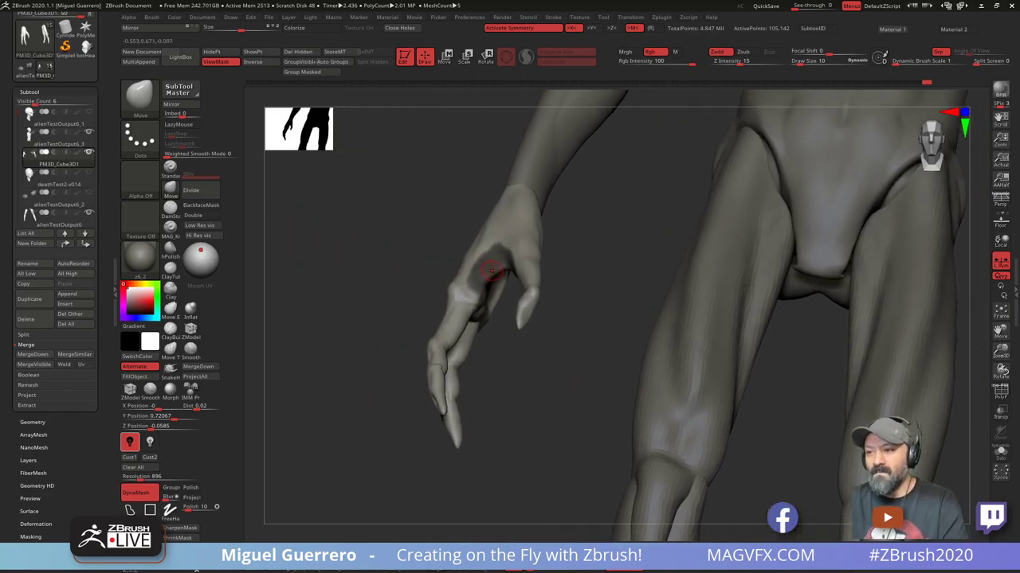
key("f")
key("f")
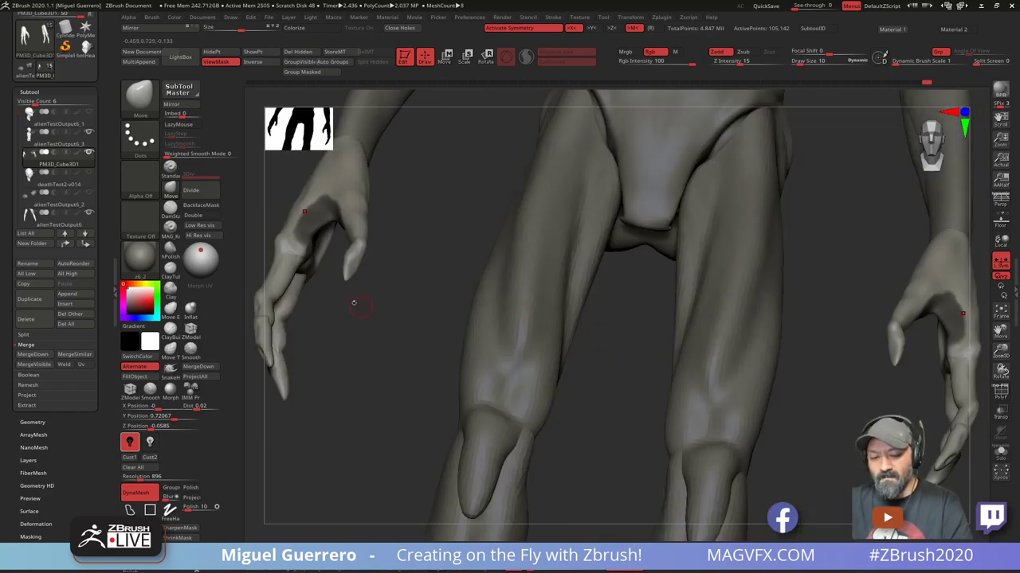
Isolate the hands in Solo mode and invert the mask so only the thumb web stays editable
right_click_drag(354, 304, 653, 363, "alt")
left_click(1000, 452)
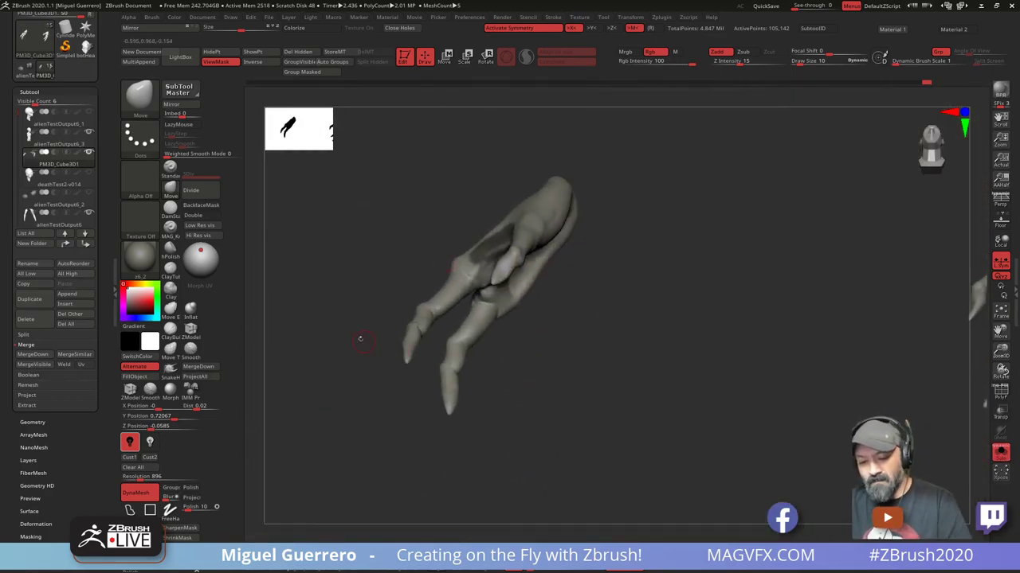
right_click_drag(361, 339, 474, 239)
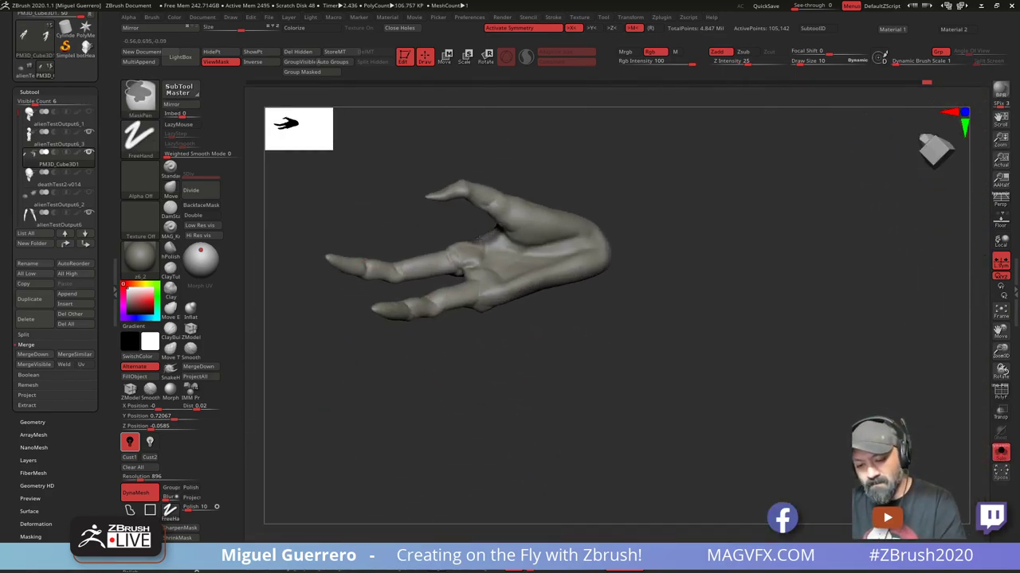
left_click(394, 219, "ctrl")
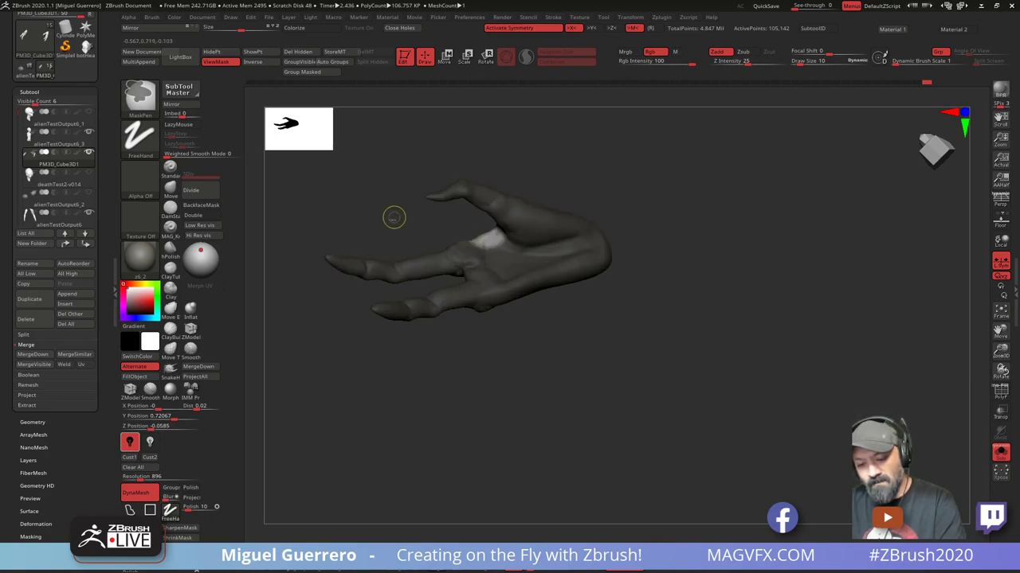
mouse_move(394, 219)
left_mouse_down()
mouse_move(425, 282)
mouse_move(419, 269)
left_mouse_up()
right_click_drag(419, 269, 465, 244)
right_click_drag(629, 334, 654, 355)
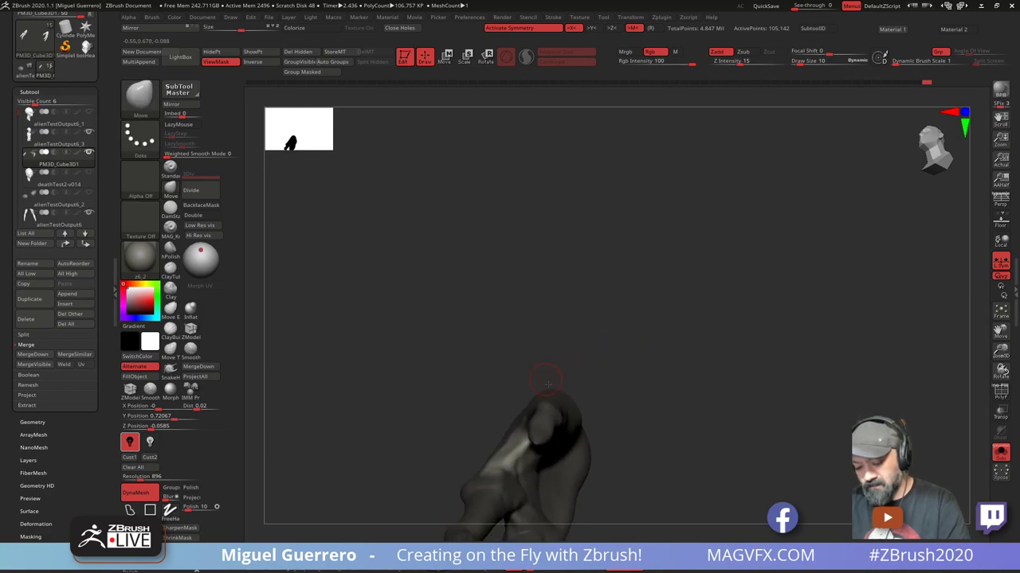
Enable Local transformations and inflate the unmasked thumb web with the Inflat brush at draw size 22
right_click_drag(526, 420, 587, 297, "alt")
right_click_drag(548, 347, 547, 326, "alt")
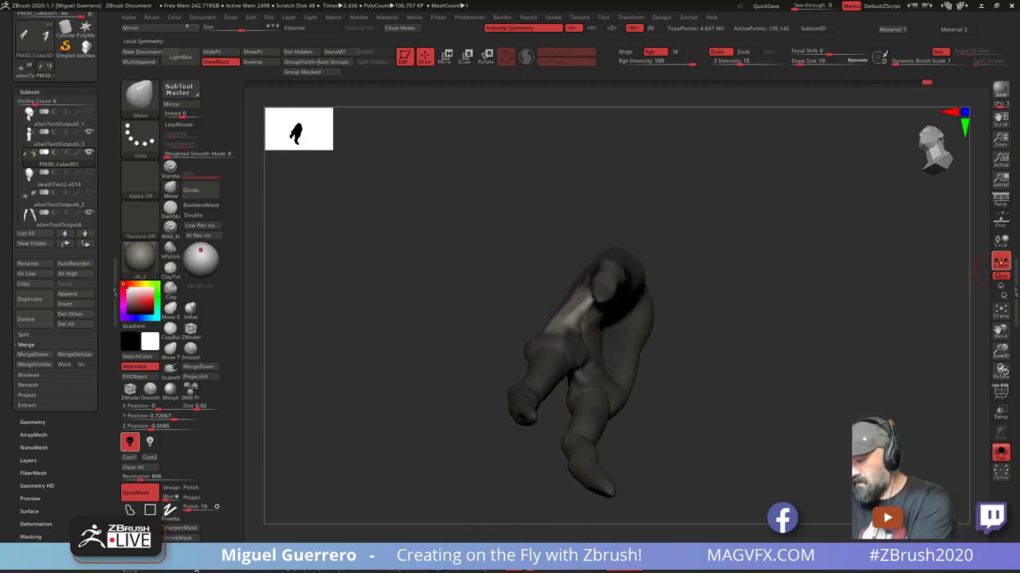
left_click(1001, 239)
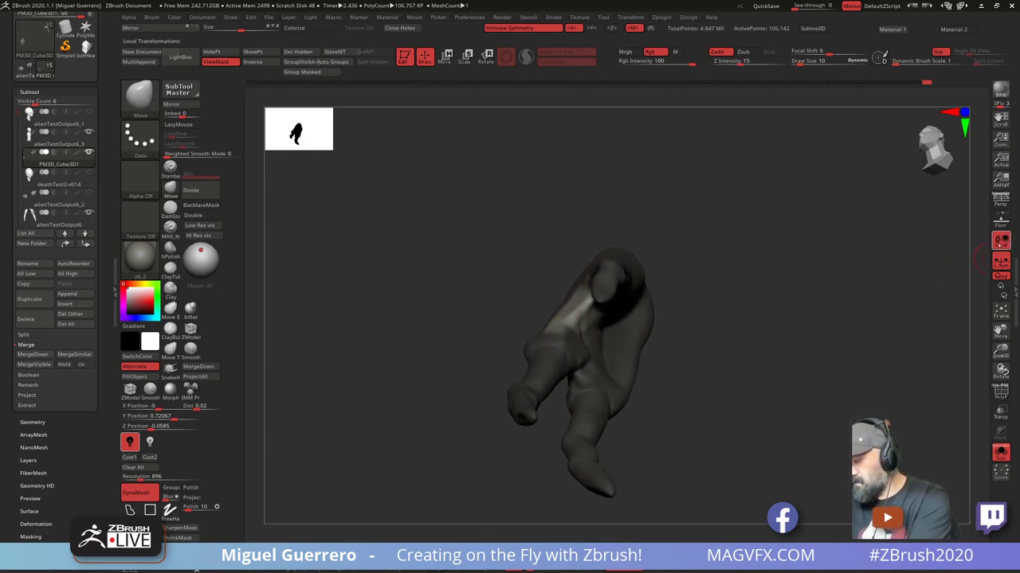
right_click_drag(709, 323, 312, 310)
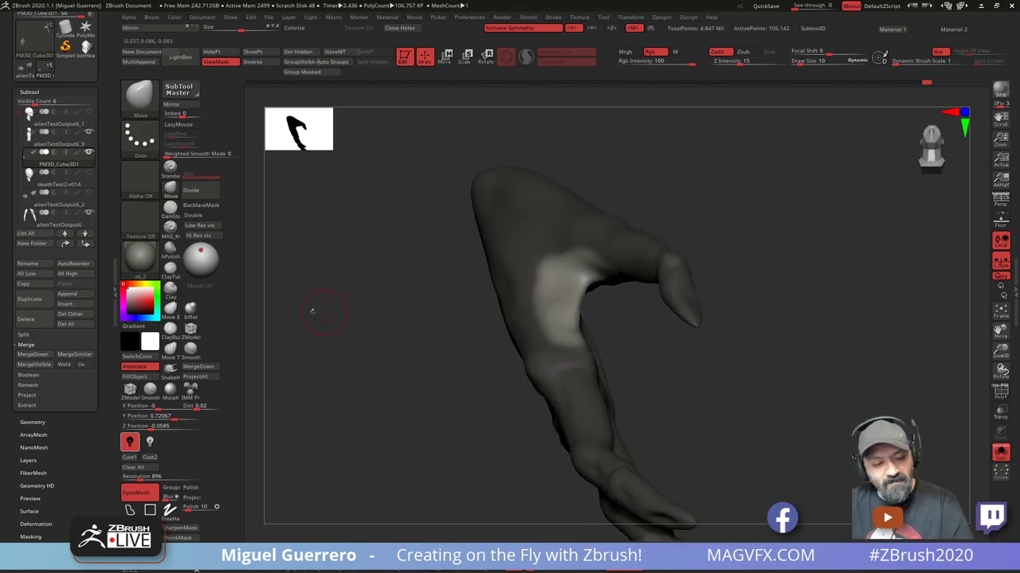
left_click(191, 311)
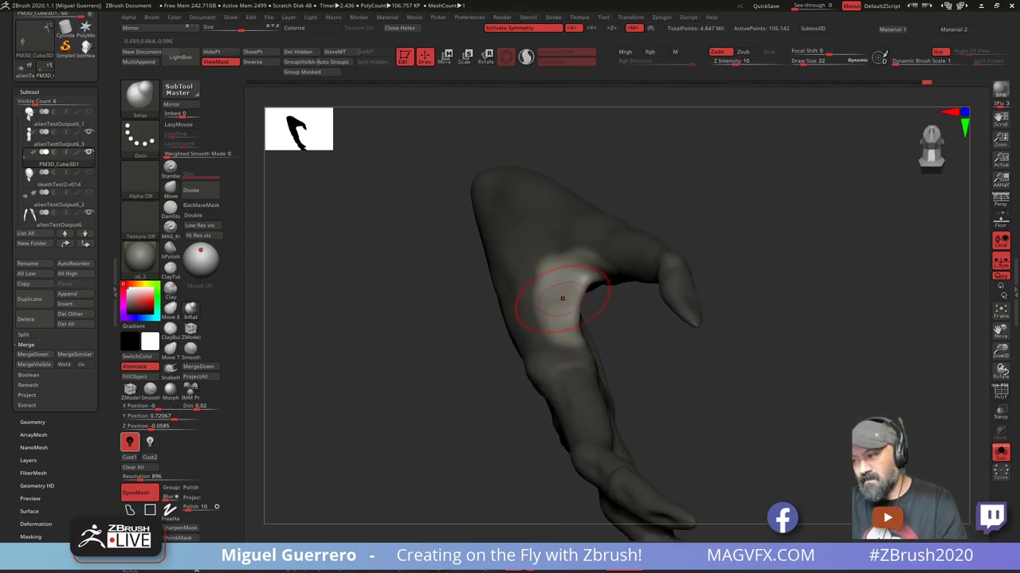
right_click_drag(557, 284, 531, 322)
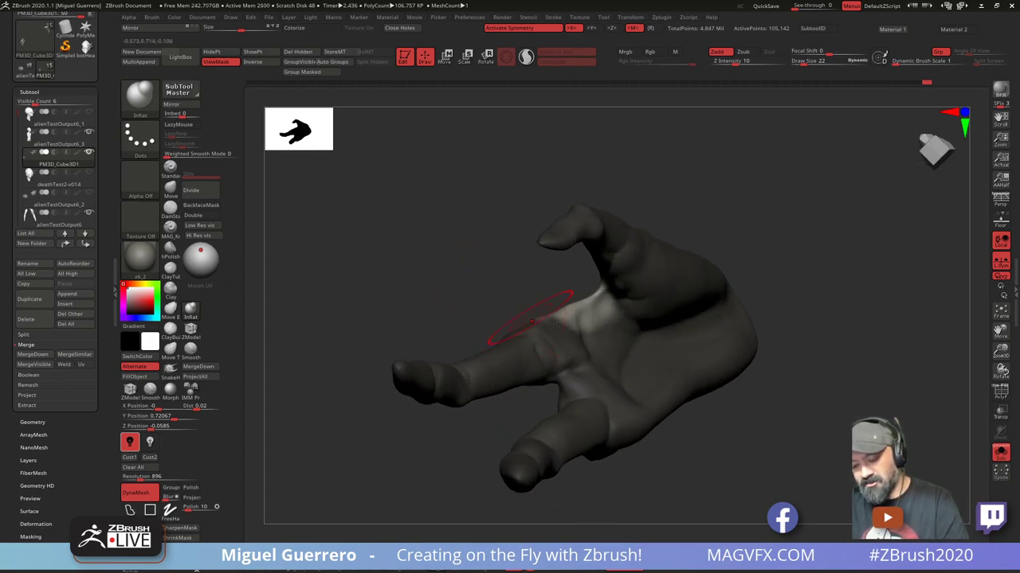
right_click_drag(601, 277, 458, 343)
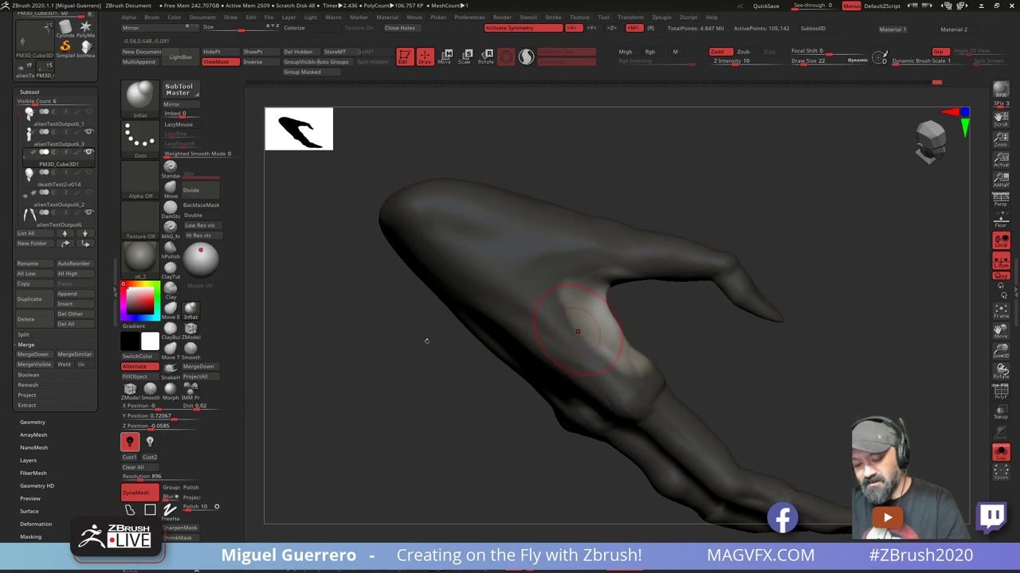
Shape the thumb web with the Move brush at draw size 14, then clear the mask and smooth the web
left_click(170, 191)
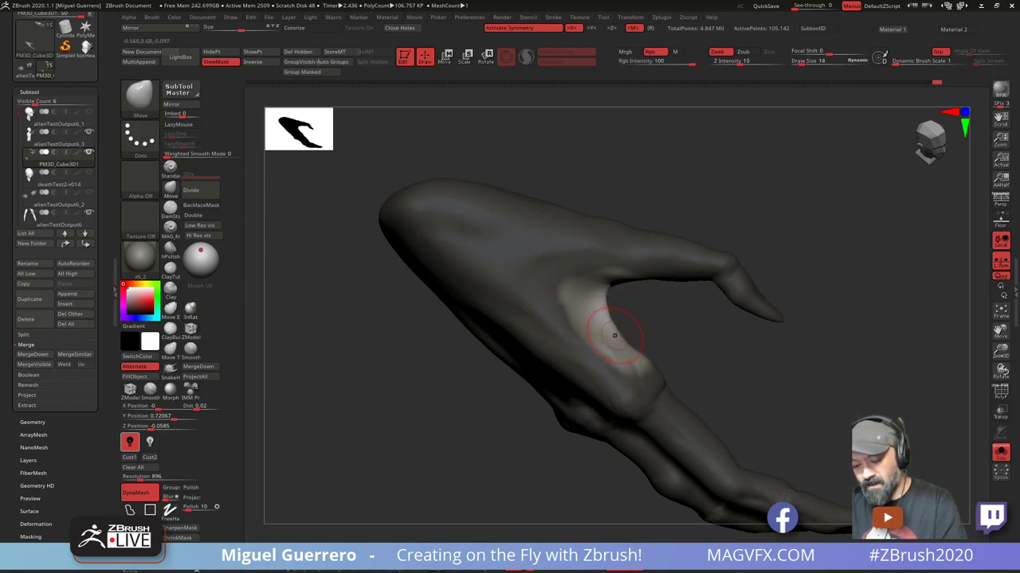
mouse_move(615, 335)
right_mouse_down()
mouse_move(469, 339)
mouse_move(430, 391)
mouse_move(392, 399)
mouse_move(607, 336)
right_mouse_up()
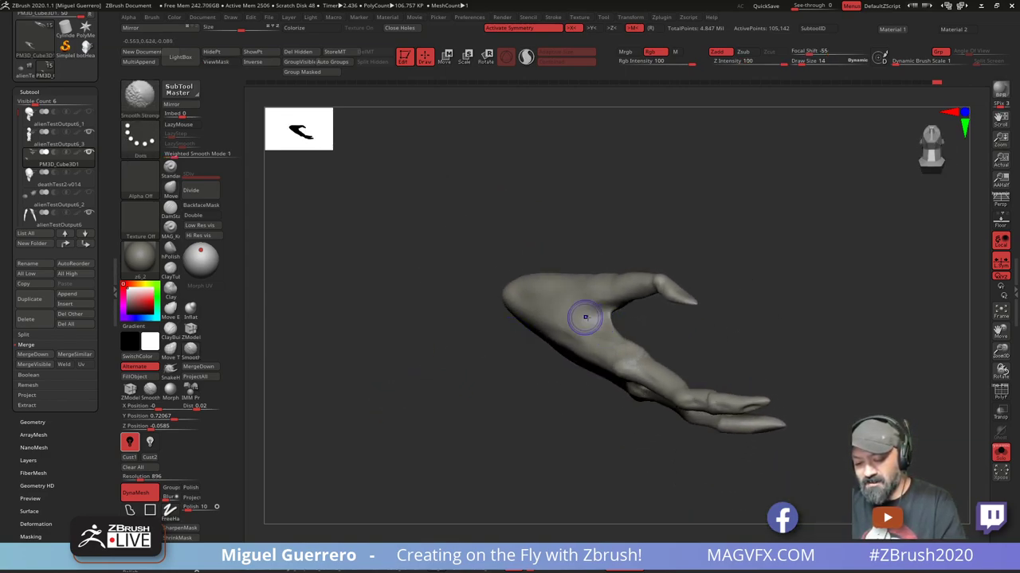
right_click_drag(432, 353, 570, 331)
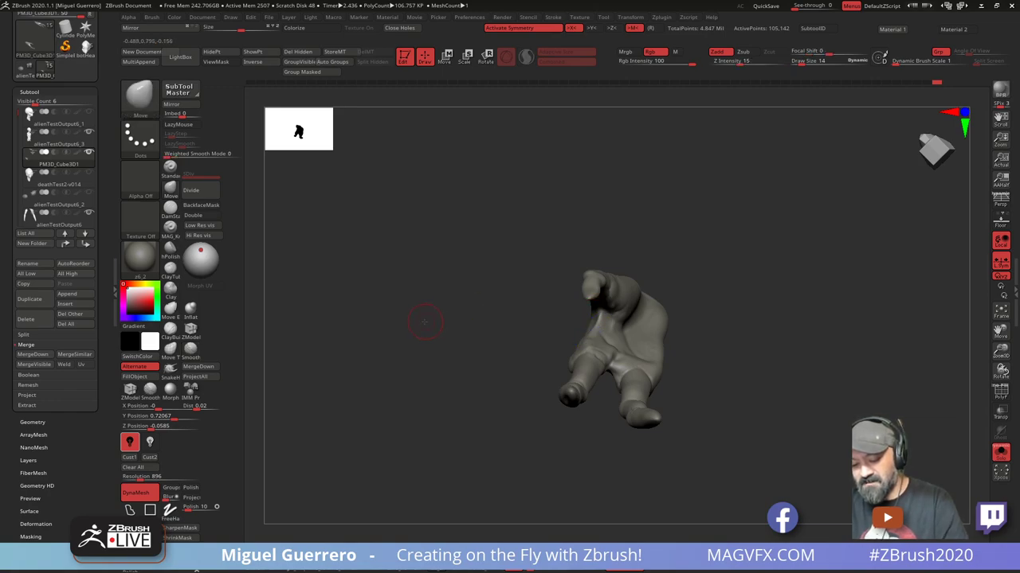
Reshape the outer contour of the thumb's base from the back of the hand with a larger Move brush
right_click_drag(427, 326, 379, 366)
mouse_move(384, 365)
left_mouse_down()
mouse_move(383, 309)
mouse_move(354, 430)
mouse_move(375, 371)
mouse_move(387, 360)
mouse_move(402, 366)
left_mouse_up()
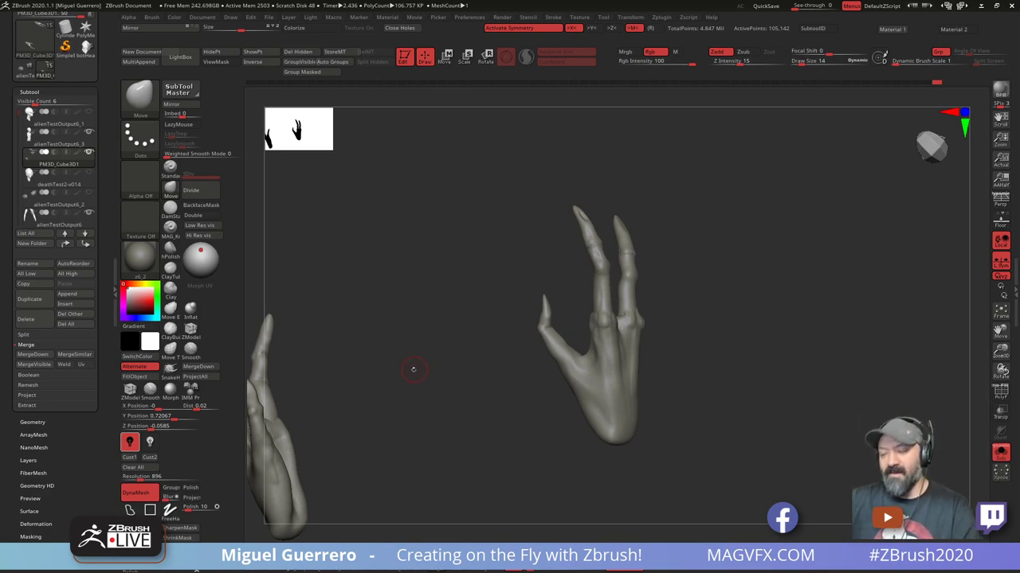
mouse_move(413, 369)
left_mouse_down()
mouse_move(391, 369)
mouse_move(446, 367)
left_mouse_up()
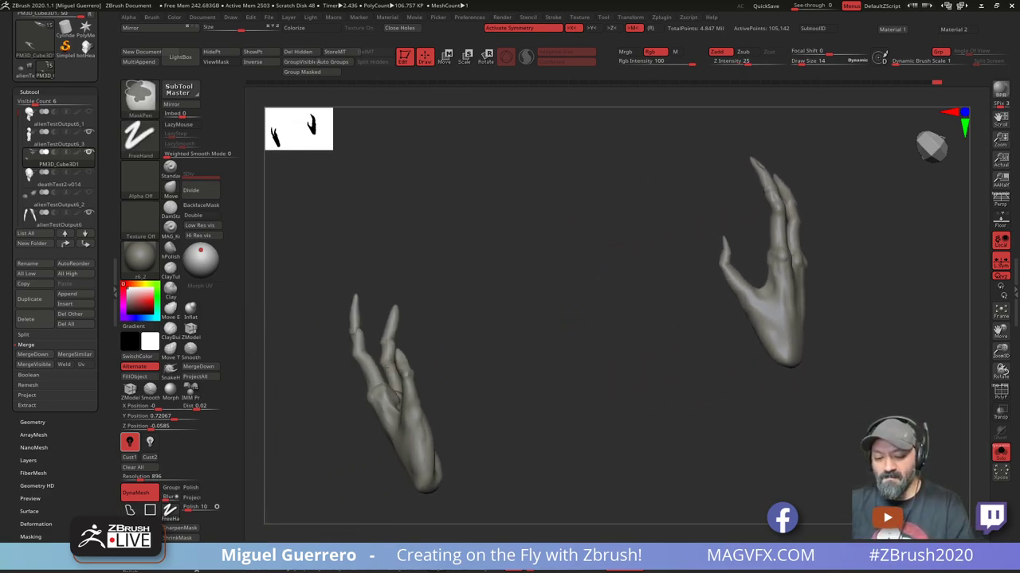
mouse_move(430, 368)
right_mouse_down()
mouse_move(257, 414)
mouse_move(433, 341)
mouse_move(494, 348)
mouse_move(366, 322)
right_mouse_up()
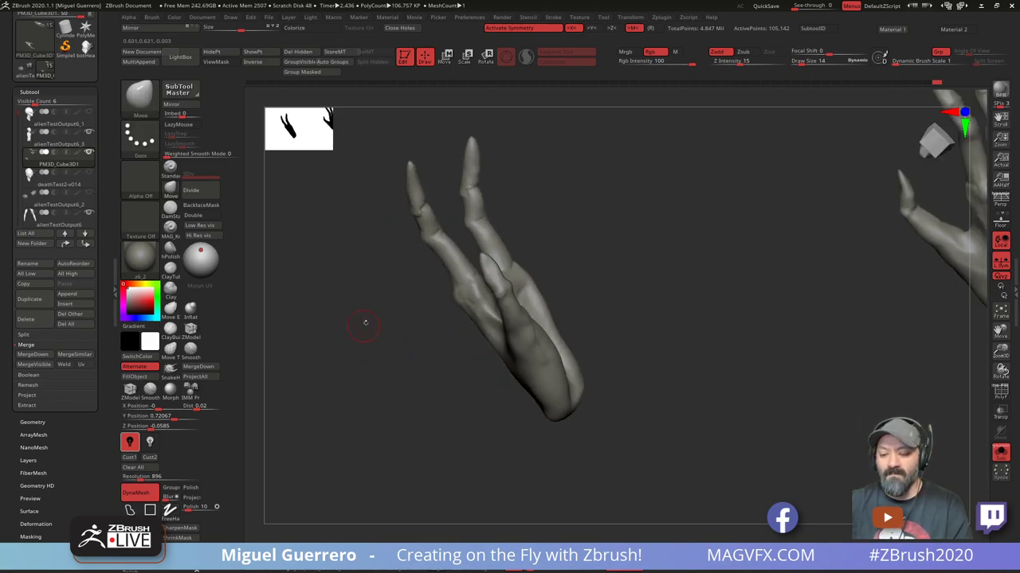
mouse_move(365, 323)
left_mouse_down()
mouse_move(348, 348)
mouse_move(327, 326)
mouse_move(339, 391)
mouse_move(407, 399)
left_mouse_up()
key("bracketright")
key("bracketright")
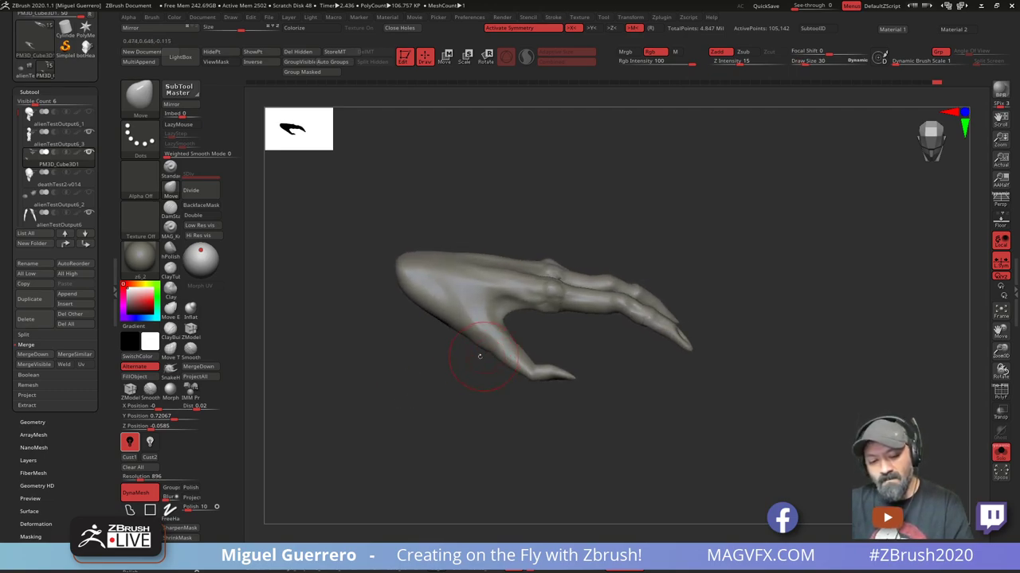
left_click_drag(445, 371, 488, 347)
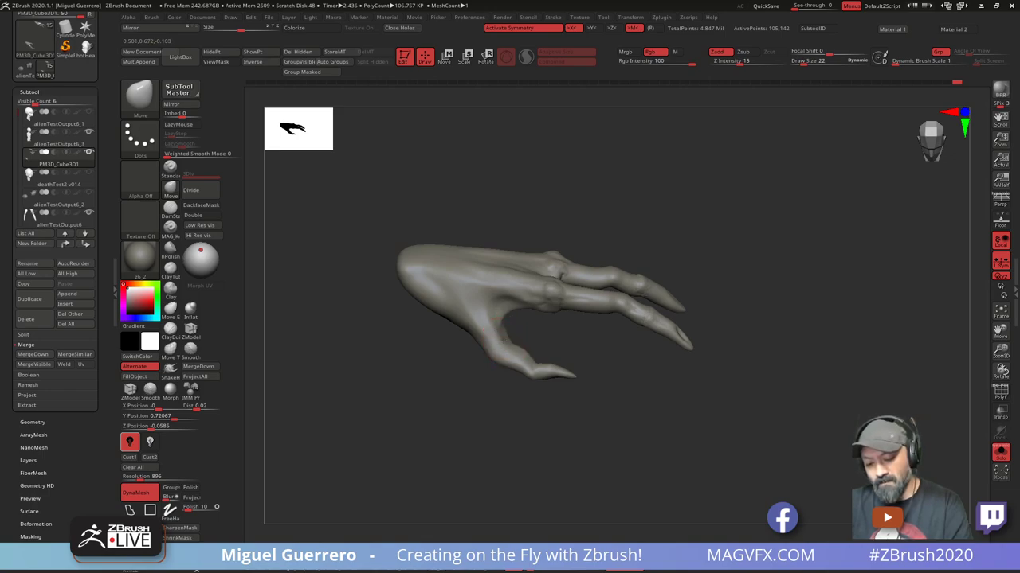
Refine the outer edge of the thumb's base from the palm side with the Move brush
mouse_move(493, 401)
left_mouse_down()
mouse_move(560, 388)
mouse_move(530, 354)
left_mouse_up()
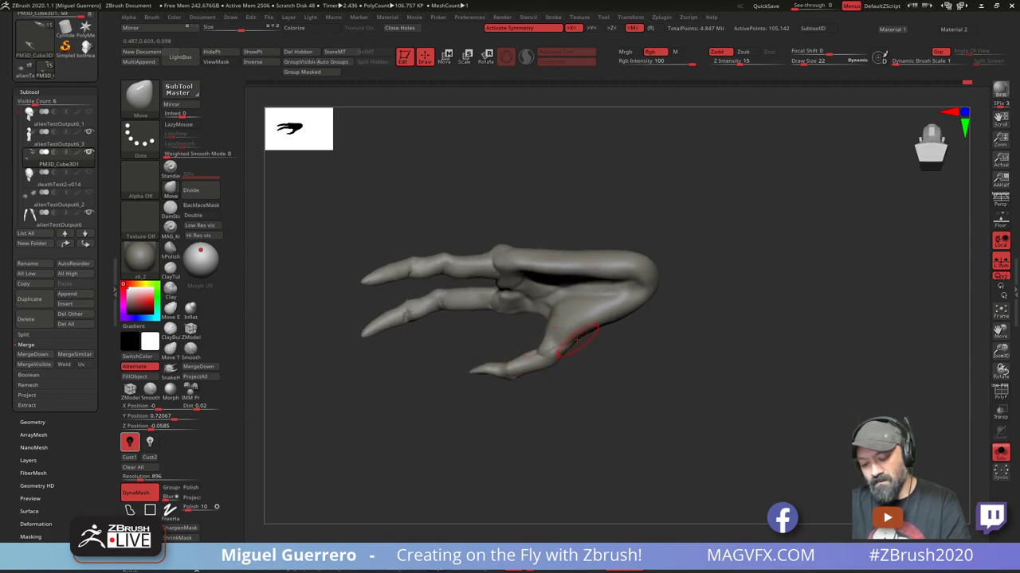
key("]")
left_click_drag(575, 339, 577, 345)
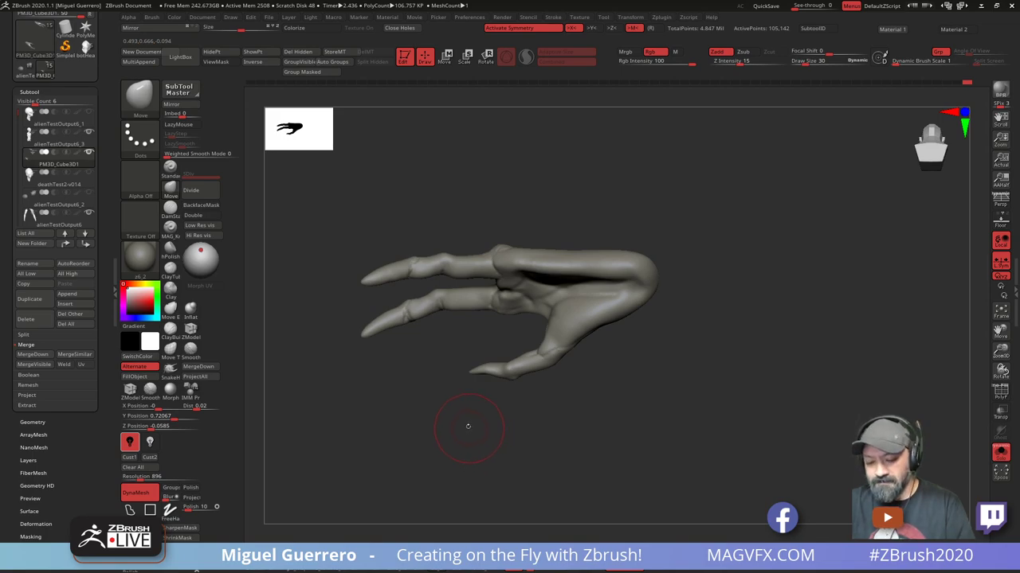
left_click_drag(468, 426, 467, 403)
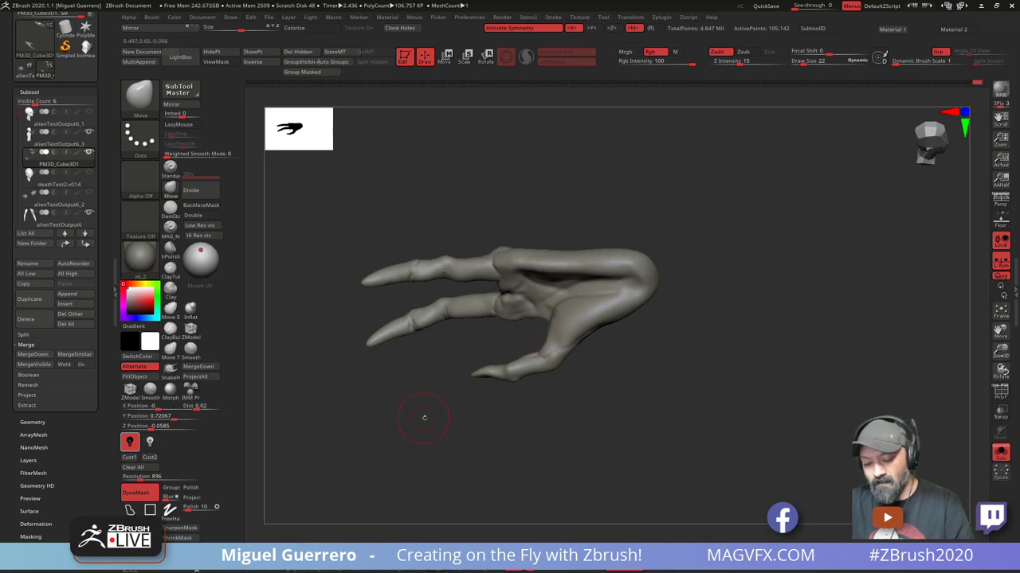
Turn the palm to the front and select the Clay brush for sculpting it
mouse_move(420, 417)
left_mouse_down()
mouse_move(516, 364)
mouse_move(419, 375)
mouse_move(409, 409)
mouse_move(412, 391)
mouse_move(387, 372)
mouse_move(359, 411)
mouse_move(455, 429)
left_mouse_up()
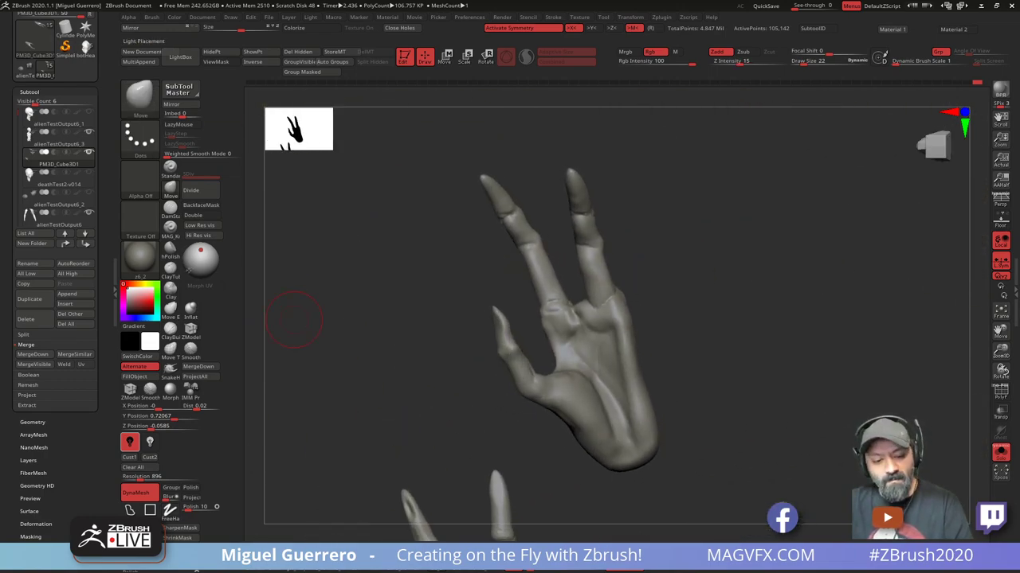
left_click(190, 309)
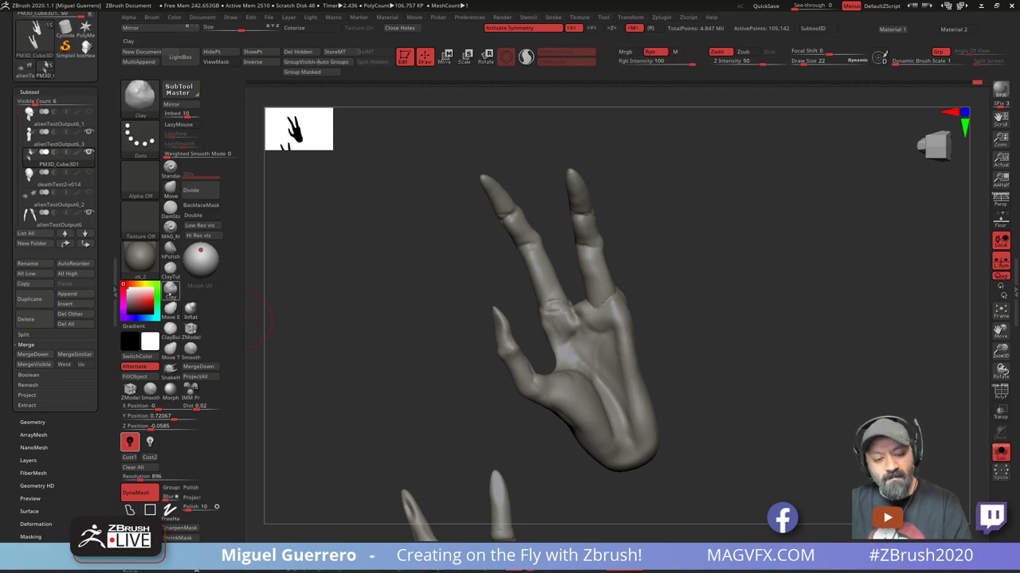
left_click(171, 269)
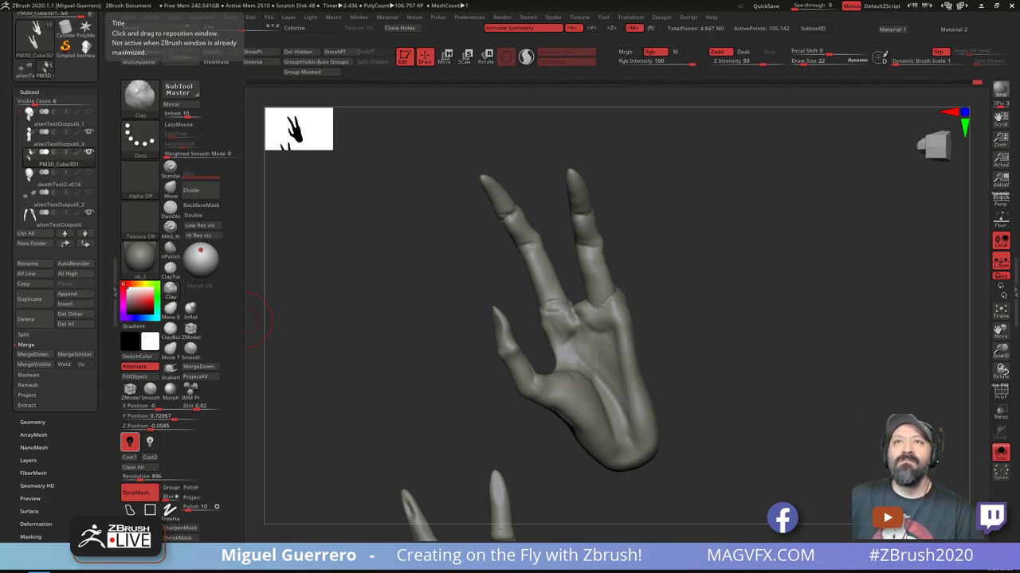
Switch to the browser to examine the palm-of-hand reference photos, and return to the hand sculpt in ZBrush
left_click_drag(247, 0, 338, 0)
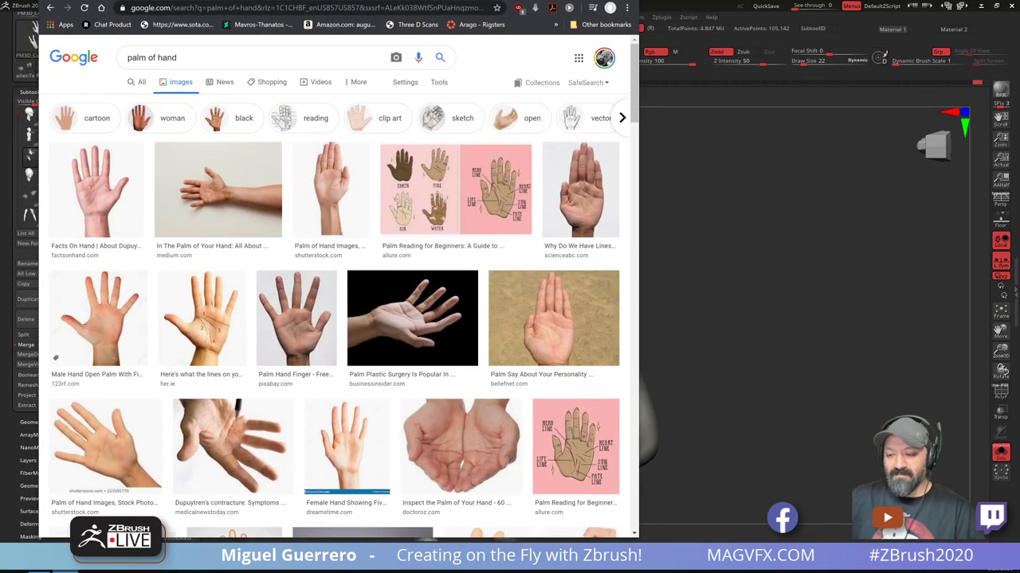
left_click_drag(127, 2, 104, 0)
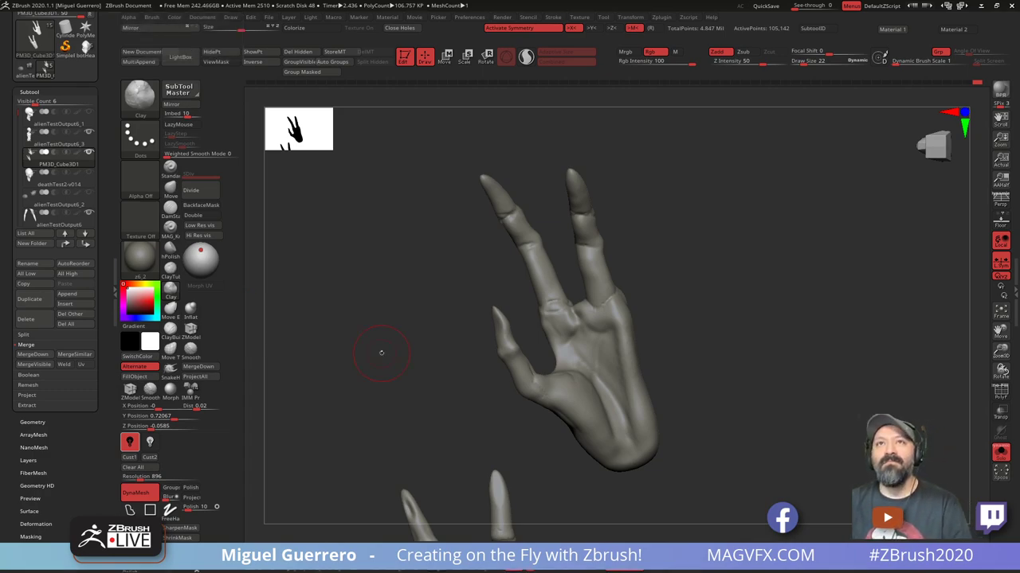
left_click_drag(389, 360, 392, 366)
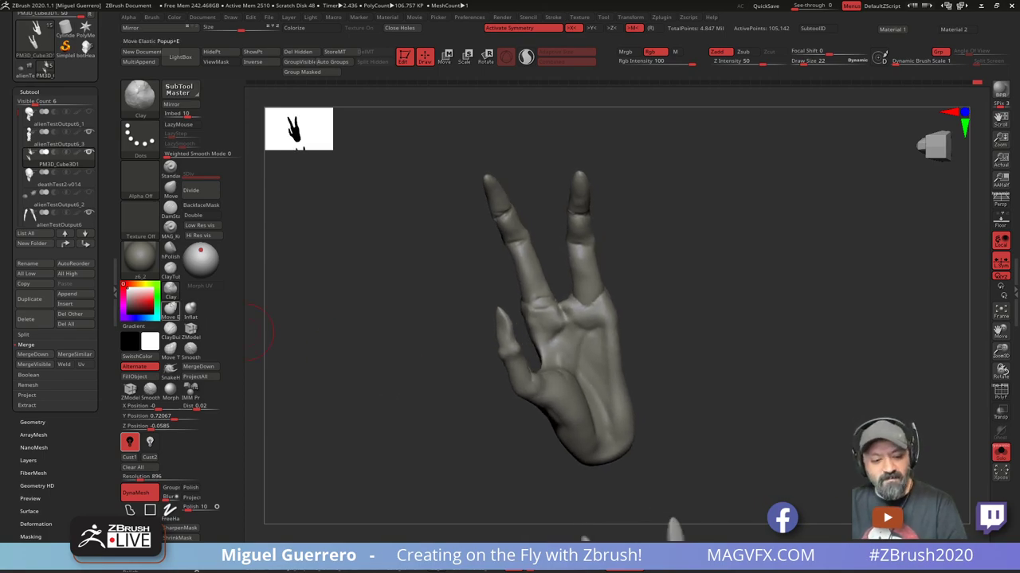
Build up rounded pads at the base of the two long fingers with the ClayTubes brush and bridge them together
left_click(170, 291)
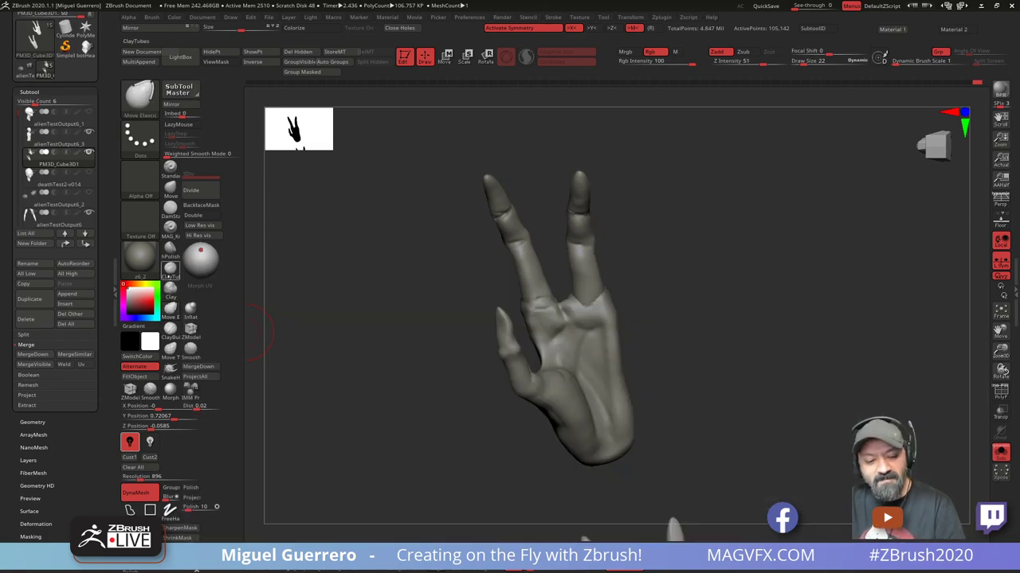
left_click(170, 271)
mouse_move(542, 325)
left_mouse_down()
mouse_move(535, 320)
mouse_move(548, 330)
mouse_move(587, 309)
mouse_move(587, 327)
left_mouse_up()
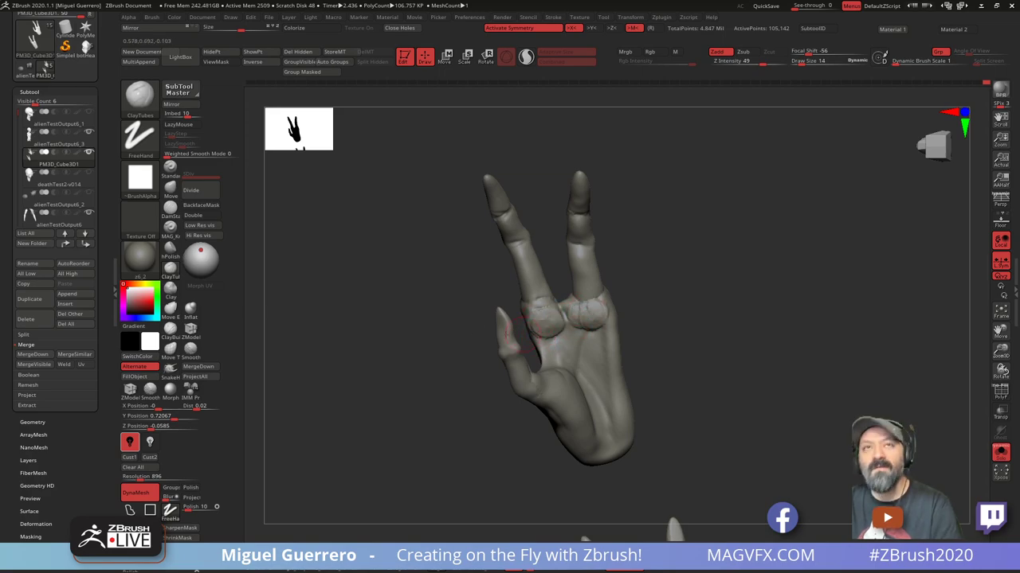
left_click_drag(413, 336, 427, 330)
mouse_move(551, 316)
left_mouse_down()
mouse_move(564, 321)
mouse_move(550, 316)
mouse_move(572, 311)
mouse_move(552, 330)
mouse_move(570, 319)
left_mouse_up()
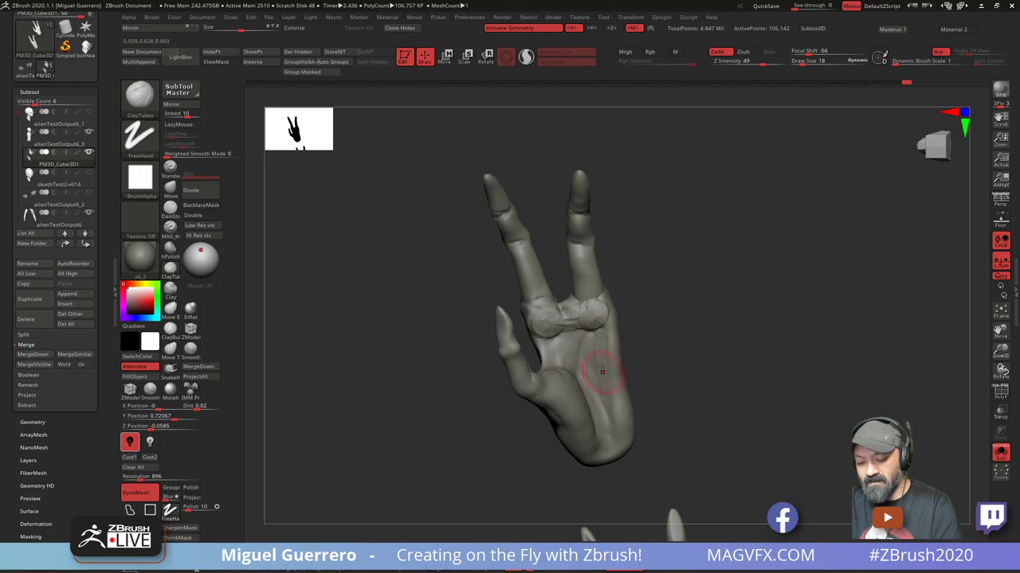
Add a long ridge of volume along the outer side of the palm, from the finger base to the wrist, with ClayTubes at draw size 18
left_click_drag(597, 335, 617, 430)
left_click_drag(602, 330, 610, 391)
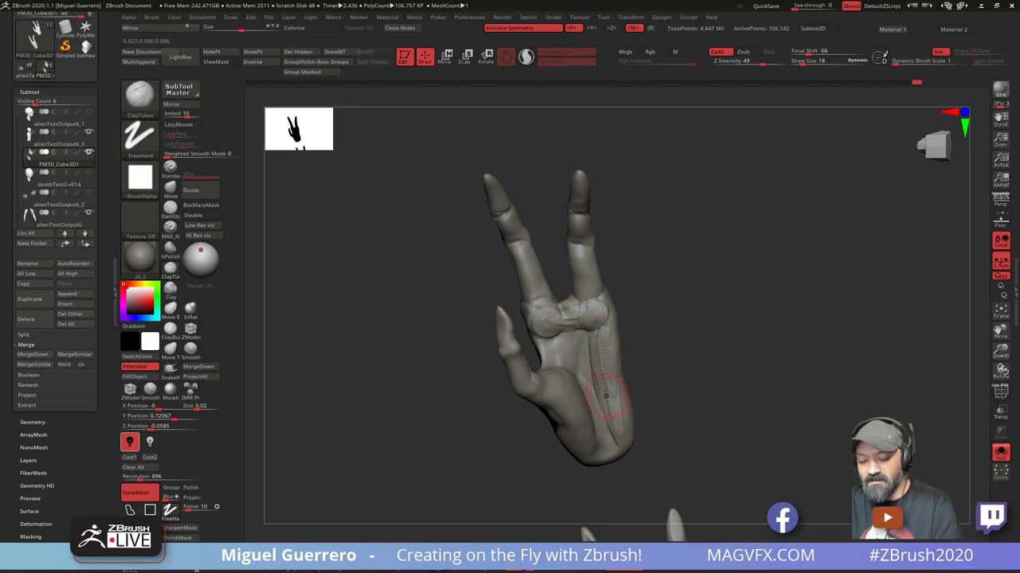
left_click_drag(685, 406, 663, 388)
left_click_drag(474, 370, 441, 375)
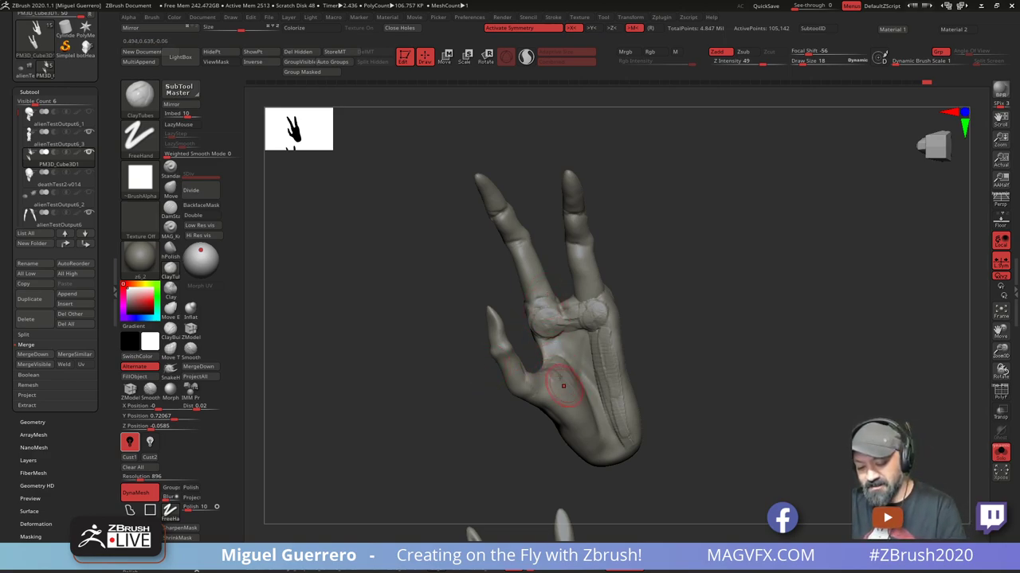
Build up the inner edge of the thumb pad with ClayTubes at draw size 22
left_click_drag(447, 402, 462, 396)
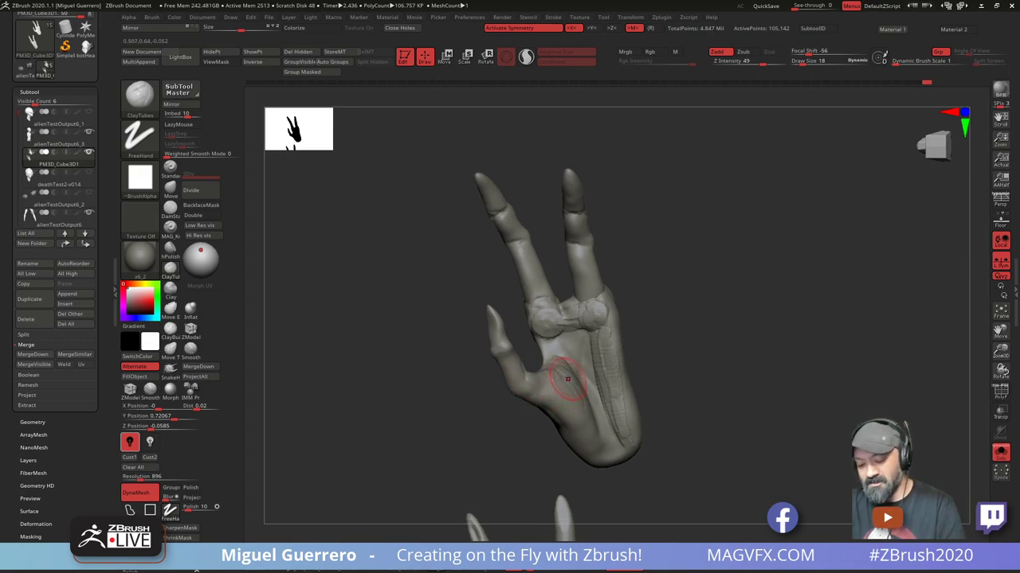
key("bracketright")
left_click_drag(564, 372, 571, 380)
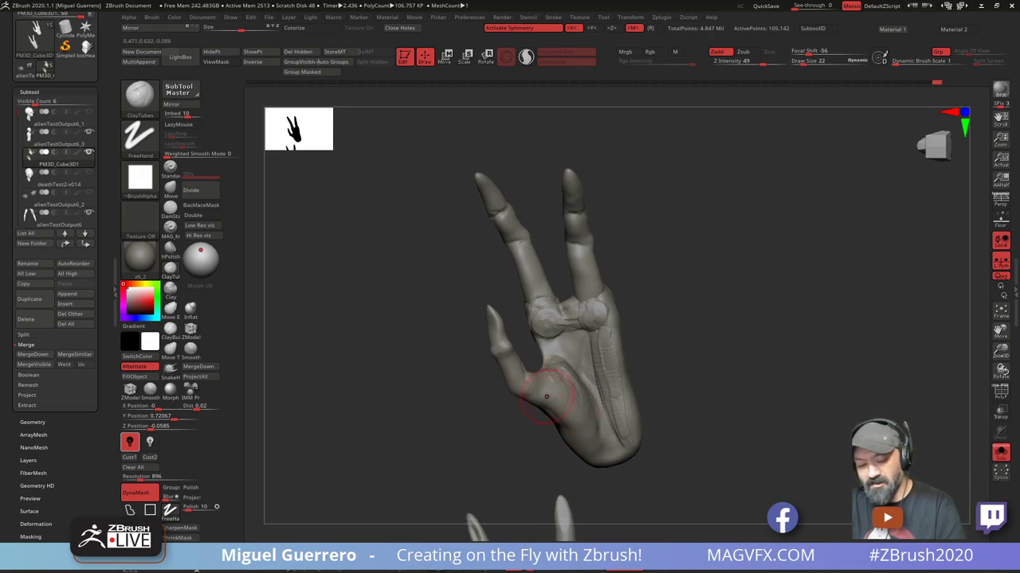
key("b")
key("m")
key("v")
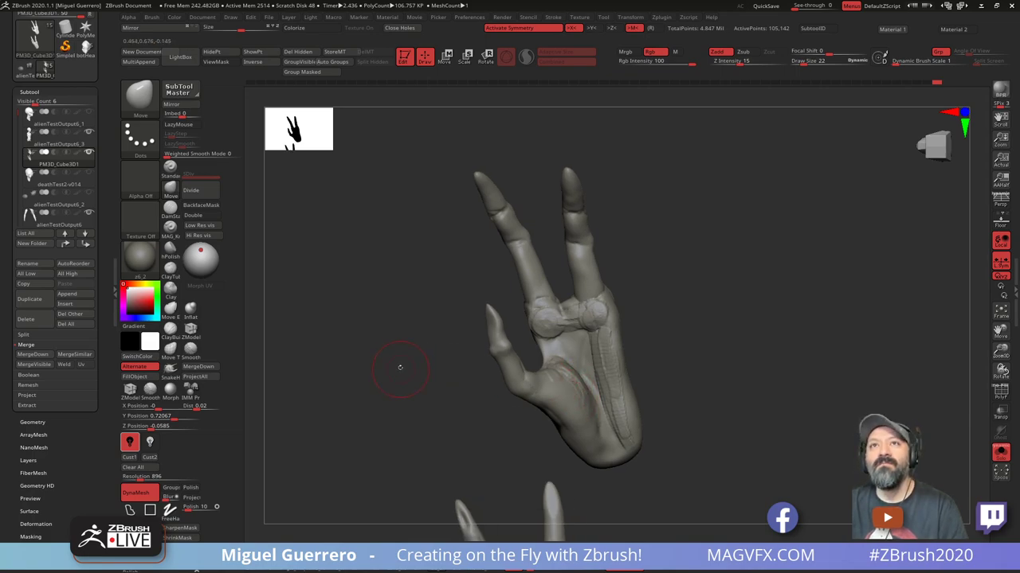
left_click_drag(372, 354, 370, 354)
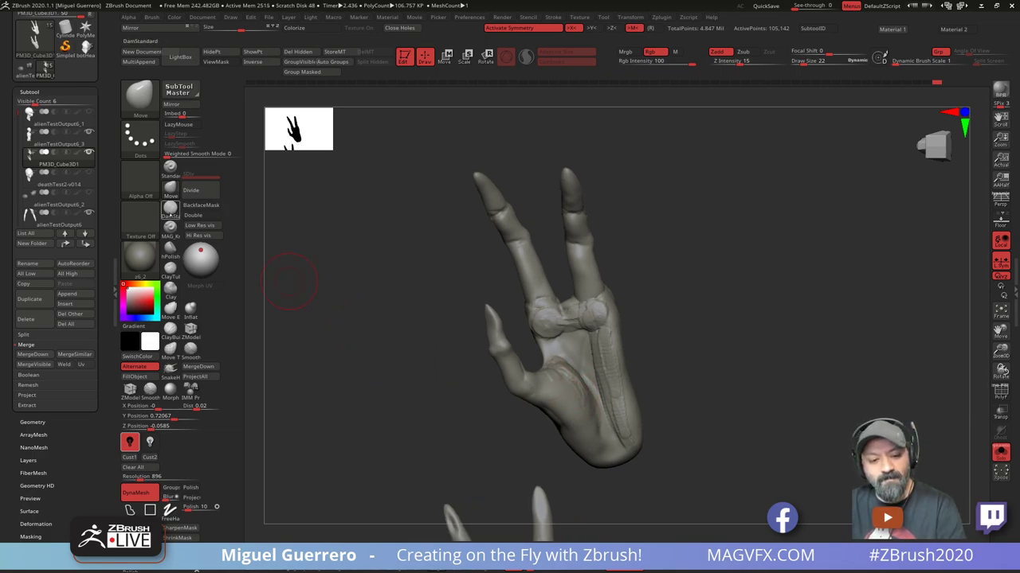
Carve creases across the palm and around the thumb pad with the MAG_Knife brush at draw size 9
left_click(171, 229)
left_click(170, 230)
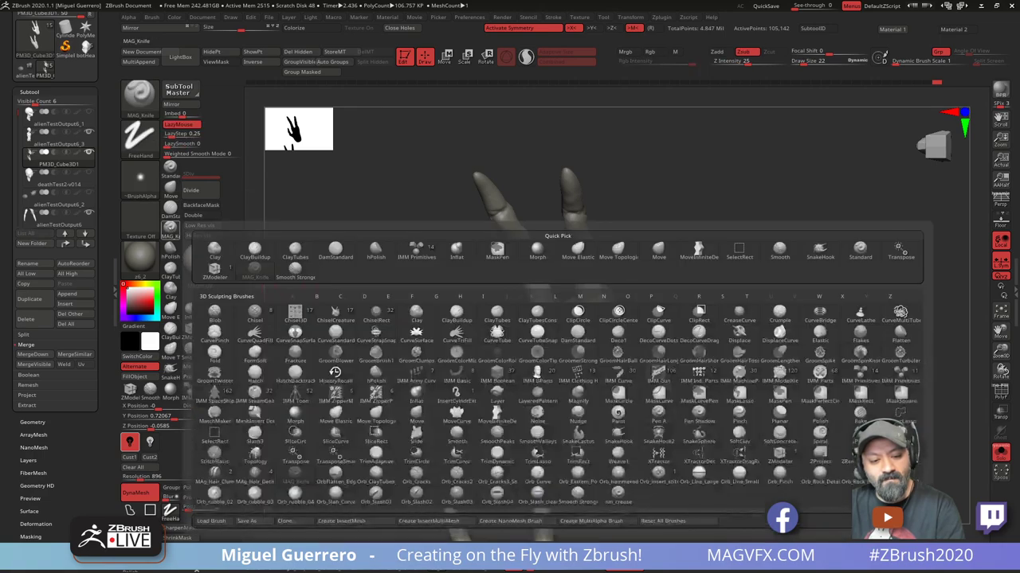
key("Escape")
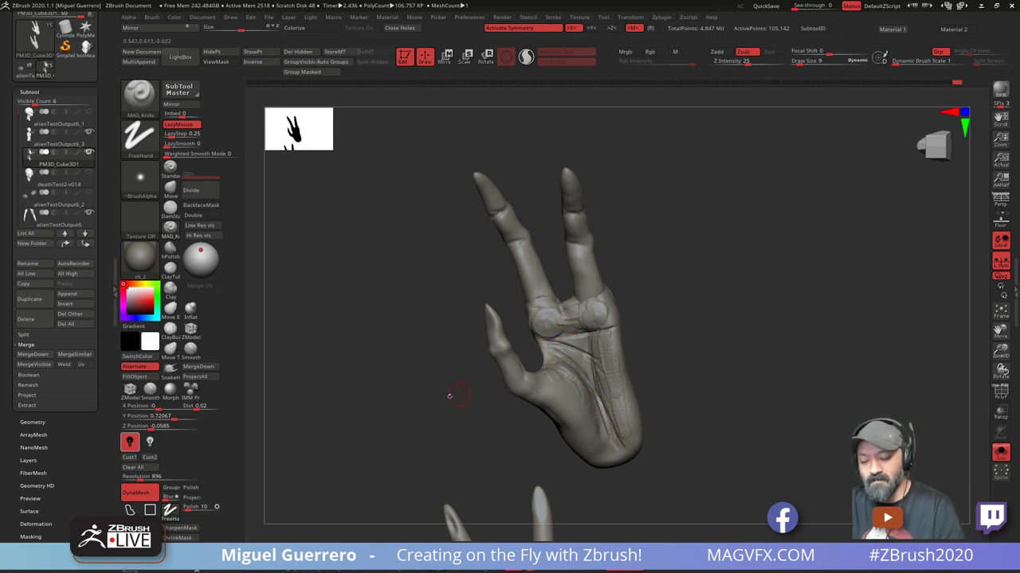
left_click_drag(420, 393, 410, 397)
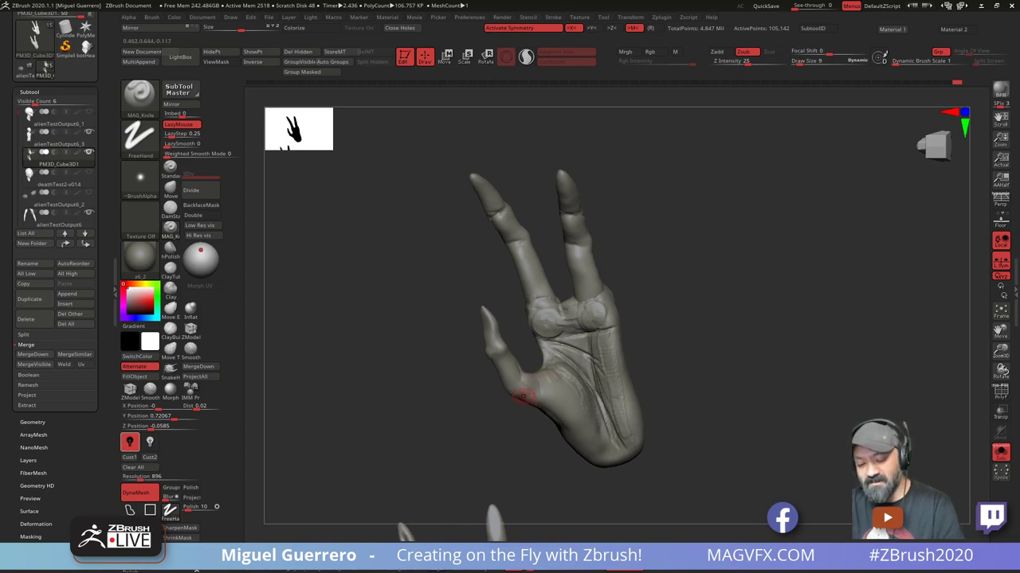
left_click_drag(522, 396, 595, 407)
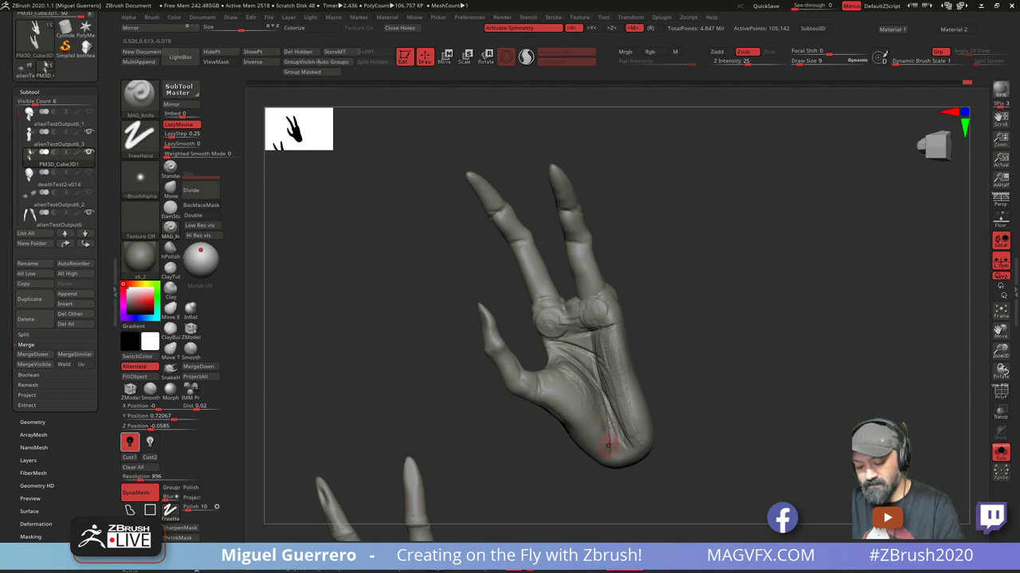
mouse_move(528, 407)
left_mouse_down()
mouse_move(581, 393)
mouse_move(597, 412)
mouse_move(662, 432)
left_mouse_up()
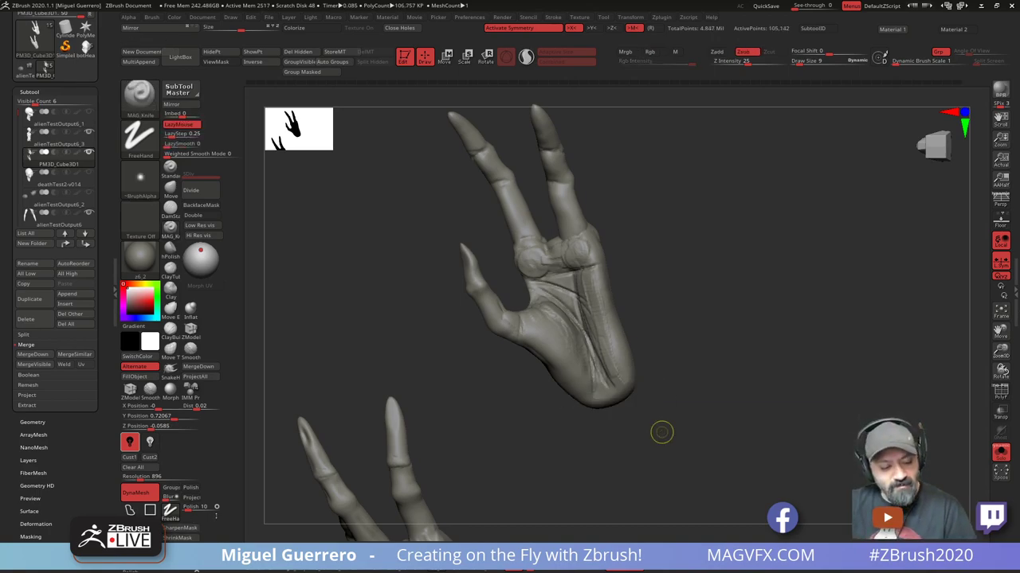
Set the DynaMesh resolution to 1232 and use a lasso mask to leave only the wrist end of the hand unmasked
left_click(143, 478)
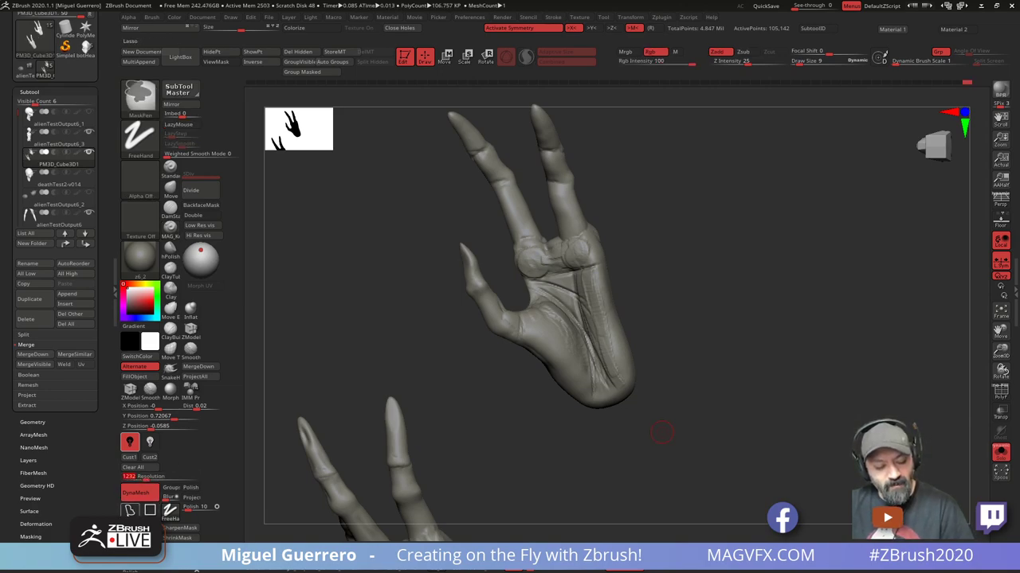
left_click(130, 510, "ctrl")
mouse_move(568, 407)
left_mouse_down("ctrl")
mouse_move(689, 402)
mouse_move(592, 417)
left_mouse_up("ctrl")
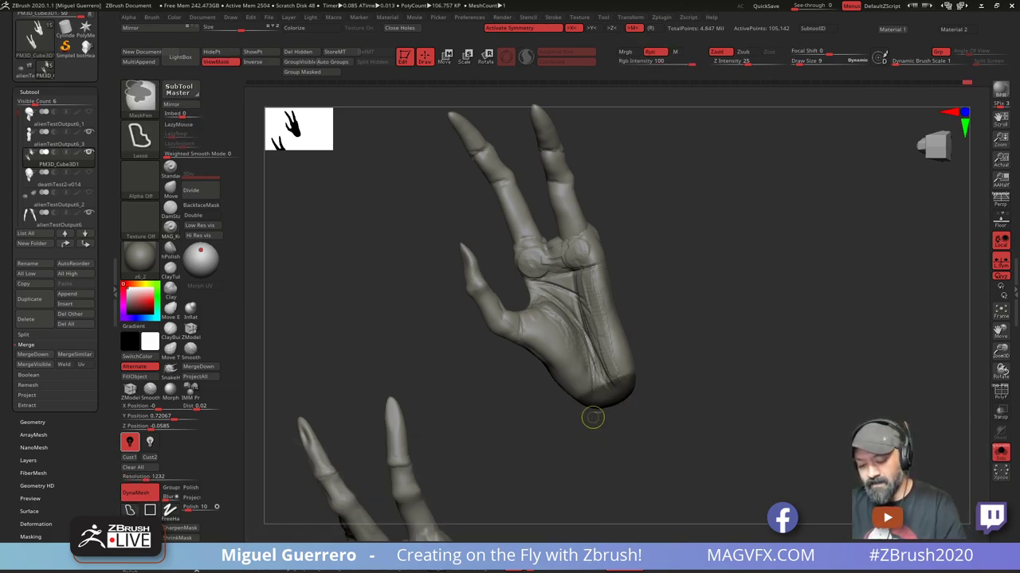
left_click(523, 395, "ctrl")
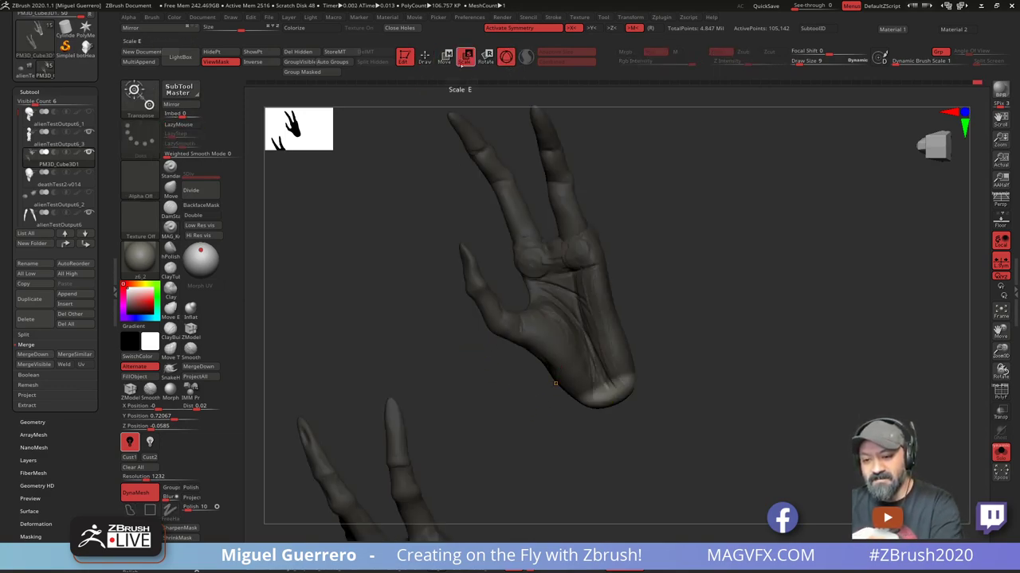
Place the move gizmo on the unmasked wrist end and pull it away from the palm to lengthen the wrist
left_click(467, 56)
left_click(446, 56)
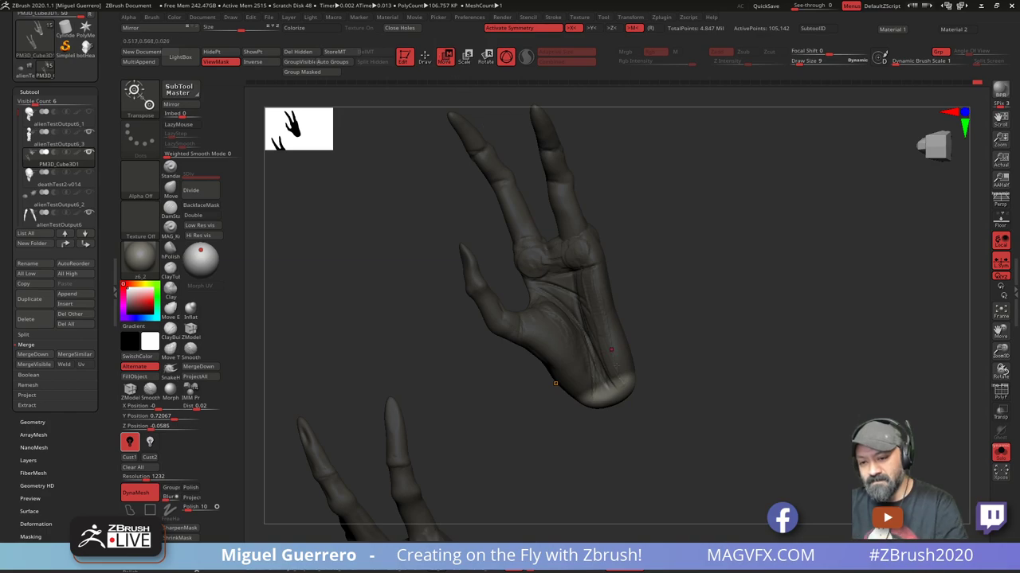
left_click(609, 402, "alt")
left_click_drag(610, 401, 618, 420)
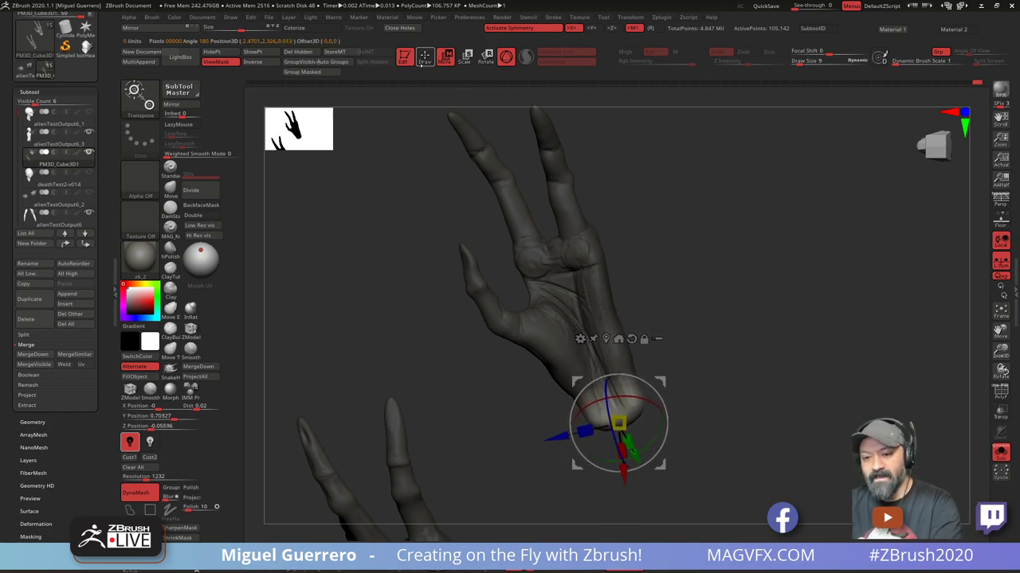
left_click(425, 56)
Smooth the stretched wrist stub from several sides with the smoothing brush at draw size 18
key("shift")
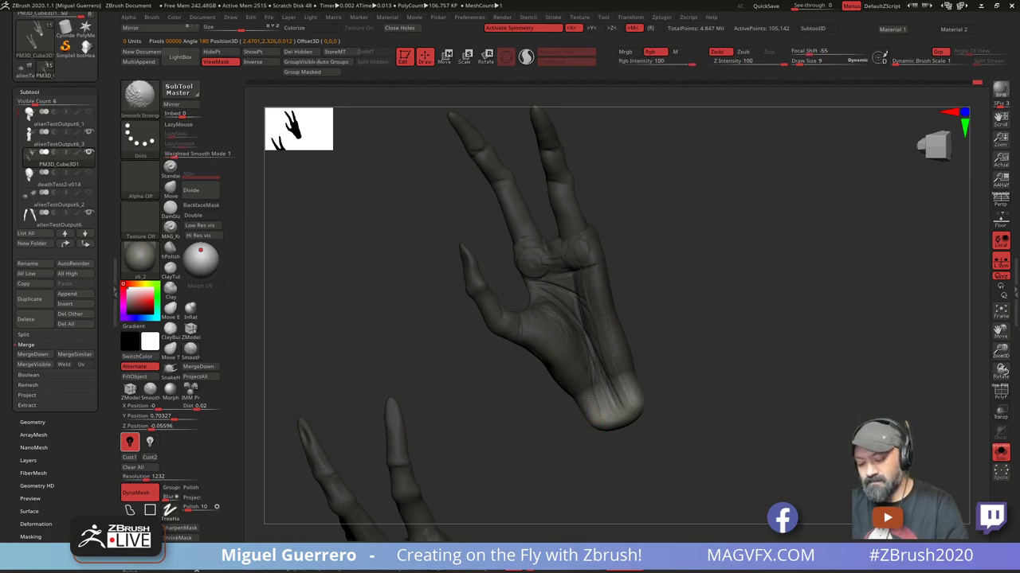
key("]")
key("ctrl")
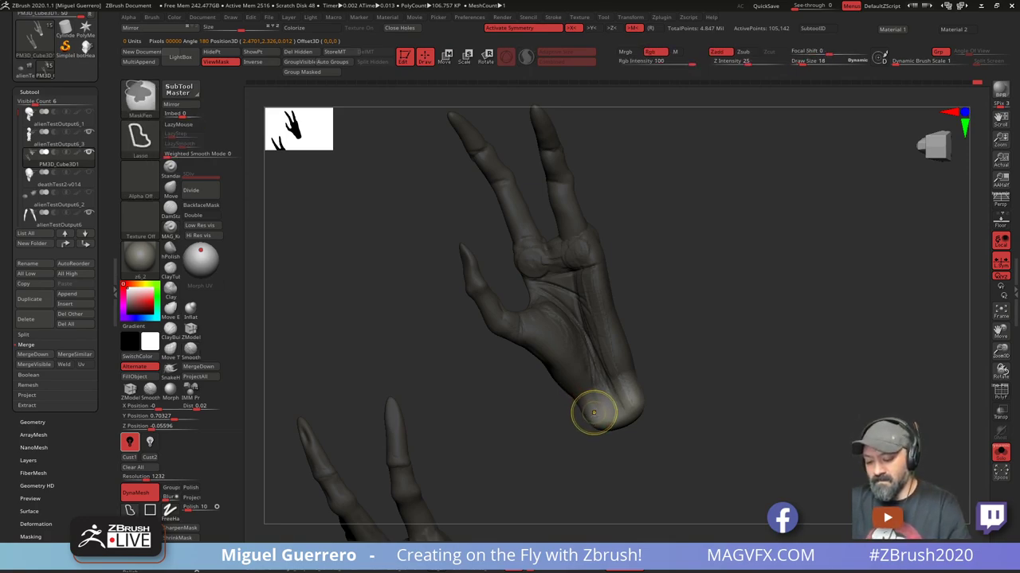
key("shift")
right_click_drag(590, 401, 589, 418)
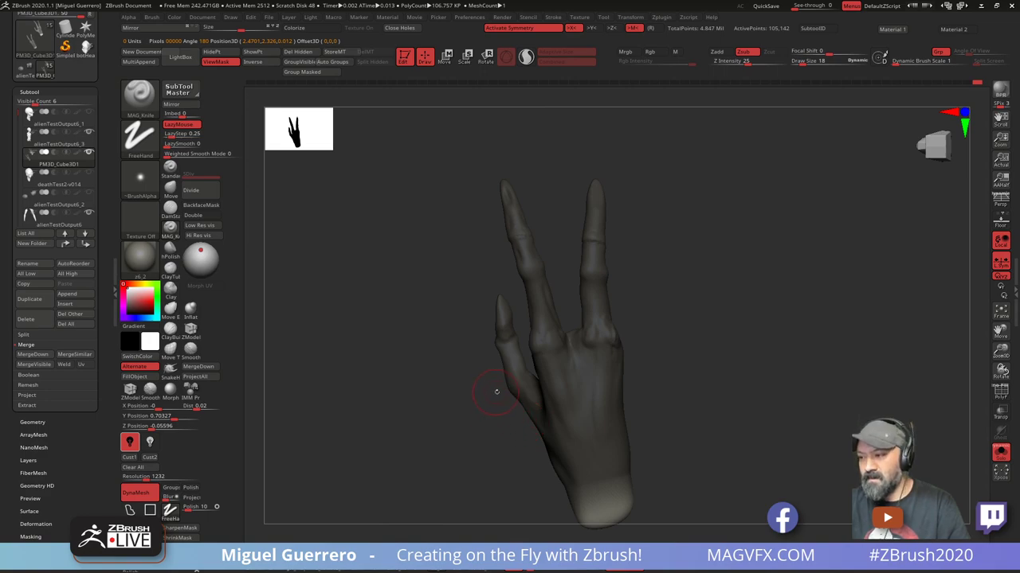
mouse_move(497, 391)
right_mouse_down()
mouse_move(481, 263)
mouse_move(423, 337)
right_mouse_up()
left_click_drag(588, 355, 588, 378, "shift")
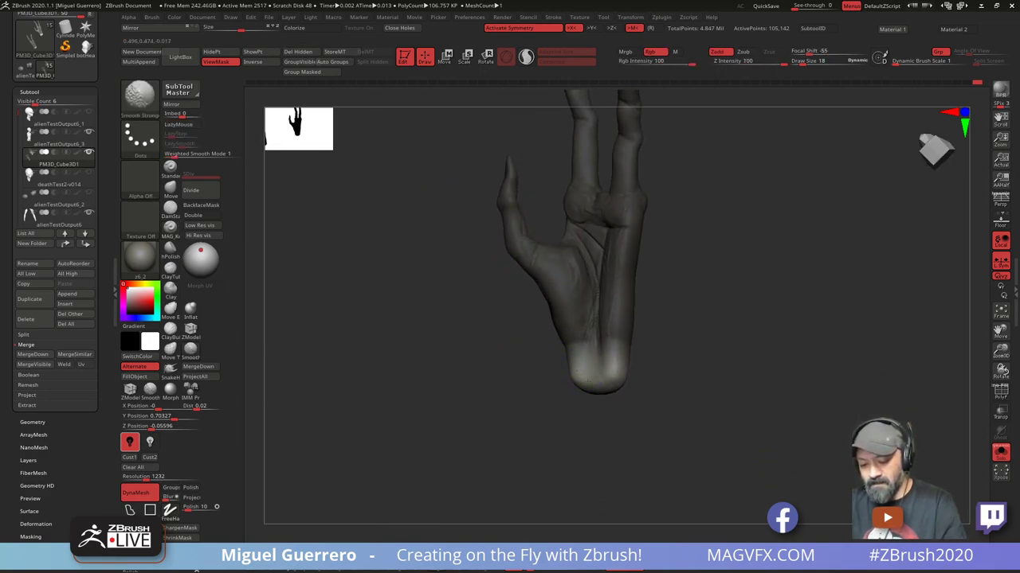
left_click_drag(491, 364, 543, 368)
mouse_move(480, 365)
left_mouse_down()
mouse_move(538, 359)
mouse_move(533, 368)
left_mouse_up()
mouse_move(460, 352)
left_mouse_down()
mouse_move(393, 350)
mouse_move(489, 372)
left_mouse_up()
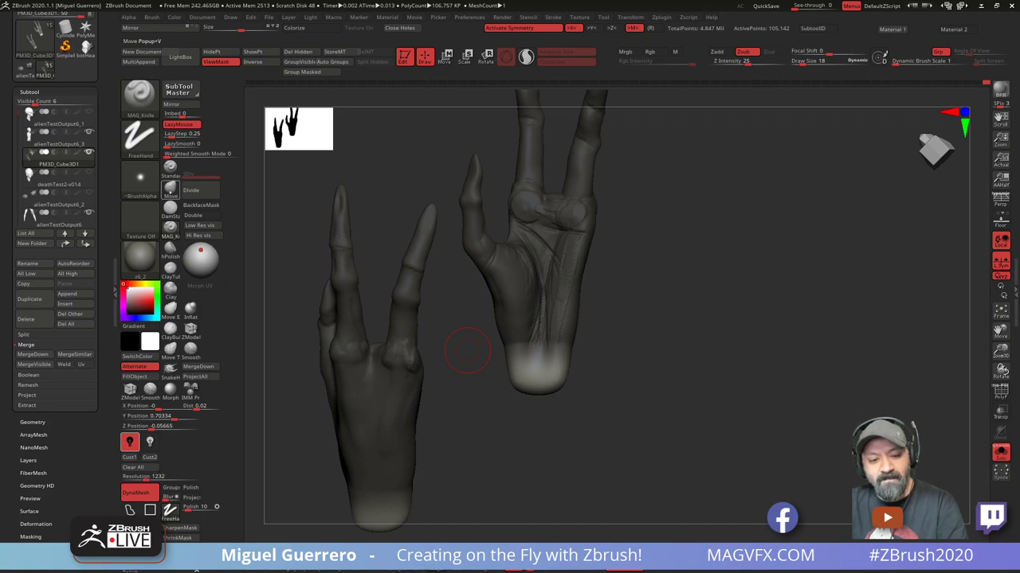
Narrow and reshape the wrist from the palm and side views with the Move brush at draw size 30
left_click(170, 190)
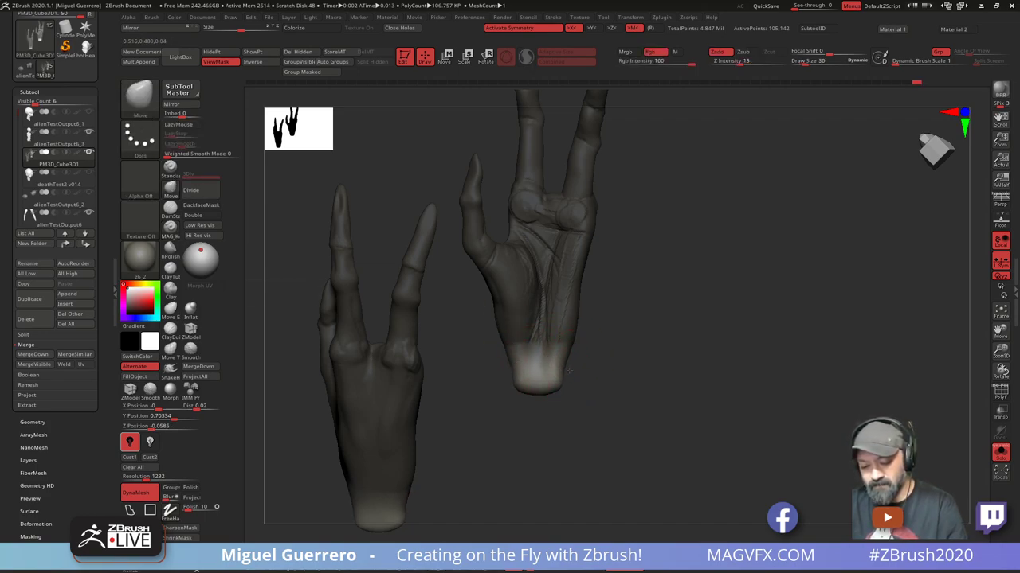
left_click_drag(590, 424, 502, 406)
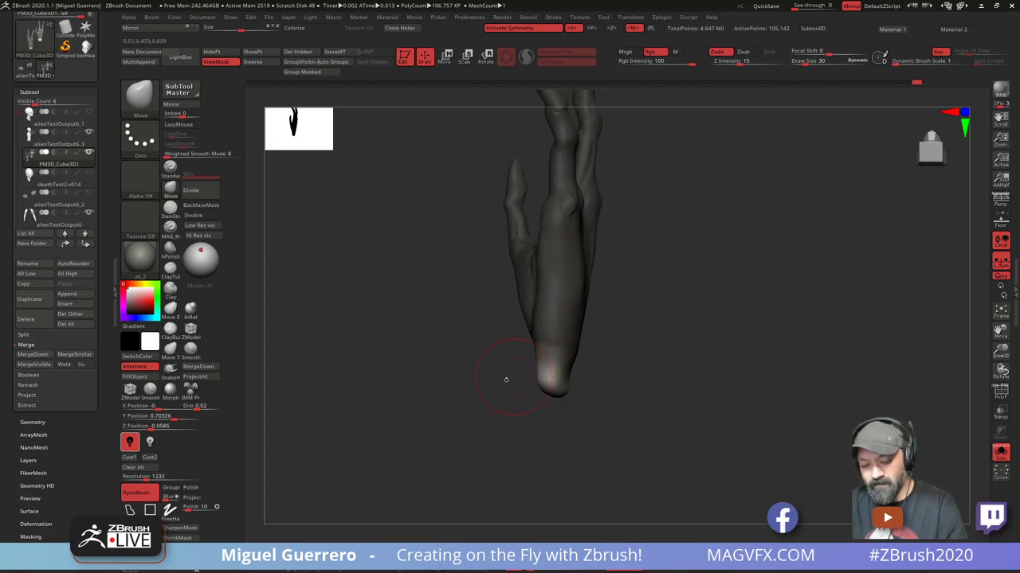
mouse_move(505, 380)
left_mouse_down()
mouse_move(546, 391)
mouse_move(535, 398)
mouse_move(542, 389)
mouse_move(610, 432)
mouse_move(557, 434)
mouse_move(506, 395)
mouse_move(528, 385)
mouse_move(615, 406)
mouse_move(562, 423)
left_mouse_up()
Restrict the unmasked area to the tip of the wrist and swell it with the Inflat brush at draw size 46
left_click(515, 408, "ctrl")
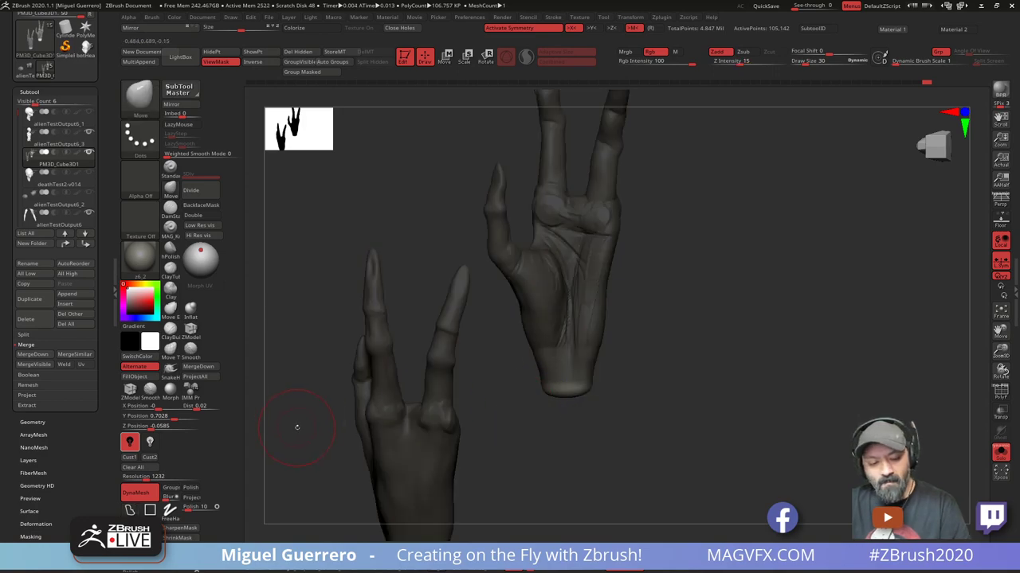
left_click_drag(295, 426, 263, 367)
left_click(191, 309)
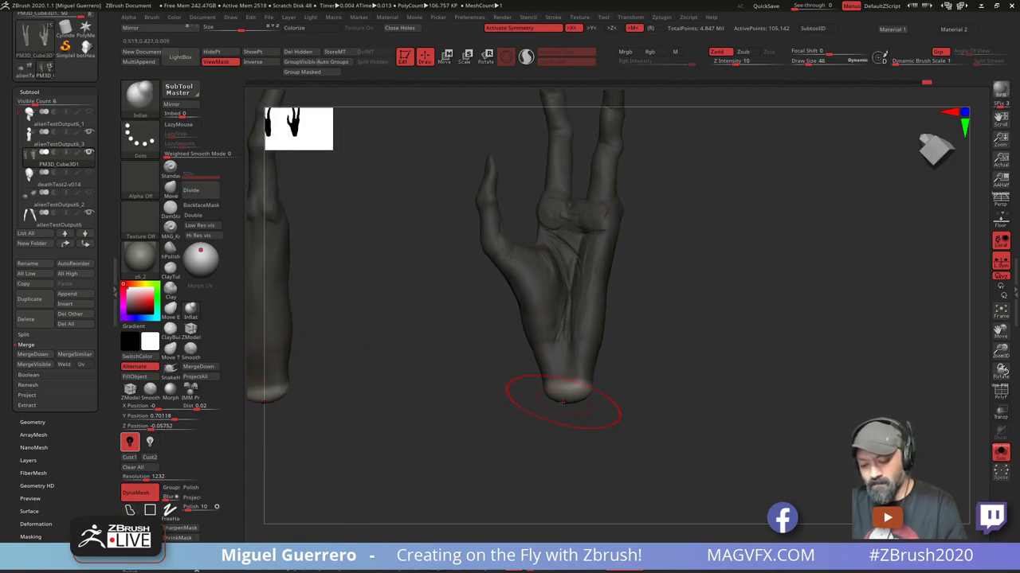
left_click_drag(496, 403, 499, 428)
Extend the wrist tip farther with the move gizmo, and clear the mask from the hand
key("w")
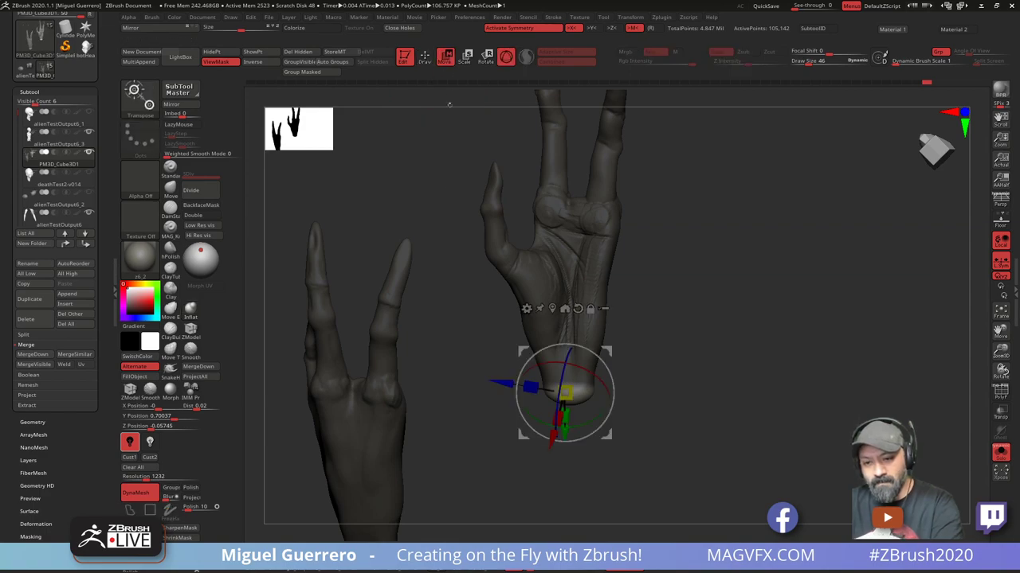
left_click_drag(522, 351, 521, 358)
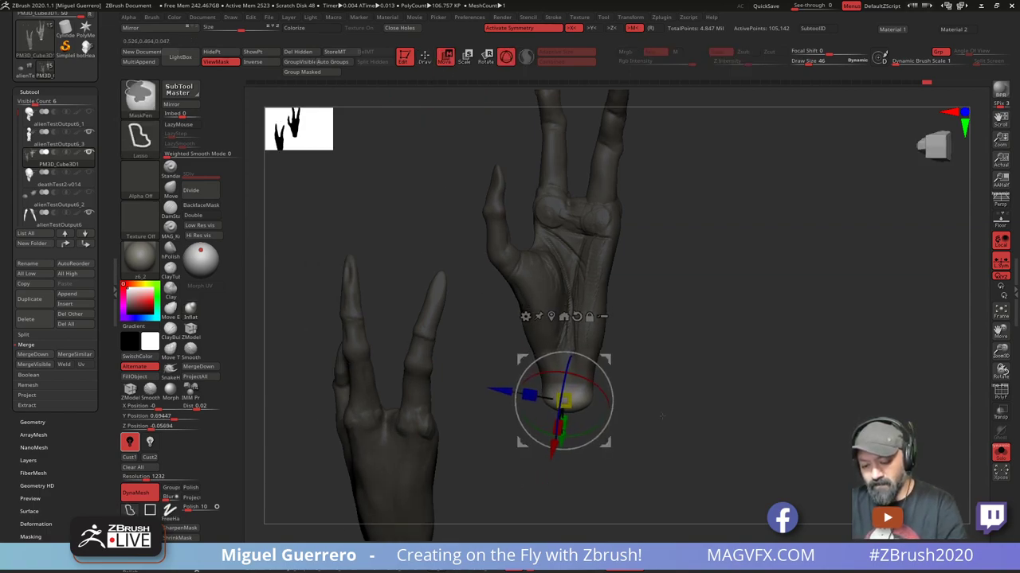
left_click_drag(445, 180, 457, 191, "ctrl")
mouse_move(456, 191)
left_mouse_down()
mouse_move(437, 169)
mouse_move(428, 173)
left_mouse_up()
key("q")
Switch to the MAG_Knife brush and remesh the extended hand with DynaMesh at resolution 1232
left_click_drag(471, 358, 505, 352)
key("b")
key("m")
key("v")
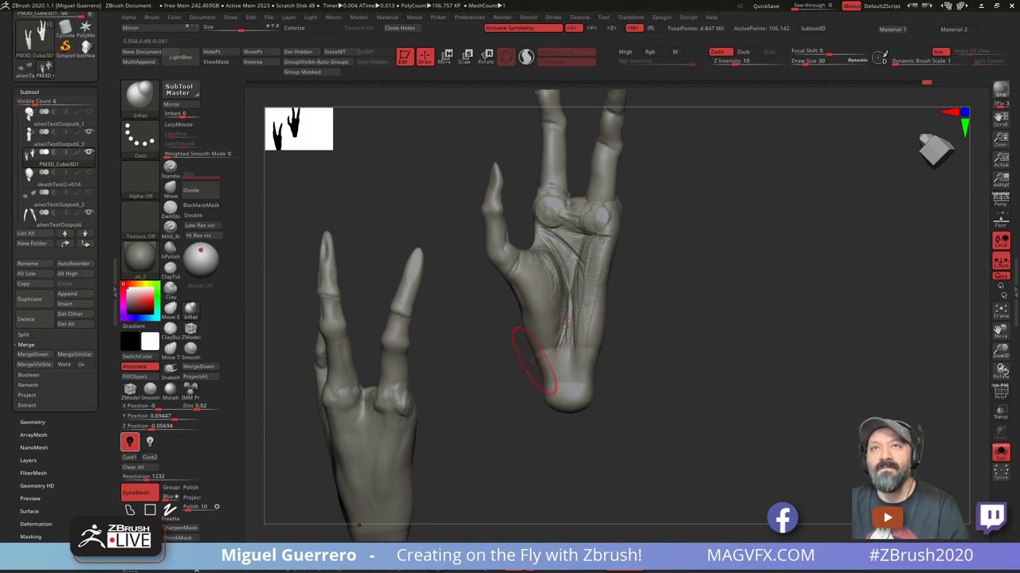
left_click(170, 227)
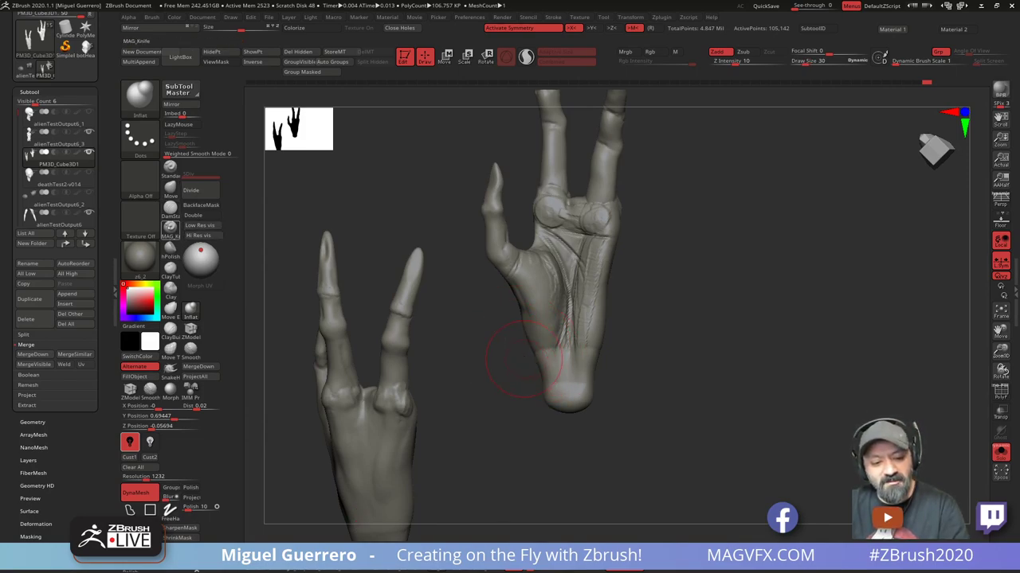
left_click(170, 230)
left_click_drag(485, 376, 529, 441, "ctrl")
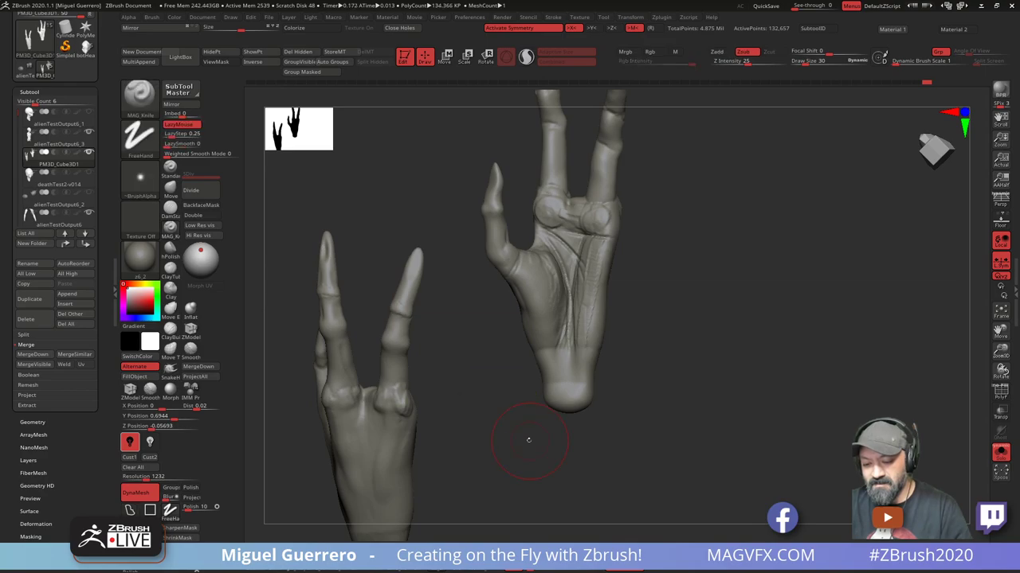
Carve creases around the wrist below the palm with the MAG_Knife brush at draw size 10, and smooth them toward the back of the hand
key("b")
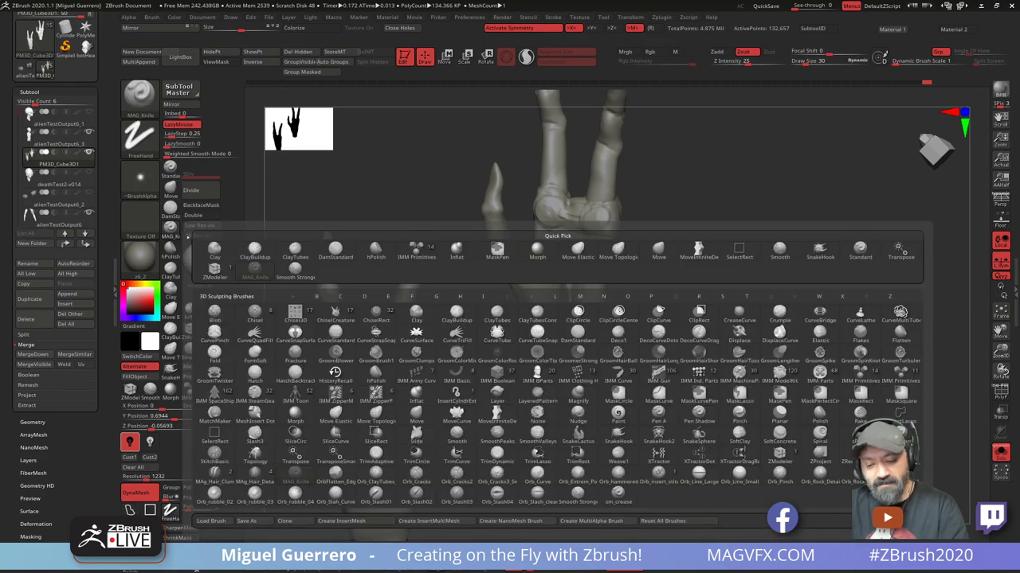
key("Escape")
key("[")
key("[")
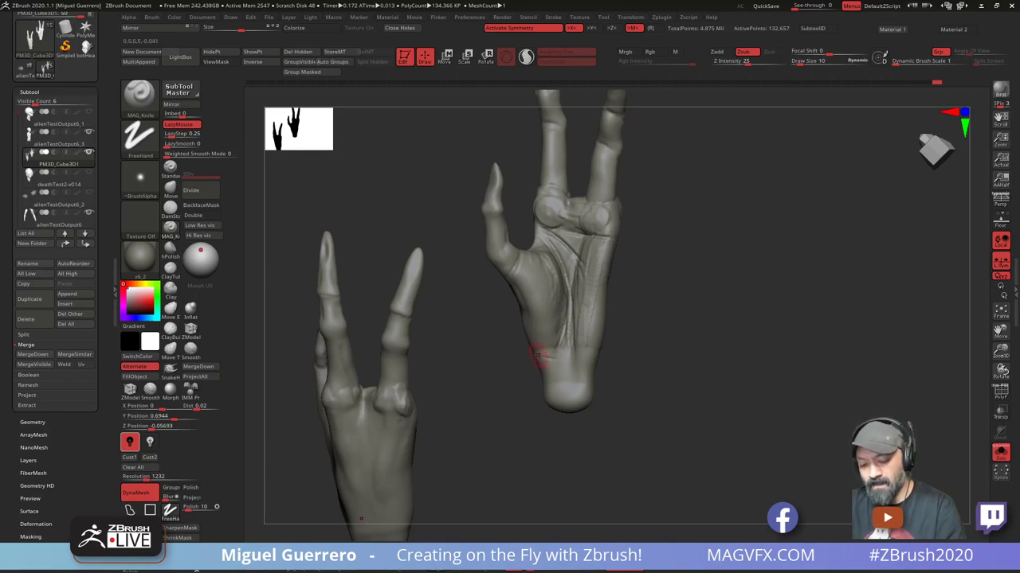
mouse_move(540, 358)
left_mouse_down()
mouse_move(669, 363)
mouse_move(482, 371)
left_mouse_up()
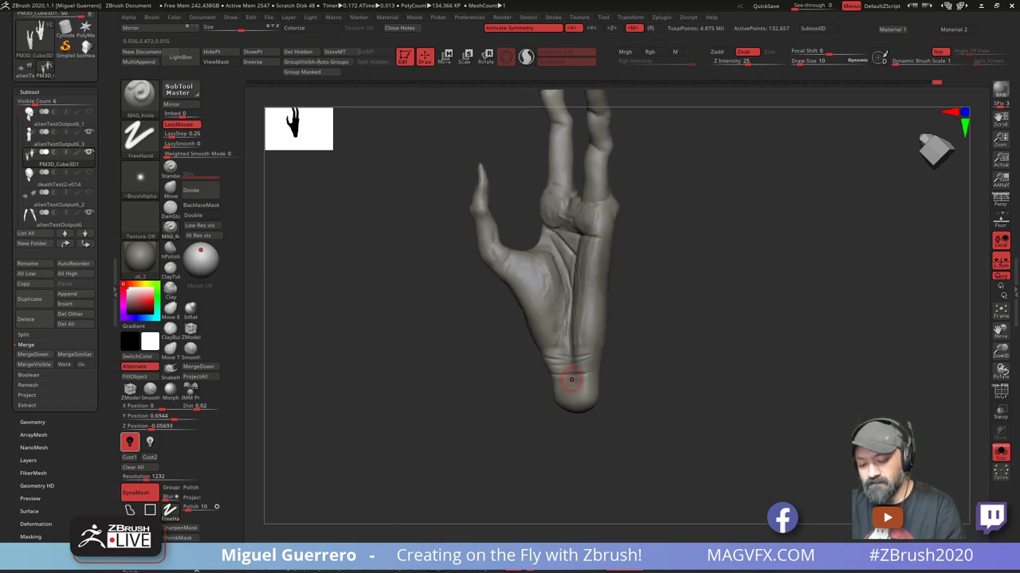
left_click_drag(572, 380, 595, 373)
left_click_drag(510, 371, 458, 371)
left_click_drag(578, 369, 537, 366)
left_click_drag(466, 350, 502, 346)
left_click(478, 349, "ctrl+shift")
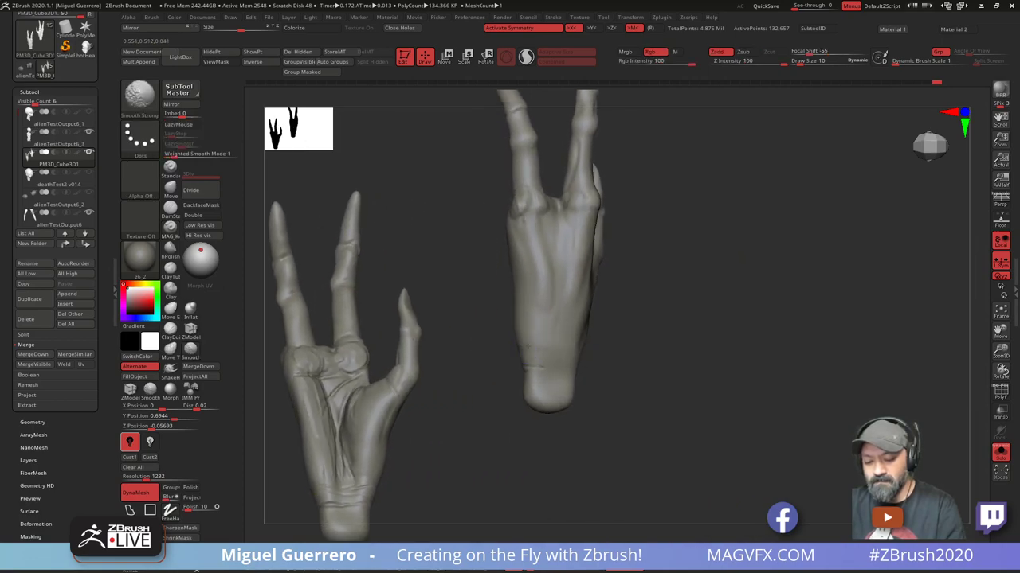
left_click_drag(542, 376, 514, 364)
Set the masking stroke to FreeHand, mask a small patch on the outer side of the wrist, and invert the mask
key("ctrl")
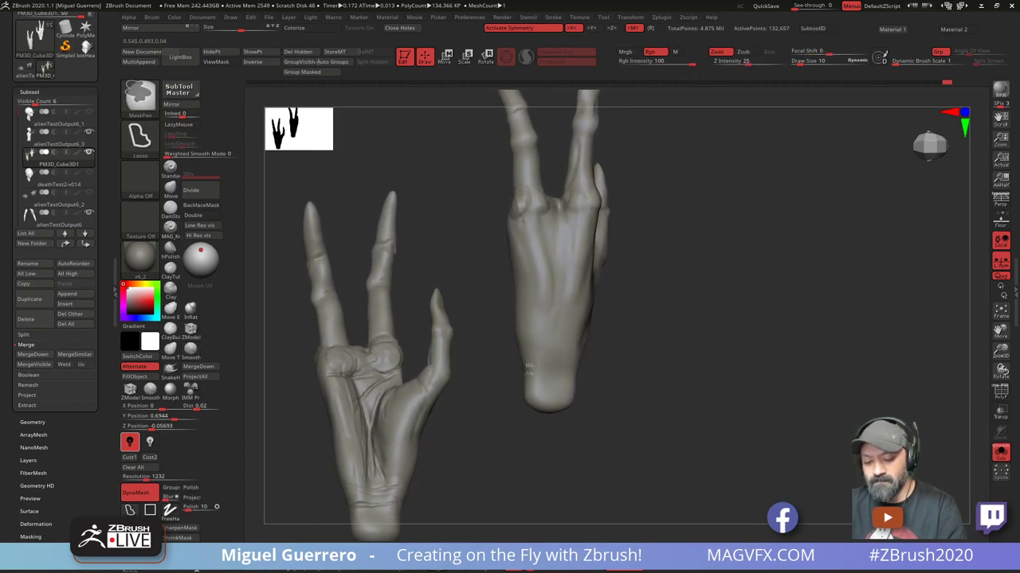
key("ctrl")
left_click(169, 510, "ctrl")
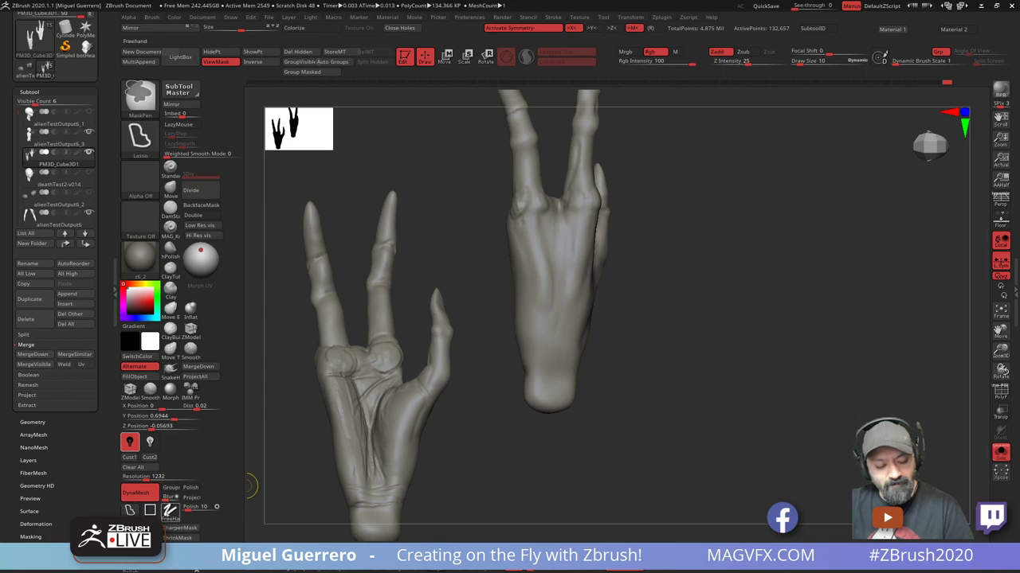
left_click_drag(480, 444, 505, 439)
left_click_drag(525, 369, 446, 371, "ctrl")
left_click(488, 371, "ctrl")
left_click_drag(384, 373, 340, 372)
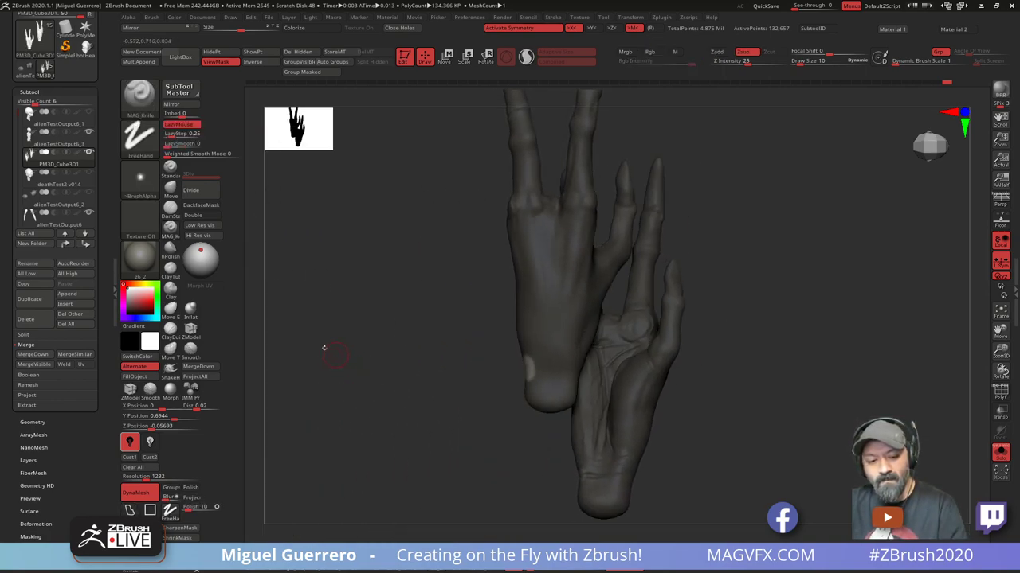
Swell the unmasked wrist patch into a bone bump with the Inflat brush at draw size 18, clear the mask, and smooth its edges
left_click(524, 372, "ctrl+shift")
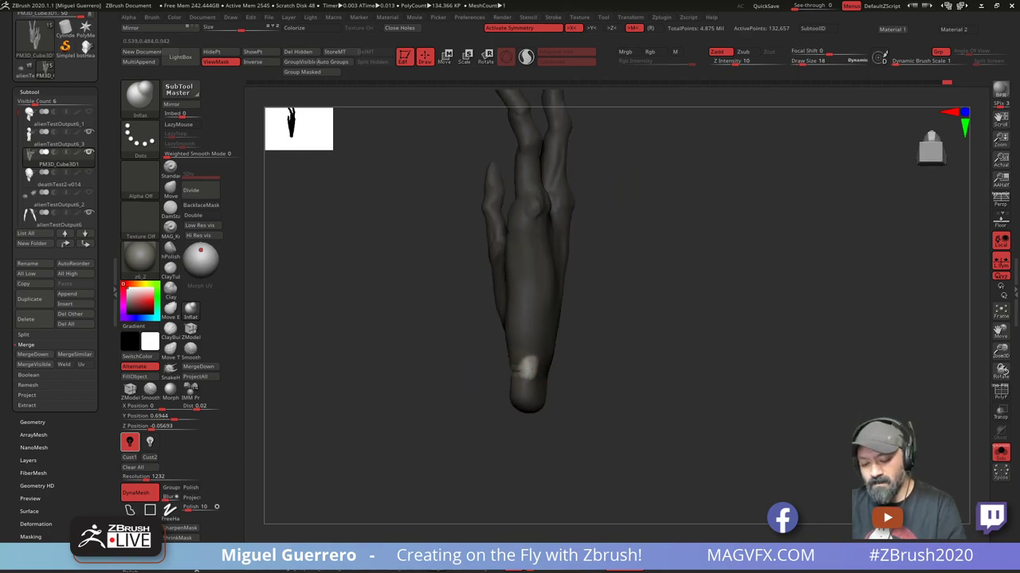
left_click_drag(522, 370, 409, 359)
mouse_move(348, 369)
left_mouse_down()
mouse_move(325, 372)
mouse_move(378, 390)
left_mouse_up()
mouse_move(403, 384)
left_mouse_down()
mouse_move(358, 386)
mouse_move(384, 385)
left_mouse_up()
left_click_drag(528, 384, 522, 371, "shift")
left_click_drag(427, 381, 484, 384)
left_click_drag(502, 345, 506, 358, "shift")
left_click_drag(454, 399, 441, 403)
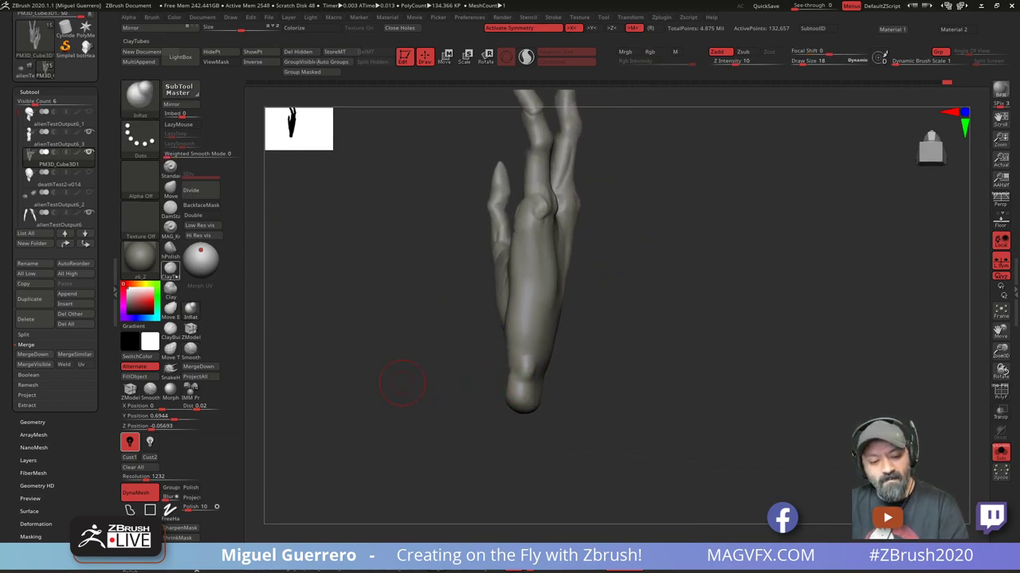
Build up the wrist around the bone bump with the ClayBuildup brush at draw size 14, and smooth the result
left_click(170, 331)
mouse_move(335, 329)
left_mouse_down()
mouse_move(524, 399)
mouse_move(457, 380)
left_mouse_up()
key("bracketleft")
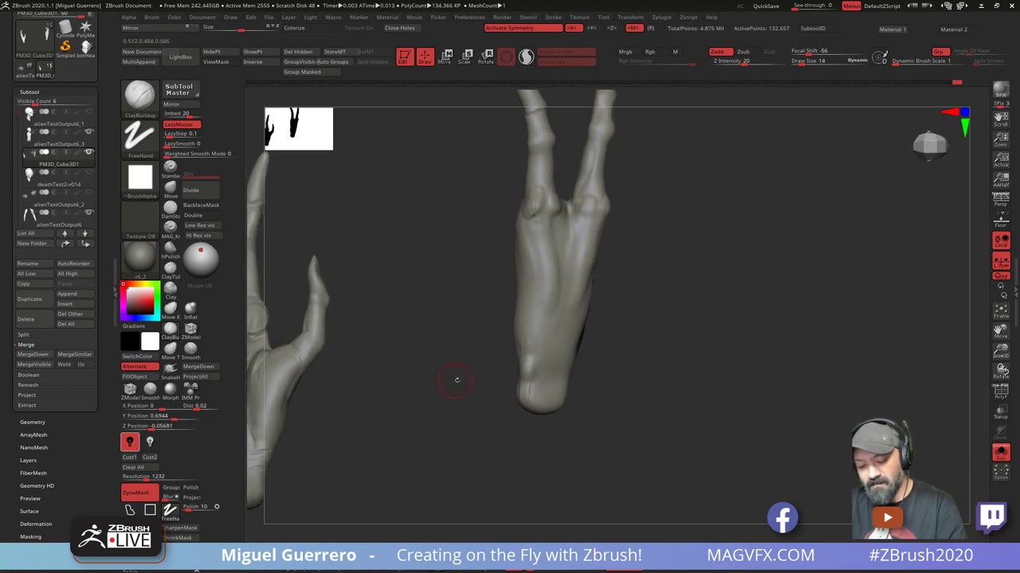
mouse_move(520, 391)
left_mouse_down("shift")
mouse_move(522, 351)
mouse_move(462, 353)
mouse_move(423, 325)
mouse_move(382, 353)
mouse_move(391, 355)
left_mouse_up("shift")
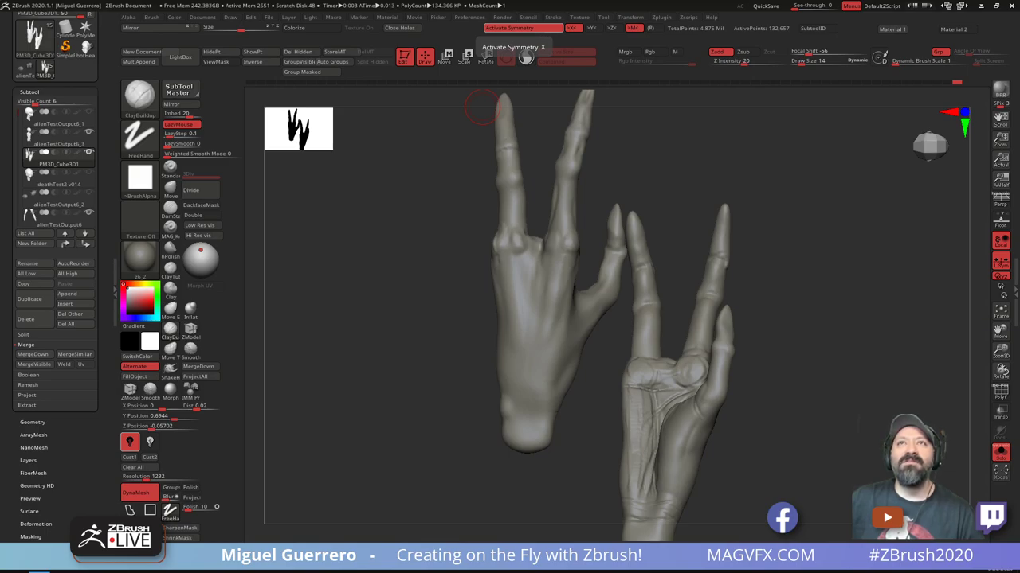
Switch to the browser and study the human palm and bonobo ape hand reference photos for skin creases
left_click_drag(343, 0, 346, 0)
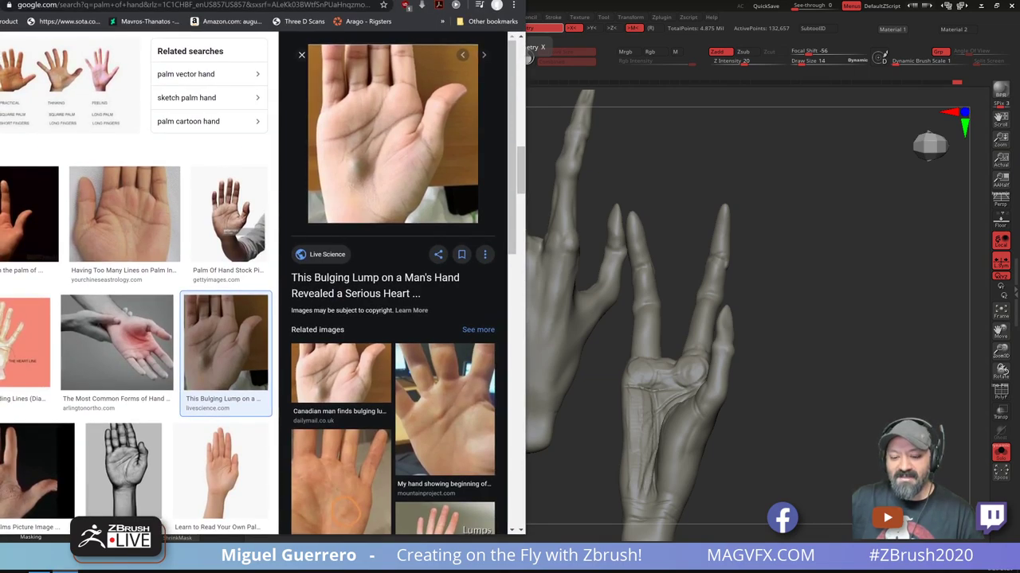
key("alt+Tab")
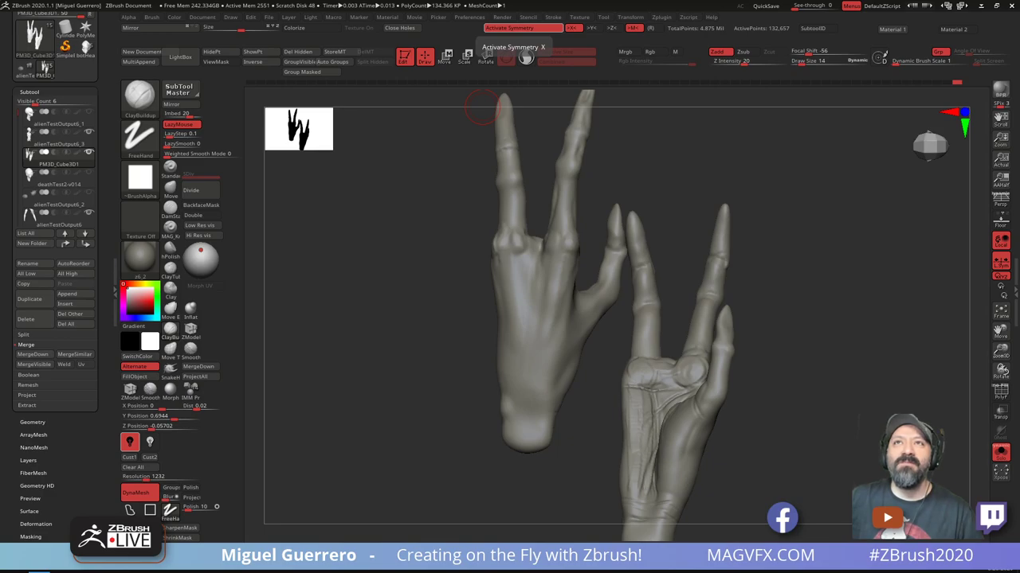
left_click_drag(514, 0, 579, 26)
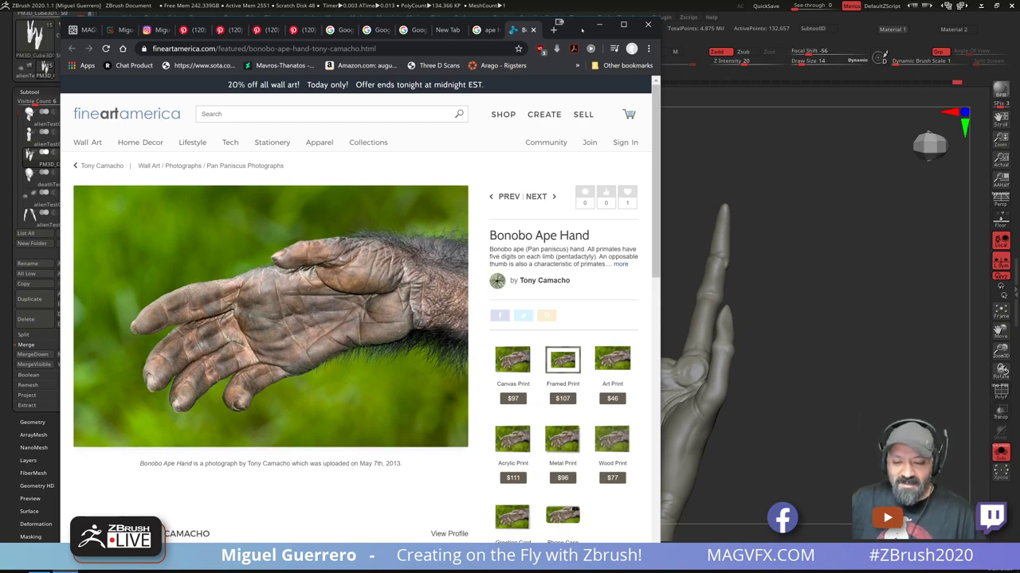
left_click(599, 25)
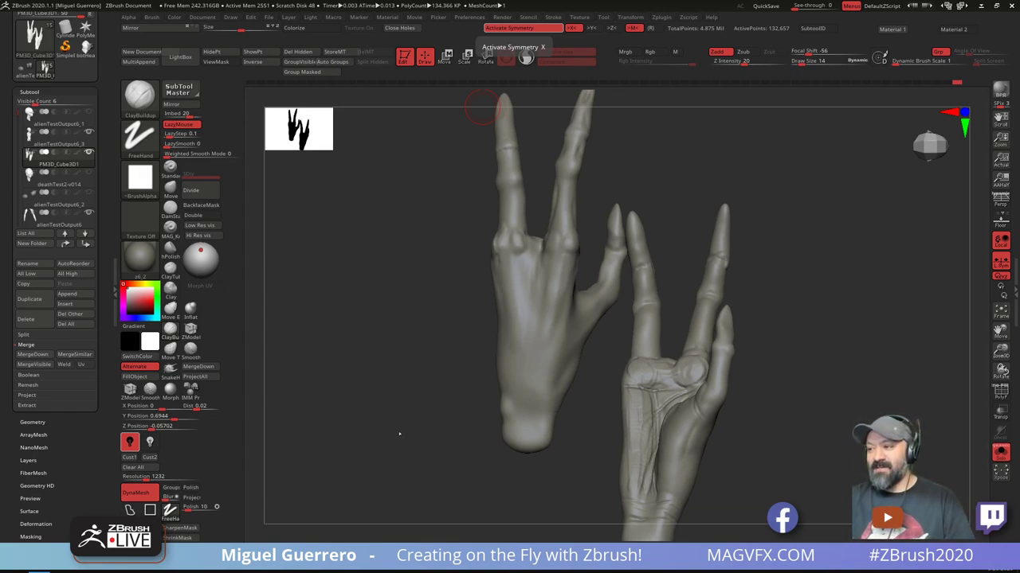
Carve creases into the pads at the base of the two long fingers with the DamStandard brush
key("ctrl")
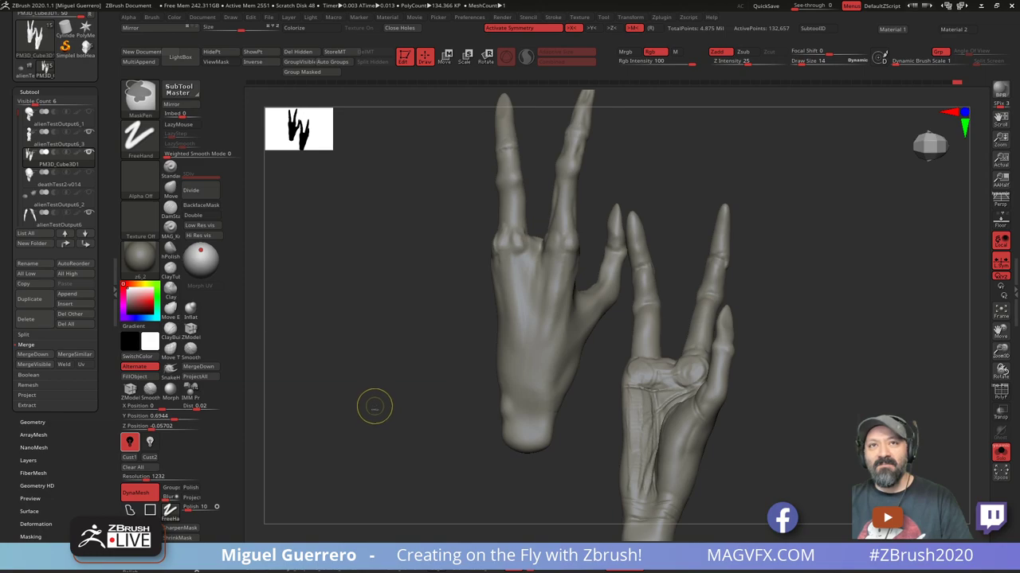
mouse_move(375, 407)
left_mouse_down()
mouse_move(371, 346)
mouse_move(371, 378)
mouse_move(383, 343)
mouse_move(375, 388)
mouse_move(403, 353)
left_mouse_up()
right_click_drag(403, 354, 329, 314, "ctrl")
mouse_move(365, 362)
left_mouse_down()
mouse_move(350, 383)
mouse_move(344, 374)
left_mouse_up()
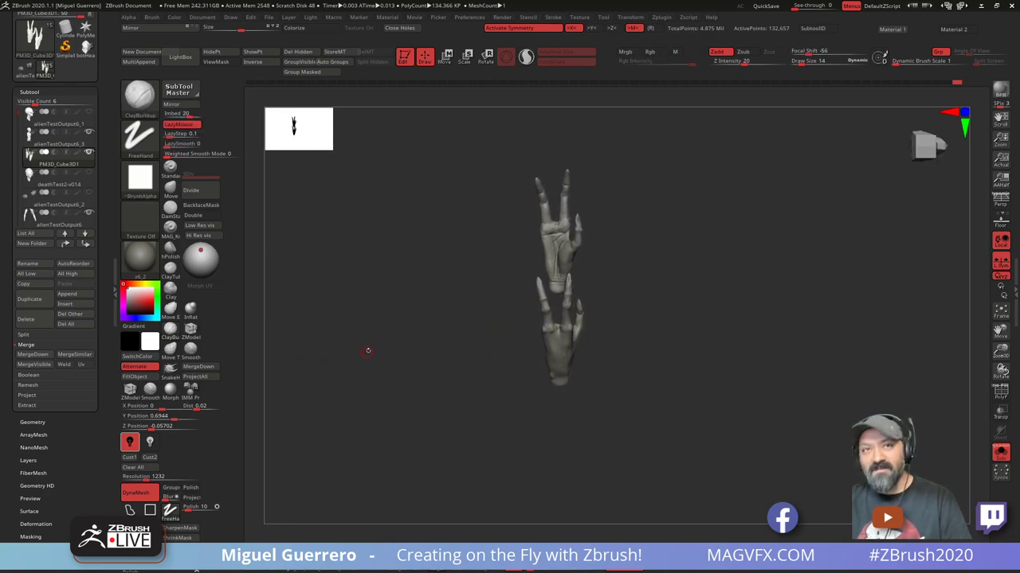
mouse_move(369, 350)
right_mouse_down("ctrl")
mouse_move(409, 344)
mouse_move(398, 385)
mouse_move(422, 366)
mouse_move(440, 318)
right_mouse_up("ctrl")
right_click_drag(439, 271, 423, 372, "alt")
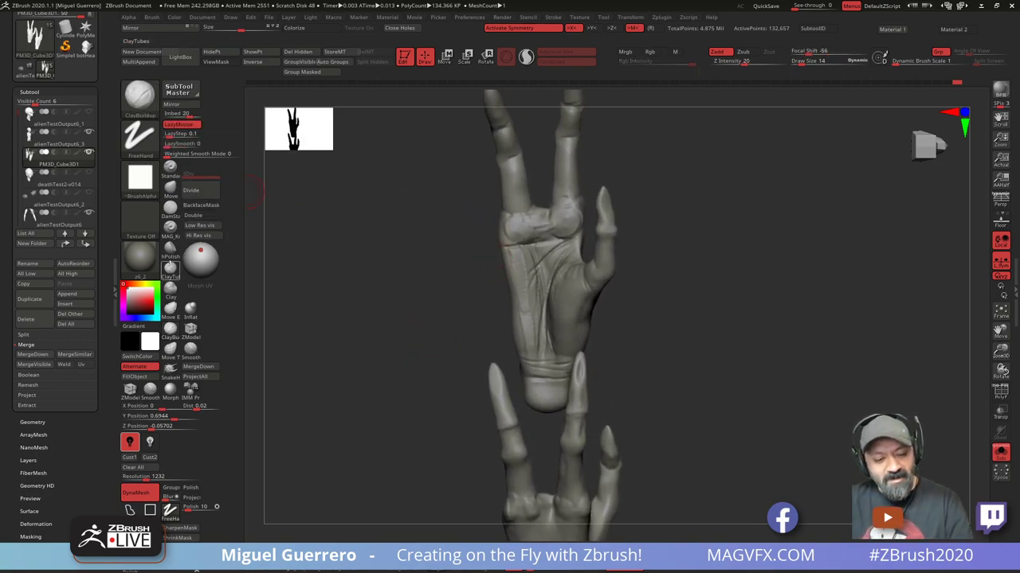
left_click(170, 209)
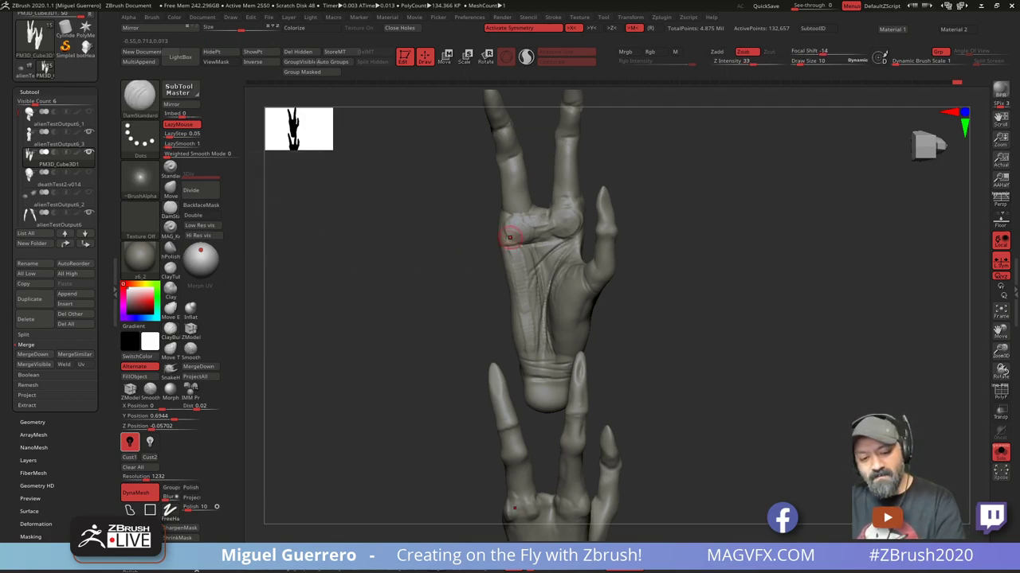
key("[")
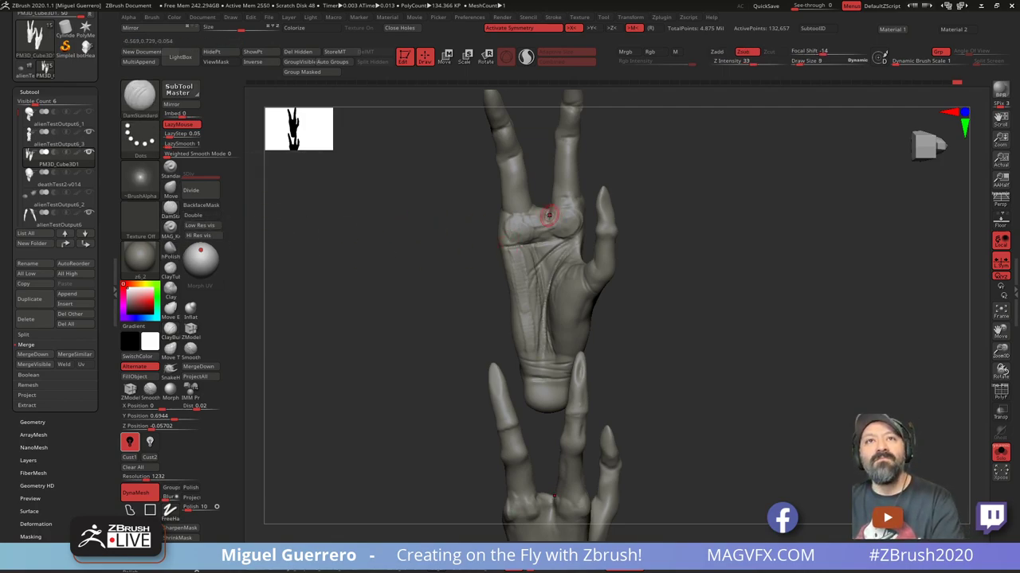
key("bracketright")
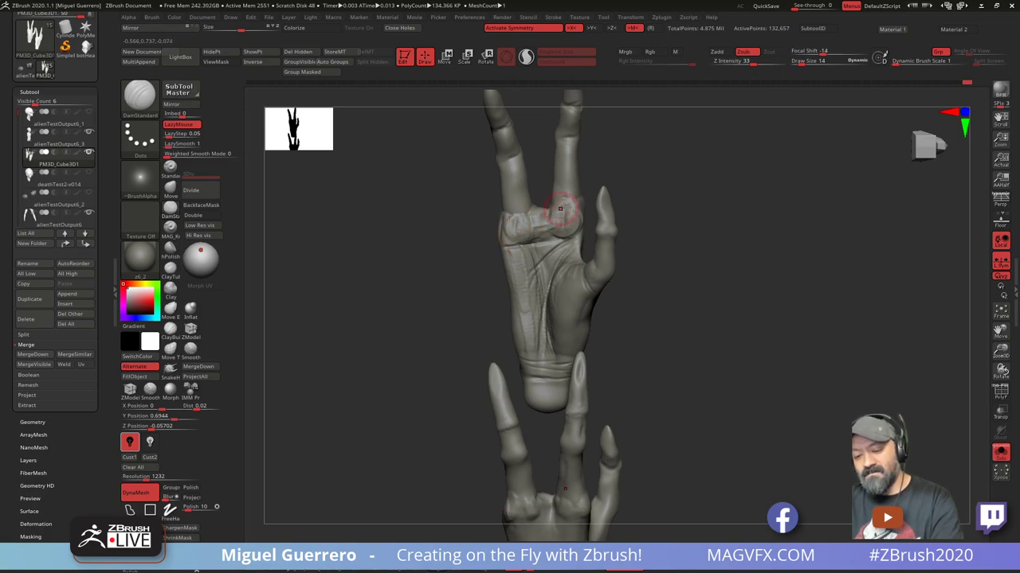
Carve creases in the web and base of the thumb with the DamStandard brush at draw size 8, and soften them
left_click_drag(429, 268, 488, 287)
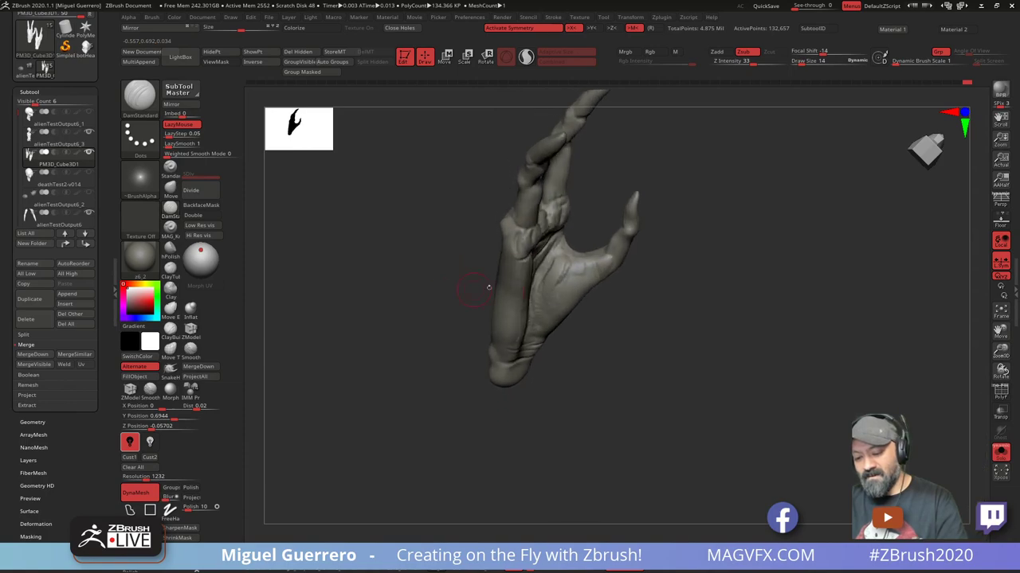
left_click_drag(593, 268, 588, 257)
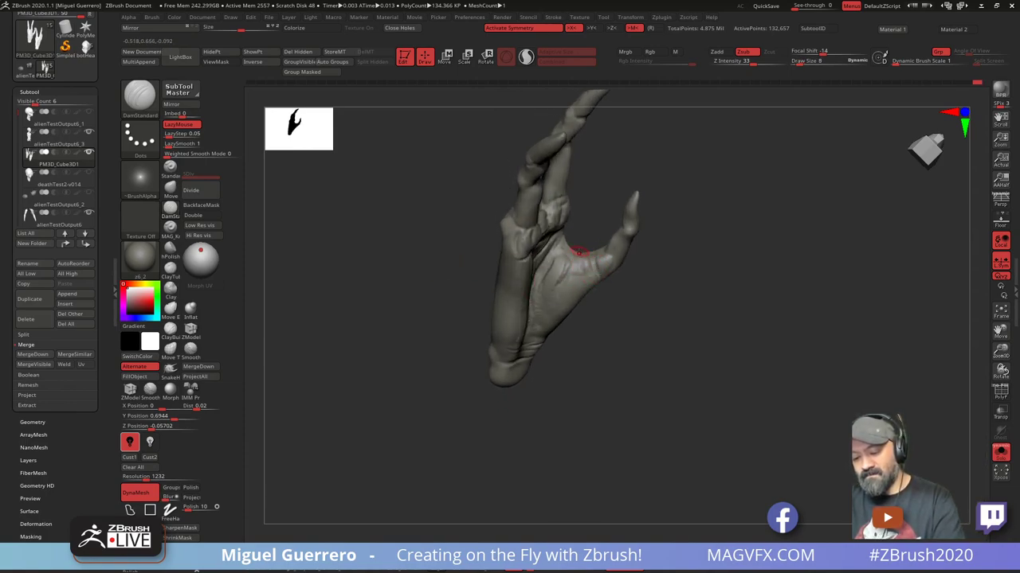
left_click_drag(471, 241, 457, 239)
left_click_drag(602, 267, 601, 255, "shift")
mouse_move(463, 243)
left_mouse_down()
mouse_move(446, 246)
mouse_move(502, 267)
mouse_move(443, 268)
left_mouse_up()
left_click_drag(542, 284, 544, 290, "shift")
left_click_drag(454, 265, 428, 263)
mouse_move(519, 264)
left_mouse_down("shift")
mouse_move(542, 248)
mouse_move(455, 268)
mouse_move(512, 319)
mouse_move(515, 341)
left_mouse_up("shift")
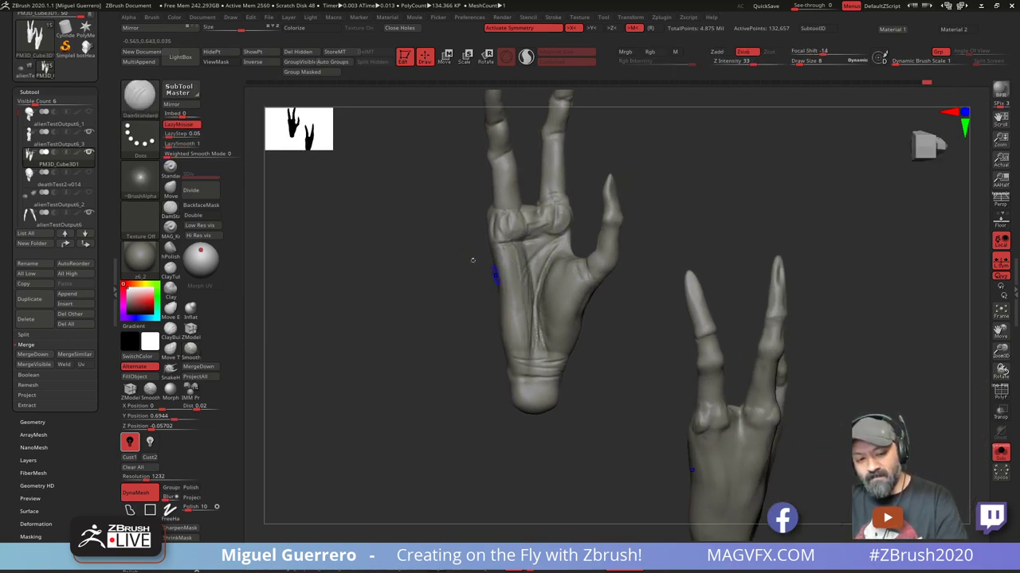
Set Weighted Smooth Mode to 0 and soften the palm creases below the finger pads and toward the wrist at draw size 8
left_click(168, 156, "shift")
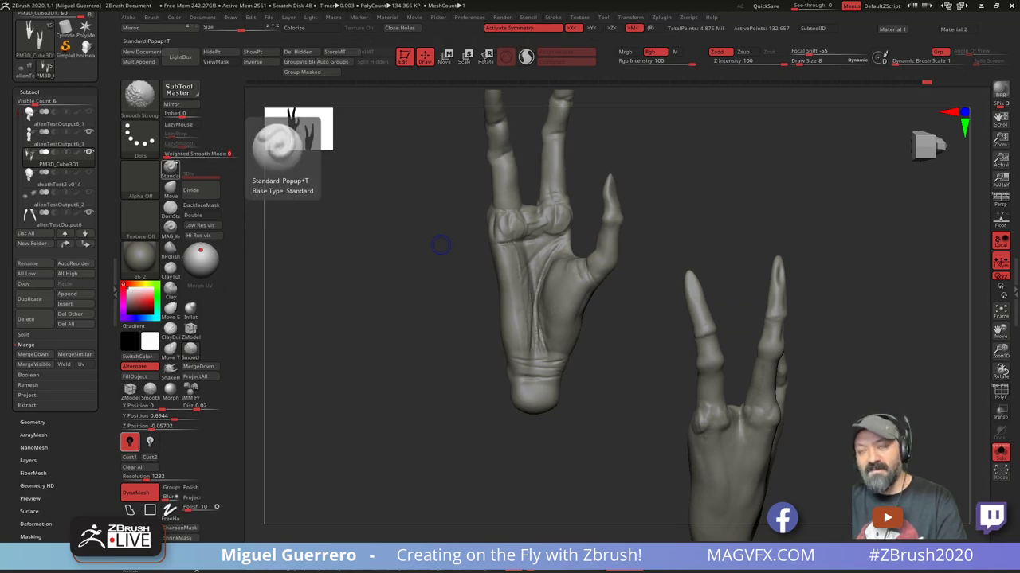
mouse_move(503, 229)
left_mouse_down("shift")
mouse_move(511, 239)
mouse_move(544, 218)
mouse_move(552, 250)
left_mouse_up("shift")
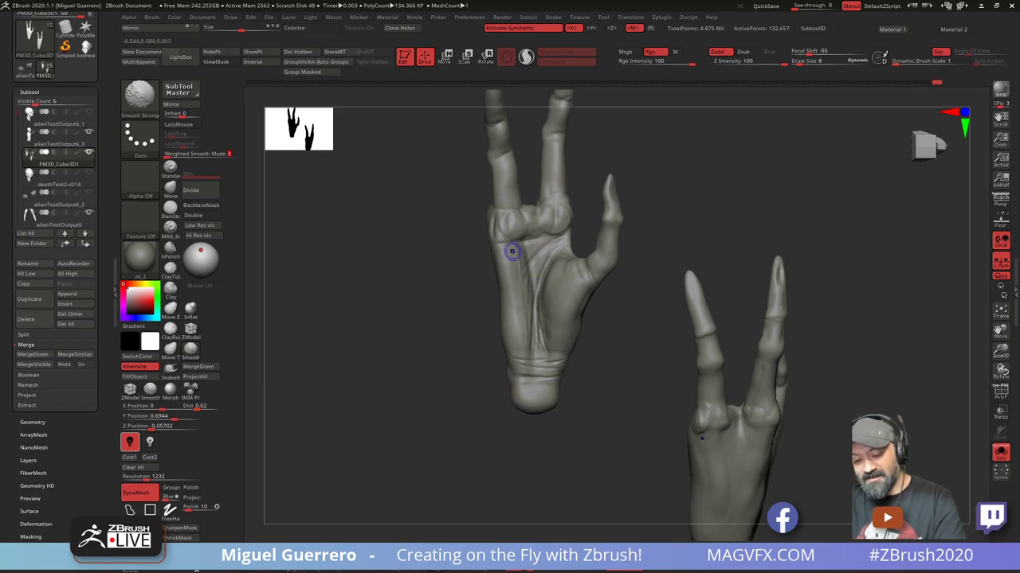
mouse_move(519, 293)
right_mouse_down("shift")
mouse_move(524, 341)
mouse_move(408, 271)
right_mouse_up("shift")
left_click_drag(525, 322, 526, 275, "shift")
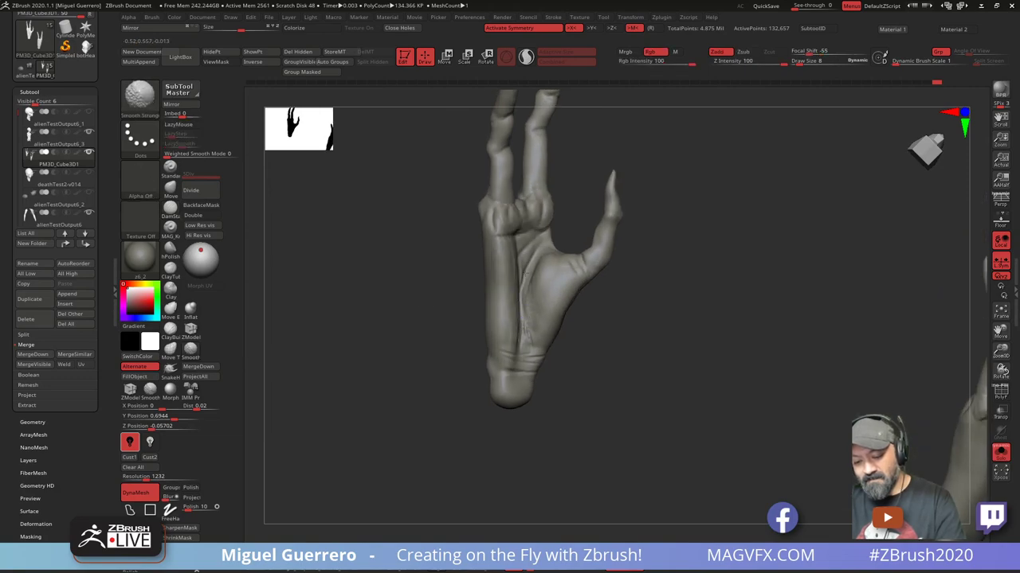
left_click_drag(519, 352, 526, 339, "shift")
right_click_drag(414, 278, 446, 277)
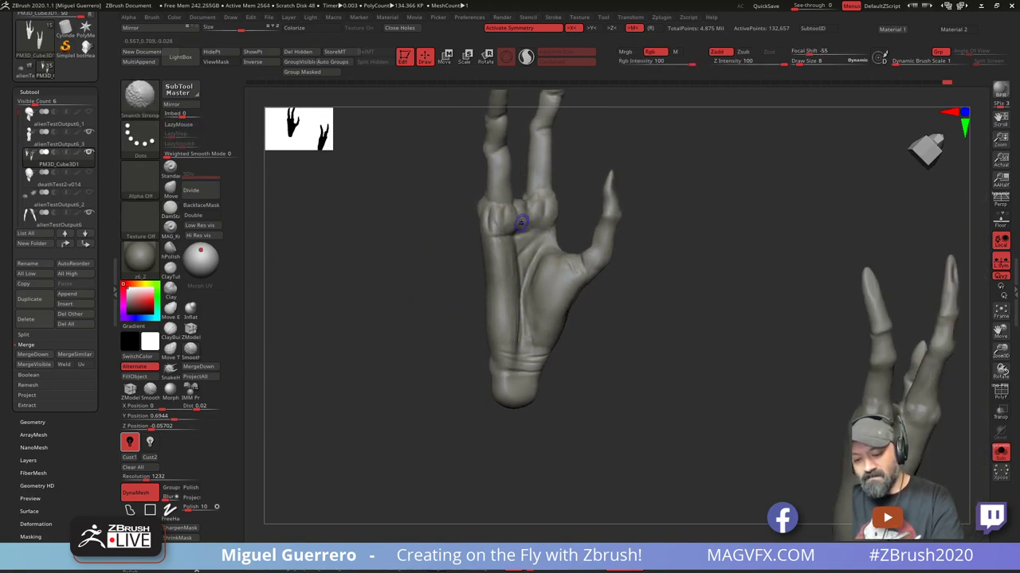
Smooth the finger-base pads and the thumb web from the side of the palm
left_click_drag(384, 220, 419, 218)
left_click_drag(500, 229, 496, 240, "shift")
left_click_drag(427, 234, 390, 242)
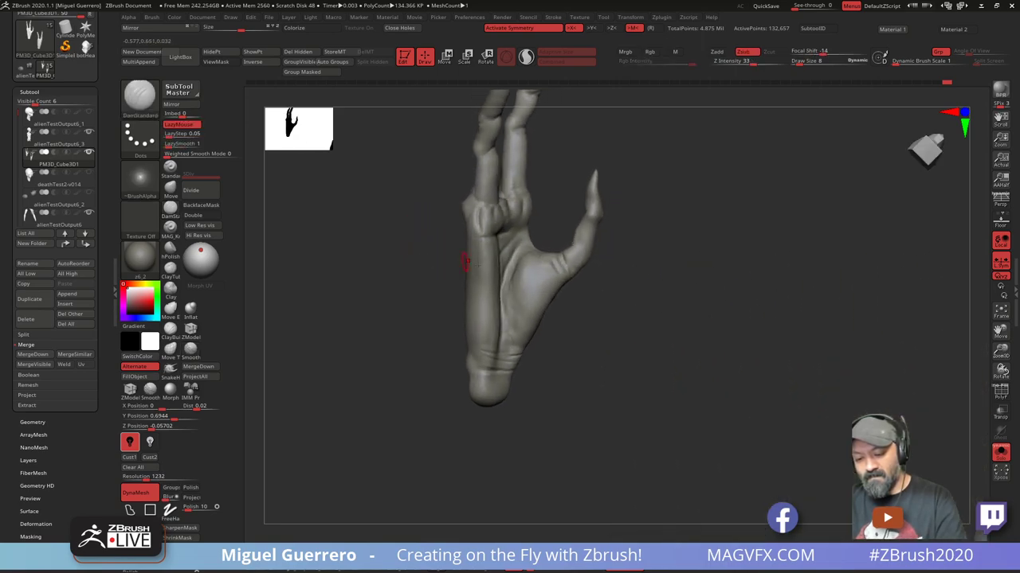
left_click_drag(548, 260, 534, 274, "shift")
mouse_move(386, 263)
left_mouse_down()
mouse_move(462, 266)
mouse_move(439, 257)
mouse_move(587, 220)
mouse_move(411, 206)
mouse_move(388, 290)
left_mouse_up()
Swell the fingers with the Inflat brush at draw size 46, and turn off Solo mode to show the full alien figure
left_click(190, 309)
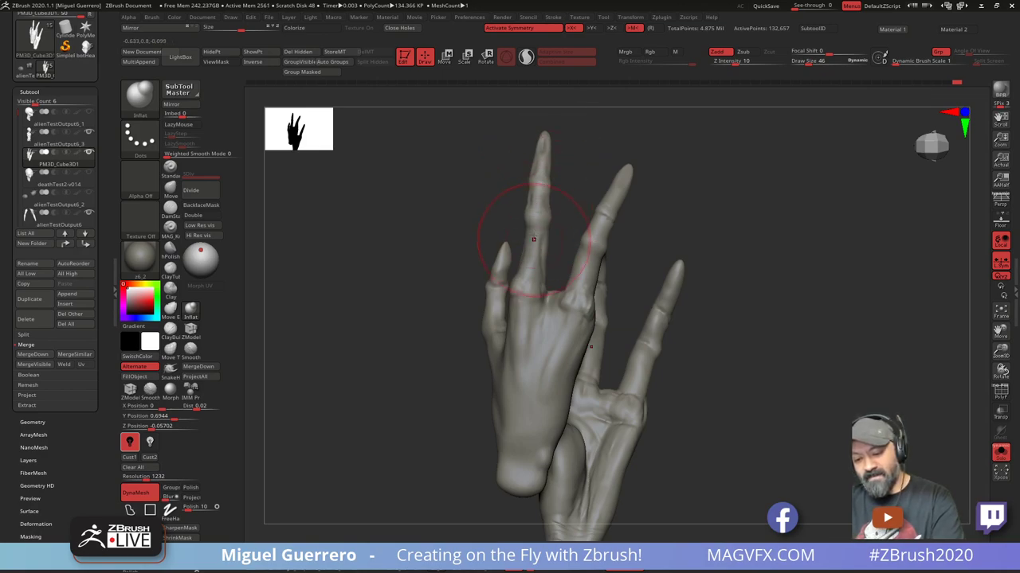
left_click_drag(410, 228, 421, 269)
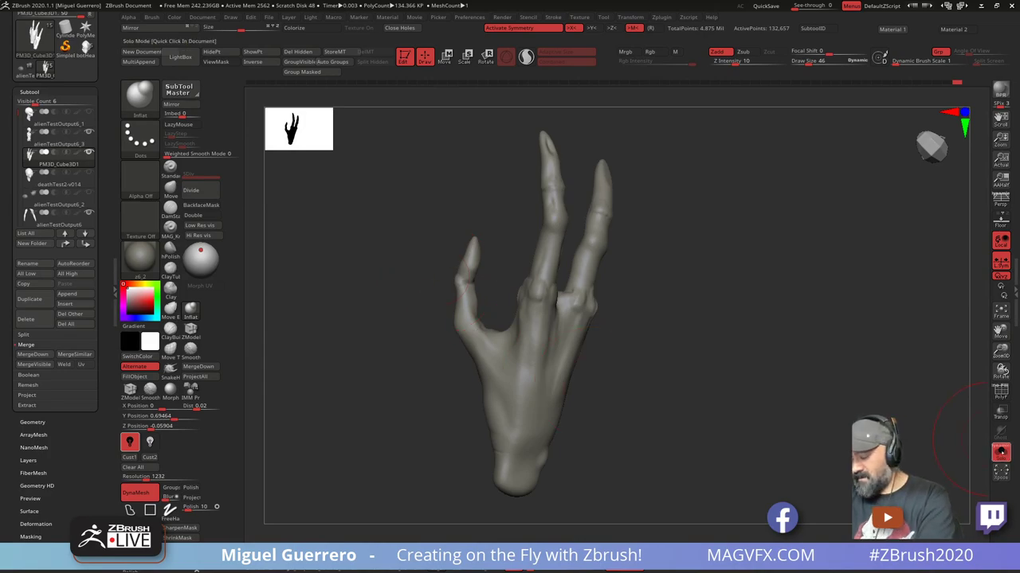
left_click(1001, 452)
right_click_drag(632, 424, 512, 364, "ctrl")
right_click_drag(343, 365, 522, 382, "shift")
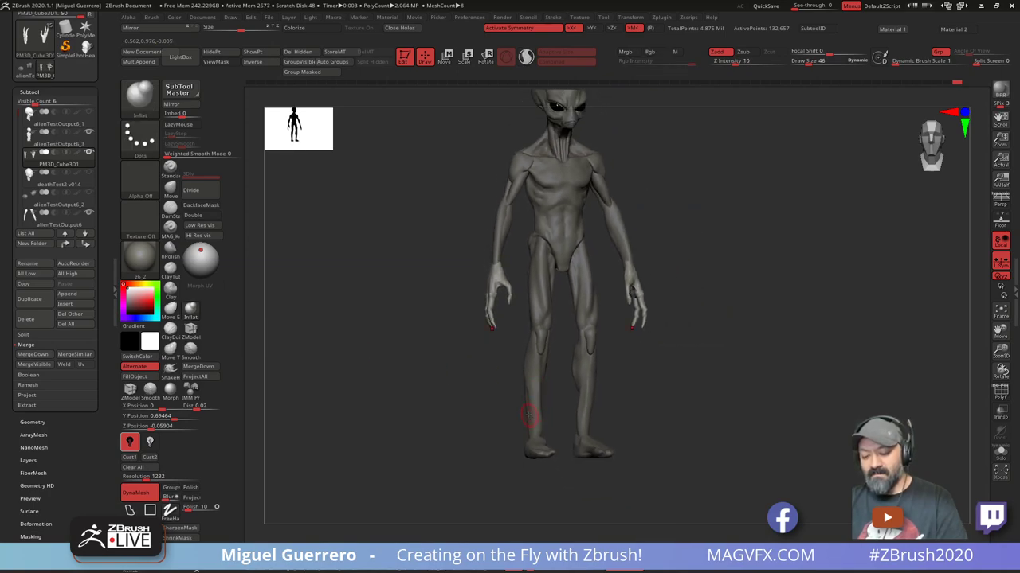
Make the hands the active subtool on the full figure and swell the base of the thumb with the Inflat brush at draw size 46
left_click(530, 415, "alt")
right_click_drag(432, 374, 458, 399, "alt")
right_click_drag(458, 399, 424, 393)
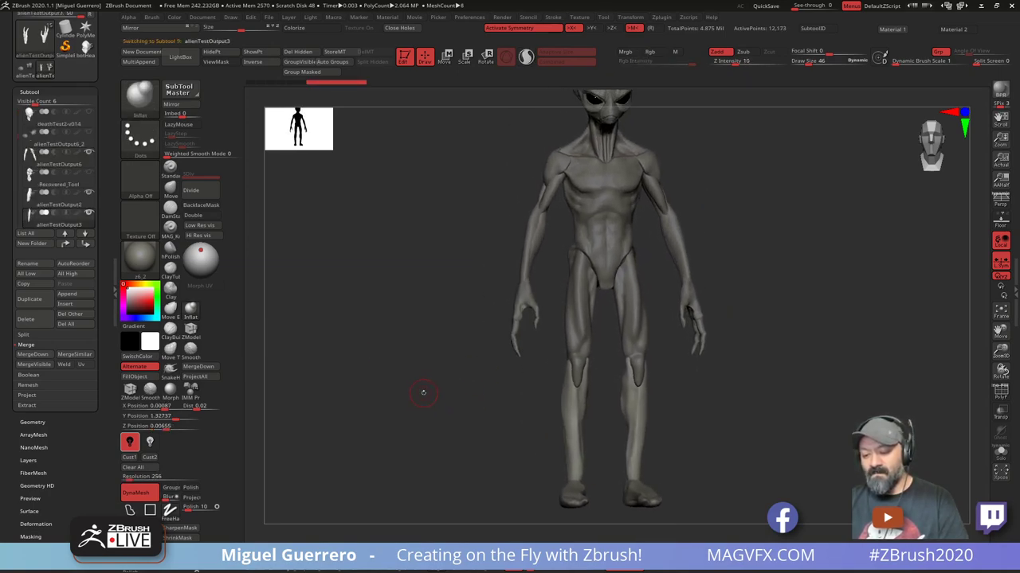
left_click_drag(423, 392, 502, 368)
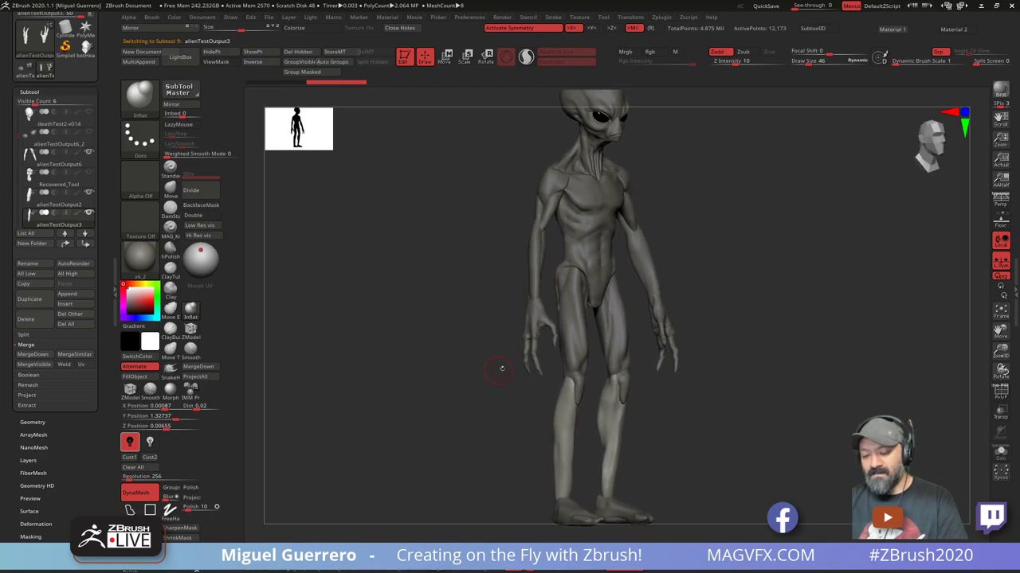
right_click_drag(494, 377, 520, 406, "ctrl")
left_click(539, 346, "alt")
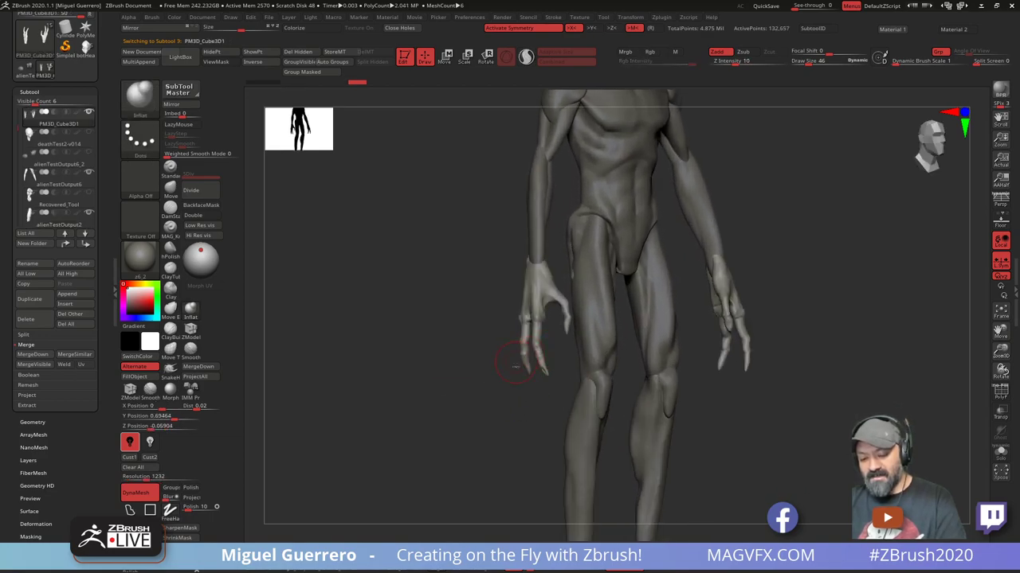
right_click_drag(505, 359, 513, 381, "ctrl")
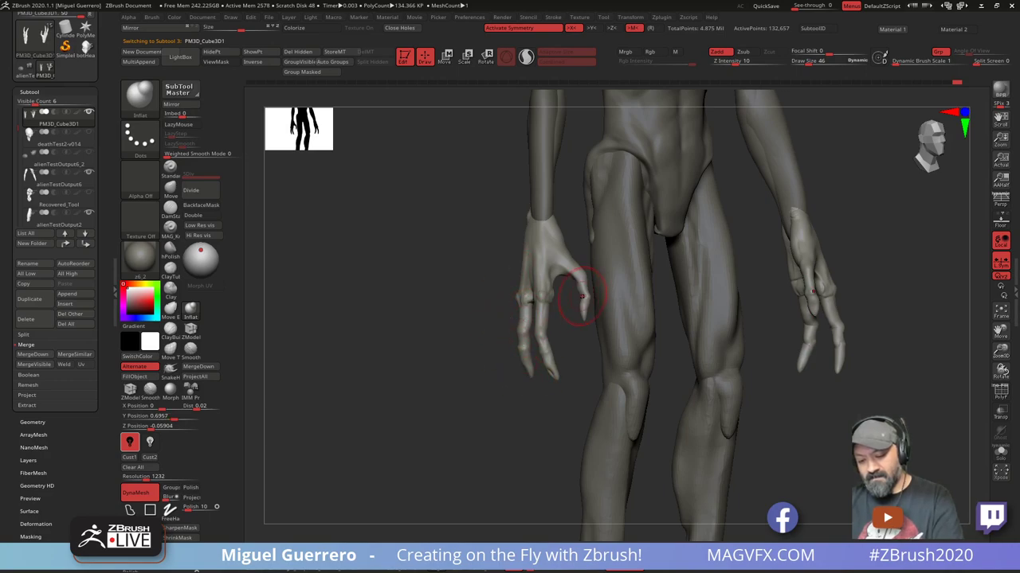
left_click_drag(553, 256, 569, 265)
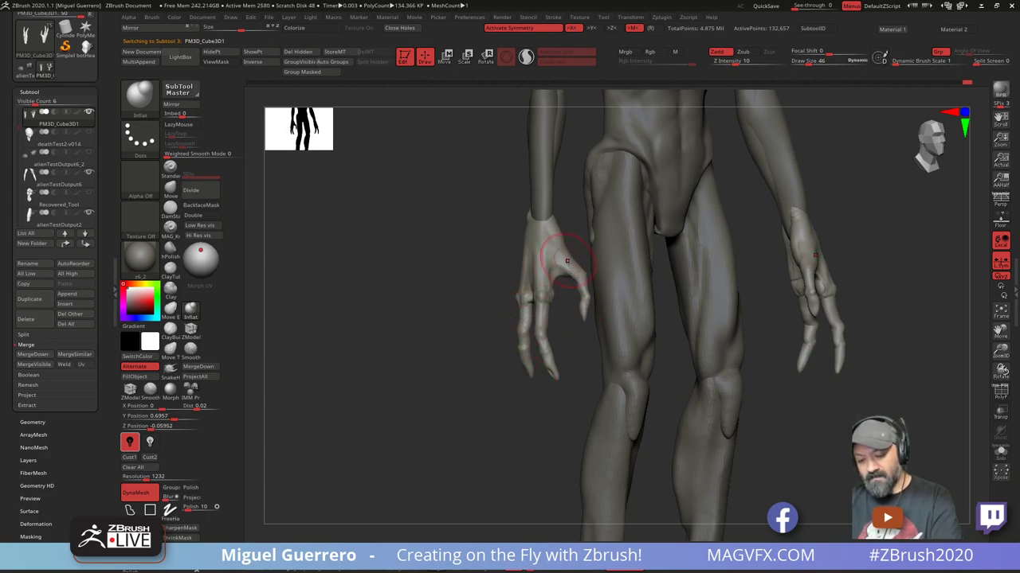
left_click_drag(496, 259, 567, 260)
left_click_drag(498, 258, 539, 260)
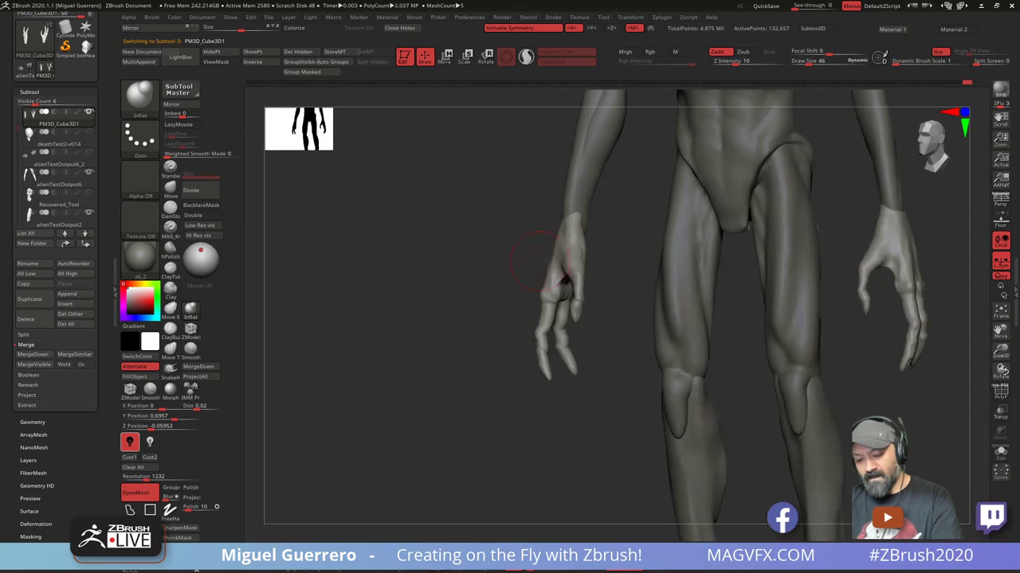
left_click_drag(459, 269, 427, 405)
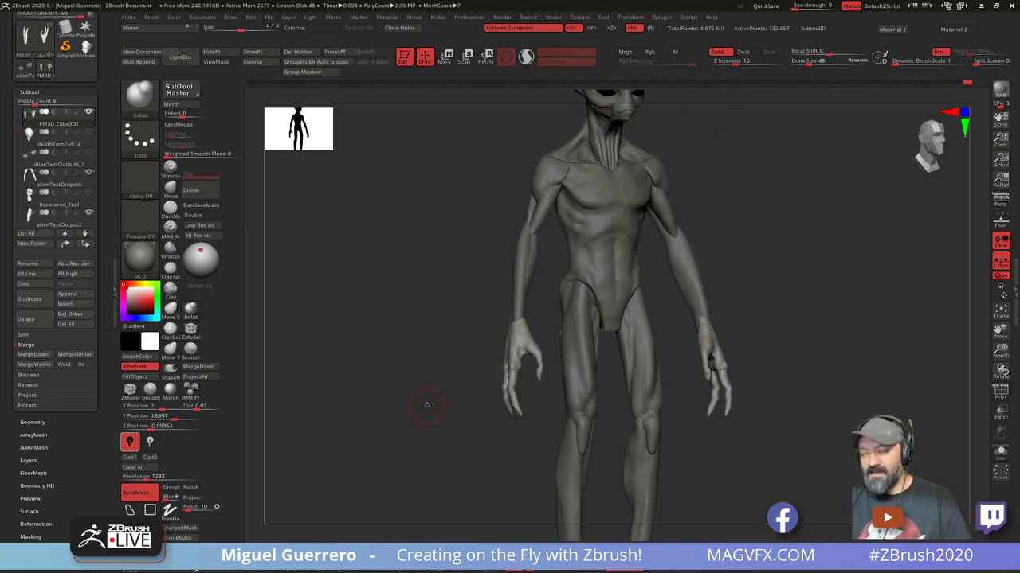
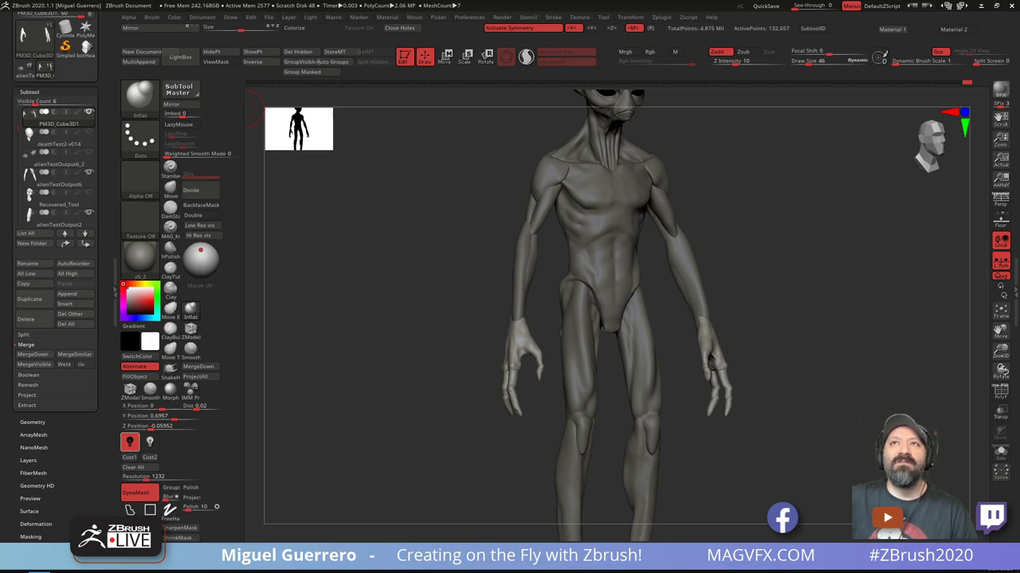
Switch to the browser, look through the ape hand image results, and enlarge the photo of a human hand touching an ape hand
left_click_drag(458, 0, 540, 52)
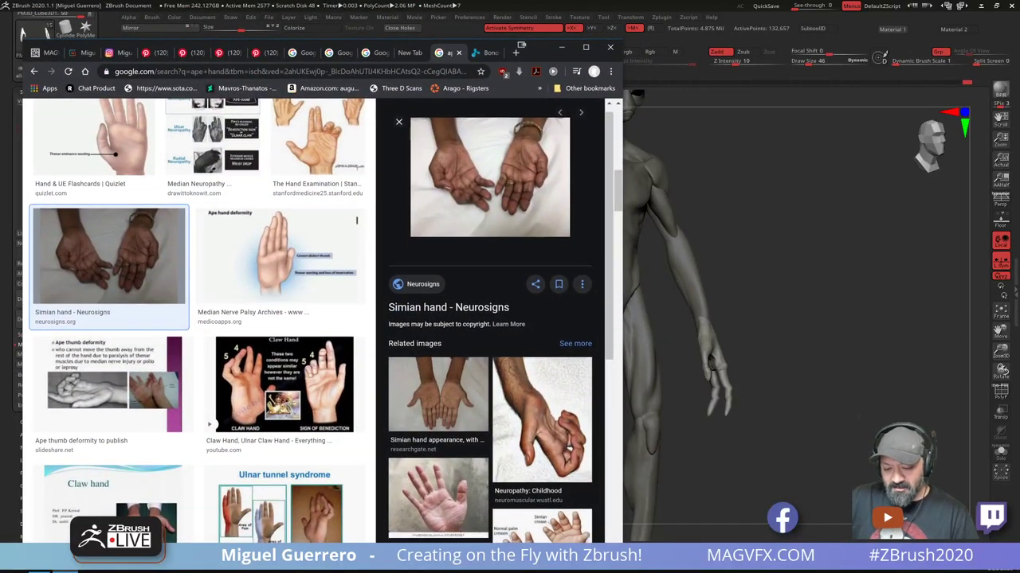
scroll(471, 322, "down", 2)
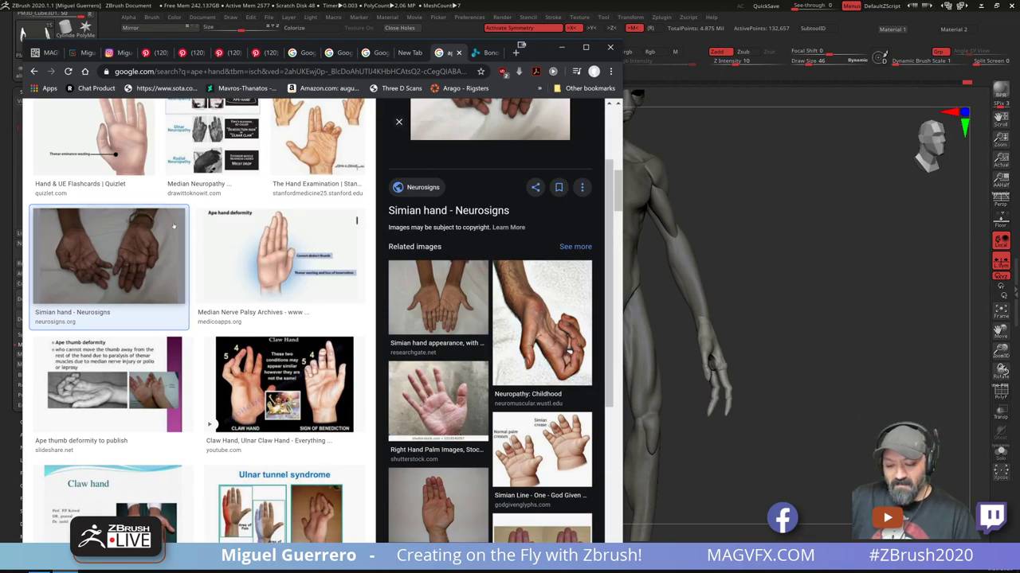
scroll(176, 225, "down", 3)
scroll(176, 224, "down", 1)
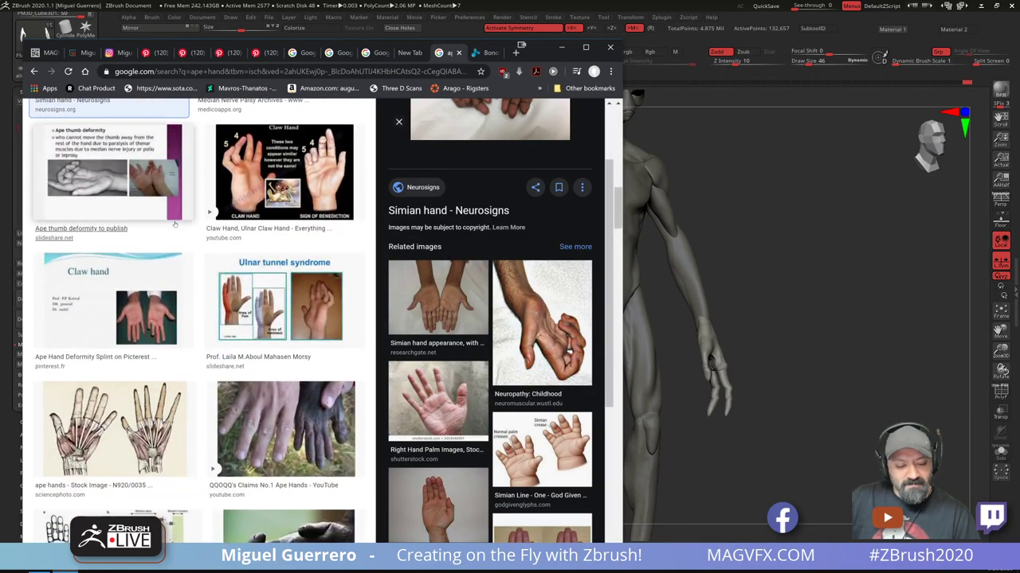
scroll(174, 224, "down", 2)
scroll(176, 225, "down", 1)
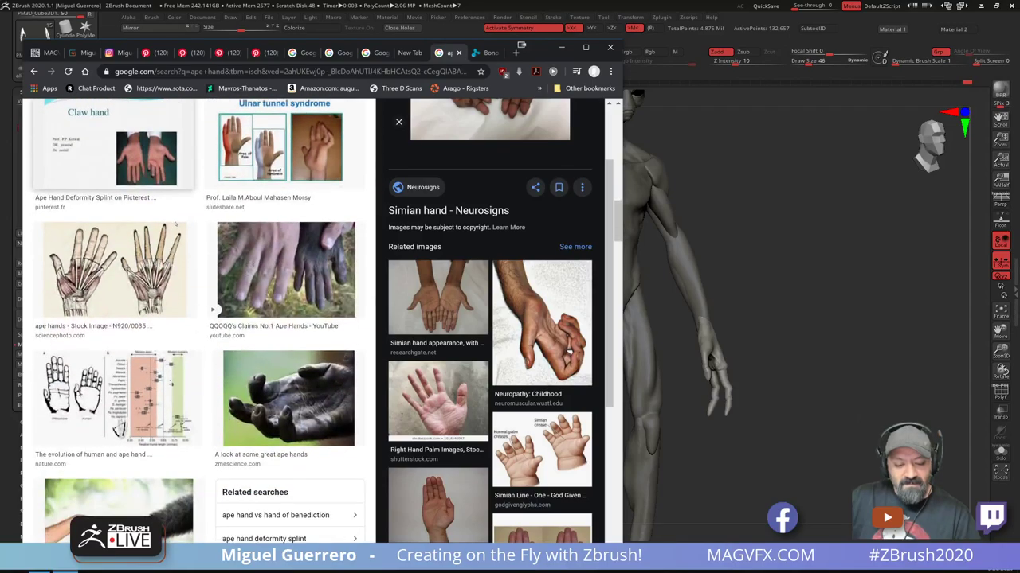
scroll(176, 224, "down", 1)
scroll(175, 224, "down", 5)
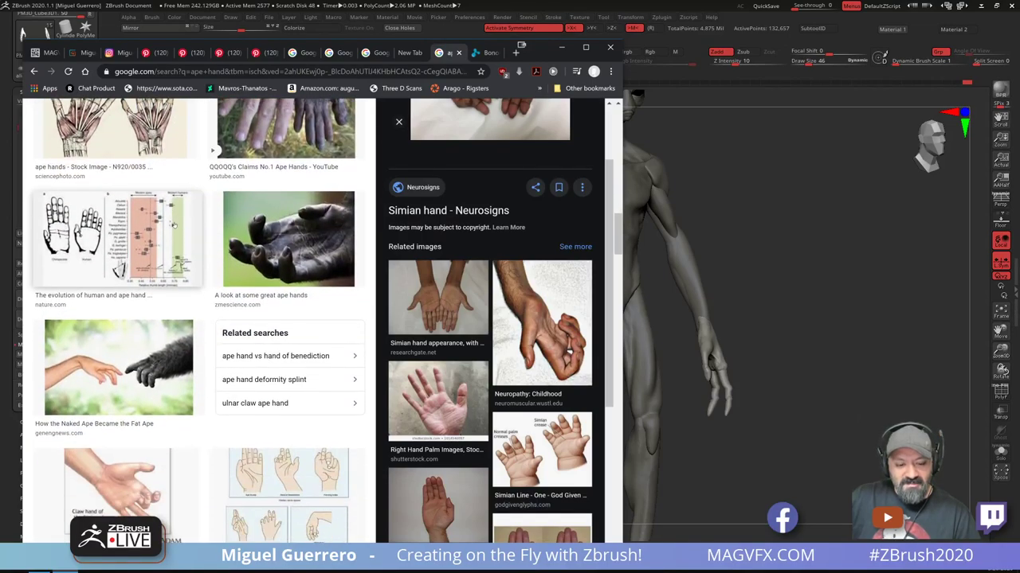
scroll(174, 225, "down", 4)
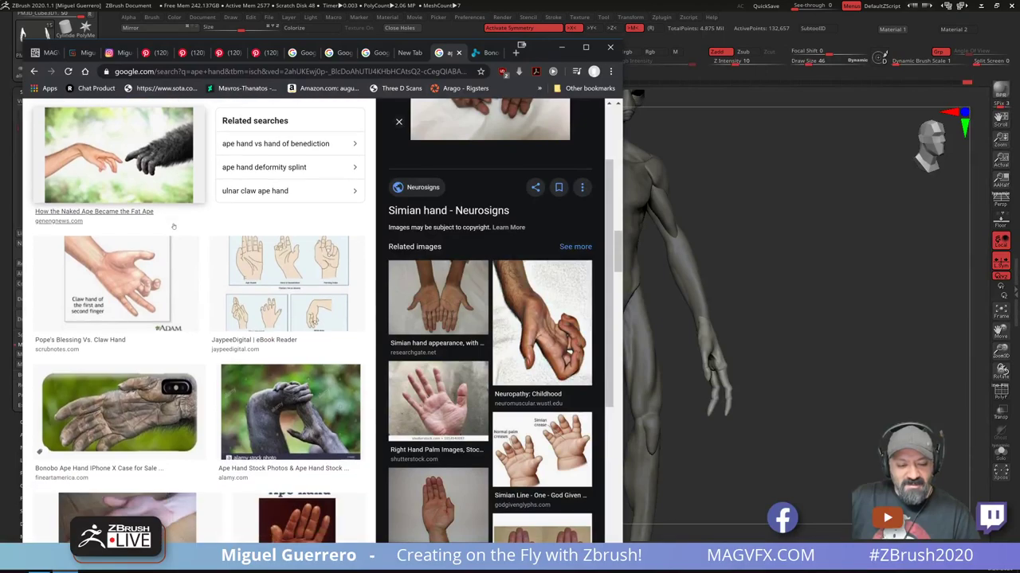
scroll(173, 229, "down", 3)
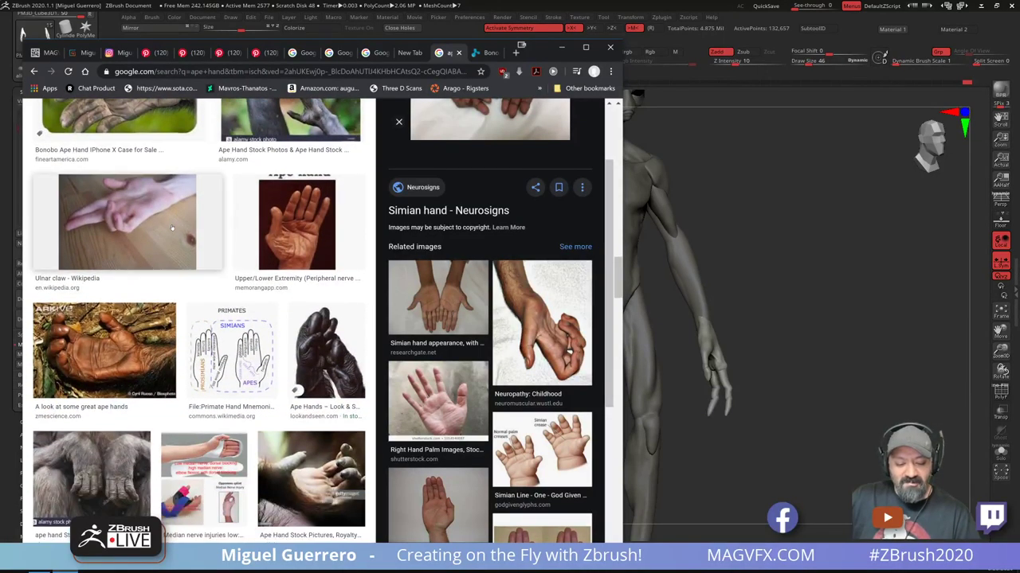
scroll(171, 229, "down", 3)
scroll(172, 228, "down", 2)
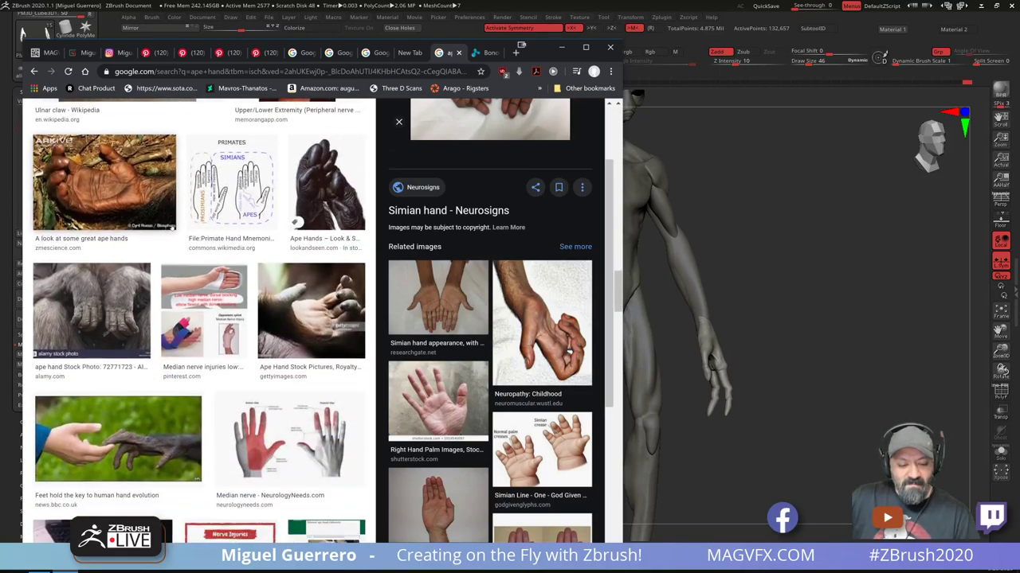
left_click(170, 336)
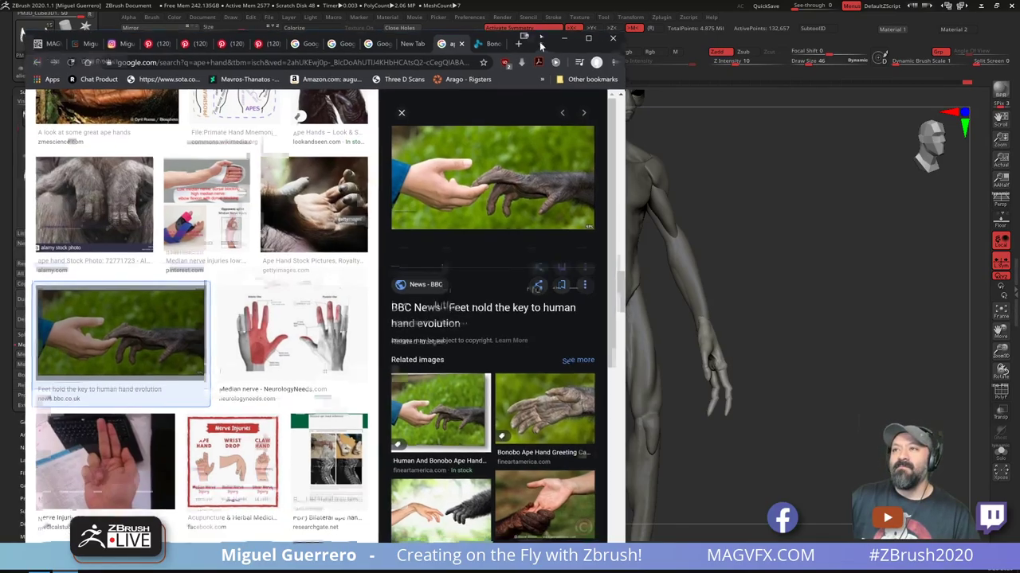
left_click(560, 47)
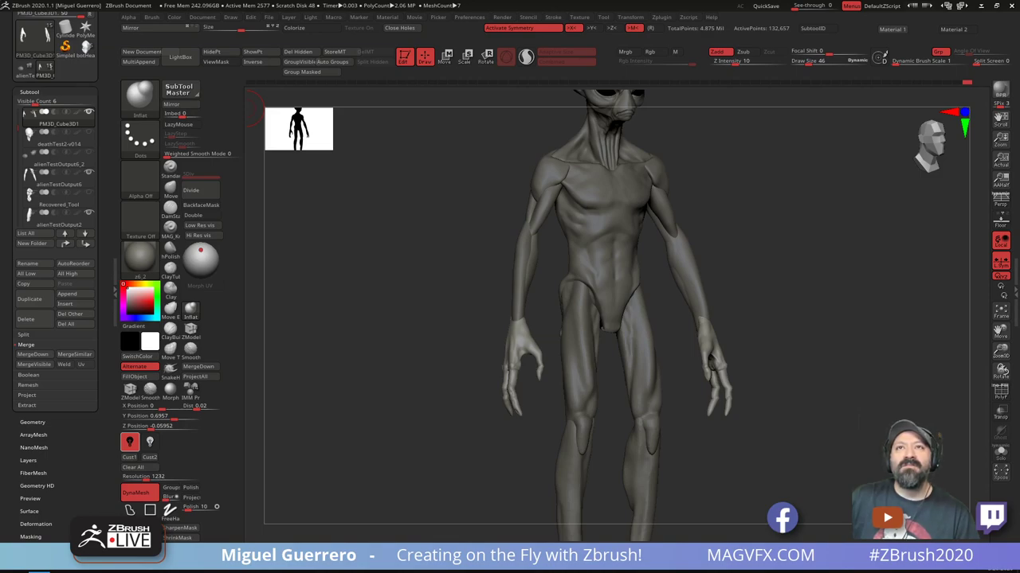
Reshape the thumb and its tip with the Move brush, using draw size 46 and a finer draw size of 22
left_click_drag(430, 400, 334, 403)
right_click_drag(532, 377, 537, 407, "ctrl")
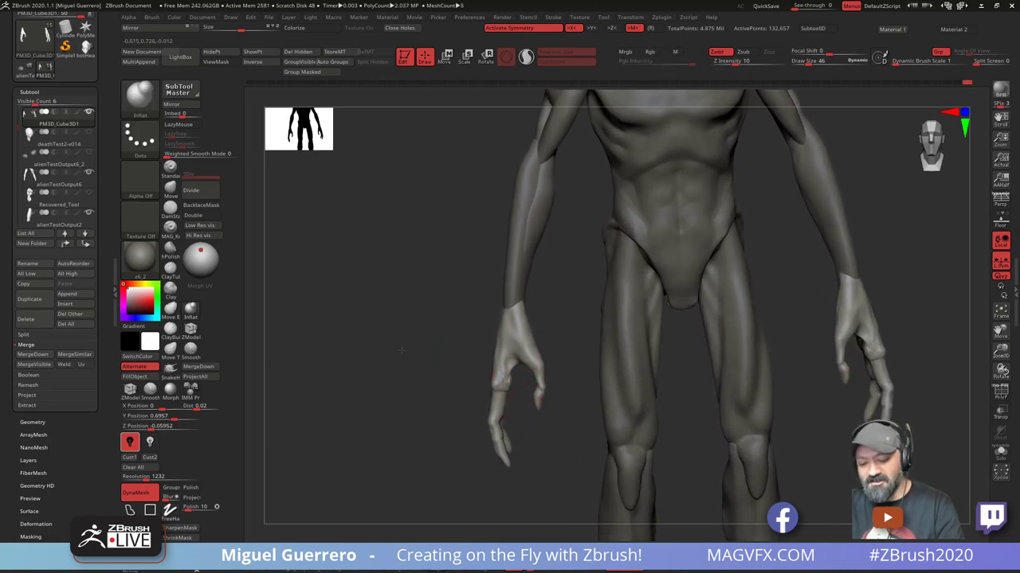
left_click_drag(399, 352, 456, 347)
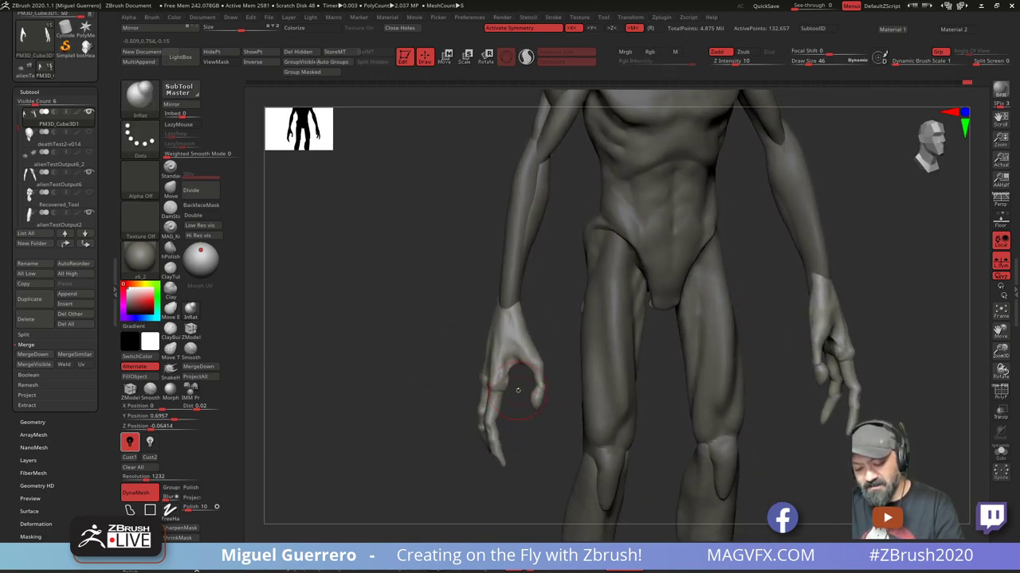
left_click(170, 190)
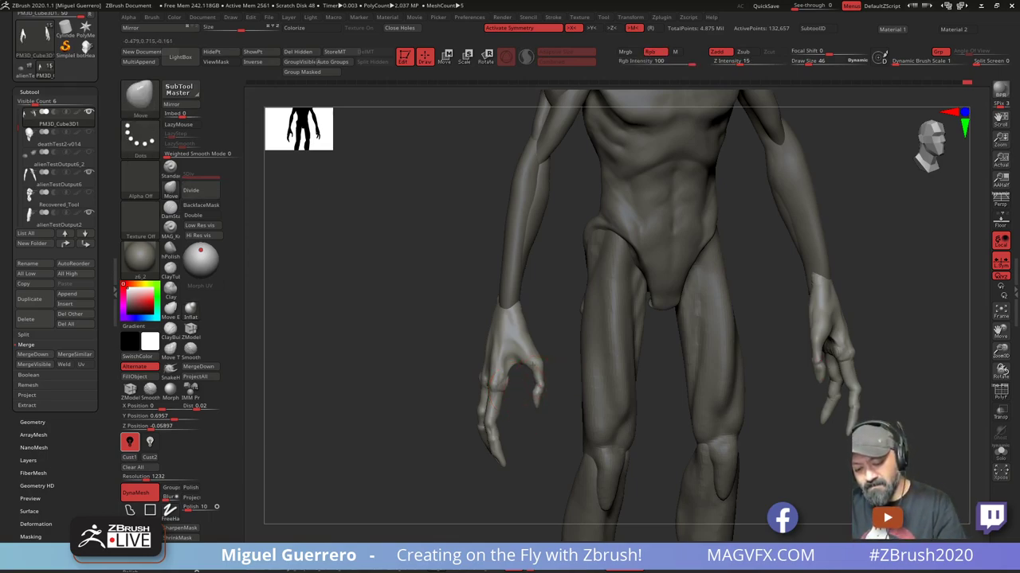
left_click_drag(527, 389, 538, 386)
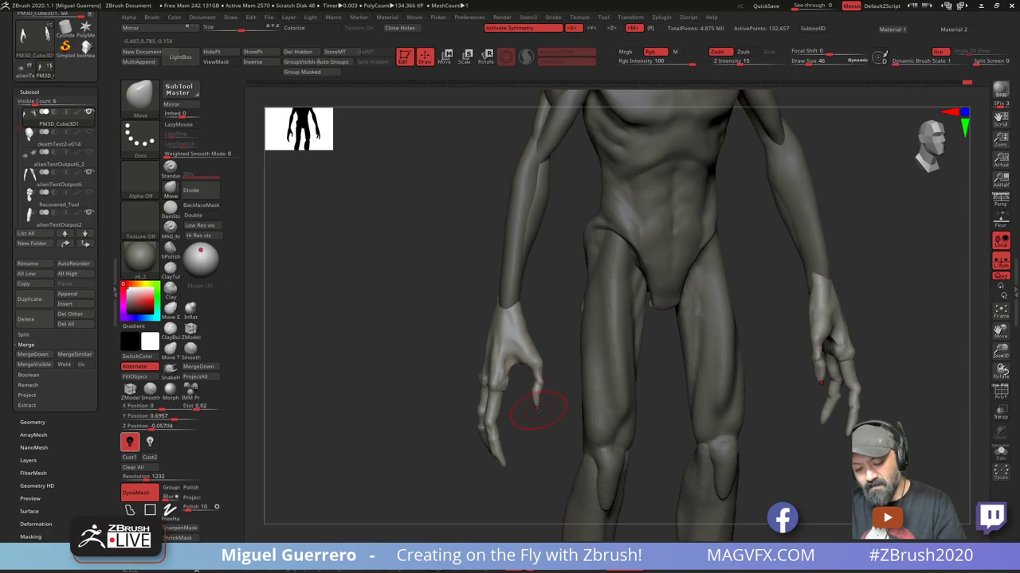
left_click_drag(541, 434, 506, 460)
key("space")
left_click_drag(544, 406, 550, 406)
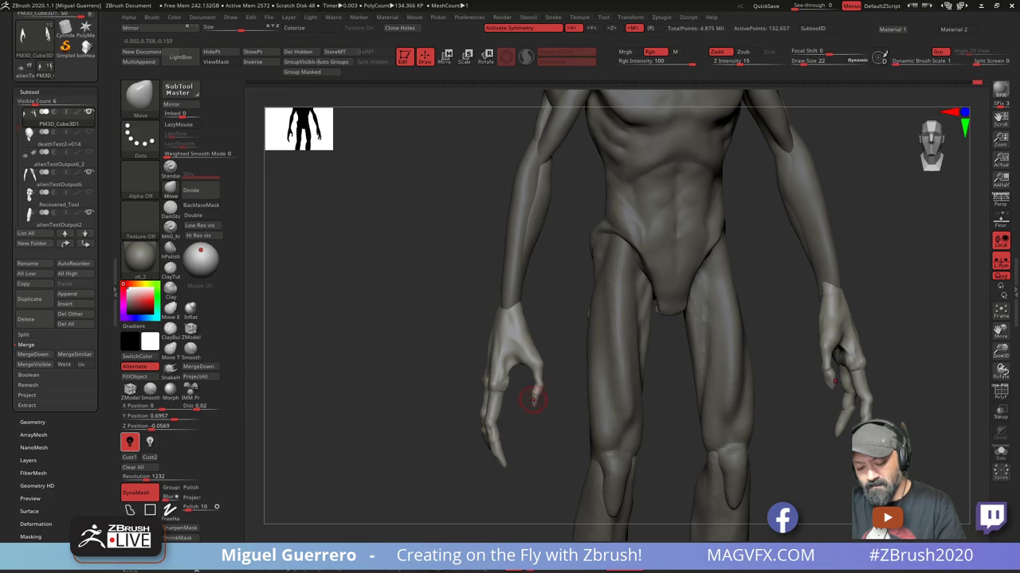
Adjust the outer edge of the palm below the wrist with the Move brush at draw size 46
left_click_drag(323, 383, 389, 378)
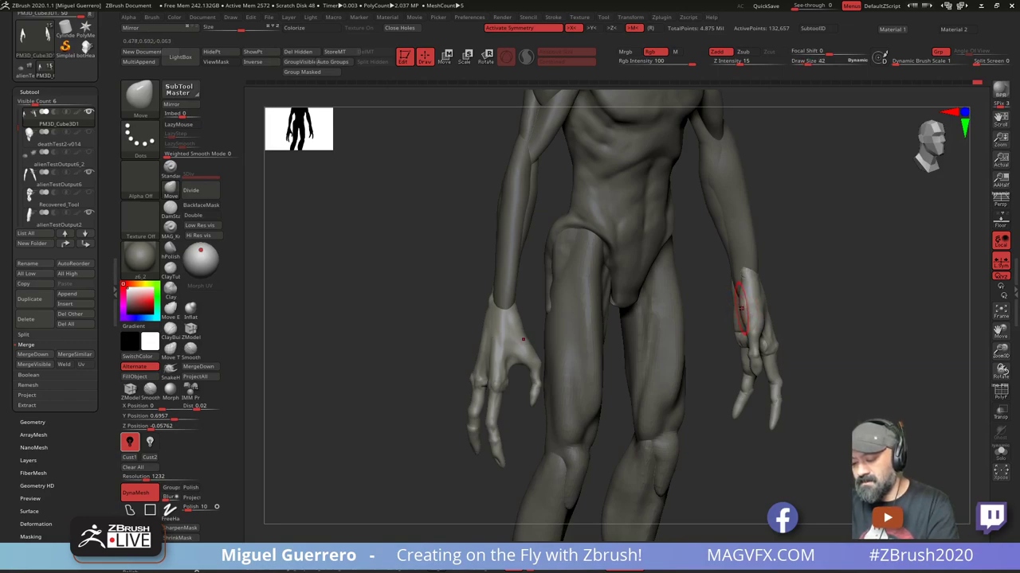
key("]")
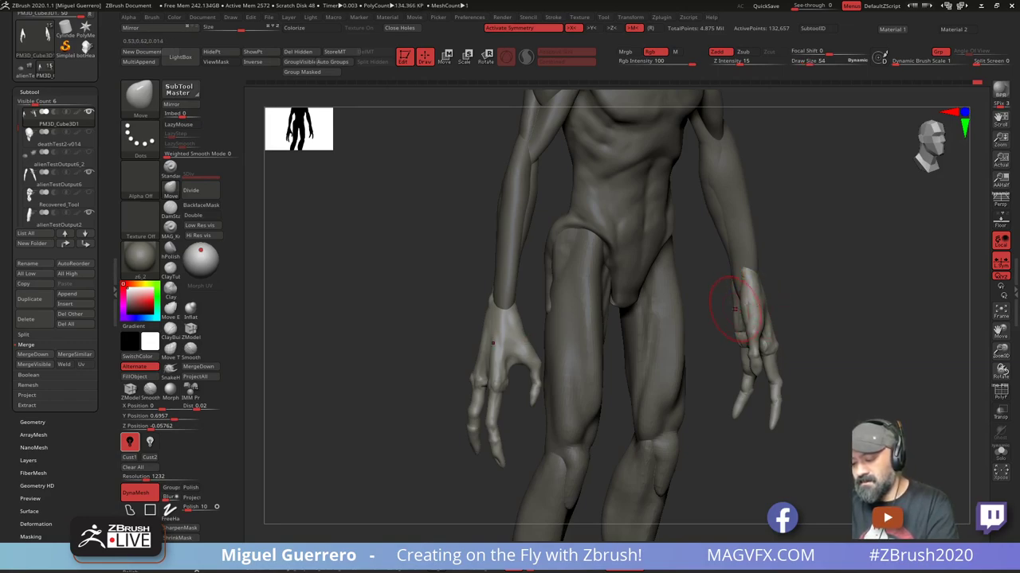
key("bracketleft")
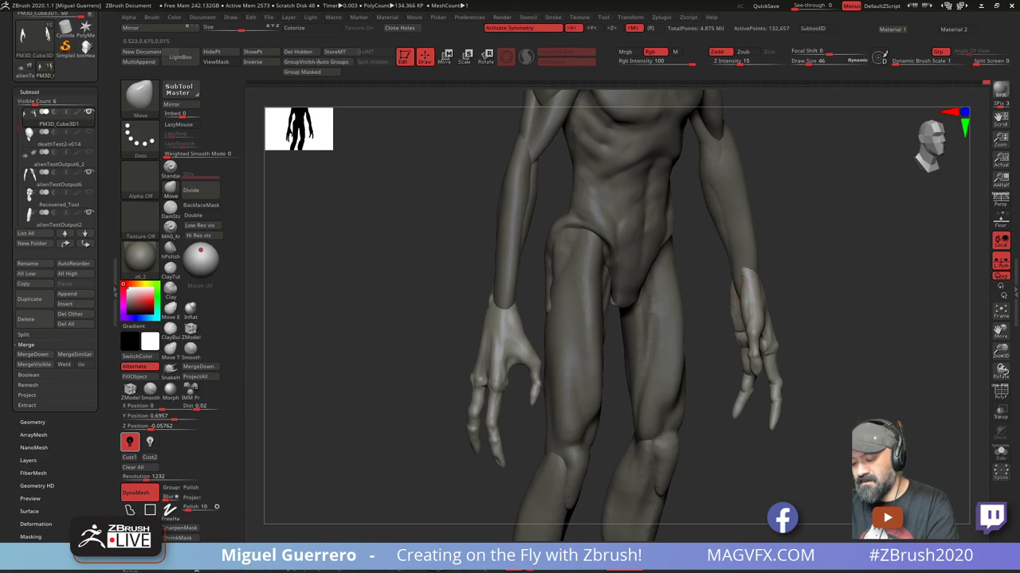
left_click_drag(396, 311, 526, 343)
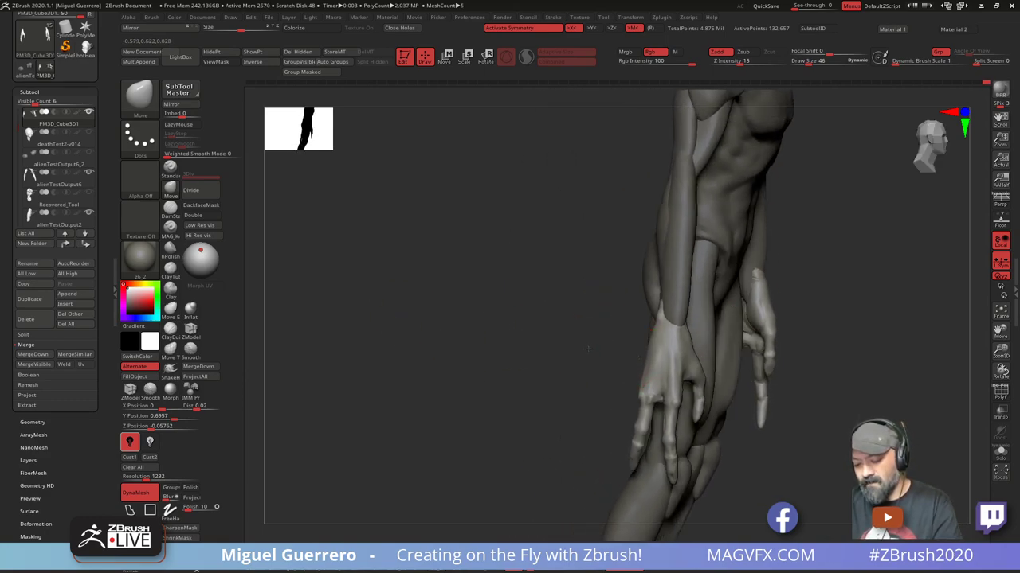
mouse_move(589, 349)
left_mouse_down()
mouse_move(619, 352)
mouse_move(635, 334)
mouse_move(640, 372)
mouse_move(636, 336)
left_mouse_up()
Mask the hand from its palm side with the MaskPen brush at draw size 34
key("bracketleft")
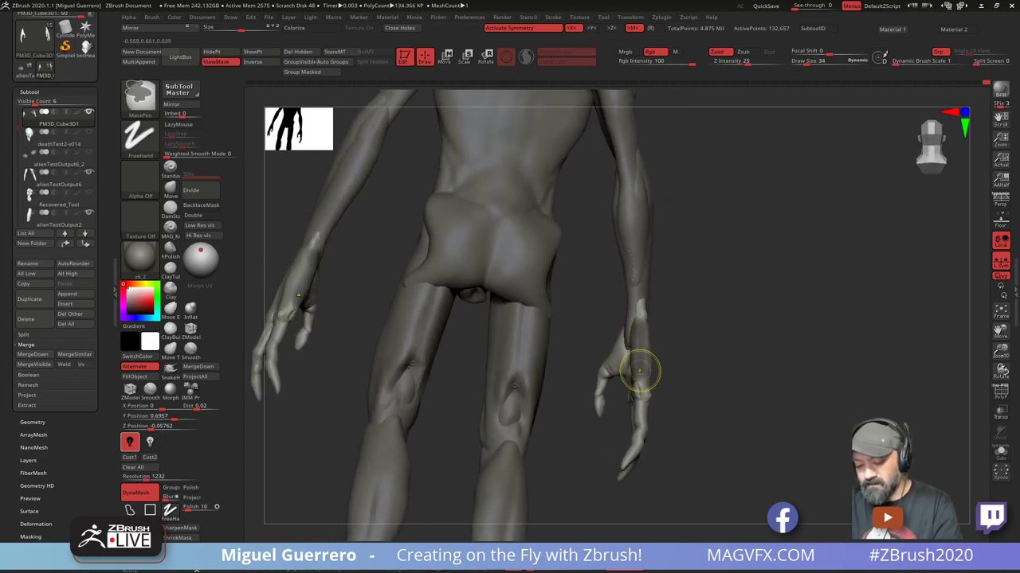
mouse_move(694, 393)
left_mouse_down()
mouse_move(693, 410)
mouse_move(627, 409)
mouse_move(615, 388)
left_mouse_up()
left_click_drag(550, 380, 546, 375)
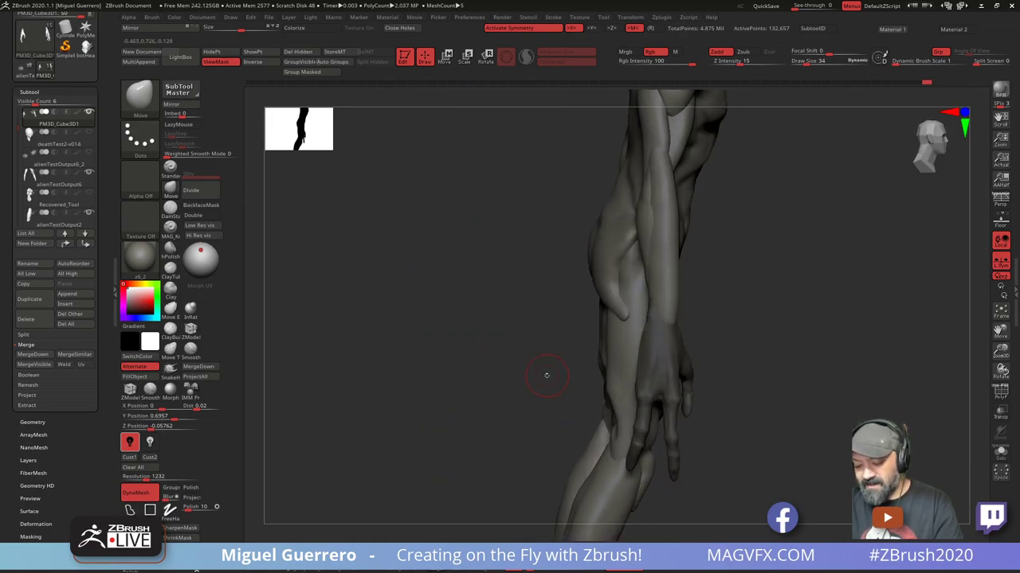
Push the outer edge of the hand and wrist with the Move brush at draw size 58, and undo the last changes
key("b")
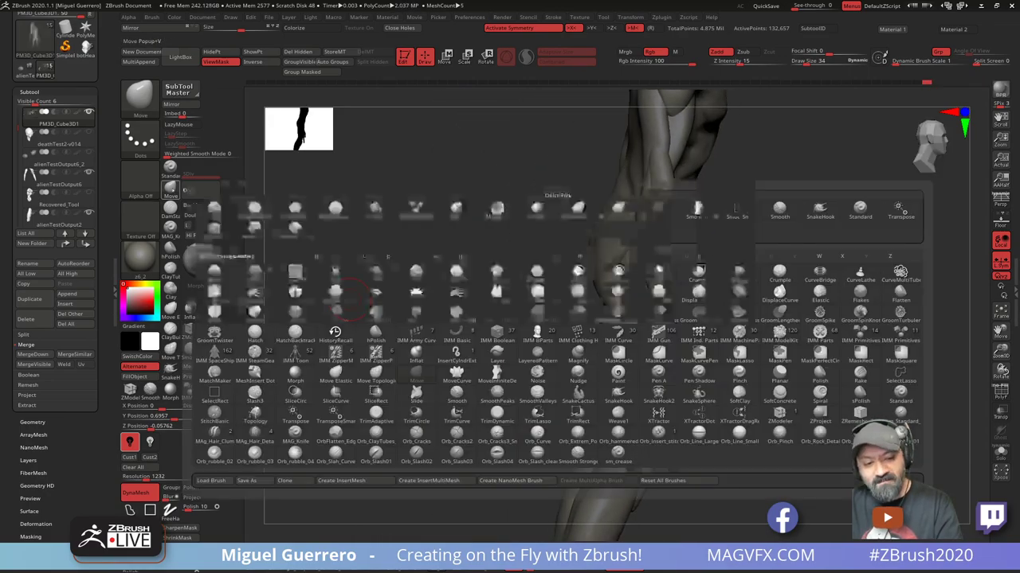
key("m")
key("v")
key("bracketright")
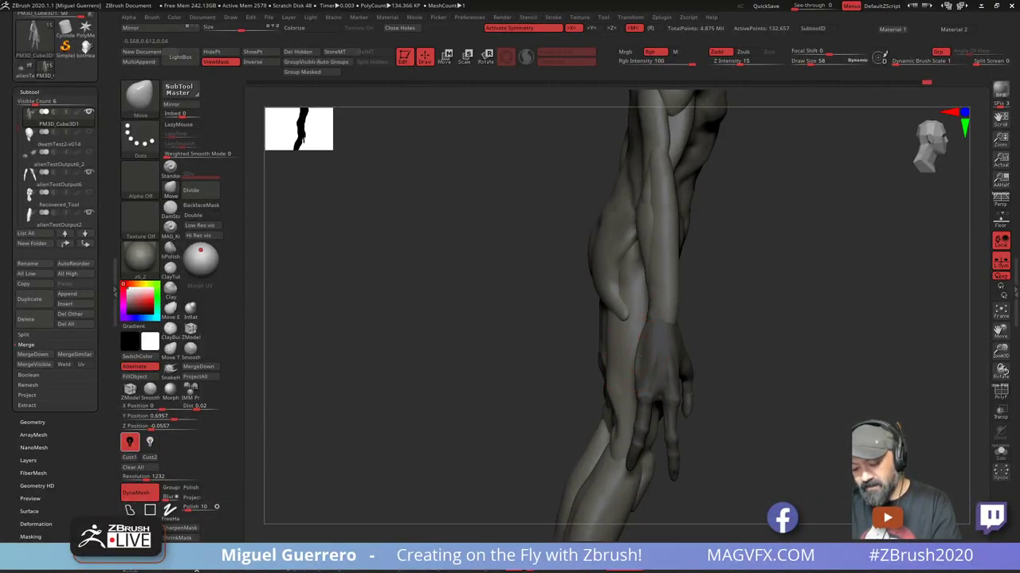
left_click_drag(645, 314, 632, 373)
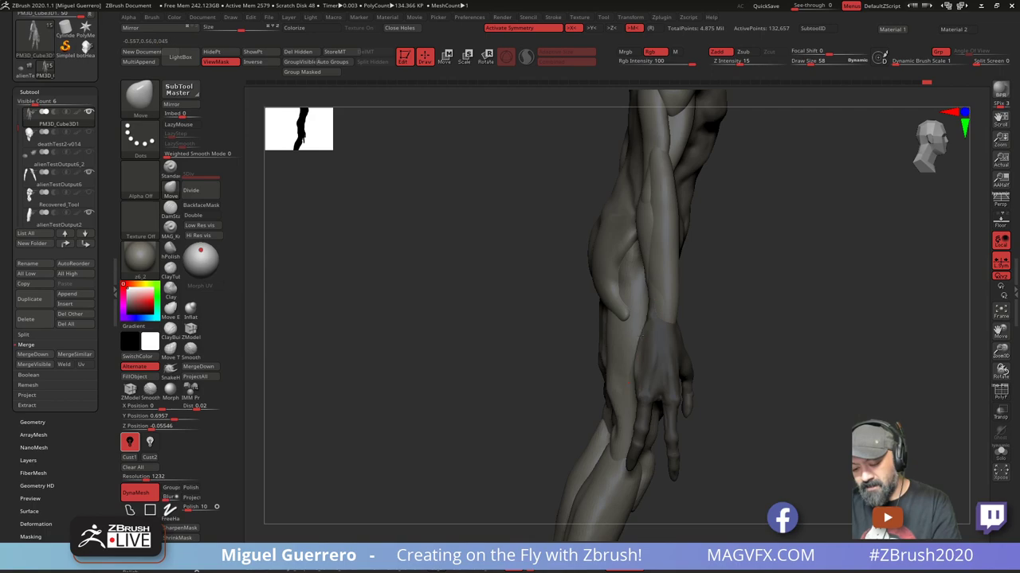
left_click_drag(537, 345, 525, 371)
left_click_drag(522, 366, 480, 361)
key("ctrl+z")
key("ctrl+z")
key("ctrl+z")
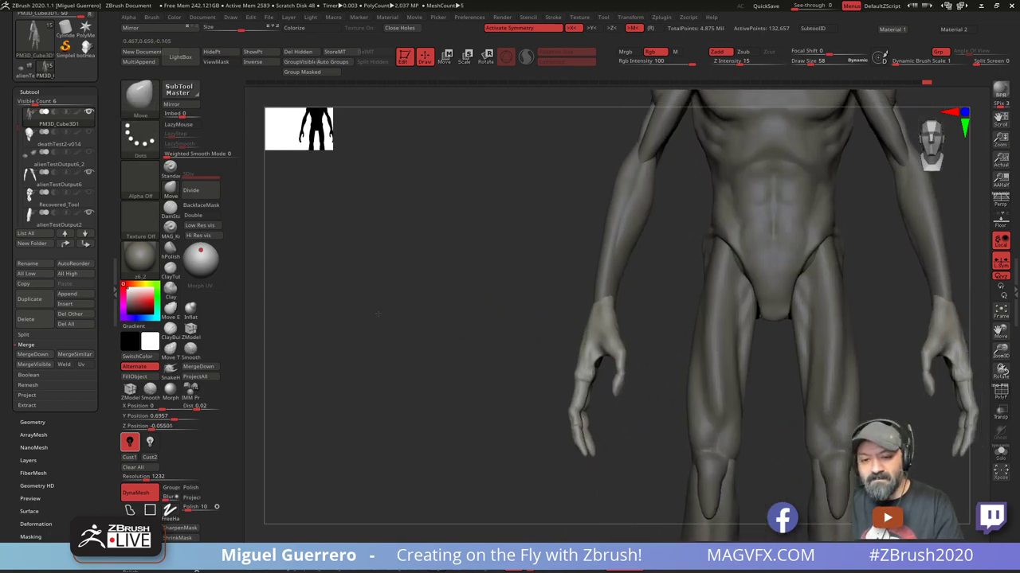
key("ctrl+z")
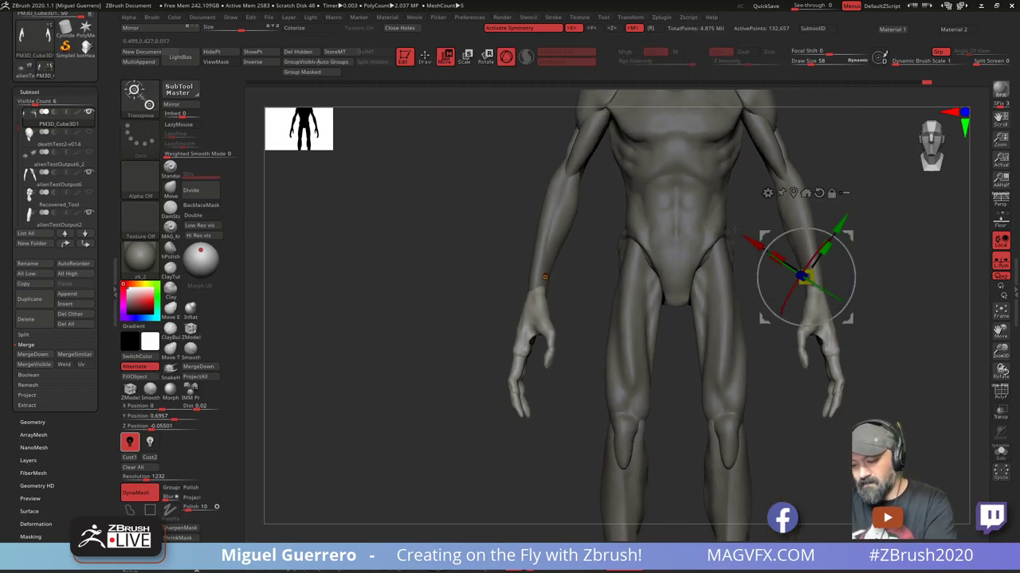
Move both hands down and slightly in depth with the gizmo so the wrists fit the ends of the forearms
left_click(543, 318)
left_click_drag(532, 306, 532, 317)
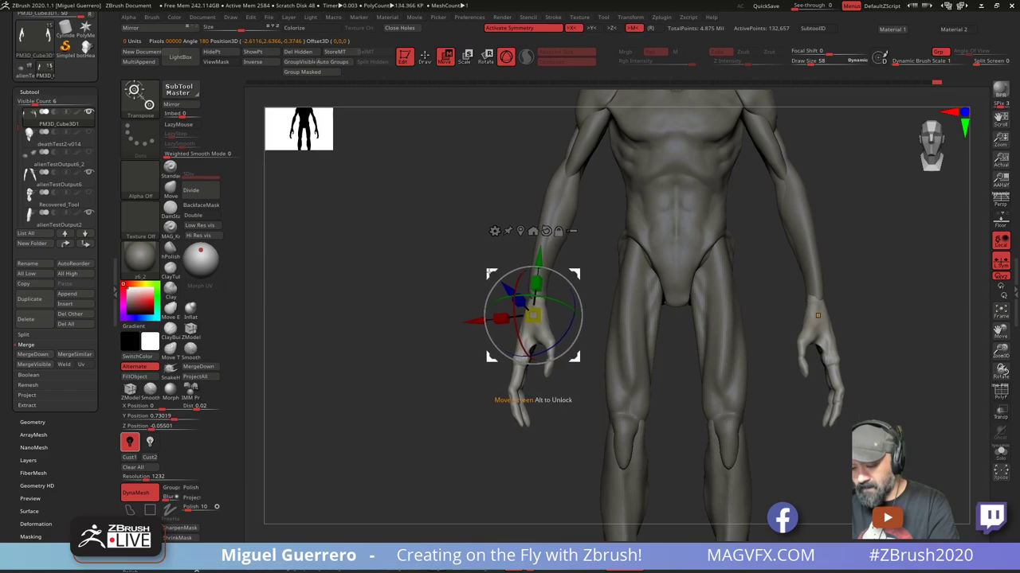
left_click_drag(476, 296, 357, 290)
left_click_drag(492, 272, 489, 272)
mouse_move(434, 301)
left_mouse_down()
mouse_move(414, 301)
mouse_move(435, 301)
left_mouse_up()
right_click_drag(422, 323, 419, 304, "ctrl")
mouse_move(419, 304)
left_mouse_down("alt")
mouse_move(474, 306)
mouse_move(454, 297)
mouse_move(455, 323)
mouse_move(491, 333)
mouse_move(512, 369)
mouse_move(530, 309)
mouse_move(451, 334)
mouse_move(505, 352)
left_mouse_up("alt")
left_click(425, 59)
right_click_drag(505, 351, 459, 360, "alt")
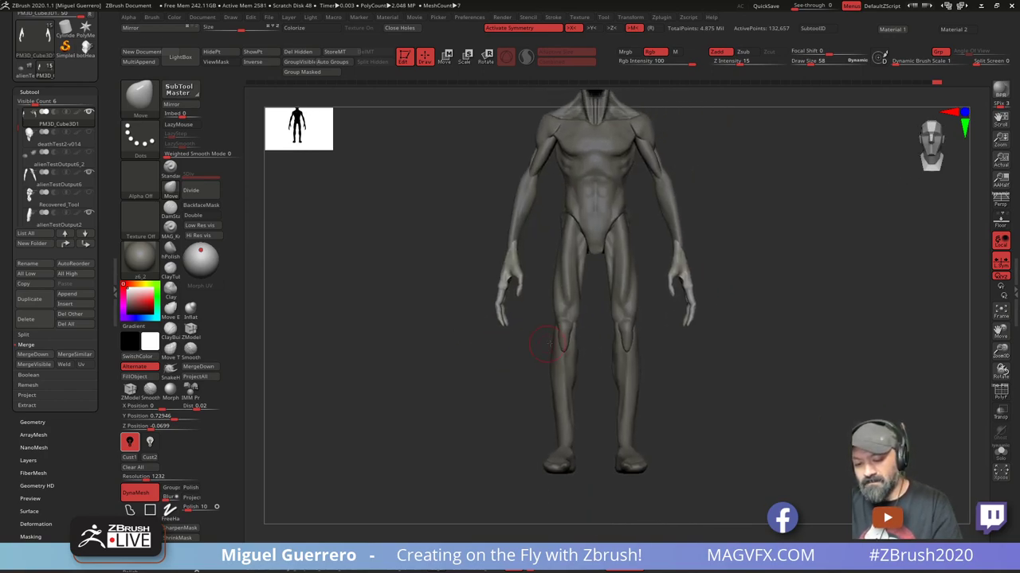
Move the lower legs and then the feet downward with the gizmo to lengthen the figure's legs
left_click(559, 384, "alt")
right_click_drag(539, 405, 523, 386, "ctrl")
left_click_drag(523, 385, 517, 345)
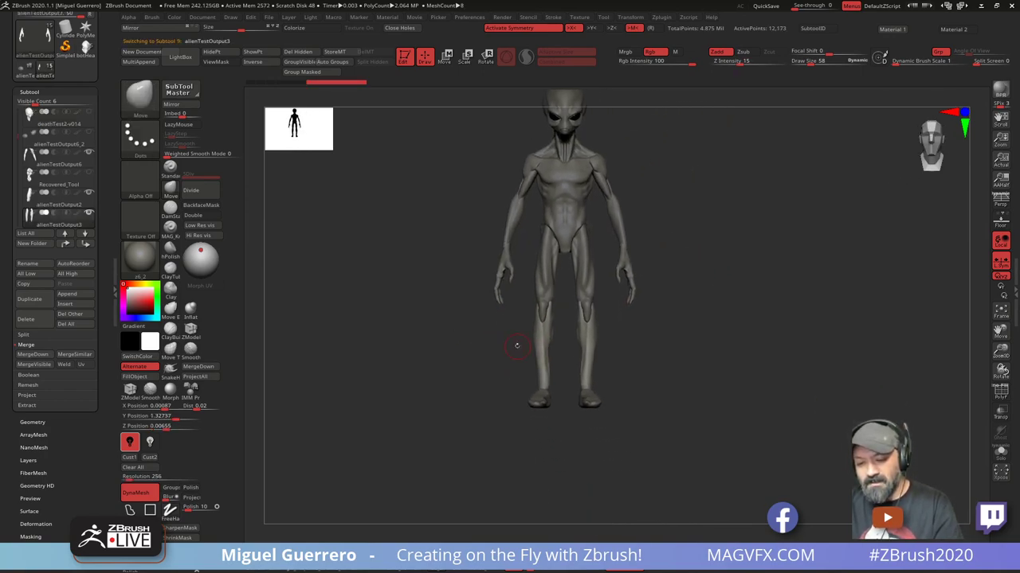
key("w")
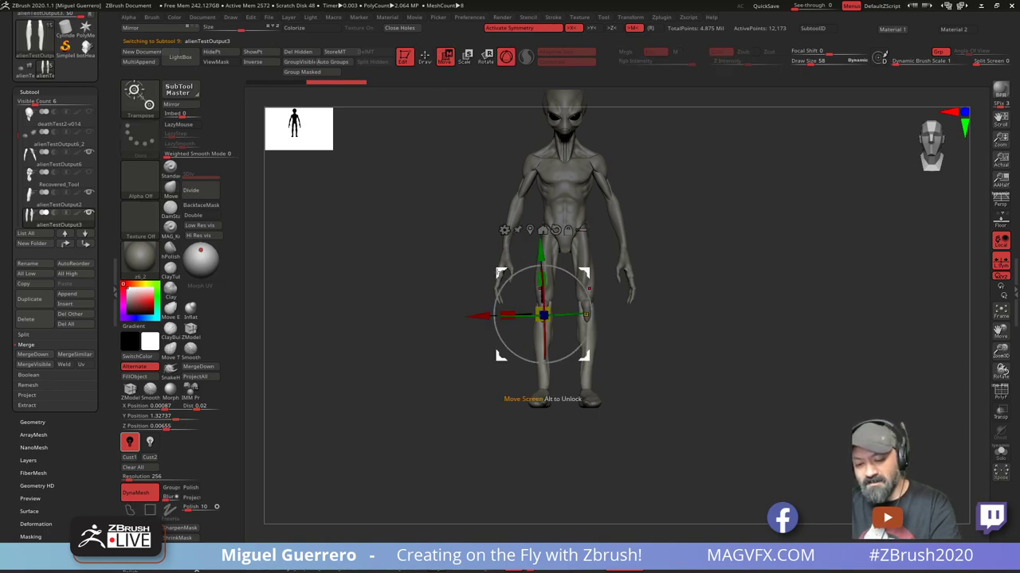
left_click_drag(584, 368, 582, 372)
left_click(541, 407, "alt")
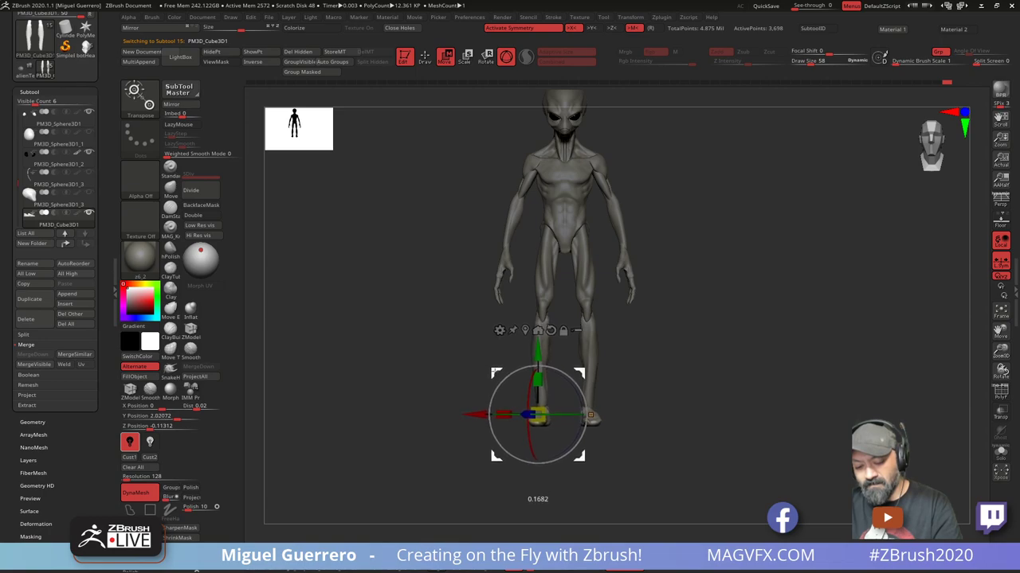
Mask the upper part of the thighs and stretch their unmasked lower part down towards the knees
left_click(544, 299, "alt")
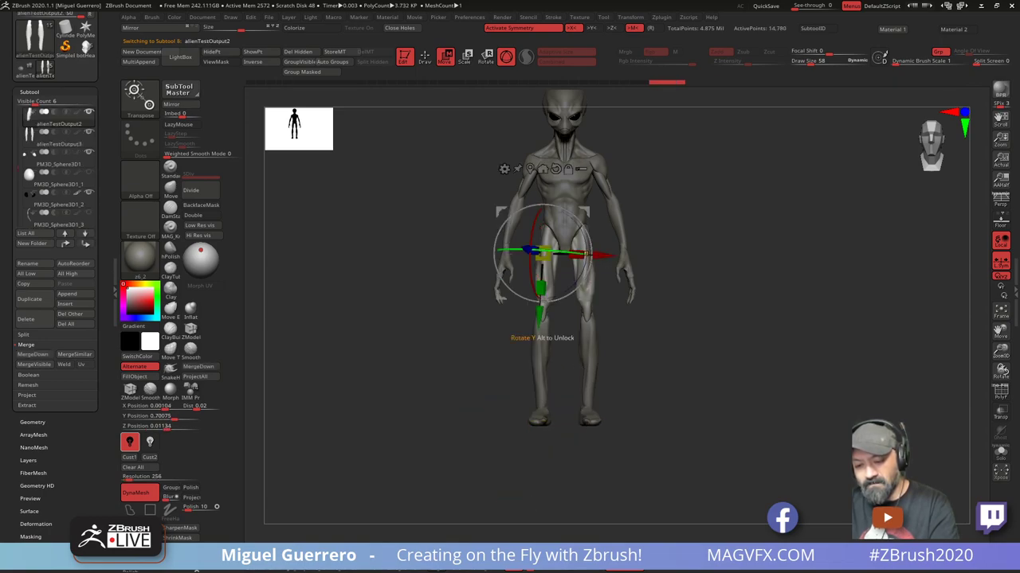
left_click_drag(516, 304, 559, 271, "ctrl")
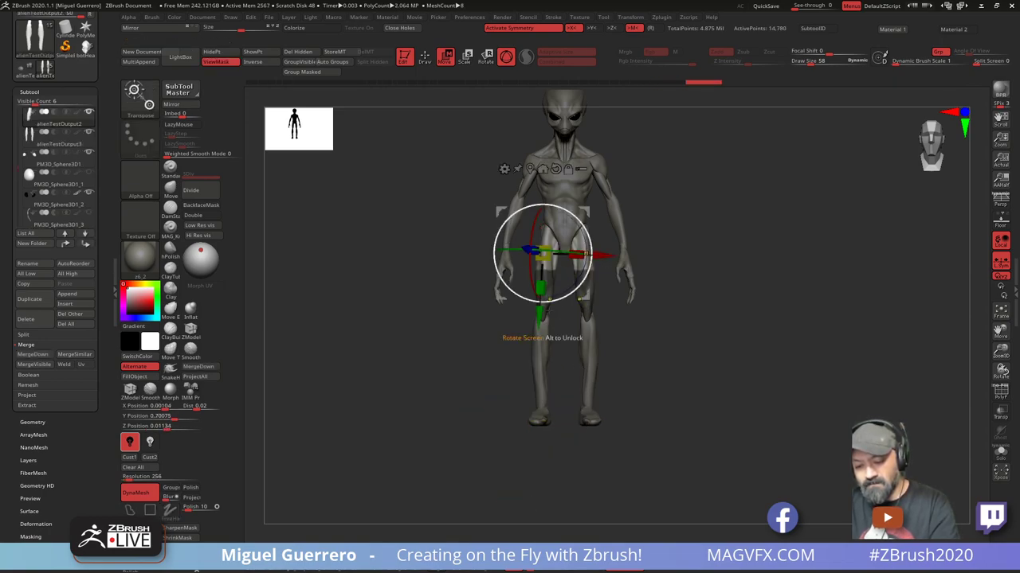
mouse_move(567, 358)
left_mouse_down("ctrl")
mouse_move(564, 326)
mouse_move(515, 279)
left_mouse_up("ctrl")
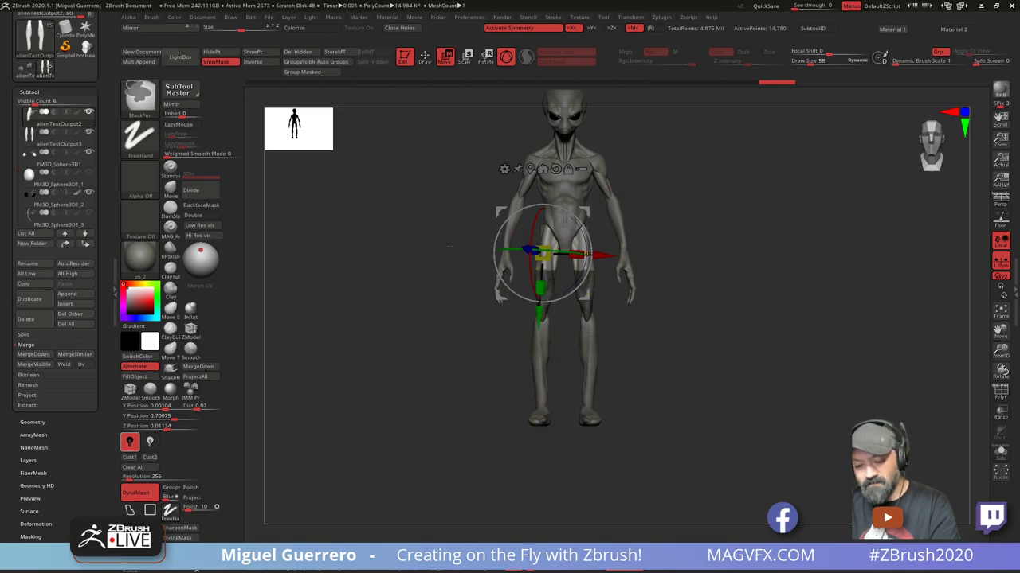
left_click(437, 116, "ctrl")
key("q")
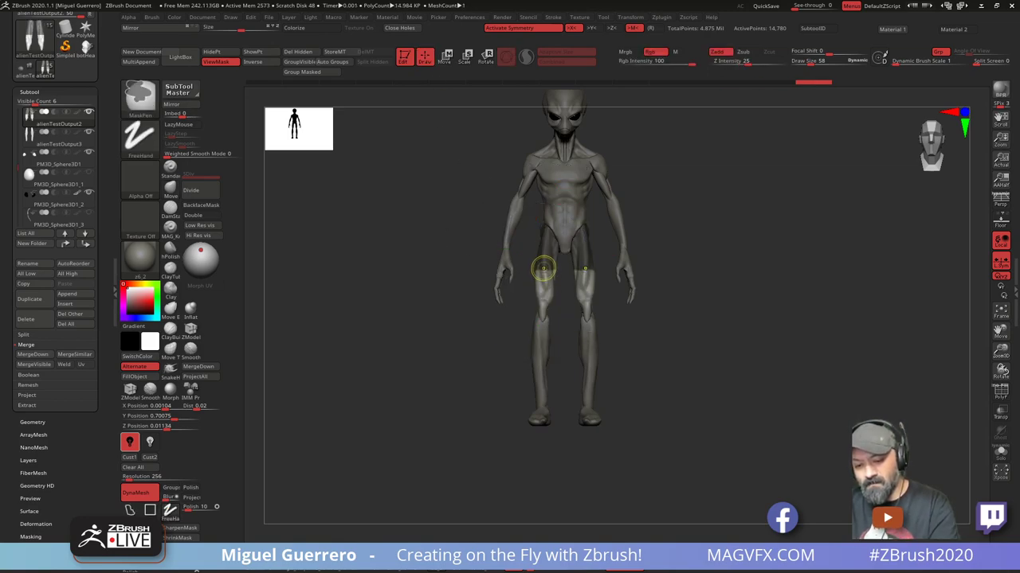
key("w")
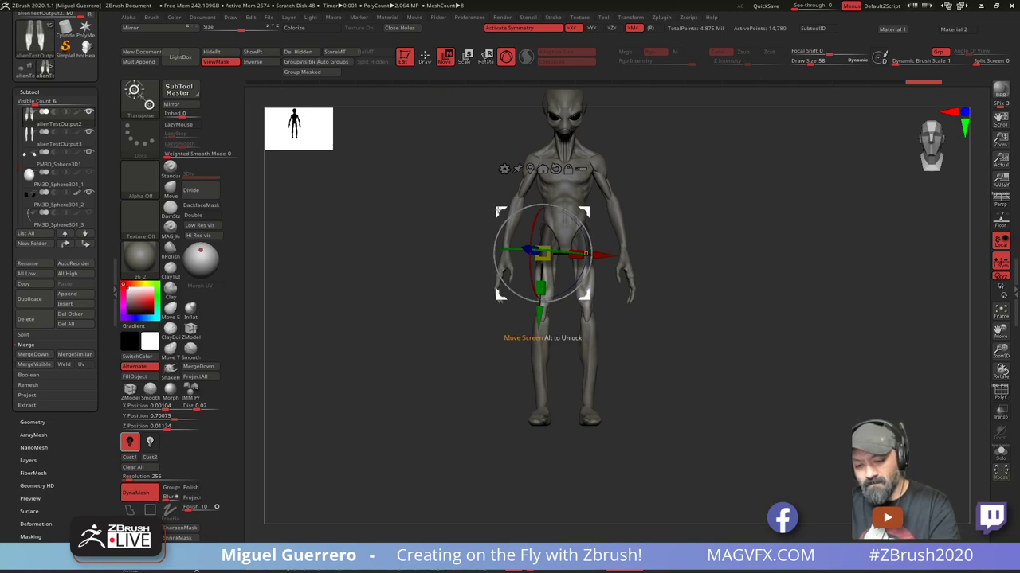
left_click_drag(540, 320, 539, 326)
Adjust the lower thighs against the knees from the side and front, and clear the mask
right_click_drag(480, 235, 335, 347)
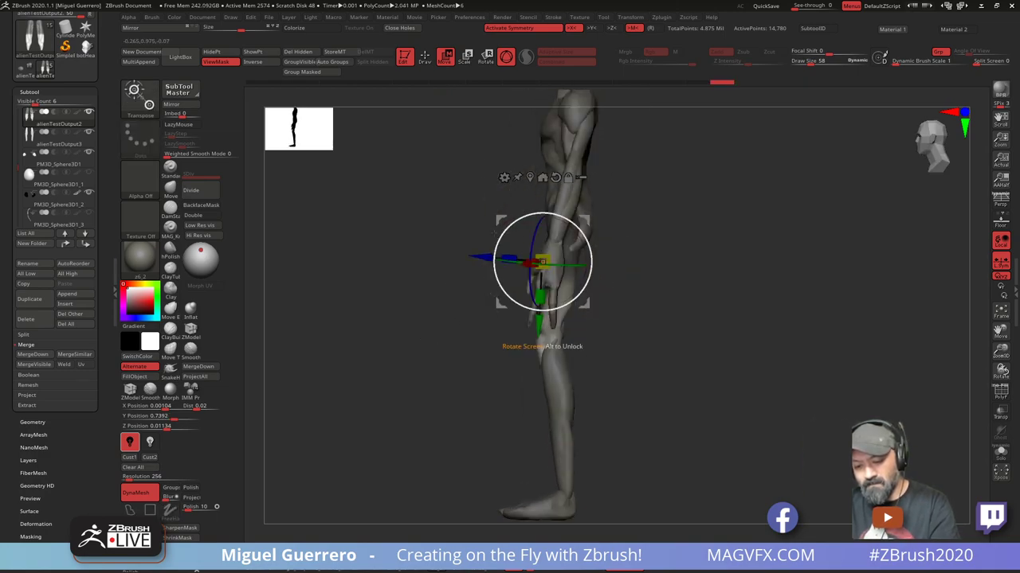
left_click_drag(544, 345, 448, 307, "shift")
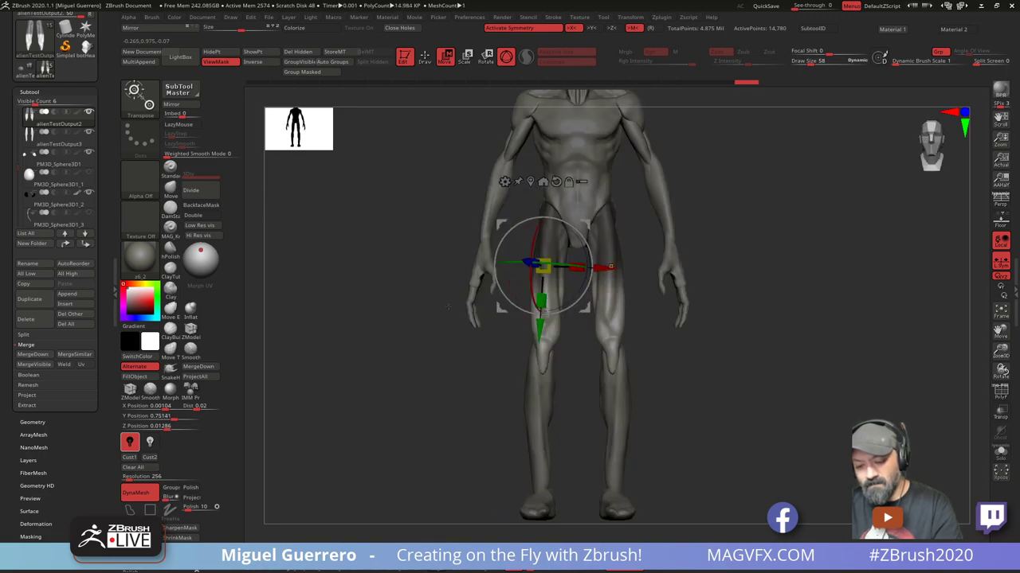
key("q")
left_click_drag(393, 205, 394, 260, "ctrl")
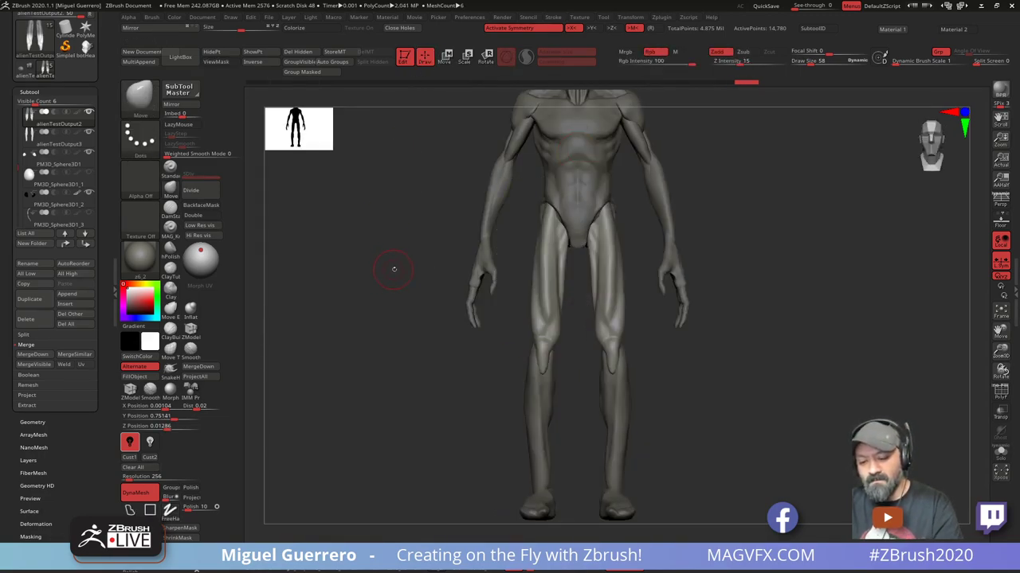
Make the arms the active subtool with the whole upper body in view
mouse_move(394, 266)
right_mouse_down("alt")
mouse_move(413, 349)
mouse_move(390, 332)
mouse_move(443, 338)
mouse_move(412, 350)
mouse_move(456, 357)
mouse_move(421, 353)
right_mouse_up("alt")
right_click_drag(464, 301, 479, 267, "ctrl")
right_click_drag(479, 267, 488, 323, "alt")
mouse_move(488, 323)
left_mouse_down()
mouse_move(526, 331)
mouse_move(510, 337)
mouse_move(490, 314)
left_mouse_up()
left_click(524, 312, "alt")
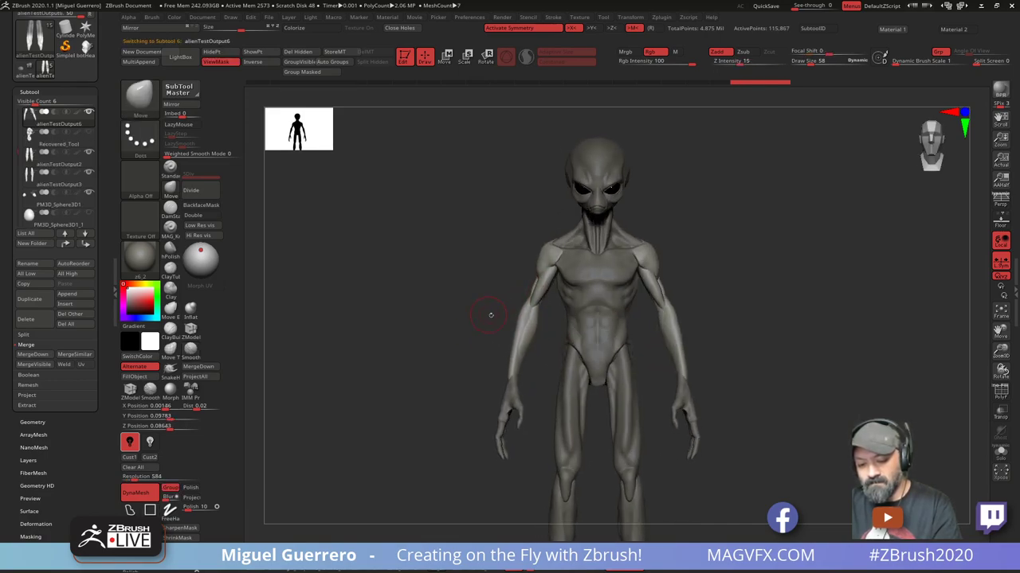
Try masking the shoulders by isolating their polygroup, and clear that mask
left_click(540, 265, "ctrl+shift")
left_click_drag(508, 236, 607, 303, "ctrl")
left_click(450, 346, "ctrl+shift")
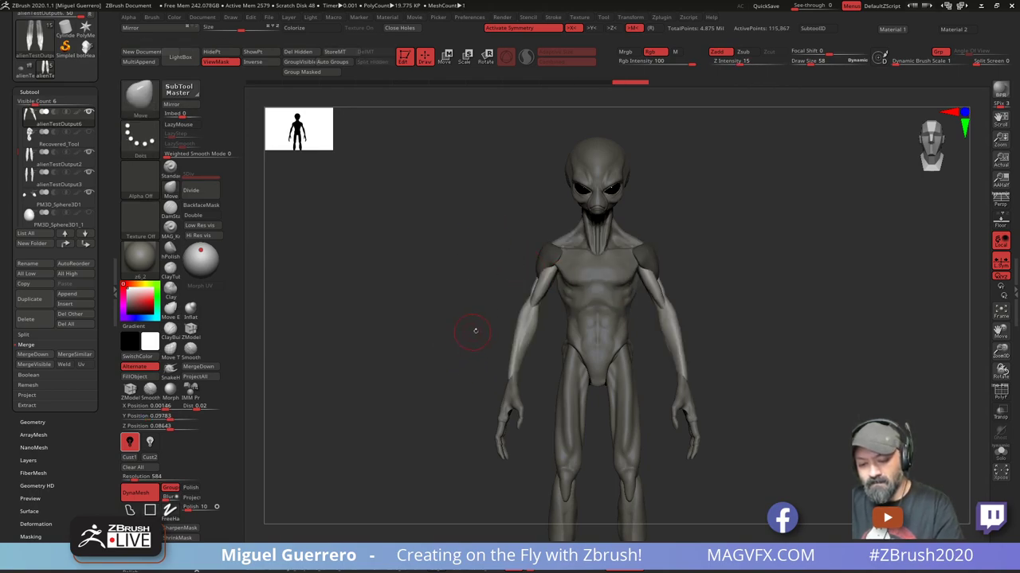
left_click(519, 332, "ctrl+shift")
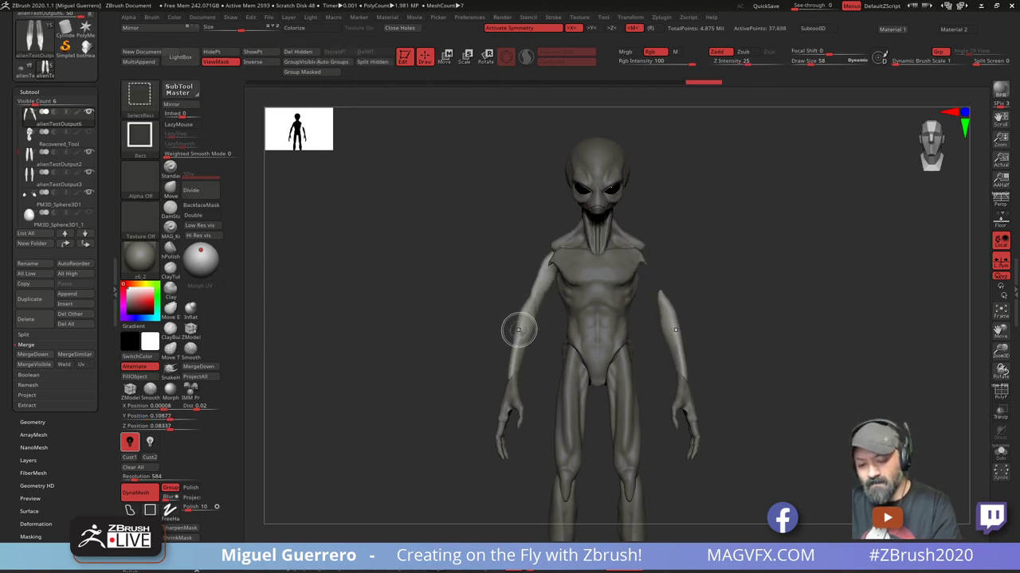
left_click(460, 319, "ctrl+shift")
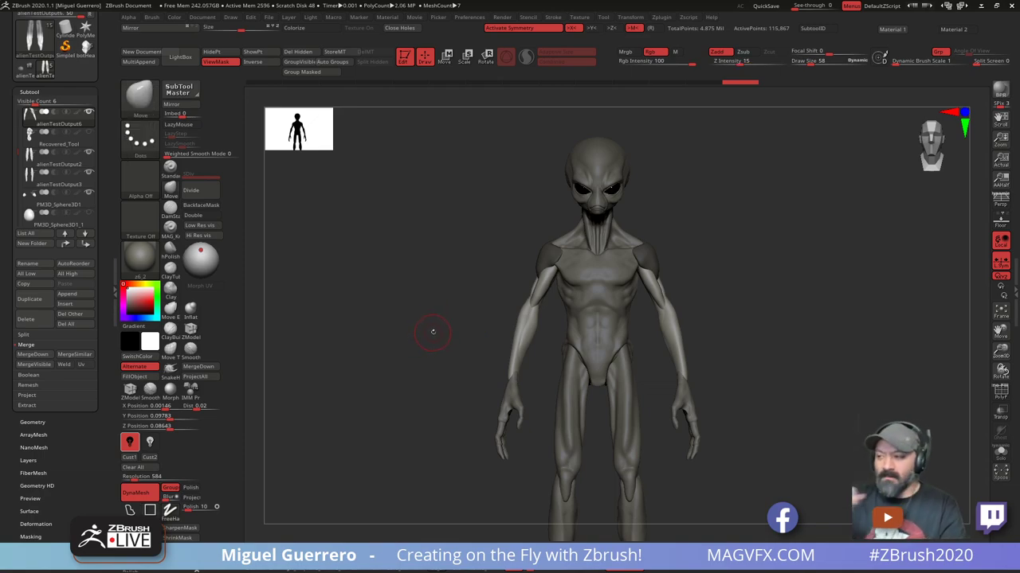
mouse_move(524, 279)
left_mouse_down("ctrl")
mouse_move(556, 289)
mouse_move(586, 212)
left_mouse_up("ctrl")
left_click_drag(283, 489, 418, 371, "ctrl")
Mask the shoulders with a MaskPen lasso and move the unmasked parts of the arms slightly down
left_click(130, 509, "ctrl")
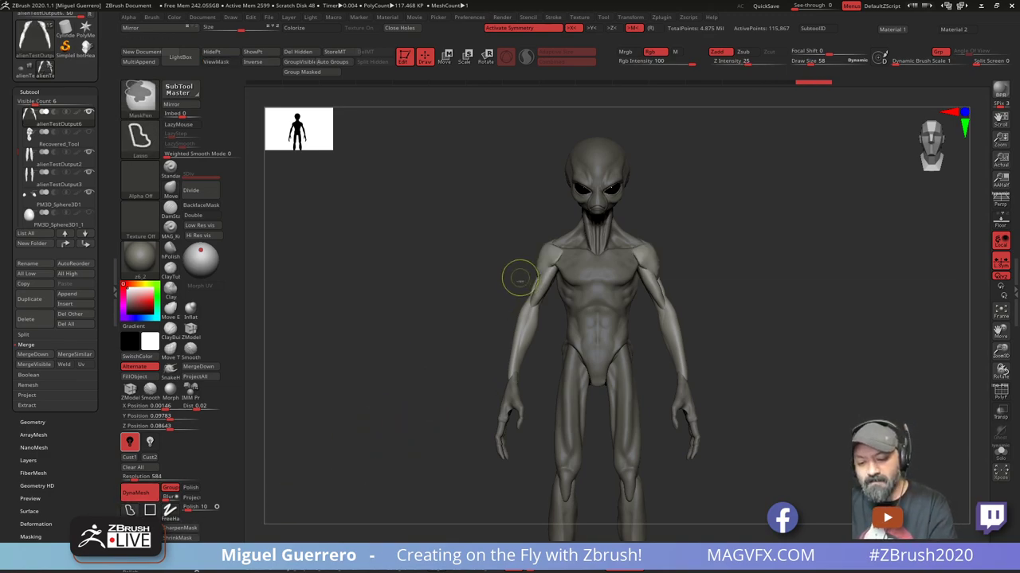
mouse_move(520, 277)
left_mouse_down("ctrl")
mouse_move(607, 269)
mouse_move(537, 273)
left_mouse_up("ctrl")
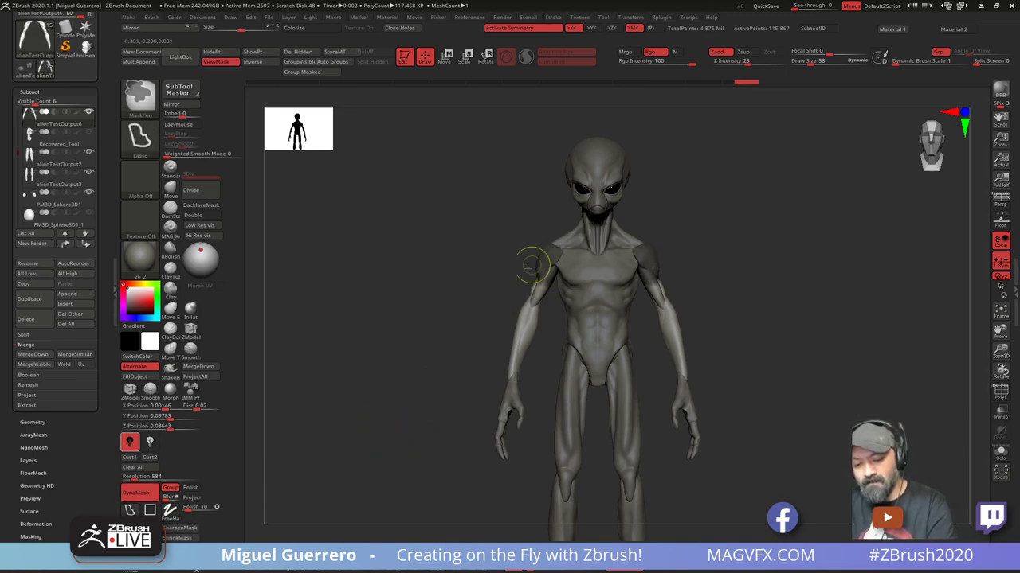
key("w")
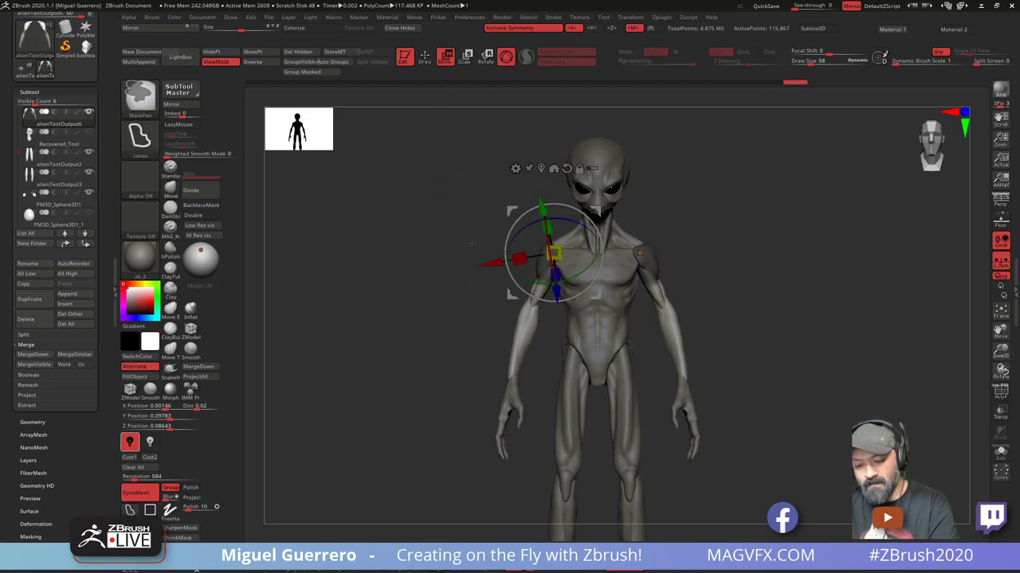
left_click_drag(554, 253, 551, 260)
key("q")
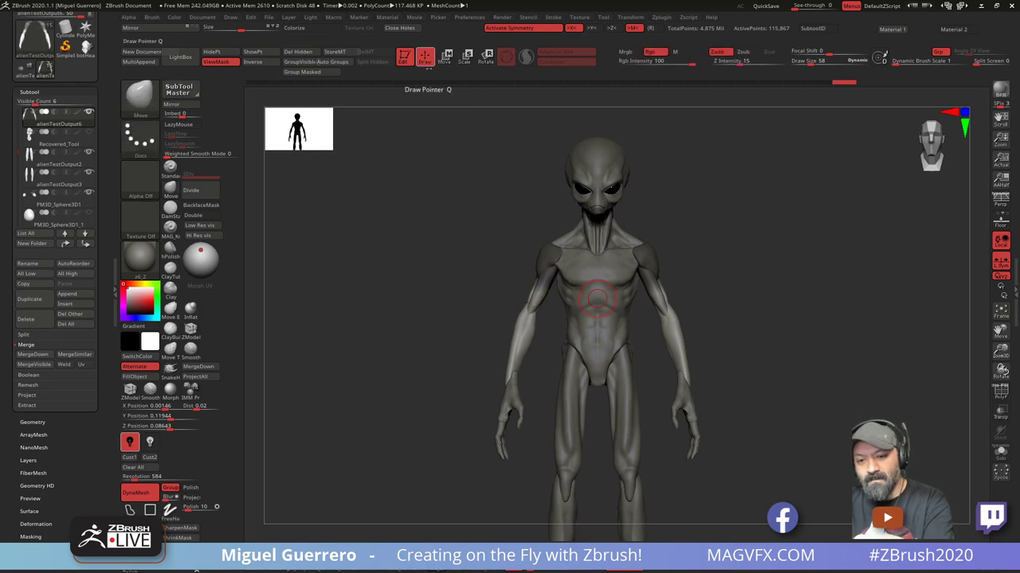
Select the hands and move them with the gizmo to meet the lengthened forearms, checking from the side
left_click(508, 392, "alt")
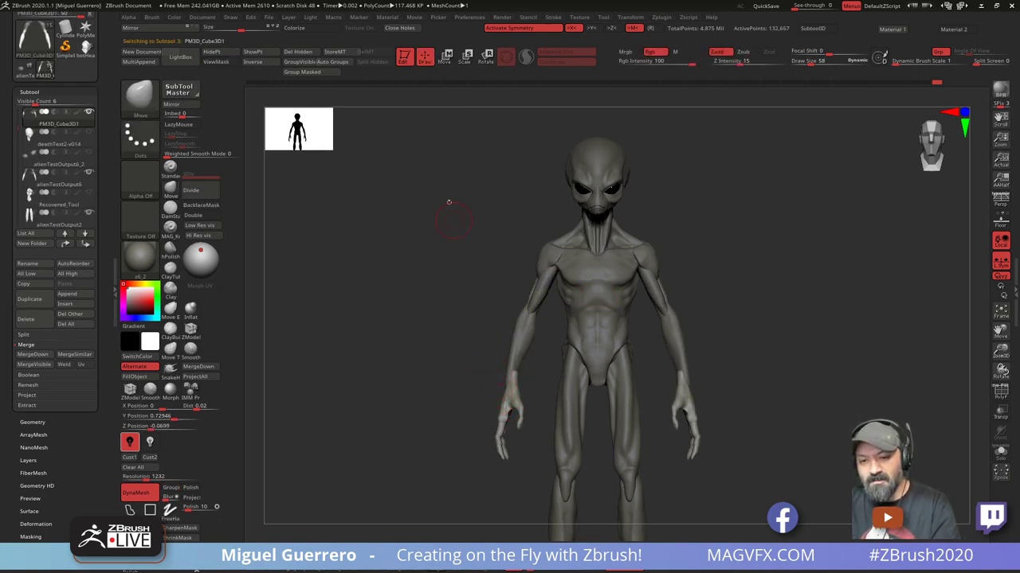
left_click(445, 56)
left_click_drag(509, 391, 506, 390)
left_click_drag(388, 367, 467, 356)
left_click_drag(509, 391, 507, 392)
left_click_drag(458, 351, 396, 320, "shift")
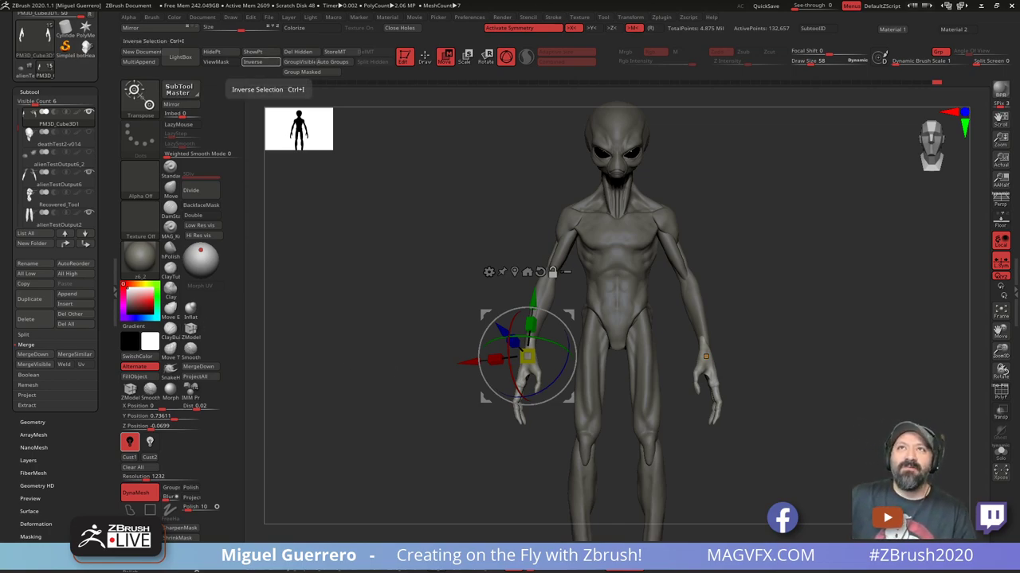
Switch to the browser's ape hand image results and look through them for a palm-side reference
left_click_drag(414, 0, 605, 46)
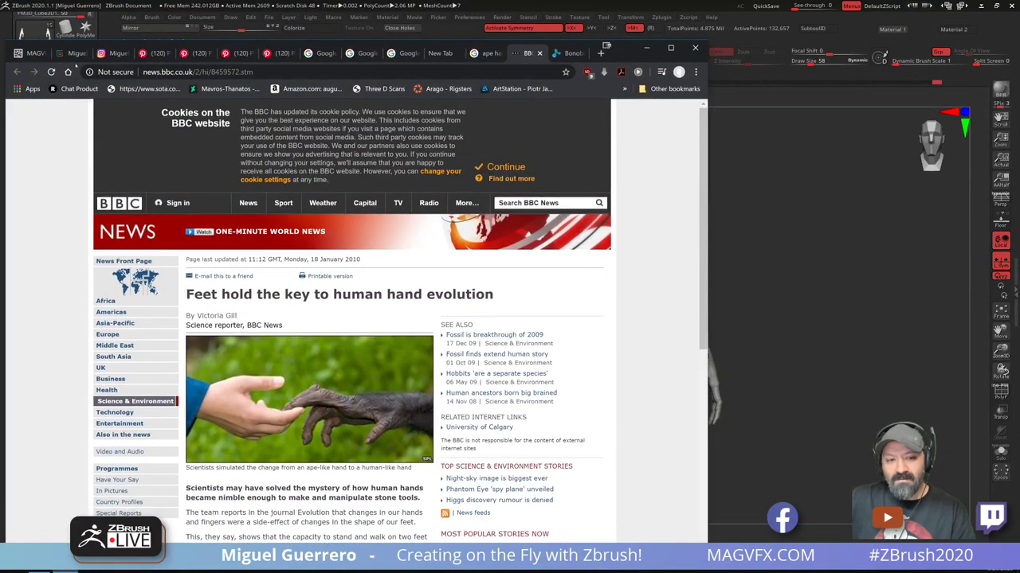
left_click(487, 53)
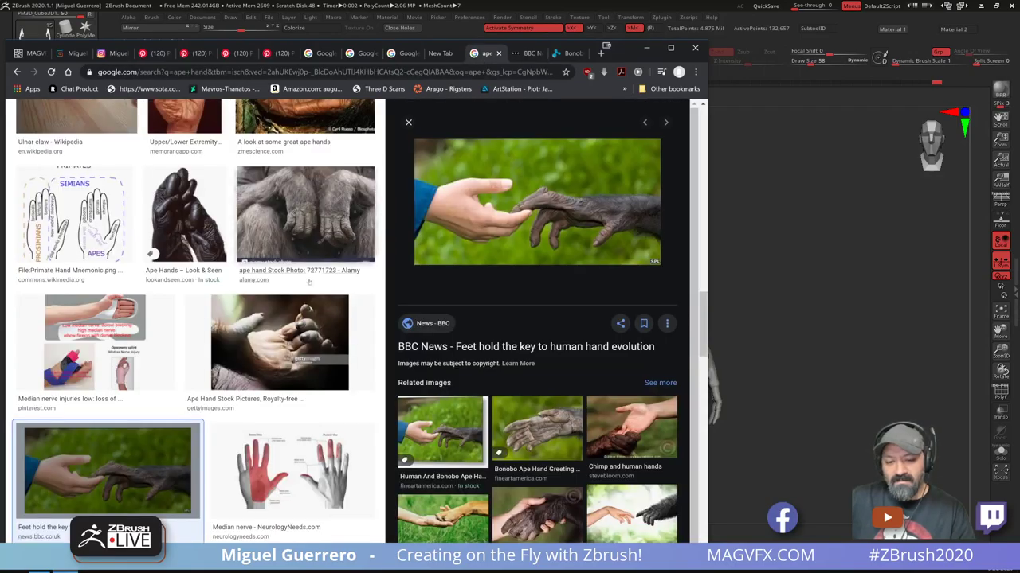
scroll(267, 290, "down", 4)
scroll(266, 290, "up", 10)
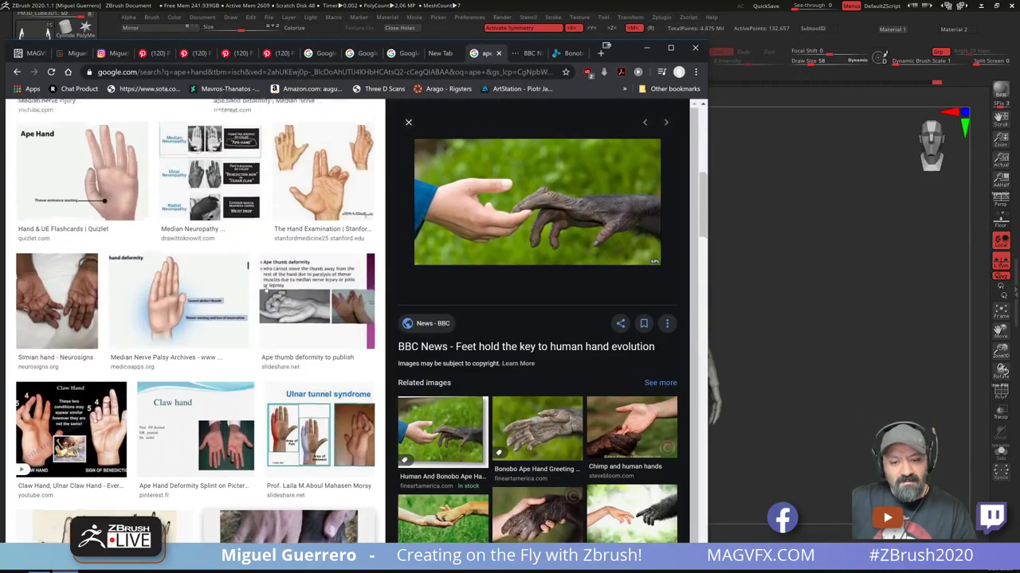
scroll(266, 289, "down", 3)
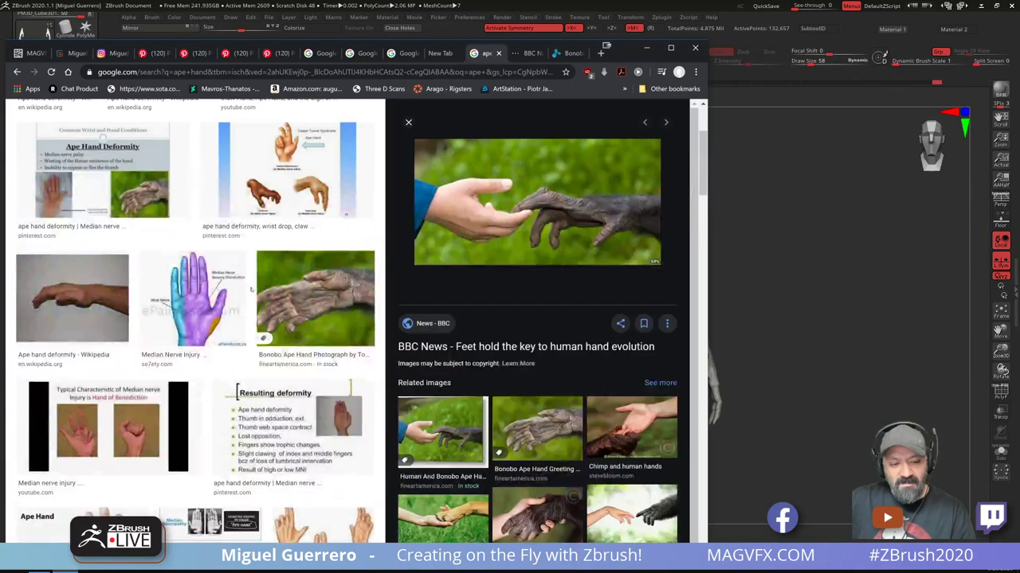
Open the Bonobo Ape Hand photo, copy the image, and minimize the browser to return to ZBrush
left_click(322, 315)
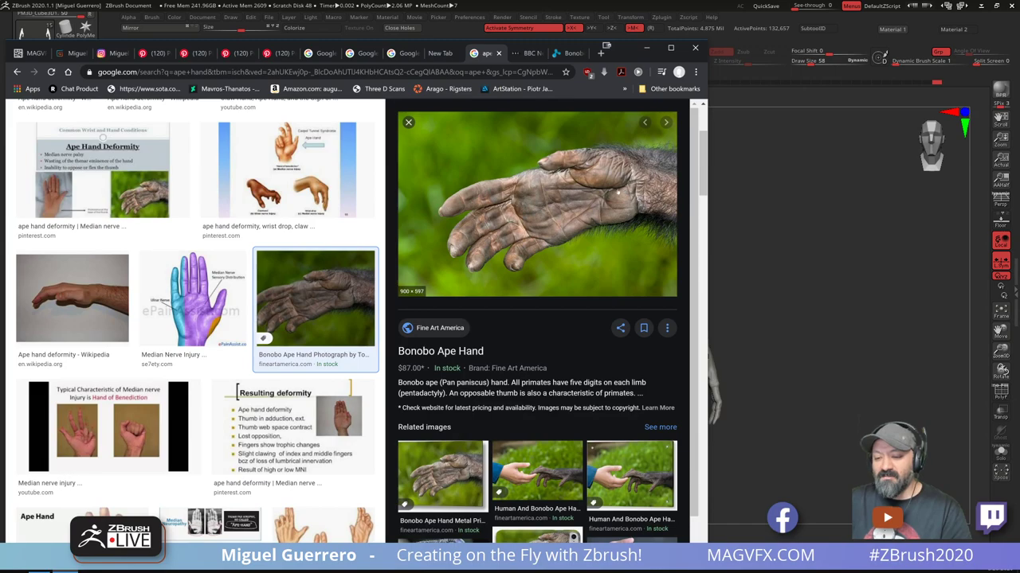
right_click(592, 191)
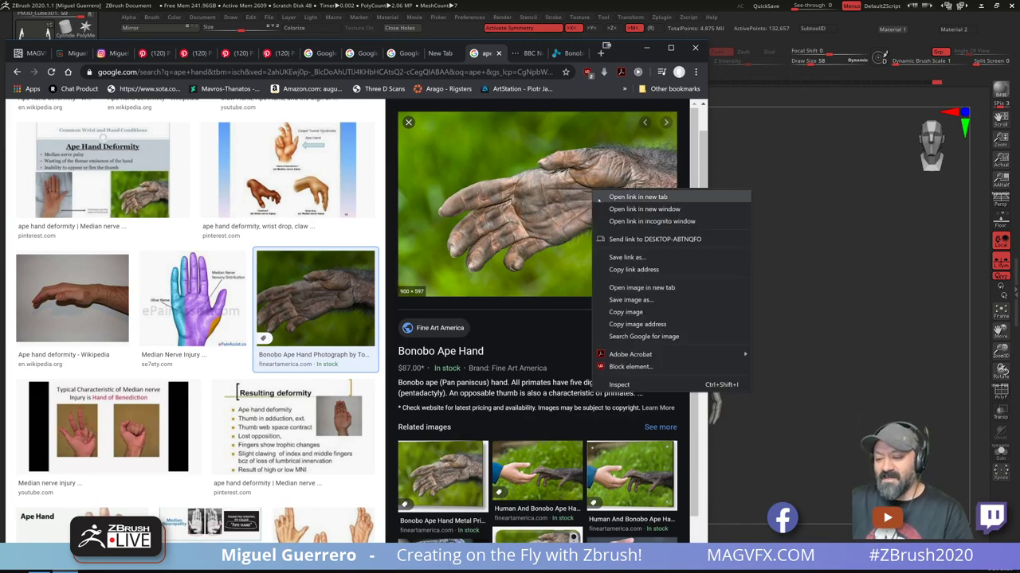
left_click(655, 311)
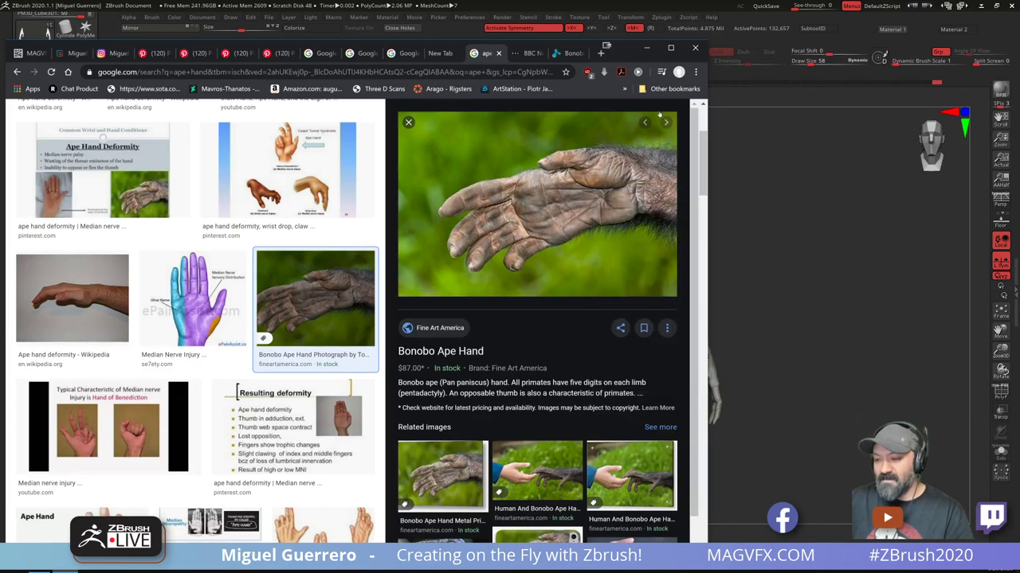
left_click(646, 48)
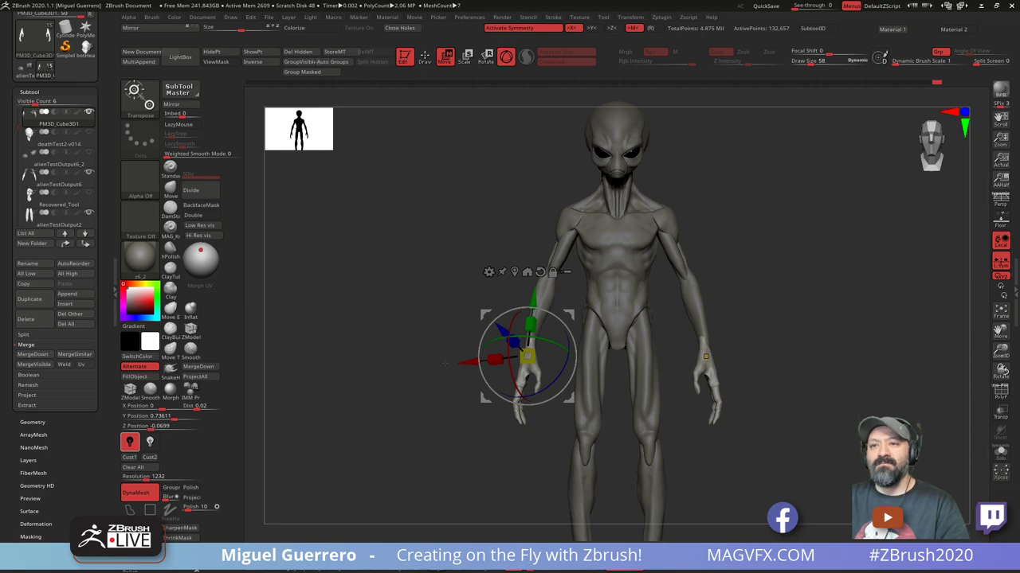
Leave the gizmo for drawing mode and select the torso subtool in a three-quarter view
mouse_move(396, 263)
left_mouse_down()
mouse_move(354, 265)
mouse_move(394, 263)
left_mouse_up()
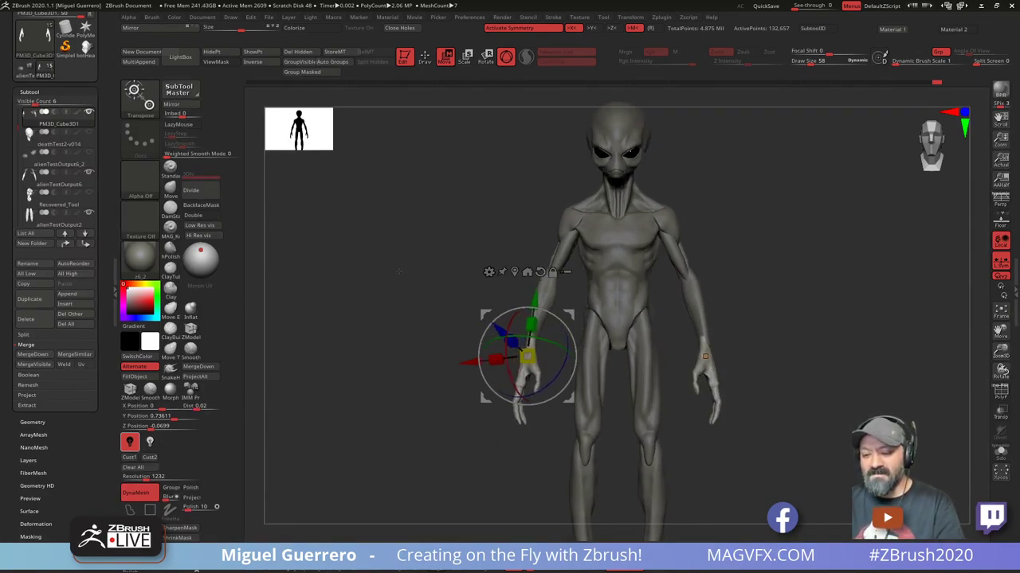
left_click(424, 58)
mouse_move(422, 307)
left_mouse_down()
mouse_move(392, 307)
mouse_move(465, 319)
mouse_move(432, 255)
left_mouse_up()
left_click(630, 311, "alt")
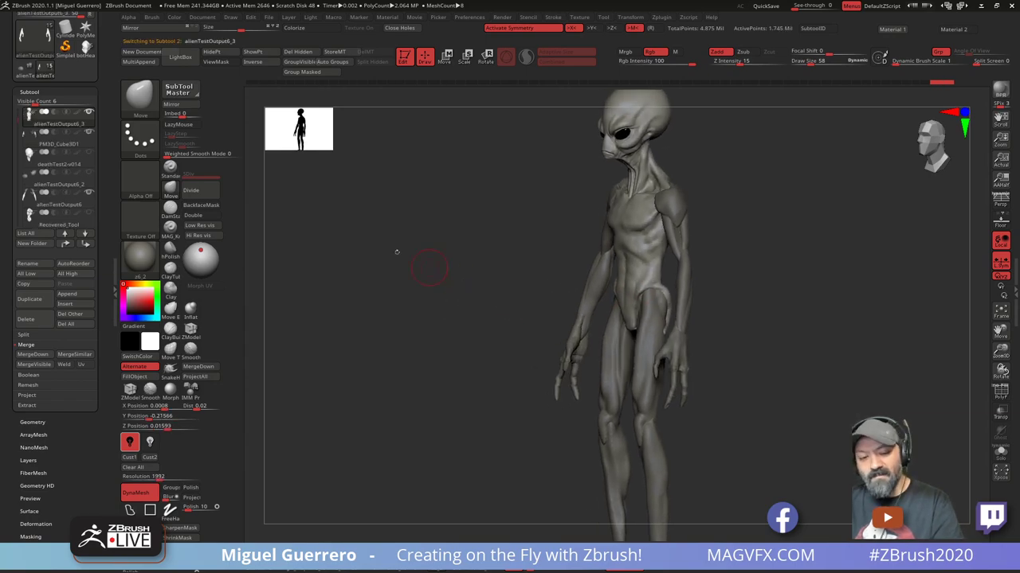
Place the floating Photoshop window with the ape hand photo over the ZBrush viewport as a reference
key("b")
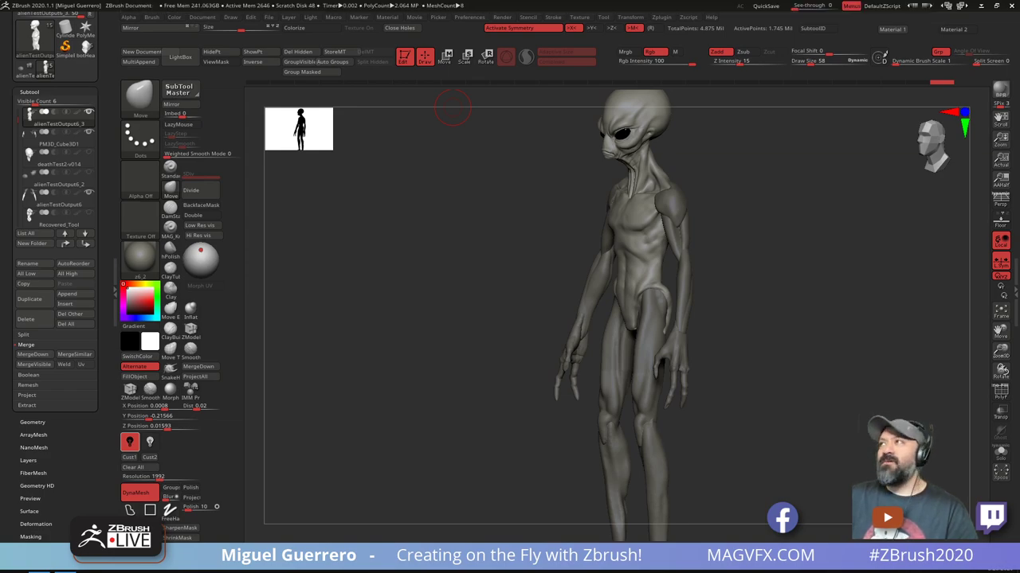
left_click_drag(488, 0, 352, 108)
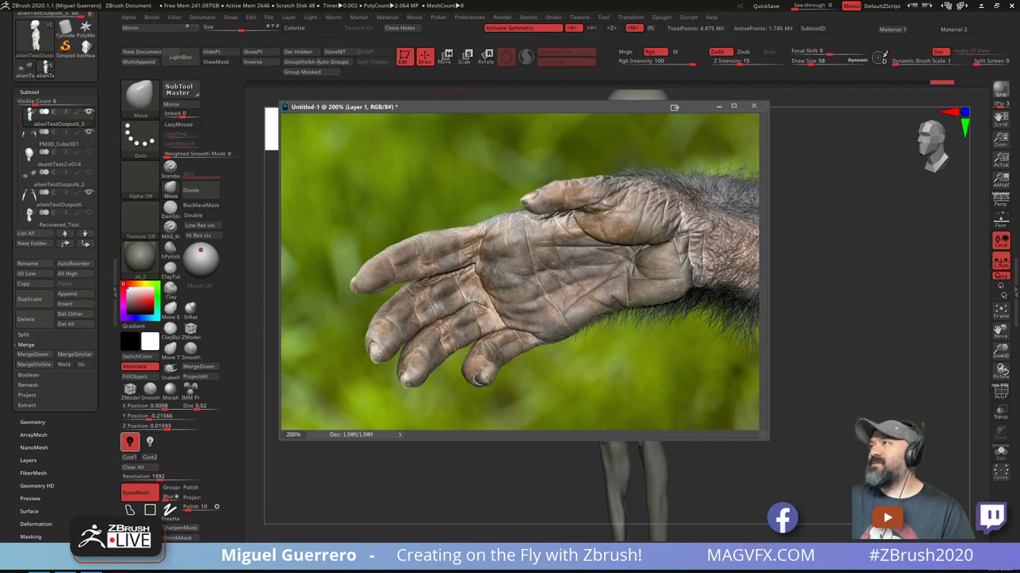
Duplicate the ape hand photo's layer in Photoshop and blur the copy to simplify the palm into broad forms
key("ctrl+j")
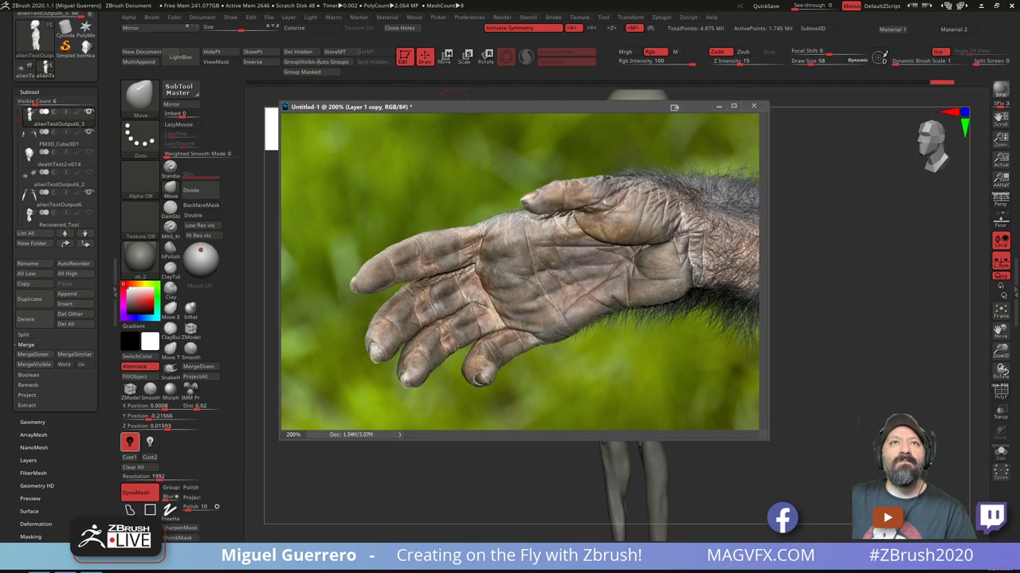
key("ctrl+f")
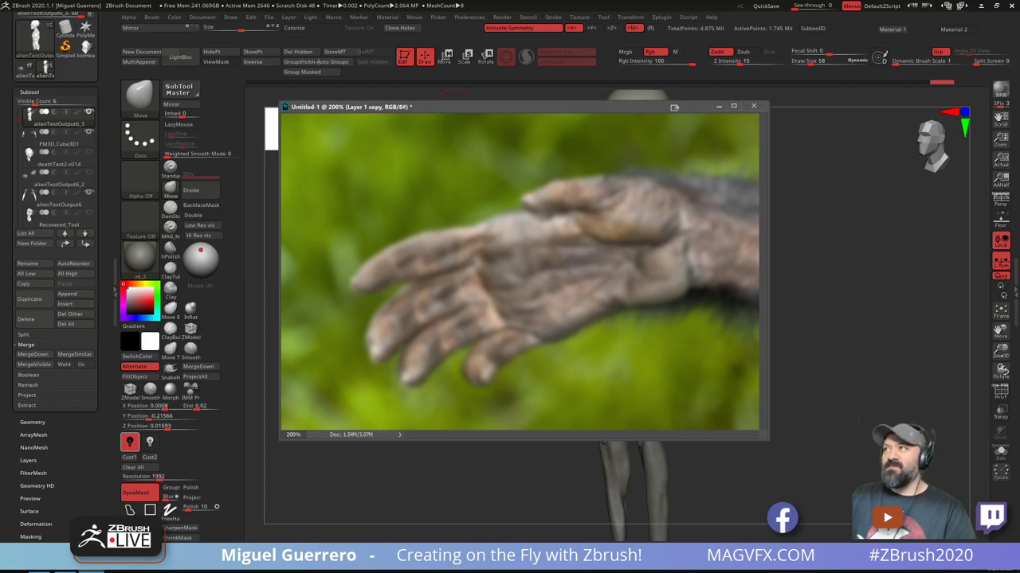
key("ctrl+z")
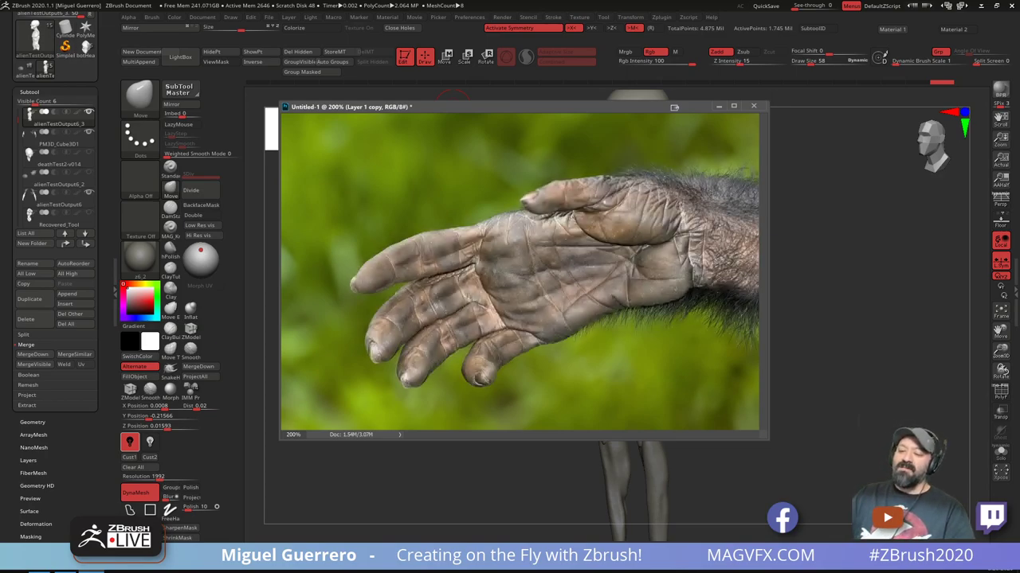
key("ctrl+shift+z")
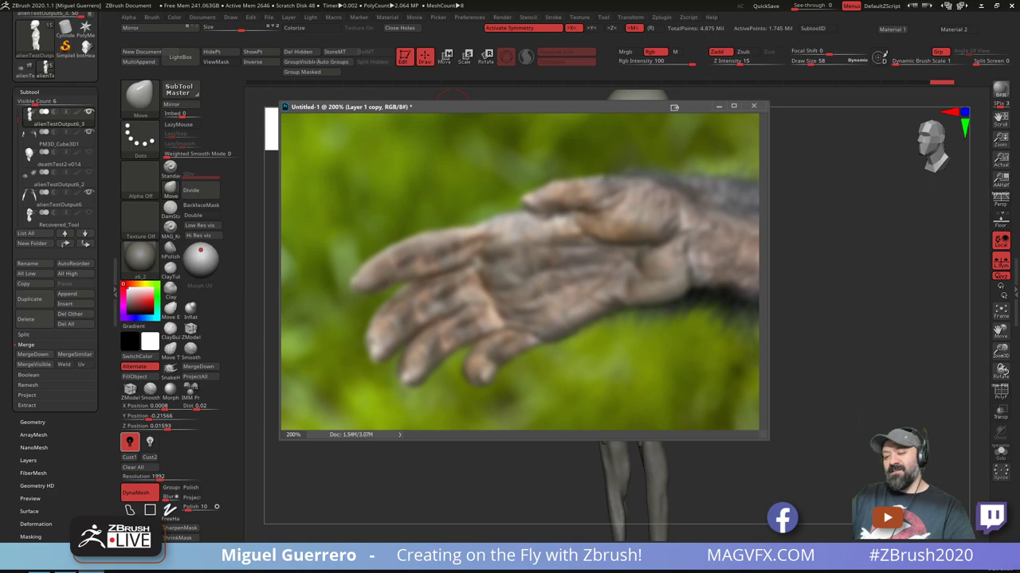
key("ctrl+z")
key("ctrl+z")
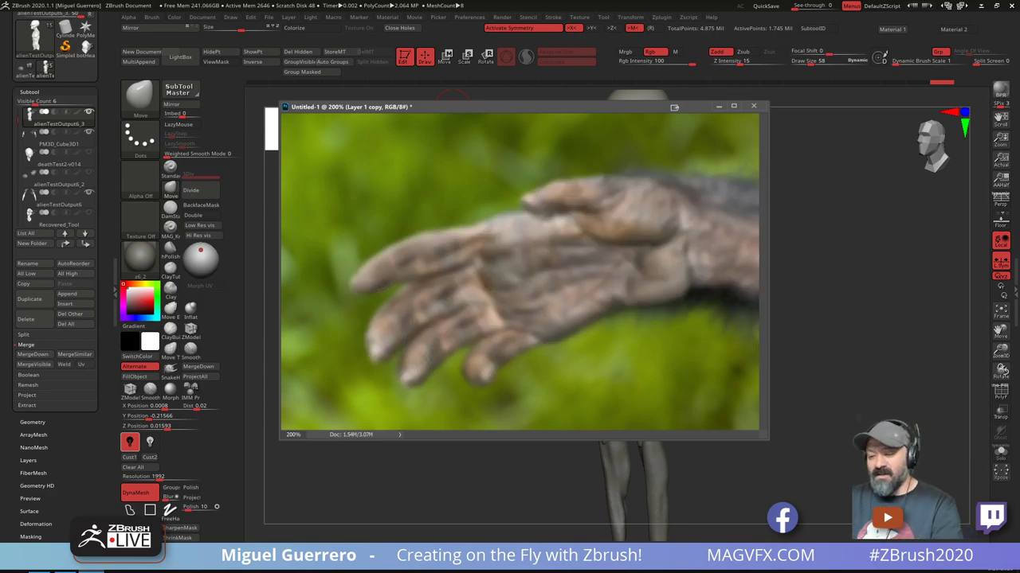
Add a layer and, with a small black brush, sketch the thumb pad, heel pad, finger-base pads and tendon lines over the blurred palm
key("ctrl+a")
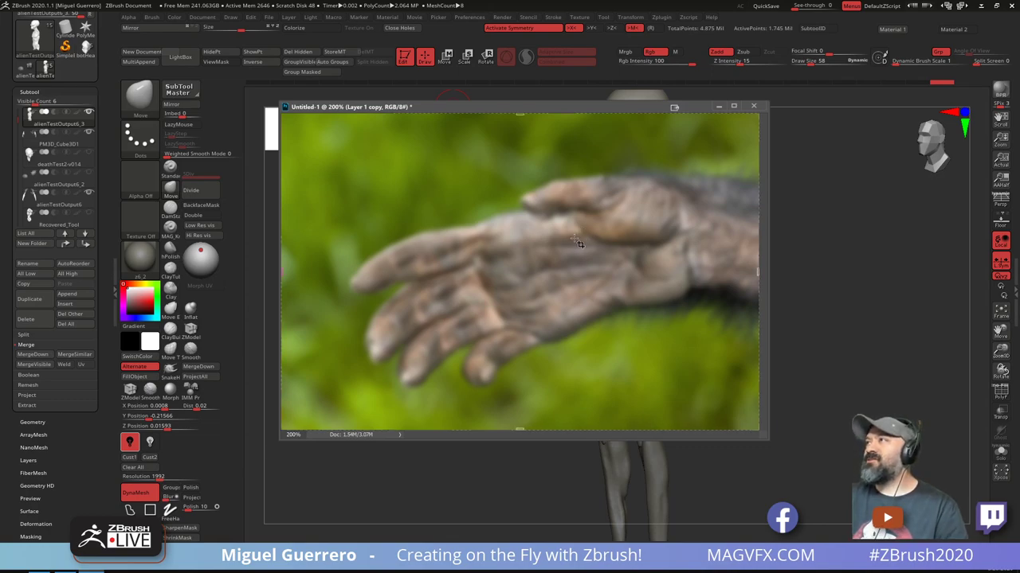
key("ctrl+v")
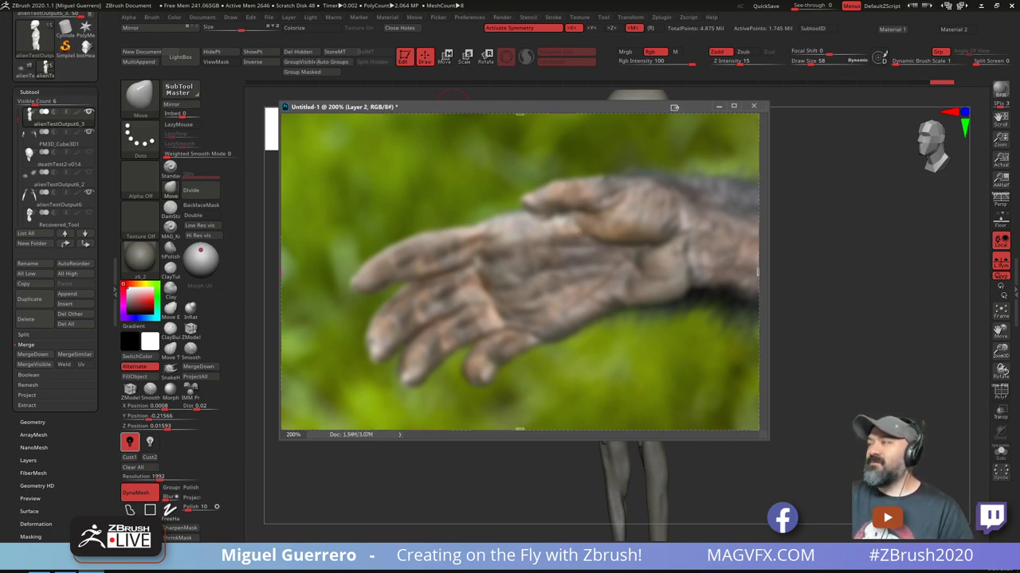
key("b")
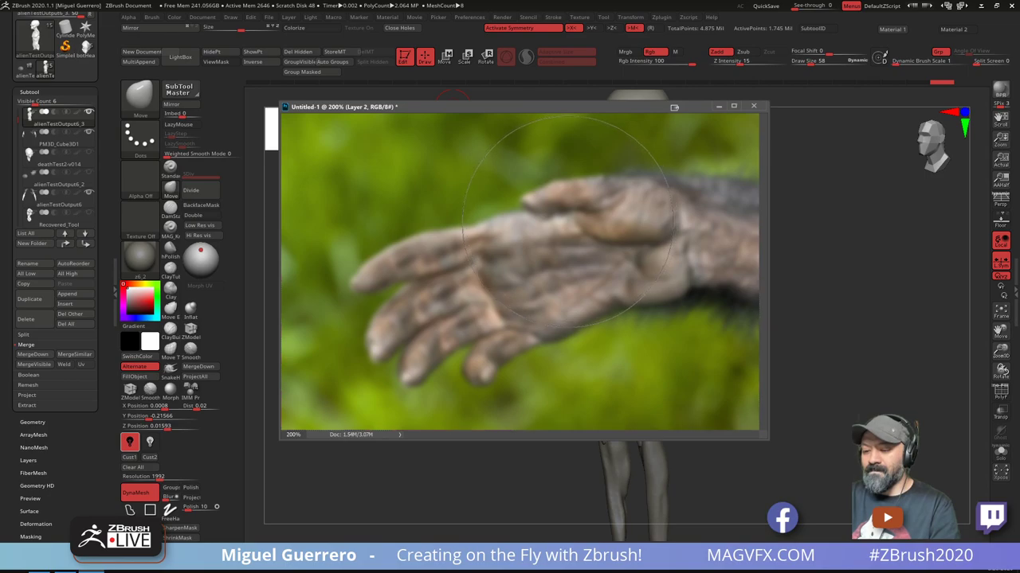
key("bracketleft")
key("bracketleft")
key("bracketleft")
key("bracketleft")
key("bracketleft")
key("bracketleft")
key("bracketleft")
key("bracketleft")
key("bracketleft")
key("bracketleft")
key("bracketleft")
key("bracketleft")
key("bracketleft")
key("bracketleft")
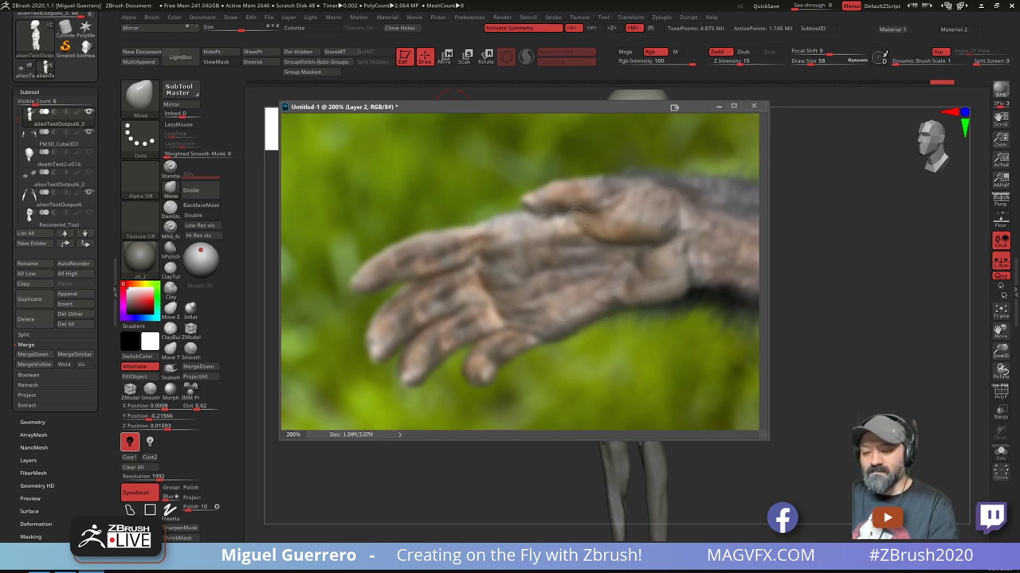
mouse_move(570, 216)
left_mouse_down()
mouse_move(652, 237)
mouse_move(584, 198)
left_mouse_up()
mouse_move(640, 250)
left_mouse_down()
mouse_move(546, 327)
mouse_move(673, 254)
left_mouse_up()
mouse_move(510, 227)
left_mouse_down()
mouse_move(481, 255)
mouse_move(526, 231)
mouse_move(486, 286)
mouse_move(510, 255)
mouse_move(612, 259)
left_mouse_up()
left_click_drag(522, 255, 620, 239)
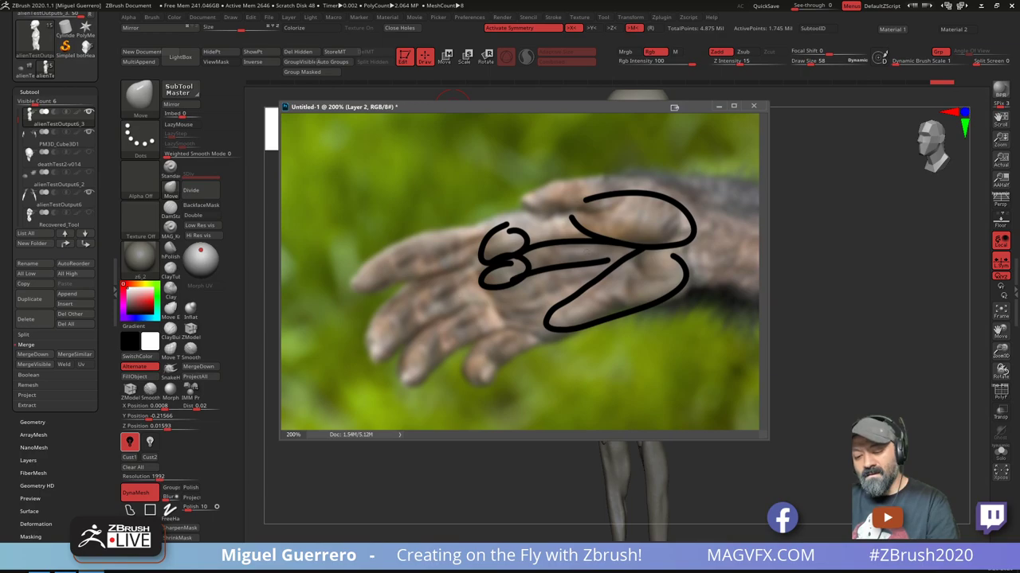
mouse_move(489, 294)
left_mouse_down()
mouse_move(561, 299)
mouse_move(599, 275)
mouse_move(507, 330)
mouse_move(564, 341)
left_mouse_up()
left_click_drag(494, 226, 577, 214)
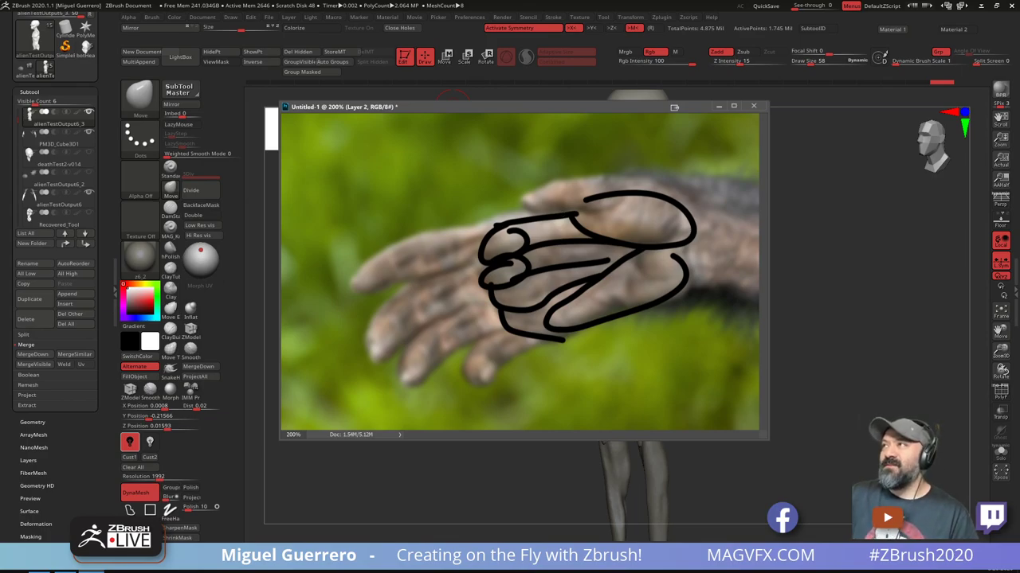
Hide the palm sketch and the blurred copy to examine the sharp ape hand photo
key("Delete")
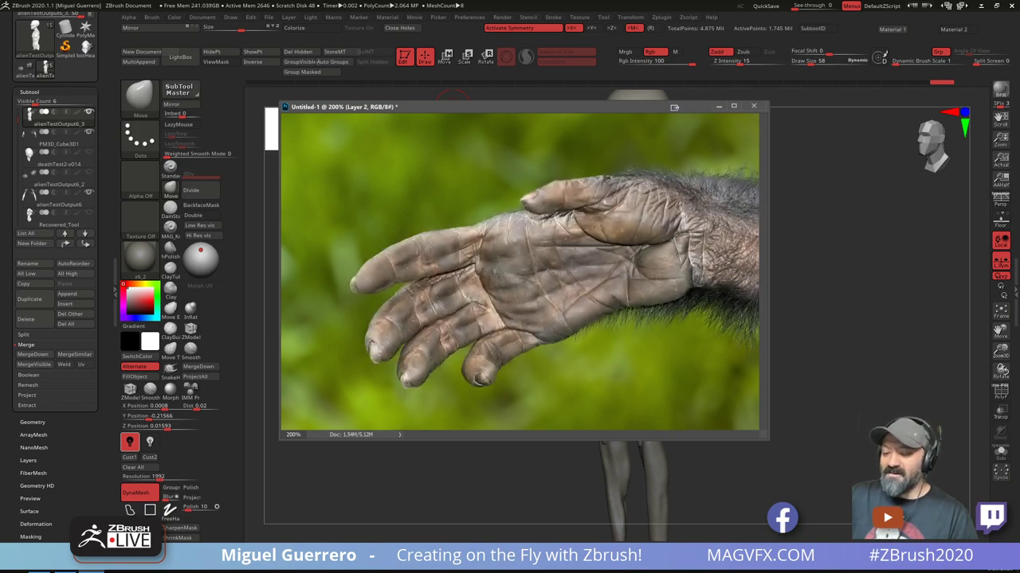
key("ctrl+z")
key("ctrl+z")
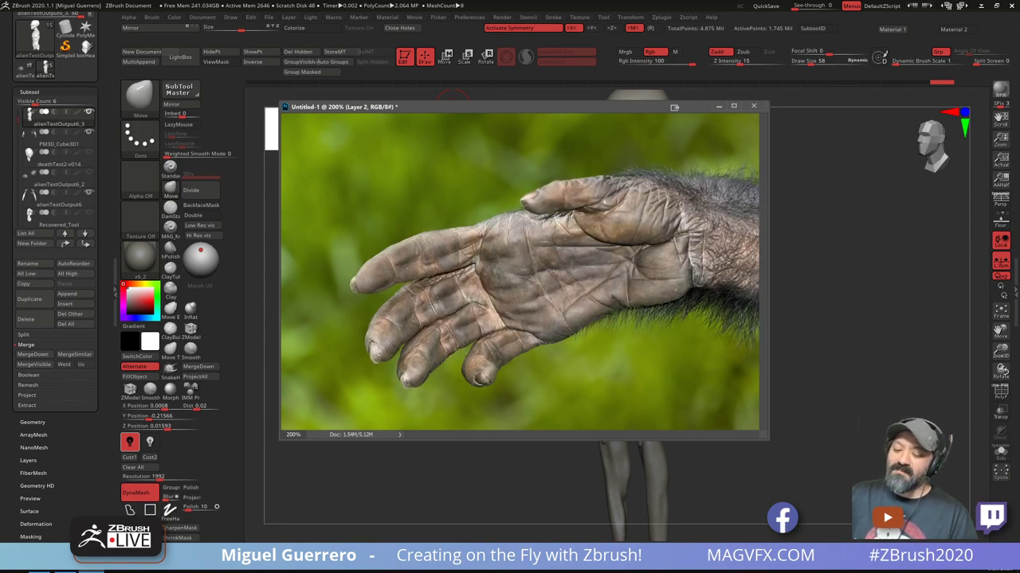
key("ctrl+z")
key("ctrl+shift+z")
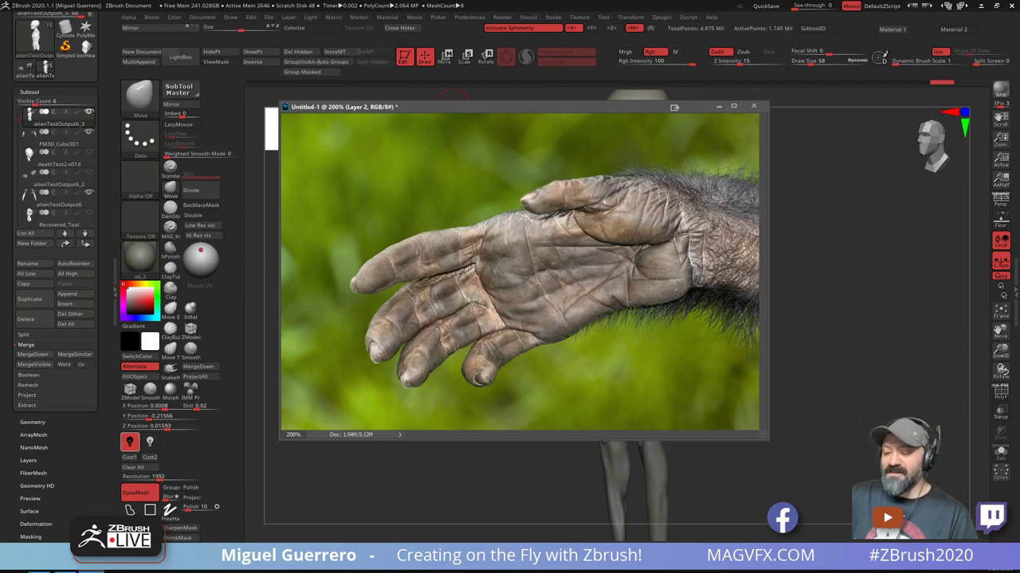
key("ctrl+shift+z")
key("ctrl+z")
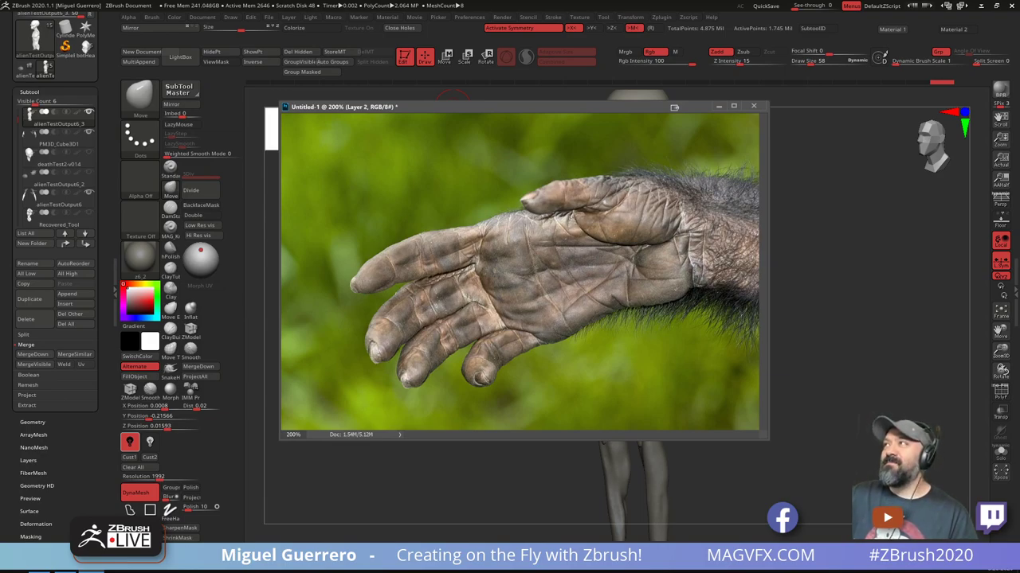
Put the Photoshop reference window away and return to the alien figure in ZBrush
left_click(92, 569)
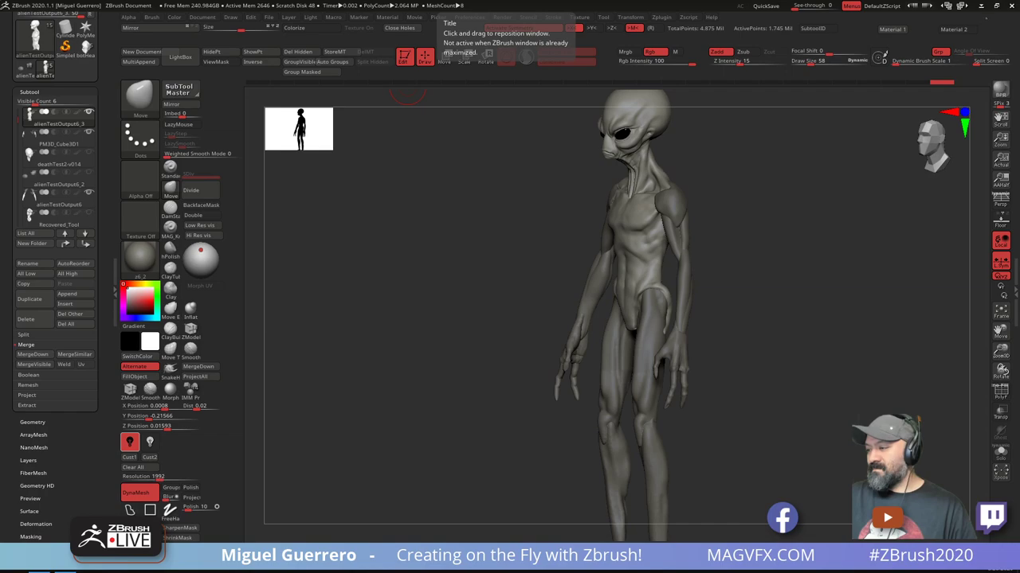
left_click(993, 7)
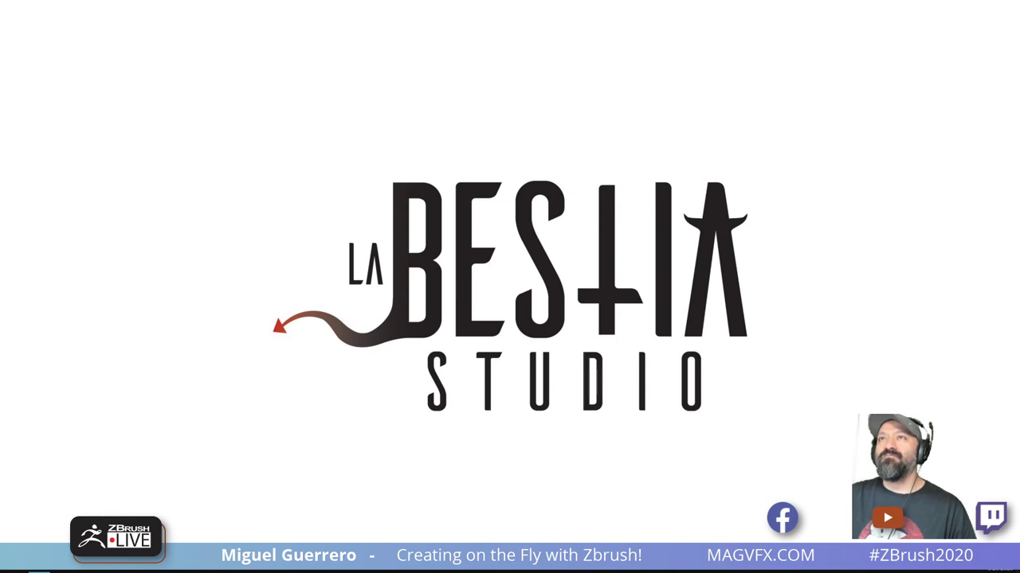
left_click_drag(1019, 0, 549, 88)
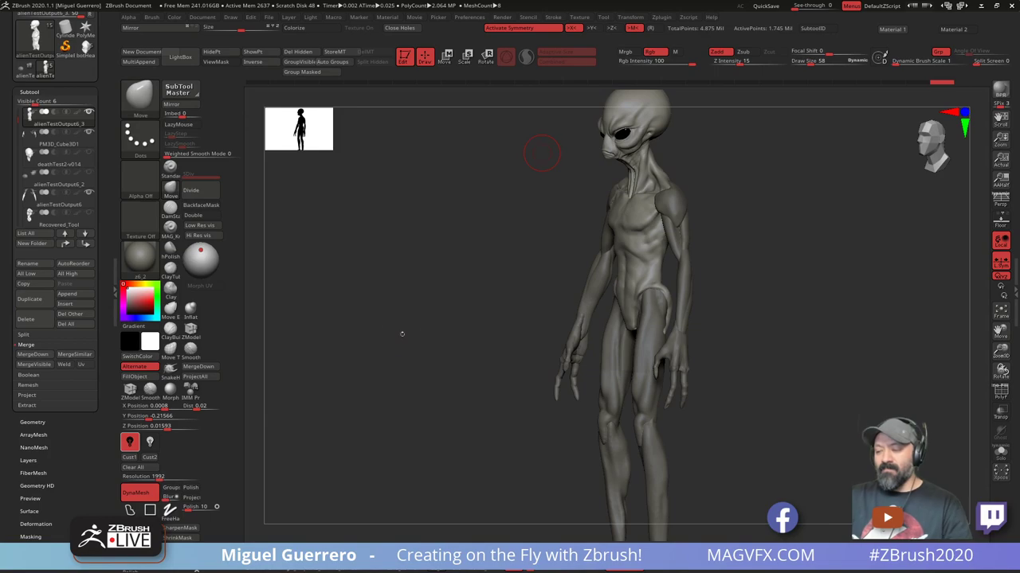
Select the arms subtool and reshape the outer elbow area with an enlarged Move Topological brush, undoing one adjustment along the way
left_click_drag(402, 335, 470, 329)
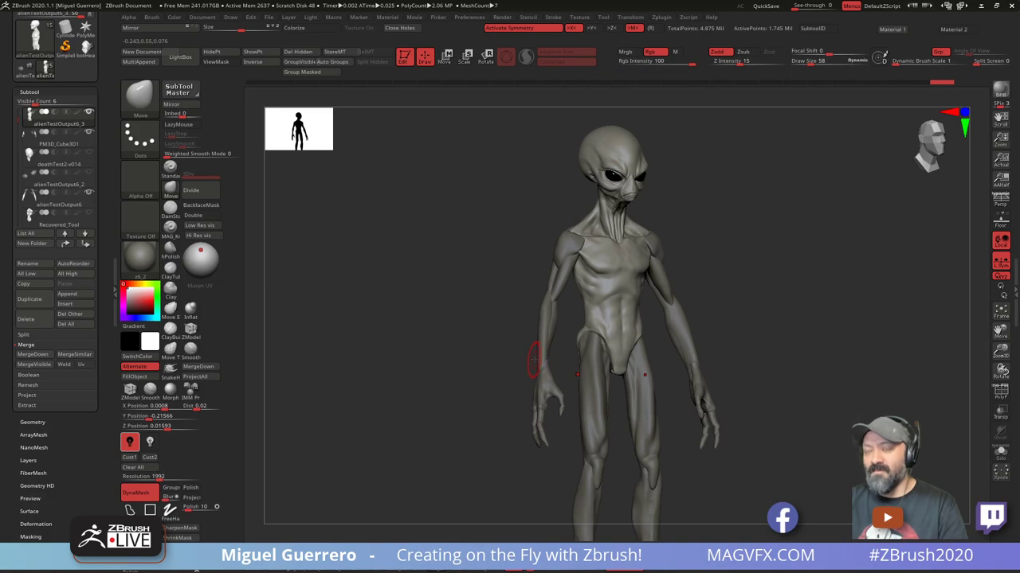
left_click(681, 344, "alt")
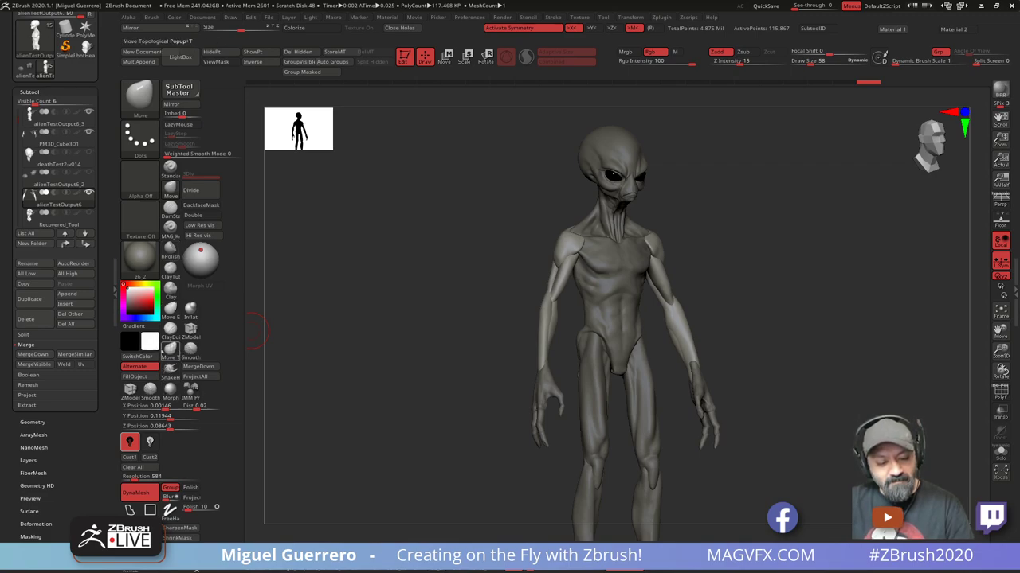
left_click(169, 348)
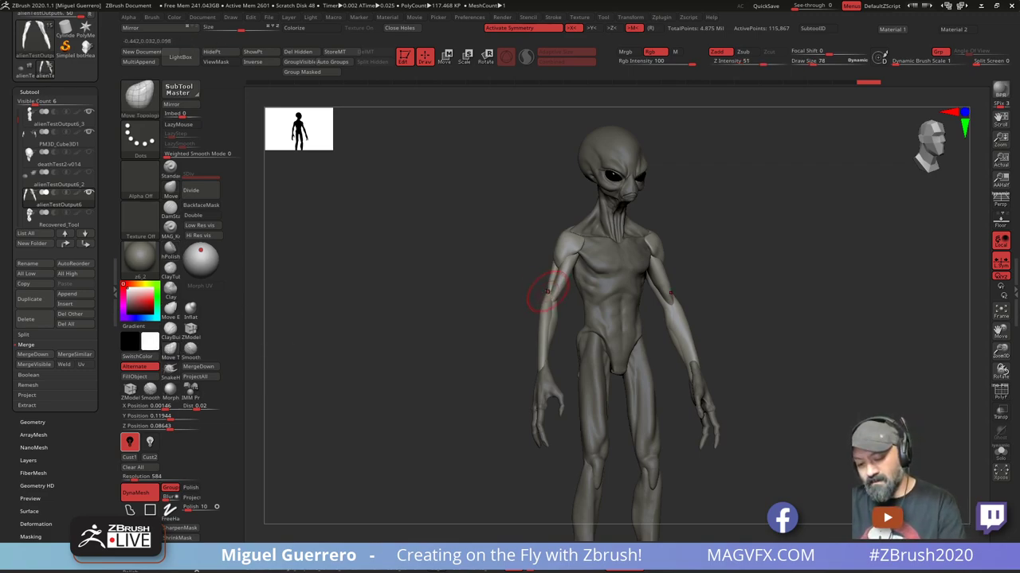
key("]")
left_click_drag(545, 296, 537, 299)
key("]")
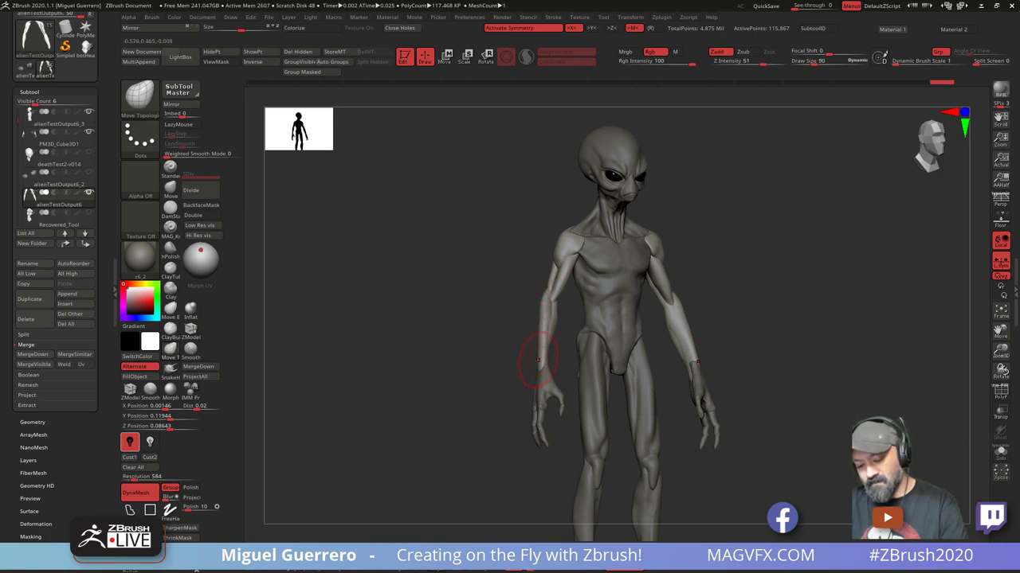
key("ctrl+z")
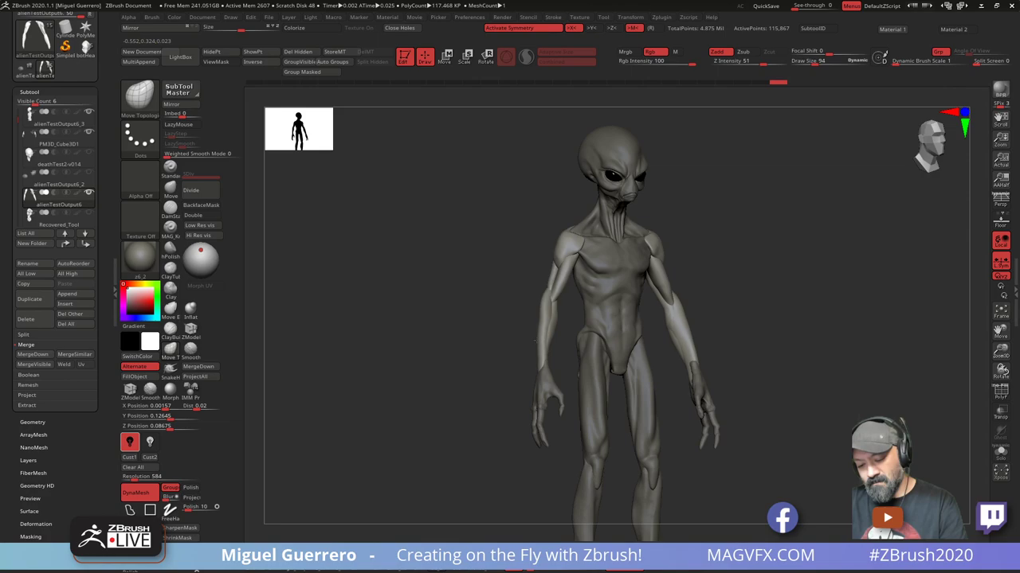
mouse_move(542, 303)
left_mouse_down()
mouse_move(540, 314)
mouse_move(533, 280)
mouse_move(536, 291)
mouse_move(455, 312)
mouse_move(531, 291)
mouse_move(532, 322)
mouse_move(539, 295)
left_mouse_up()
Refine the contours of the elbows, forearms and upper arms from side, three-quarter and front views with Move Topological
left_click_drag(473, 303, 514, 304)
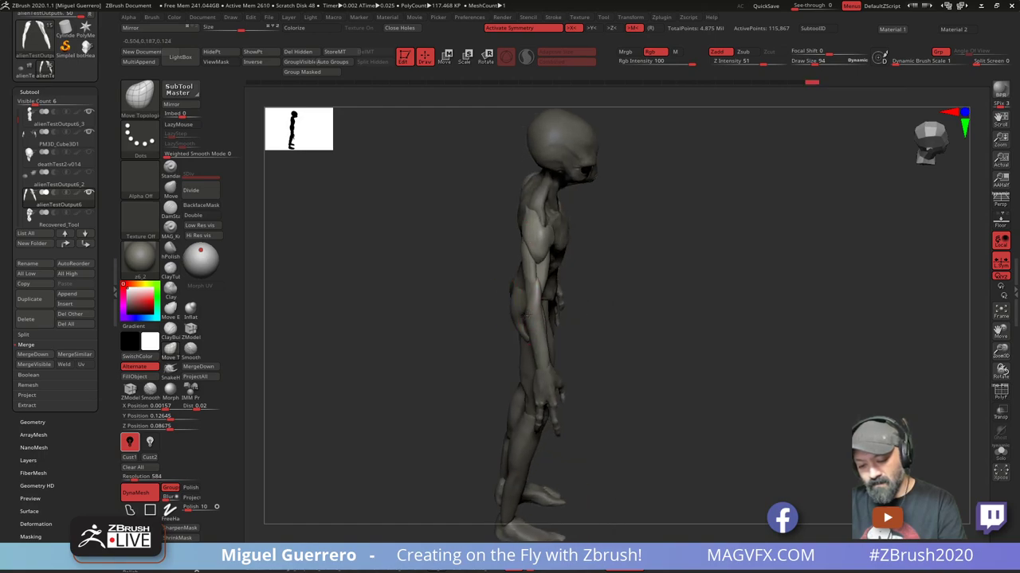
key("ctrl+shift+z")
key("ctrl+shift+z")
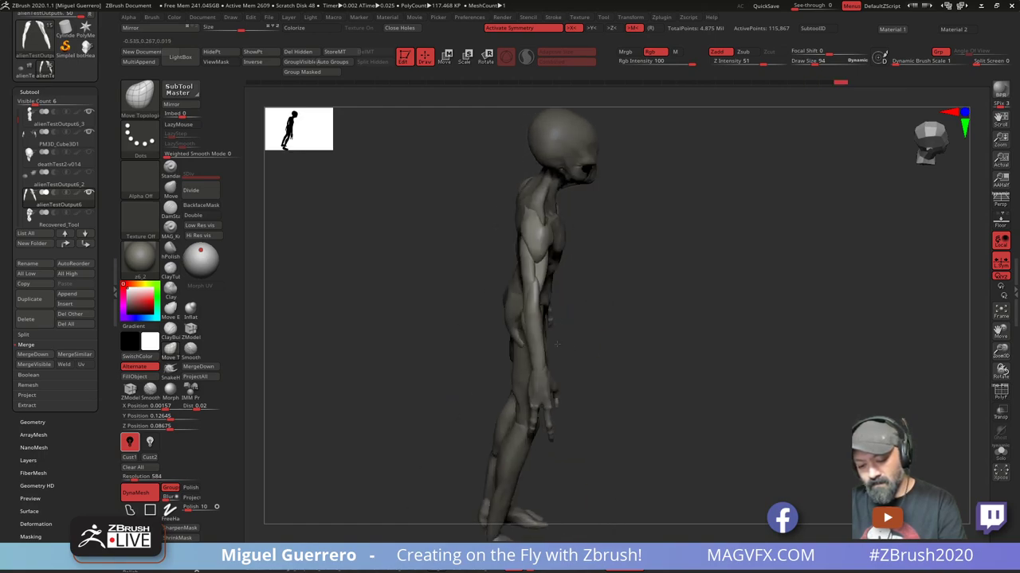
left_click_drag(557, 344, 514, 337)
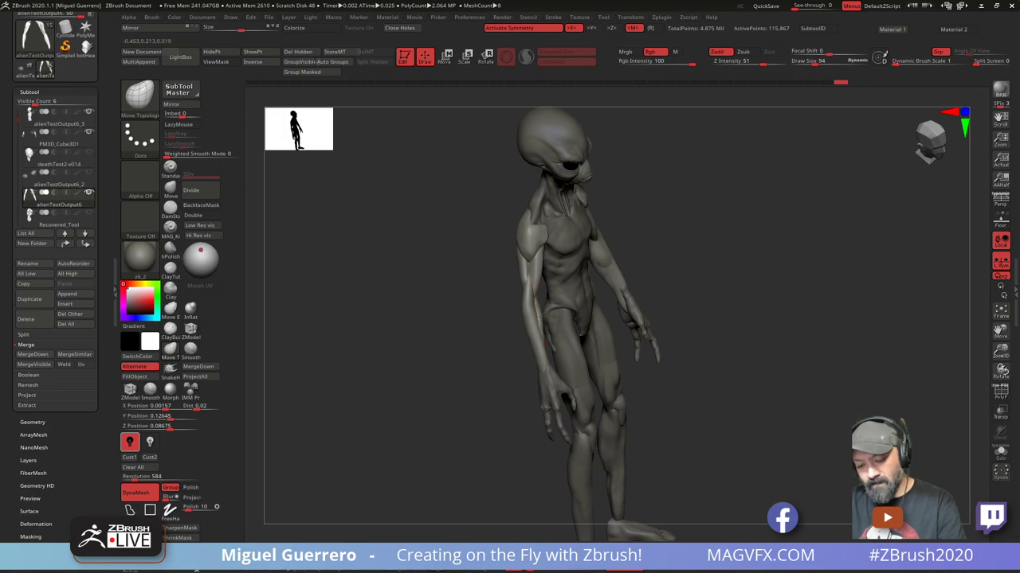
key("ctrl+shift+z")
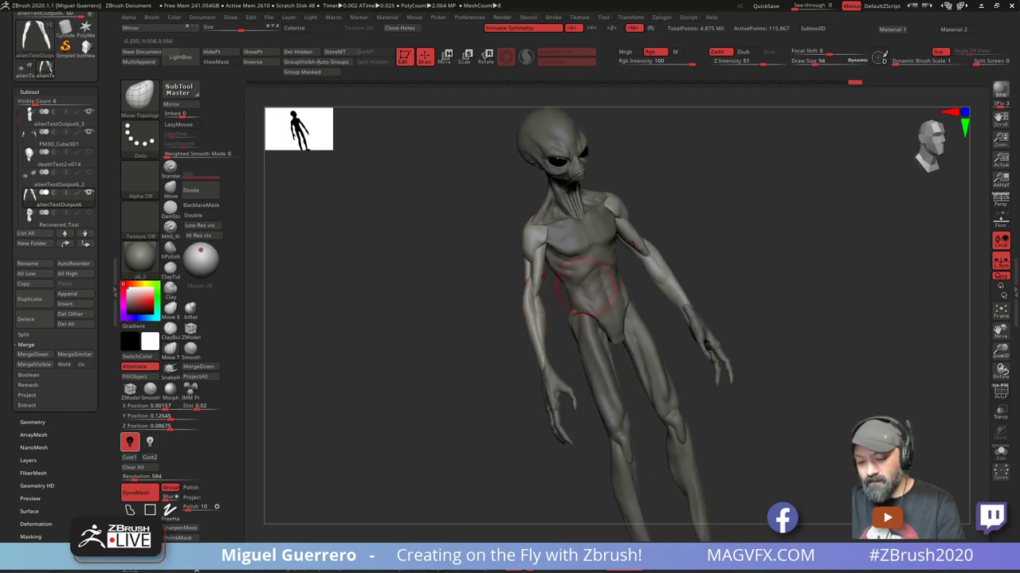
key("ctrl+shift+z")
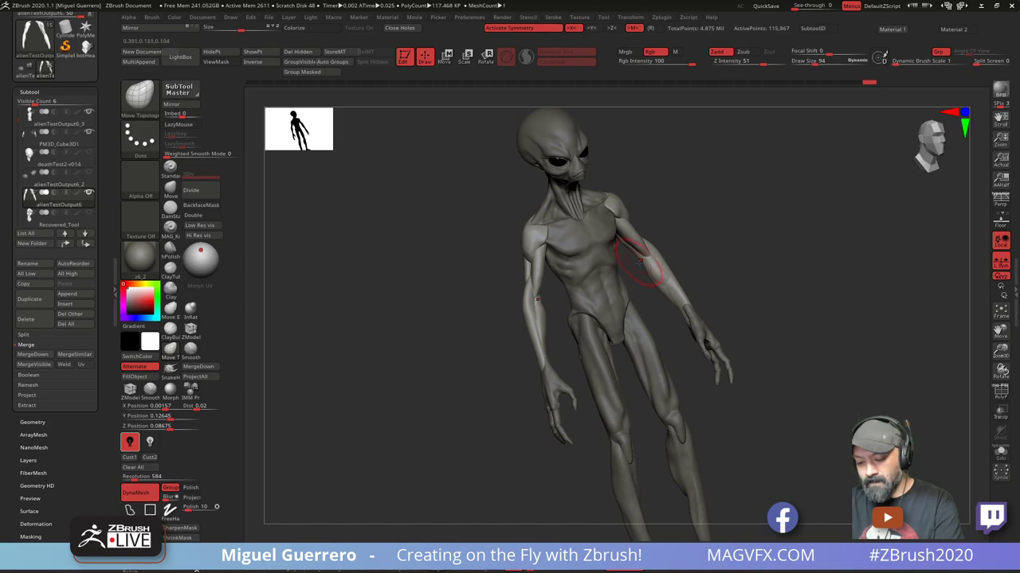
key("ctrl+shift+z")
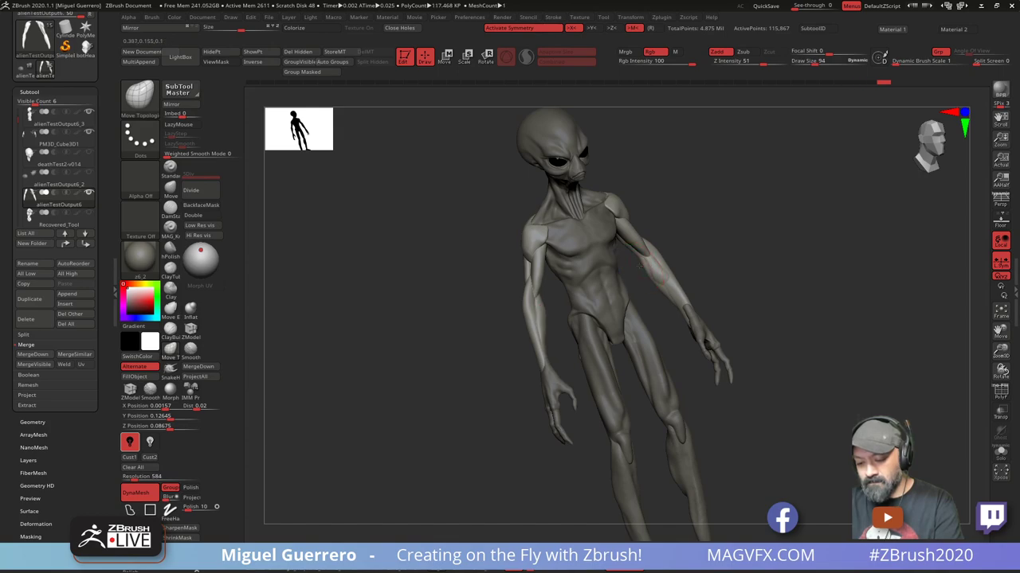
left_click_drag(733, 303, 697, 324)
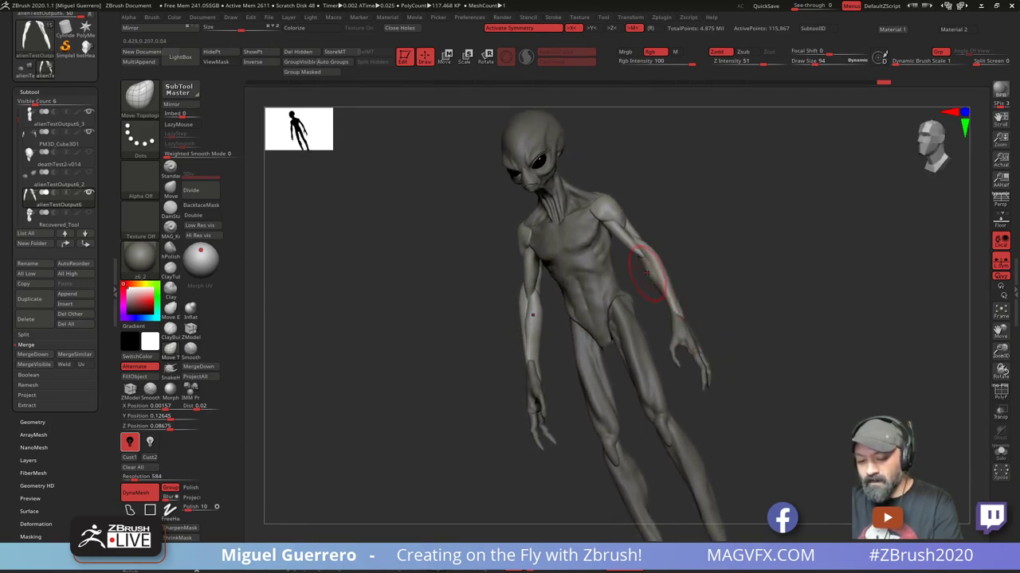
mouse_move(422, 307)
left_mouse_down()
mouse_move(653, 278)
mouse_move(643, 278)
left_mouse_up()
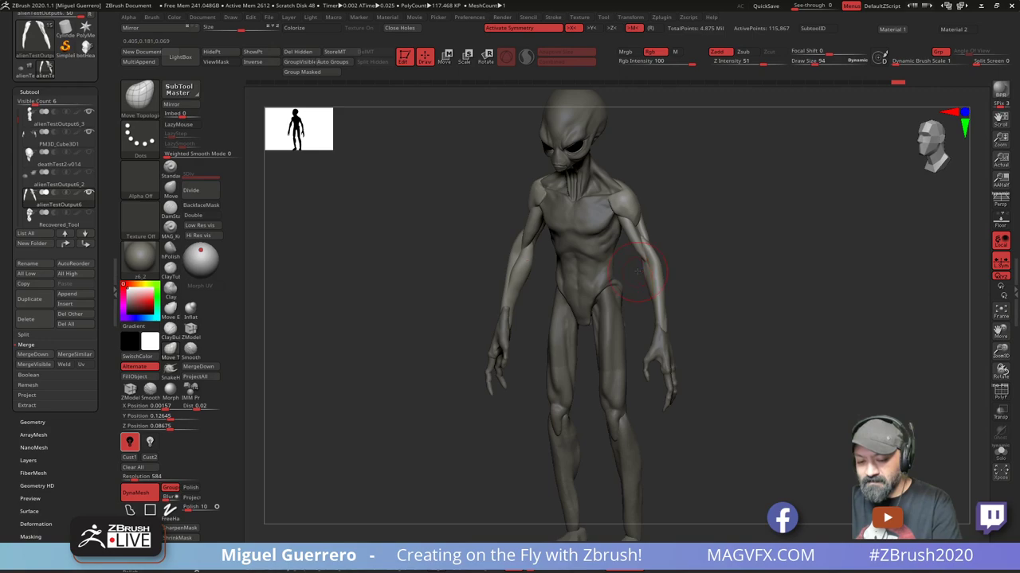
mouse_move(414, 275)
left_mouse_down("shift")
mouse_move(488, 272)
mouse_move(451, 279)
mouse_move(497, 220)
left_mouse_up("shift")
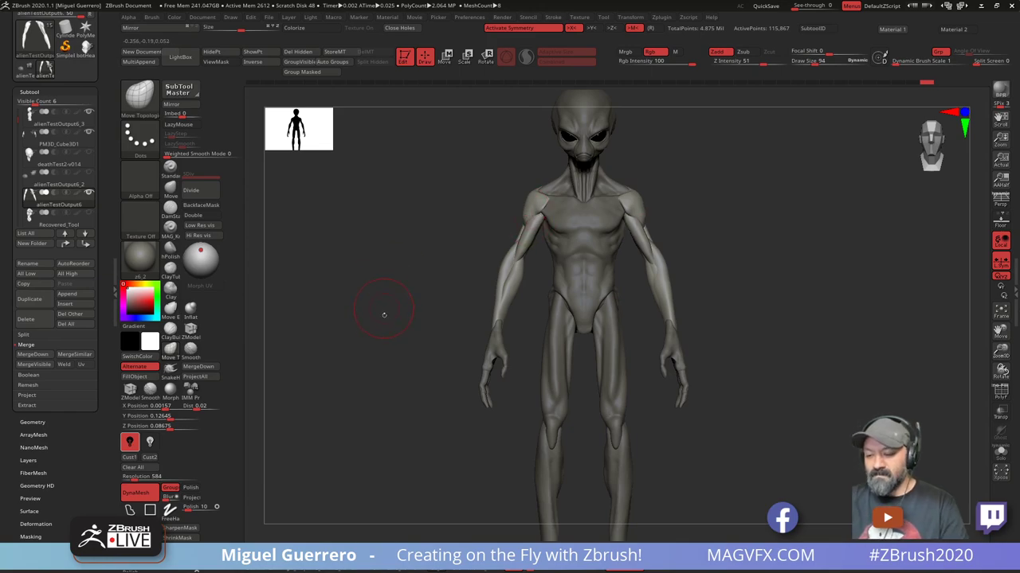
Select the legs subtool and reshape the outer thighs using the Move Topological brush, switching to the Move brush
left_click_drag(380, 386, 416, 368, "alt")
left_click(575, 378, "alt")
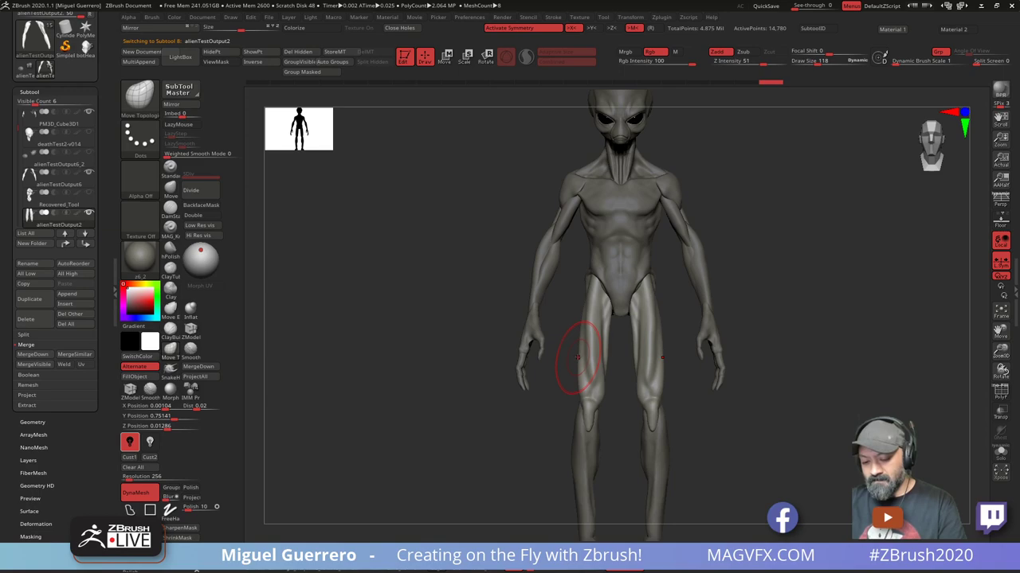
mouse_move(581, 355)
left_mouse_down()
mouse_move(578, 383)
mouse_move(580, 368)
left_mouse_up()
key("bracketright")
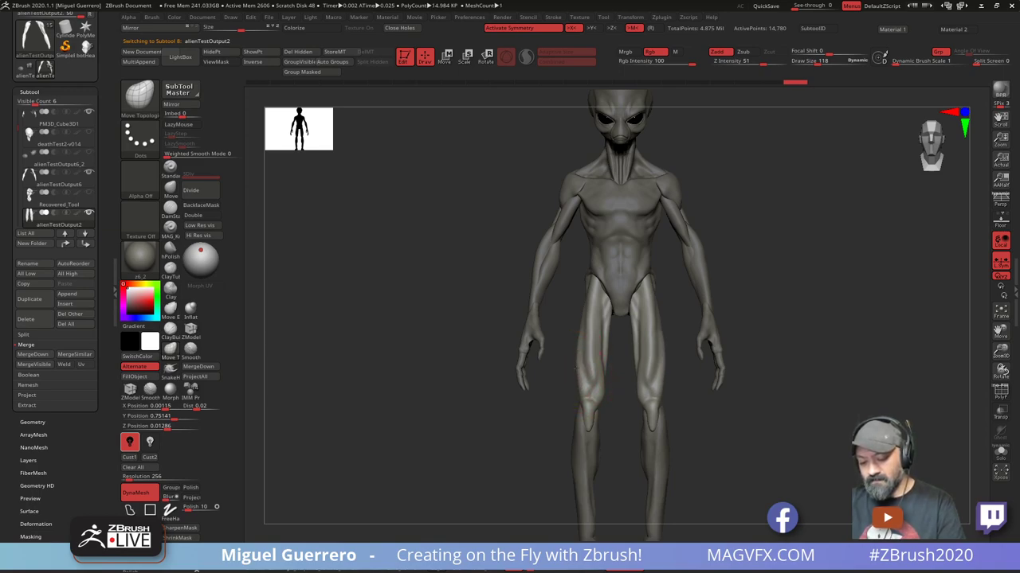
left_click_drag(588, 320, 582, 321)
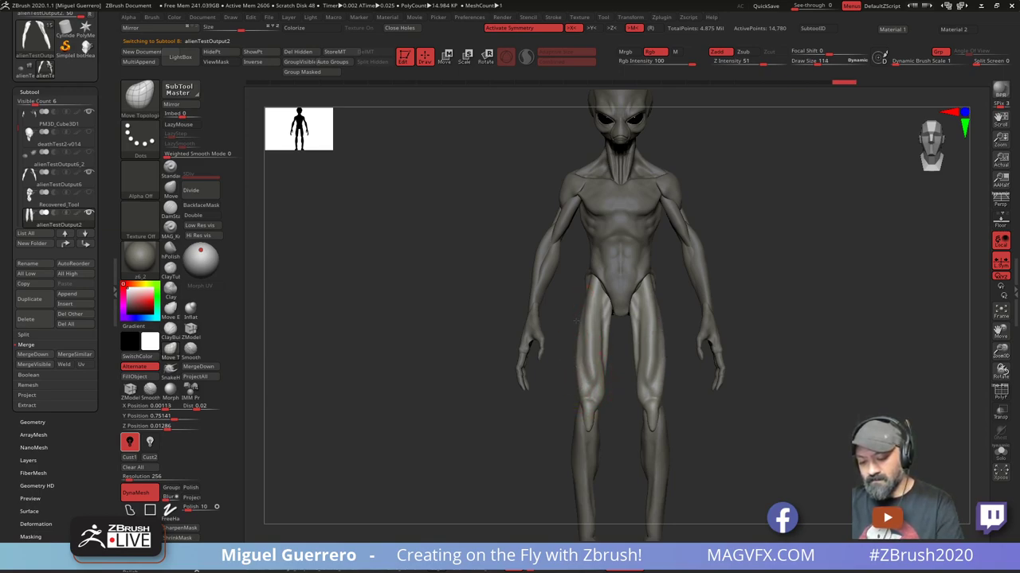
left_click(170, 190)
left_click_drag(437, 309, 419, 302, "alt")
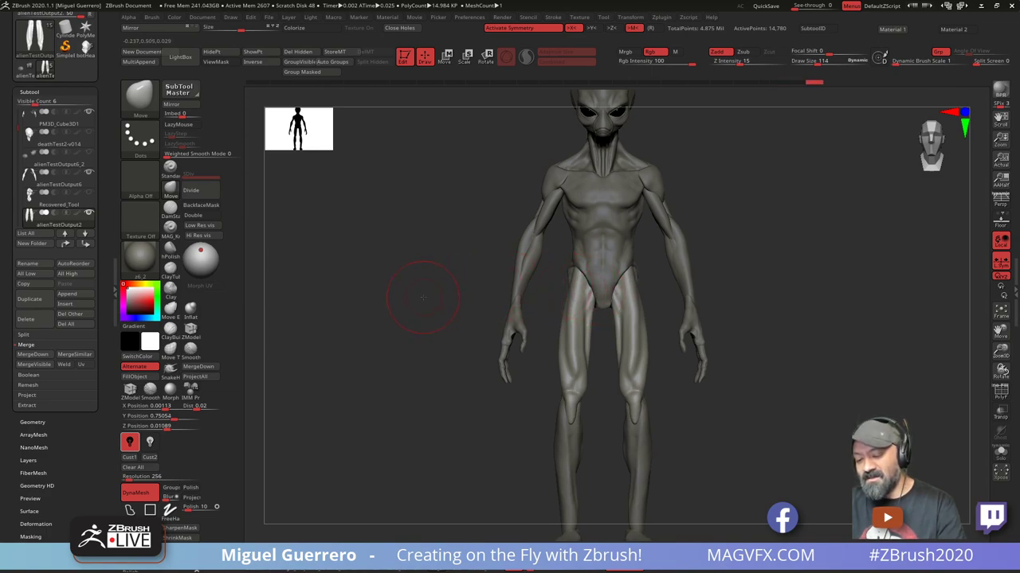
Examine the figure's limb and torso proportions from front and three-quarter views, switching among the arms, legs and torso subtools
left_click_drag(420, 292, 547, 291)
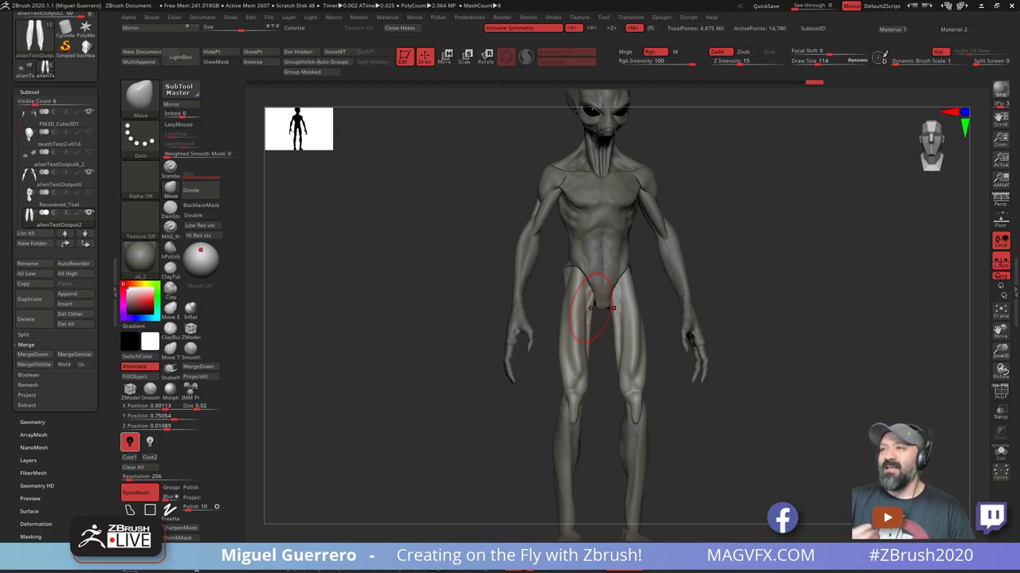
mouse_move(425, 350)
left_mouse_down()
mouse_move(409, 326)
mouse_move(390, 343)
left_mouse_up()
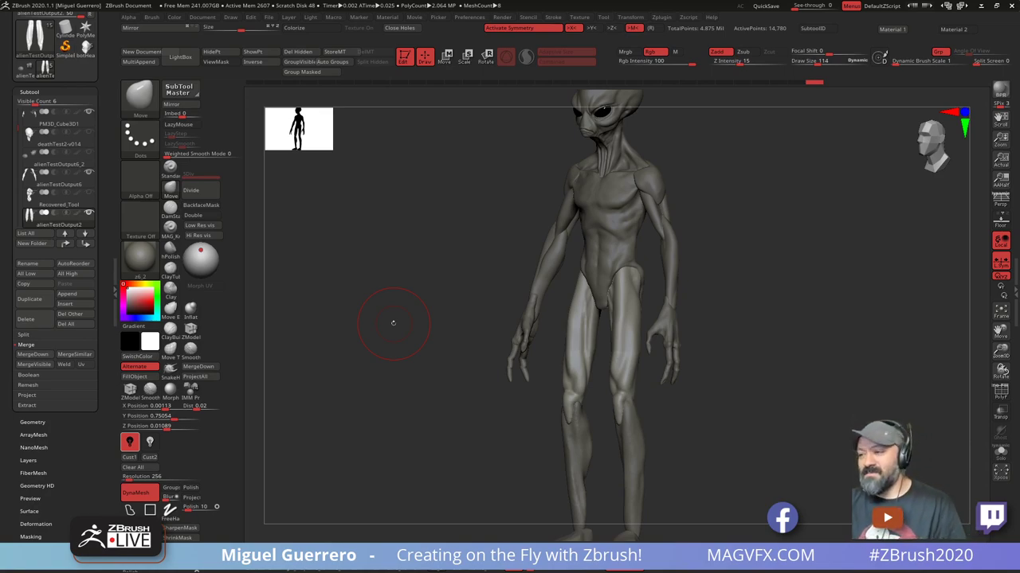
mouse_move(412, 345)
left_mouse_down()
mouse_move(400, 350)
mouse_move(405, 327)
left_mouse_up()
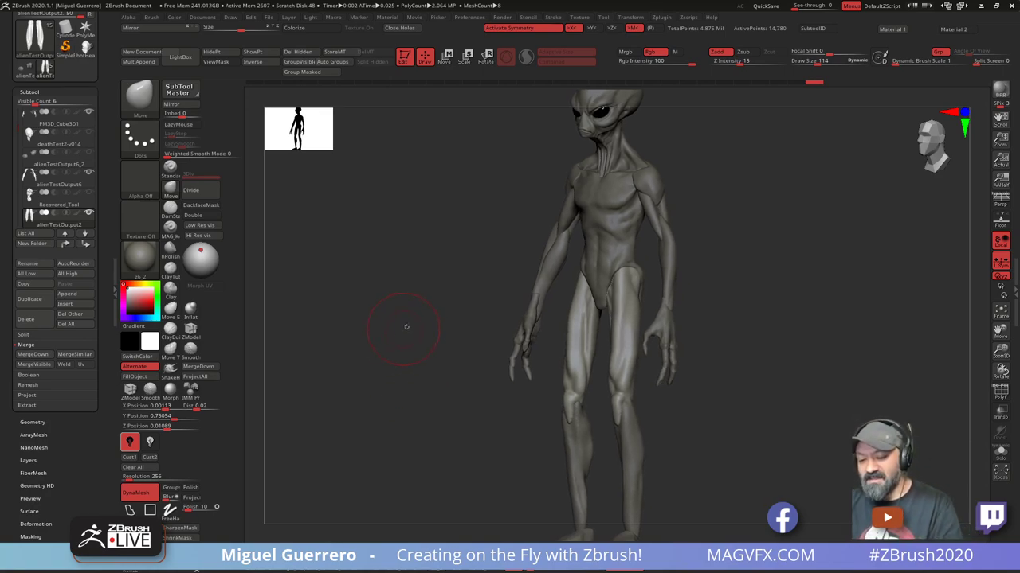
left_click(547, 260, "alt")
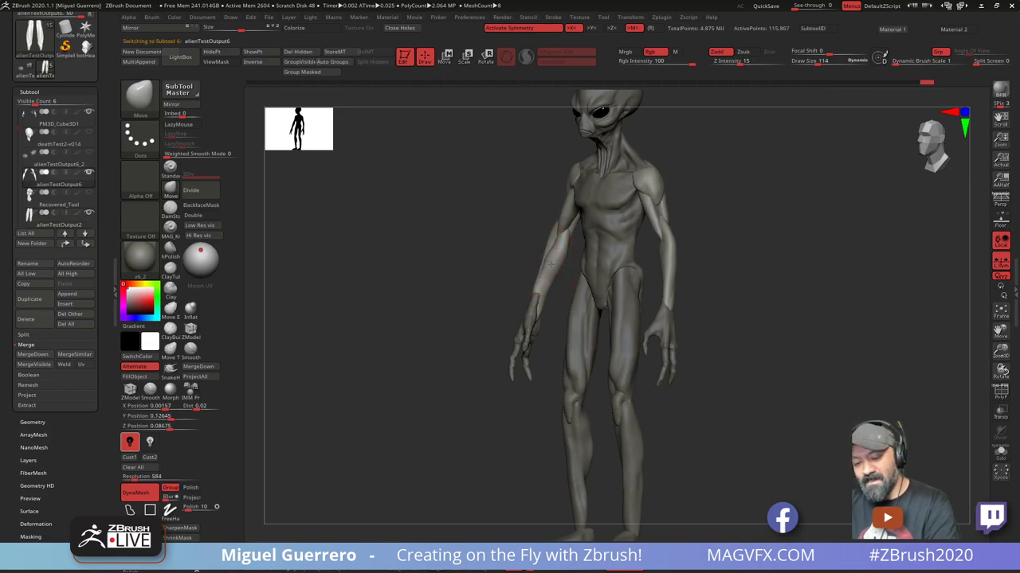
left_click_drag(458, 274, 487, 288, "shift")
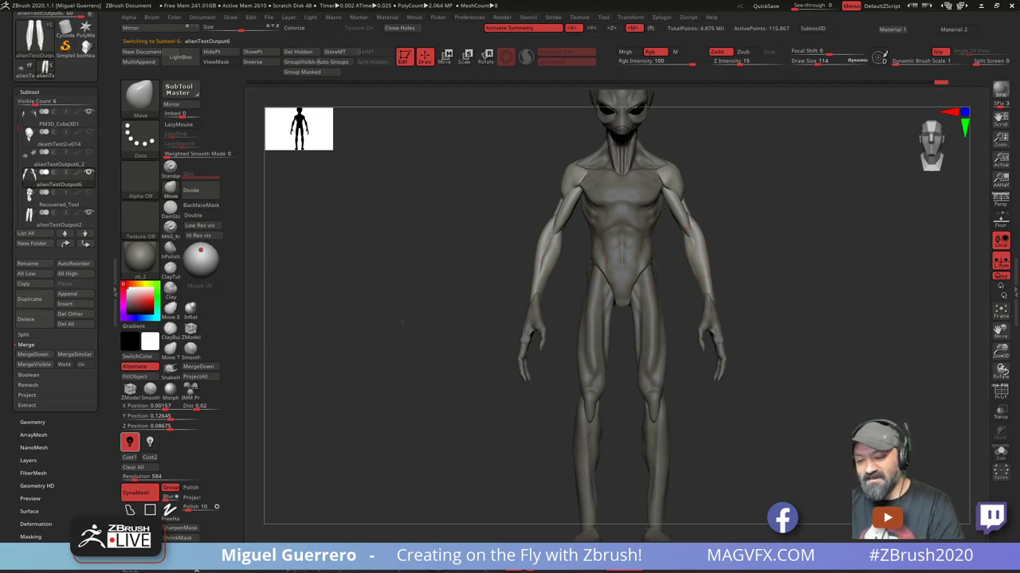
left_click_drag(401, 322, 356, 321)
left_click(583, 326, "alt")
left_click_drag(464, 310, 444, 313)
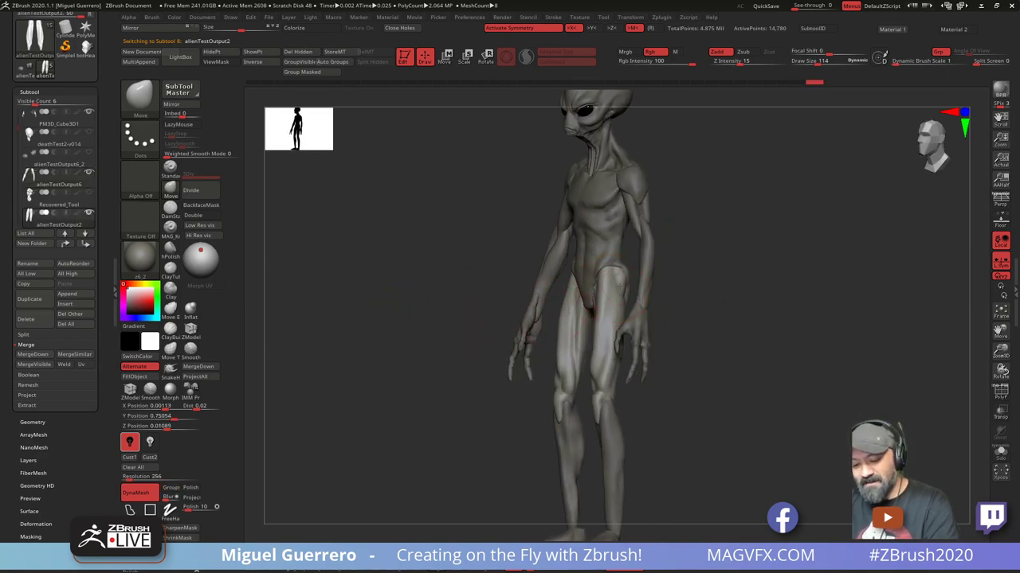
left_click(627, 272, "alt")
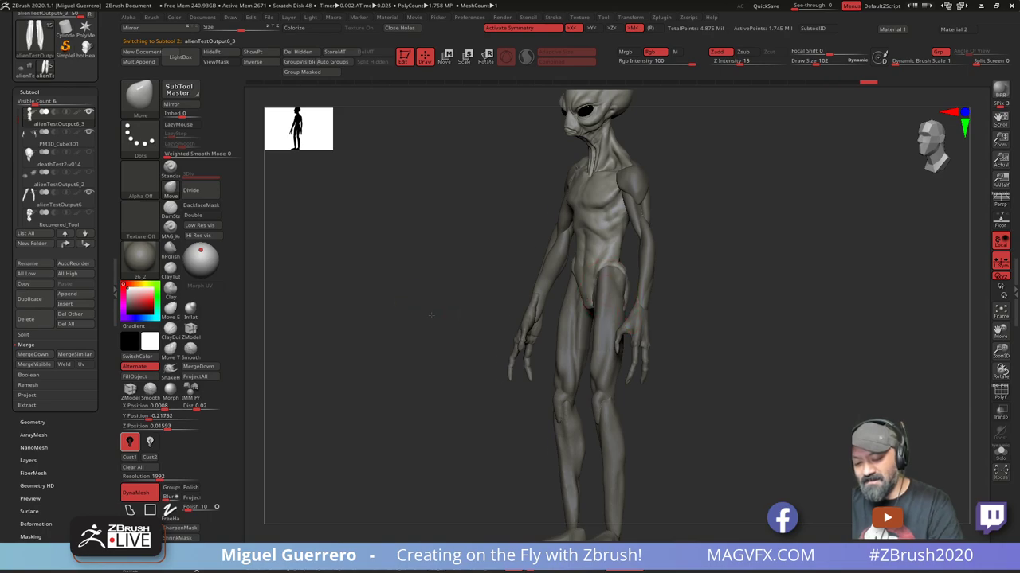
mouse_move(406, 316)
left_mouse_down()
mouse_move(432, 321)
mouse_move(420, 321)
left_mouse_up()
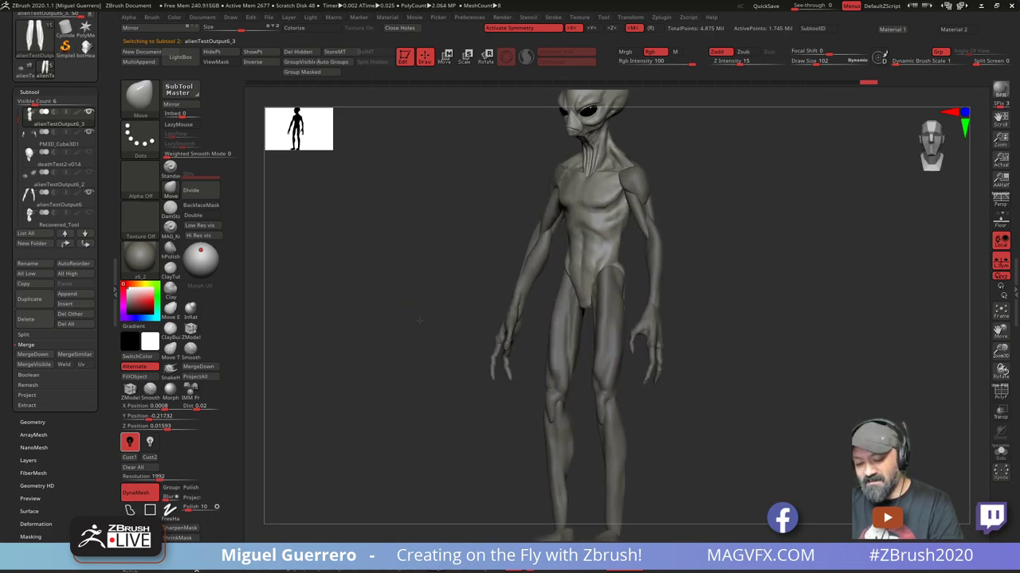
Adjust the forearms near the wrists with the Move brush, and thicken the wrist ends of the hands with the Inflat brush
left_click(509, 290, "alt")
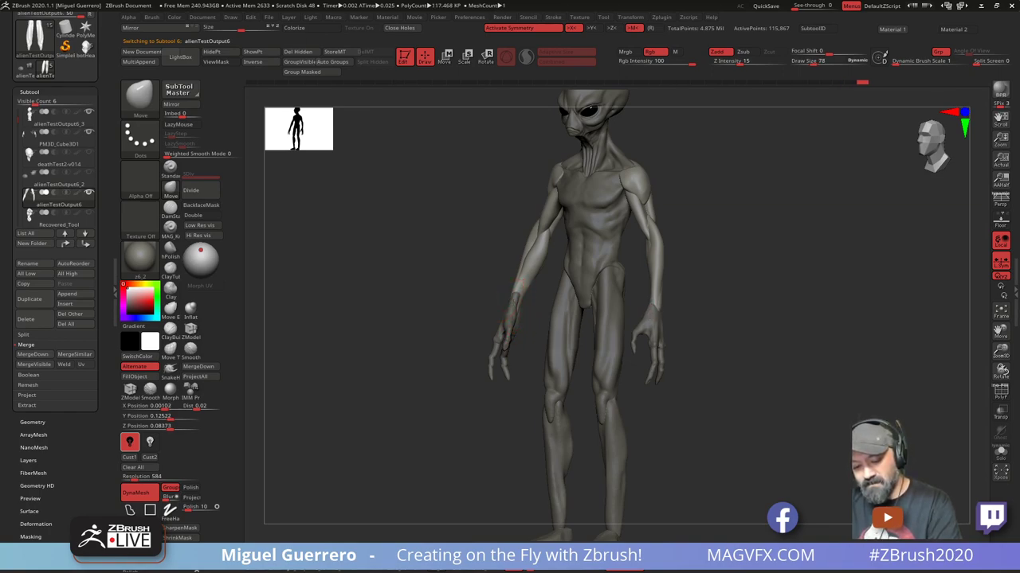
mouse_move(465, 297)
left_mouse_down()
mouse_move(494, 317)
mouse_move(459, 308)
mouse_move(457, 323)
mouse_move(467, 300)
left_mouse_up()
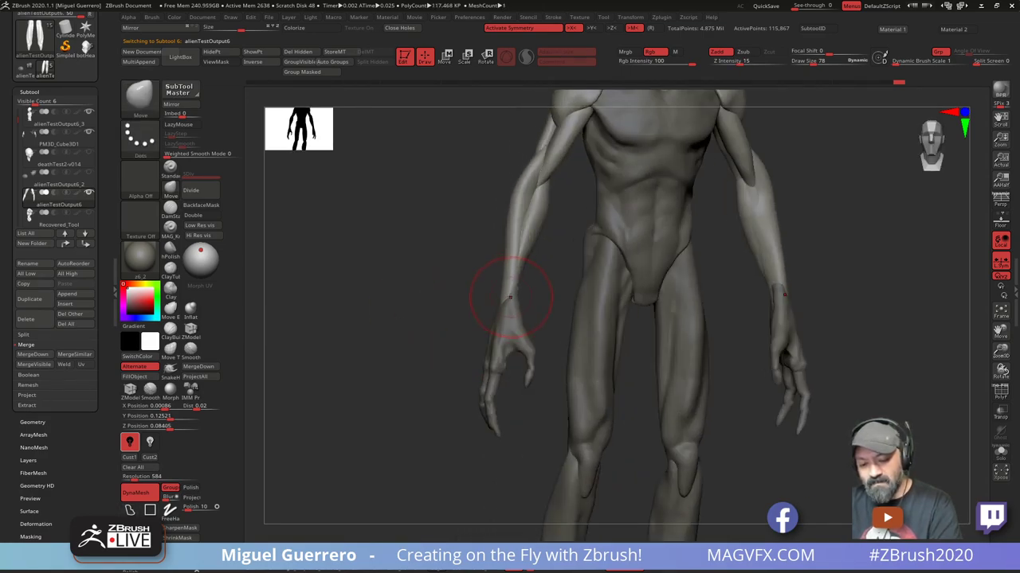
left_click(509, 307, "alt")
mouse_move(468, 306)
left_mouse_down("shift")
mouse_move(454, 307)
mouse_move(489, 299)
mouse_move(443, 292)
mouse_move(494, 288)
left_mouse_up("shift")
left_click(191, 309)
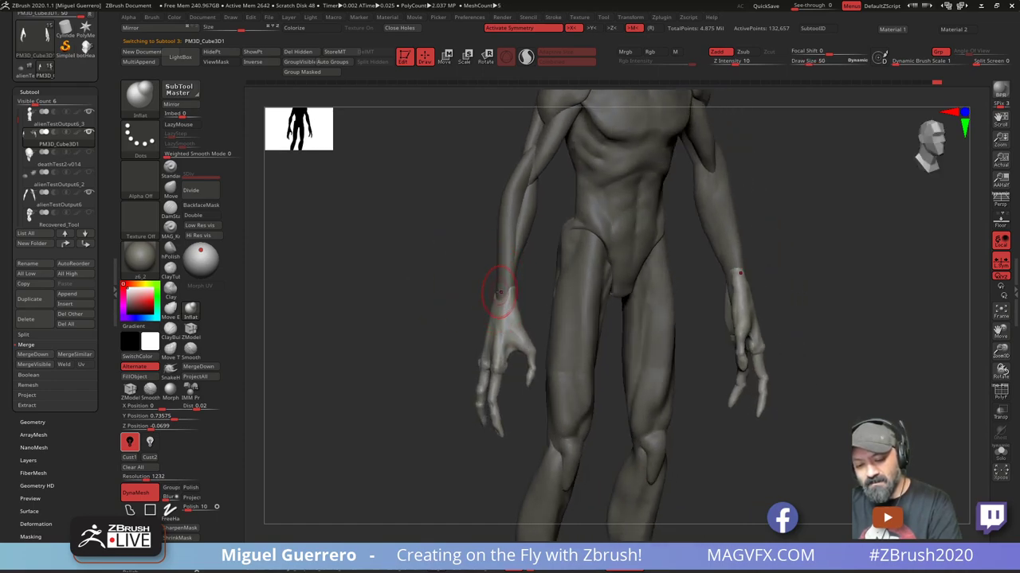
left_click_drag(497, 298, 486, 280)
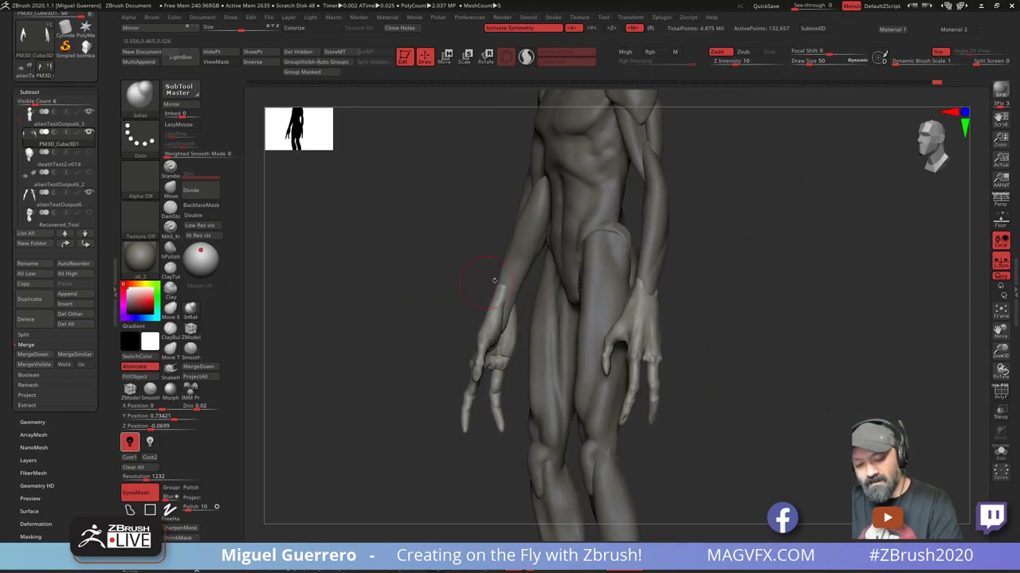
Select the arms subtool and flatten the wrist ends of the forearms from front and back with a reduced hPolish brush
left_click(503, 295, "alt")
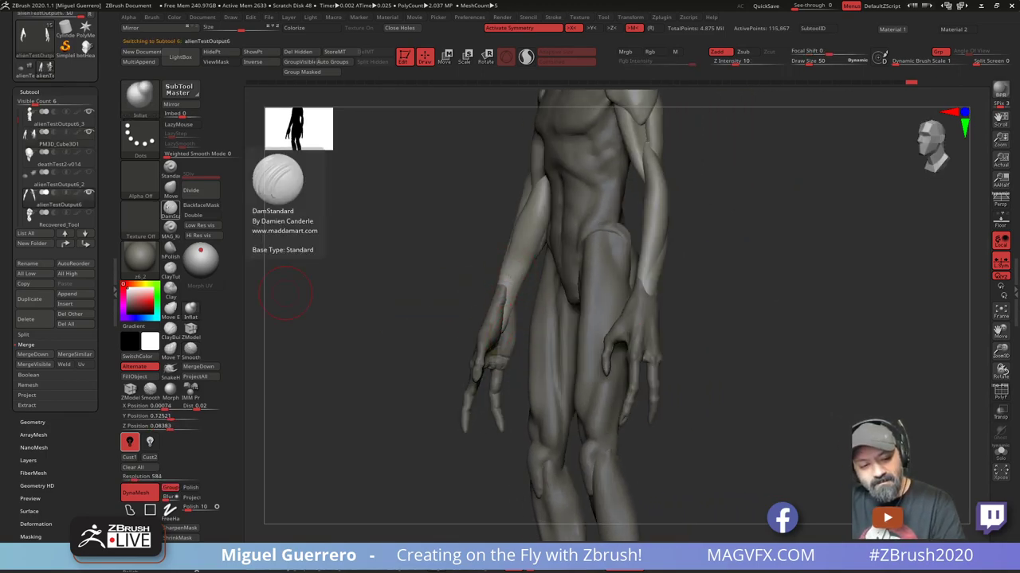
left_click(170, 247)
key("bracketleft")
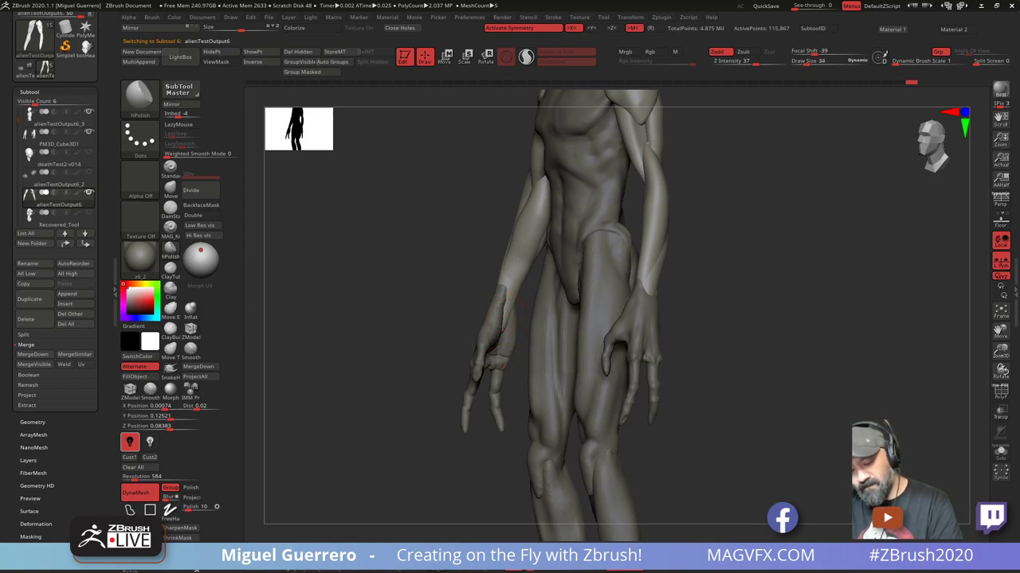
left_click_drag(498, 331, 500, 328)
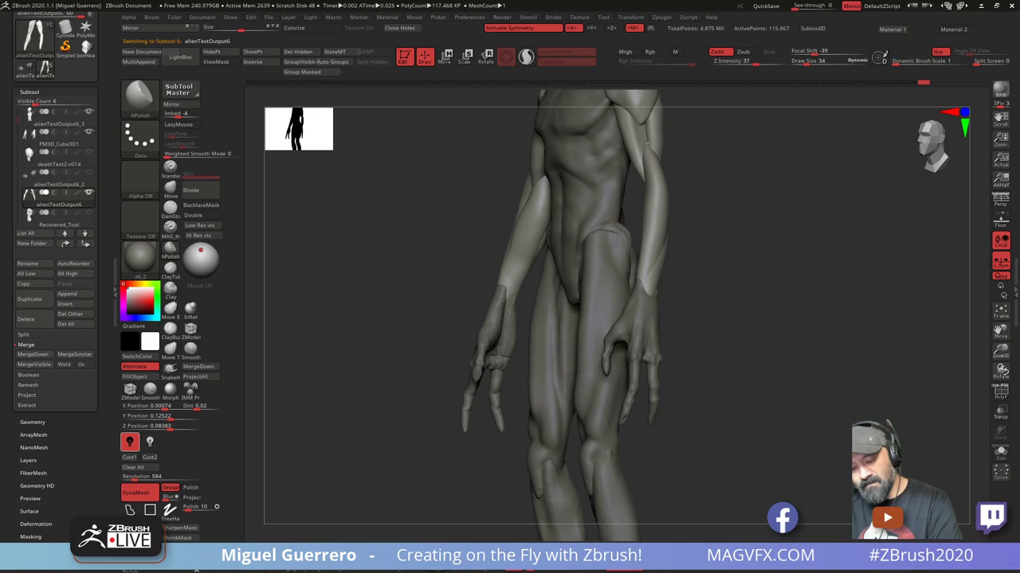
left_click_drag(504, 303, 508, 294)
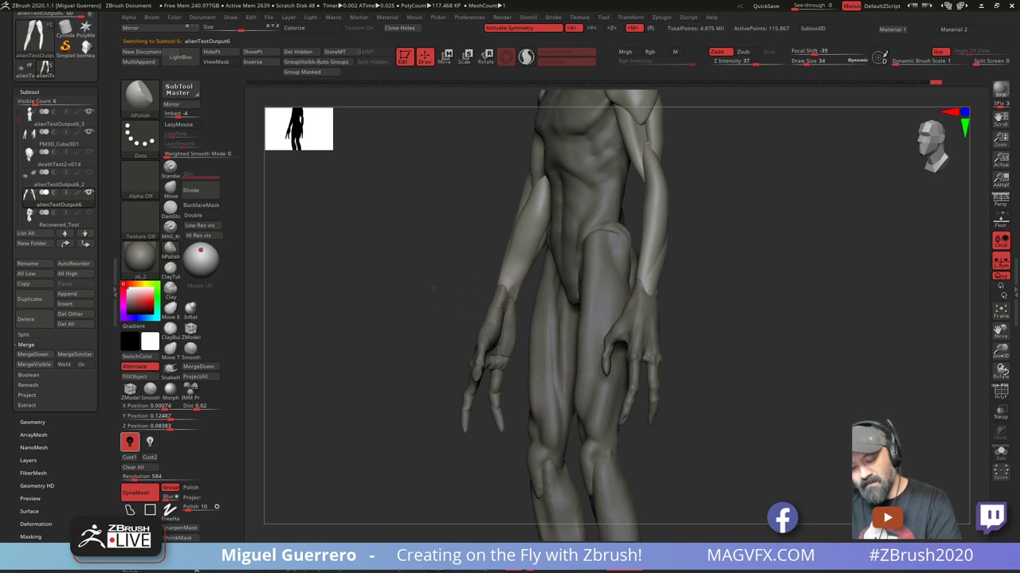
left_click_drag(433, 287, 342, 281)
mouse_move(512, 290)
left_mouse_down()
mouse_move(510, 300)
mouse_move(550, 309)
left_mouse_up()
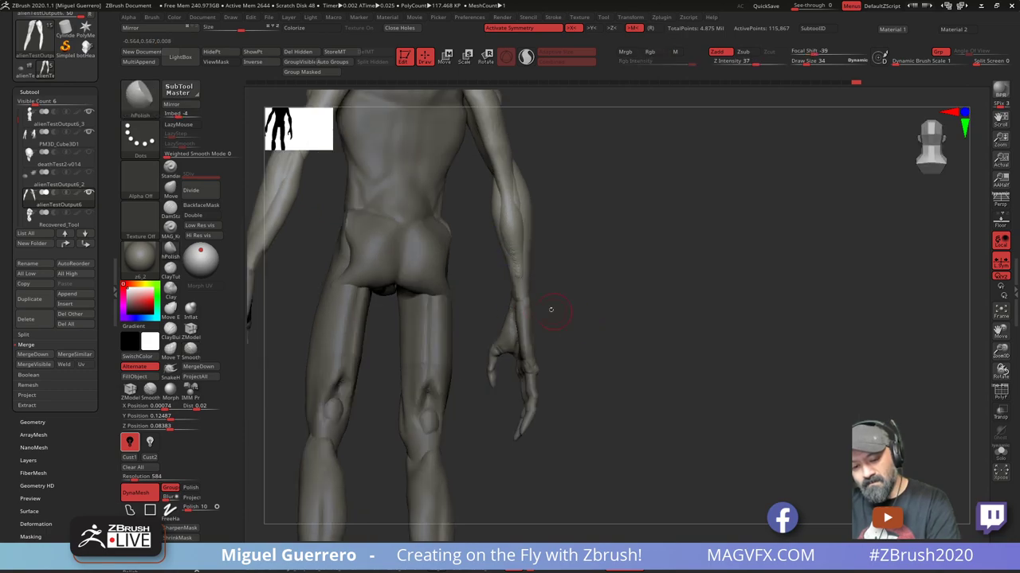
left_click_drag(516, 277, 519, 298)
left_click_drag(571, 339, 628, 348)
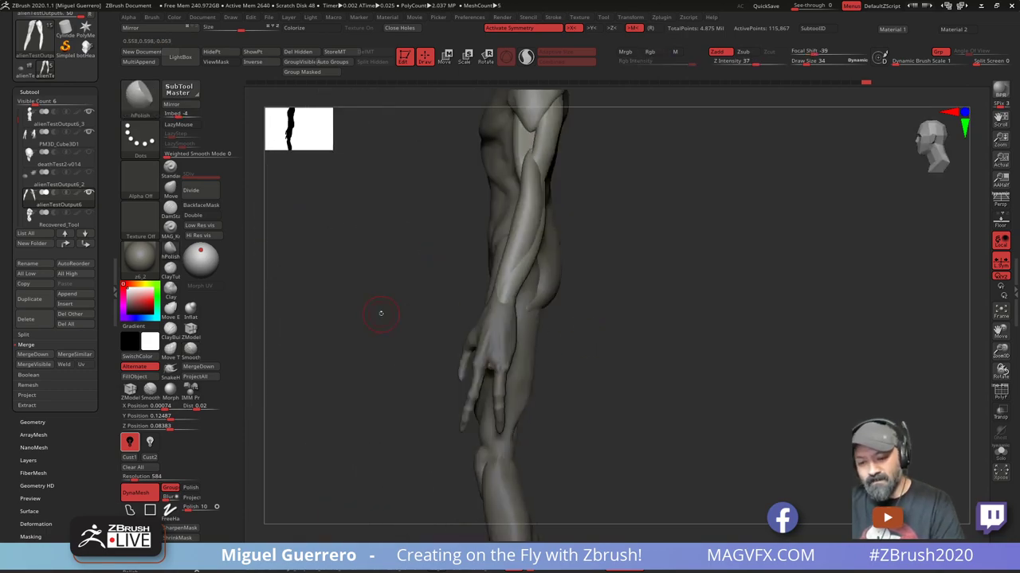
Select the legs subtool from the back view and set the masking stroke to FreeHand
left_click_drag(380, 312, 442, 322)
right_click_drag(442, 322, 406, 296, "ctrl")
left_click_drag(406, 297, 417, 320, "shift")
right_click_drag(417, 320, 387, 323, "ctrl")
left_click_drag(411, 378, 526, 387)
left_click(503, 349, "alt")
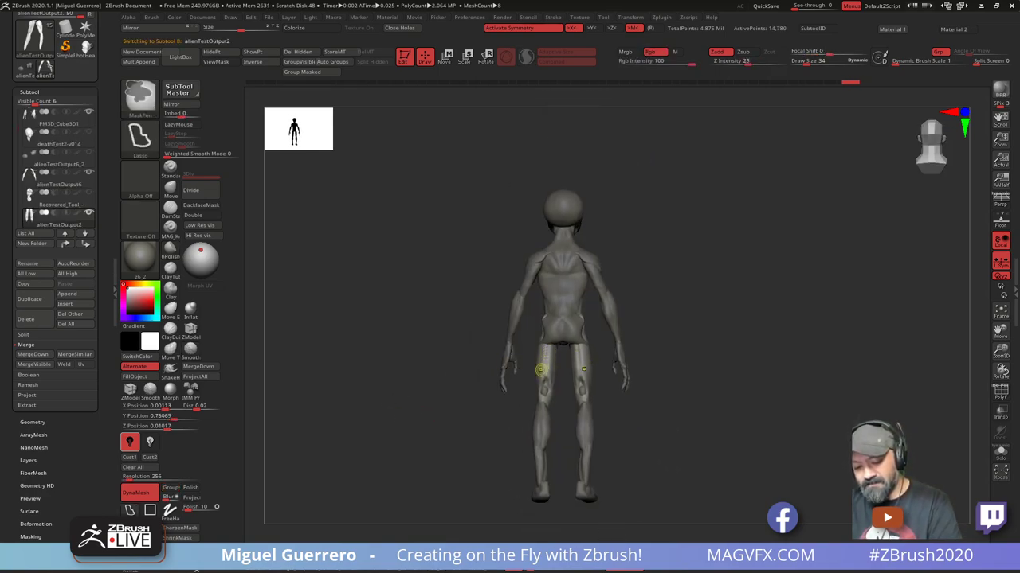
right_click_drag(405, 364, 471, 419, "ctrl")
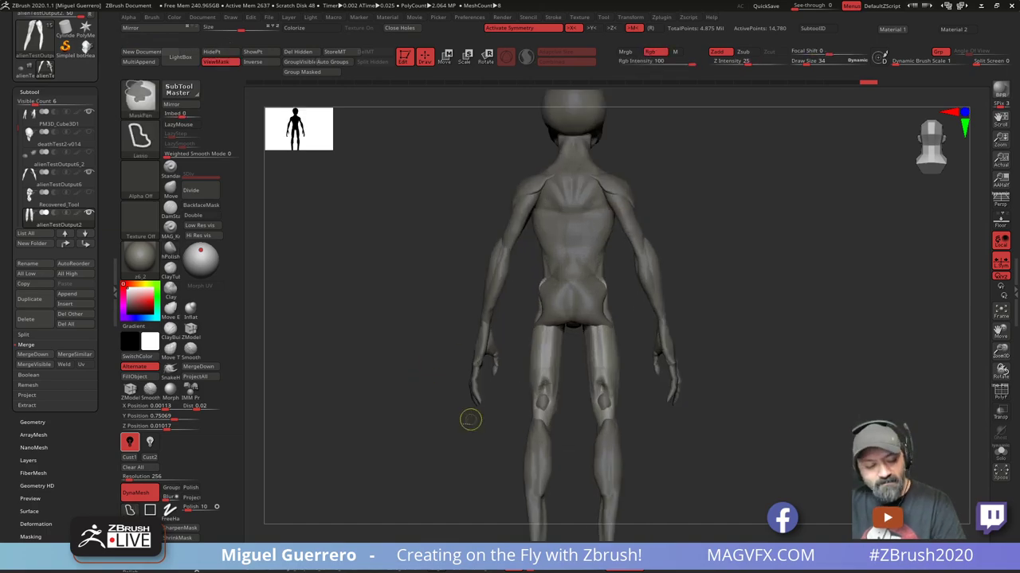
left_click(169, 511)
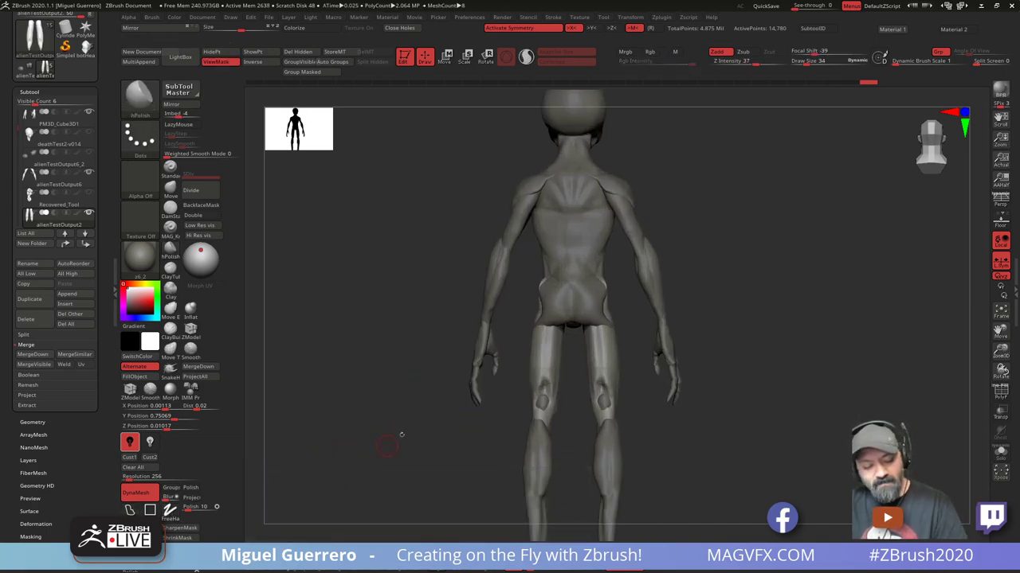
Paint a mask over the inner thighs from the back and front, and invert it so only that area is editable
left_click_drag(399, 432, 482, 357)
mouse_move(567, 332)
left_mouse_down("ctrl")
mouse_move(556, 381)
mouse_move(543, 377)
left_mouse_up("ctrl")
mouse_move(413, 338)
left_mouse_down("shift")
mouse_move(492, 360)
mouse_move(430, 353)
left_mouse_up("shift")
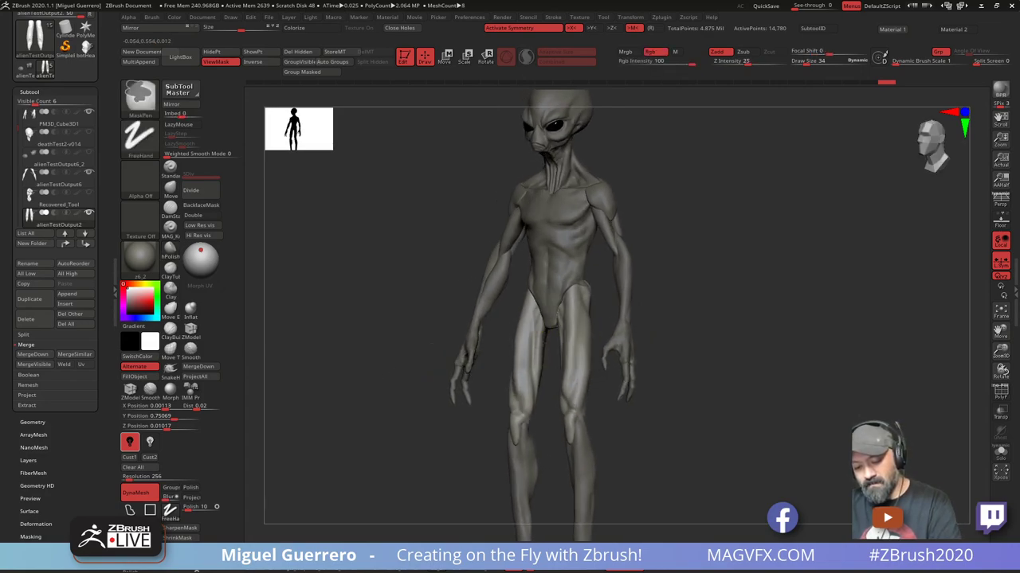
left_click_drag(540, 382, 540, 354, "ctrl")
left_click(409, 393, "ctrl")
left_click_drag(372, 408, 390, 415, "ctrl")
key("ctrl+h")
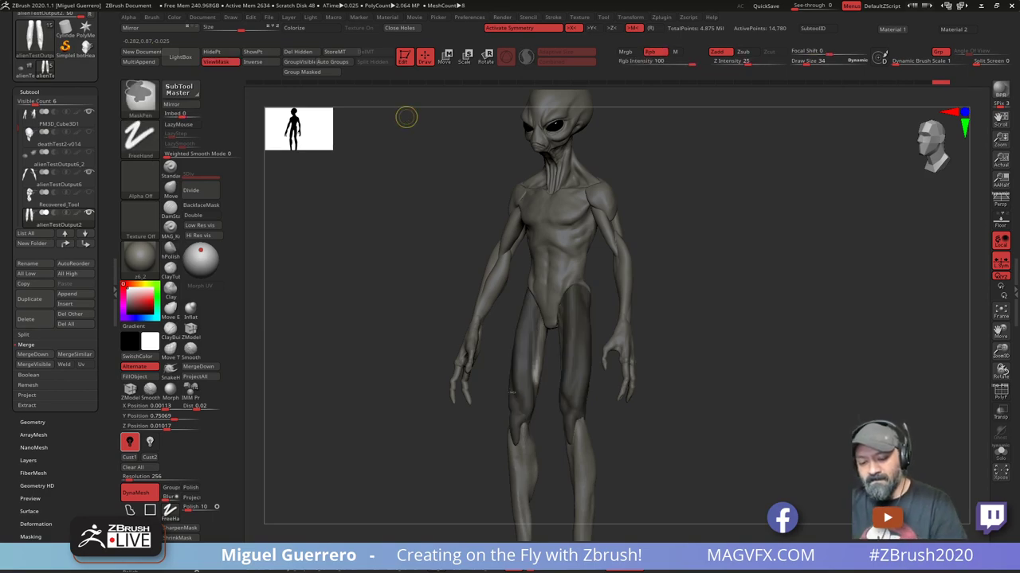
Build up the unmasked inner thighs from behind with an enlarged Inflat brush
mouse_move(347, 379)
left_mouse_down()
mouse_move(380, 375)
mouse_move(278, 323)
mouse_move(440, 344)
left_mouse_up()
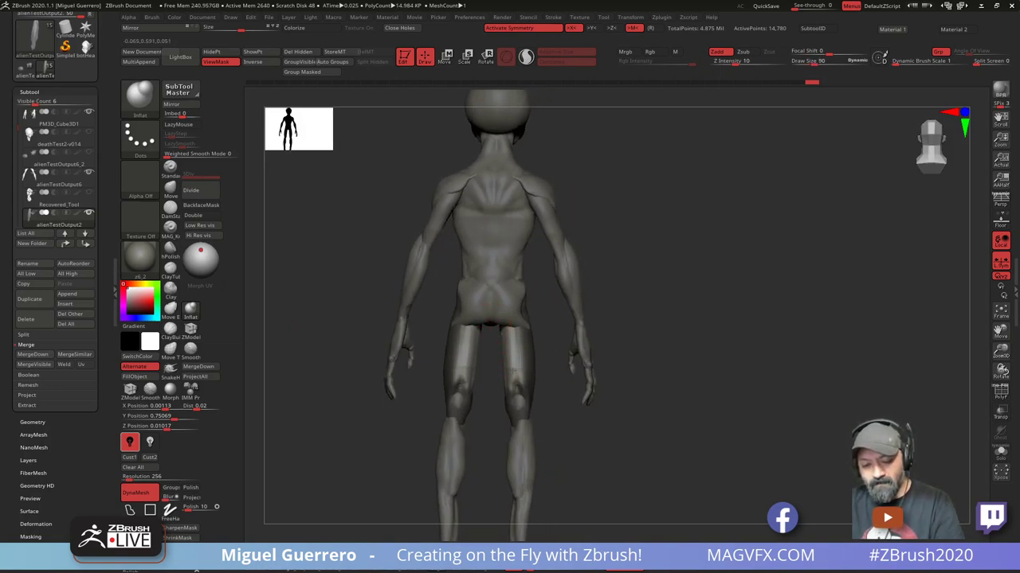
key("]")
mouse_move(501, 328)
left_mouse_down()
mouse_move(504, 355)
mouse_move(465, 319)
mouse_move(481, 318)
mouse_move(479, 366)
left_mouse_up()
Reshape the unmasked inner thighs with the Move brush from front and three-quarter views, and clear the mask
left_click(171, 189)
left_click_drag(344, 366, 456, 361)
left_click_drag(433, 347, 546, 339, "alt")
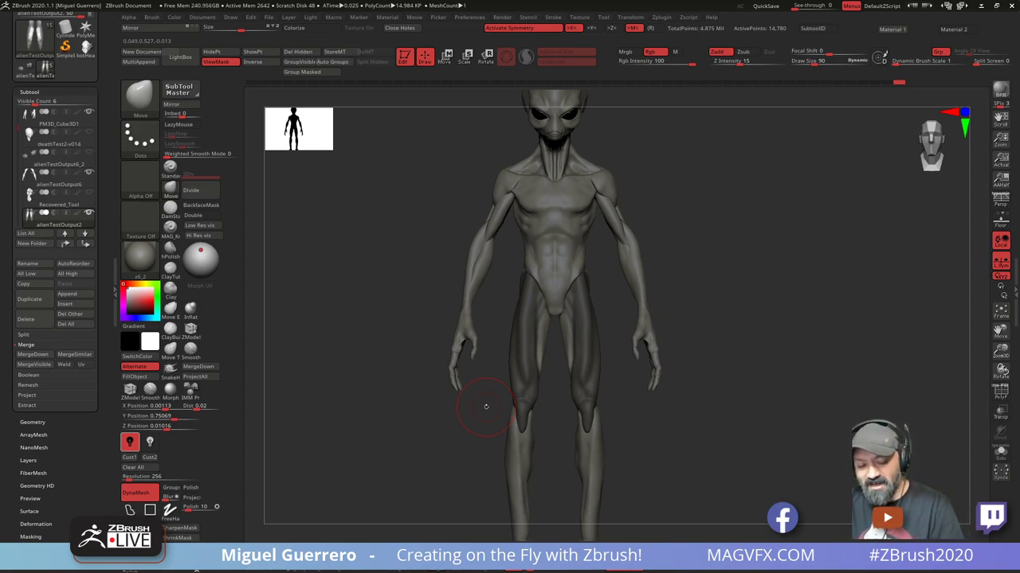
right_click_drag(455, 346, 444, 348)
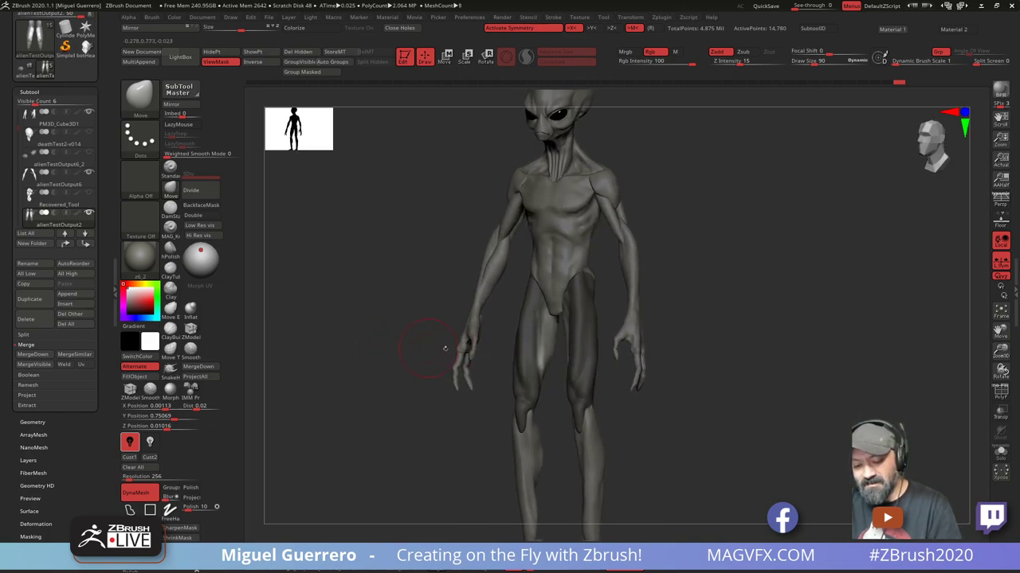
mouse_move(548, 361)
left_mouse_down()
mouse_move(553, 354)
mouse_move(551, 367)
mouse_move(546, 360)
left_mouse_up()
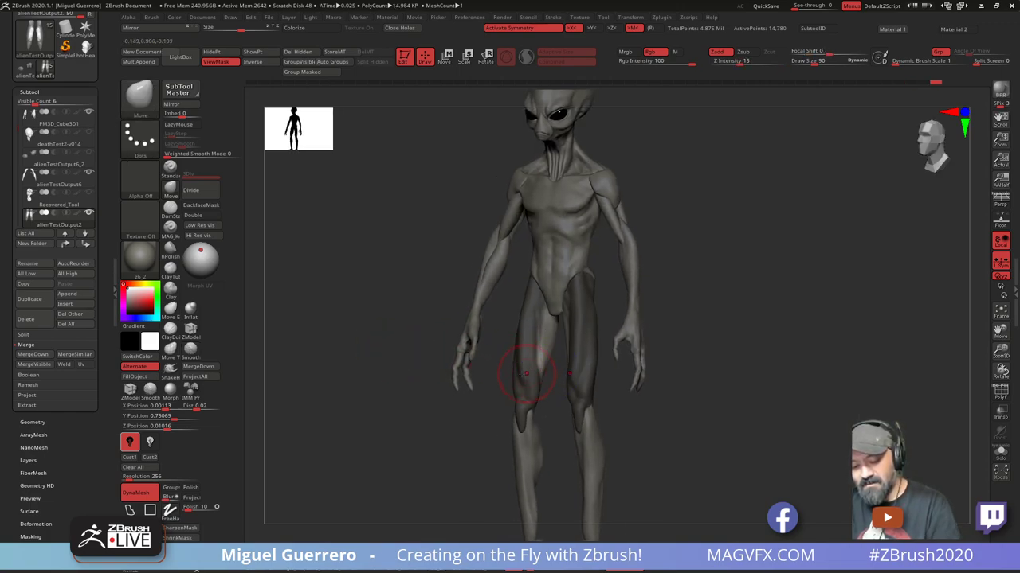
right_click_drag(386, 369, 392, 370)
left_click_drag(383, 372, 371, 380, "ctrl")
right_click_drag(370, 379, 357, 375)
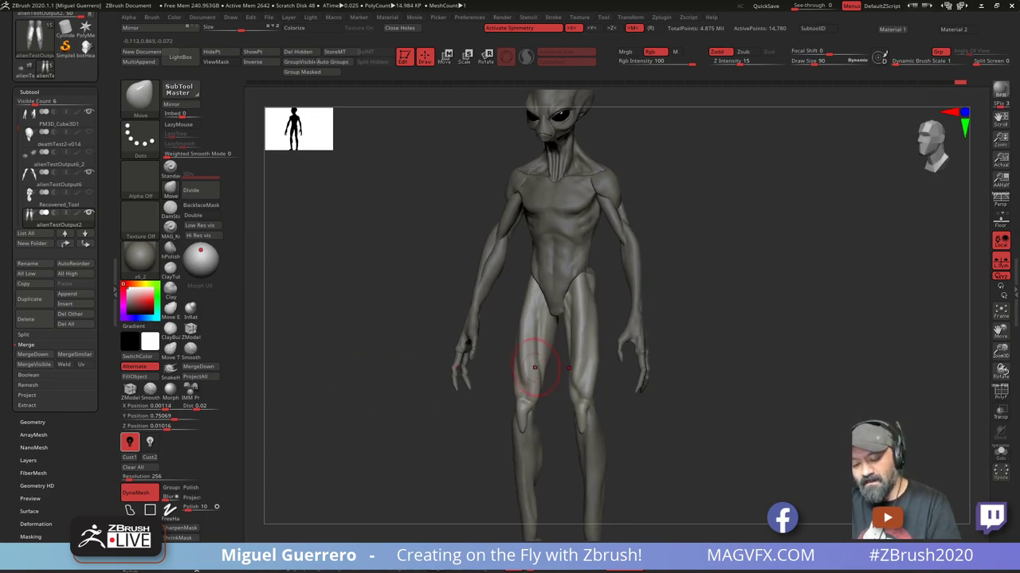
Examine the figure's torso, hips and legs from front and three-quarter views, switching between the torso and legs subtools
left_click(532, 302, "alt")
mouse_move(437, 316)
right_mouse_down()
mouse_move(466, 314)
mouse_move(444, 318)
right_mouse_up()
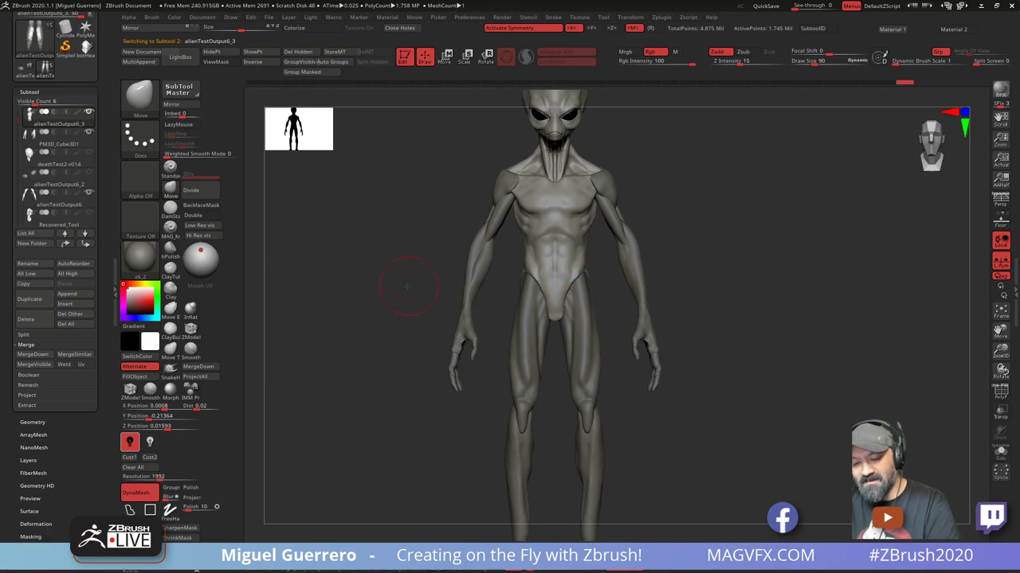
right_click_drag(407, 286, 539, 227)
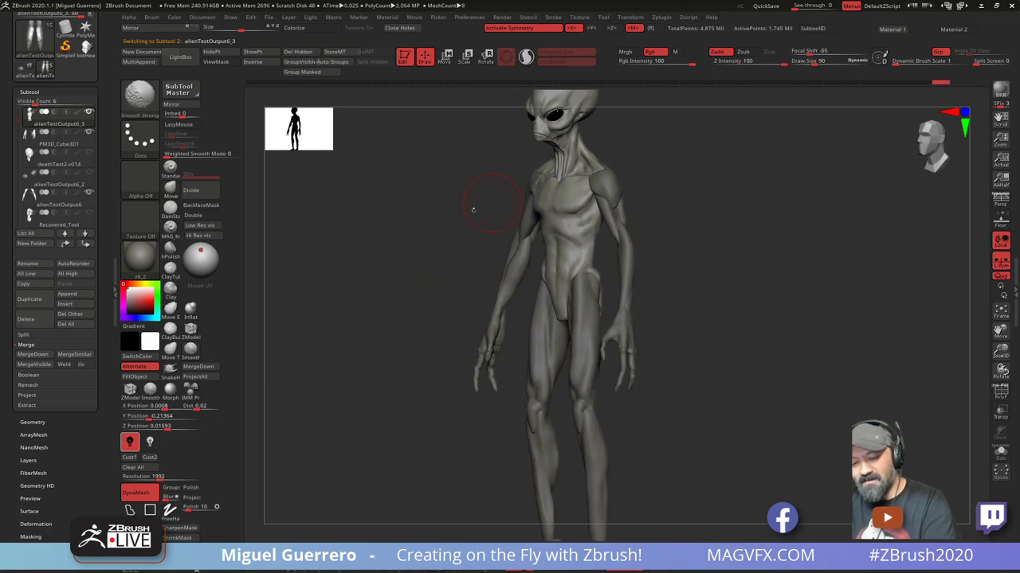
mouse_move(473, 209)
right_mouse_down()
mouse_move(442, 334)
mouse_move(406, 330)
right_mouse_up()
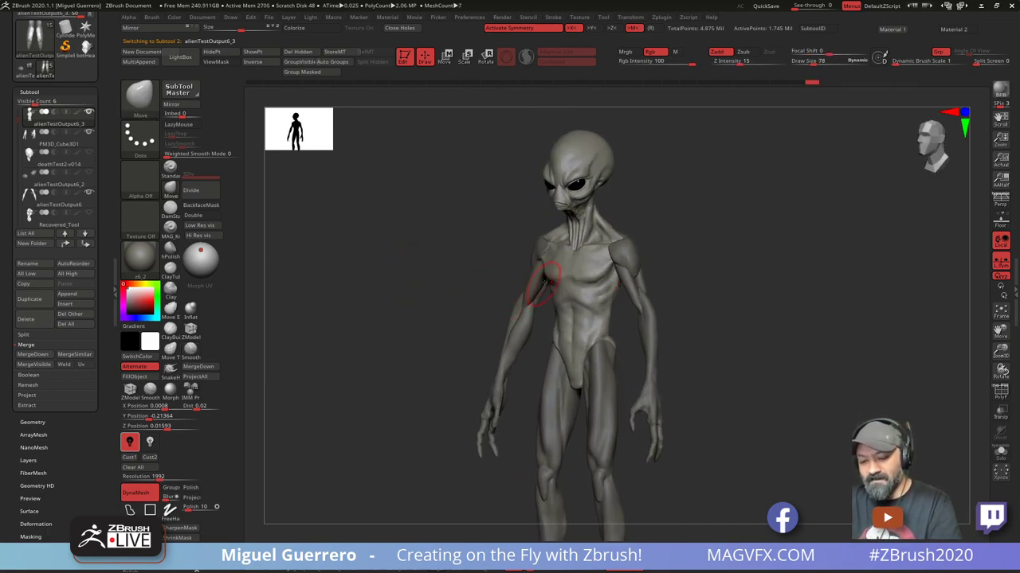
left_click_drag(551, 257, 585, 266, "shift")
left_click_drag(414, 316, 461, 356, "shift")
right_click_drag(420, 359, 488, 382)
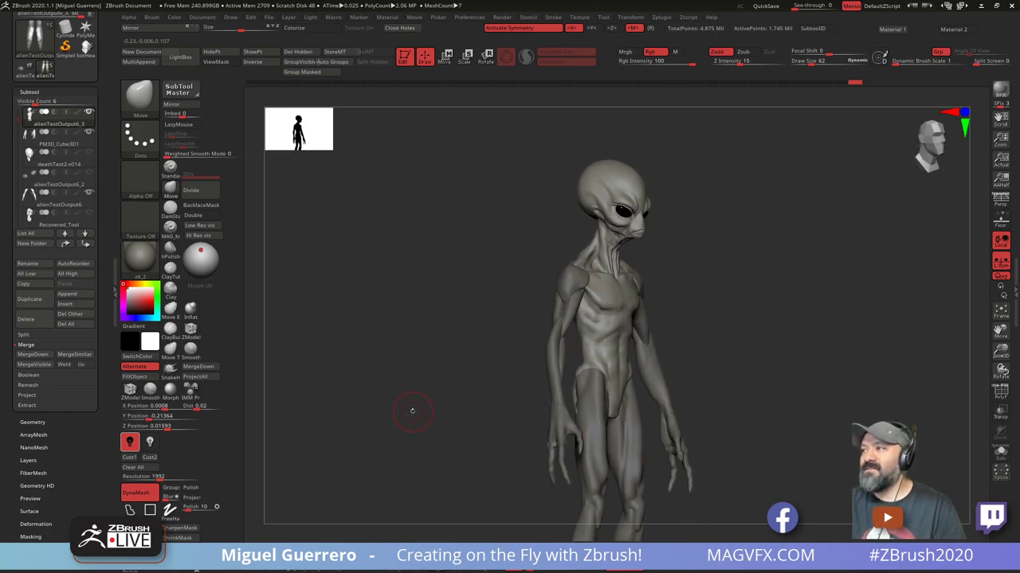
right_click_drag(422, 400, 419, 318, "alt")
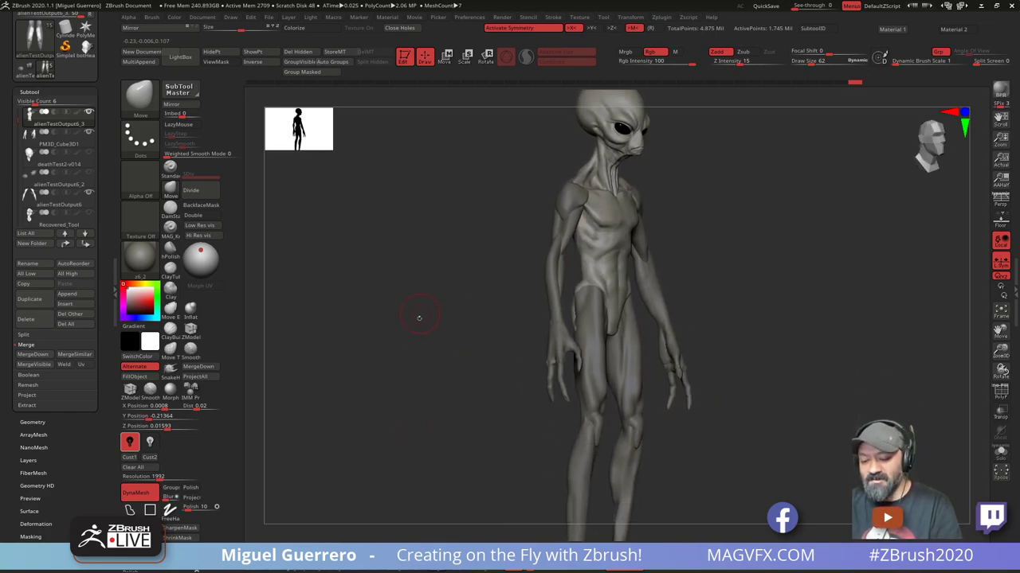
right_click_drag(433, 405, 425, 358, "alt")
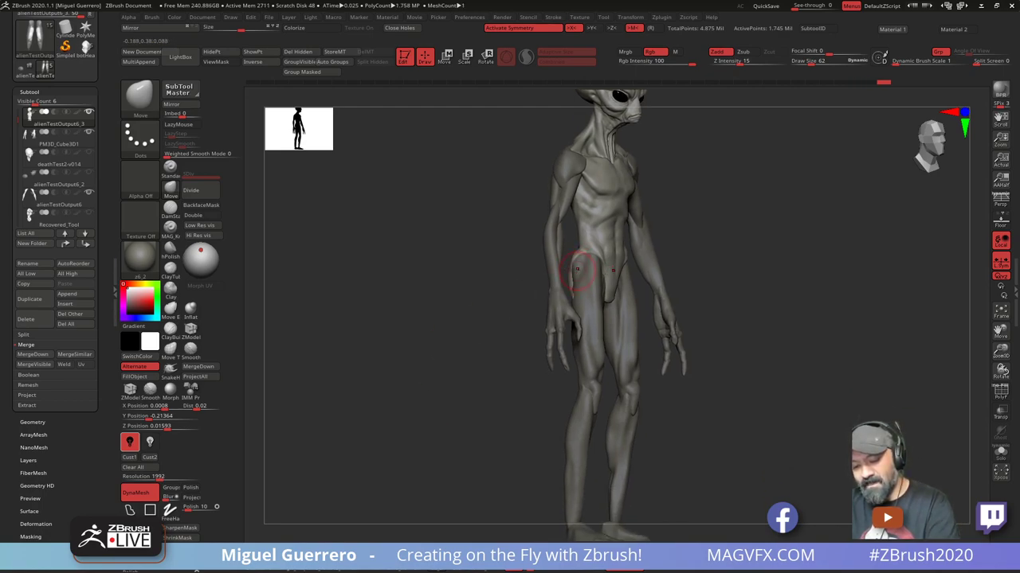
left_click(571, 263, "alt")
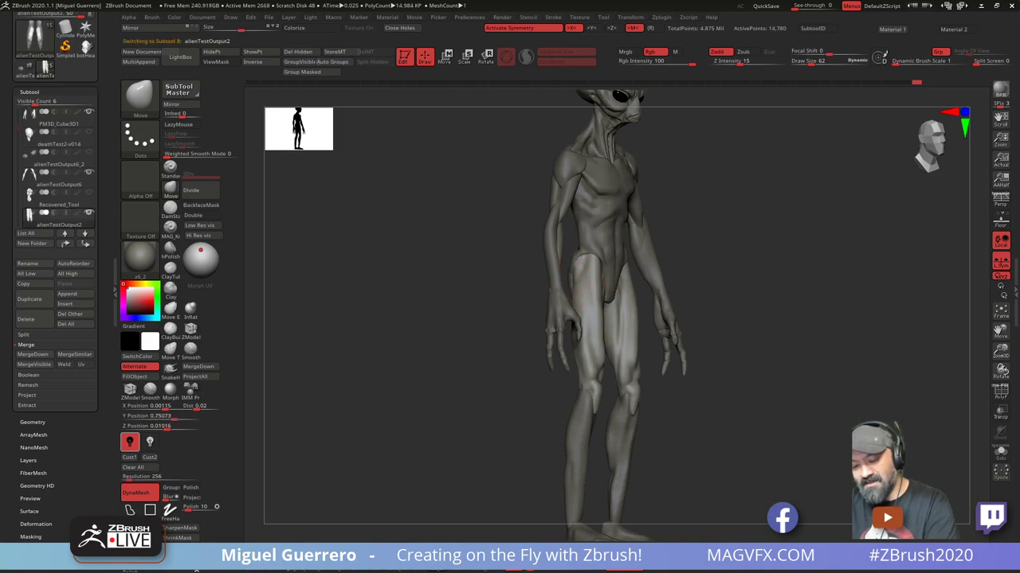
left_click_drag(451, 298, 430, 337, "shift")
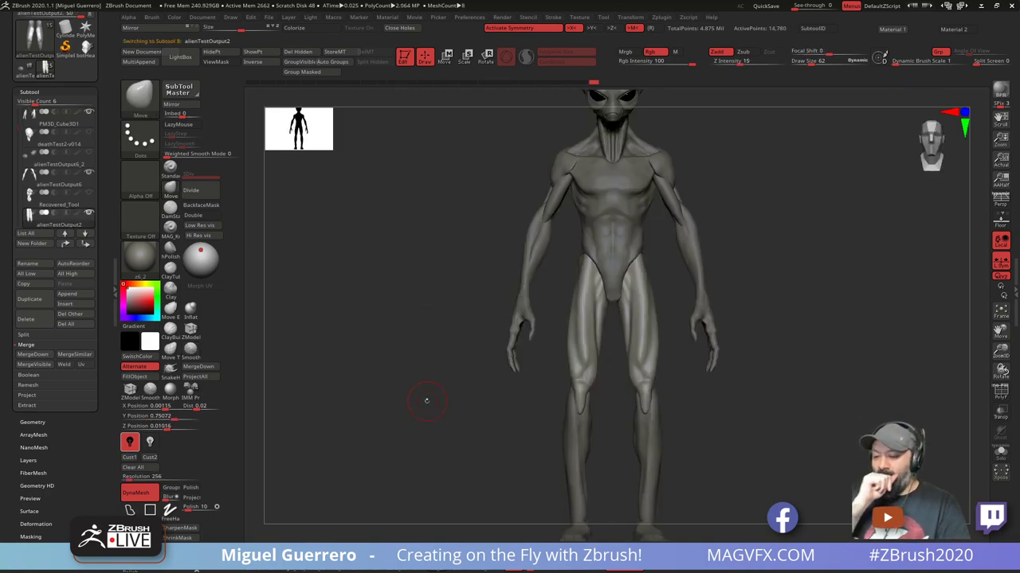
Select the torso subtool and move it to the first place in the subtool list
left_click(592, 248, "alt")
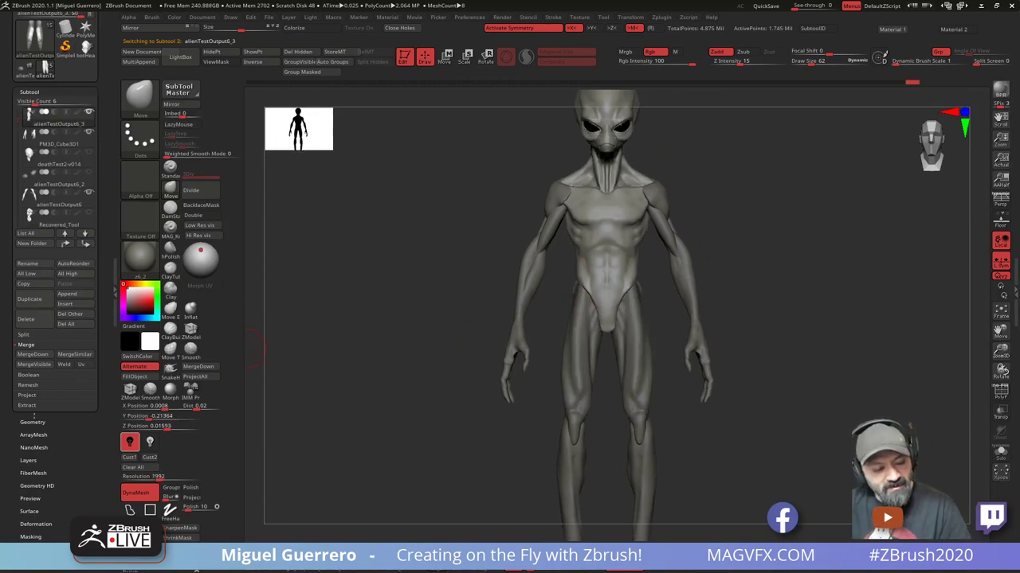
left_click(32, 422)
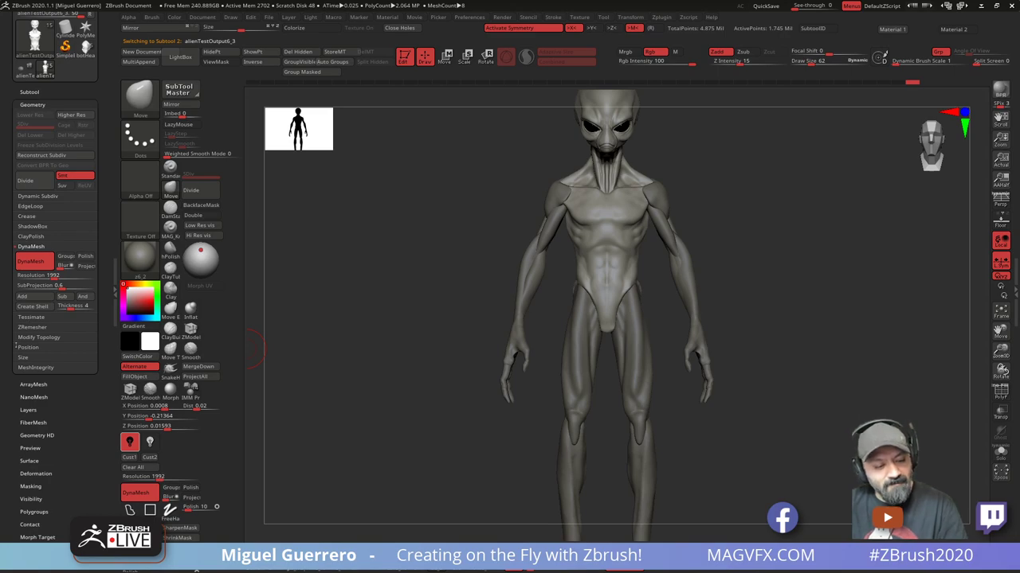
left_click(29, 92)
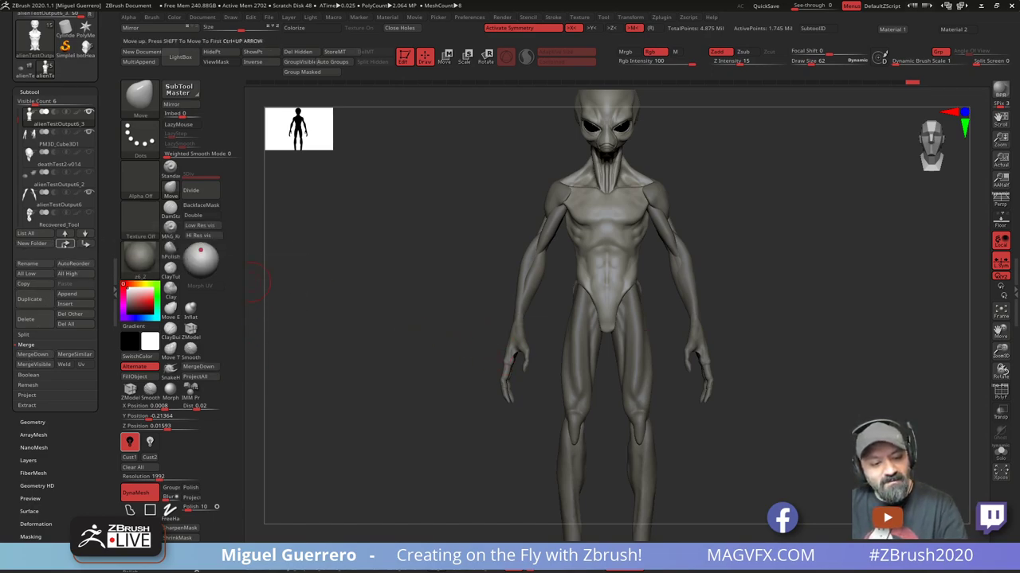
left_click(64, 243)
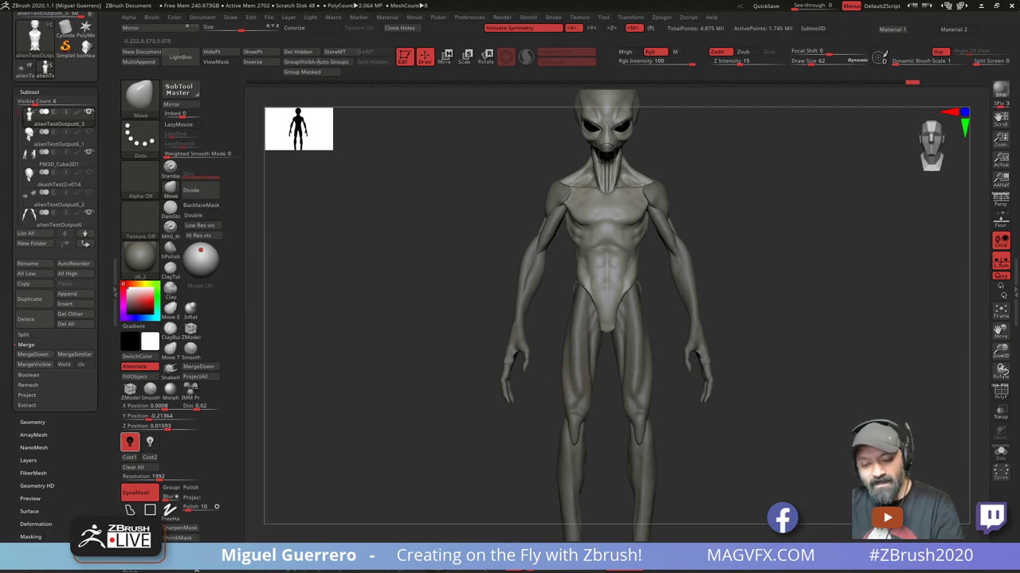
Move the legs subtool to the first place in the list, directly above the torso, and merge it down into the torso
left_click(564, 371, "alt")
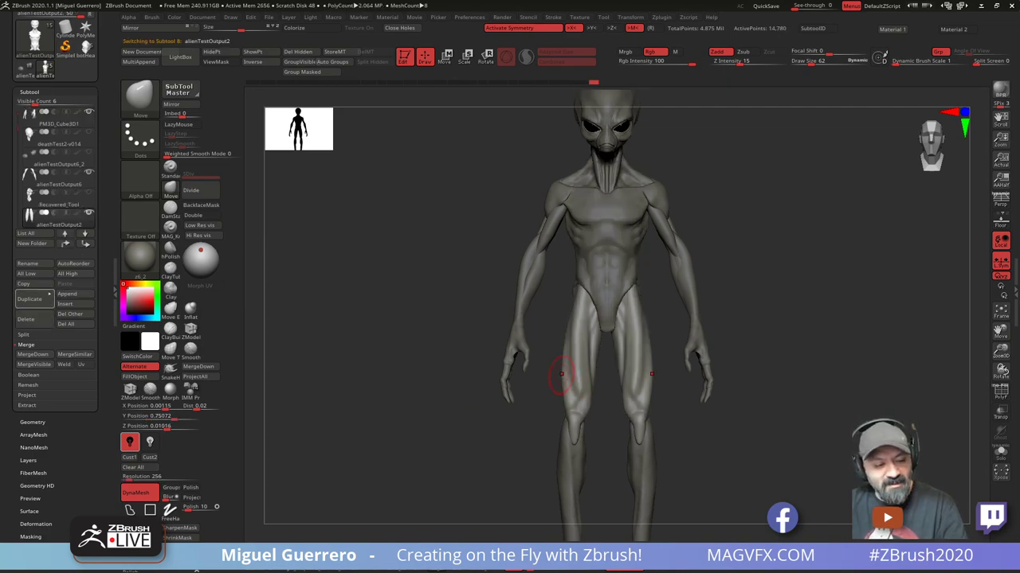
left_click(32, 355)
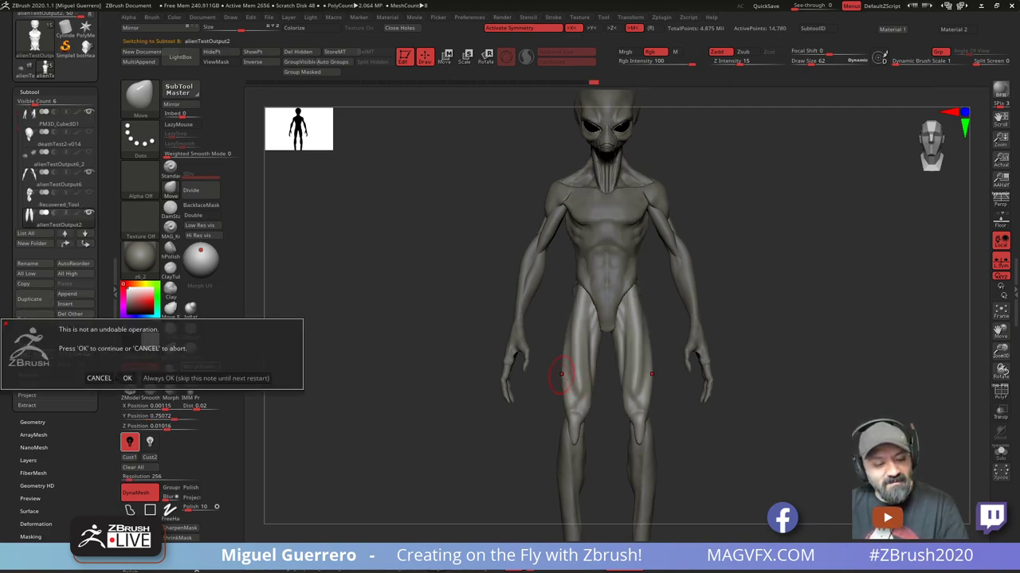
left_click(99, 379)
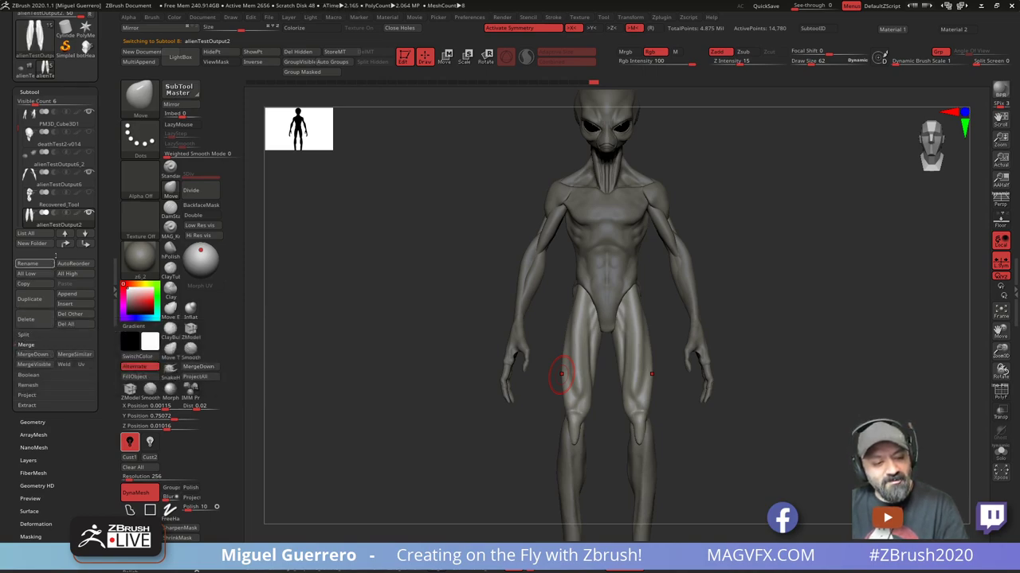
left_click(67, 245)
left_click(66, 244)
left_click(66, 245)
left_click(66, 245)
left_click(66, 245)
left_click(66, 244)
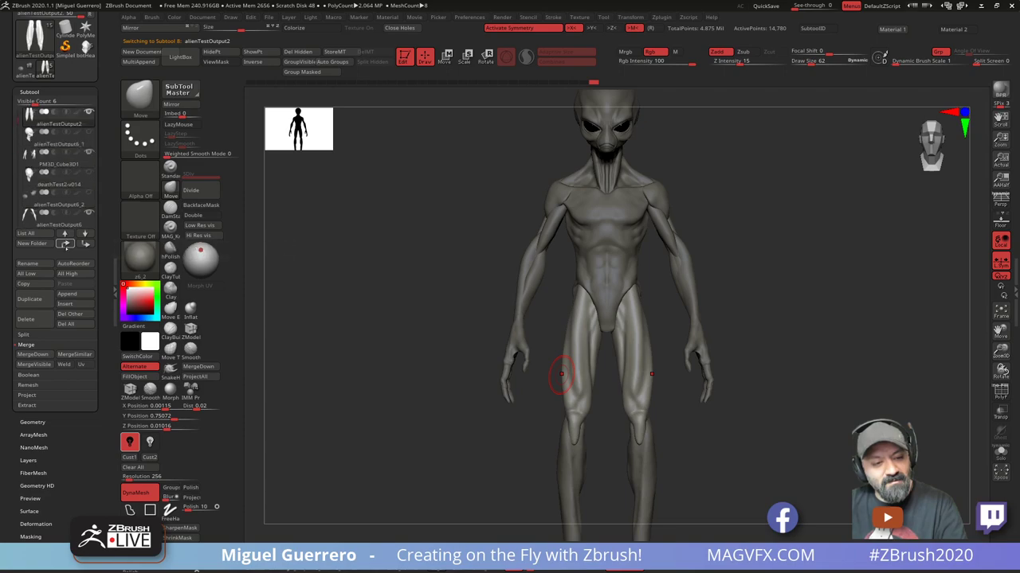
left_click(66, 244)
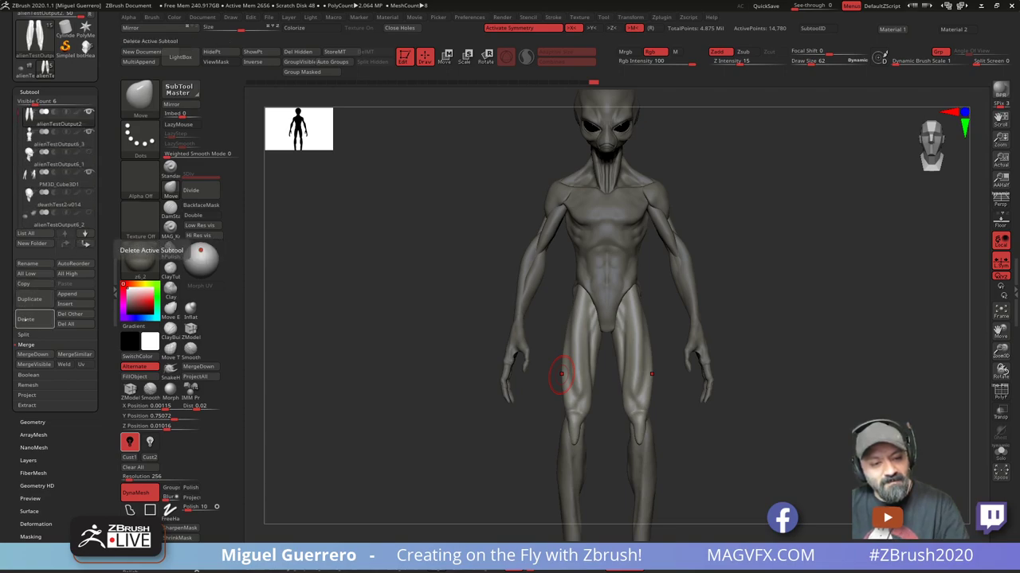
left_click(33, 354)
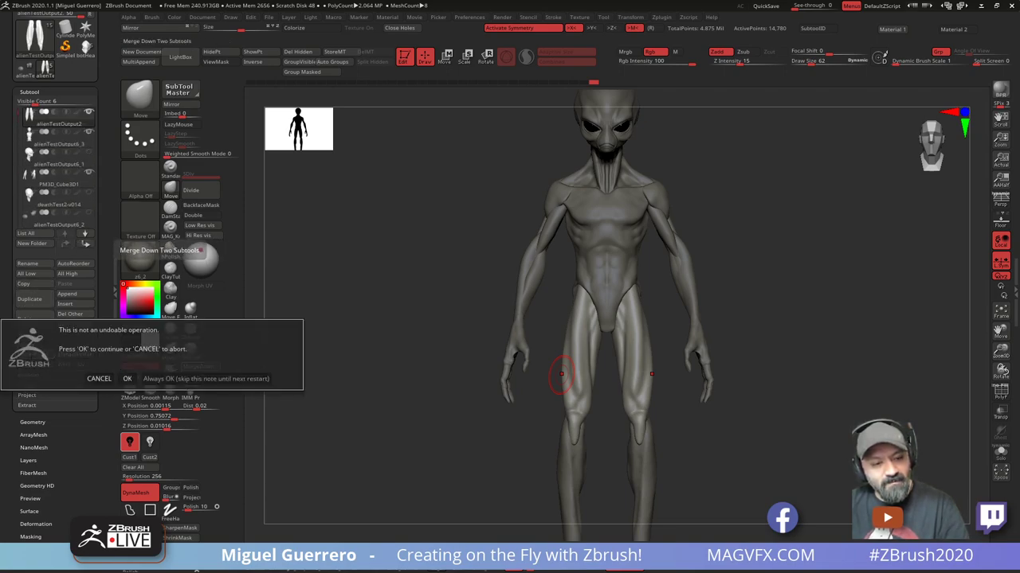
key("Return")
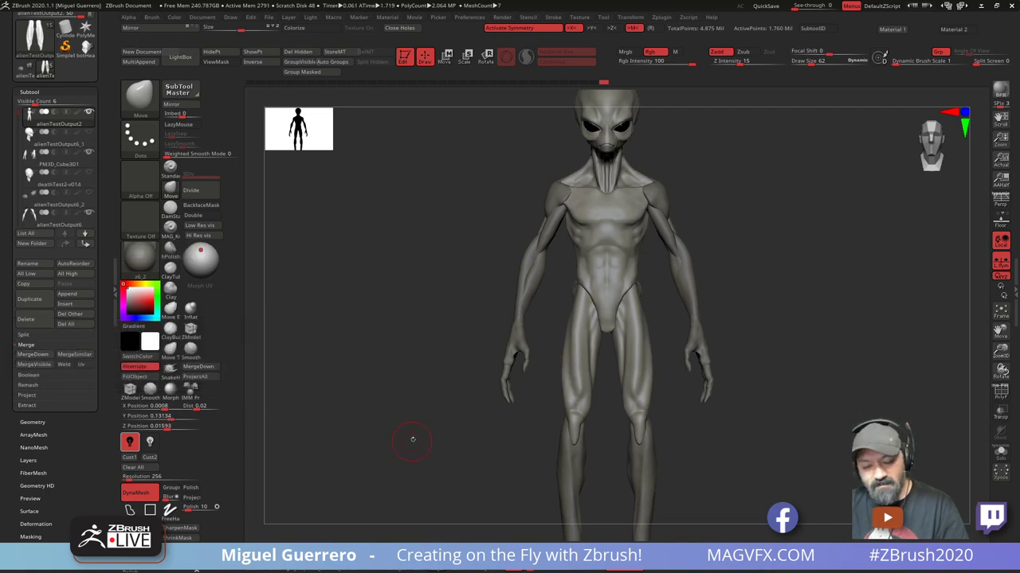
Try to remesh the merged body with DynaMesh at resolution 256 and undo it
mouse_move(398, 380)
right_mouse_down("alt")
mouse_move(374, 484)
mouse_move(486, 259)
mouse_move(464, 450)
right_mouse_up("alt")
right_click_drag(408, 253, 482, 330, "alt")
left_click_drag(441, 306, 480, 360, "ctrl")
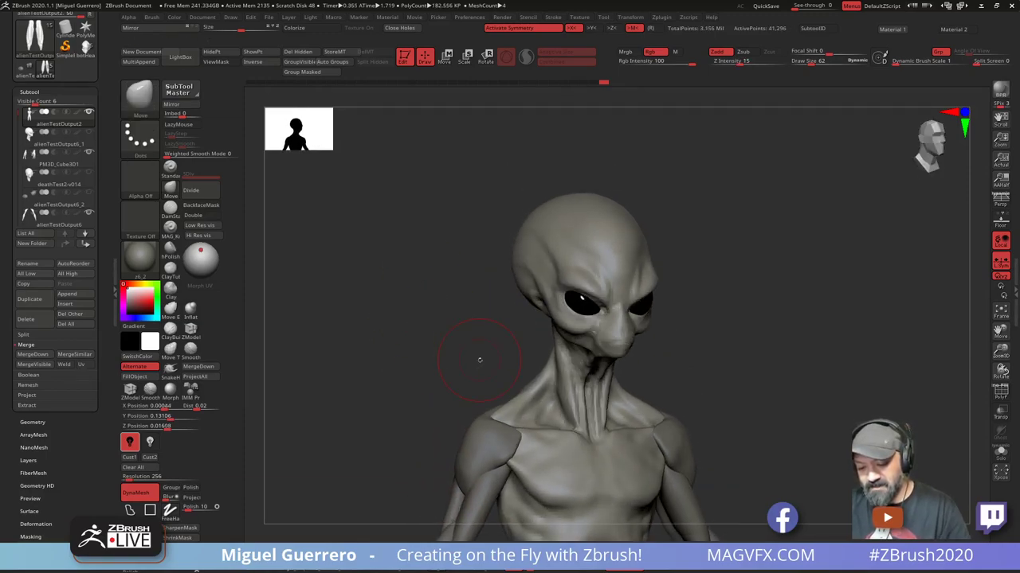
key("ctrl+z")
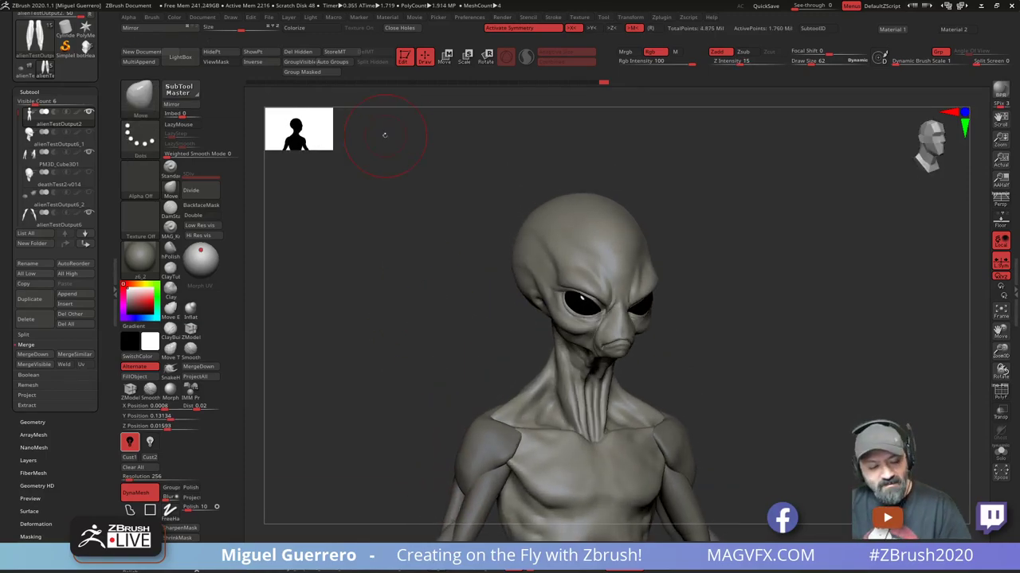
Set the DynaMesh resolution to 2112 and remesh the merged body
left_click(143, 476)
type("4084")
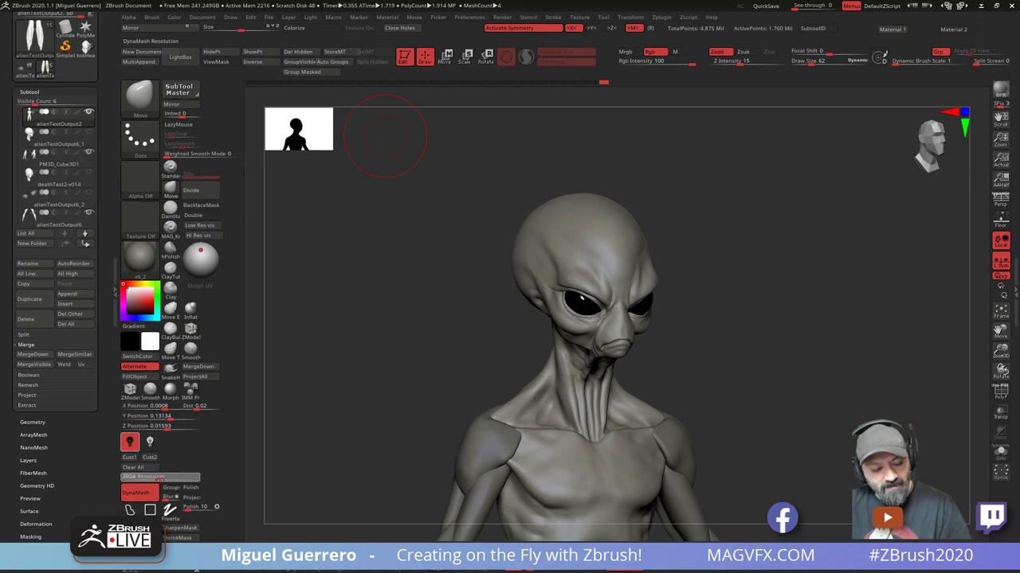
key("Return")
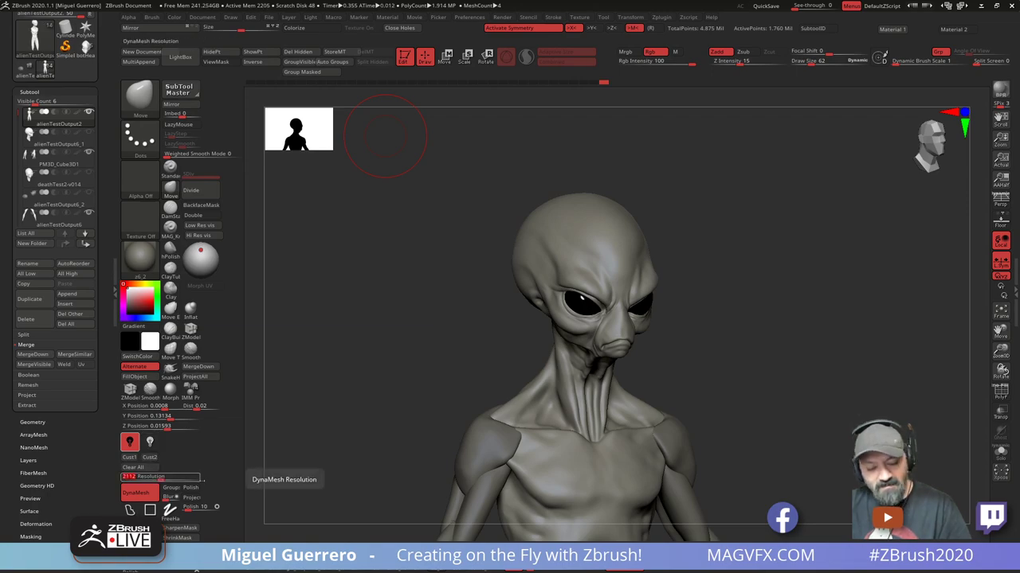
left_click(378, 366)
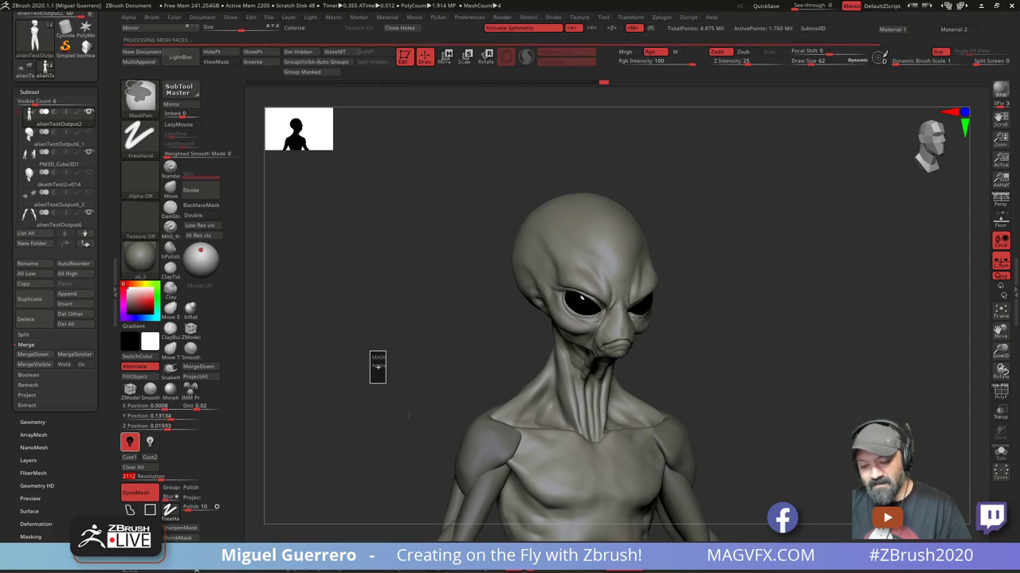
Isolate the merged body and smooth the seam between hip and thigh, with Weighted Smooth Mode set to 1
left_click_drag(448, 429, 444, 84, "alt")
left_click_drag(353, 381, 379, 357, "alt")
left_click_drag(500, 313, 499, 337)
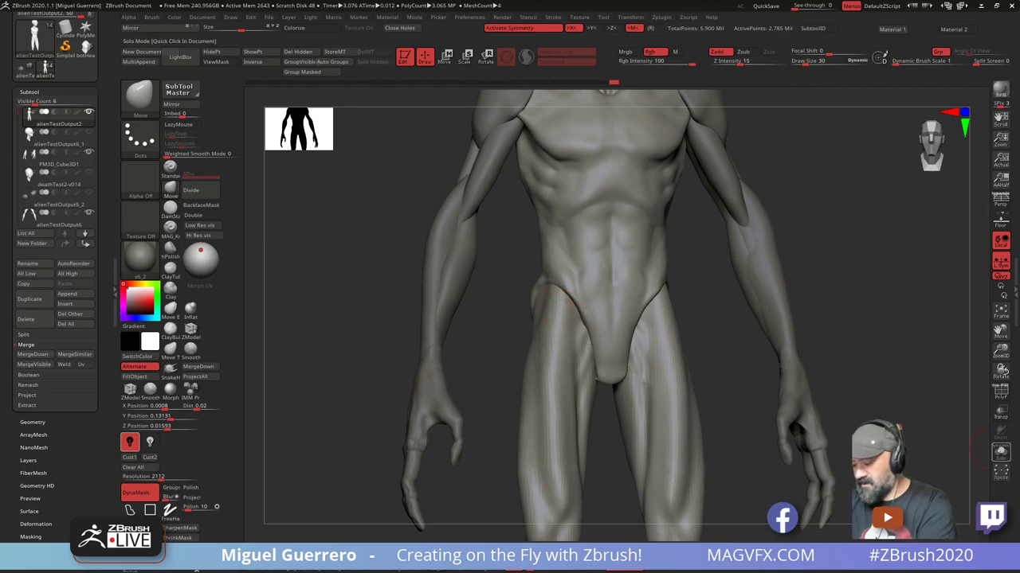
left_click(1000, 452)
mouse_move(786, 366)
left_mouse_down()
mouse_move(825, 373)
mouse_move(799, 372)
left_mouse_up()
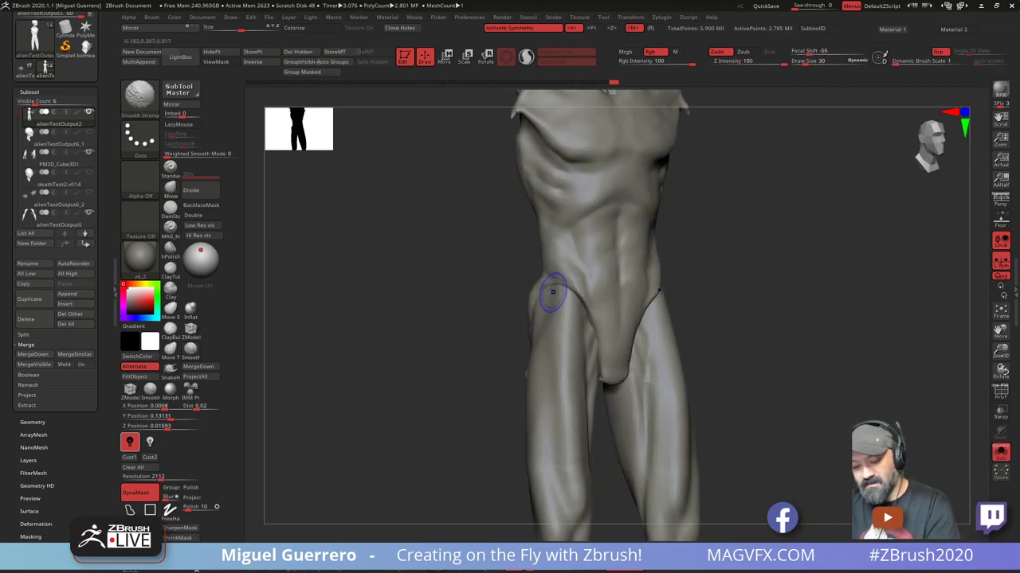
left_click_drag(552, 292, 560, 289, "shift")
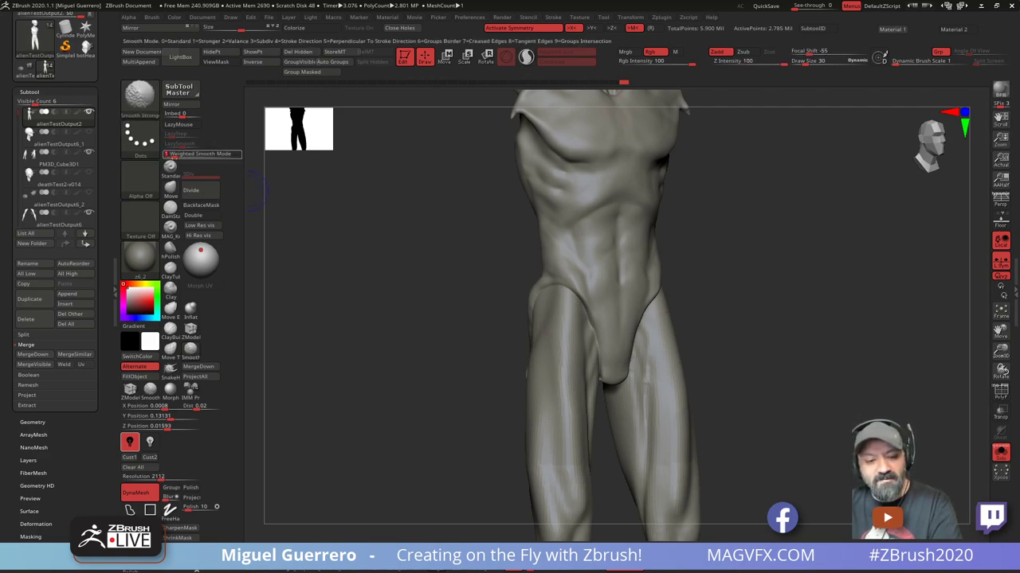
left_click_drag(567, 292, 575, 303, "shift")
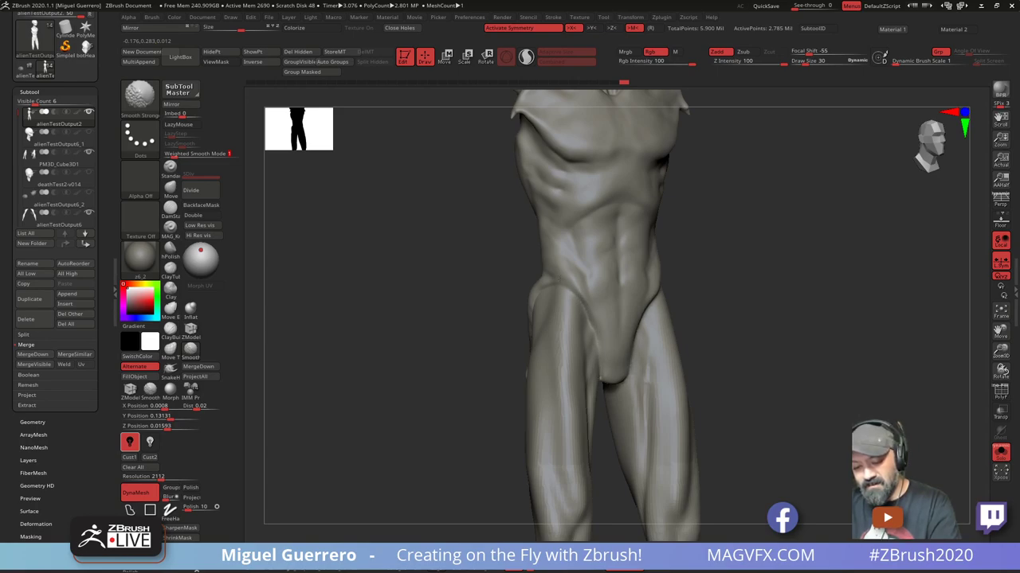
Smooth the hips and upper thighs into the torso from several angles, and show the other subtools again
mouse_move(450, 312)
left_mouse_down()
mouse_move(509, 321)
mouse_move(522, 383)
left_mouse_up()
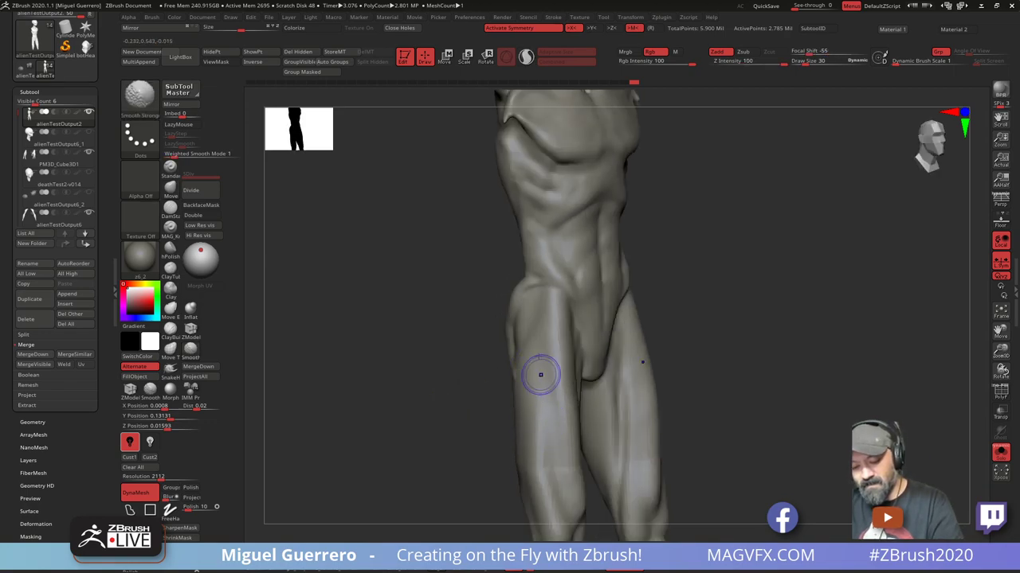
left_click_drag(477, 355, 439, 346)
left_click_drag(541, 327, 560, 354, "shift")
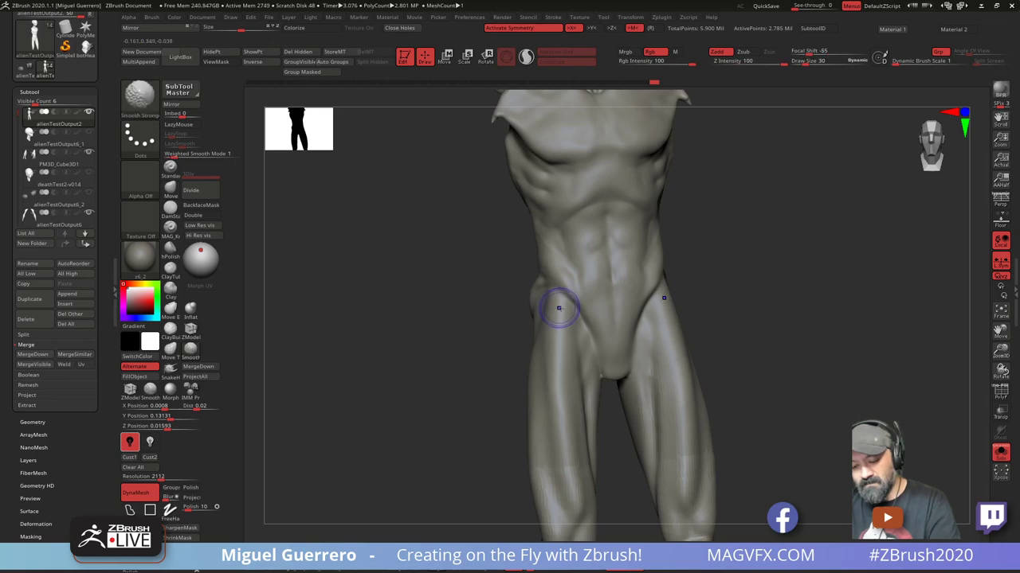
left_click_drag(561, 307, 581, 322, "shift")
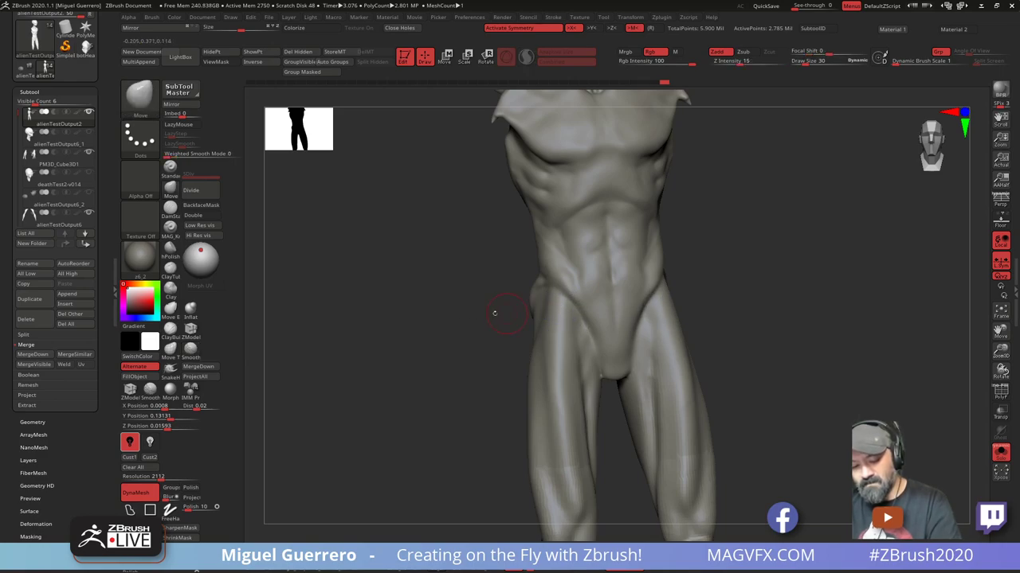
left_click_drag(494, 312, 430, 326)
mouse_move(569, 330)
left_mouse_down("shift")
mouse_move(588, 327)
mouse_move(565, 311)
left_mouse_up("shift")
left_click_drag(456, 319, 516, 315)
left_click_drag(545, 300, 536, 321, "shift")
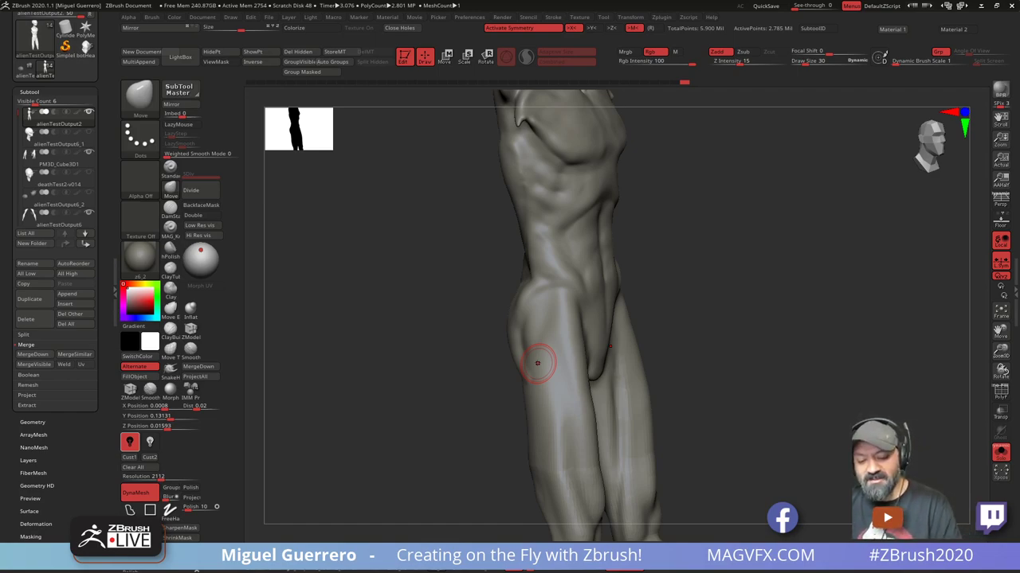
mouse_move(432, 364)
left_mouse_down()
mouse_move(387, 348)
mouse_move(471, 312)
mouse_move(455, 292)
mouse_move(562, 302)
left_mouse_up()
left_click(1001, 453)
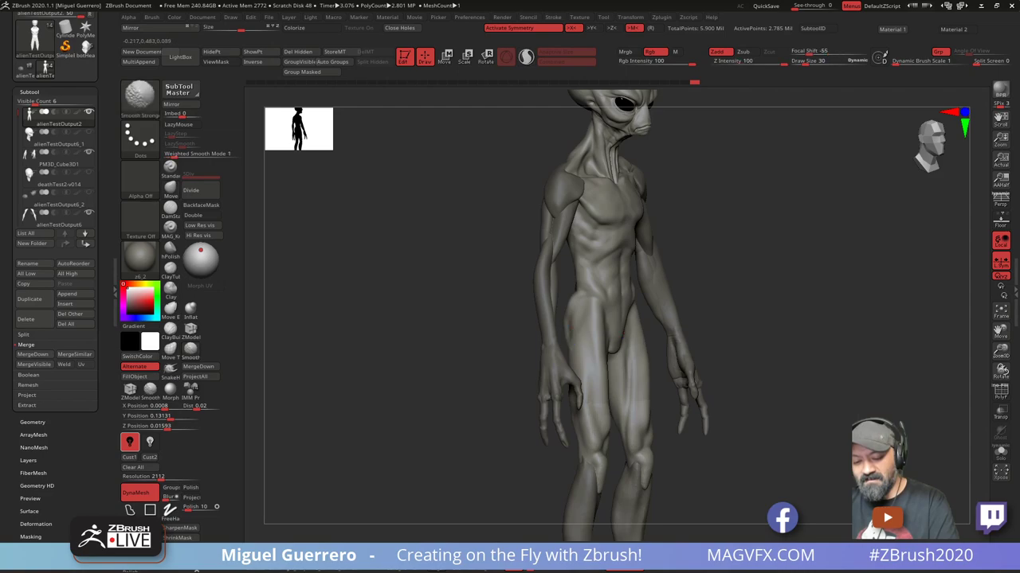
Paint a mask over the crotch area and invert it so only that area is editable
mouse_move(567, 334)
left_mouse_down()
mouse_move(609, 350)
mouse_move(613, 326)
left_mouse_up()
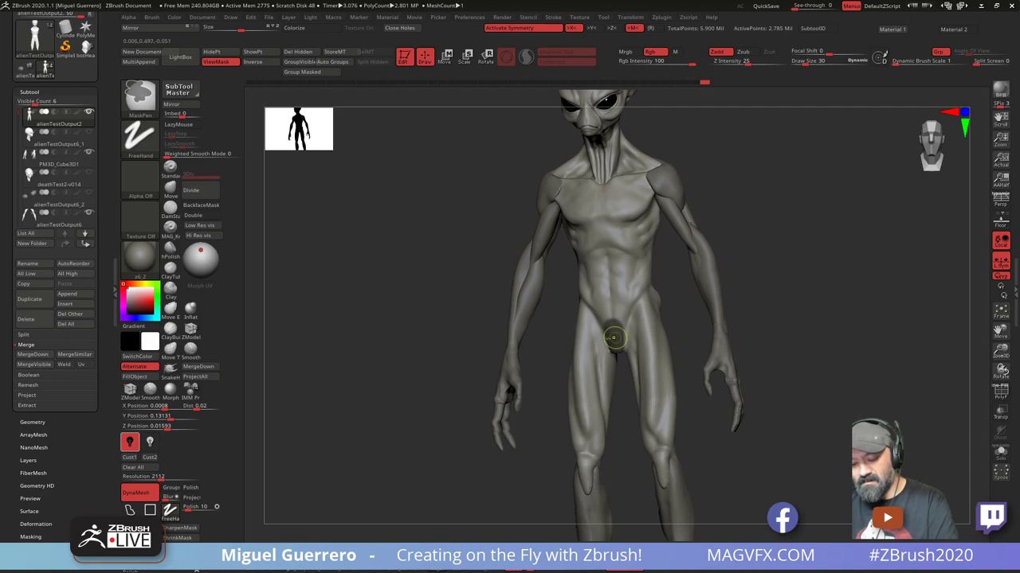
left_click(424, 338, "ctrl")
mouse_move(424, 338)
left_mouse_down()
mouse_move(385, 354)
mouse_move(375, 346)
mouse_move(432, 348)
left_mouse_up()
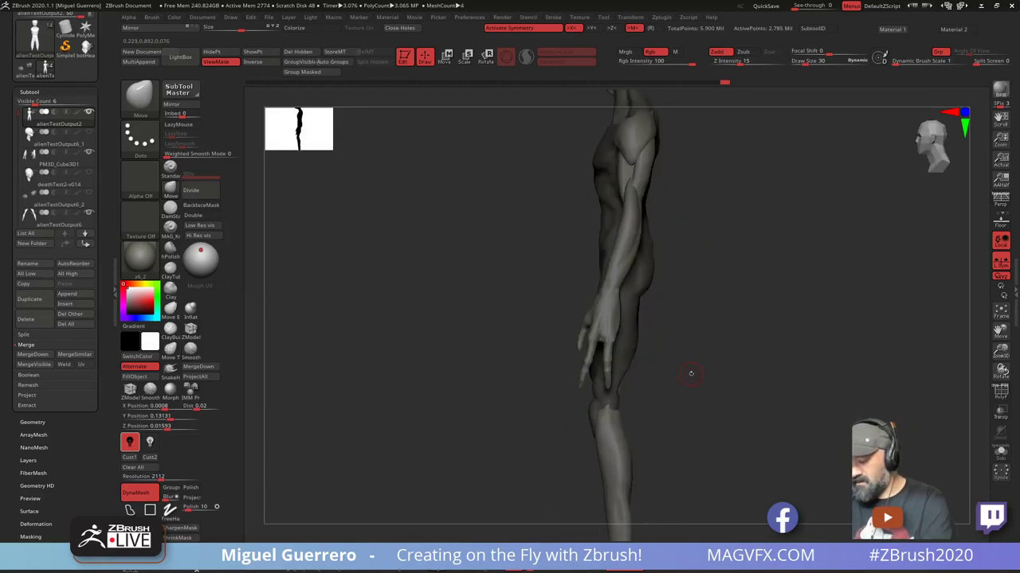
Isolate the body subtool and clear its mask
left_click(1001, 455)
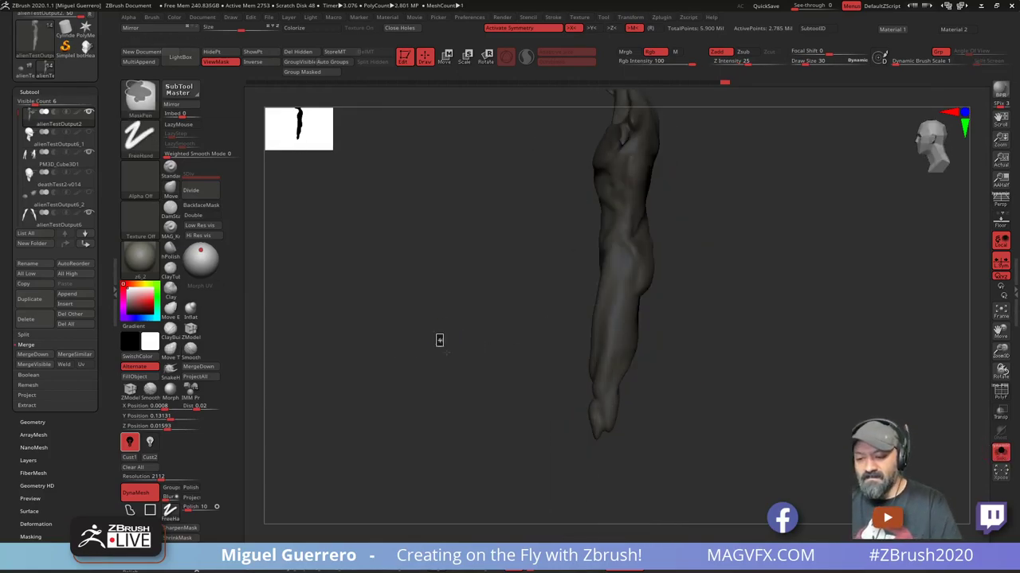
mouse_move(439, 339)
left_mouse_down("ctrl")
mouse_move(448, 328)
mouse_move(430, 404)
left_mouse_up("ctrl")
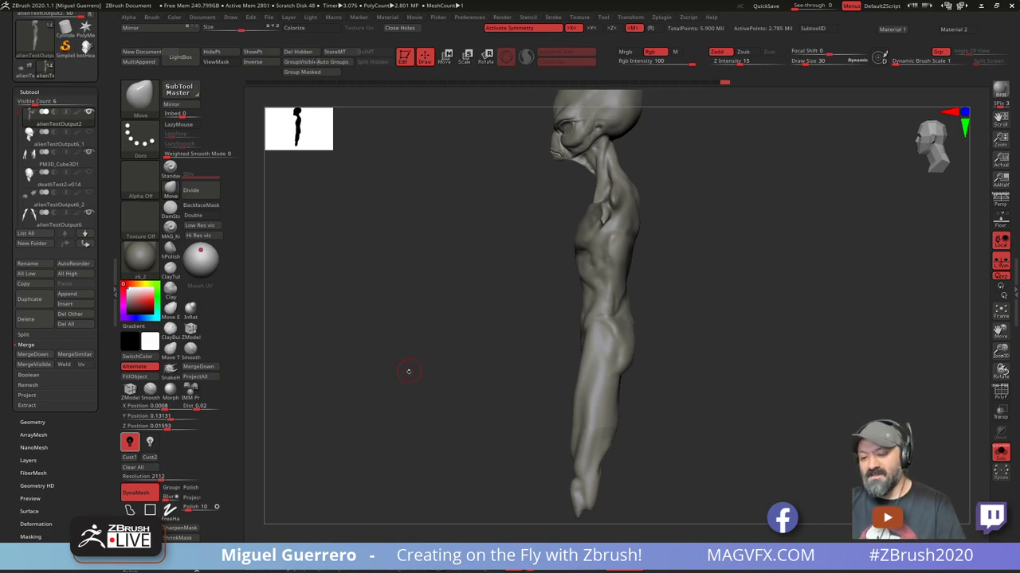
Reshape the side profile of the upper back, chest and buttocks using the Move brush, at draw size 102 for the back
key("b")
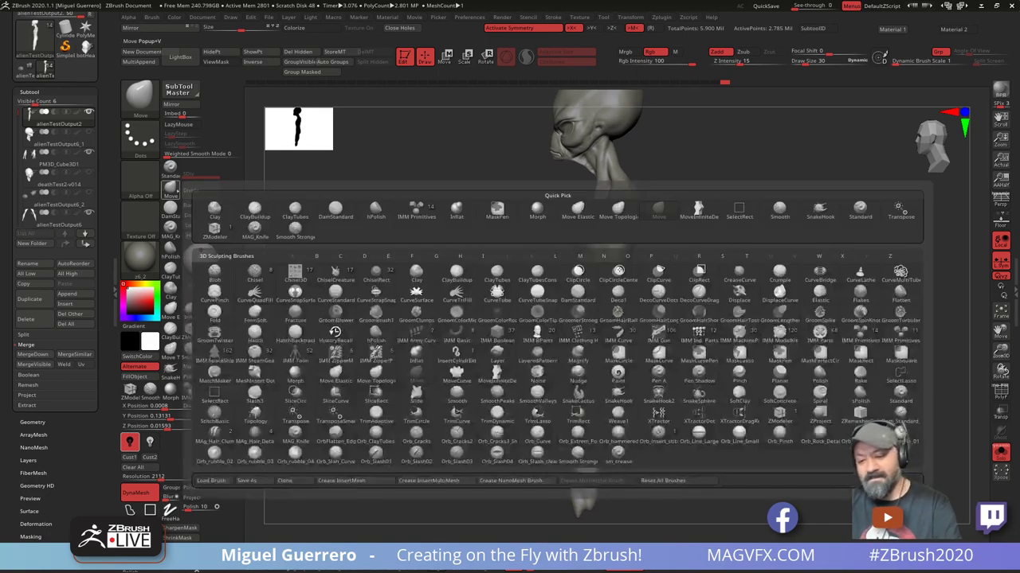
key("m")
key("v")
key("bracketright")
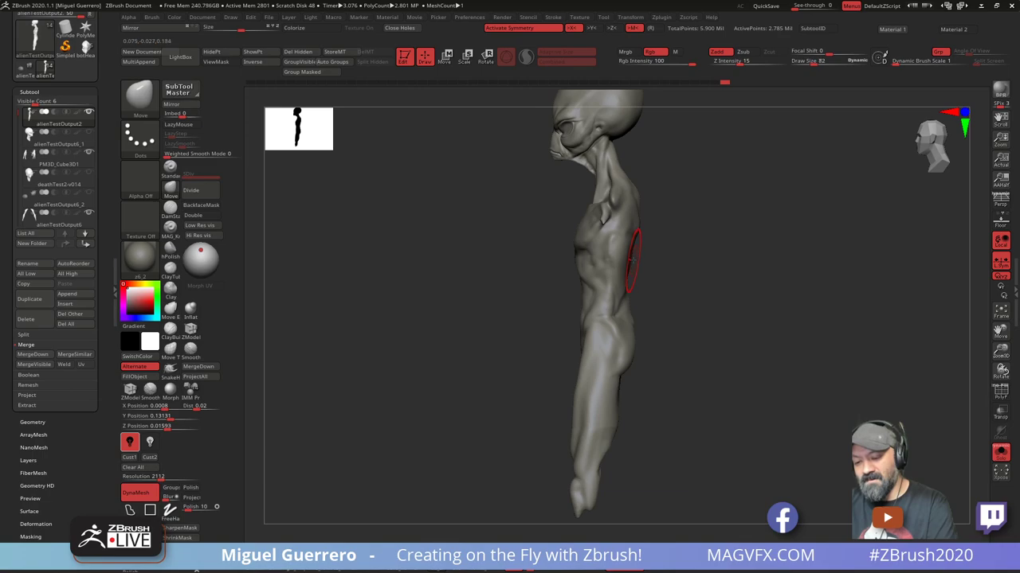
key("bracketright")
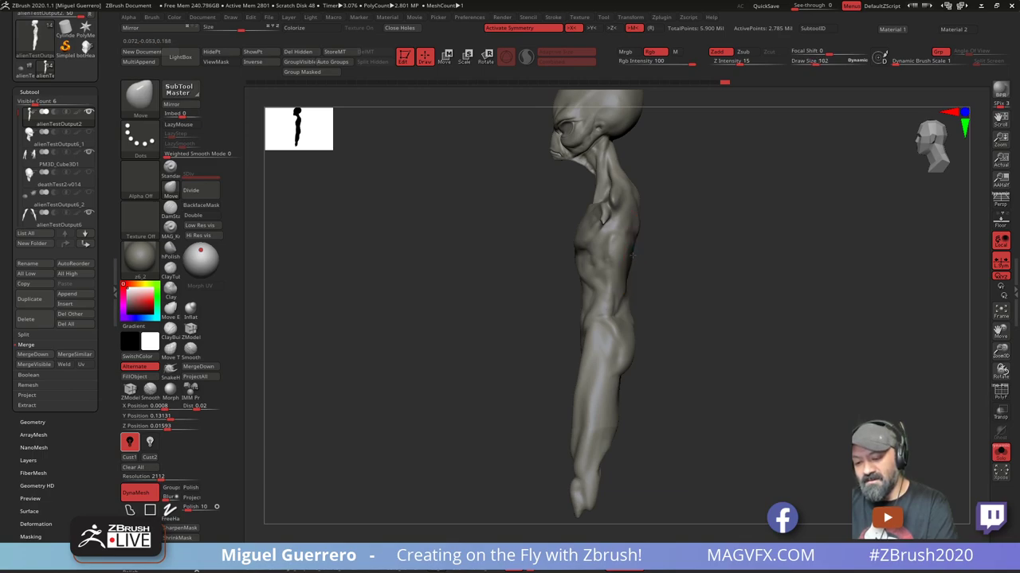
left_click_drag(639, 259, 627, 186)
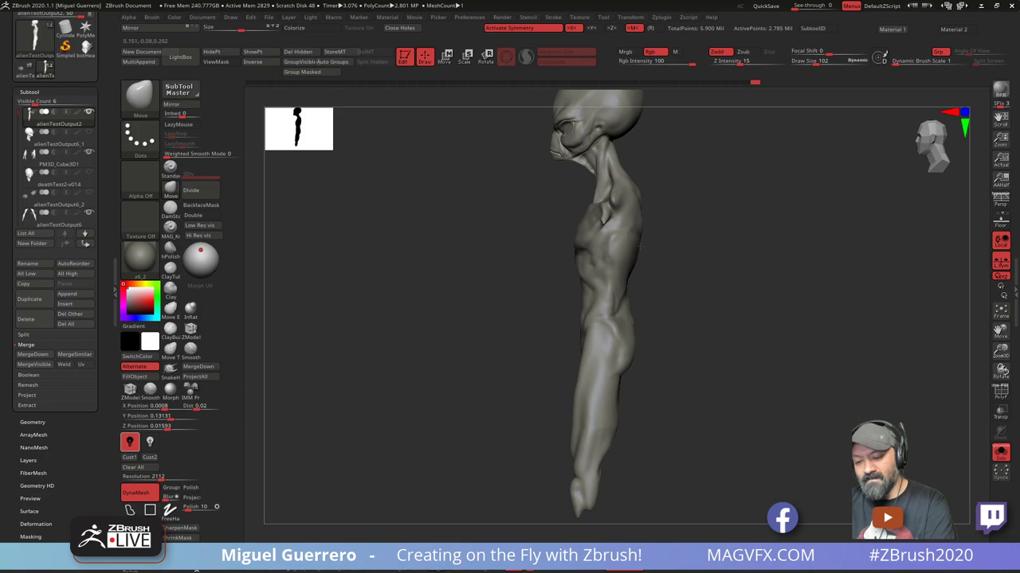
left_click_drag(631, 254, 650, 233)
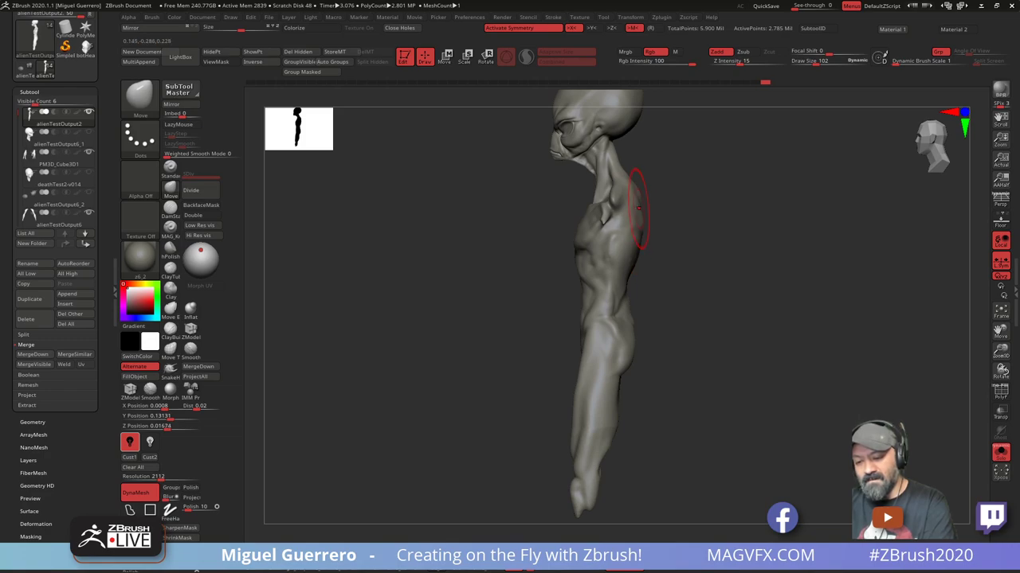
left_click_drag(646, 193, 610, 216)
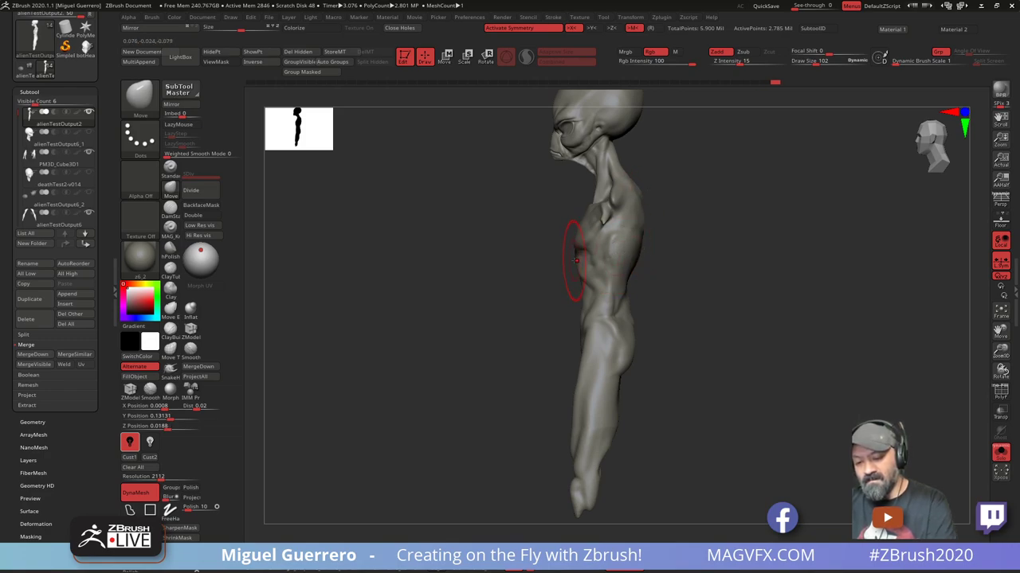
left_click_drag(575, 262, 583, 264)
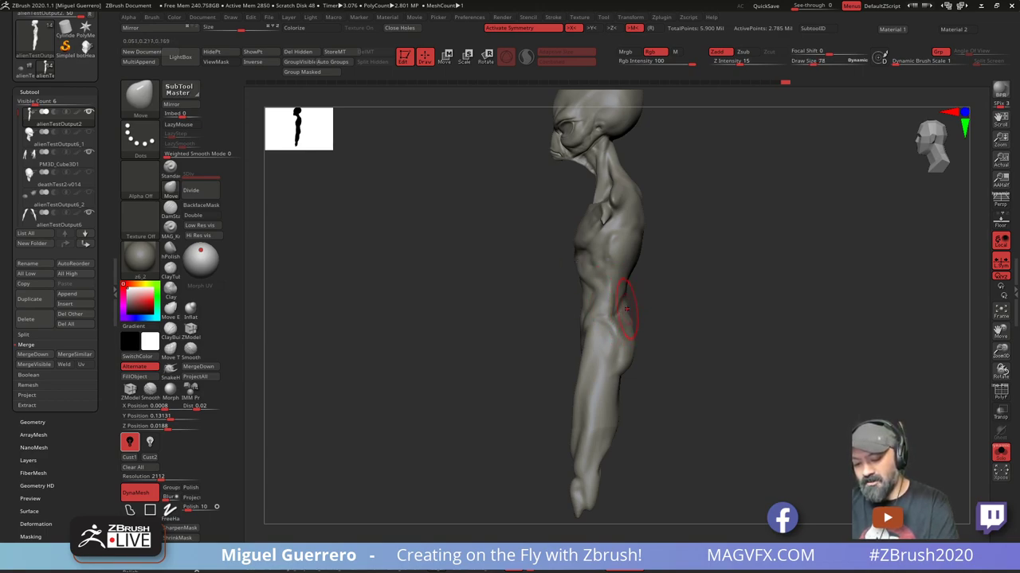
left_click_drag(618, 307, 624, 390)
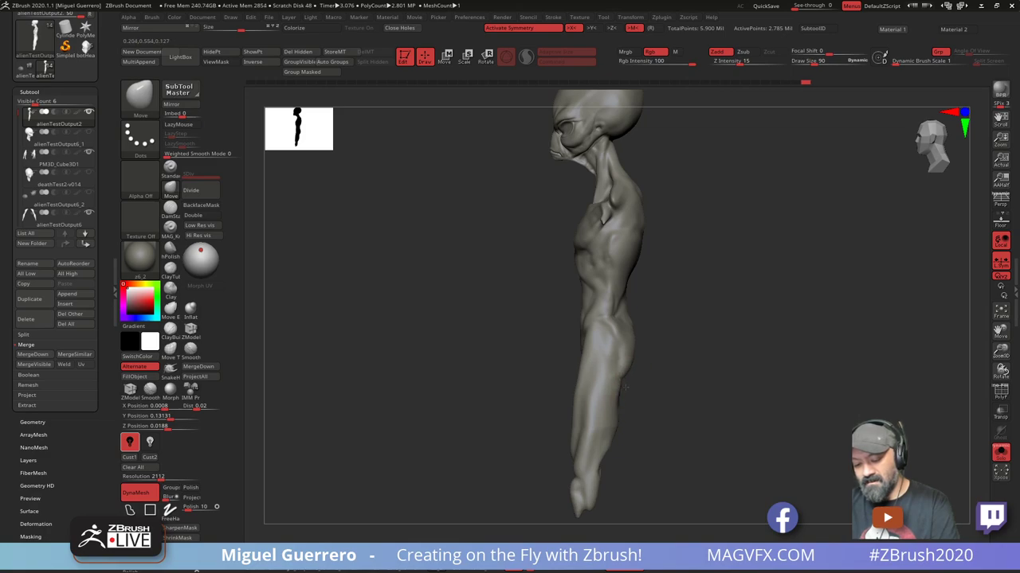
Examine the wireframe density around the hips and torso, and review the shaded body from the side
right_click_drag(617, 369, 634, 355)
left_click(1000, 392)
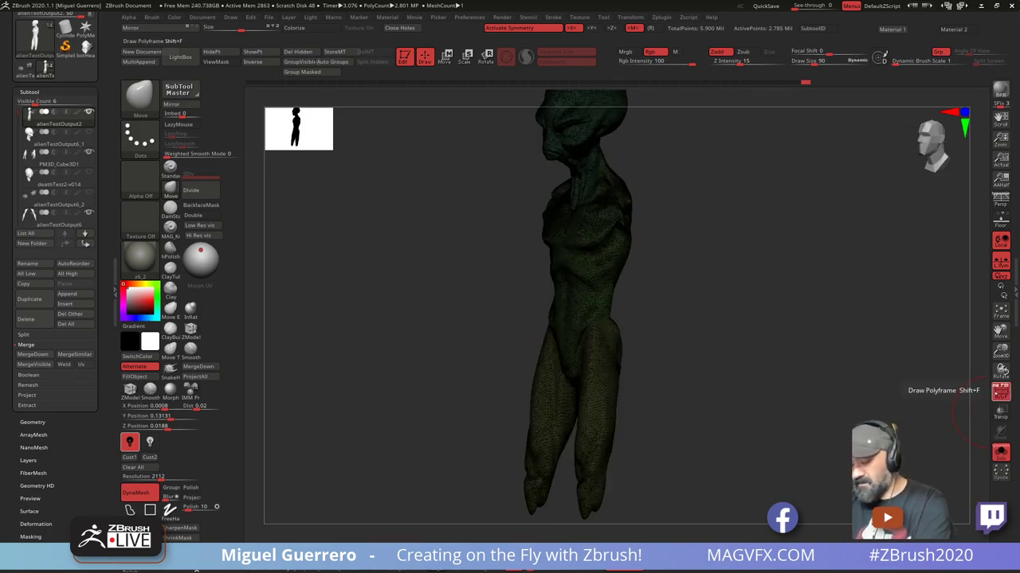
mouse_move(483, 319)
right_mouse_down("ctrl")
mouse_move(522, 323)
mouse_move(555, 379)
mouse_move(512, 295)
mouse_move(519, 274)
right_mouse_up("ctrl")
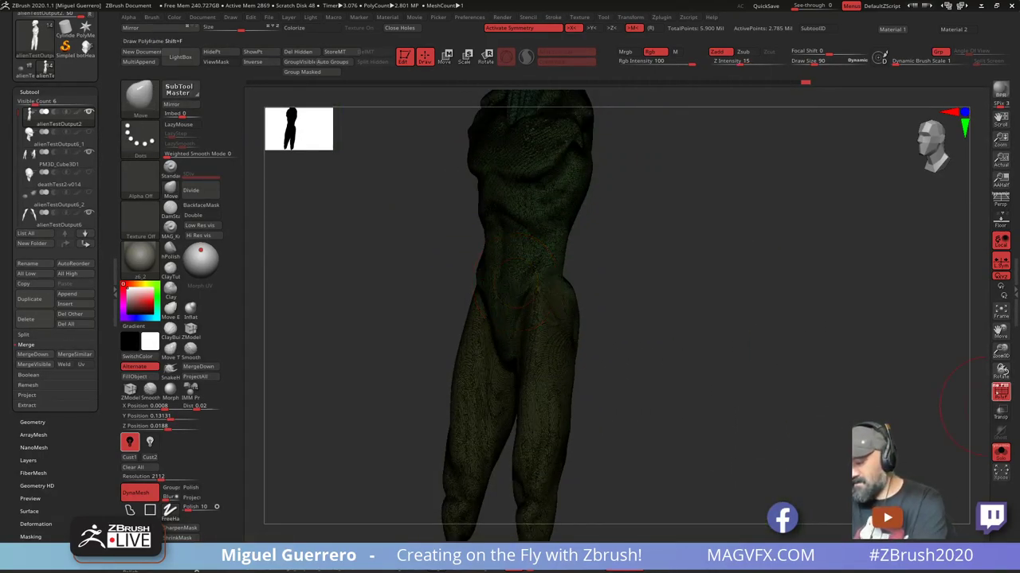
left_click(1000, 392)
right_click_drag(453, 297, 530, 326, "alt")
mouse_move(451, 323)
right_mouse_down()
mouse_move(424, 322)
mouse_move(471, 327)
mouse_move(443, 323)
right_mouse_up()
left_click_drag(618, 328, 612, 335)
right_click_drag(558, 317, 567, 345)
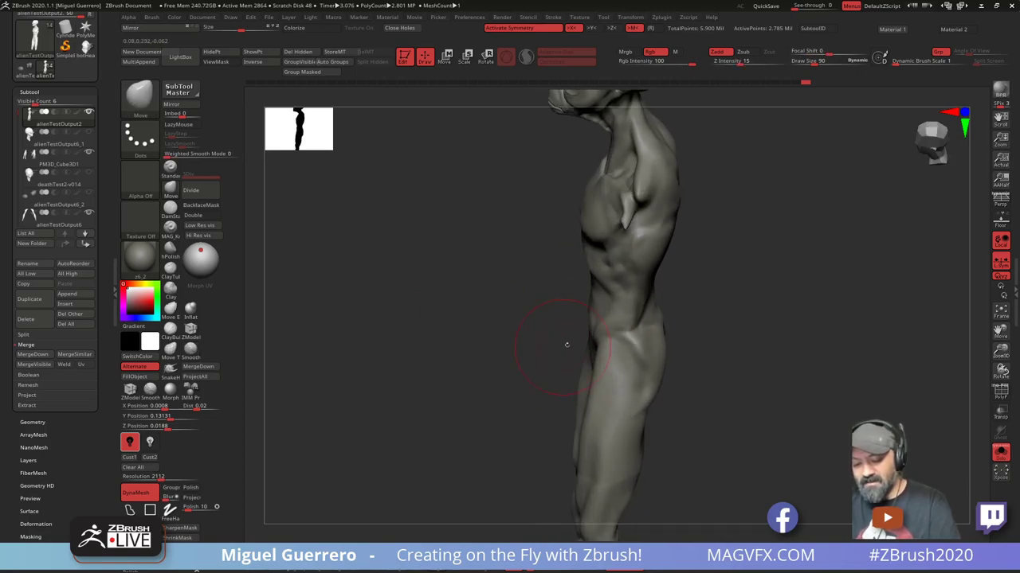
Try masking a small spot at the front of the hip, reducing the draw size to 22
key("bracketleft")
key("bracketleft")
key("bracketleft")
key("bracketleft")
key("bracketleft")
key("bracketleft")
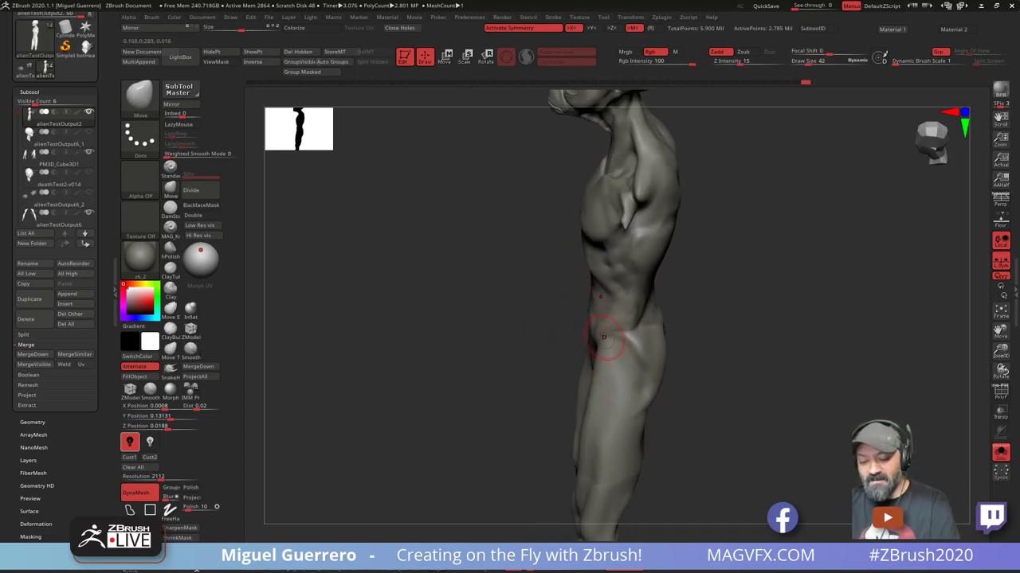
left_click_drag(603, 333, 597, 325, "ctrl")
right_click_drag(423, 355, 438, 341)
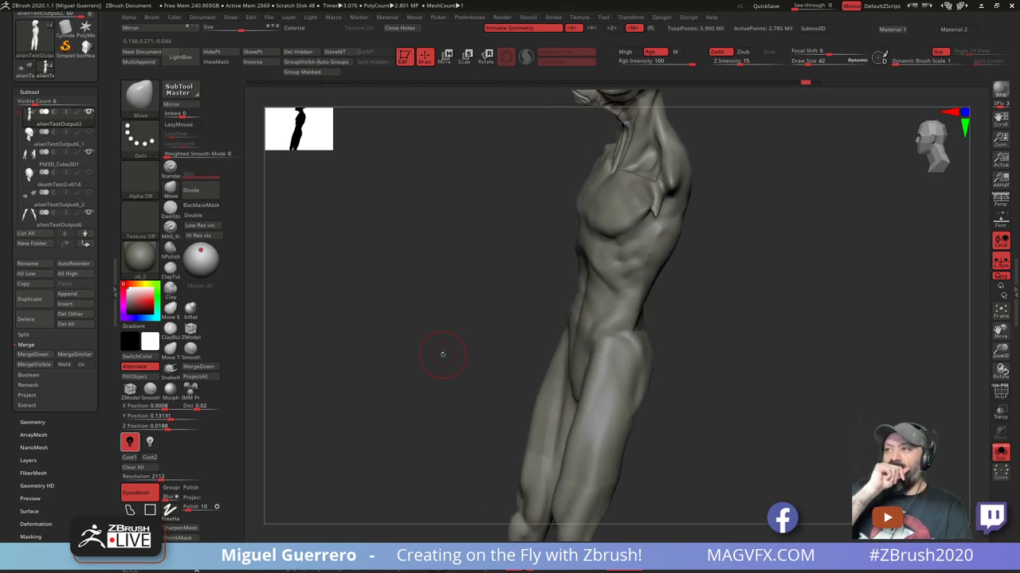
key("bracketleft")
key("bracketleft")
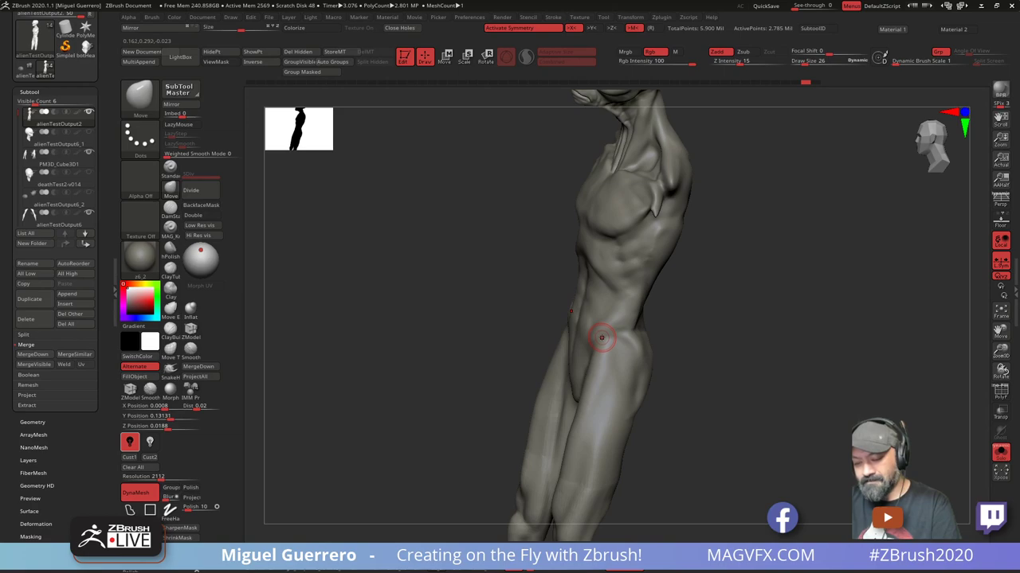
left_click_drag(601, 337, 602, 341, "ctrl")
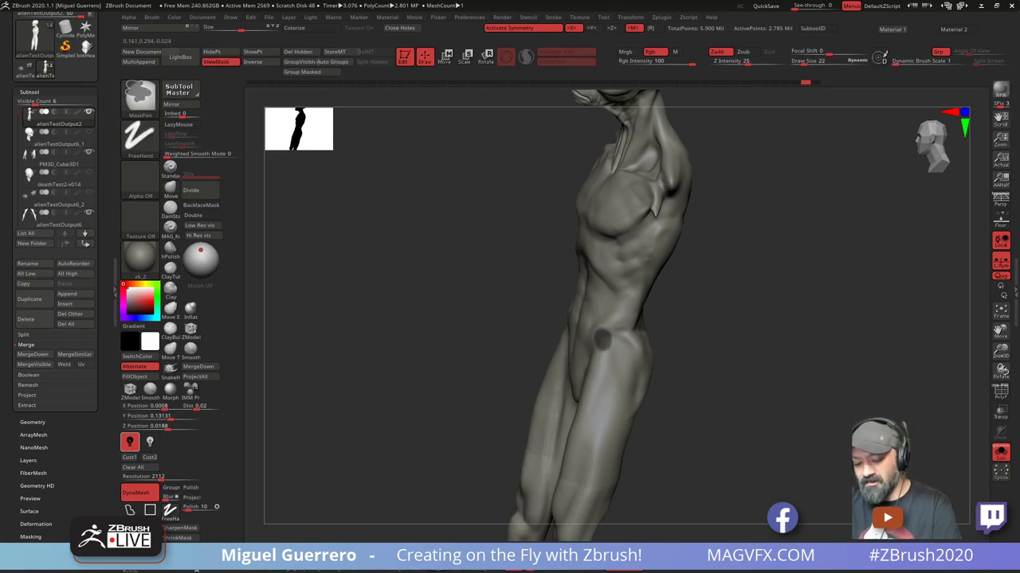
mouse_move(423, 358)
left_mouse_down()
mouse_move(409, 351)
mouse_move(441, 369)
mouse_move(404, 355)
mouse_move(454, 415)
left_mouse_up()
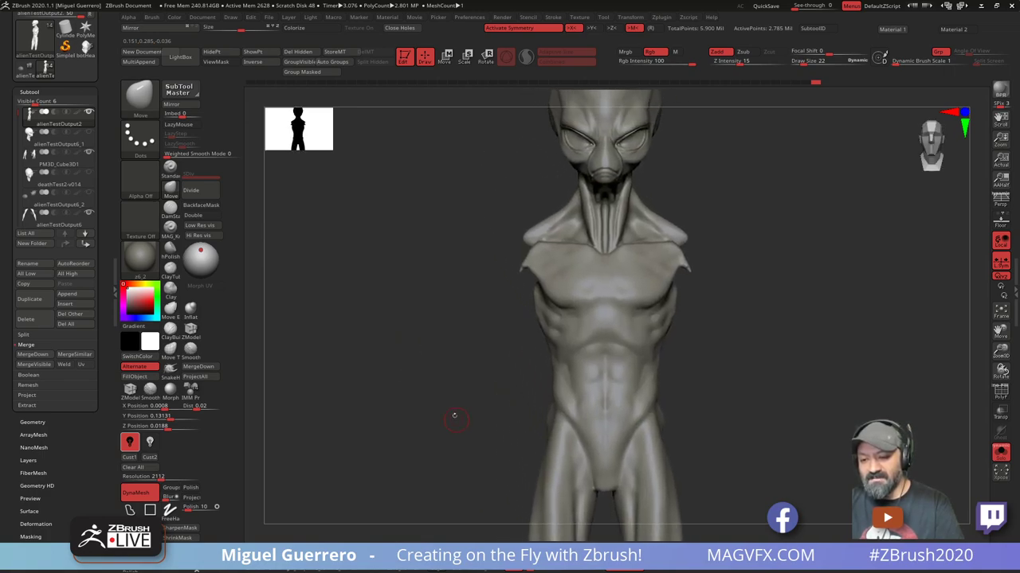
Duplicate the body subtool and ZRemesh the copy with a target polygon count of 5
left_click(23, 422)
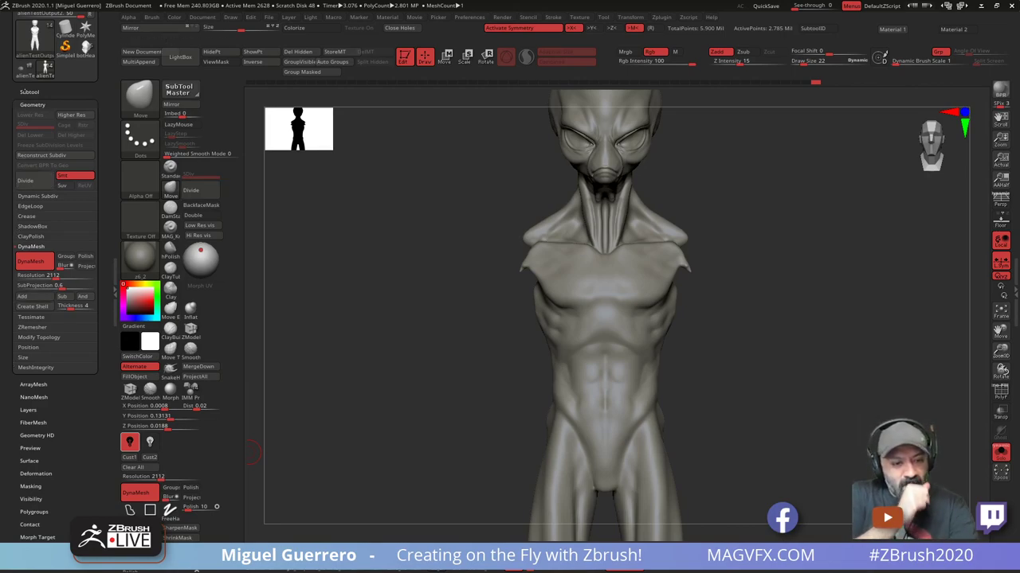
left_click(29, 91)
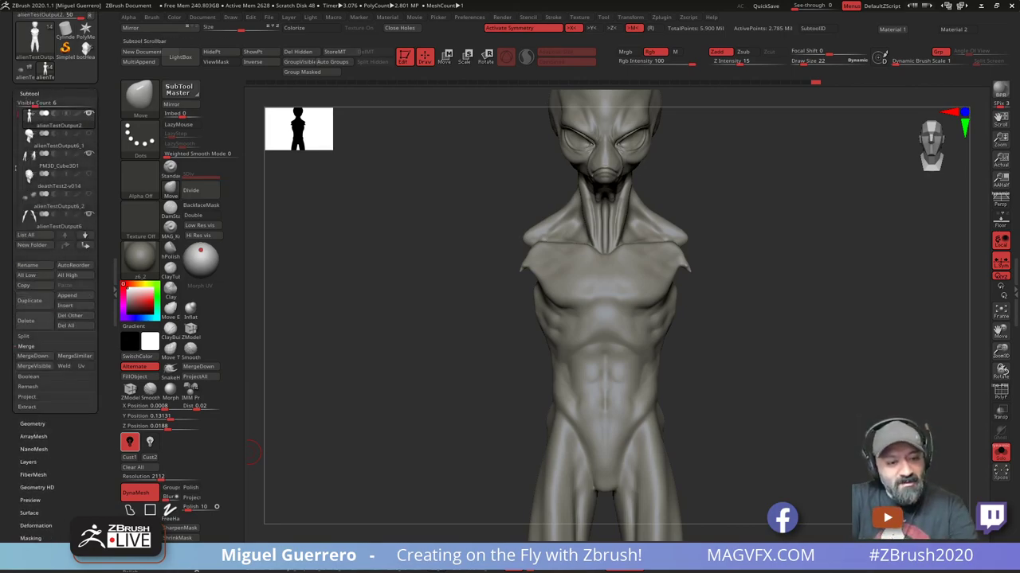
left_click(30, 301)
mouse_move(54, 139)
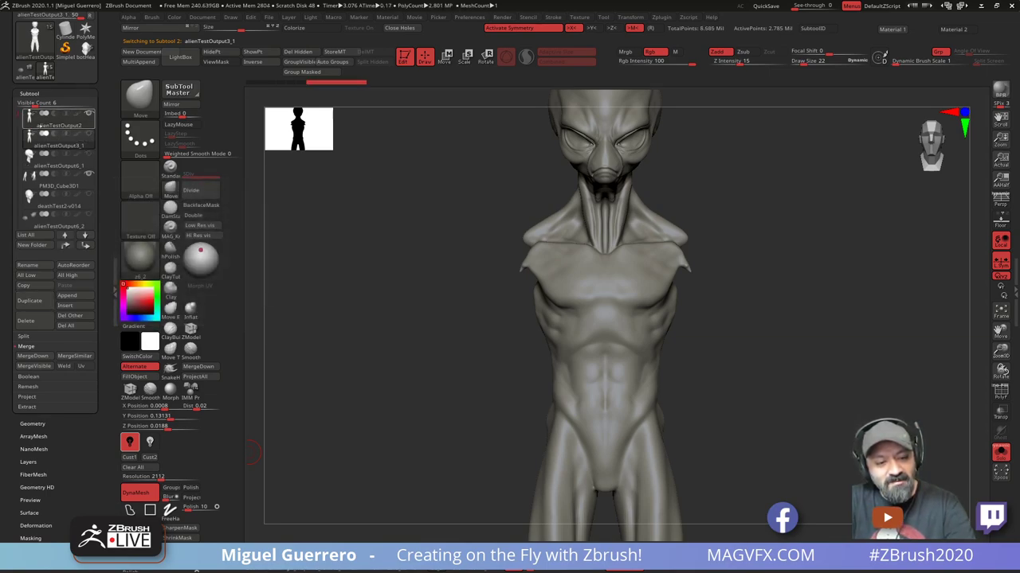
left_click(31, 424)
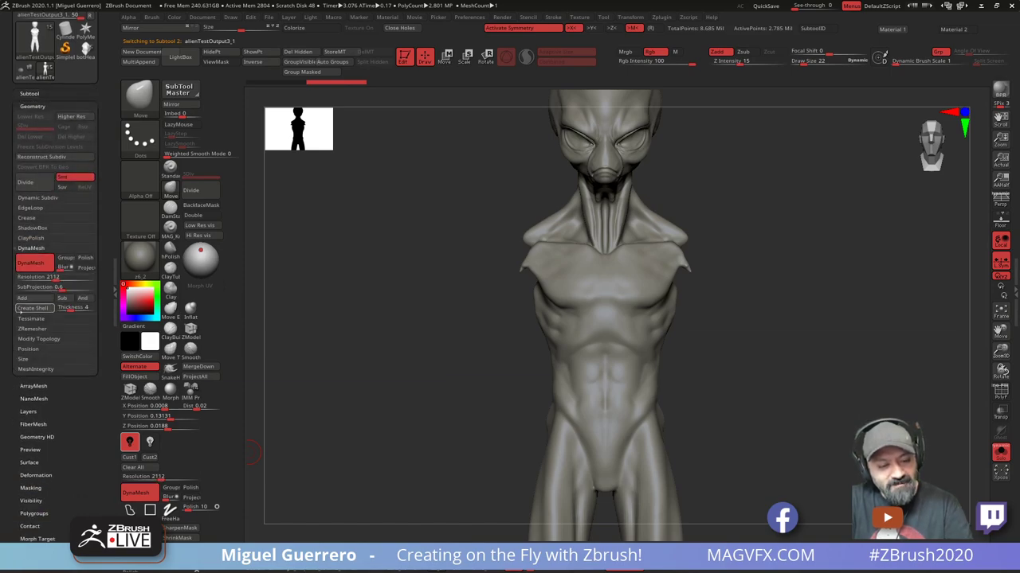
left_click(32, 329)
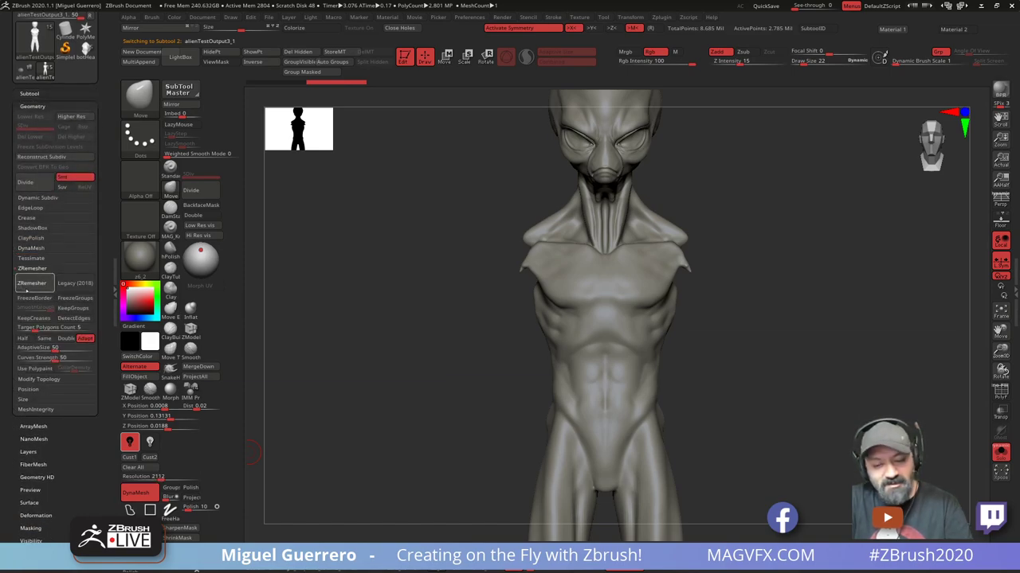
left_click(28, 289)
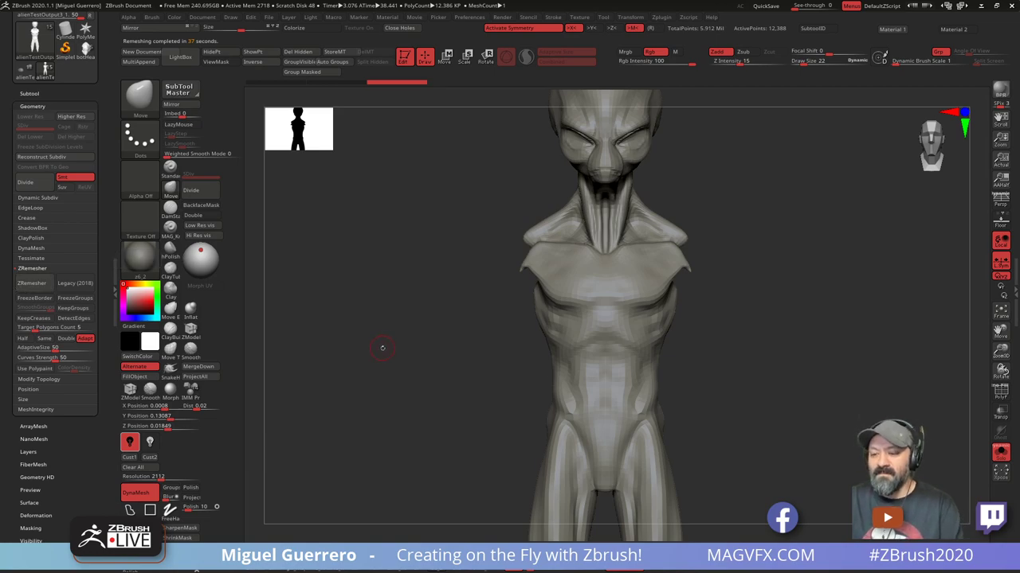
Exit isolation and keep only the original body and its remeshed copy visible, hiding the arms
left_click_drag(382, 348, 366, 342)
left_click(30, 93)
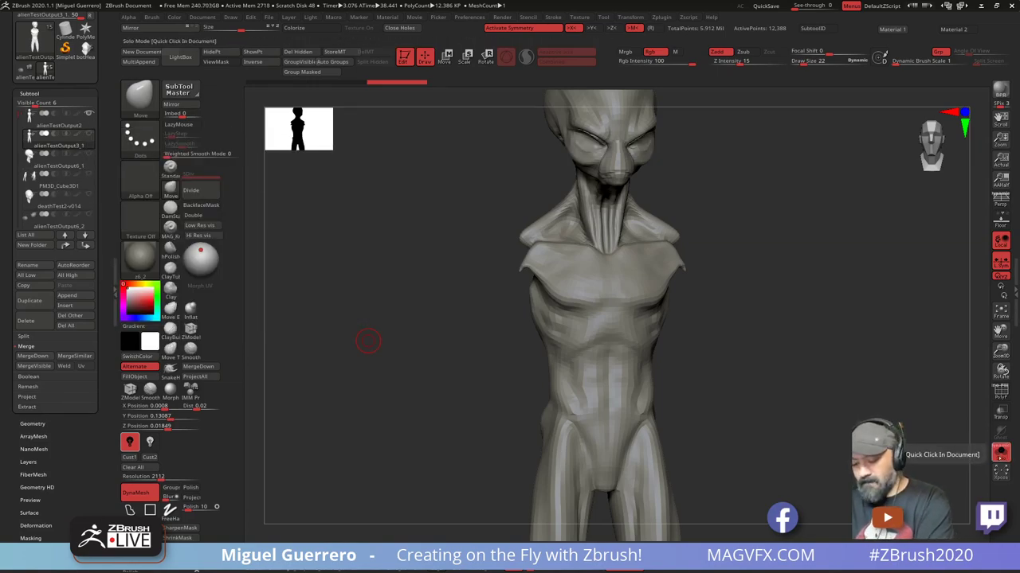
left_click(29, 156)
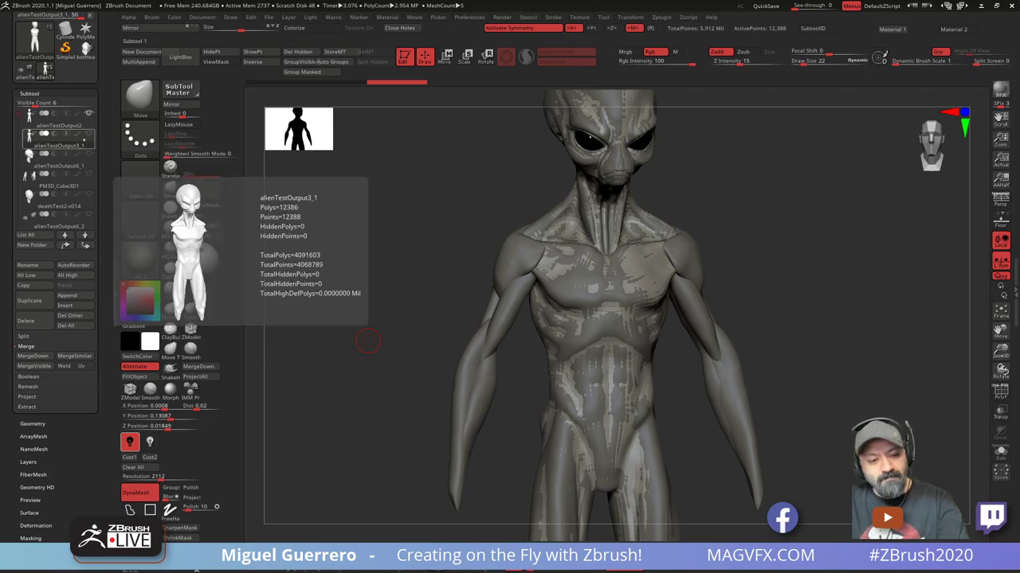
left_click(32, 117)
left_click(88, 133)
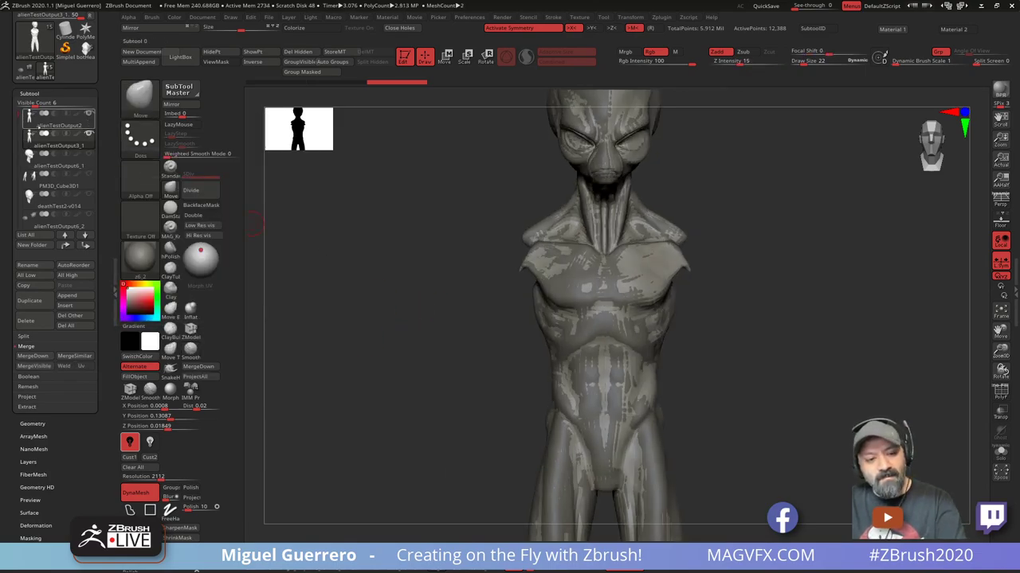
Turn on the wireframe display and inspect the remeshed topology of the head and torso
left_click(1000, 391)
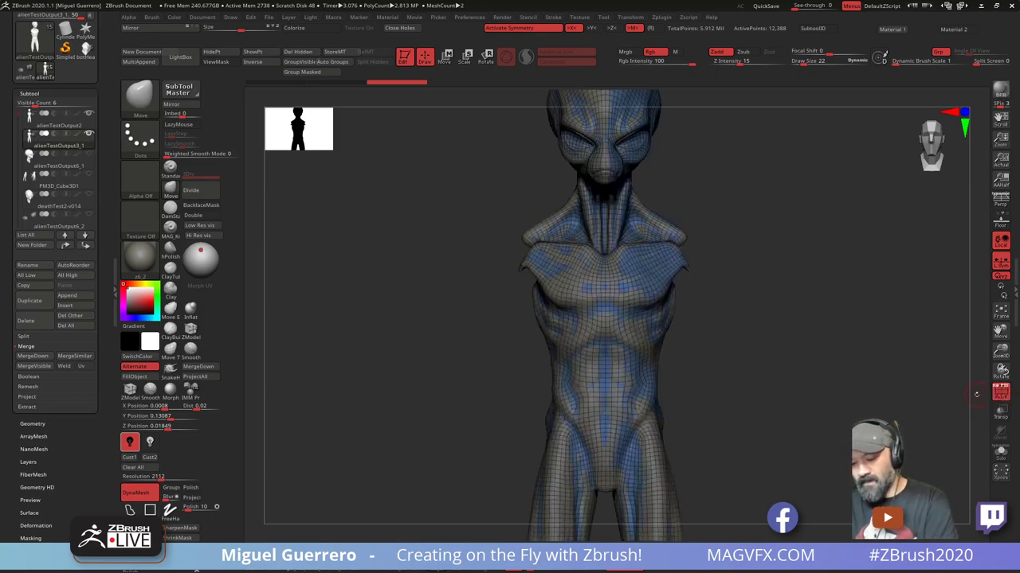
left_click_drag(416, 323, 410, 343, "alt")
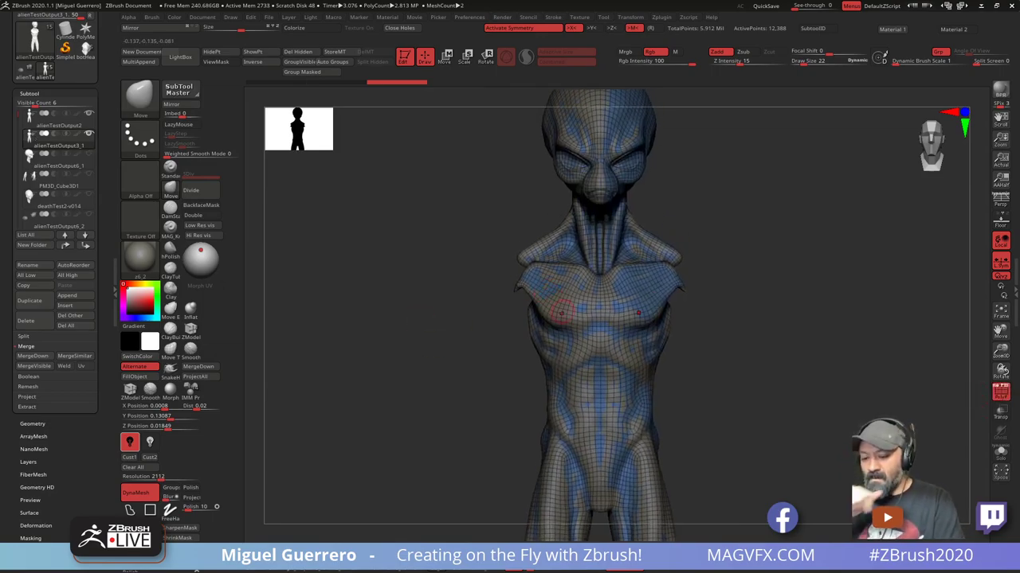
key("x")
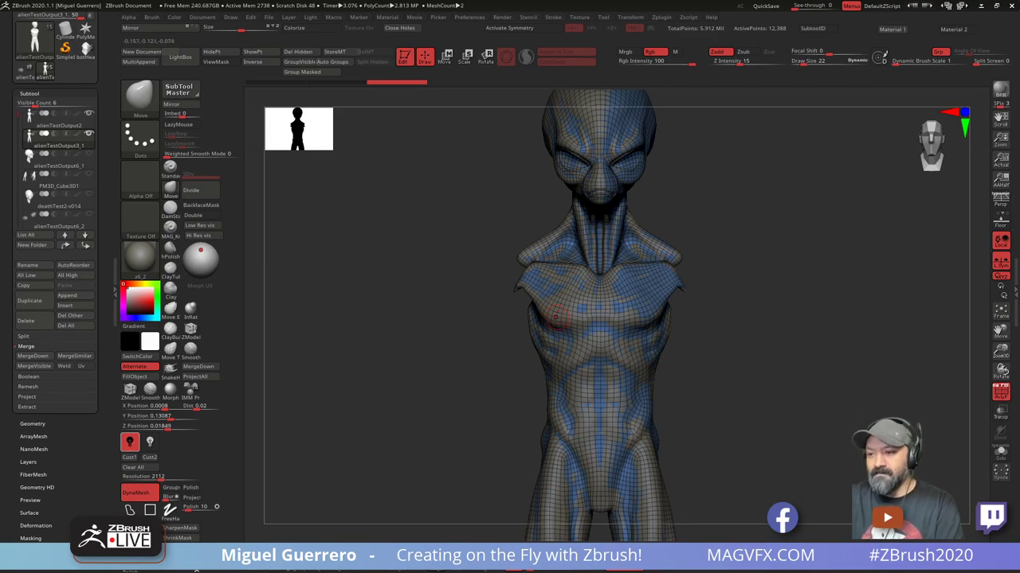
key("x")
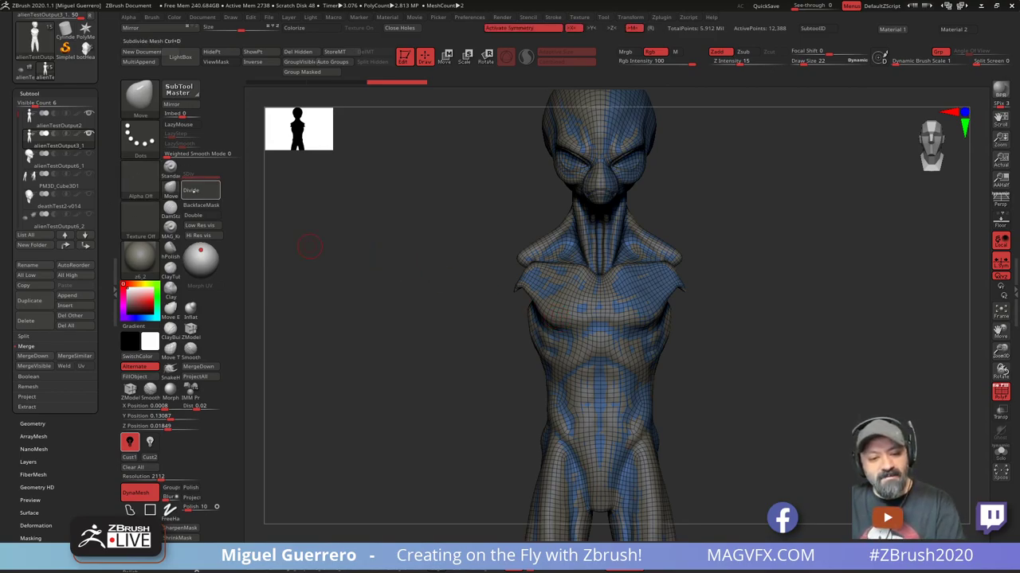
Subdivide the remeshed copy to level 3, projecting the original body's detail onto it after each division
left_click(191, 189)
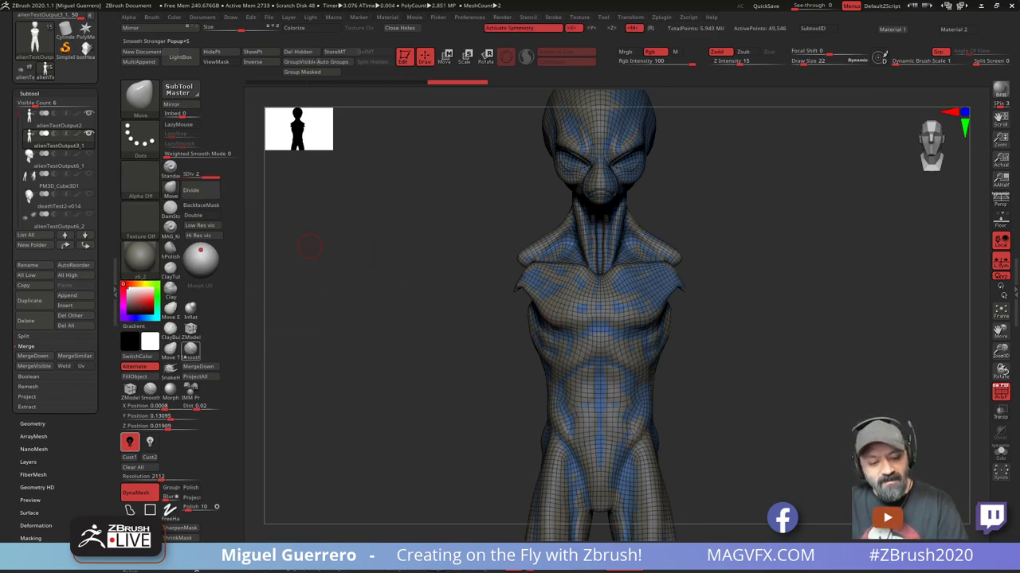
left_click(195, 376)
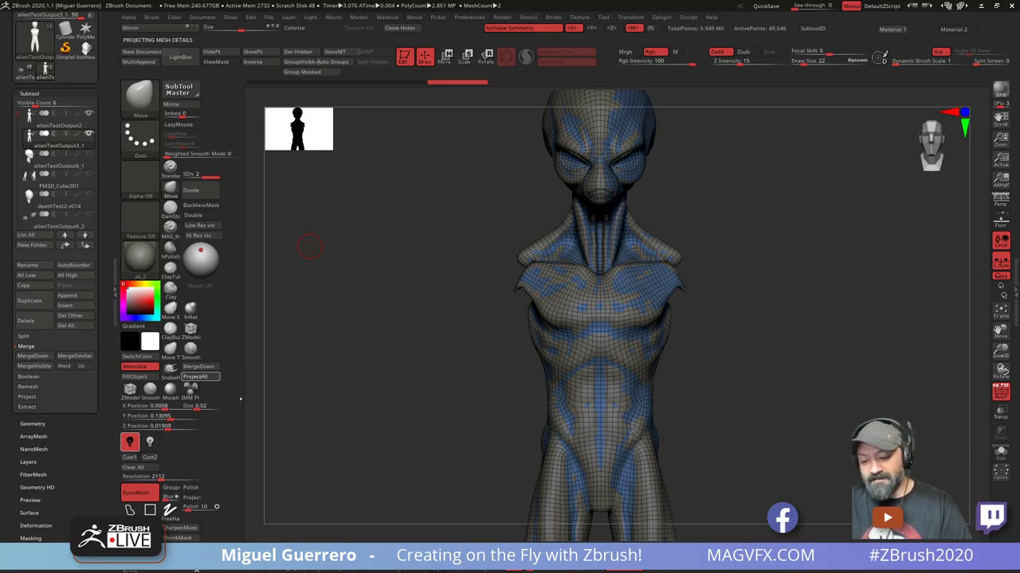
left_click(193, 190)
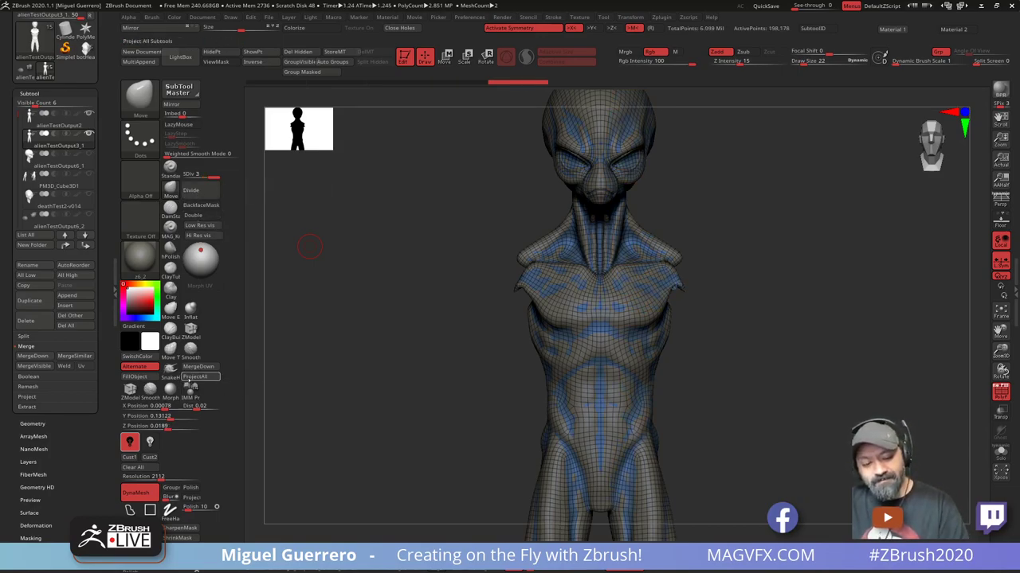
left_click(195, 376)
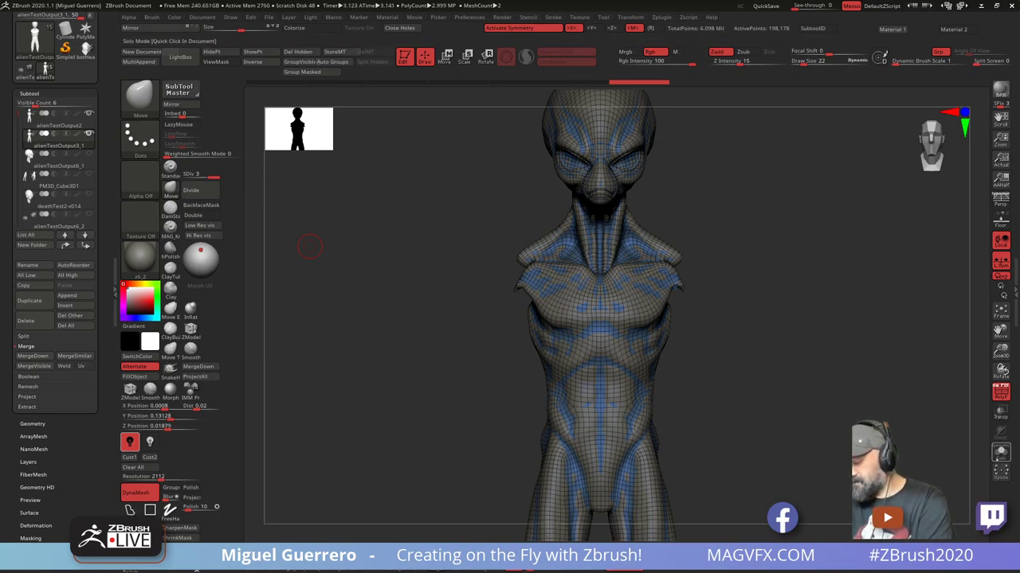
Hide the wireframe, subdivide the remeshed body to level 4 and project the original body's detail onto it
left_click(1001, 452)
left_click(1000, 392)
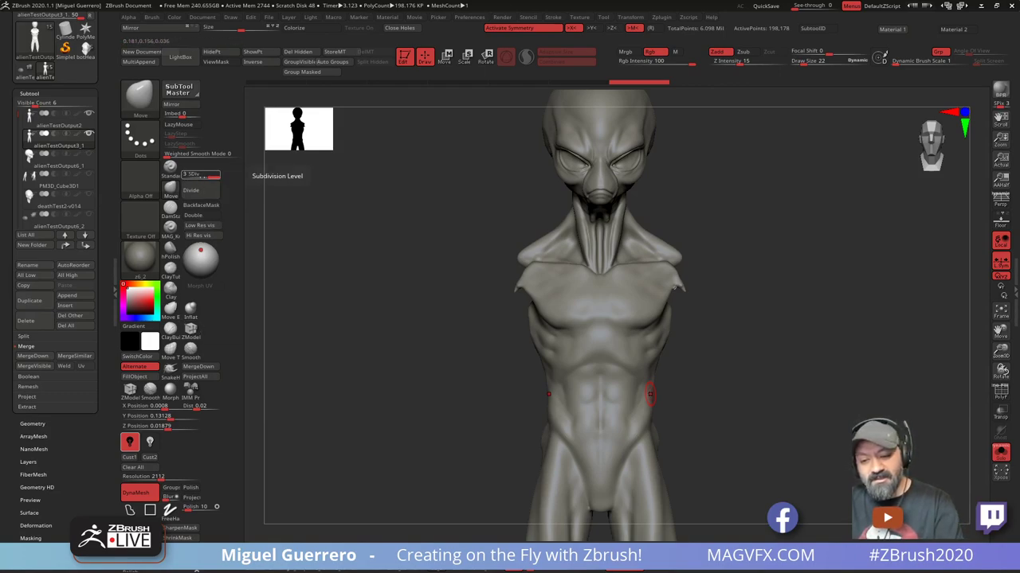
left_click(191, 191)
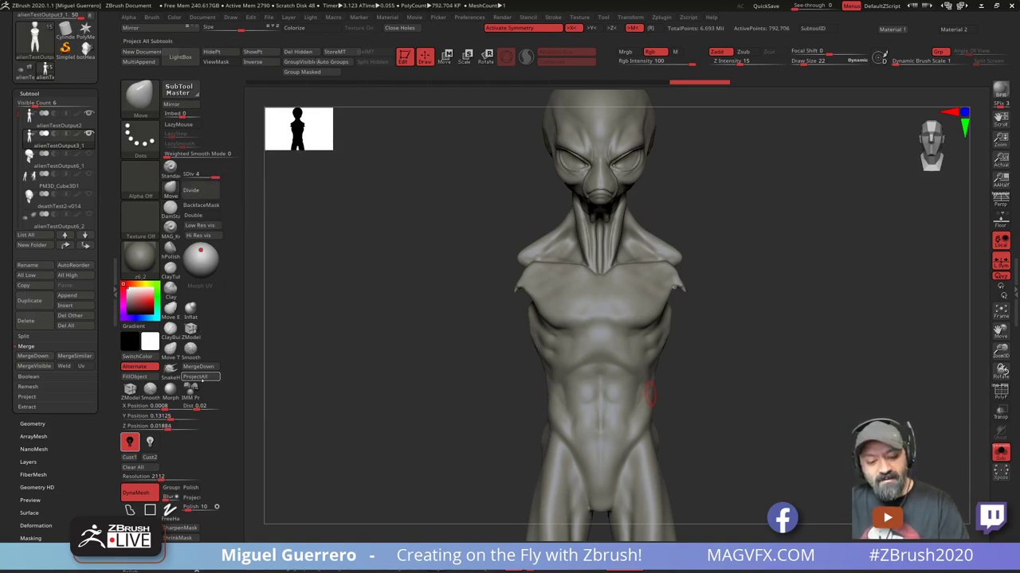
left_click(195, 377)
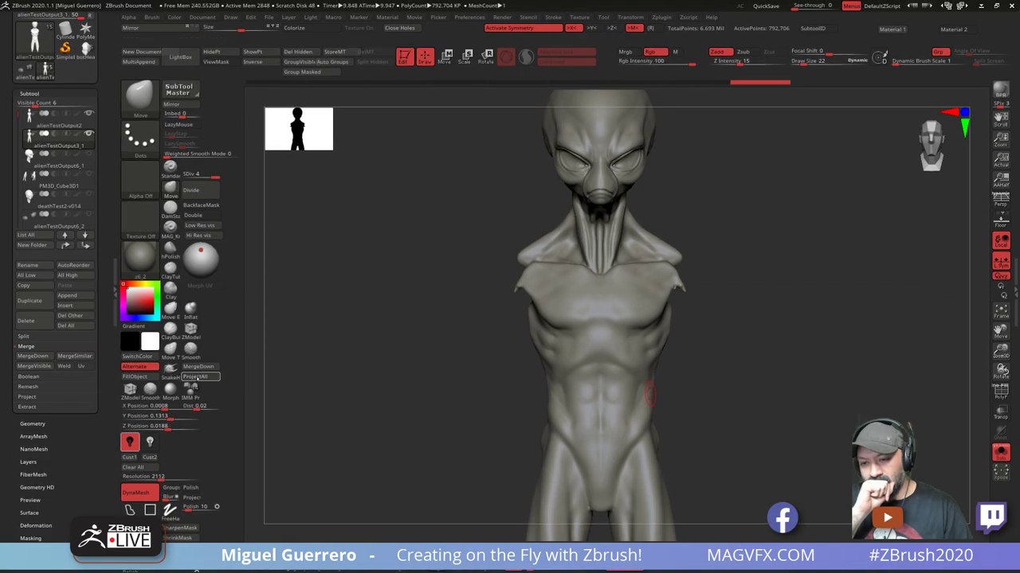
Hide the original body, make the arms subtool visible and exit isolation so the arms show with the remeshed body
left_click_drag(383, 375, 399, 356)
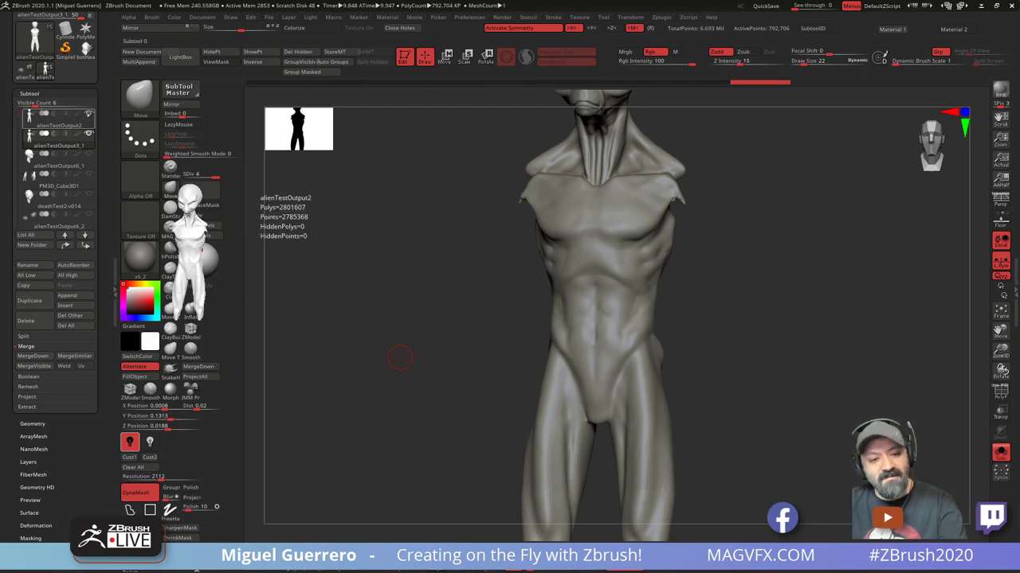
left_click(89, 114)
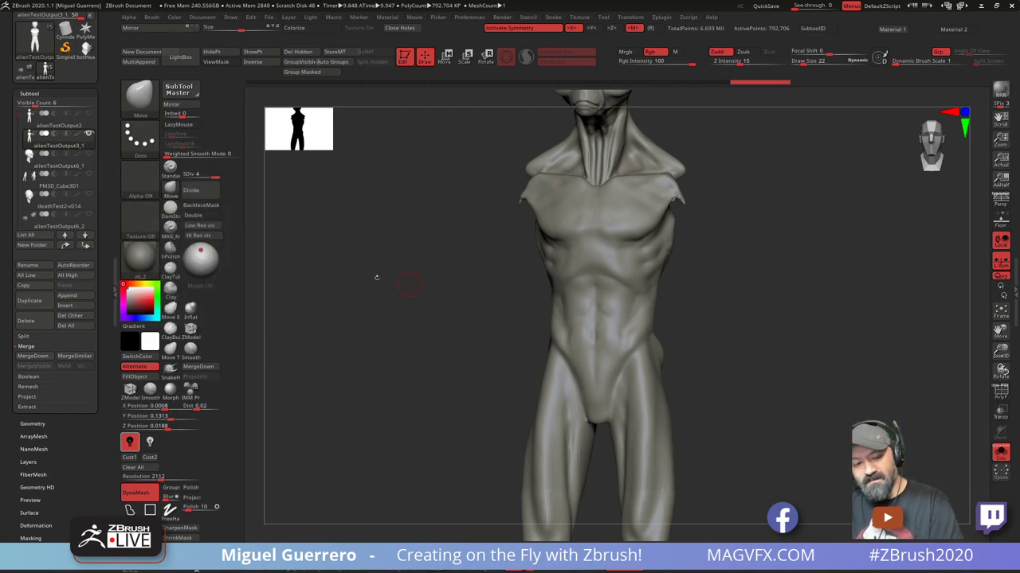
key("Down")
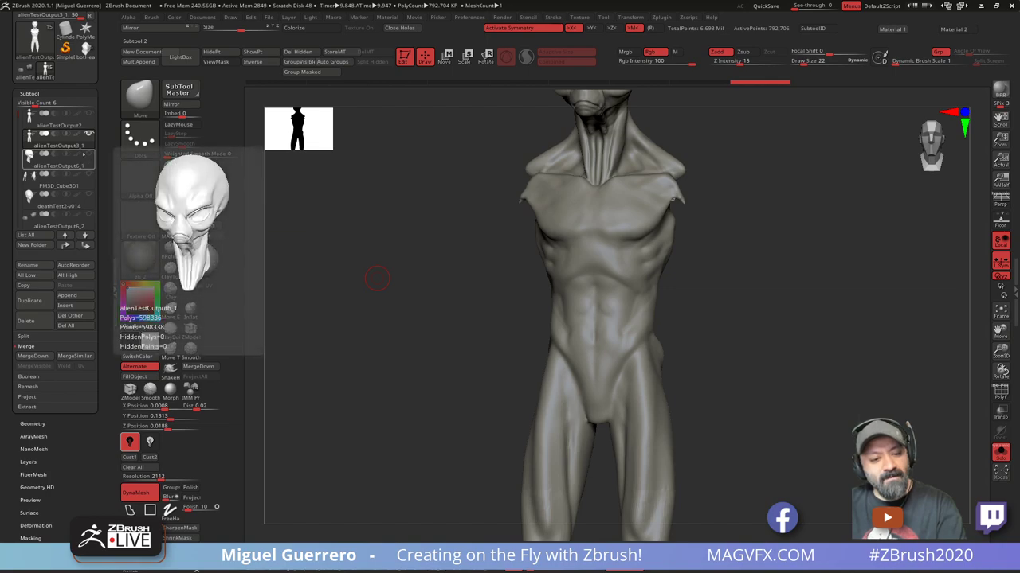
key("Down")
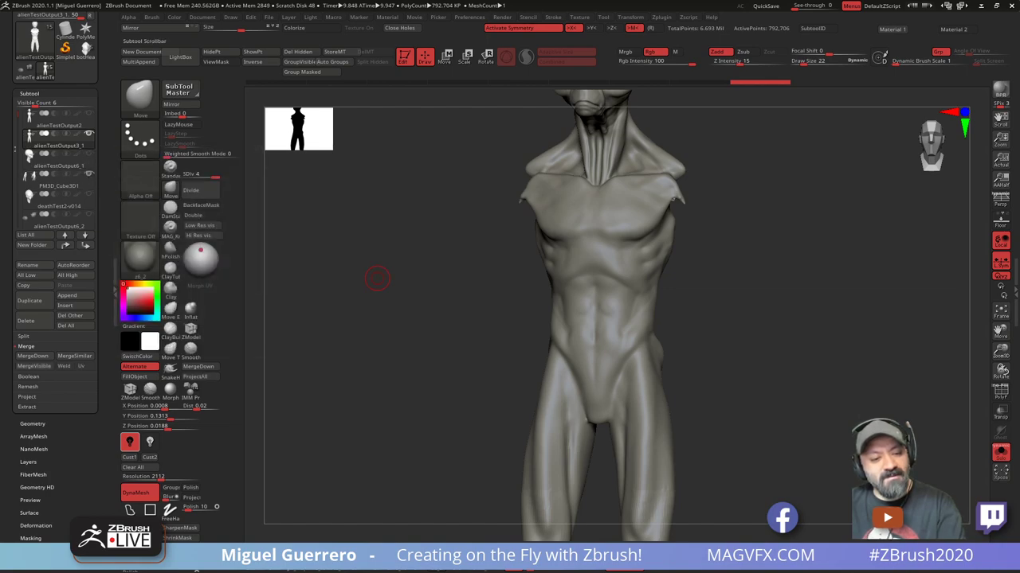
left_click_drag(18, 115, 18, 141)
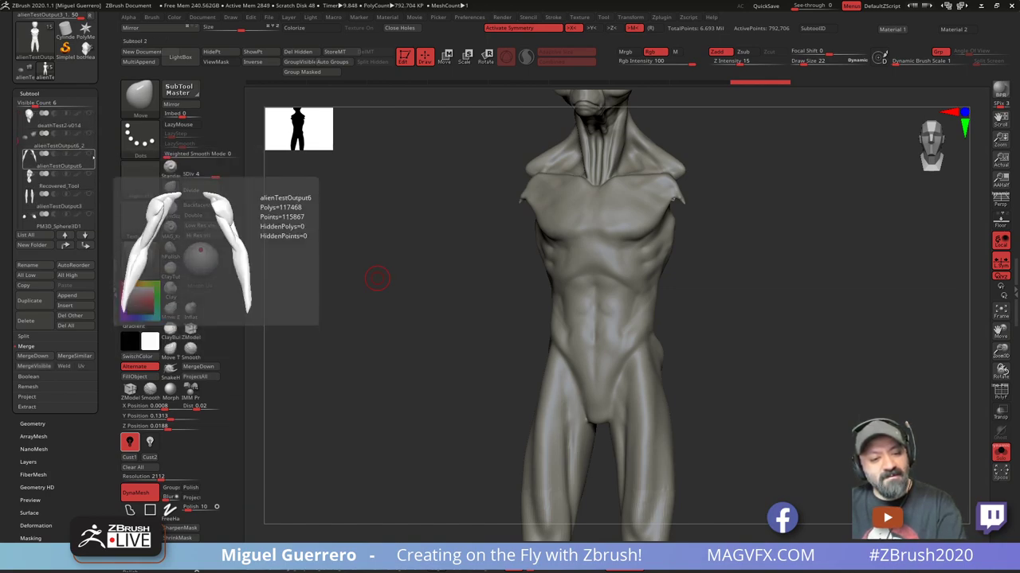
left_click(1000, 453)
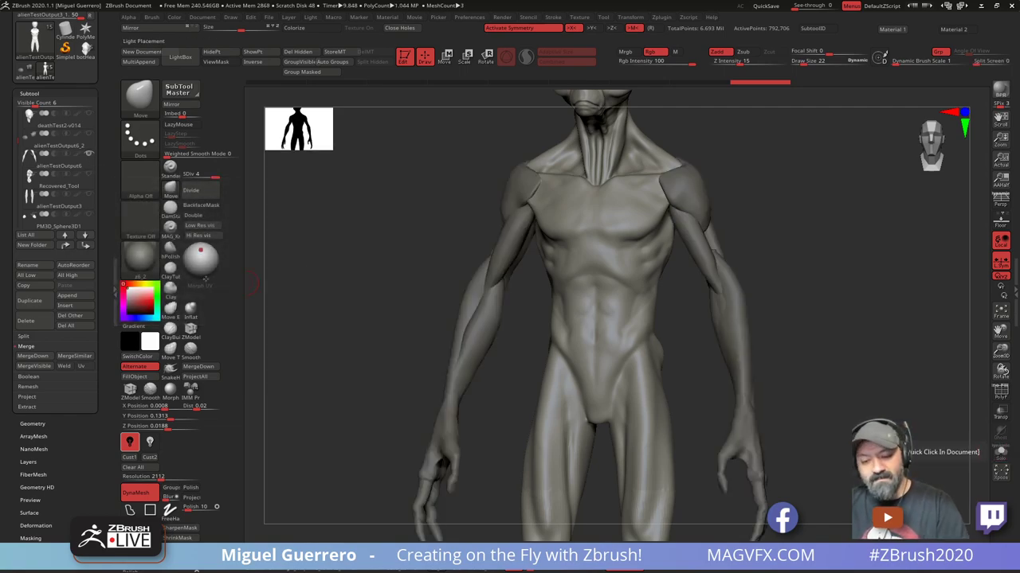
Turn on the mask display, paint a symmetrical mask over the front hip crests and invert it
mouse_move(356, 300)
left_mouse_down()
mouse_move(416, 334)
mouse_move(402, 350)
left_mouse_up()
left_click_drag(486, 350, 623, 381)
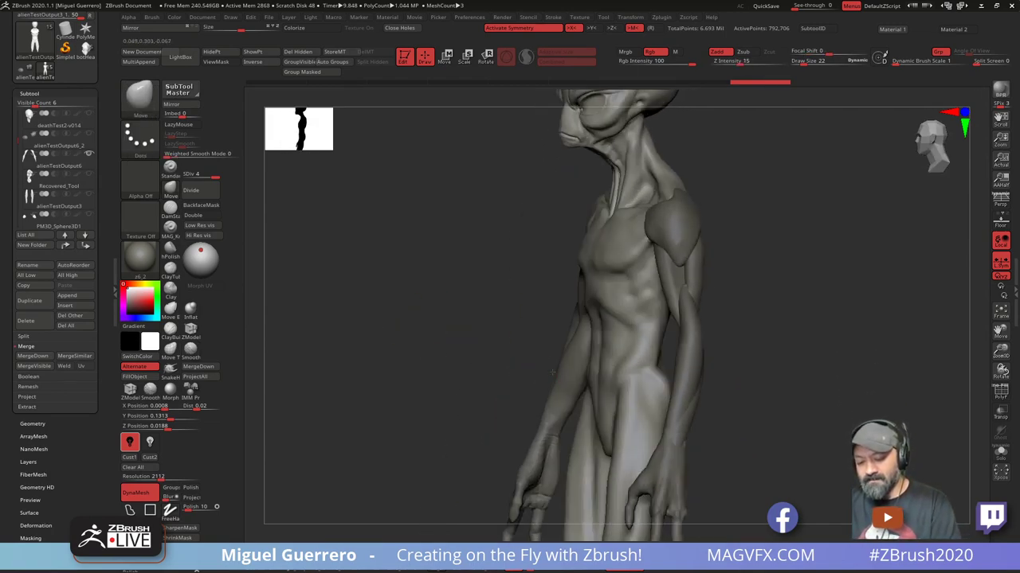
key("ctrl")
key("ctrl+h")
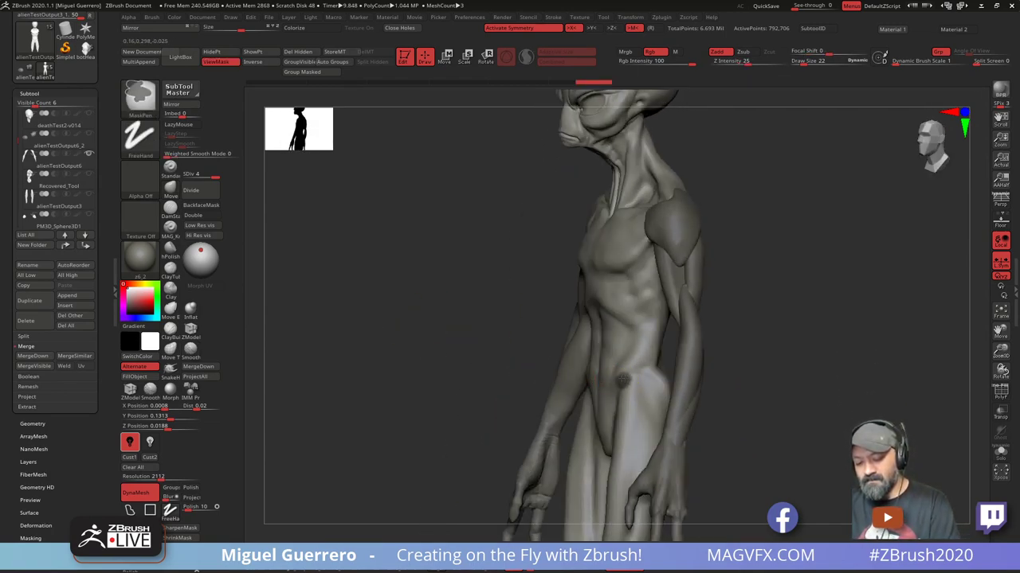
left_click_drag(622, 382, 647, 369, "ctrl")
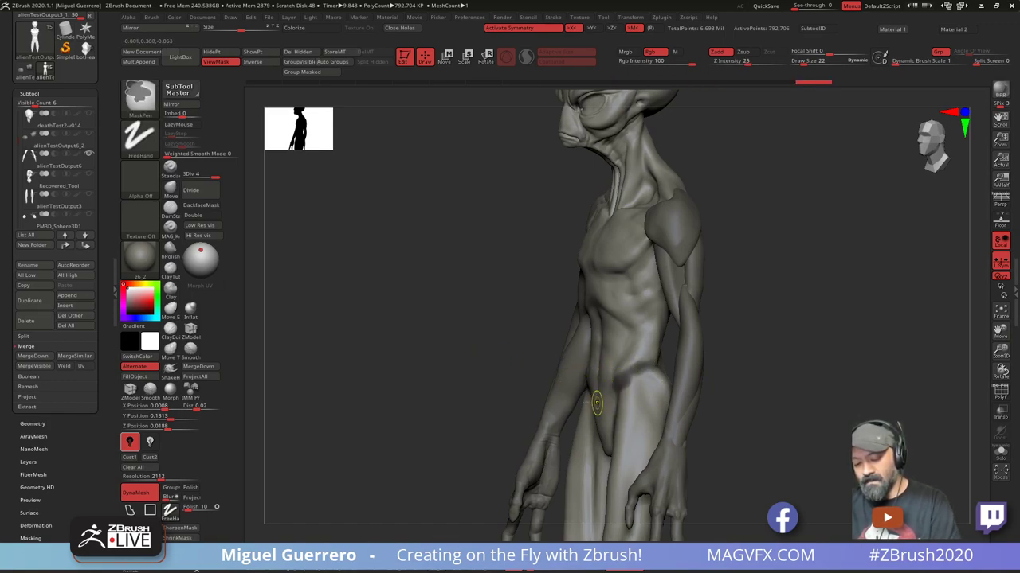
left_click_drag(446, 362, 512, 364)
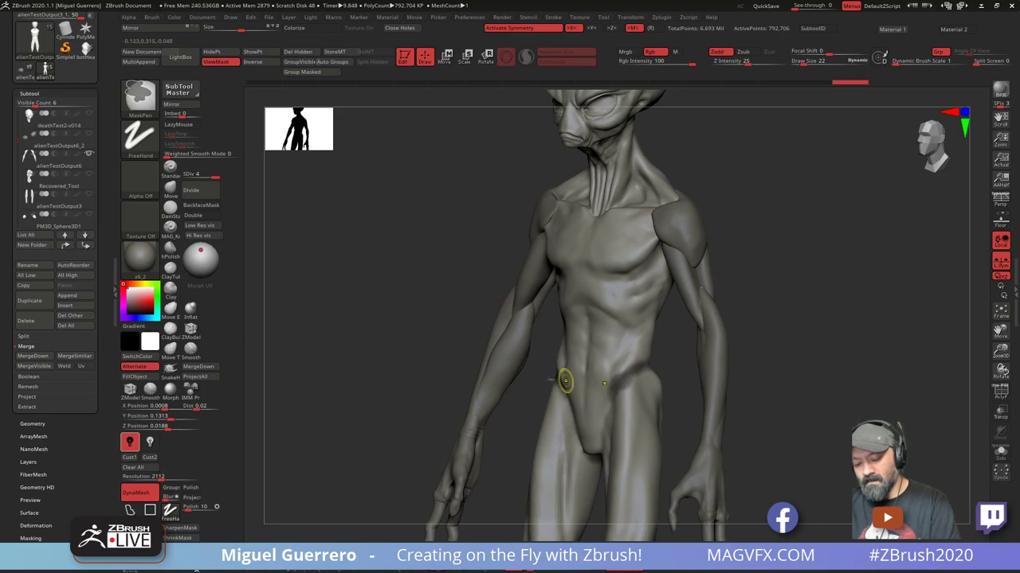
key("ctrl+z")
key("ctrl+z")
left_click_drag(364, 354, 304, 292)
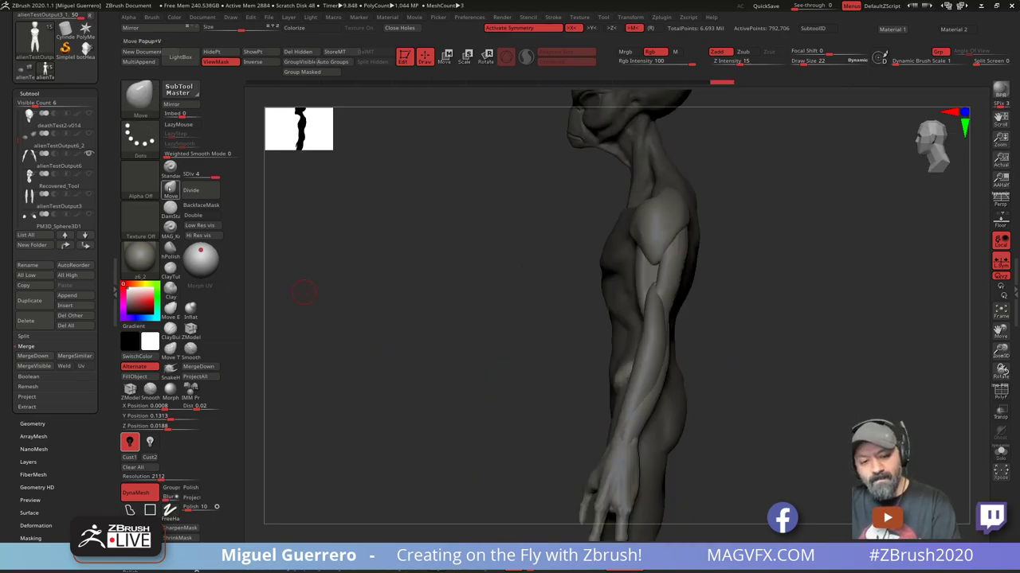
Shift the unmasked hip crests from the side view using the Move brush at draw size 54
key("b")
key("m")
key("v")
key("]")
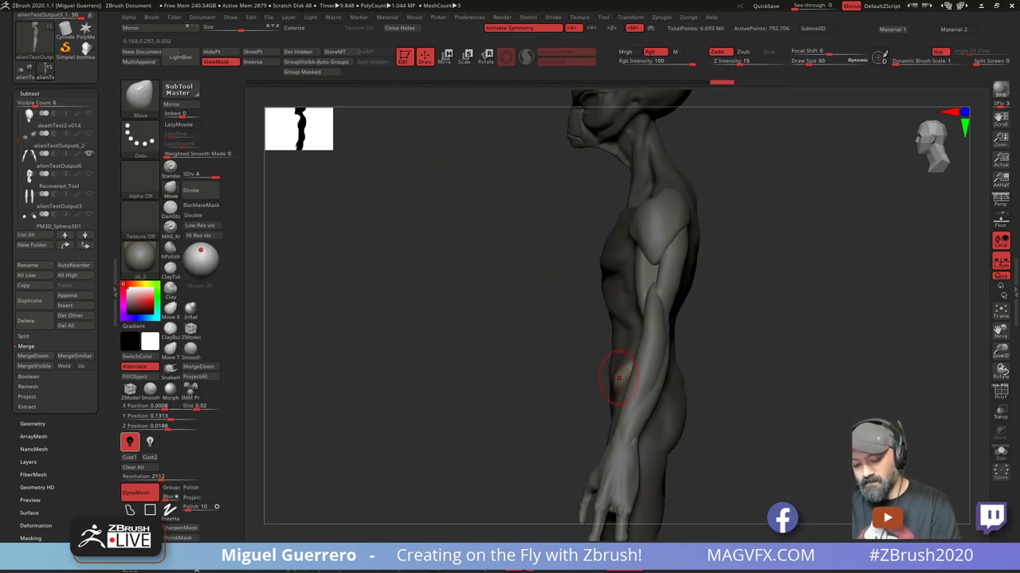
key("bracketright")
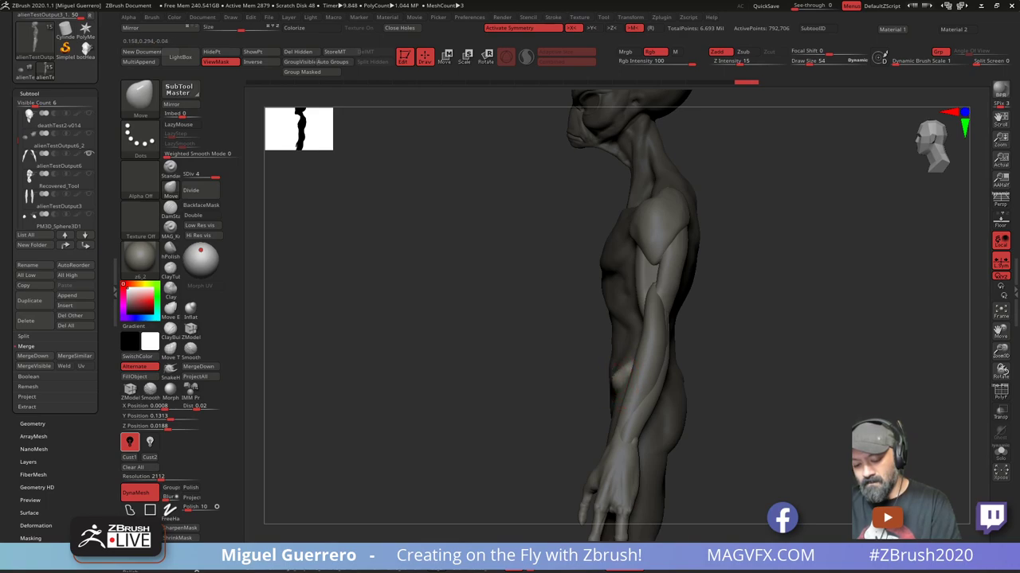
left_click_drag(609, 369, 614, 371)
left_click_drag(366, 350, 444, 345)
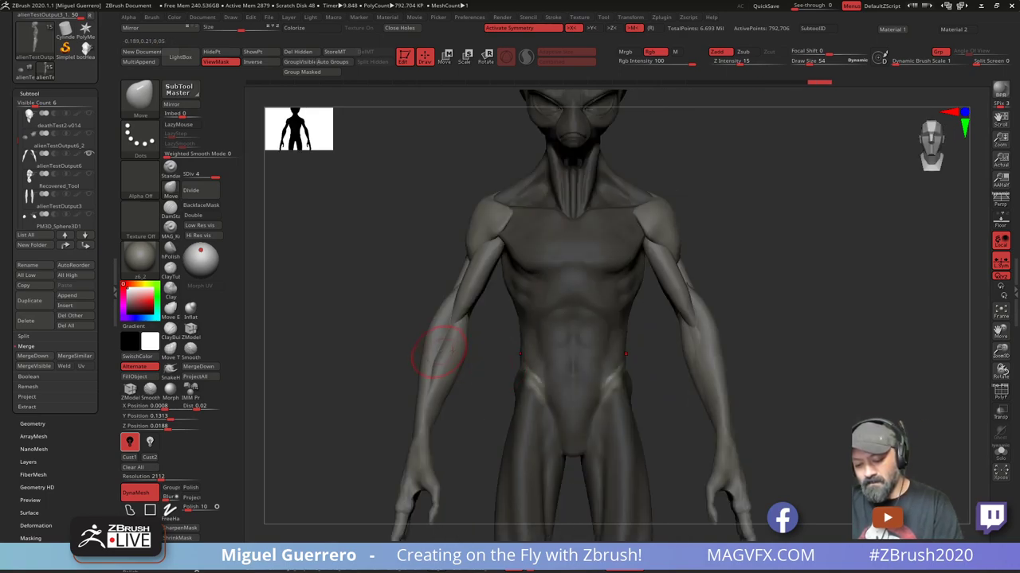
Hide the mask shading and refine the hip crests from the front with the Move brush
right_click_drag(639, 405, 644, 404)
key("ctrl+h")
left_click_drag(602, 389, 617, 386)
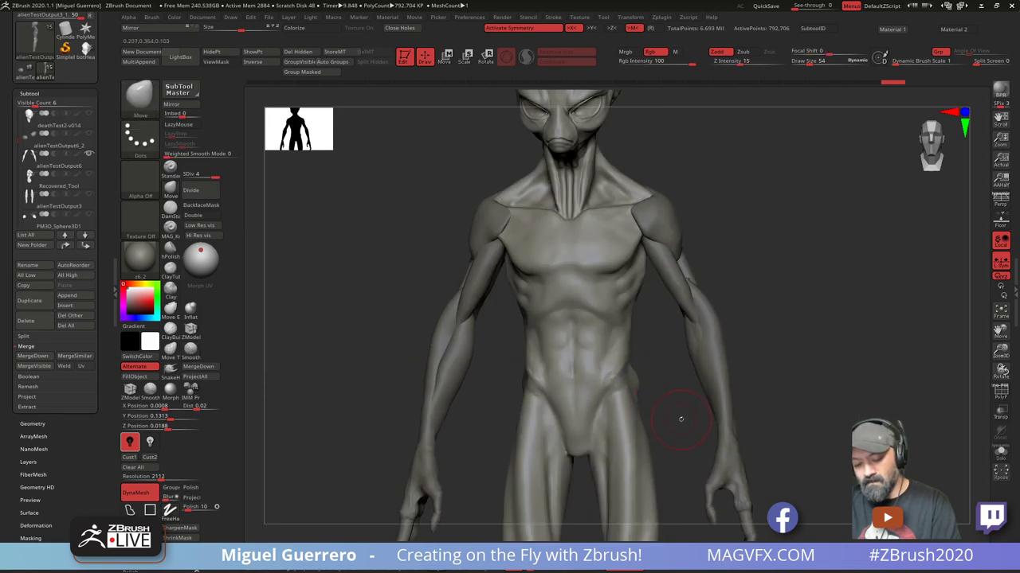
left_click_drag(680, 419, 642, 406)
Review the whole alien figure from several angles and save the tool
mouse_move(307, 348)
left_mouse_down()
mouse_move(378, 353)
mouse_move(390, 326)
mouse_move(390, 346)
left_mouse_up()
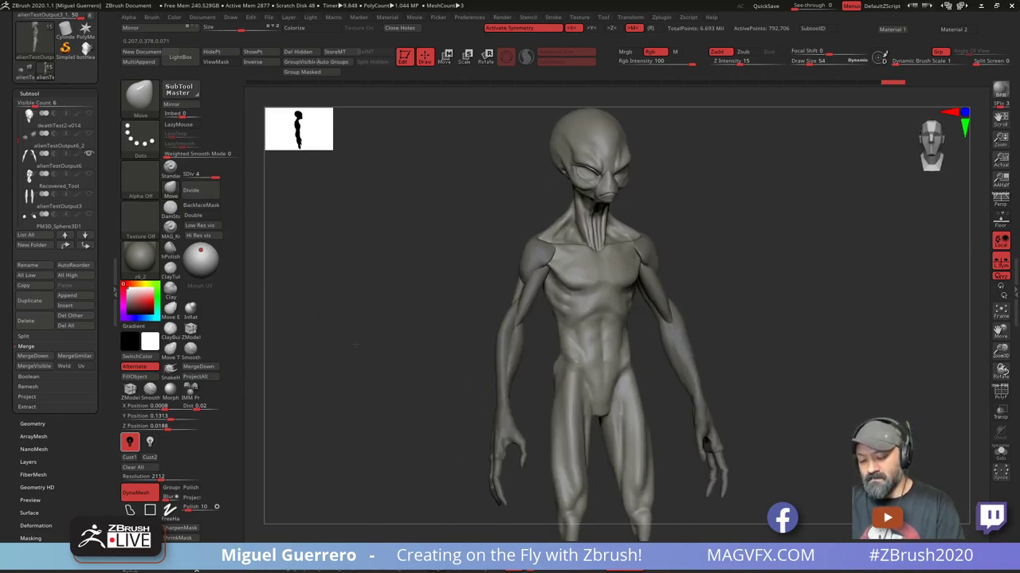
right_click_drag(390, 346, 379, 321, "ctrl")
mouse_move(378, 321)
left_mouse_down()
mouse_move(387, 326)
mouse_move(360, 346)
left_mouse_up()
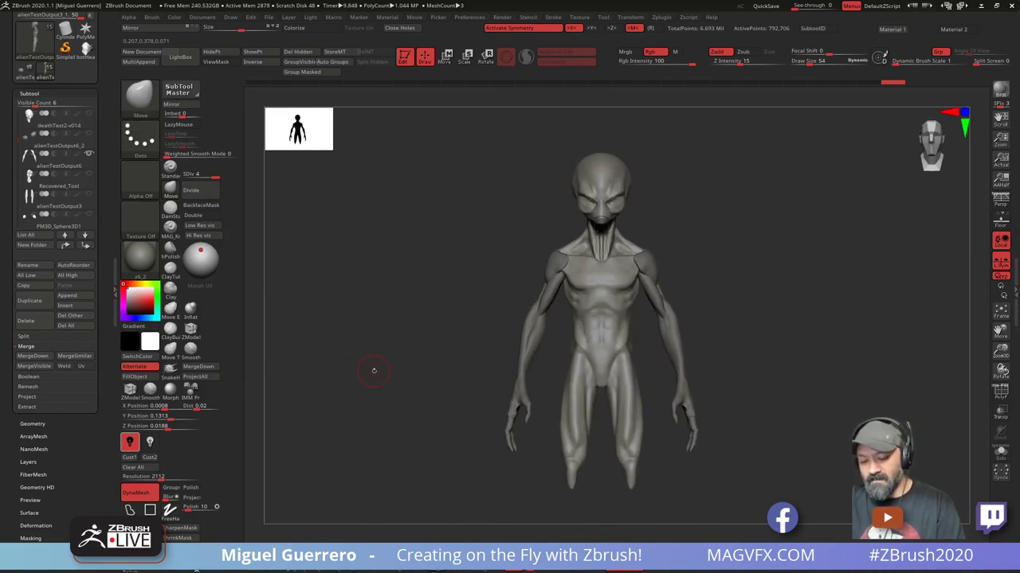
left_click_drag(103, 183, 104, 274)
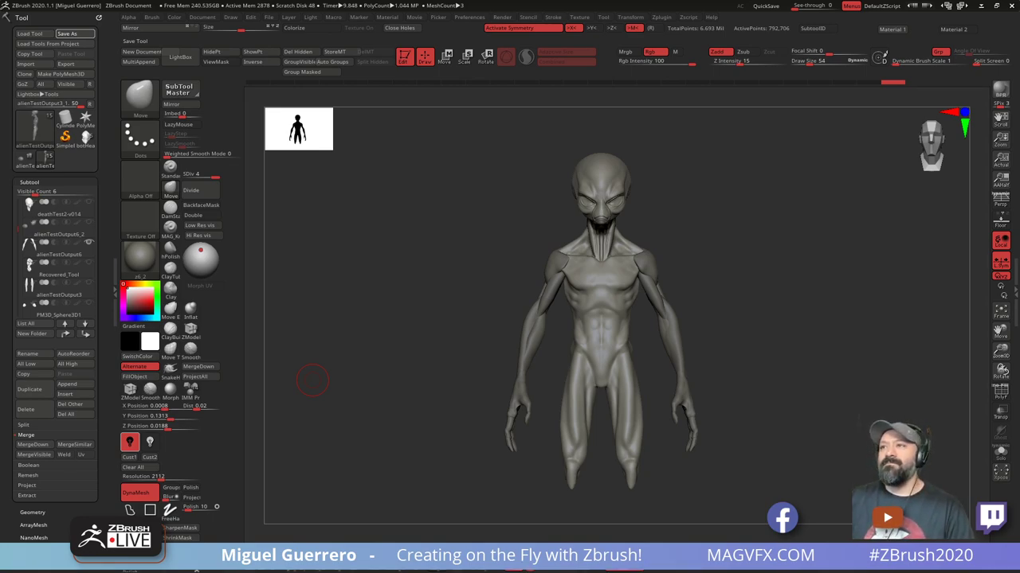
Switch to the botHead04 tool and smooth the tip of the creature's snout
mouse_move(86, 141)
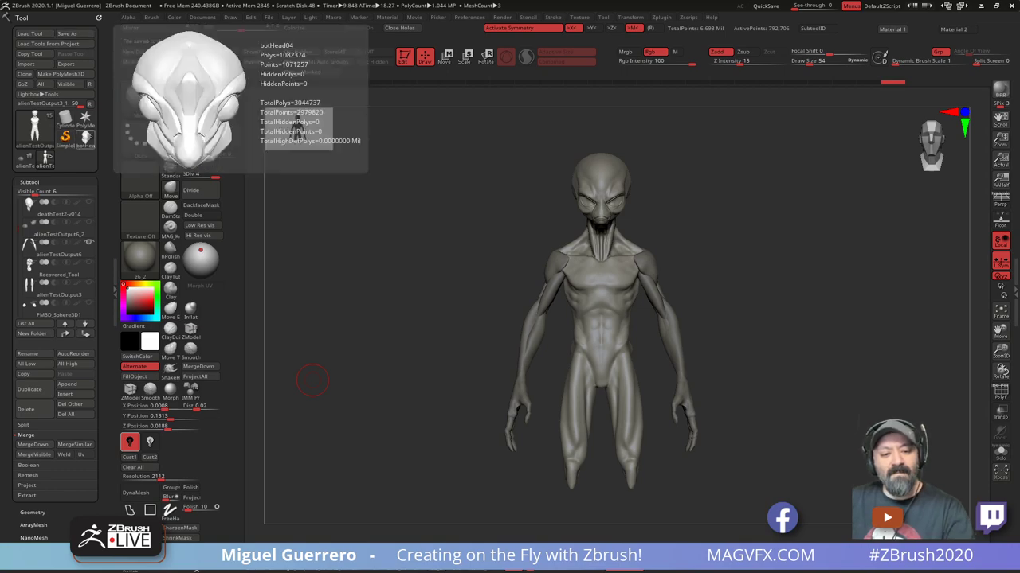
left_click_drag(353, 296, 363, 285)
left_click(85, 141)
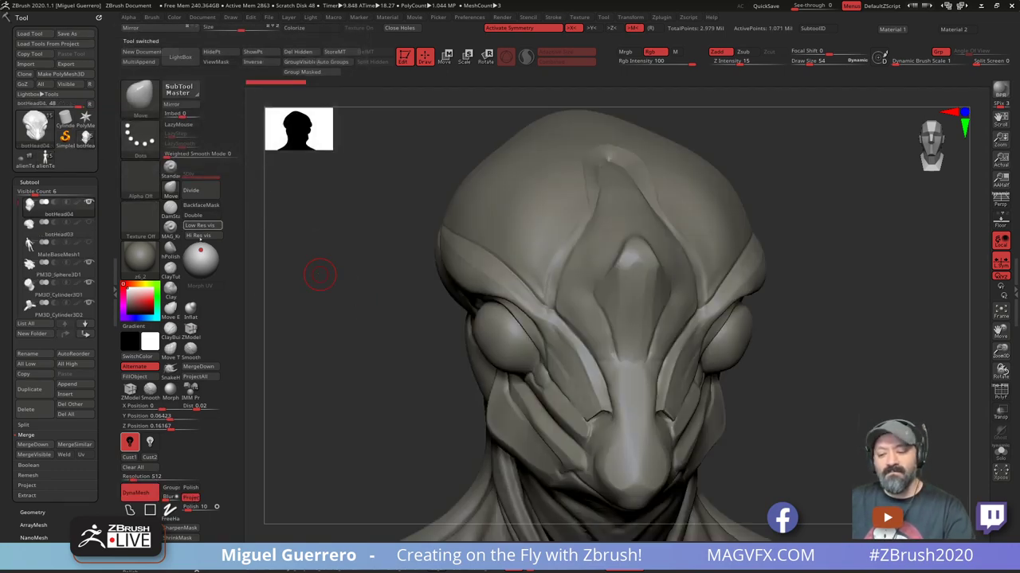
key("space")
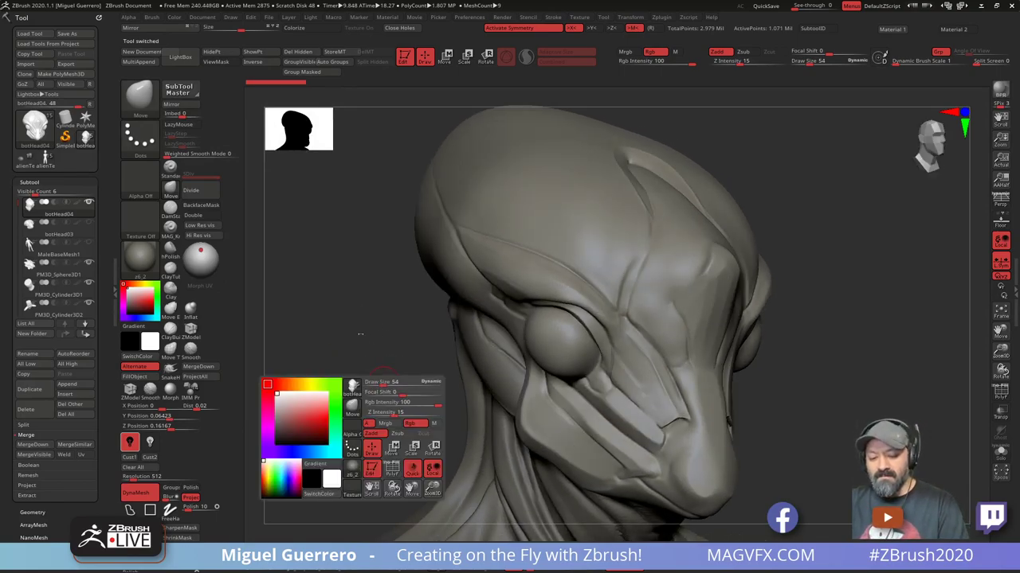
left_click_drag(345, 334, 361, 348)
right_click_drag(361, 347, 360, 335, "ctrl")
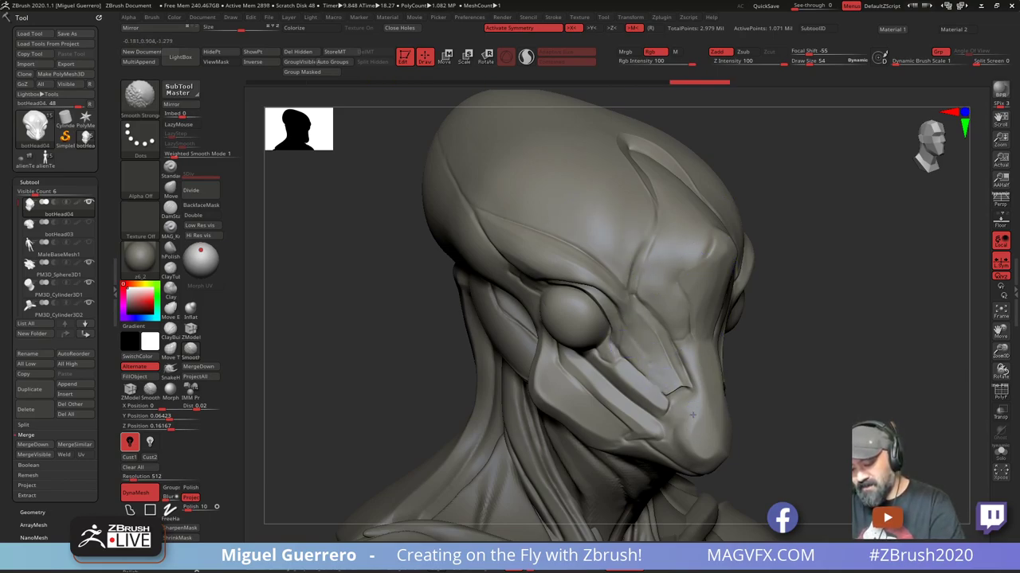
left_click_drag(696, 424, 700, 441, "shift")
mouse_move(394, 380)
left_mouse_down("alt")
mouse_move(388, 339)
mouse_move(372, 341)
mouse_move(374, 368)
mouse_move(434, 367)
left_mouse_up("alt")
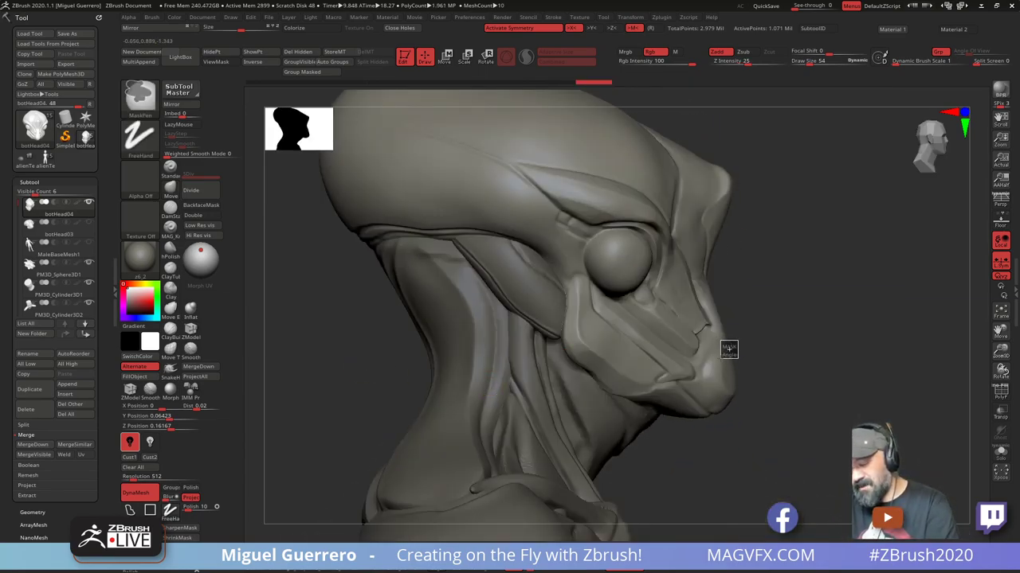
Set the masking stroke to Lasso, then duplicate the botHead04 subtool and hide the original
left_click(727, 357, "ctrl")
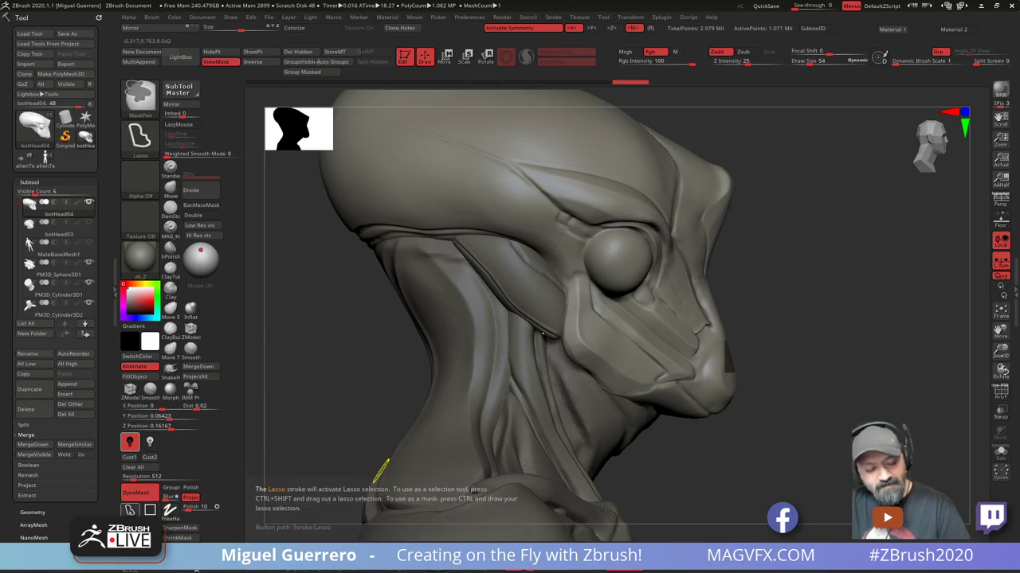
left_click(129, 511)
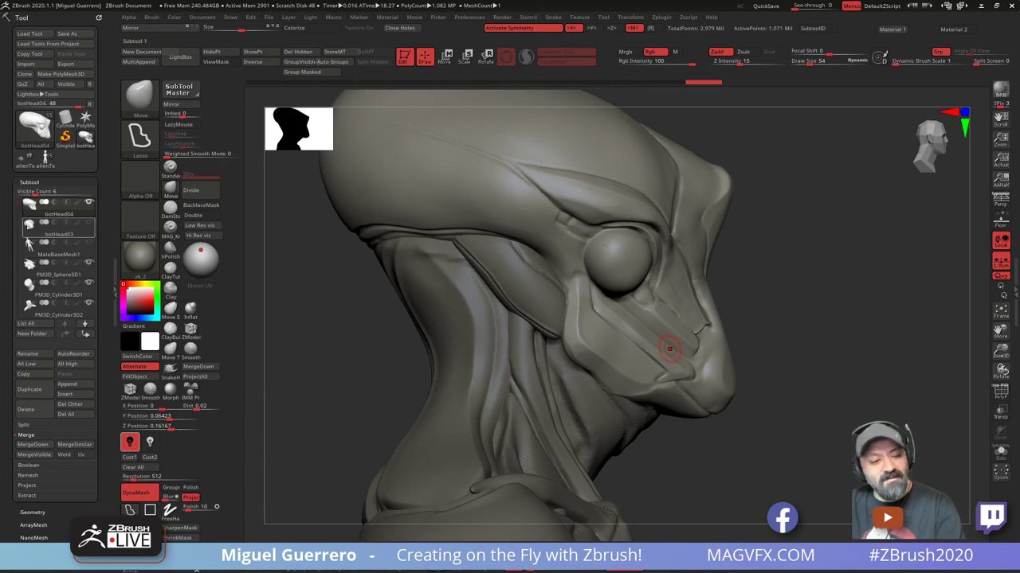
mouse_move(32, 230)
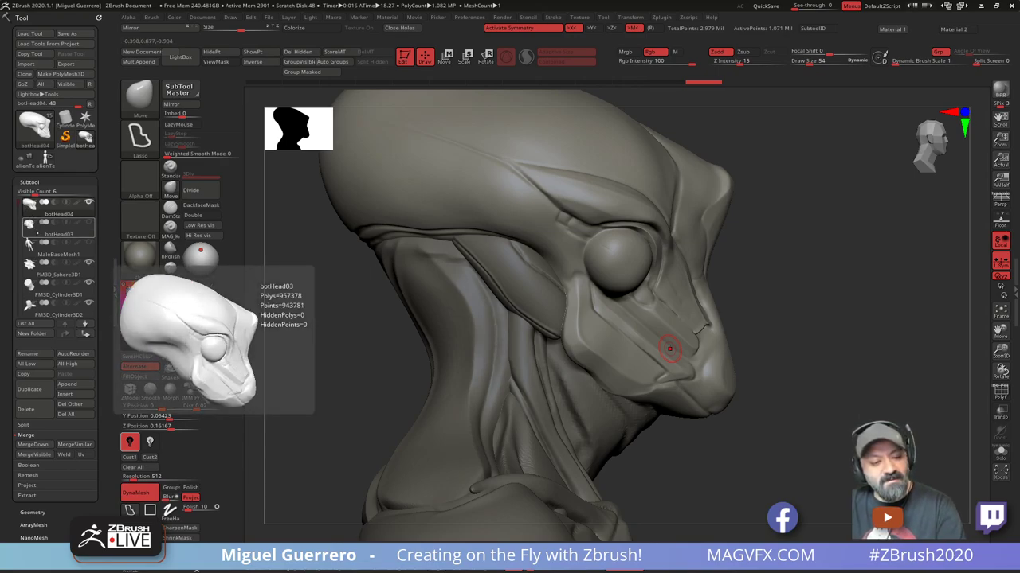
left_click(29, 389)
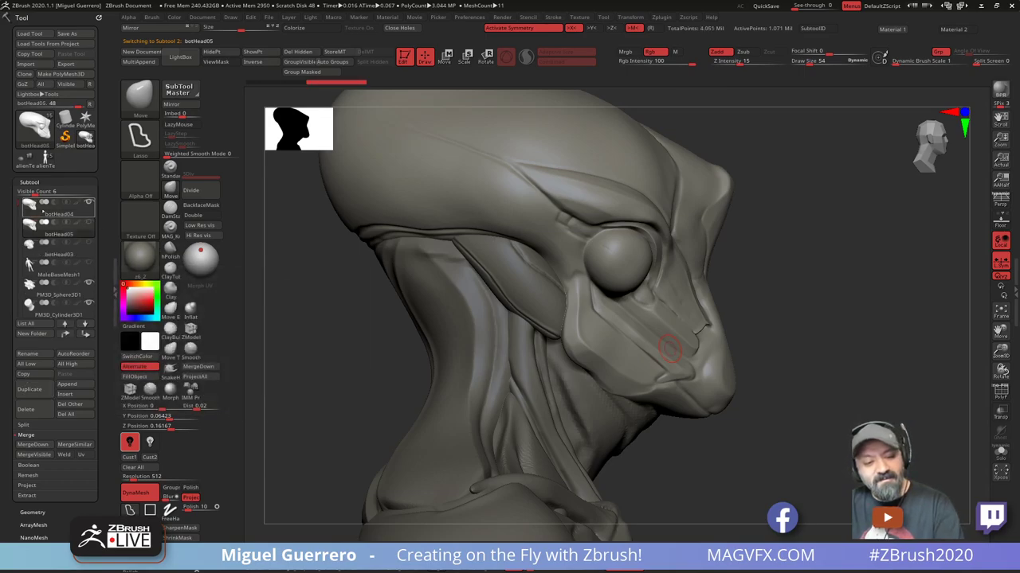
left_click(87, 203)
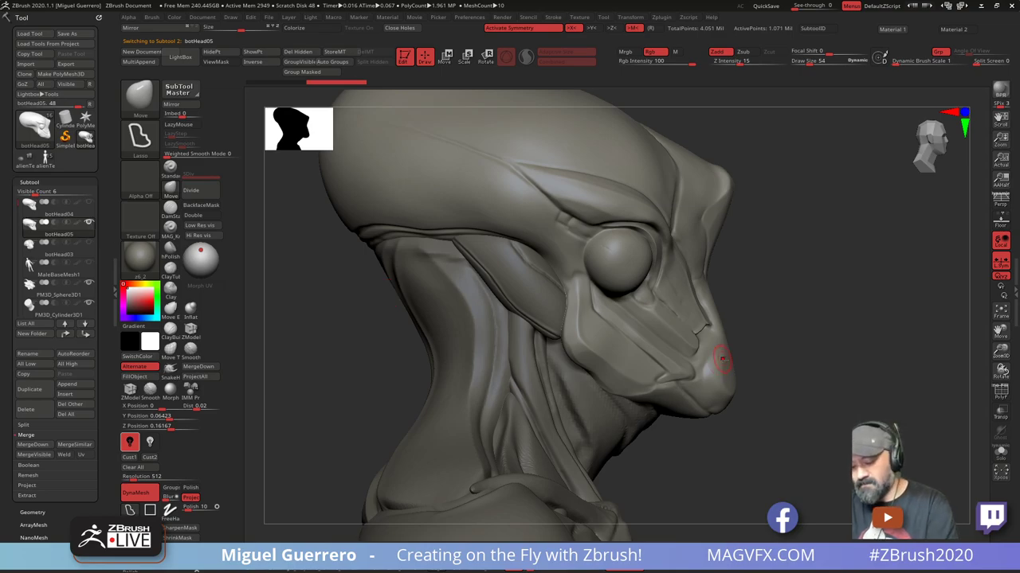
Lasso a mask over the snout tip of the duplicated head and invert it
mouse_move(743, 347)
left_mouse_down("ctrl")
mouse_move(724, 368)
mouse_move(737, 398)
mouse_move(751, 352)
left_mouse_up("ctrl")
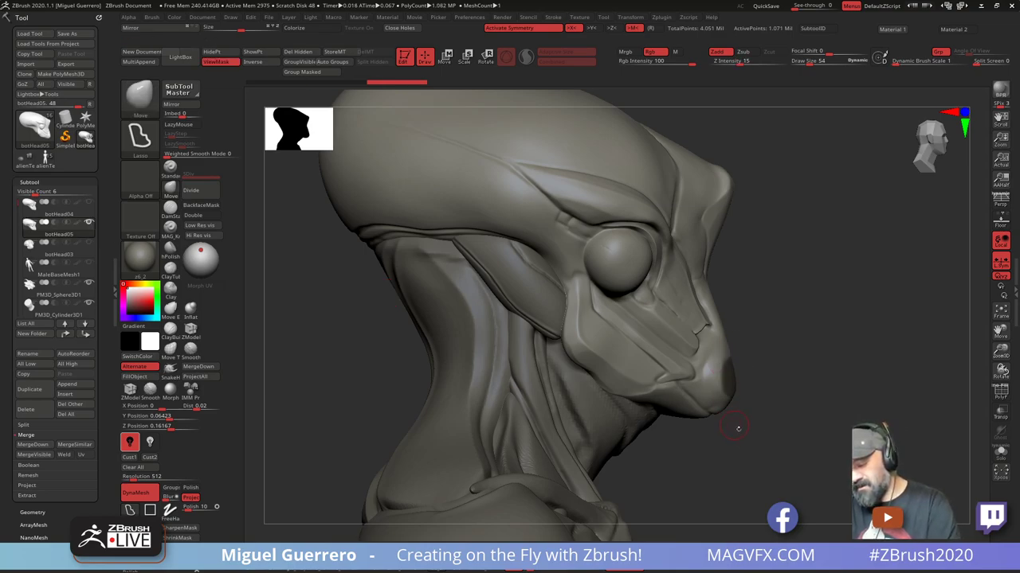
left_click_drag(738, 428, 747, 398)
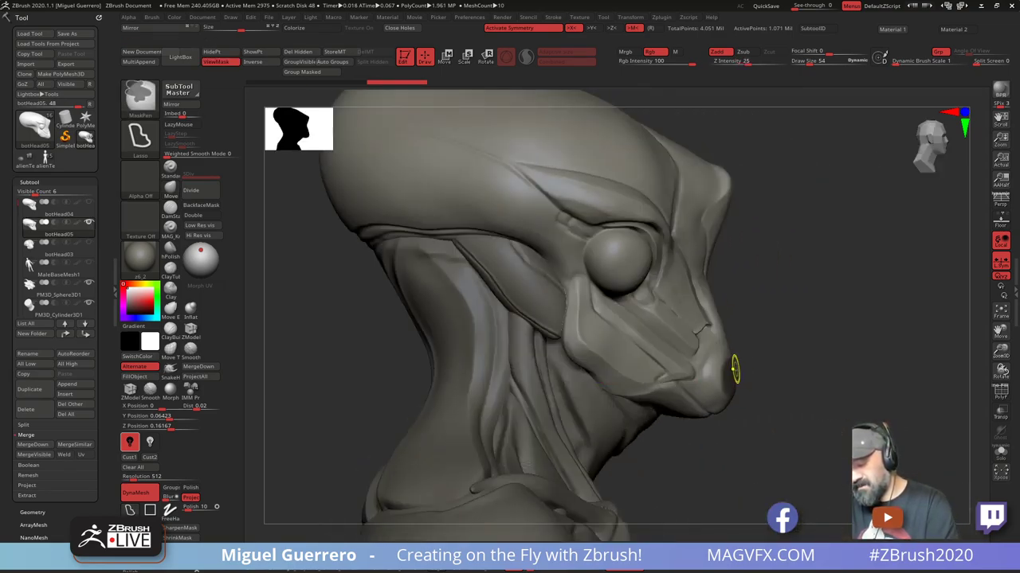
left_click_drag(741, 348, 731, 352, "ctrl")
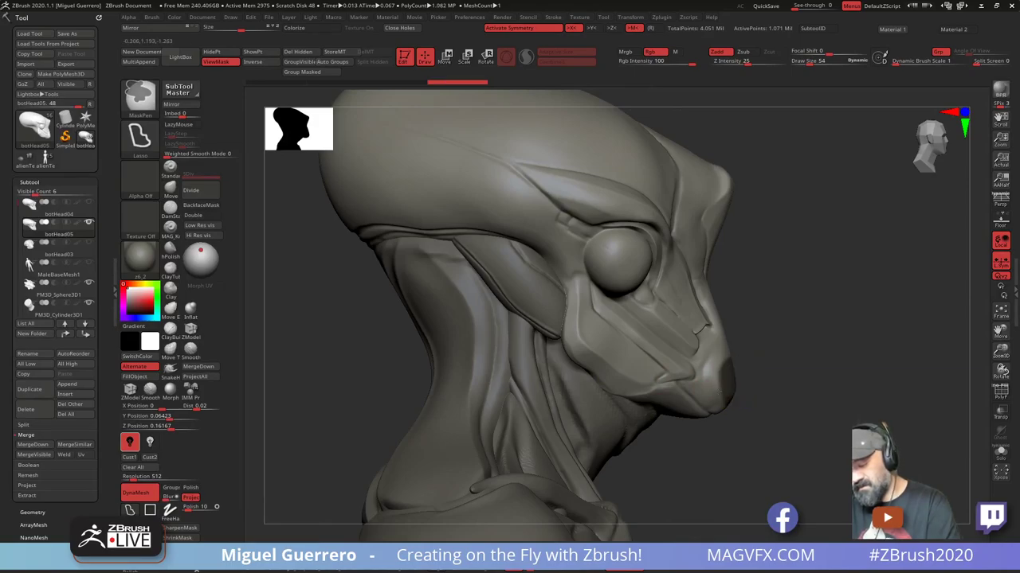
left_click(744, 423, "ctrl")
Pull the unmasked snout tip forward with an enlarged Move brush and clear the mask
key("b")
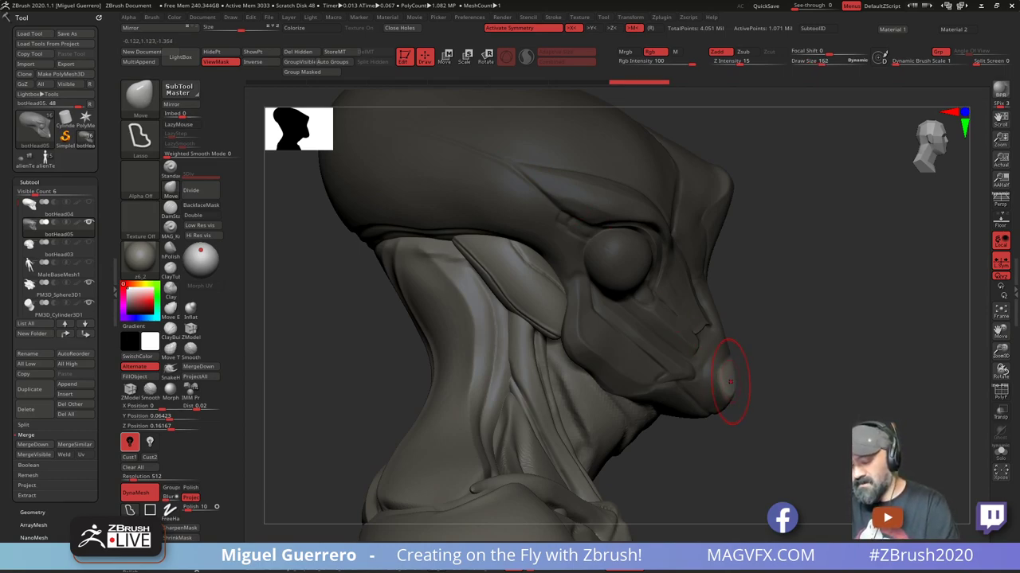
left_click_drag(729, 381, 728, 380)
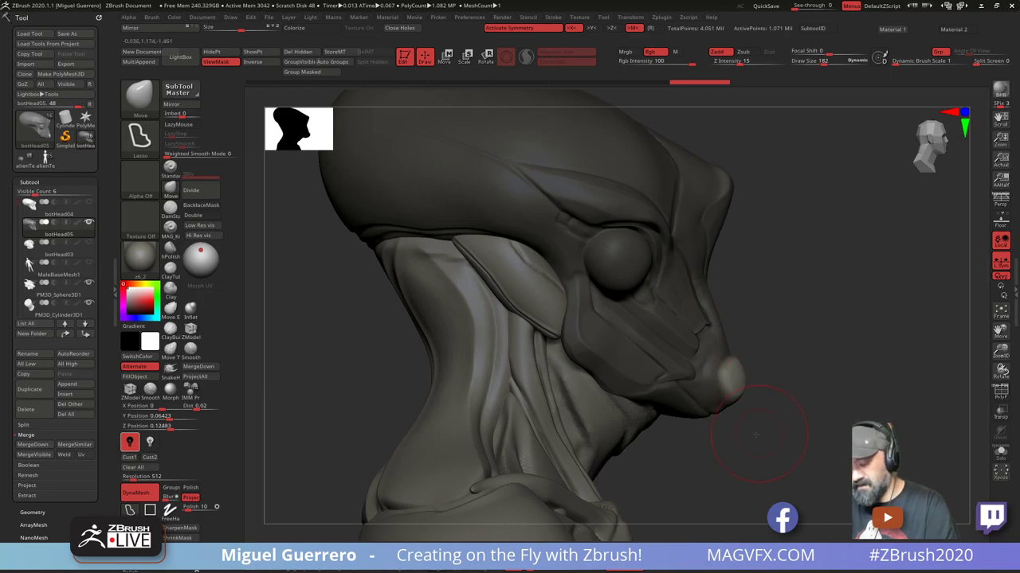
left_click_drag(756, 435, 626, 392, "shift")
mouse_move(526, 368)
left_mouse_down("alt")
mouse_move(425, 356)
mouse_move(629, 374)
left_mouse_up("alt")
mouse_move(688, 355)
left_mouse_down("ctrl")
mouse_move(706, 363)
mouse_move(650, 348)
left_mouse_up("ctrl")
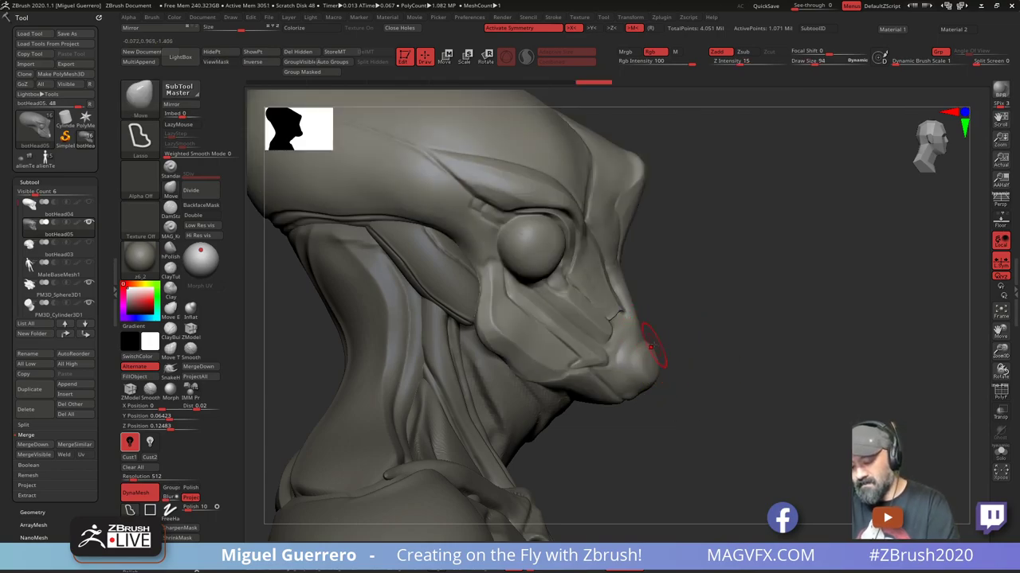
Lasso a mask over the front edge of the extended snout tip
key("ctrl")
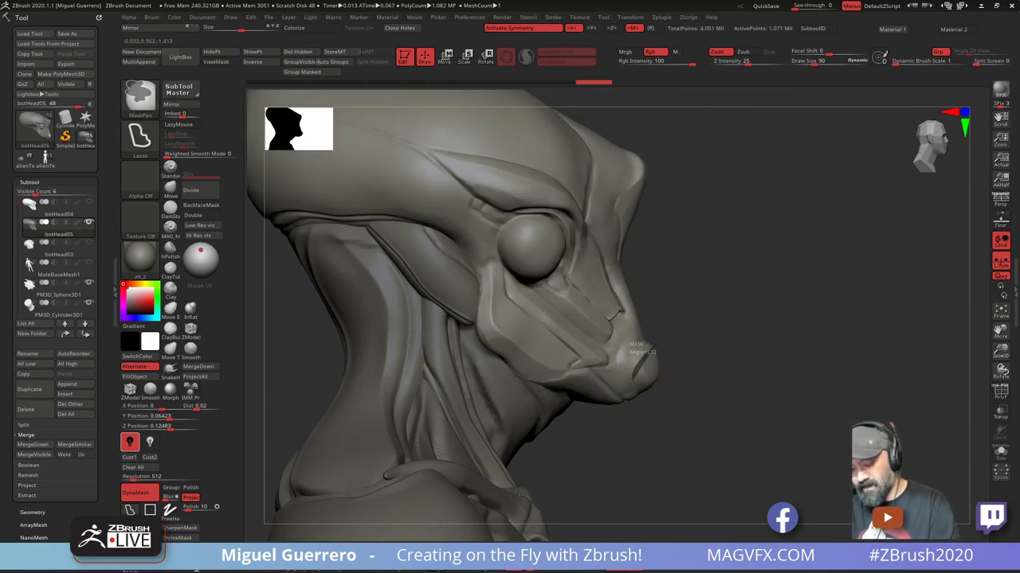
mouse_move(634, 382)
left_mouse_down("ctrl")
mouse_move(642, 406)
mouse_move(680, 368)
left_mouse_up("ctrl")
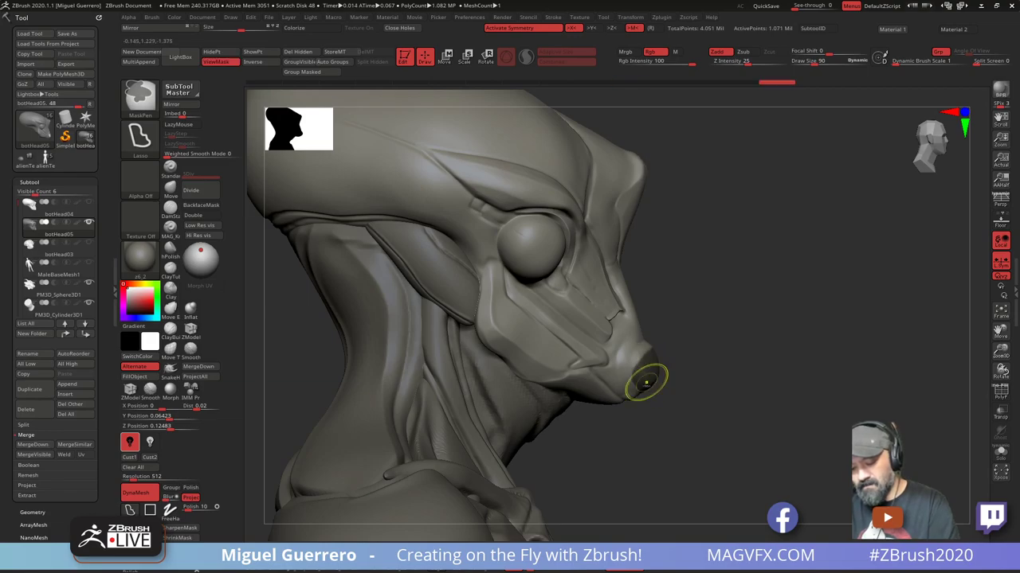
left_click(636, 388, "ctrl")
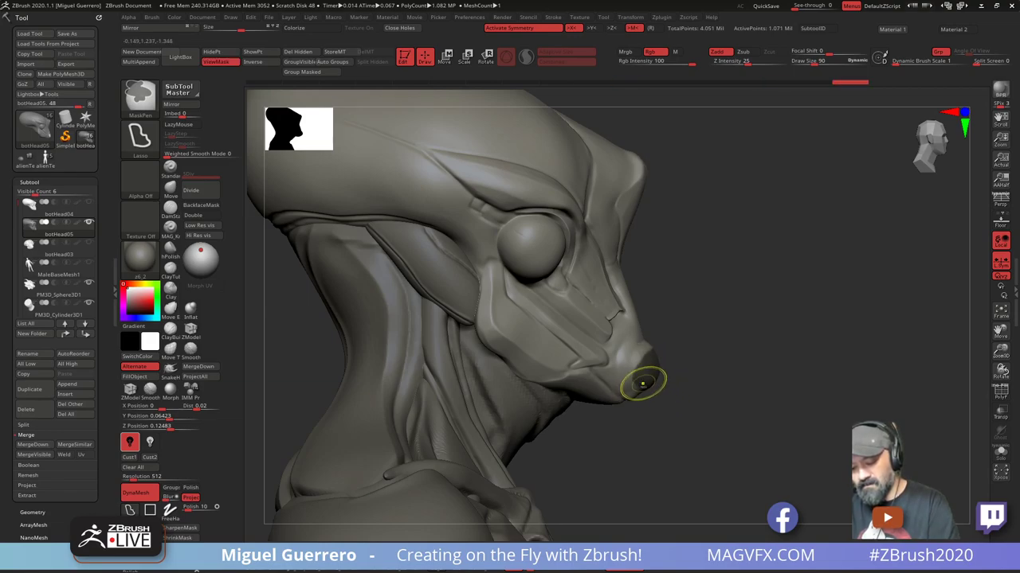
Invert the mask so that only the snout tip is editable and place the transform gizmo on the tip
left_click(667, 401, "ctrl")
key("w")
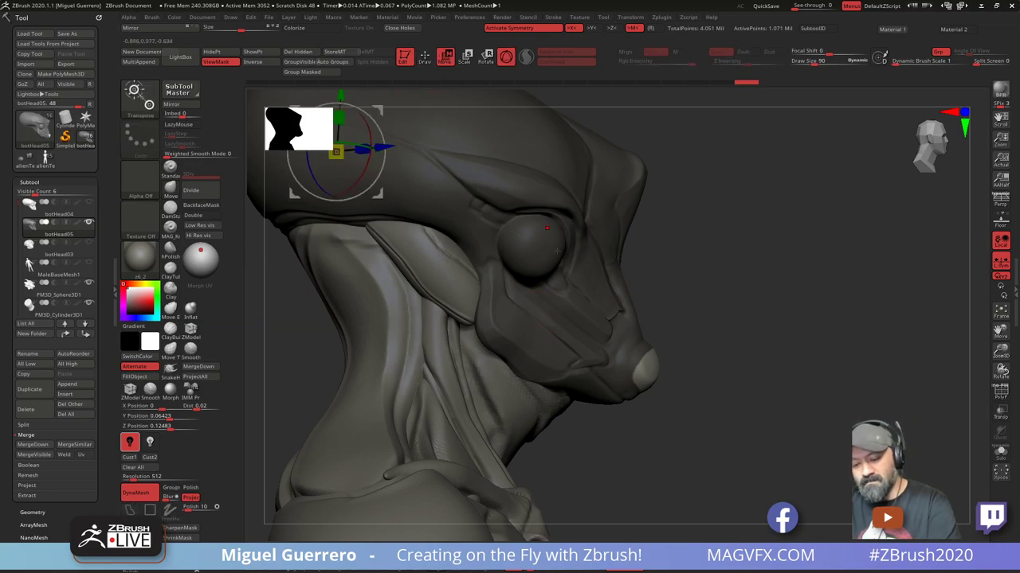
left_click_drag(680, 417, 705, 405, "shift")
left_click(415, 374, "alt")
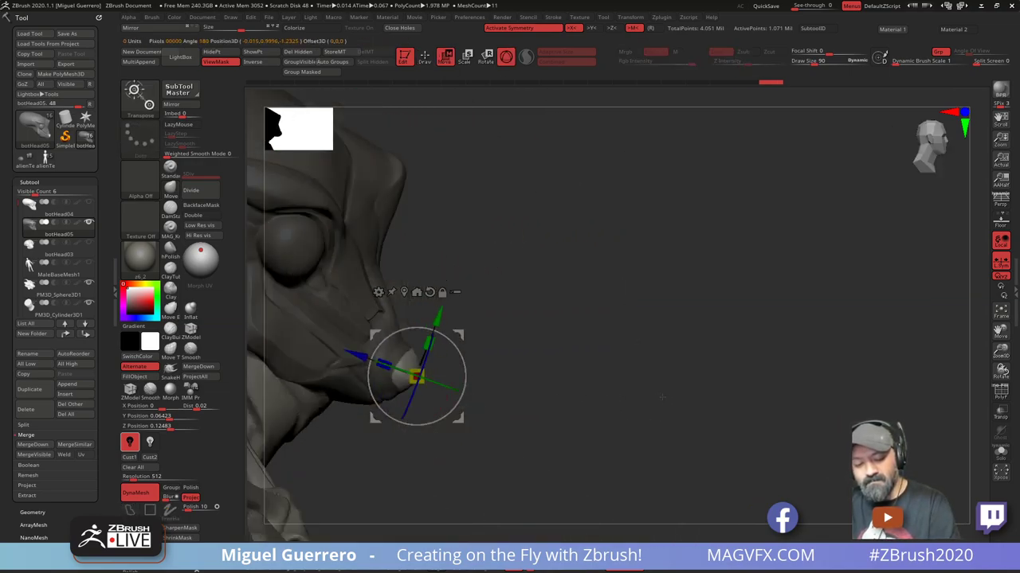
left_click_drag(355, 355, 336, 349)
left_click_drag(501, 414, 771, 412, "alt")
key("ctrl+z")
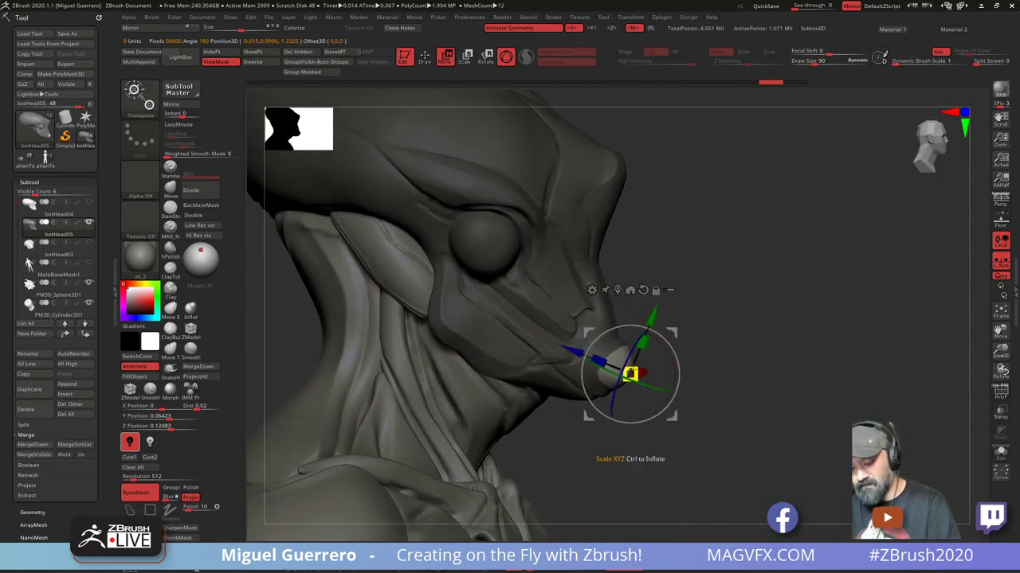
Rescale the unmasked snout tip uniformly and nudge it slightly along the snout's axis
left_click_drag(630, 374, 630, 376)
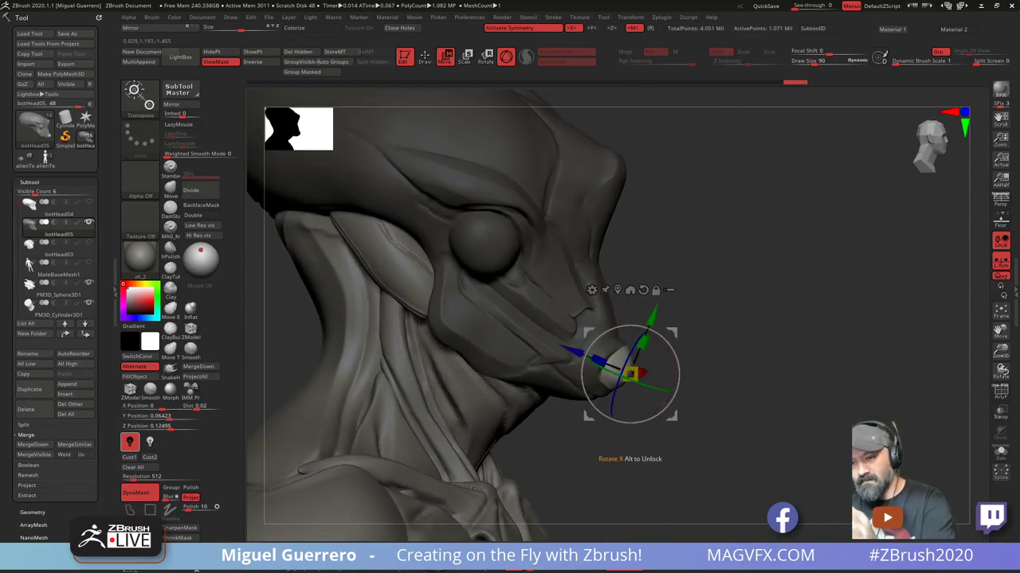
left_click(615, 369, "ctrl")
left_click_drag(698, 473, 677, 469)
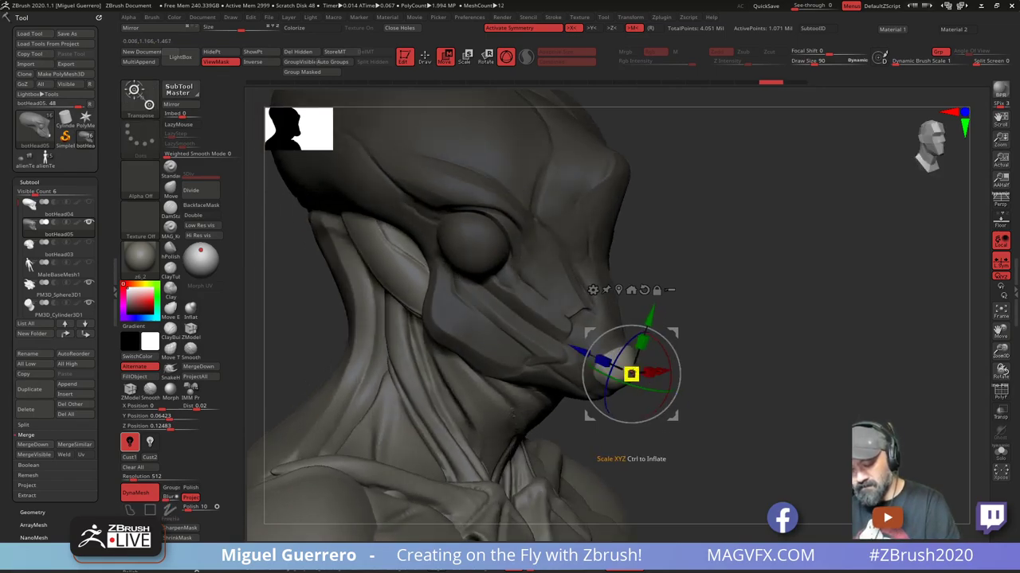
left_click_drag(630, 373, 630, 375)
left_click_drag(695, 452, 737, 454)
left_click_drag(573, 352, 571, 350)
left_click_drag(709, 457, 637, 459)
Return to Draw mode with the Move brush and clear the mask from the head
key("q")
left_click_drag(400, 289, 413, 342)
mouse_move(400, 338)
left_mouse_down()
mouse_move(375, 353)
mouse_move(387, 339)
mouse_move(398, 370)
left_mouse_up()
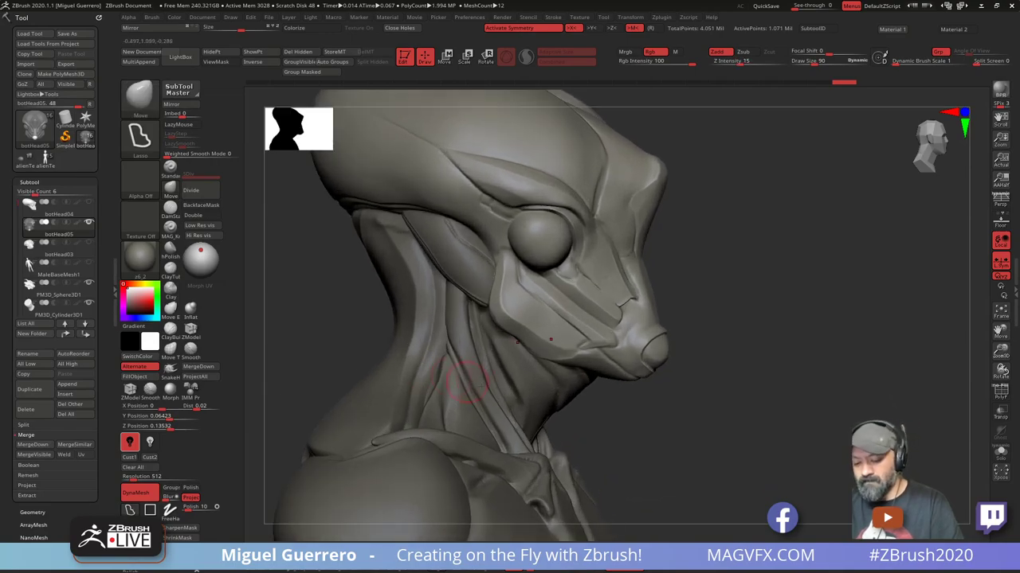
Change the display material to MAG_Red and view the bust from the front and above
mouse_move(649, 387)
left_mouse_down()
mouse_move(660, 405)
mouse_move(608, 425)
left_mouse_up()
left_click_drag(423, 358, 388, 315, "alt")
left_click(330, 570)
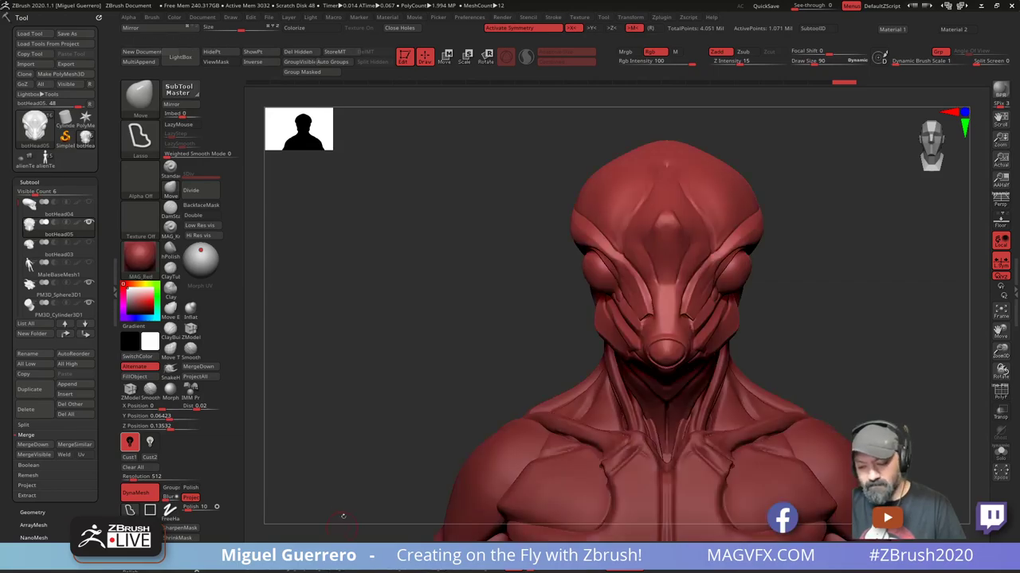
left_click_drag(413, 387, 394, 371, "alt")
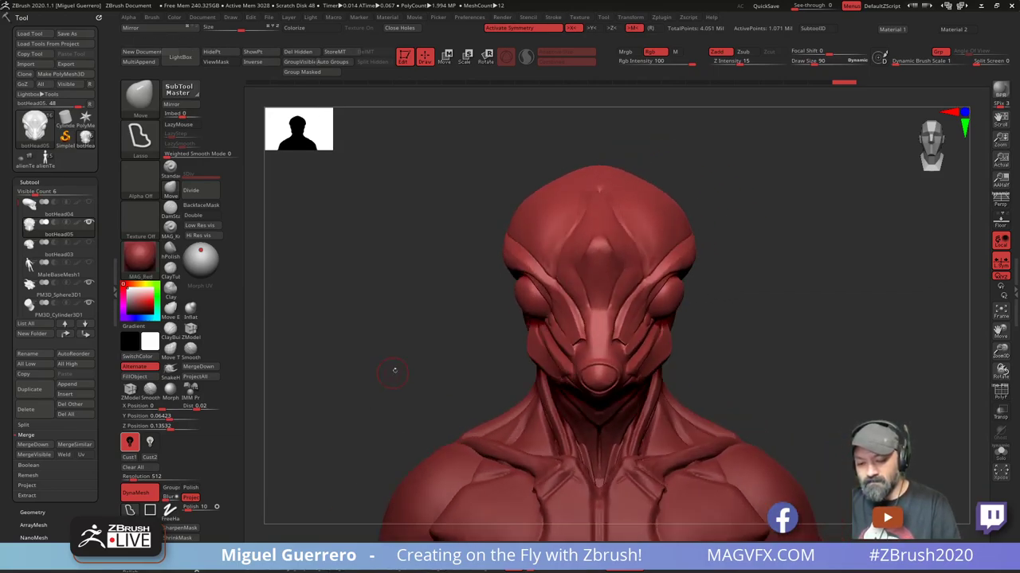
mouse_move(436, 303)
left_mouse_down()
mouse_move(477, 239)
mouse_move(430, 255)
mouse_move(405, 296)
mouse_move(436, 248)
mouse_move(445, 288)
mouse_move(460, 296)
mouse_move(457, 229)
mouse_move(441, 222)
left_mouse_up()
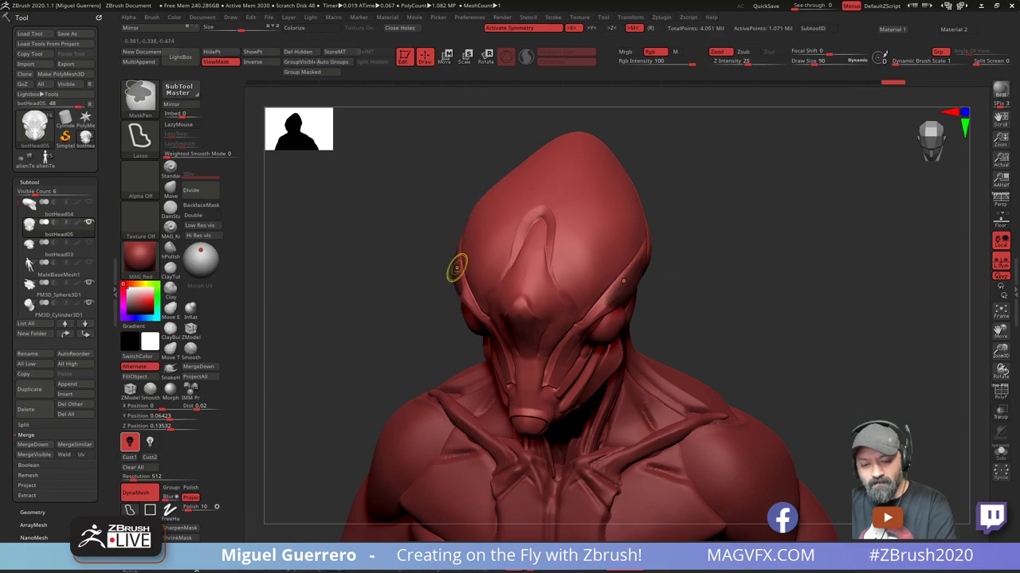
Mask the head so that only the brow ridges above the eyes stay editable
mouse_move(426, 271)
left_mouse_down()
mouse_move(372, 272)
mouse_move(394, 267)
left_mouse_up()
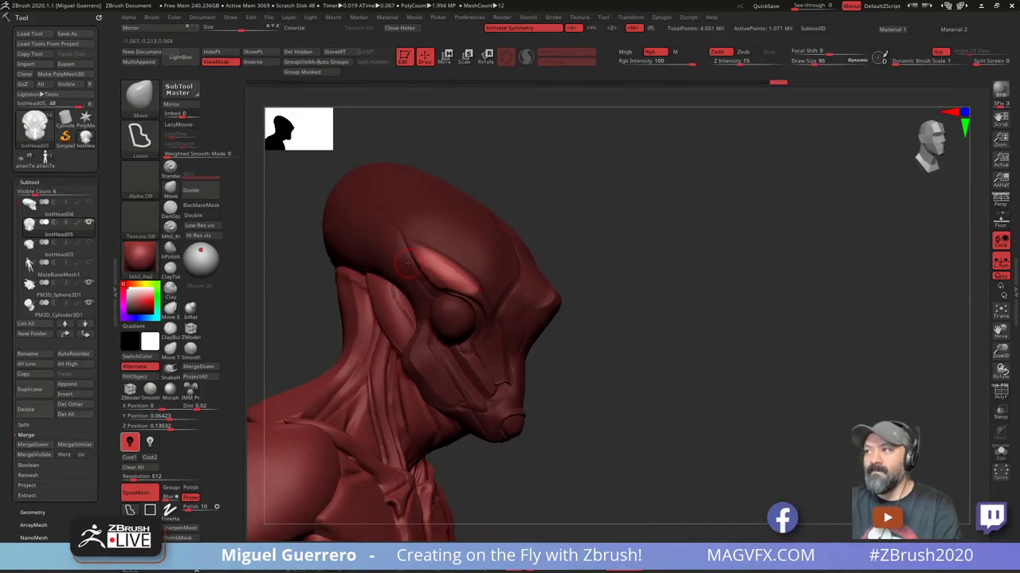
right_click_drag(319, 288, 483, 316, "alt")
left_click_drag(368, 296, 391, 298)
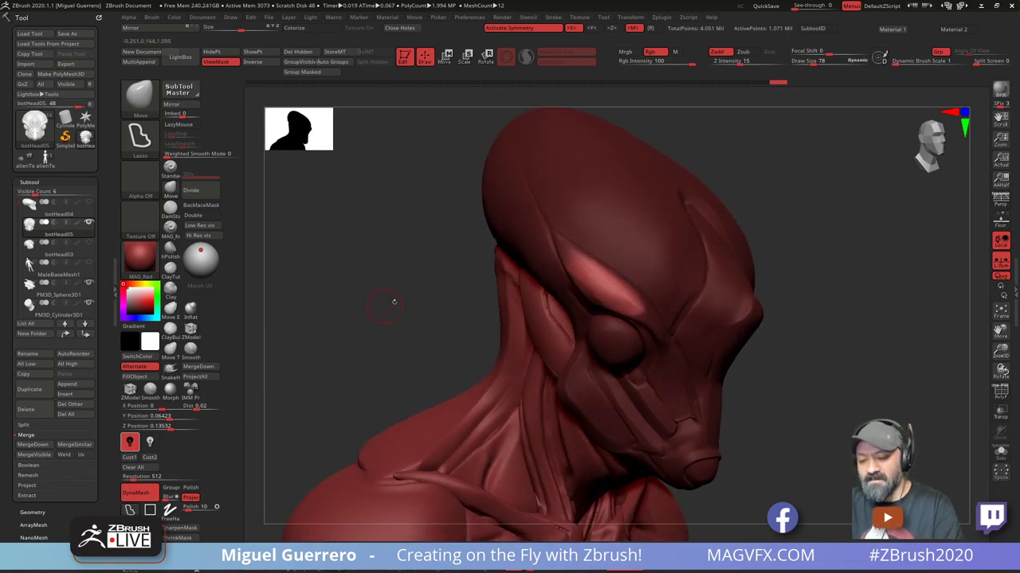
Switch the masking stroke to FreeHand and extend the unmasked brow area to a point at its rear end
key("ctrl")
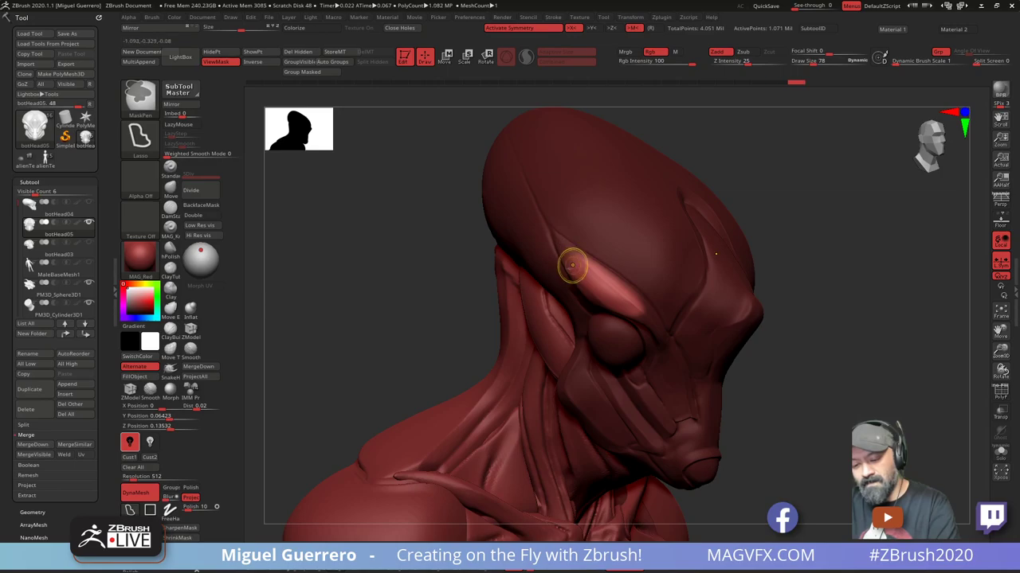
key("ctrl")
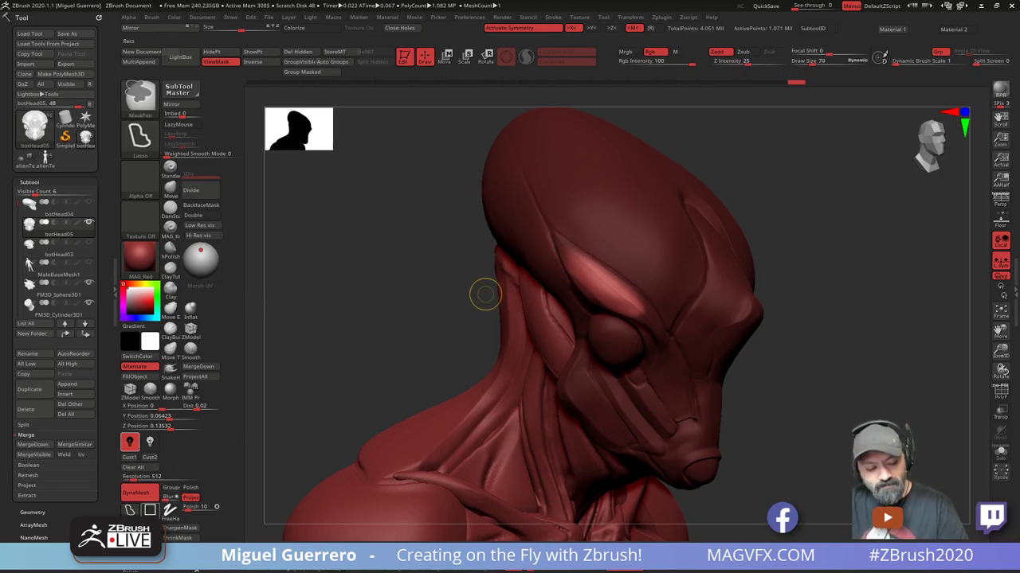
key("ctrl+alt")
key("Escape")
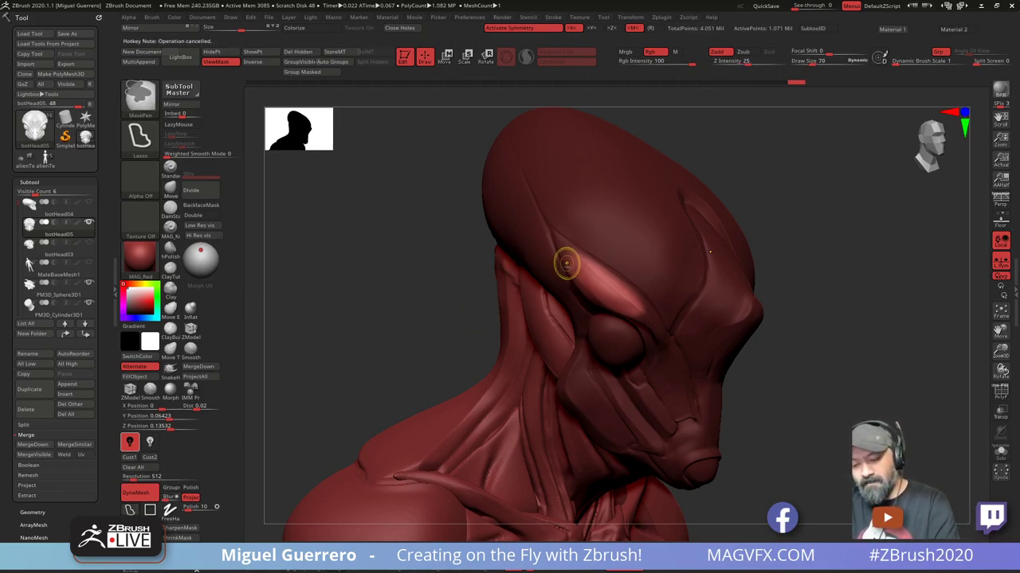
left_click(170, 511, "ctrl")
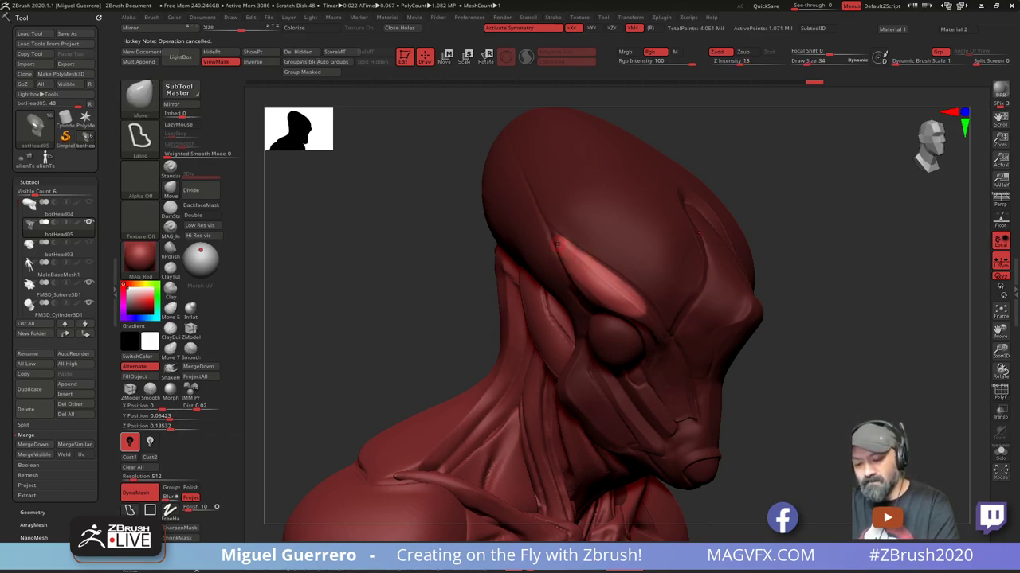
key("ctrl")
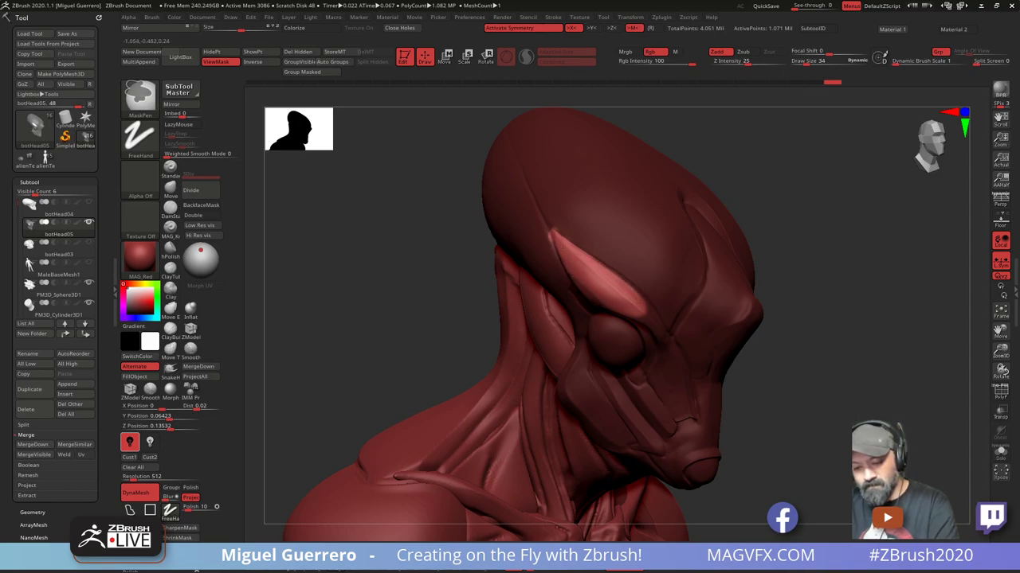
left_click_drag(549, 233, 544, 237, "ctrl")
Using the Move brush at draw size 238, pull the unmasked brow ridges up and outward into pointed horns
mouse_move(462, 255)
left_mouse_down()
mouse_move(410, 252)
mouse_move(419, 293)
left_mouse_up()
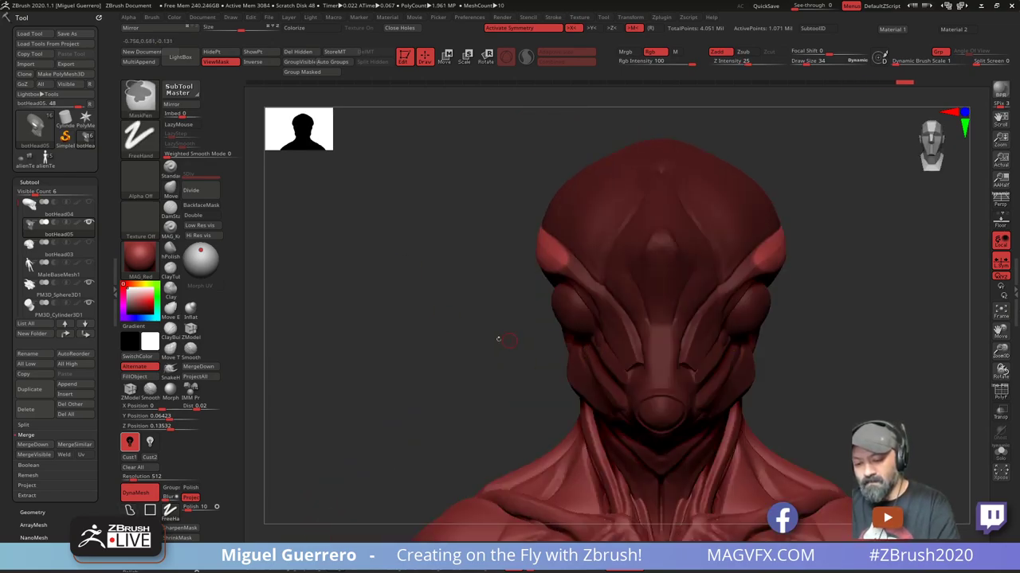
mouse_move(498, 339)
right_mouse_down()
mouse_move(454, 353)
mouse_move(448, 321)
right_mouse_up()
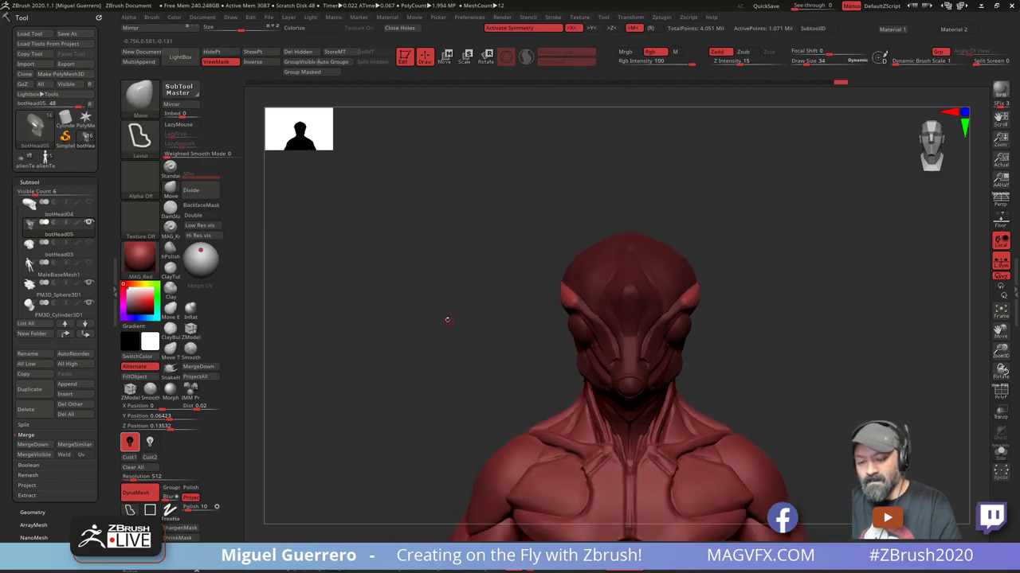
mouse_move(441, 342)
left_mouse_down()
mouse_move(443, 375)
mouse_move(411, 339)
left_mouse_up()
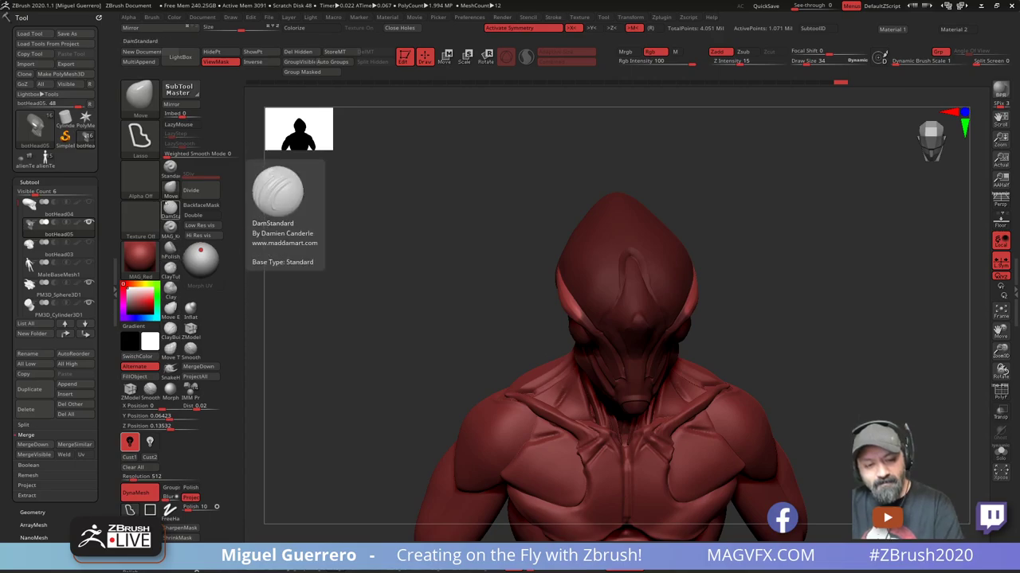
left_click(170, 190)
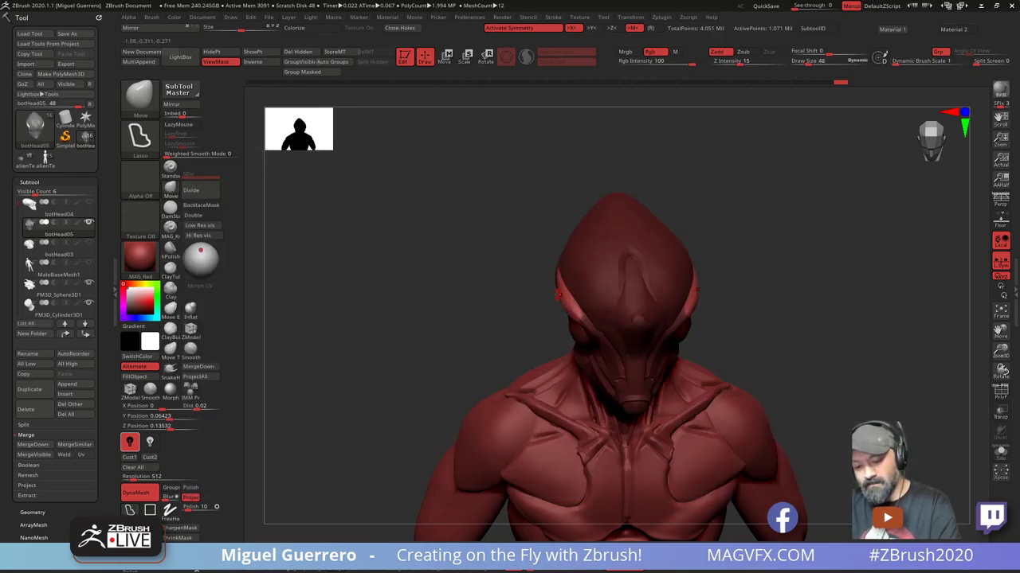
key("bracketright")
key("bracketright")
key("bracketright")
key("bracketright")
key("bracketright")
key("bracketright")
key("bracketright")
key("bracketright")
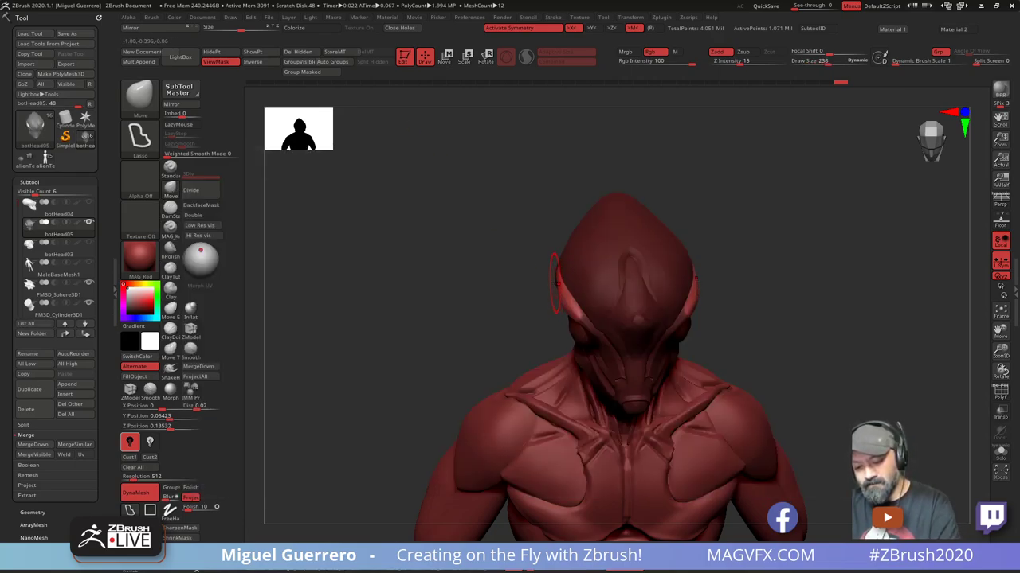
left_click_drag(543, 255, 515, 191)
left_click_drag(487, 279, 470, 363)
left_click_drag(558, 294, 571, 325)
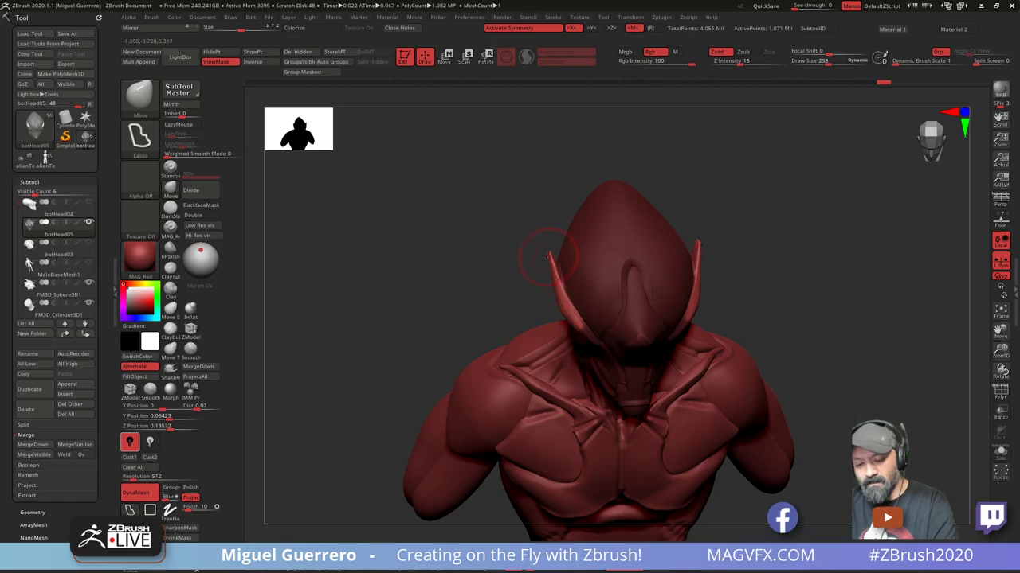
left_click_drag(550, 261, 551, 271)
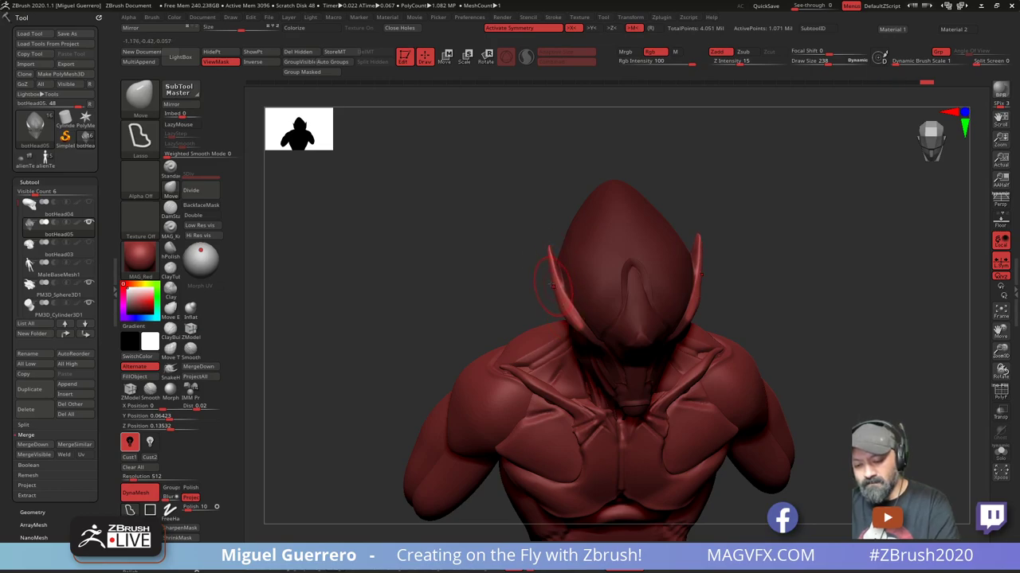
left_click_drag(470, 282, 625, 183)
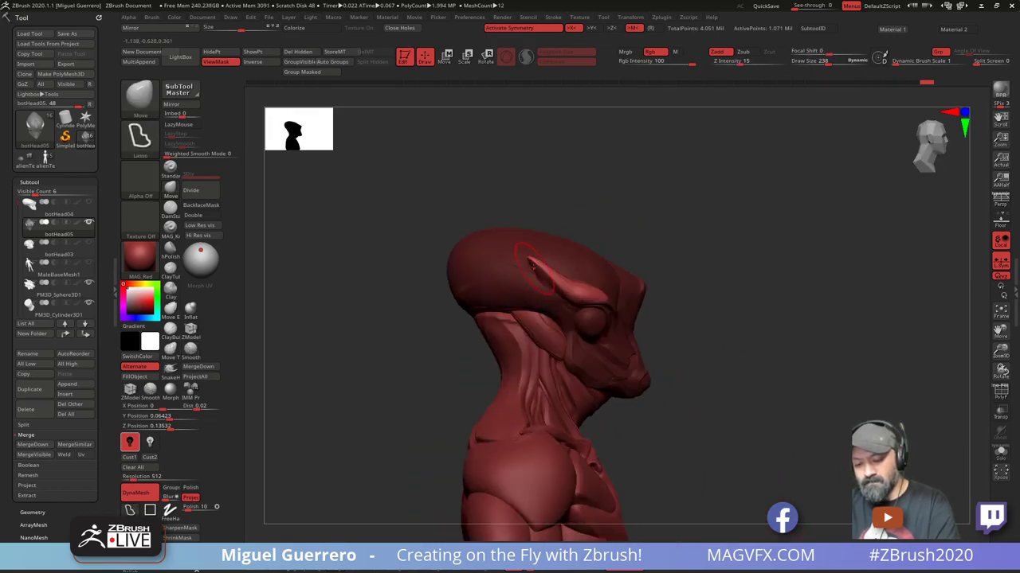
left_click_drag(511, 281, 522, 275)
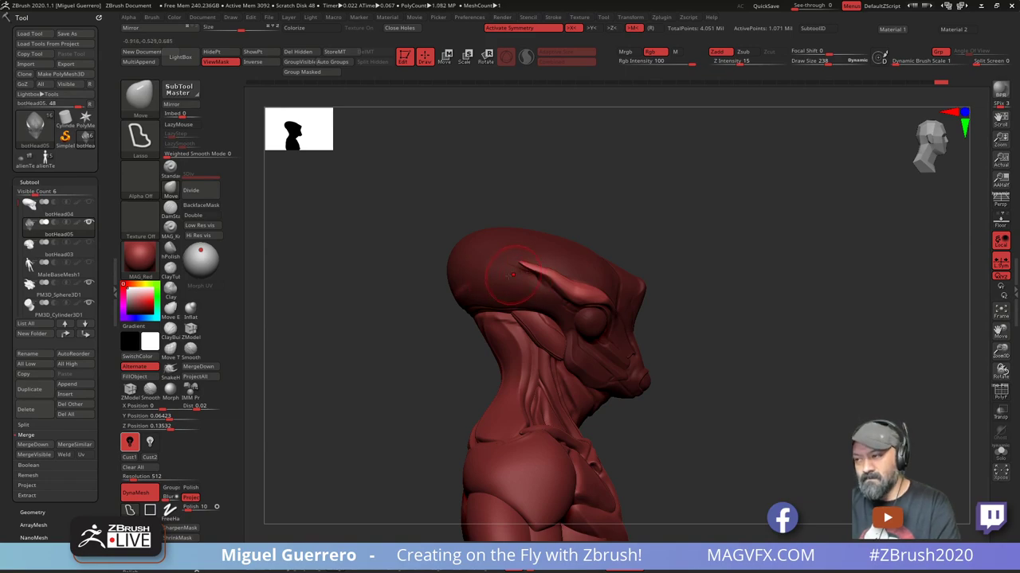
key("ctrl+z")
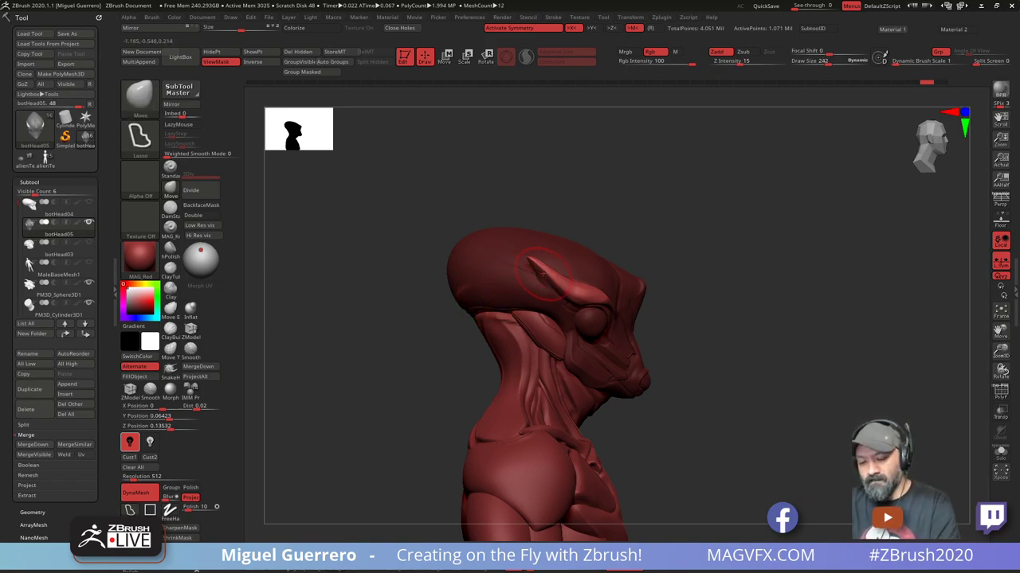
key("ctrl+z")
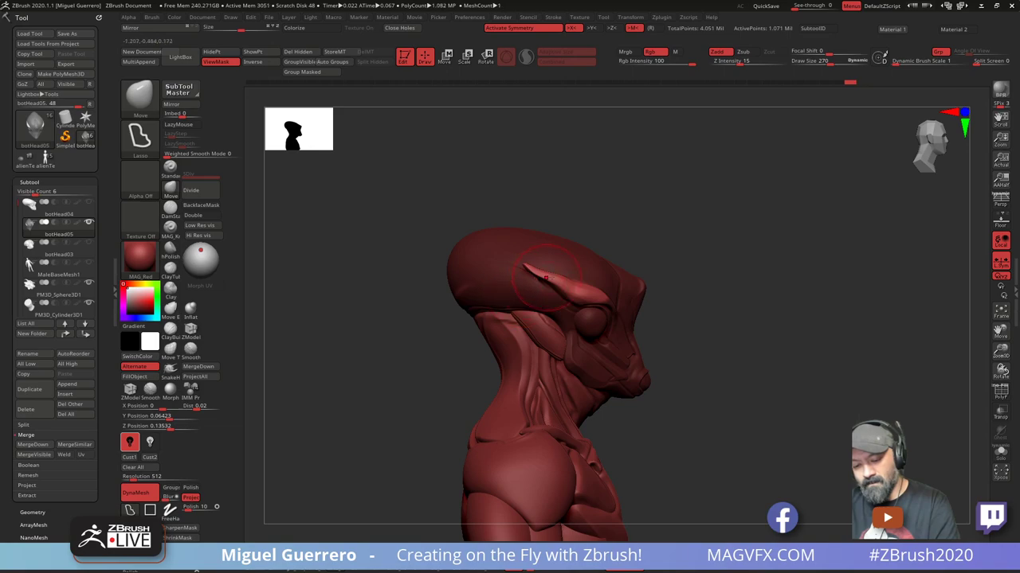
Reshape the horns in side view, drawing their tips further back along the skull
mouse_move(550, 291)
left_mouse_down()
mouse_move(559, 285)
mouse_move(548, 297)
mouse_move(538, 258)
left_mouse_up()
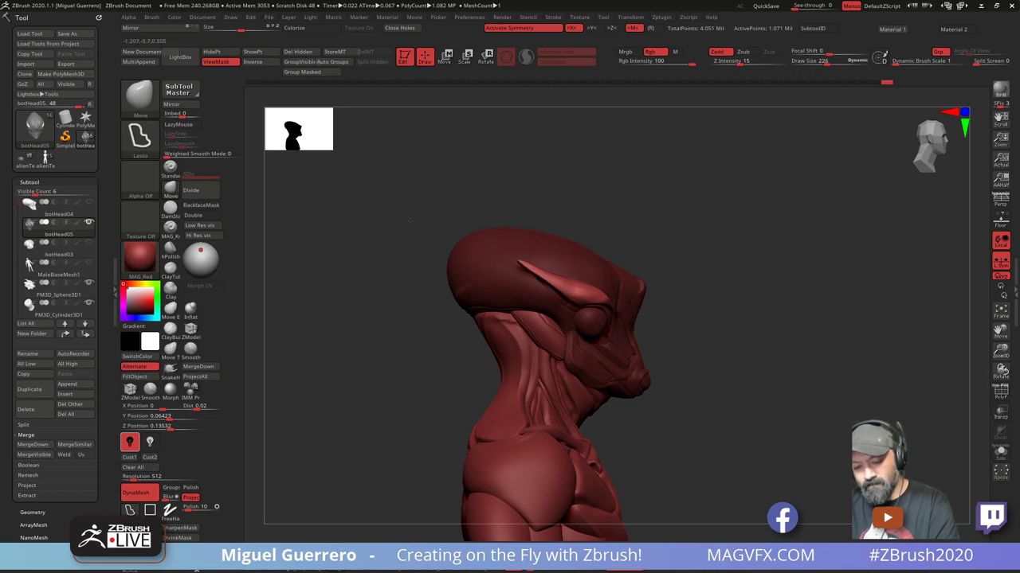
left_click_drag(410, 220, 372, 202)
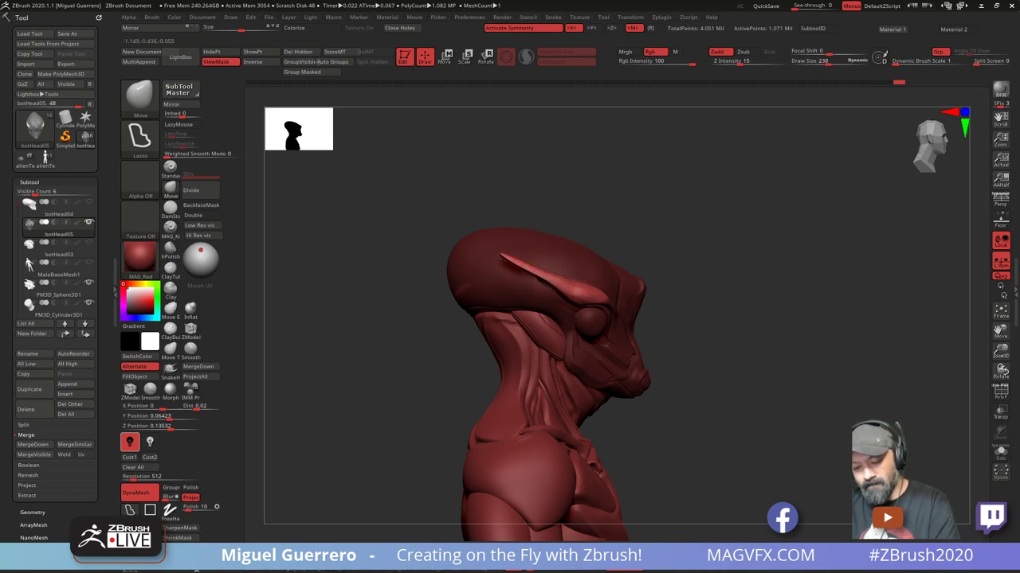
left_click_drag(571, 283, 570, 282)
Push the base of the horns outward from a low view to give them a smoother curve off the brow
left_click_drag(398, 375, 398, 250)
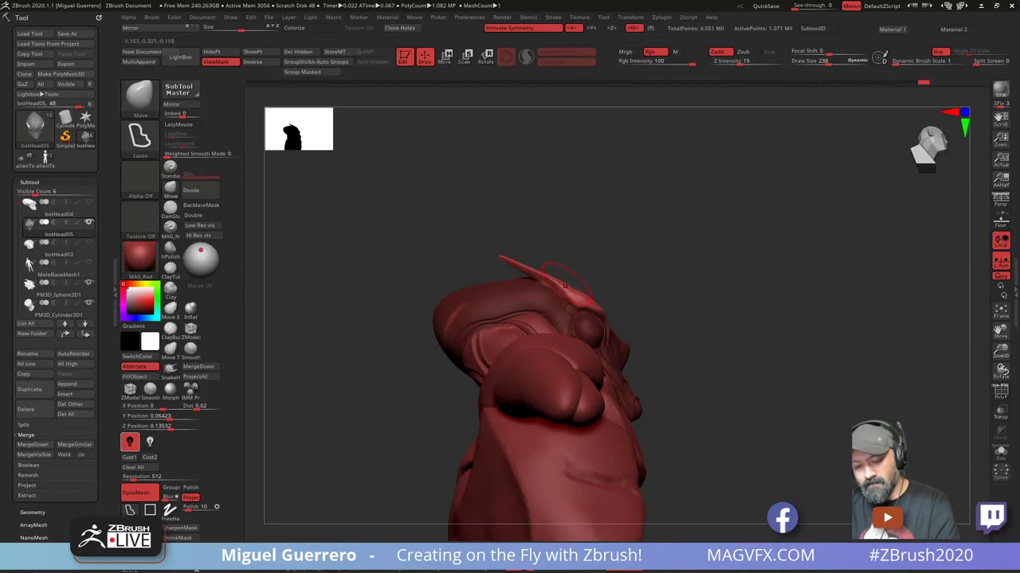
left_click_drag(569, 284, 570, 272)
right_click_drag(528, 300, 573, 326, "ctrl")
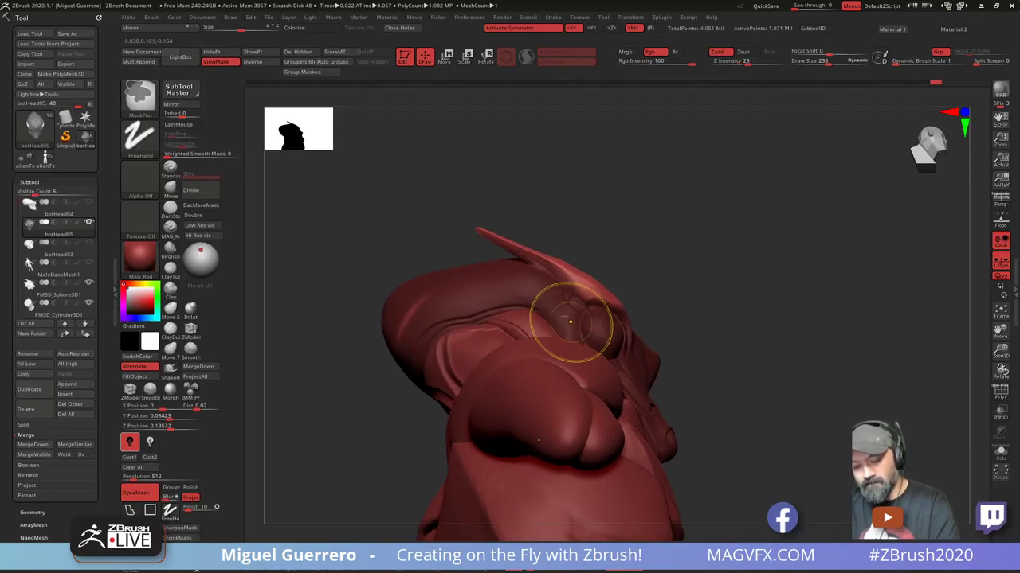
right_click_drag(550, 267, 579, 310, "ctrl")
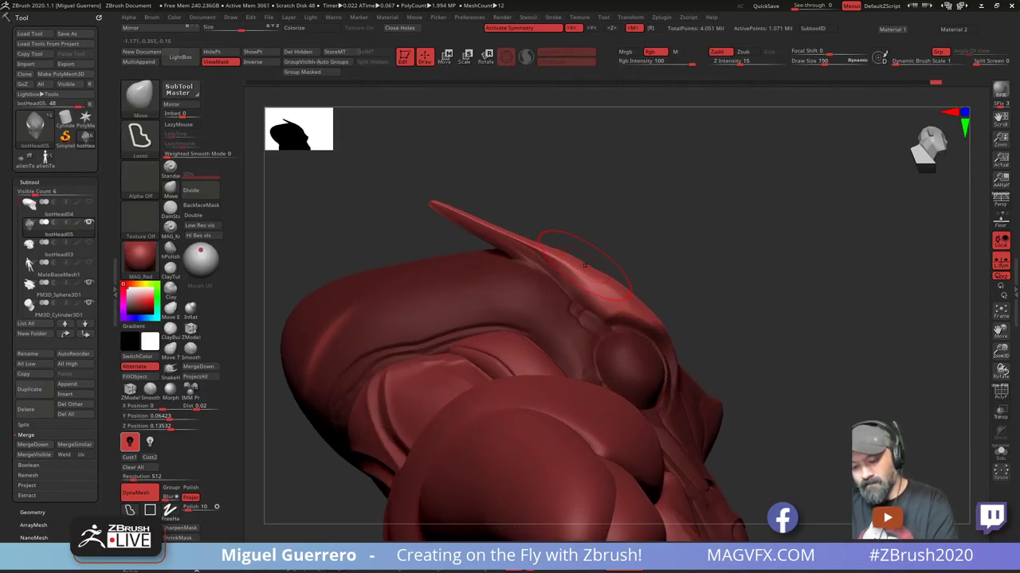
left_click_drag(586, 266, 582, 258)
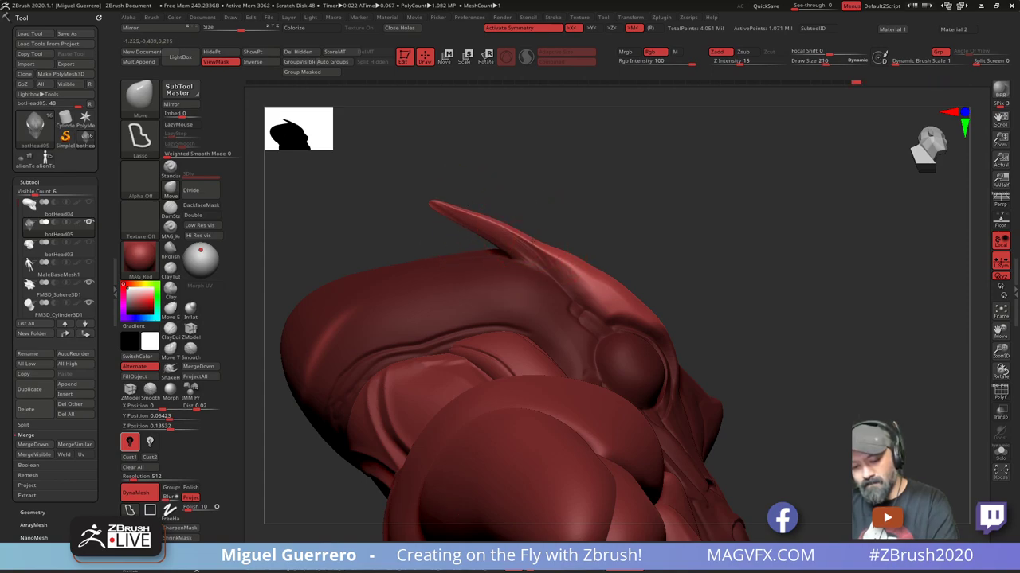
mouse_move(533, 240)
left_mouse_down()
mouse_move(532, 217)
mouse_move(403, 284)
mouse_move(378, 358)
mouse_move(386, 374)
mouse_move(444, 324)
left_mouse_up()
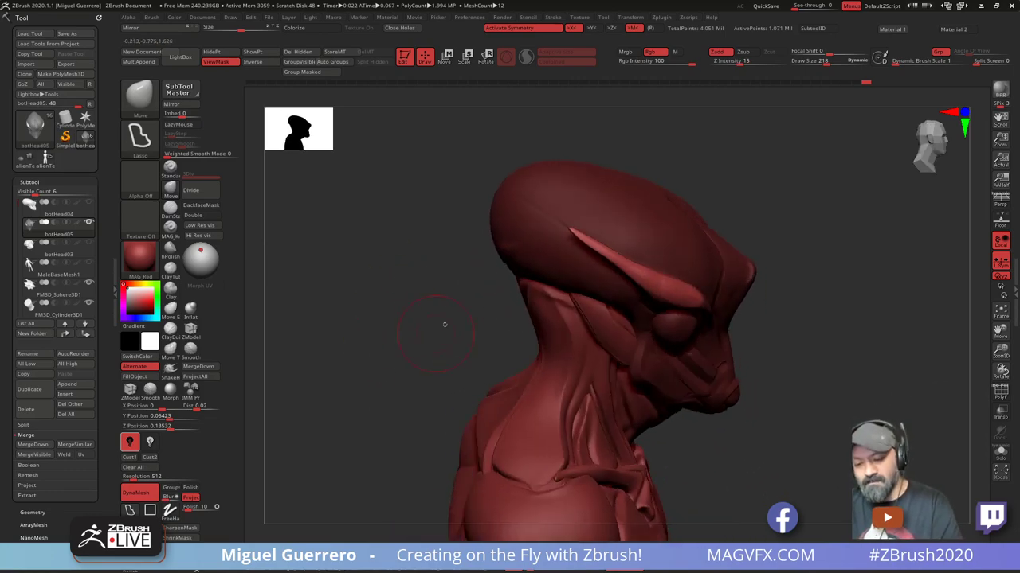
Smooth the rear tips of the horns and clear the mask from the head
mouse_move(573, 234)
left_mouse_down("shift")
mouse_move(592, 247)
mouse_move(580, 237)
left_mouse_up("shift")
mouse_move(478, 302)
left_mouse_down("shift")
mouse_move(435, 307)
mouse_move(407, 295)
mouse_move(389, 343)
mouse_move(411, 336)
mouse_move(398, 352)
left_mouse_up("shift")
key("shift")
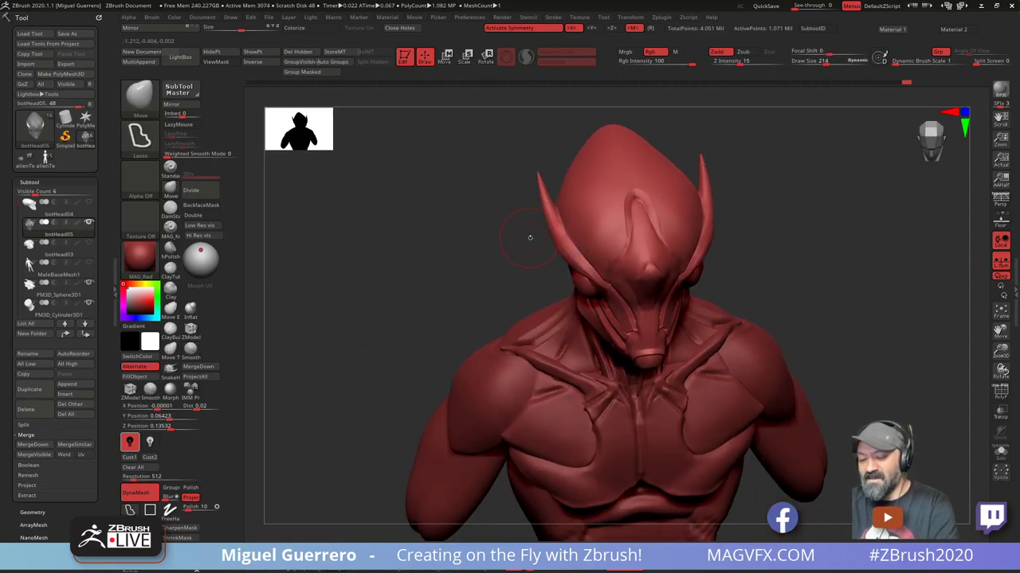
Mask the rounded tip of the snout and invert the mask so only the tip can be sculpted
mouse_move(494, 248)
left_mouse_down()
mouse_move(455, 228)
mouse_move(439, 322)
mouse_move(594, 306)
left_mouse_up()
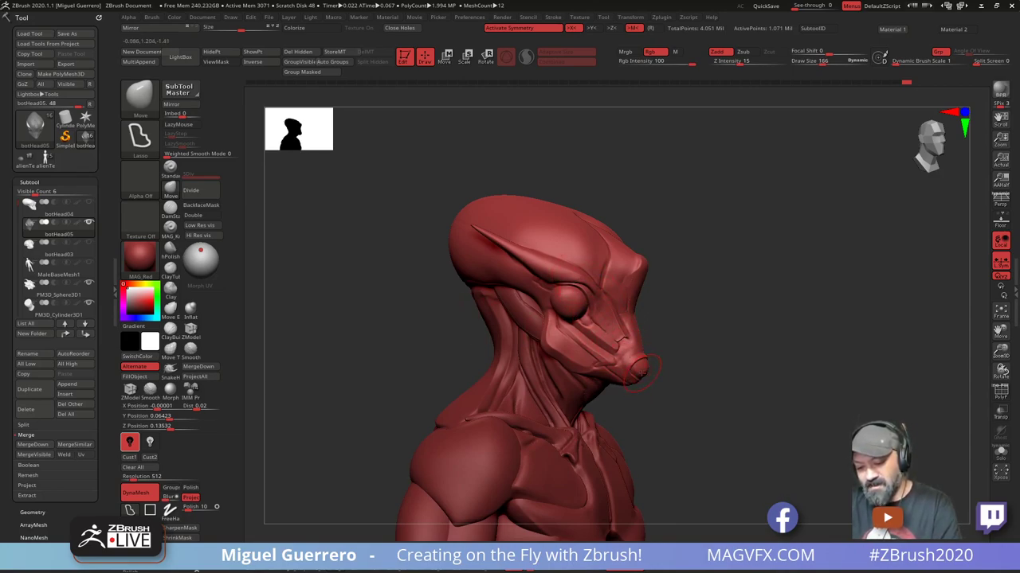
mouse_move(644, 368)
left_mouse_down("ctrl")
mouse_move(641, 383)
mouse_move(681, 384)
mouse_move(657, 380)
left_mouse_up("ctrl")
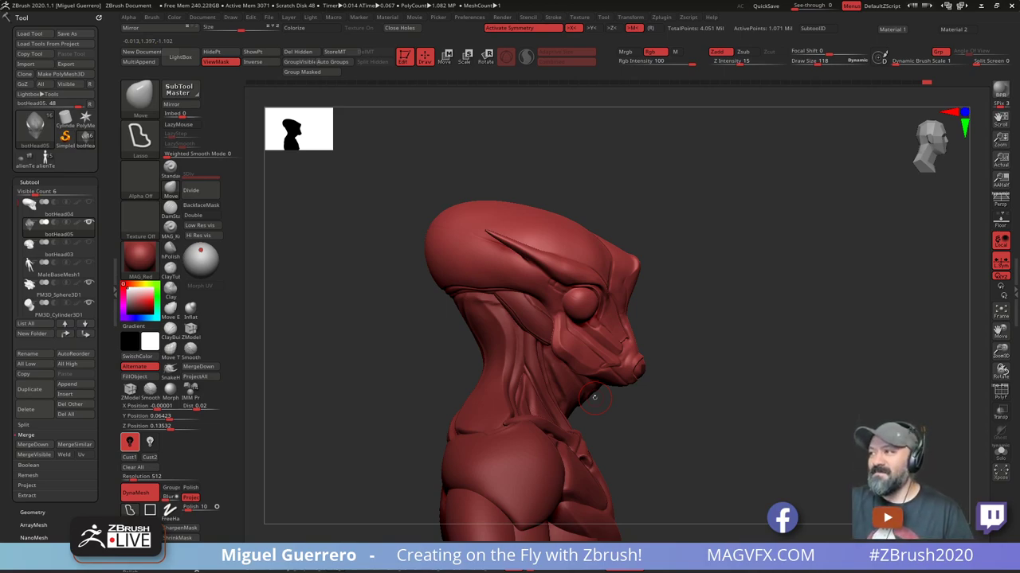
key("ctrl")
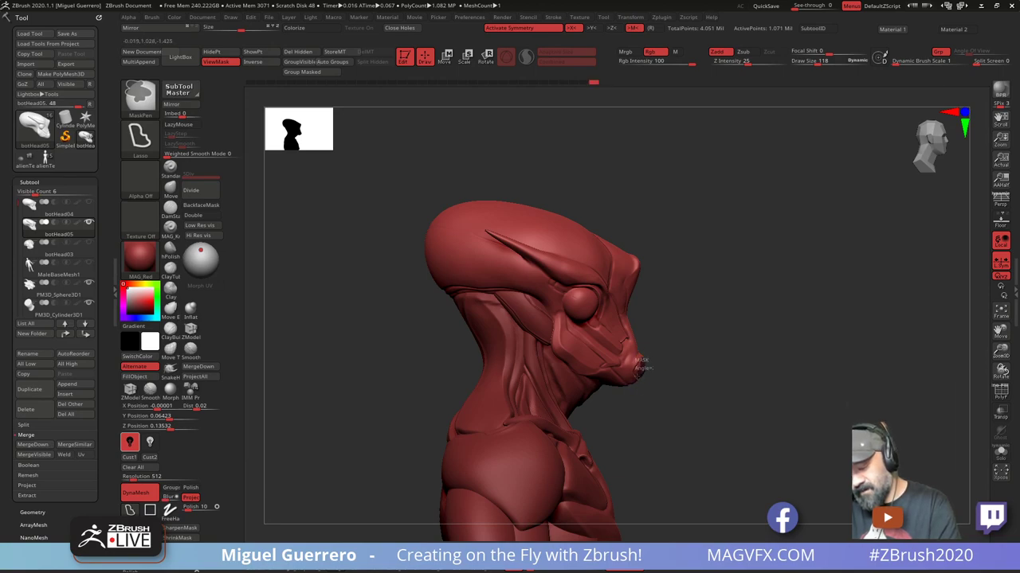
key("ctrl+h")
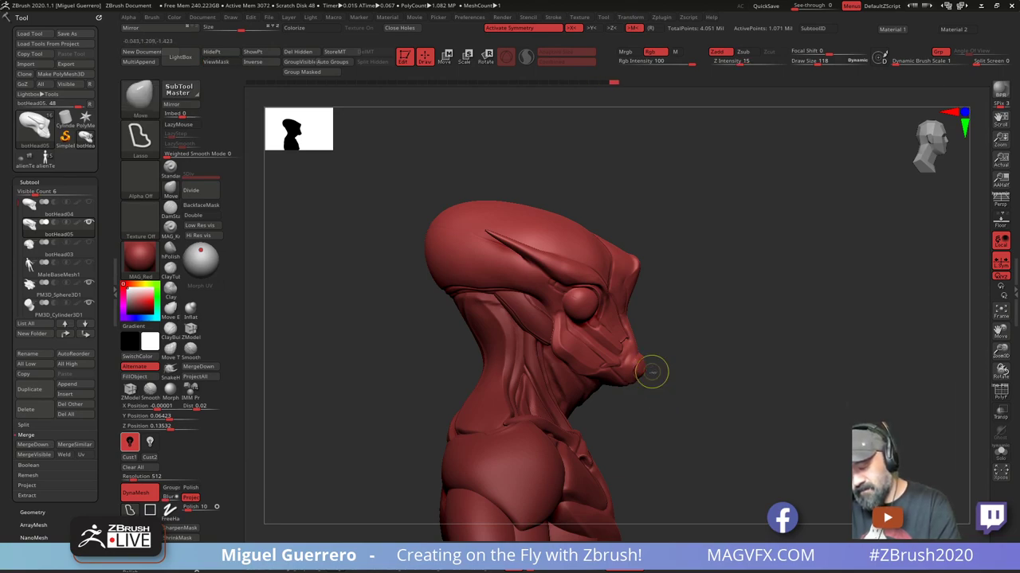
key("ctrl+h")
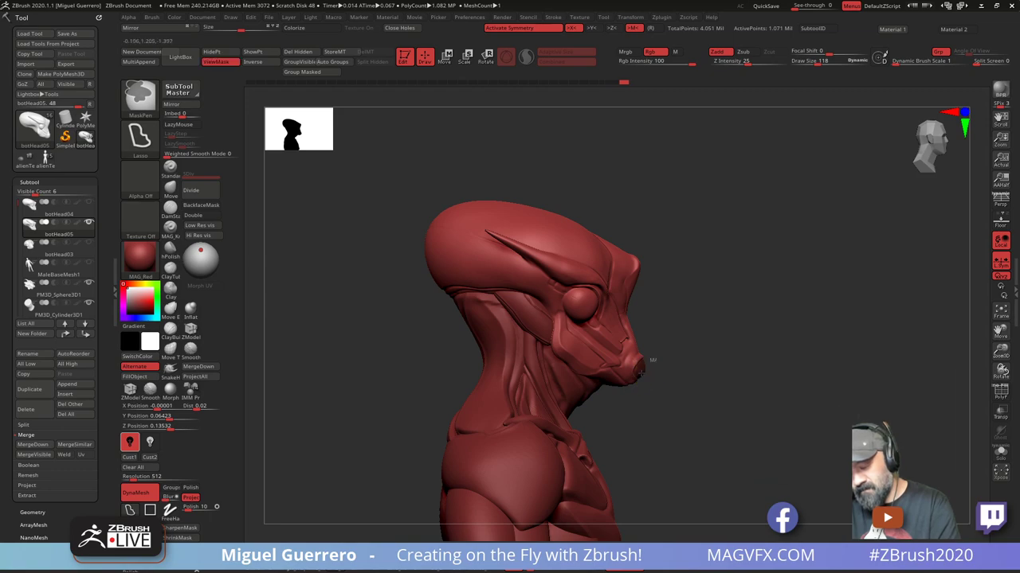
left_click(654, 388, "ctrl")
Try to pull the unmasked snout tip out into a point with the SnakeHook brush at draw size 130, and undo it
left_click_drag(644, 371, 641, 360, "shift")
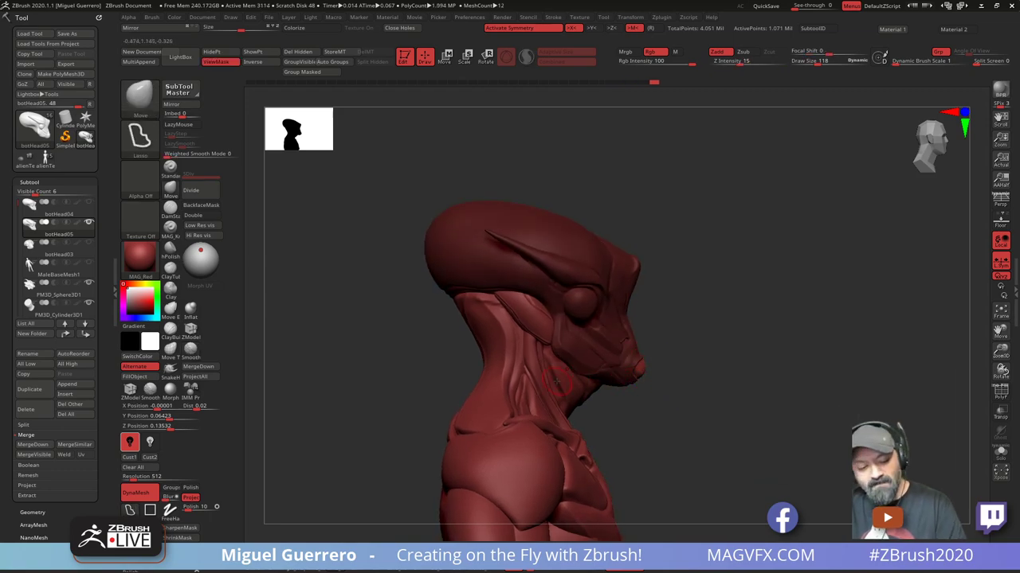
left_click(170, 369)
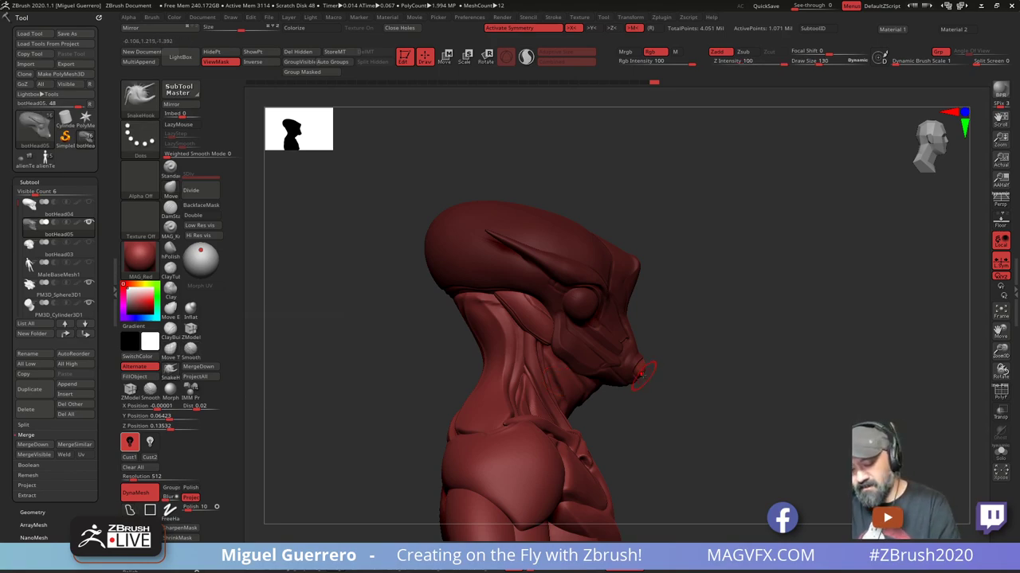
mouse_move(674, 400)
left_mouse_down()
mouse_move(528, 371)
mouse_move(573, 360)
mouse_move(530, 364)
left_mouse_up()
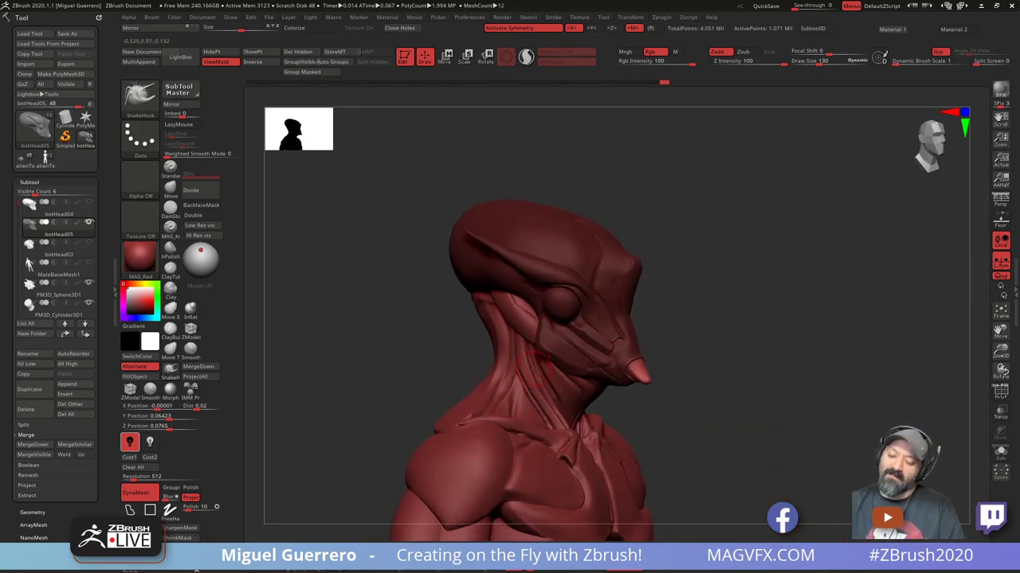
key("ctrl+z")
key("ctrl+z")
key("ctrl+z")
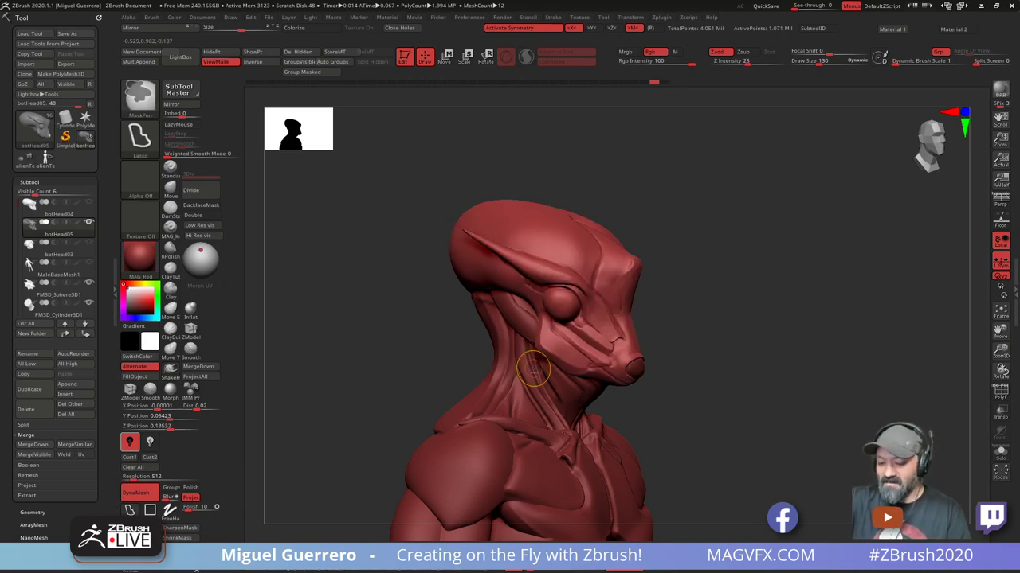
Mask the head apart from the chin beneath the snout tip and set the draw size to 162
mouse_move(358, 359)
left_mouse_down()
mouse_move(610, 398)
mouse_move(629, 379)
mouse_move(617, 380)
mouse_move(642, 410)
mouse_move(618, 382)
mouse_move(646, 394)
mouse_move(450, 368)
left_mouse_up()
left_click(646, 396, "ctrl")
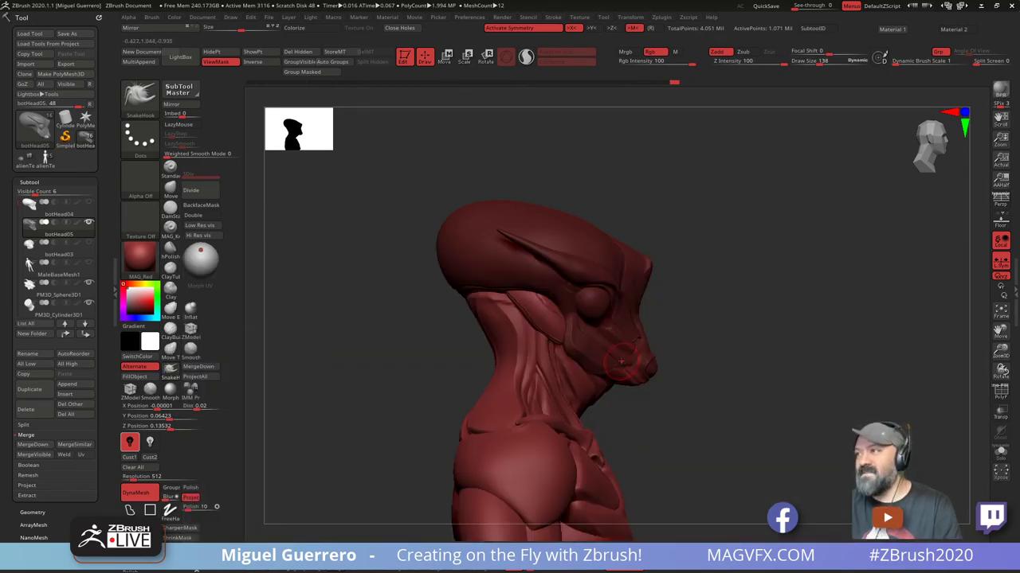
key("bracketright")
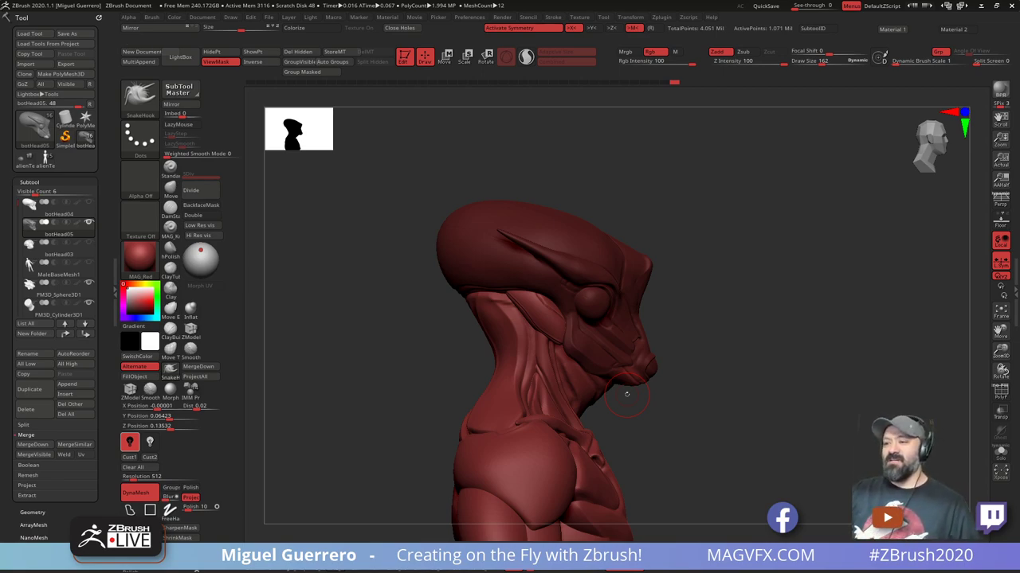
left_click_drag(353, 401, 341, 403)
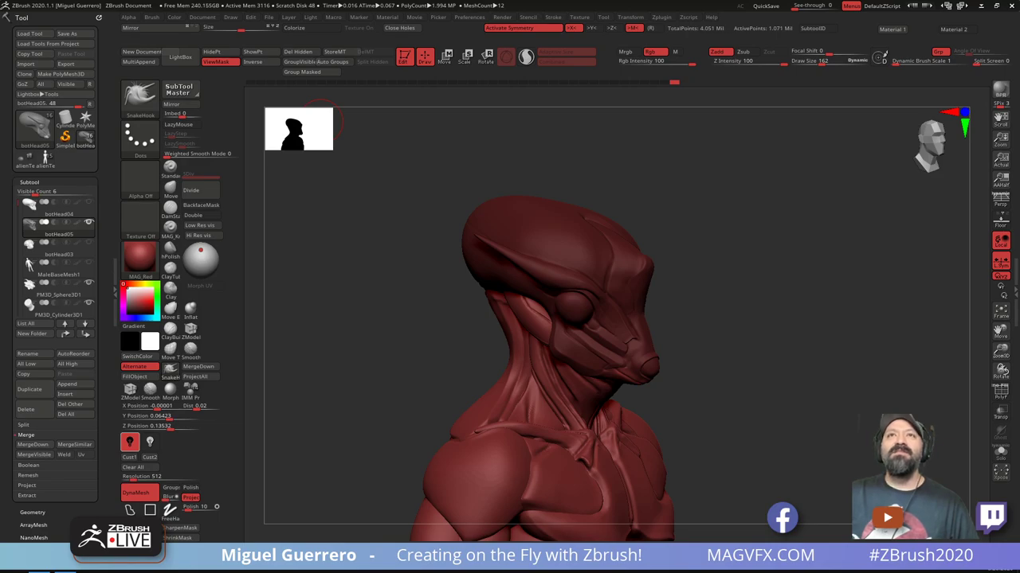
Switch to Maya, view the grey alien render from a more sideways camera angle, and return to ZBrush
left_click_drag(364, 0, 429, 115)
double_click(429, 114)
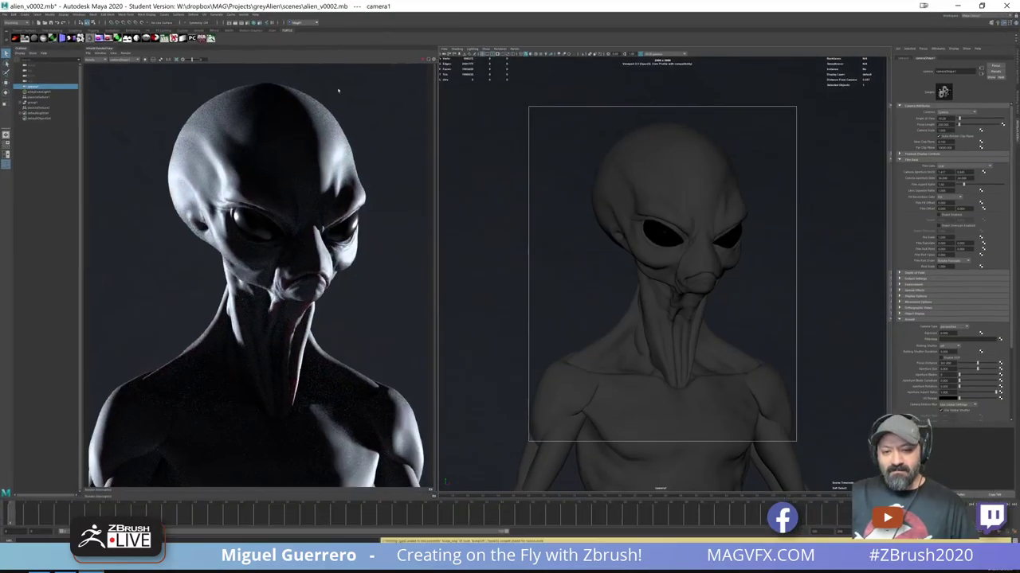
left_click(423, 59)
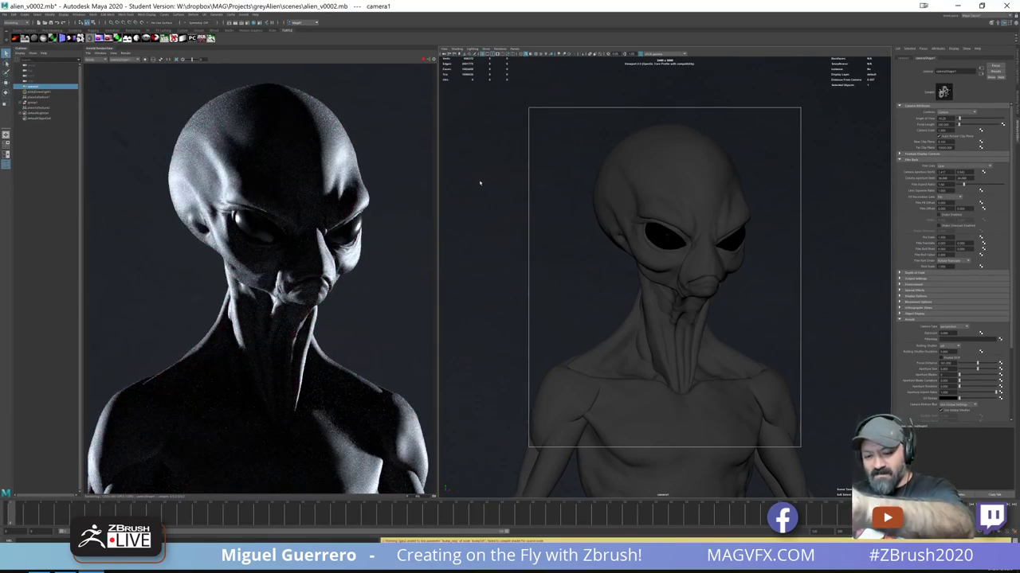
mouse_move(481, 183)
left_mouse_down("alt")
mouse_move(514, 183)
mouse_move(492, 181)
left_mouse_up("alt")
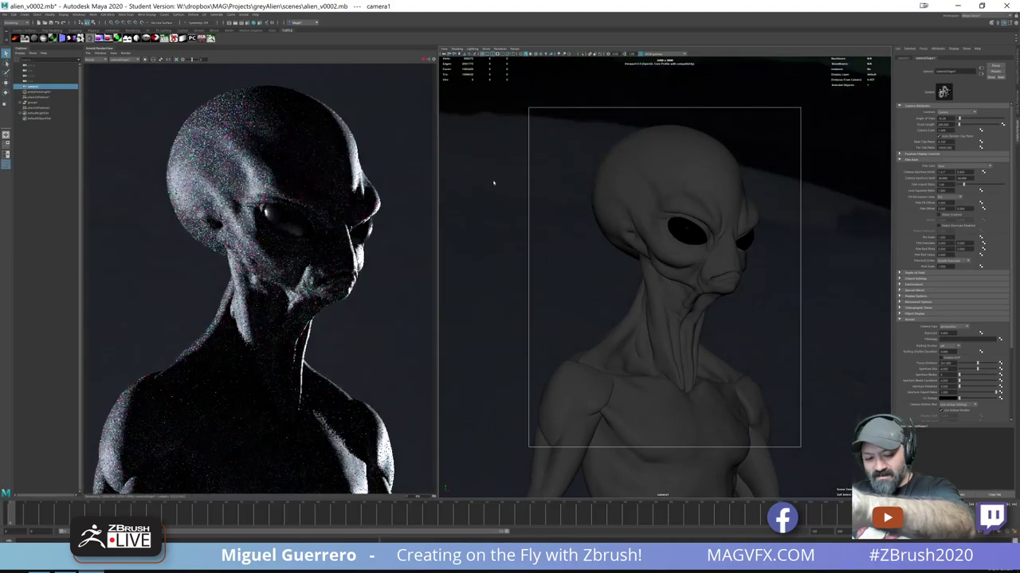
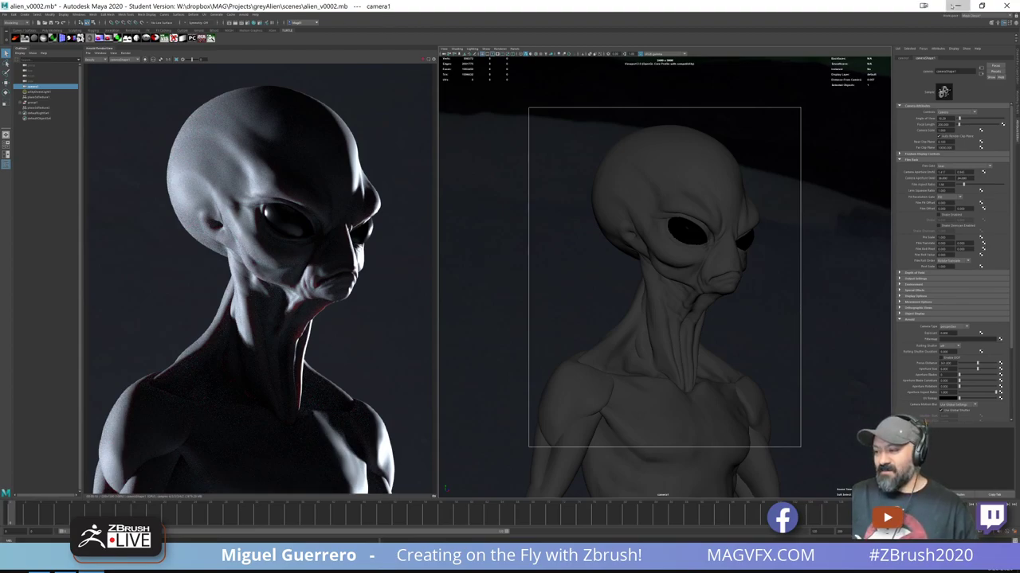
key("alt+Tab")
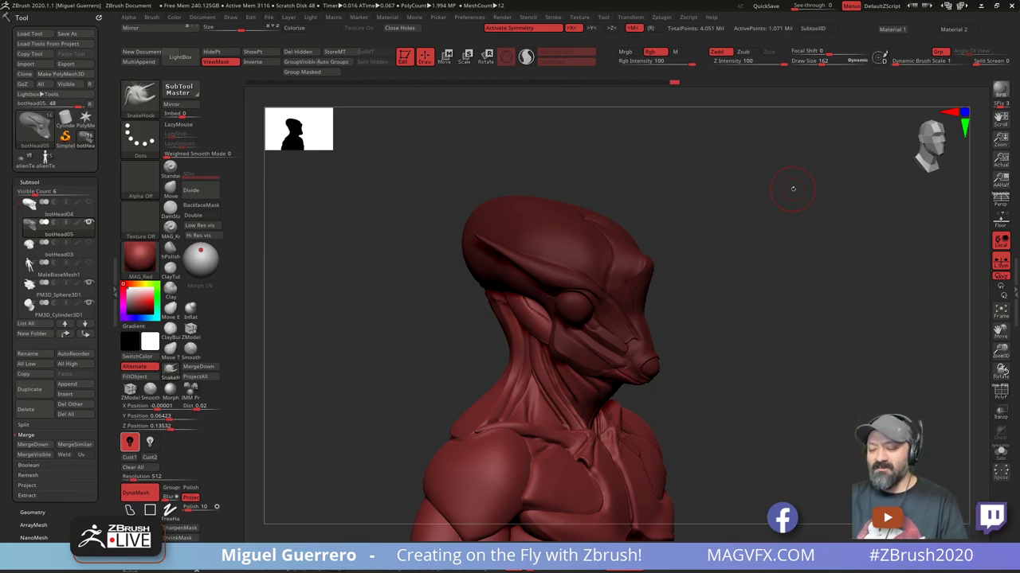
Pull the chin forward and down into a pointed jaw below the snout with the Move brush at draw size 234
left_click_drag(395, 405, 409, 369)
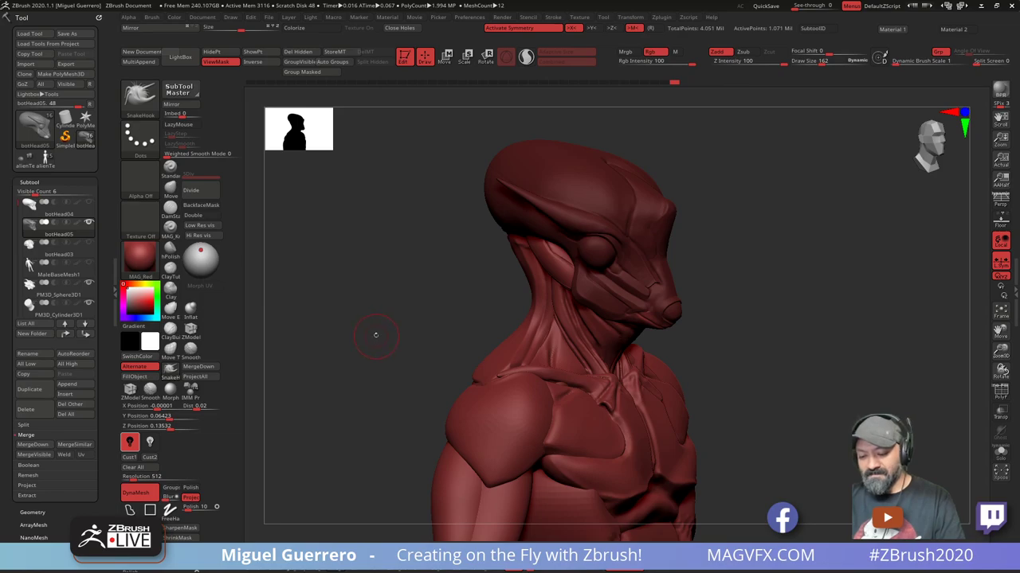
mouse_move(376, 334)
left_mouse_down("shift")
mouse_move(372, 302)
mouse_move(341, 325)
mouse_move(313, 282)
left_mouse_up("shift")
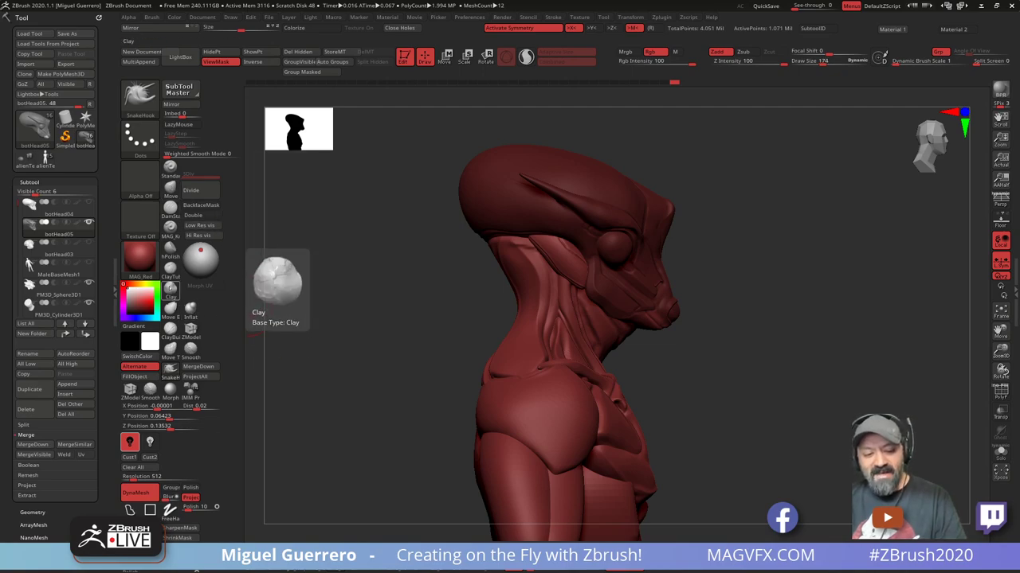
left_click(170, 186)
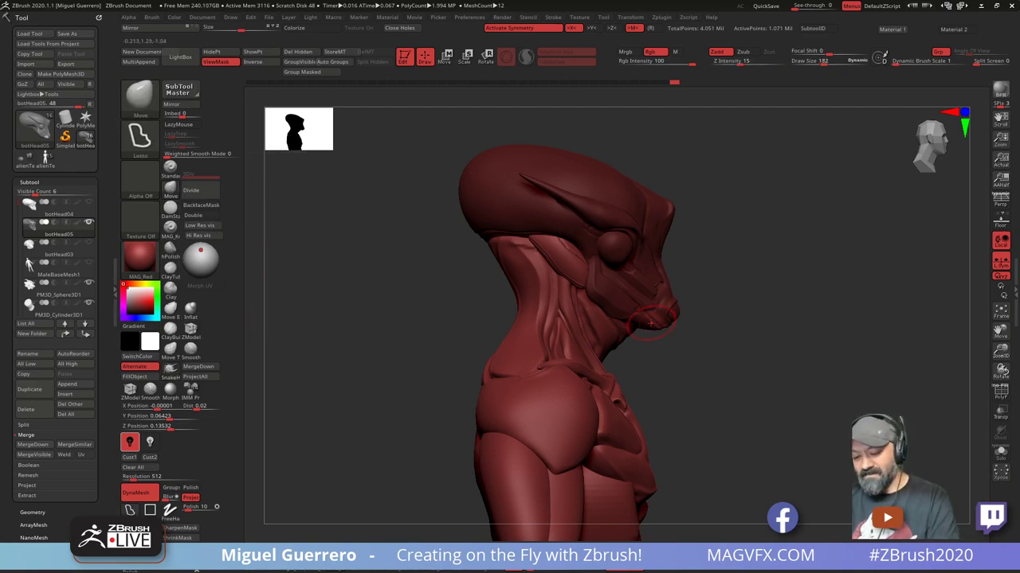
key("]")
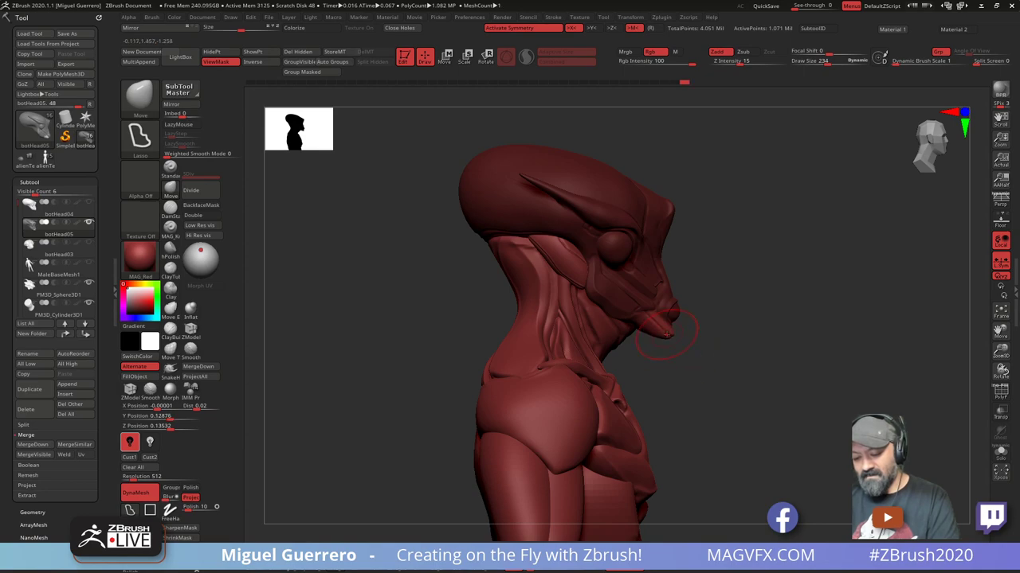
left_click_drag(737, 343, 629, 341)
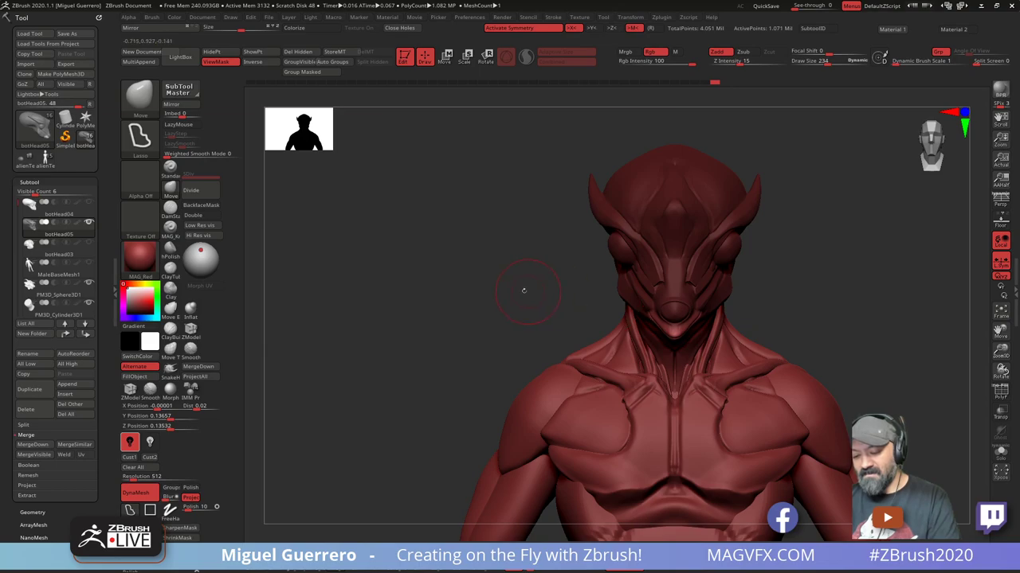
Clear the head's mask, mask the rounded snout tip and invert the mask to isolate the tip
key("ctrl")
mouse_move(510, 293)
left_mouse_down()
mouse_move(447, 286)
mouse_move(492, 319)
mouse_move(605, 347)
mouse_move(554, 349)
left_mouse_up()
key("ctrl")
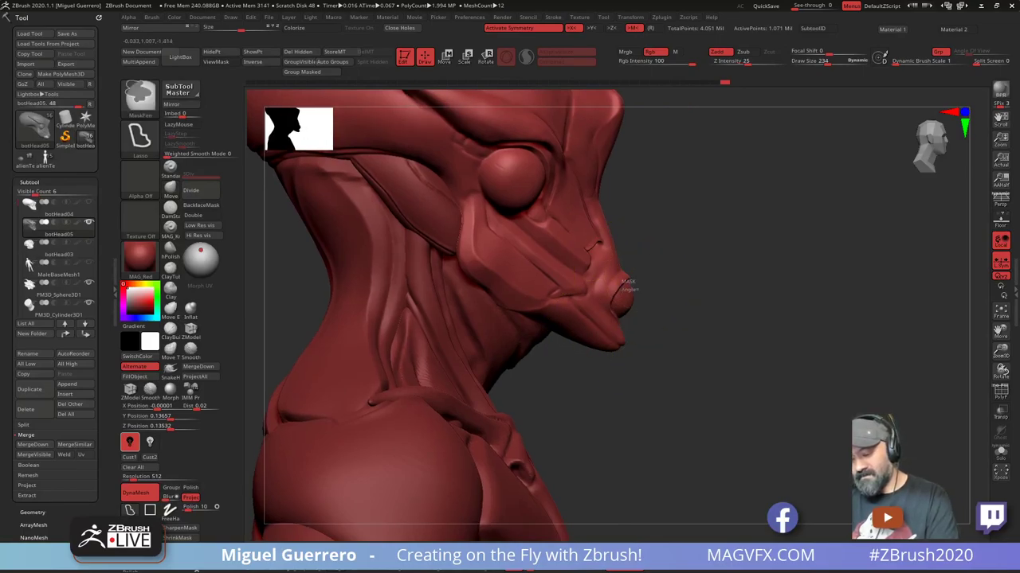
mouse_move(617, 306)
left_mouse_down("ctrl")
mouse_move(643, 305)
mouse_move(640, 296)
left_mouse_up("ctrl")
left_click(650, 332, "ctrl")
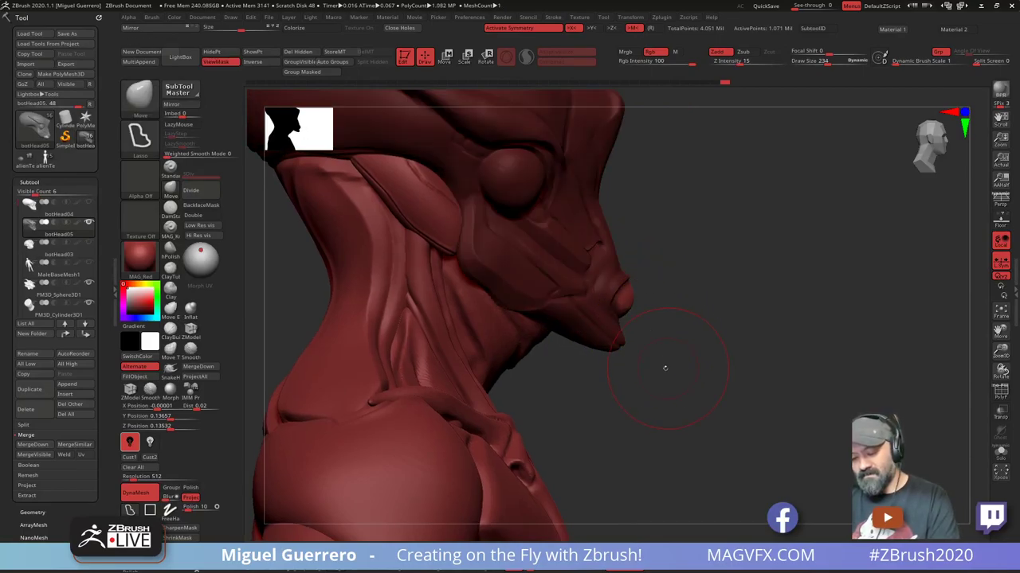
Flatten the front of the unmasked snout tip with the hPolish brush at draw size 130 and clear the mask
left_click_drag(664, 369, 599, 368)
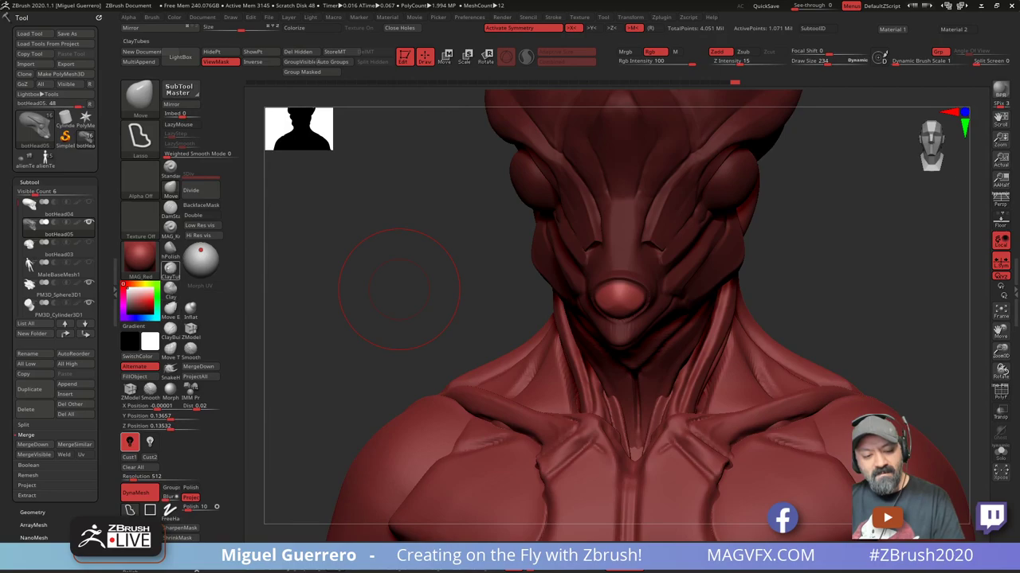
left_click(170, 249)
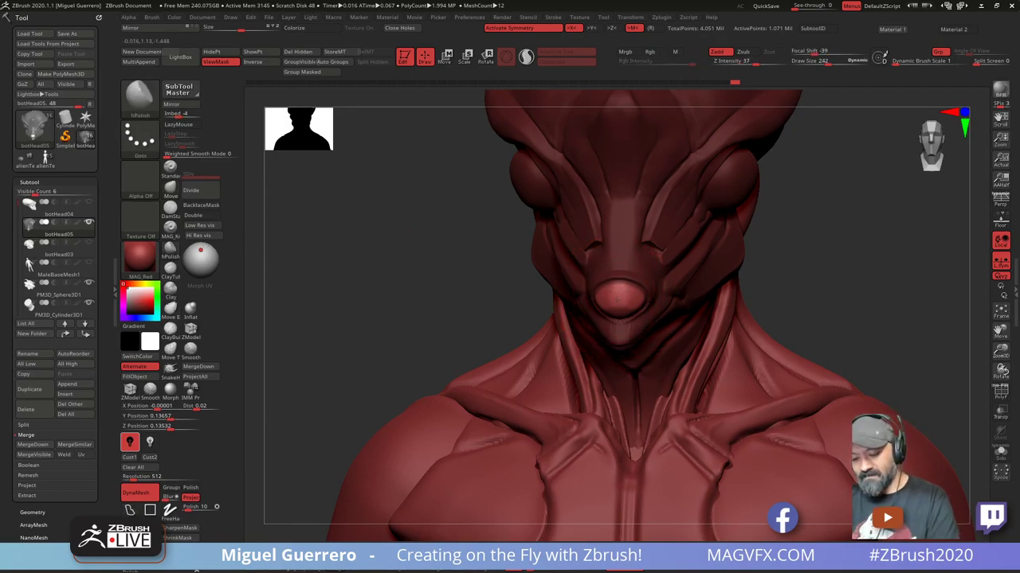
left_click_drag(617, 299, 611, 301)
mouse_move(395, 270)
left_mouse_down()
mouse_move(446, 273)
mouse_move(473, 289)
mouse_move(400, 313)
mouse_move(434, 328)
mouse_move(417, 357)
left_mouse_up()
key("ctrl+z")
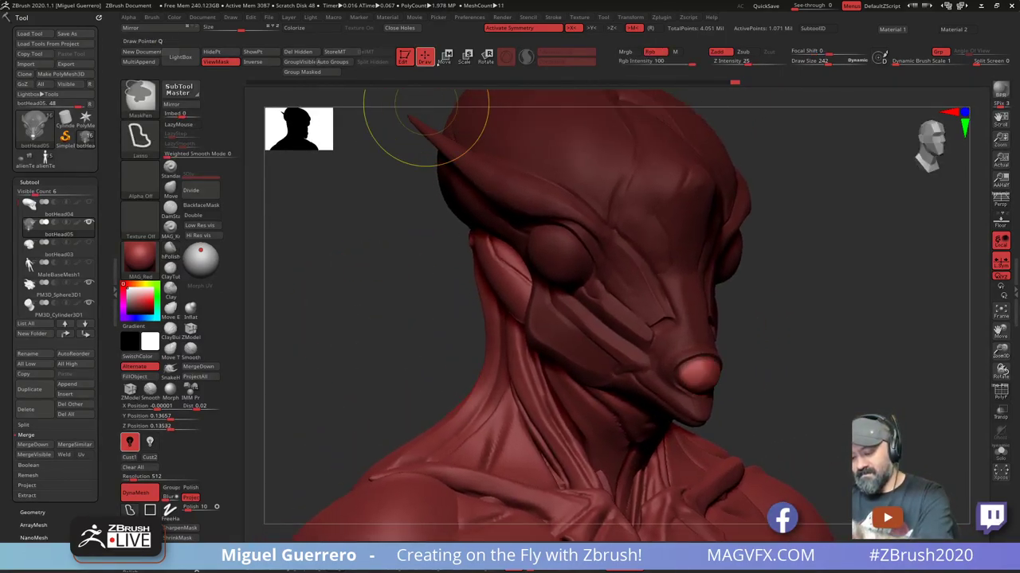
key("bracketleft")
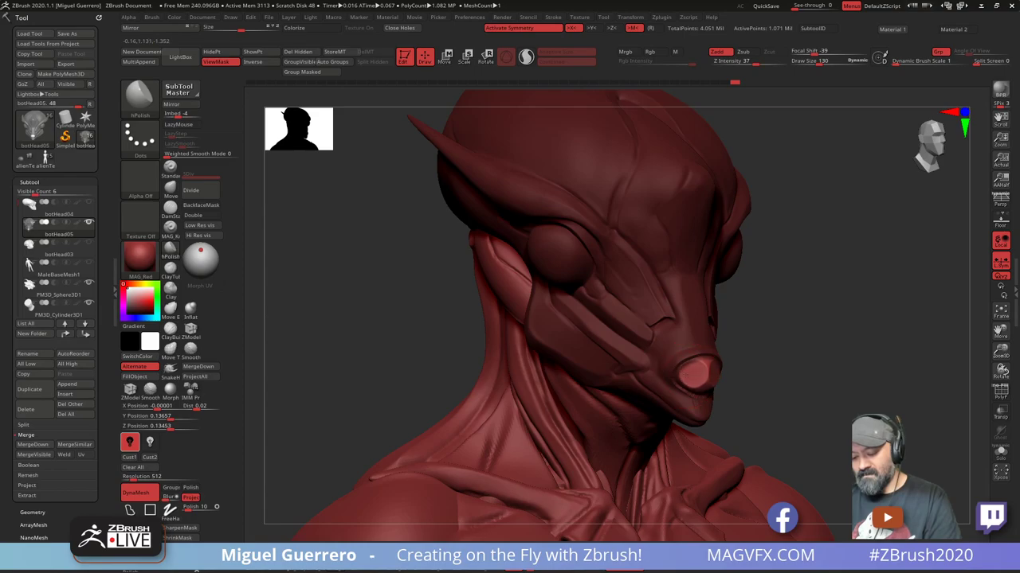
left_click_drag(696, 373, 702, 378)
mouse_move(343, 353)
left_mouse_down()
mouse_move(409, 360)
mouse_move(376, 359)
mouse_move(409, 344)
mouse_move(496, 257)
left_mouse_up()
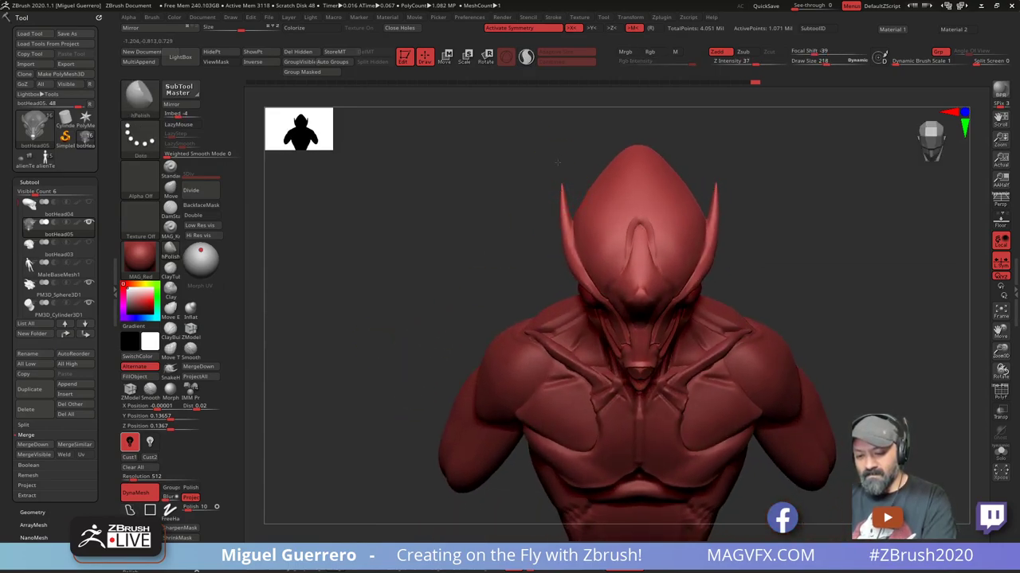
Reshape the two side horns with the Move brush at draw size 218, adjusting their outward curve
key("b")
key("m")
key("v")
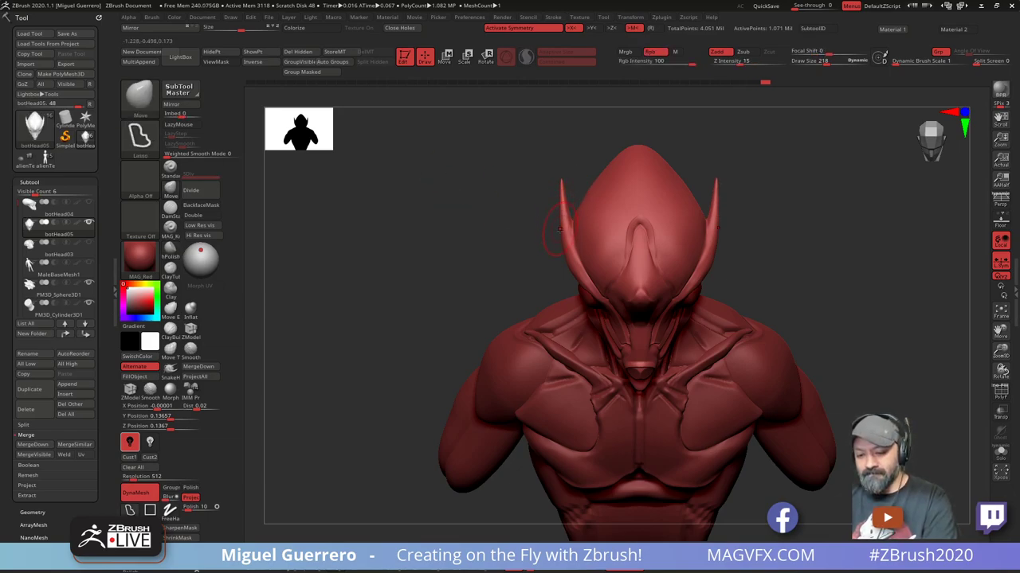
mouse_move(560, 230)
left_mouse_down()
mouse_move(446, 289)
mouse_move(458, 289)
mouse_move(419, 298)
mouse_move(446, 306)
mouse_move(437, 313)
mouse_move(457, 342)
mouse_move(468, 341)
mouse_move(456, 199)
left_mouse_up()
mouse_move(400, 354)
left_mouse_down("alt")
mouse_move(452, 280)
mouse_move(444, 266)
left_mouse_up("alt")
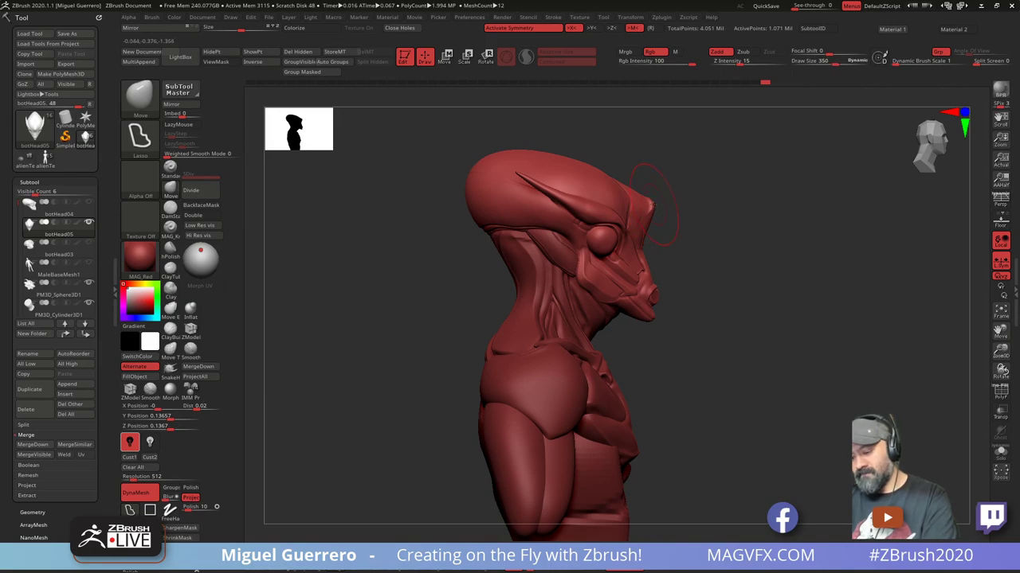
Pull the central forehead bump into a protruding pointed horn with the Move brush, using draw sizes 350 and 294
mouse_move(658, 203)
left_mouse_down()
mouse_move(672, 190)
mouse_move(644, 202)
left_mouse_up()
mouse_move(678, 262)
left_mouse_down()
mouse_move(343, 269)
mouse_move(476, 280)
mouse_move(354, 285)
mouse_move(358, 267)
mouse_move(416, 248)
mouse_move(447, 255)
mouse_move(437, 289)
mouse_move(439, 244)
mouse_move(649, 214)
left_mouse_up()
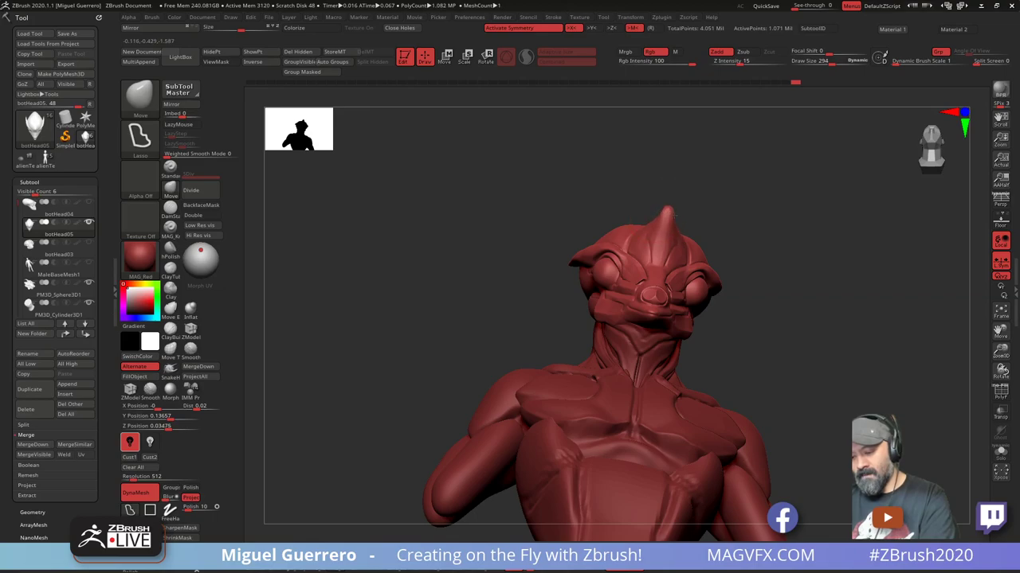
mouse_move(466, 269)
left_mouse_down()
mouse_move(480, 297)
mouse_move(437, 292)
left_mouse_up()
right_click_drag(437, 292, 467, 309, "ctrl")
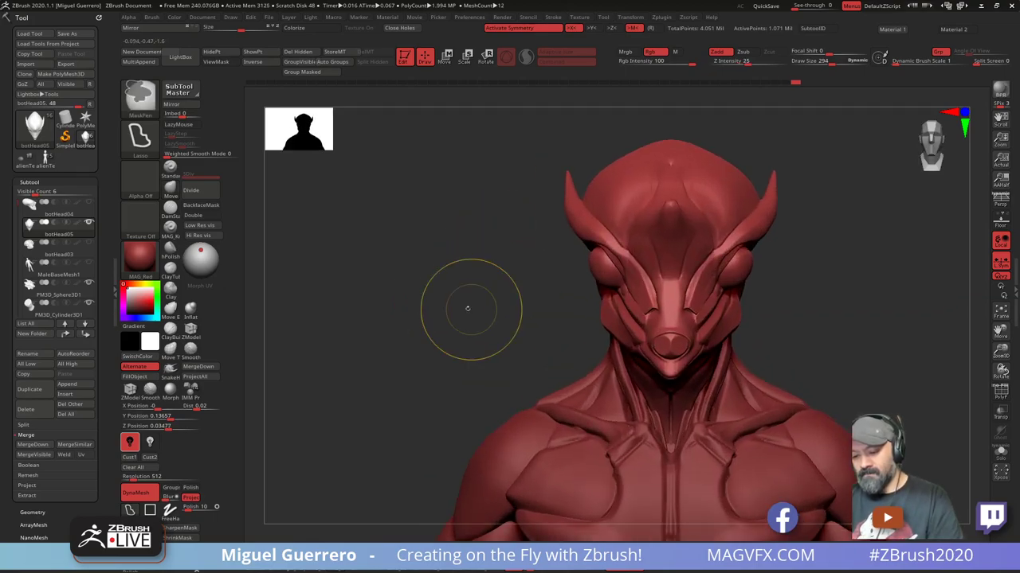
Carve symmetrical grooves from the forehead horn's sides down toward the snout with the MAG_Knife brush at draw sizes 46 and 54
mouse_move(468, 309)
left_mouse_down()
mouse_move(432, 300)
mouse_move(484, 300)
mouse_move(392, 298)
left_mouse_up()
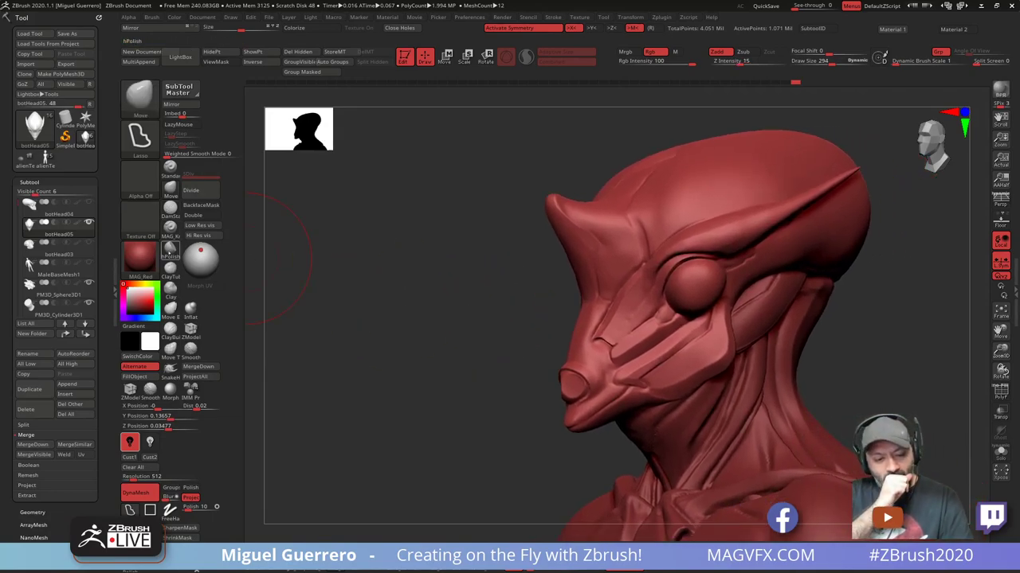
left_click(170, 229)
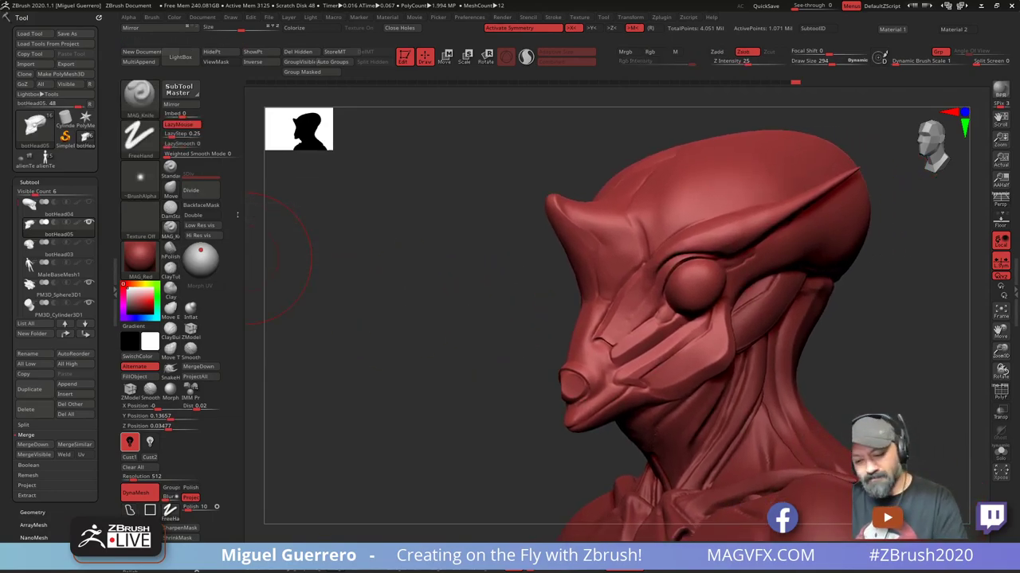
key("bracketleft")
key("bracketleft")
key("bracketleft")
key("bracketleft")
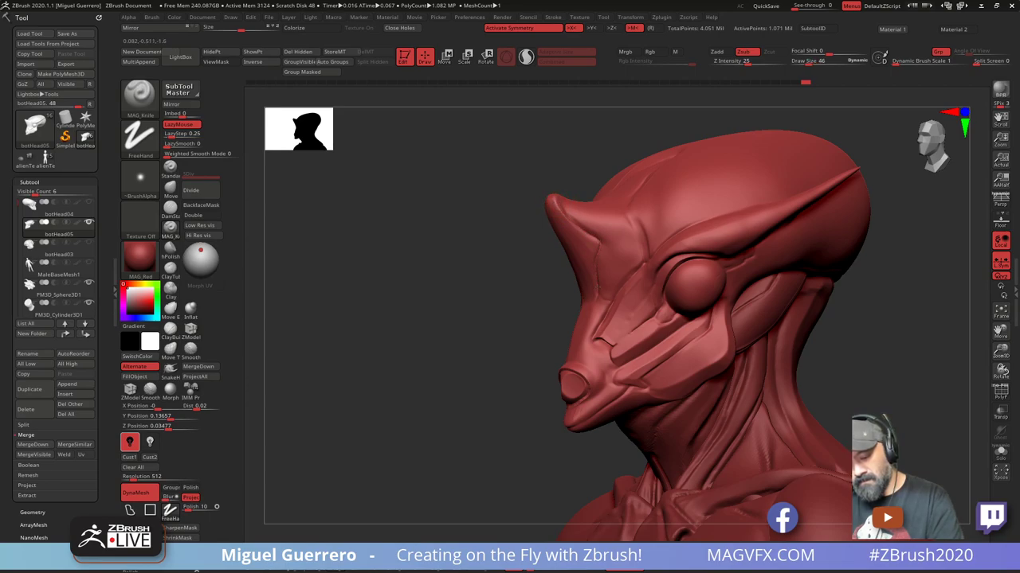
key("bracketright")
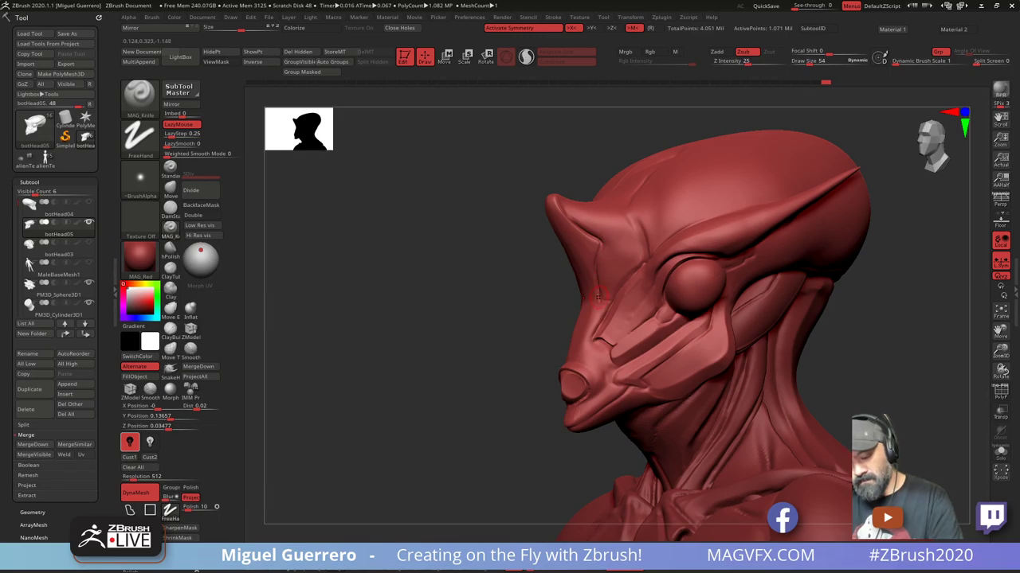
left_click_drag(519, 289, 303, 292)
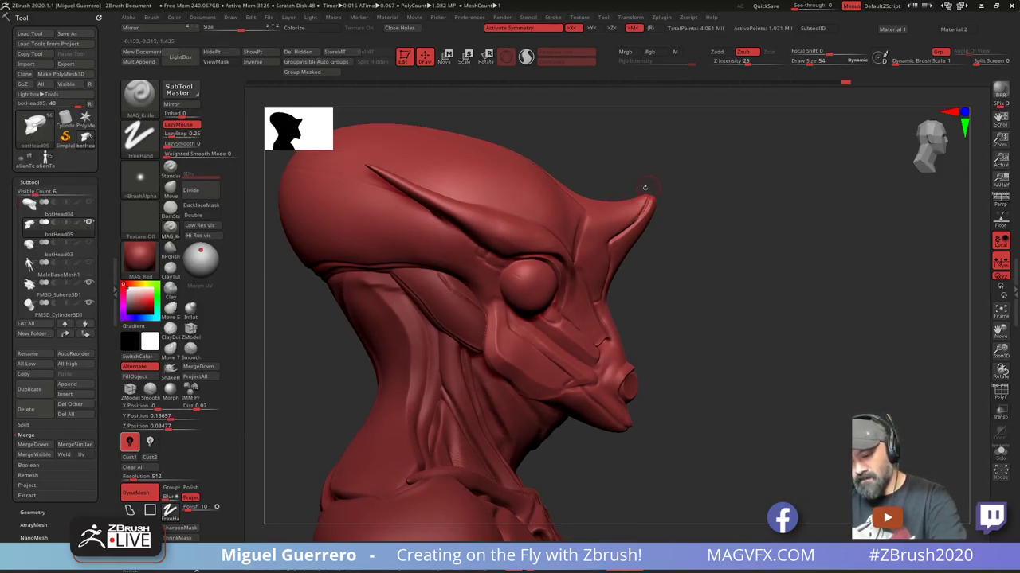
Cut sharp creases joining the front ends of the cheek plates beside the snout with the MAG_Knife brush at draw size 26
mouse_move(649, 189)
left_mouse_down()
mouse_move(656, 337)
mouse_move(396, 329)
mouse_move(378, 307)
mouse_move(394, 337)
mouse_move(376, 327)
mouse_move(348, 338)
mouse_move(542, 328)
left_mouse_up()
mouse_move(379, 326)
left_mouse_down("alt")
mouse_move(446, 329)
mouse_move(379, 333)
mouse_move(407, 317)
mouse_move(378, 323)
mouse_move(446, 342)
mouse_move(588, 341)
mouse_move(649, 328)
left_mouse_up("alt")
mouse_move(400, 335)
left_mouse_down()
mouse_move(385, 345)
mouse_move(422, 351)
mouse_move(408, 348)
mouse_move(462, 341)
mouse_move(390, 347)
mouse_move(409, 348)
left_mouse_up()
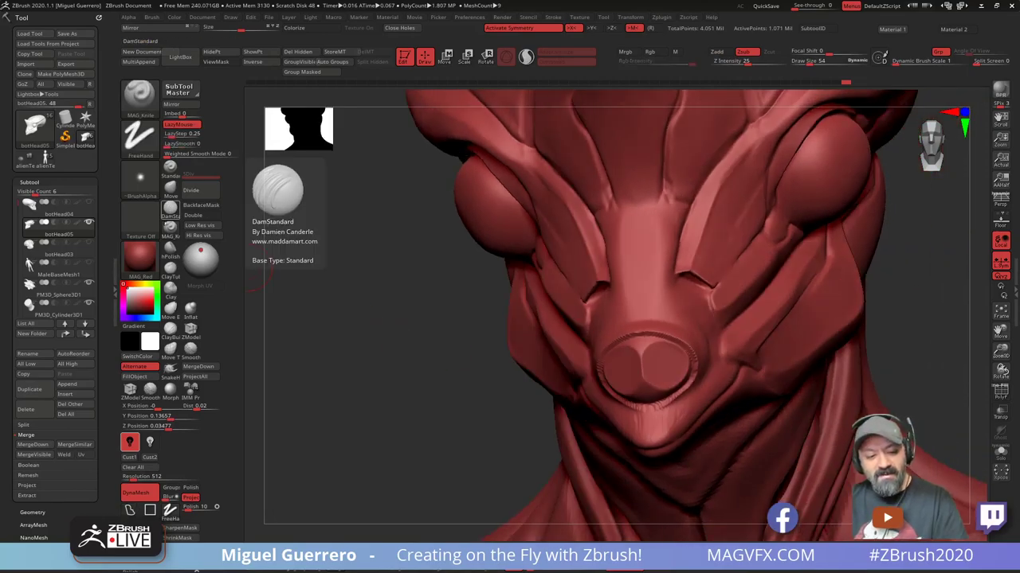
left_click(170, 229)
left_click(253, 269)
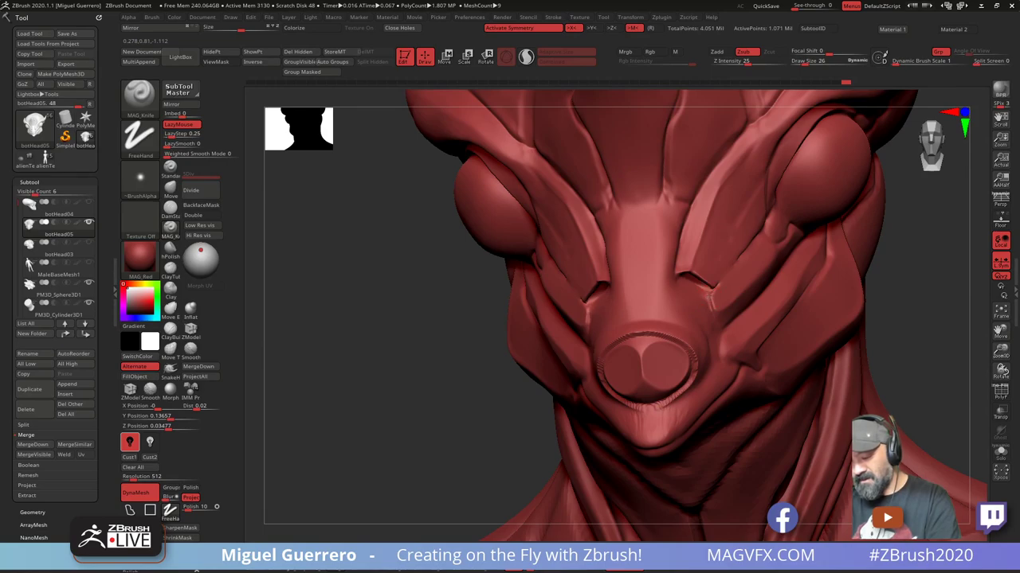
left_click_drag(708, 296, 713, 324)
left_click_drag(710, 307, 695, 279)
left_click_drag(720, 338, 721, 360)
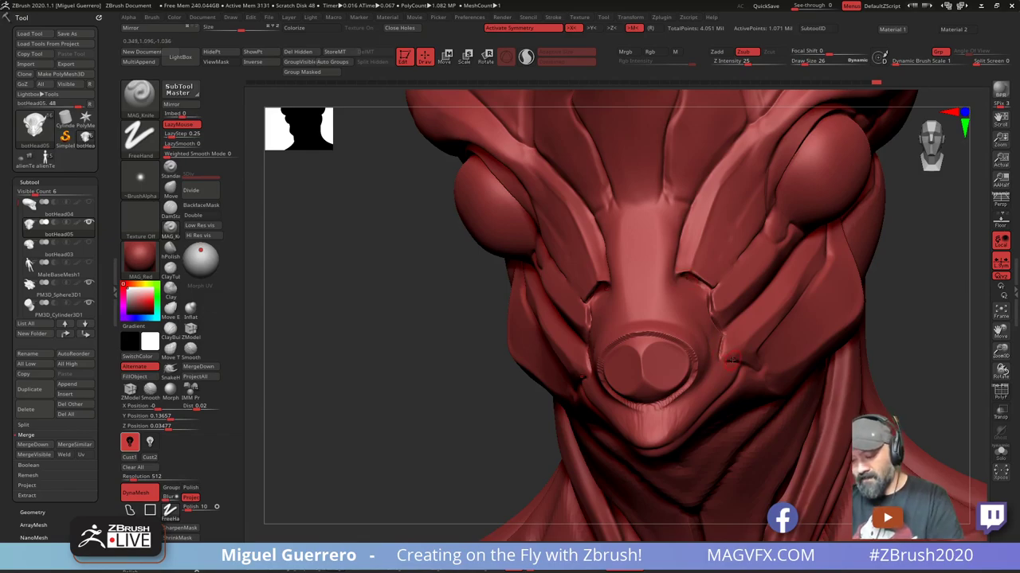
Engrave small panel lines along both sides of the upper snout bridge with the MAG_Knife brush at draw size 26
left_click_drag(343, 341, 420, 345)
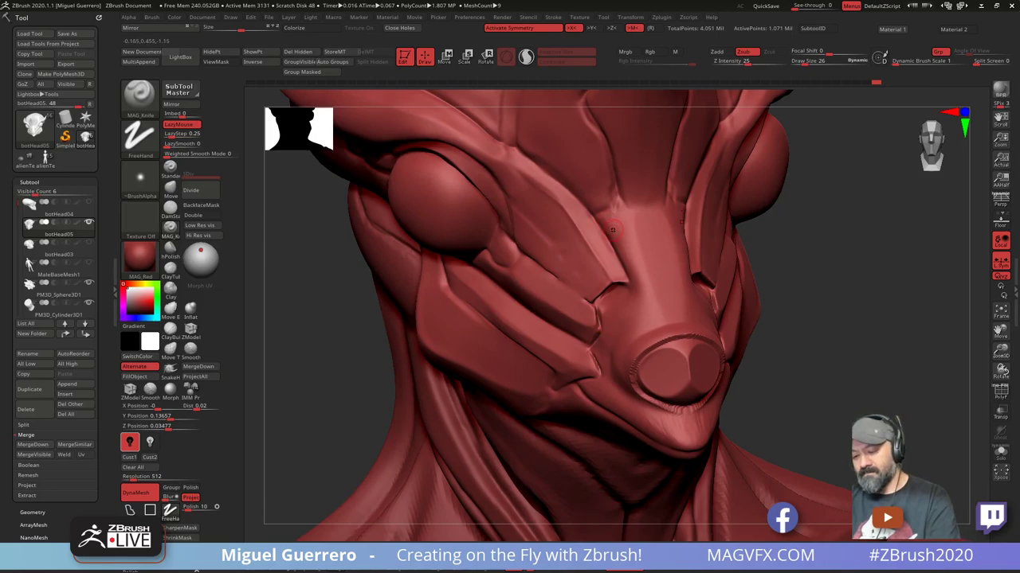
key("]")
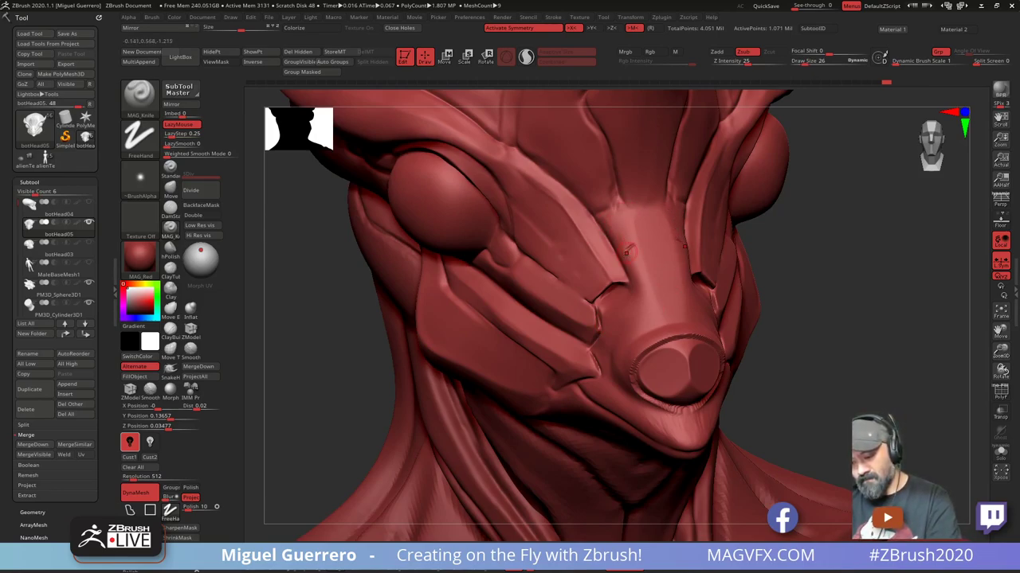
left_click_drag(637, 255, 629, 259)
mouse_move(630, 212)
left_mouse_down()
mouse_move(637, 257)
mouse_move(599, 211)
left_mouse_up()
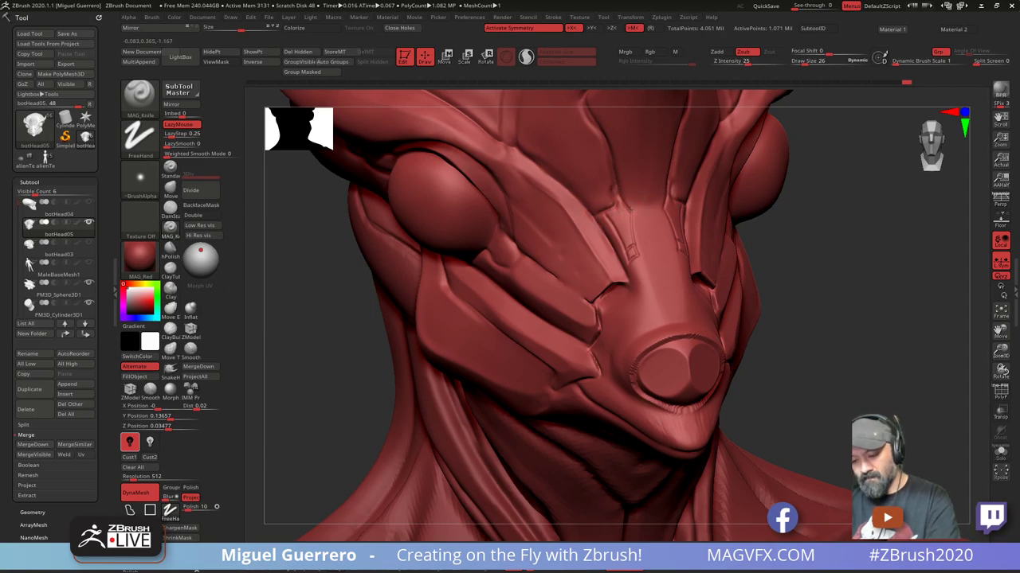
Select the ear-like plates behind the eyes and pull them outward and backward with the Move brush at draw sizes 90 and 130
right_click_drag(546, 307, 511, 232, "ctrl")
right_click_drag(311, 301, 539, 302)
mouse_move(696, 410)
right_mouse_down("ctrl")
mouse_move(685, 398)
mouse_move(722, 407)
right_mouse_up("ctrl")
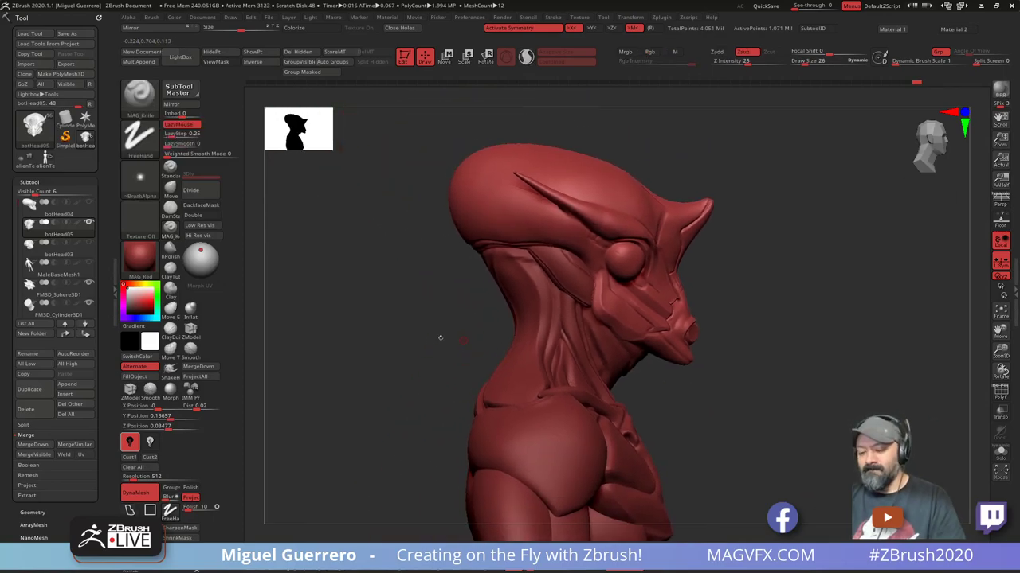
right_click_drag(440, 337, 384, 334)
key("shift")
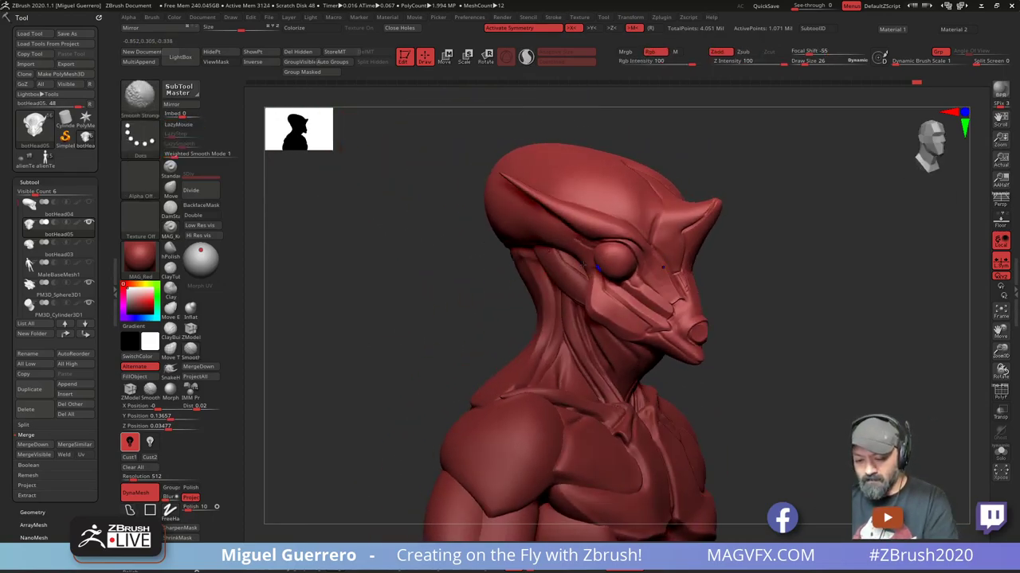
mouse_move(476, 297)
right_mouse_down()
mouse_move(391, 301)
mouse_move(446, 311)
mouse_move(525, 285)
mouse_move(407, 286)
right_mouse_up()
left_click(548, 261, "alt")
left_click(170, 191)
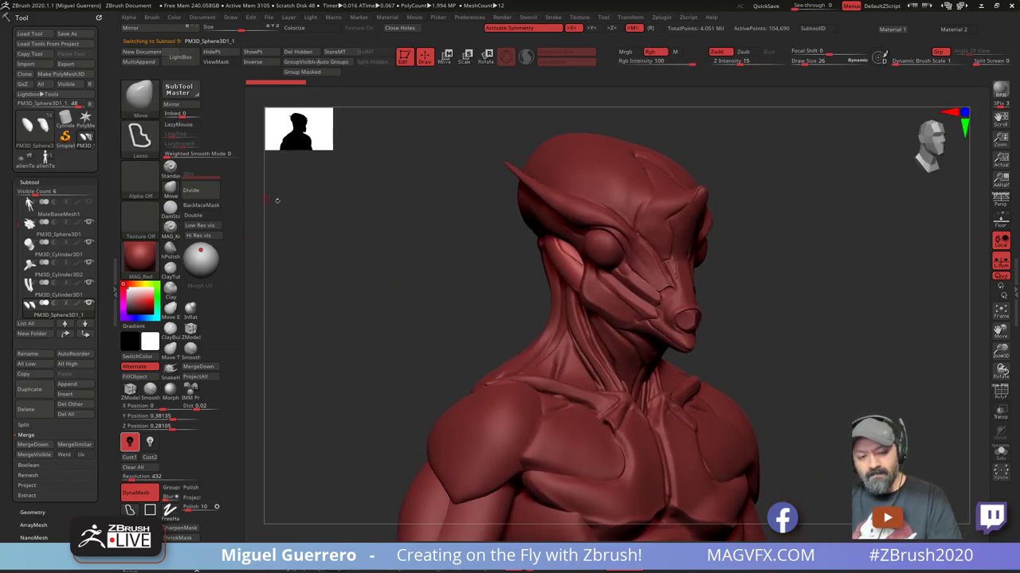
left_click_drag(278, 201, 301, 204)
key("bracketright")
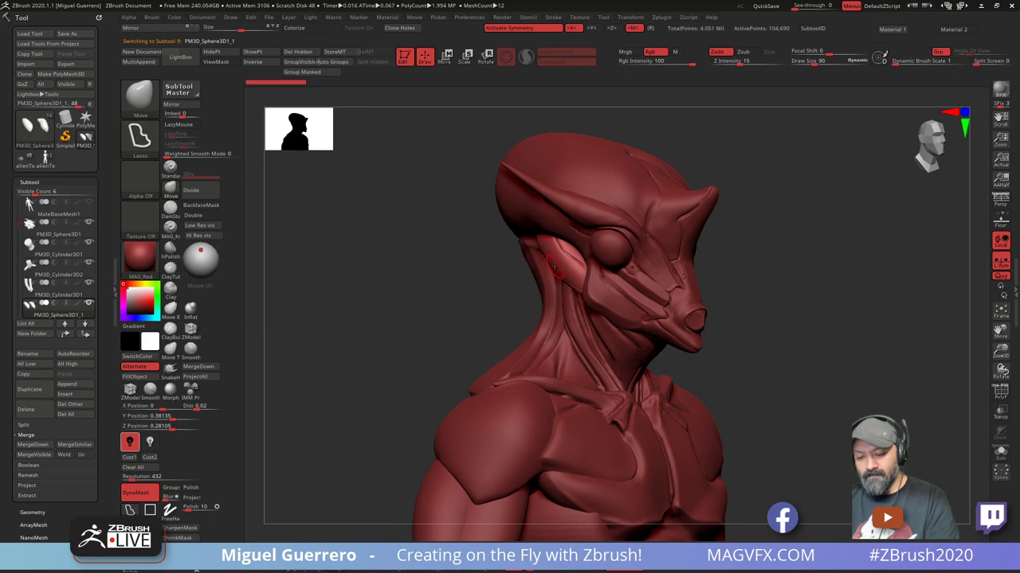
key("bracketright")
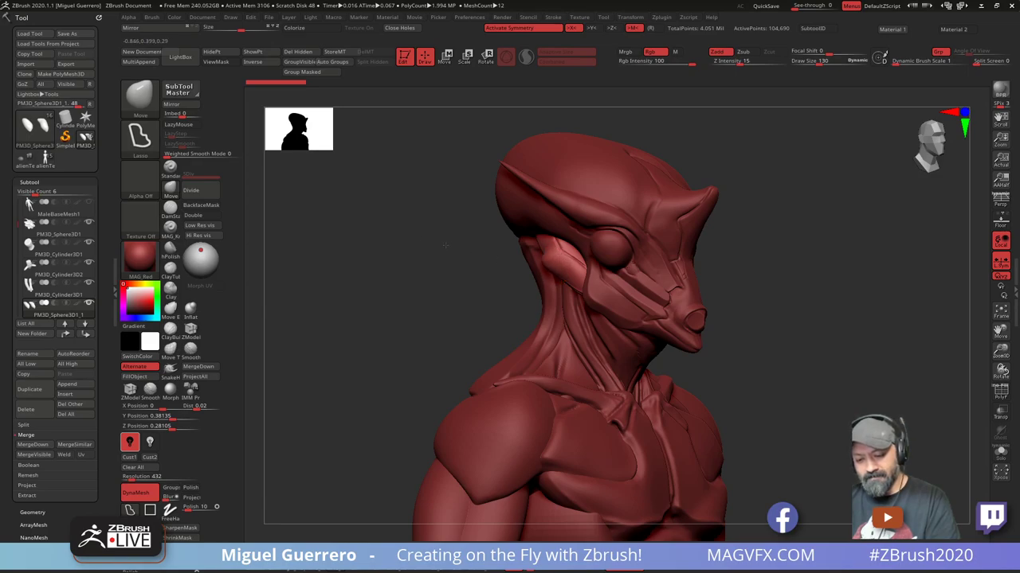
mouse_move(404, 255)
left_mouse_down()
mouse_move(448, 267)
mouse_move(408, 279)
mouse_move(426, 275)
left_mouse_up()
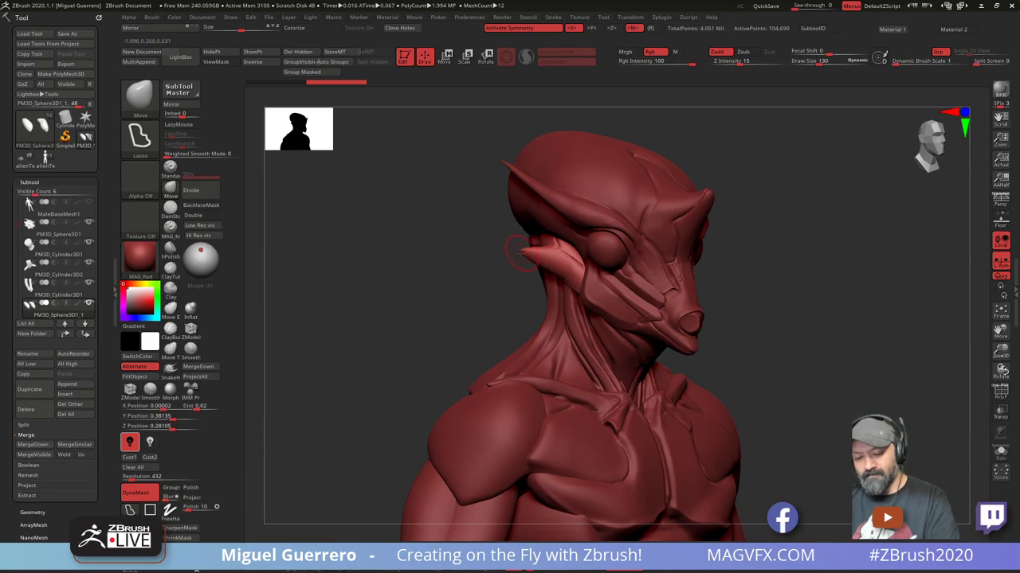
Refine the ear plates into pointed backward spikes with the Move brush at draw sizes 154 and 170, and reselect the head
left_click_drag(524, 251, 524, 256)
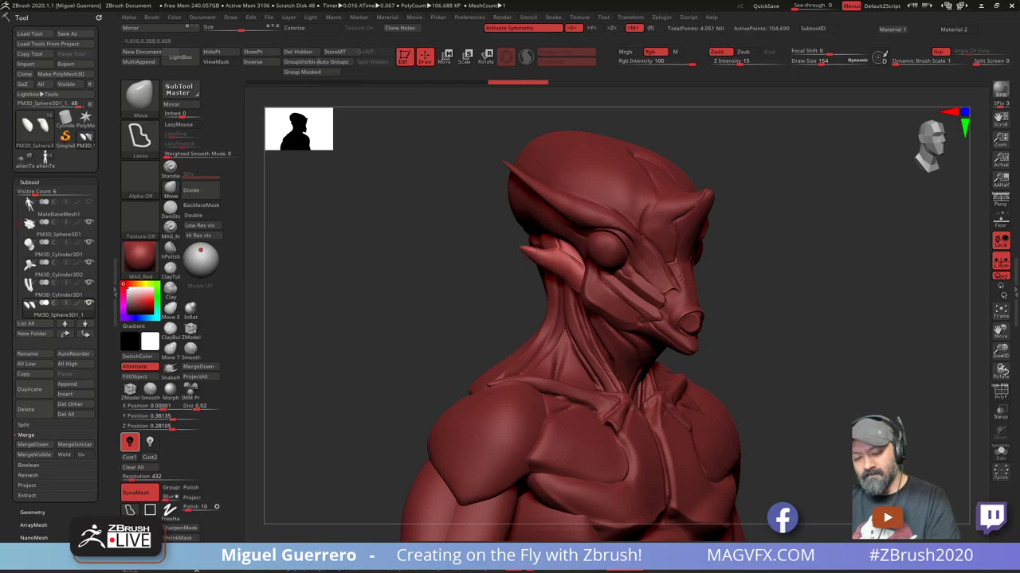
left_click_drag(540, 256, 544, 258)
left_click_drag(539, 279, 515, 278)
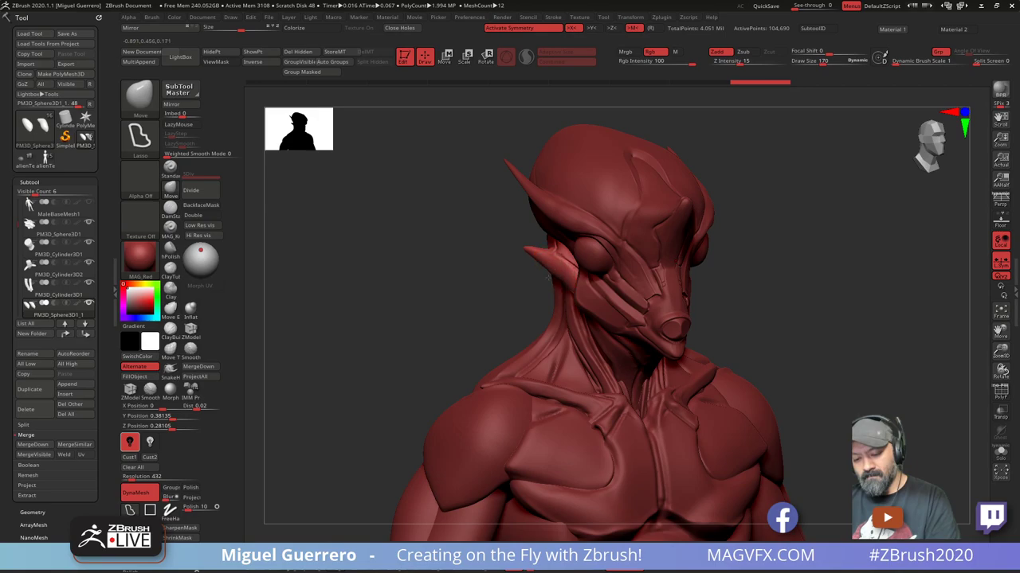
right_click_drag(548, 276, 512, 278)
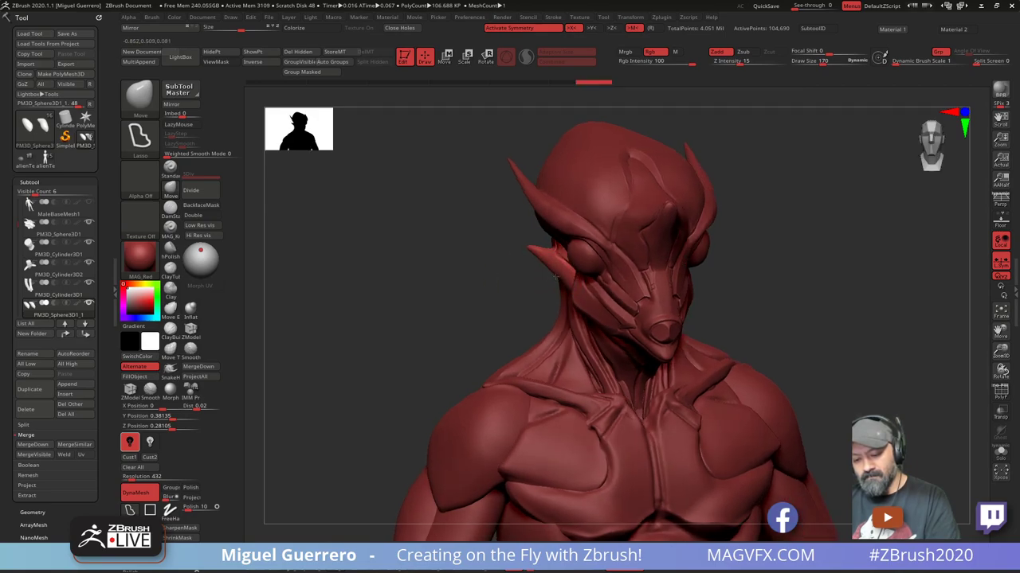
left_click_drag(556, 276, 552, 275)
mouse_move(521, 276)
left_mouse_down()
mouse_move(467, 269)
mouse_move(545, 276)
mouse_move(531, 275)
left_mouse_up()
left_click(587, 269, "alt")
mouse_move(578, 275)
right_mouse_down()
mouse_move(510, 291)
mouse_move(572, 301)
right_mouse_up()
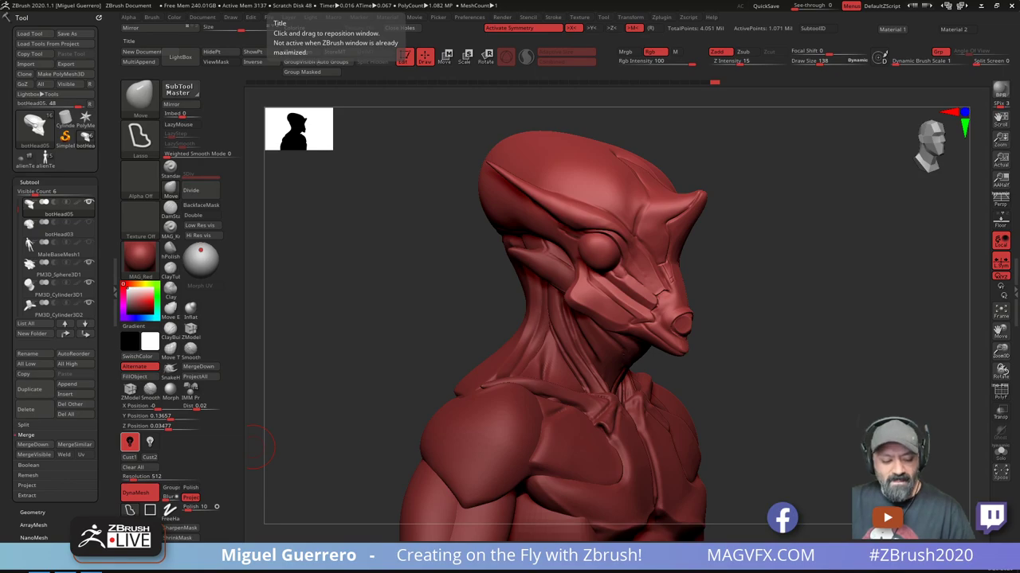
Switch to Maya and select the grey alien's torso, head, eyes and arms in turn to examine its separate meshes
left_click(91, 564)
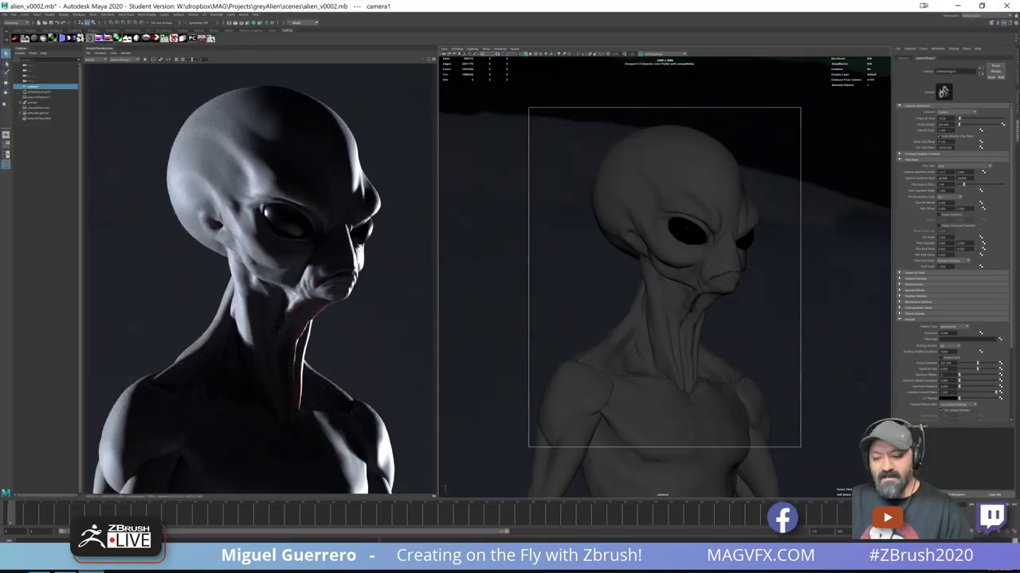
left_click(630, 364)
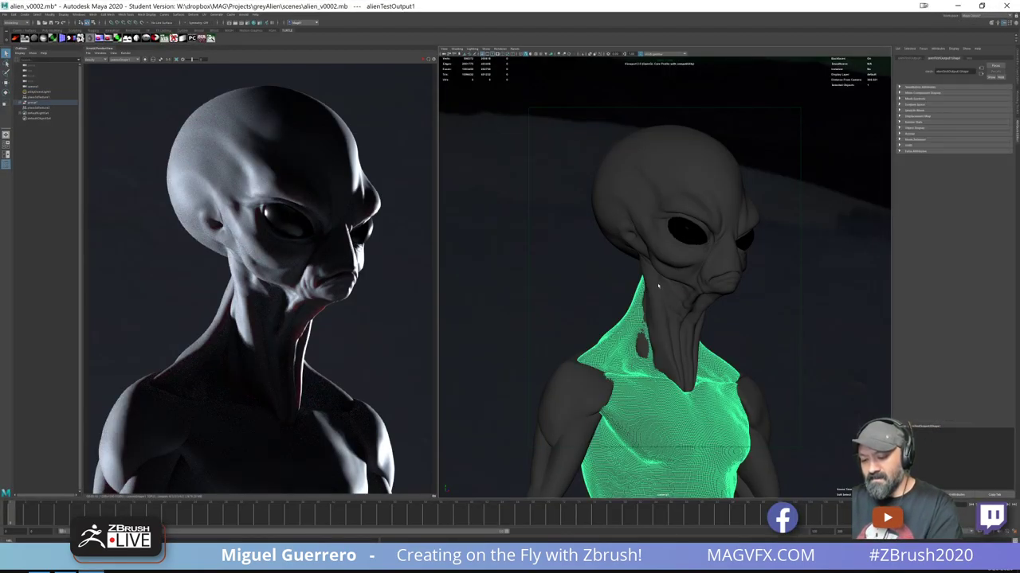
left_click(655, 289)
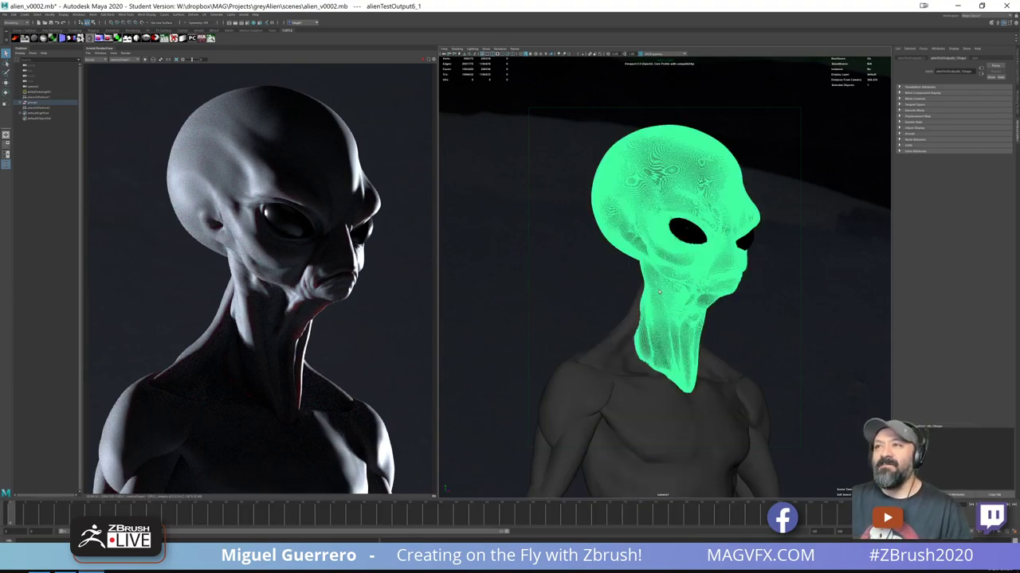
left_click(700, 243)
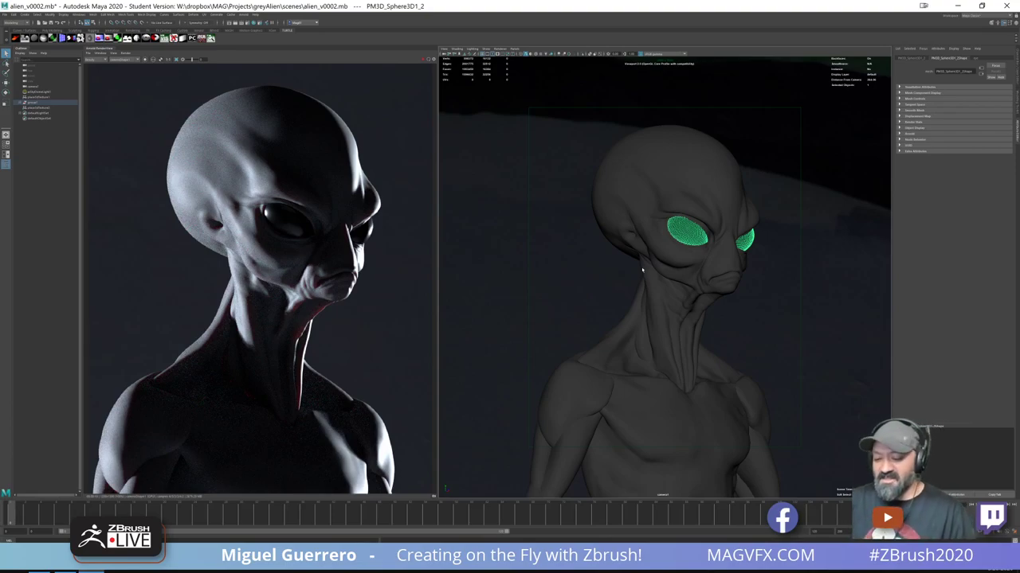
left_click(580, 388)
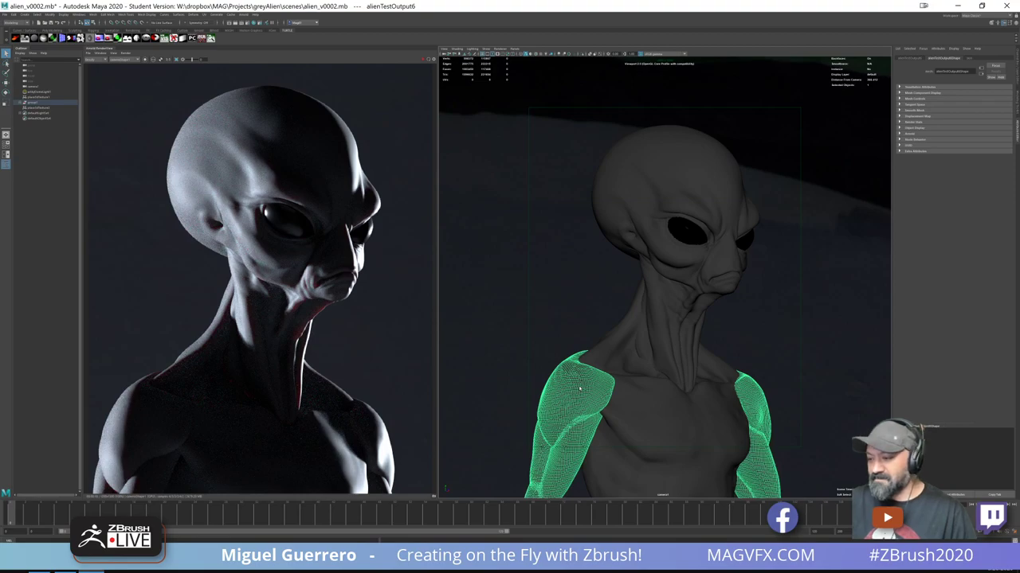
left_click(622, 374)
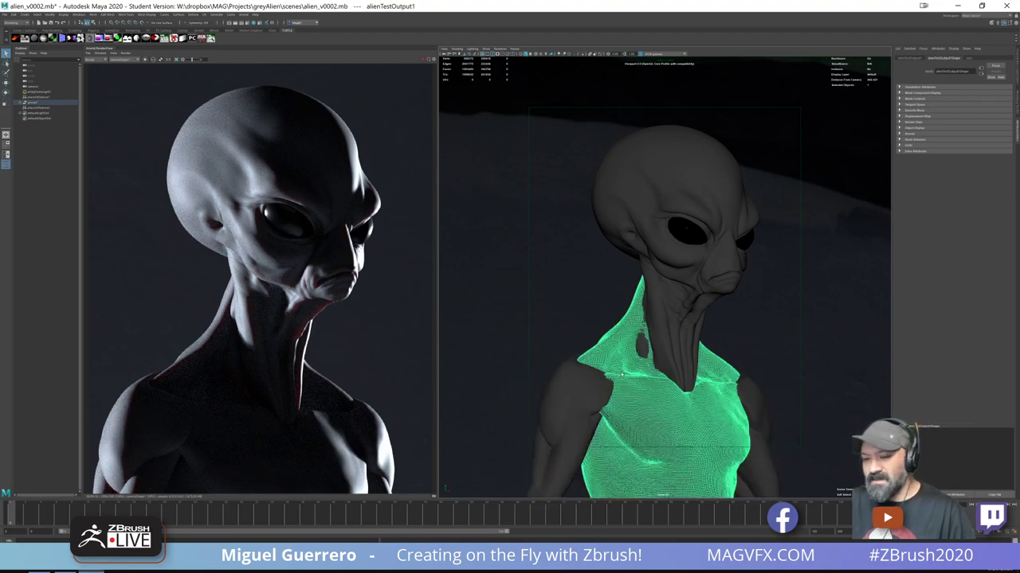
left_click(689, 282)
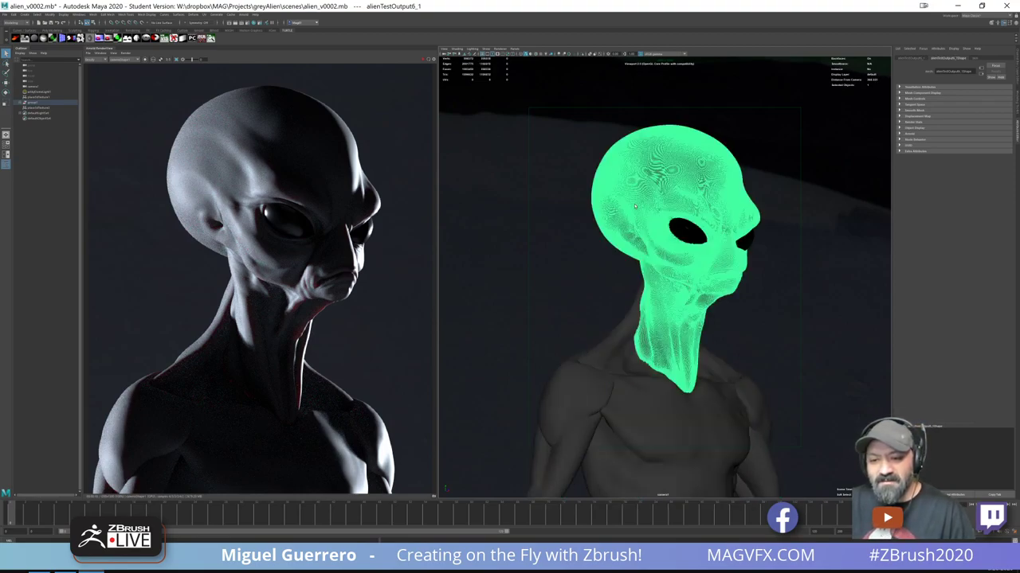
left_click(632, 331)
left_click(579, 405)
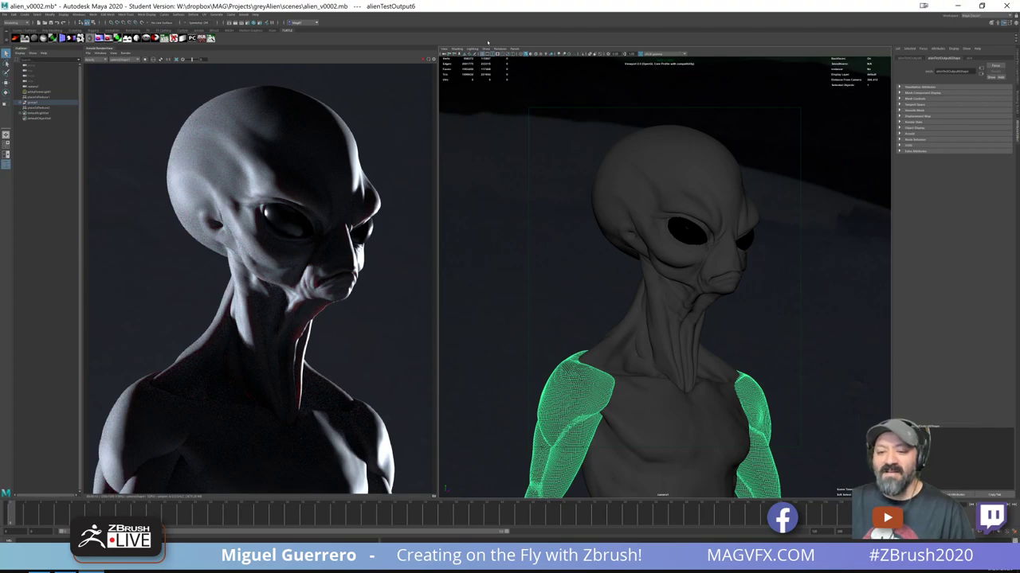
Start the Arnold interactive render and inspect the grey alien from front, three-quarter and side camera angles
left_click(422, 60)
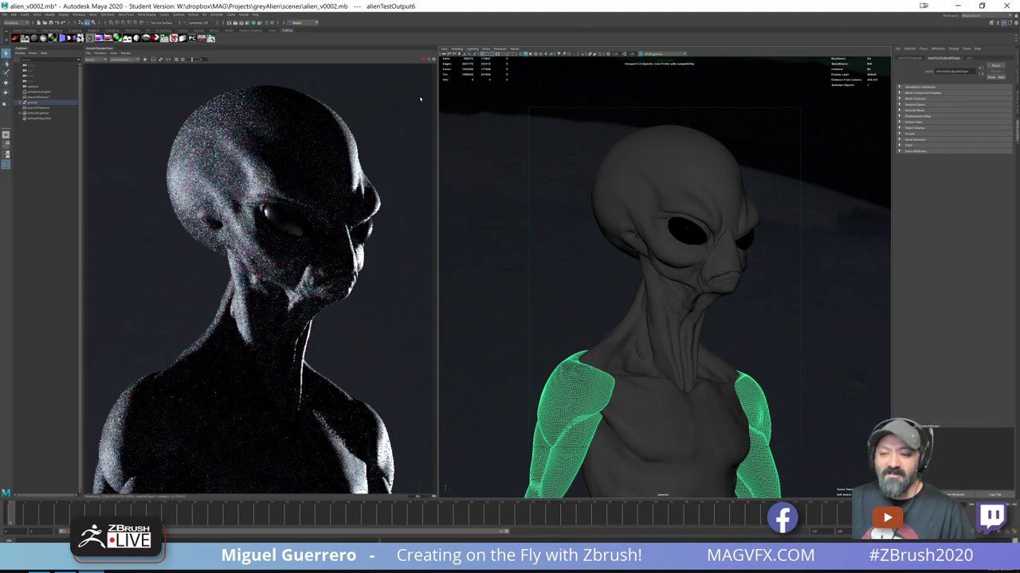
left_click_drag(407, 102, 387, 105, "alt")
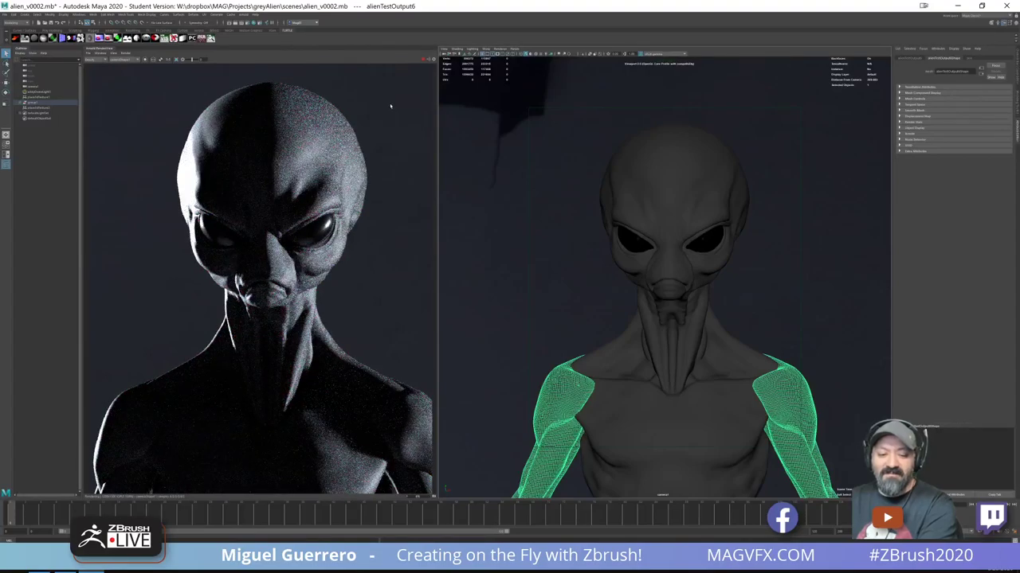
key(".")
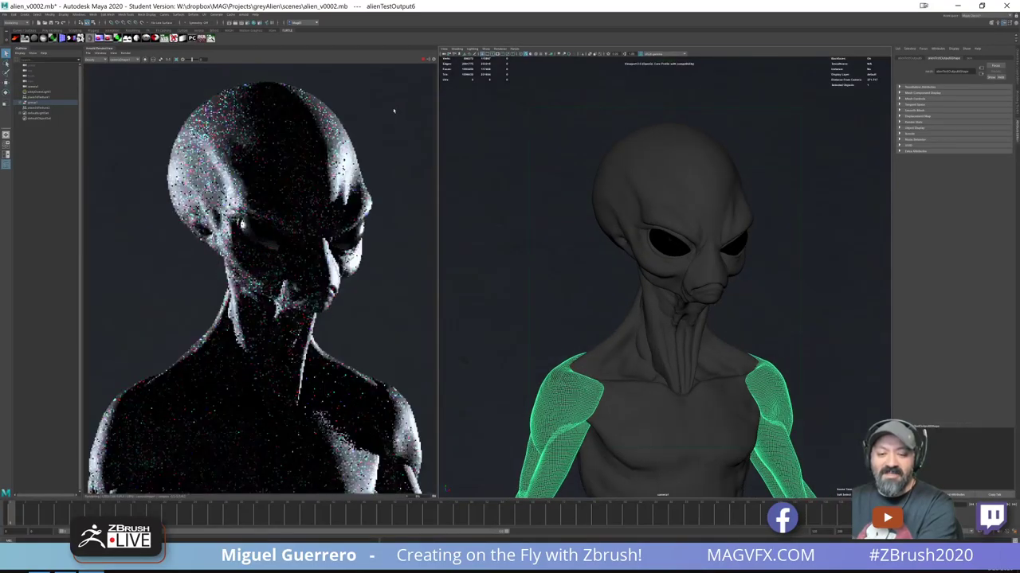
key(".")
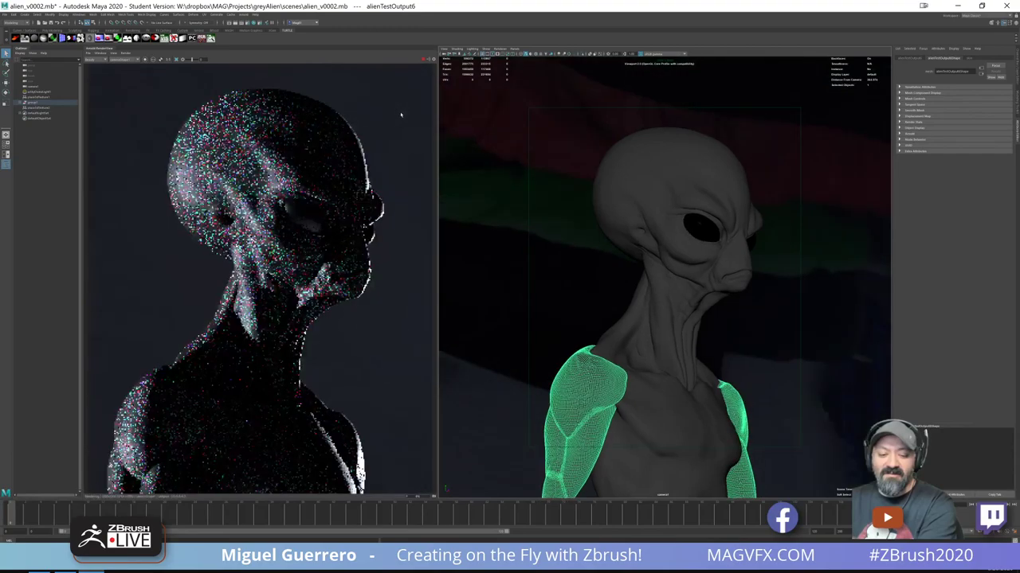
key(".")
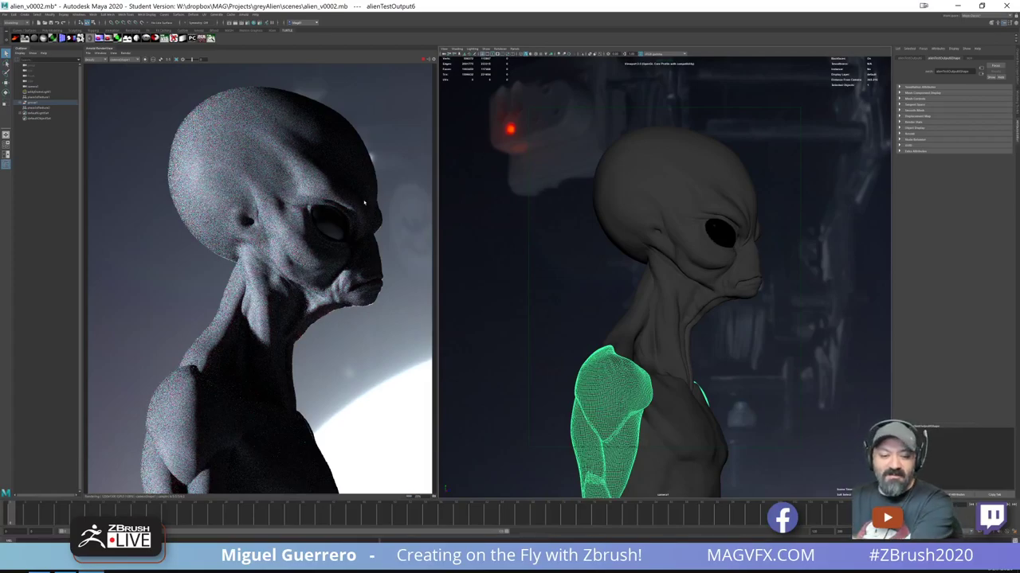
middle_click_drag(346, 215, 323, 141, "alt")
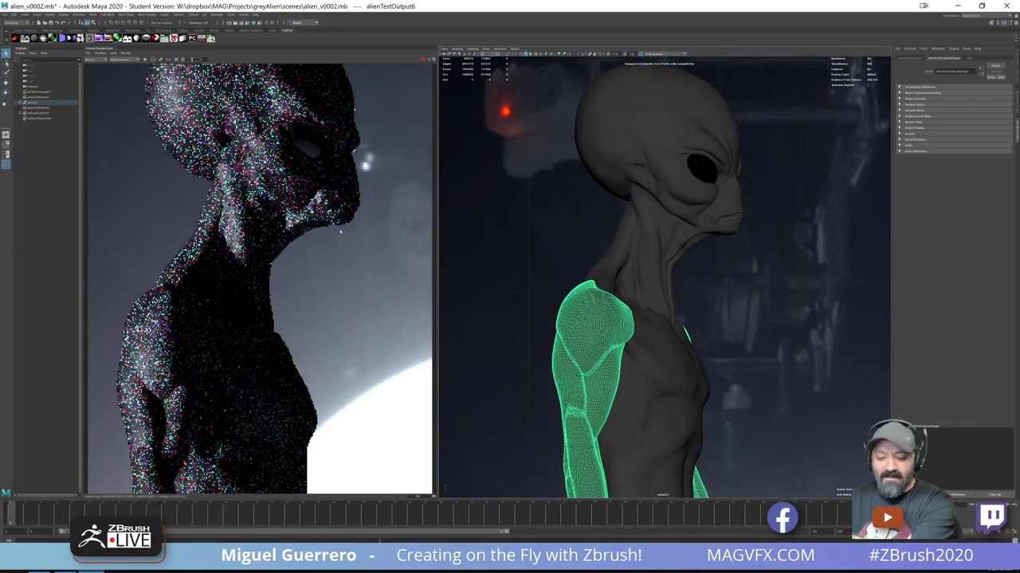
Inspect the grey alien's torso, shoulders and arms in the Arnold render from side, front and three-quarter angles
middle_click_drag(329, 279, 337, 192, "alt")
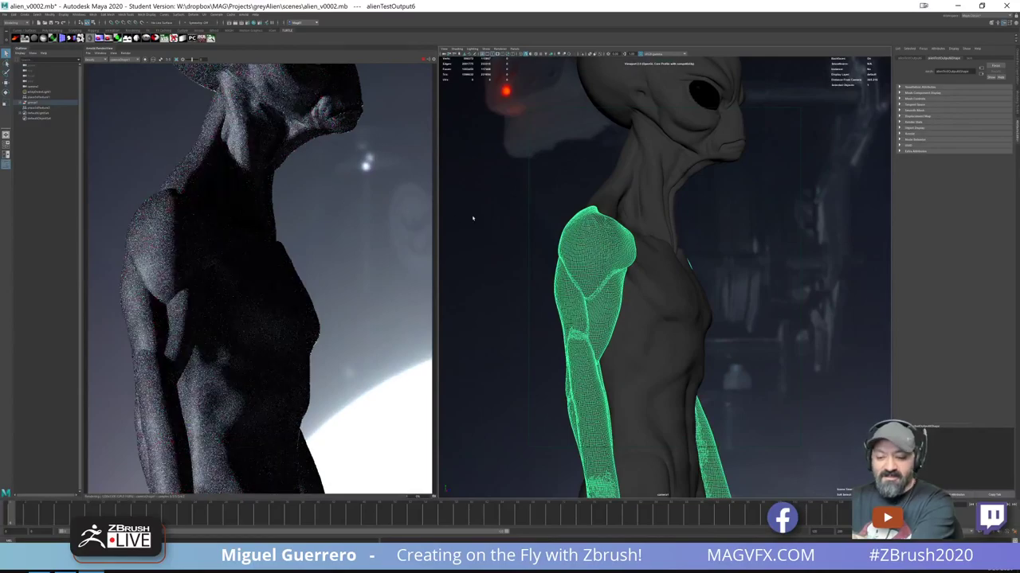
left_click_drag(666, 231, 603, 241, "alt")
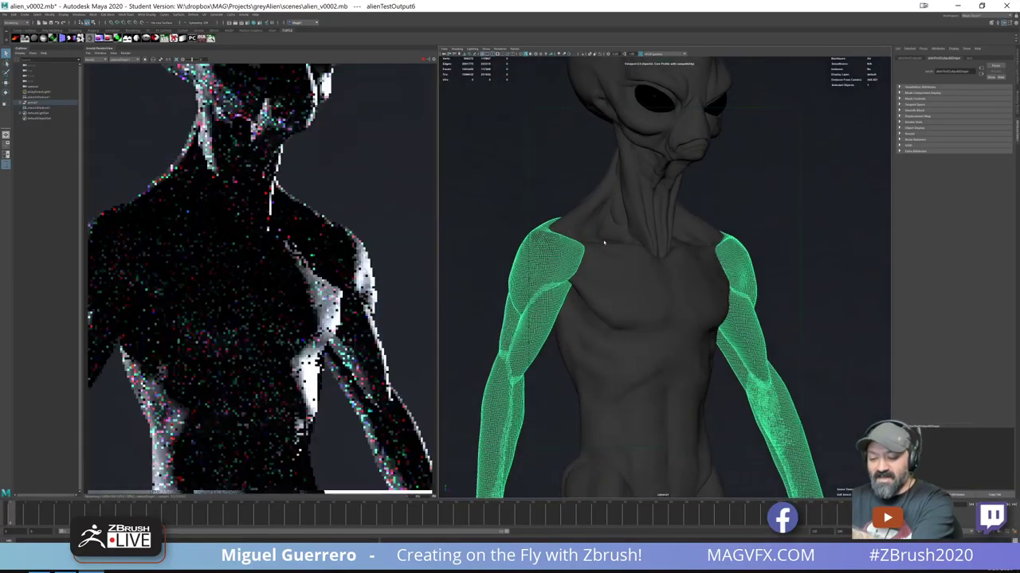
middle_click_drag(603, 241, 669, 163, "alt")
left_click_drag(614, 226, 680, 230, "alt")
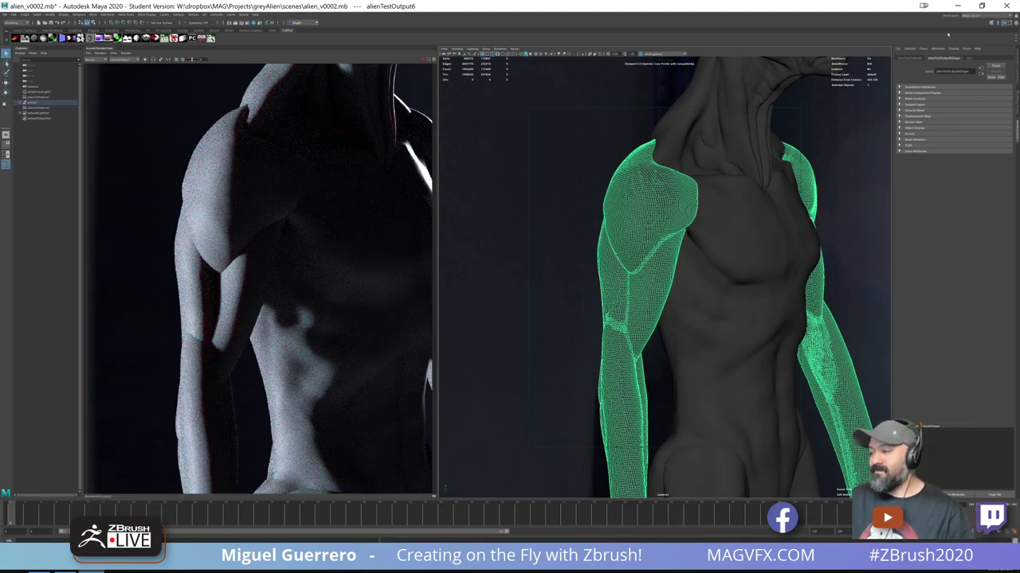
Switch back to ZBrush and thicken the tips of the head's horns with the Inflat brush at draw size 138
left_click(959, 6)
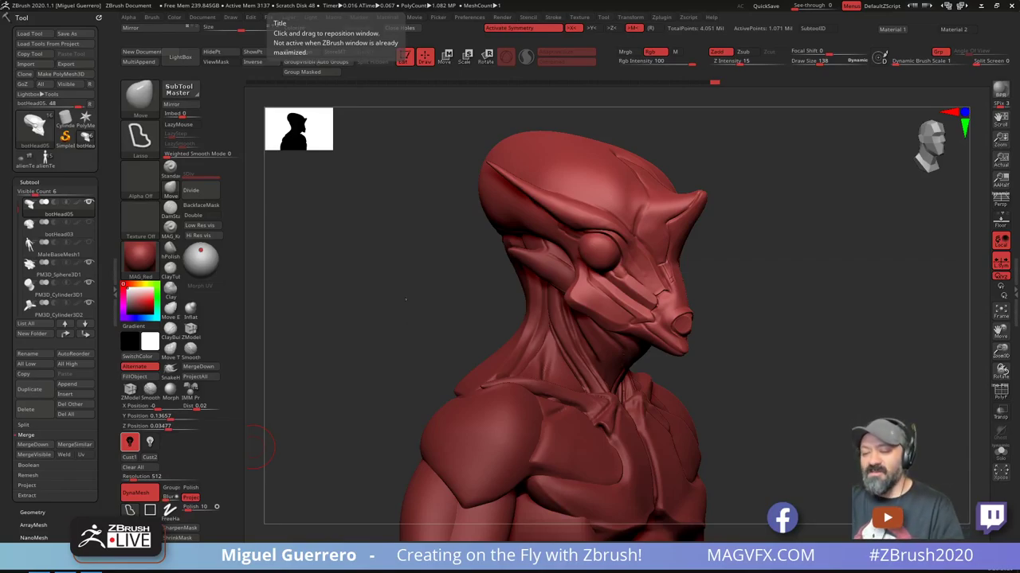
left_click_drag(391, 318, 383, 325)
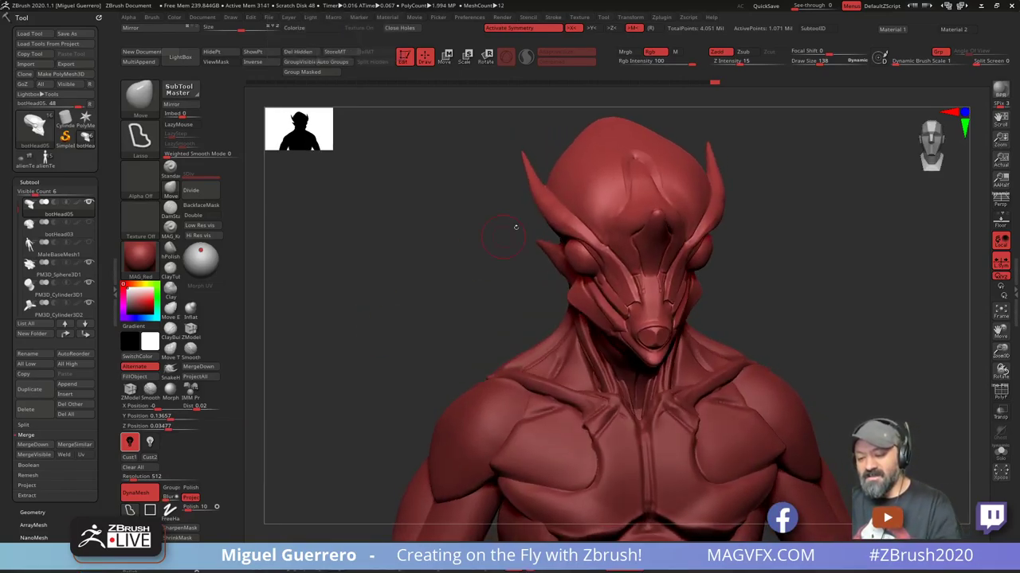
left_click_drag(446, 255, 430, 296)
key("b")
key("i")
key("n")
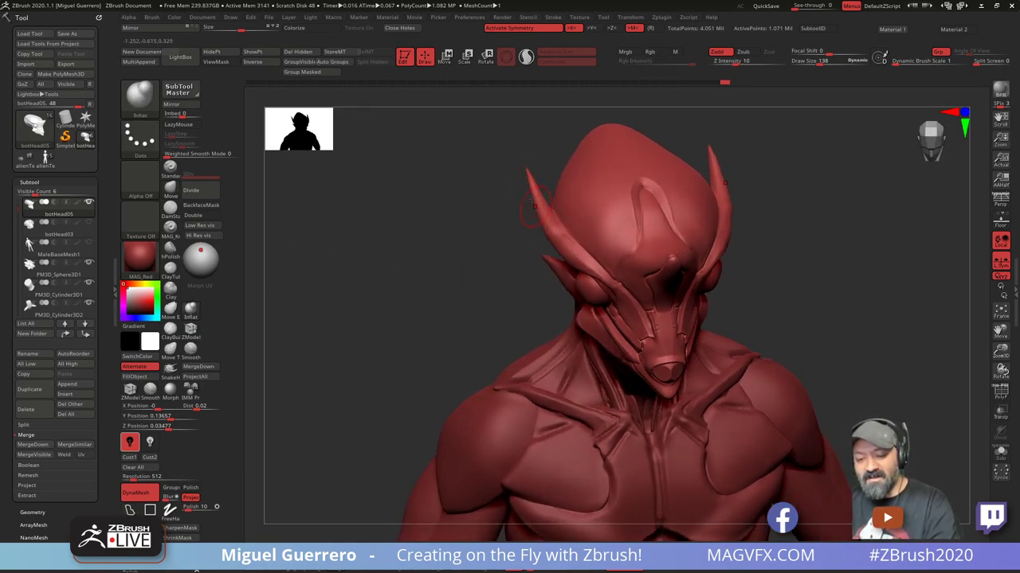
left_click_drag(529, 174, 528, 171)
left_click_drag(473, 267, 498, 238)
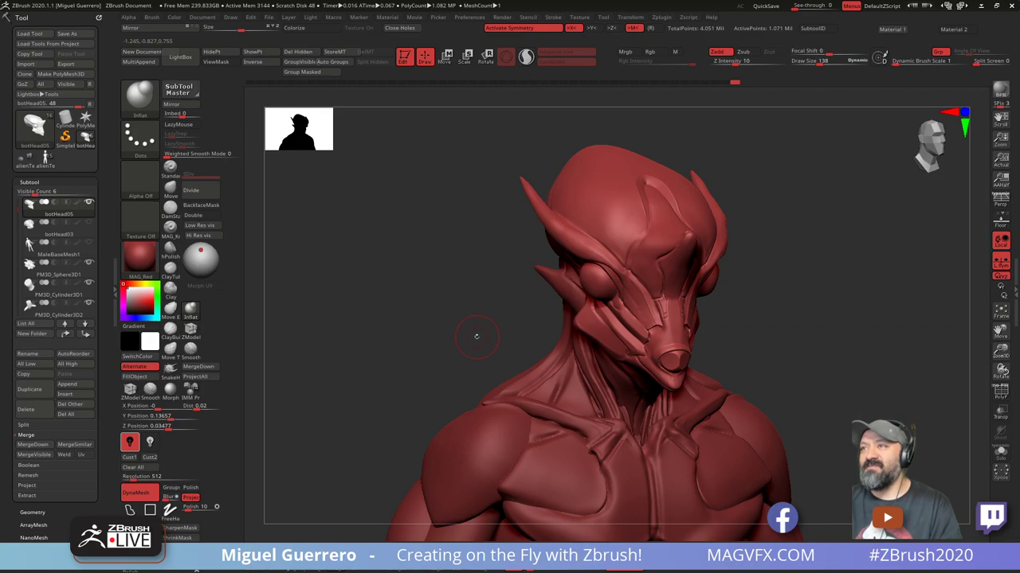
Select the ear spikes behind the eyes and reshape them with the Move brush at draw size 174
left_click(561, 282, "alt")
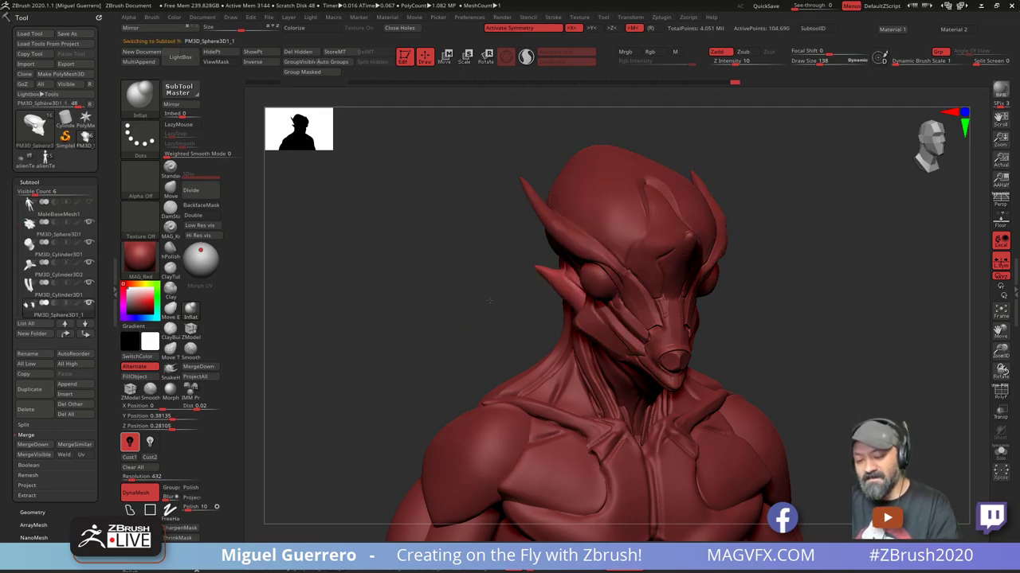
left_click_drag(487, 298, 508, 306)
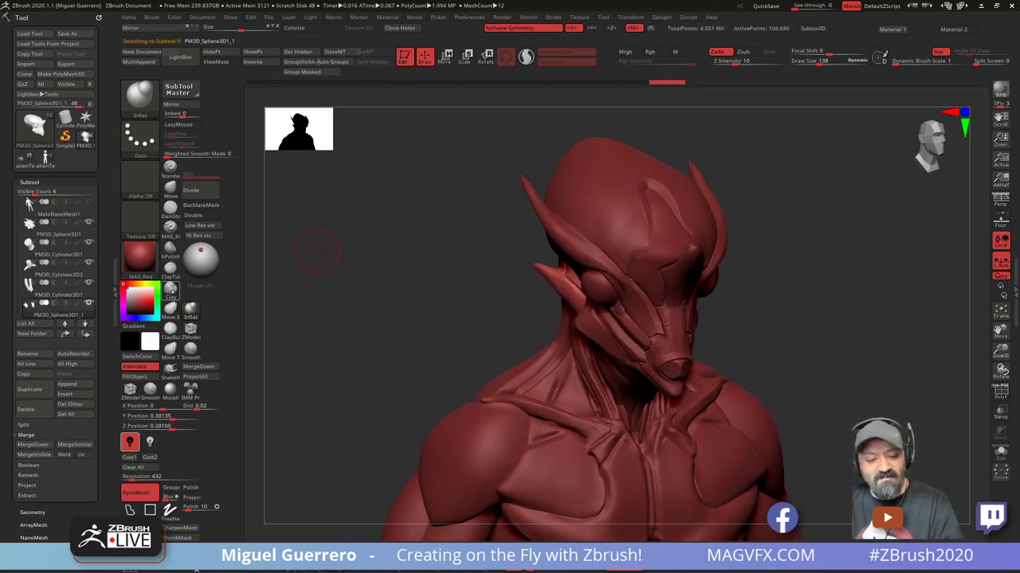
left_click(170, 291)
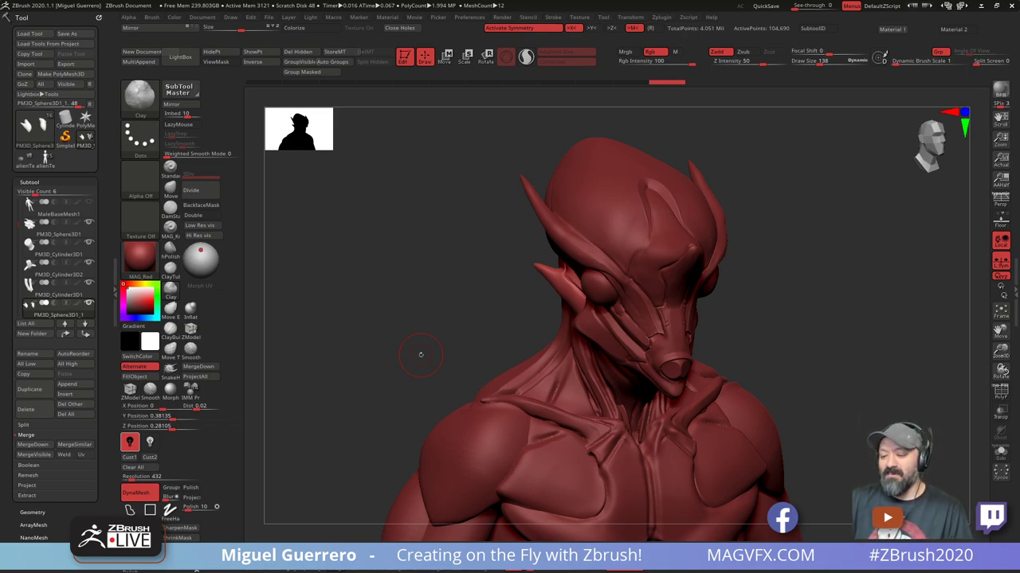
left_click_drag(378, 320, 388, 306)
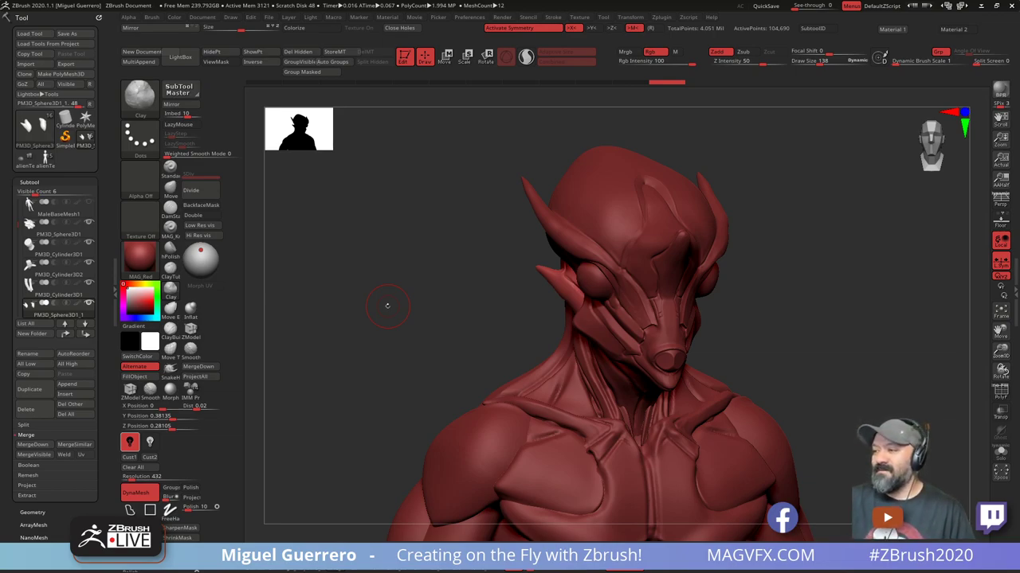
mouse_move(404, 337)
left_mouse_down()
mouse_move(382, 300)
mouse_move(401, 344)
mouse_move(433, 326)
mouse_move(370, 319)
mouse_move(307, 295)
left_mouse_up()
key("b")
key("m")
key("v")
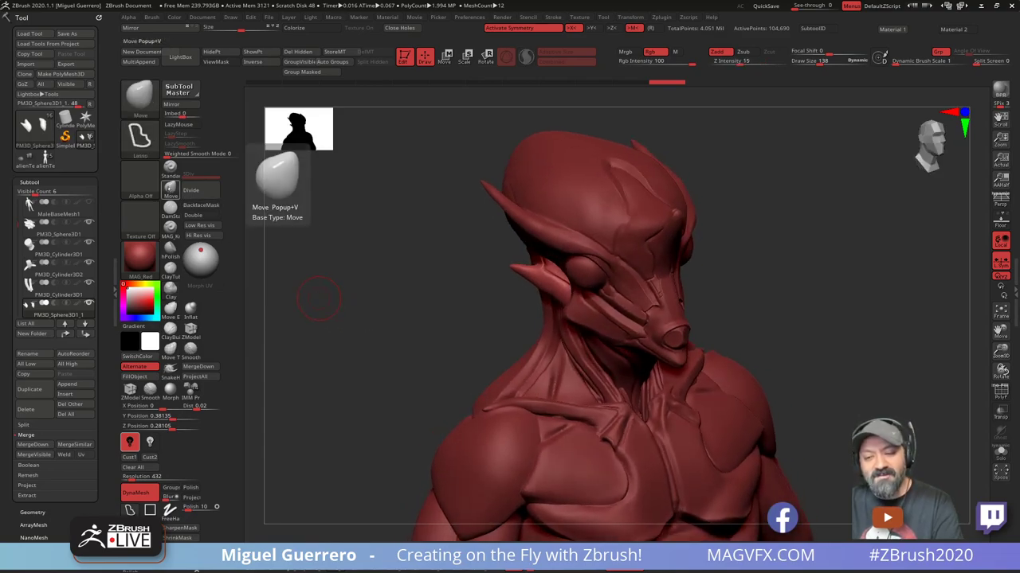
left_click_drag(510, 307, 484, 323)
key("bracketright")
mouse_move(553, 285)
left_mouse_down()
mouse_move(543, 289)
mouse_move(509, 249)
mouse_move(518, 271)
mouse_move(510, 264)
mouse_move(423, 290)
mouse_move(398, 317)
left_mouse_up()
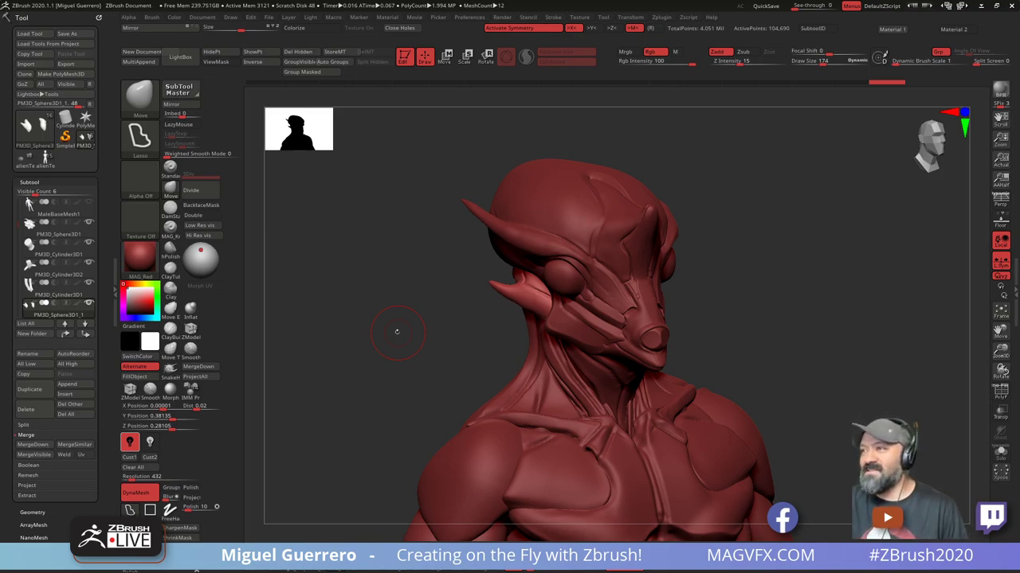
mouse_move(383, 370)
left_mouse_down()
mouse_move(416, 376)
mouse_move(402, 379)
mouse_move(391, 375)
mouse_move(415, 353)
mouse_move(430, 360)
left_mouse_up()
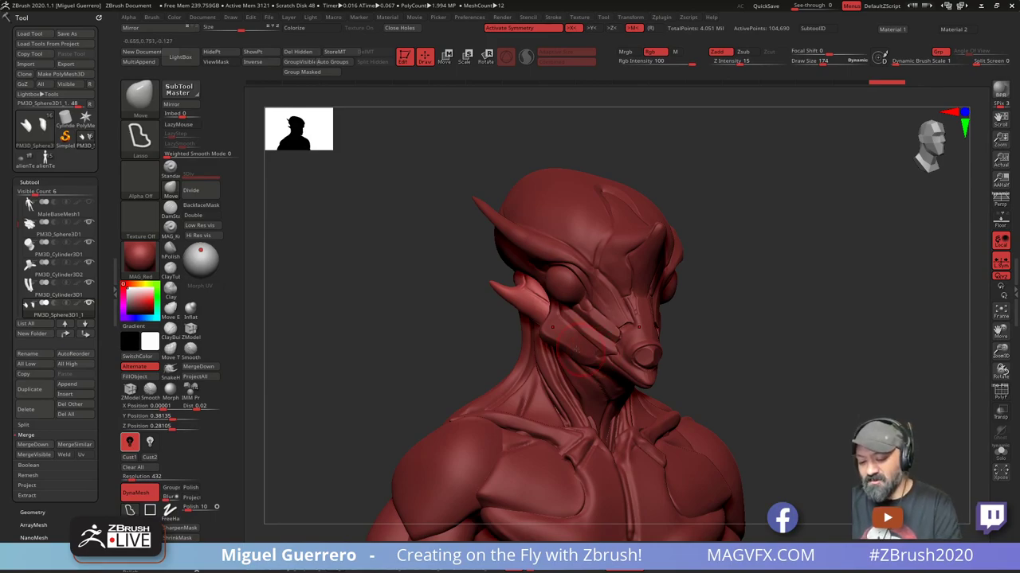
Select the head and the neck piece in turn while examining the bust's upper body
left_click(446, 368, "alt")
left_click_drag(446, 369, 405, 307, "alt")
right_click_drag(406, 307, 387, 312, "ctrl")
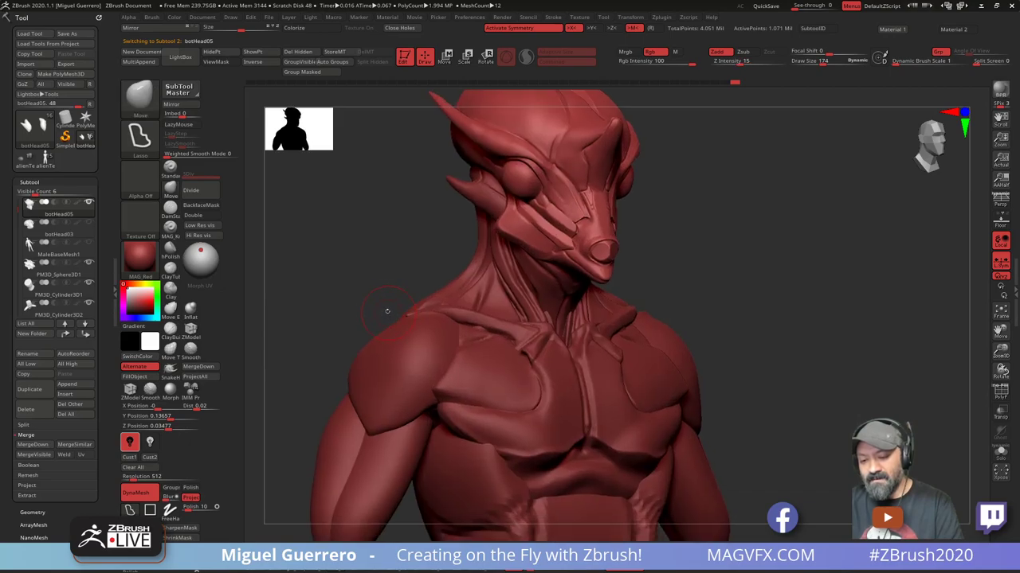
left_click_drag(388, 313, 414, 305, "alt")
right_click_drag(414, 306, 430, 316, "ctrl")
mouse_move(430, 316)
left_mouse_down("alt")
mouse_move(424, 290)
mouse_move(452, 338)
left_mouse_up("alt")
left_click(617, 311, "alt")
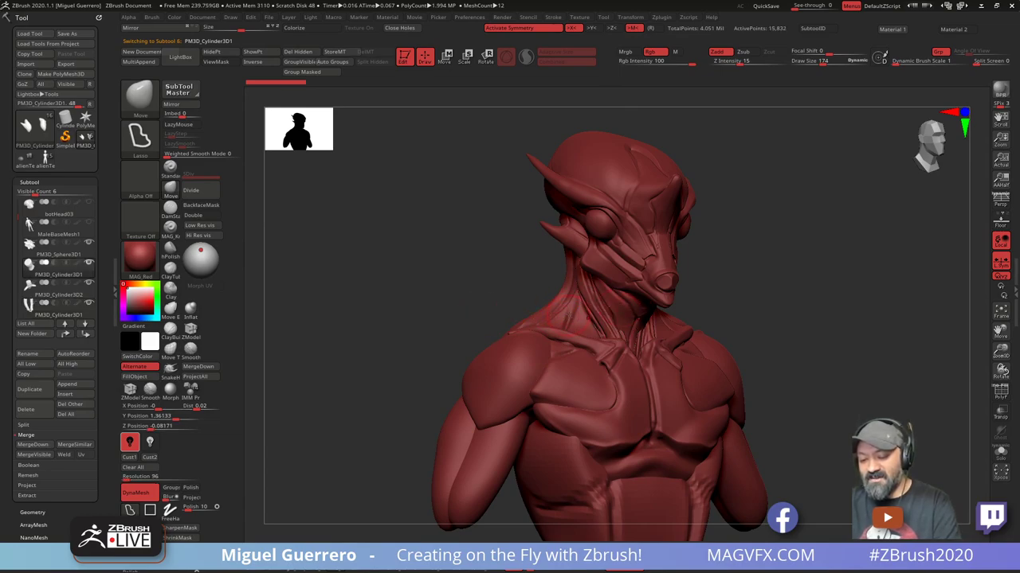
Select the plates between neck and shoulders, DynaMesh them at resolution 496 and smooth their surface
left_click(553, 316, "alt")
left_click_drag(453, 346, 421, 350)
left_click(132, 478)
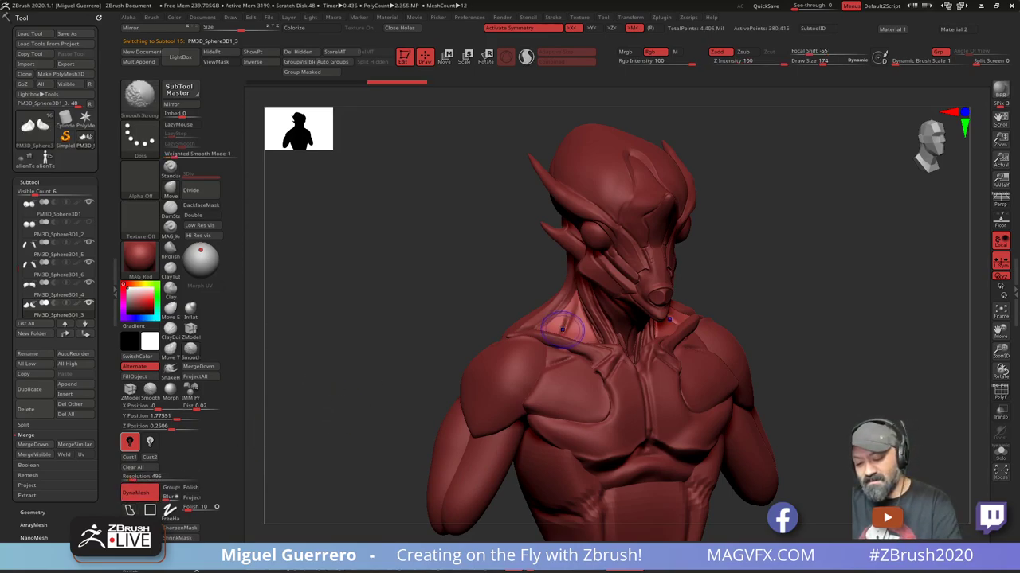
left_click_drag(436, 314, 452, 322)
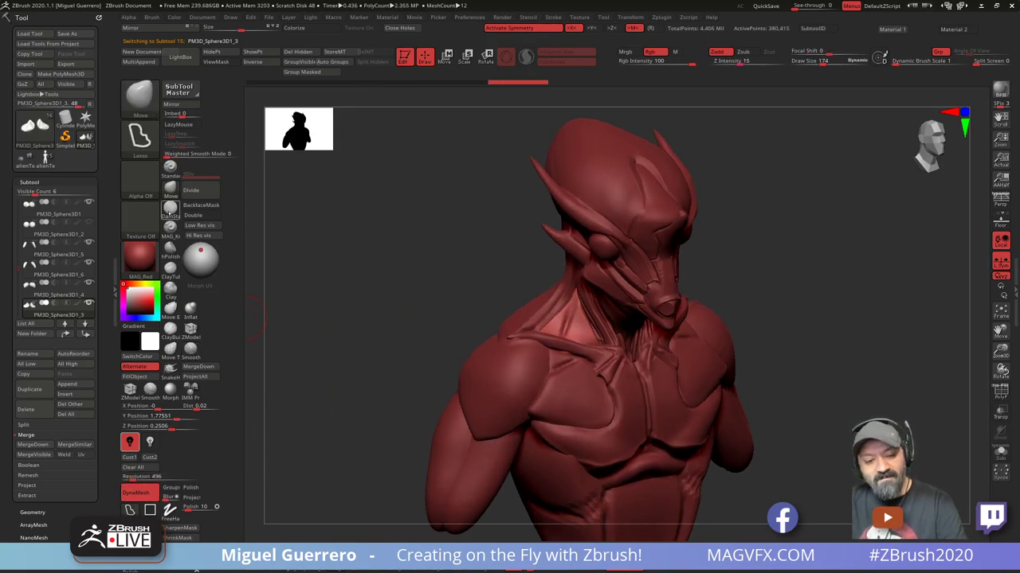
mouse_move(319, 262)
left_mouse_down()
mouse_move(472, 347)
mouse_move(483, 338)
mouse_move(467, 345)
left_mouse_up()
mouse_move(454, 278)
left_mouse_down()
mouse_move(494, 288)
mouse_move(459, 311)
mouse_move(430, 292)
mouse_move(409, 339)
left_mouse_up()
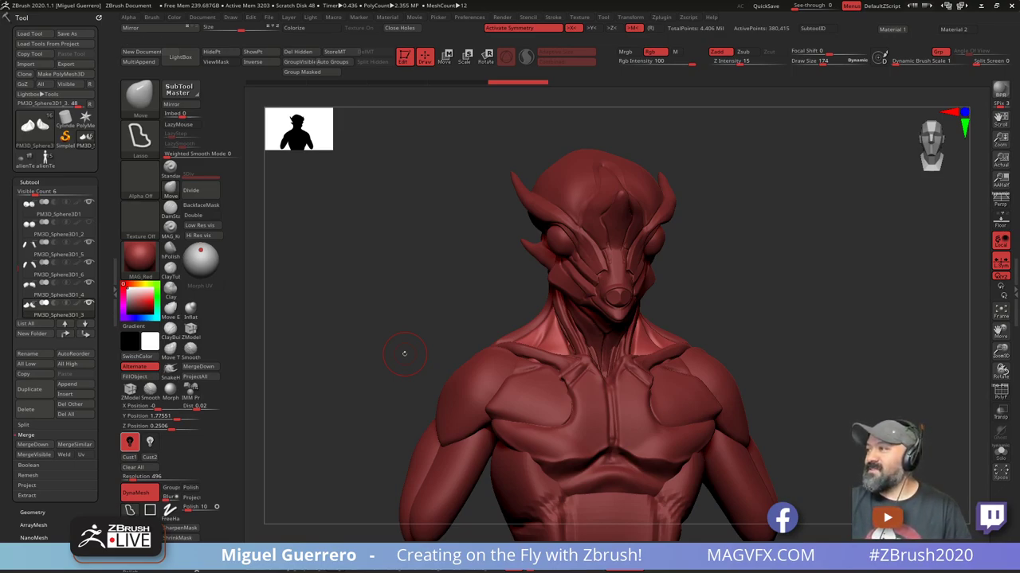
left_click_drag(403, 376, 399, 337, "alt")
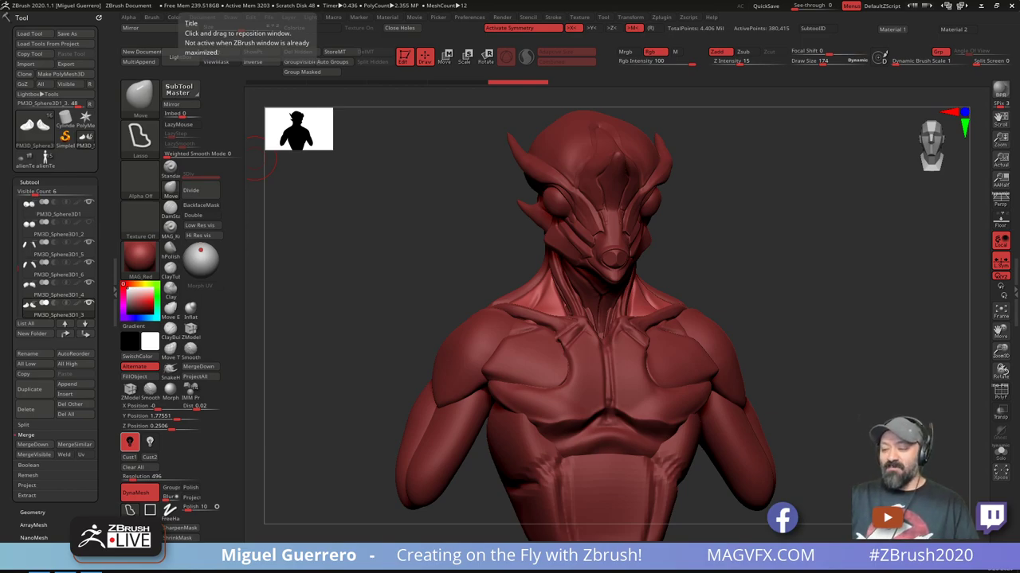
left_click_drag(377, 276, 393, 271)
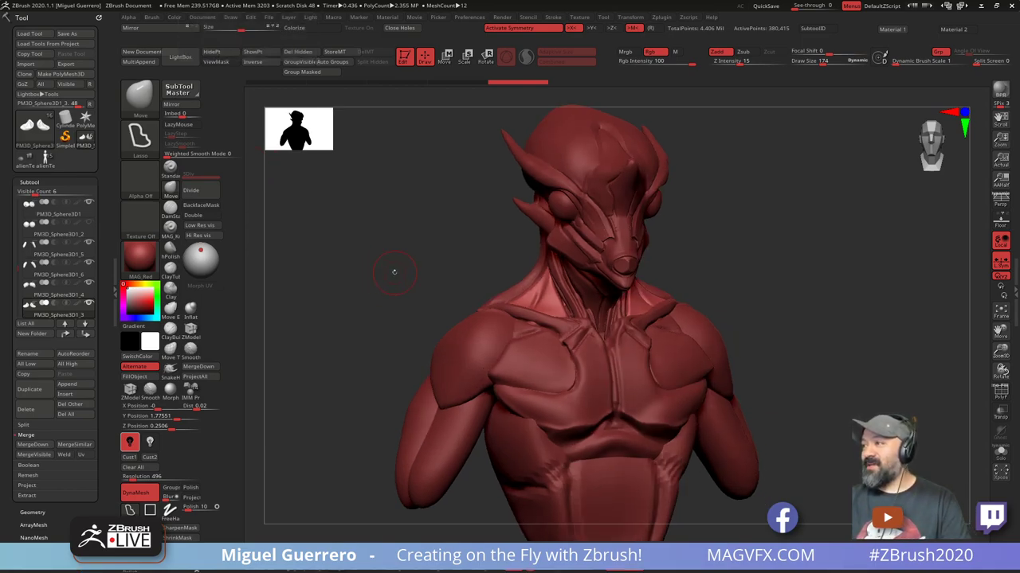
Select the chest piece, pull its outer collarbone ends upward with the Move brush and smooth them
left_click(560, 325, "alt")
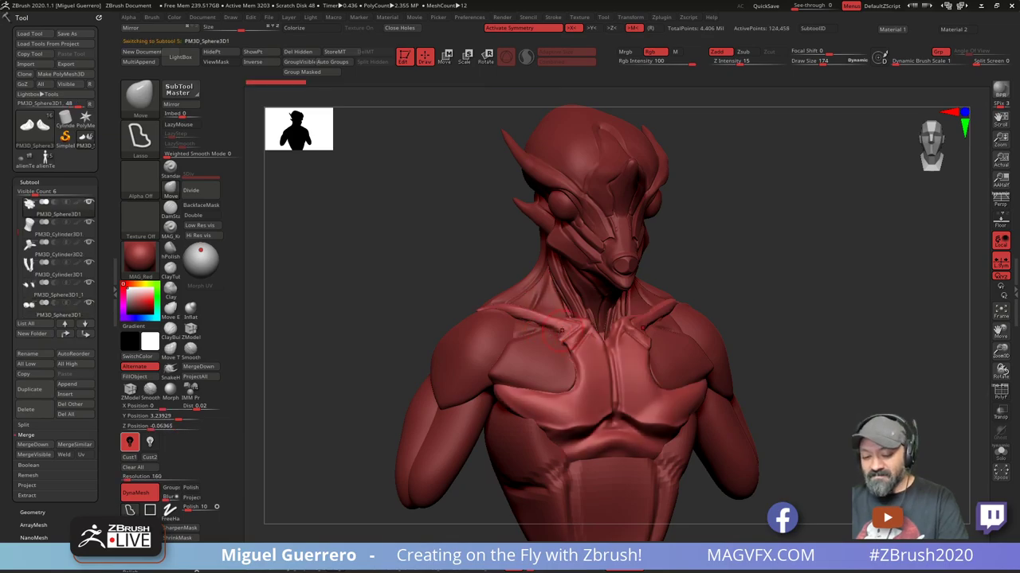
left_click_drag(474, 293, 469, 262)
left_click_drag(505, 289, 507, 272, "shift")
left_click_drag(403, 262, 415, 285, "alt")
left_click_drag(503, 289, 514, 266, "shift")
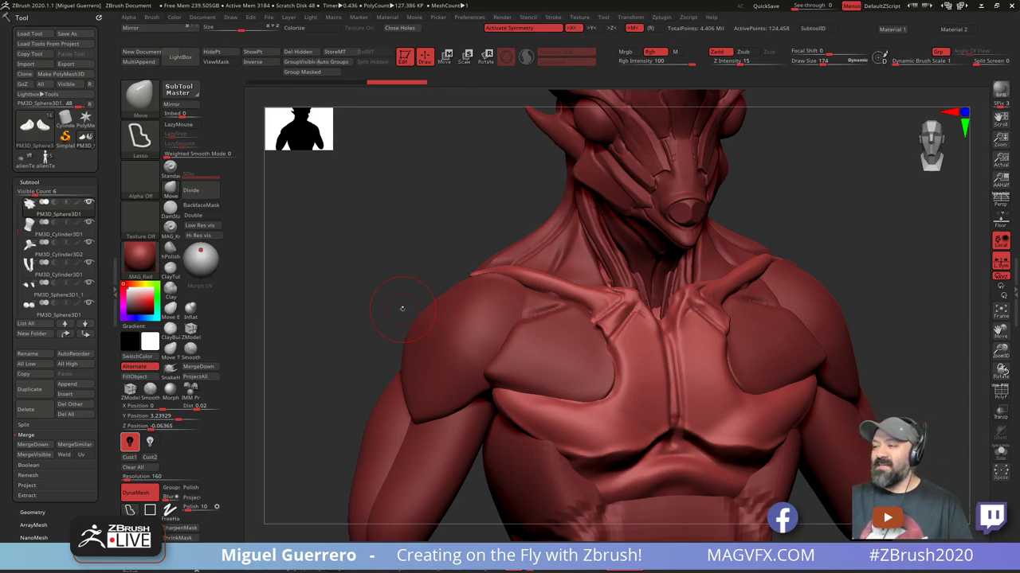
right_click_drag(403, 309, 385, 280)
mouse_move(386, 280)
left_mouse_down()
mouse_move(382, 302)
mouse_move(410, 308)
left_mouse_up()
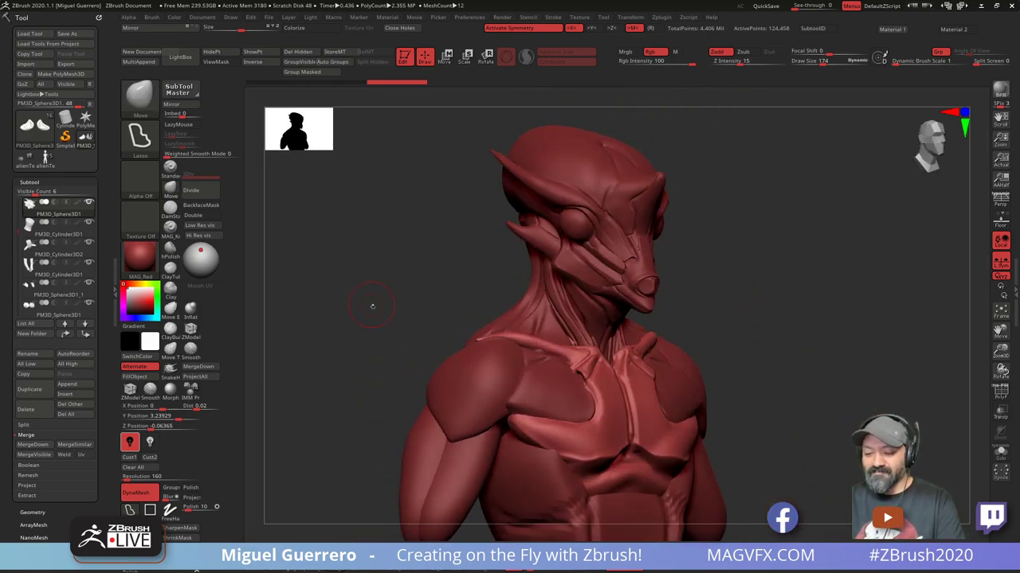
Change the bust's red material to a darker grey-brown one, trying a glossy grey material first
left_click(296, 560)
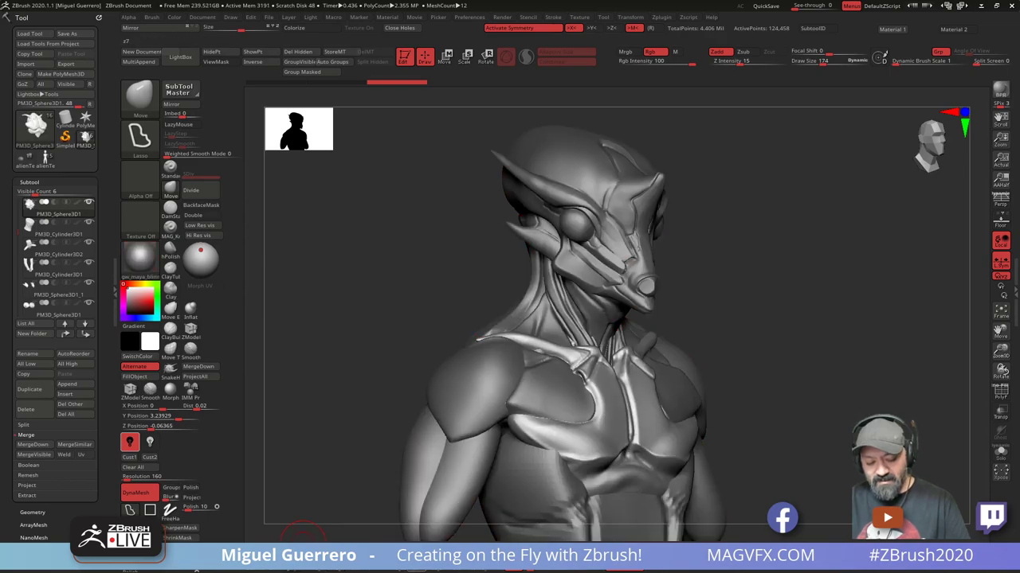
left_click(407, 560)
left_click(447, 560)
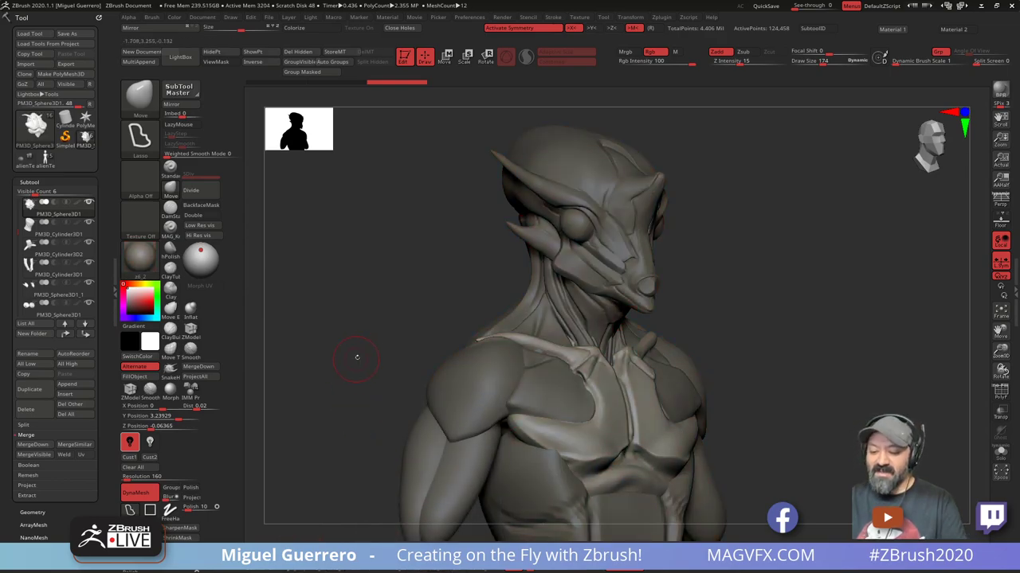
Select the head and mask all of it except the round tip of the snout
mouse_move(353, 358)
left_mouse_down()
mouse_move(387, 321)
mouse_move(366, 313)
mouse_move(383, 353)
mouse_move(398, 348)
mouse_move(377, 353)
left_mouse_up()
mouse_move(394, 346)
right_mouse_down("ctrl")
mouse_move(422, 375)
mouse_move(486, 344)
right_mouse_up("ctrl")
mouse_move(626, 311)
right_mouse_down("alt")
mouse_move(548, 315)
mouse_move(596, 396)
right_mouse_up("alt")
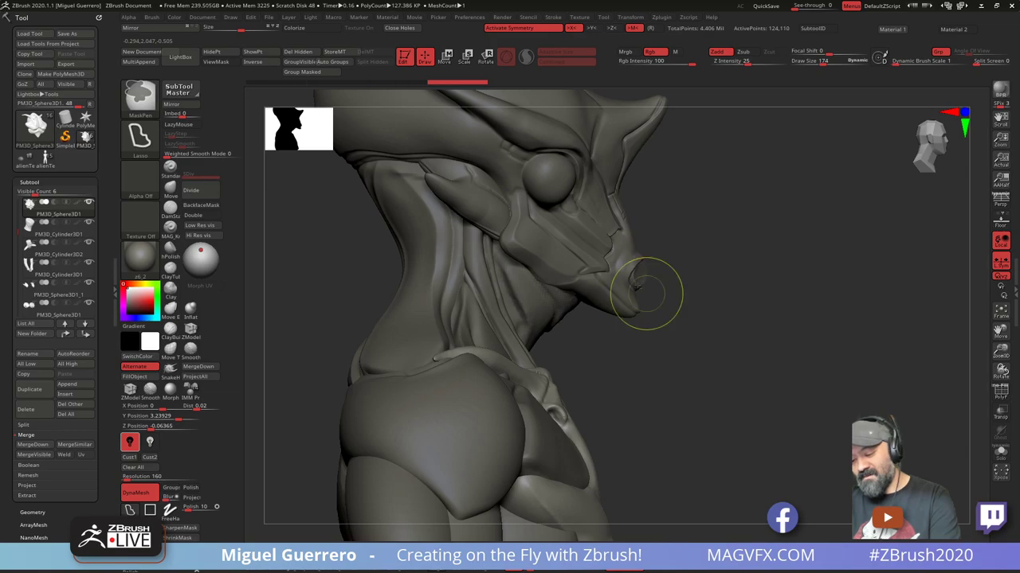
left_click(639, 271, "alt")
mouse_move(649, 254)
left_mouse_down("ctrl")
mouse_move(635, 266)
mouse_move(644, 297)
mouse_move(655, 296)
left_mouse_up("ctrl")
left_click(651, 299, "ctrl")
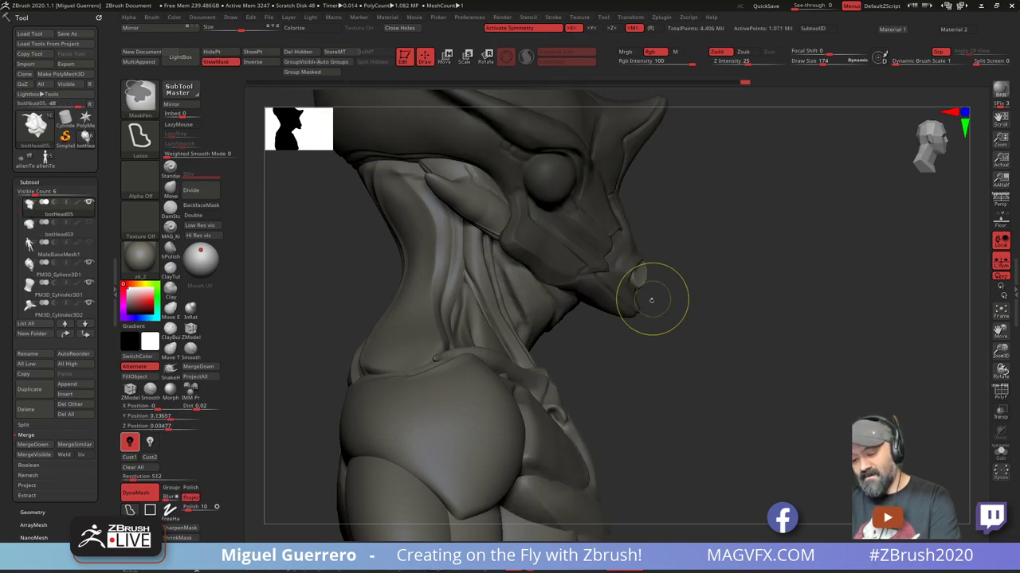
left_click_drag(680, 359, 650, 359)
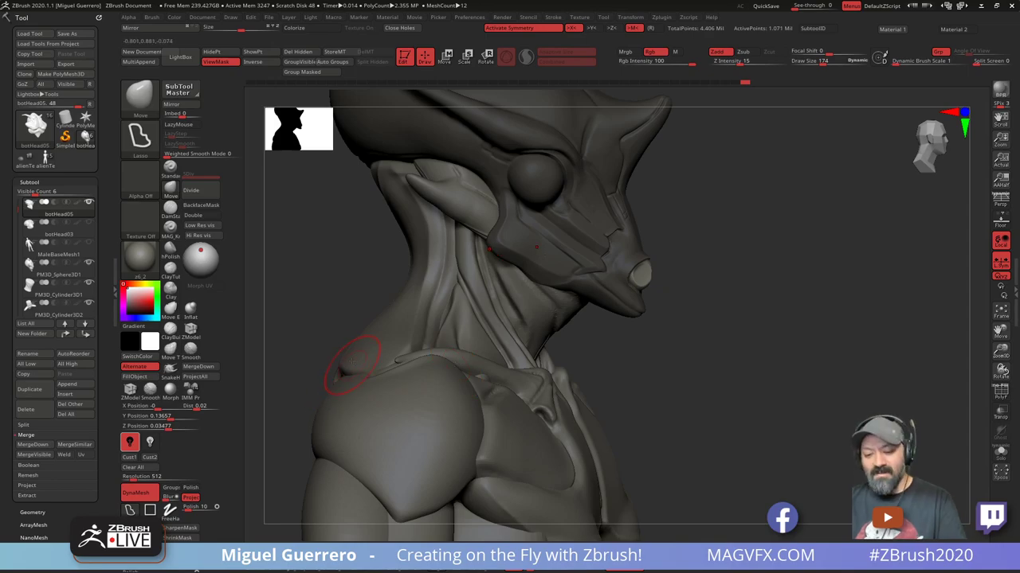
Smooth the unmasked snout tip into a rounded bulb at draw size 174 and reselect the Move brush
left_click_drag(392, 291, 322, 284)
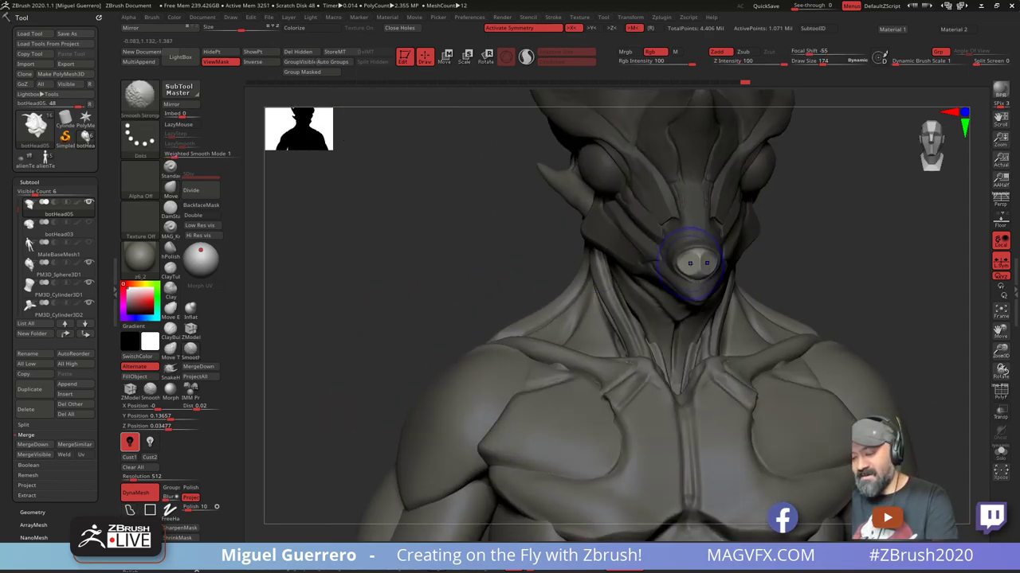
left_click_drag(691, 265, 698, 264, "shift")
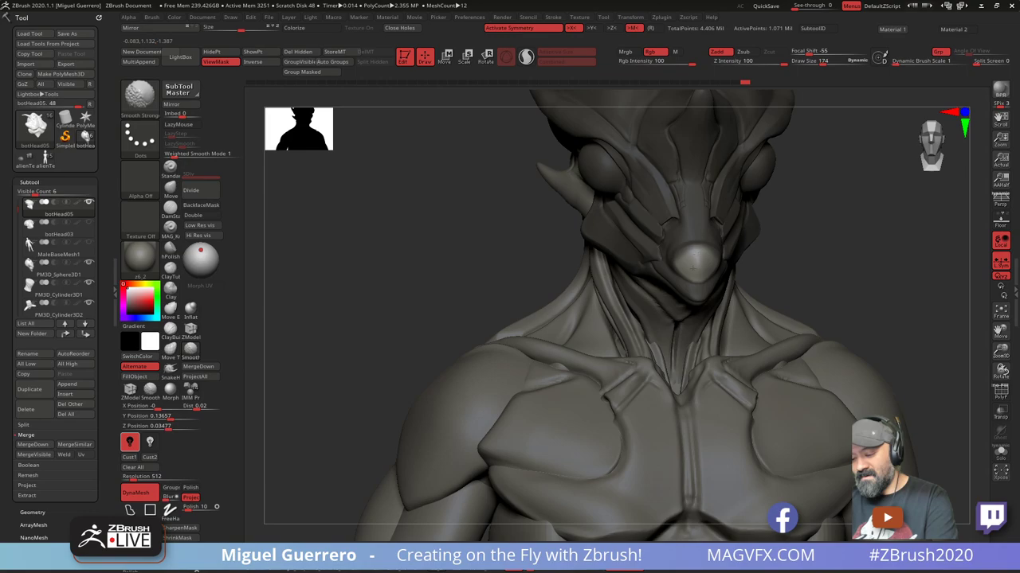
left_click_drag(455, 228, 466, 262)
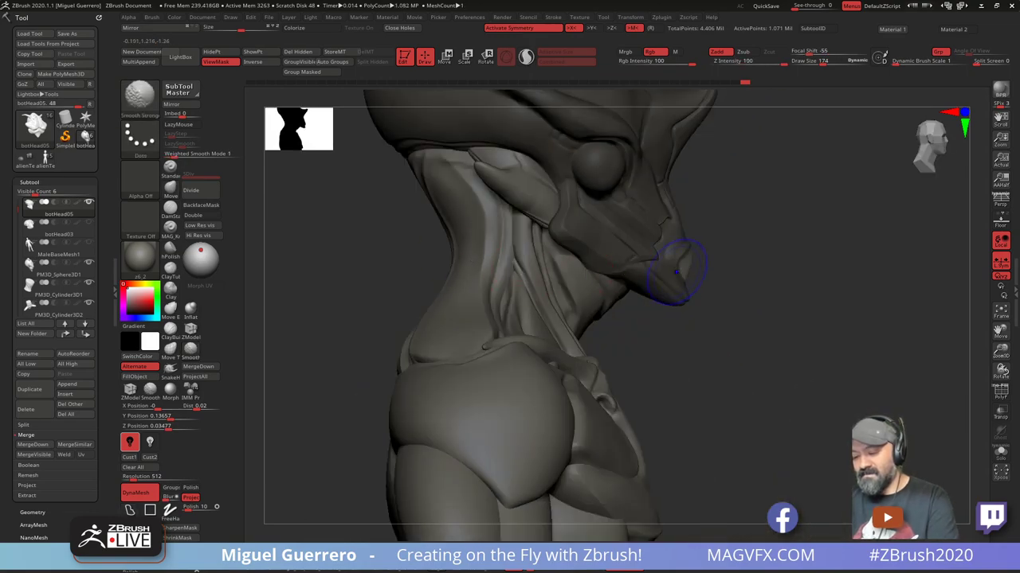
mouse_move(705, 291)
left_mouse_down()
mouse_move(489, 269)
mouse_move(384, 272)
mouse_move(375, 330)
left_mouse_up()
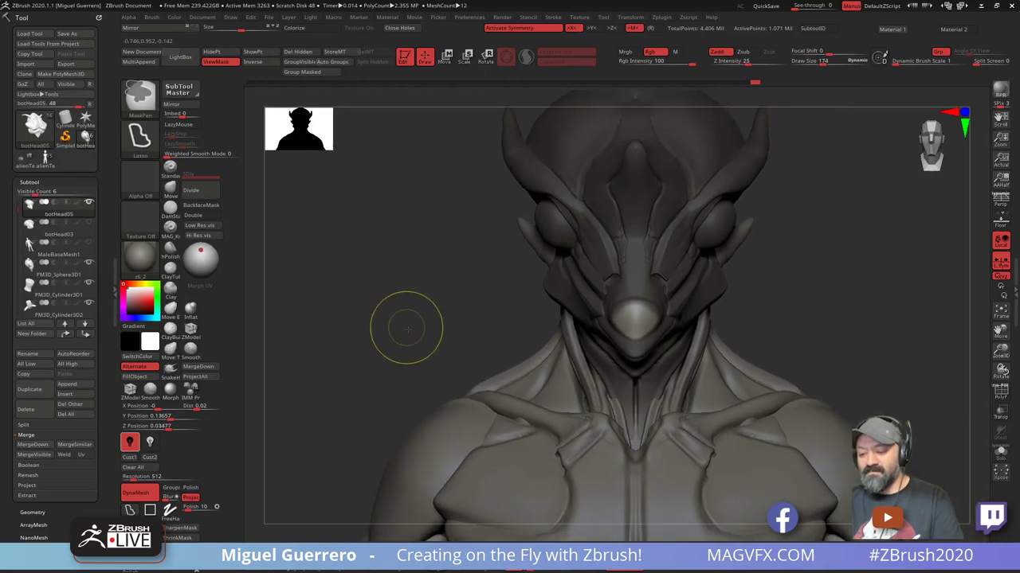
mouse_move(473, 329)
left_mouse_down("alt")
mouse_move(412, 328)
mouse_move(401, 354)
mouse_move(370, 334)
left_mouse_up("alt")
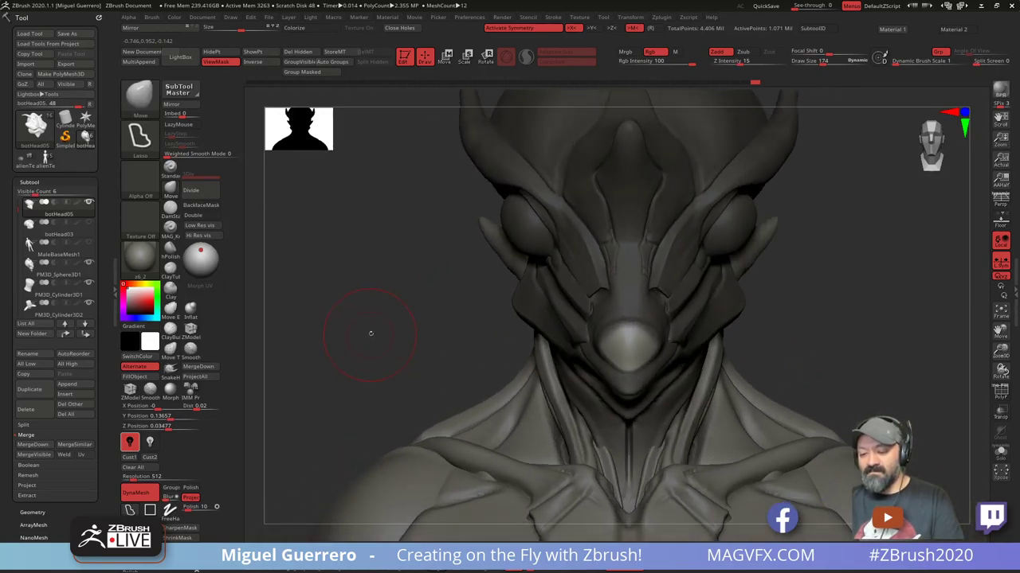
left_click(169, 191)
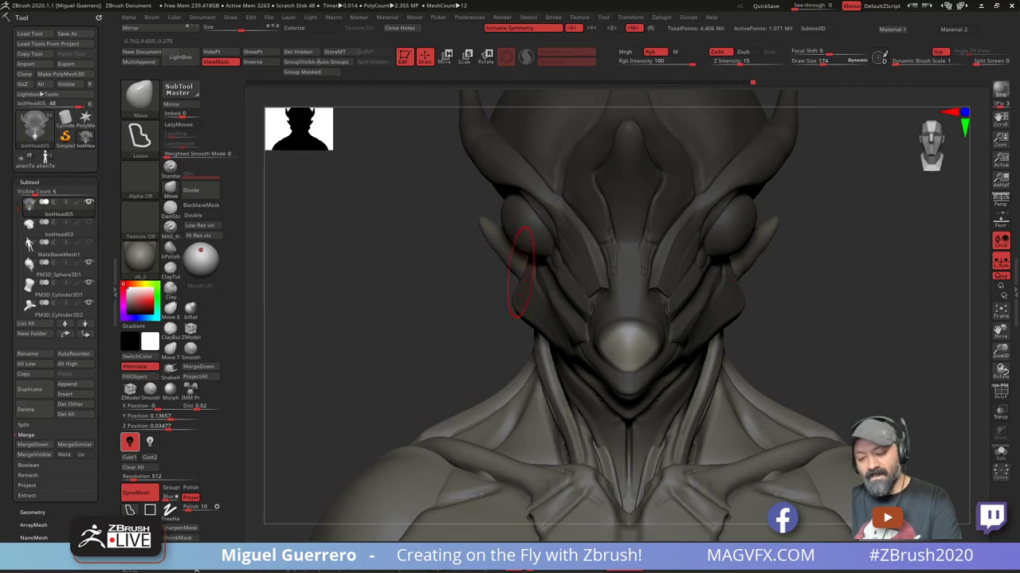
Inflate the unmasked snout tip with the Inflat brush at draw size 158, clear the mask and re-DynaMesh the head
left_click(190, 308)
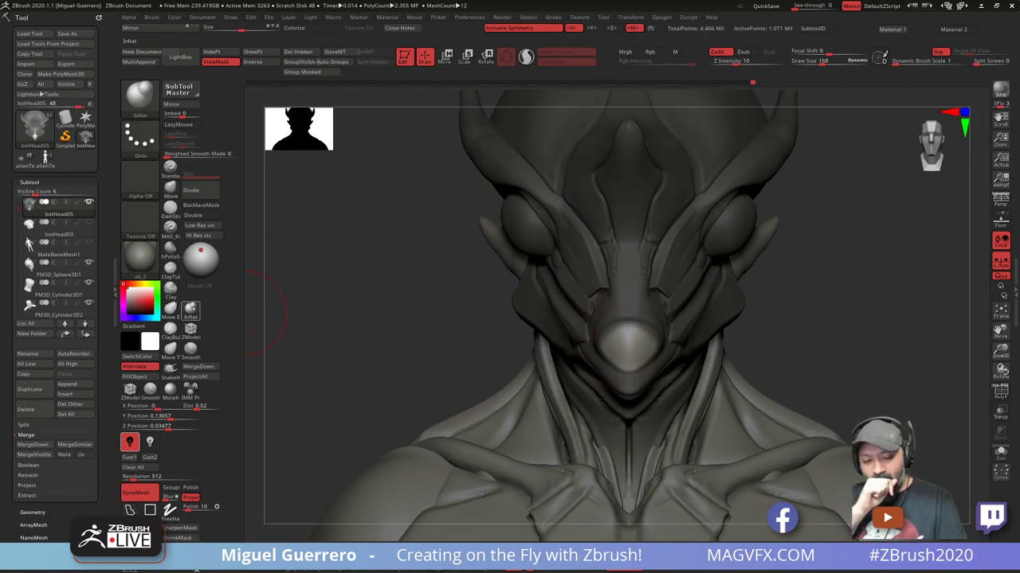
mouse_move(629, 338)
left_mouse_down()
mouse_move(630, 351)
mouse_move(627, 342)
left_mouse_up()
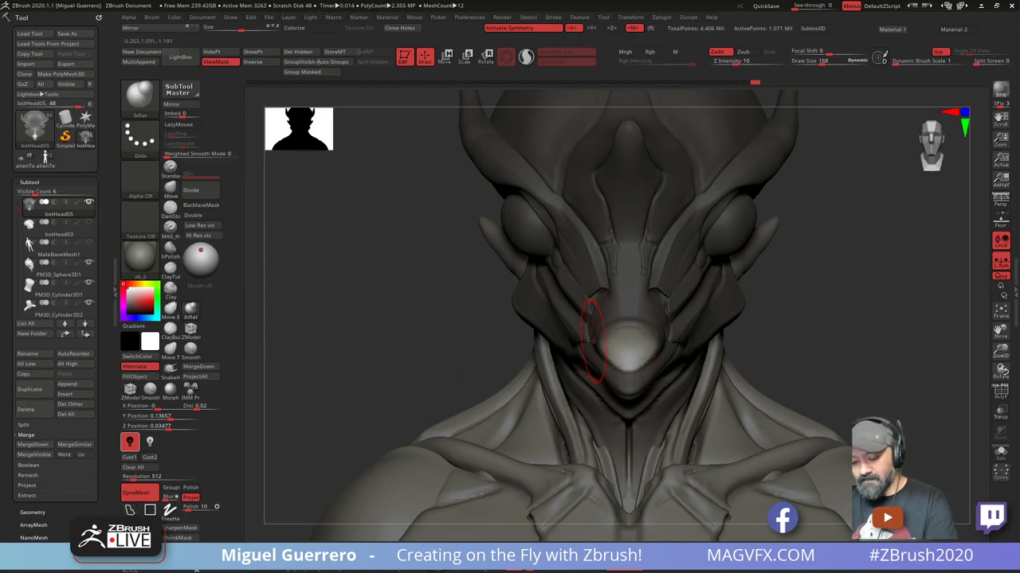
mouse_move(392, 335)
left_mouse_down()
mouse_move(375, 337)
mouse_move(622, 382)
mouse_move(692, 412)
left_mouse_up()
key("ctrl")
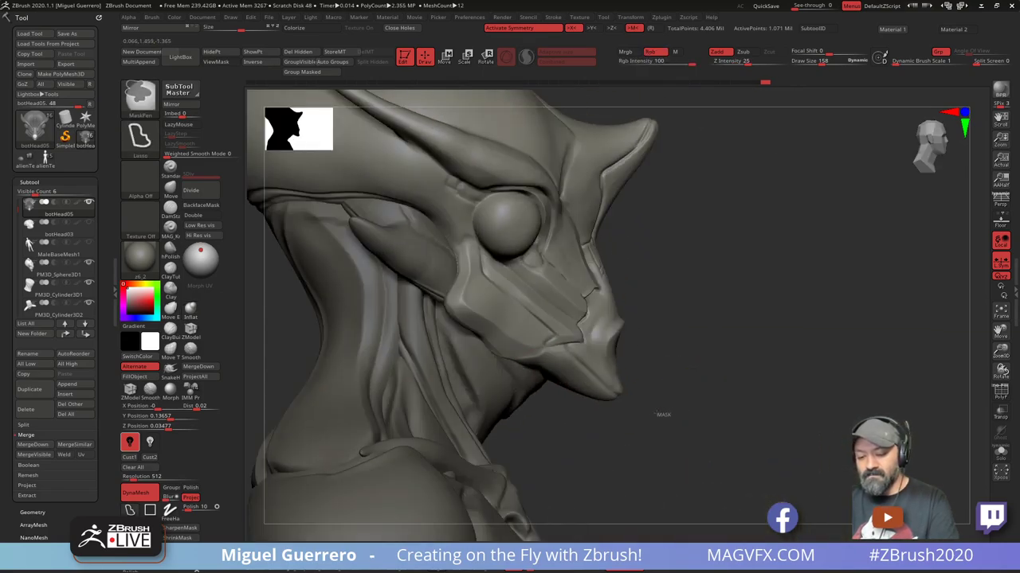
left_click(704, 448, "ctrl")
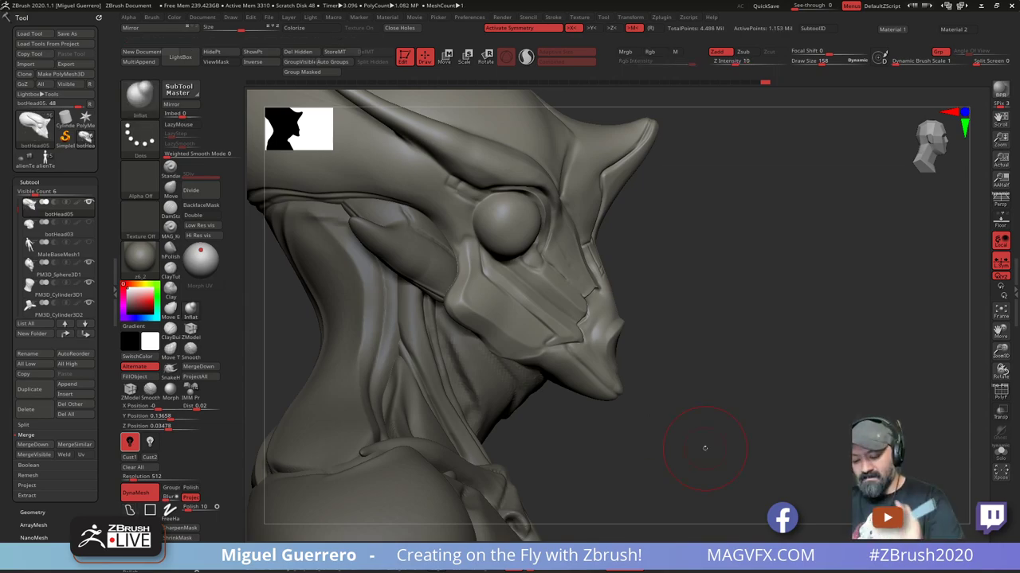
Examine the reshaped snout and the whole bust from the side, three-quarter and front views
mouse_move(705, 449)
left_mouse_down()
mouse_move(347, 348)
mouse_move(378, 356)
left_mouse_up()
right_click_drag(382, 358, 349, 340, "ctrl")
right_click_drag(414, 365, 380, 346, "ctrl")
mouse_move(390, 351)
left_mouse_down()
mouse_move(425, 329)
mouse_move(474, 335)
left_mouse_up()
mouse_move(474, 335)
right_mouse_down("ctrl")
mouse_move(495, 414)
mouse_move(510, 398)
right_mouse_up("ctrl")
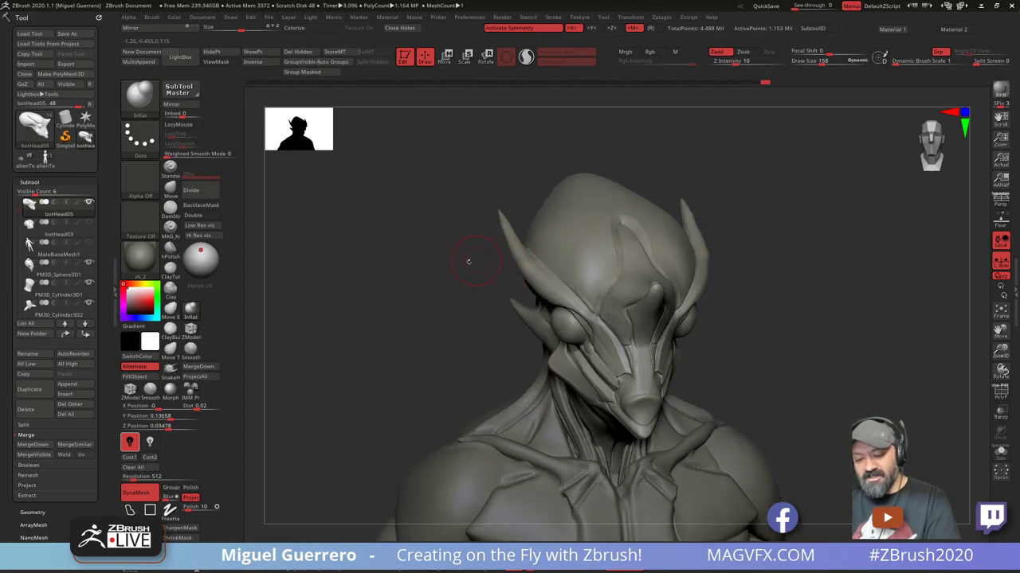
mouse_move(466, 257)
left_mouse_down()
mouse_move(368, 349)
mouse_move(403, 366)
mouse_move(385, 462)
left_mouse_up()
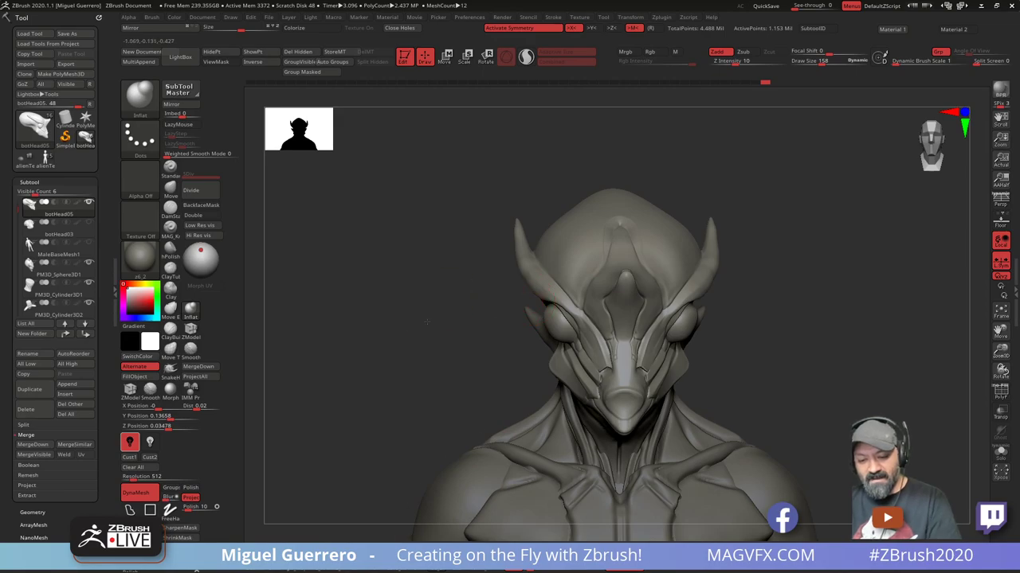
left_click_drag(427, 322, 428, 368)
left_click_drag(403, 311, 451, 300)
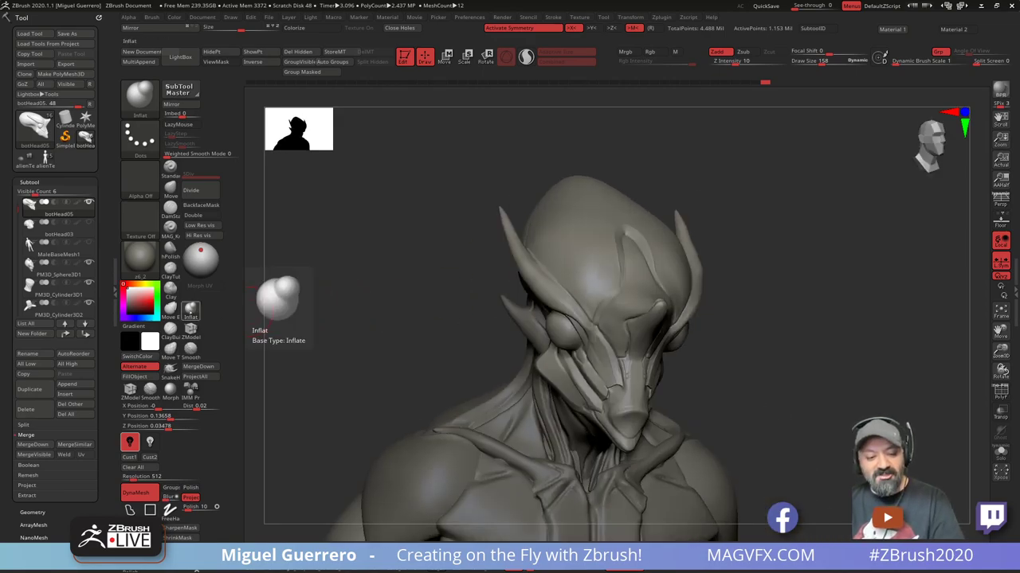
Polish the surfaces of the brow horns with the hPolish brush, reducing the draw size from 158 to 122
left_click(170, 255)
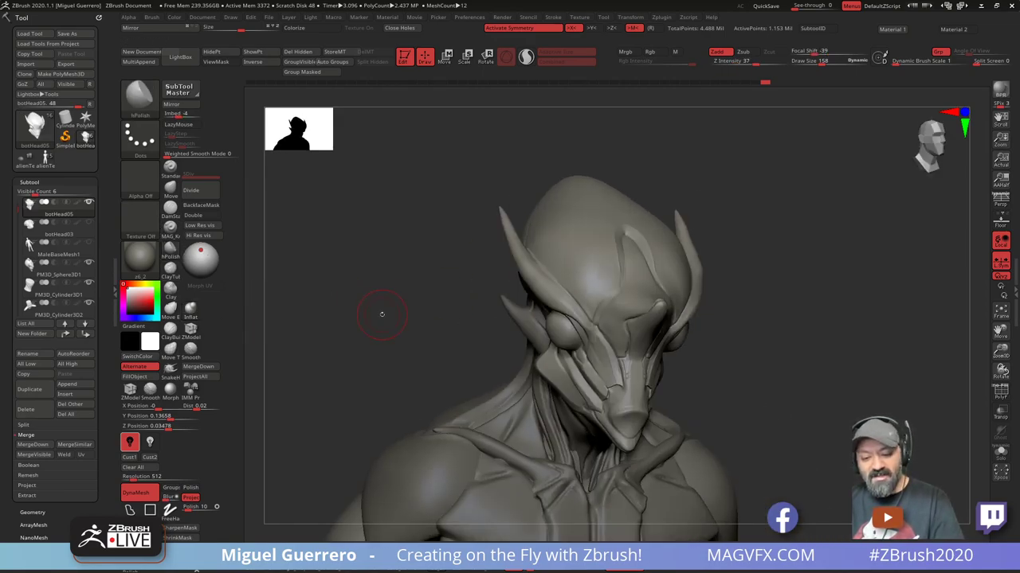
mouse_move(382, 314)
left_mouse_down()
mouse_move(490, 258)
mouse_move(478, 231)
mouse_move(494, 224)
left_mouse_up()
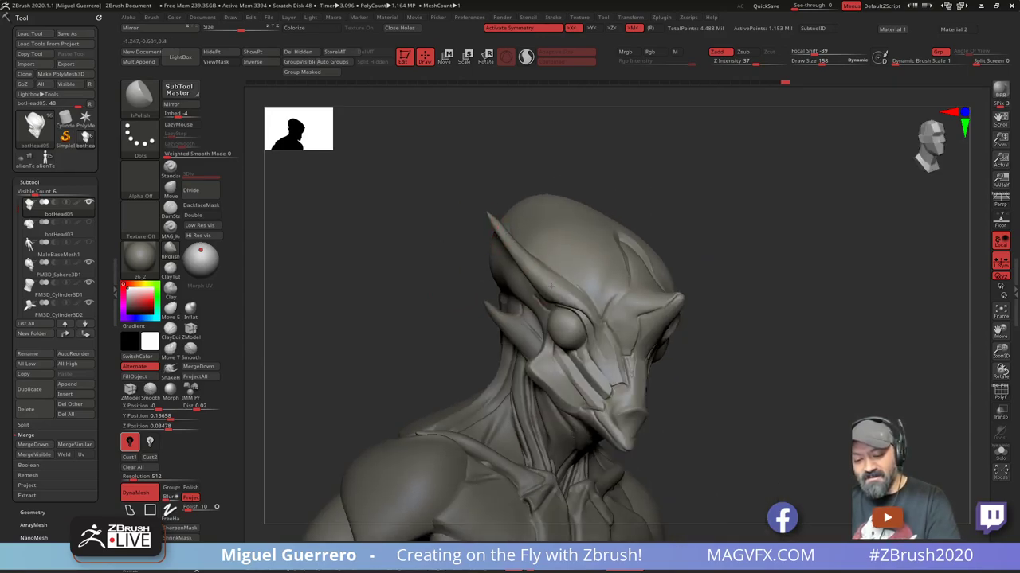
mouse_move(553, 263)
left_mouse_down()
mouse_move(417, 237)
mouse_move(478, 244)
left_mouse_up()
mouse_move(396, 301)
left_mouse_down()
mouse_move(388, 284)
mouse_move(403, 327)
mouse_move(467, 257)
left_mouse_up()
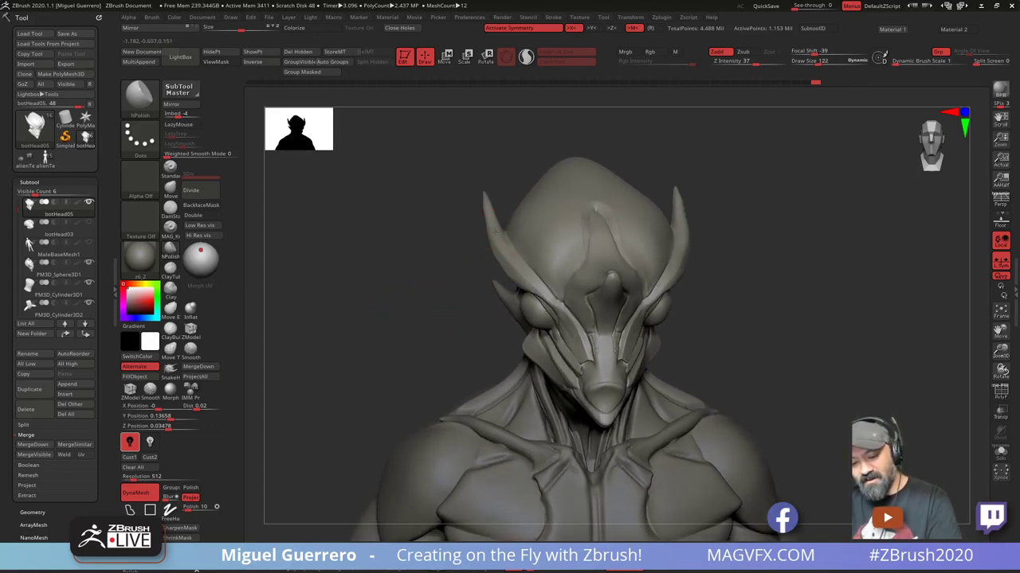
left_click_drag(506, 250, 502, 243)
Check the head and torso from several angles and flip the head piece with Mirror
left_click_drag(406, 259, 471, 238)
mouse_move(405, 266)
left_mouse_down()
mouse_move(405, 303)
mouse_move(432, 297)
left_mouse_up()
right_click_drag(431, 297, 425, 305, "ctrl")
left_click_drag(440, 298, 407, 298)
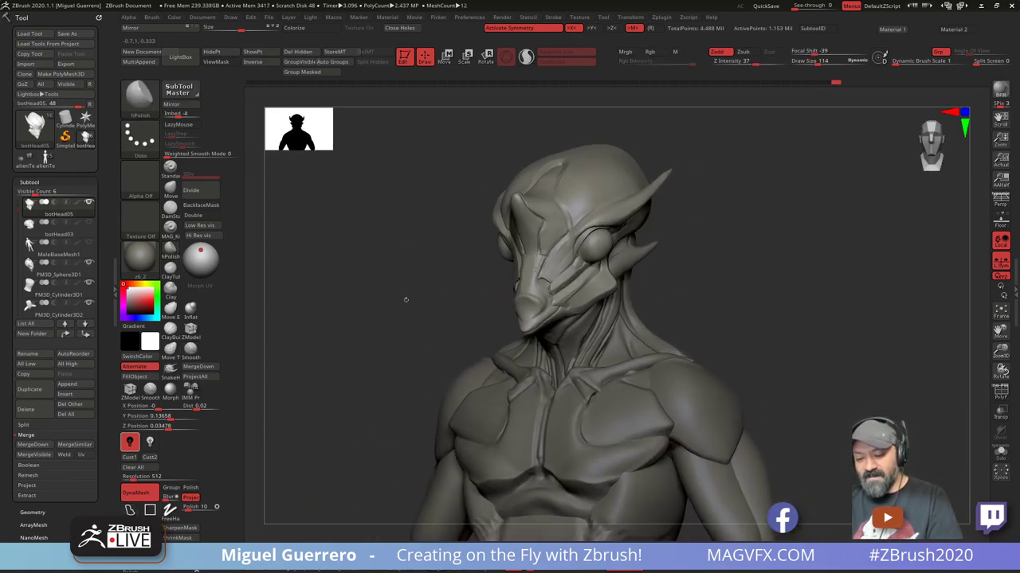
mouse_move(386, 336)
left_mouse_down()
mouse_move(375, 337)
mouse_move(415, 329)
left_mouse_up()
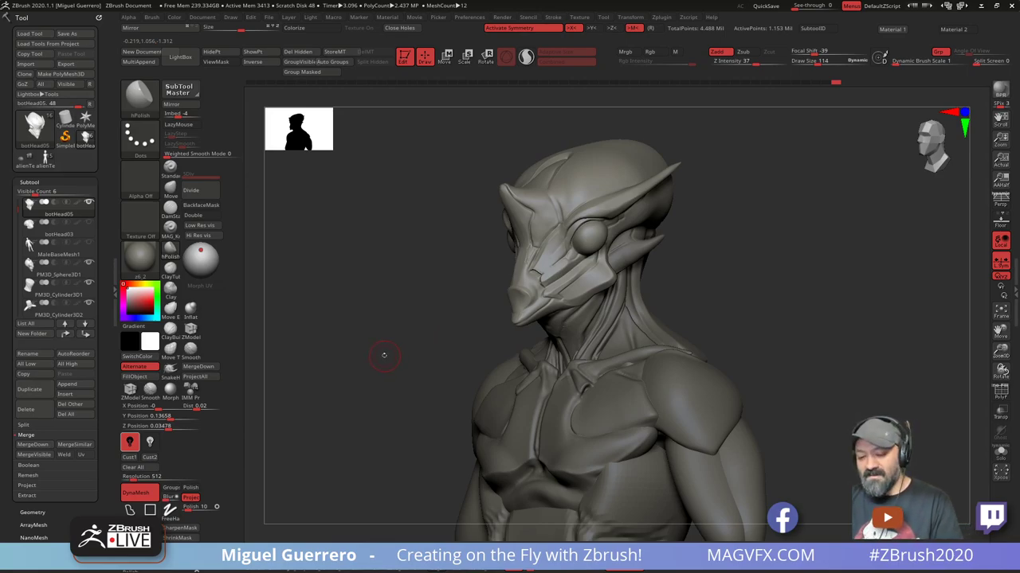
mouse_move(383, 355)
left_mouse_down()
mouse_move(371, 364)
mouse_move(407, 388)
left_mouse_up()
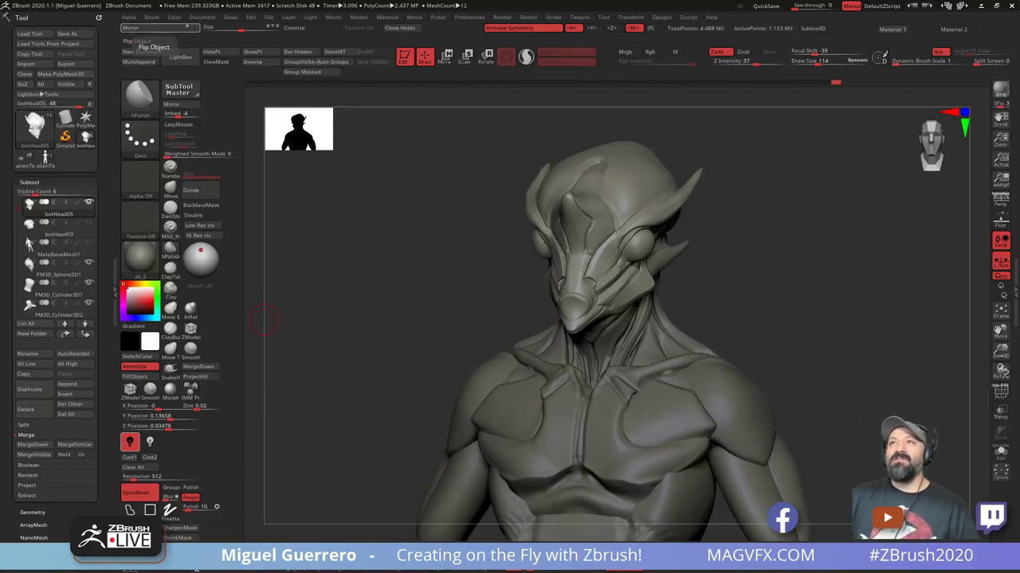
left_click(154, 29)
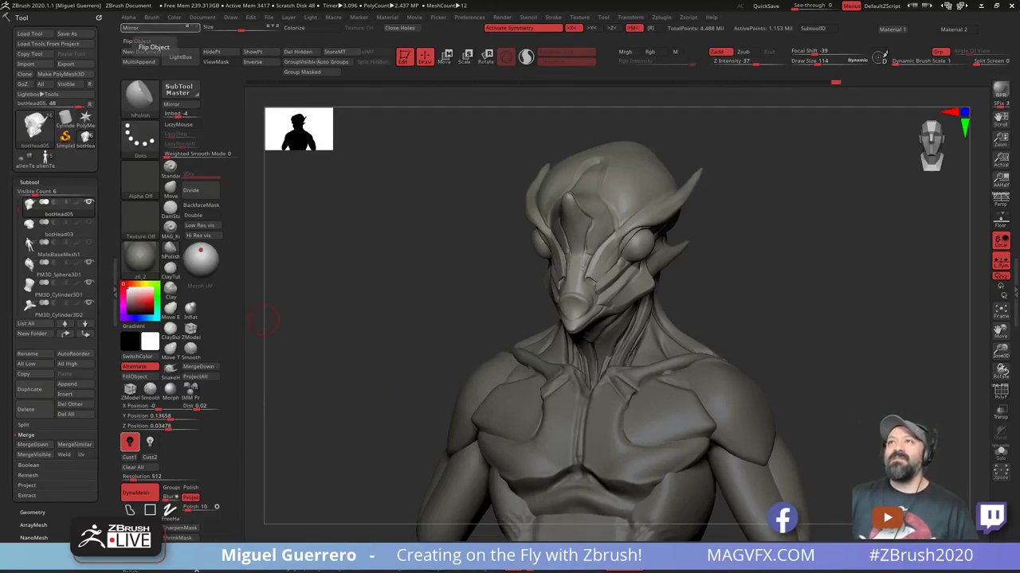
Bring up the reference image board and examine the blue winged mech among the helmet pictures
right_click_drag(601, 0, 615, 177)
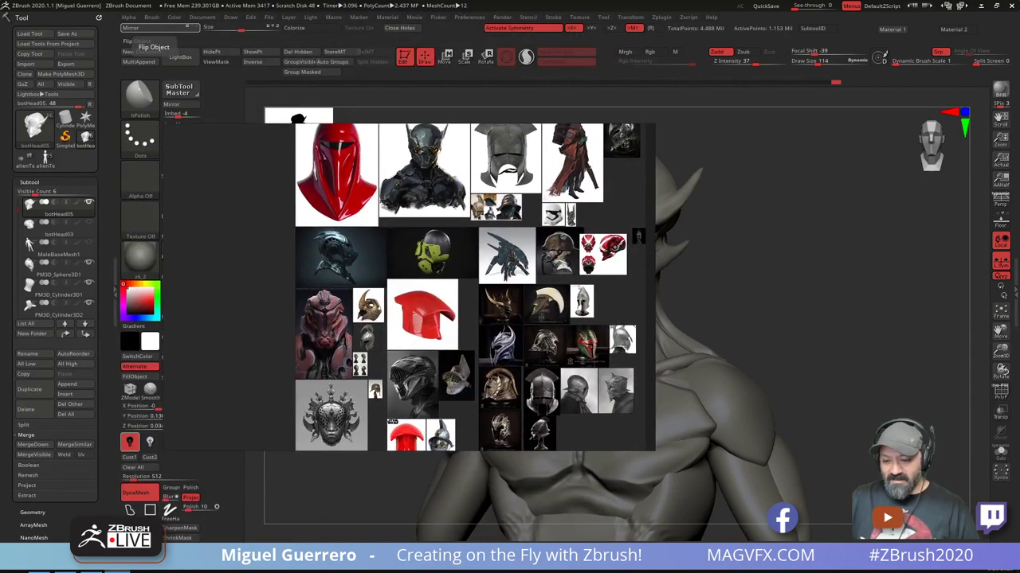
scroll(544, 279, "up", 3)
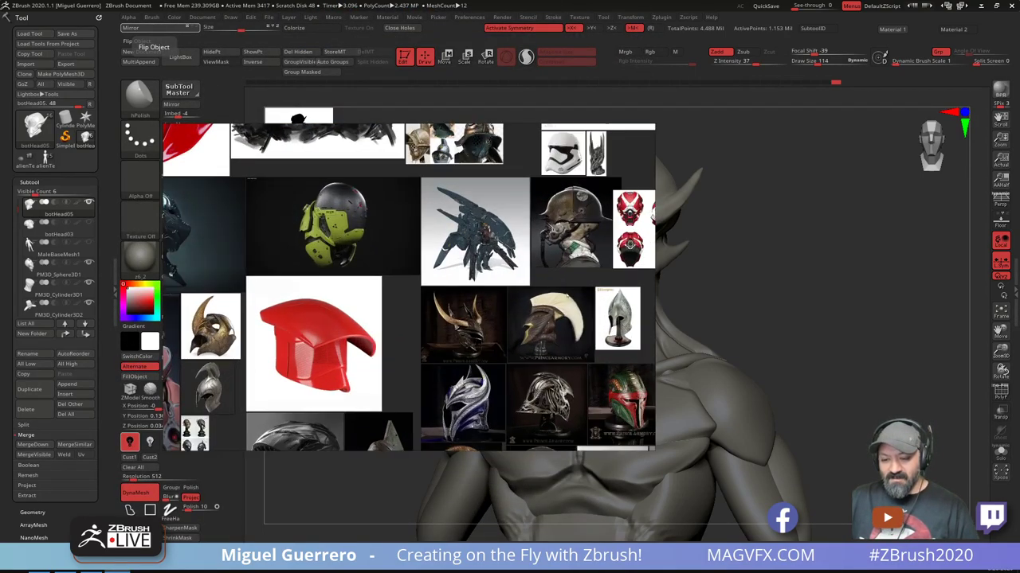
mouse_move(546, 272)
right_mouse_down()
mouse_move(491, 219)
mouse_move(562, 267)
right_mouse_up()
scroll(574, 262, "up", 3)
scroll(585, 260, "up", 2)
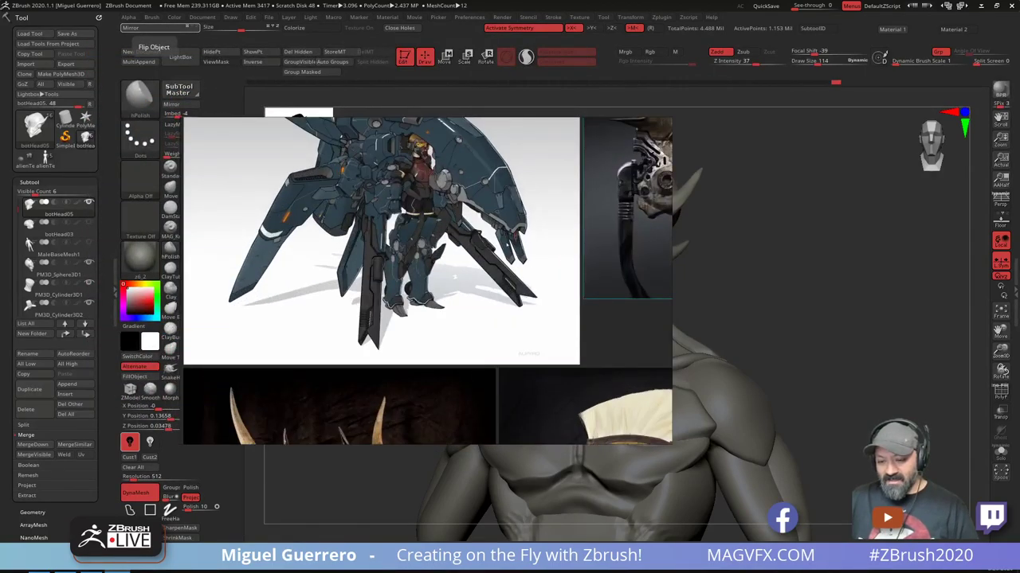
scroll(548, 280, "down", 5)
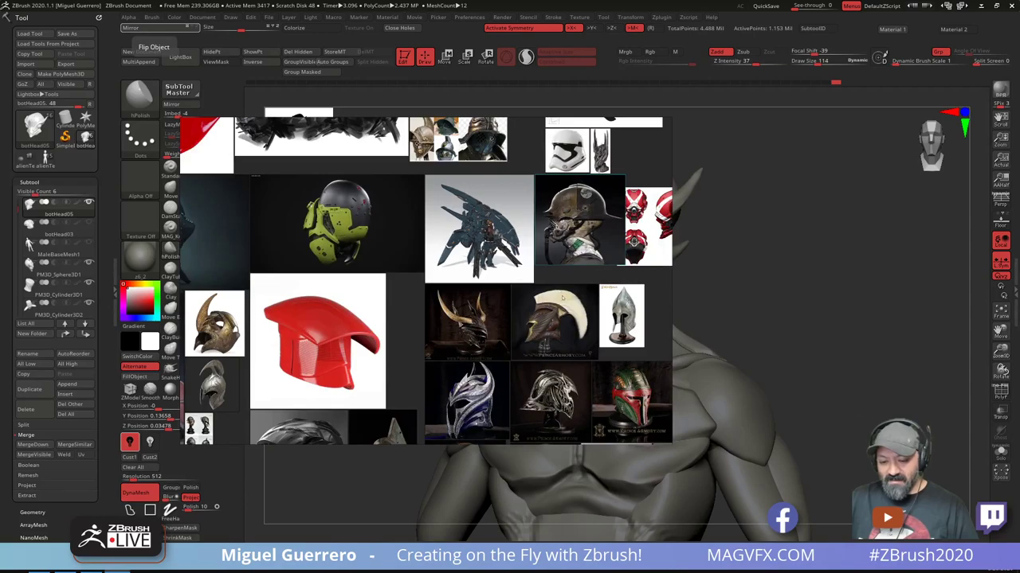
Look over the red hooded helmet, the horned black armour bust and the neighbouring helmets on the reference board
right_click_drag(576, 307, 600, 316)
middle_click_drag(600, 316, 430, 143)
middle_click_drag(392, 275, 520, 180)
middle_click_drag(358, 140, 540, 253)
middle_click_drag(558, 182, 530, 374)
middle_click_drag(551, 263, 535, 335)
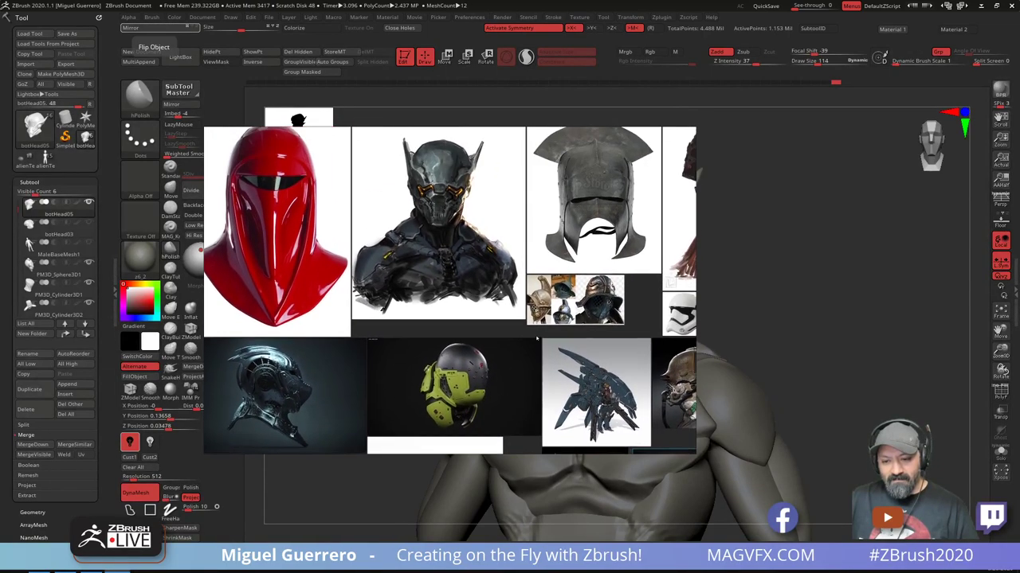
Inspect the red-robed character with the backpack on the reference board from head to boots and put the board away
middle_click_drag(594, 238, 361, 312)
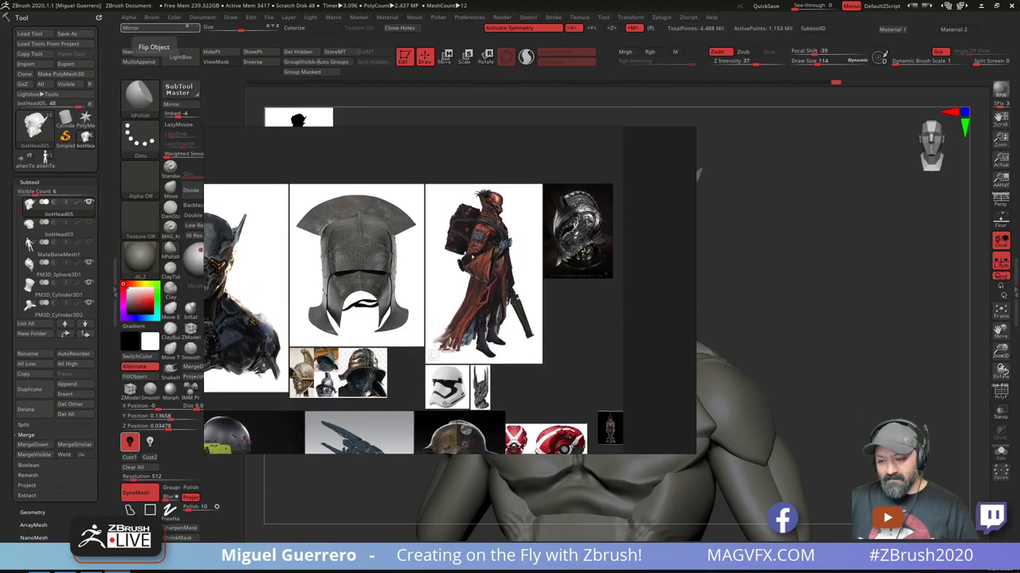
scroll(517, 247, "up", 6)
middle_click_drag(517, 247, 532, 341)
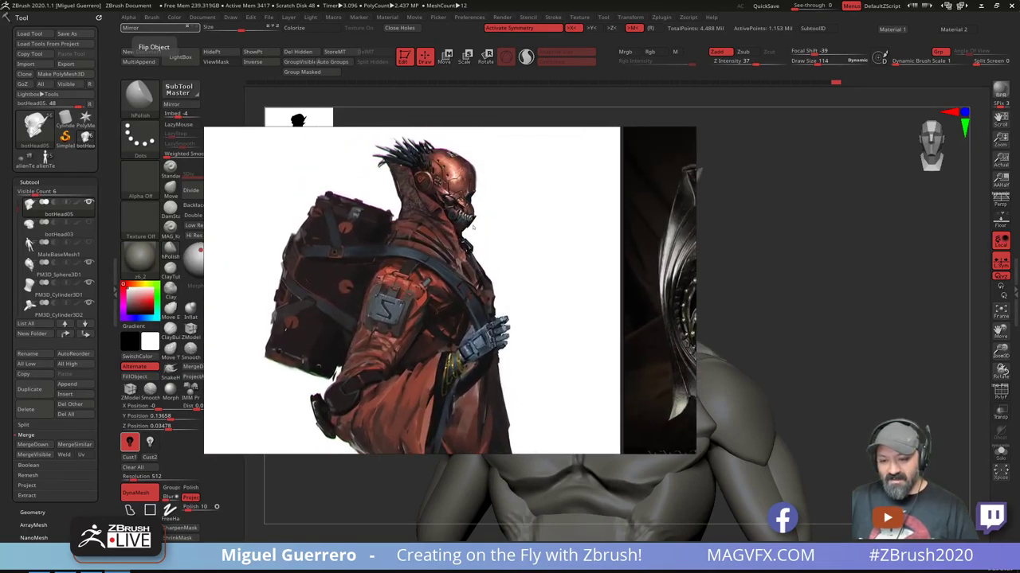
scroll(503, 271, "down", 4)
middle_click_drag(503, 272, 546, 171)
middle_click_drag(507, 303, 530, 263)
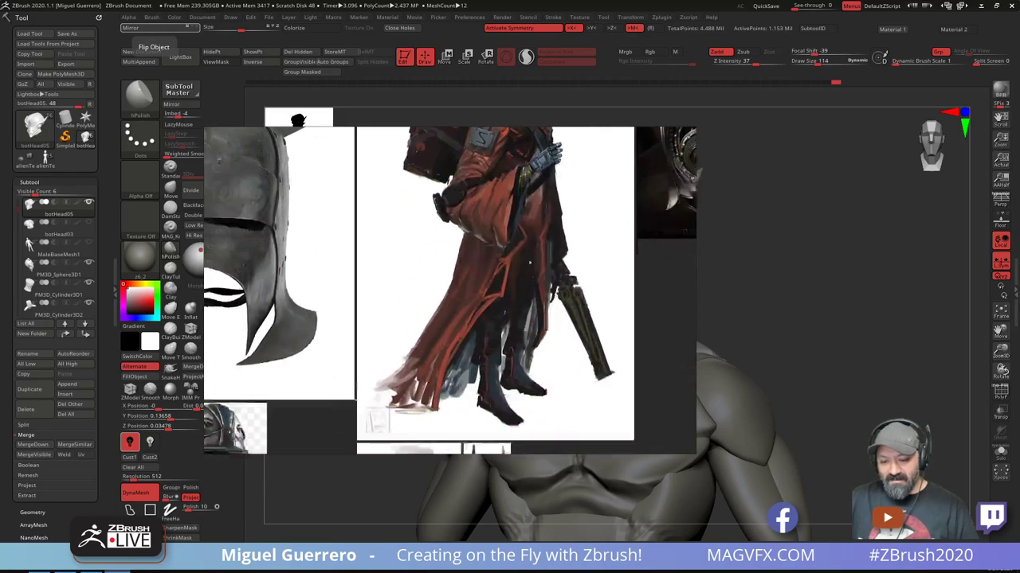
scroll(530, 261, "down", 3)
right_click_drag(624, 283, 568, 2)
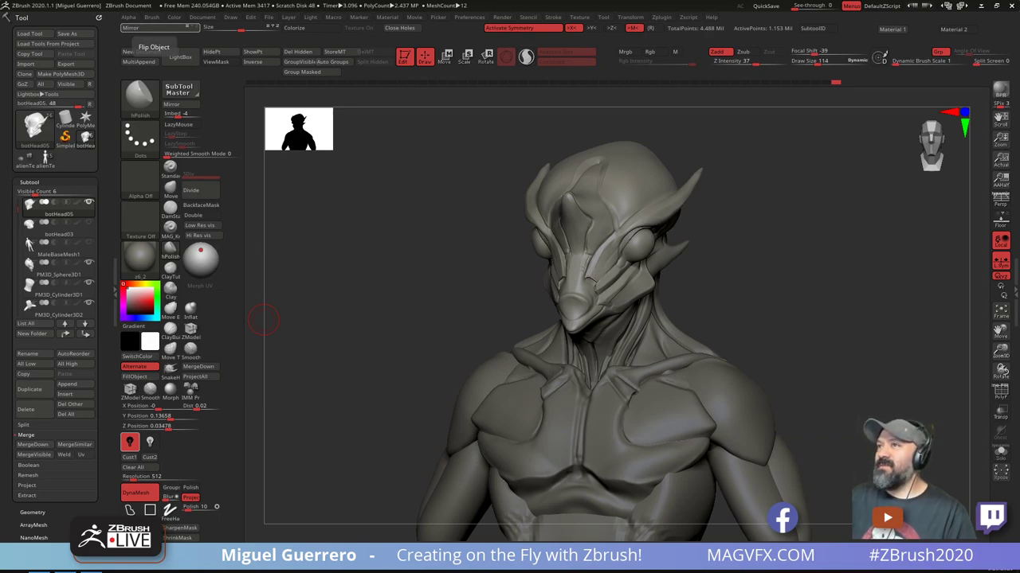
Switch to the browser's 2020 First Contact contest page and select its web address
left_click_drag(824, 0, 638, 67)
double_click(638, 67)
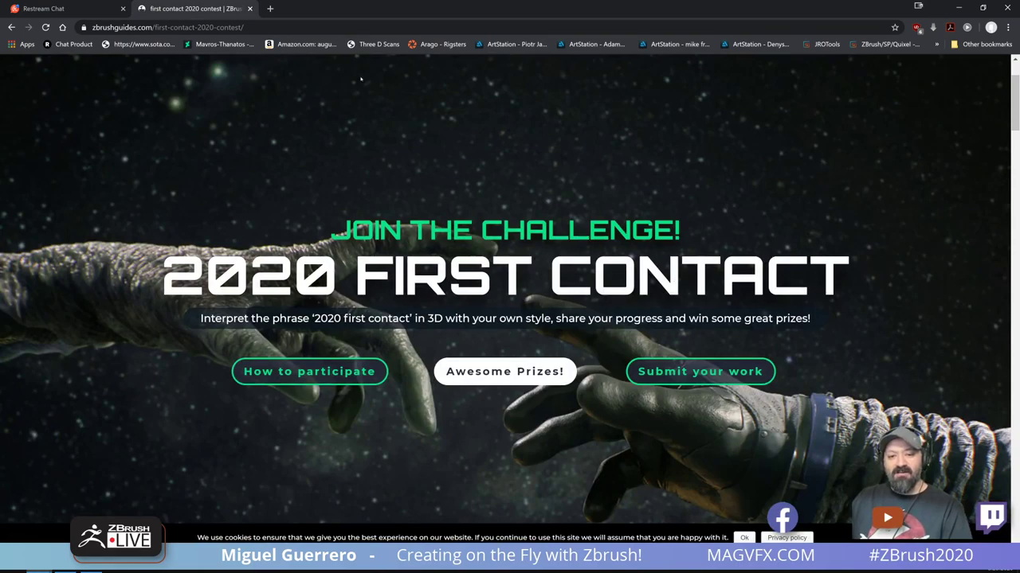
left_click(267, 27)
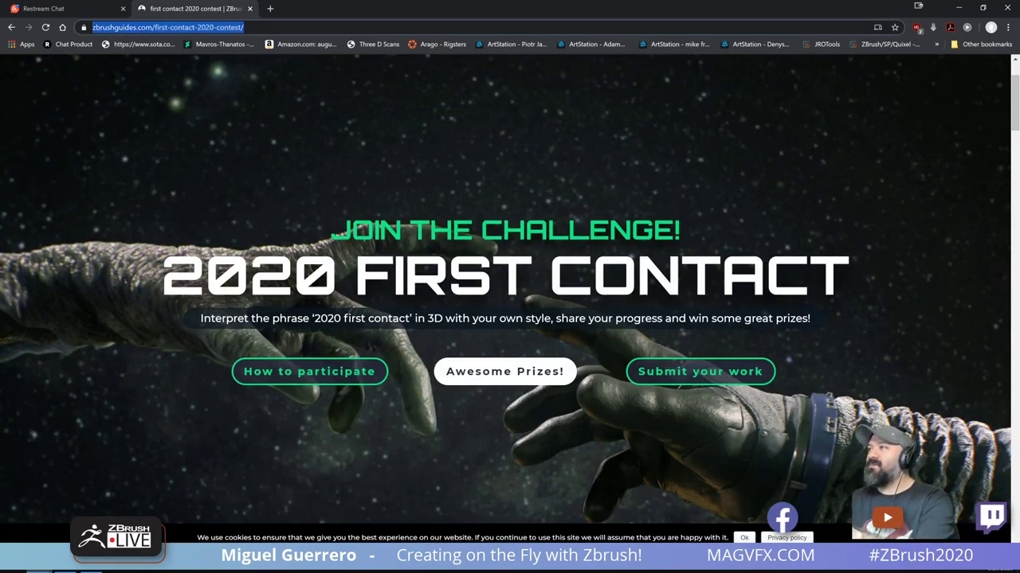
key("alt+Tab")
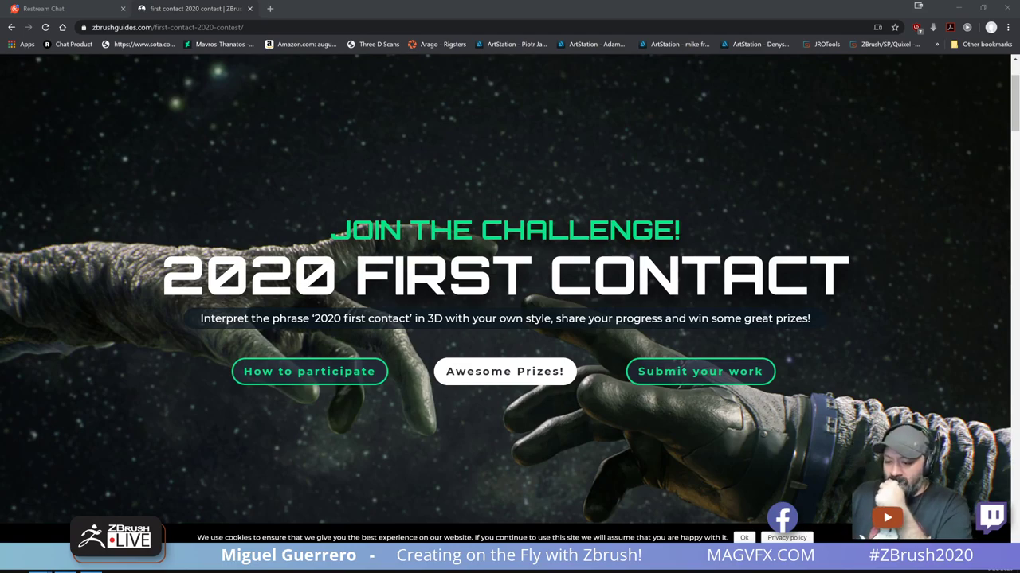
Read through the contest's categories, prizes, judges and submission form, dismissing the newsletter pop-up, and return to ZBrush
scroll(834, 94, "down", 10)
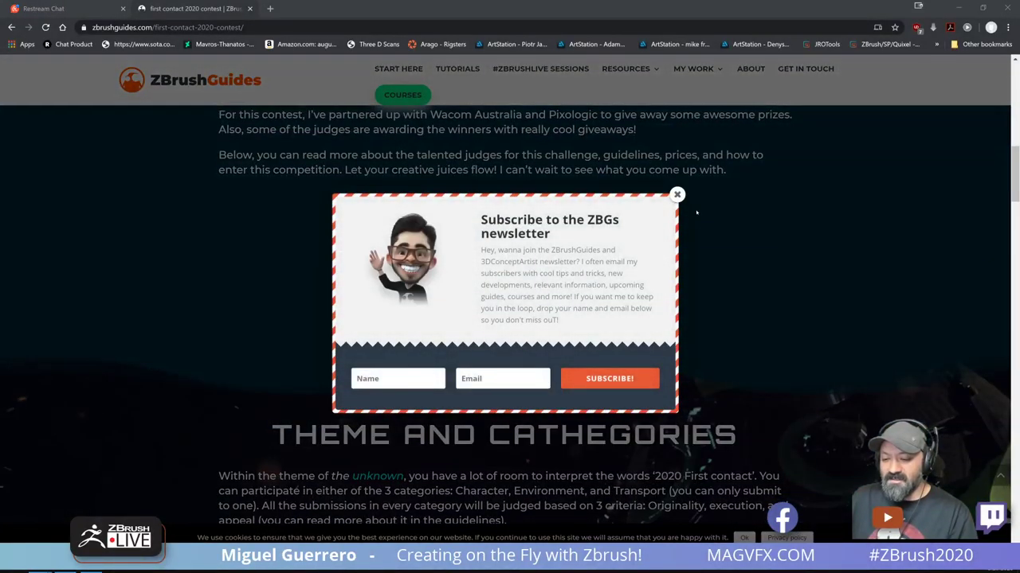
left_click(696, 234)
scroll(709, 239, "down", 6)
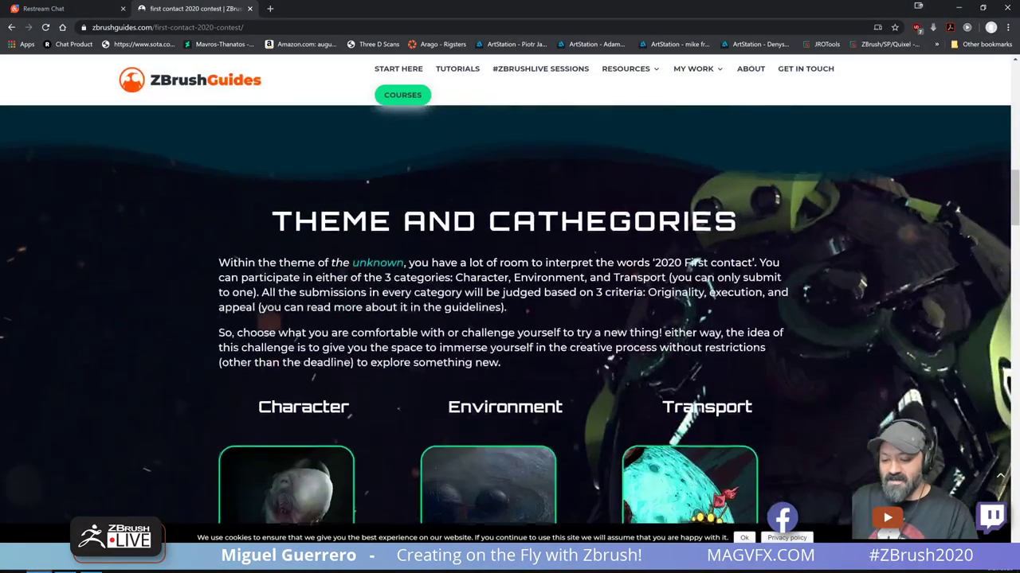
scroll(734, 247, "down", 6)
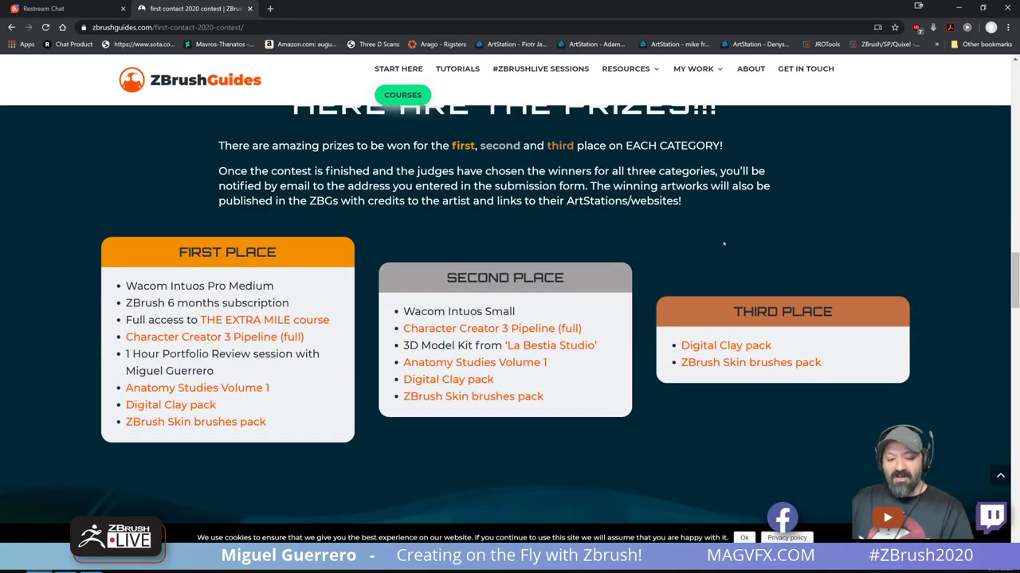
scroll(723, 244, "down", 10)
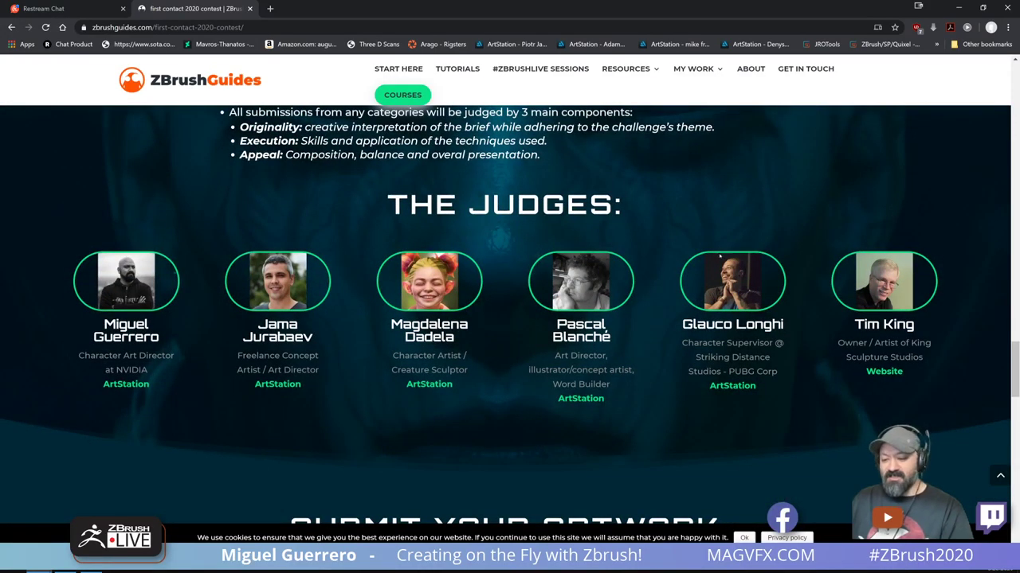
scroll(715, 257, "down", 15)
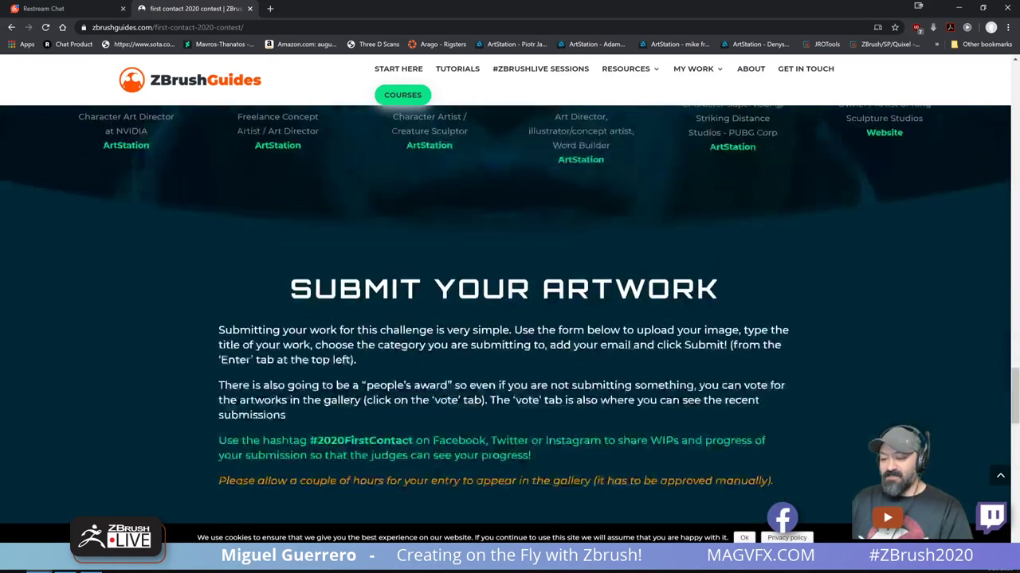
scroll(717, 255, "up", 6)
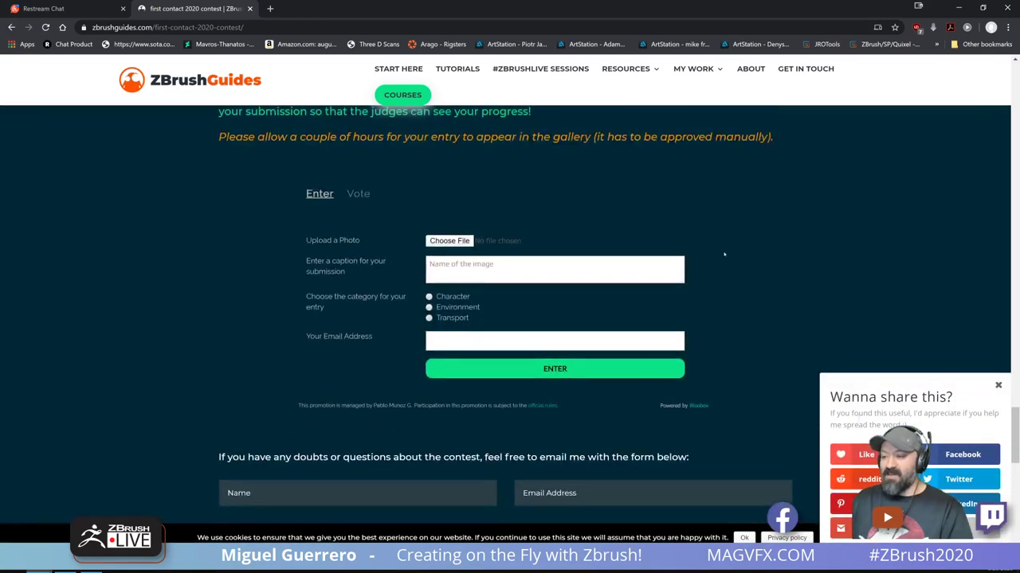
left_click(958, 8)
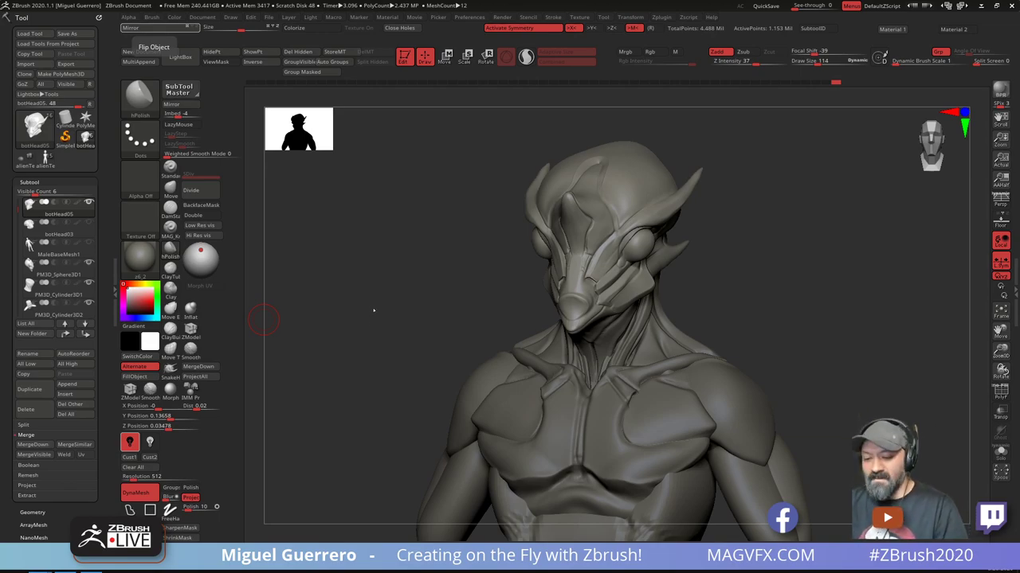
Select the ear spikes and examine the head's silhouette from the front and from the side
mouse_move(373, 310)
left_mouse_down()
mouse_move(403, 302)
mouse_move(394, 331)
left_mouse_up()
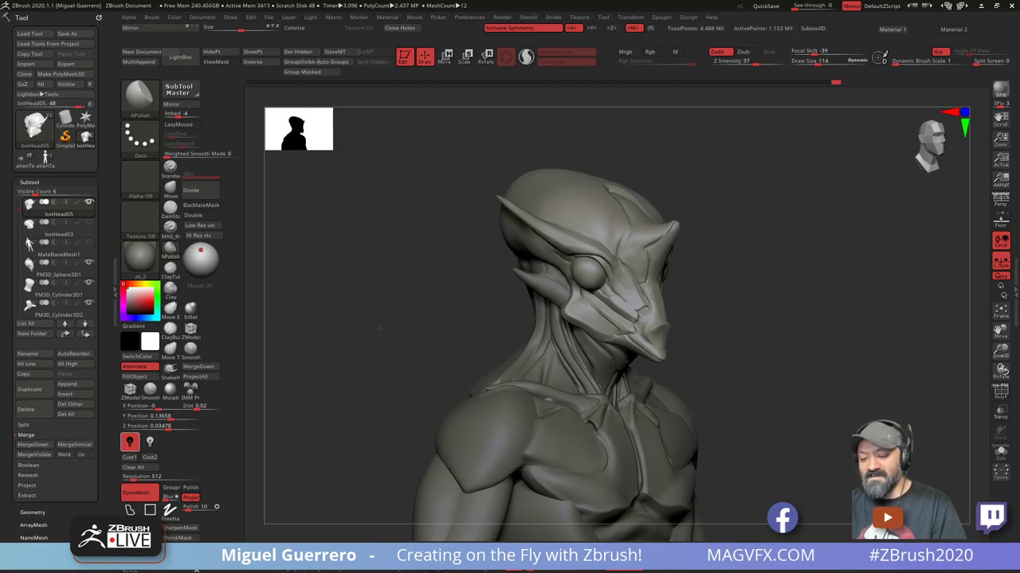
left_click(532, 284, "alt")
left_click_drag(427, 297, 449, 295)
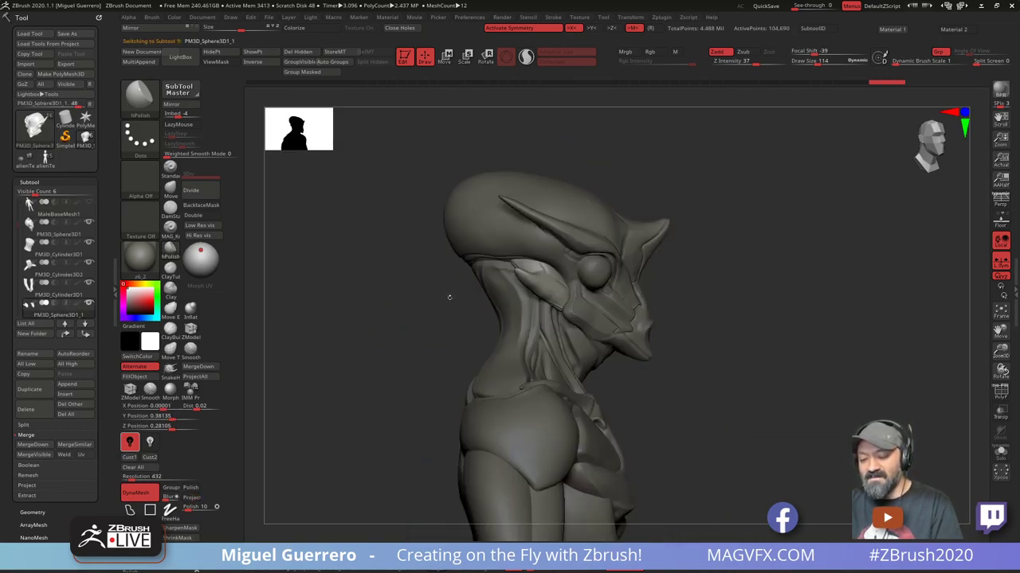
left_click_drag(692, 365, 503, 344)
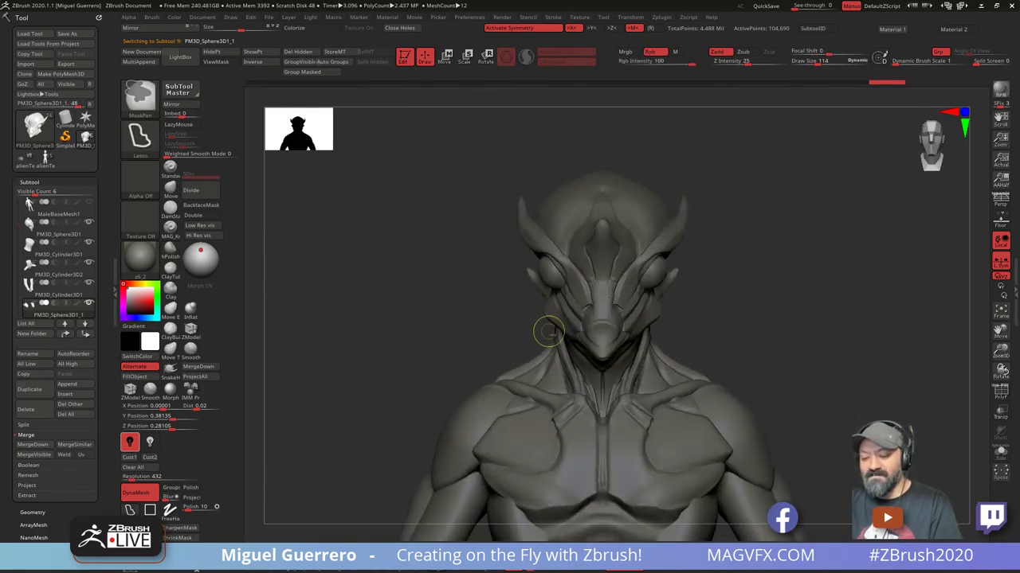
right_click_drag(558, 311, 565, 341, "ctrl")
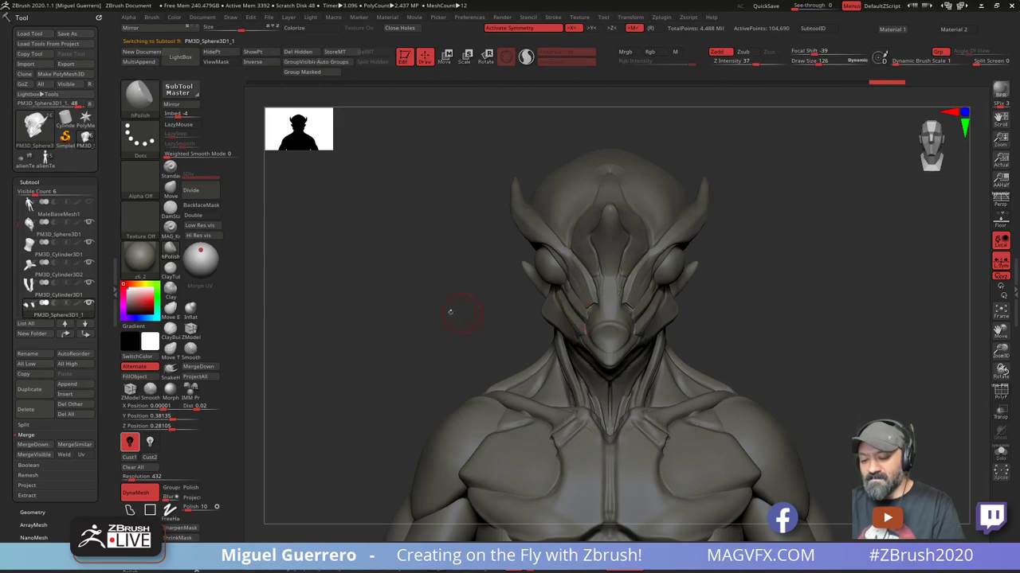
left_click_drag(462, 311, 519, 297)
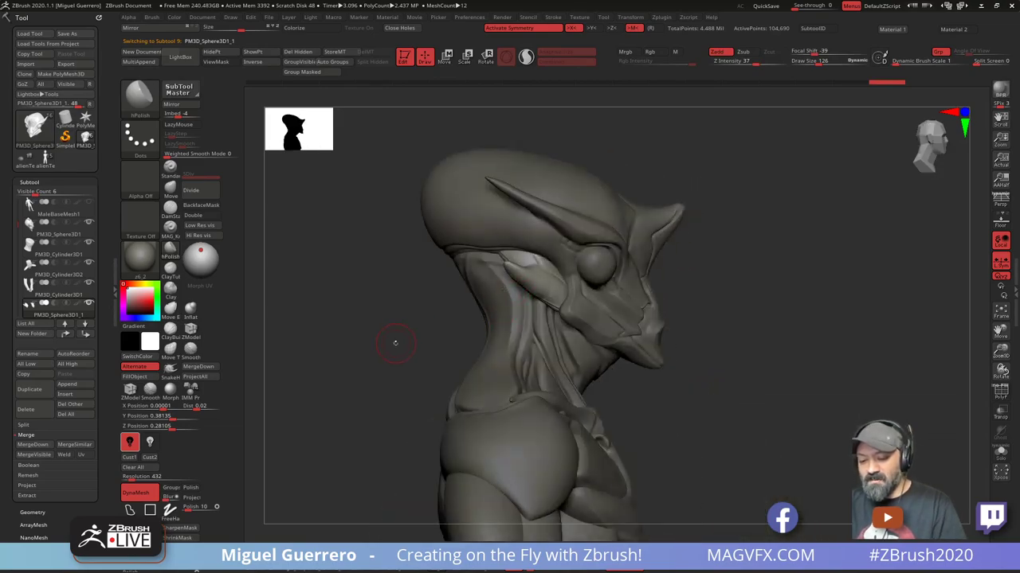
left_click_drag(395, 343, 488, 307)
Select the head piece and pull the forehead horn longer and upward with the Move brush, enlarging the draw size to 170
left_click(476, 248, "alt")
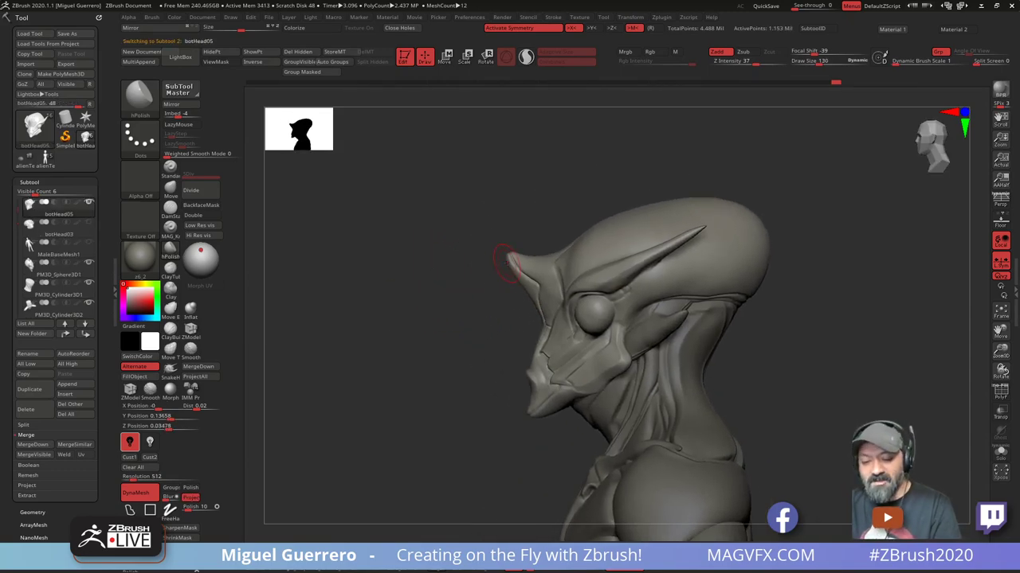
left_click(171, 190)
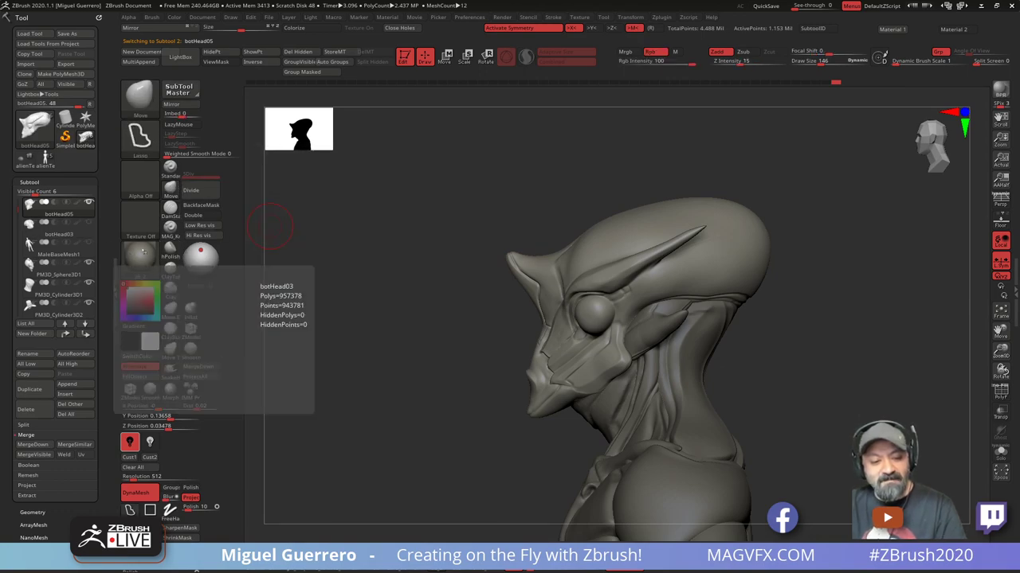
left_click_drag(506, 257, 498, 238)
left_click_drag(525, 289, 507, 284)
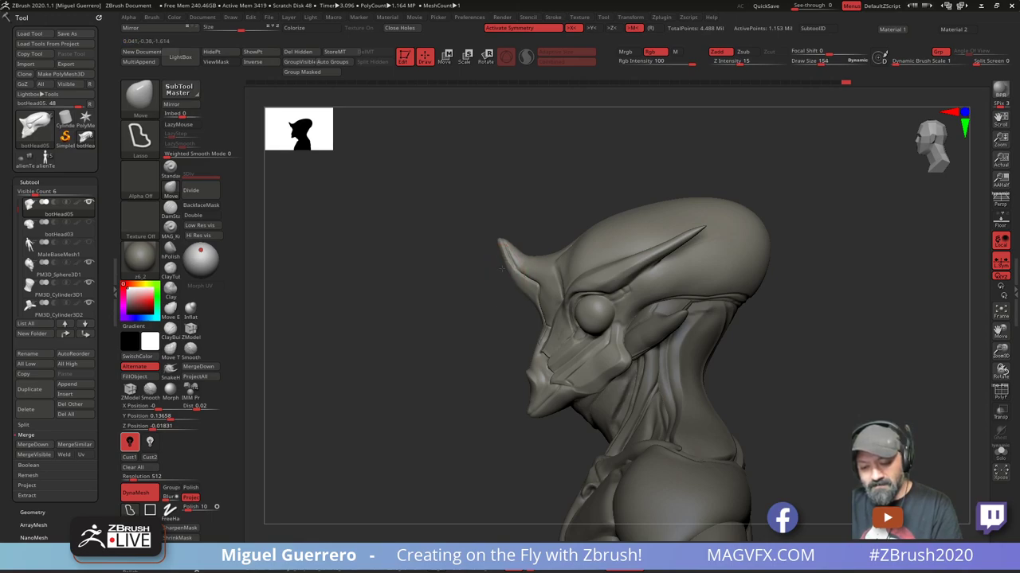
key("bracketright")
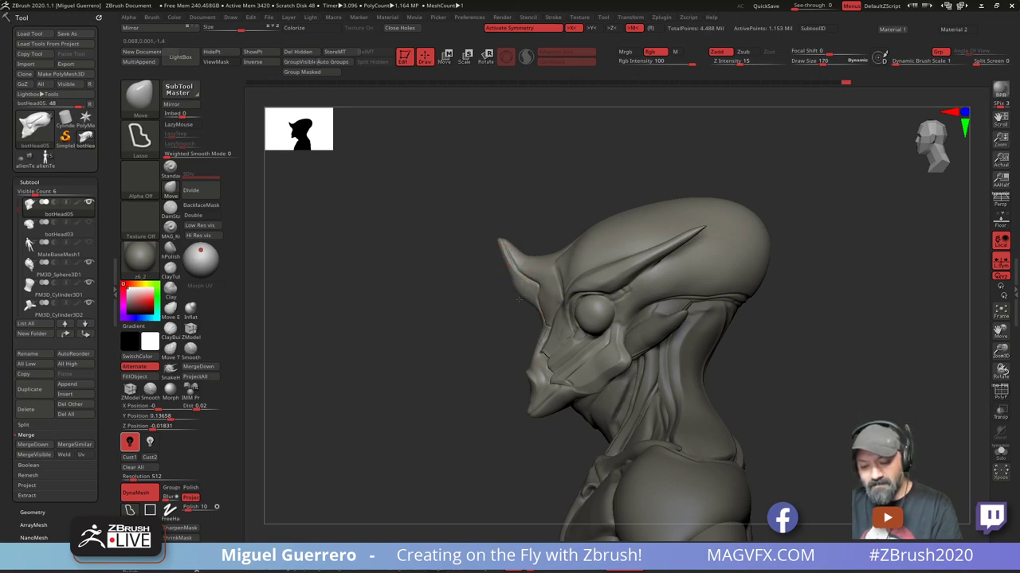
left_click_drag(500, 247, 494, 239)
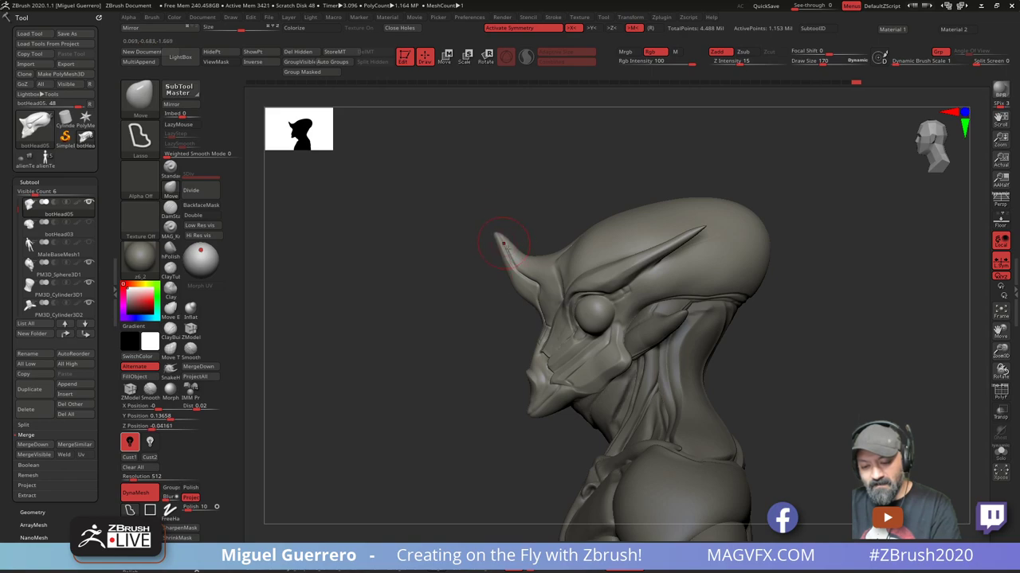
mouse_move(465, 319)
left_mouse_down()
mouse_move(416, 318)
mouse_move(410, 308)
mouse_move(448, 305)
mouse_move(423, 322)
mouse_move(409, 311)
mouse_move(454, 295)
mouse_move(470, 335)
mouse_move(531, 266)
left_mouse_up()
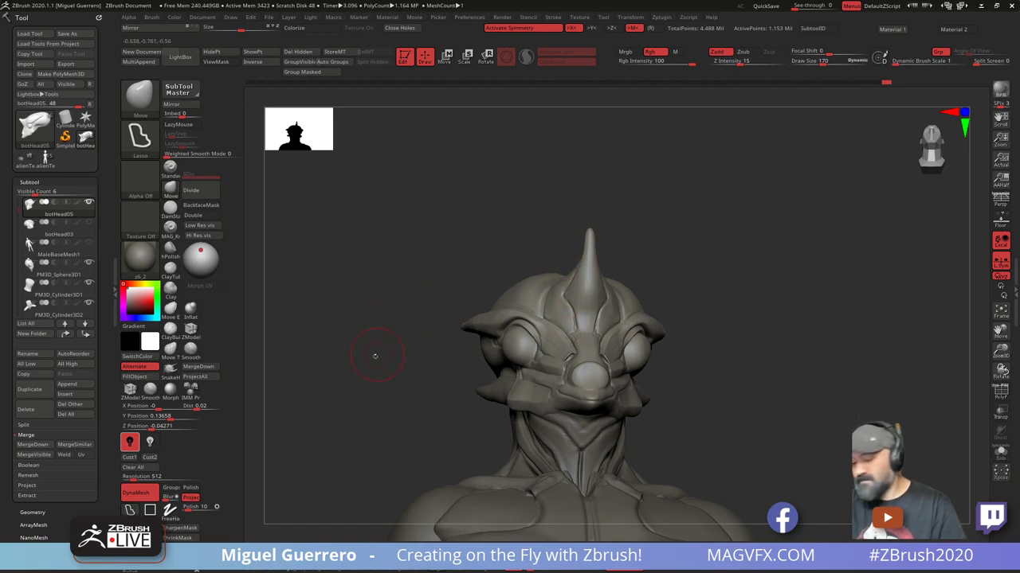
mouse_move(375, 356)
left_mouse_down()
mouse_move(355, 364)
mouse_move(378, 344)
left_mouse_up()
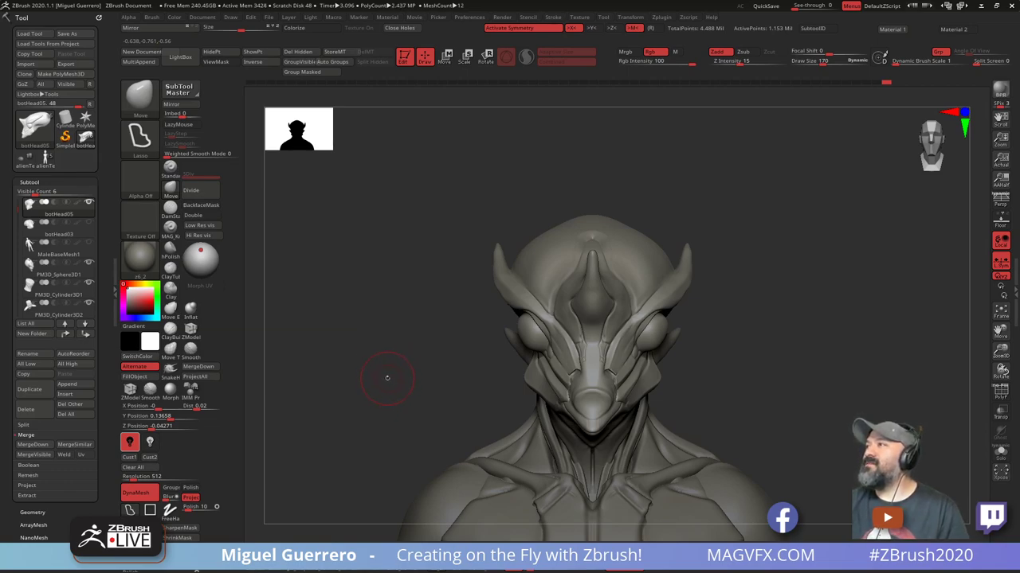
Carve a groove from the forehead crest down toward the brow with the MAG_Knife brush at draw size 58
mouse_move(403, 342)
left_mouse_down("alt")
mouse_move(439, 335)
mouse_move(371, 351)
mouse_move(398, 340)
mouse_move(389, 345)
left_mouse_up("alt")
right_click_drag(416, 343, 438, 365, "ctrl")
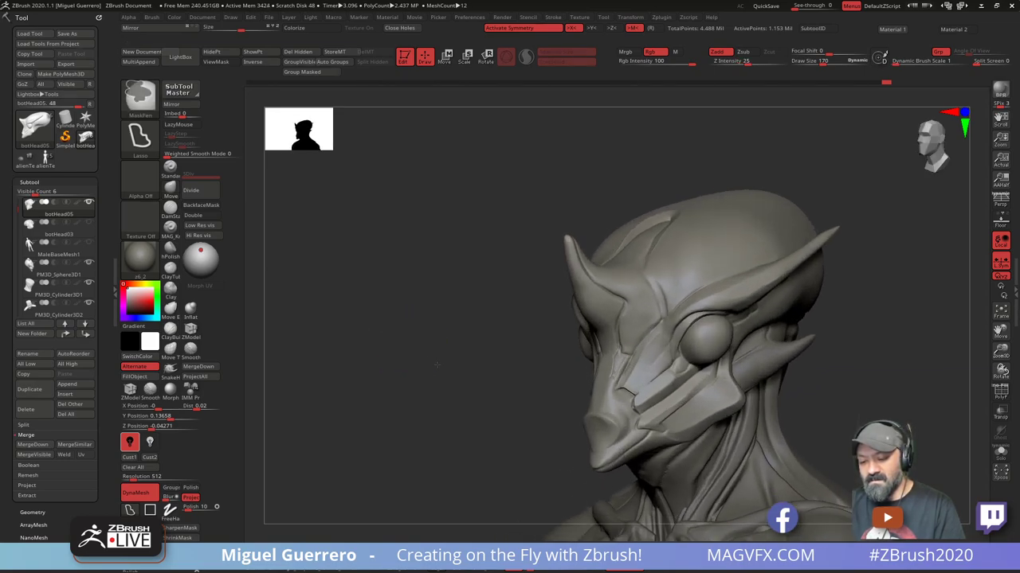
key("ctrl+z")
key("ctrl+z")
key("ctrl+z")
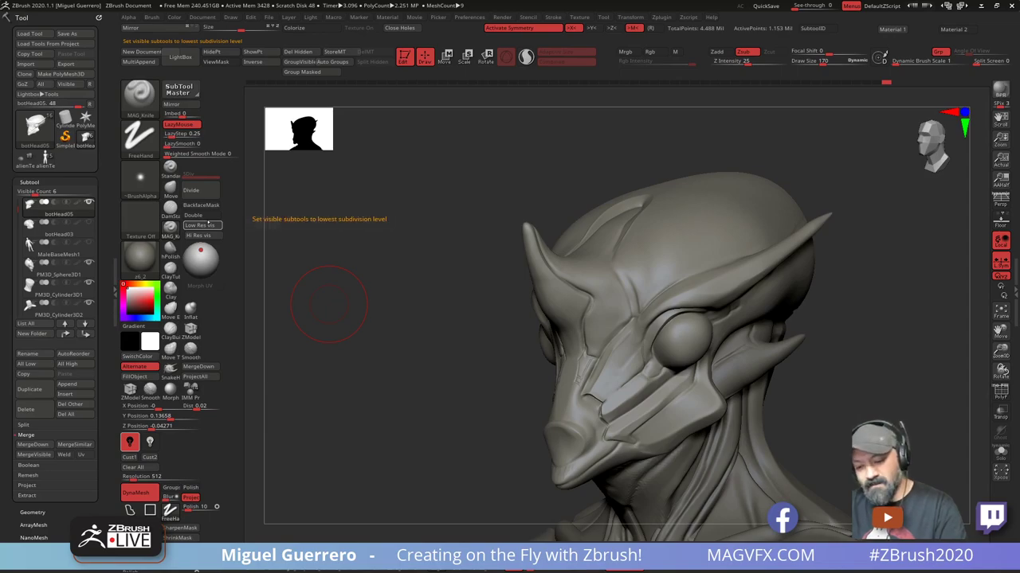
key("bracketleft")
key("bracketleft")
key("bracketleft")
key("bracketleft")
key("bracketleft")
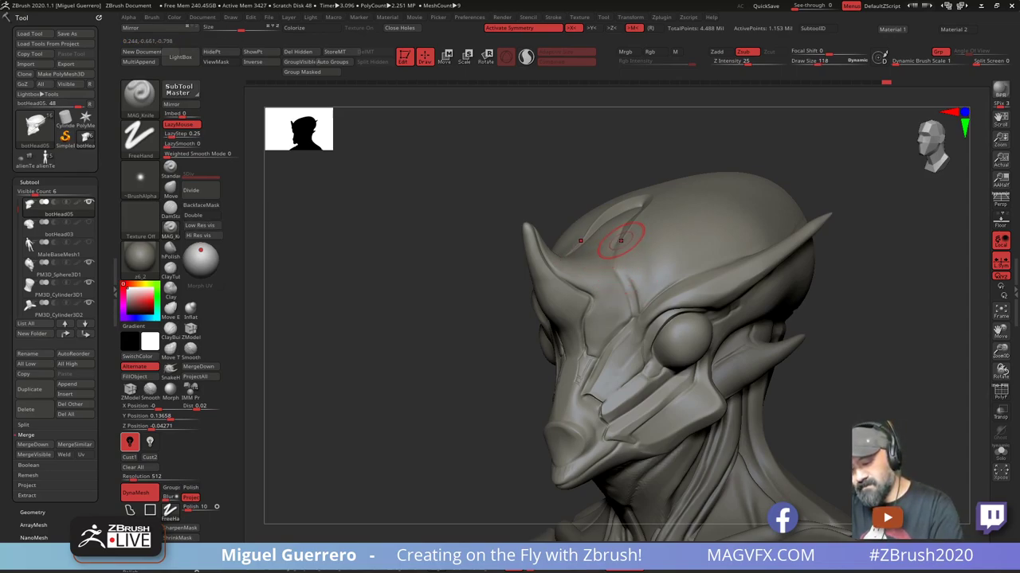
key("bracketleft")
key("bracketleft")
key("bracketleft")
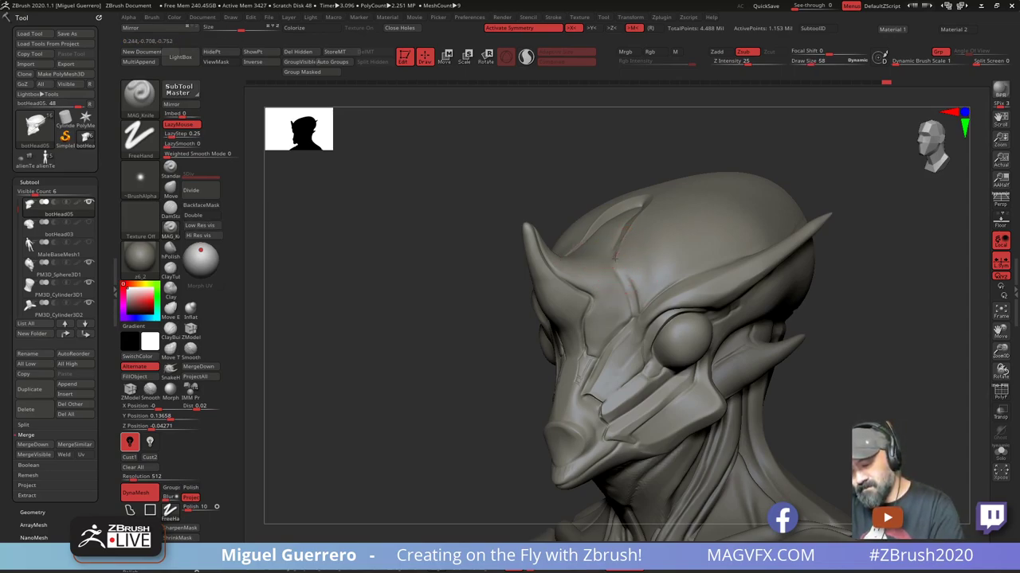
left_click_drag(626, 274, 634, 290)
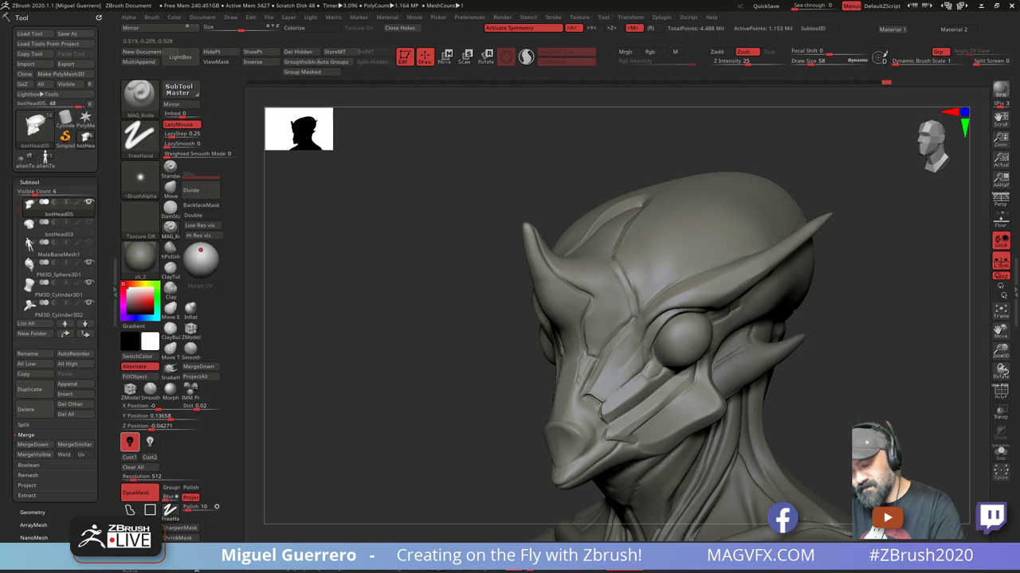
mouse_move(565, 256)
left_mouse_down()
mouse_move(607, 256)
mouse_move(634, 301)
left_mouse_up()
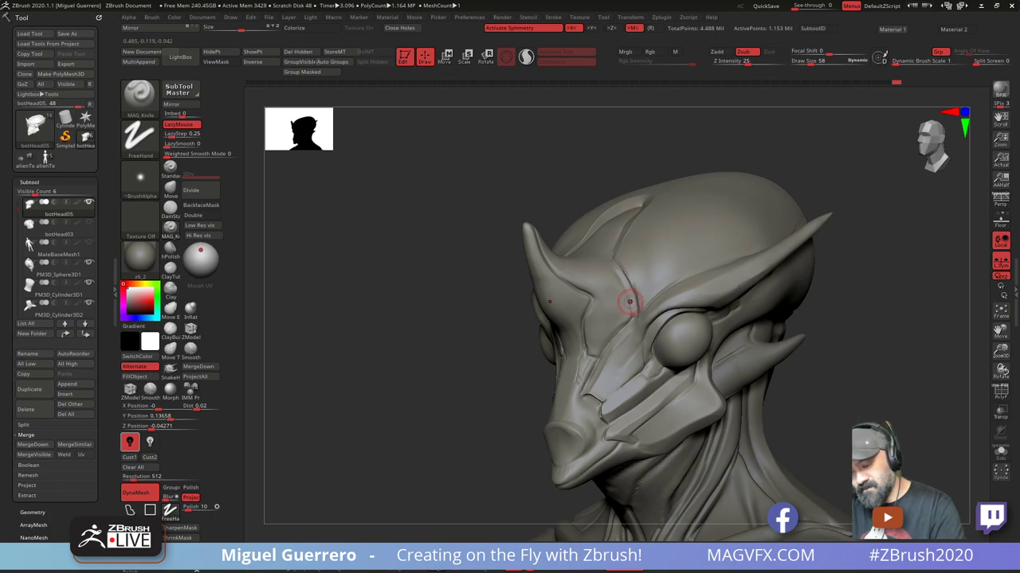
Extend and deepen the lower end of the forehead groove where it meets the brow
left_click_drag(446, 283, 522, 330)
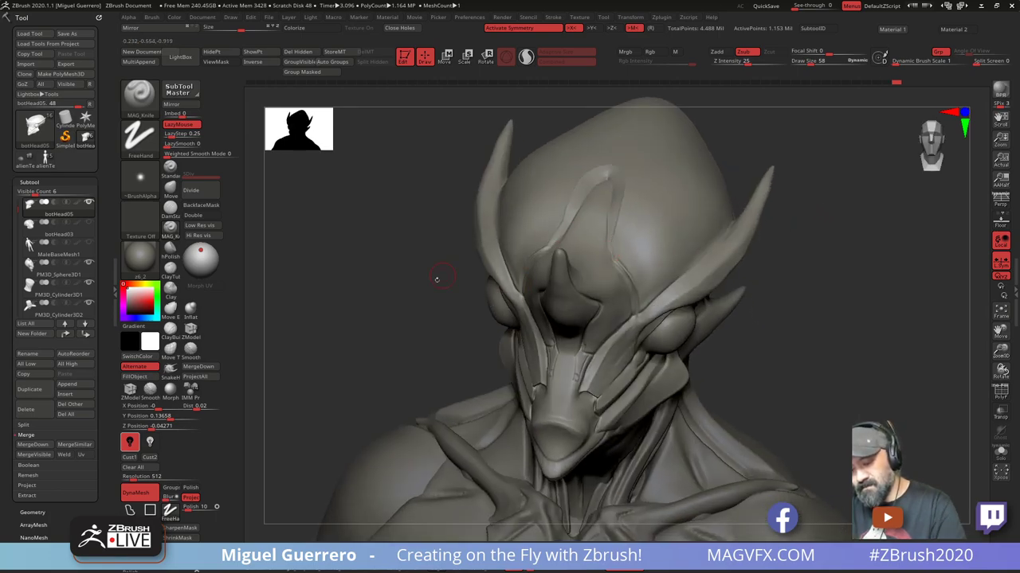
left_click_drag(437, 280, 363, 234)
left_click_drag(601, 256, 626, 309)
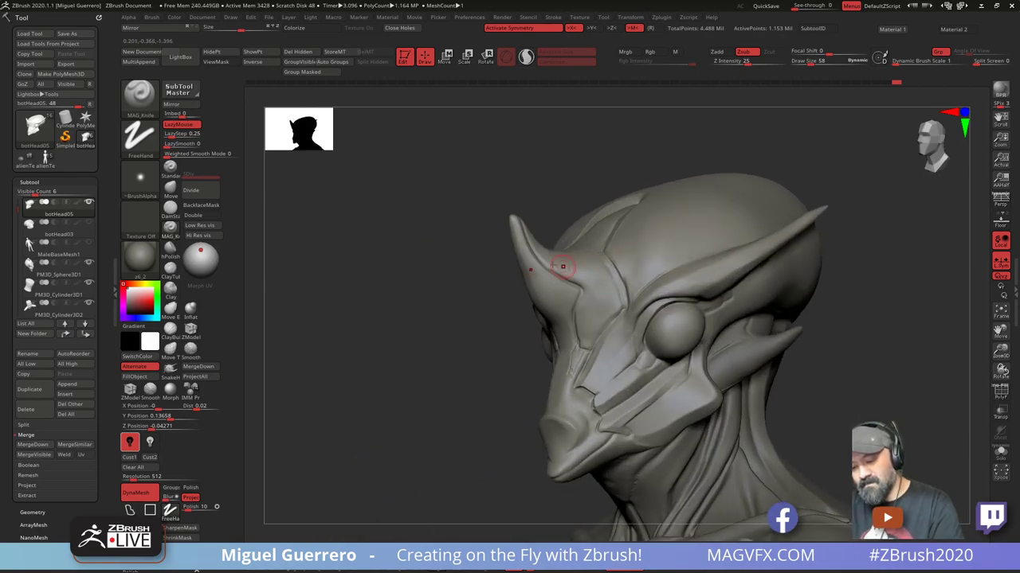
Lasso-mask the skull areas beside the forehead crest and at the back of the head, and invert the softened mask
mouse_move(466, 268)
left_mouse_down()
mouse_move(448, 270)
mouse_move(464, 282)
mouse_move(560, 277)
left_mouse_up()
key("ctrl")
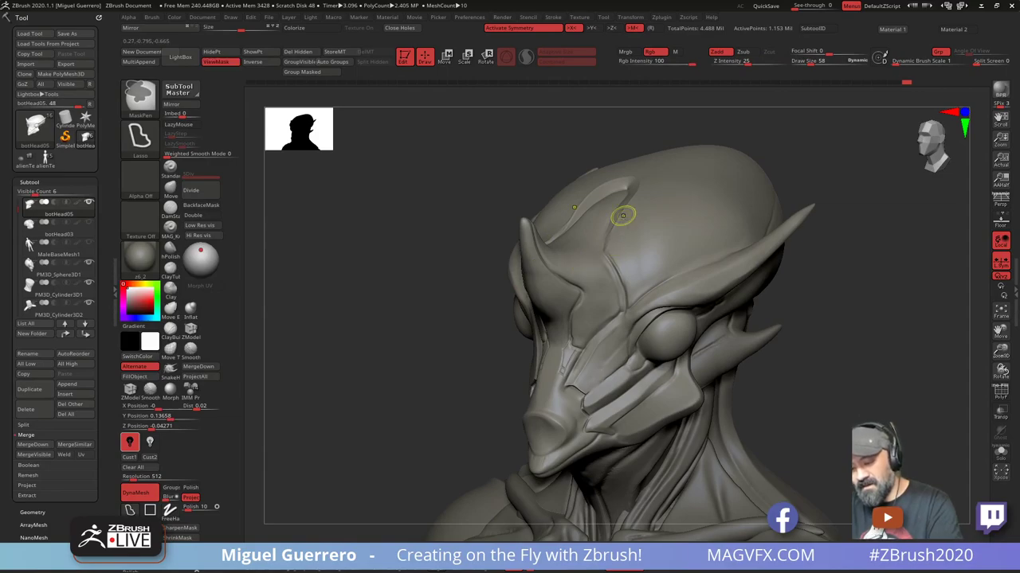
mouse_move(610, 243)
left_mouse_down("ctrl")
mouse_move(632, 291)
mouse_move(650, 266)
mouse_move(644, 205)
mouse_move(629, 182)
mouse_move(608, 234)
mouse_move(629, 297)
mouse_move(671, 231)
mouse_move(683, 190)
mouse_move(672, 184)
left_mouse_up("ctrl")
left_click(637, 231, "ctrl")
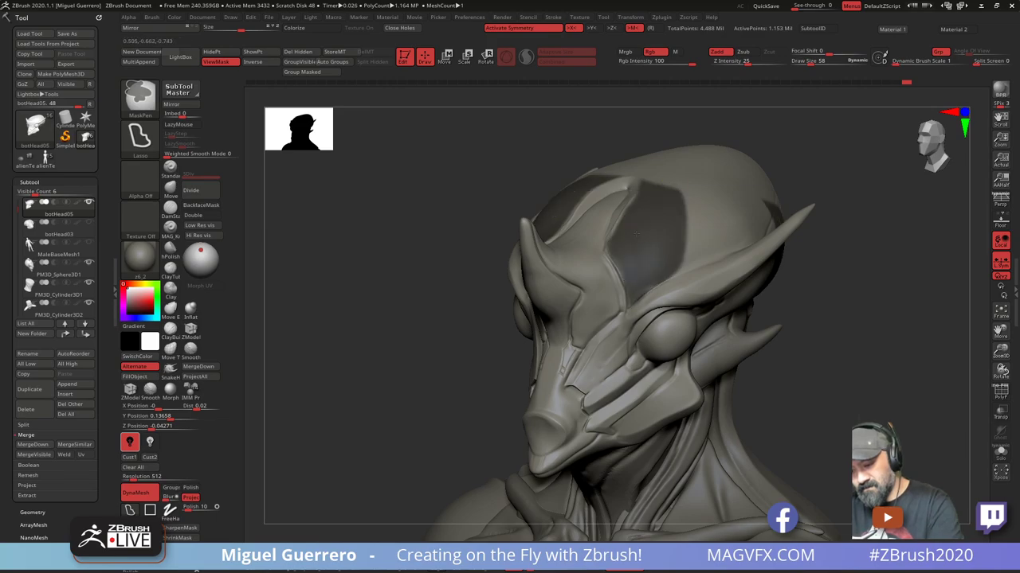
left_click_drag(439, 183, 474, 205)
mouse_move(616, 174)
left_mouse_down("ctrl")
mouse_move(607, 236)
mouse_move(632, 299)
mouse_move(643, 263)
mouse_move(614, 172)
left_mouse_up("ctrl")
mouse_move(403, 250)
left_mouse_down()
mouse_move(363, 269)
mouse_move(377, 275)
left_mouse_up()
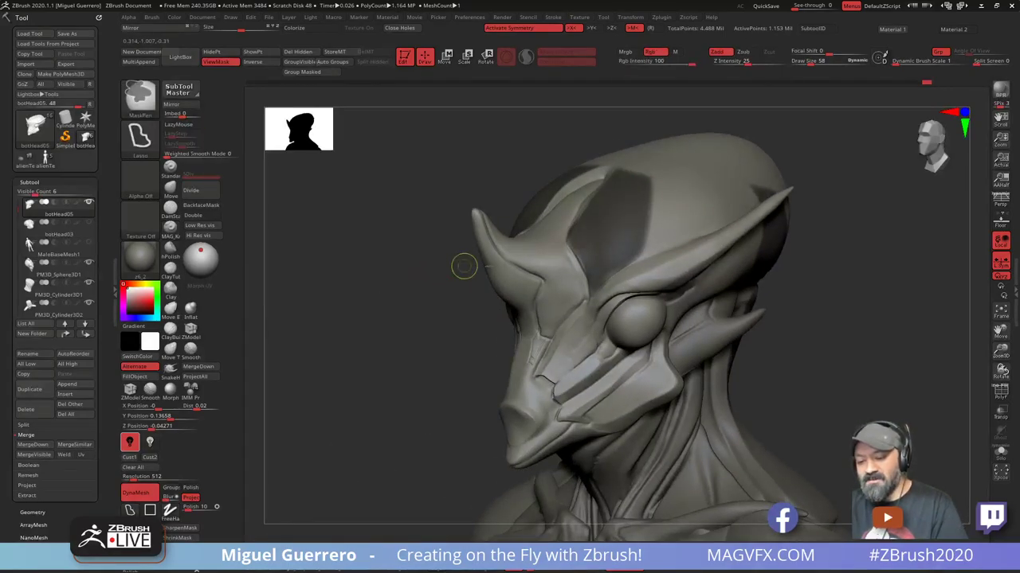
left_click(420, 318, "ctrl")
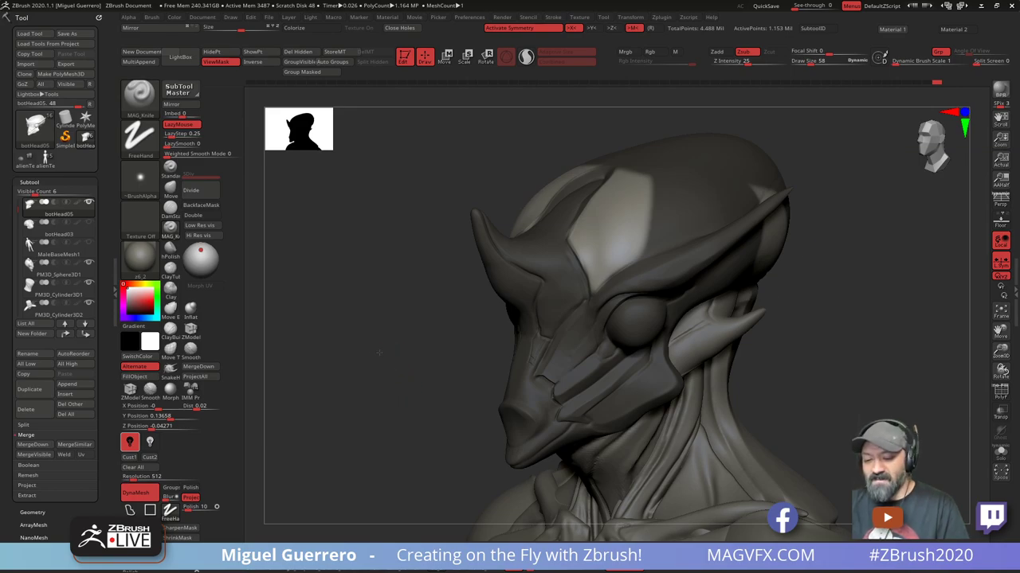
Reshape the unmasked skull areas beside the crest with the Move brush at draw size 162 and clear the mask
left_click_drag(379, 352, 430, 311)
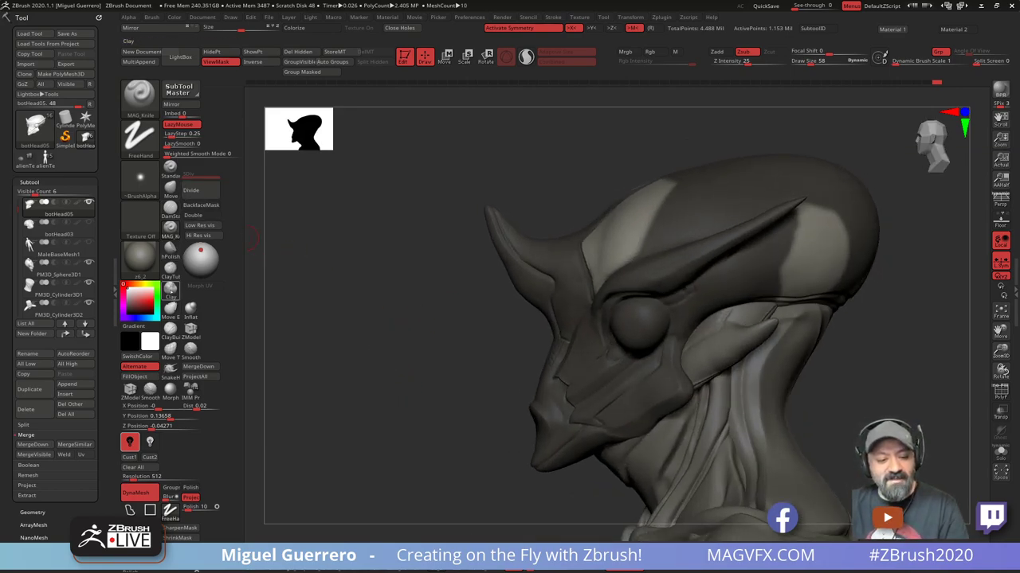
left_click(170, 188)
key("bracketright")
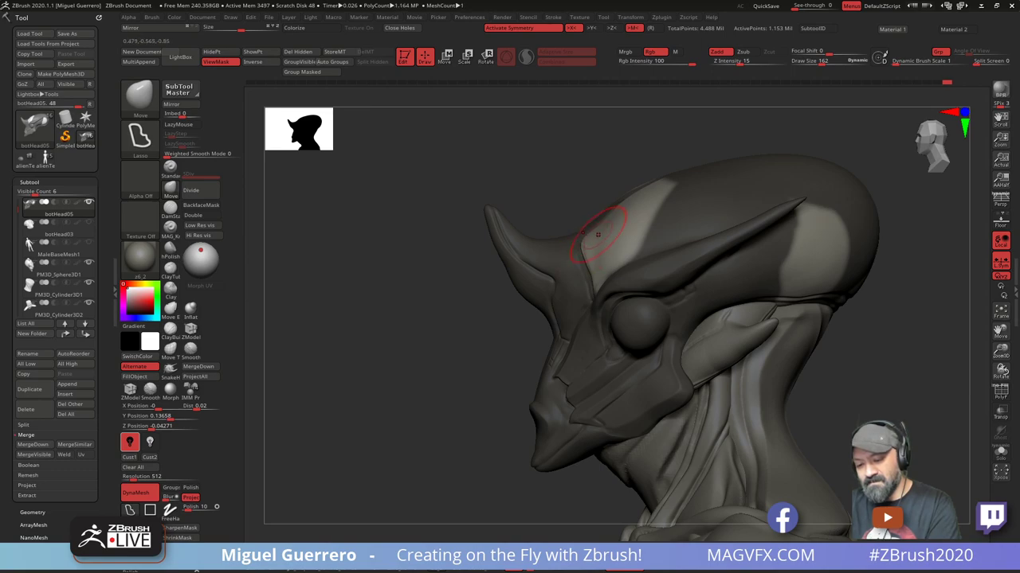
left_click_drag(414, 284, 401, 268)
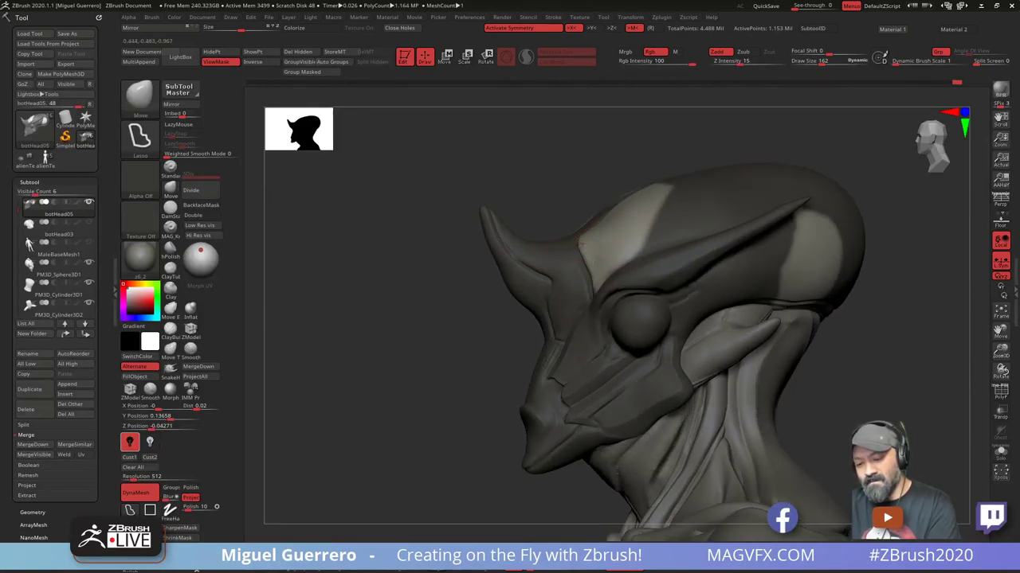
left_click_drag(398, 279, 478, 272)
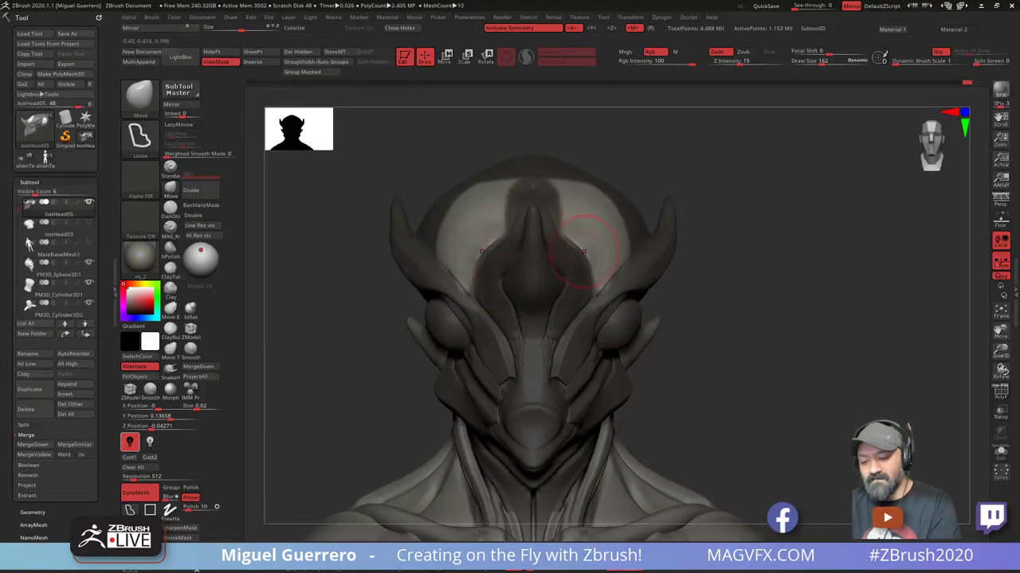
left_click_drag(737, 376, 669, 379)
Build up the skull surface beside the forehead groove with the Clay brush at Z intensity 2 and draw size 162
mouse_move(376, 371)
right_mouse_down()
mouse_move(364, 375)
mouse_move(404, 368)
mouse_move(376, 362)
mouse_move(374, 398)
mouse_move(395, 361)
mouse_move(372, 353)
mouse_move(381, 381)
mouse_move(376, 341)
mouse_move(368, 354)
right_mouse_up()
left_click(170, 290)
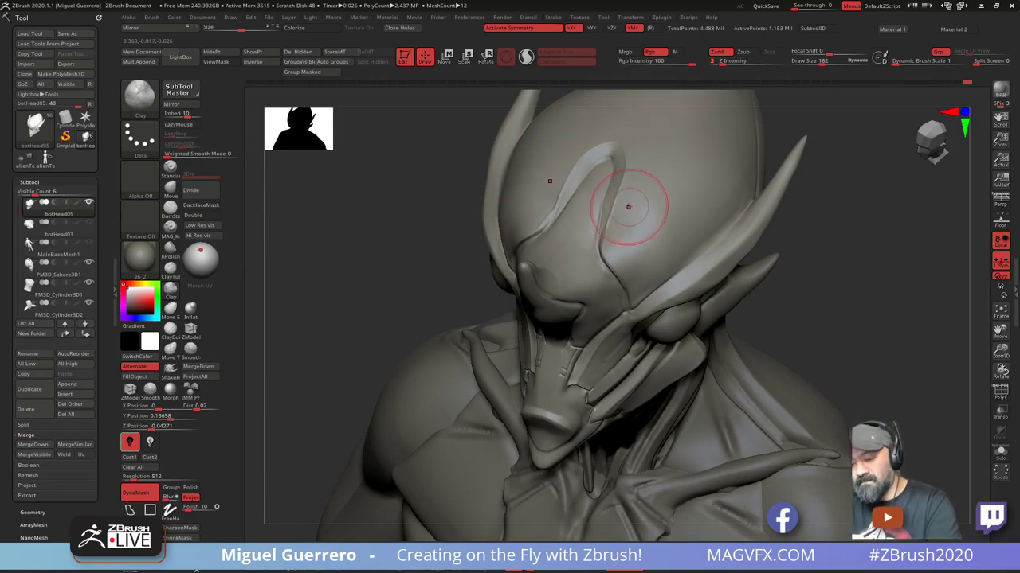
right_click_drag(617, 233, 416, 227)
left_click_drag(628, 203, 627, 241)
left_click_drag(407, 311, 368, 321, "shift")
mouse_move(368, 321)
right_mouse_down()
mouse_move(637, 223)
mouse_move(363, 312)
right_mouse_up()
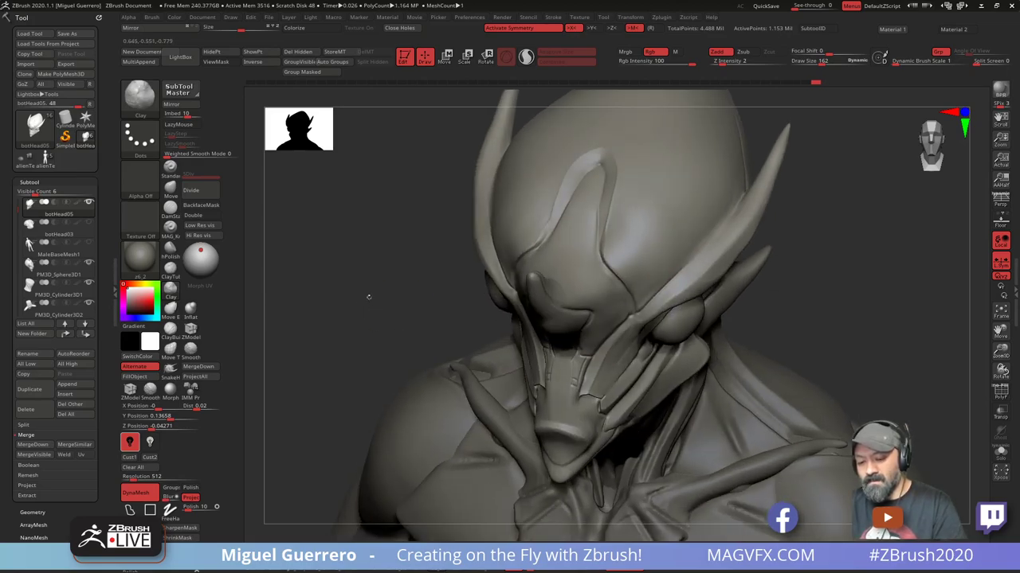
left_click_drag(369, 295, 364, 287)
mouse_move(357, 318)
right_mouse_down()
mouse_move(375, 367)
mouse_move(368, 339)
mouse_move(387, 329)
right_mouse_up()
key("ctrl")
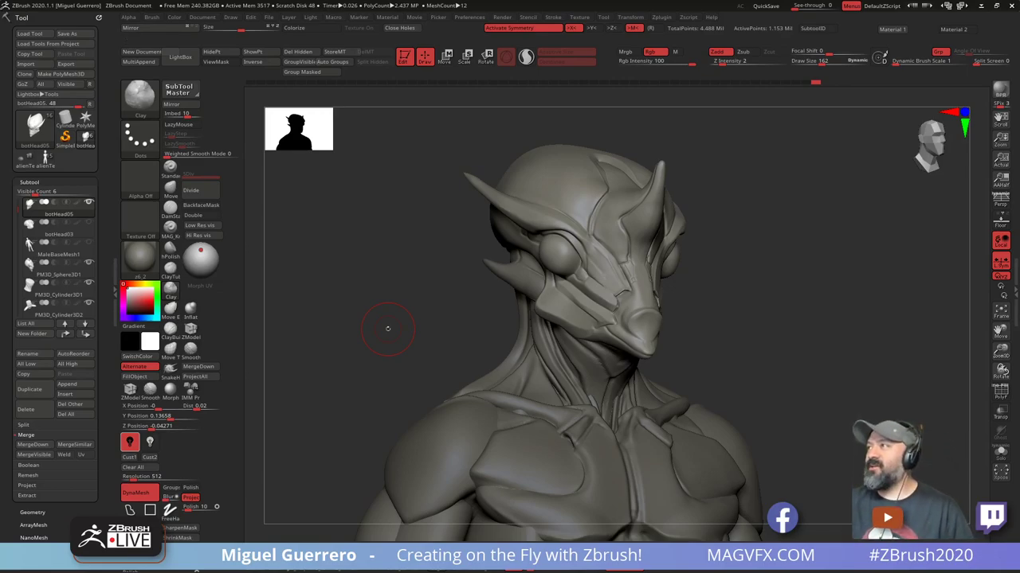
Refine the forehead horn's curve in side view with the Move brush at draw size 134
mouse_move(387, 328)
right_mouse_down()
mouse_move(373, 362)
mouse_move(362, 362)
mouse_move(446, 342)
mouse_move(398, 307)
right_mouse_up()
left_click(171, 191)
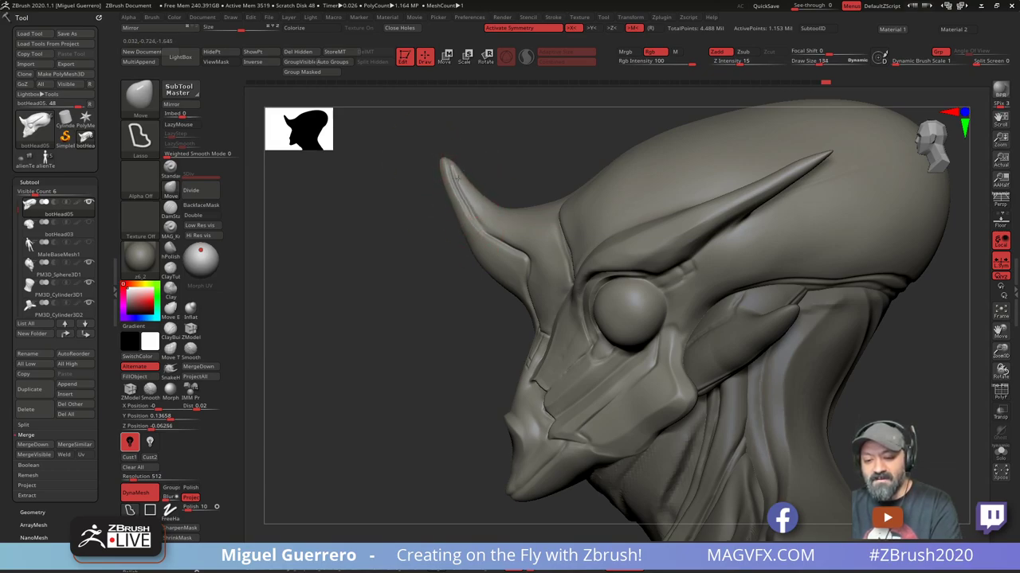
mouse_move(451, 198)
left_mouse_down()
mouse_move(448, 216)
mouse_move(462, 211)
left_mouse_up()
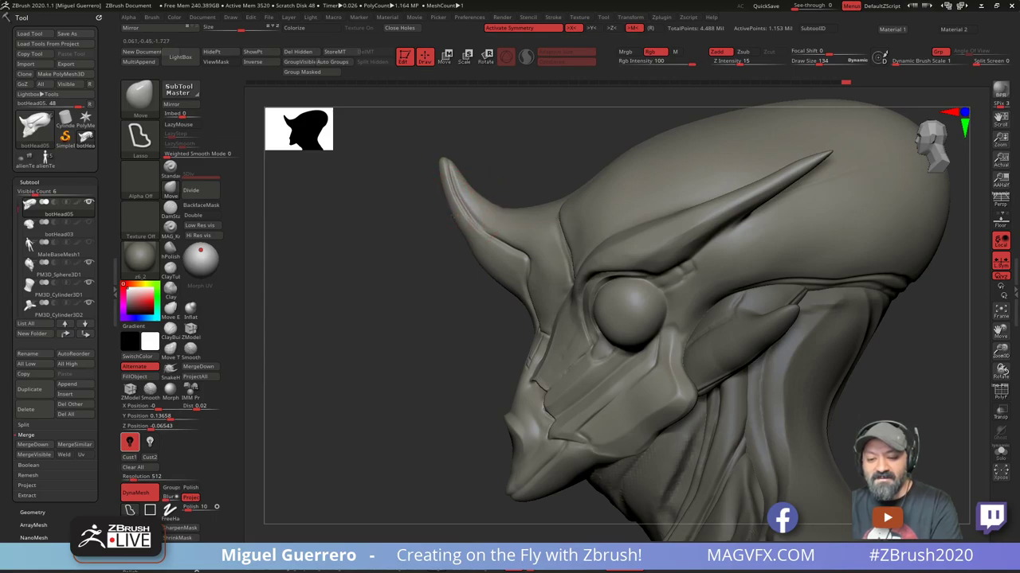
Adjust the rear corner of the jaw with the Move brush at draw size 162
mouse_move(458, 358)
left_mouse_down()
mouse_move(446, 344)
mouse_move(476, 343)
mouse_move(484, 321)
left_mouse_up()
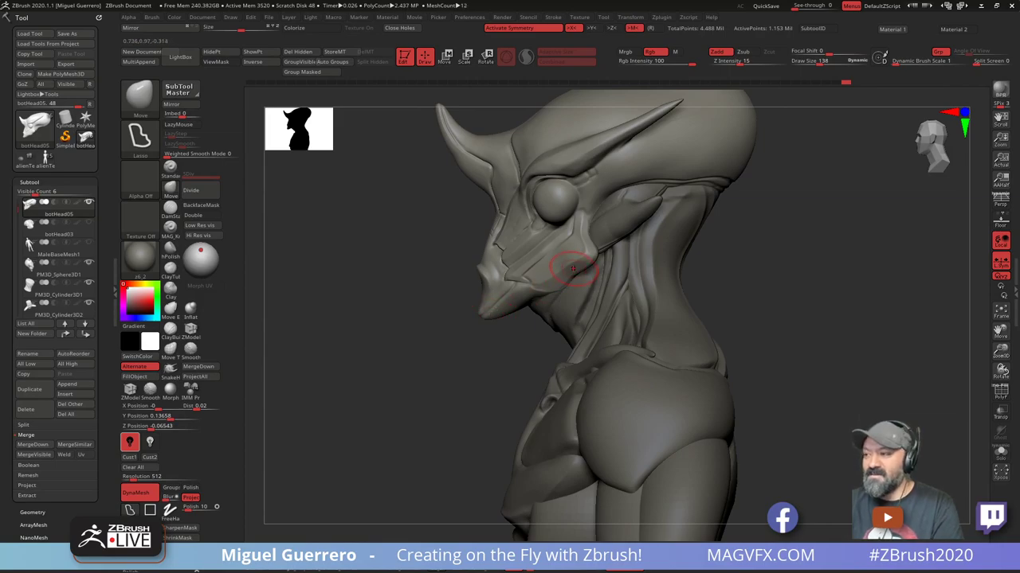
key("]")
key("]")
key("]")
left_click_drag(576, 276, 570, 277)
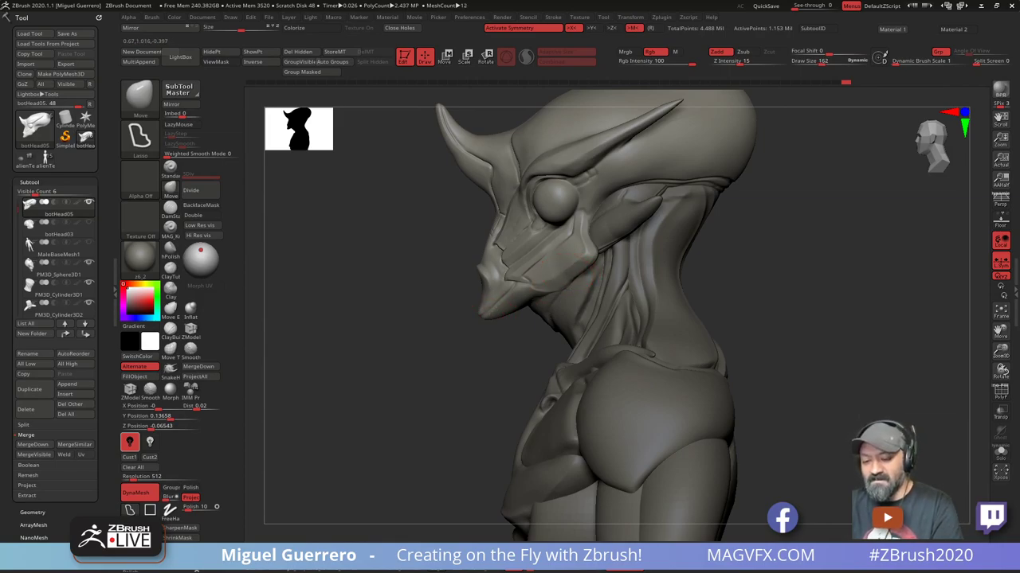
Switch to the web browser, review the rhino beetle image results as horn reference, and return to ZBrush
mouse_move(408, 311)
left_mouse_down()
mouse_move(387, 292)
mouse_move(414, 348)
mouse_move(423, 345)
left_mouse_up()
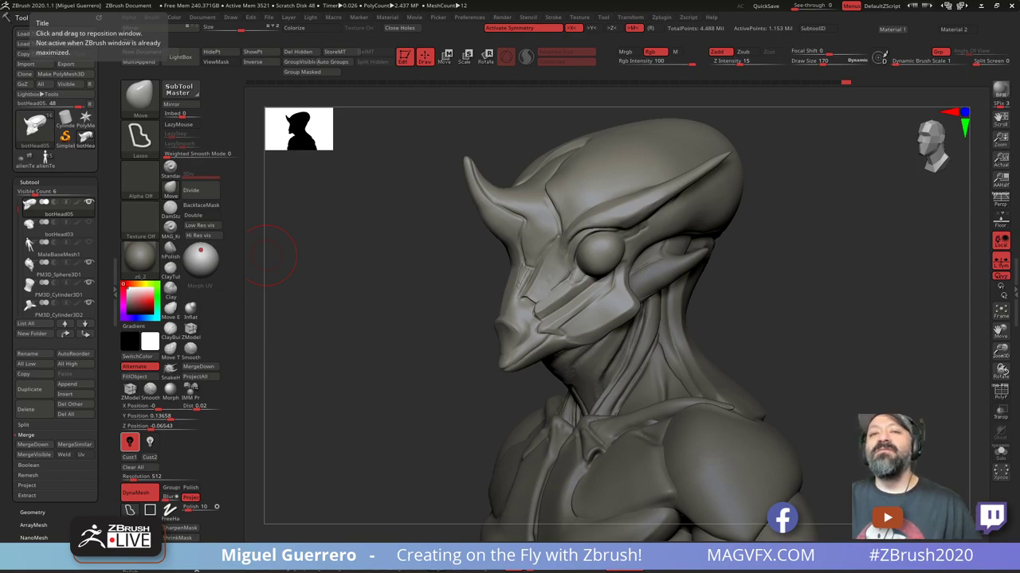
key("alt+Tab")
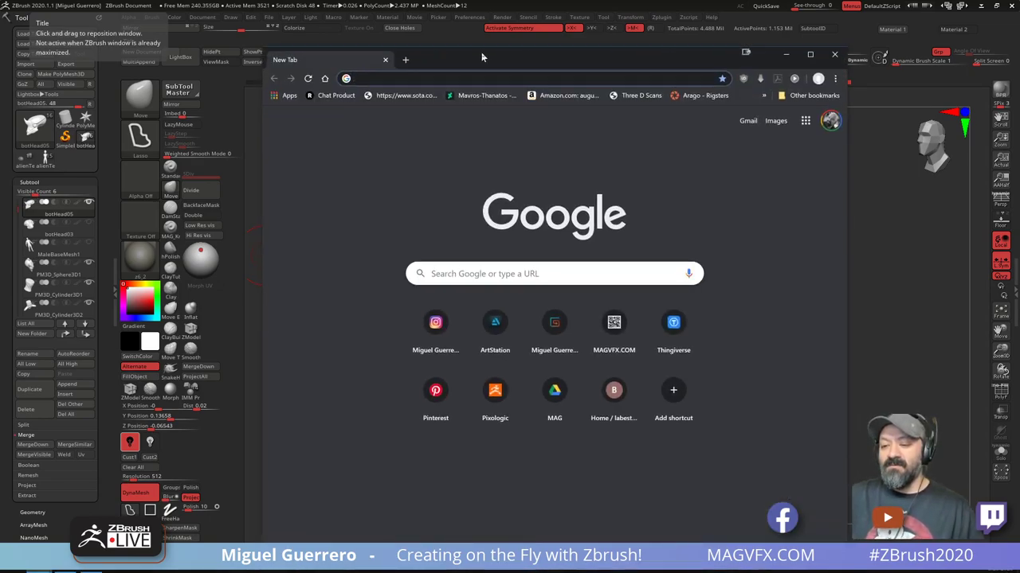
key("alt+Tab")
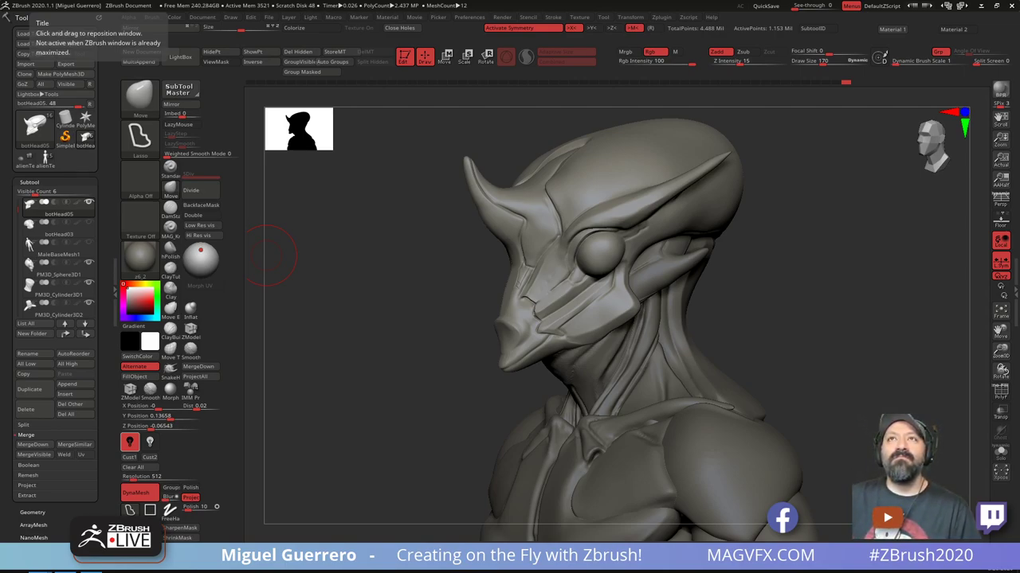
left_click_drag(399, 0, 351, 2)
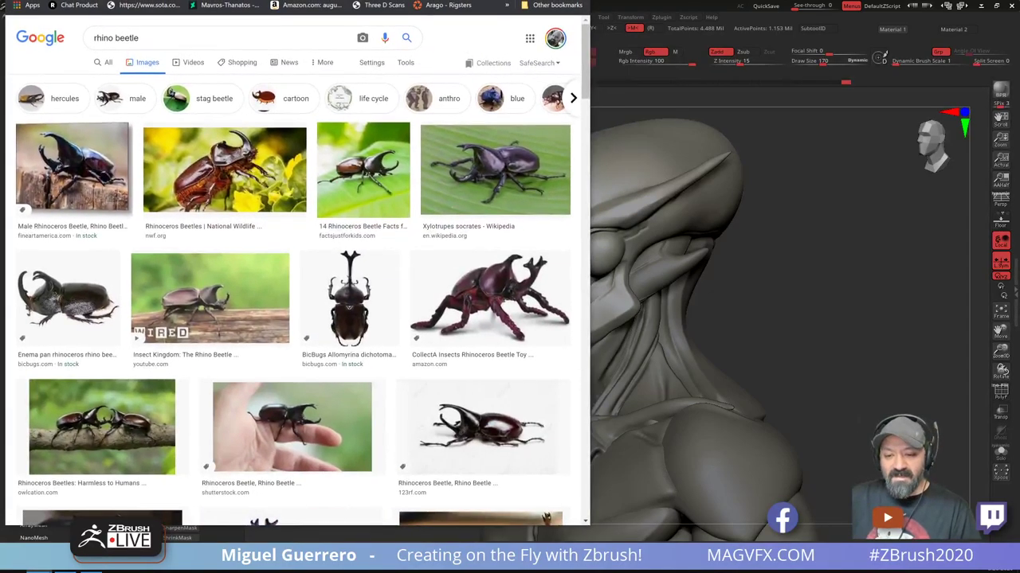
mouse_move(460, 0)
left_mouse_down()
mouse_move(486, 0)
mouse_move(466, 3)
left_mouse_up()
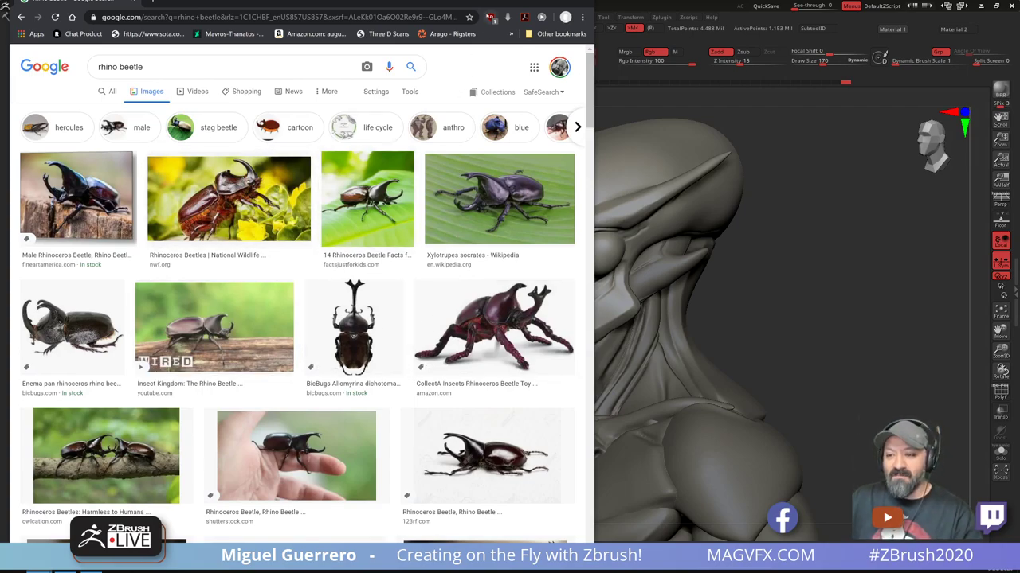
left_click_drag(476, 4, 398, 0)
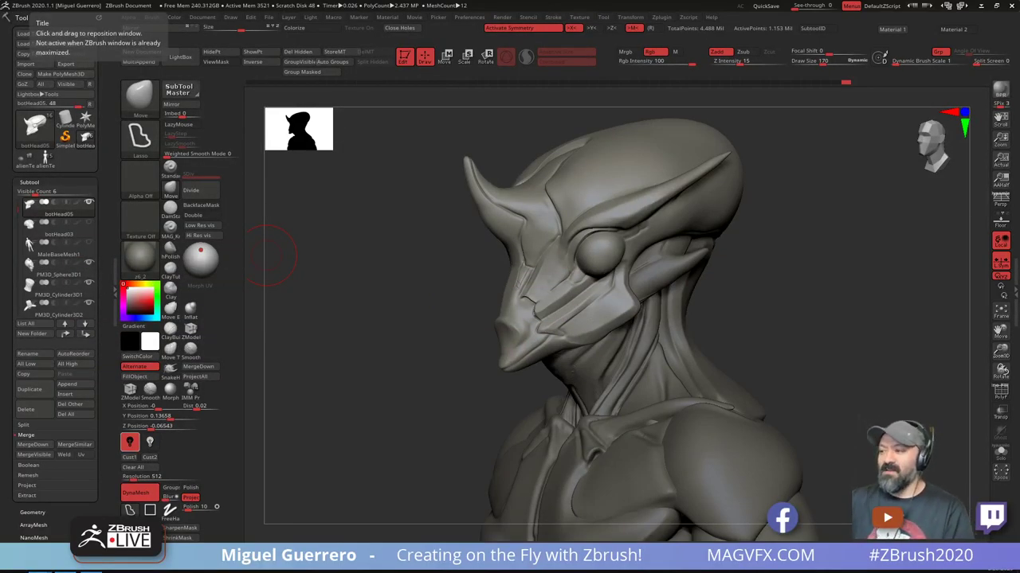
Adjust the front of the snout with the Move brush at draw size 146, and mask the snout tip
mouse_move(391, 341)
left_mouse_down()
mouse_move(386, 355)
mouse_move(430, 367)
mouse_move(371, 357)
mouse_move(432, 364)
left_mouse_up()
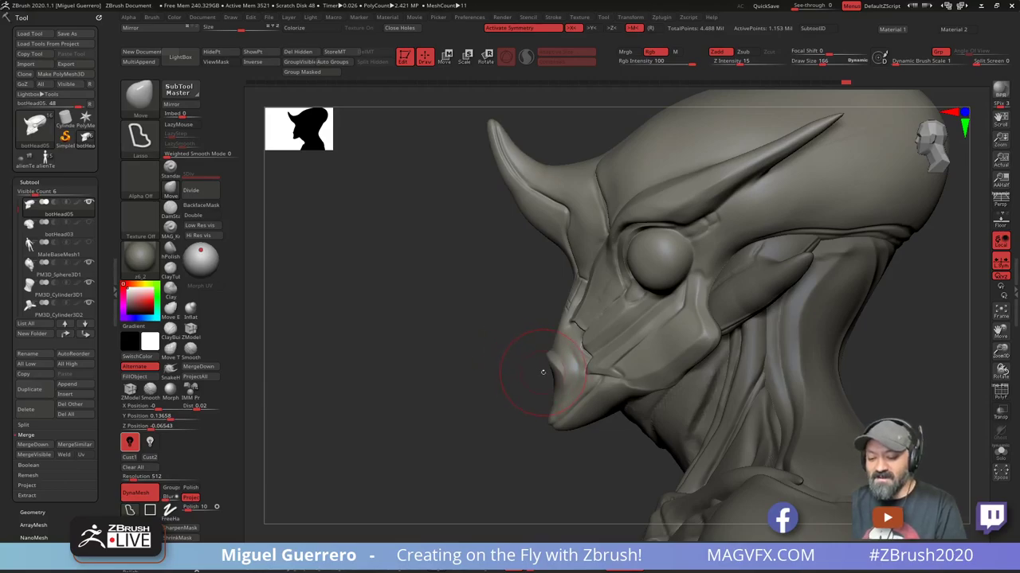
key("[")
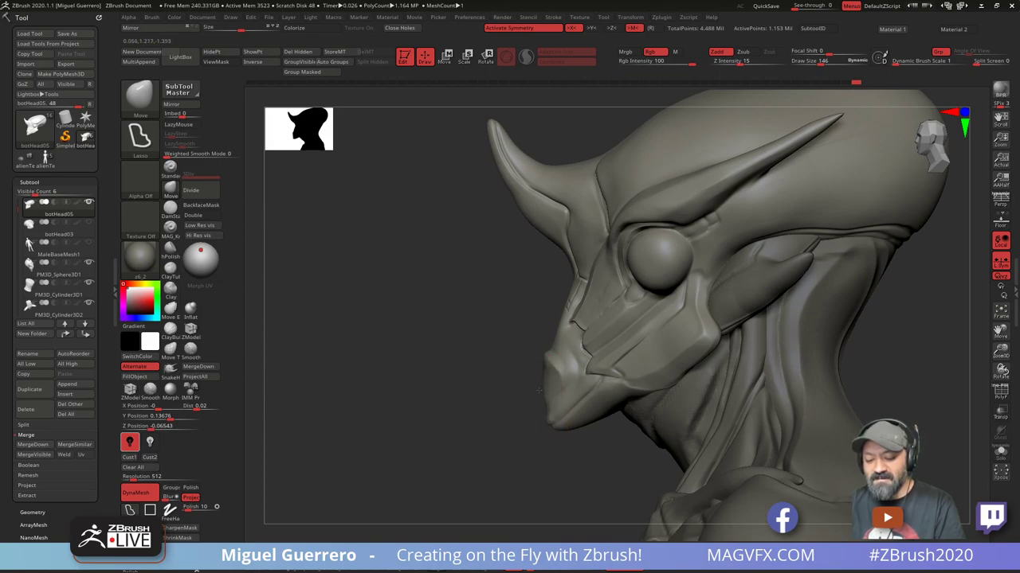
key("ctrl")
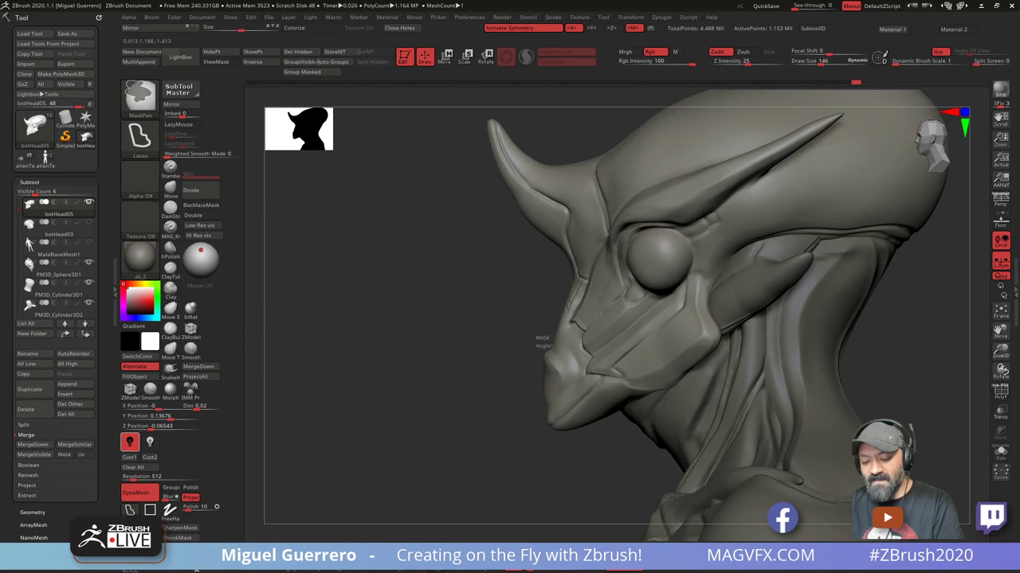
mouse_move(563, 374)
left_mouse_down("ctrl")
mouse_move(564, 395)
mouse_move(516, 374)
mouse_move(518, 359)
left_mouse_up("ctrl")
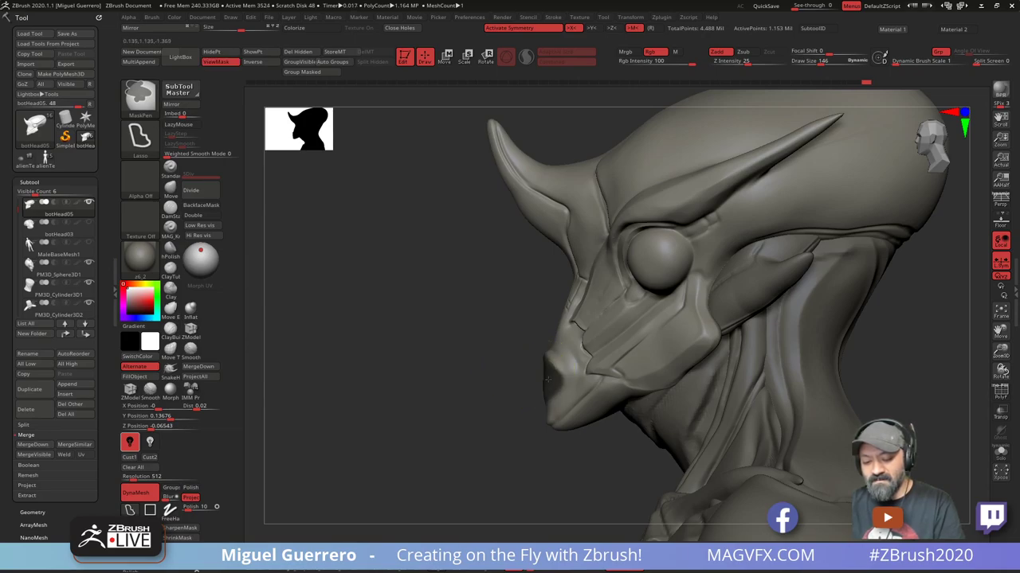
Pull the isolated snout tip forward with the Move brush at draw size 174, and clear the mask
key("b")
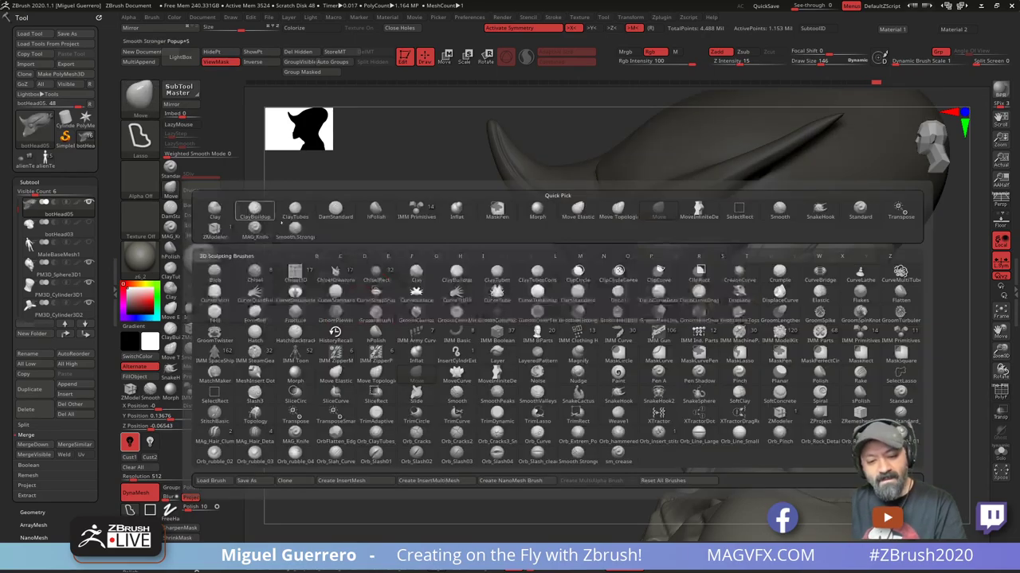
key("m")
key("v")
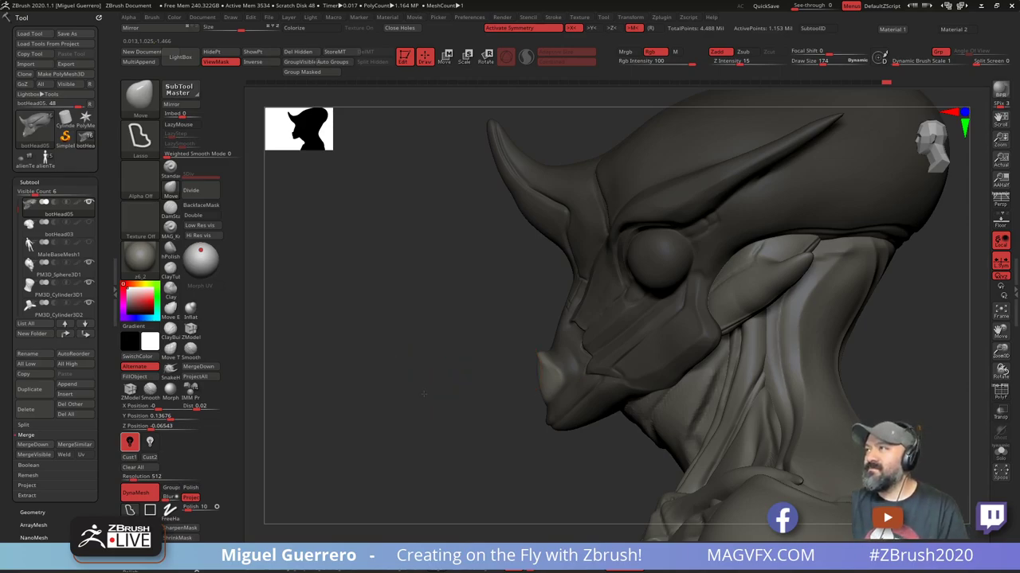
left_click_drag(494, 369, 441, 371)
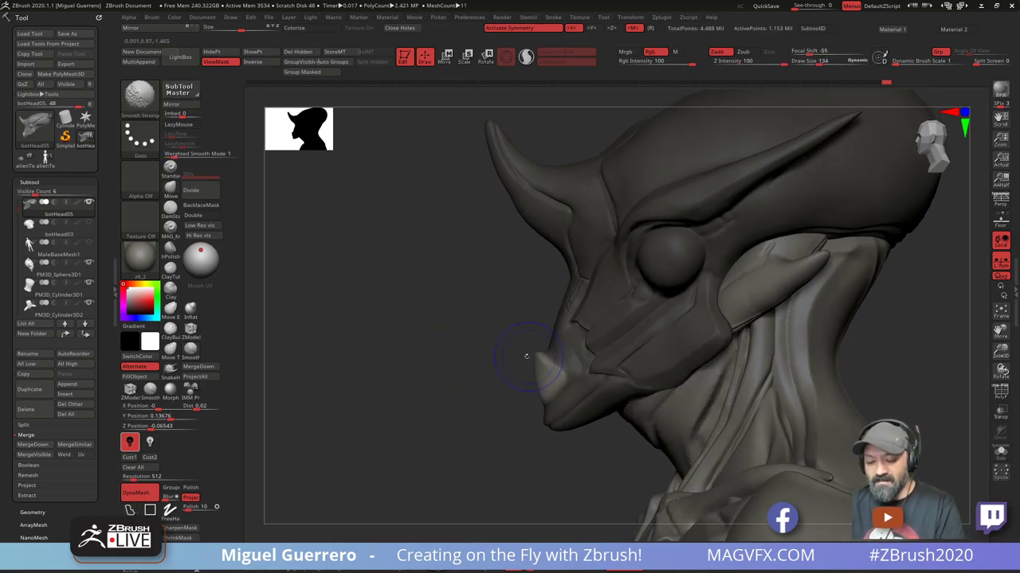
left_click_drag(374, 360, 434, 361, "shift")
left_click_drag(372, 364, 328, 367, "ctrl")
left_click_drag(426, 365, 445, 365)
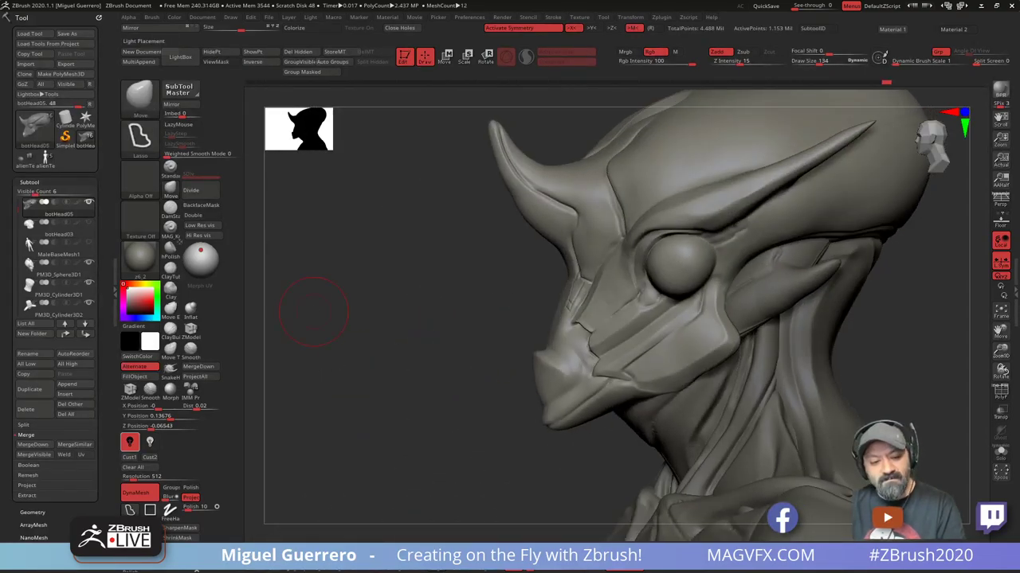
Carve a crease around the snout tip with the MAG_Knife brush at draw size 74
left_click(170, 229)
key("bracketleft")
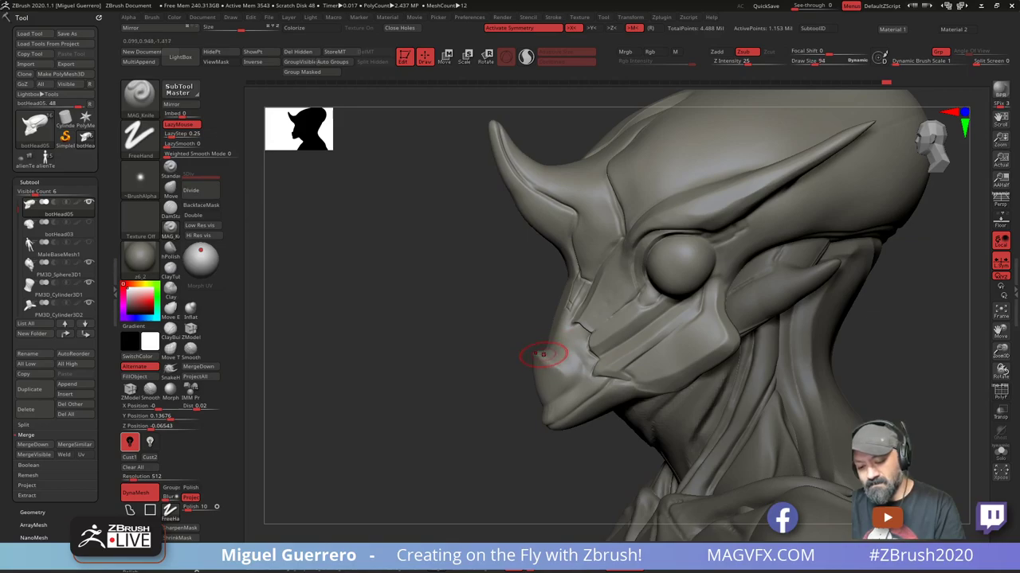
key("bracketleft")
mouse_move(537, 352)
left_mouse_down()
mouse_move(574, 374)
mouse_move(566, 397)
left_mouse_up()
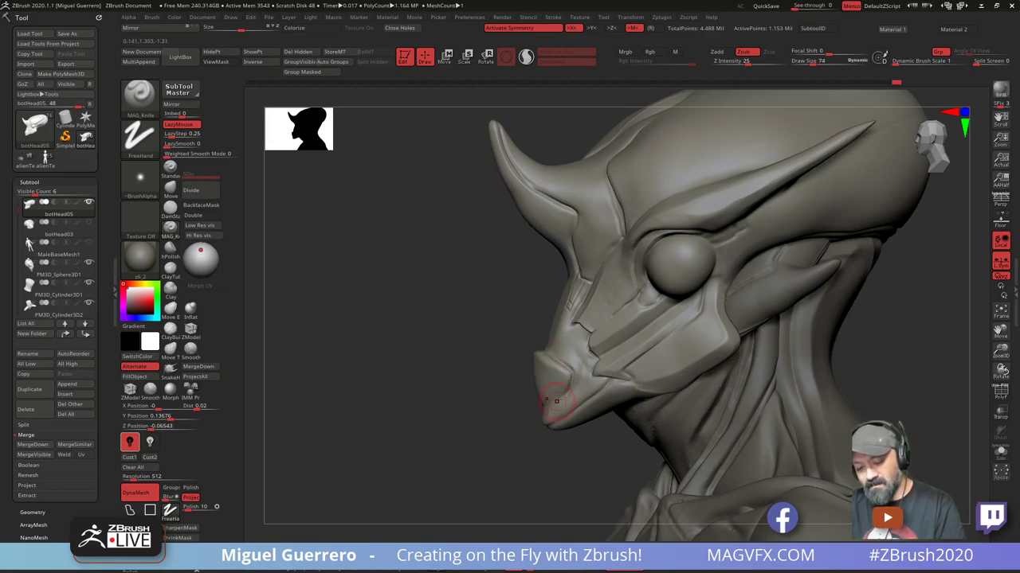
left_click_drag(505, 380, 482, 399)
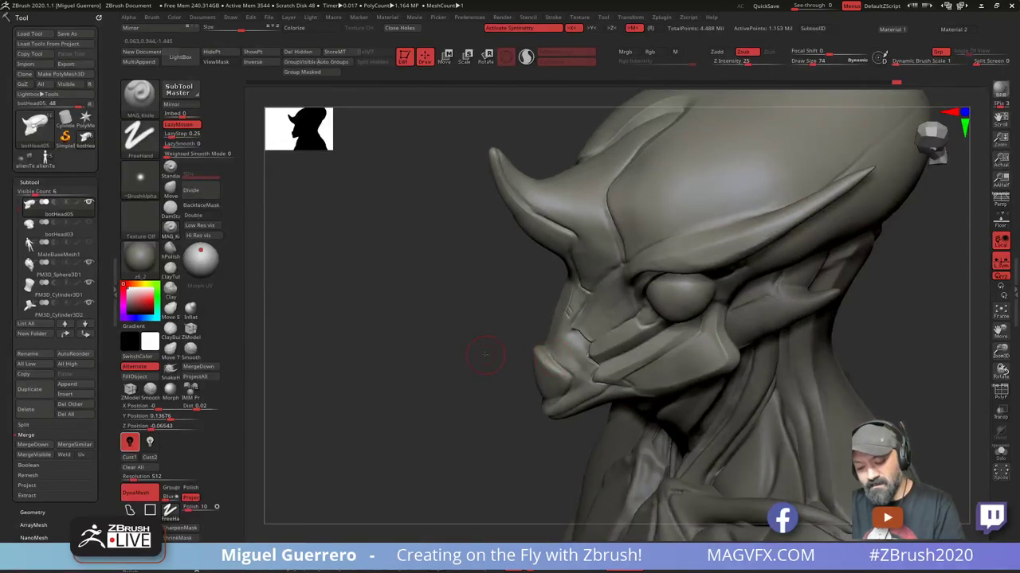
left_click_drag(484, 353, 509, 339)
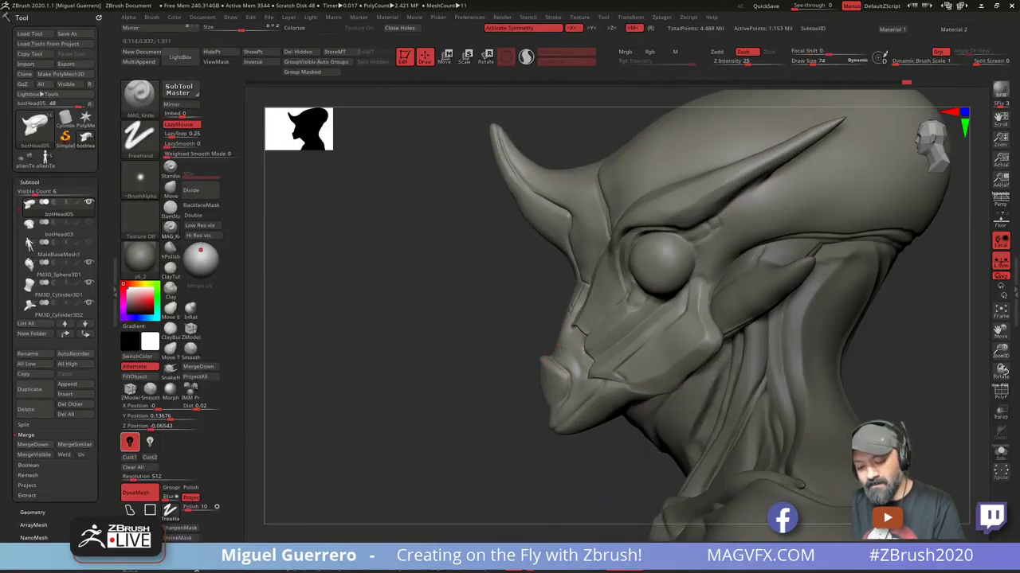
left_click_drag(478, 386, 535, 380)
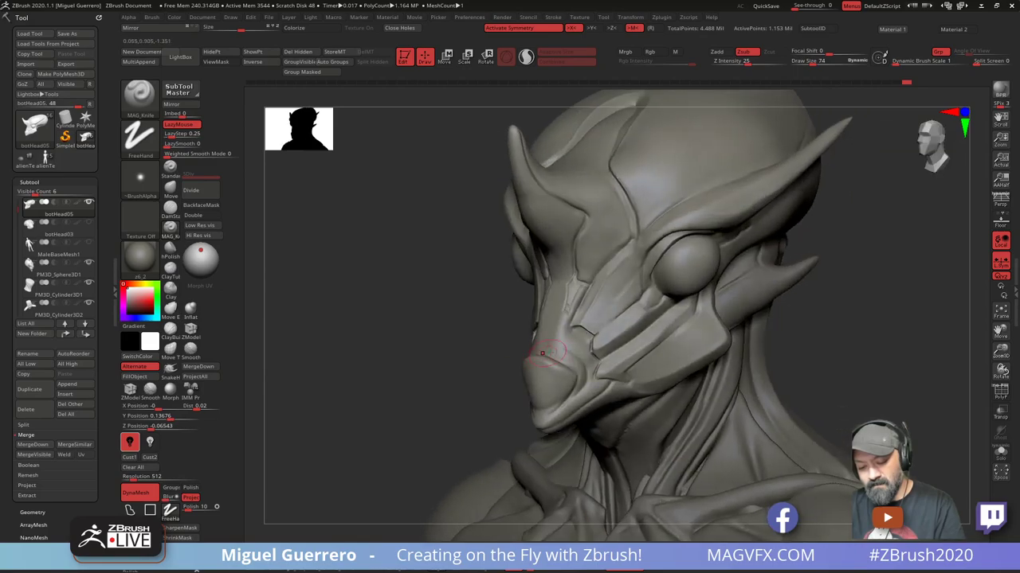
mouse_move(587, 351)
left_mouse_down()
mouse_move(564, 347)
mouse_move(557, 317)
left_mouse_up()
left_click_drag(437, 352, 457, 345, "shift")
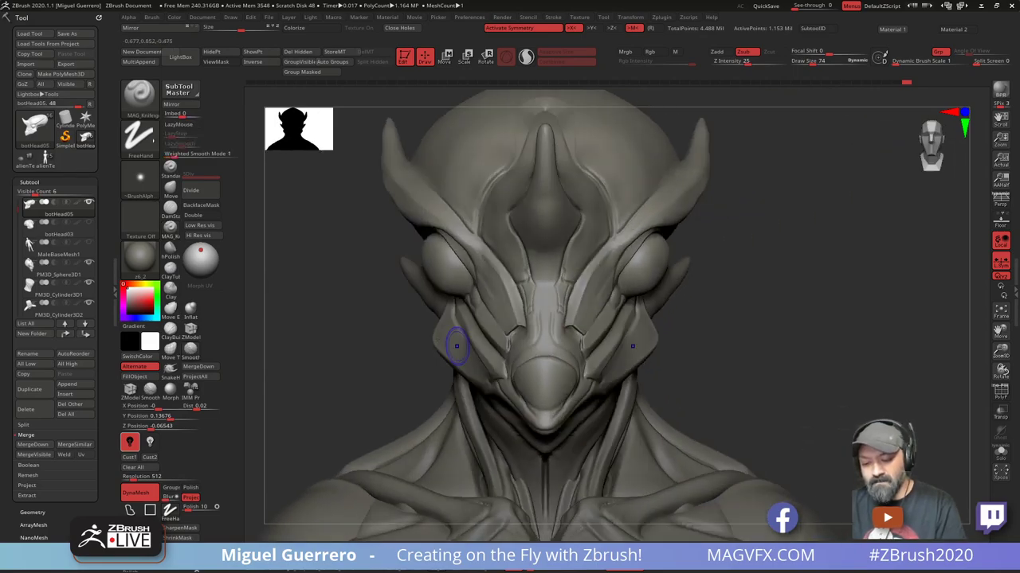
Cut panel grooves between the snout tip and the cheek notch with the MAG_Knife brush at draw size 74
mouse_move(362, 357)
left_mouse_down("alt")
mouse_move(375, 364)
mouse_move(382, 346)
mouse_move(478, 342)
left_mouse_up("alt")
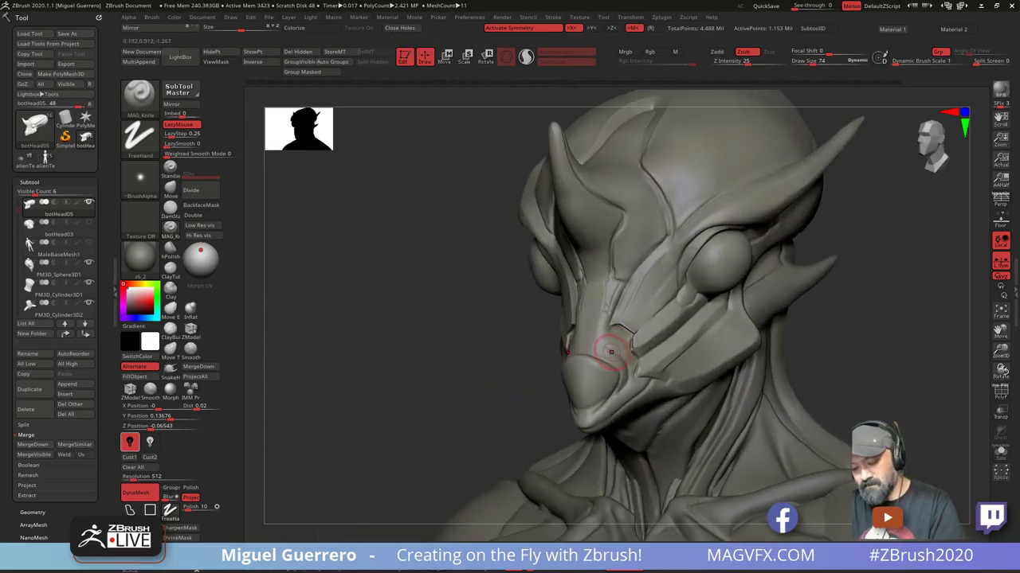
right_click_drag(603, 341, 635, 333)
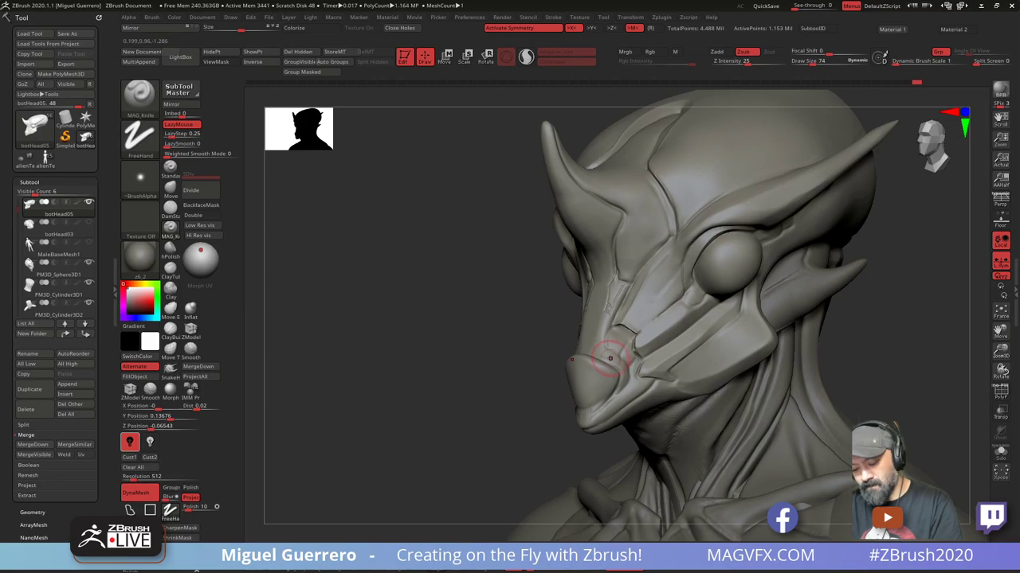
mouse_move(610, 345)
left_mouse_down()
mouse_move(417, 341)
mouse_move(477, 343)
left_mouse_up()
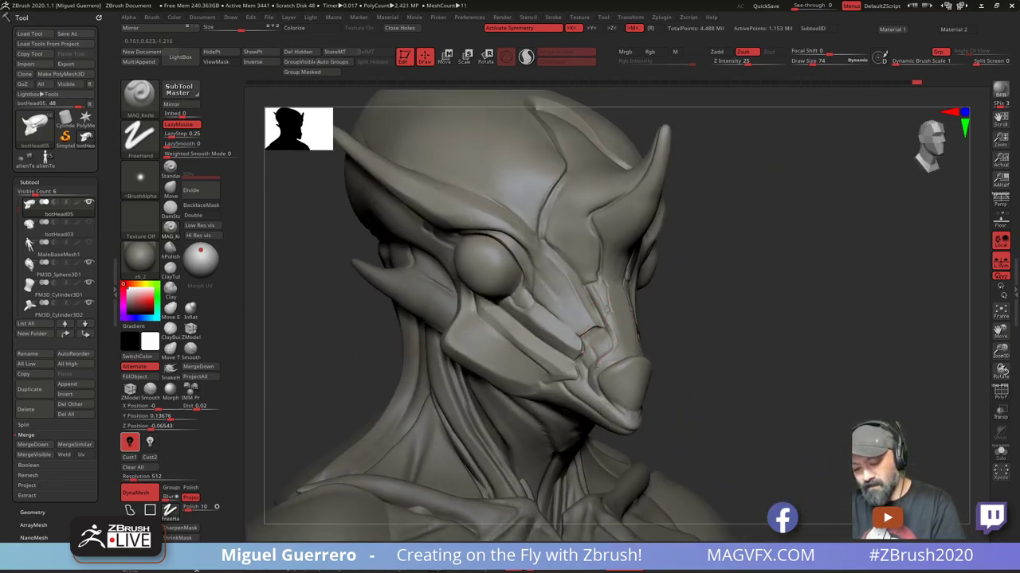
mouse_move(466, 368)
left_mouse_down()
mouse_move(371, 358)
mouse_move(391, 371)
mouse_move(387, 380)
left_mouse_up()
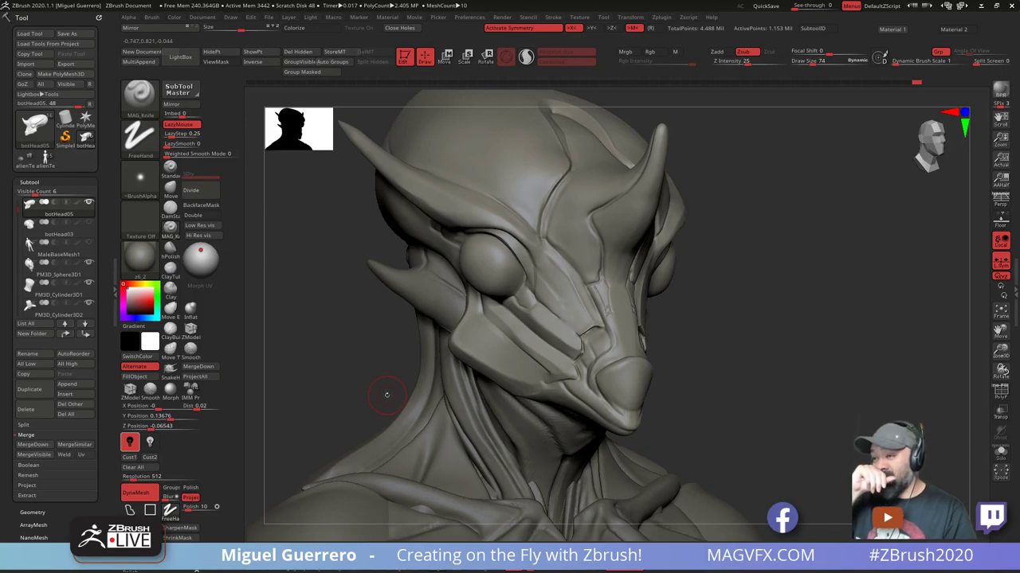
left_click_drag(374, 368, 386, 378)
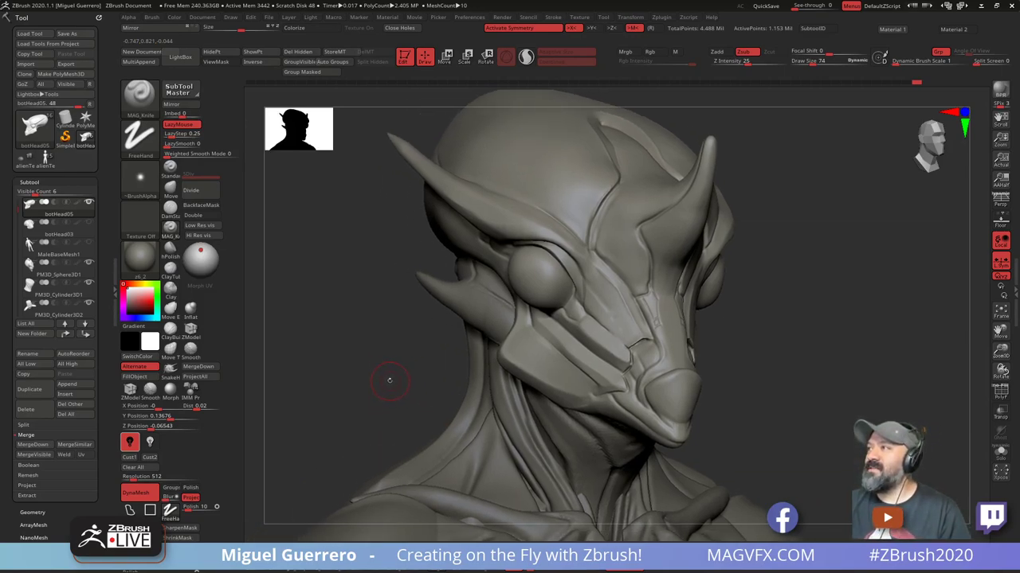
left_click_drag(375, 358, 380, 364)
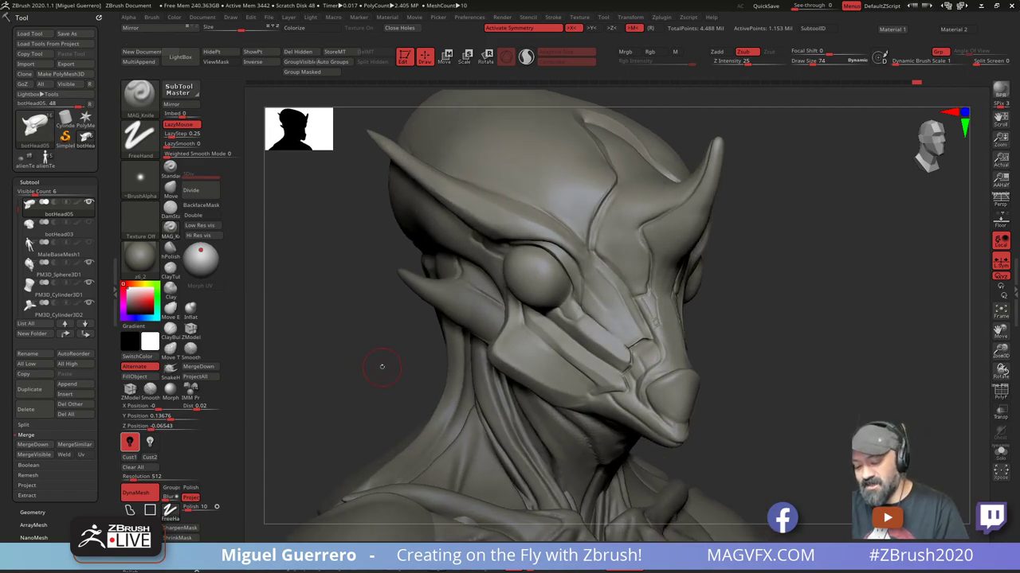
Deepen the crease along the side of the snout tip with the MAG_Knife brush at draw size 74
left_click_drag(621, 371, 596, 369)
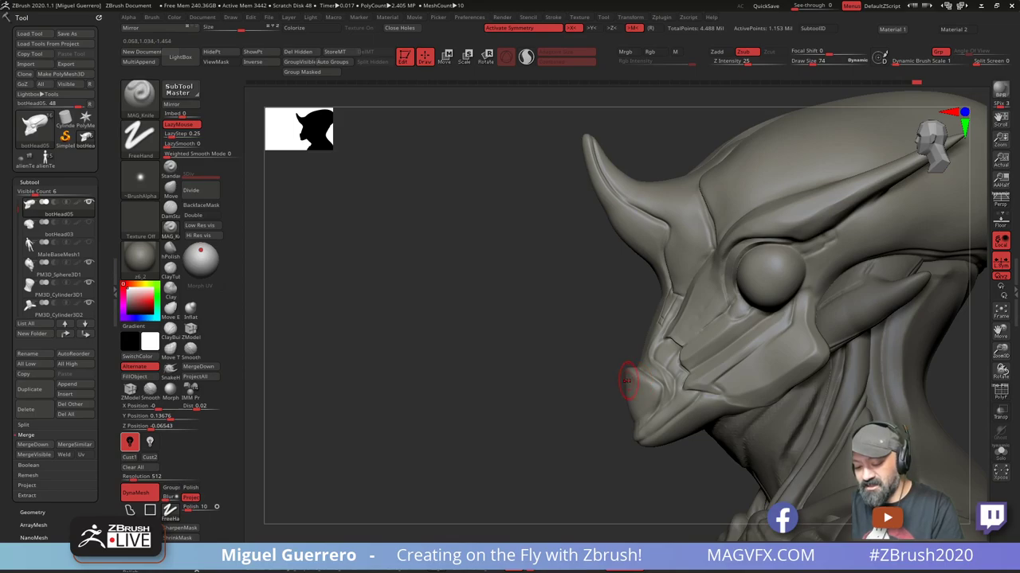
left_click_drag(557, 381, 657, 376)
left_click_drag(523, 376, 462, 379)
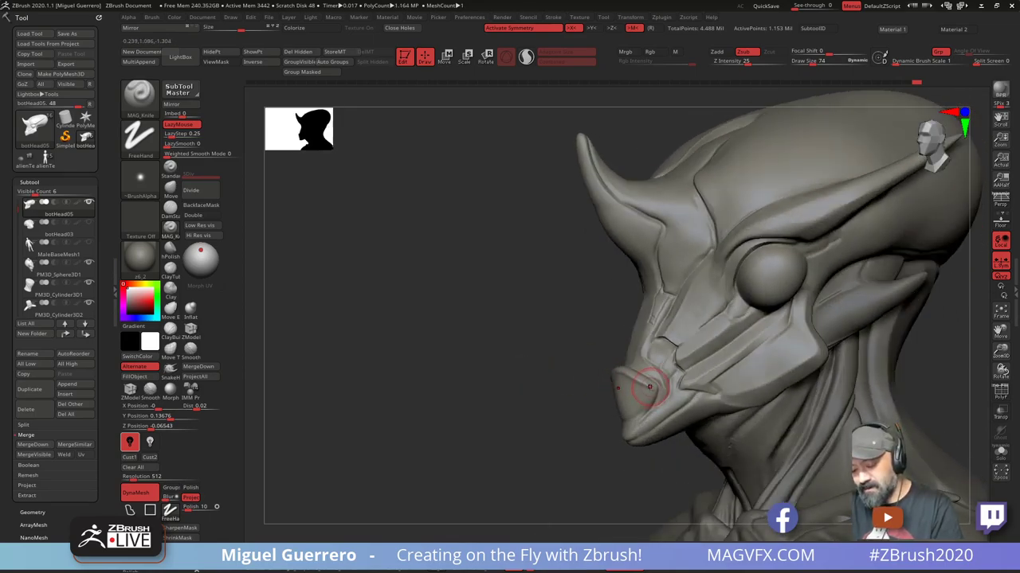
left_click_drag(587, 375, 626, 372)
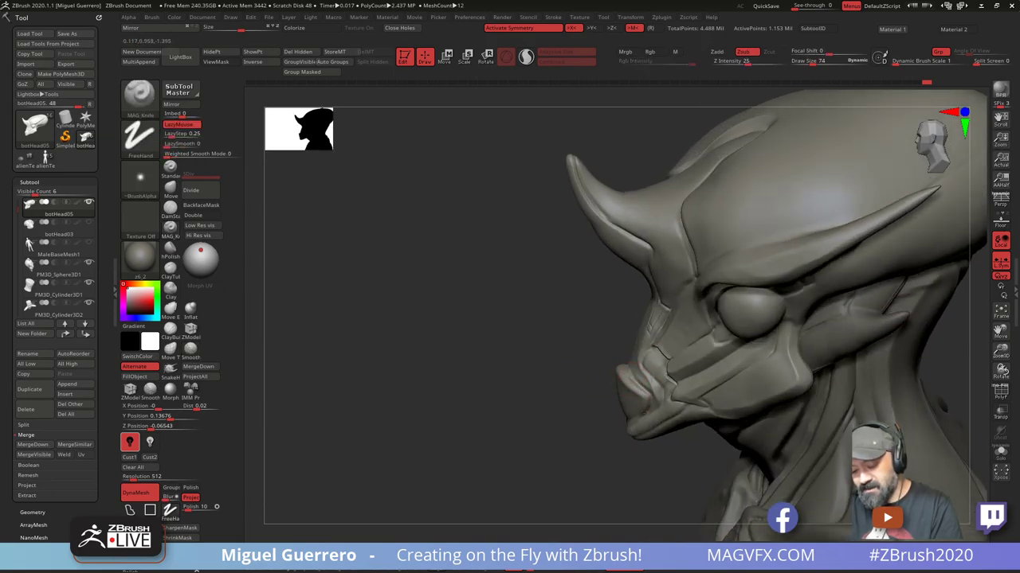
left_click_drag(550, 373, 546, 406)
mouse_move(534, 371)
left_mouse_down()
mouse_move(528, 340)
mouse_move(510, 360)
mouse_move(549, 359)
left_mouse_up()
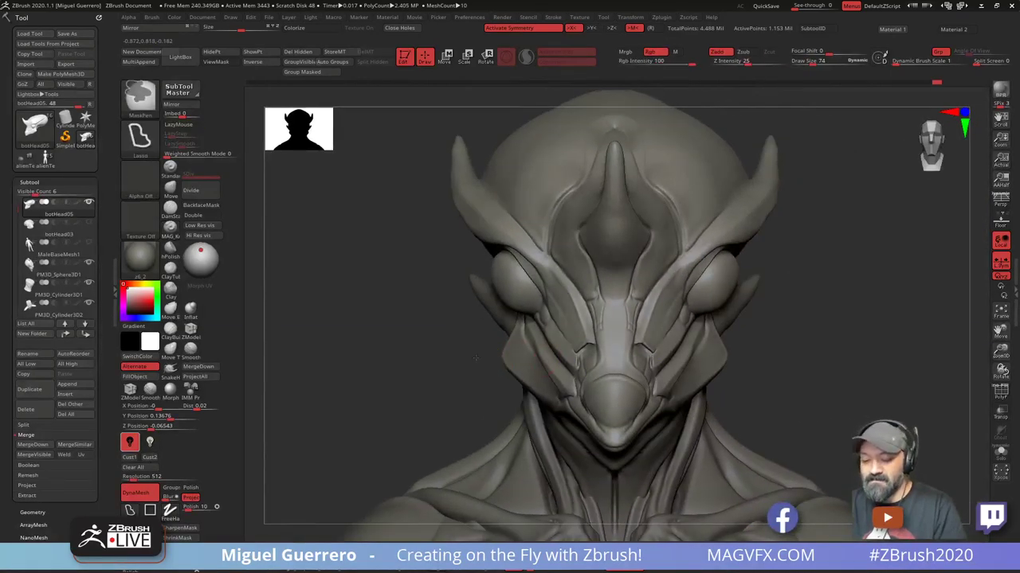
Review the whole bust from the front and switch it to the blue-grey z91 material
right_click_drag(476, 358, 434, 330, "ctrl")
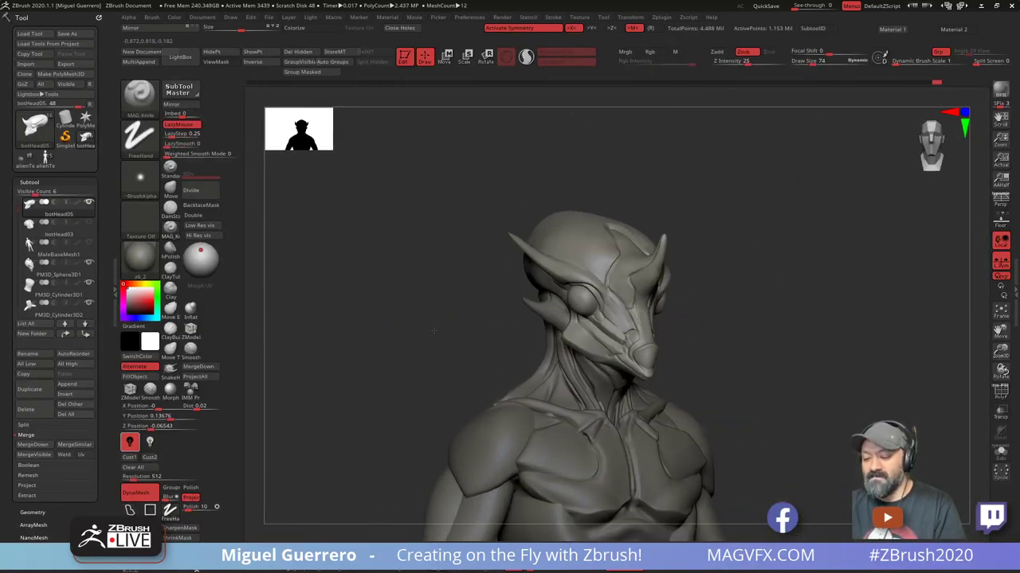
mouse_move(433, 330)
left_mouse_down()
mouse_move(398, 341)
mouse_move(403, 436)
mouse_move(373, 435)
left_mouse_up()
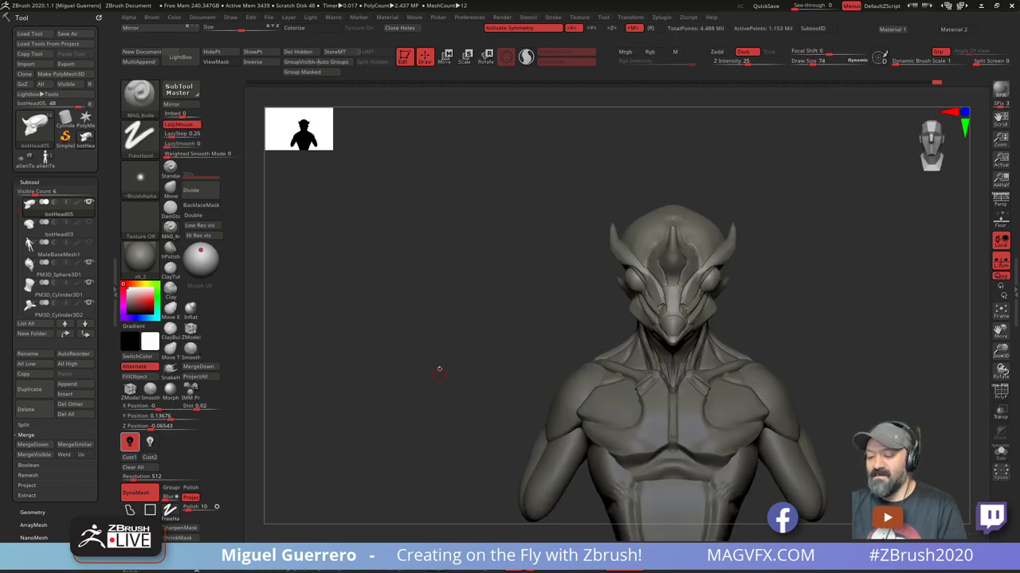
mouse_move(439, 369)
left_mouse_down()
mouse_move(398, 387)
mouse_move(398, 408)
left_mouse_up()
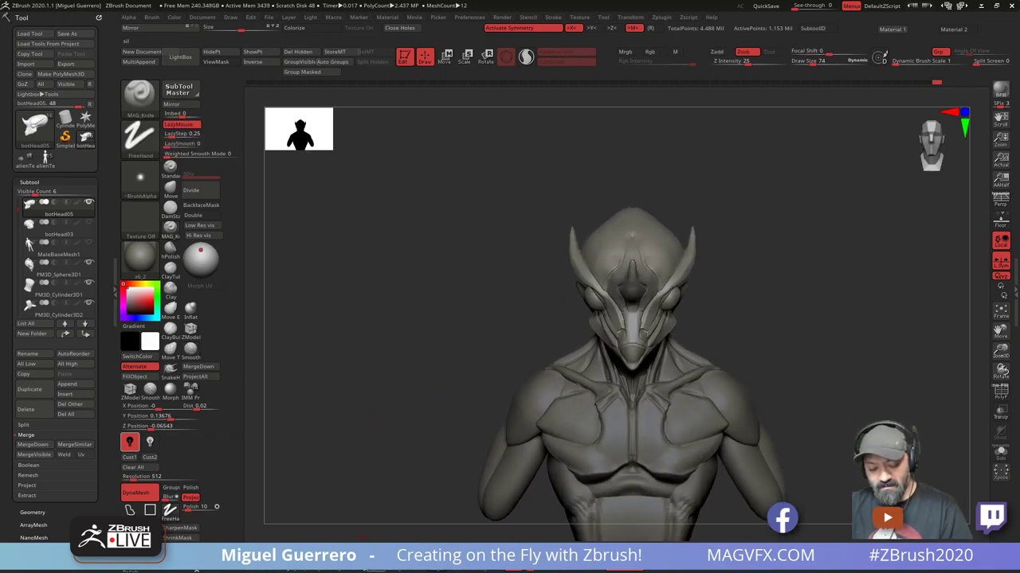
left_click(395, 559)
left_click_drag(391, 460, 417, 428)
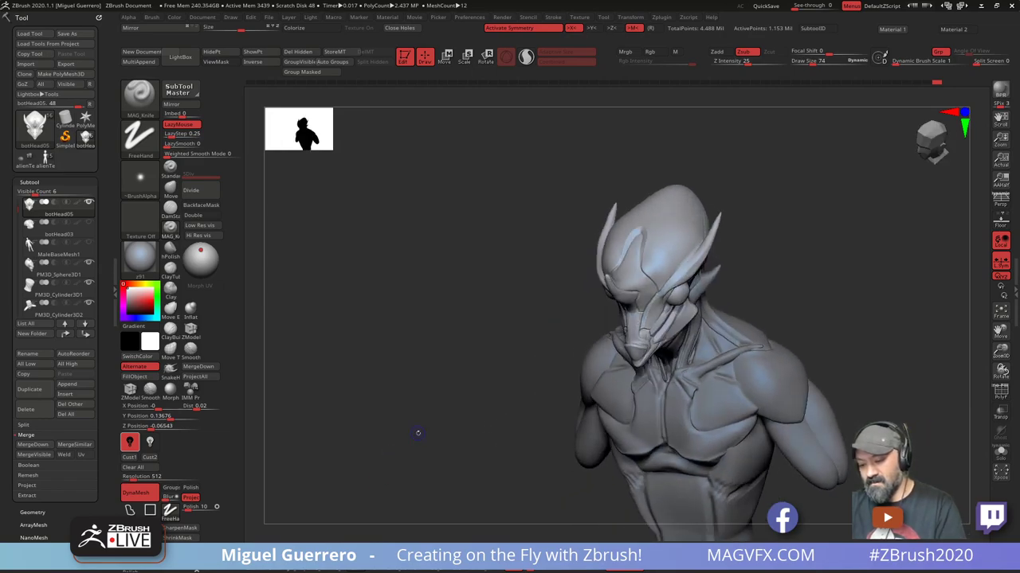
key("shift")
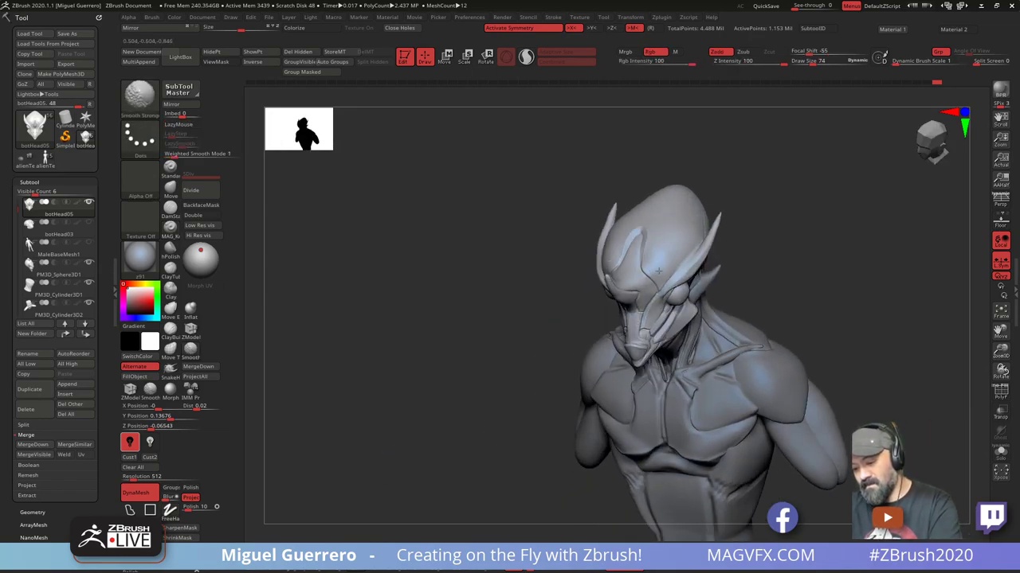
Examine the bust's head and torso from the front, side and three-quarter views
left_click_drag(535, 269, 442, 308, "shift")
right_click_drag(408, 351, 425, 364, "ctrl")
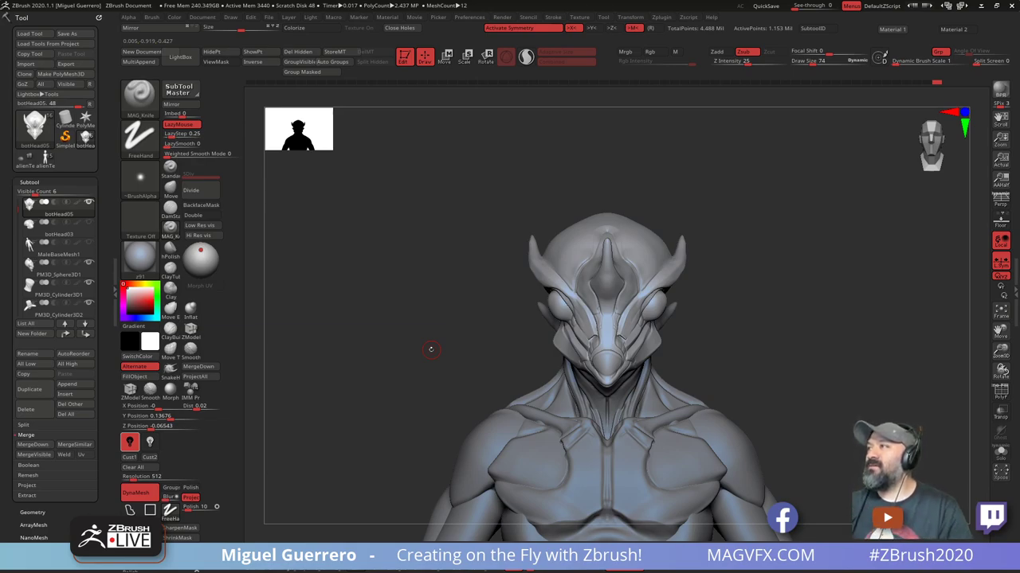
left_click_drag(380, 364, 423, 361)
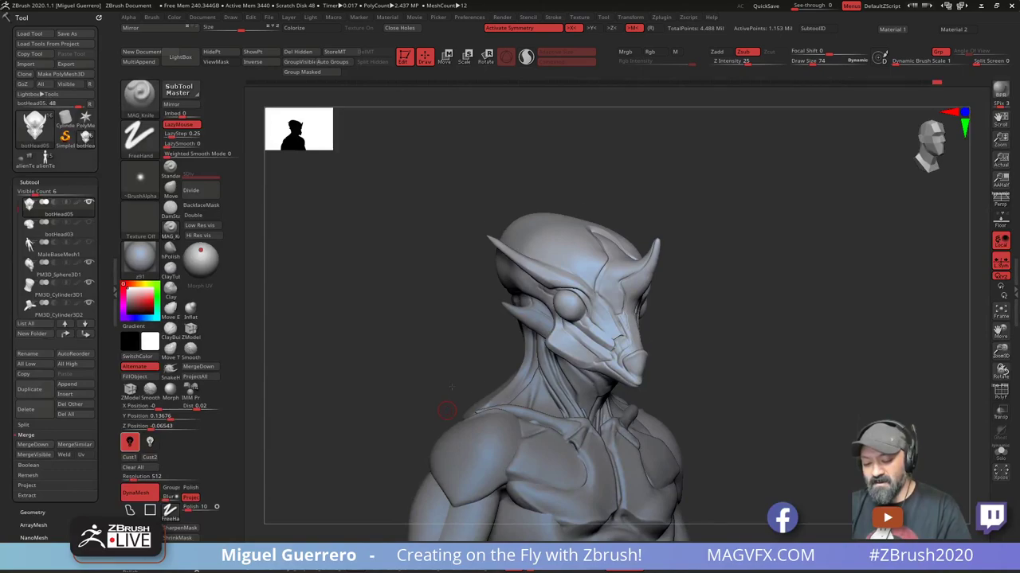
right_click_drag(452, 387, 562, 407, "alt")
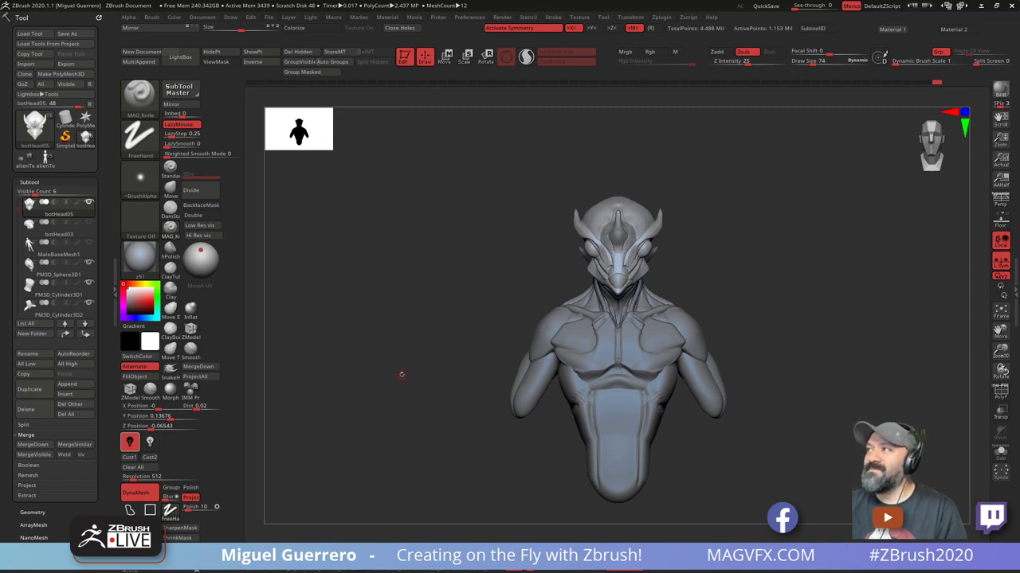
right_click_drag(401, 374, 342, 366)
right_click_drag(423, 340, 380, 399, "ctrl")
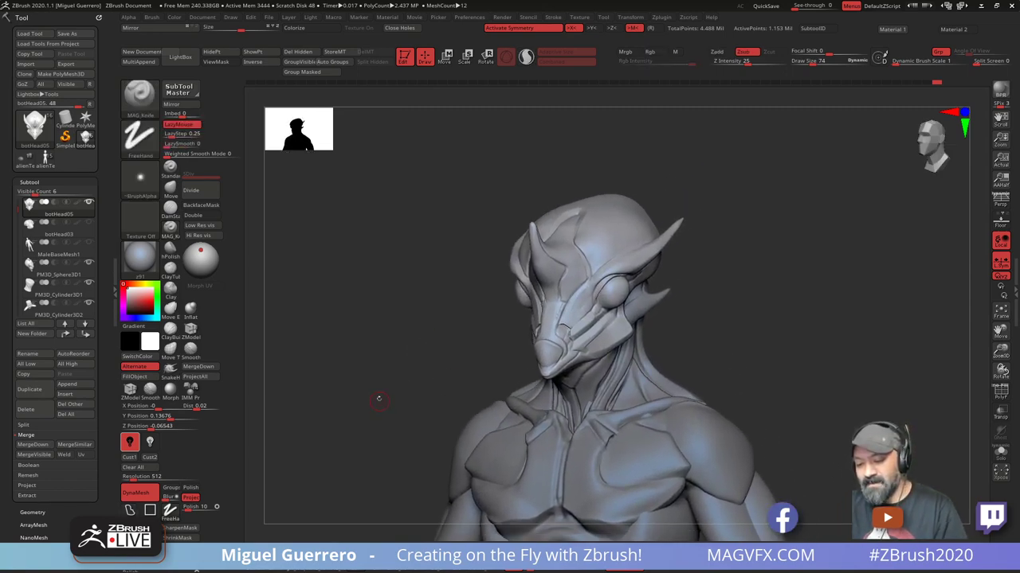
left_click_drag(379, 399, 393, 376)
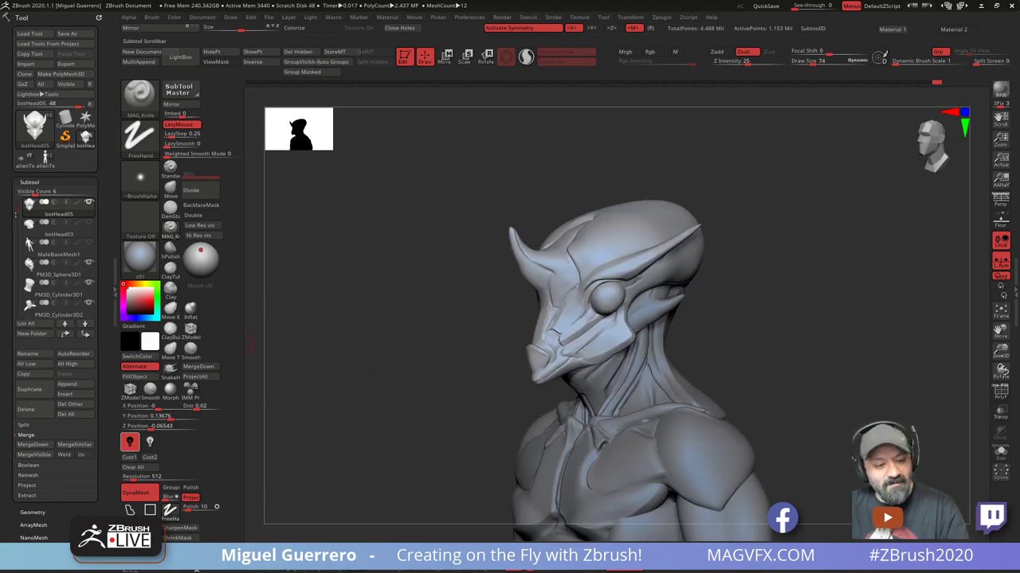
Append a sphere subtool and move it down to the alien's snout
left_click_drag(16, 215, 16, 253)
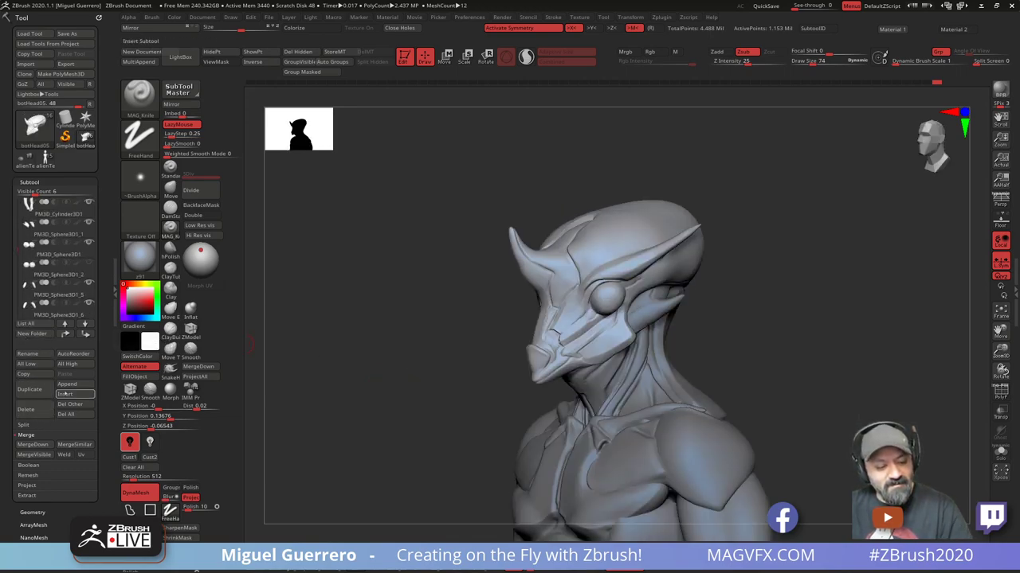
left_click(63, 385)
left_click(86, 411)
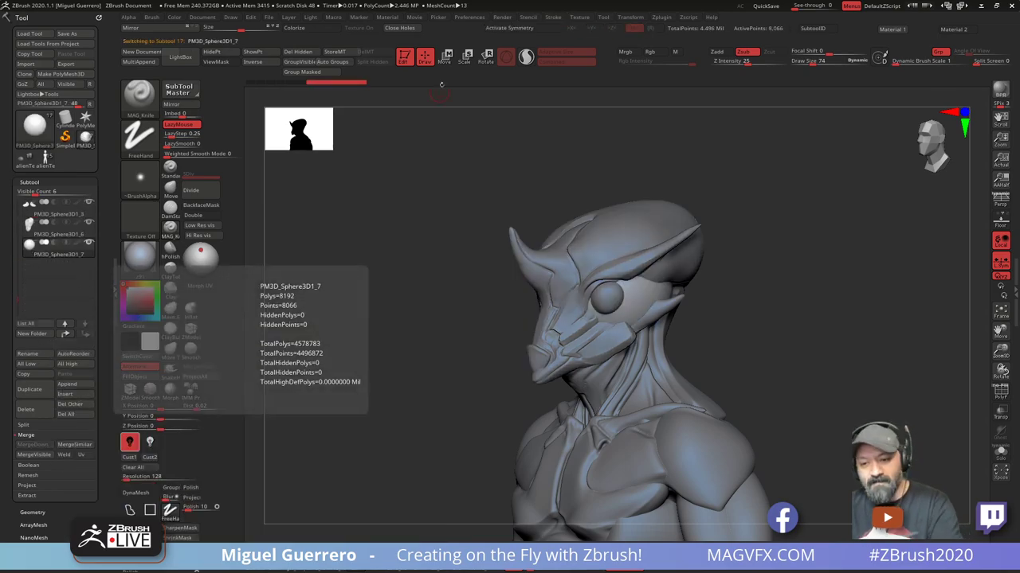
key("w")
left_click_drag(607, 282, 522, 362)
left_click_drag(411, 364, 448, 362, "shift")
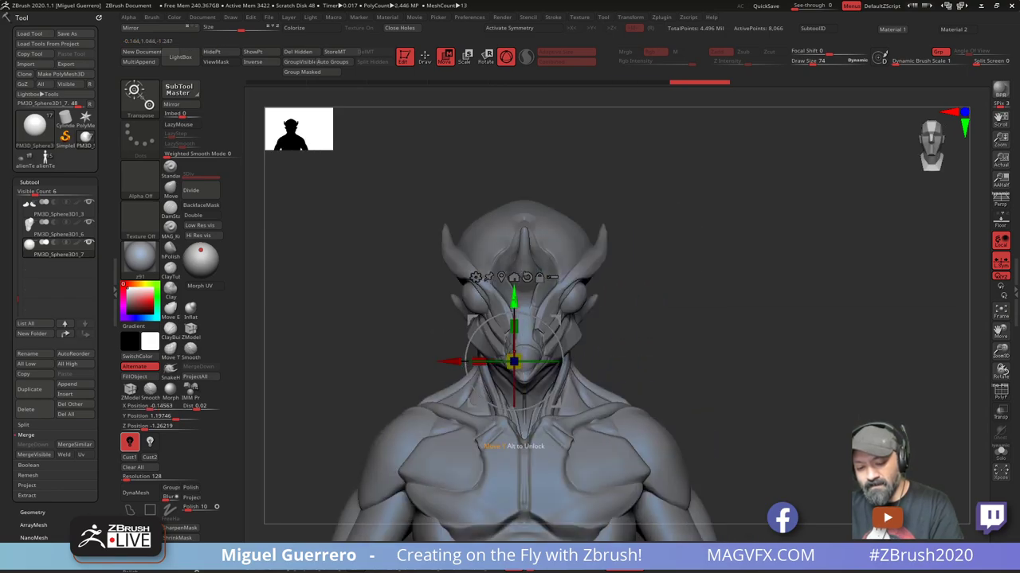
Fine-tune the sphere's position until it sits just off-centre on the front of the snout tip
left_click_drag(514, 297, 514, 291)
right_click_drag(494, 312, 494, 378, "ctrl")
left_click_drag(454, 359, 452, 359)
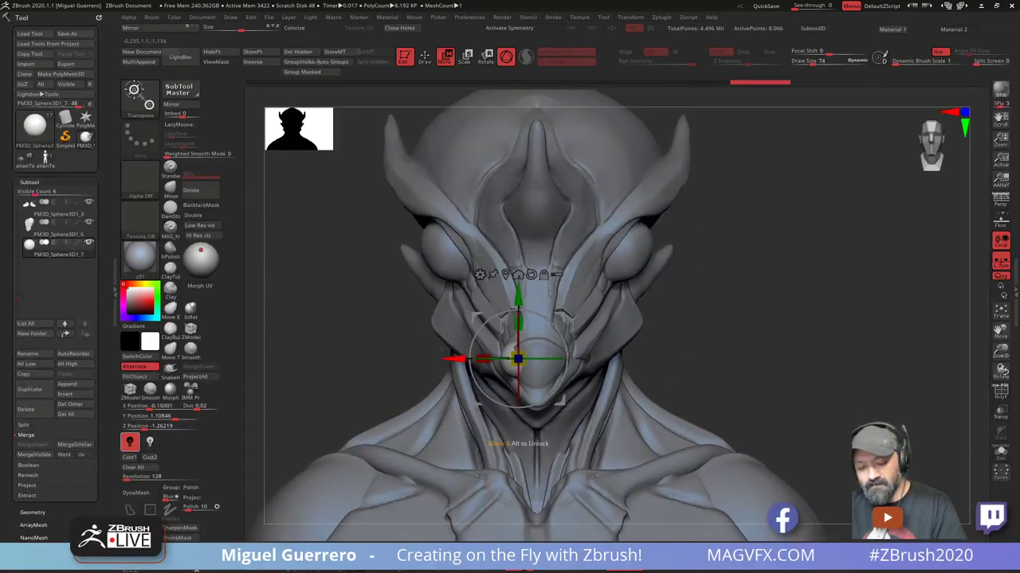
right_click_drag(458, 363, 549, 362, "shift")
left_click_drag(584, 358, 523, 366)
right_click_drag(591, 388, 527, 379, "shift")
left_click_drag(495, 350, 501, 351)
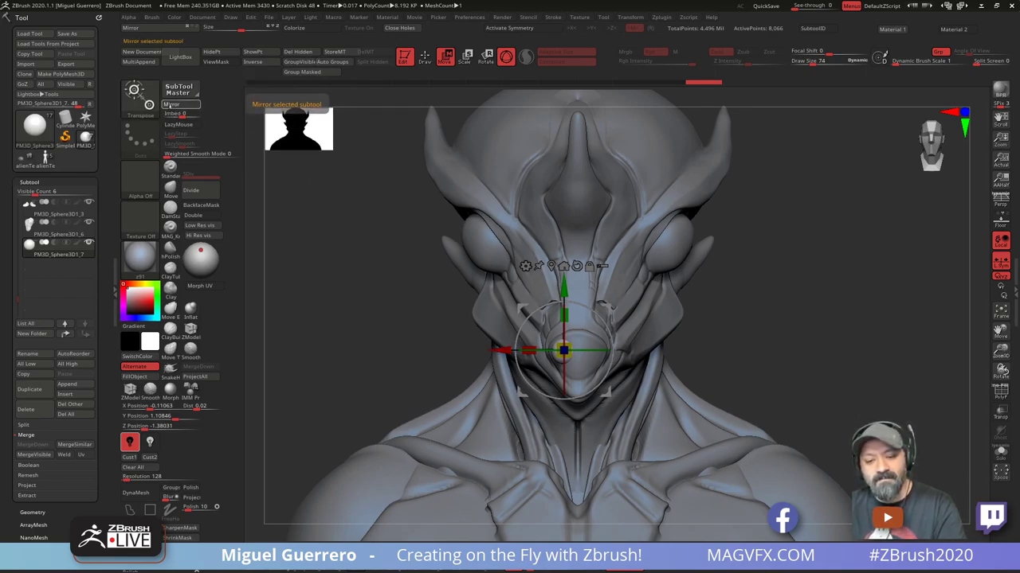
Mirror the snout sphere to the other side with SubTool Master and activate X symmetry for brush work
left_click(171, 103)
left_click(450, 269)
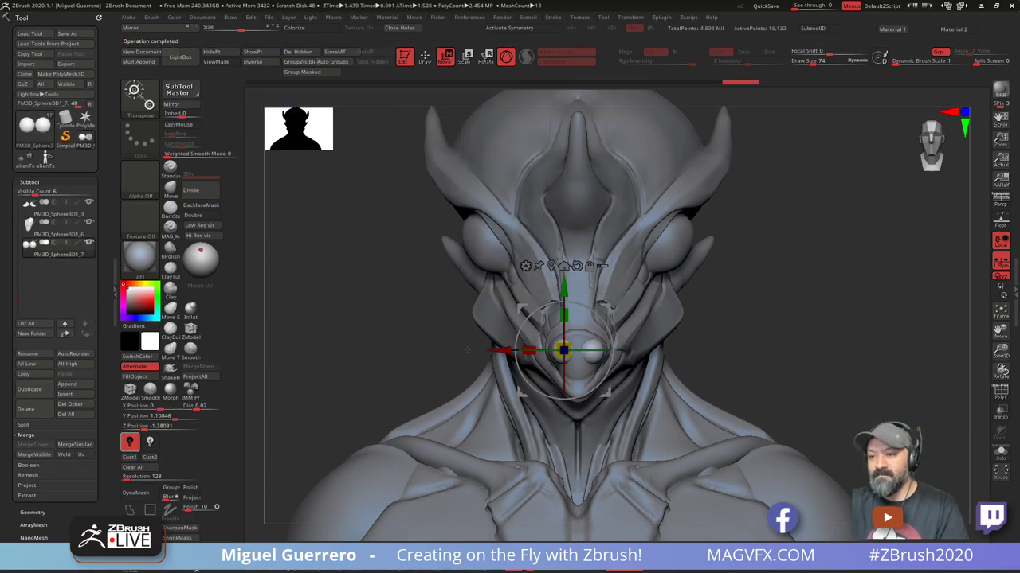
key("x")
key("q")
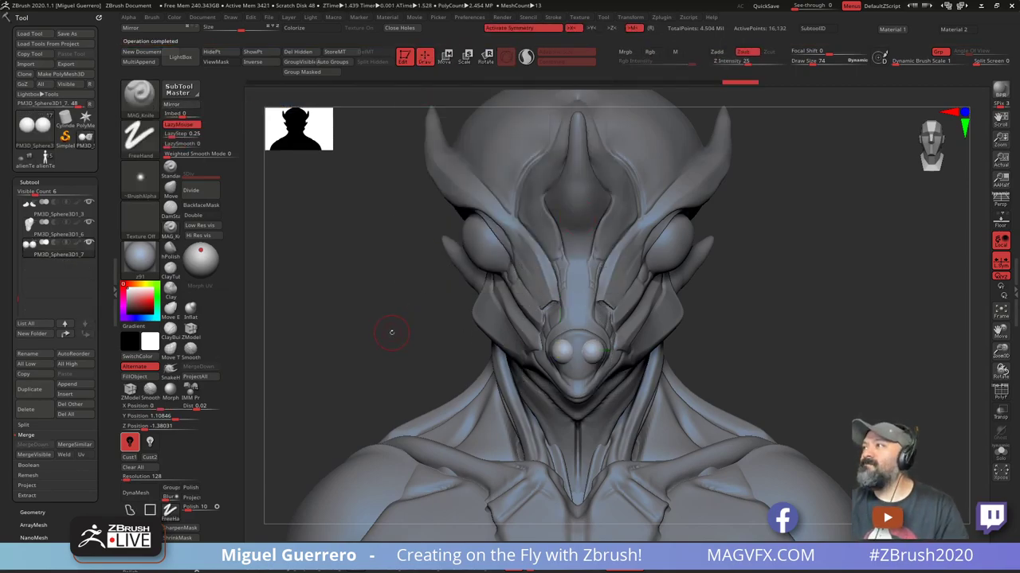
Pull the paired snout spheres out into short pointed tusks with the SnakeHook brush
mouse_move(402, 338)
left_mouse_down()
mouse_move(458, 344)
mouse_move(429, 345)
mouse_move(406, 328)
left_mouse_up()
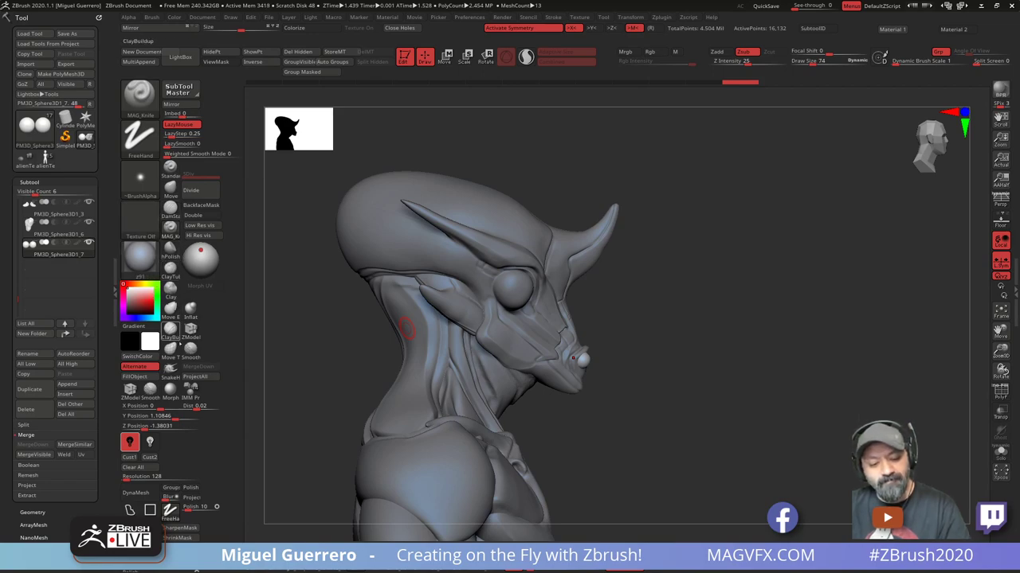
left_click(170, 369)
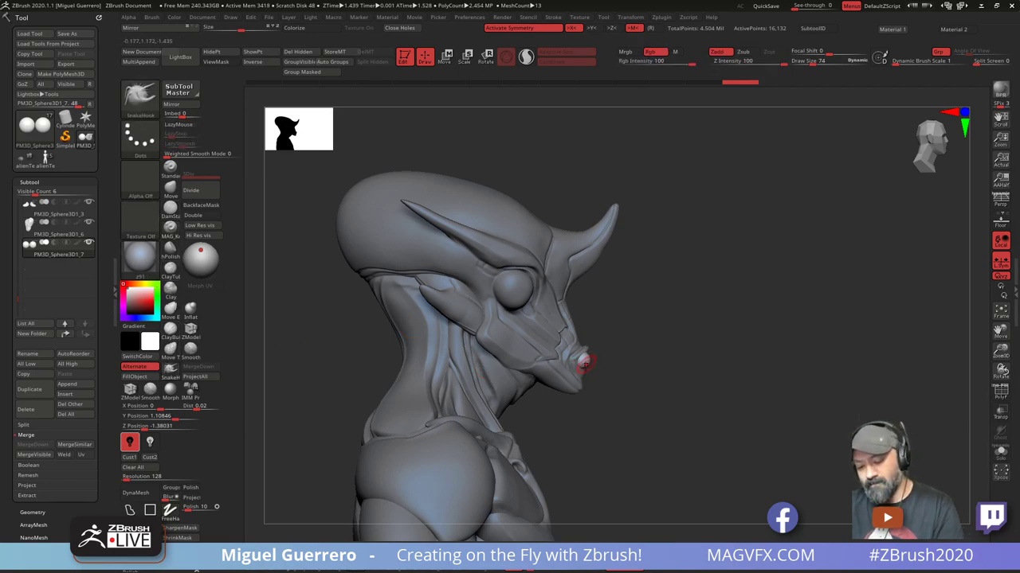
left_click_drag(626, 453, 562, 446, "shift")
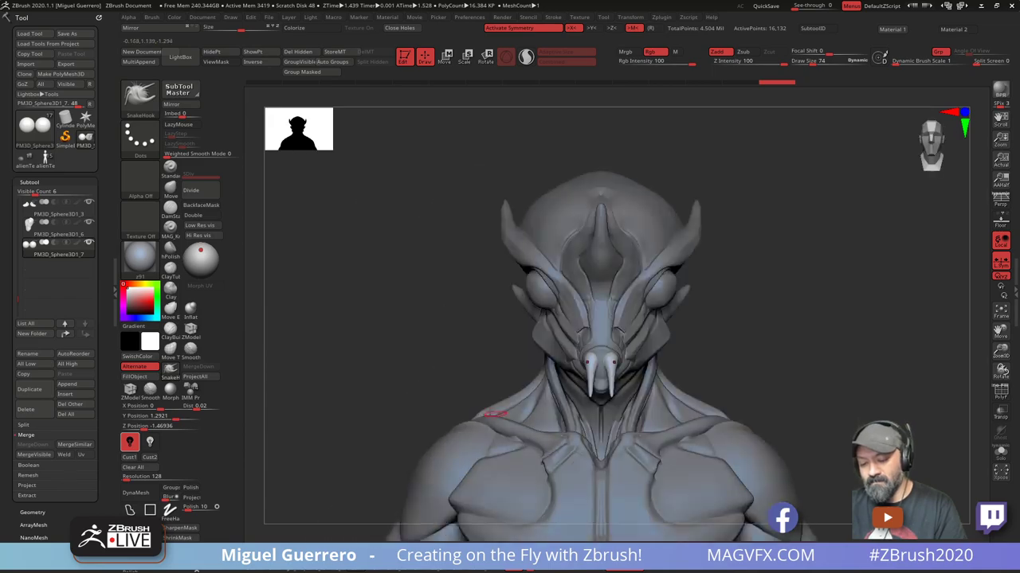
mouse_move(425, 378)
left_mouse_down()
mouse_move(424, 391)
mouse_move(412, 199)
left_mouse_up()
key("ctrl+z")
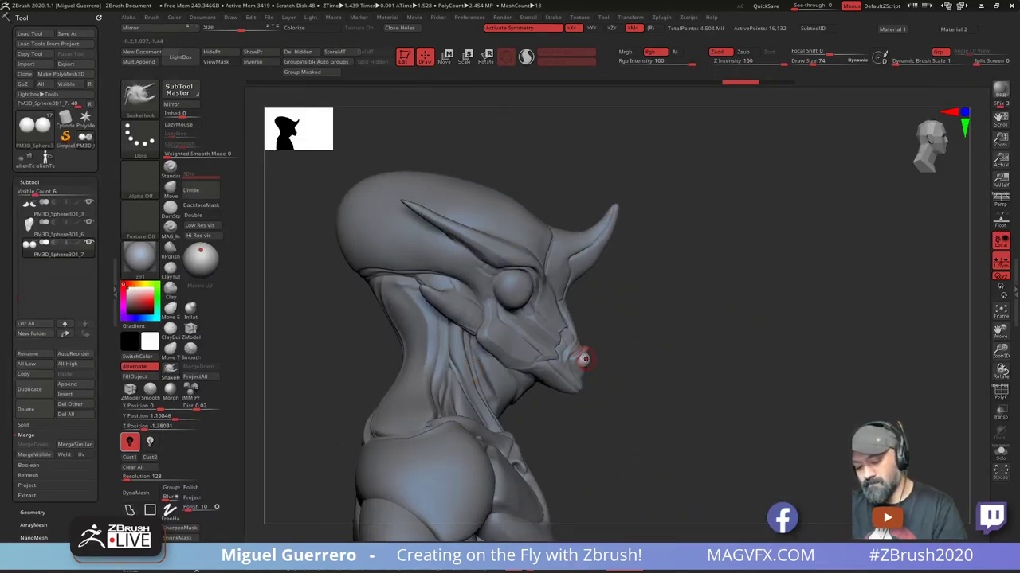
key("ctrl+shift+z")
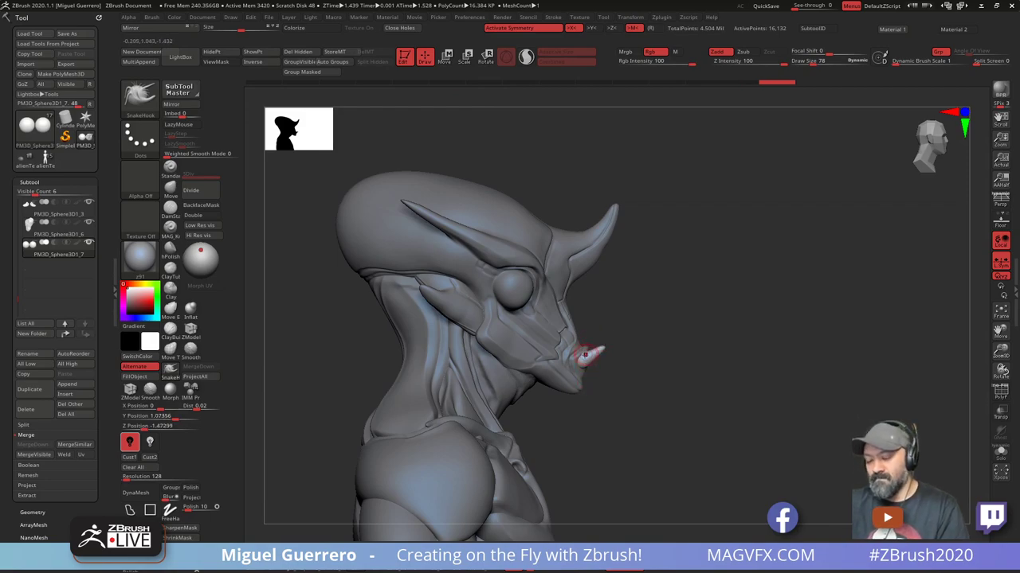
Adjust the shape and direction of the snout tusks with the SnakeHook brush at draw size 178
key("bracketright")
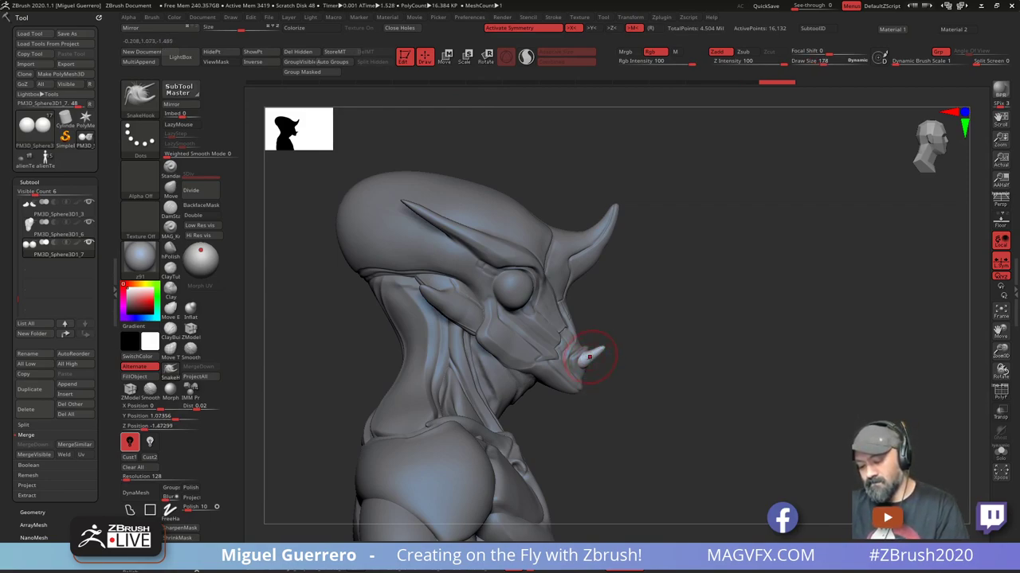
left_click_drag(584, 367, 590, 359)
mouse_move(610, 405)
left_mouse_down()
mouse_move(470, 410)
mouse_move(602, 398)
mouse_move(605, 351)
mouse_move(573, 362)
mouse_move(576, 371)
left_mouse_up()
left_click(578, 370)
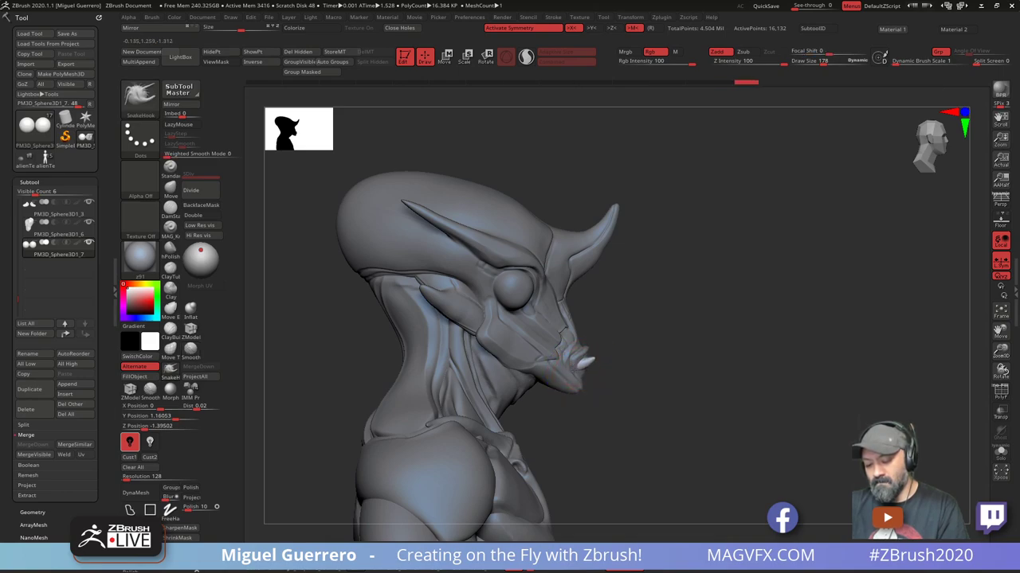
left_click_drag(605, 390, 445, 356, "shift")
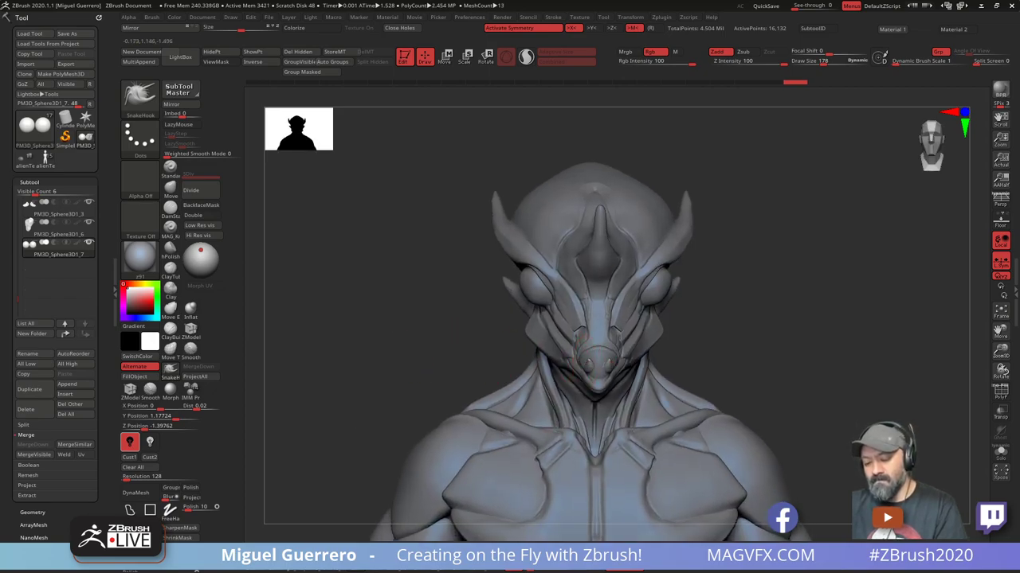
left_click_drag(588, 357, 582, 364)
left_click_drag(307, 350, 432, 355)
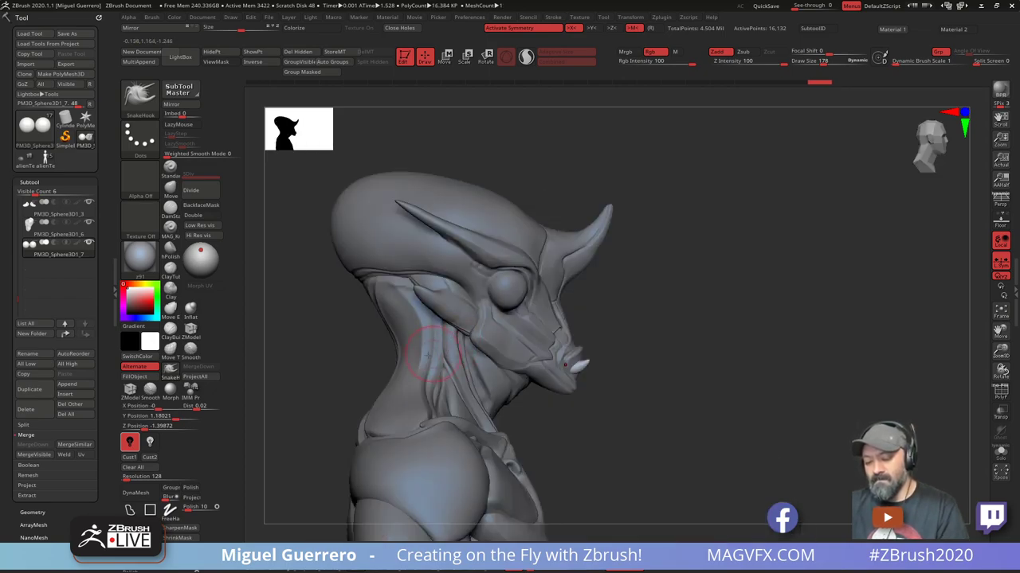
Tuck the tusks closer against the snout tip with the SnakeHook brush at draw size 90
left_click(511, 392, "alt")
left_click_drag(561, 435, 658, 421, "alt")
mouse_move(426, 369)
left_mouse_down()
mouse_move(356, 376)
mouse_move(382, 393)
left_mouse_up()
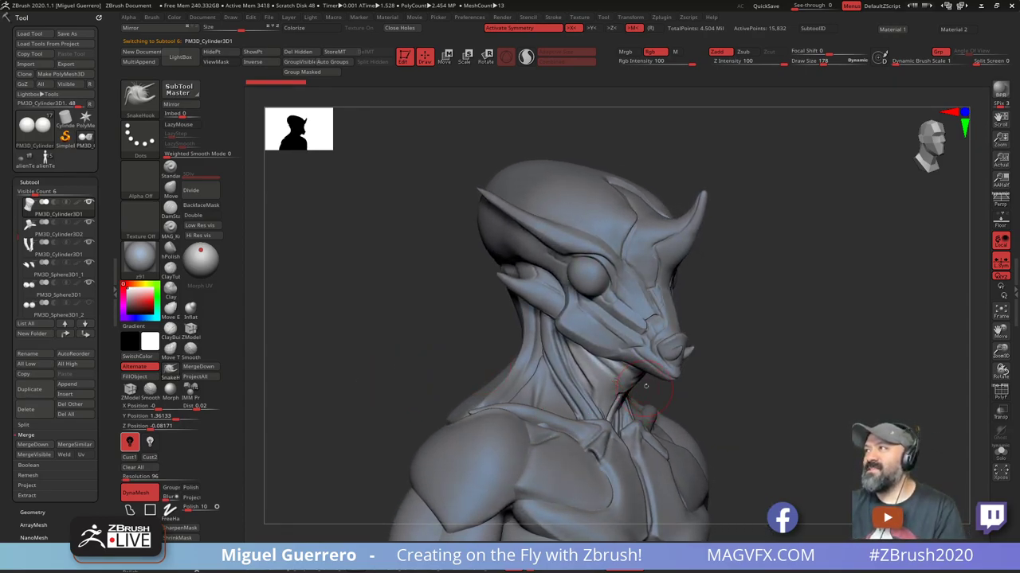
left_click(673, 351, "alt")
right_click_drag(664, 372, 667, 354, "ctrl")
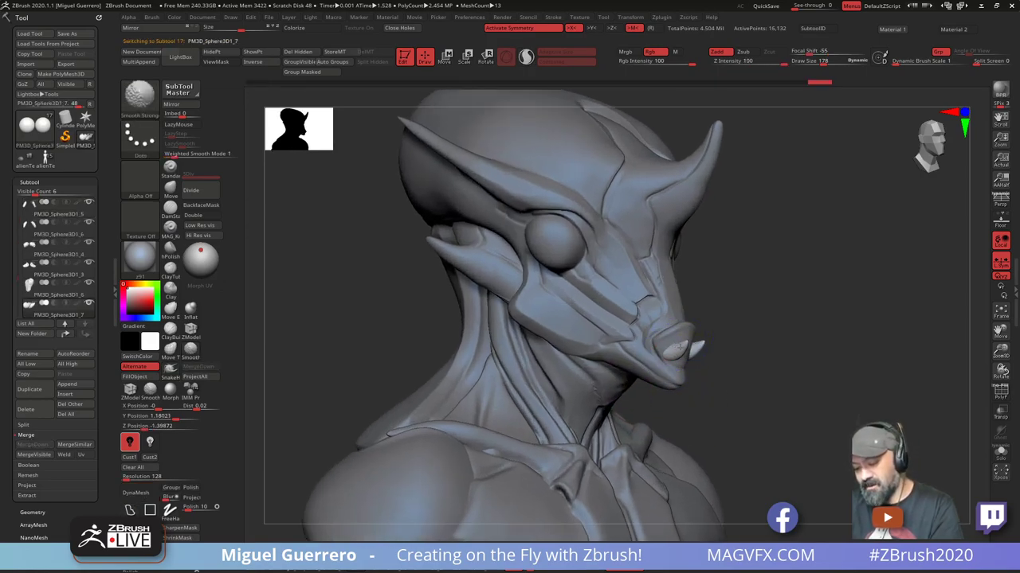
left_click_drag(364, 336, 401, 337)
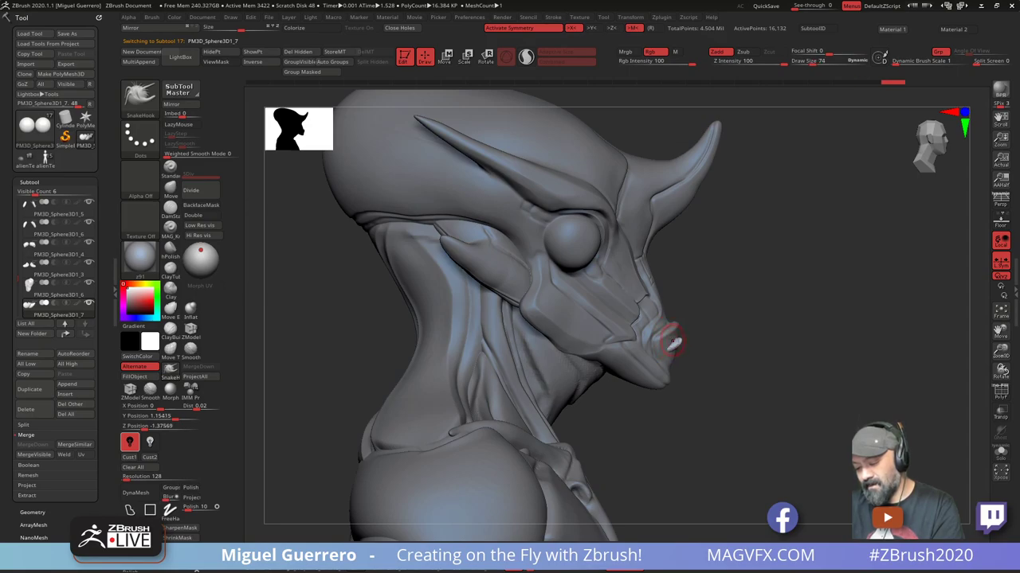
key("]")
left_click_drag(690, 372, 661, 331)
Check the tusks from several angles and hide their subtool
right_click_drag(509, 325, 425, 304)
left_click(727, 405, "alt")
left_click_drag(572, 356, 504, 355)
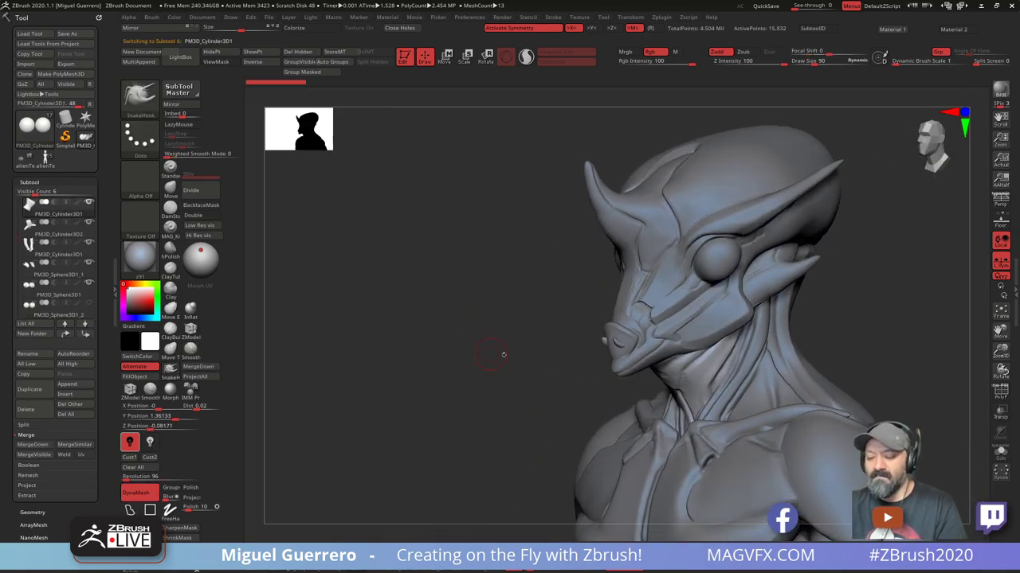
left_click(621, 344, "alt")
right_click_drag(426, 350, 528, 350)
right_click_drag(528, 350, 316, 332, "ctrl")
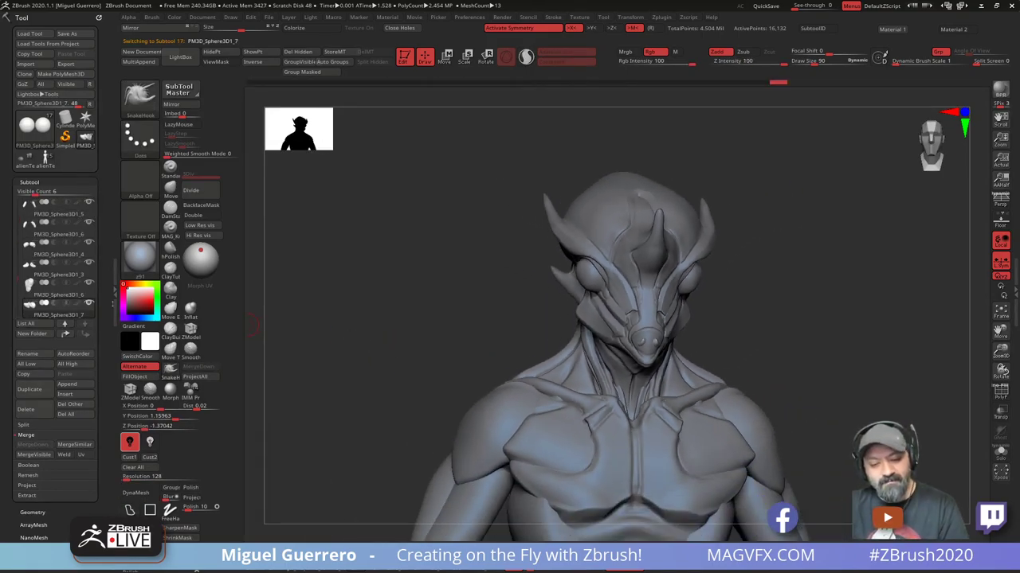
left_click(91, 304)
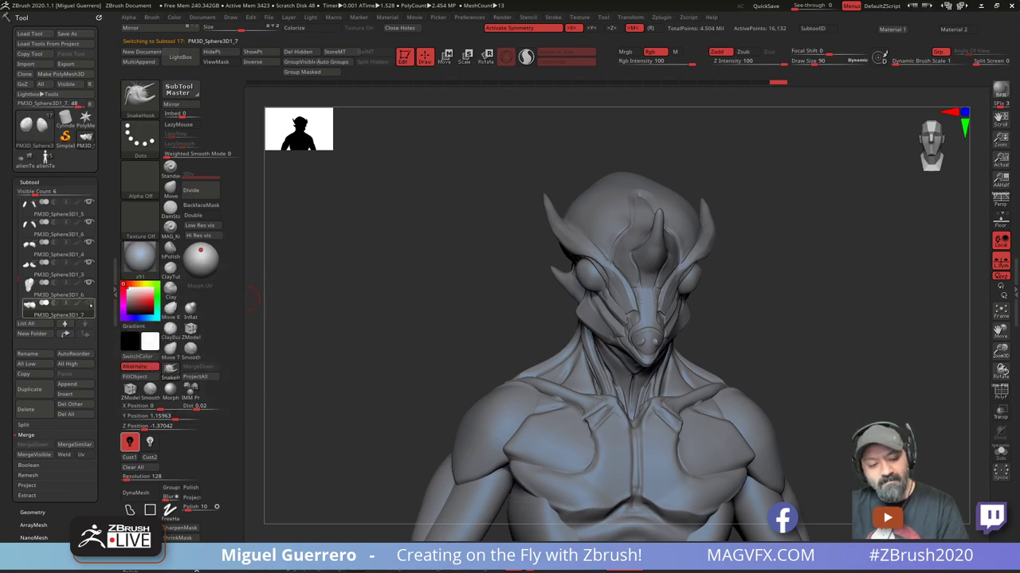
Make the botHead05 subtool active and show the MaleBaseMesh1 subtool
left_click(603, 311, "alt")
mouse_move(457, 304)
right_mouse_down("shift")
mouse_move(370, 310)
mouse_move(426, 344)
mouse_move(431, 307)
right_mouse_up("shift")
left_click_drag(431, 307, 338, 397)
left_click(88, 243)
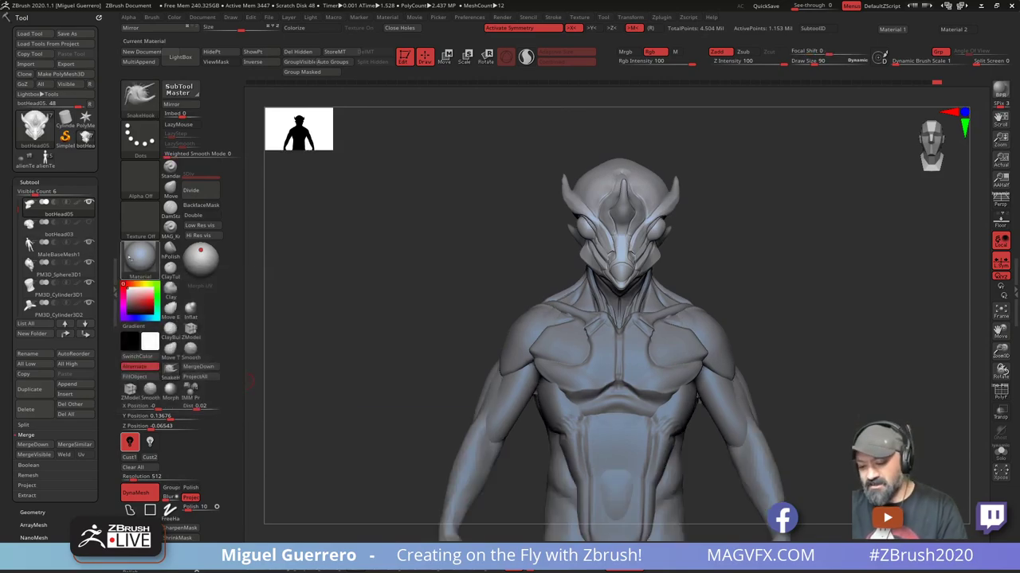
Turn on transparency for inactive subtools with ghost mode off, and make MaleBaseMesh1 the active subtool
right_click_drag(403, 369, 386, 342)
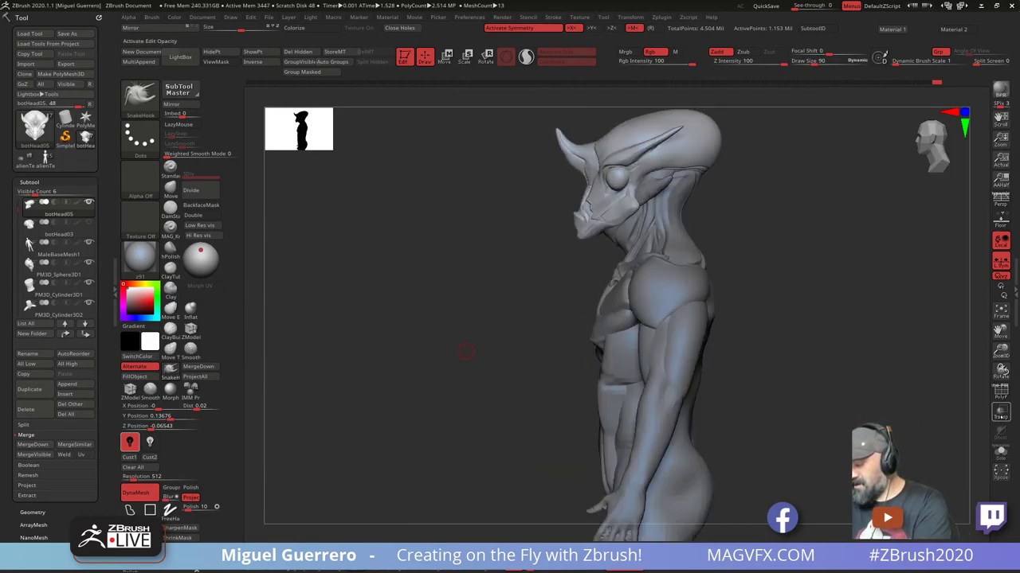
left_click(1001, 413)
left_click(1000, 432)
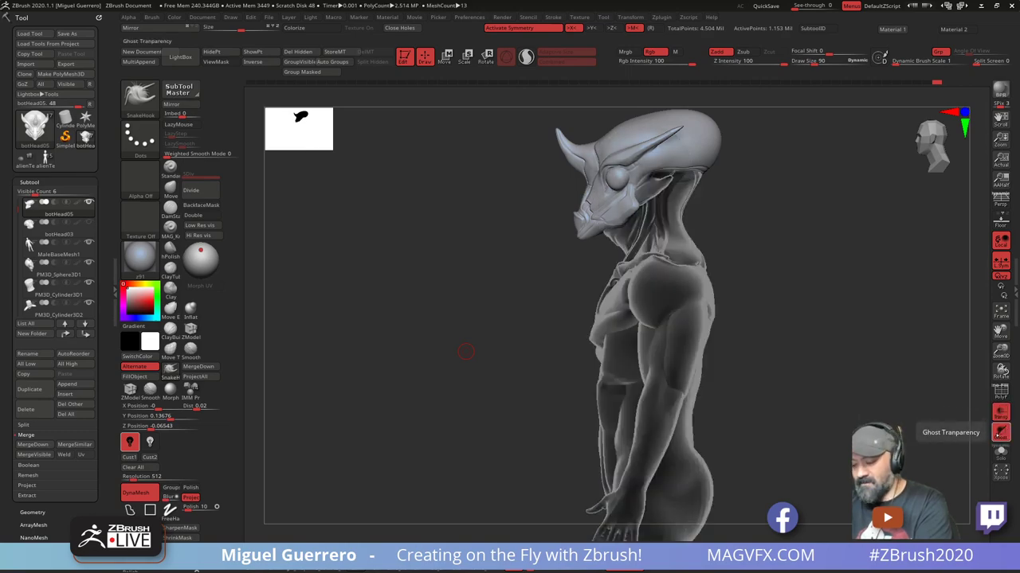
left_click(999, 433)
left_click(636, 477, "alt")
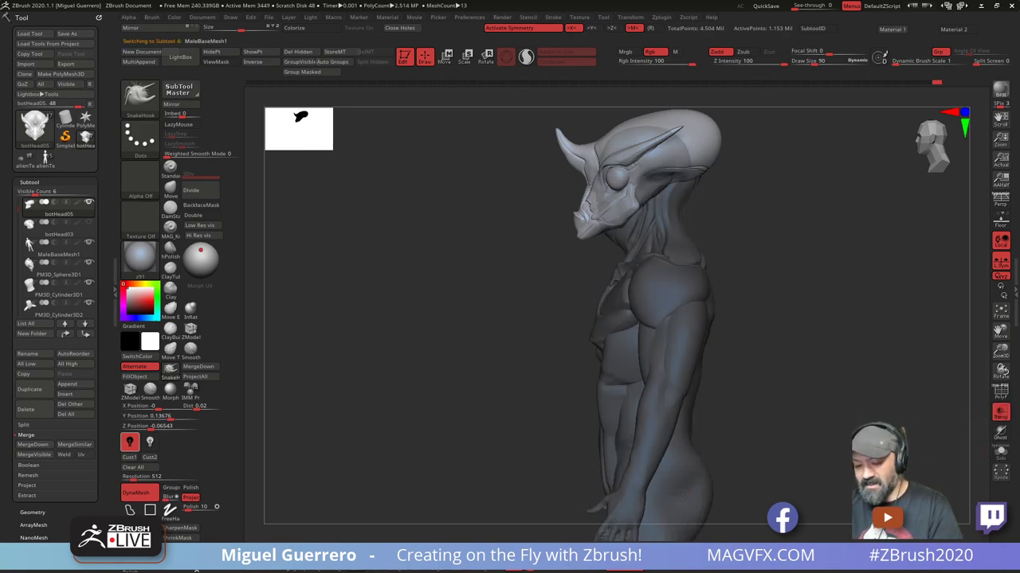
Set the draw size to 30 and compare the male base mesh with the transparent alien parts from the side and three-quarter views
left_click_drag(514, 420, 496, 301)
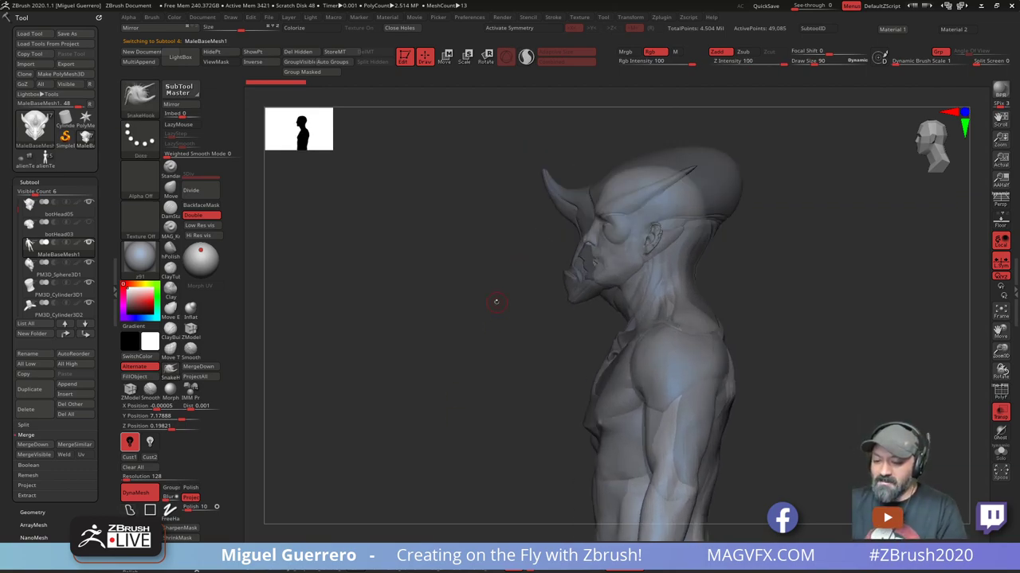
left_click_drag(429, 373, 469, 373)
mouse_move(481, 372)
left_mouse_down()
mouse_move(558, 370)
mouse_move(380, 359)
left_mouse_up()
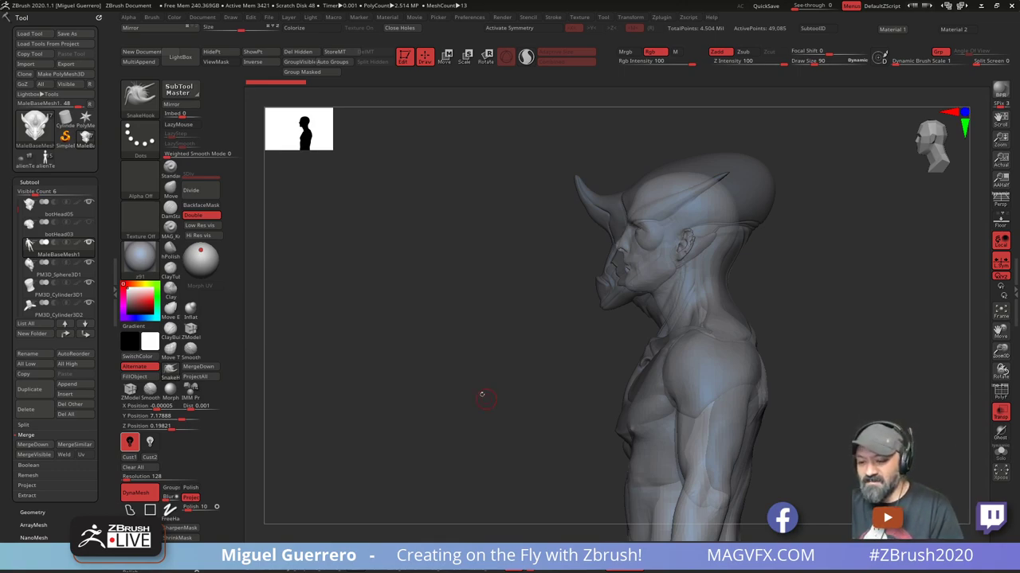
key("space")
left_click(436, 352)
left_click_drag(474, 413, 505, 416)
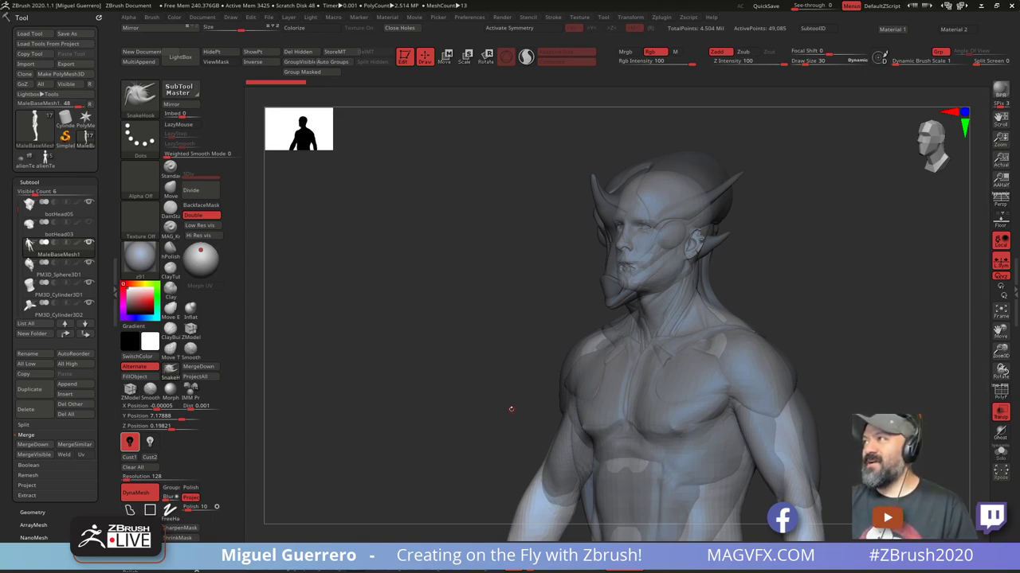
left_click_drag(462, 379, 459, 294)
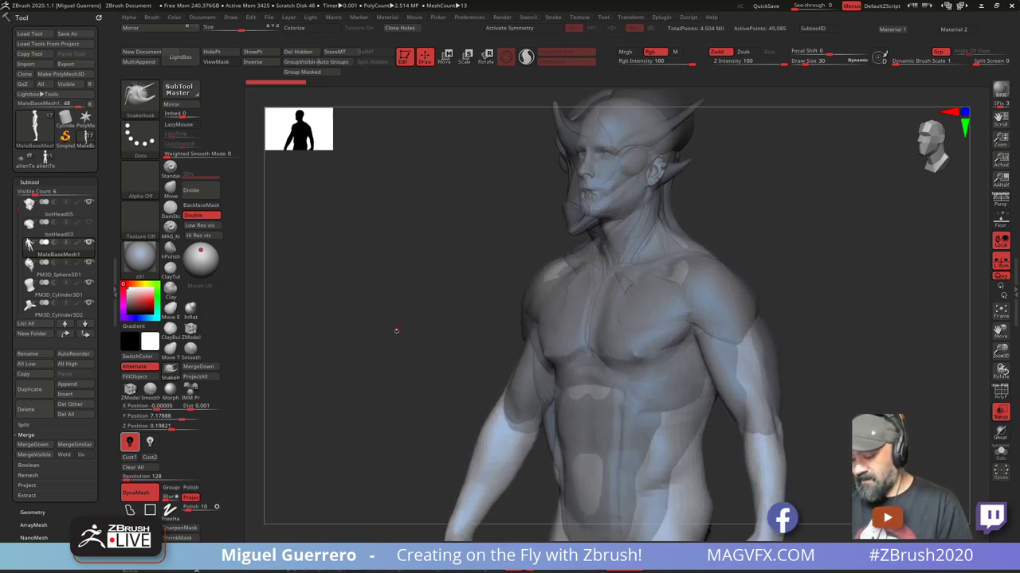
Compare the male base mesh with the alien parts from the front and side, turning transparency off for inactive subtools
left_click_drag(396, 330, 409, 324)
mouse_move(390, 310)
right_mouse_down("alt")
mouse_move(448, 343)
mouse_move(399, 323)
right_mouse_up("alt")
left_click_drag(399, 322, 368, 296)
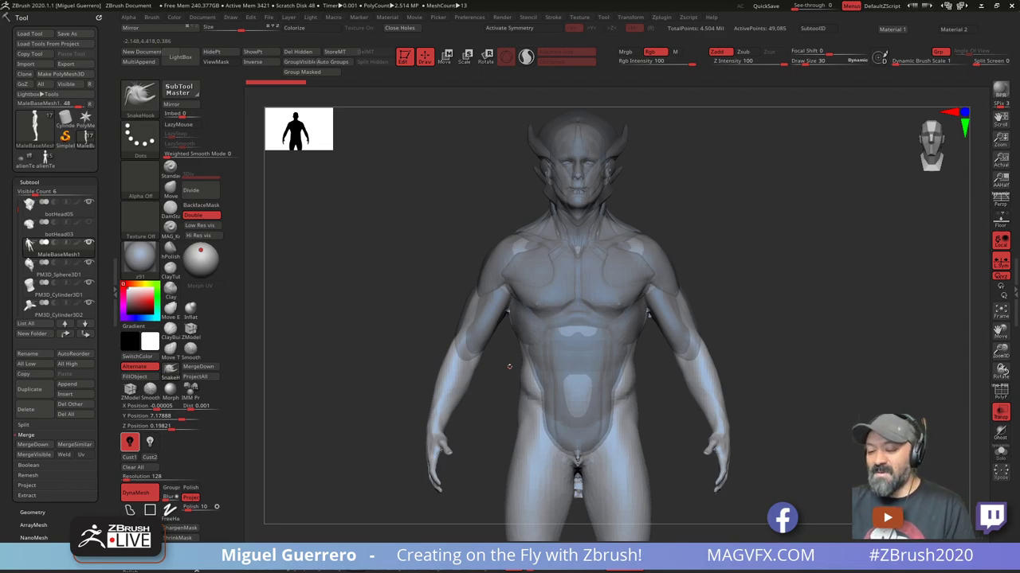
mouse_move(386, 283)
left_mouse_down()
mouse_move(483, 312)
mouse_move(434, 295)
mouse_move(439, 278)
mouse_move(528, 295)
left_mouse_up()
left_click(995, 413)
key("ctrl")
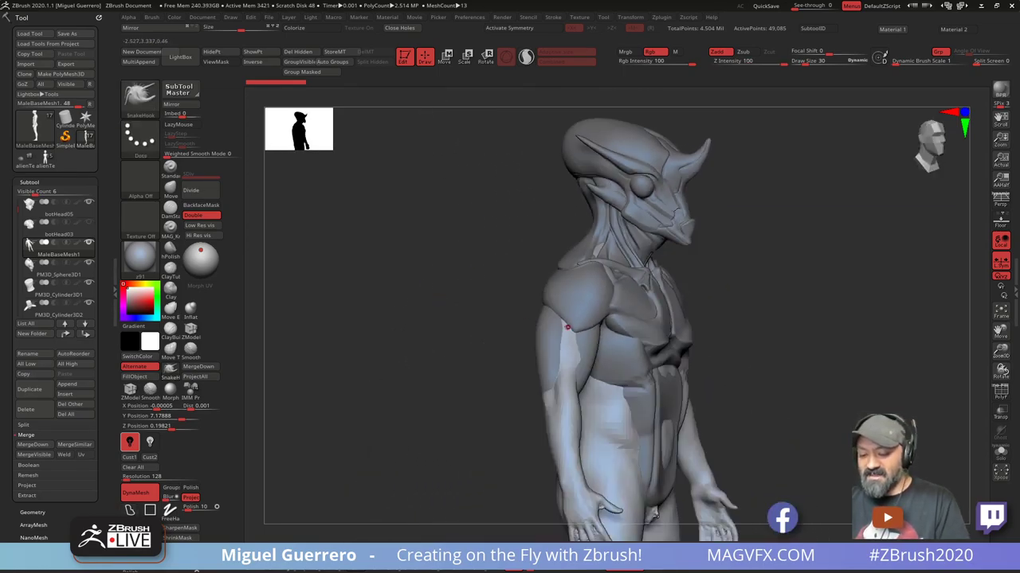
left_click_drag(567, 327, 391, 353)
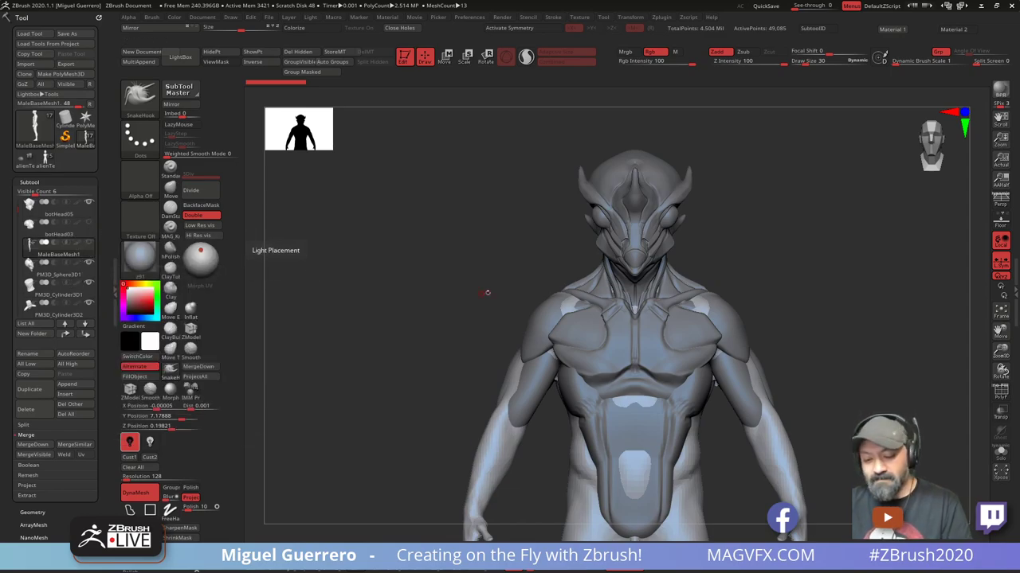
With MaleBaseMesh1 hidden, make botHead05 the active subtool and check the bust's proportions from the side, front and close up
left_click(610, 240, "alt")
left_click_drag(439, 250, 441, 281)
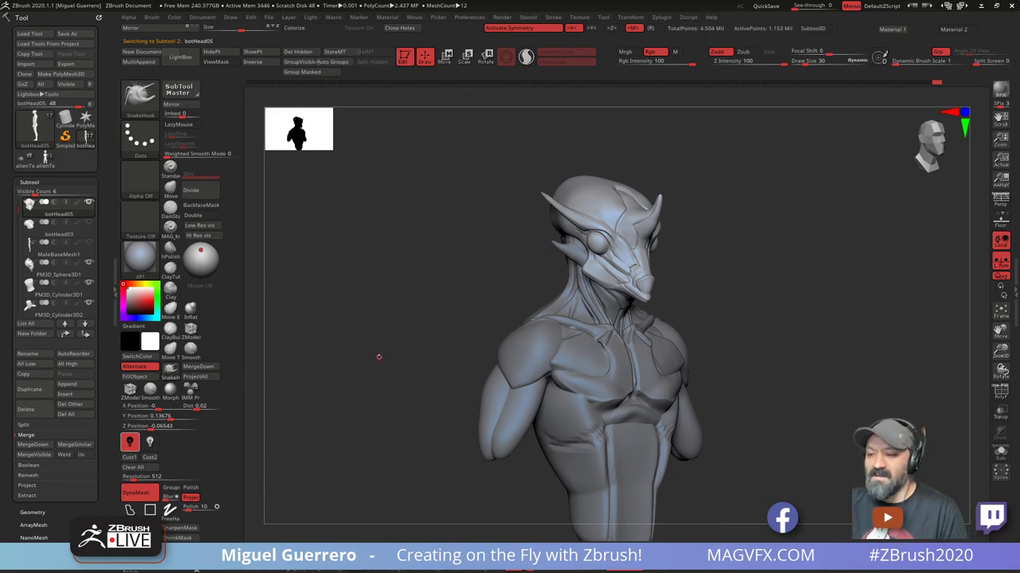
left_click_drag(380, 345, 370, 328, "alt")
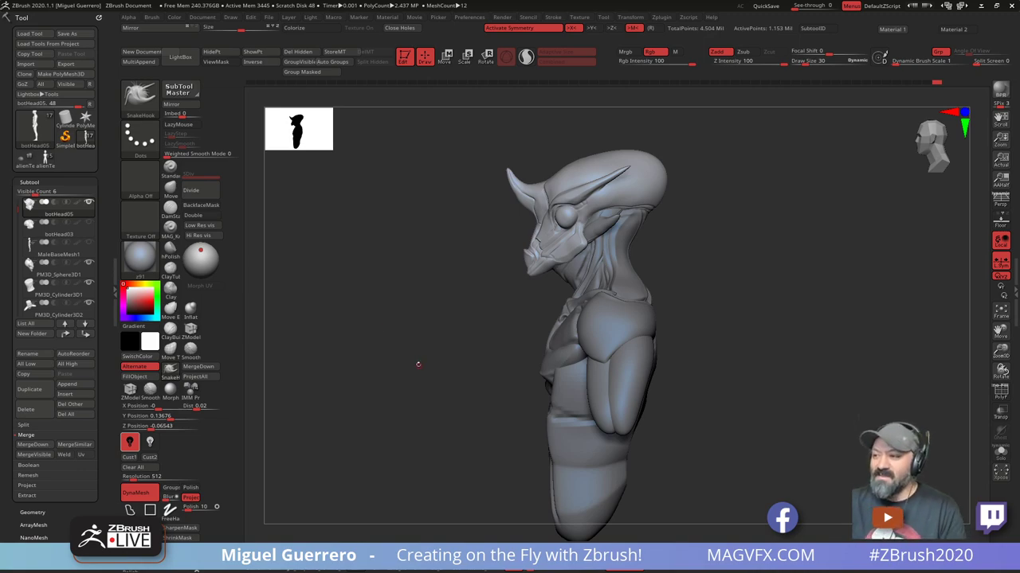
mouse_move(404, 362)
left_mouse_down()
mouse_move(416, 356)
mouse_move(383, 364)
left_mouse_up()
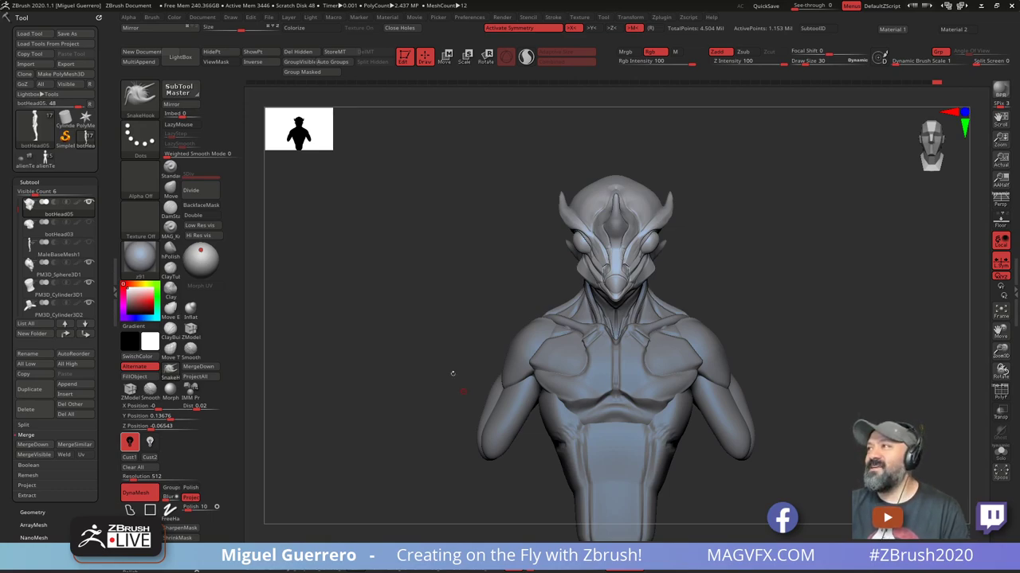
mouse_move(458, 411)
left_mouse_down()
mouse_move(405, 325)
mouse_move(426, 306)
mouse_move(462, 326)
mouse_move(449, 348)
mouse_move(437, 344)
mouse_move(398, 369)
left_mouse_up()
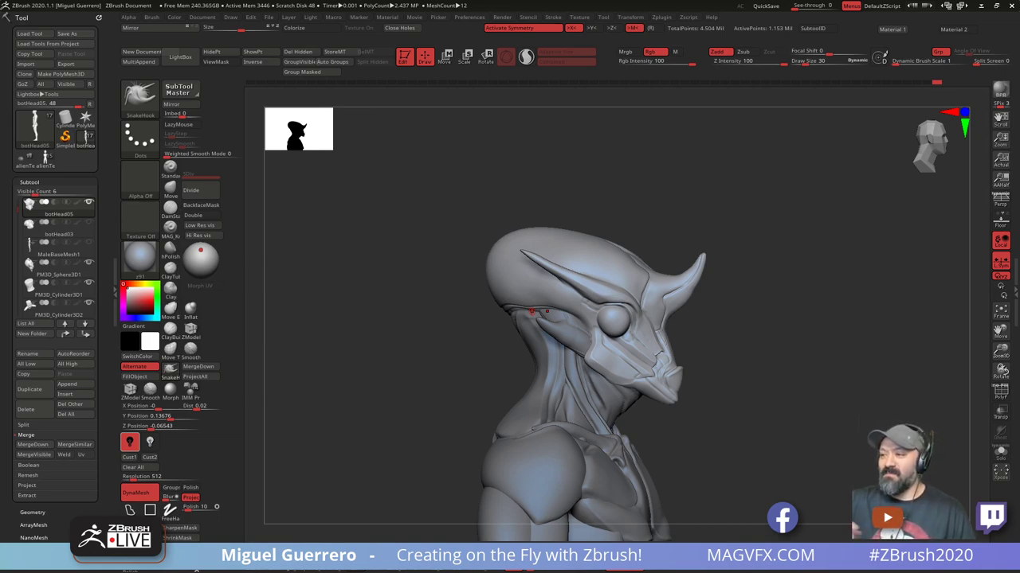
left_click_drag(424, 335, 423, 319)
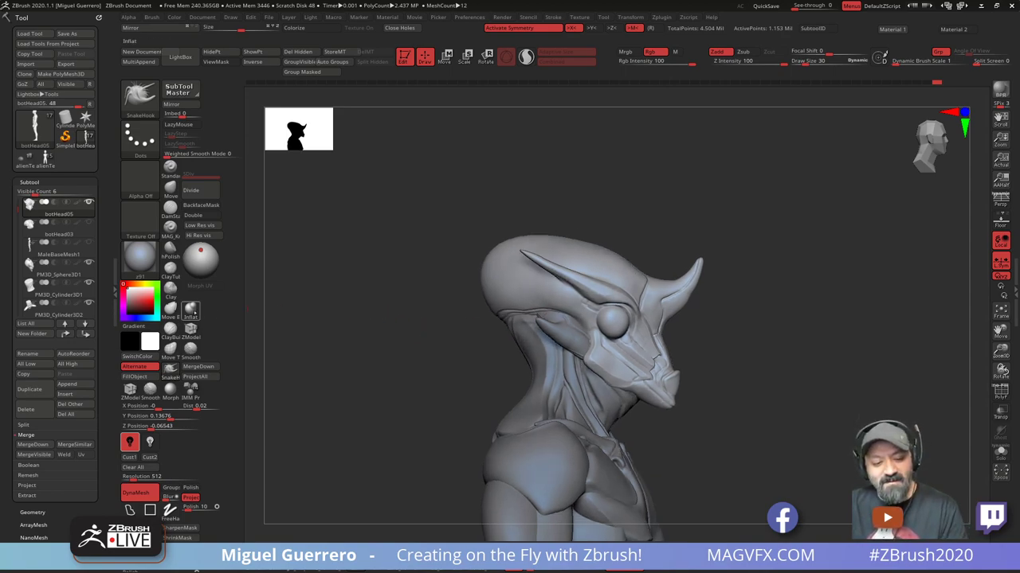
Thicken the brow horns on botHead05 near the eyes using the Inflat brush at draw size 146
left_click(190, 310)
key("ctrl+z")
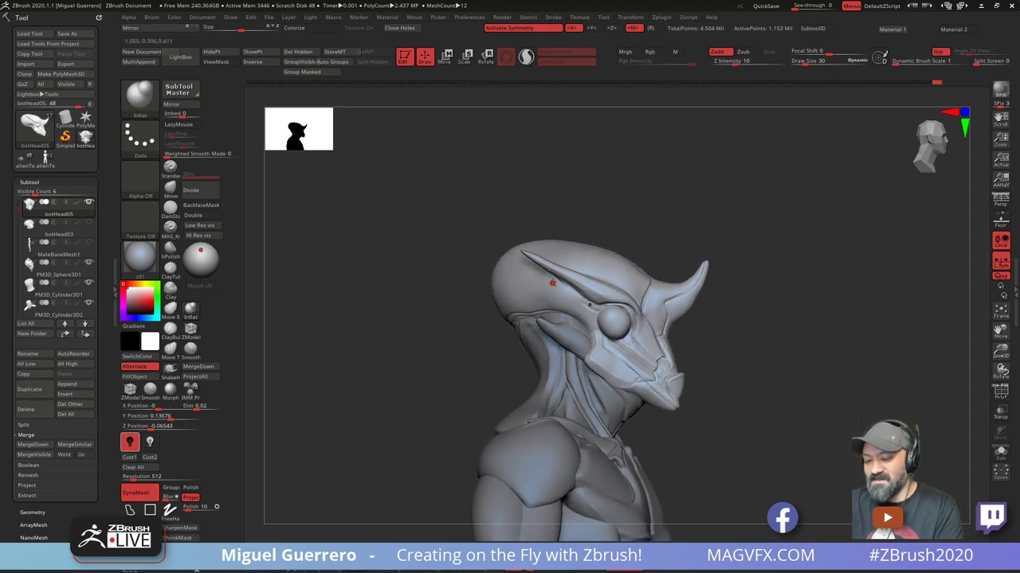
key("bracketright")
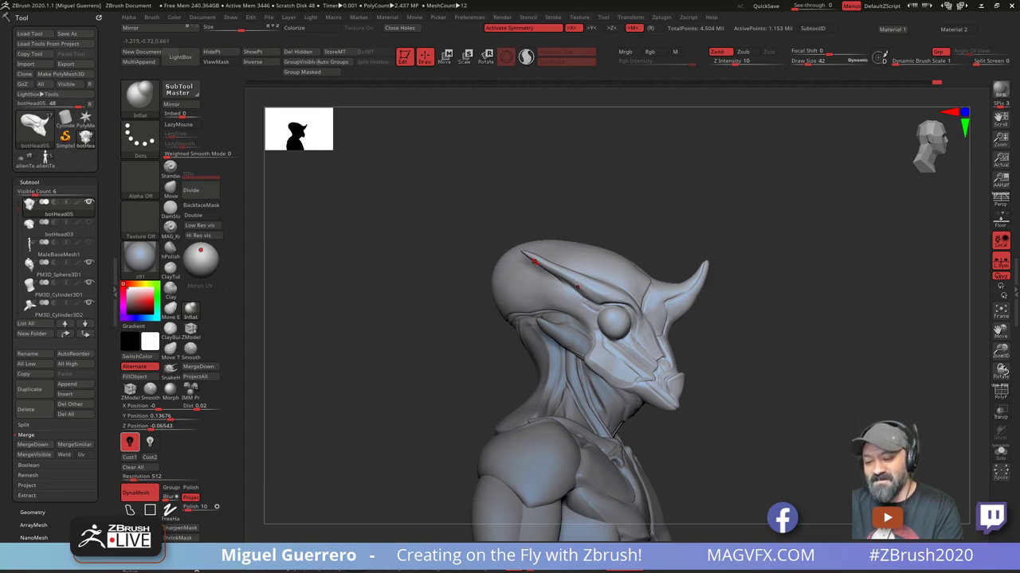
key("bracketright")
key("bracketright")
key("bracketright")
key("bracketright")
key("bracketright")
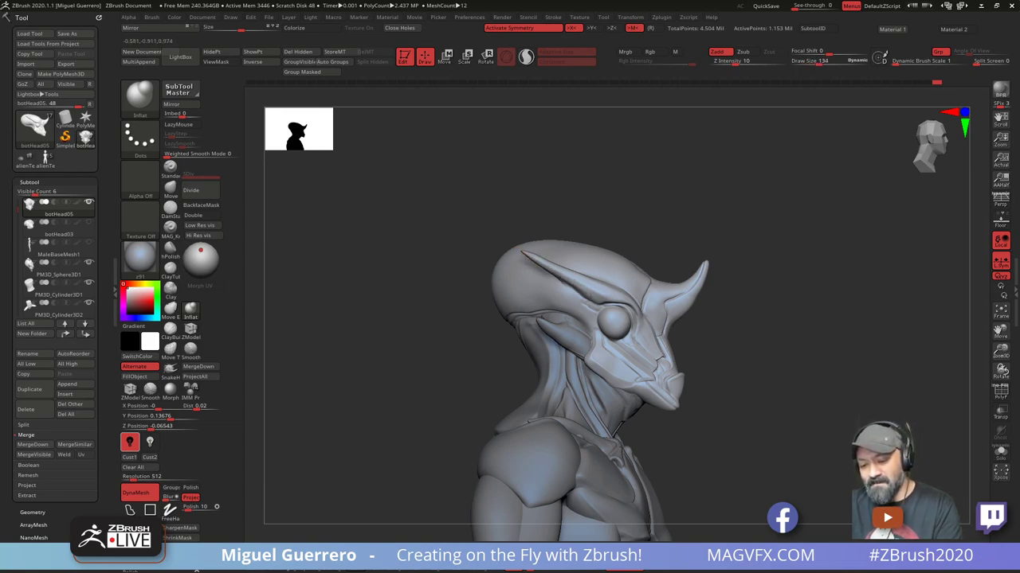
key("bracketright")
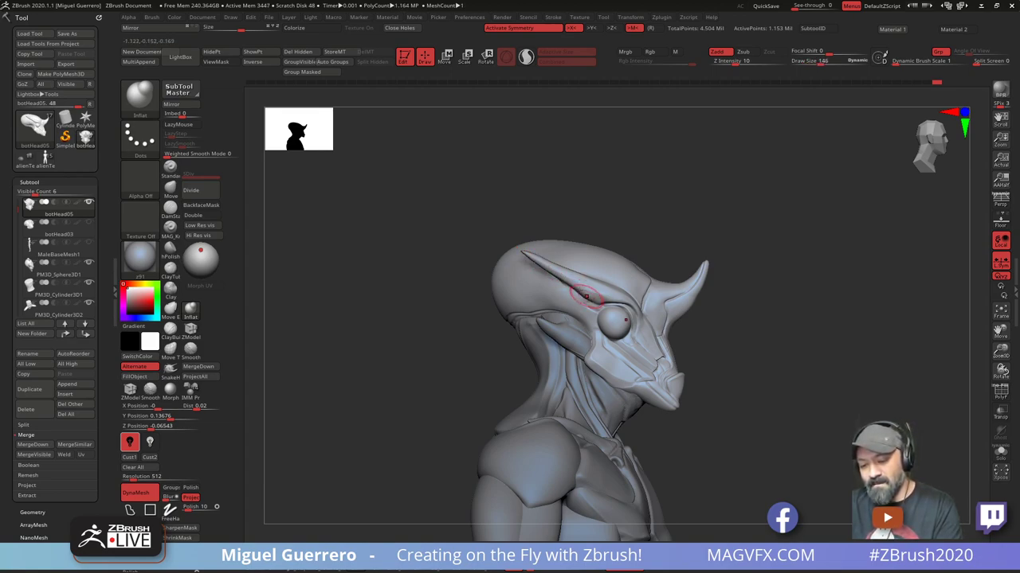
mouse_move(586, 297)
left_mouse_down()
mouse_move(594, 300)
mouse_move(550, 267)
mouse_move(592, 294)
left_mouse_up()
Undo the inflate stroke at the horn tips, inflate the horn bases near the eyes, and check the head from the front and back
left_click_drag(470, 251, 430, 284)
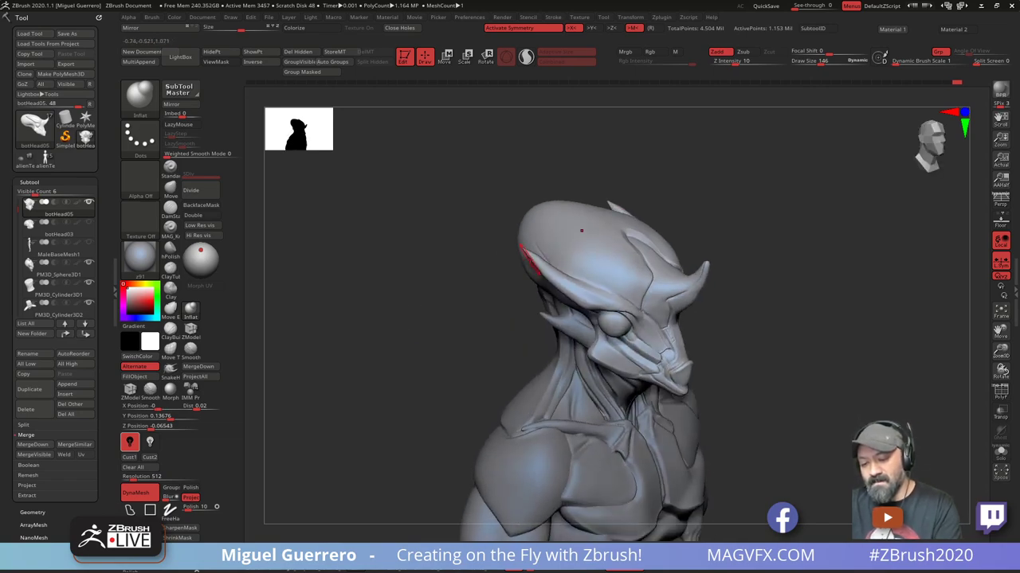
mouse_move(581, 231)
left_mouse_down()
mouse_move(486, 231)
mouse_move(548, 293)
mouse_move(525, 254)
left_mouse_up()
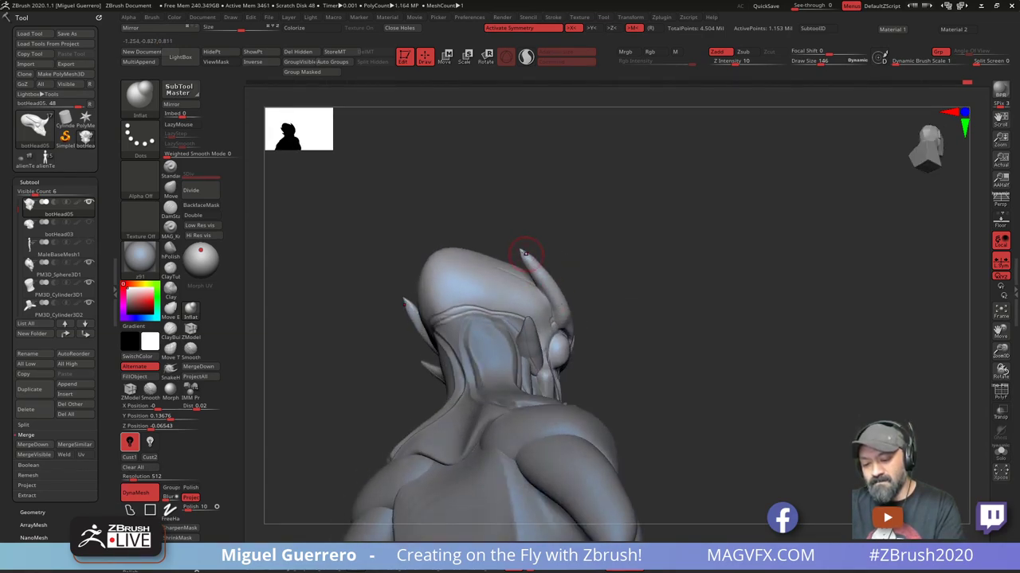
mouse_move(660, 357)
left_mouse_down()
mouse_move(367, 362)
mouse_move(408, 280)
left_mouse_up()
key("ctrl+z")
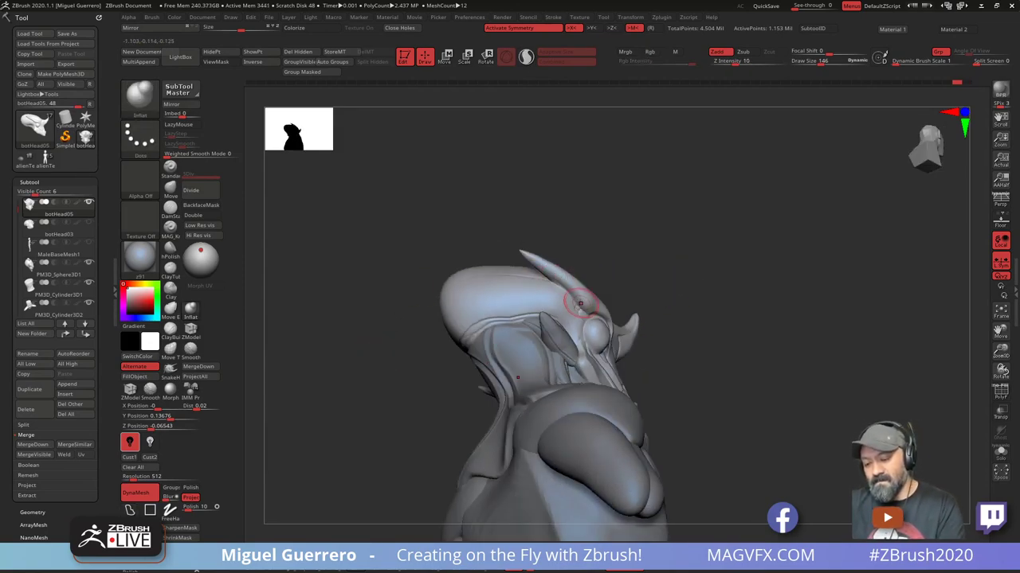
left_click_drag(579, 303, 583, 296)
mouse_move(389, 279)
left_mouse_down()
mouse_move(389, 341)
mouse_move(348, 348)
mouse_move(369, 352)
mouse_move(357, 352)
left_mouse_up()
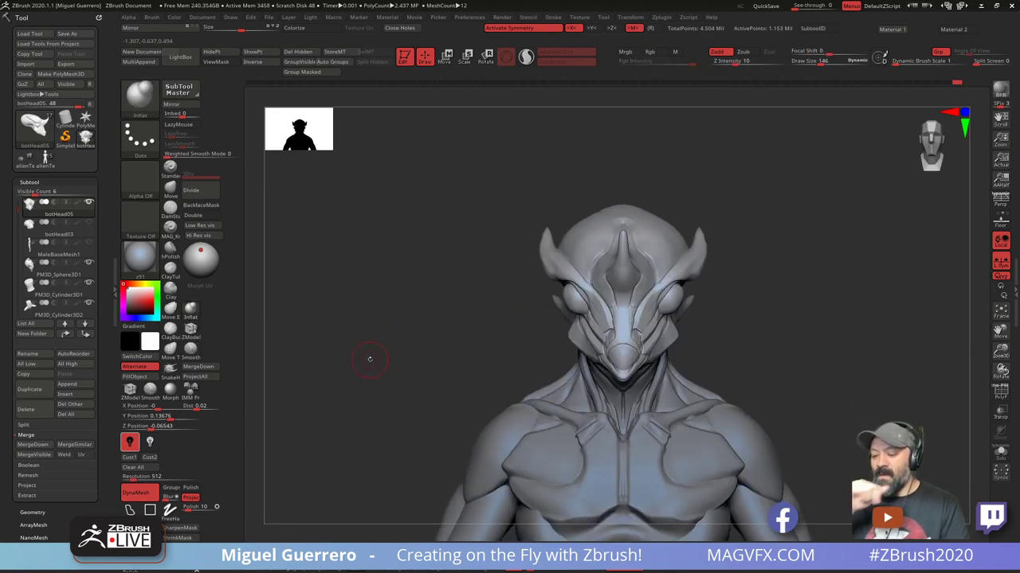
left_click_drag(428, 383, 396, 336, "alt")
mouse_move(459, 328)
left_mouse_down()
mouse_move(431, 312)
mouse_move(450, 335)
mouse_move(443, 344)
mouse_move(418, 327)
left_mouse_up()
left_click_drag(399, 224, 358, 280)
Carve a curved crease around the back and side of the skull with the DamStandard brush at draw size 114
left_click(169, 192)
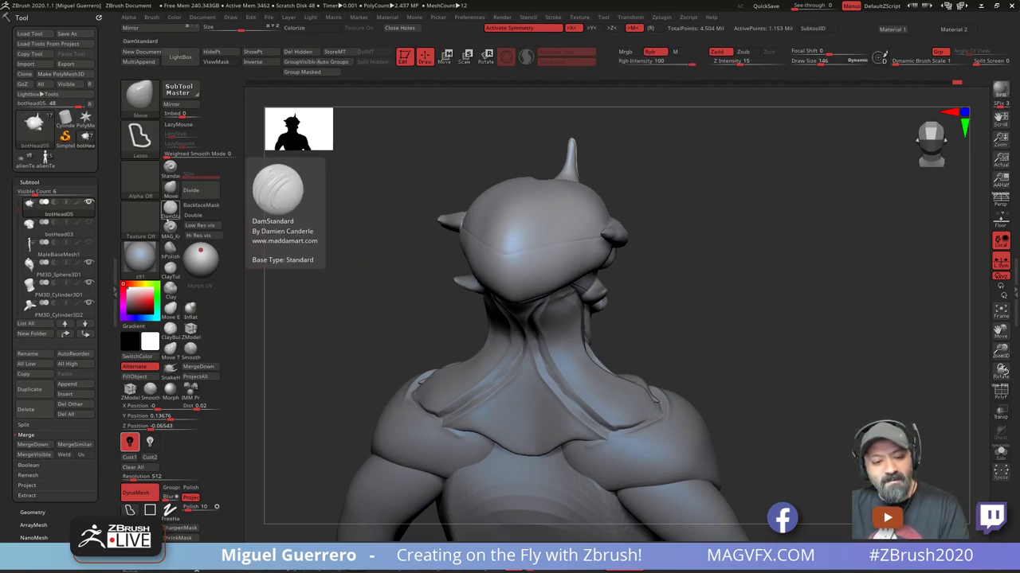
left_click(170, 215)
left_click_drag(355, 246, 357, 296)
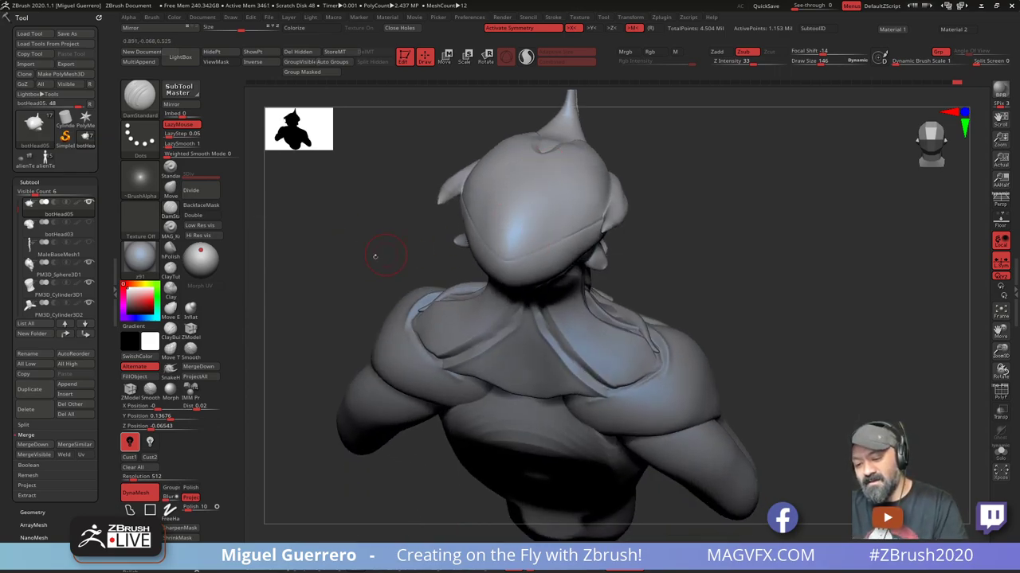
mouse_move(375, 235)
left_mouse_down()
mouse_move(358, 197)
mouse_move(368, 208)
left_mouse_up()
left_click_drag(535, 245, 567, 287)
left_click_drag(362, 290, 341, 296)
left_click_drag(389, 337, 403, 353)
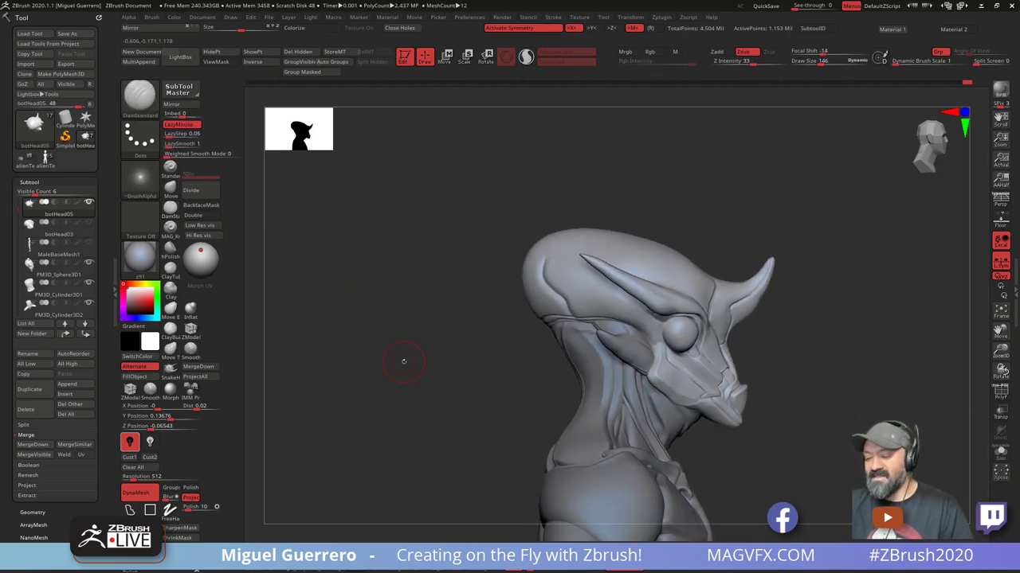
key("ctrl+z")
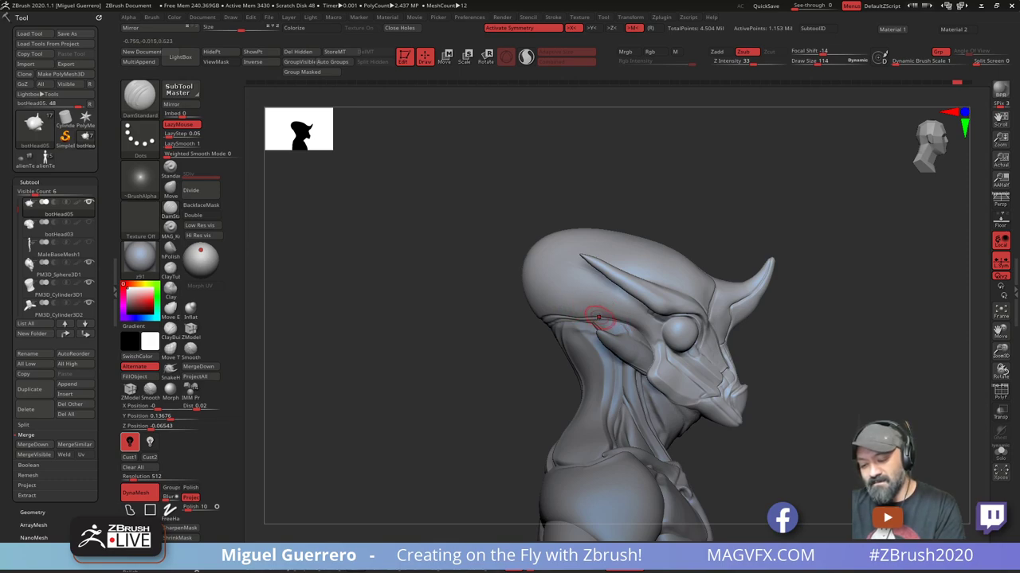
left_click_drag(544, 277, 527, 257)
mouse_move(406, 284)
left_mouse_down()
mouse_move(469, 287)
mouse_move(476, 274)
mouse_move(403, 282)
mouse_move(412, 287)
left_mouse_up()
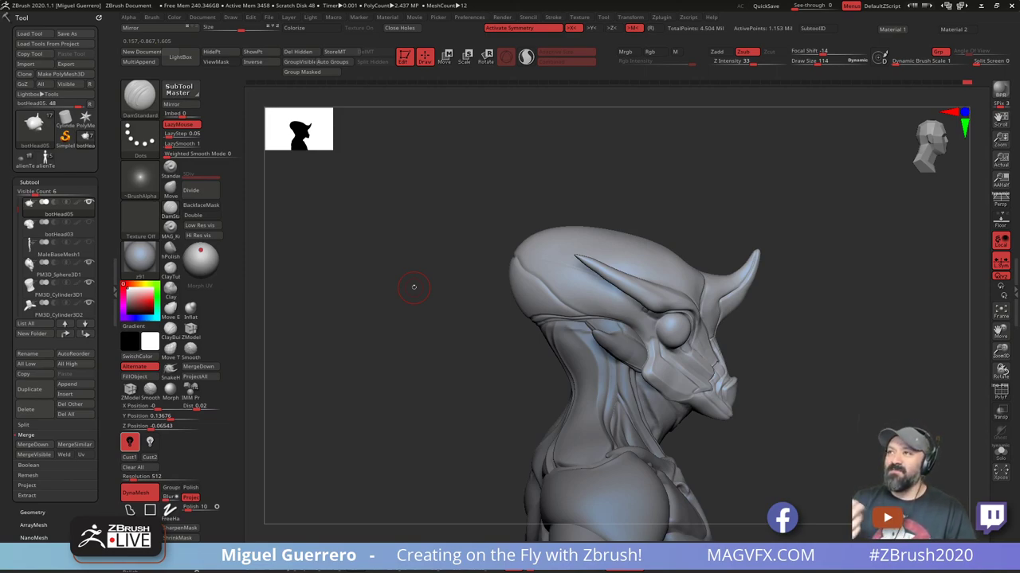
Make the PM3D_Cylinder3D2 neck subtool active and carve vertical muscle grooves into the back of the neck below the skull
mouse_move(412, 383)
left_mouse_down()
mouse_move(368, 371)
mouse_move(422, 370)
mouse_move(390, 368)
mouse_move(423, 361)
left_mouse_up()
mouse_move(423, 361)
right_mouse_down("alt")
mouse_move(419, 298)
mouse_move(423, 342)
right_mouse_up("alt")
left_click(603, 328, "alt")
right_click_drag(495, 326, 461, 280, "alt")
mouse_move(461, 279)
left_mouse_down()
mouse_move(545, 290)
mouse_move(553, 271)
mouse_move(535, 290)
mouse_move(578, 268)
mouse_move(544, 318)
mouse_move(555, 401)
left_mouse_up()
mouse_move(390, 339)
left_mouse_down()
mouse_move(359, 340)
mouse_move(553, 268)
mouse_move(554, 336)
left_mouse_up()
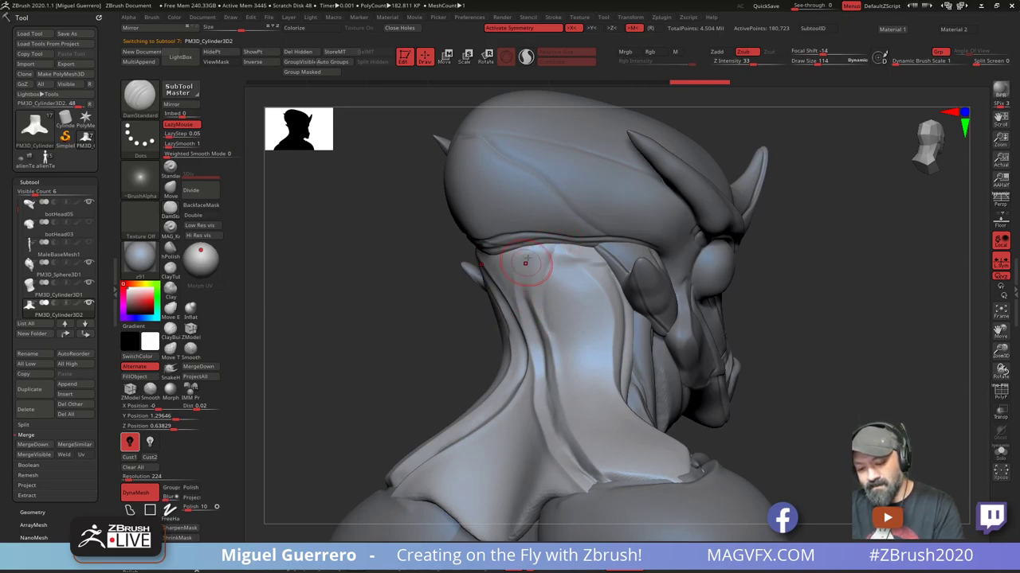
left_click_drag(521, 250, 535, 320)
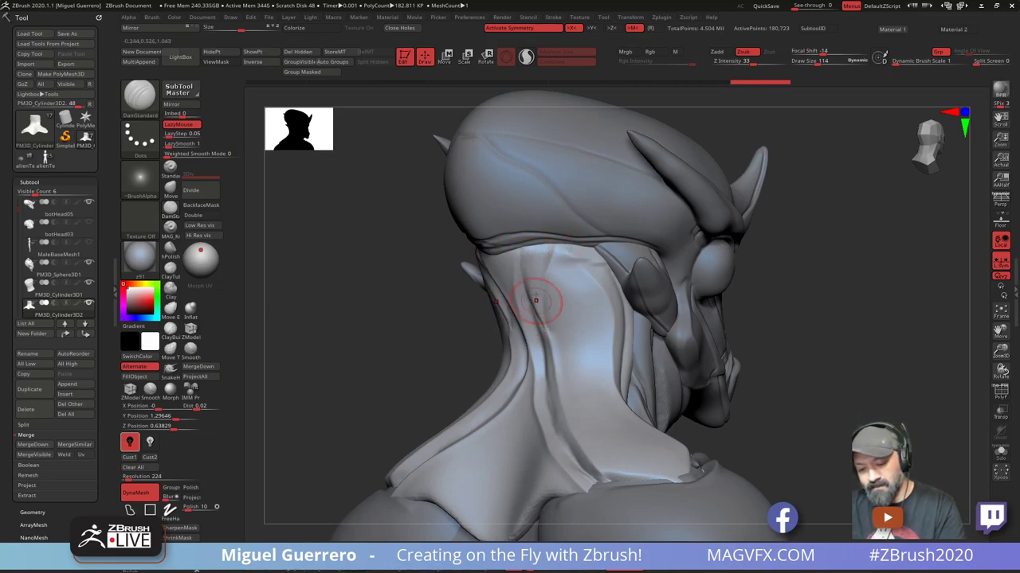
left_click_drag(556, 249, 546, 306)
Smooth the upper neck grooves and carve additional muscle lines from behind the jaw down toward the shoulder
mouse_move(458, 313)
left_mouse_down()
mouse_move(432, 284)
mouse_move(389, 286)
left_mouse_up()
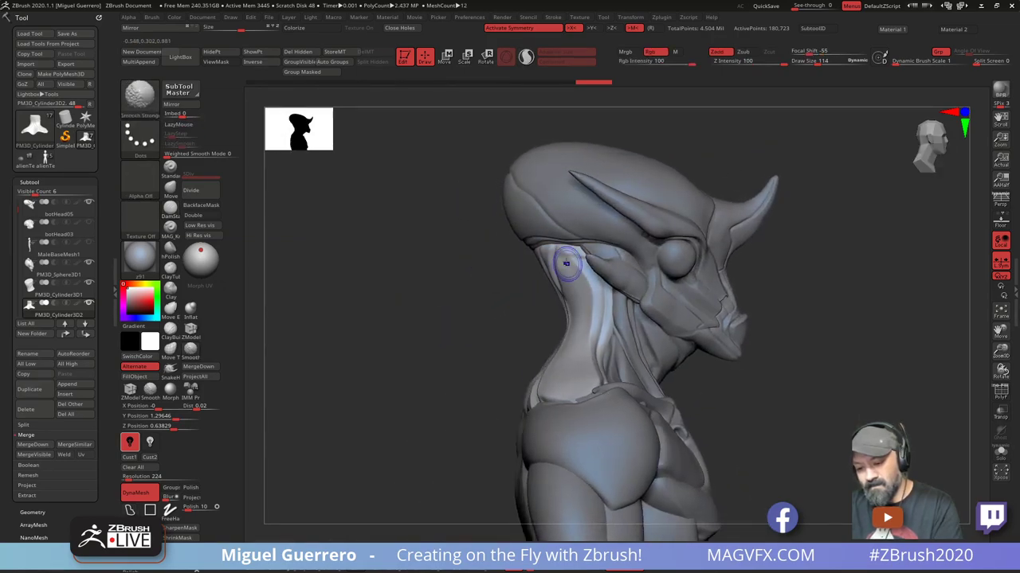
mouse_move(566, 262)
left_mouse_down("shift")
mouse_move(560, 246)
mouse_move(583, 285)
left_mouse_up("shift")
left_click_drag(495, 293, 523, 295)
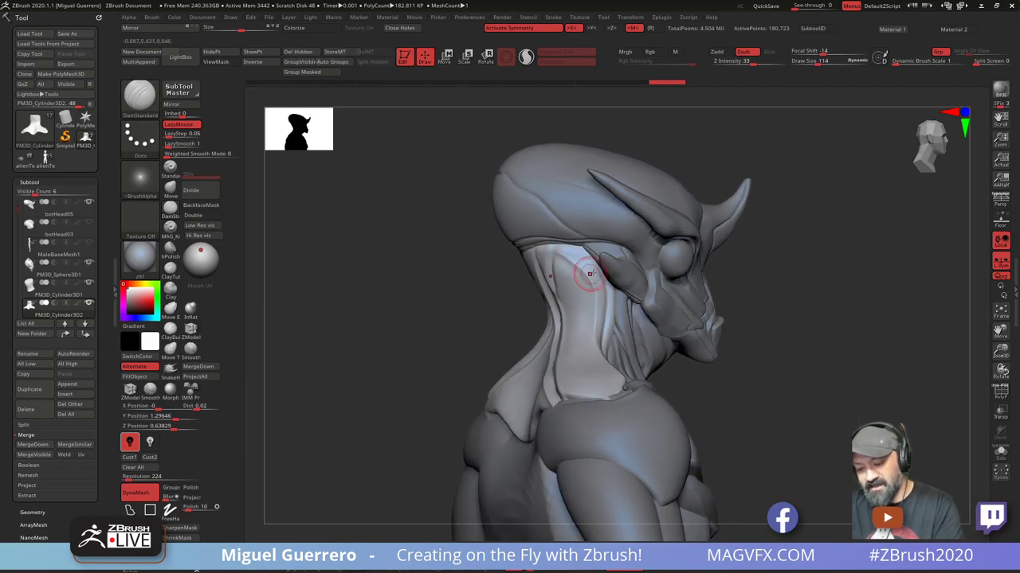
left_click_drag(586, 255, 603, 291)
left_click_drag(501, 297, 526, 295)
mouse_move(563, 248)
left_mouse_down()
mouse_move(585, 279)
mouse_move(610, 367)
left_mouse_up()
left_click_drag(469, 319, 427, 322)
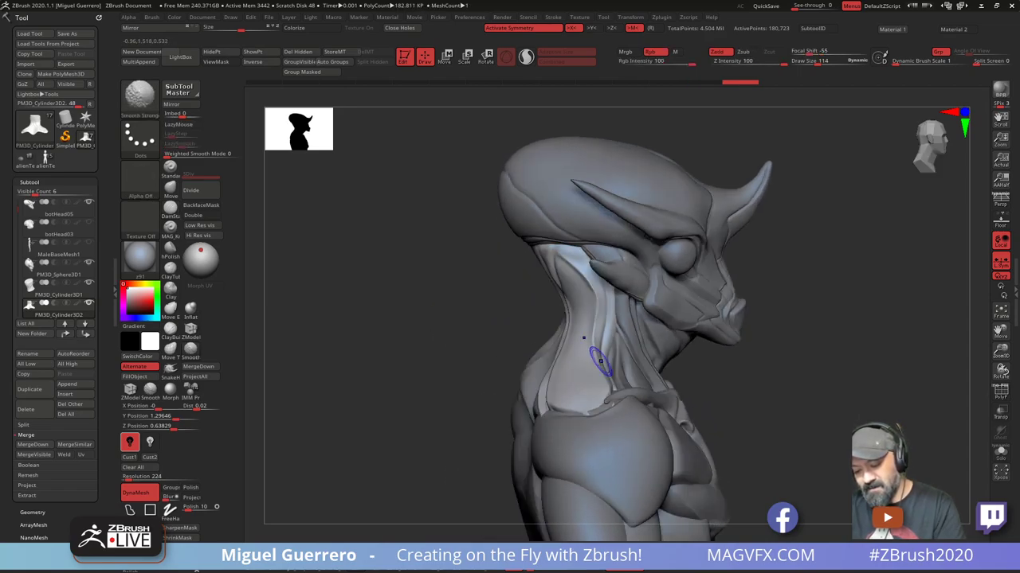
left_click_drag(579, 274, 584, 282, "shift")
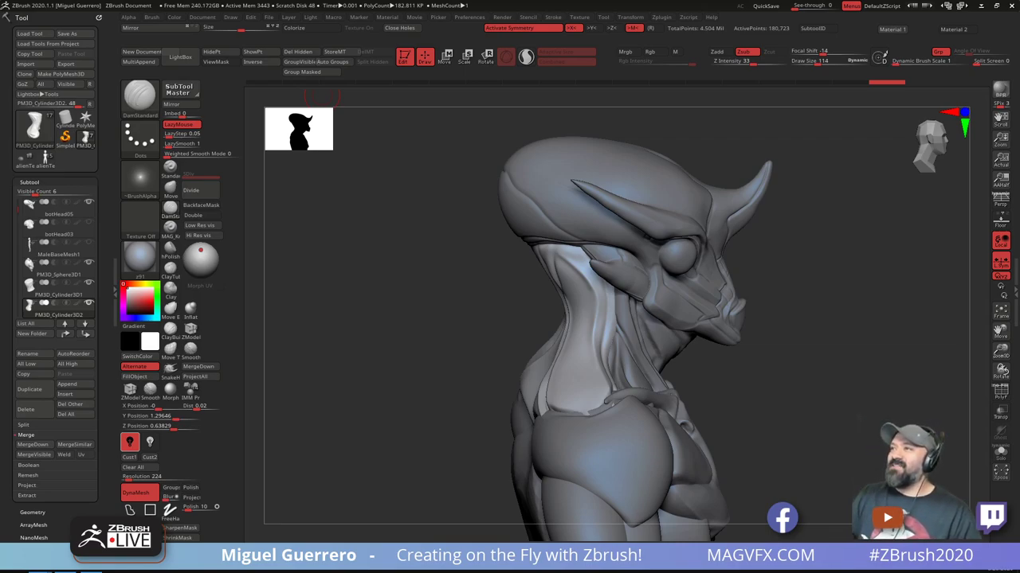
key("ctrl+z")
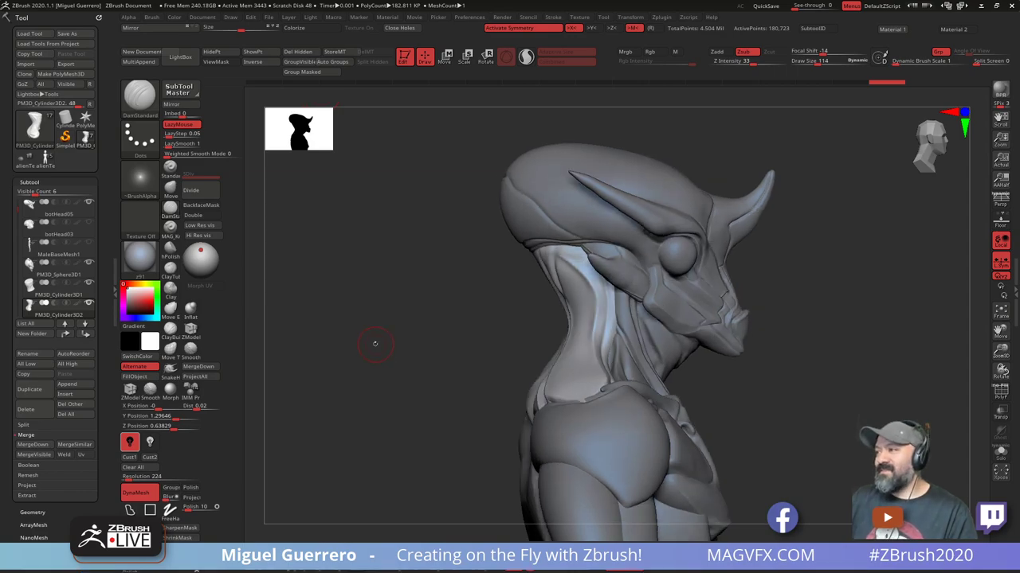
Turn on perspective and frame the whole bust in a three-quarter view
left_click_drag(386, 364, 363, 375)
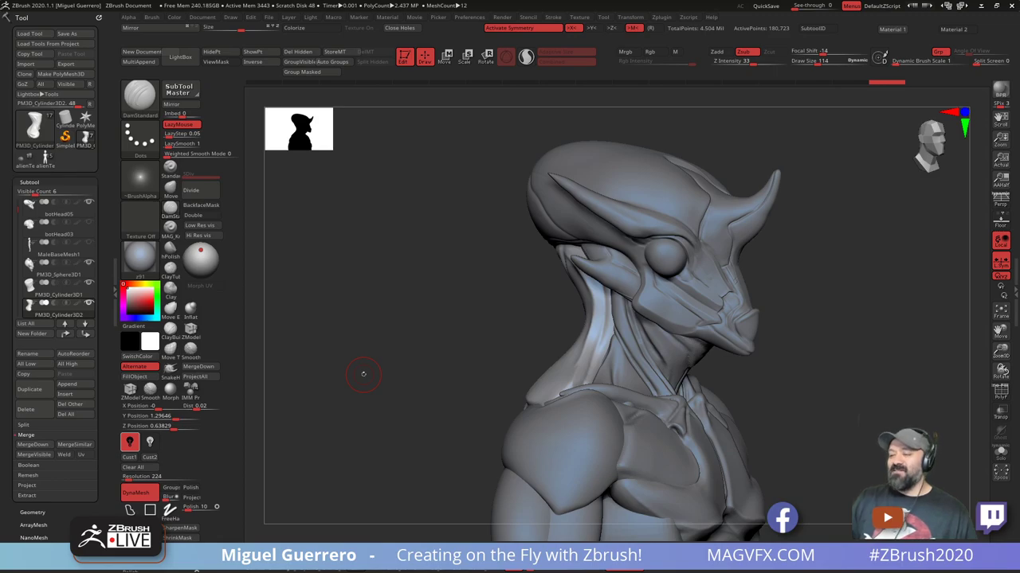
mouse_move(433, 345)
left_mouse_down()
mouse_move(364, 308)
mouse_move(351, 344)
mouse_move(381, 326)
mouse_move(356, 314)
mouse_move(346, 319)
mouse_move(353, 325)
left_mouse_up()
key("f")
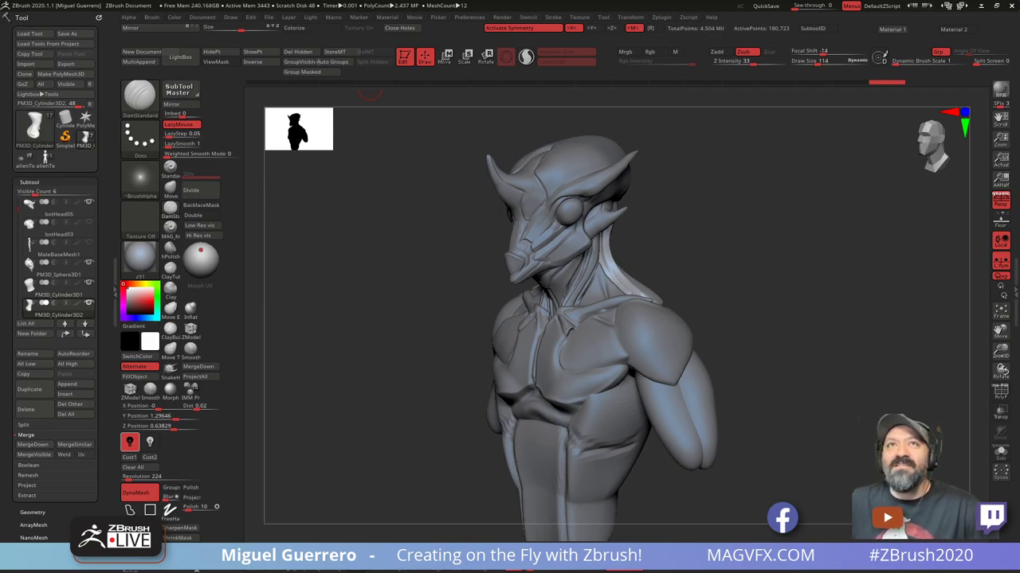
Bring the browser window with Pixologic's #ZBrushAtHome tweet into view, and move it back out of sight
left_click_drag(434, 0, 369, 35)
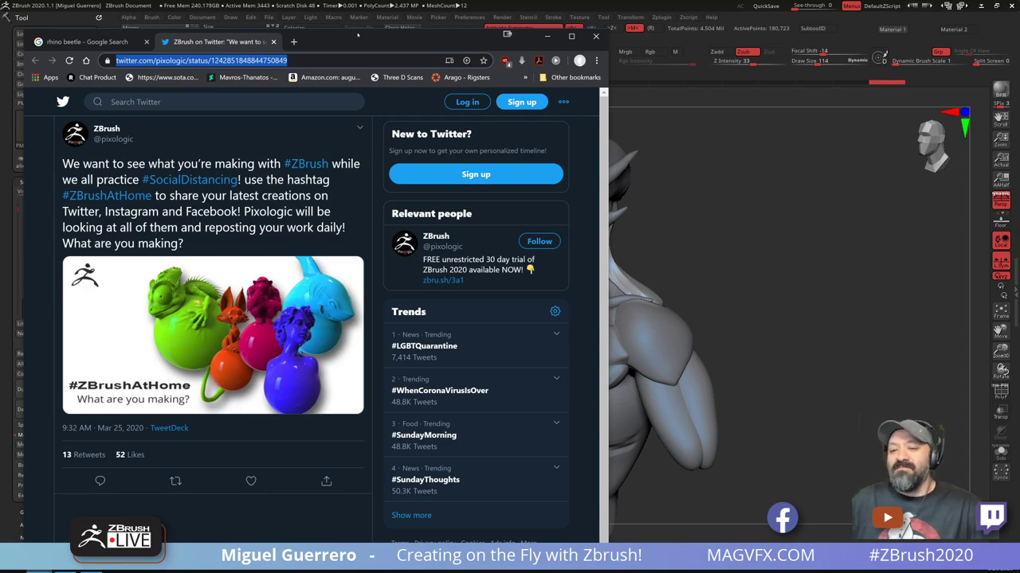
left_click_drag(358, 35, 400, 0)
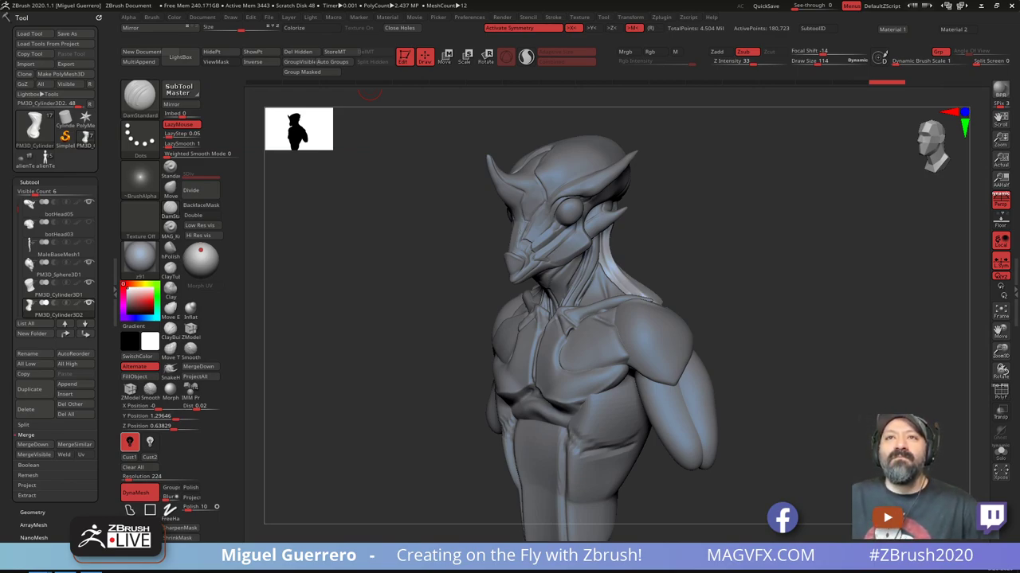
Frame the head and chest from the opposite three-quarter angle and start a BPR render
mouse_move(324, 325)
left_mouse_down()
mouse_move(384, 326)
mouse_move(388, 302)
mouse_move(413, 344)
mouse_move(383, 364)
mouse_move(351, 364)
mouse_move(436, 337)
left_mouse_up()
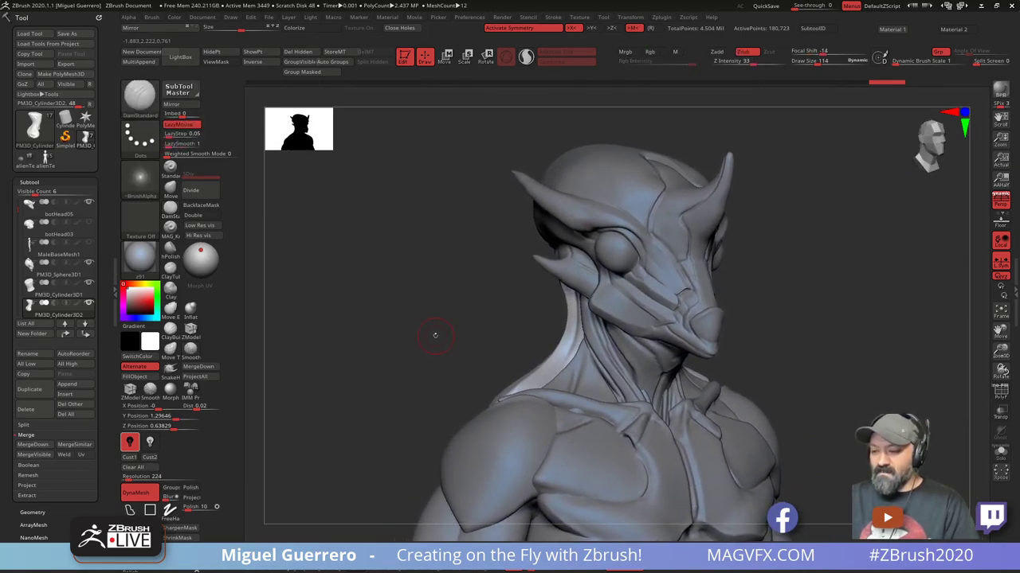
key("shift+r")
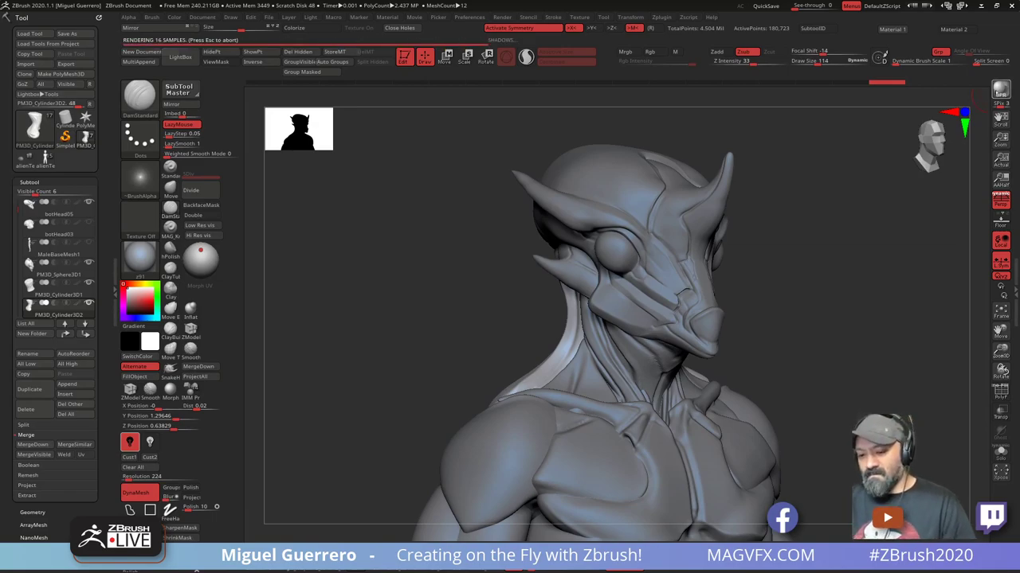